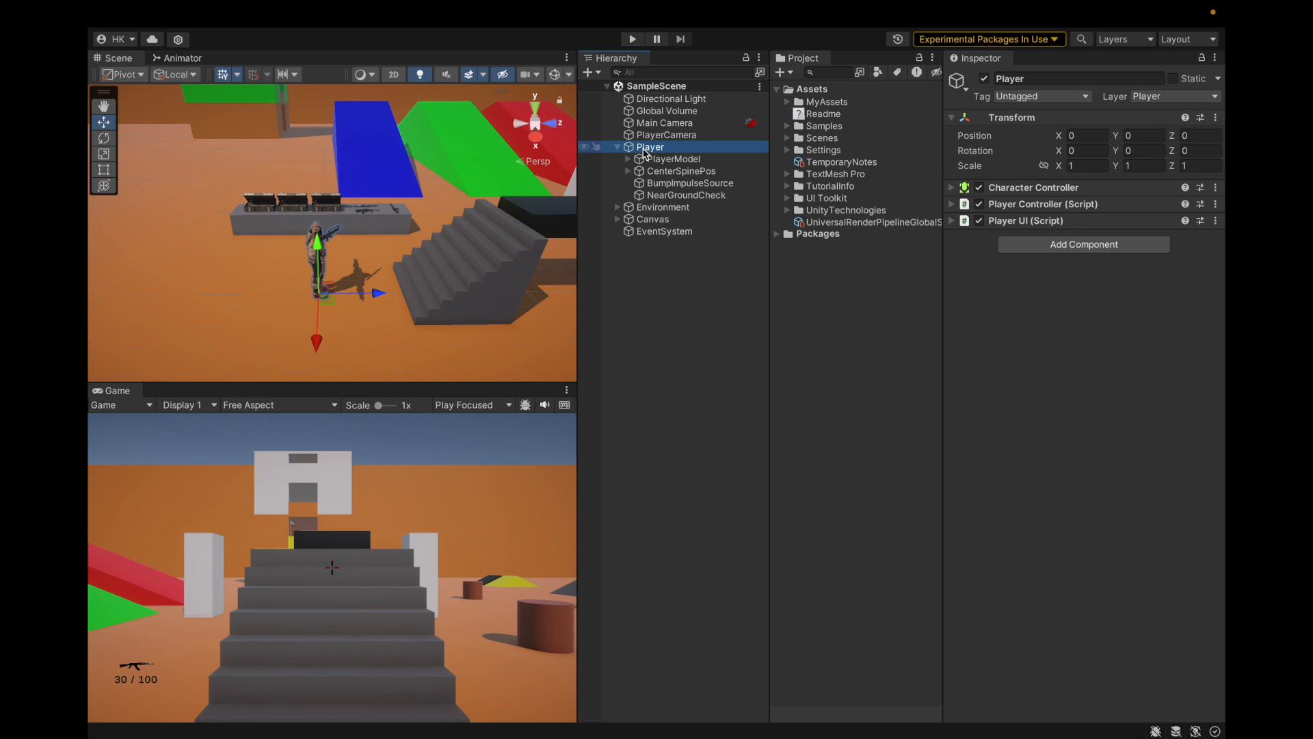
# Step: Frame the Player character in the Scene view, look at it from the front, and expand the MyAssets folder
pyautogui.press('Left')
pyautogui.click(680, 253)
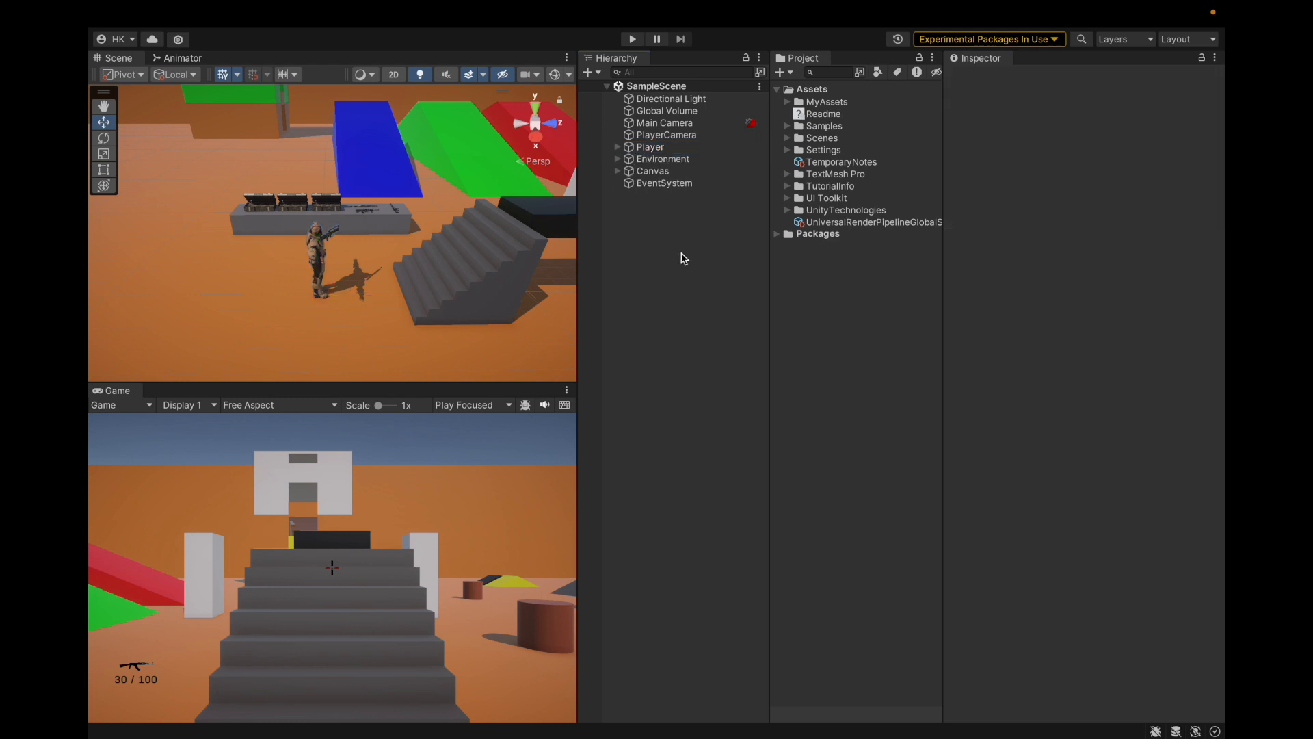
pyautogui.click(674, 148)
pyautogui.press('f')
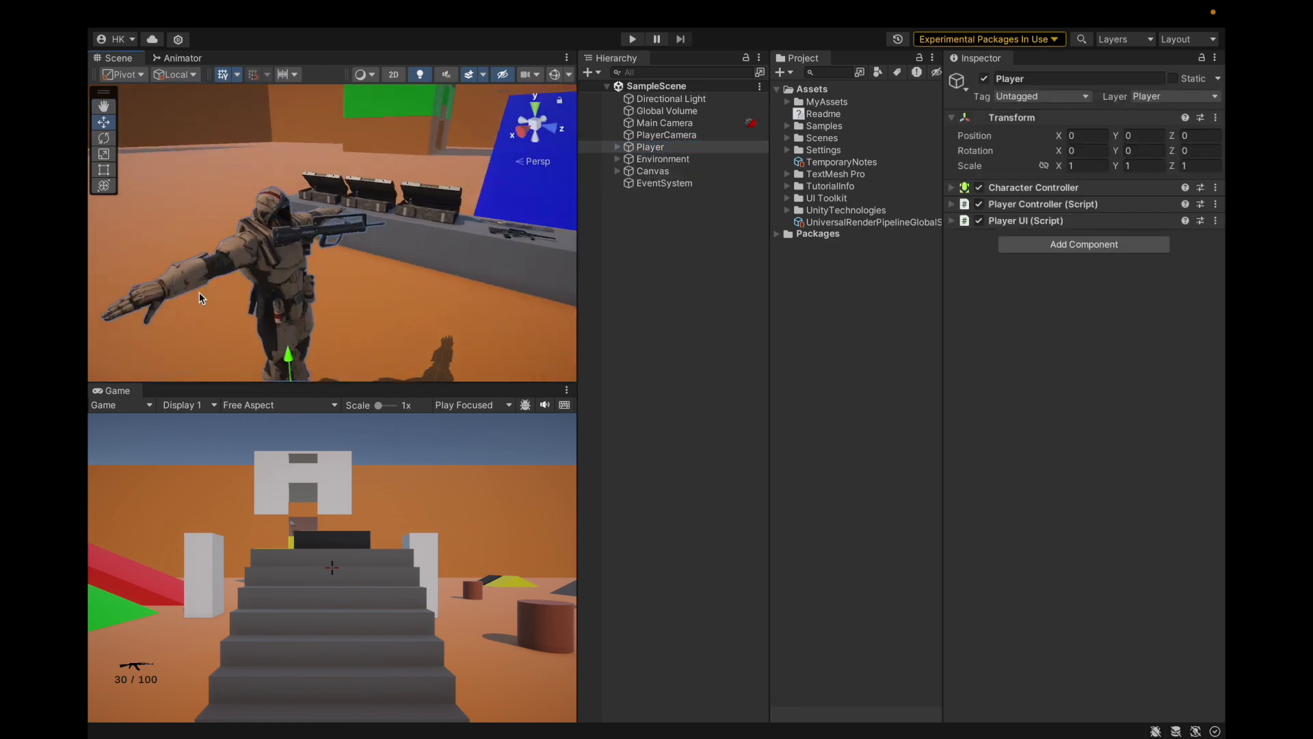
pyautogui.keyDown('alt'); pyautogui.moveTo(516, 203); pyautogui.dragTo(281, 286); pyautogui.keyUp('alt')
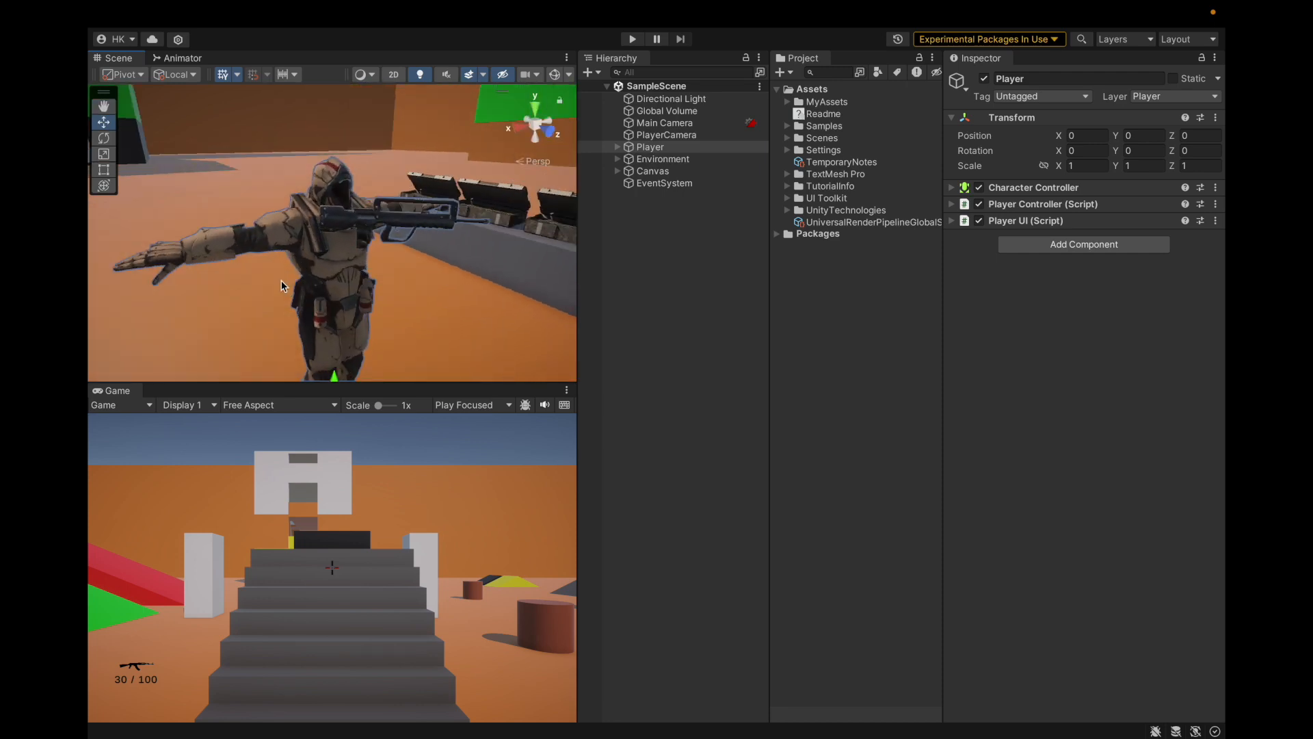
pyautogui.click(829, 102)
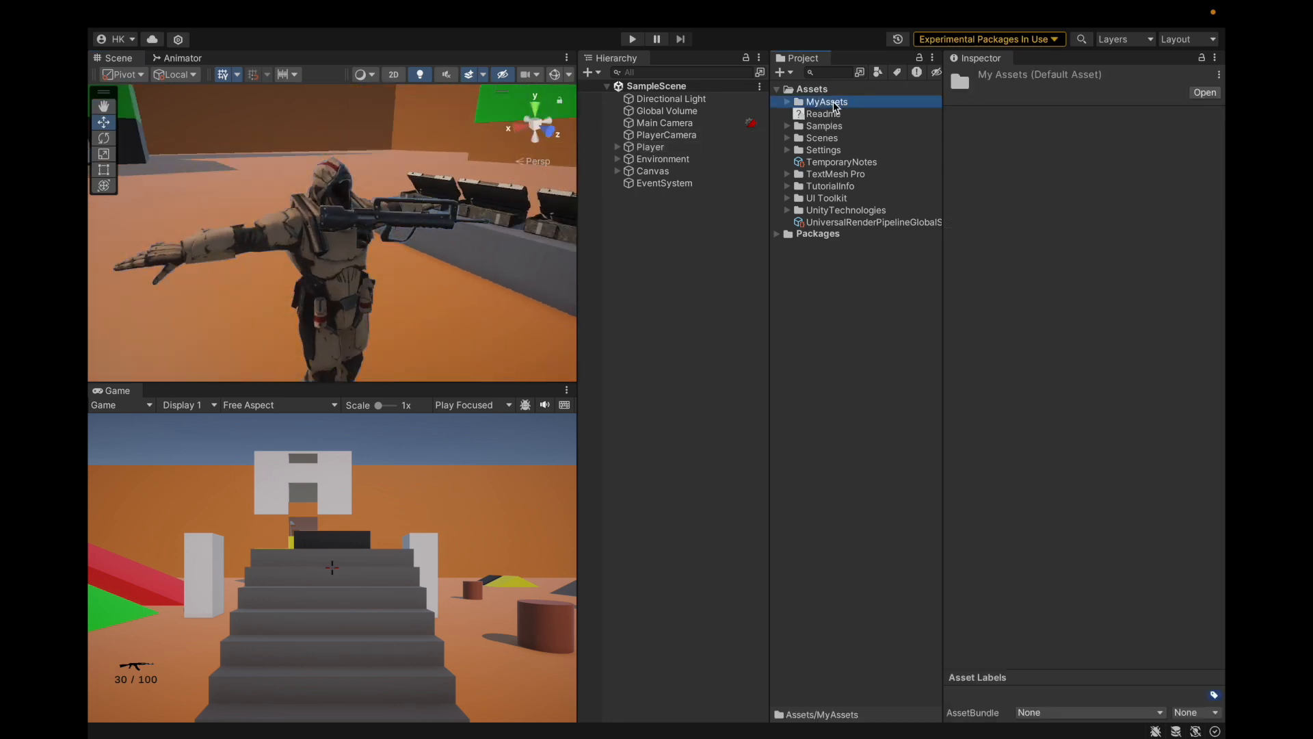
pyautogui.doubleClick(833, 101)
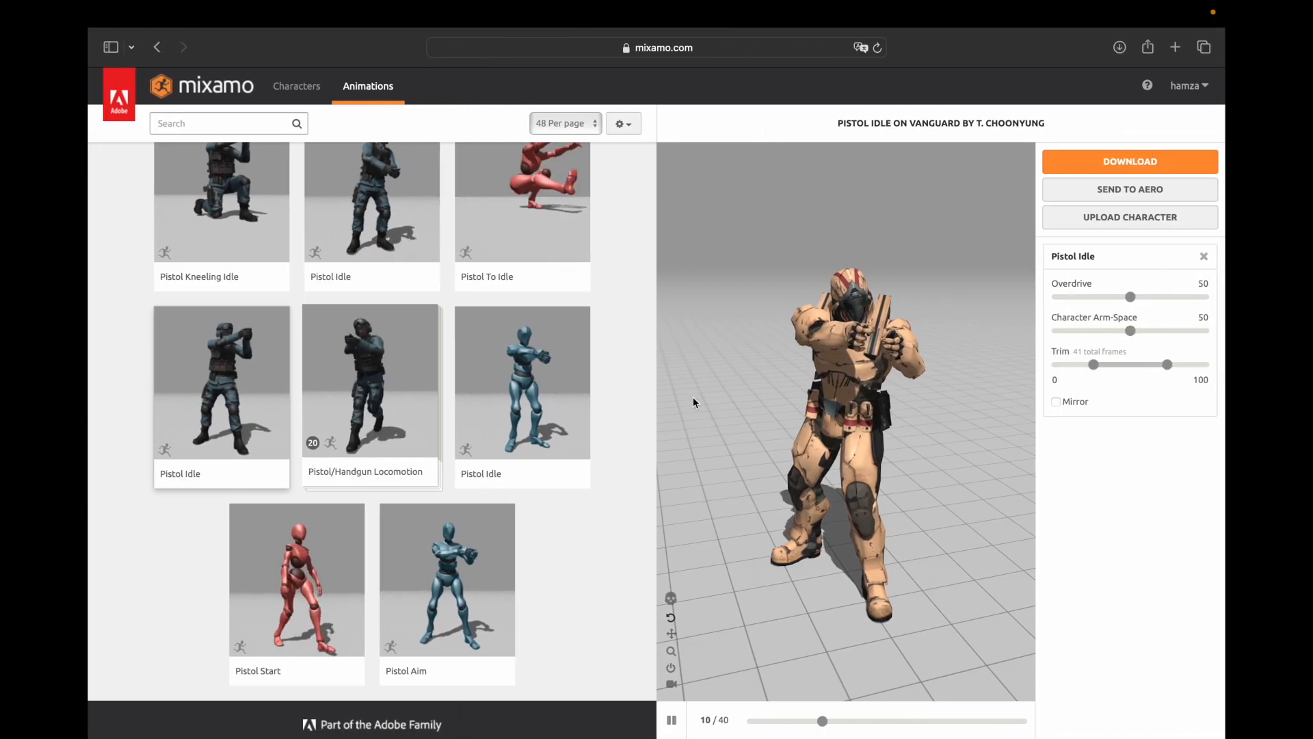
# Step: Switch to Mixamo and download the Pistol Idle animation as FBX for Unity, with skin, at 60 frames per second
pyautogui.scroll(3, 434, 370)
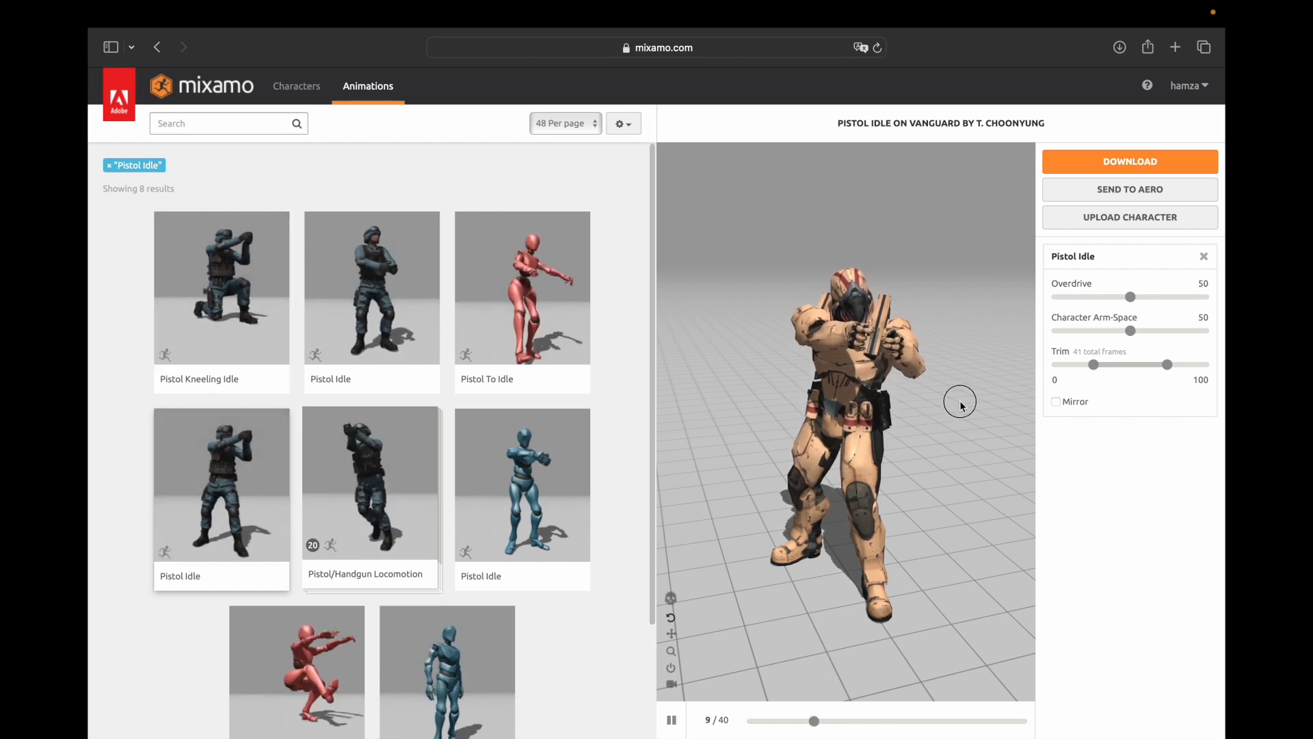
pyautogui.click(1092, 162)
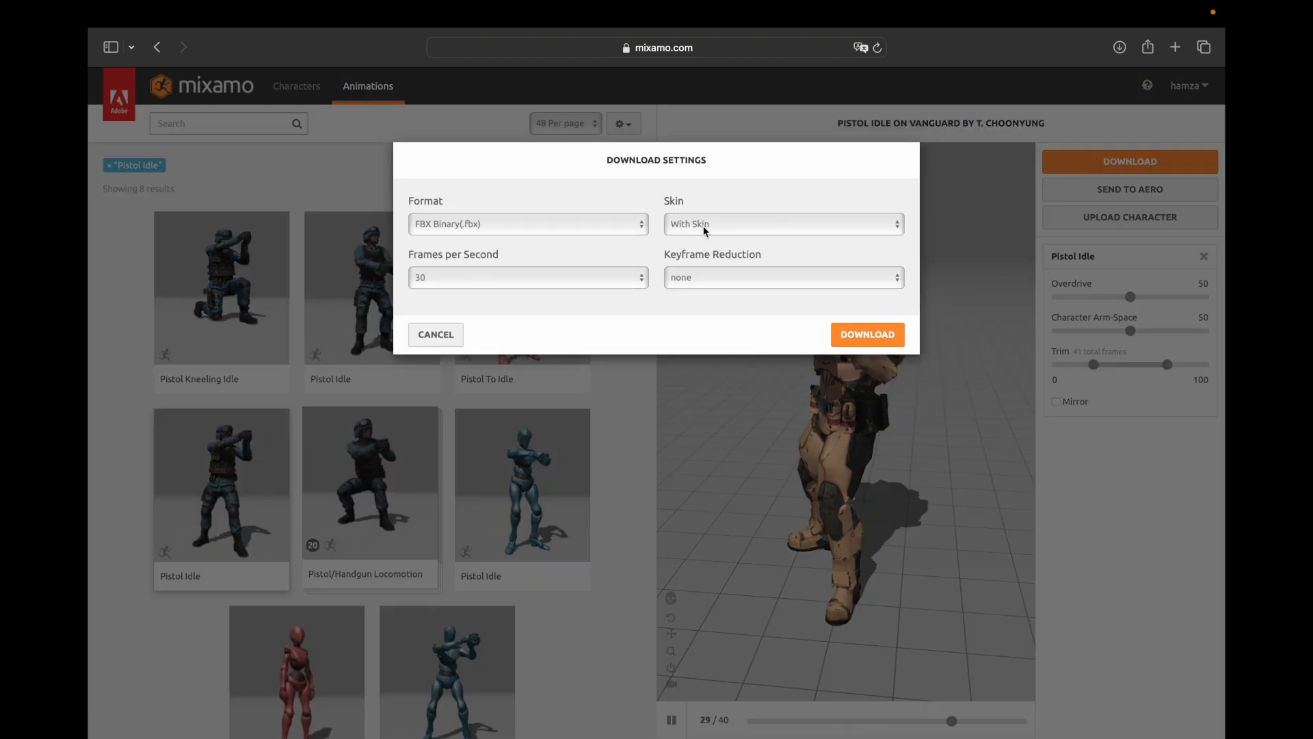
pyautogui.click(690, 225)
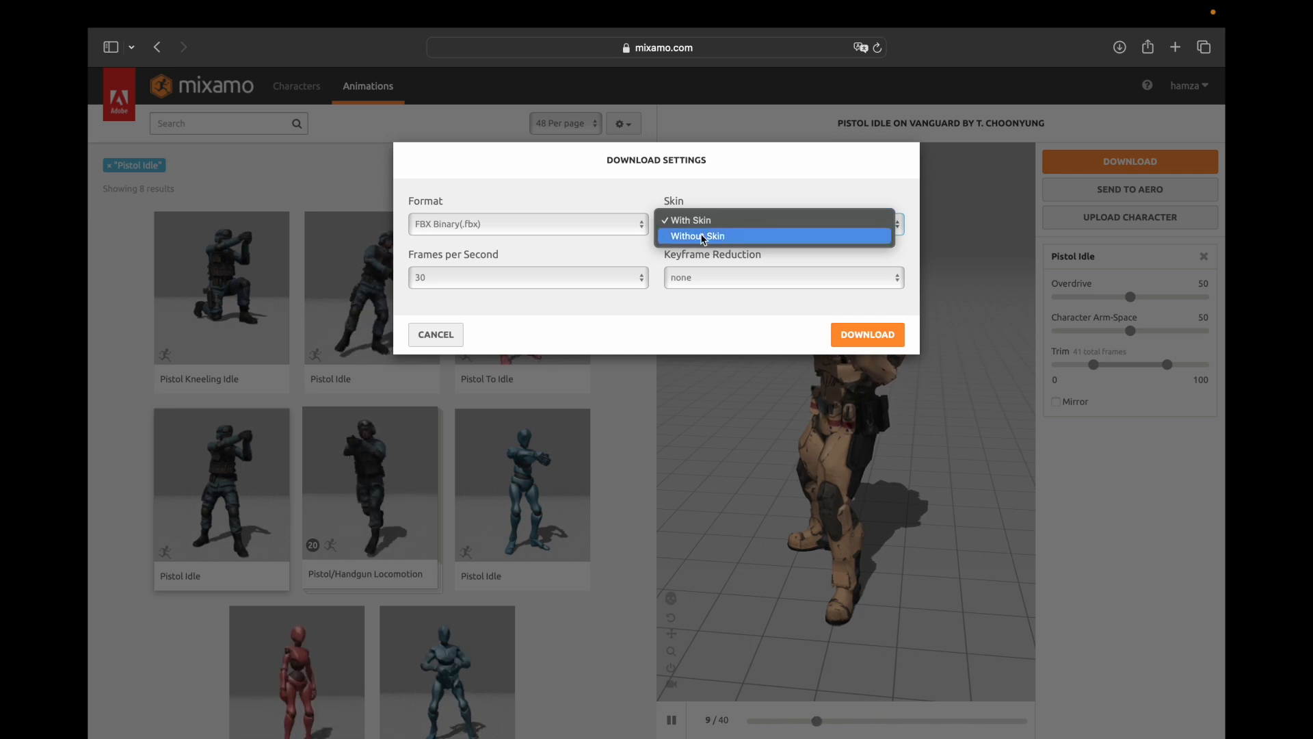
pyautogui.click(530, 232)
pyautogui.click(530, 233)
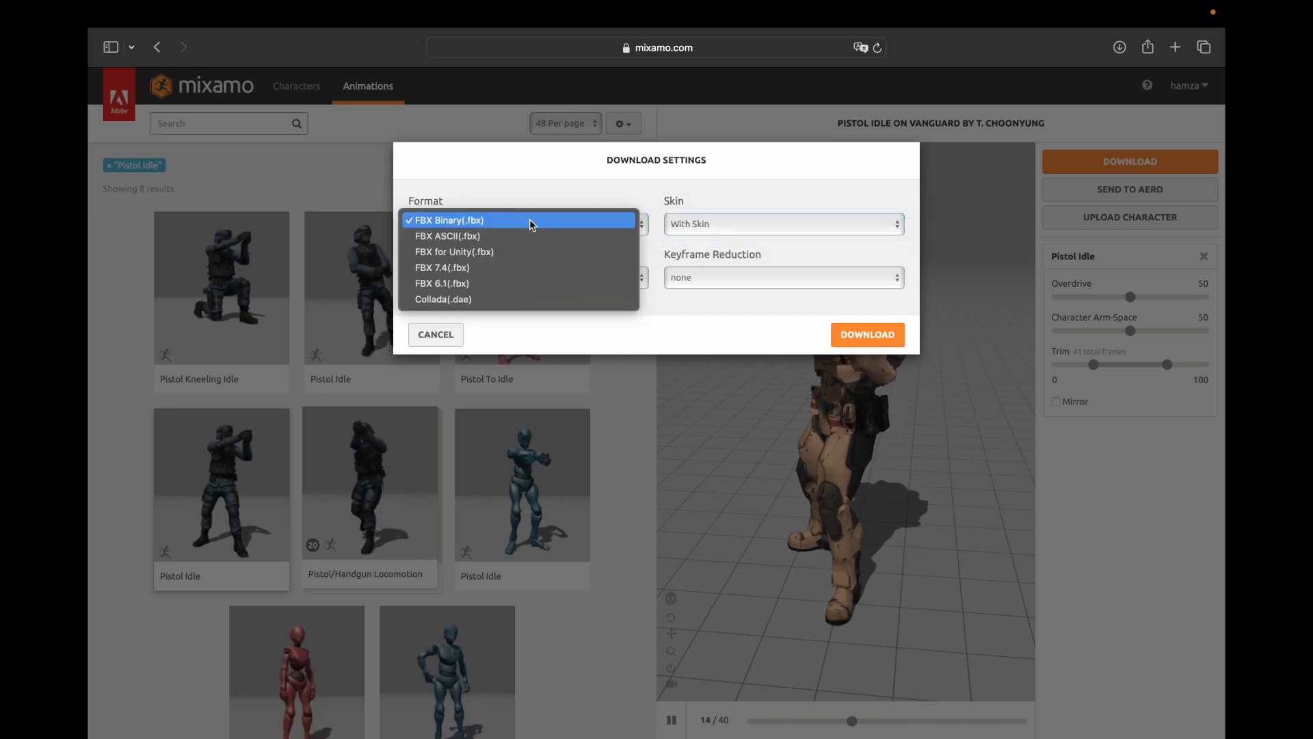
pyautogui.click(504, 251)
pyautogui.click(483, 278)
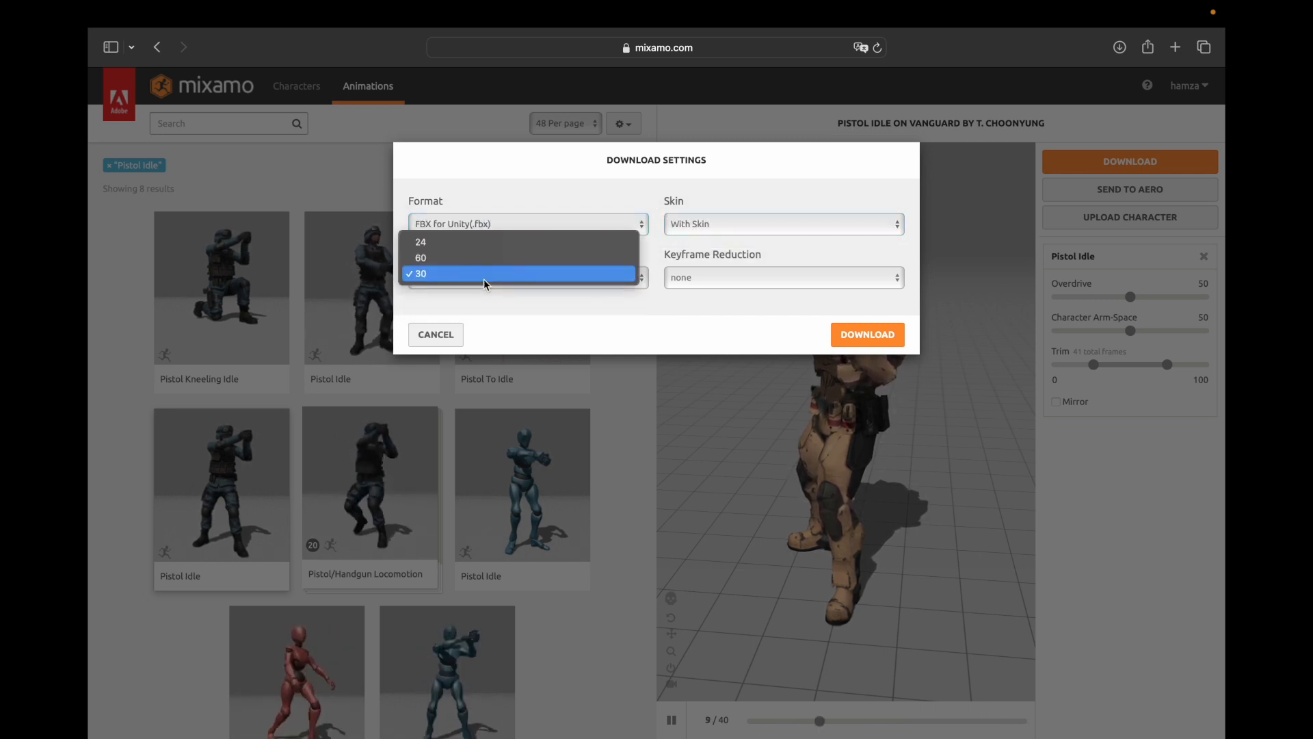
pyautogui.click(488, 264)
pyautogui.click(488, 266)
pyautogui.click(492, 272)
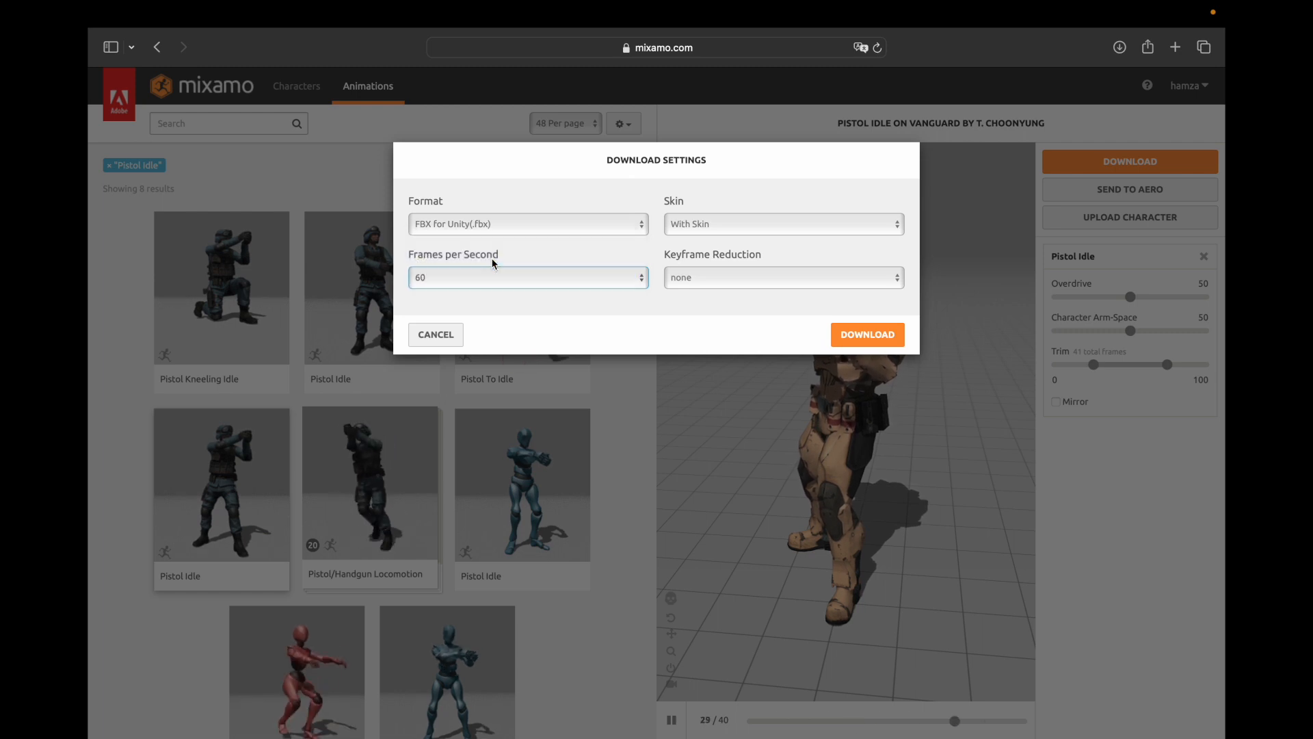
pyautogui.click(890, 342)
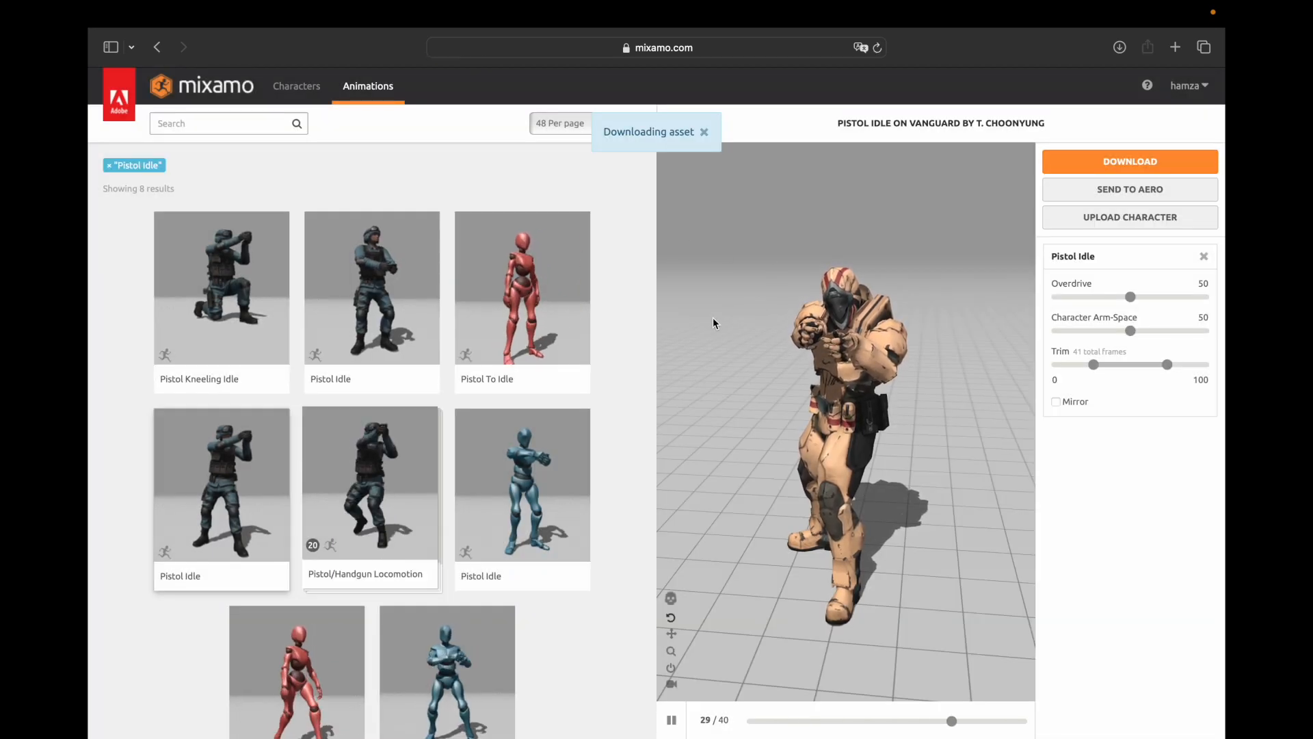
# Step: Switch back to Unity and apply the Humanoid animation type to the imported Pistol Idle-2 model in the Gun folder
pyautogui.hotkey('ctrl', 'Left')
pyautogui.hotkey('ctrl', 'Left')
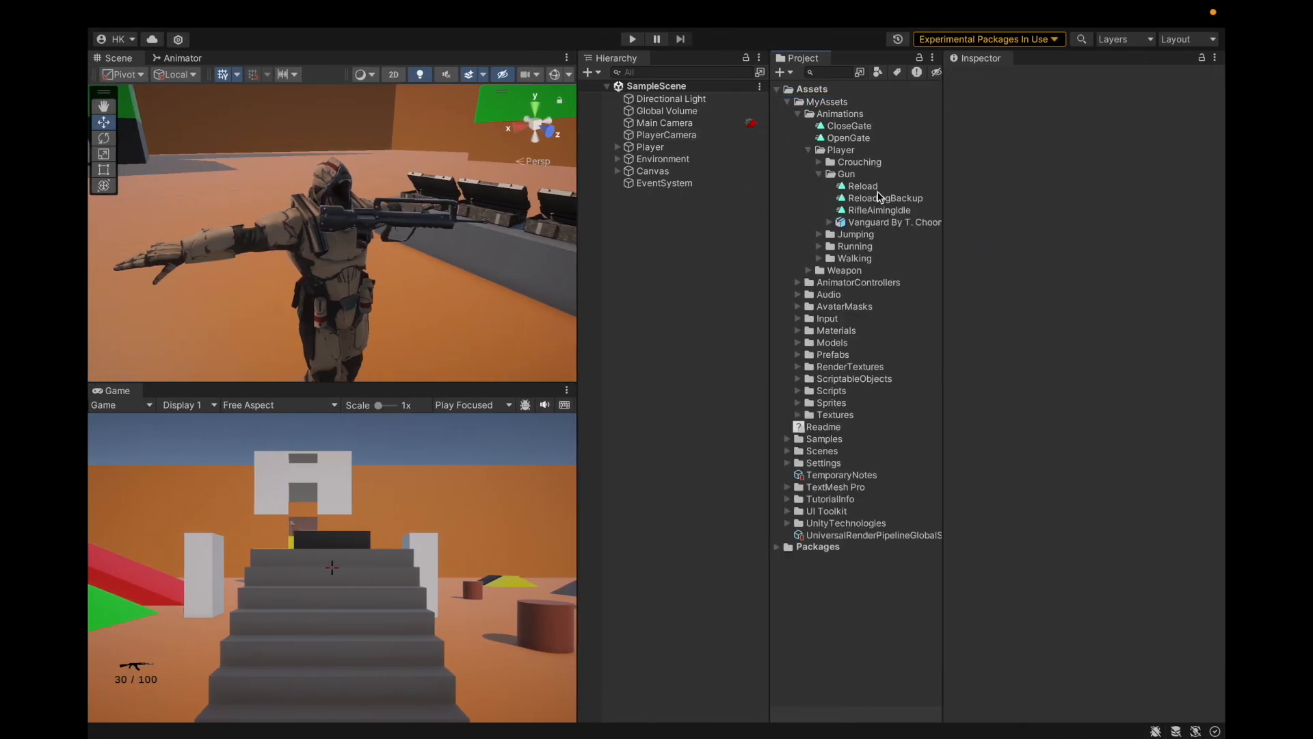
pyautogui.click(859, 222)
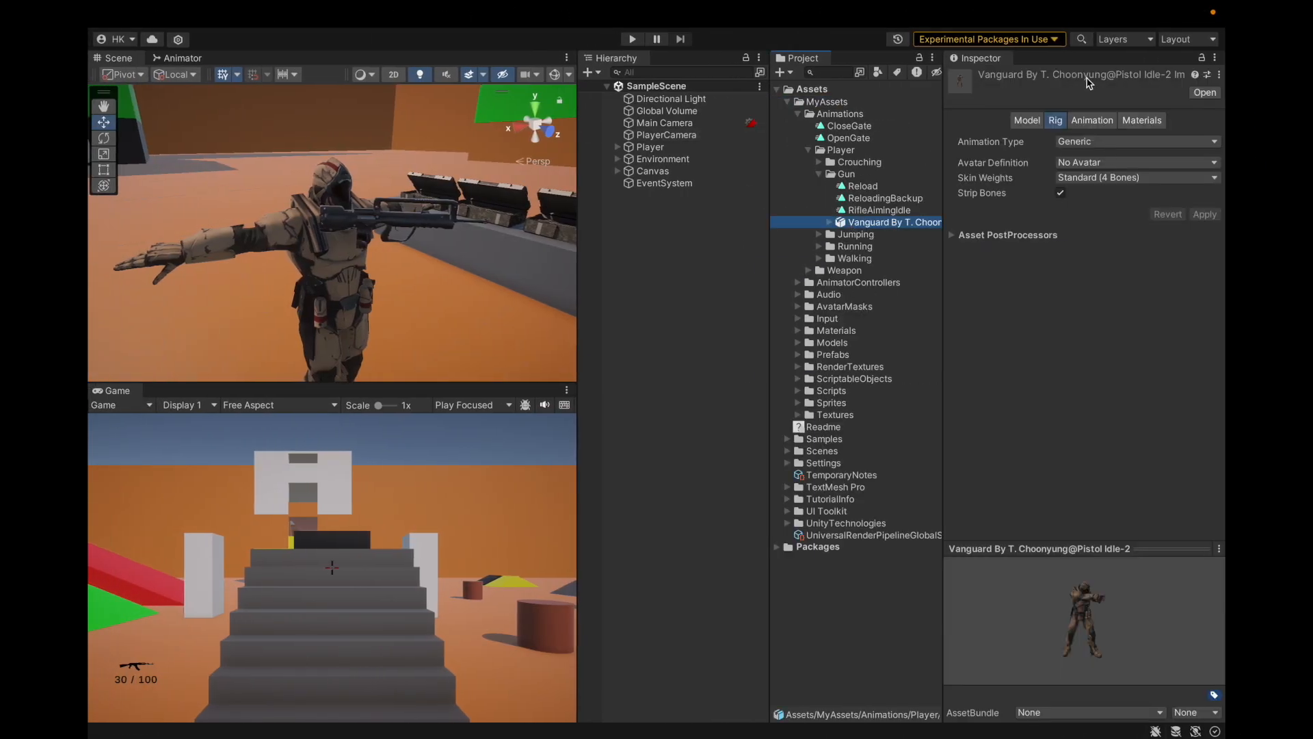
pyautogui.moveTo(769, 252); pyautogui.dragTo(623, 267)
pyautogui.click(849, 225)
pyautogui.click(1094, 141)
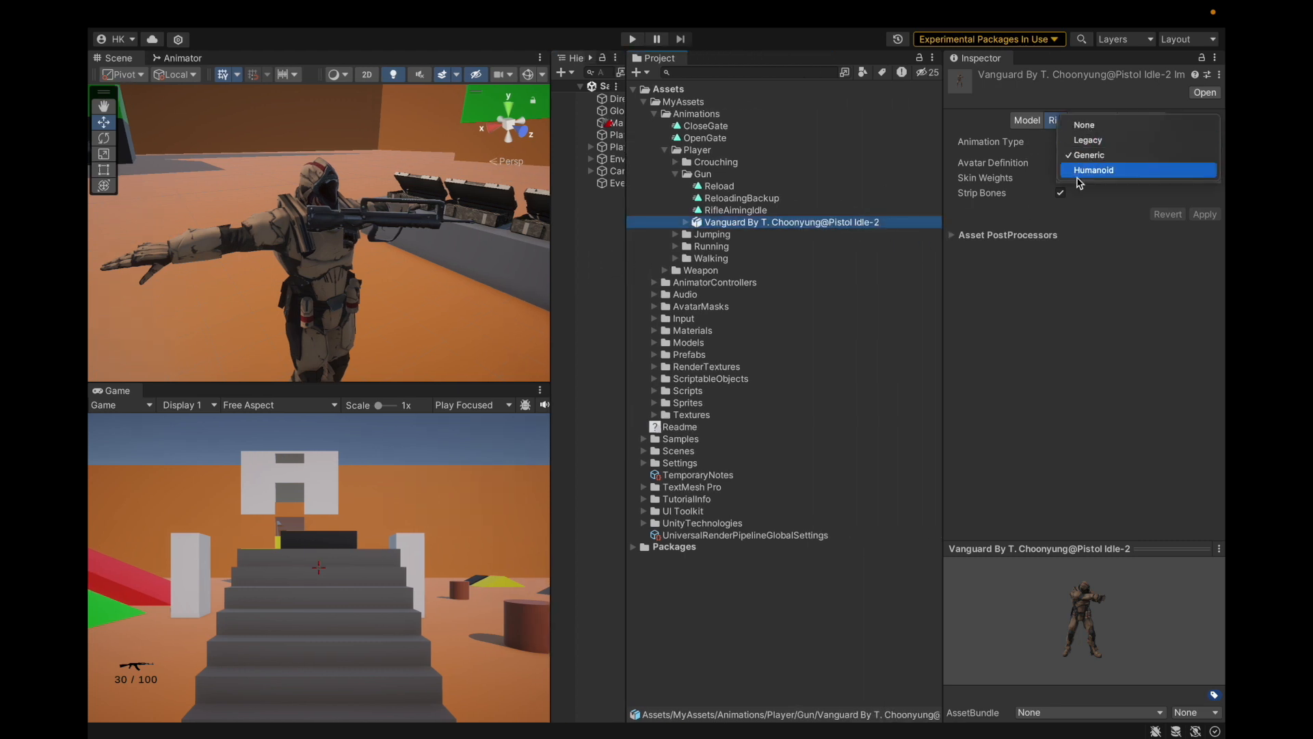
pyautogui.click(1089, 168)
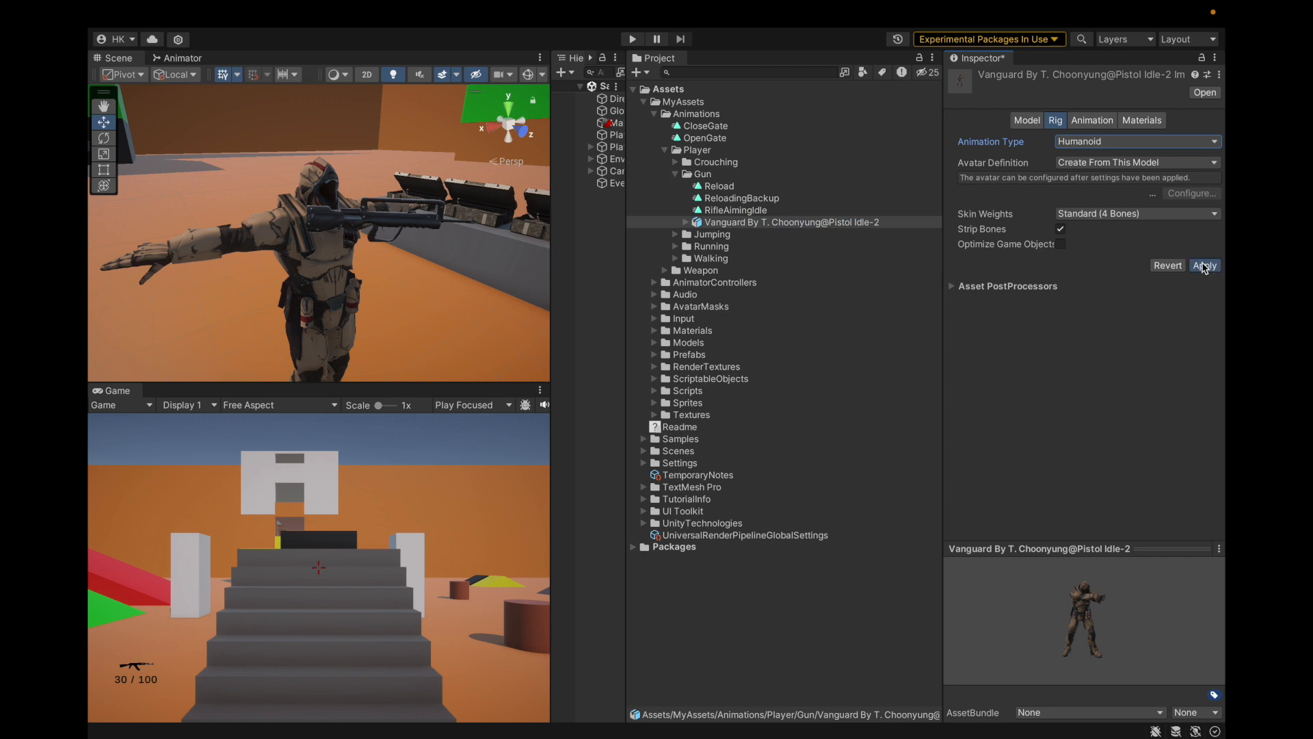
pyautogui.click(1203, 266)
# Step: Base the PistolIdle clip's root transform rotation on Original, enable Loop Time, and apply the import settings
pyautogui.click(1092, 119)
pyautogui.scroll(-3, 1083, 315)
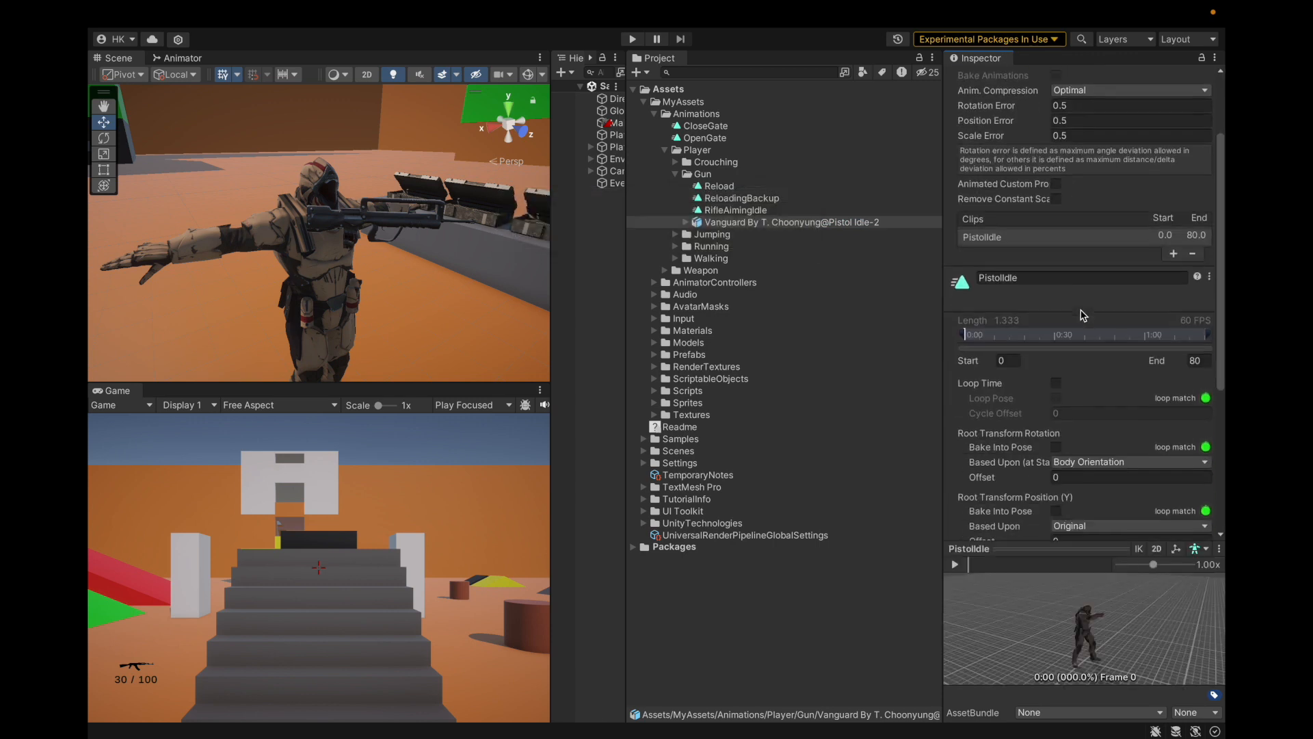
pyautogui.scroll(-5, 1081, 305)
pyautogui.click(1072, 282)
pyautogui.click(1078, 274)
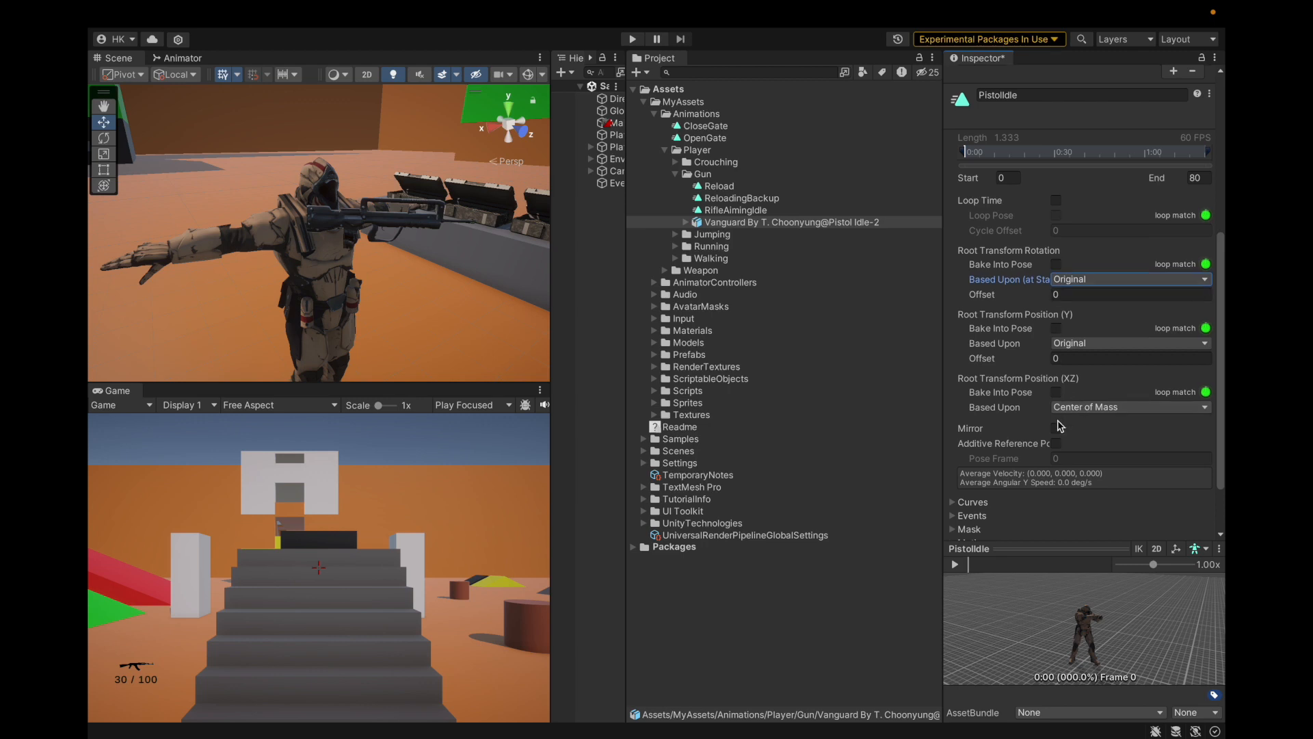
pyautogui.scroll(-2, 1060, 425)
pyautogui.click(1056, 132)
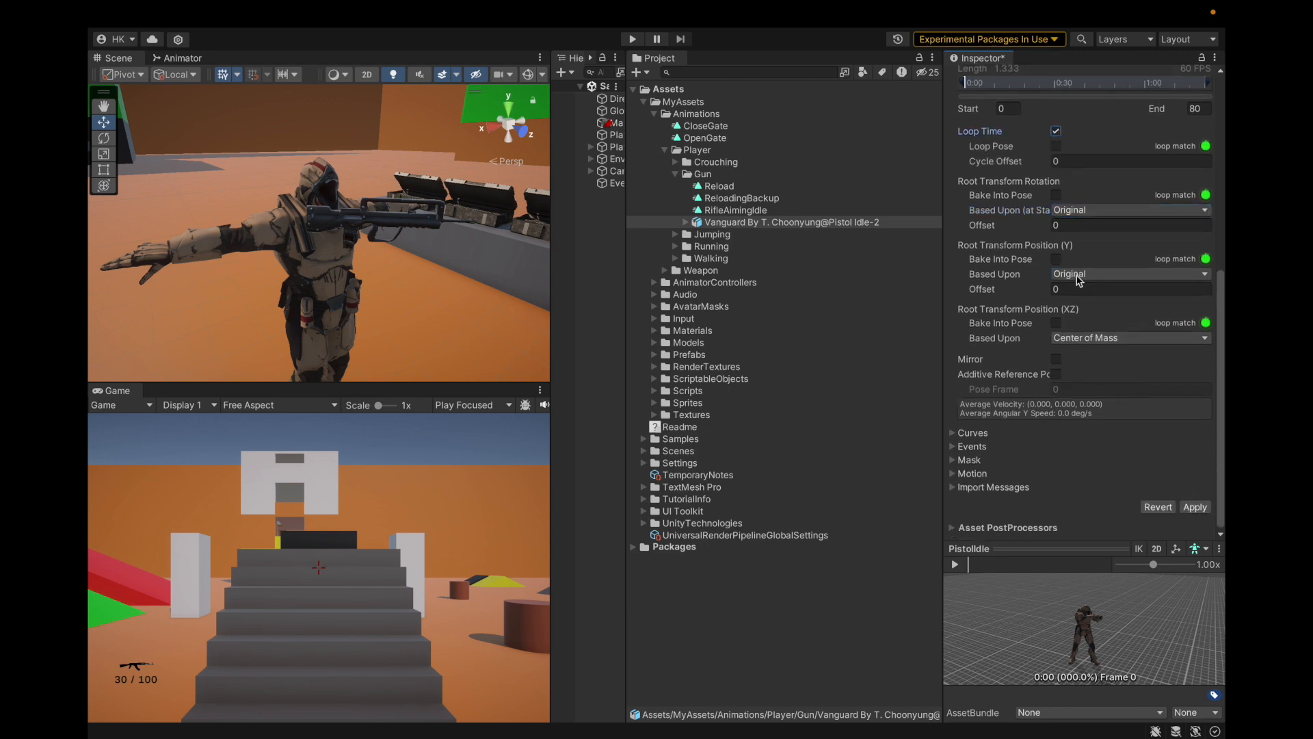
pyautogui.click(1208, 506)
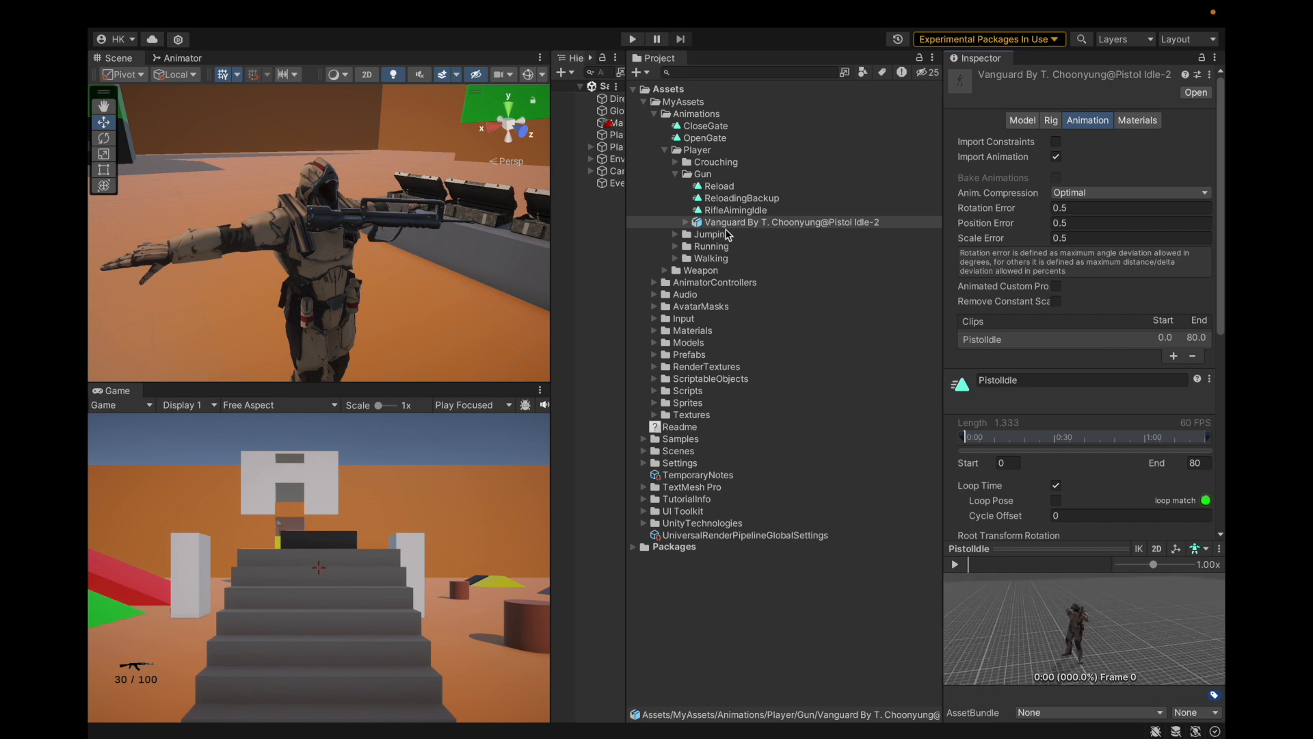
# Step: Duplicate the PistolIdle clip out of the imported Vanguard model into the Gun folder
pyautogui.click(686, 223)
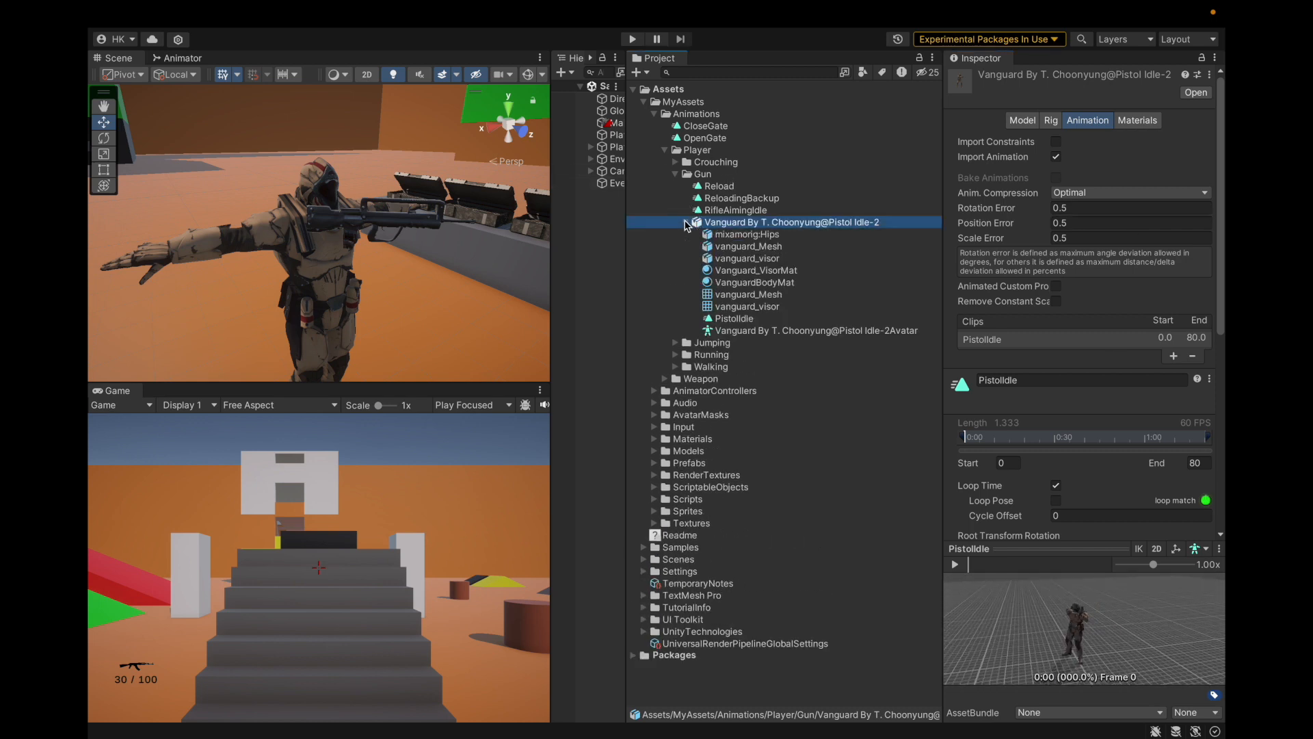
pyautogui.click(732, 318)
pyautogui.press('super+d')
# Step: Delete the imported Vanguard Pistol Idle-2 model from the Gun folder and select the standalone PistolIdle clip
pyautogui.click(740, 234)
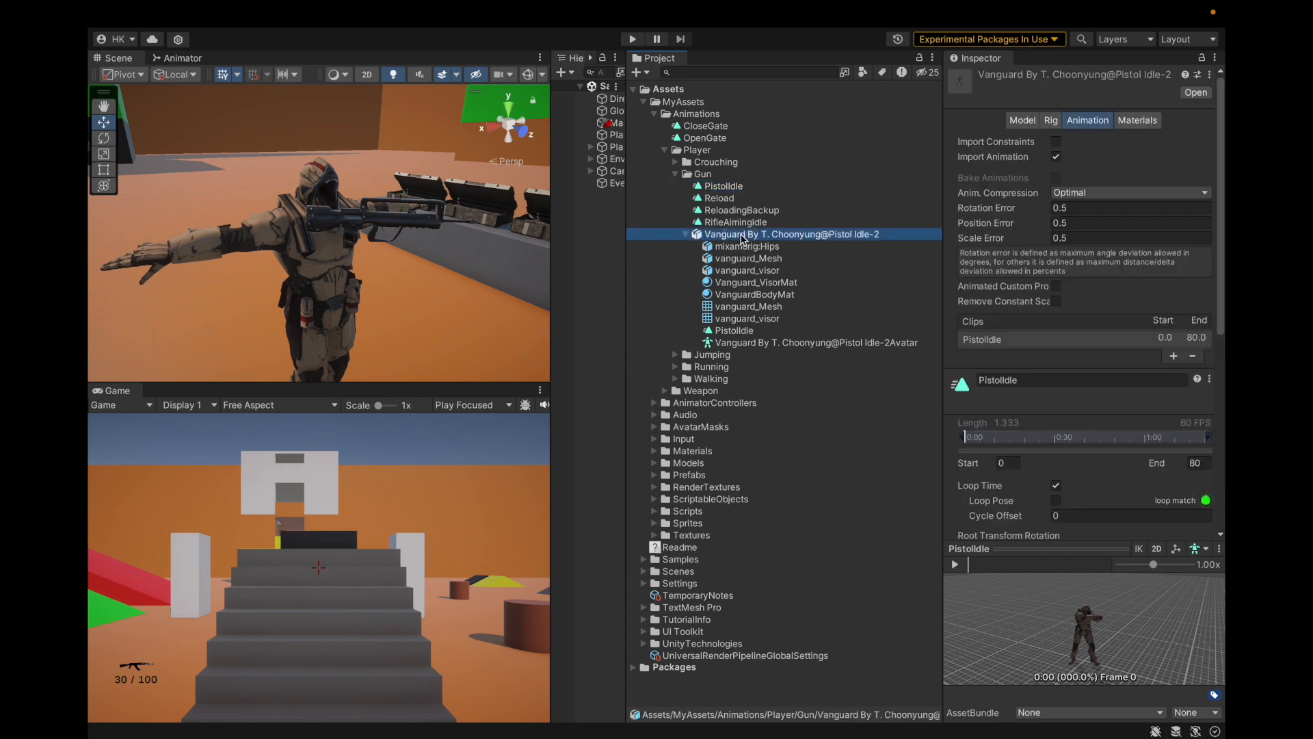
pyautogui.press('Left')
pyautogui.rightClick(740, 235)
pyautogui.click(764, 301)
pyautogui.click(707, 363)
pyautogui.click(177, 13)
pyautogui.click(173, 208)
pyautogui.click(800, 199)
pyautogui.press('Up')
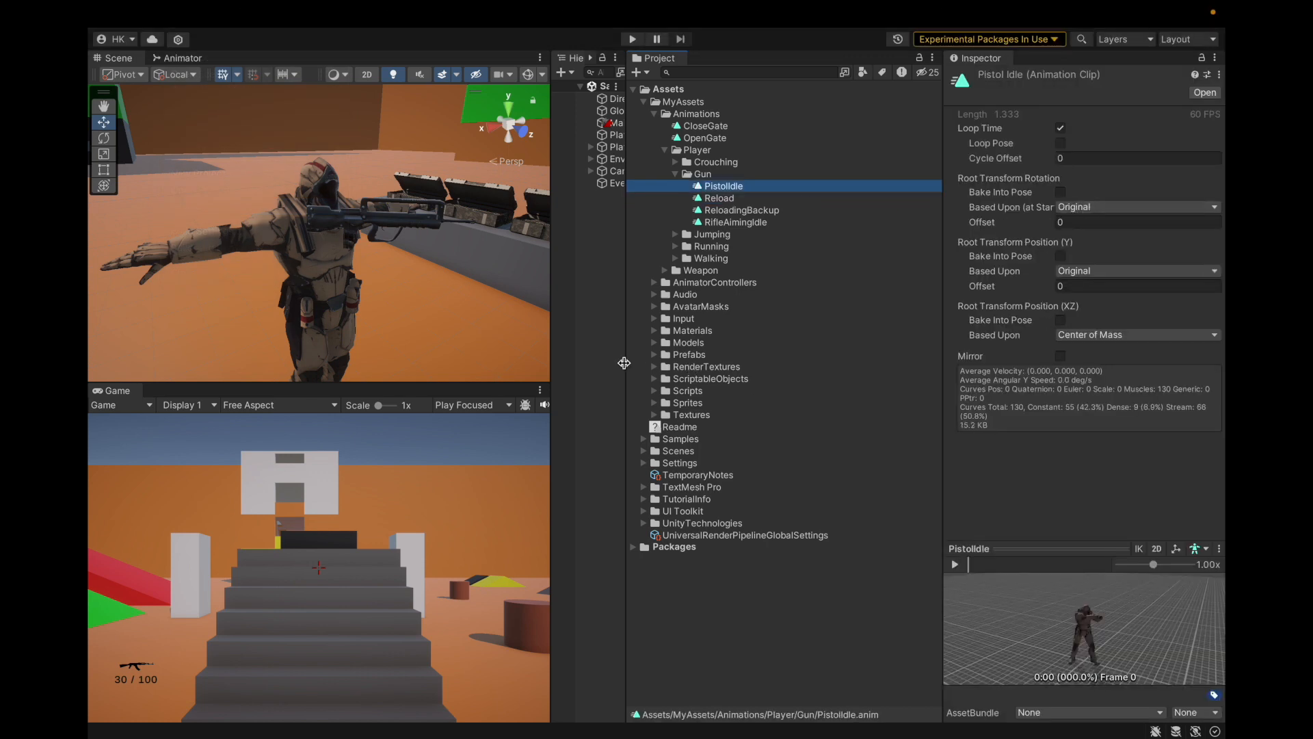
# Step: Open the PlayerAnimatorController used by PlayerModel, widening the Hierarchy to reach the object
pyautogui.moveTo(623, 362); pyautogui.dragTo(742, 362)
pyautogui.click(628, 148)
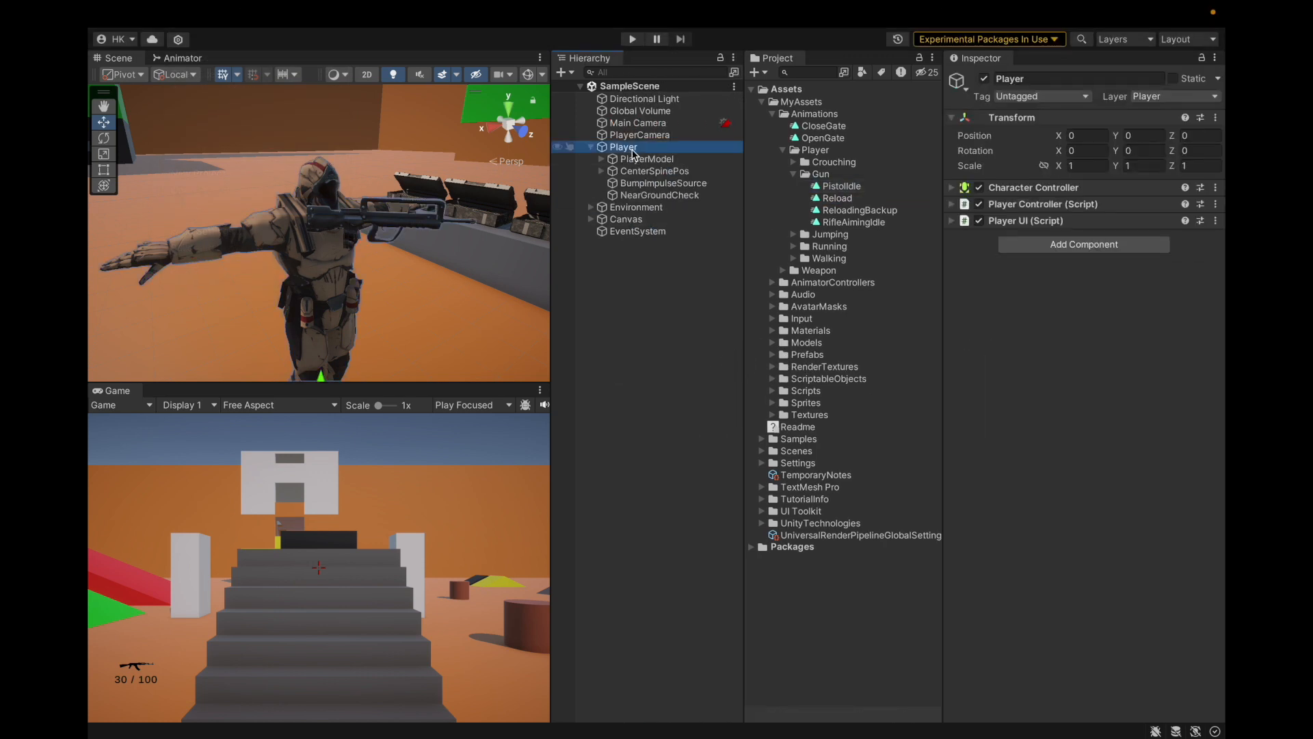
pyautogui.click(632, 159)
pyautogui.doubleClick(1112, 205)
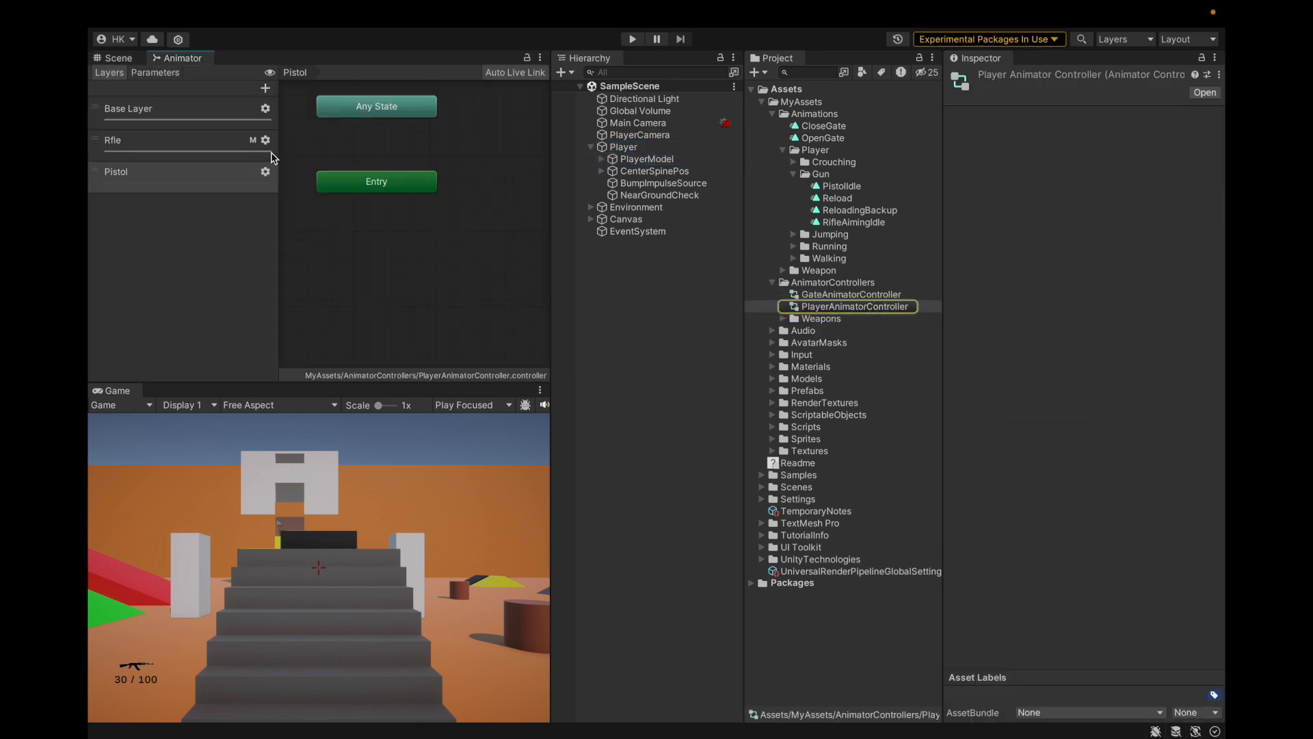
# Step: Delete the Pistol layer from the player's animator controller
pyautogui.click(185, 182)
pyautogui.scroll(-4, 342, 202)
pyautogui.scroll(2, 373, 188)
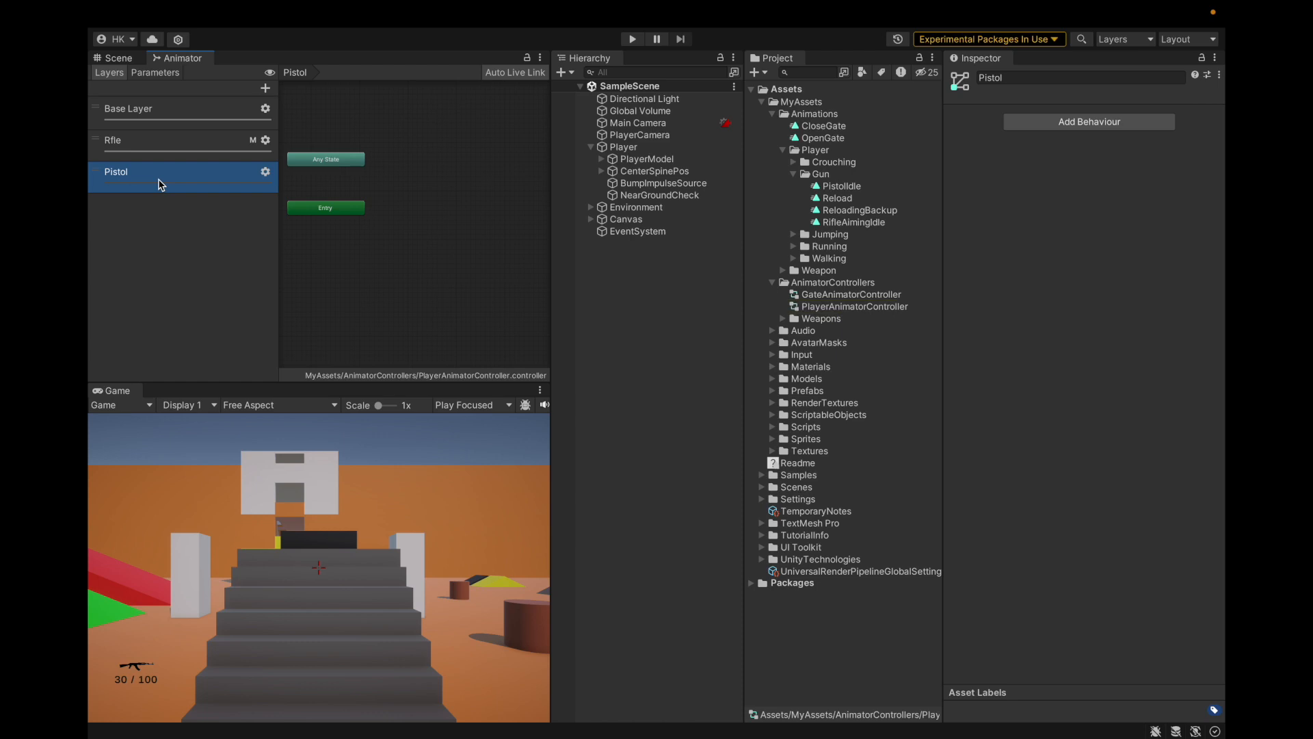
# Step: Rename the Rfle animator layer to UpperBody
pyautogui.click(170, 148)
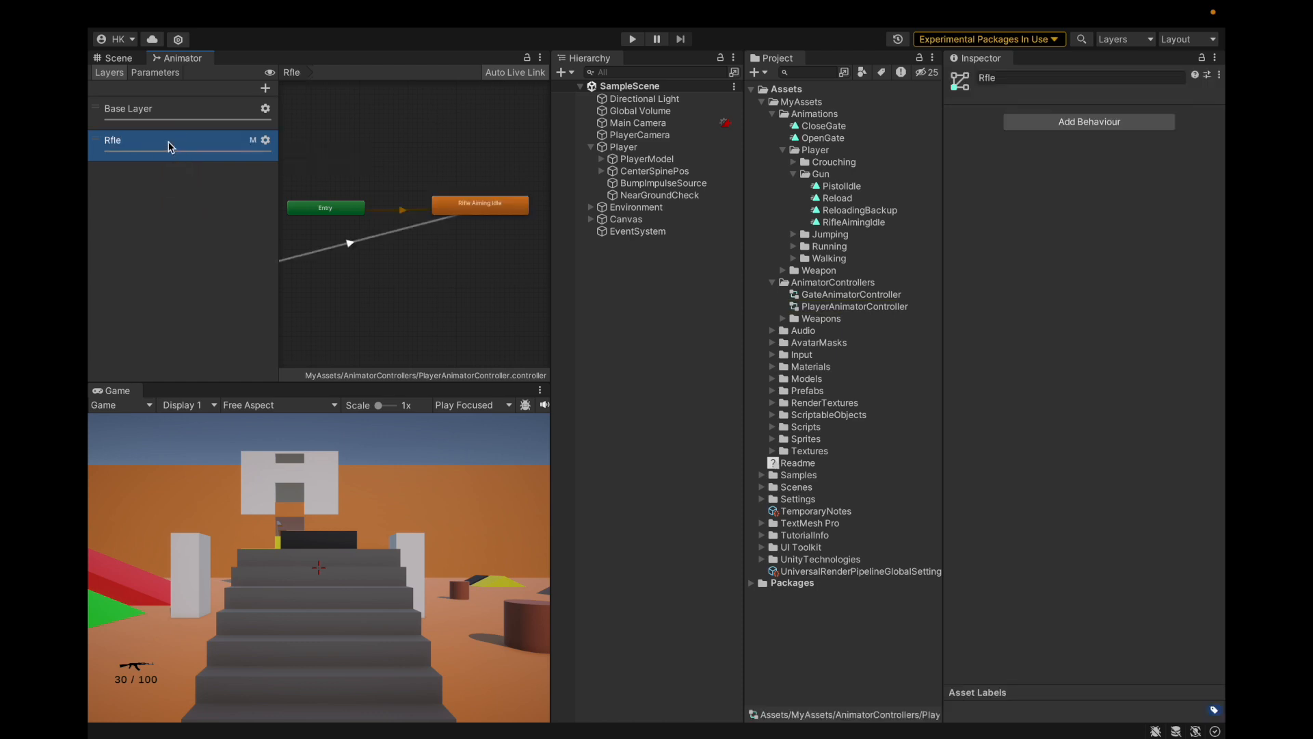
pyautogui.doubleClick(169, 143)
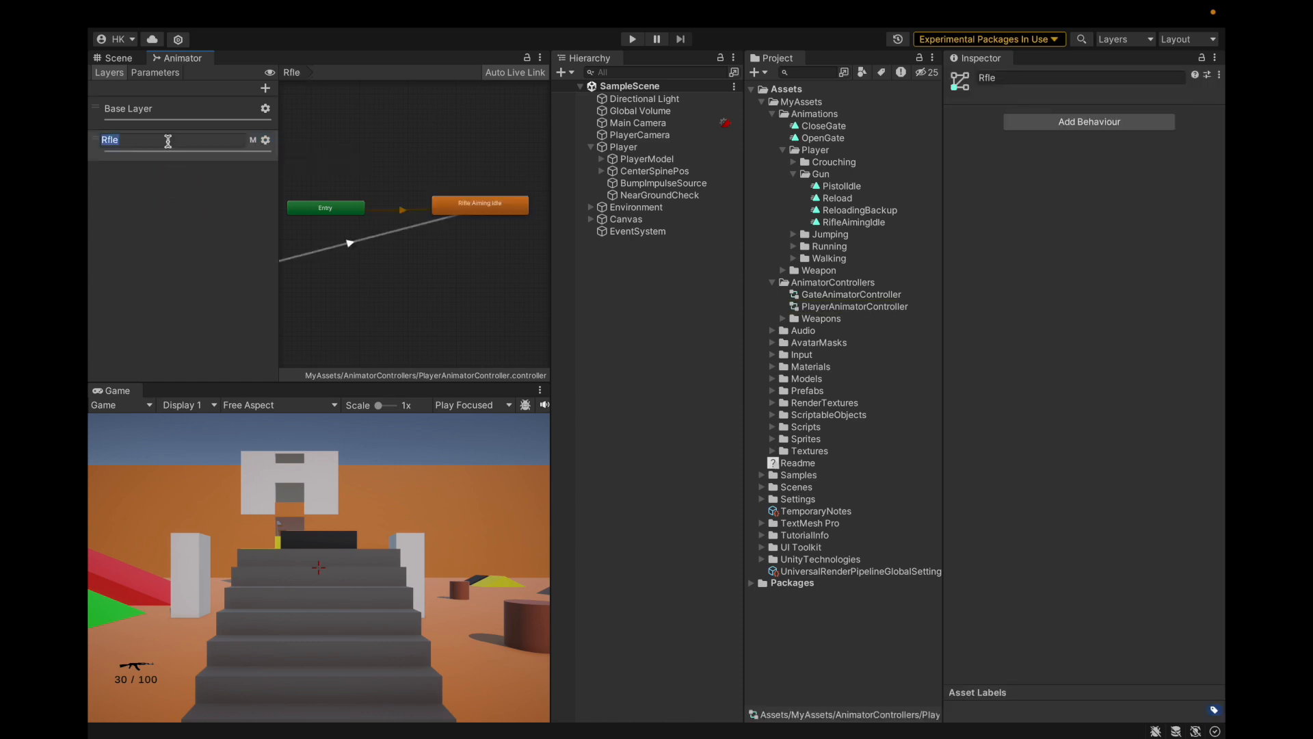
pyautogui.press('Return')
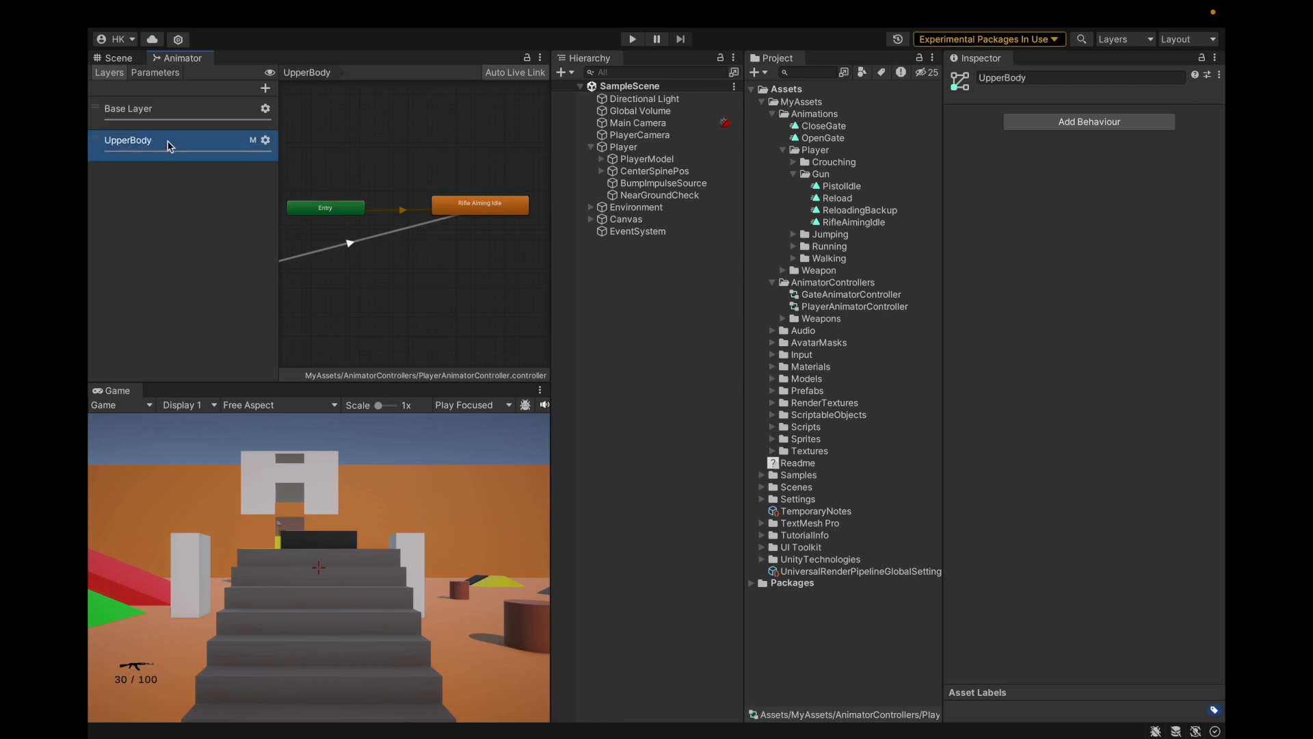
# Step: Examine the Reloading and Rifle Aiming Idle states and their transitions in the UpperBody layer
pyautogui.scroll(-3, 451, 204)
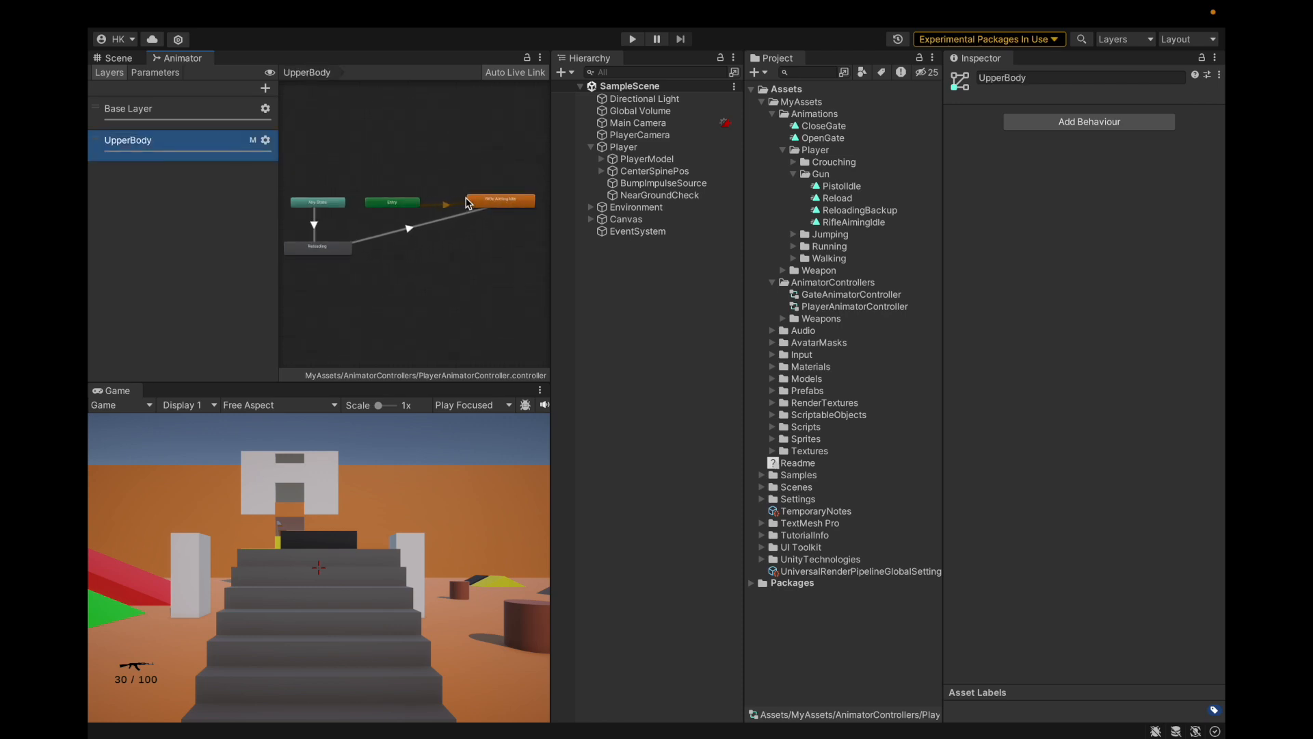
pyautogui.scroll(-2, 424, 205)
pyautogui.scroll(1, 369, 223)
pyautogui.moveTo(297, 329); pyautogui.dragTo(615, 33)
pyautogui.click(381, 292)
pyautogui.click(336, 245)
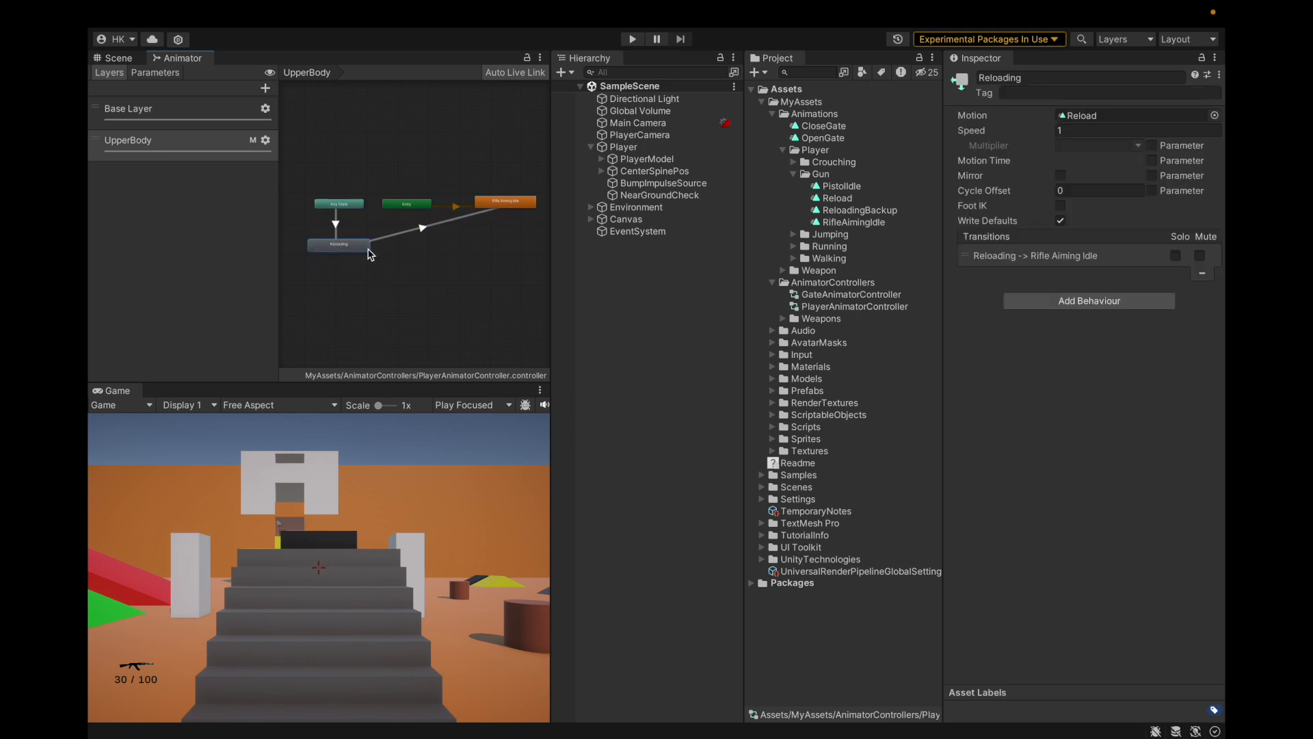
pyautogui.click(512, 201)
pyautogui.scroll(-3, 340, 259)
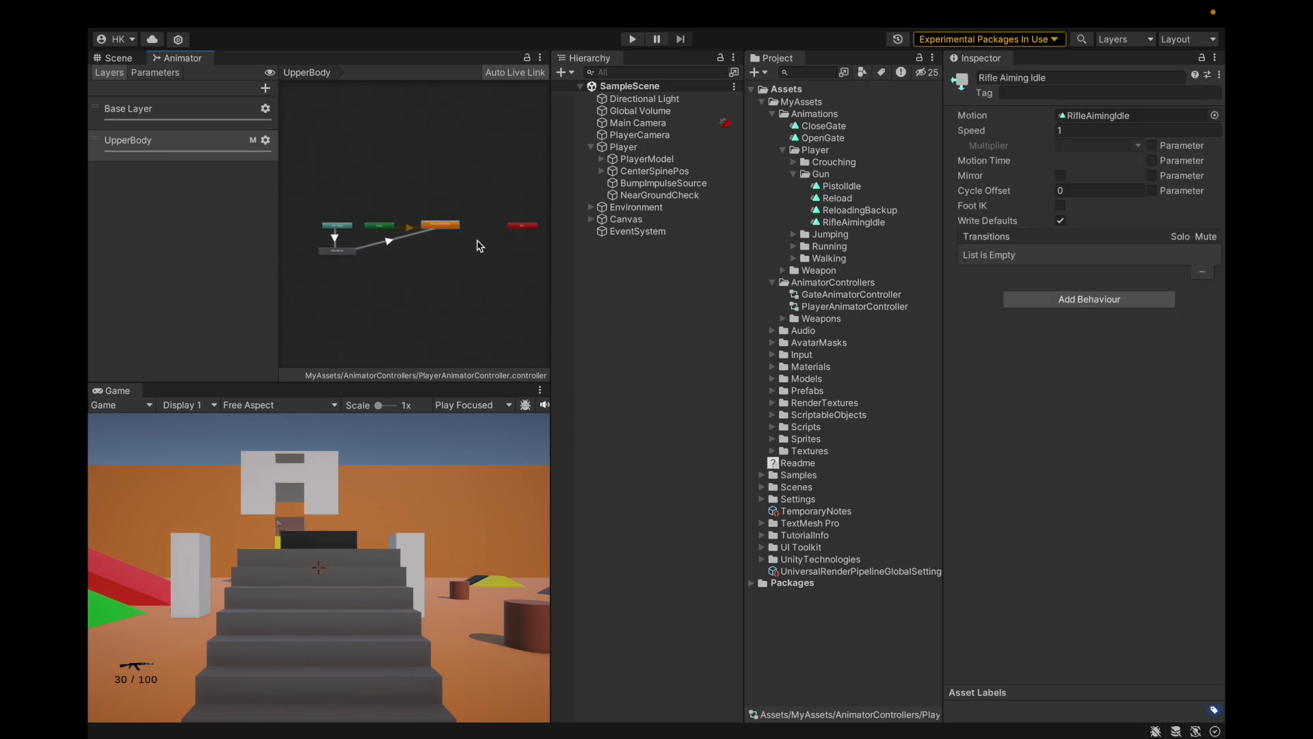
# Step: Create a new blend tree state below Rifle Aiming Idle in the UpperBody layer and name it WeaponType
pyautogui.scroll(4, 478, 243)
pyautogui.rightClick(411, 234)
pyautogui.moveTo(519, 244)
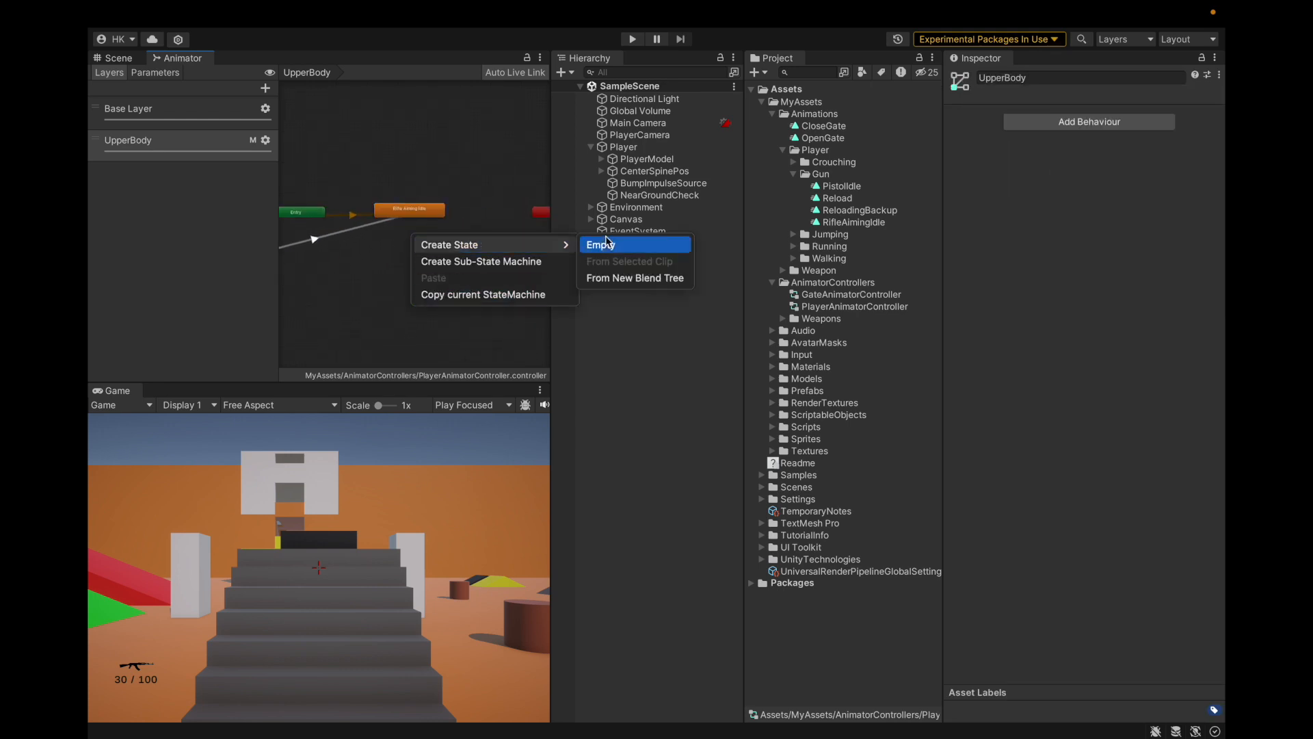
pyautogui.click(618, 277)
pyautogui.click(463, 246)
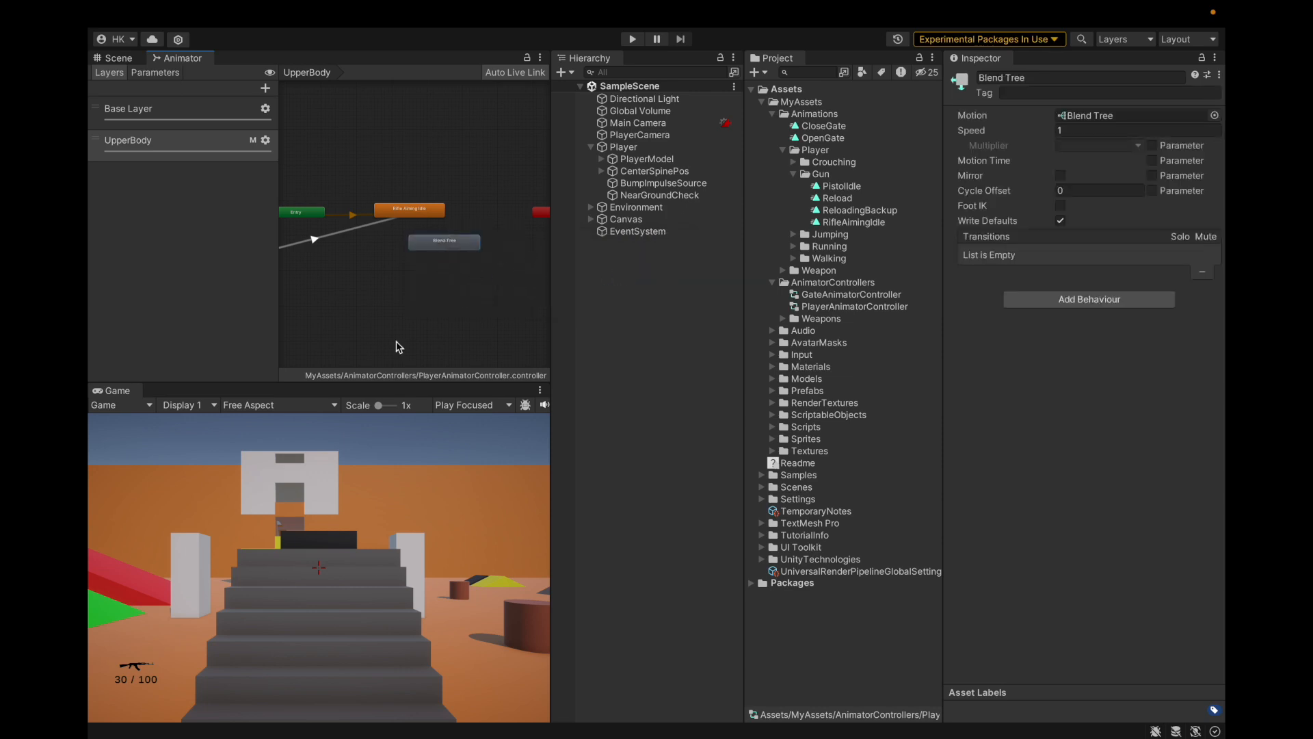
pyautogui.click(1038, 79)
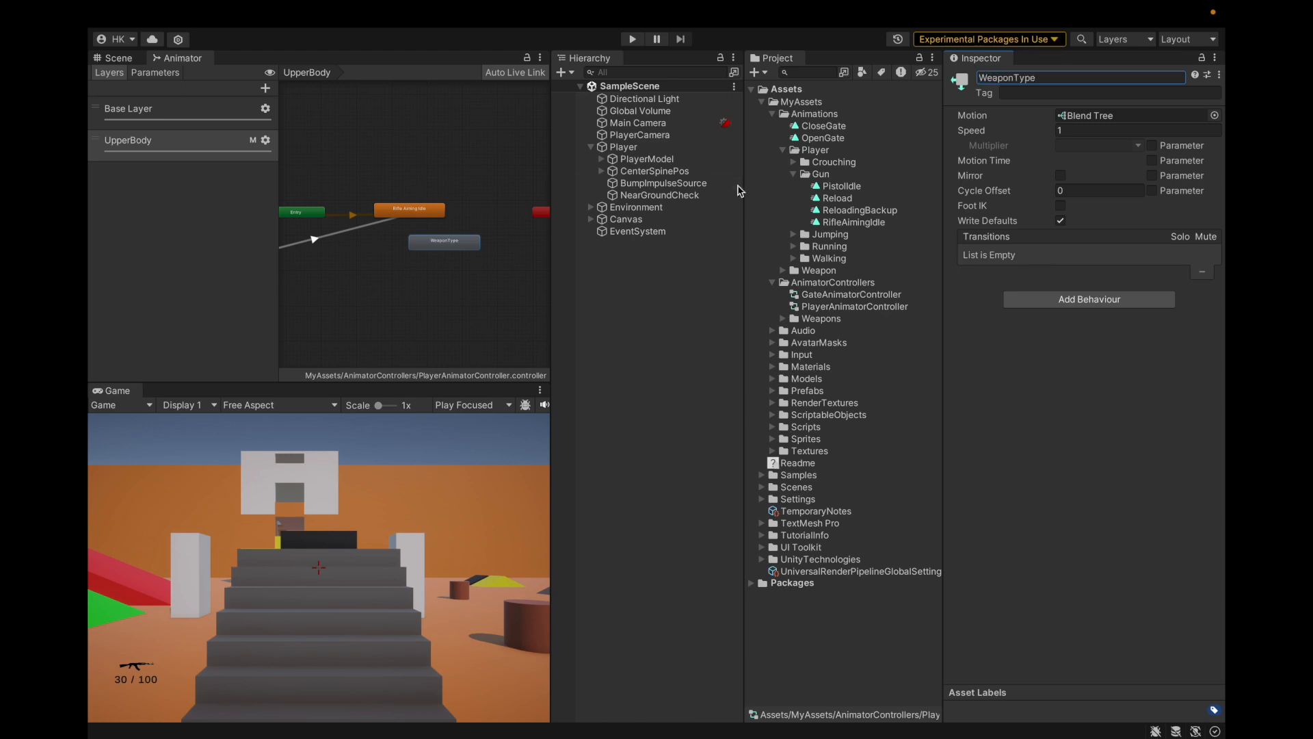
# Step: Open the WeaponType state's blend tree and rename the root blend tree node to WeaponType
pyautogui.doubleClick(445, 242)
pyautogui.click(419, 214)
pyautogui.click(1062, 75)
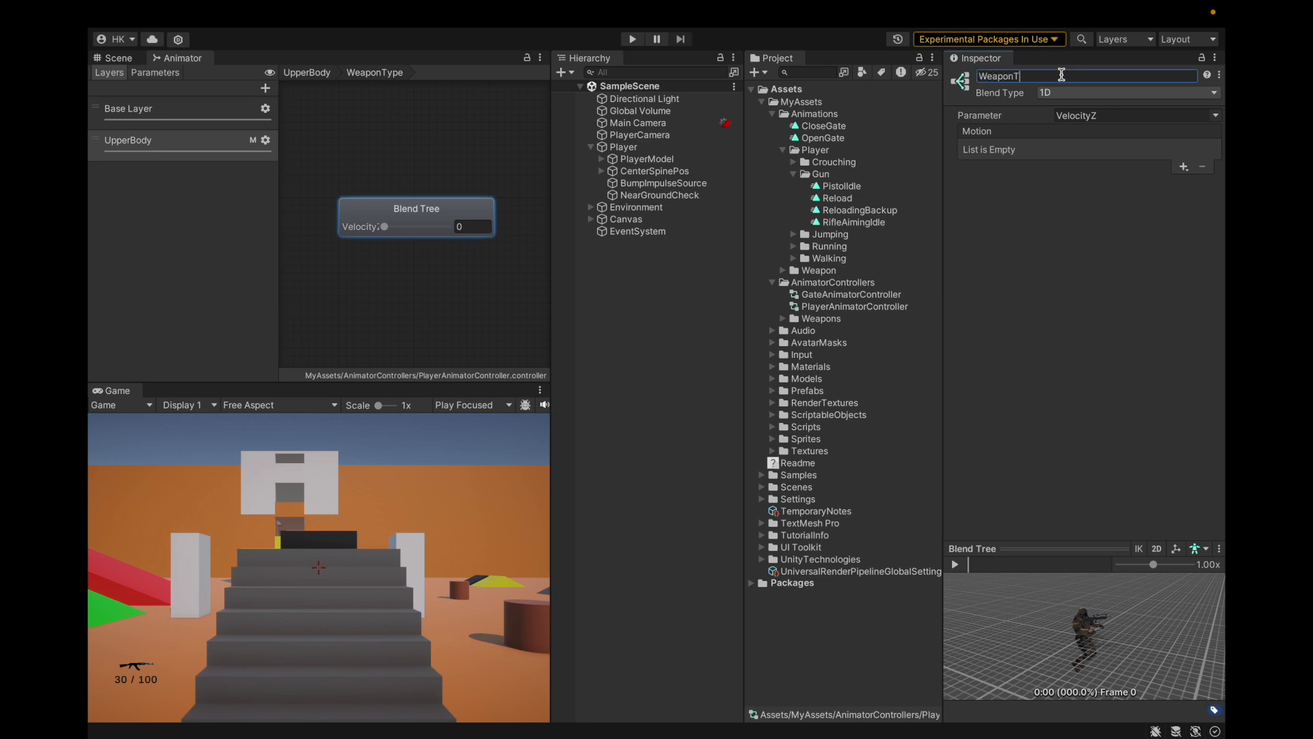
pyautogui.write('WeaponType')
pyautogui.press('Return')
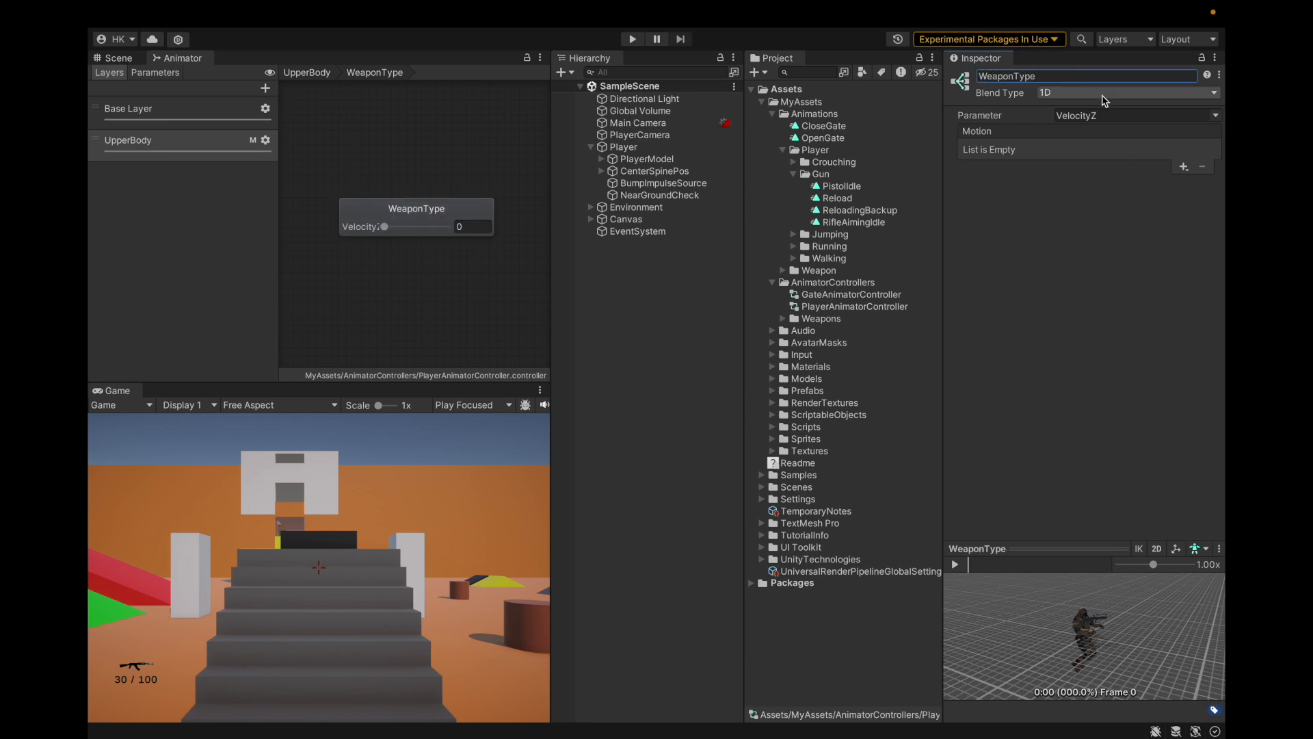
# Step: Add two motion fields to the WeaponType blend tree and turn off Automate Thresholds
pyautogui.click(1183, 167)
pyautogui.click(1185, 186)
pyautogui.click(1184, 168)
pyautogui.click(1185, 189)
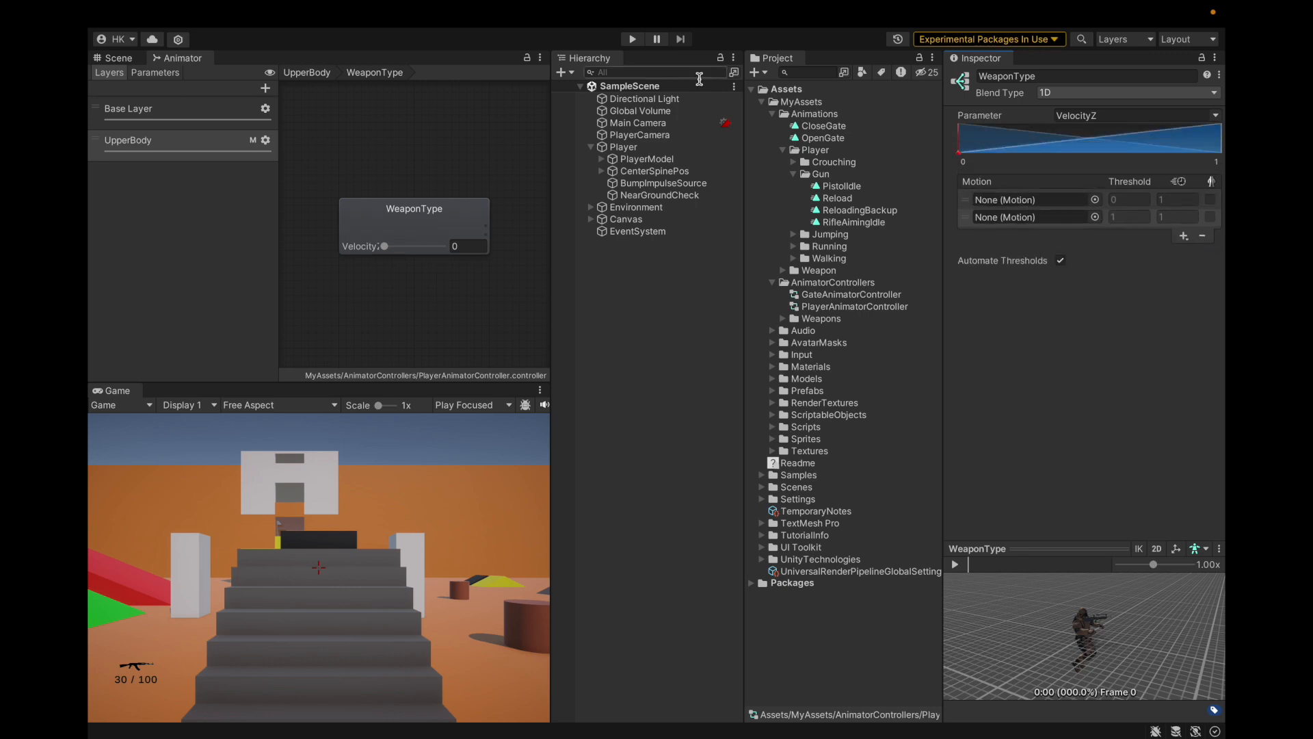
pyautogui.click(1060, 261)
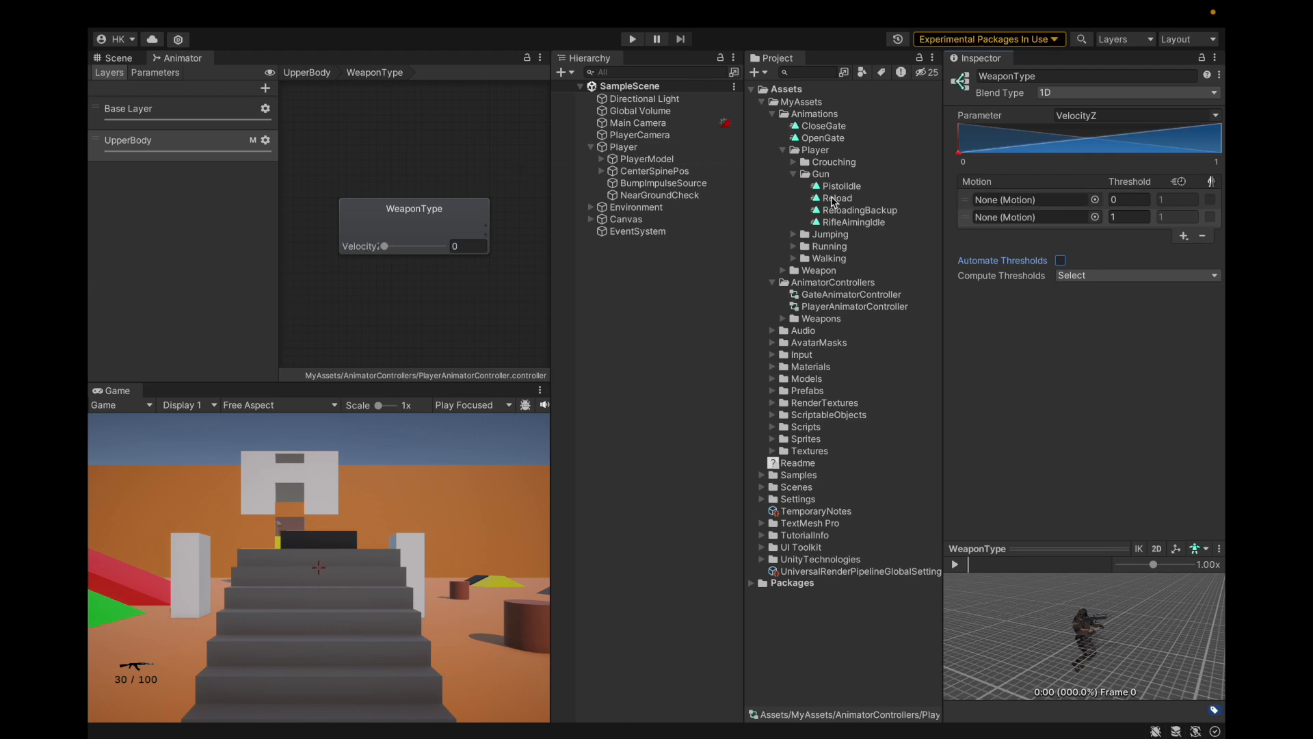
# Step: Assign RifleAimingIdle to the first motion field of the blend tree and PistolIdle to the second
pyautogui.moveTo(851, 216); pyautogui.dragTo(985, 202)
pyautogui.moveTo(848, 186); pyautogui.dragTo(987, 217)
pyautogui.moveTo(437, 269)
pyautogui.mouseDown()
pyautogui.moveTo(496, 266)
pyautogui.moveTo(431, 278)
pyautogui.mouseUp()
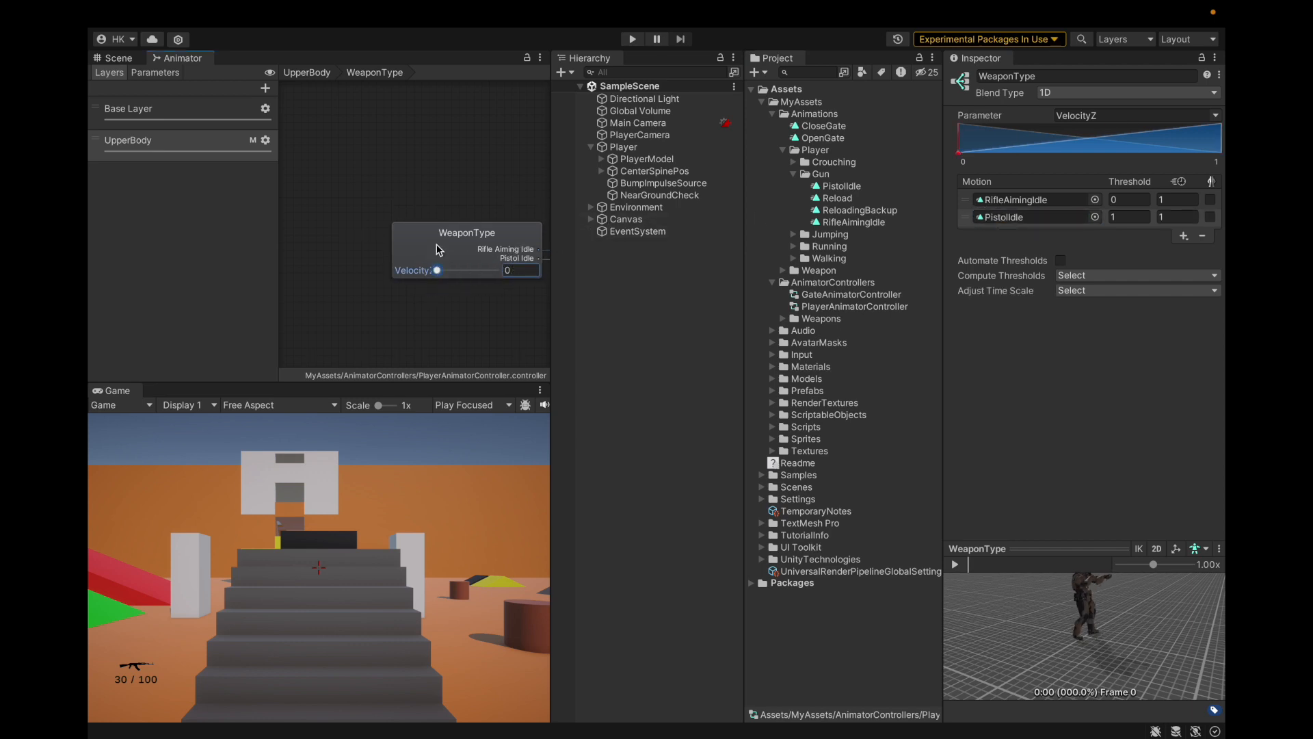
# Step: Add a Float parameter named WeaponType to the player's animator controller
pyautogui.click(161, 71)
pyautogui.click(263, 90)
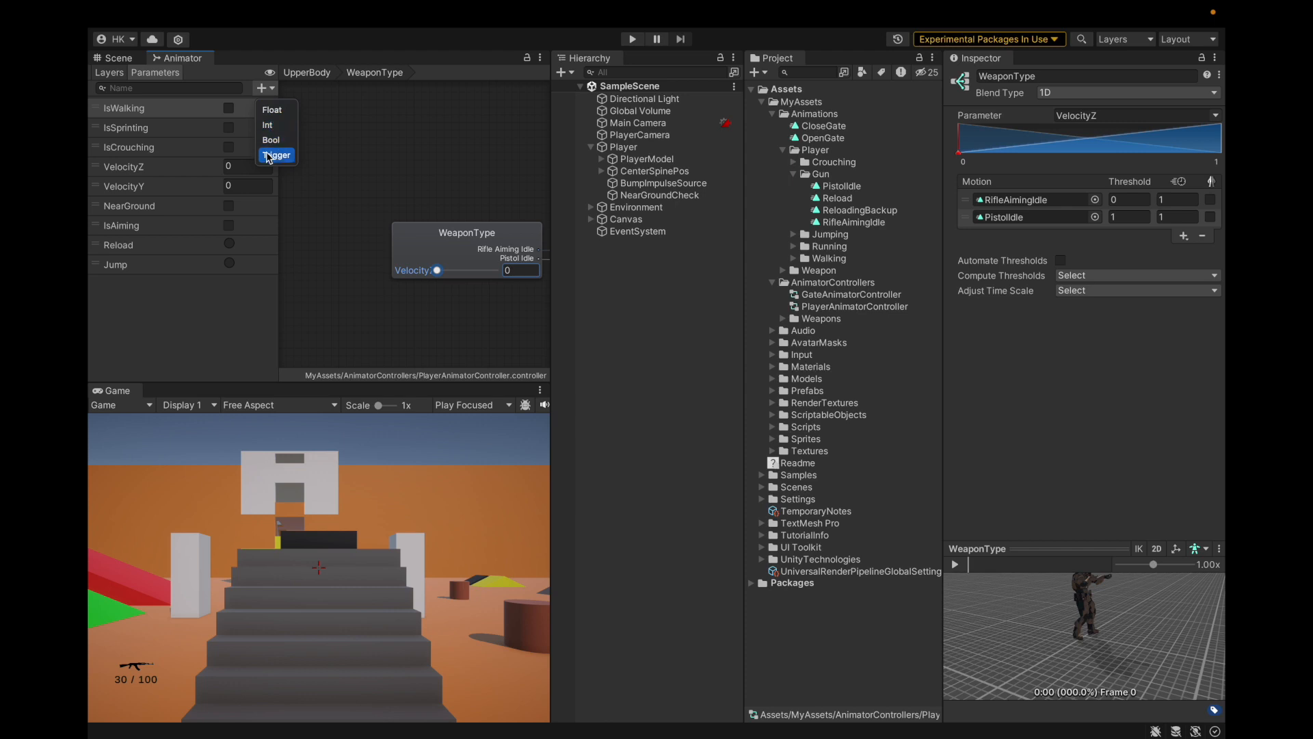
pyautogui.click(331, 227)
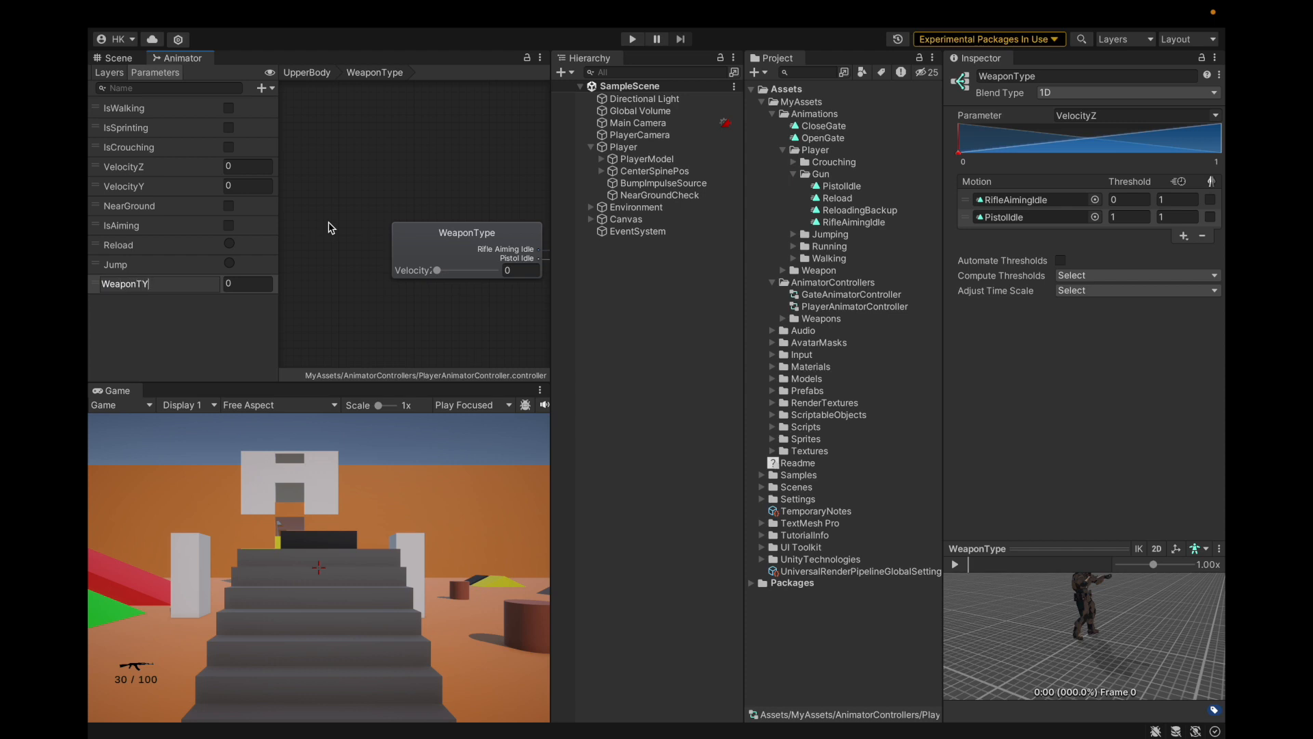
pyautogui.press('Return')
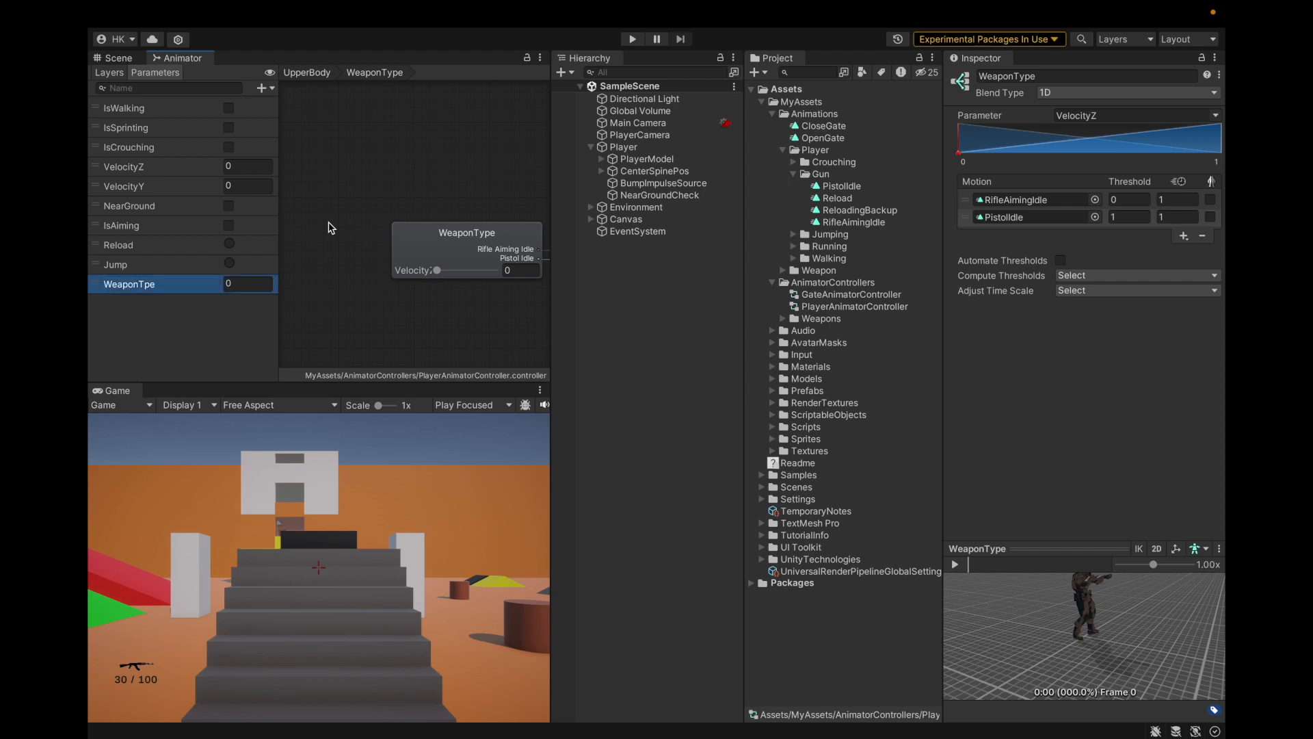
pyautogui.doubleClick(156, 284)
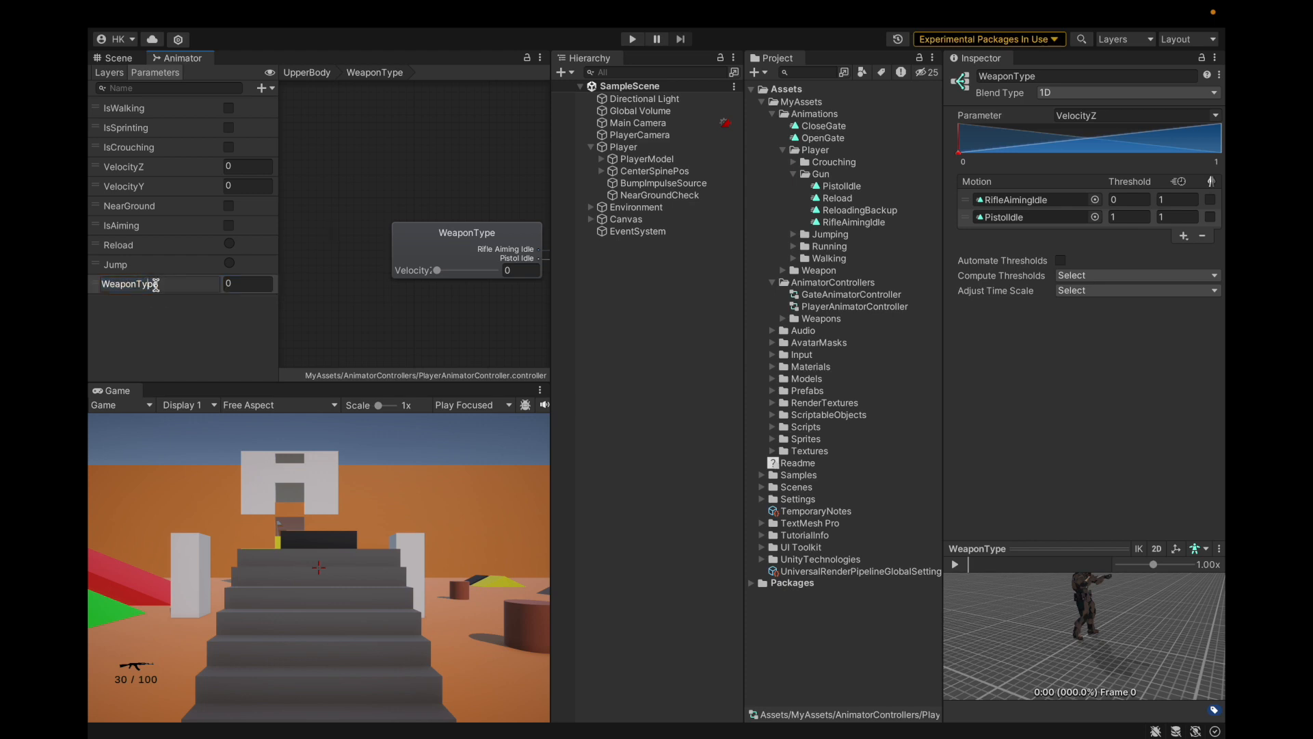
pyautogui.press('Return')
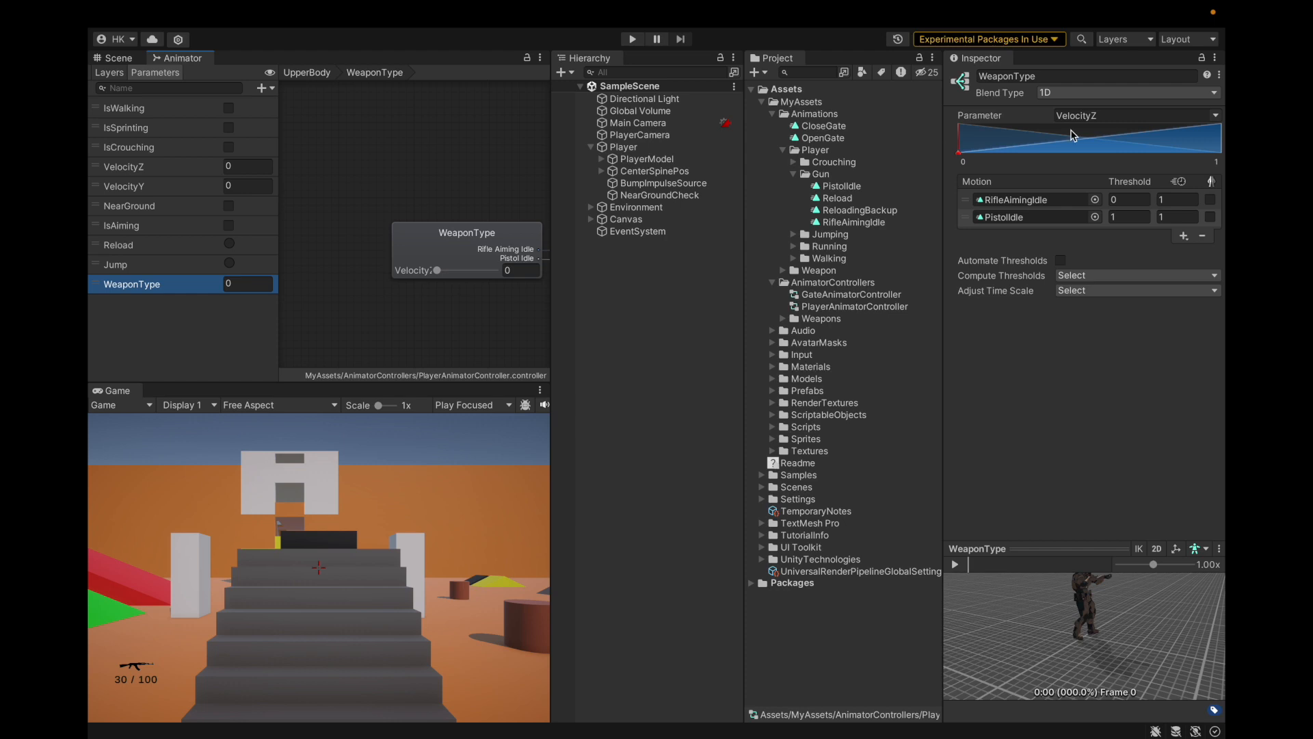
# Step: Set the blend tree's parameter to WeaponType and move the WeaponType parameter directly below VelocityY in the parameter list
pyautogui.click(1162, 115)
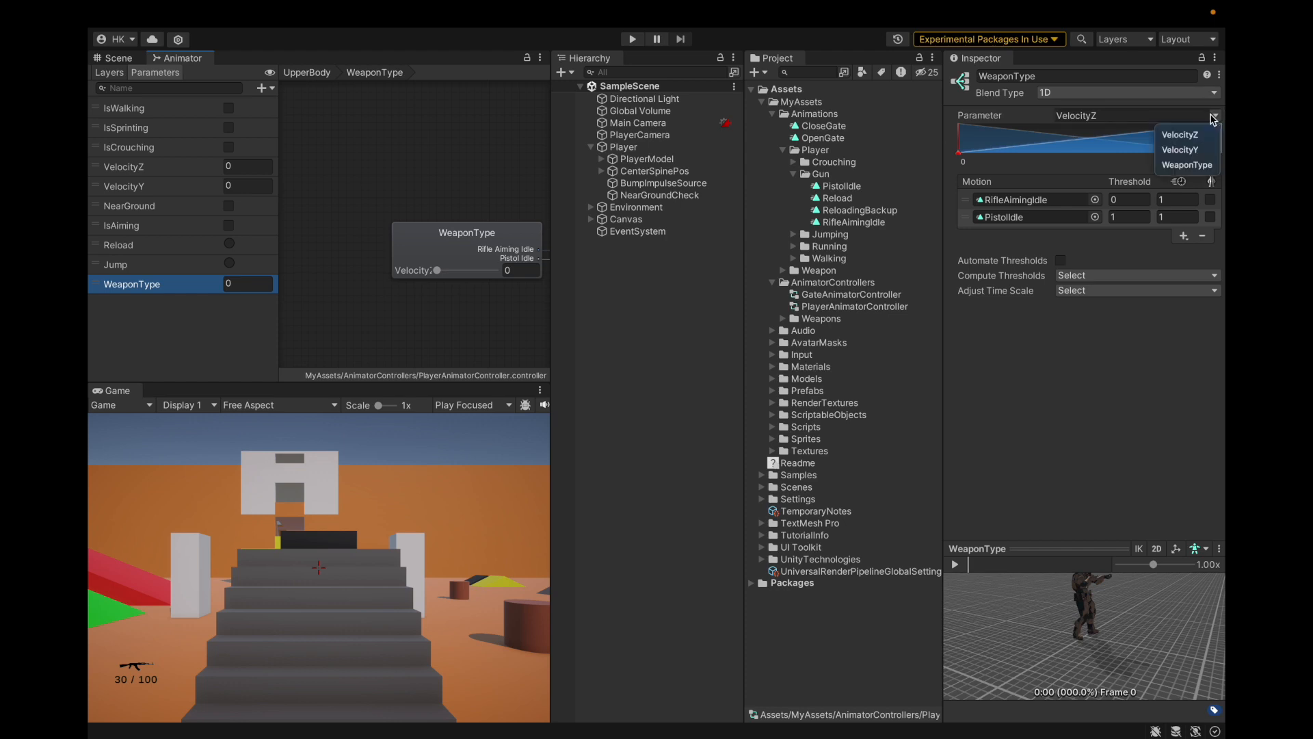
pyautogui.click(1187, 167)
pyautogui.moveTo(173, 282); pyautogui.dragTo(170, 205)
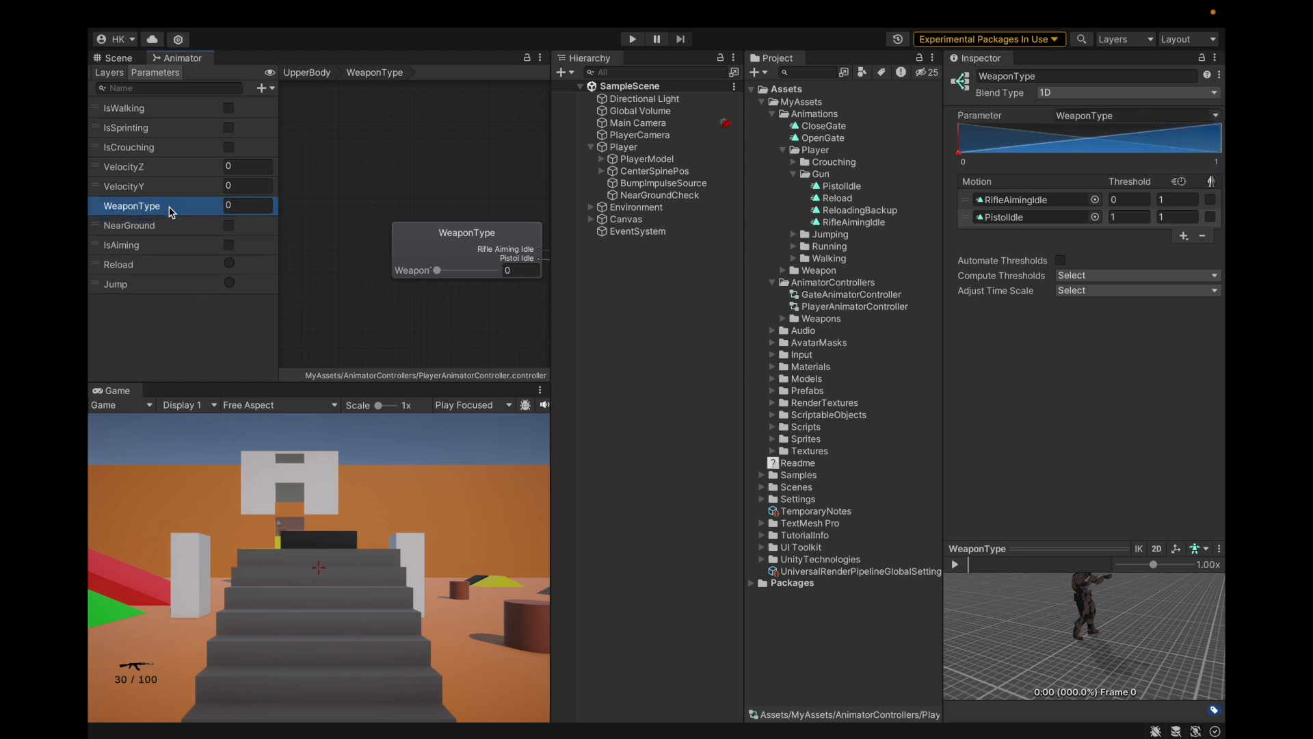
# Step: Save the project with the new blend tree and parameter
pyautogui.click(179, 13)
pyautogui.click(169, 202)
pyautogui.hotkey('ctrl', 'Right')
pyautogui.hotkey('ctrl', 'Left')
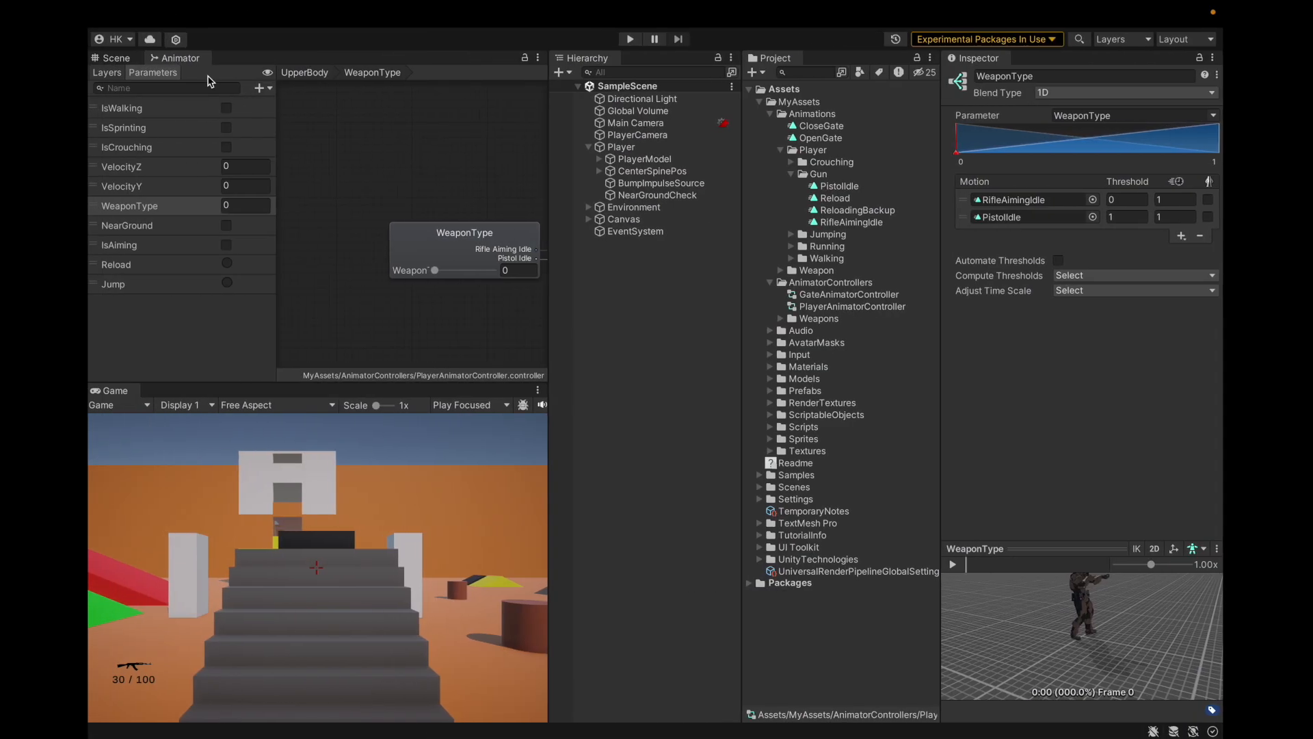
pyautogui.click(181, 11)
pyautogui.click(197, 206)
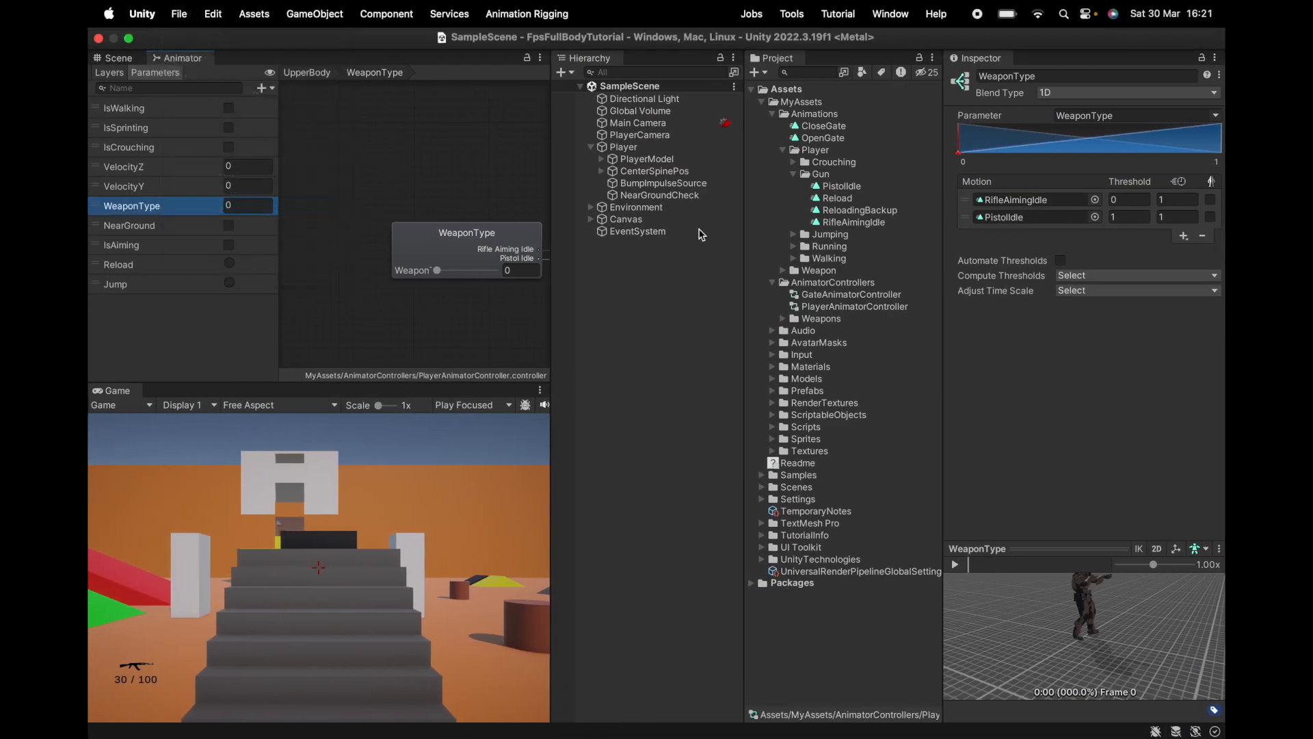
# Step: Collapse the AnimatorControllers folder and preview the WeaponType blend tree's pose
pyautogui.click(833, 282)
pyautogui.press('Left')
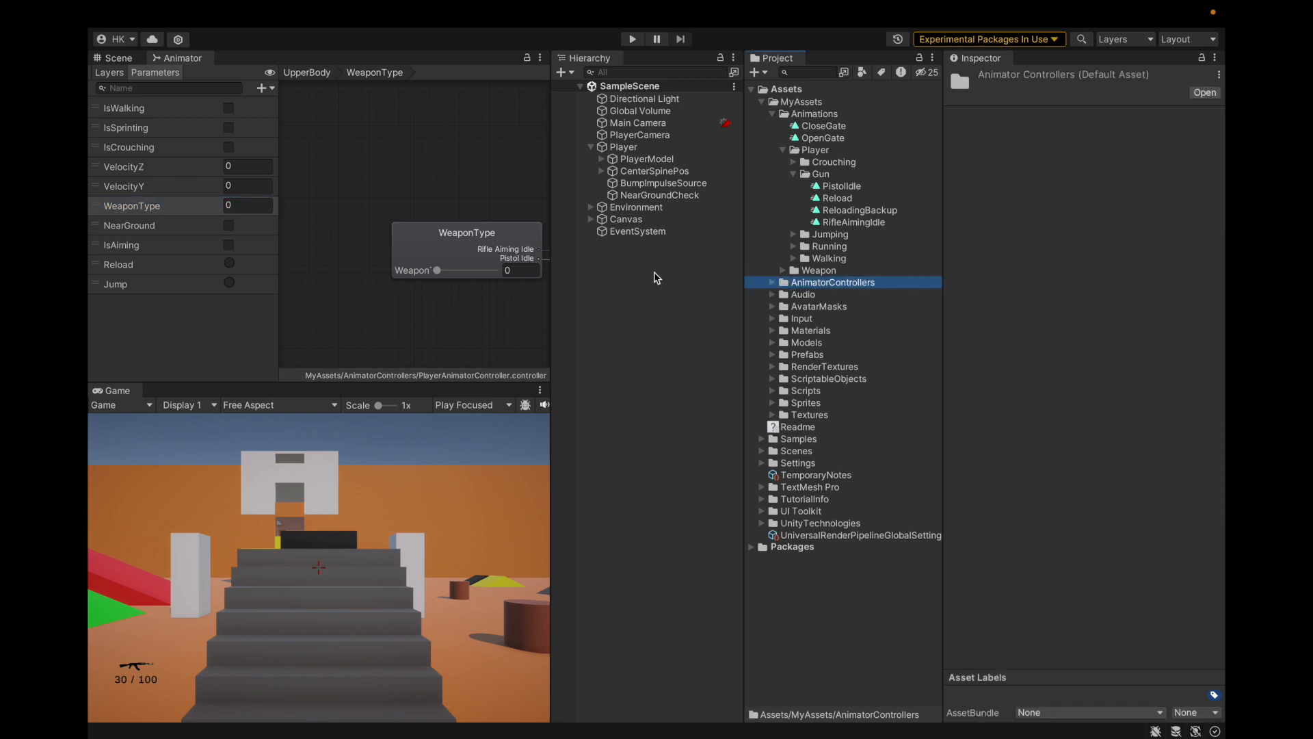
pyautogui.scroll(-5, 299, 253)
pyautogui.click(395, 261)
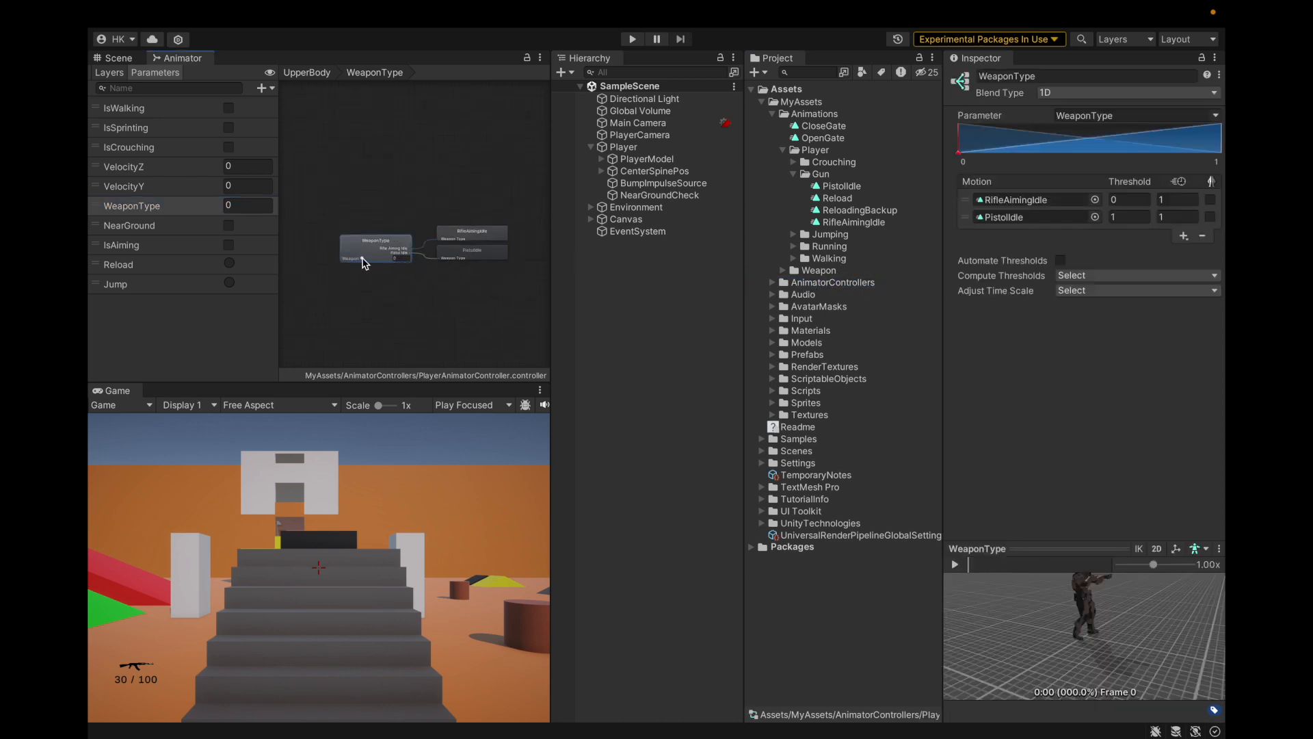
pyautogui.moveTo(342, 276)
pyautogui.mouseDown()
pyautogui.moveTo(483, 280)
pyautogui.moveTo(355, 304)
pyautogui.mouseUp()
# Step: Set the RifleAimingIdle clip's Root Transform Rotation to be based upon Original, and preview the blend towards PistolIdle
pyautogui.doubleClick(1019, 199)
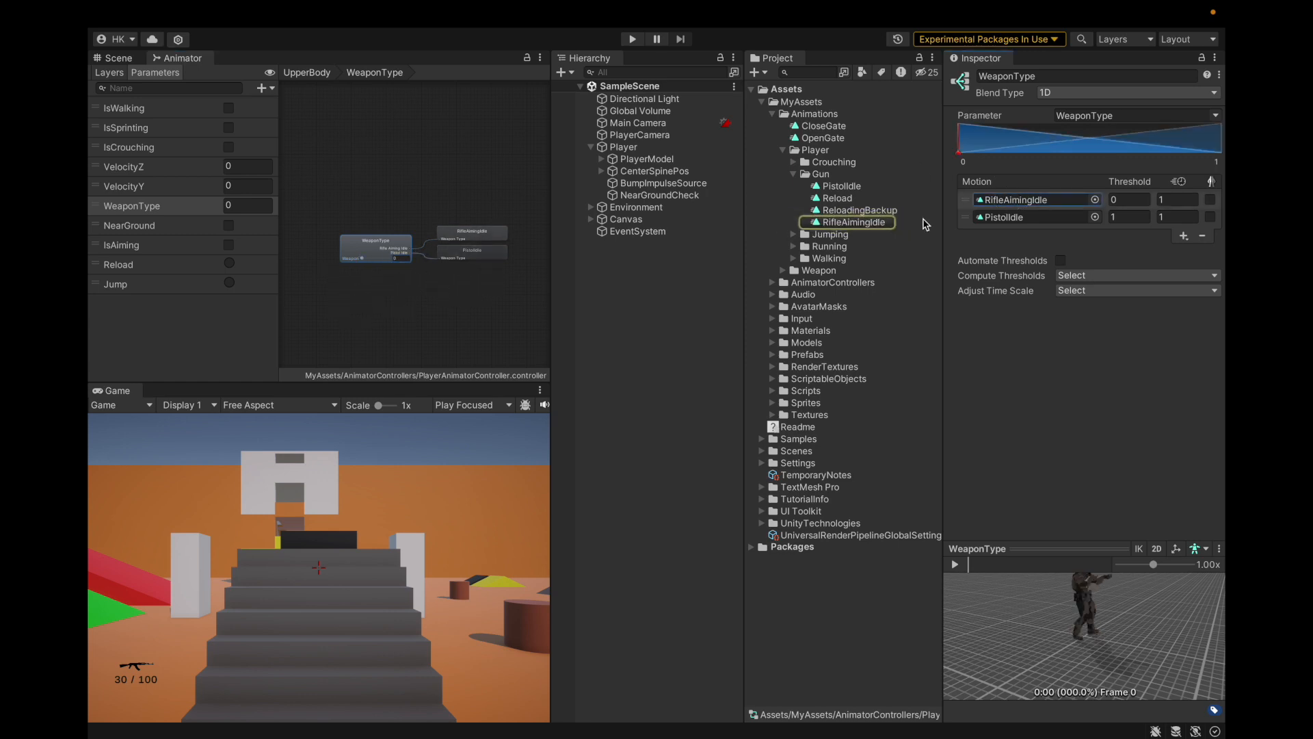
pyautogui.click(1085, 207)
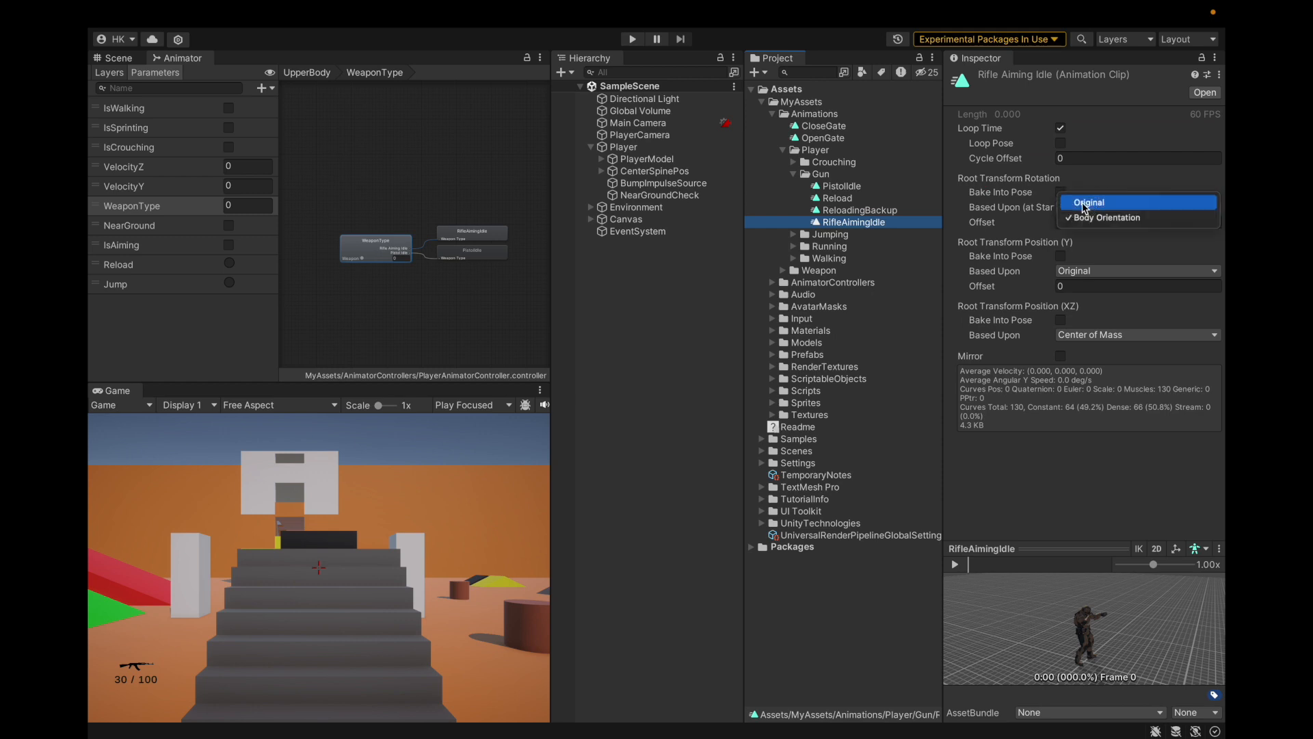
pyautogui.click(1086, 203)
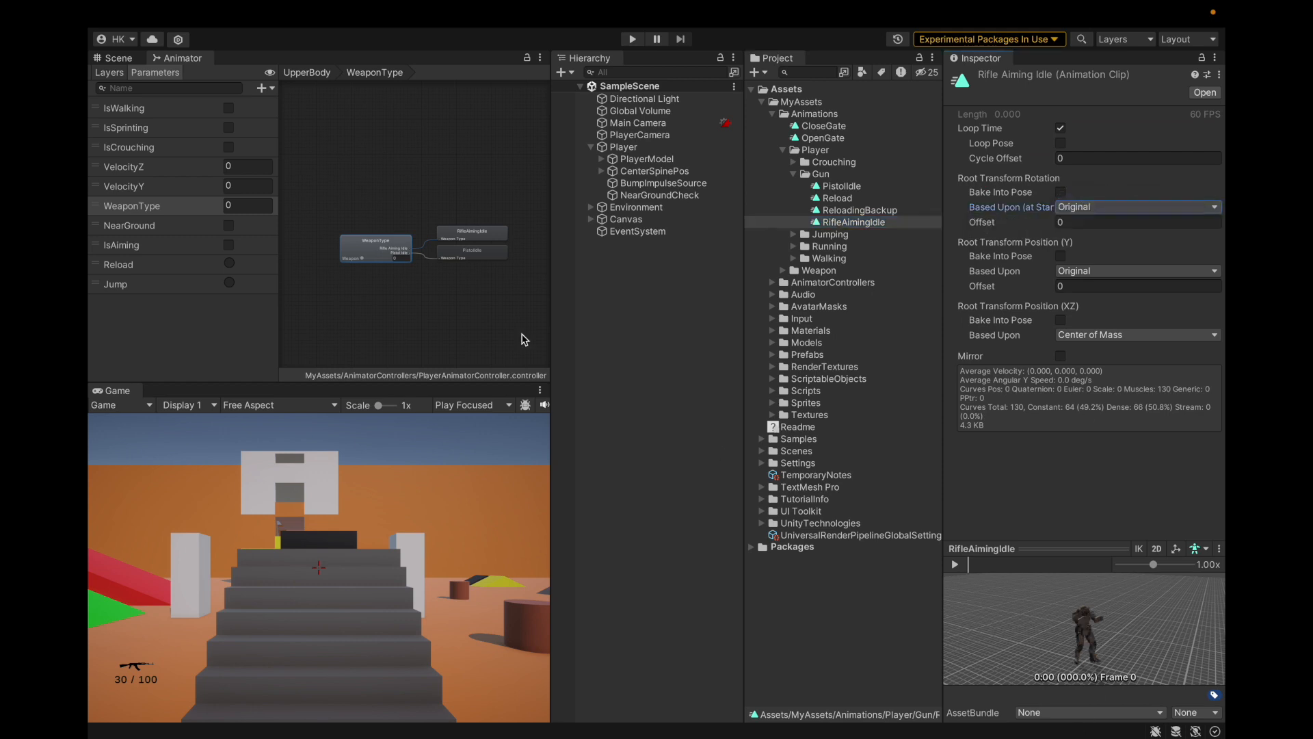
pyautogui.click(400, 257)
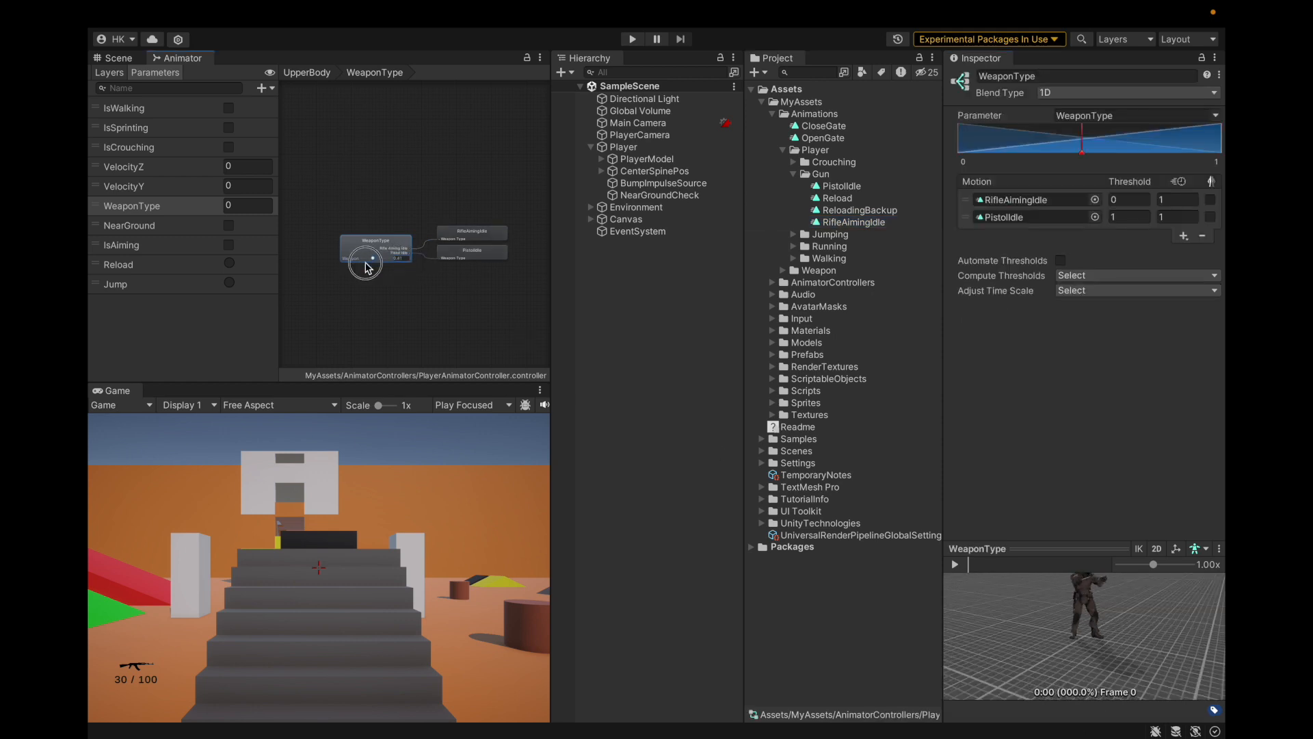
# Step: Play-test the scene with the Scene view shown to check the player's rifle pose, and stop the game
pyautogui.click(140, 59)
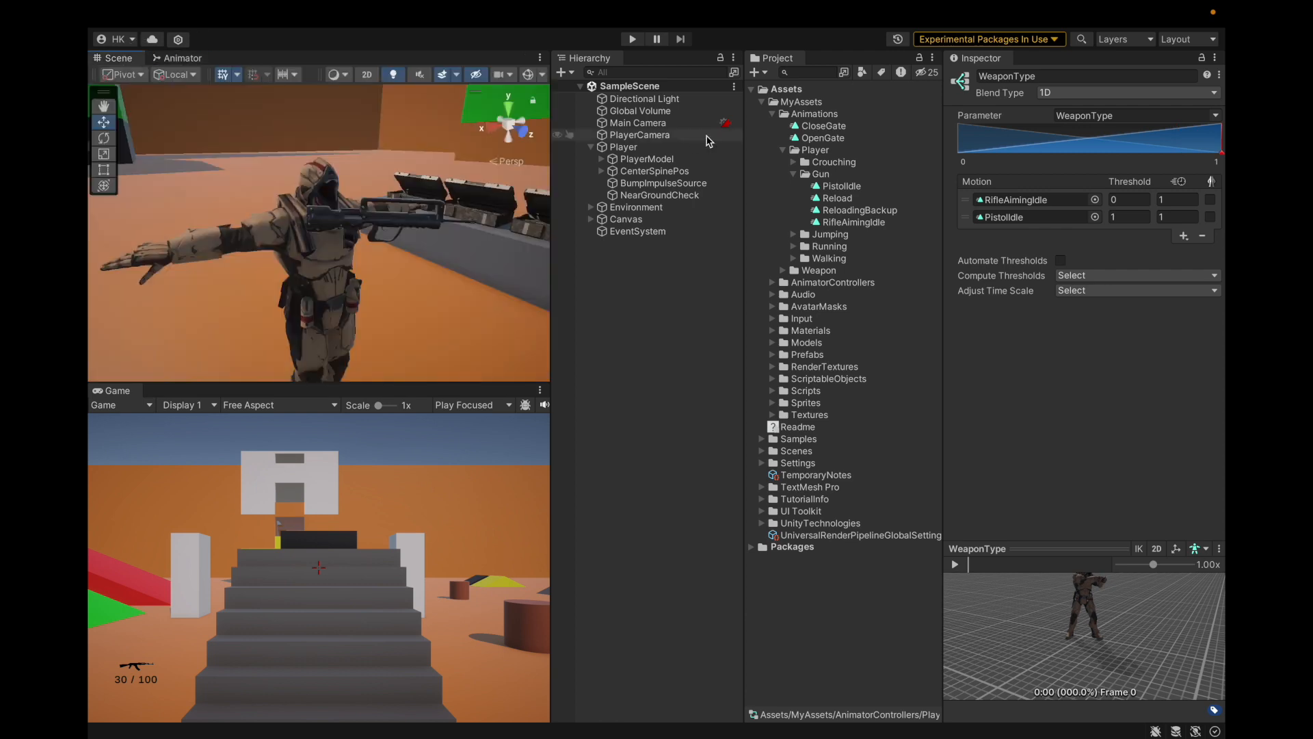
pyautogui.click(634, 42)
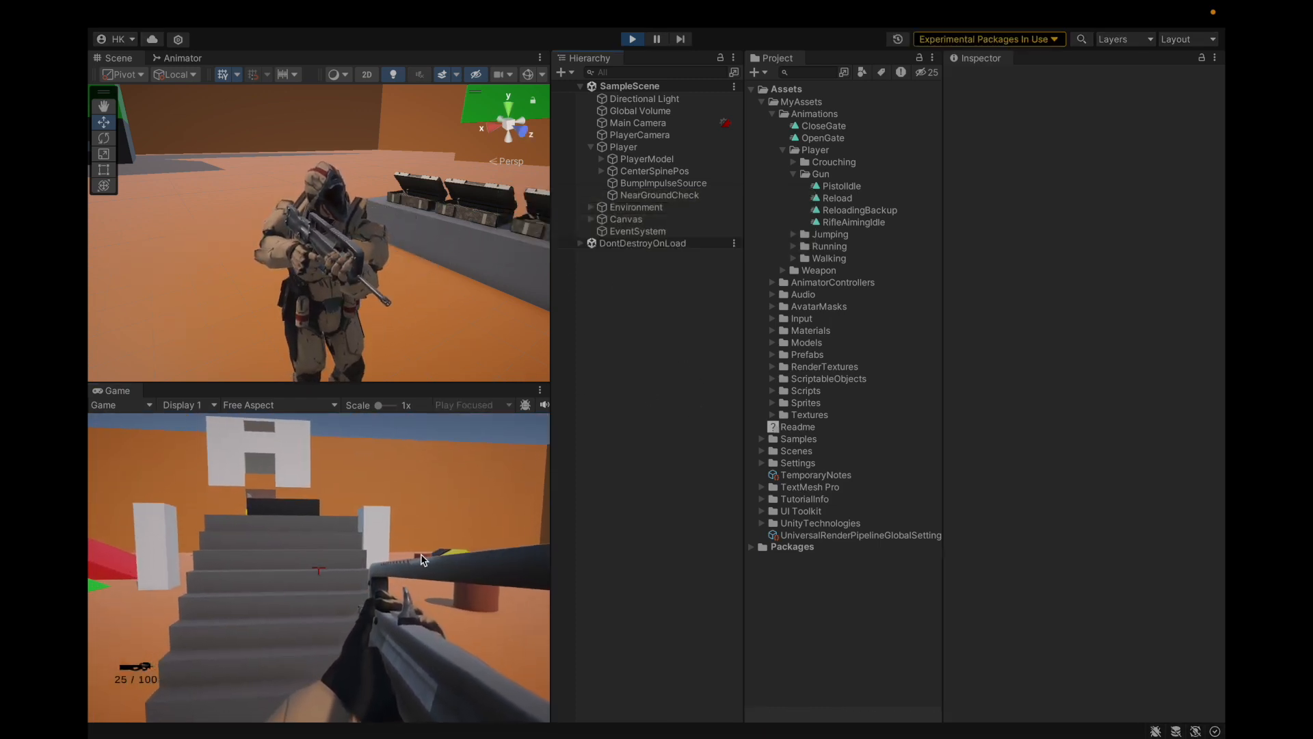
pyautogui.moveTo(478, 343); pyautogui.dragTo(113, 540)
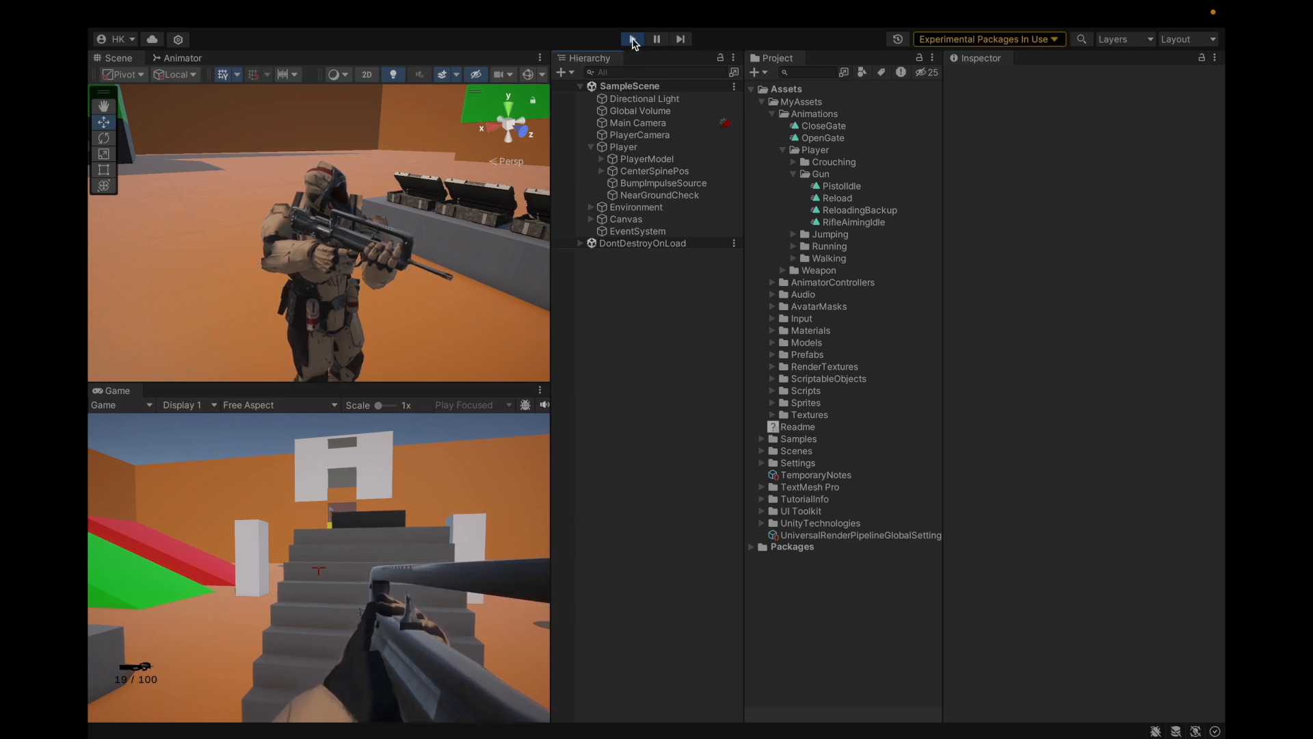
pyautogui.click(632, 40)
# Step: Select the Player object in the scene and save the project
pyautogui.click(622, 146)
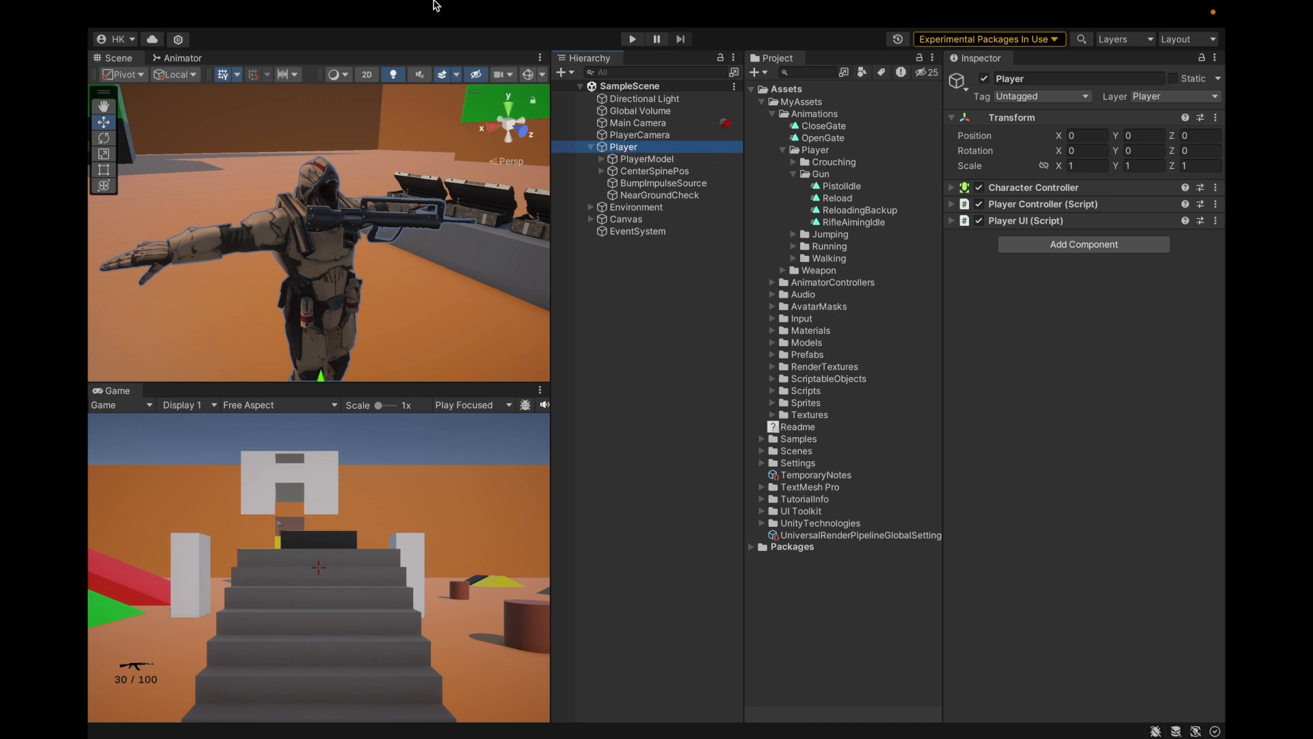
pyautogui.moveTo(435, 5)
pyautogui.click(178, 13)
pyautogui.click(188, 206)
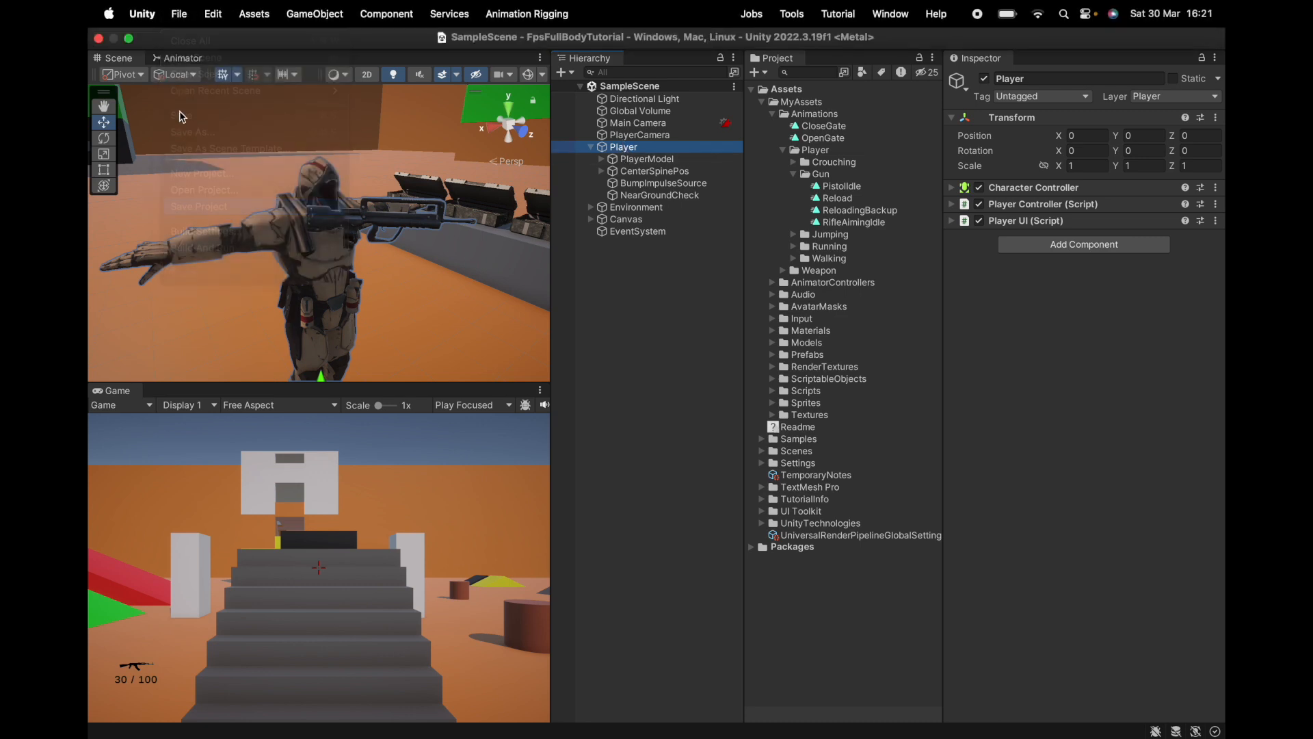
# Step: Rename the WeaponType state in the UpperBody layer to WeaponIdleType and place it directly below Rifle Aiming Idle
pyautogui.click(179, 58)
pyautogui.click(306, 73)
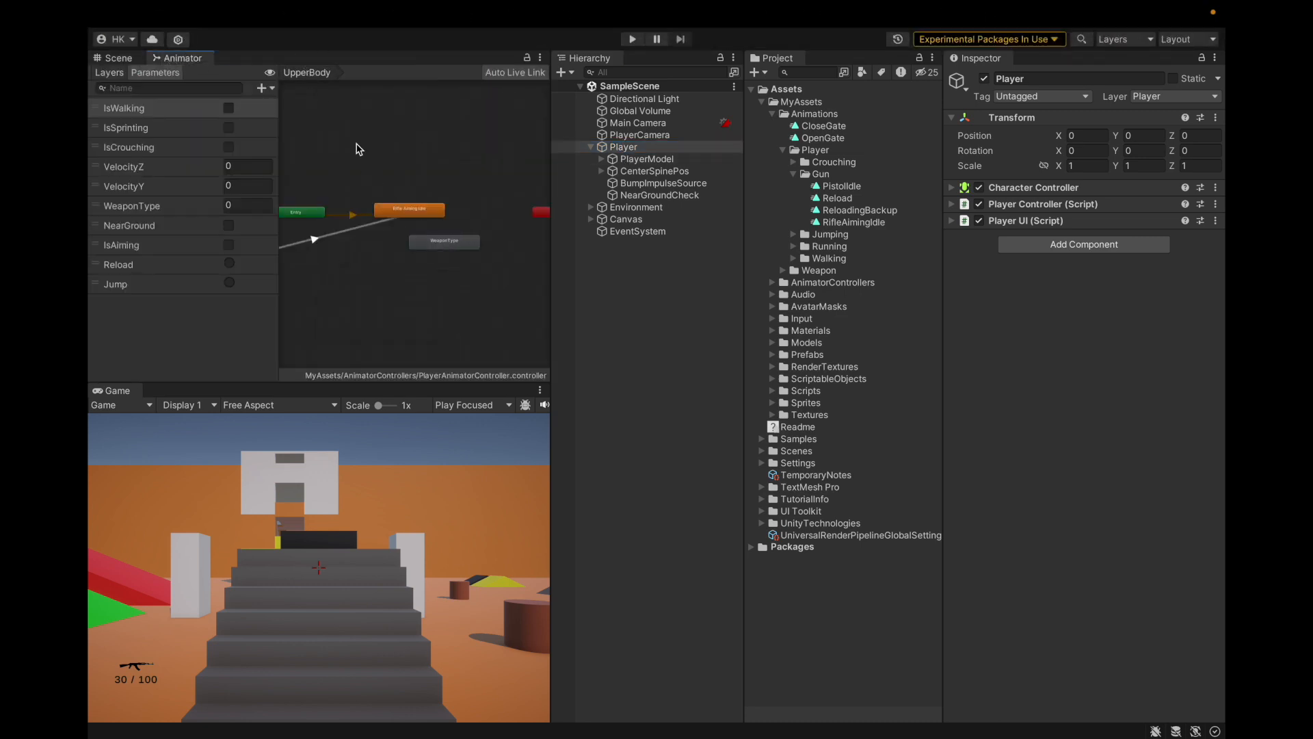
pyautogui.click(475, 252)
pyautogui.scroll(2, 439, 253)
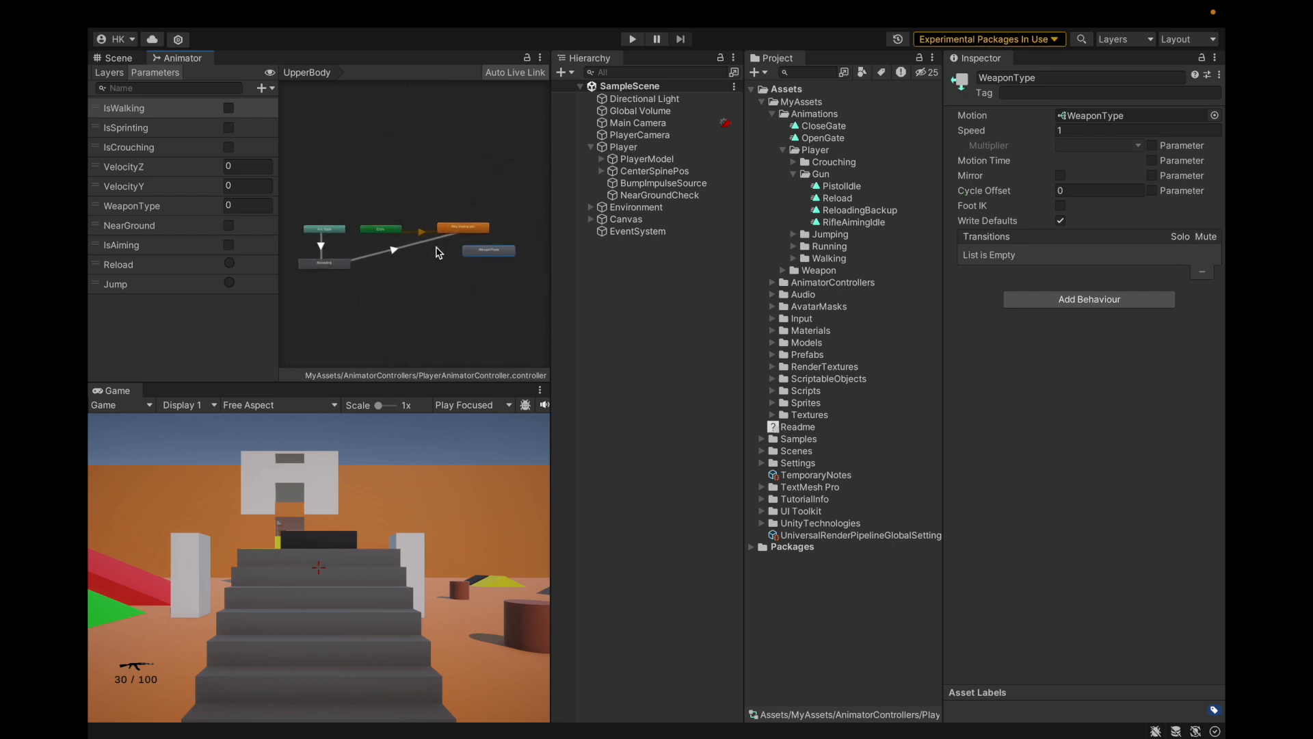
pyautogui.click(1069, 78)
pyautogui.click(1071, 78)
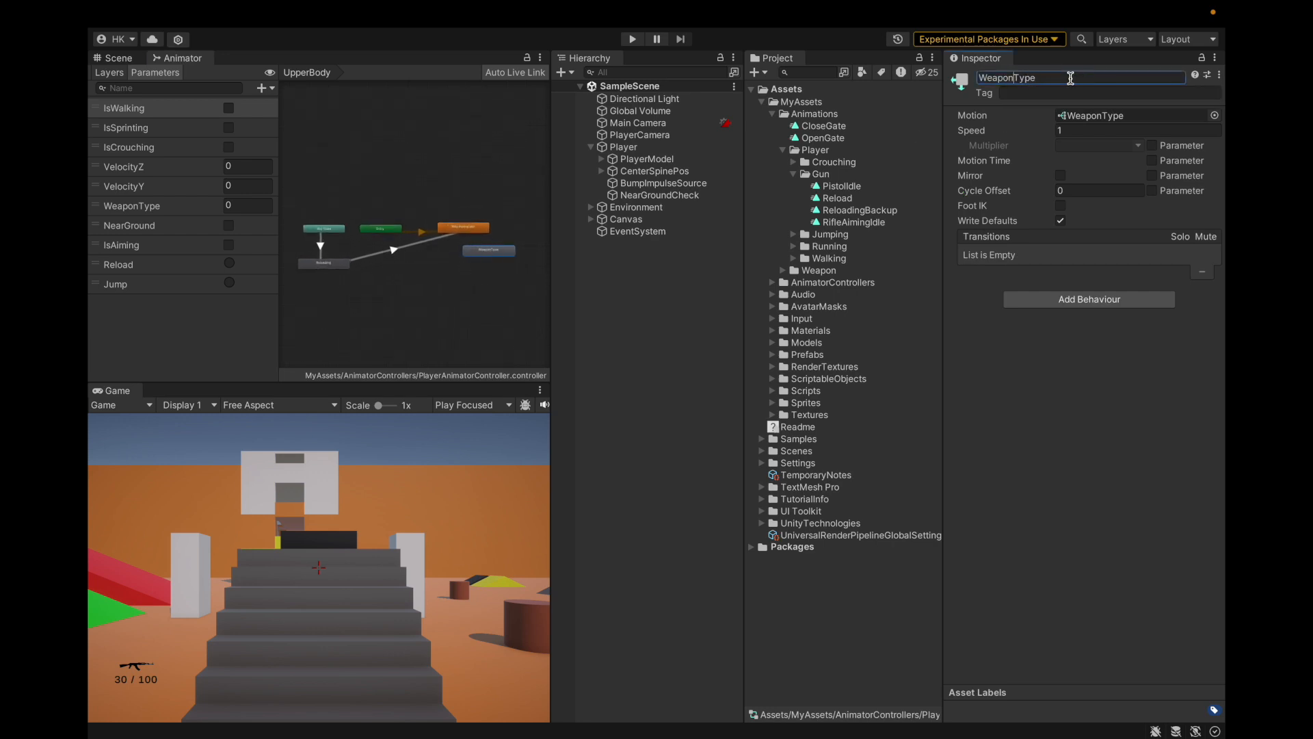
pyautogui.write('Idle')
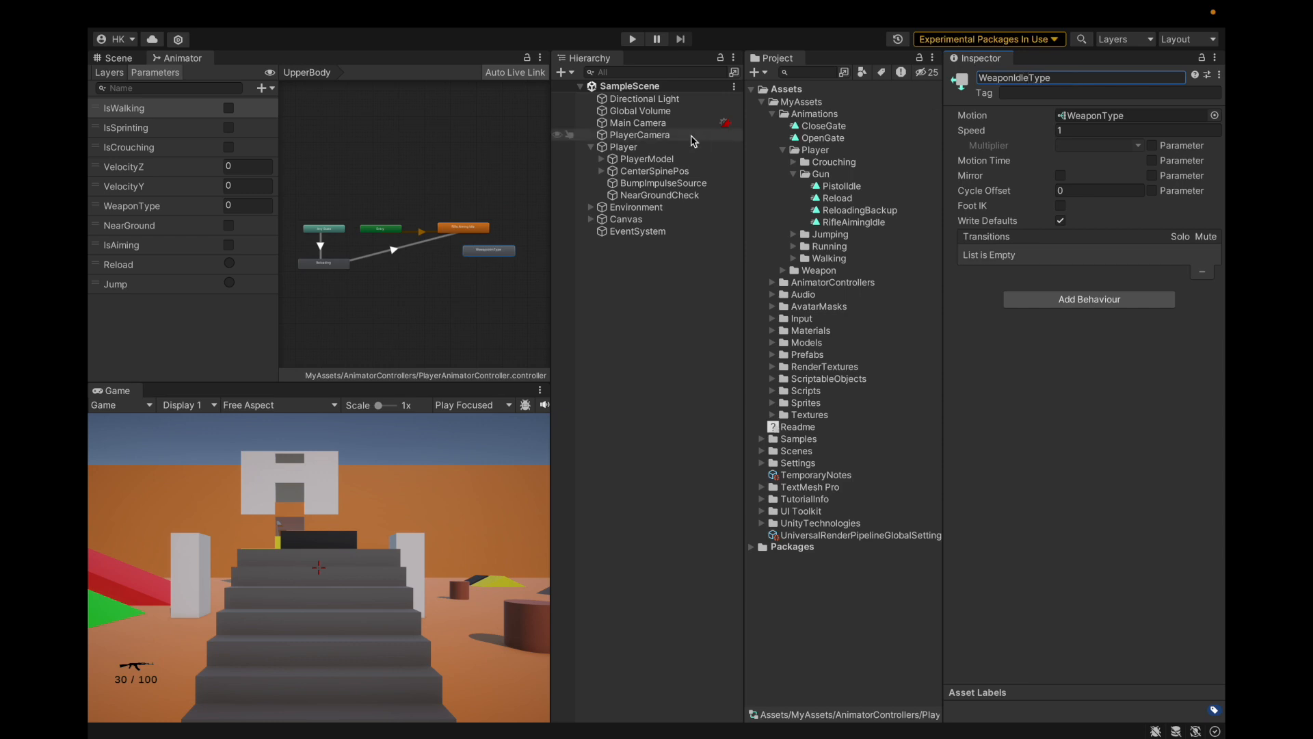
pyautogui.moveTo(478, 254); pyautogui.dragTo(463, 254)
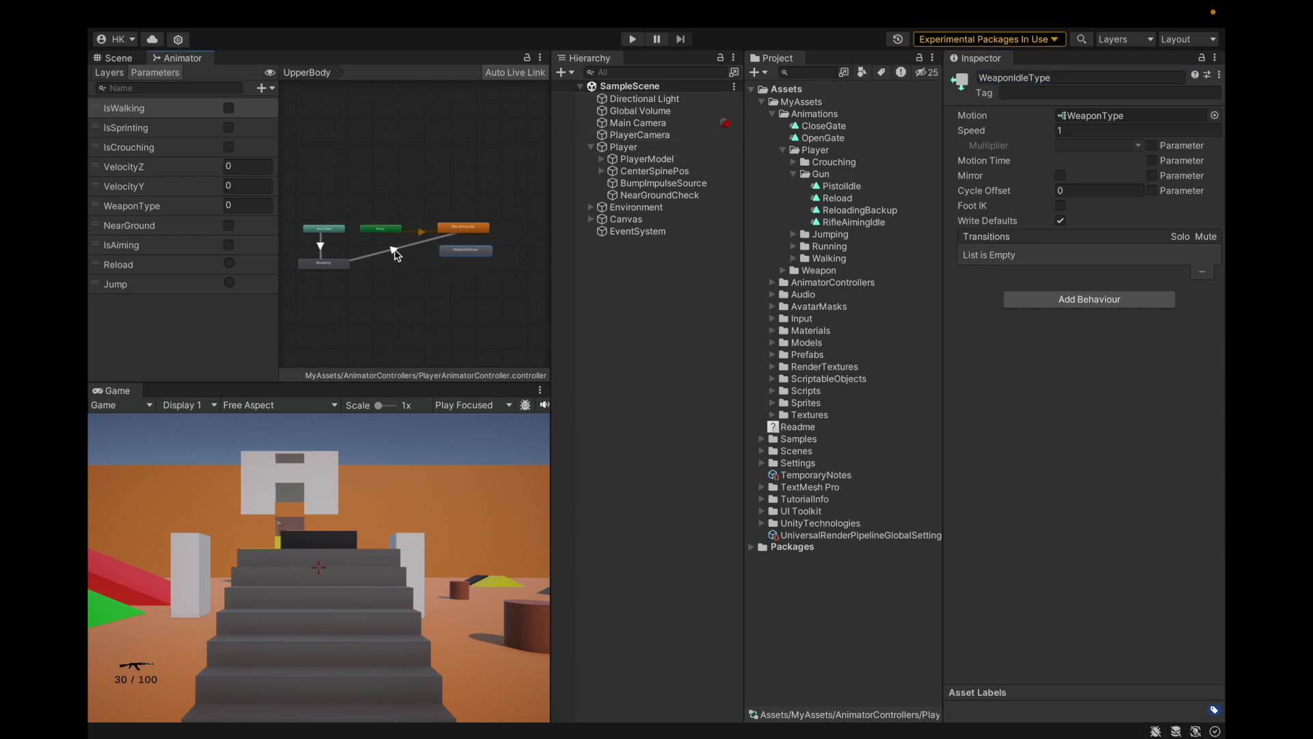
# Step: Make a transition from the Reloading state to WeaponIdleType in the UpperBody layer
pyautogui.click(394, 253)
pyautogui.click(951, 236)
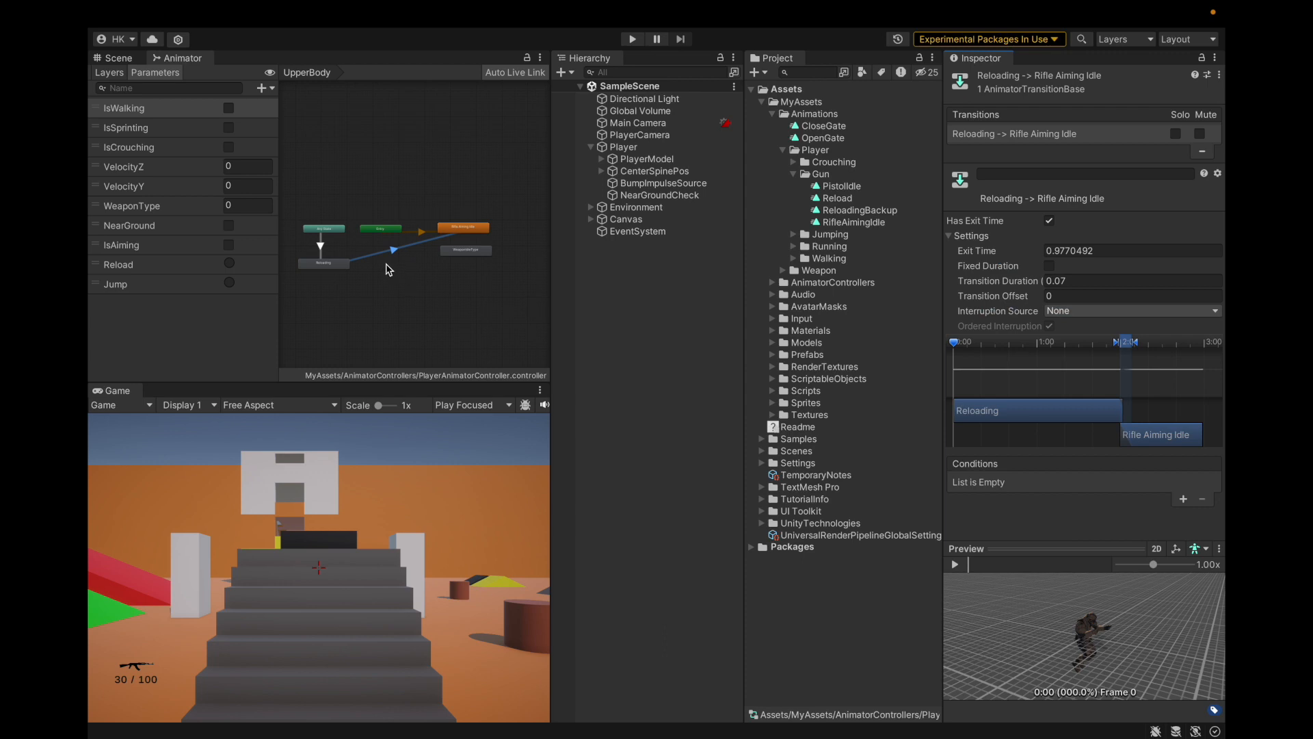
pyautogui.rightClick(337, 264)
pyautogui.click(349, 271)
pyautogui.click(466, 249)
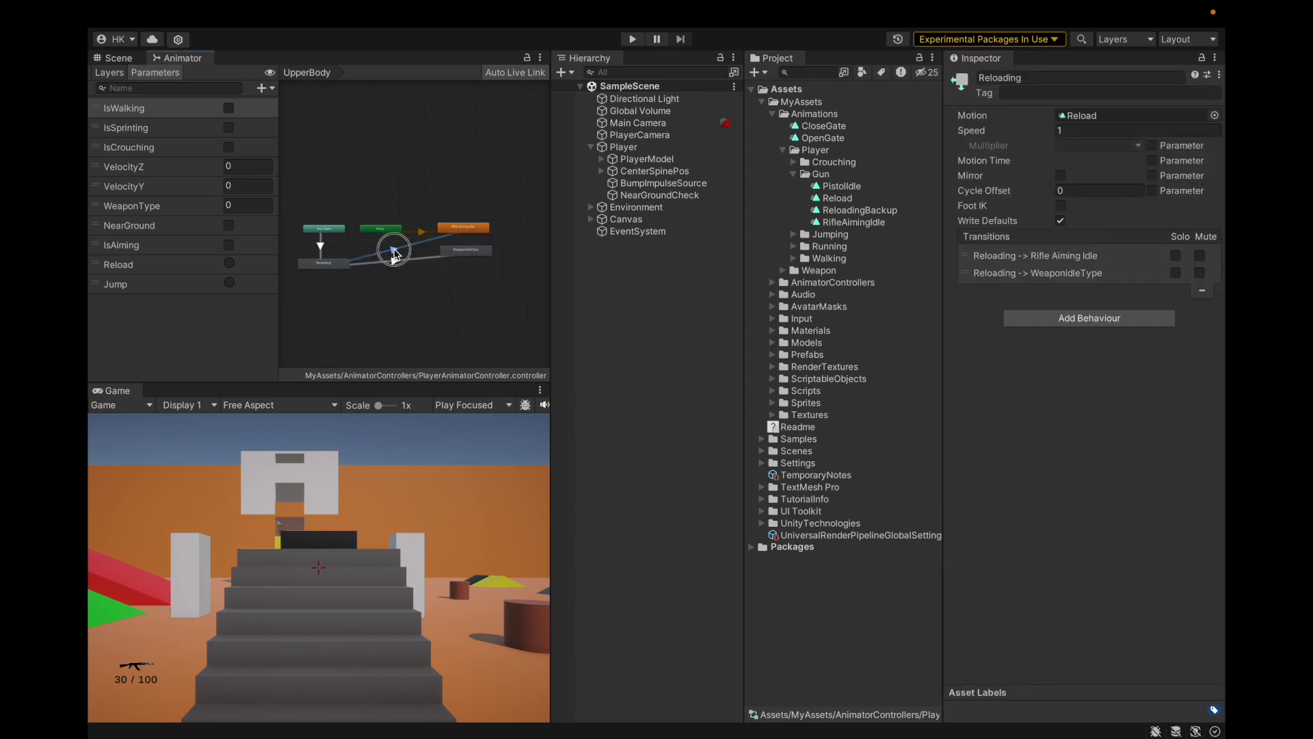
# Step: On the Reloading to WeaponIdleType transition, turn off Fixed Duration and set the Transition Duration to 0.07, matching the Rifle Aiming Idle transition
pyautogui.click(404, 250)
pyautogui.click(1049, 220)
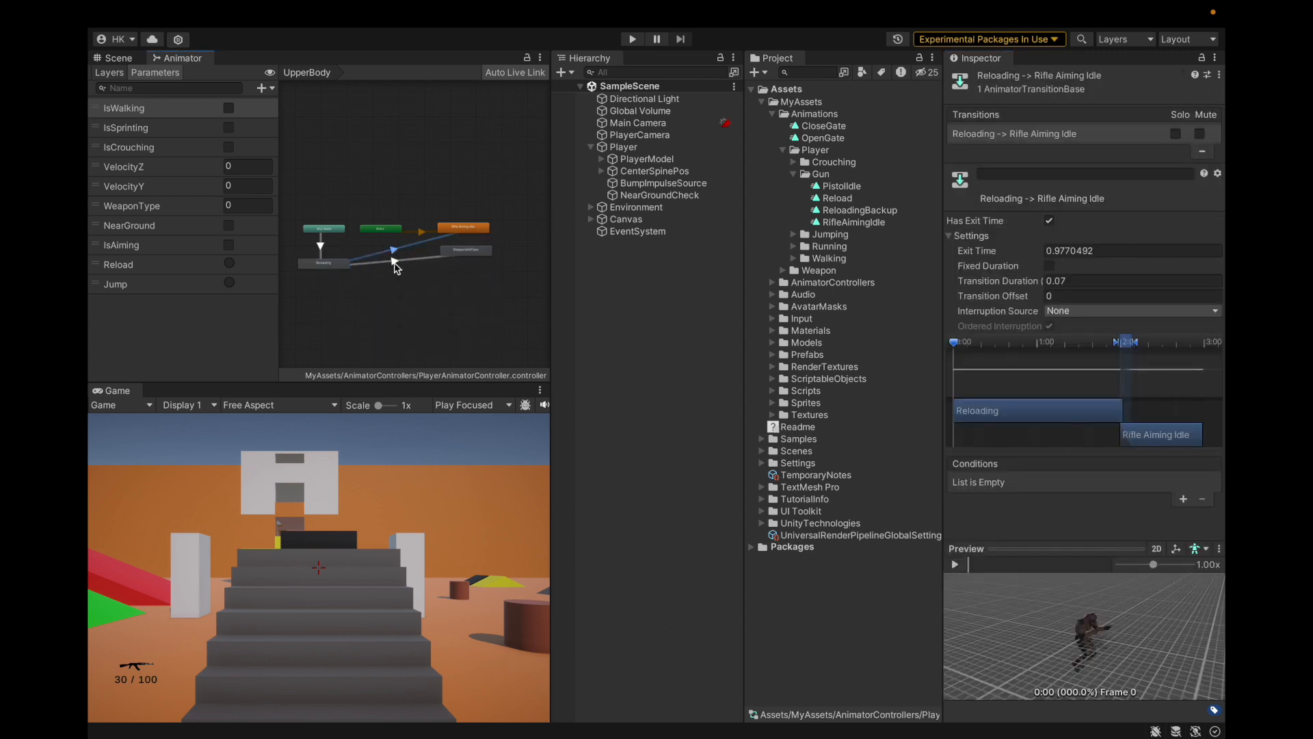
pyautogui.click(395, 262)
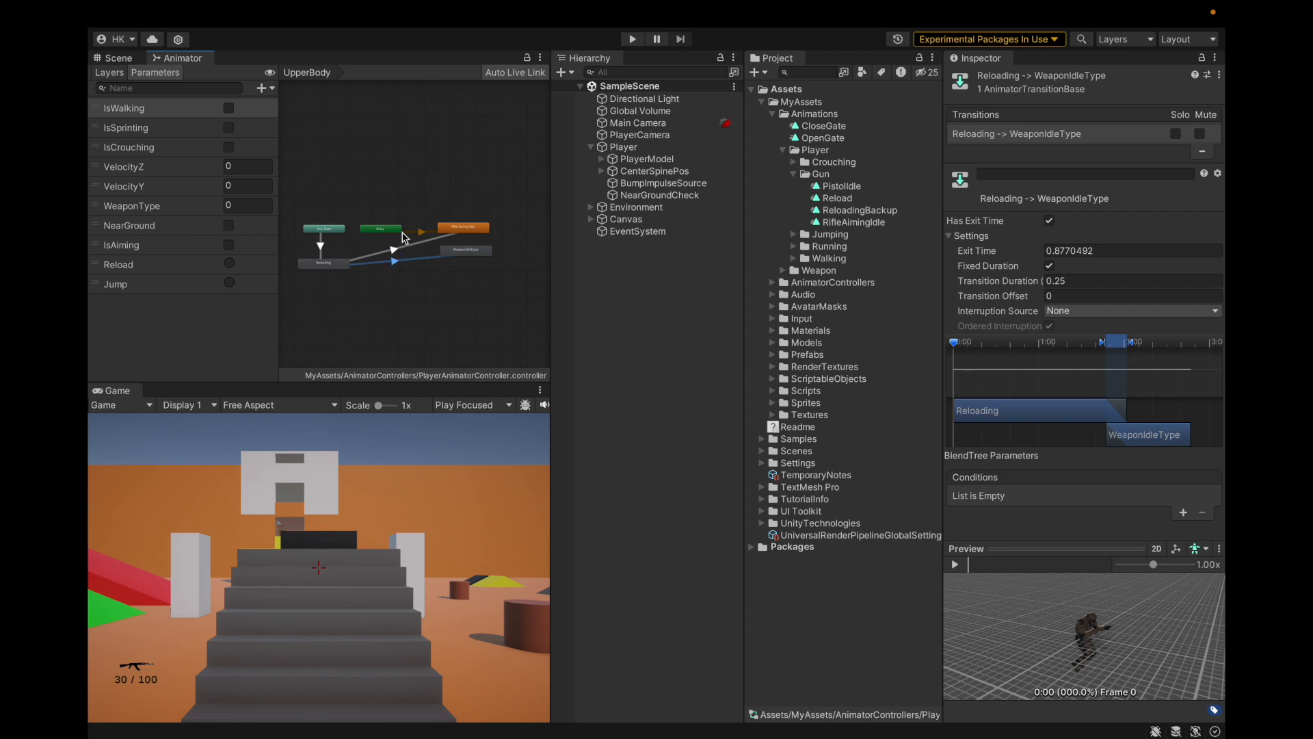
pyautogui.click(394, 254)
pyautogui.click(396, 251)
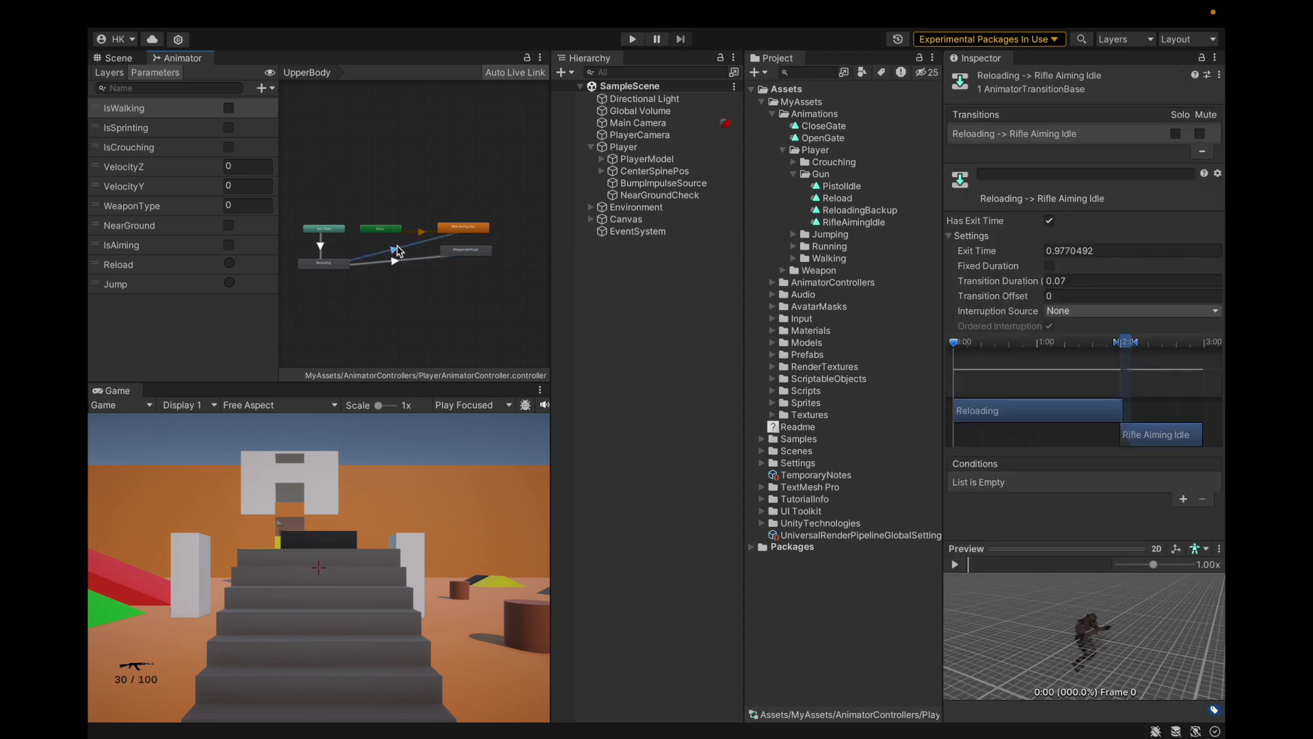
pyautogui.click(394, 262)
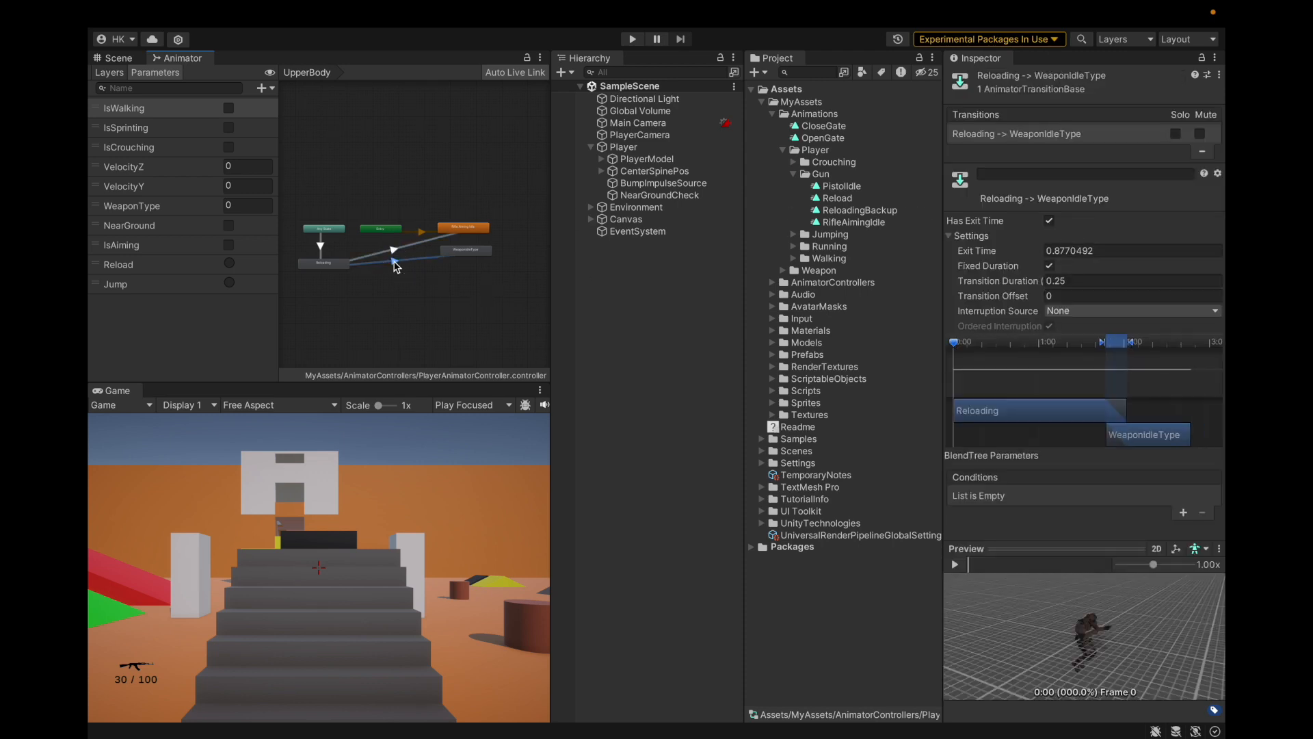
pyautogui.click(1049, 266)
pyautogui.moveTo(1101, 281); pyautogui.dragTo(1013, 281)
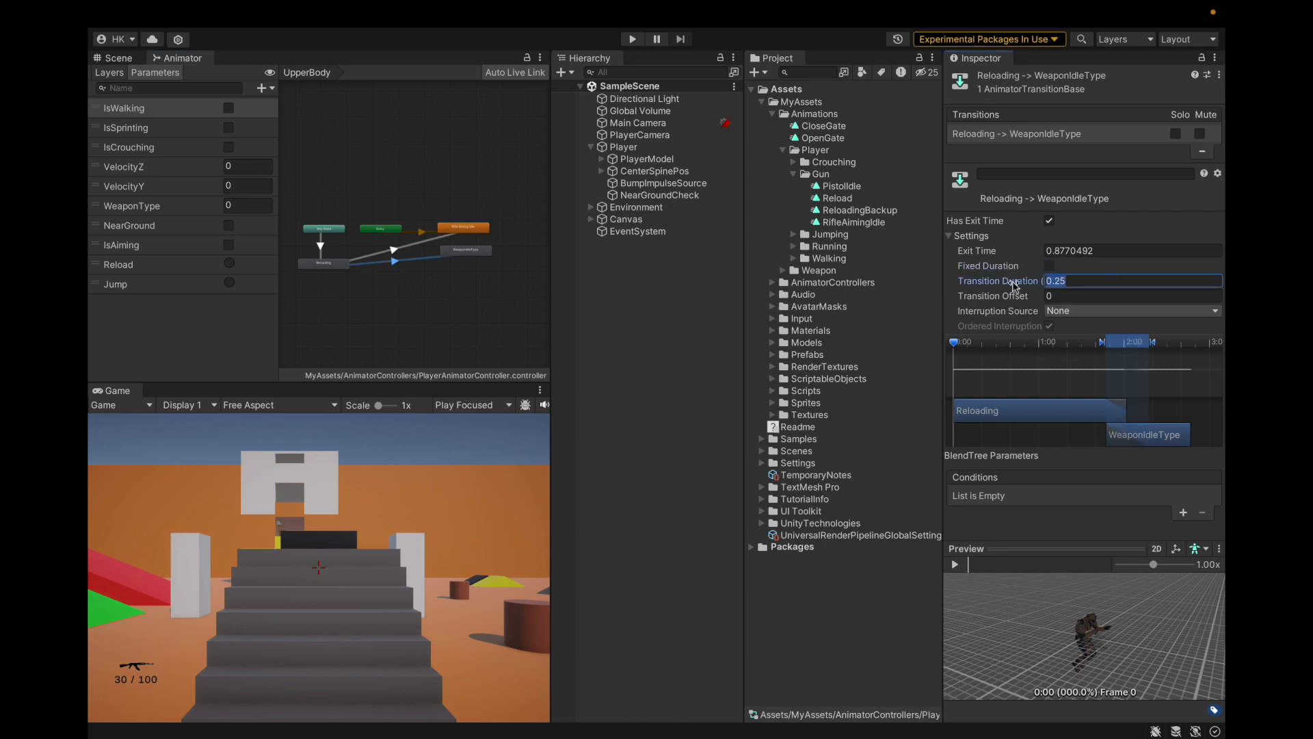
pyautogui.write('.07')
# Step: Play the preview of the Reloading to WeaponIdleType transition, pause it and rewind it to the first frame
pyautogui.click(954, 565)
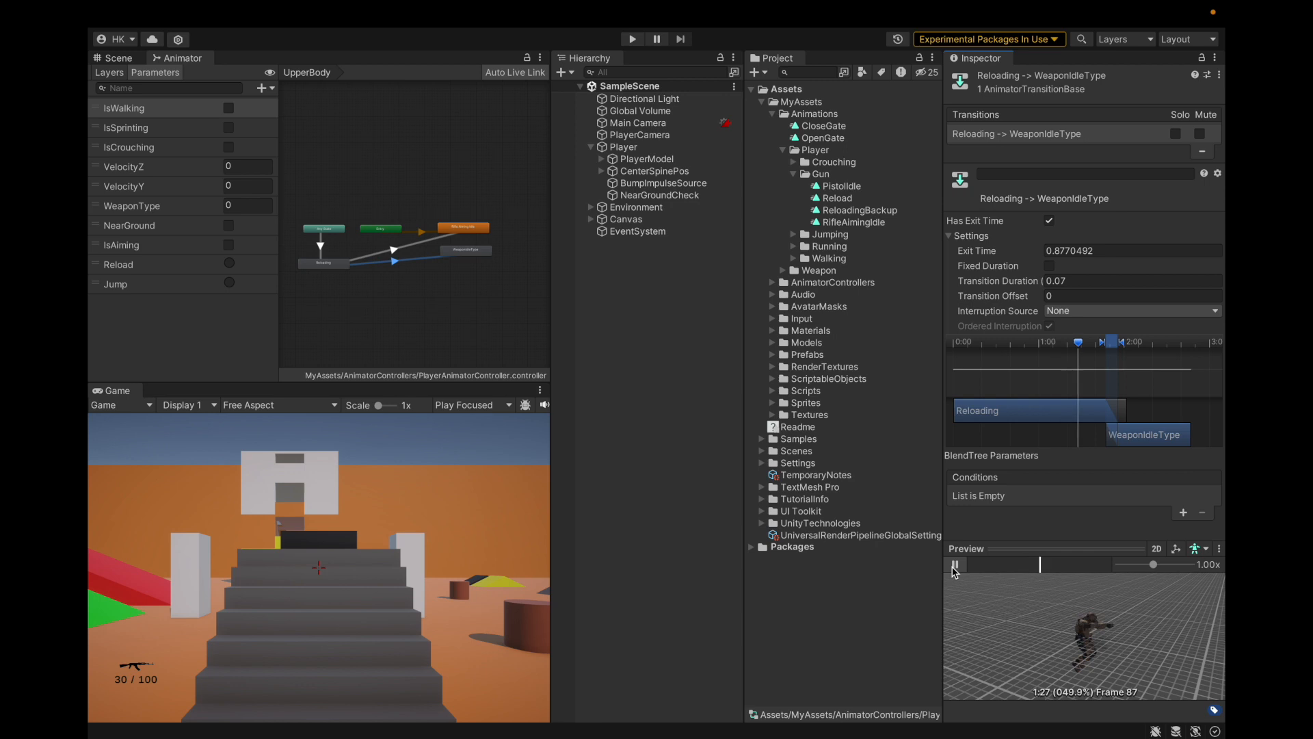
pyautogui.click(955, 565)
pyautogui.click(1029, 559)
pyautogui.moveTo(1031, 559)
pyautogui.mouseDown()
pyautogui.moveTo(1093, 564)
pyautogui.moveTo(940, 581)
pyautogui.mouseUp()
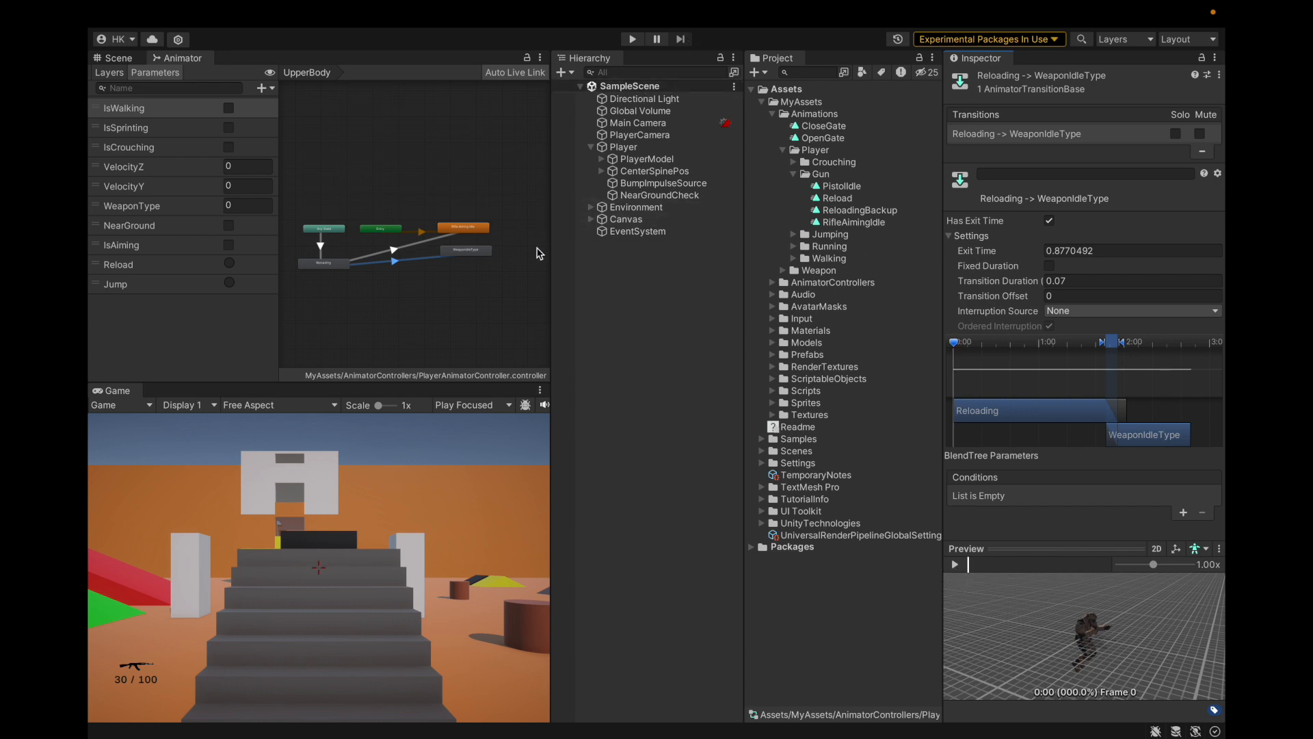
# Step: Delete the Rifle Aiming Idle state from the UpperBody layer
pyautogui.click(402, 247)
pyautogui.click(401, 261)
pyautogui.rightClick(463, 233)
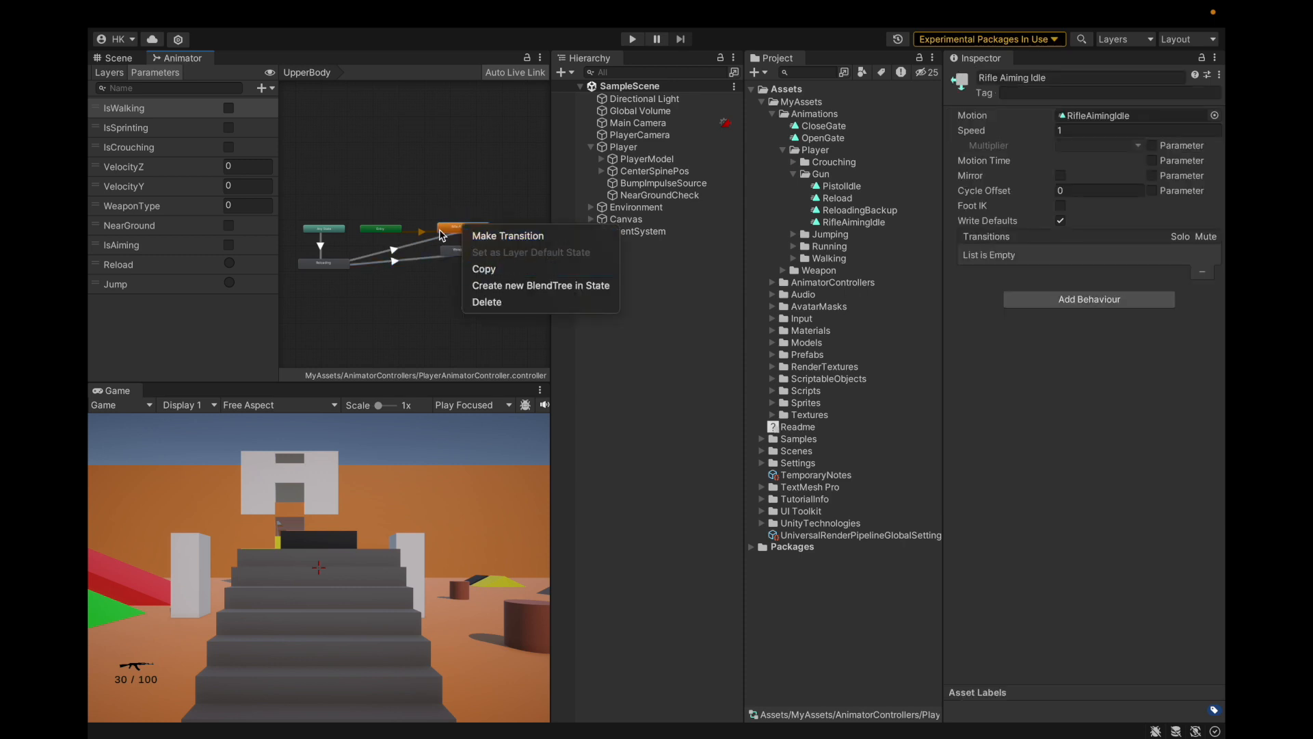
pyautogui.click(431, 301)
# Step: Set WeaponIdleType as the UpperBody layer's default state and move it into line with the Entry node
pyautogui.rightClick(468, 252)
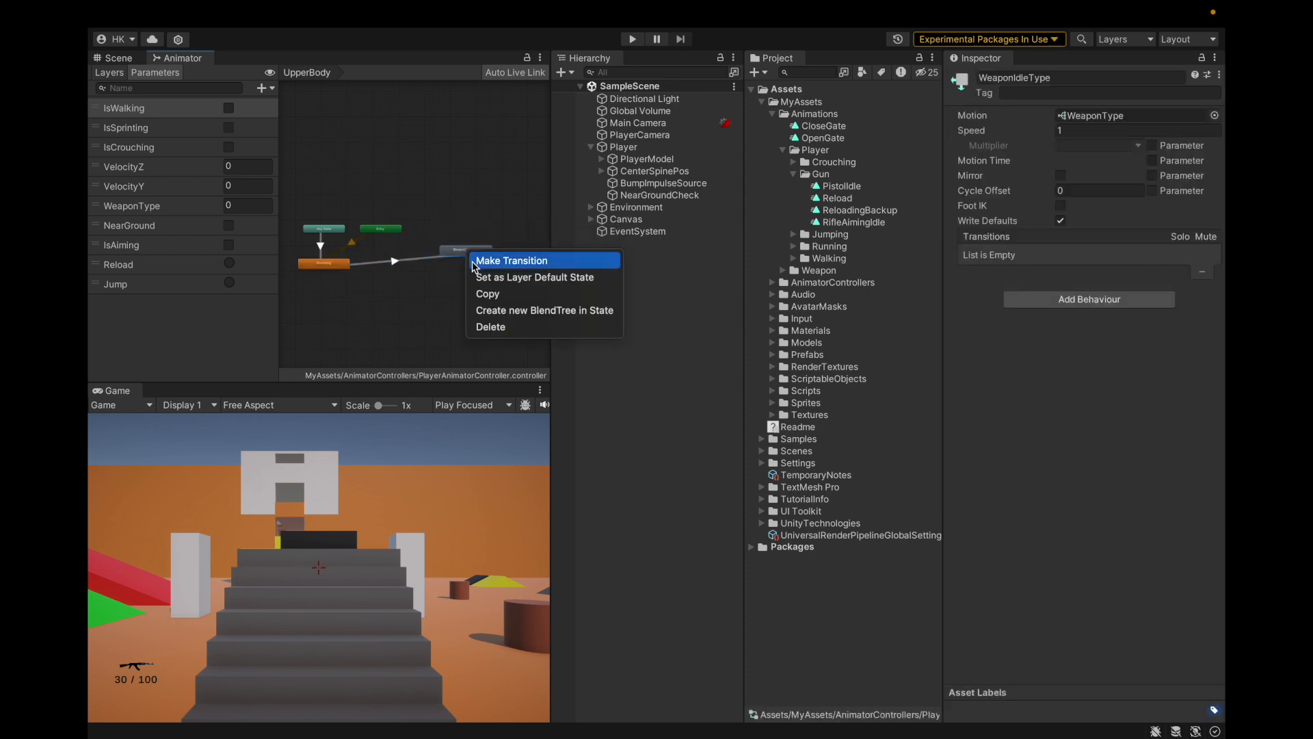
pyautogui.click(477, 279)
pyautogui.moveTo(479, 254); pyautogui.dragTo(457, 232)
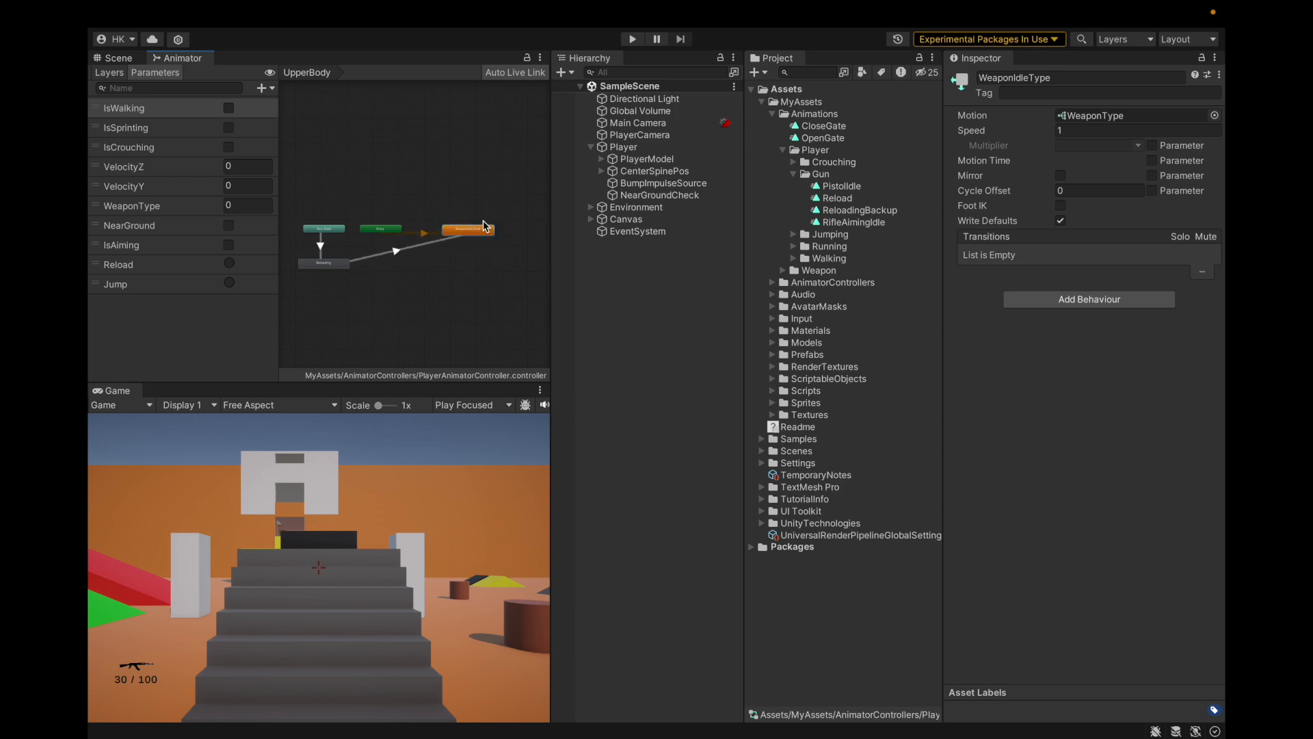
# Step: Check the blend tree inside WeaponIdleType, and return to the Scene view
pyautogui.doubleClick(475, 231)
pyautogui.moveTo(390, 258); pyautogui.dragTo(321, 284)
pyautogui.click(307, 72)
pyautogui.click(116, 59)
pyautogui.scroll(-4, 429, 171)
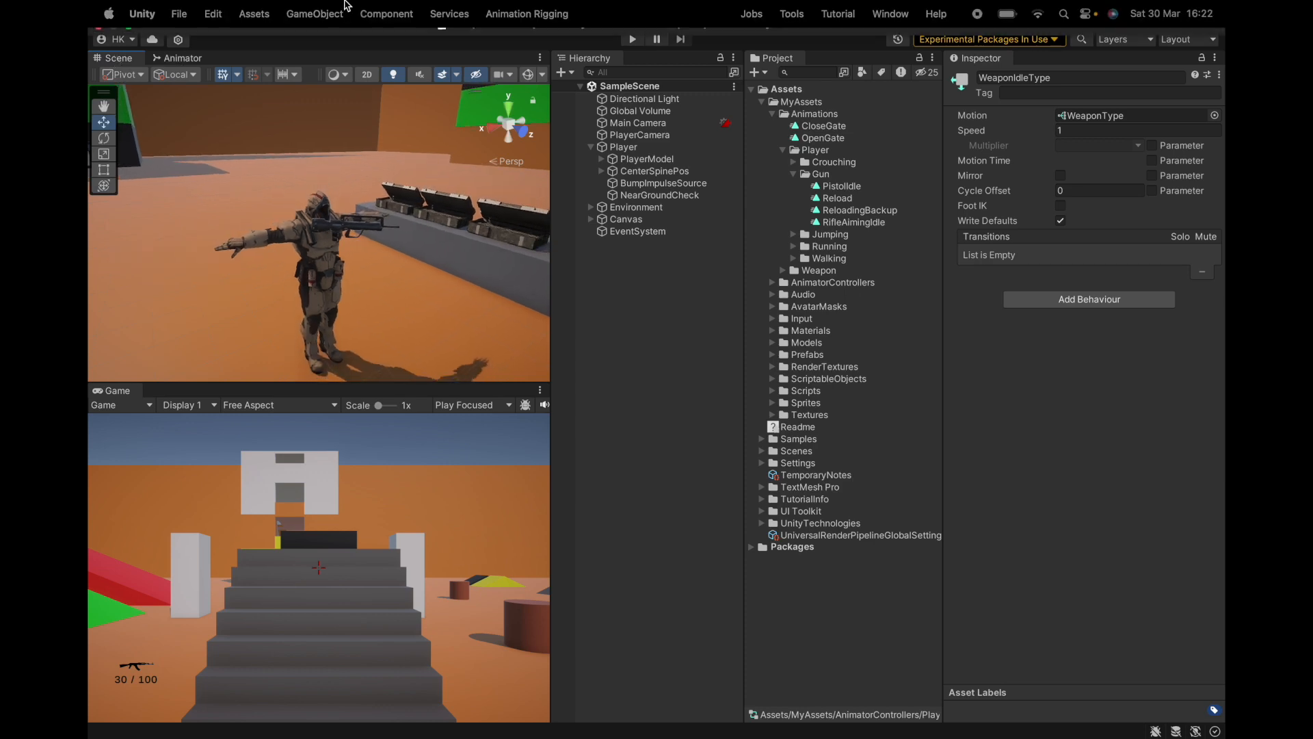
# Step: Collapse the Gun, Player and Animations folders in the project assets
pyautogui.click(832, 185)
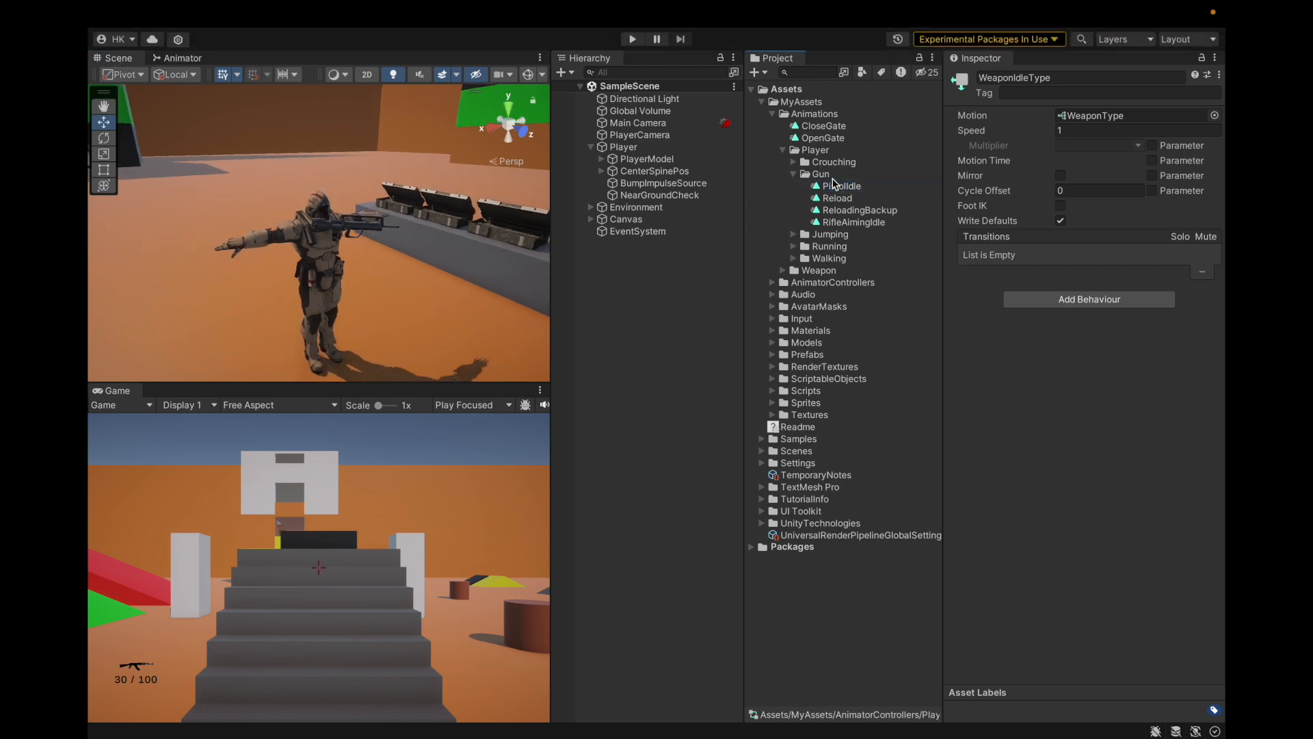
pyautogui.click(833, 179)
pyautogui.press('Down')
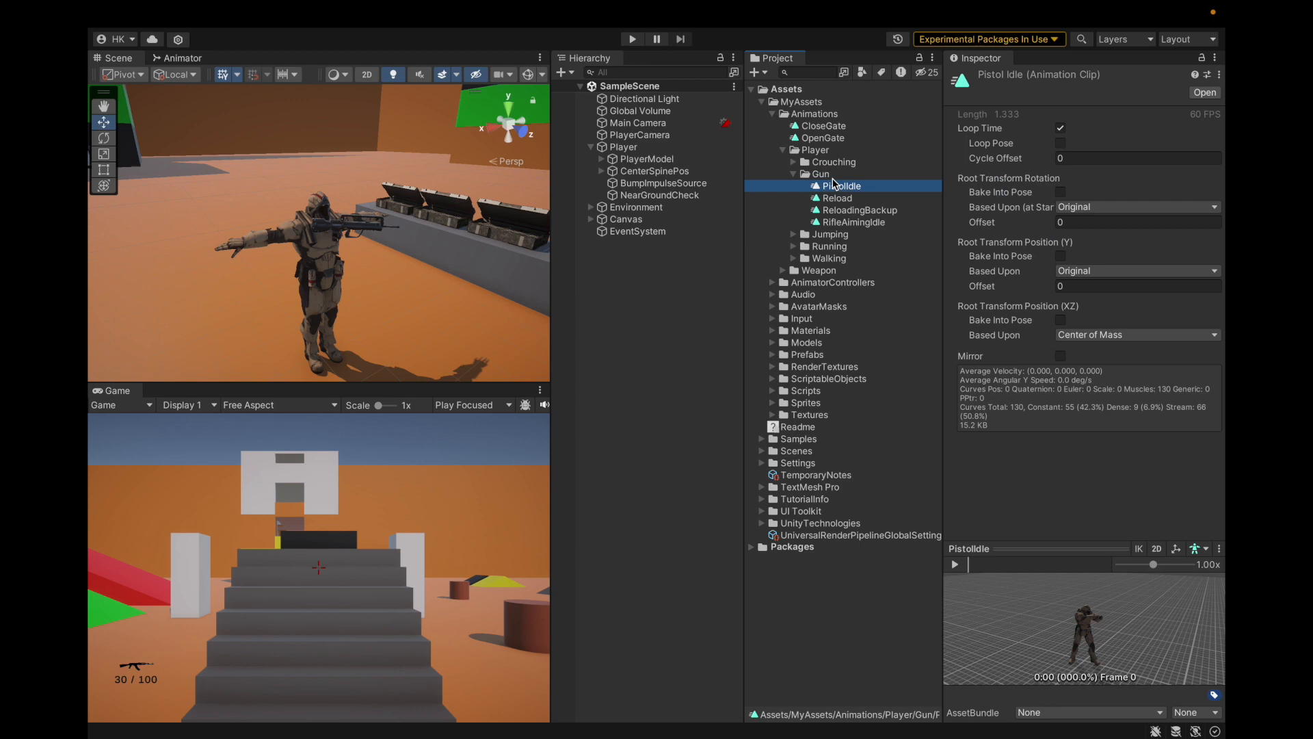
pyautogui.press('Left')
pyautogui.press('Left')
pyautogui.press('Left')
pyautogui.press('Left')
pyautogui.press('Left')
pyautogui.press('Left')
# Step: Expand the Models folder and its Guns subfolder in the project assets
pyautogui.press('Down')
pyautogui.press('Down')
pyautogui.press('Down')
pyautogui.press('Down')
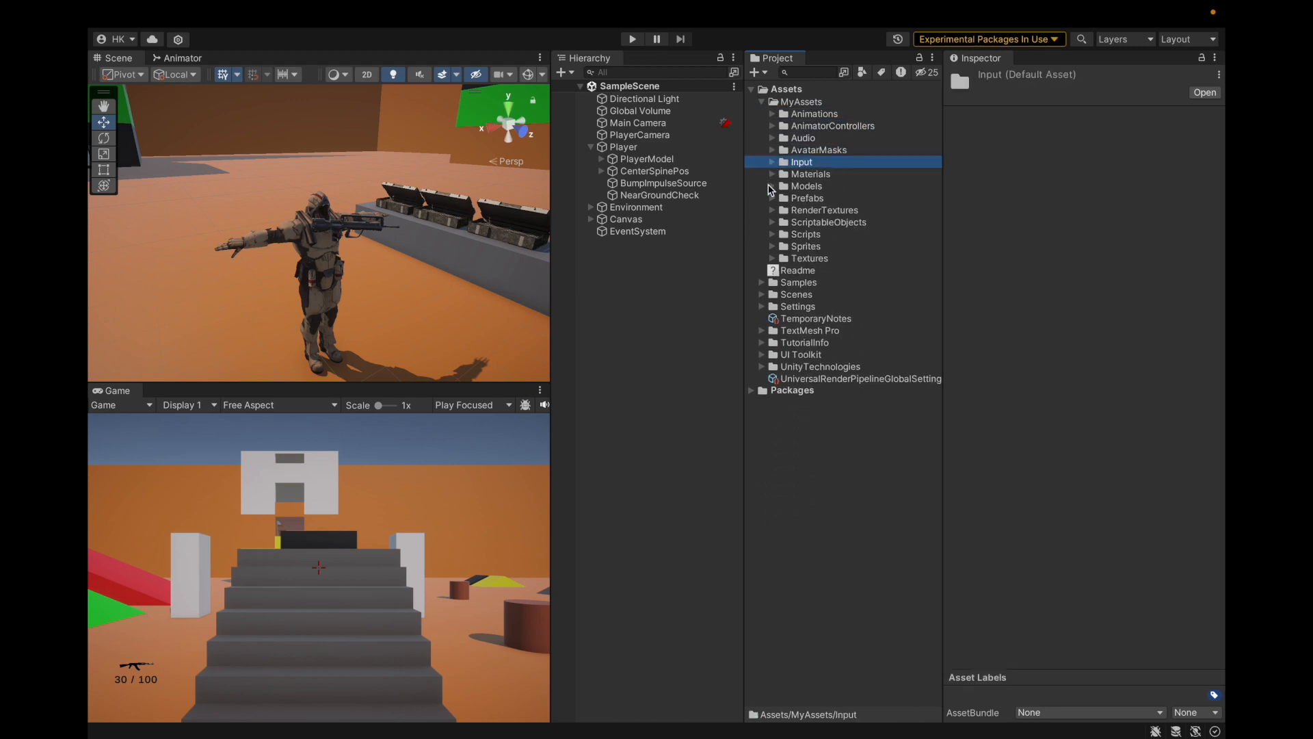
pyautogui.click(771, 187)
pyautogui.click(782, 210)
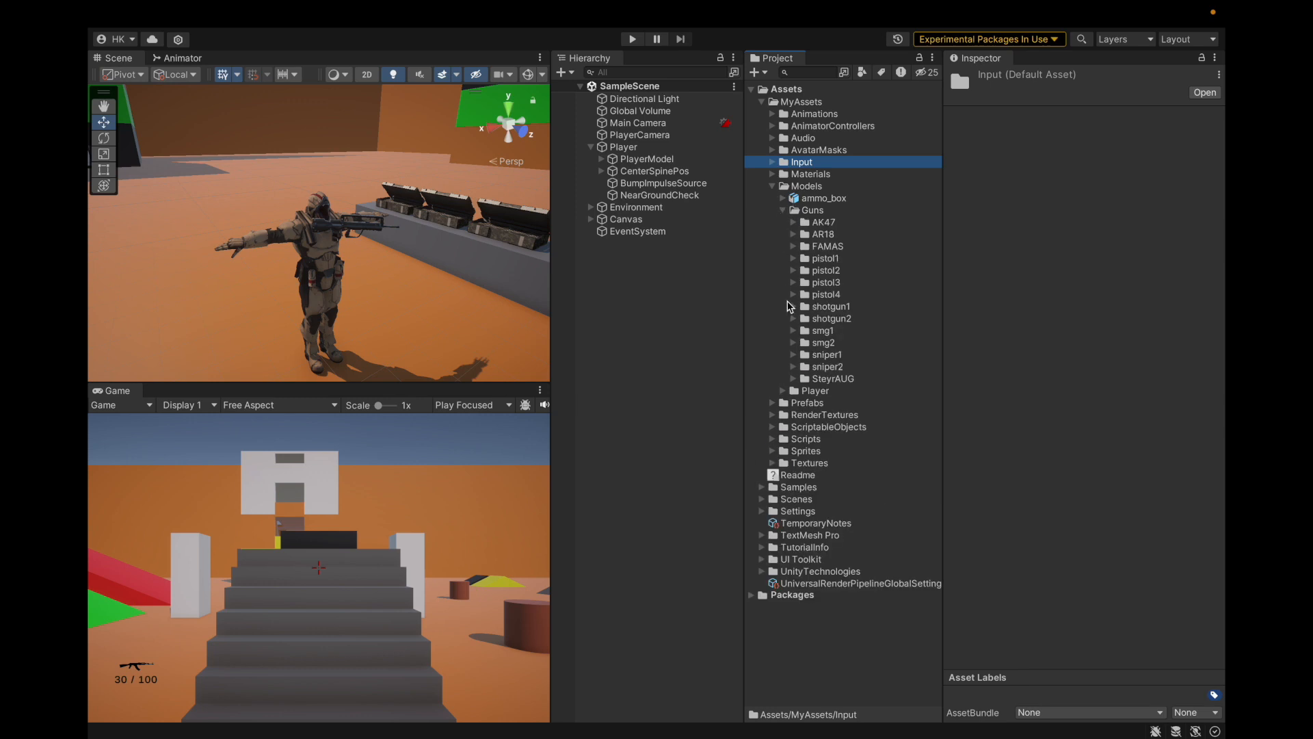
# Step: Look through the contents of the pistol1 folder, select its model, and collapse the folder
pyautogui.click(793, 258)
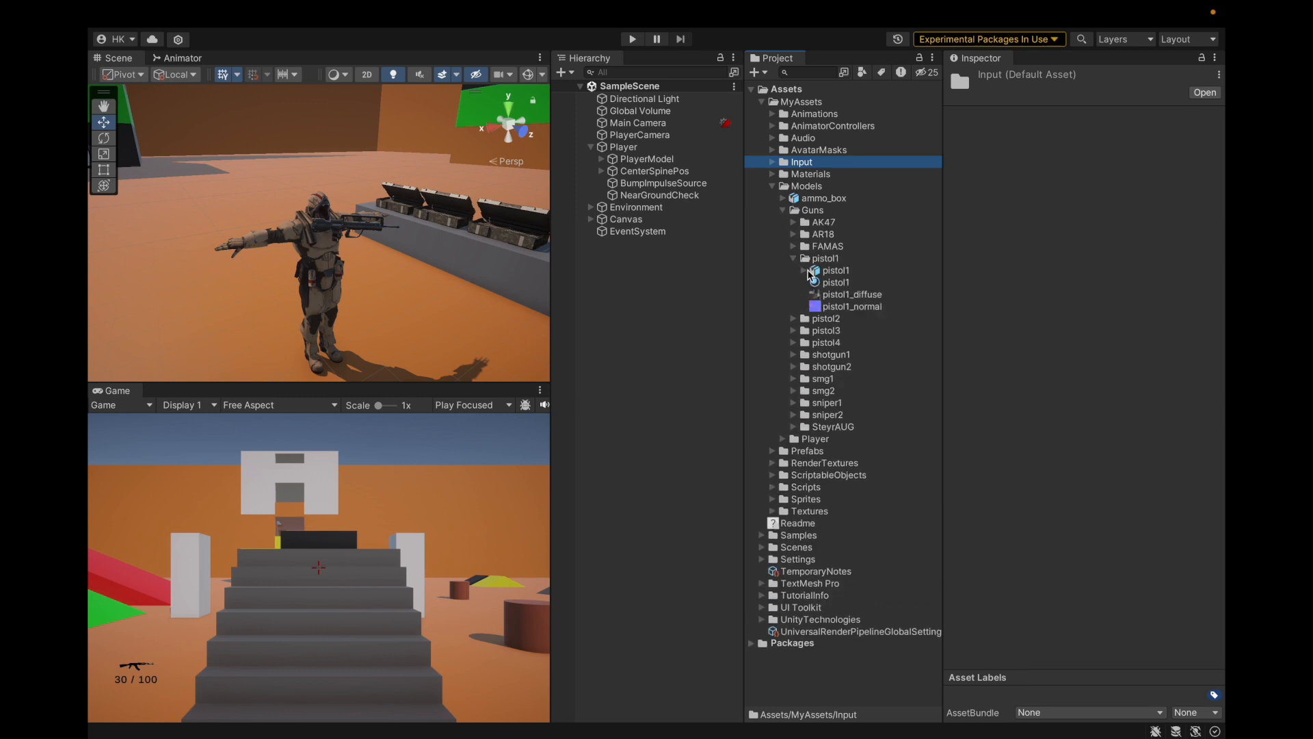
pyautogui.click(809, 275)
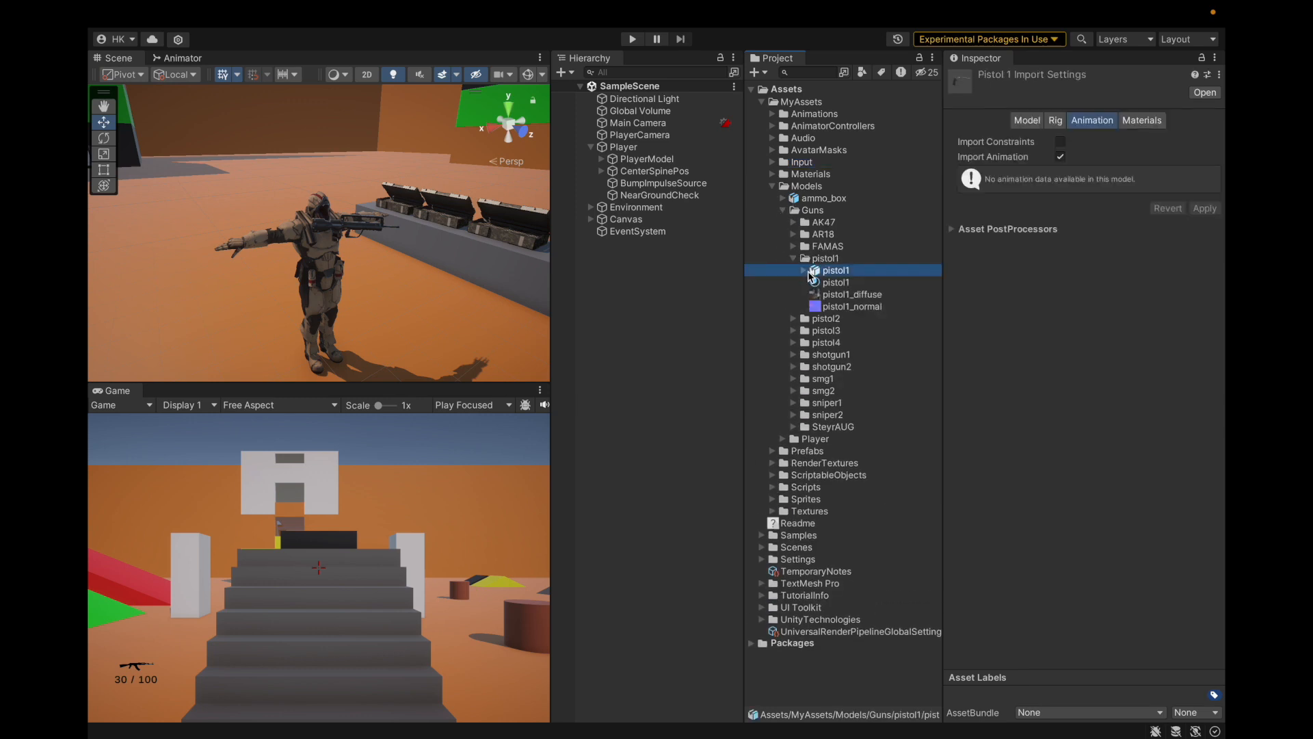
pyautogui.click(845, 259)
pyautogui.click(844, 271)
pyautogui.click(845, 247)
pyautogui.press('Down')
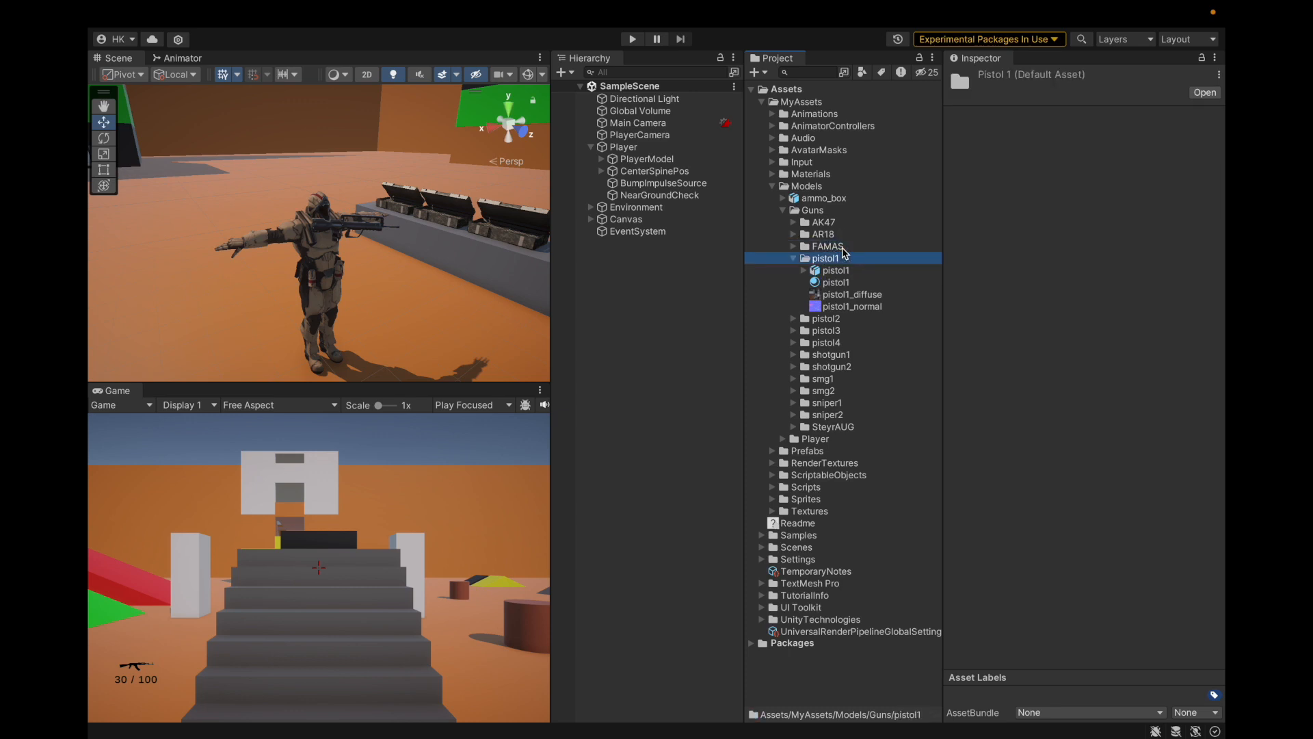
pyautogui.press('Left')
# Step: Open the pistol2 folder and examine its model's rig settings and enlarged preview
pyautogui.click(833, 270)
pyautogui.press('Right')
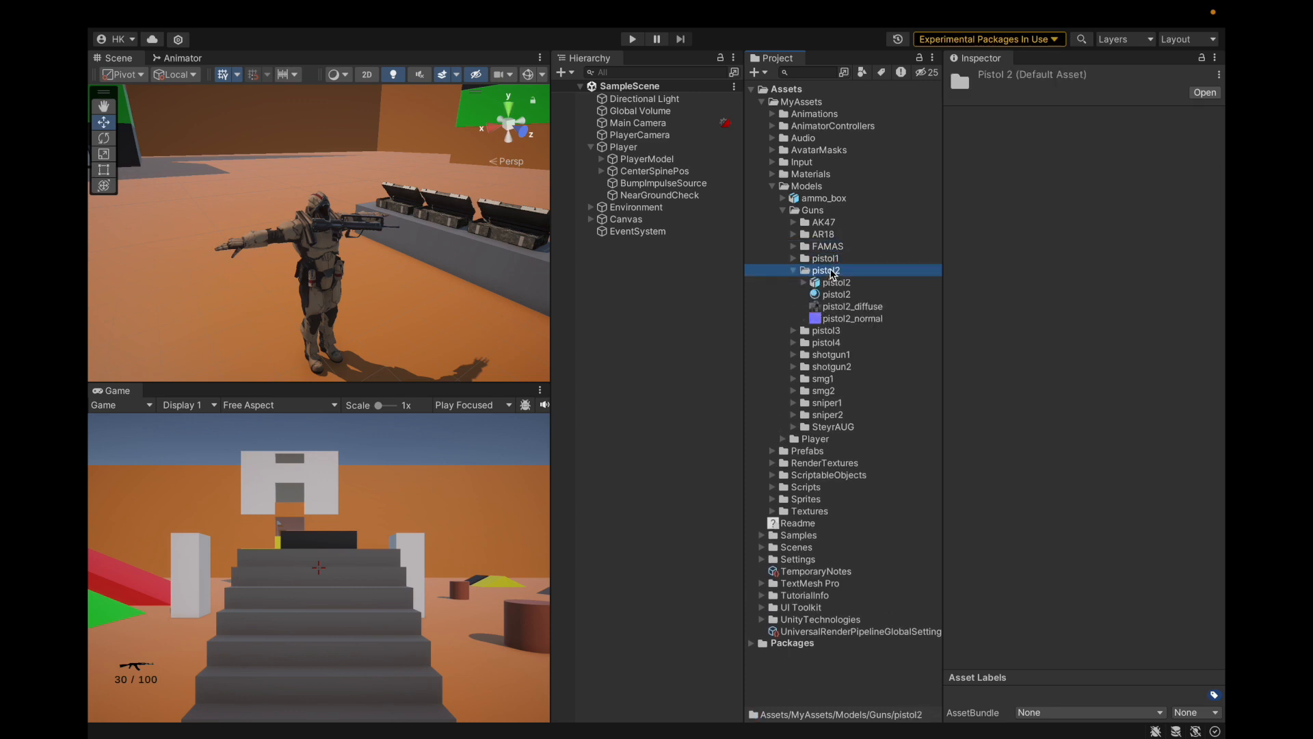
pyautogui.press('Down')
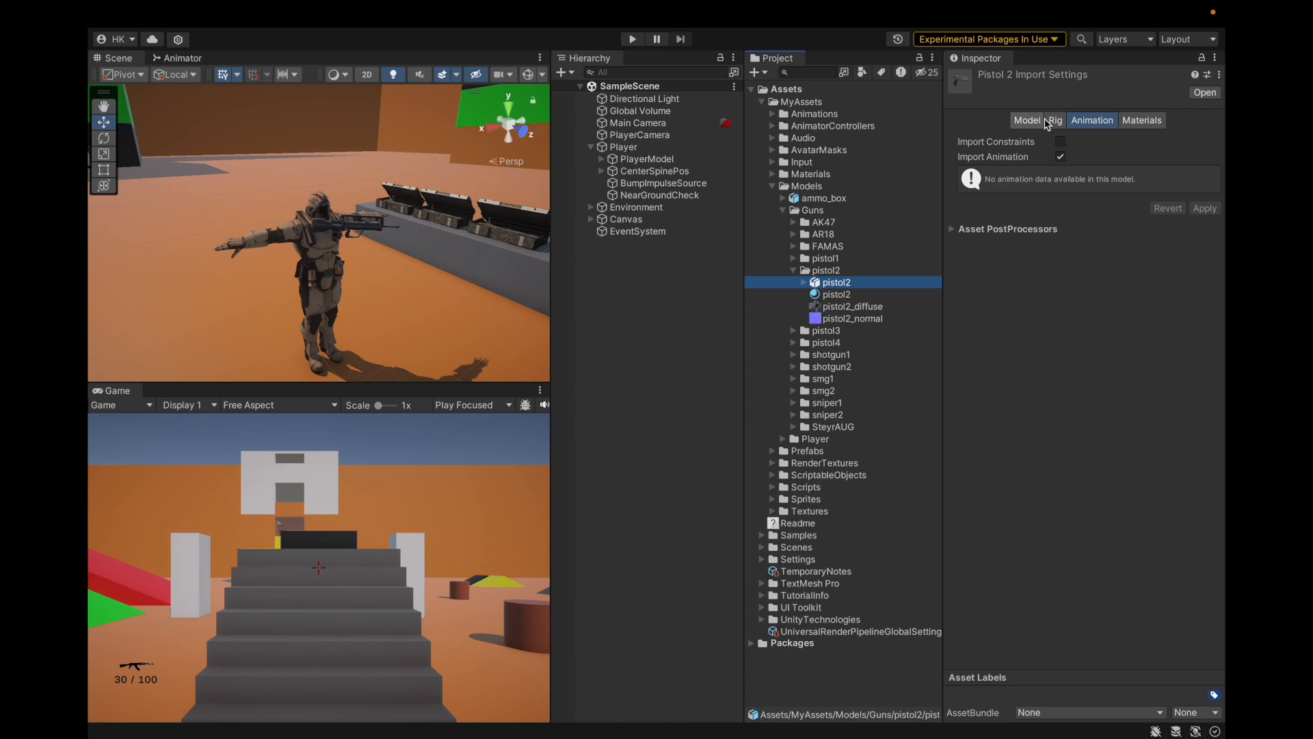
pyautogui.click(1055, 119)
pyautogui.moveTo(1121, 476); pyautogui.dragTo(1224, 586)
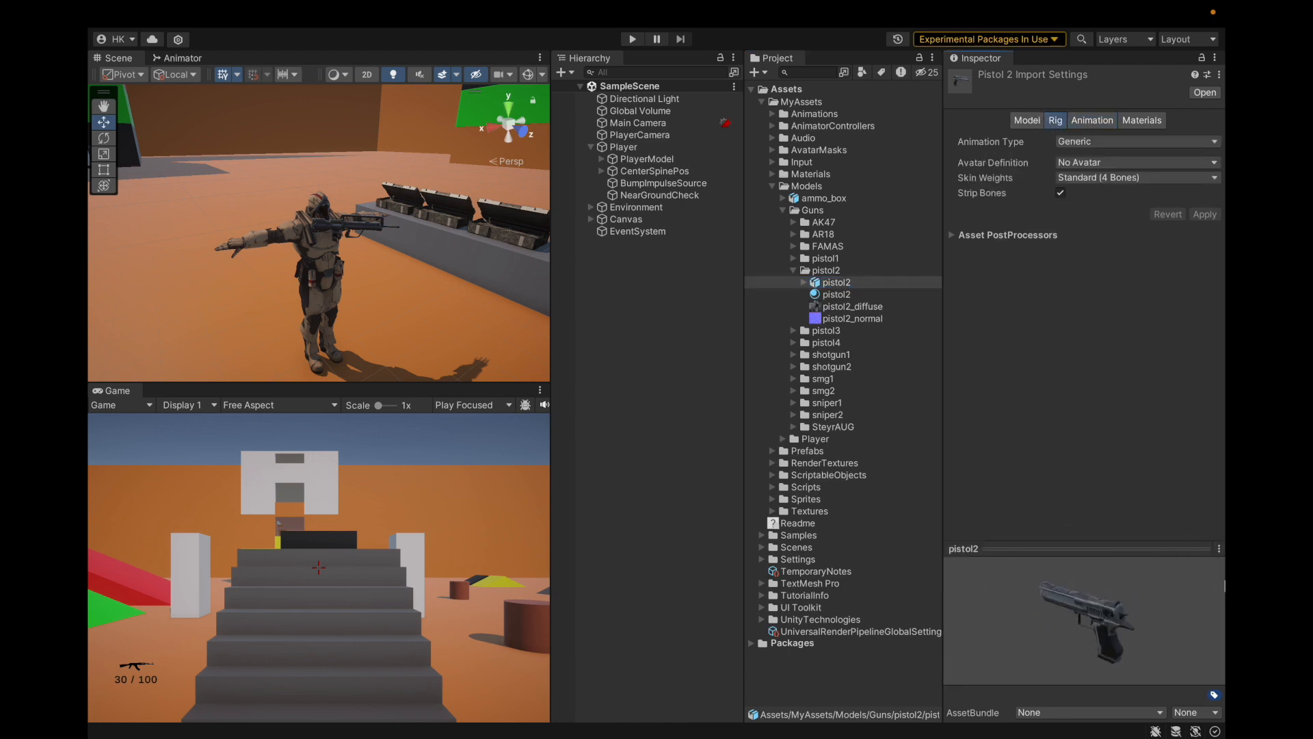
# Step: Examine the pistol3 and pistol4 models in their previews, and collapse the pistol4 folder
pyautogui.click(793, 331)
pyautogui.click(838, 342)
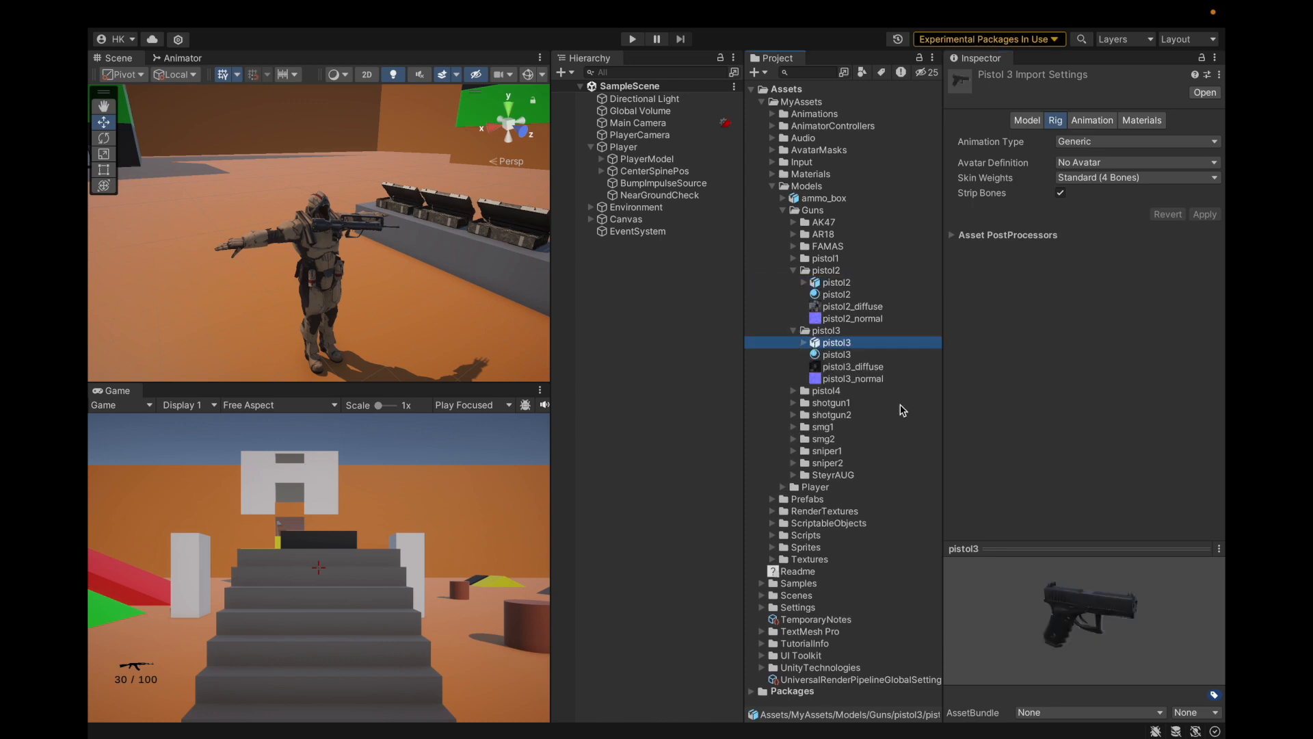
pyautogui.click(793, 391)
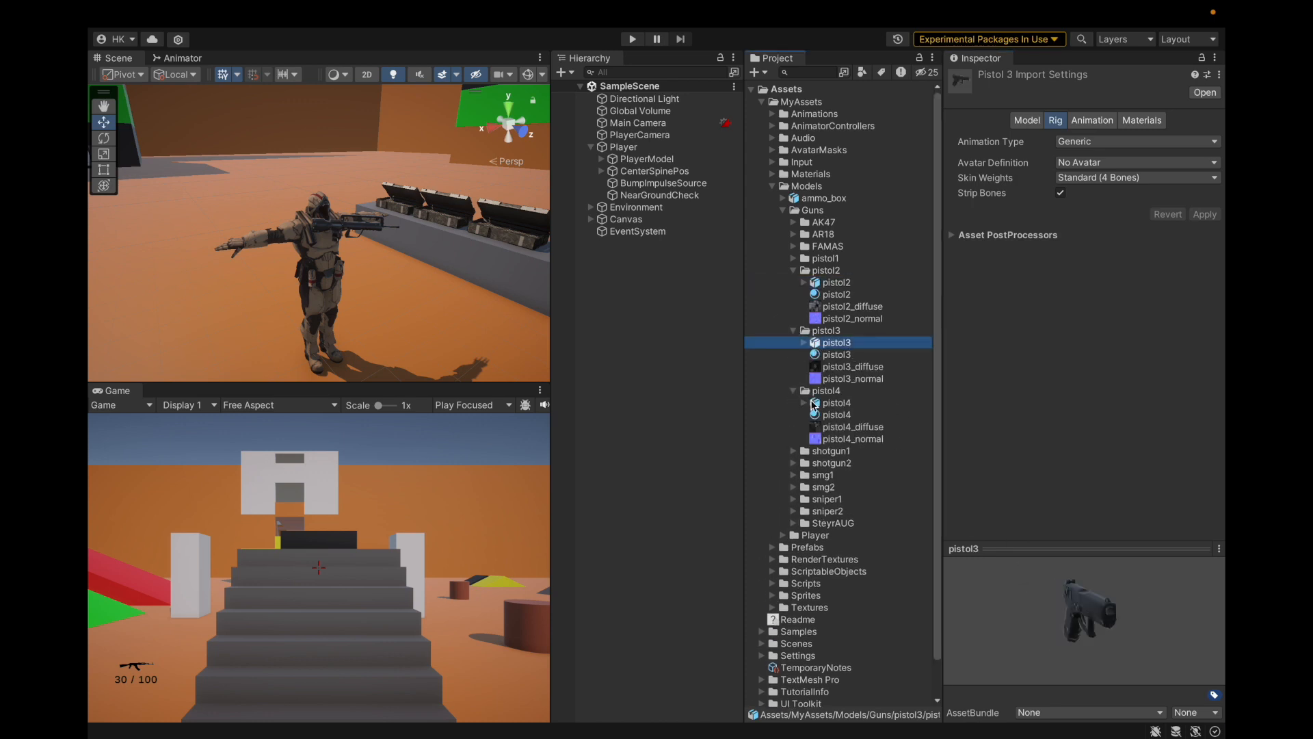
pyautogui.click(835, 402)
pyautogui.moveTo(1076, 573); pyautogui.dragTo(1159, 567)
pyautogui.click(855, 395)
pyautogui.doubleClick(855, 396)
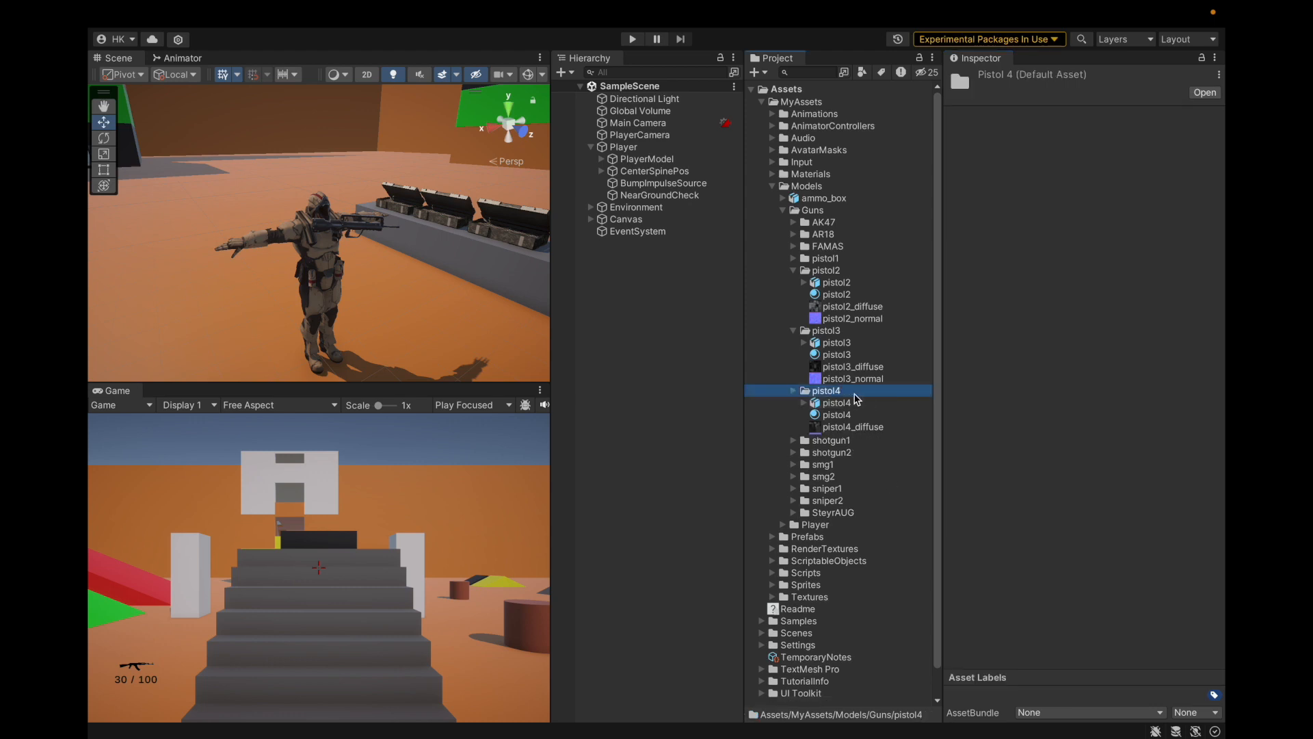
# Step: Rename the pistol2 folder in Guns to Pistol
pyautogui.click(840, 270)
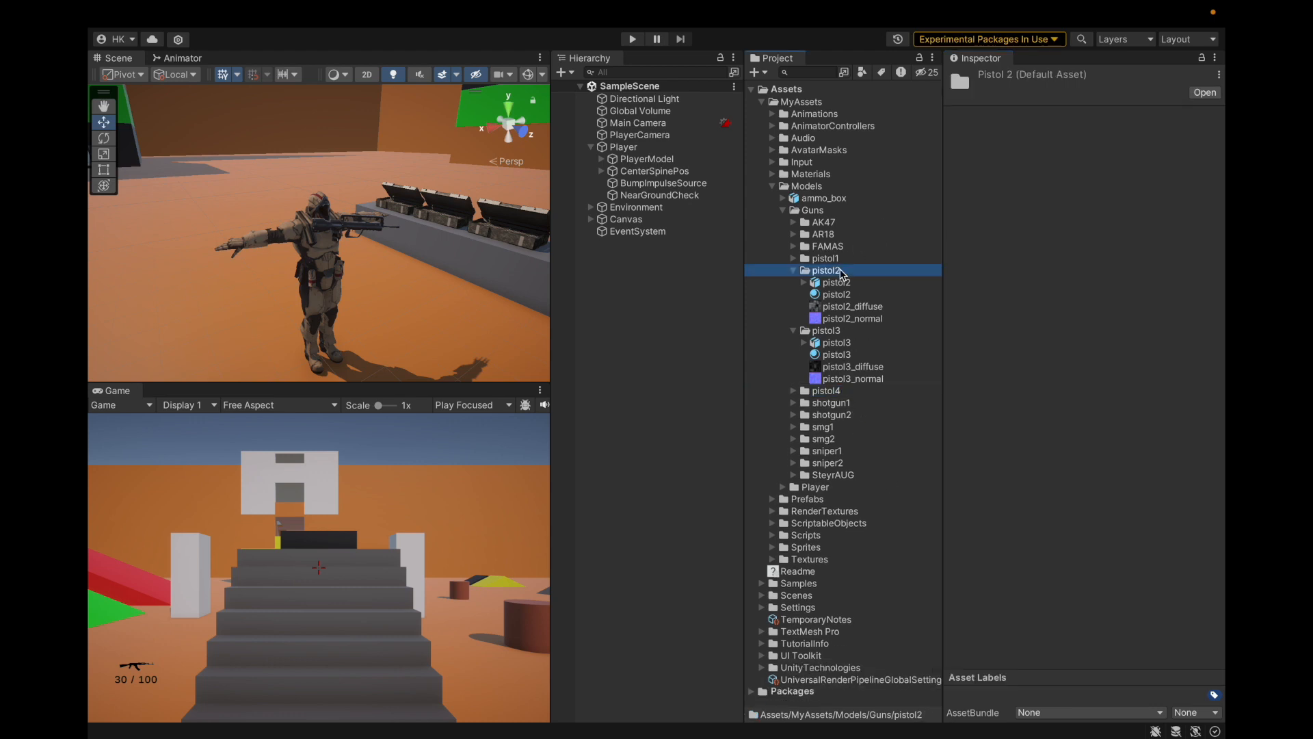
pyautogui.click(830, 333)
pyautogui.click(852, 283)
pyautogui.click(852, 271)
pyautogui.click(850, 271)
pyautogui.write('Pis')
pyautogui.press('Return')
# Step: Rename the pistol2 model in the Pistol folder to AA100
pyautogui.click(851, 272)
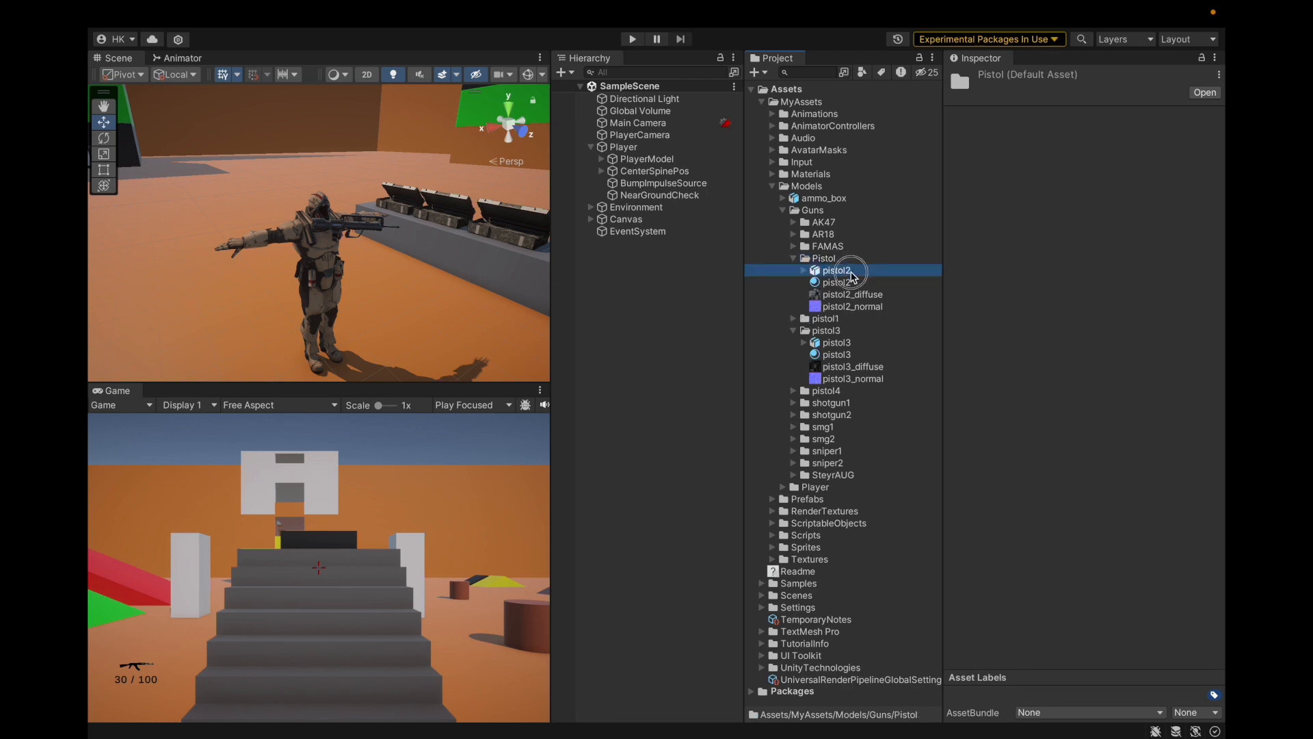
pyautogui.click(837, 344)
pyautogui.click(847, 272)
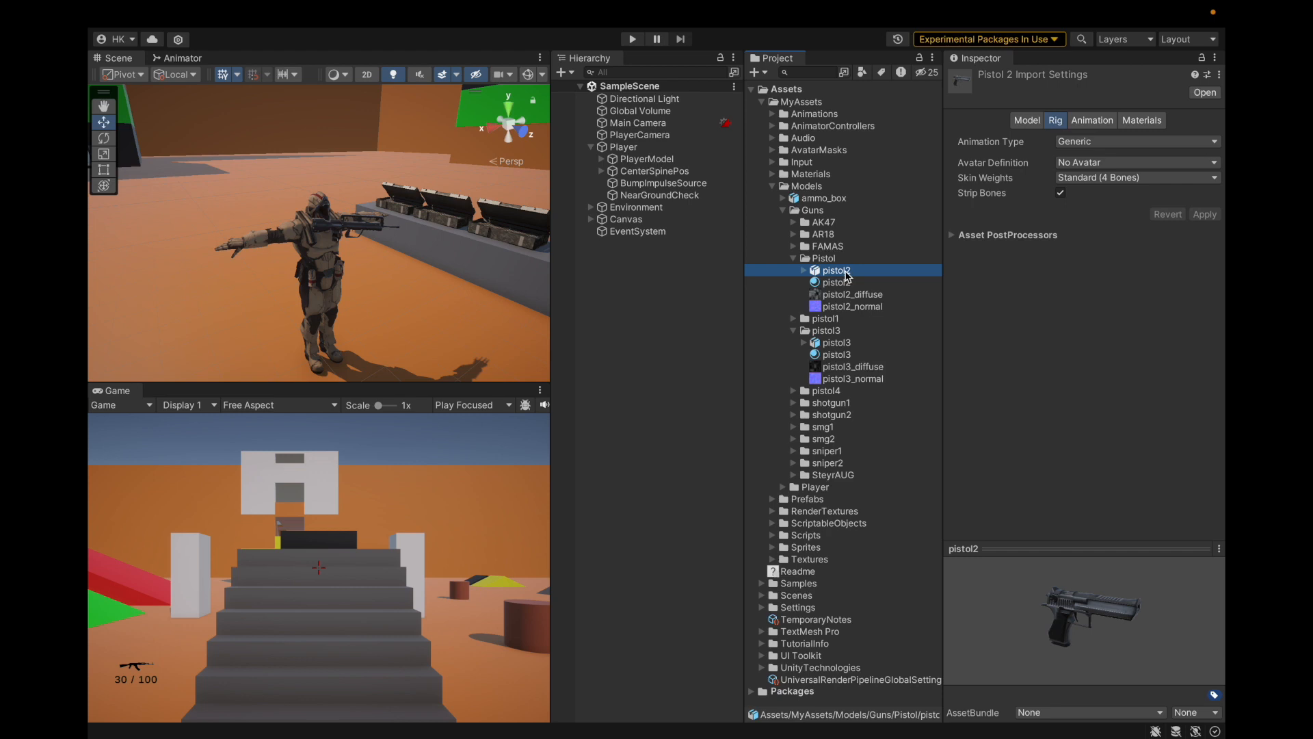
pyautogui.click(846, 272)
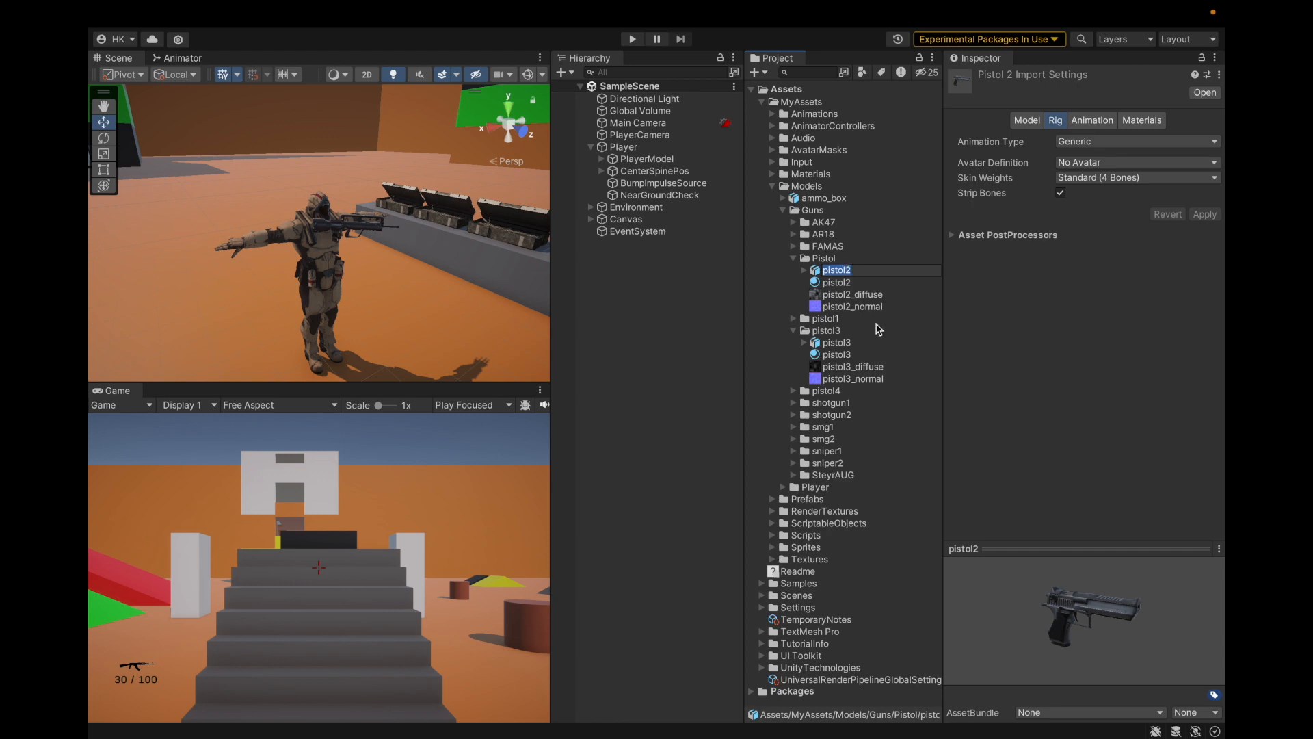
pyautogui.write('AA100')
pyautogui.press('Return')
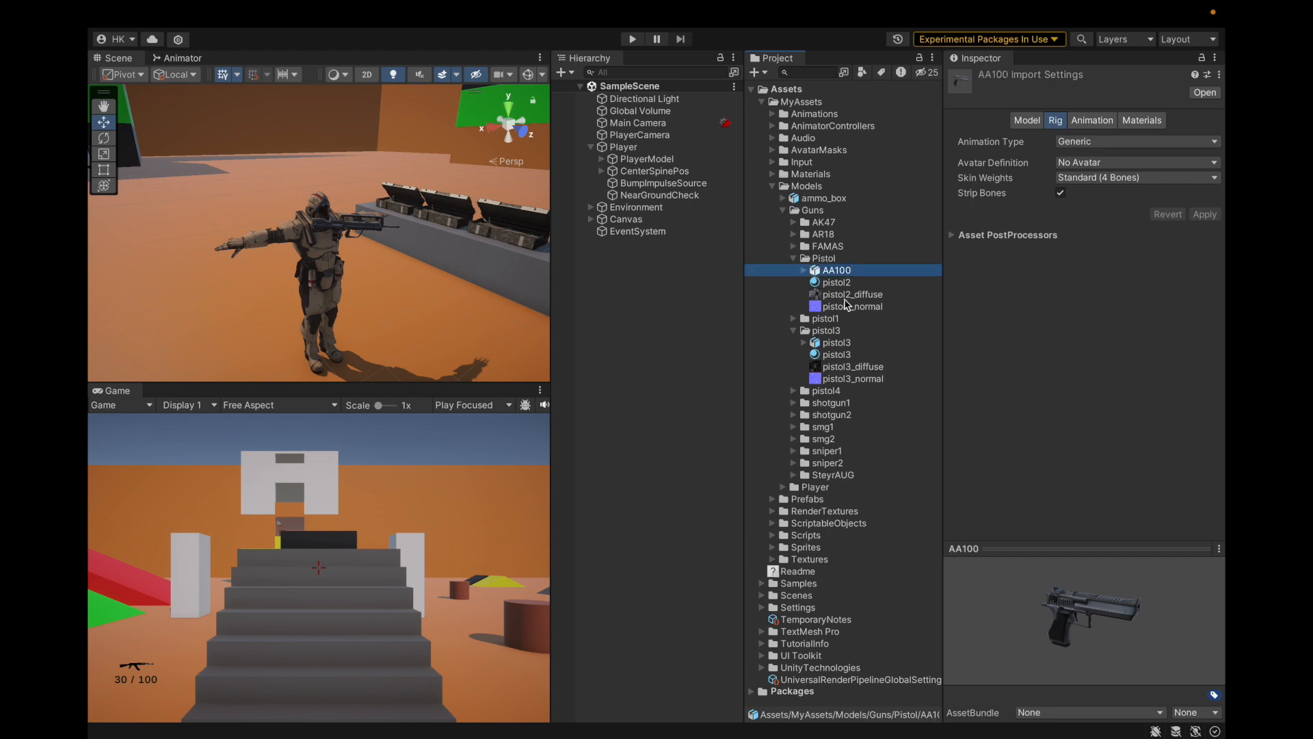
# Step: Check the AA100 model's contents and import settings, and add the model to the scene at the root of the hierarchy
pyautogui.click(803, 271)
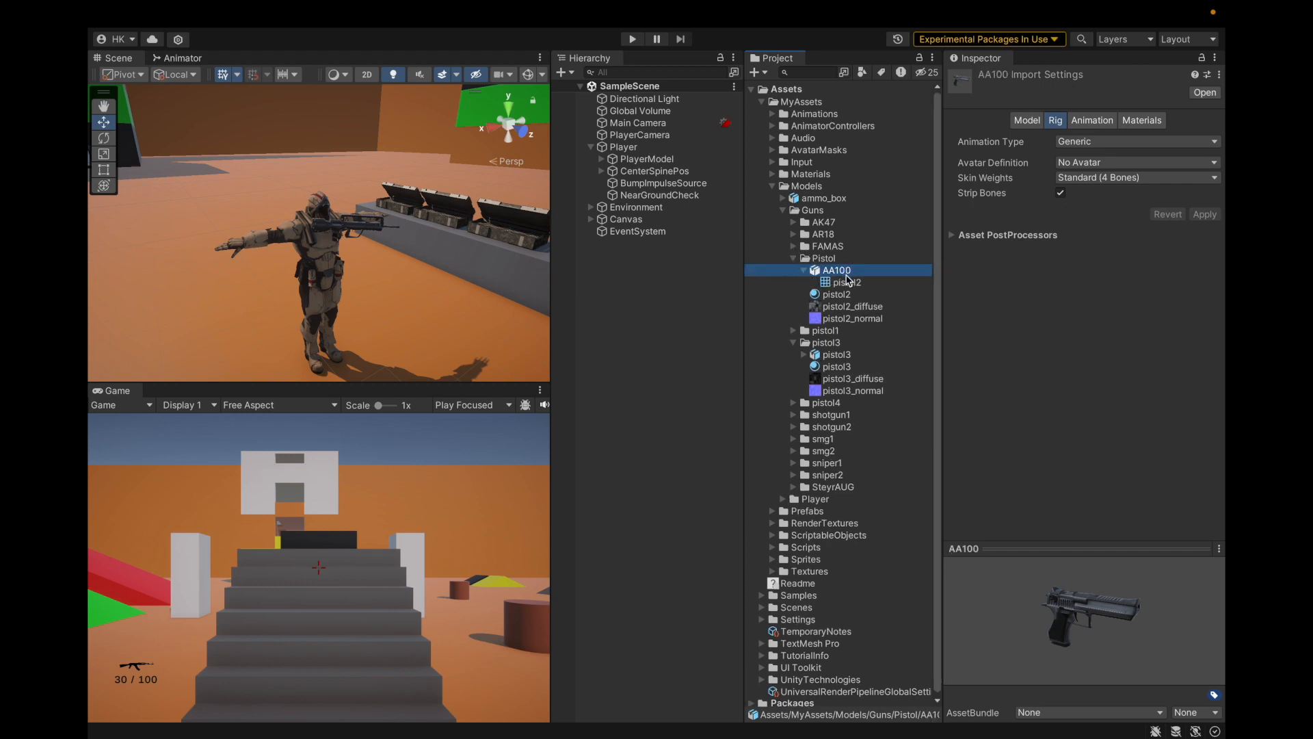
pyautogui.click(846, 280)
pyautogui.rightClick(846, 280)
pyautogui.click(845, 271)
pyautogui.click(1092, 120)
pyautogui.click(1055, 120)
pyautogui.moveTo(826, 275); pyautogui.dragTo(617, 359)
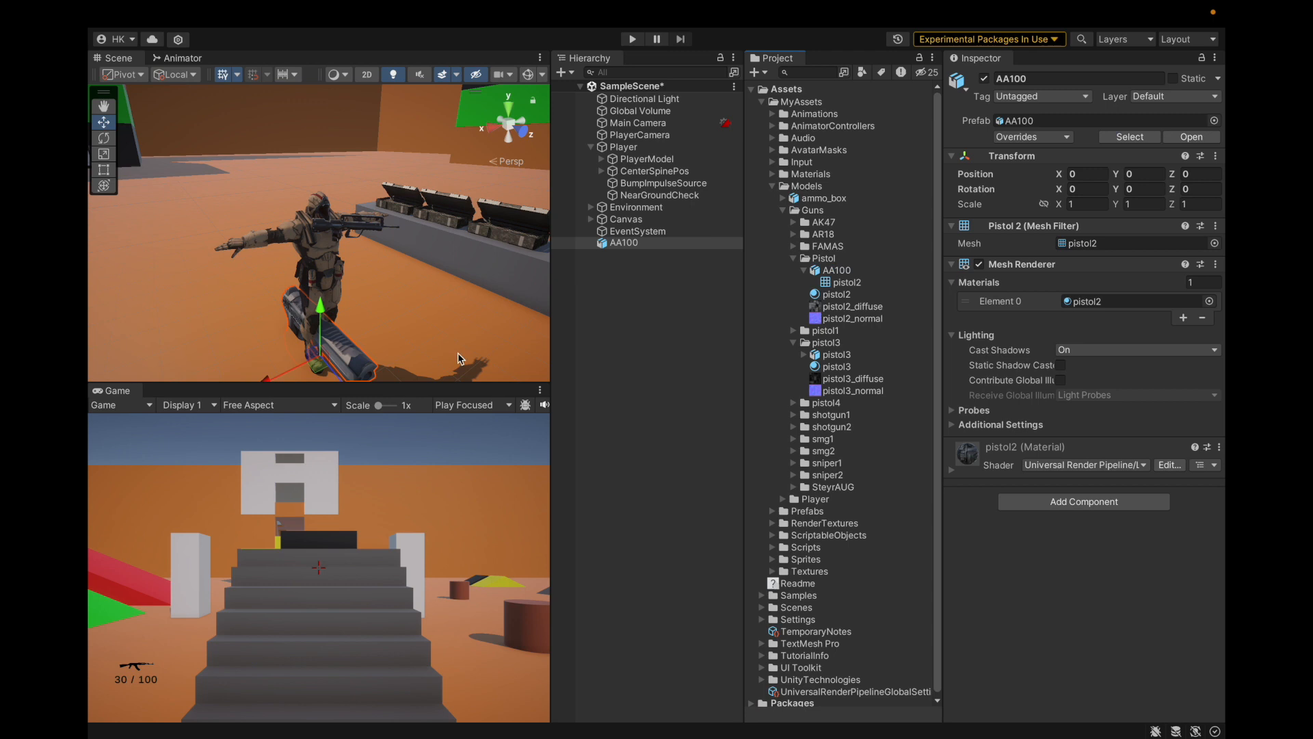
# Step: Save the scene and the project, and view the AA100 pistol from the side in the Scene view
pyautogui.keyDown('alt'); pyautogui.moveTo(358, 257); pyautogui.dragTo(527, 253); pyautogui.keyUp('alt')
pyautogui.press('super+s')
pyautogui.click(178, 14)
pyautogui.click(209, 208)
pyautogui.keyDown('alt'); pyautogui.moveTo(196, 328); pyautogui.dragTo(292, 287); pyautogui.keyUp('alt')
pyautogui.keyDown('alt'); pyautogui.moveTo(382, 239); pyautogui.dragTo(325, 242); pyautogui.keyUp('alt')
pyautogui.scroll(5, 326, 308)
pyautogui.scroll(-3, 271, 277)
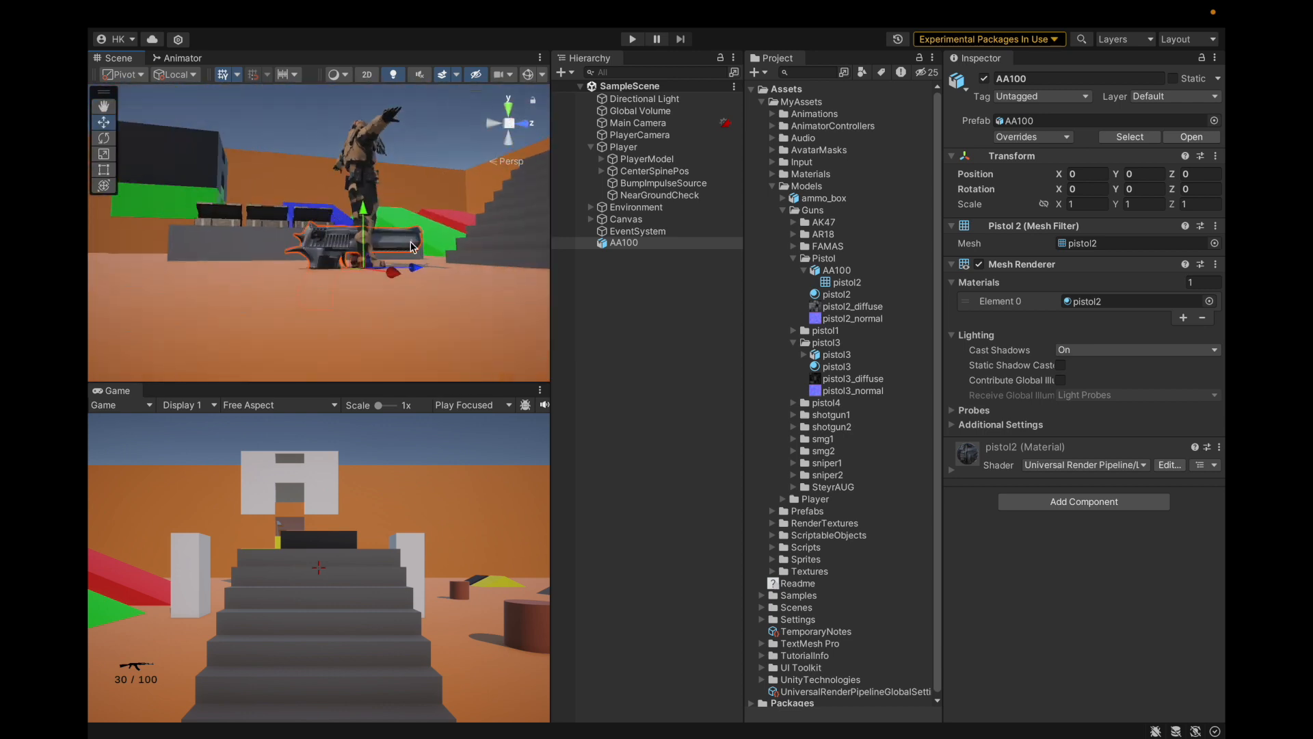
# Step: Collapse the AA100 model and the pistol3 folder, delete the AA100 object from the scene, and save
pyautogui.click(803, 271)
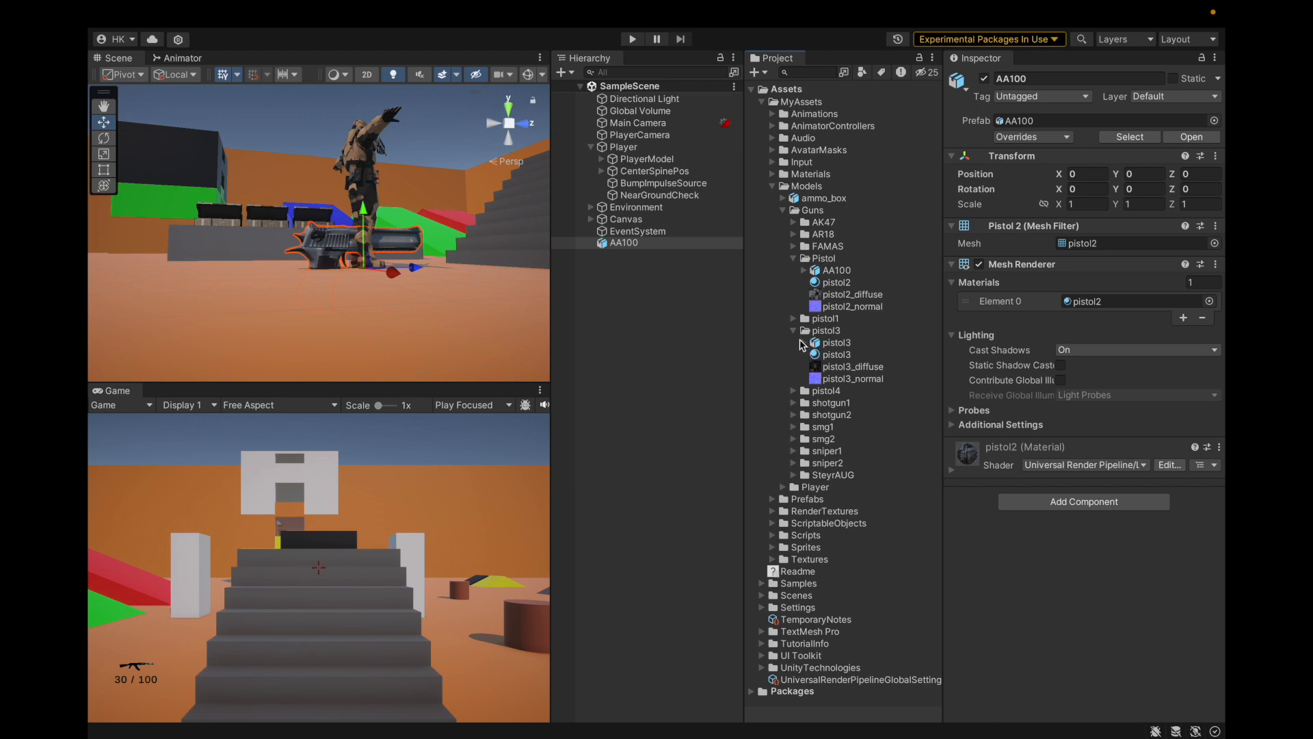
pyautogui.click(794, 331)
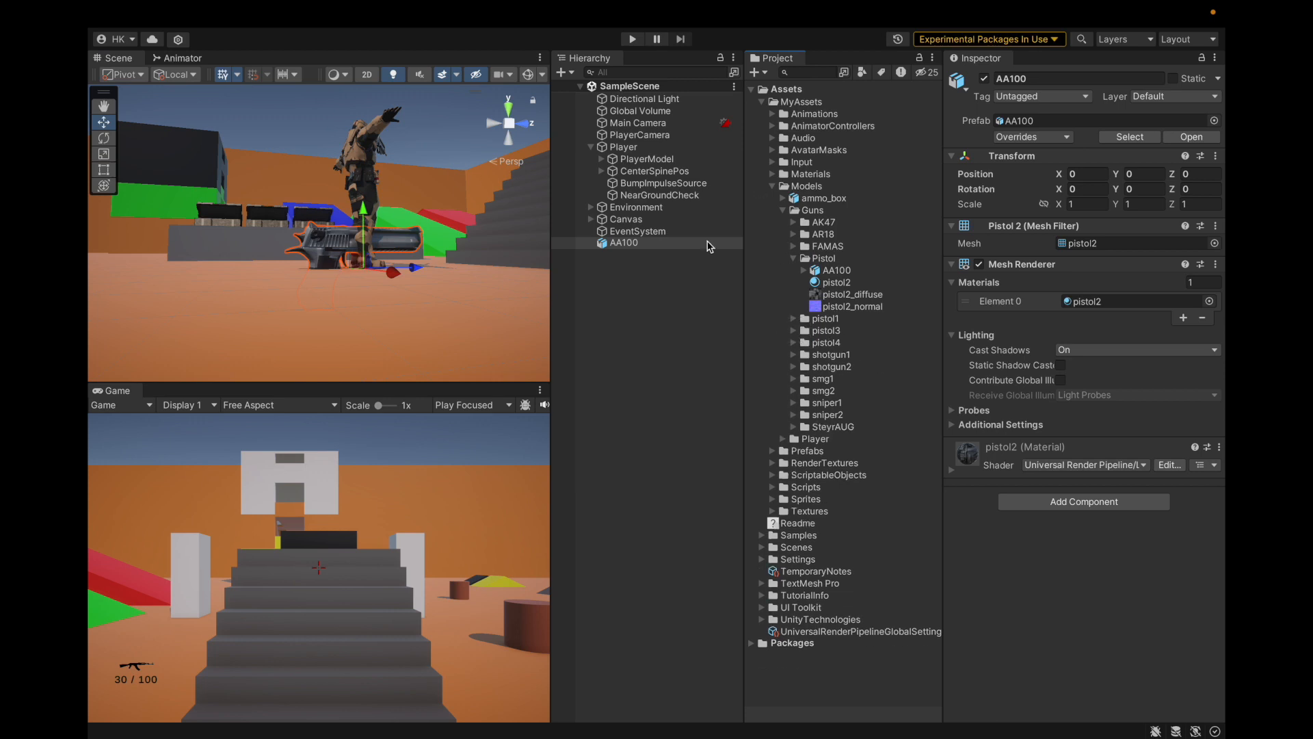
pyautogui.click(633, 231)
pyautogui.click(624, 243)
pyautogui.rightClick(629, 245)
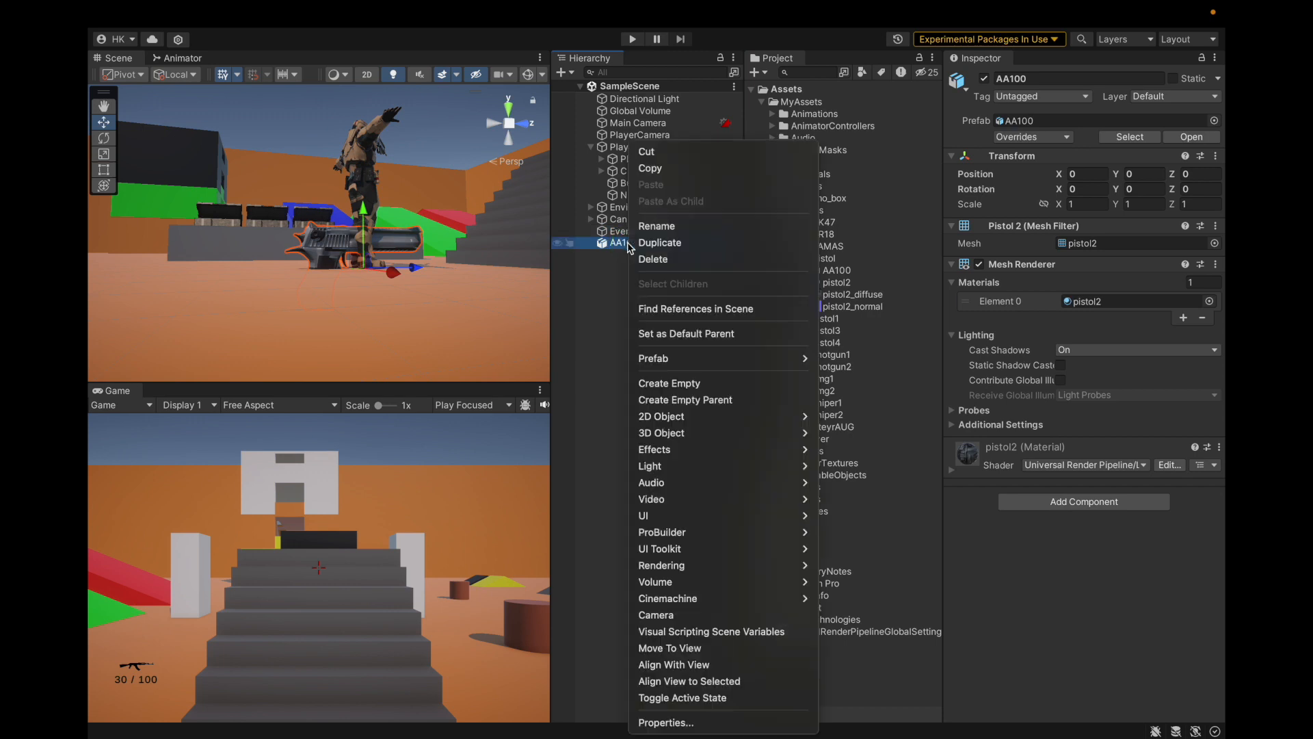
pyautogui.click(653, 259)
pyautogui.moveTo(315, 3)
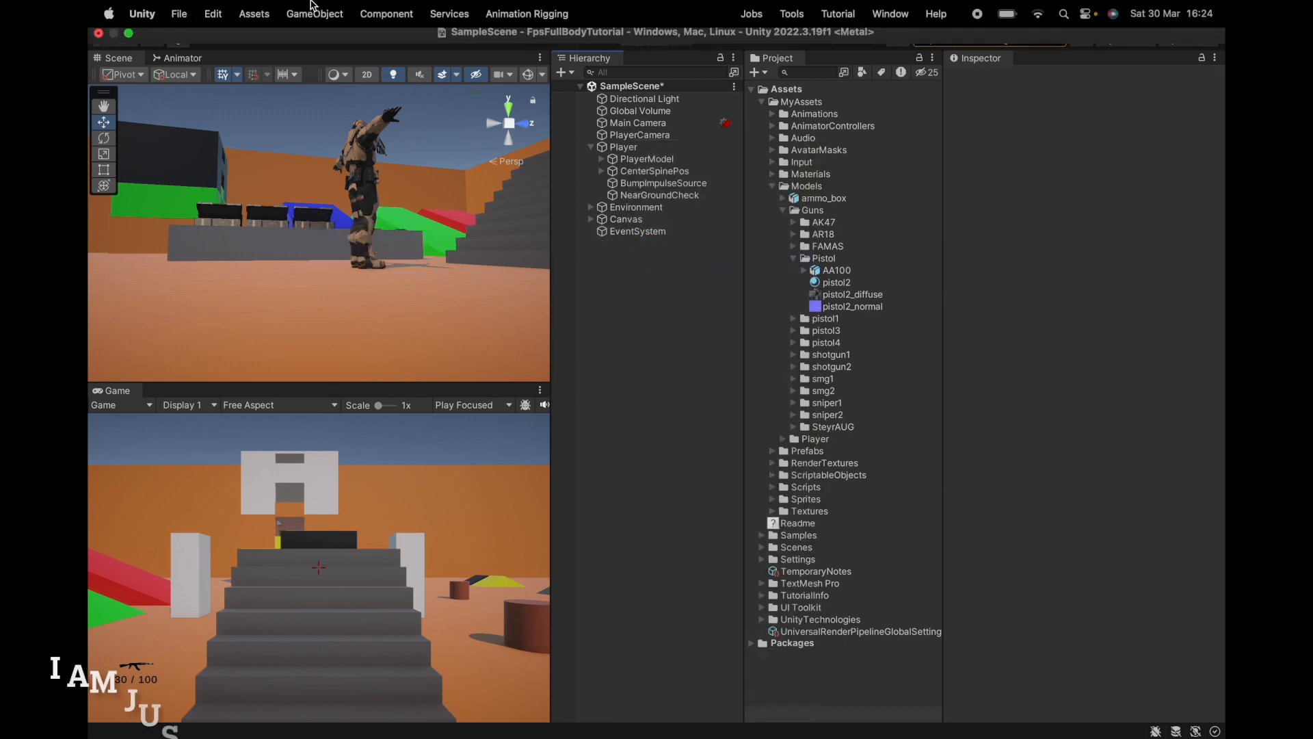
pyautogui.click(181, 13)
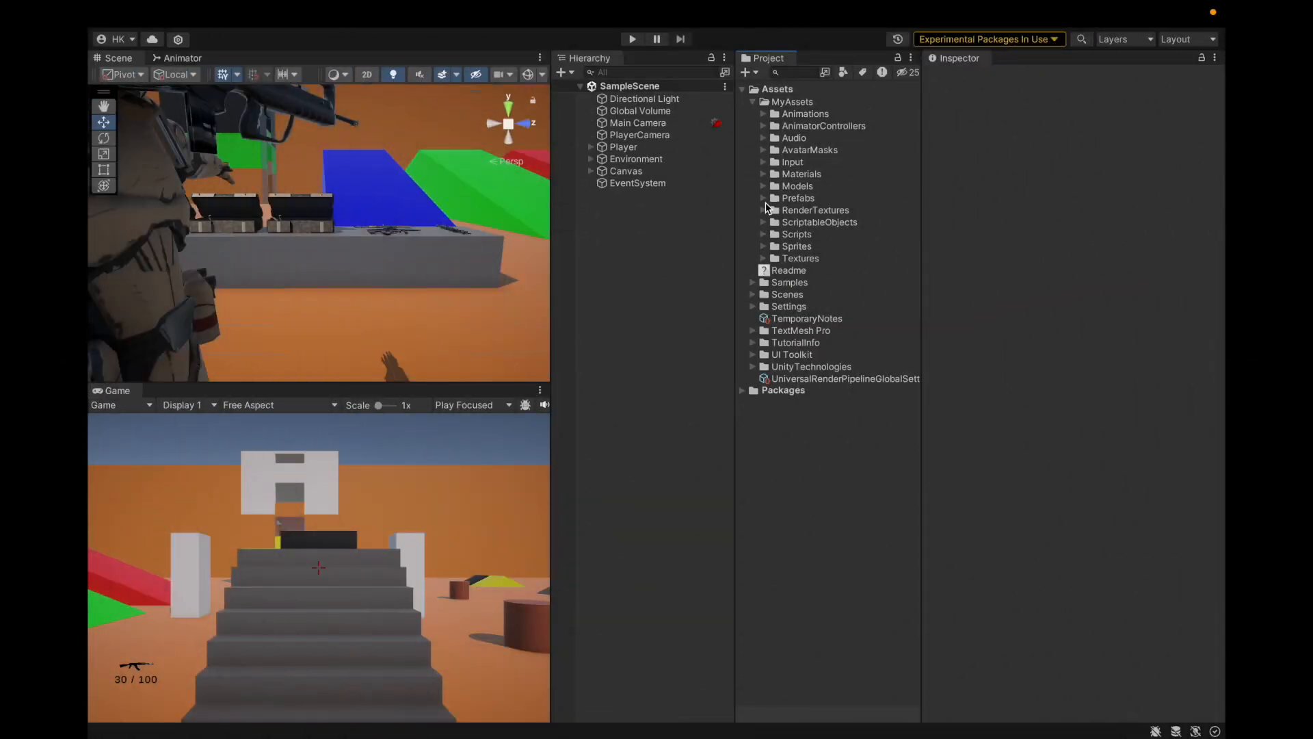
# Step: Look through the Guns models, checking the pistol1 folder and the AA100 model's preview in the Pistol folder
pyautogui.click(764, 198)
pyautogui.click(764, 198)
pyautogui.scroll(-5, 457, 258)
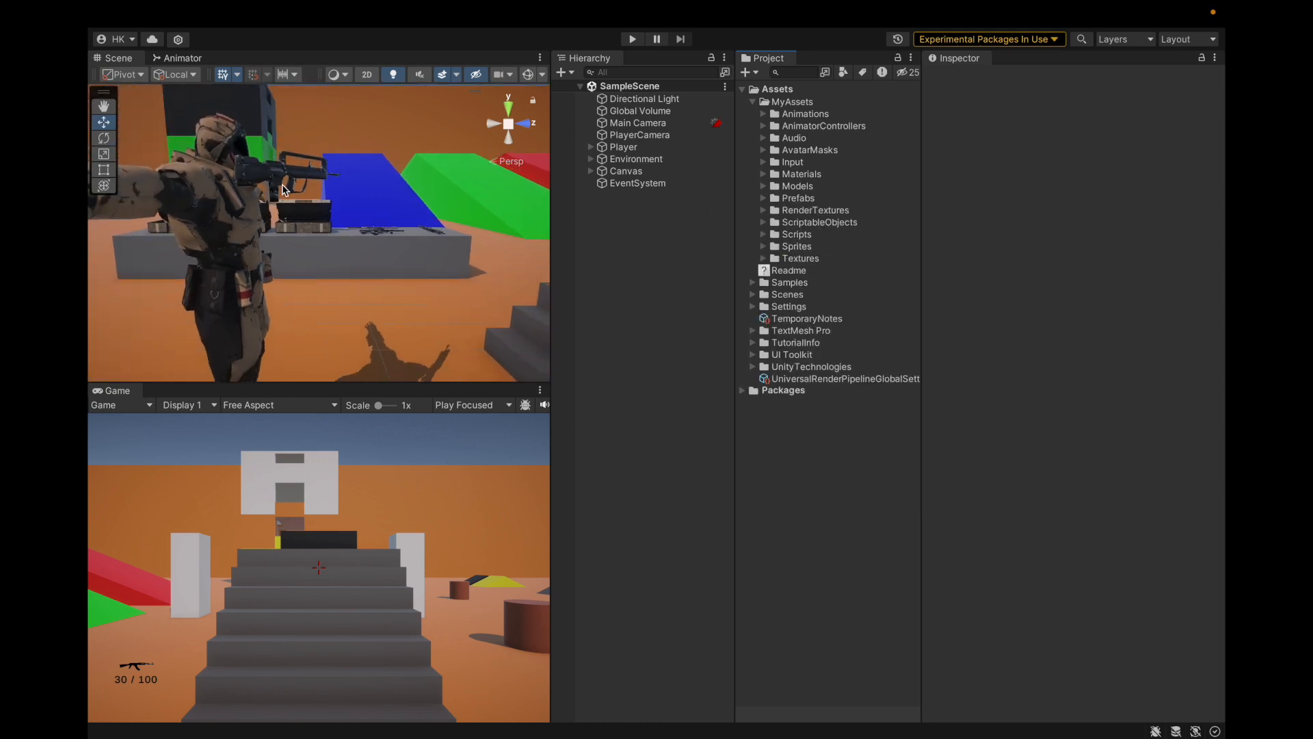
pyautogui.click(763, 186)
pyautogui.click(774, 210)
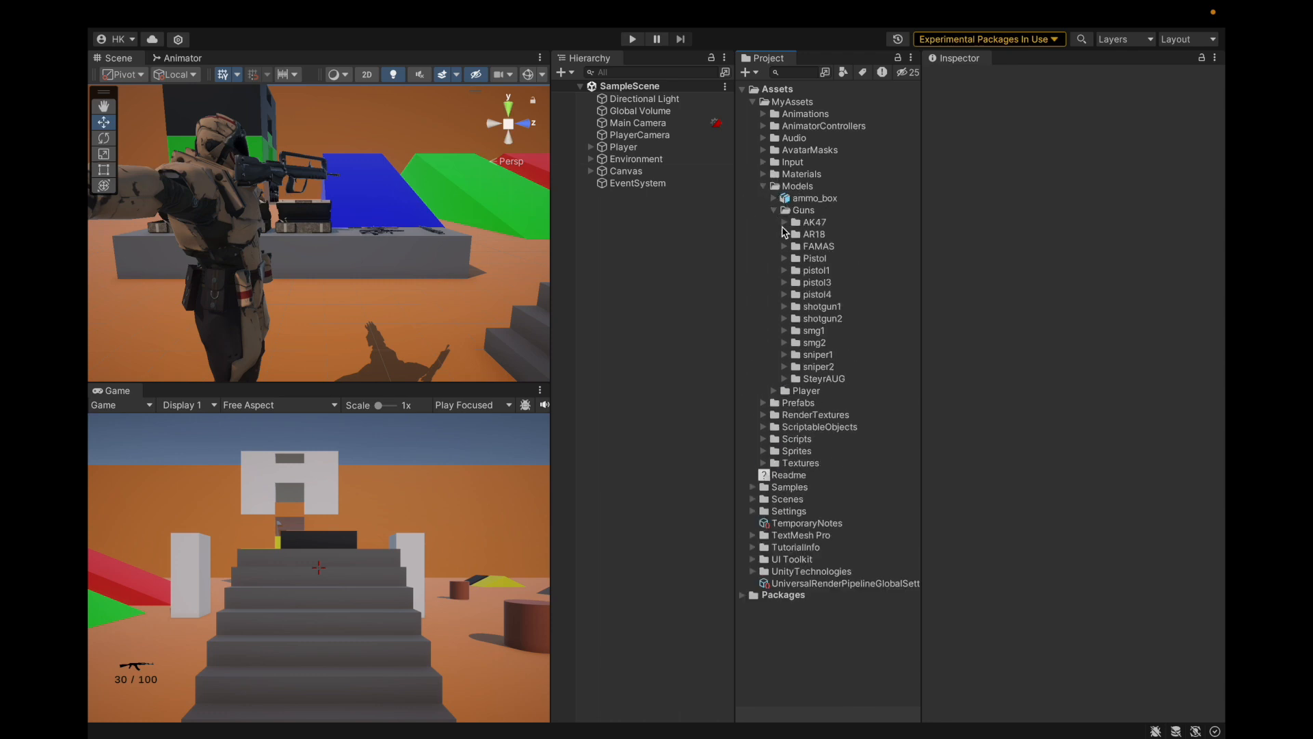
pyautogui.click(784, 270)
pyautogui.click(784, 257)
pyautogui.click(802, 271)
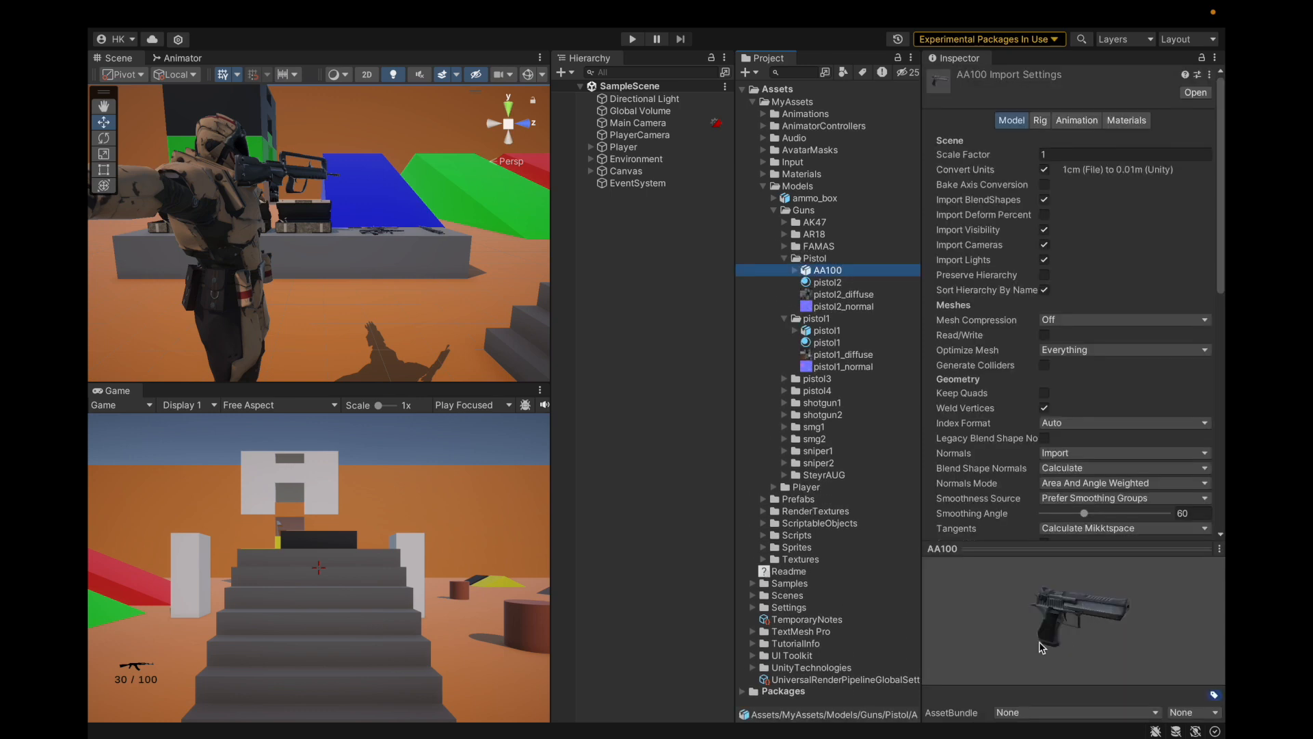
pyautogui.click(784, 318)
pyautogui.click(784, 258)
# Step: Switch to the web browser and review the Pistol 92 page on the Unity Asset Store
pyautogui.hotkey('ctrl', 'Right')
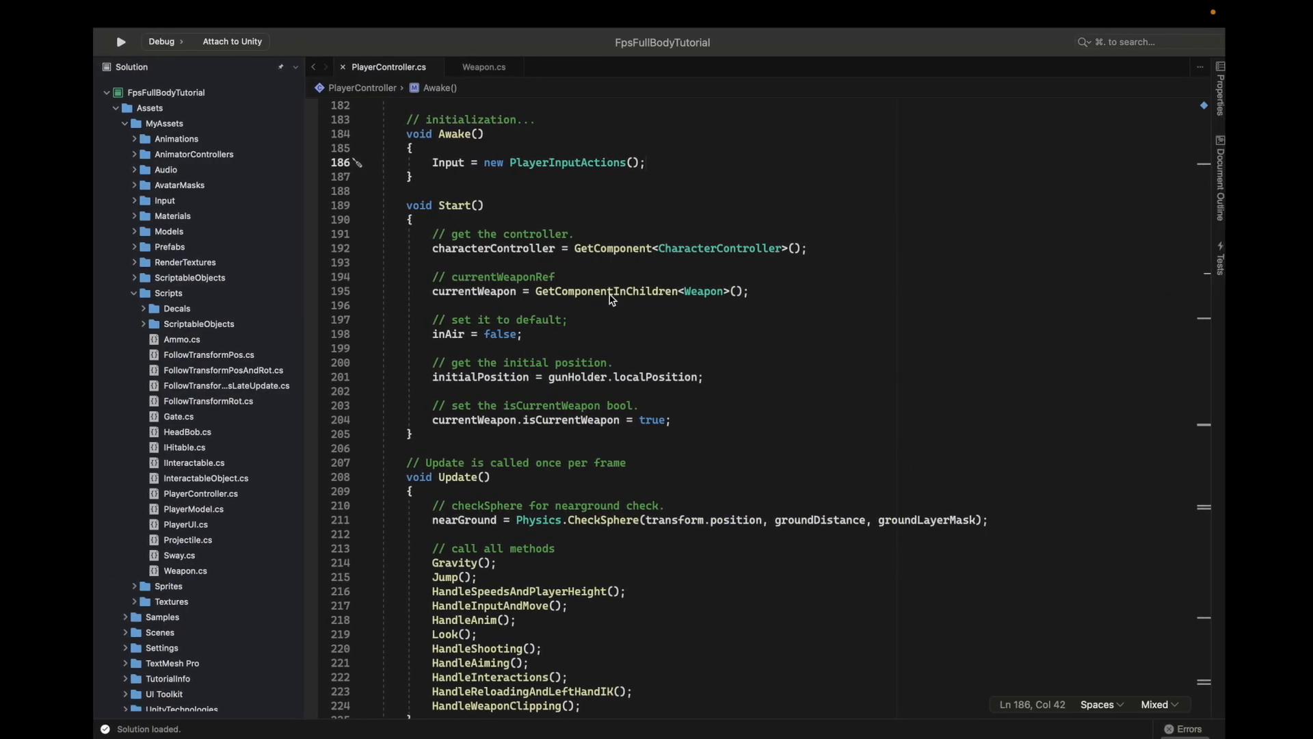
pyautogui.hotkey('ctrl', 'Right')
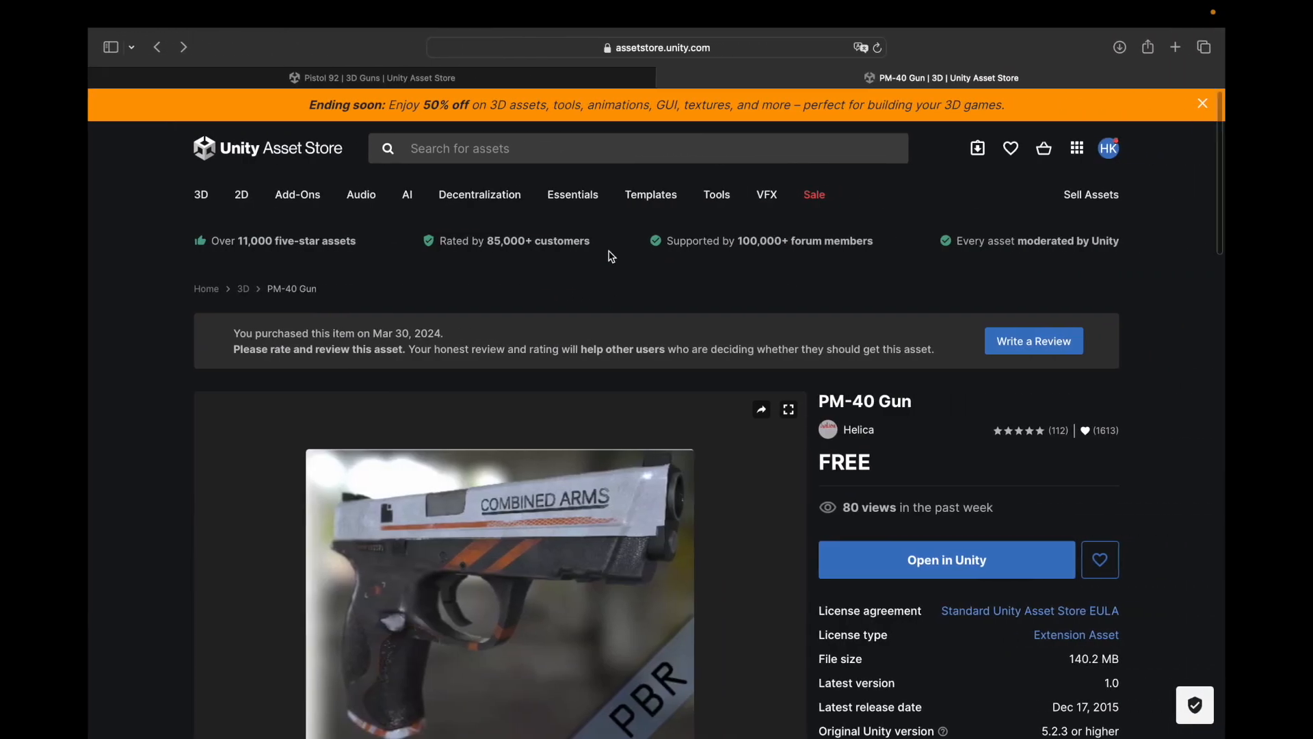
pyautogui.moveTo(625, 196)
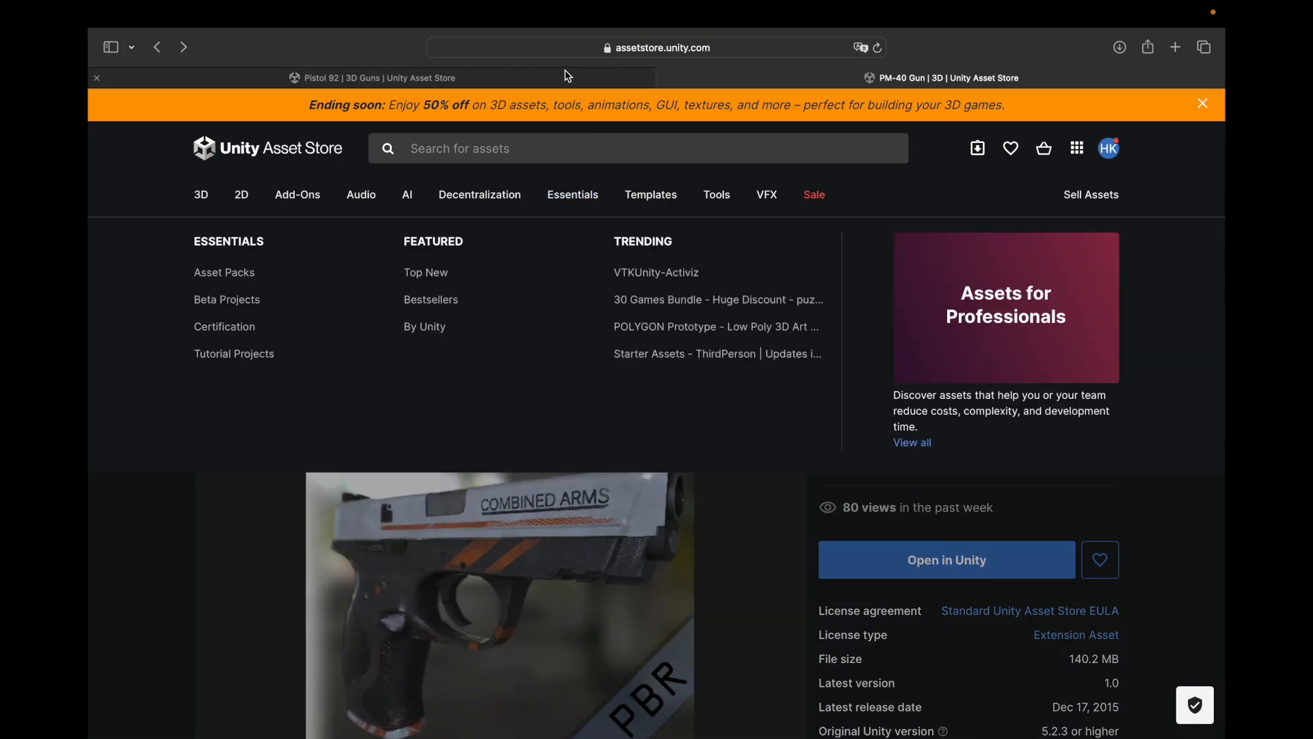
pyautogui.click(568, 76)
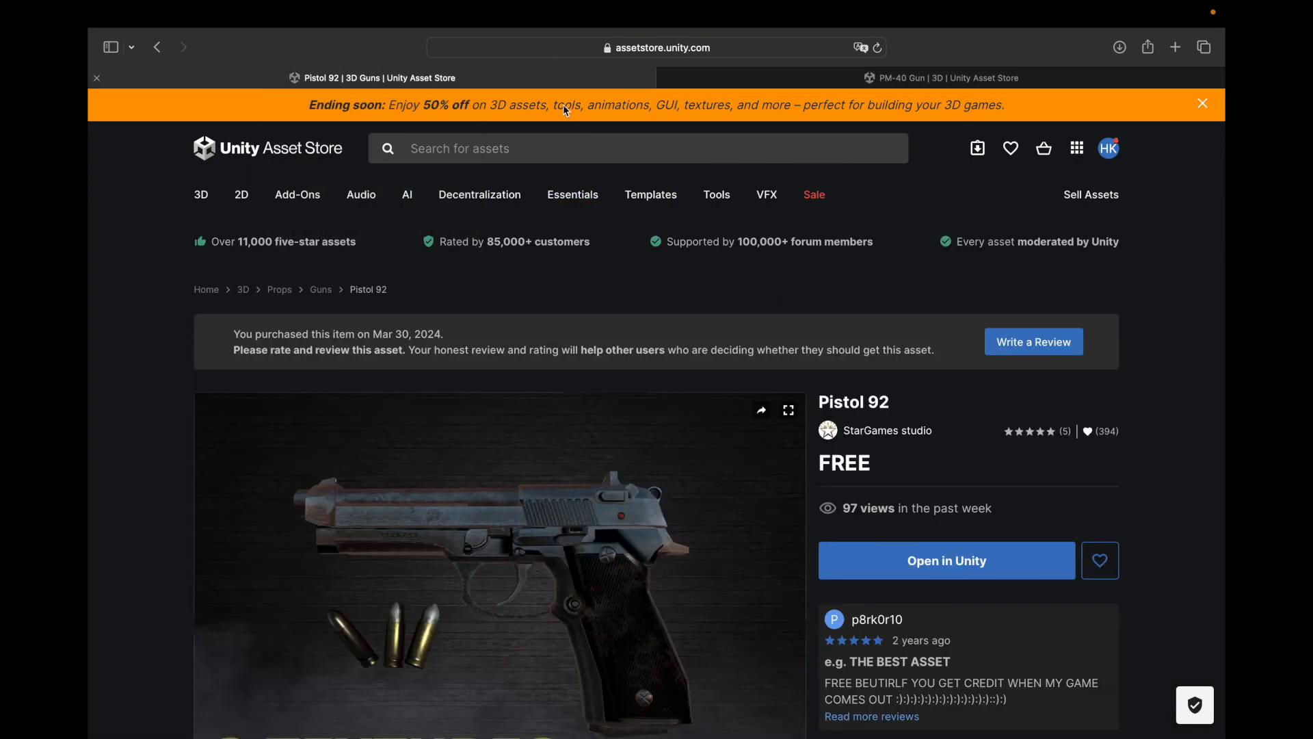
pyautogui.scroll(-1, 907, 336)
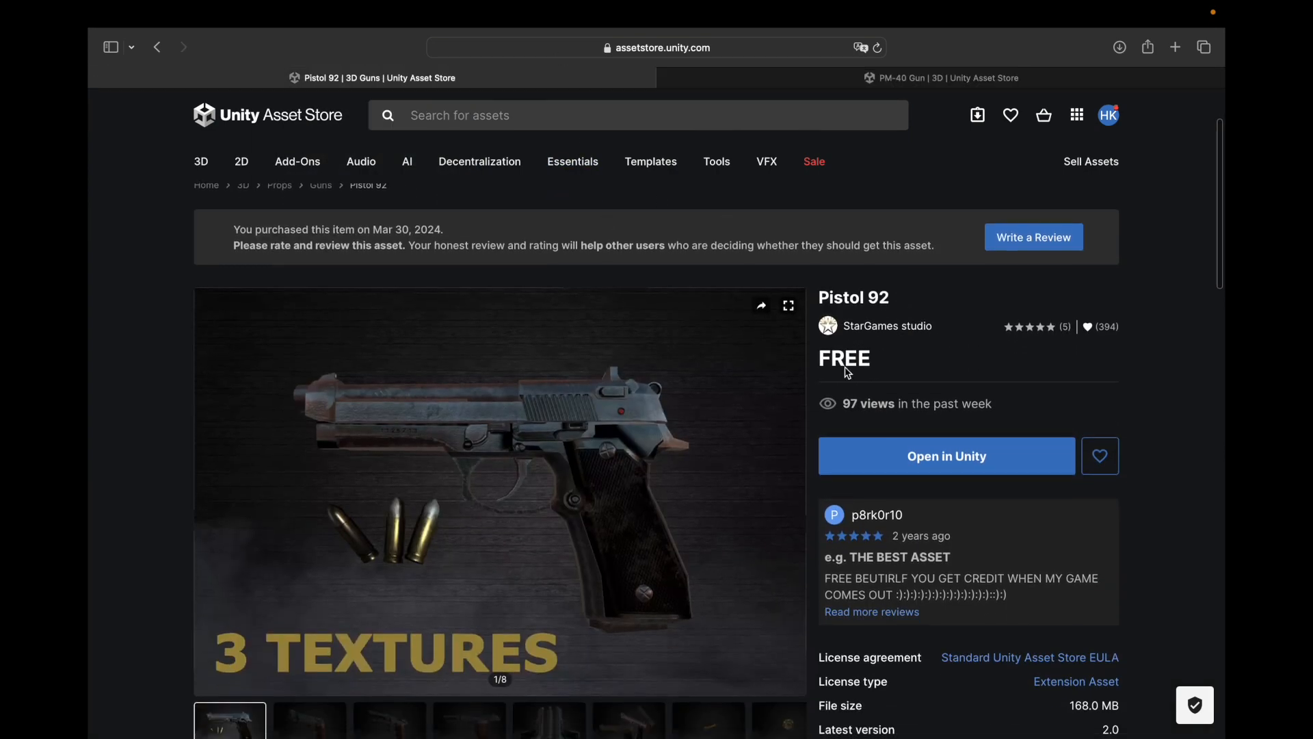
pyautogui.scroll(-4, 979, 560)
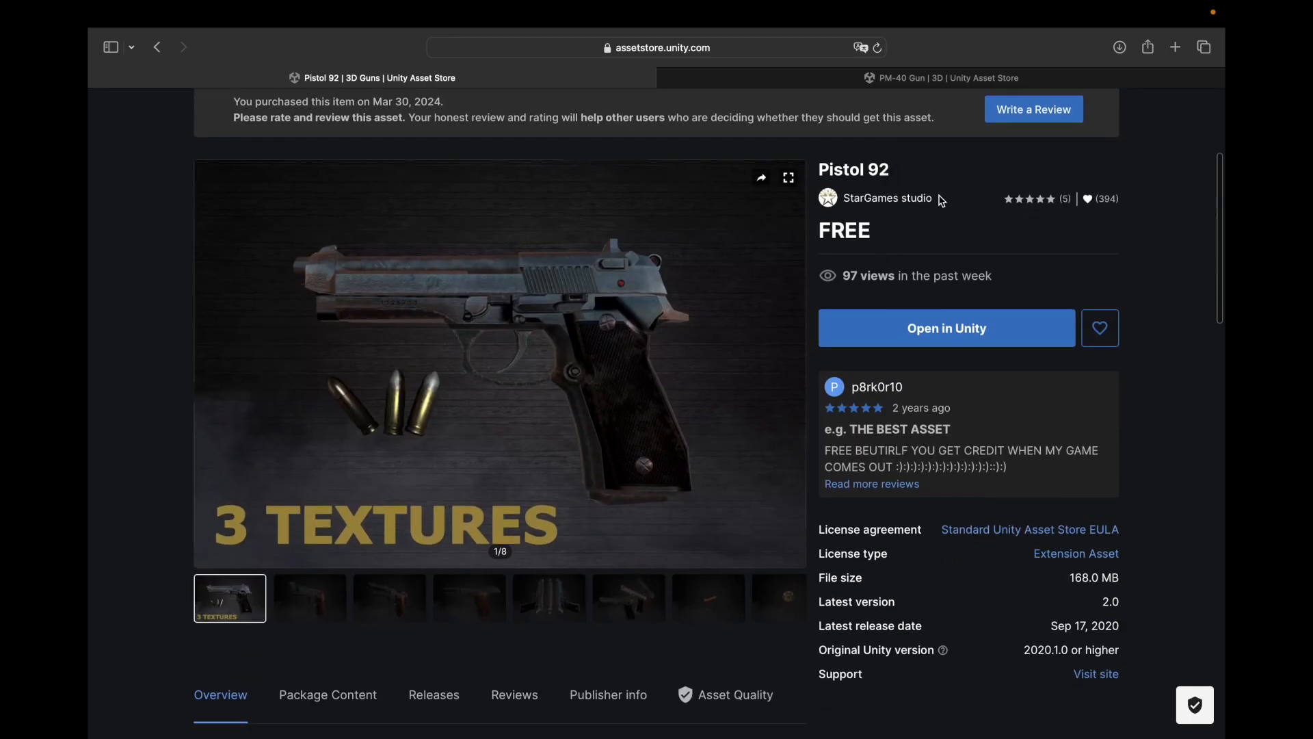
# Step: Review the PM-40 Gun page on the Asset Store and compare it with the Pistol 92 page
pyautogui.click(736, 77)
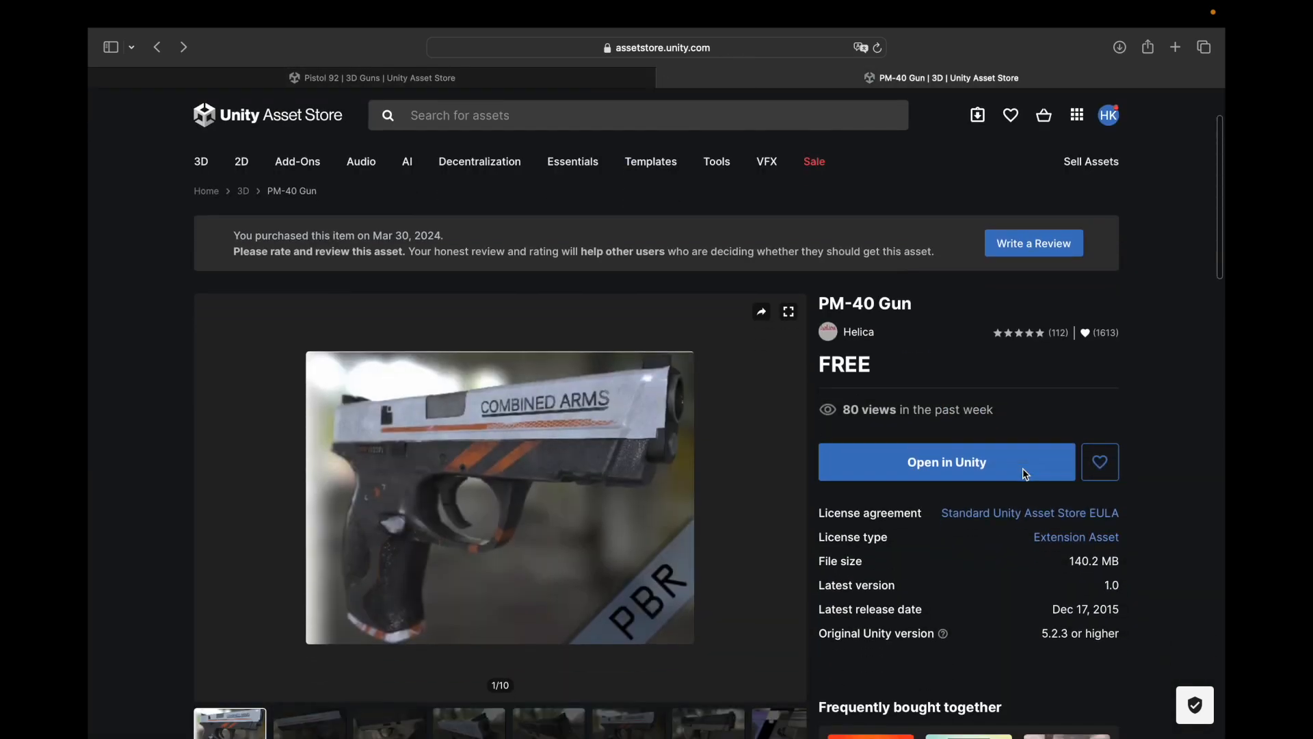
pyautogui.scroll(-2, 1027, 475)
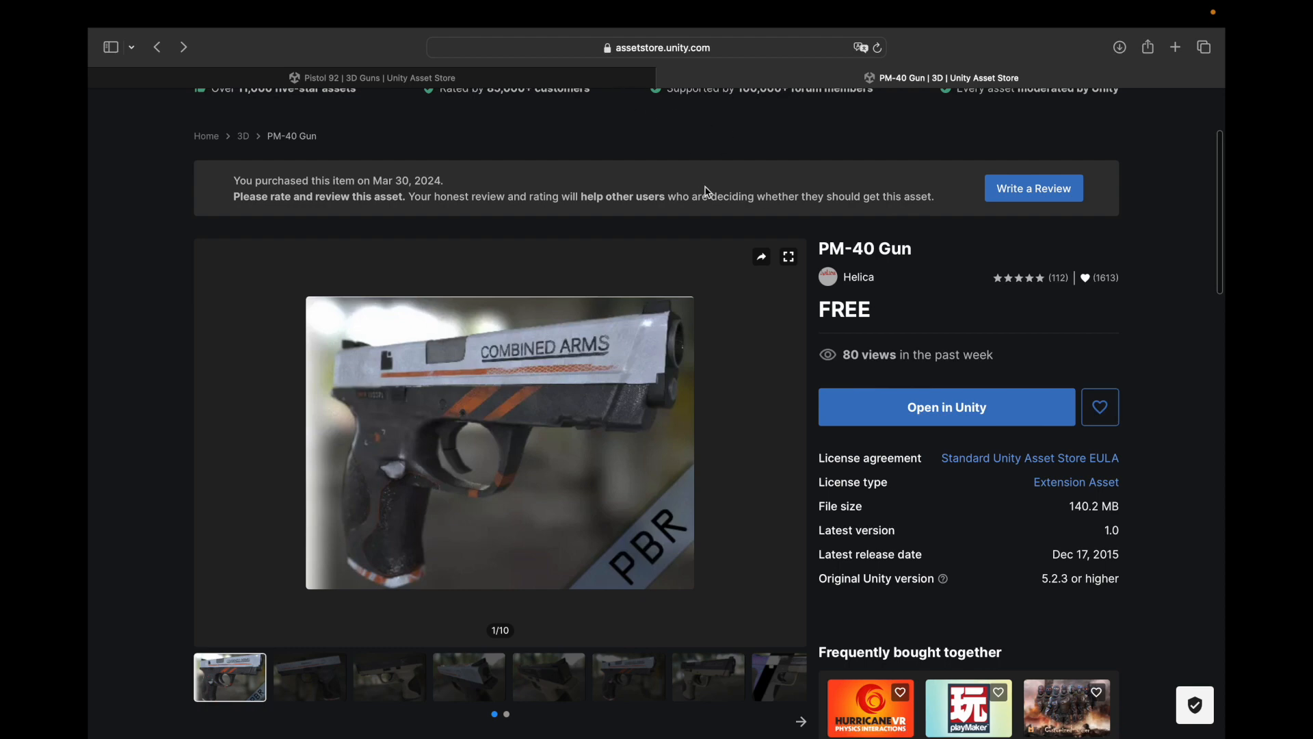
pyautogui.scroll(1, 741, 296)
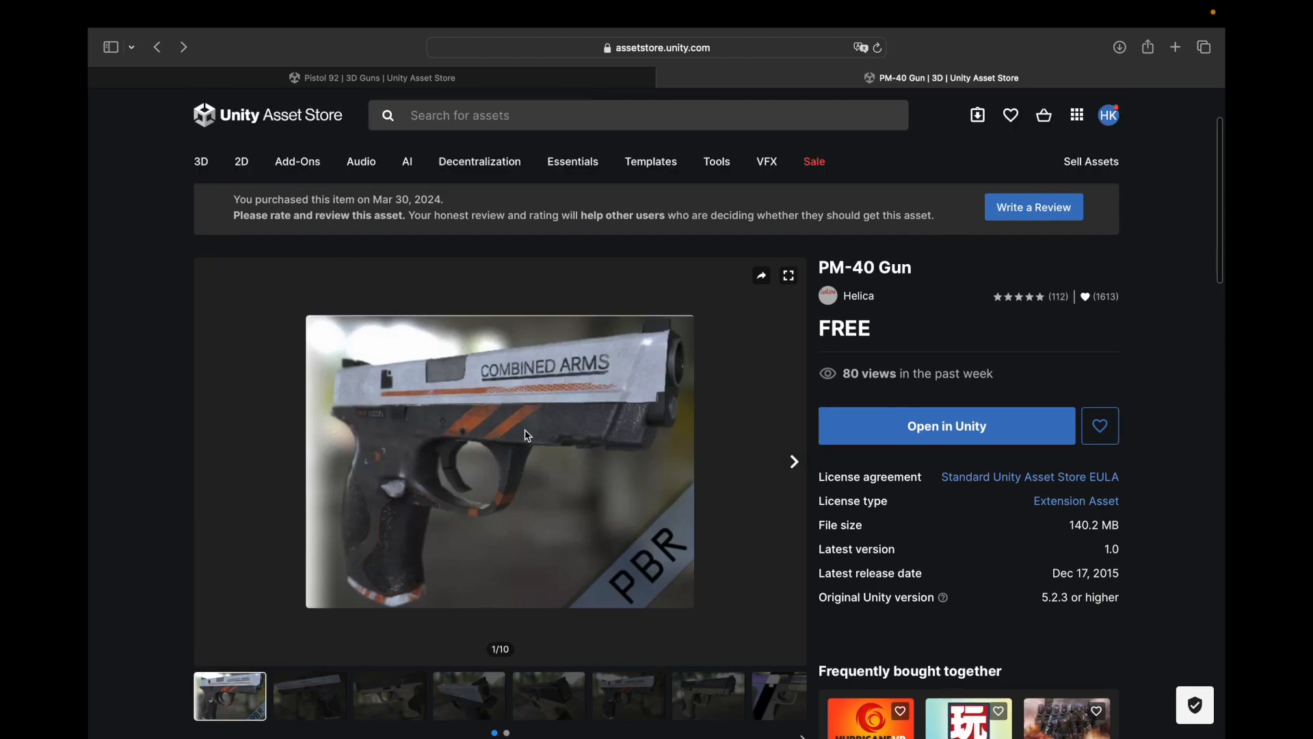
pyautogui.hotkey('ctrl', 'Left')
pyautogui.hotkey('ctrl', 'Right')
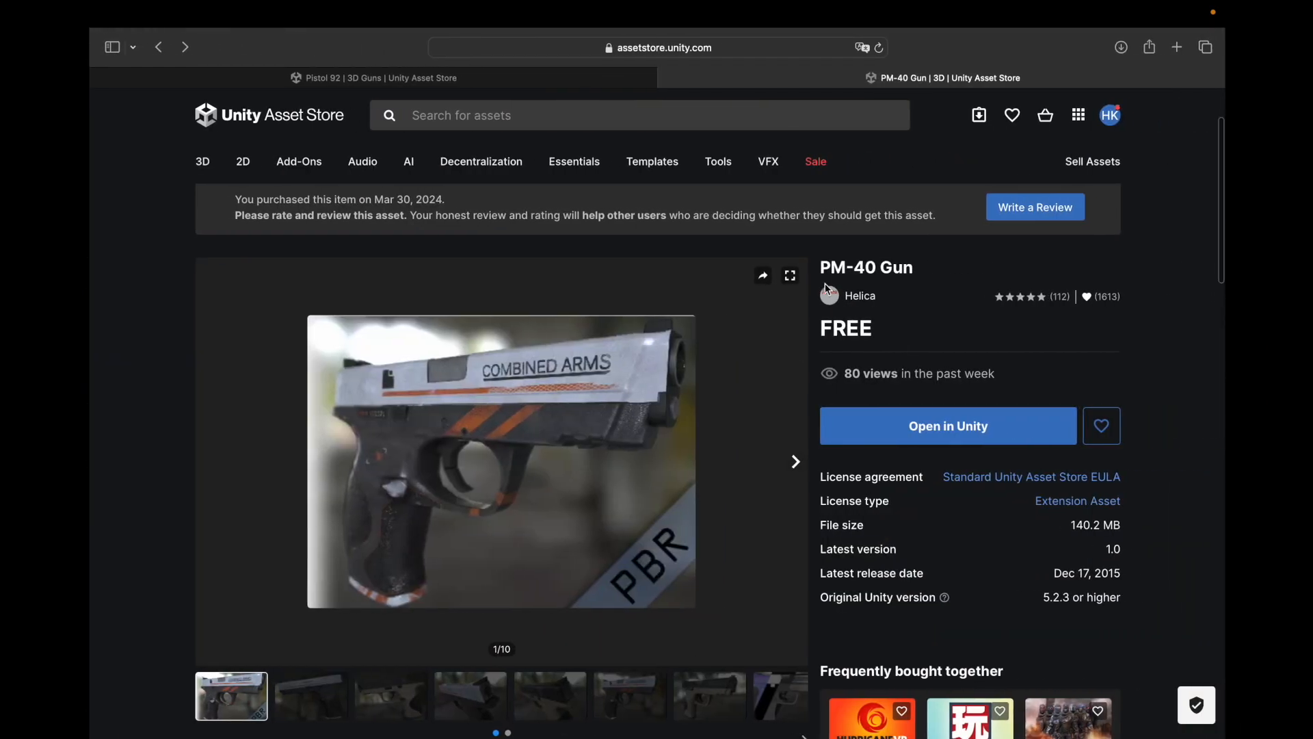
pyautogui.click(514, 78)
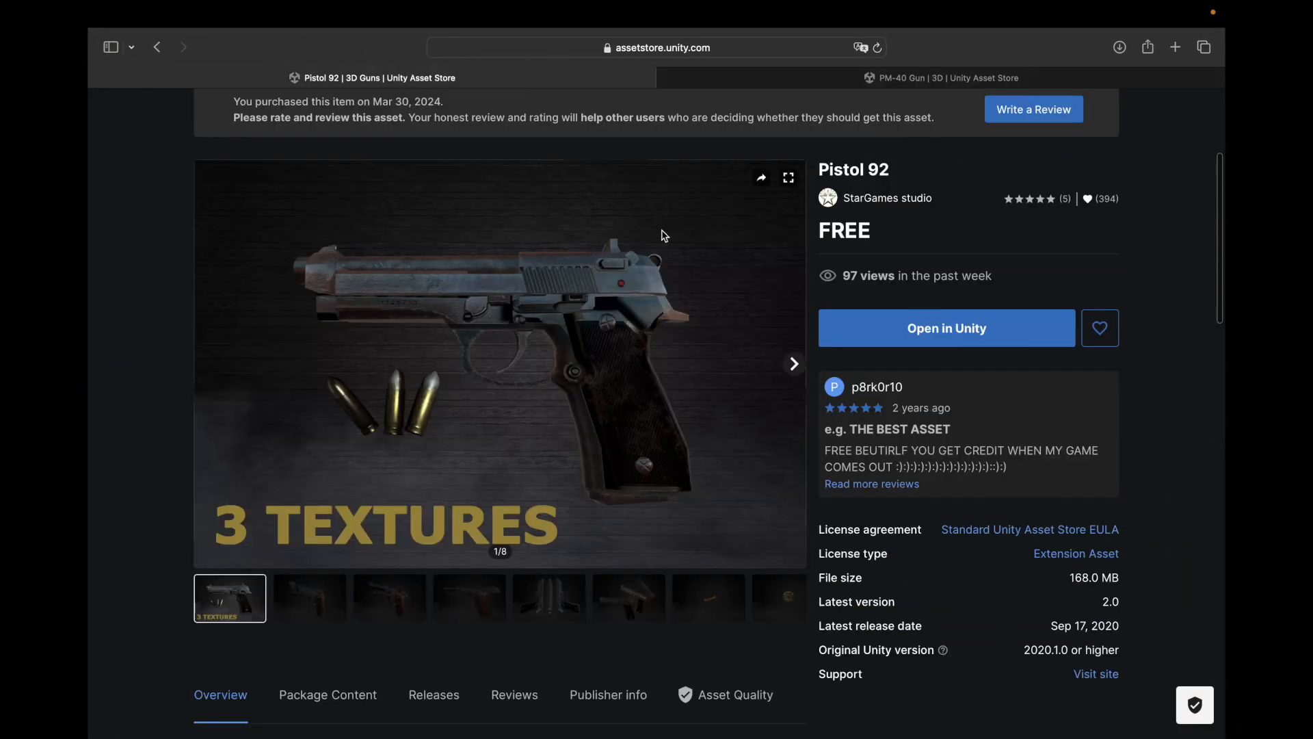
pyautogui.scroll(4, 663, 235)
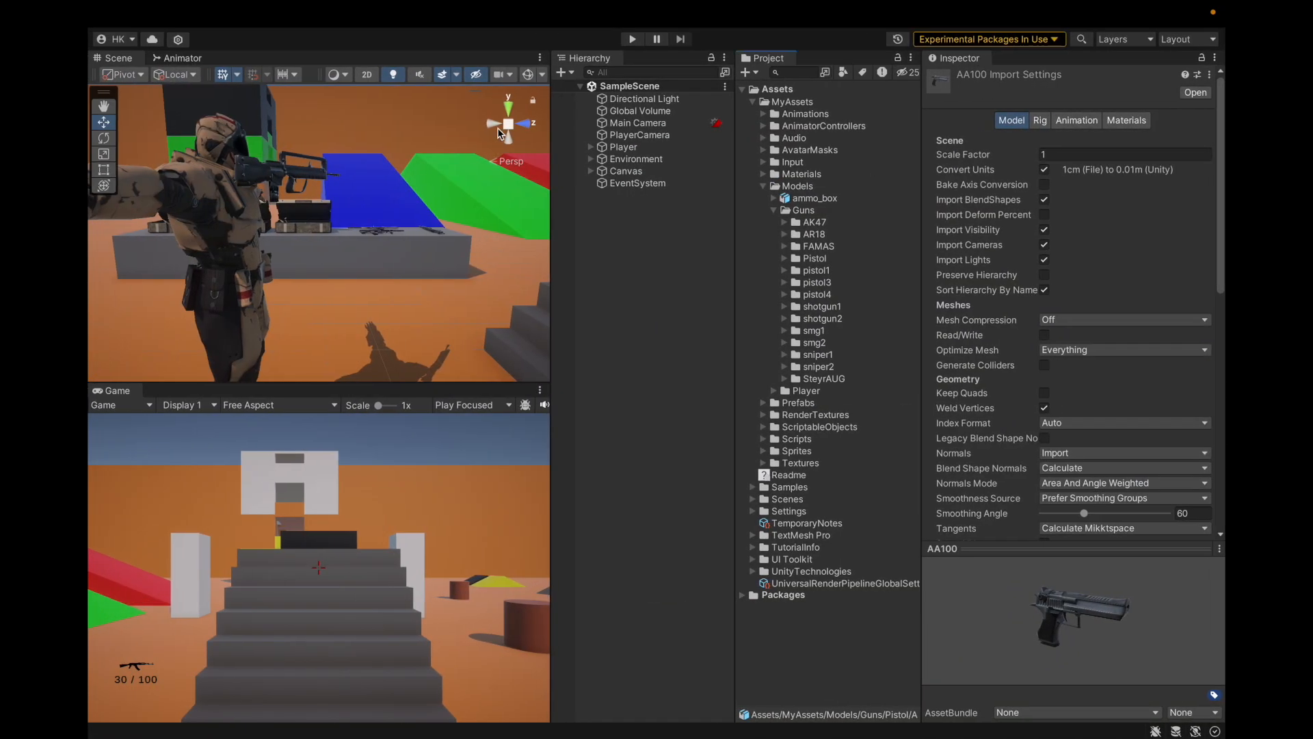
# Step: Switch back to Unity, open the Package Manager, and start importing the PM-40 Gun package
pyautogui.moveTo(831, 4)
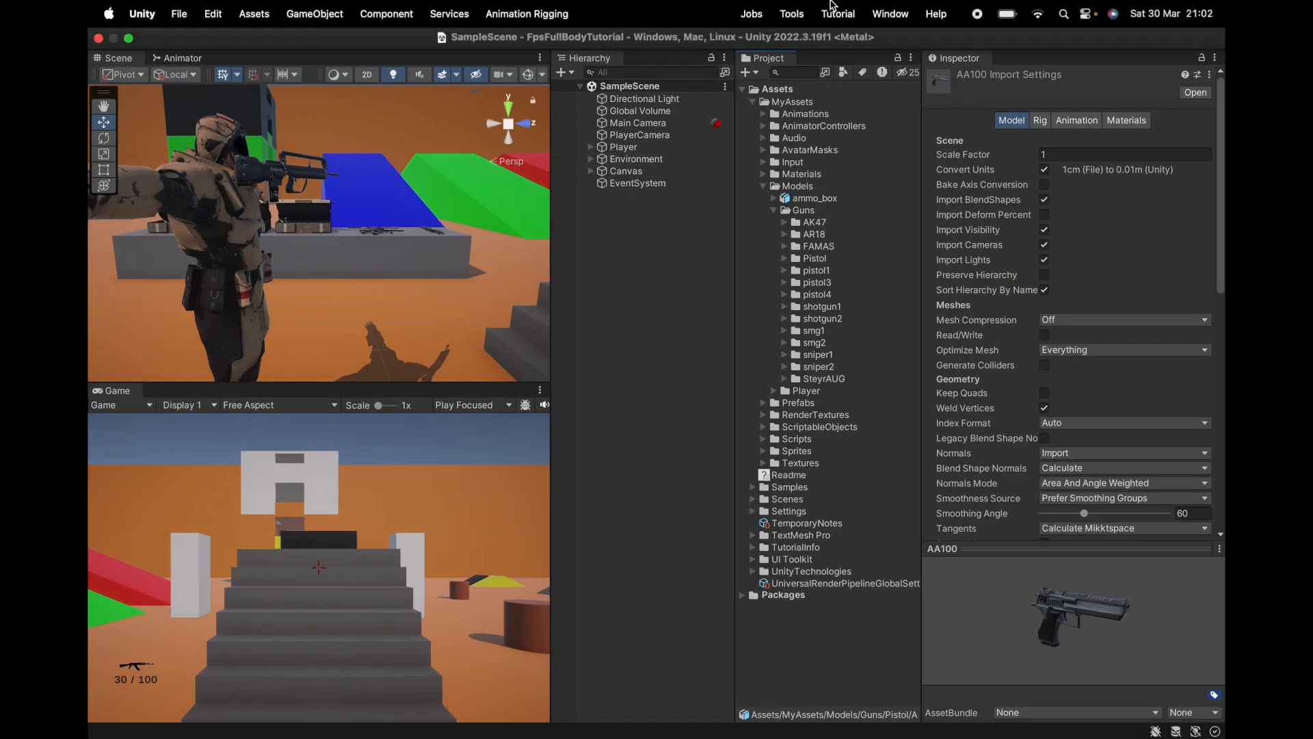
pyautogui.click(891, 14)
pyautogui.click(902, 216)
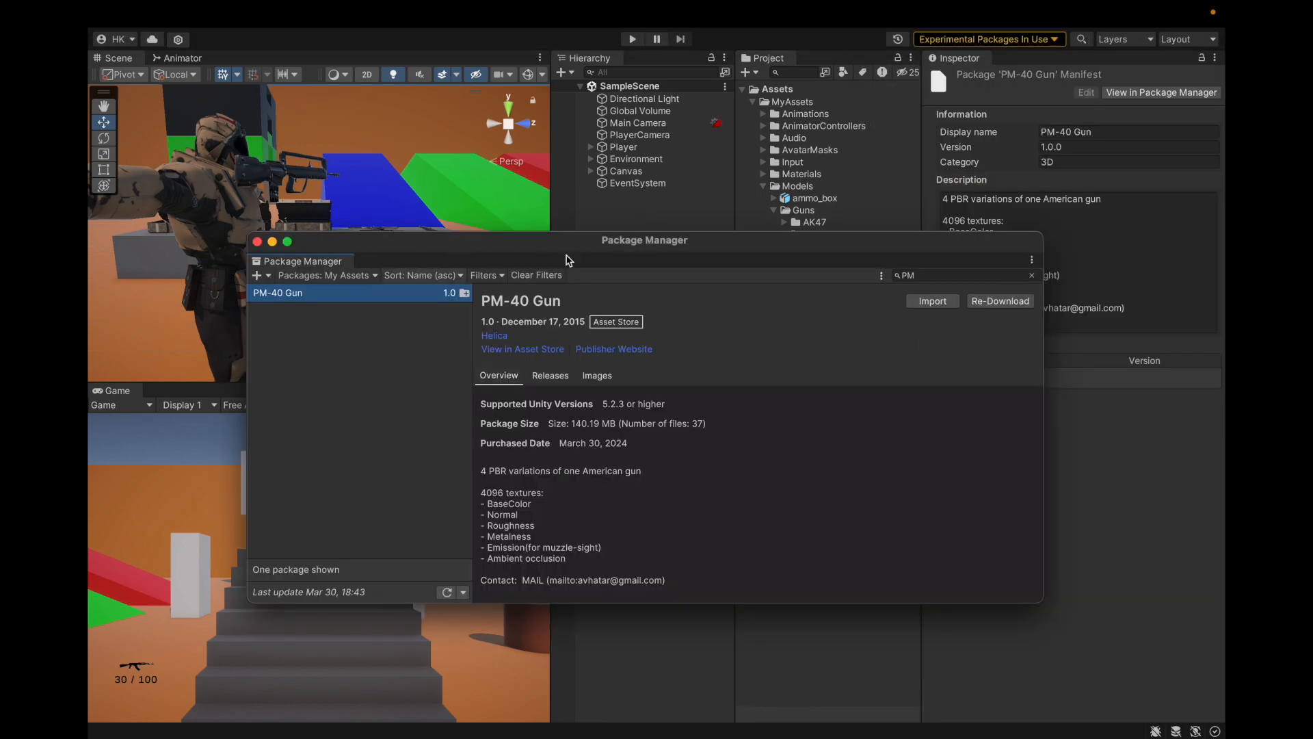
pyautogui.click(932, 301)
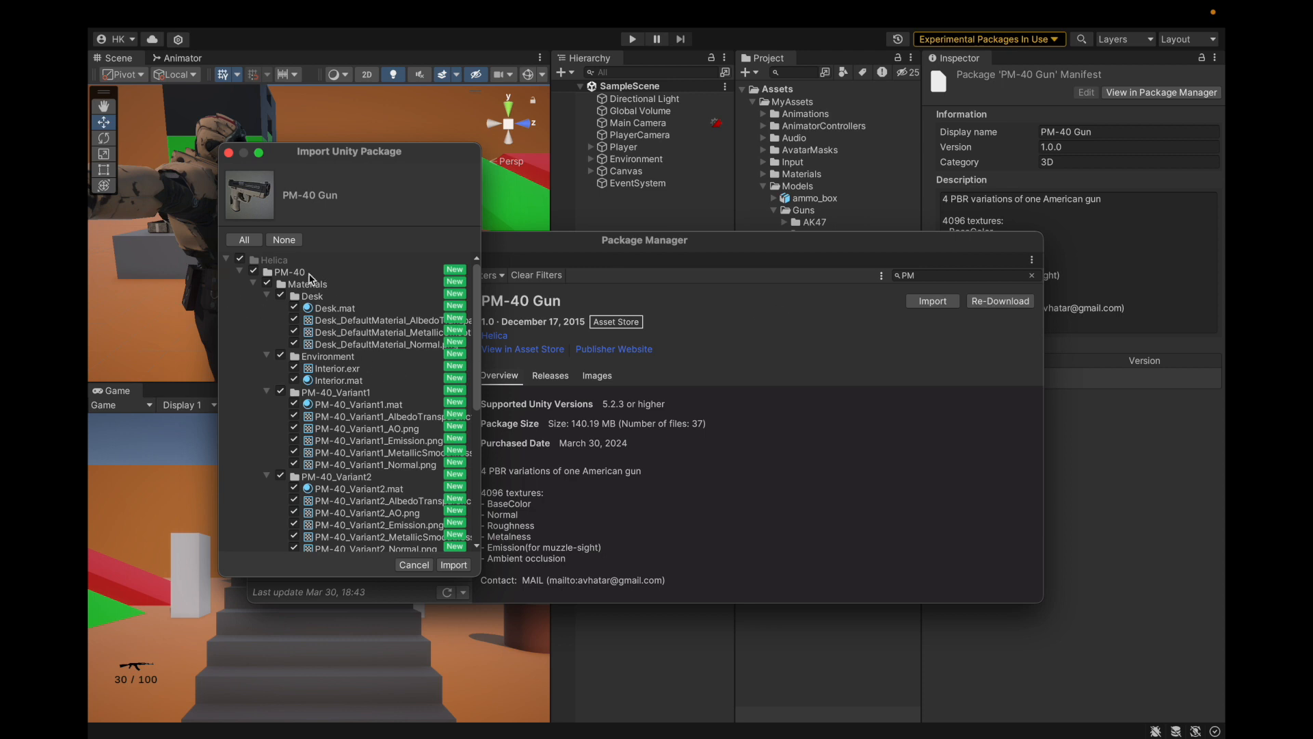
# Step: Exclude the Desk.FBX mesh and the Scenes and Prefabs folders from the PM-40 Gun import
pyautogui.click(267, 392)
pyautogui.click(267, 357)
pyautogui.click(267, 380)
pyautogui.click(267, 392)
pyautogui.click(267, 404)
pyautogui.click(259, 417)
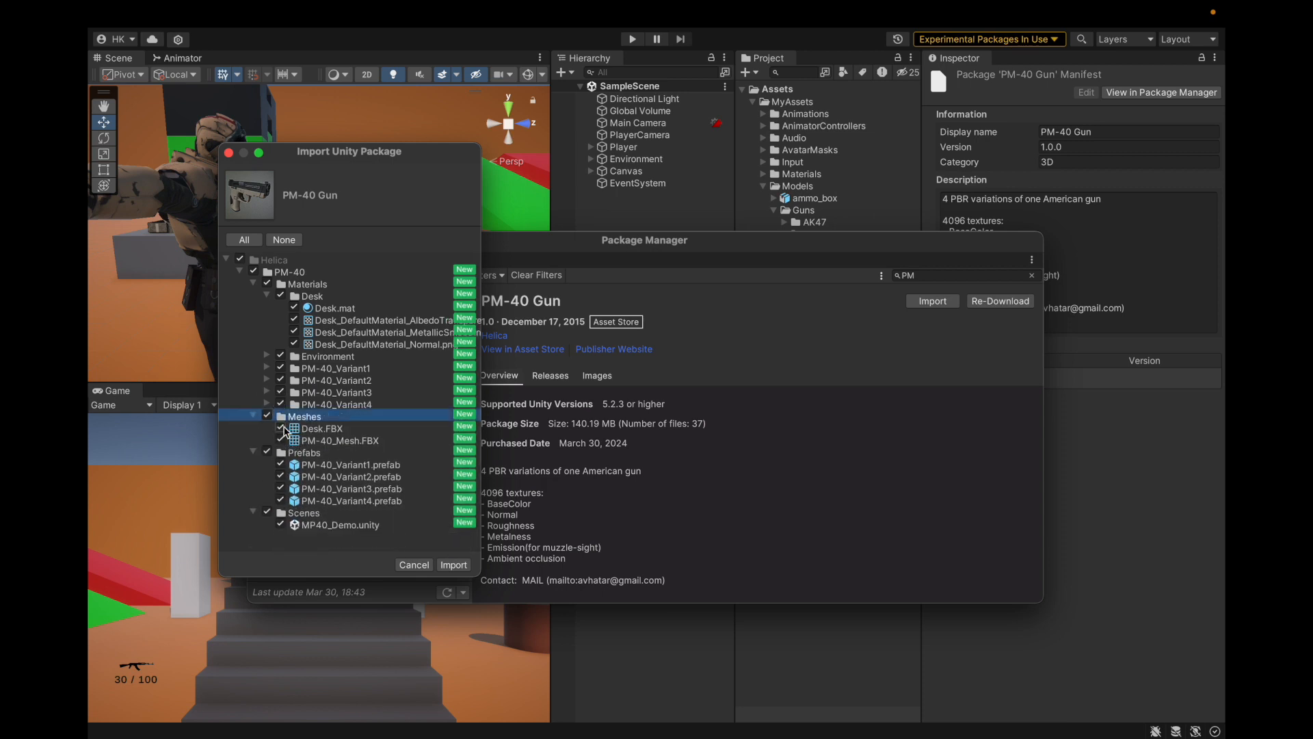
pyautogui.click(284, 431)
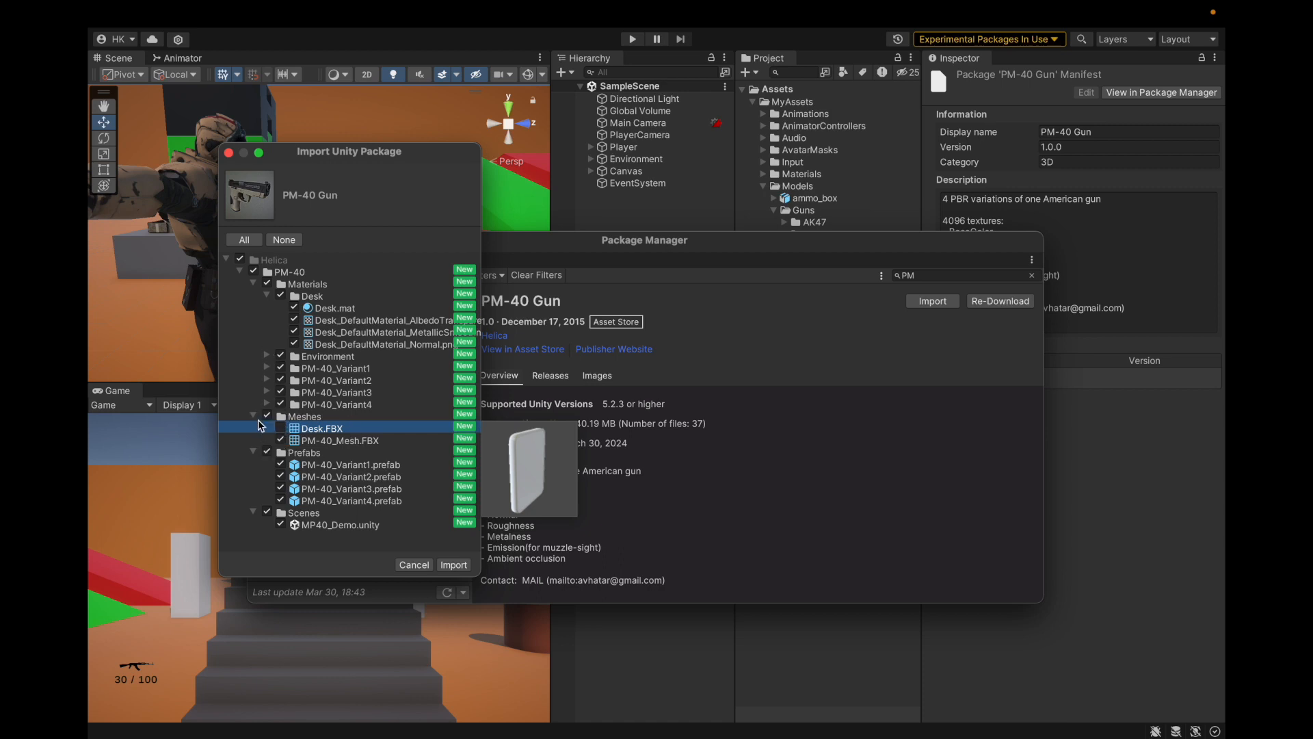
pyautogui.click(267, 512)
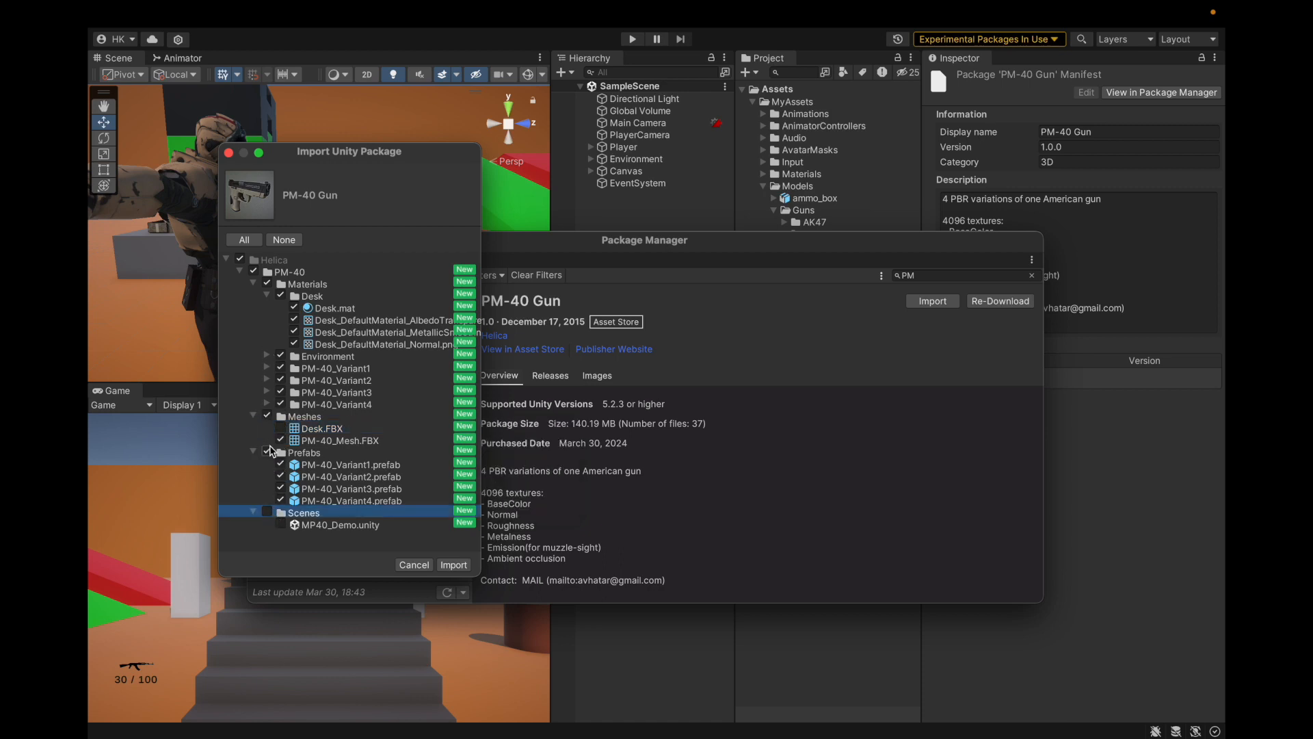
pyautogui.click(267, 451)
# Step: Exclude the Environment and Desk material folders and import the remaining PM-40 Gun files
pyautogui.click(266, 356)
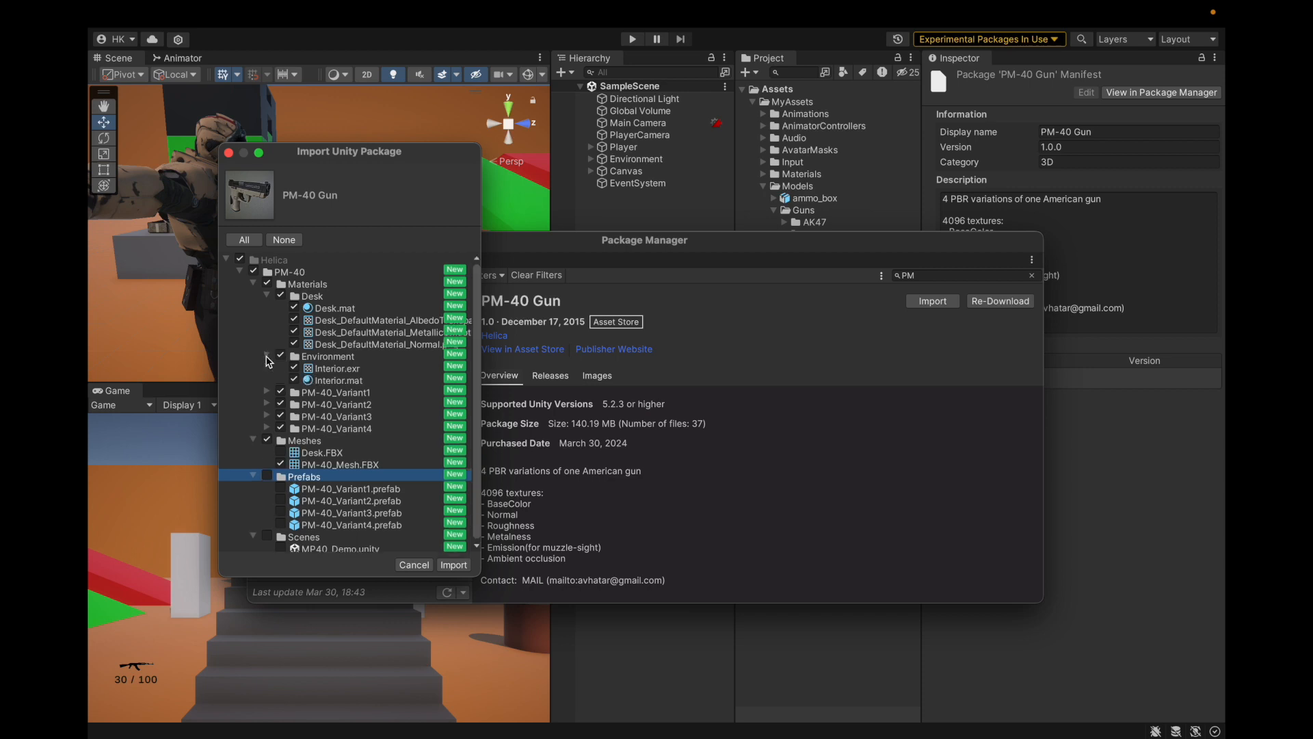
pyautogui.click(281, 356)
pyautogui.click(267, 356)
pyautogui.click(266, 368)
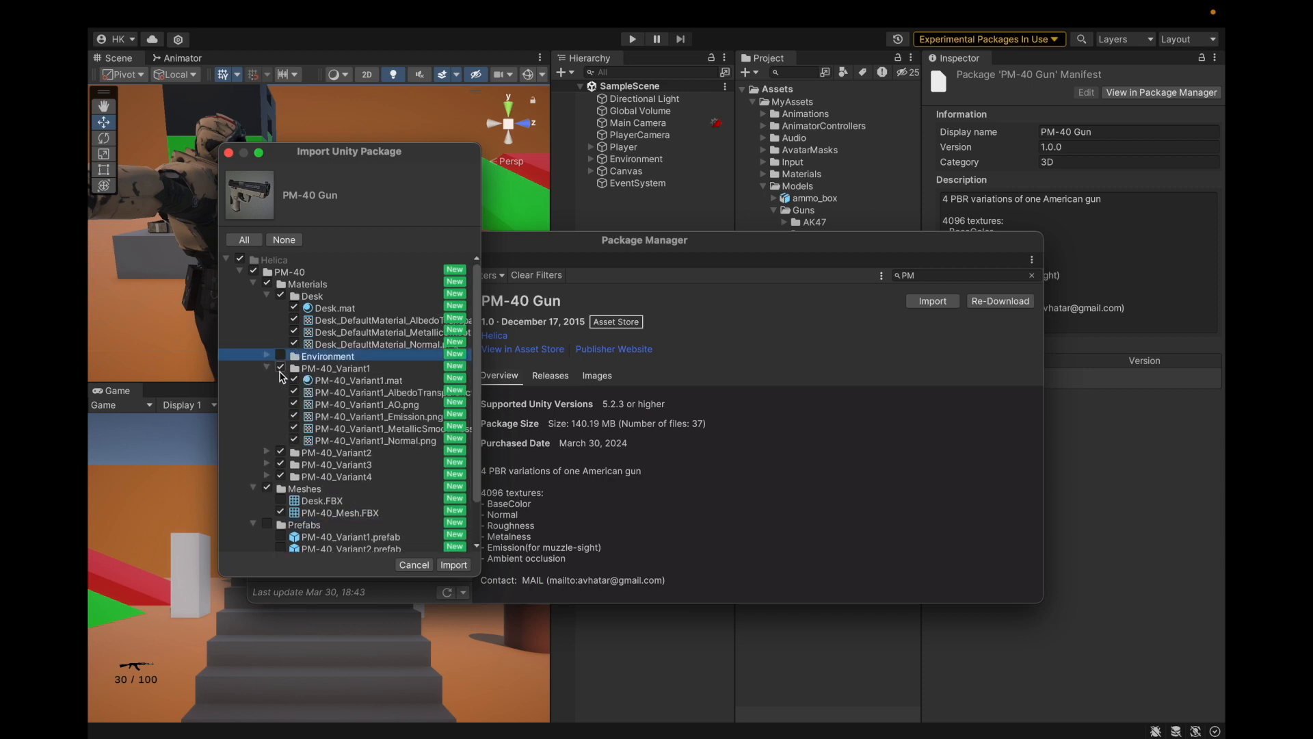
pyautogui.click(267, 368)
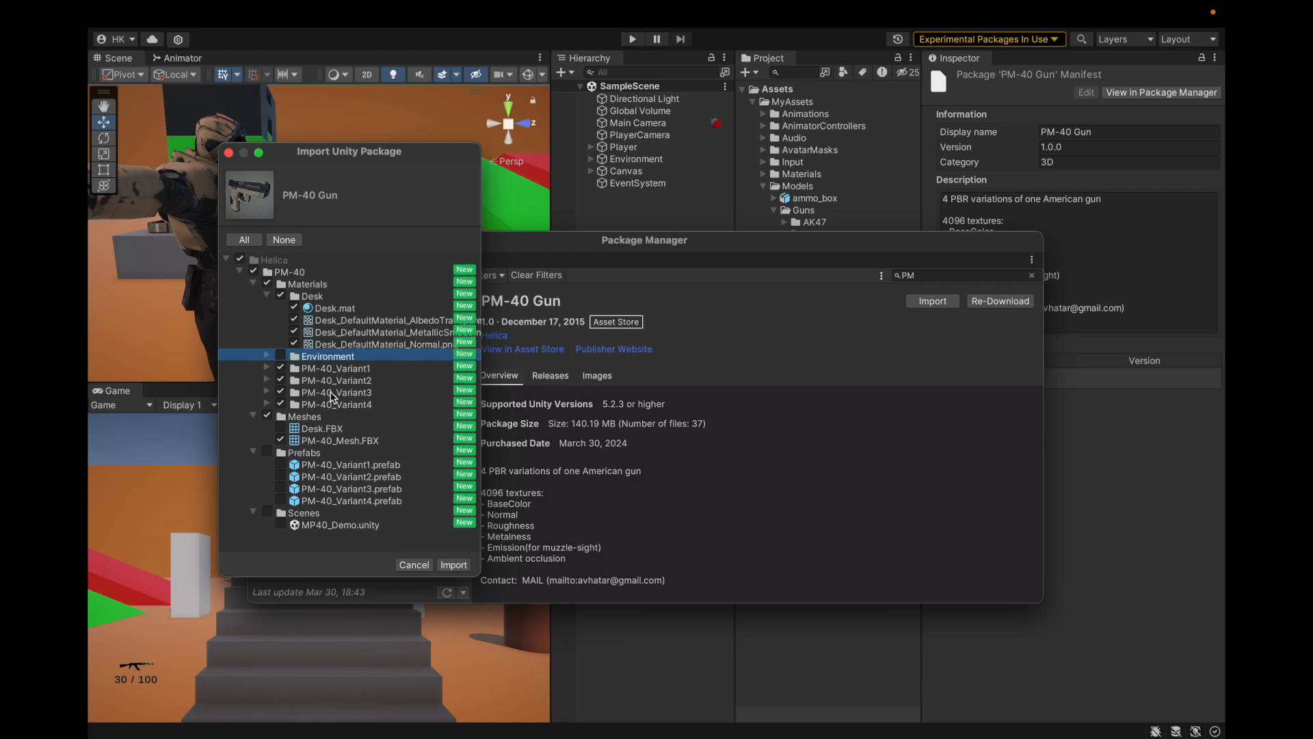
pyautogui.click(280, 295)
pyautogui.click(266, 295)
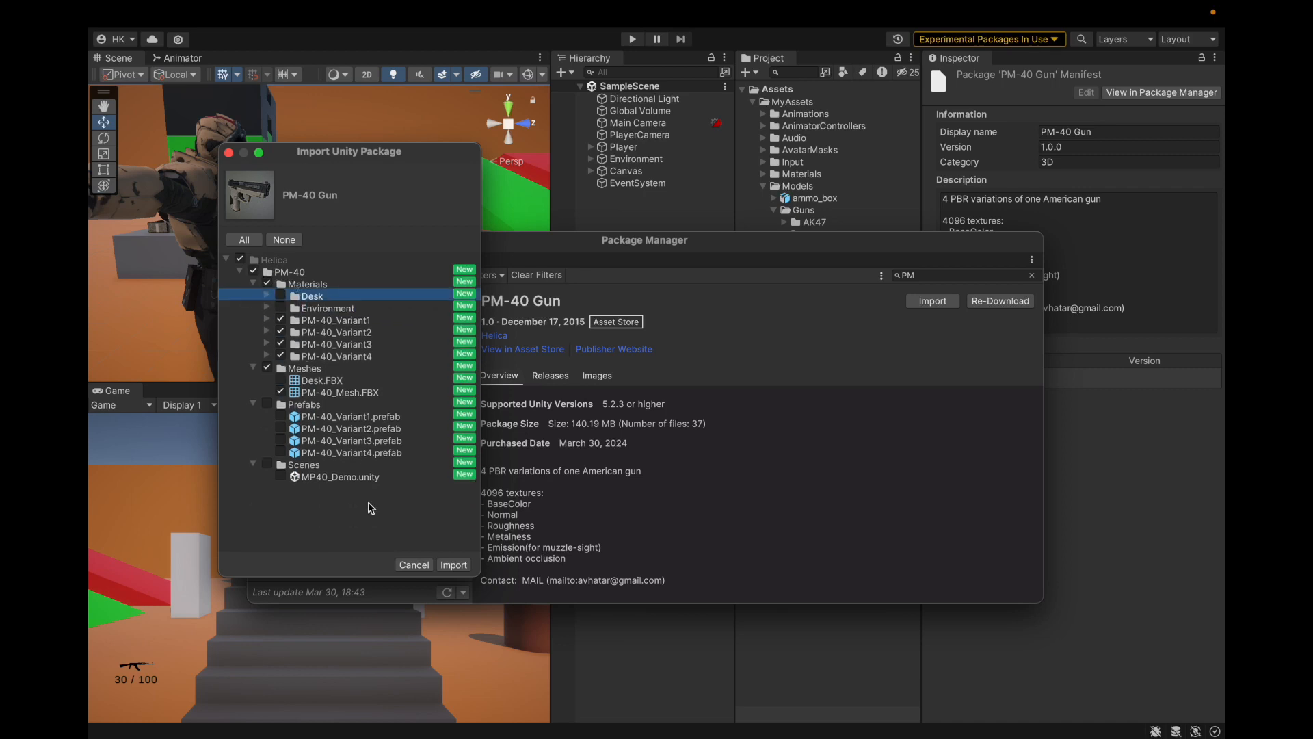
pyautogui.click(453, 564)
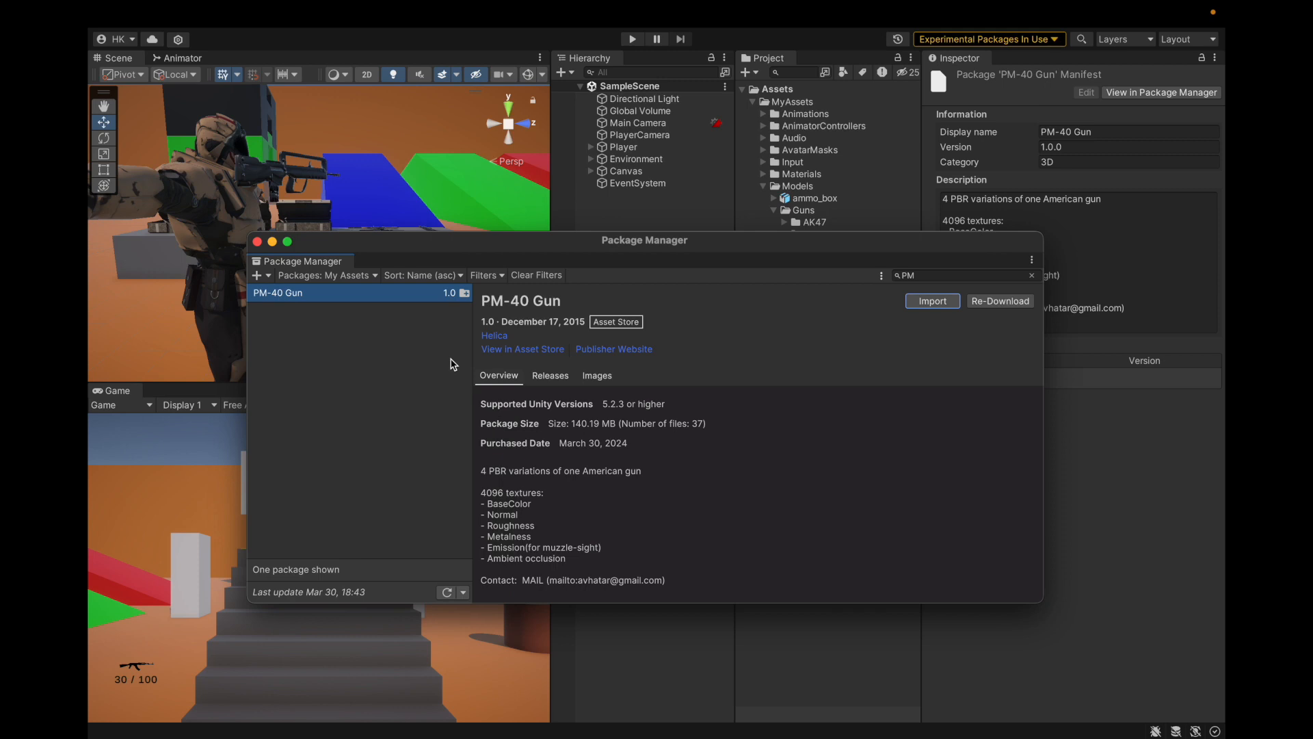
# Step: Search My Assets in the Package Manager for Pistol 92 and start importing that package
pyautogui.click(938, 276)
pyautogui.write('Pistol')
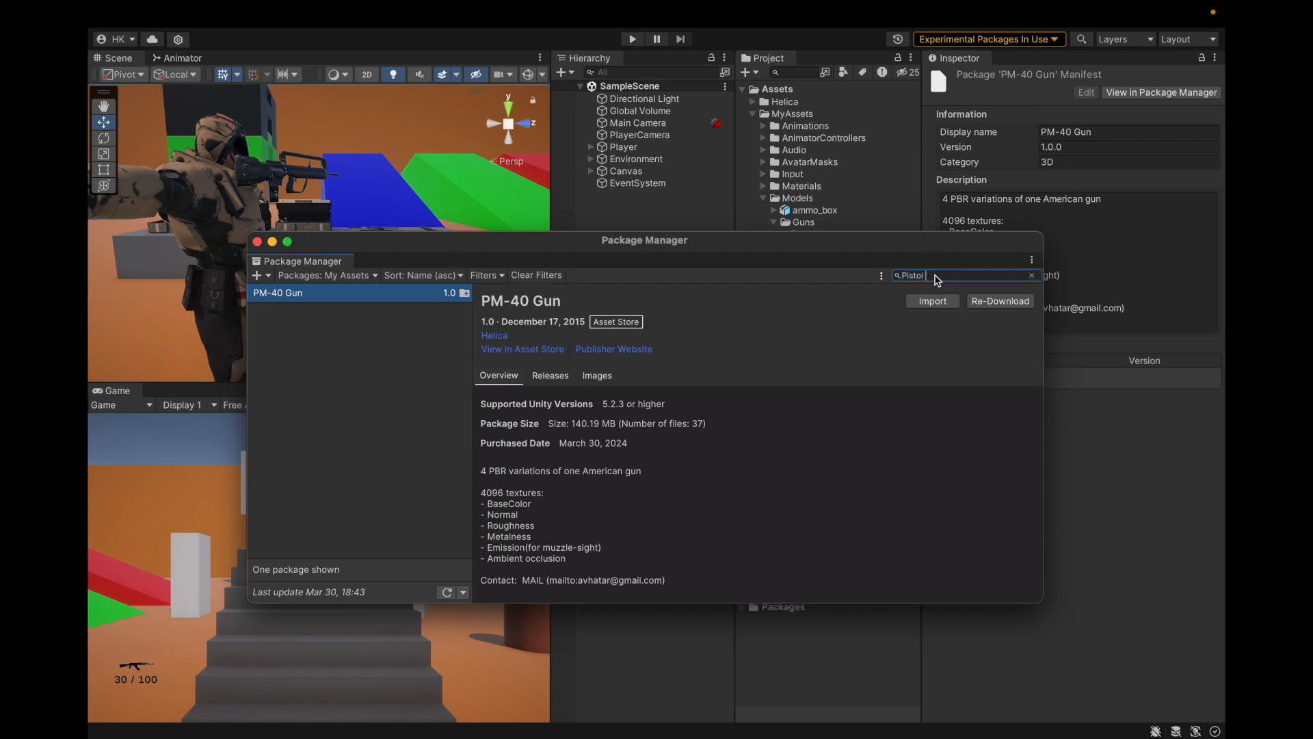
pyautogui.write(' 92')
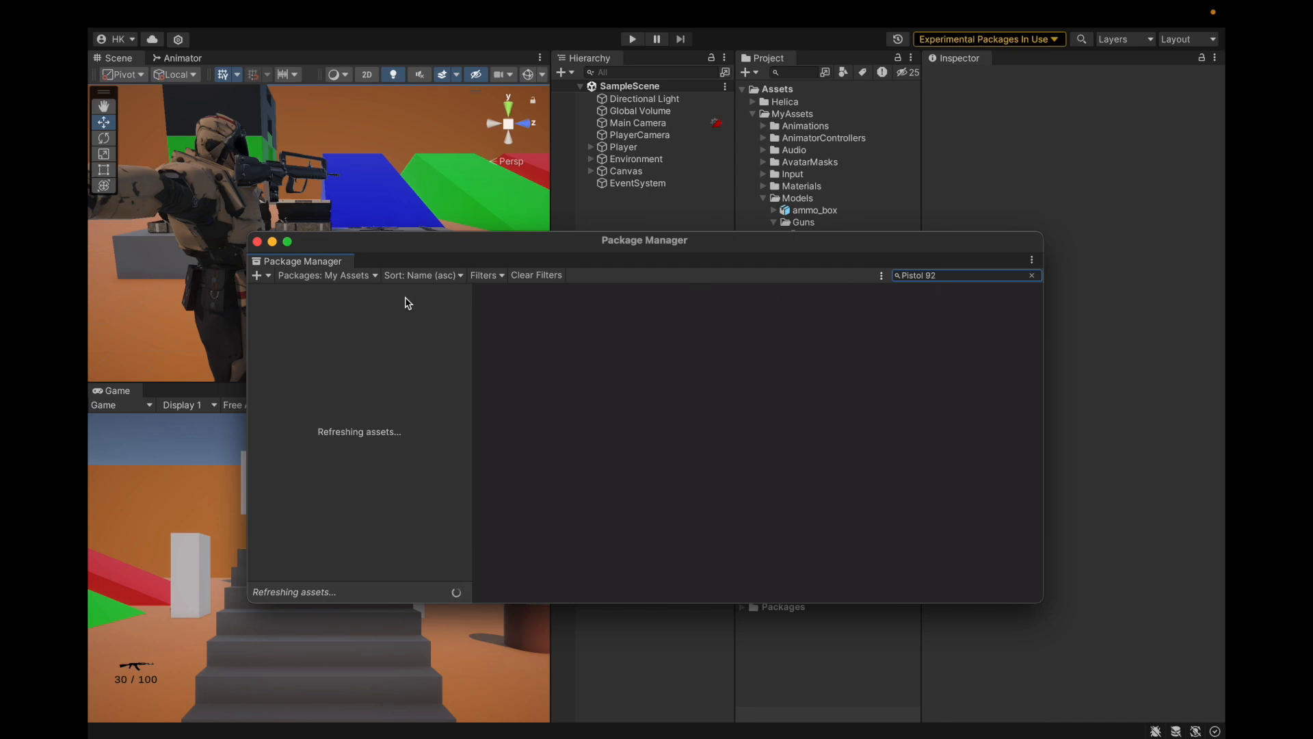
pyautogui.click(932, 301)
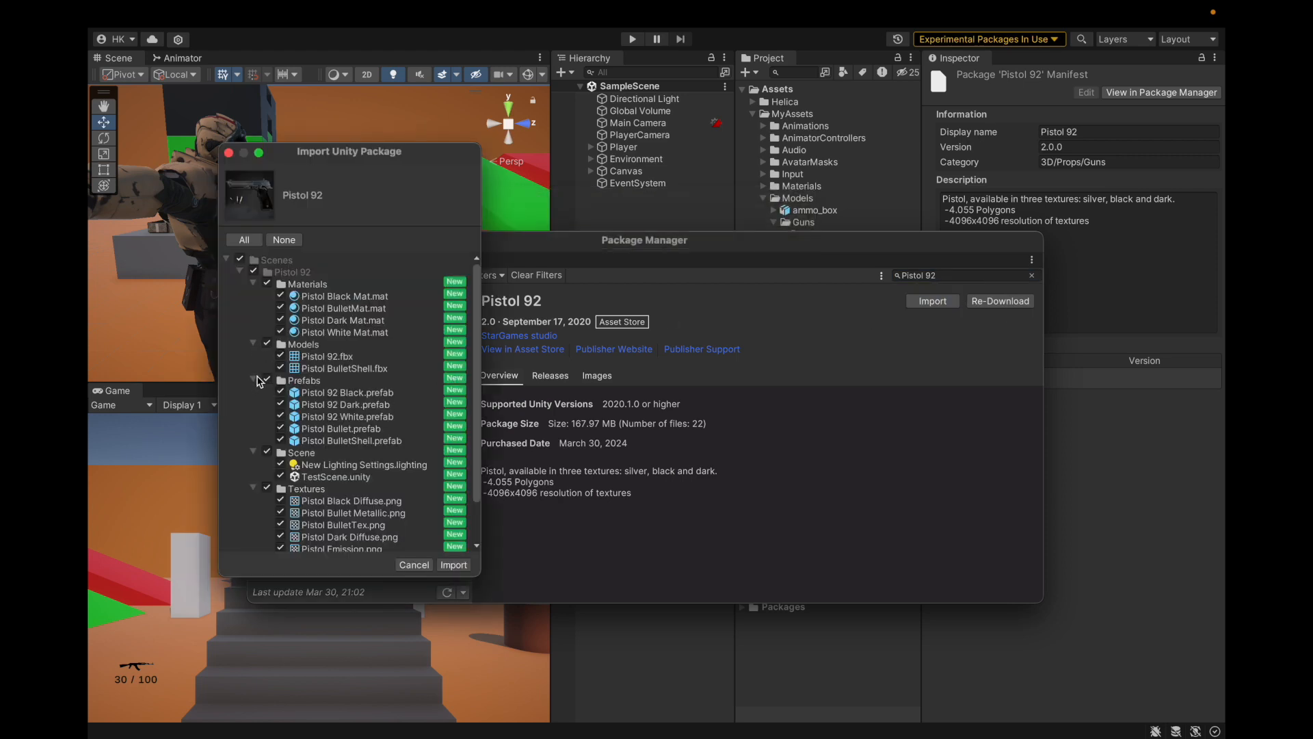
# Step: Exclude the Scene folder from the Pistol 92 import, import the remaining files, and close the Package Manager
pyautogui.click(253, 381)
pyautogui.click(254, 380)
pyautogui.scroll(-1, 313, 397)
pyautogui.click(254, 426)
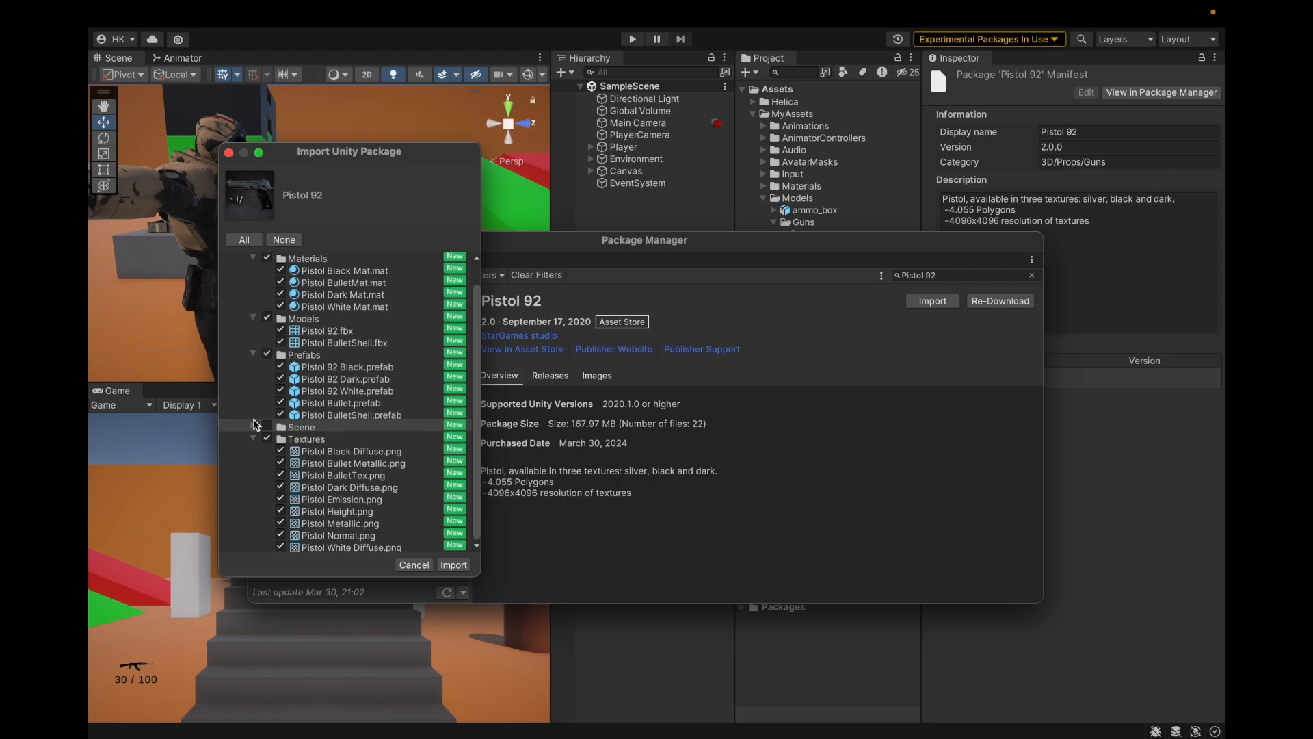
pyautogui.scroll(1, 268, 309)
pyautogui.scroll(-1, 413, 479)
pyautogui.click(453, 564)
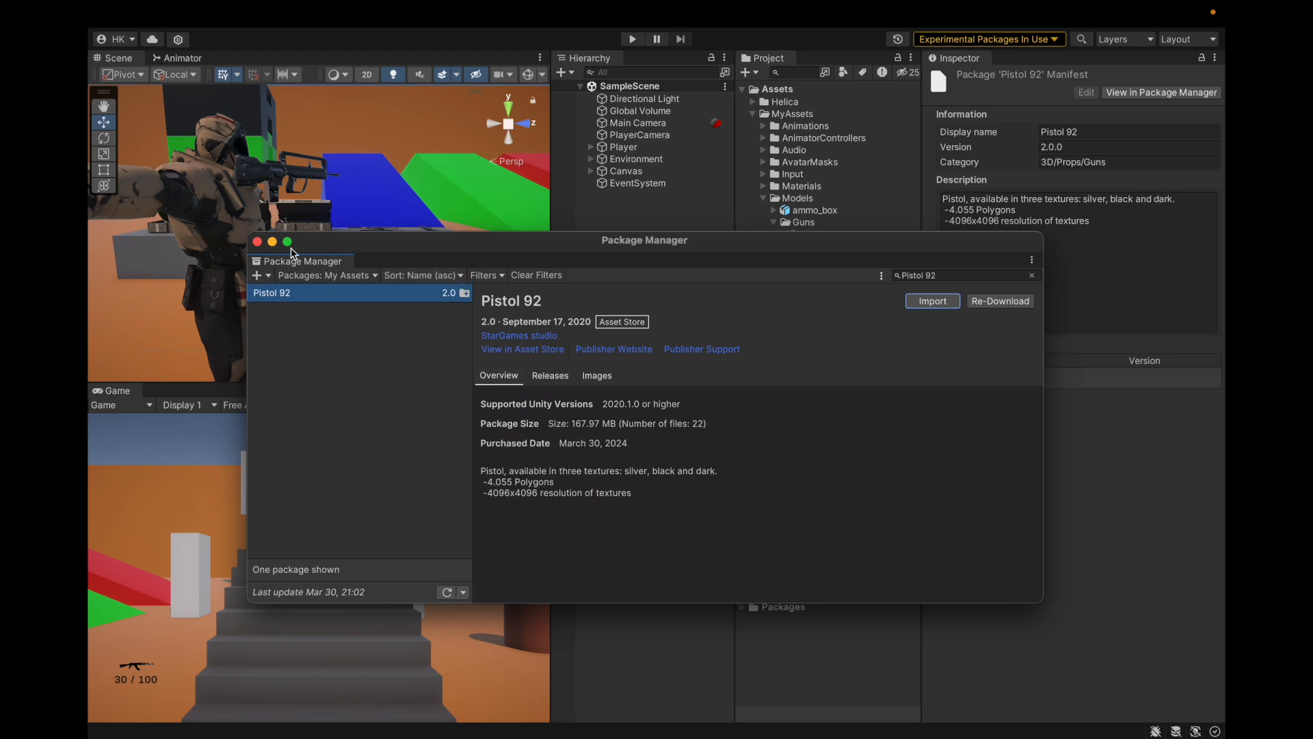
pyautogui.click(257, 240)
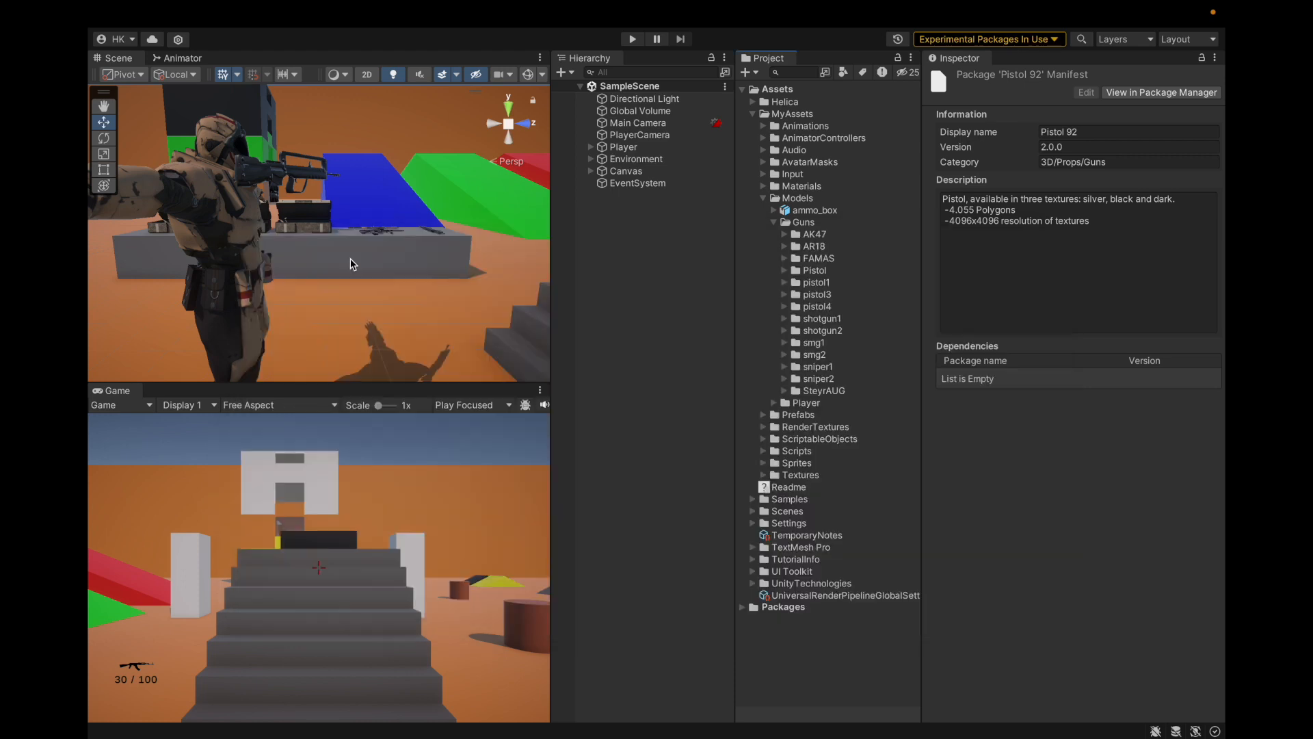
# Step: Move the imported Pistol 92 folder out of the Scenes folder into the root Assets folder
pyautogui.click(773, 223)
pyautogui.click(764, 199)
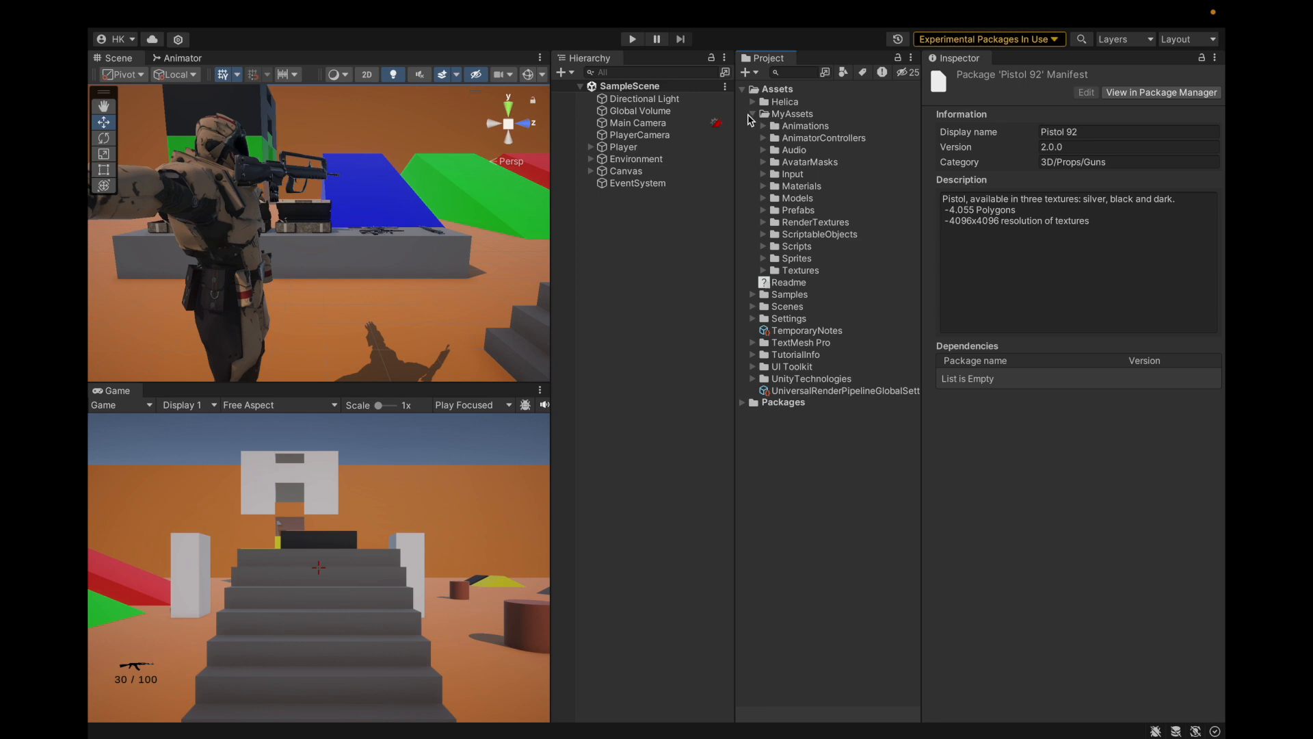
pyautogui.click(752, 115)
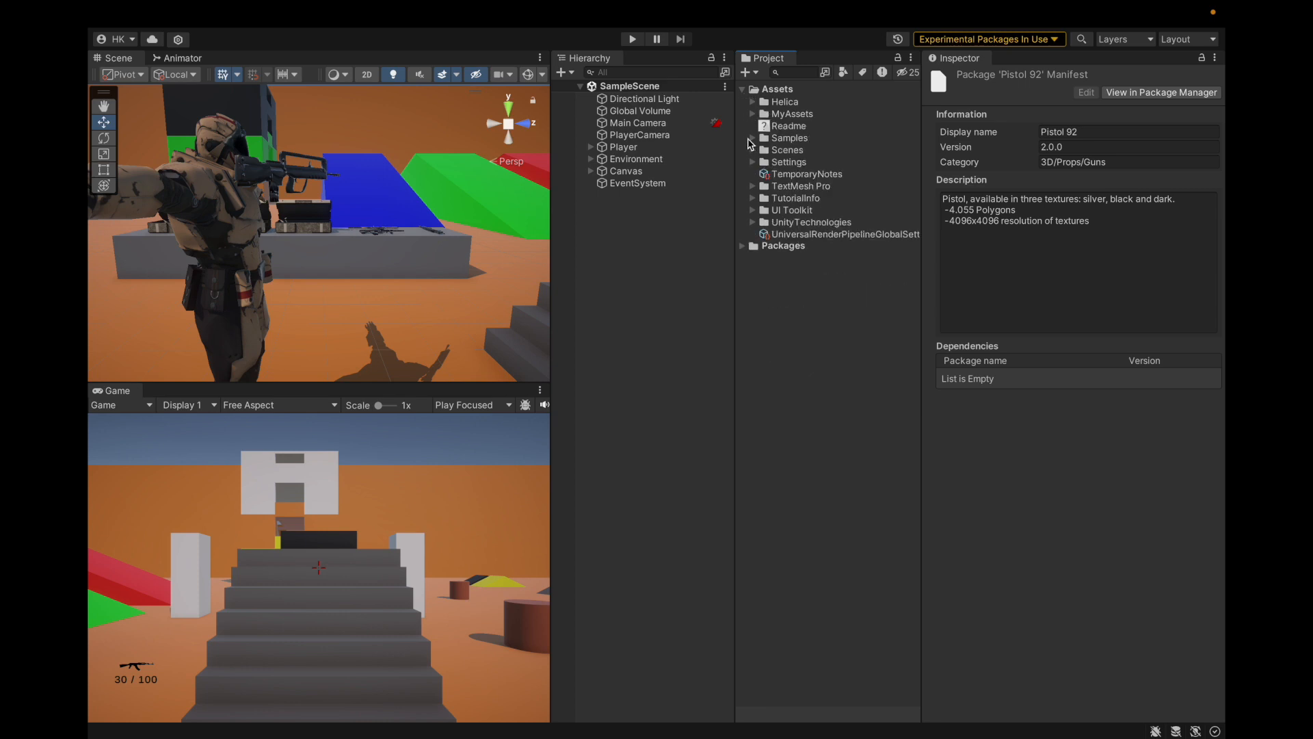
pyautogui.click(752, 150)
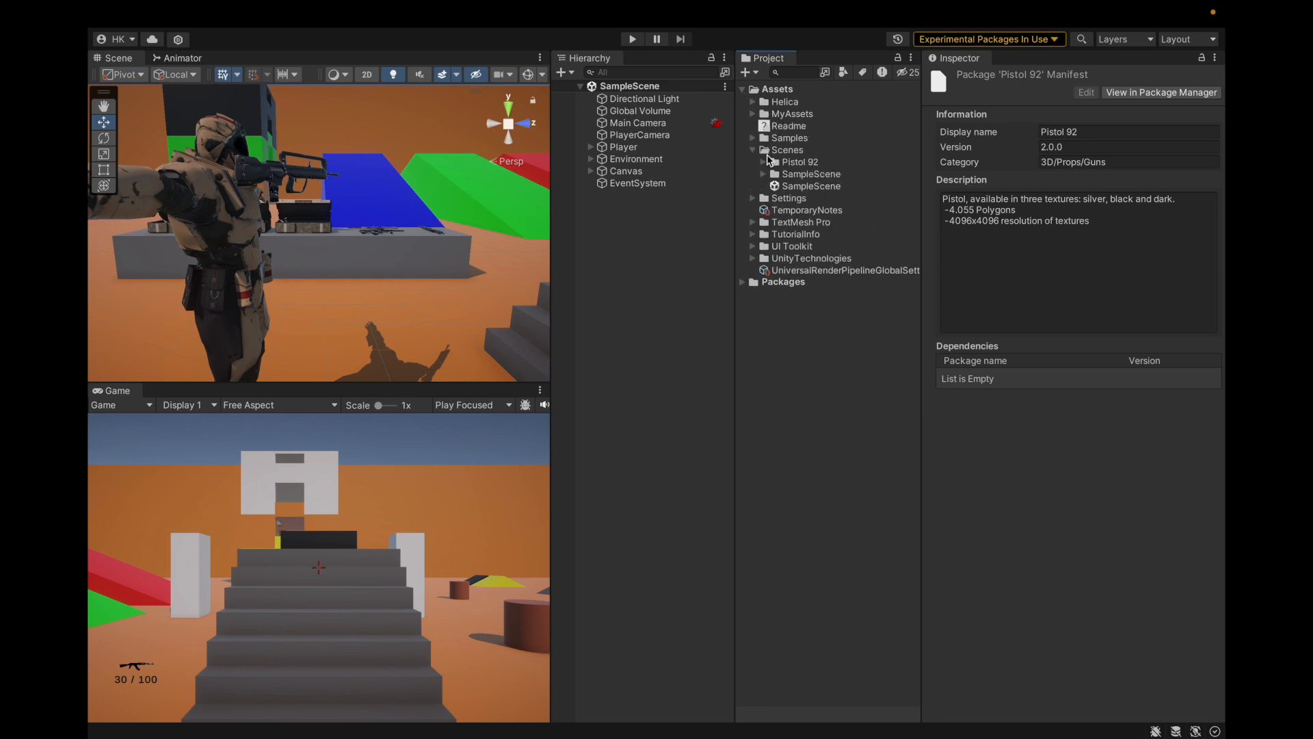
pyautogui.click(762, 163)
pyautogui.click(794, 163)
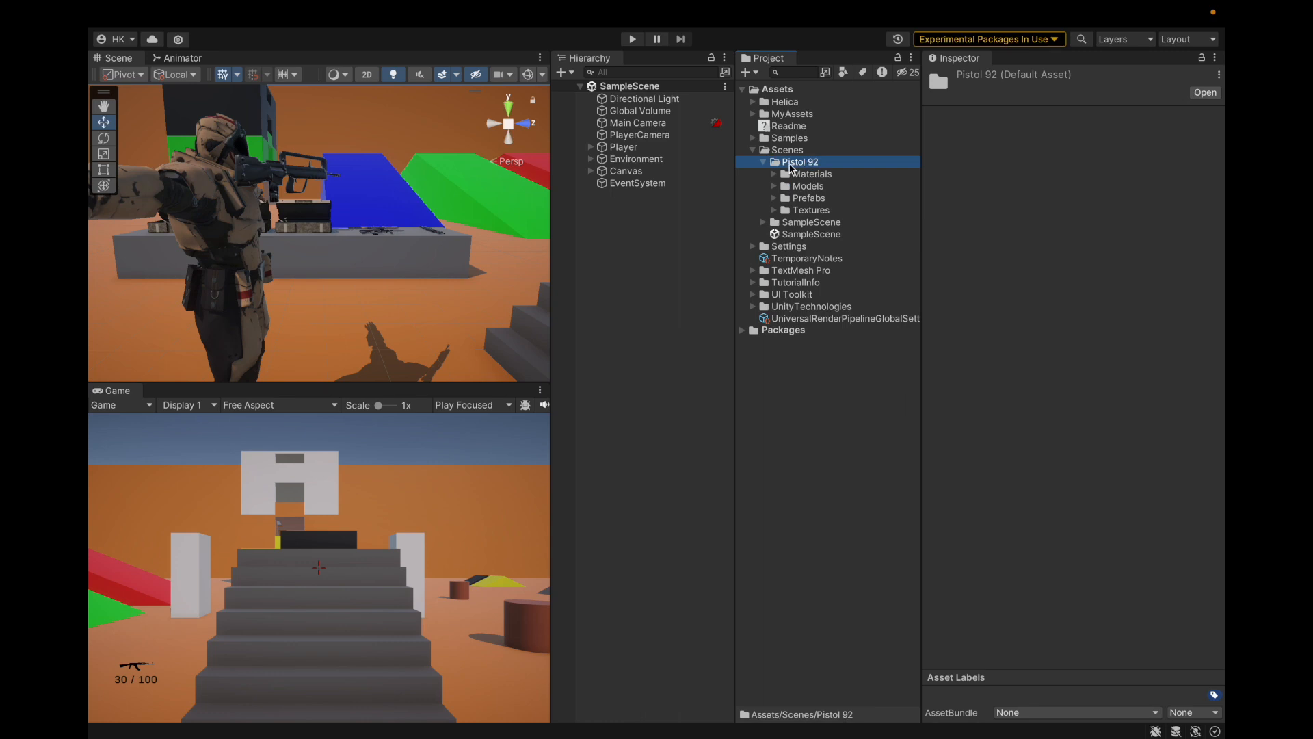
pyautogui.doubleClick(789, 164)
pyautogui.moveTo(790, 164); pyautogui.dragTo(795, 96)
pyautogui.click(753, 162)
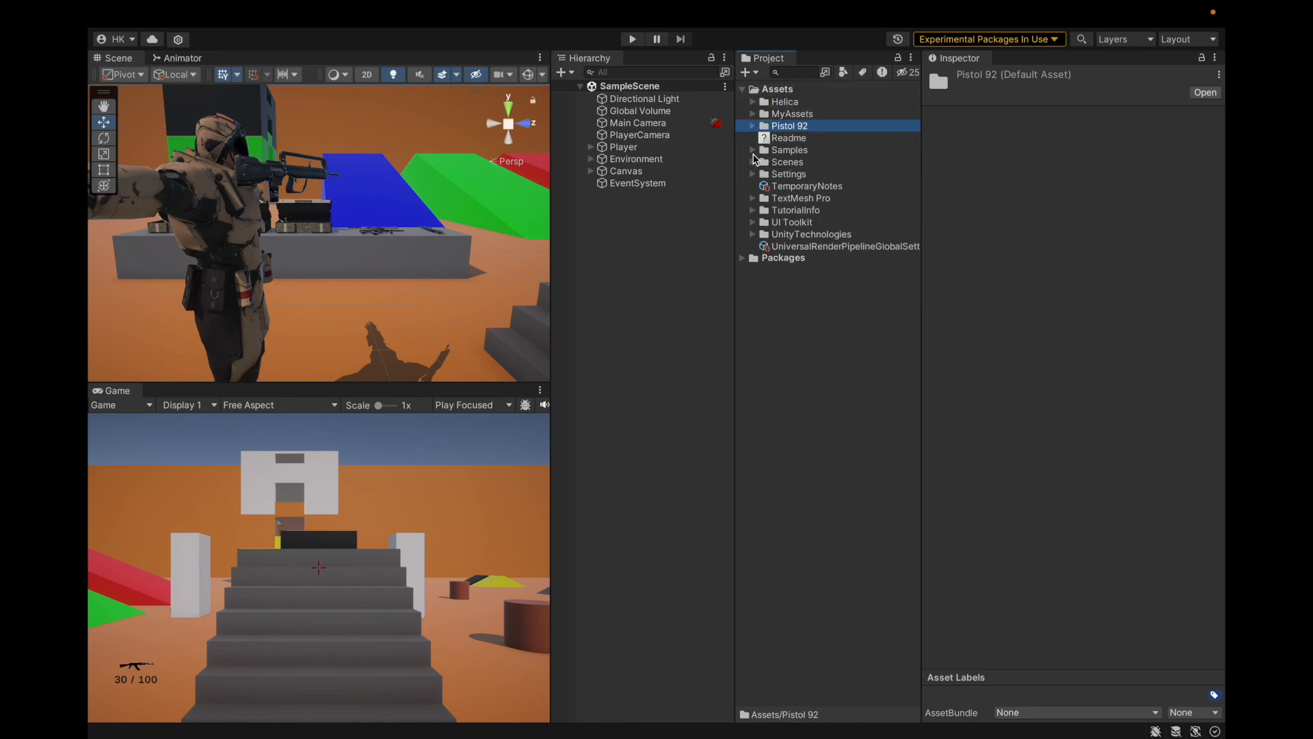
# Step: Examine the imported Helica PM-40 folder, checking the PM-40_Mesh model and the contents of its Materials folder
pyautogui.click(785, 113)
pyautogui.click(788, 103)
pyautogui.press('Right')
pyautogui.press('Right')
pyautogui.press('Right')
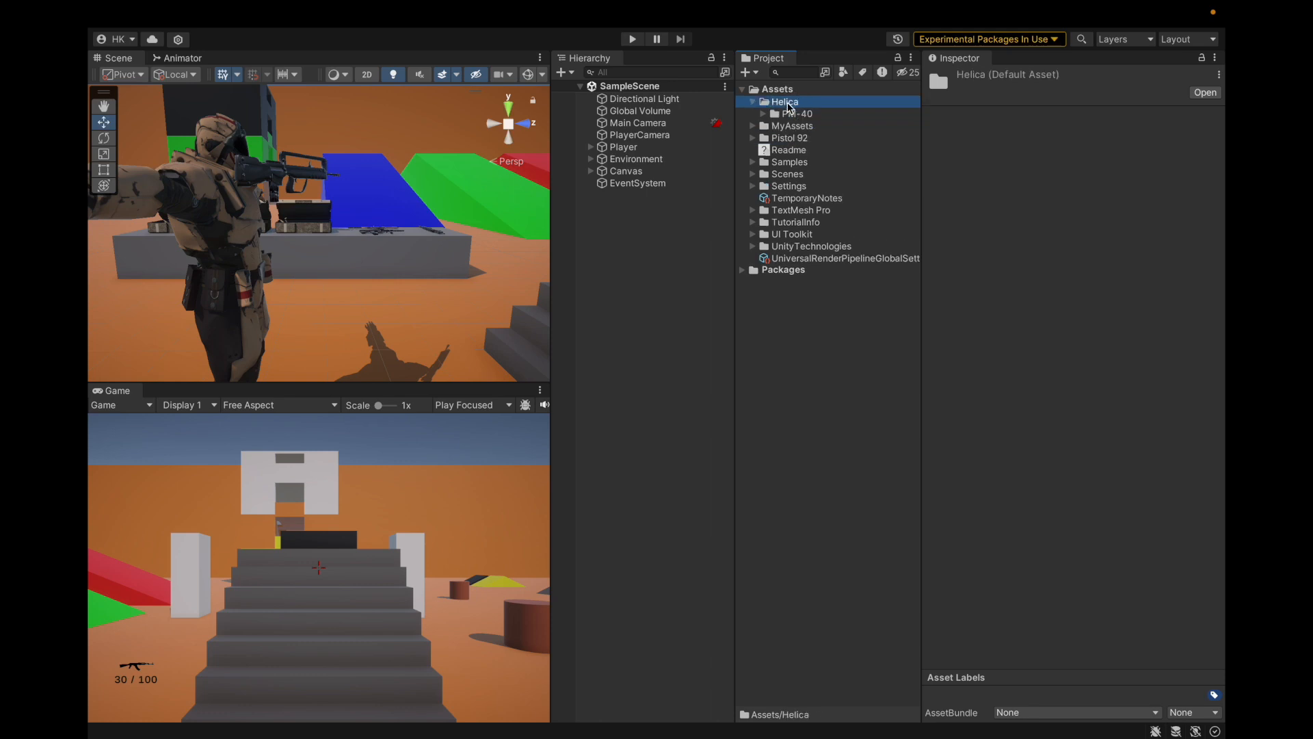
pyautogui.press('Down')
pyautogui.press('Down')
pyautogui.press('Right')
pyautogui.press('Down')
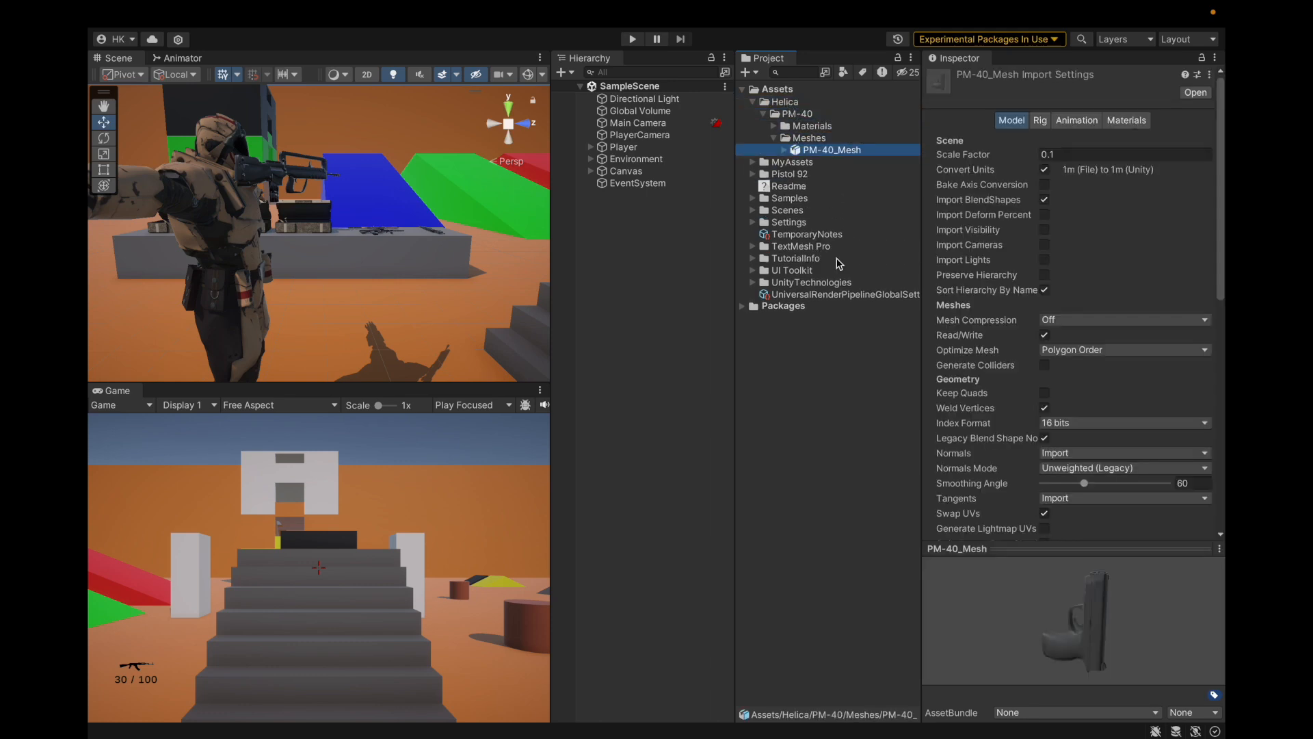
pyautogui.click(773, 127)
pyautogui.click(787, 139)
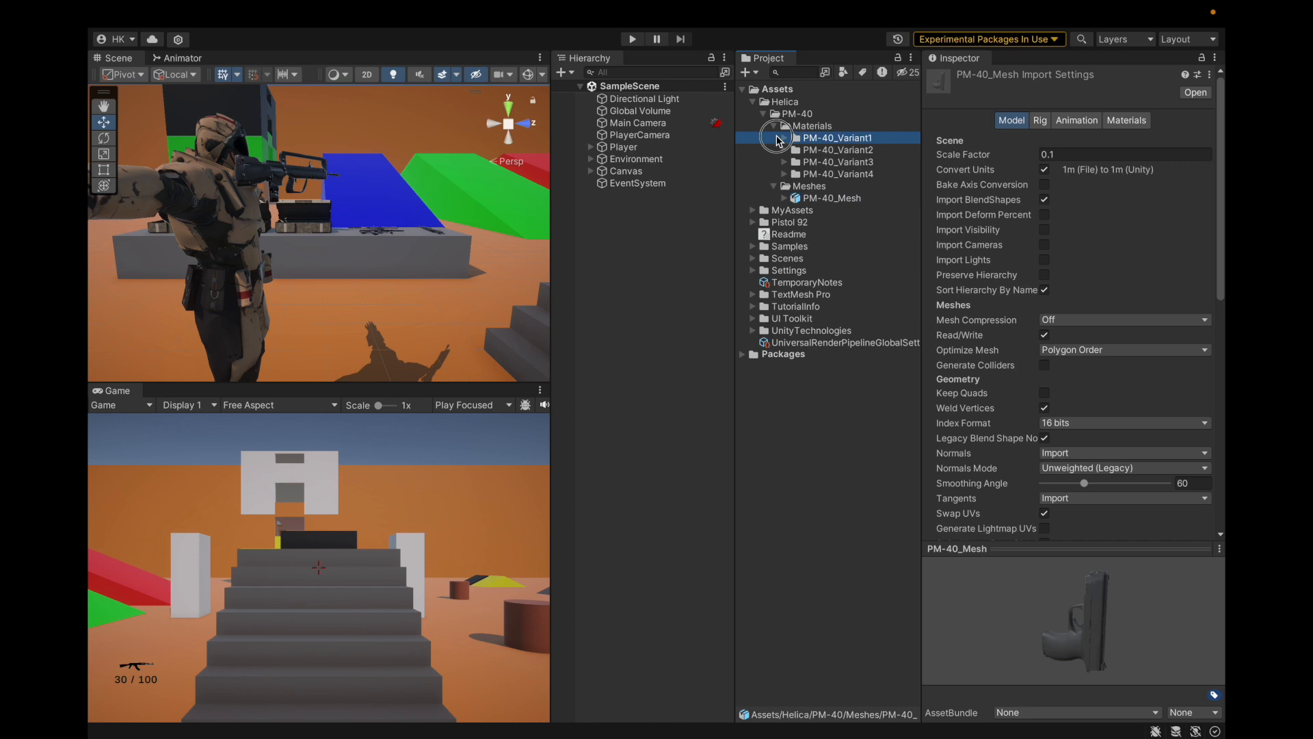
pyautogui.click(784, 139)
pyautogui.click(784, 138)
pyautogui.click(773, 126)
pyautogui.click(775, 139)
# Step: Find the PM-40 Gun package in the Package Manager by searching PM and reimport it with all files included
pyautogui.click(890, 14)
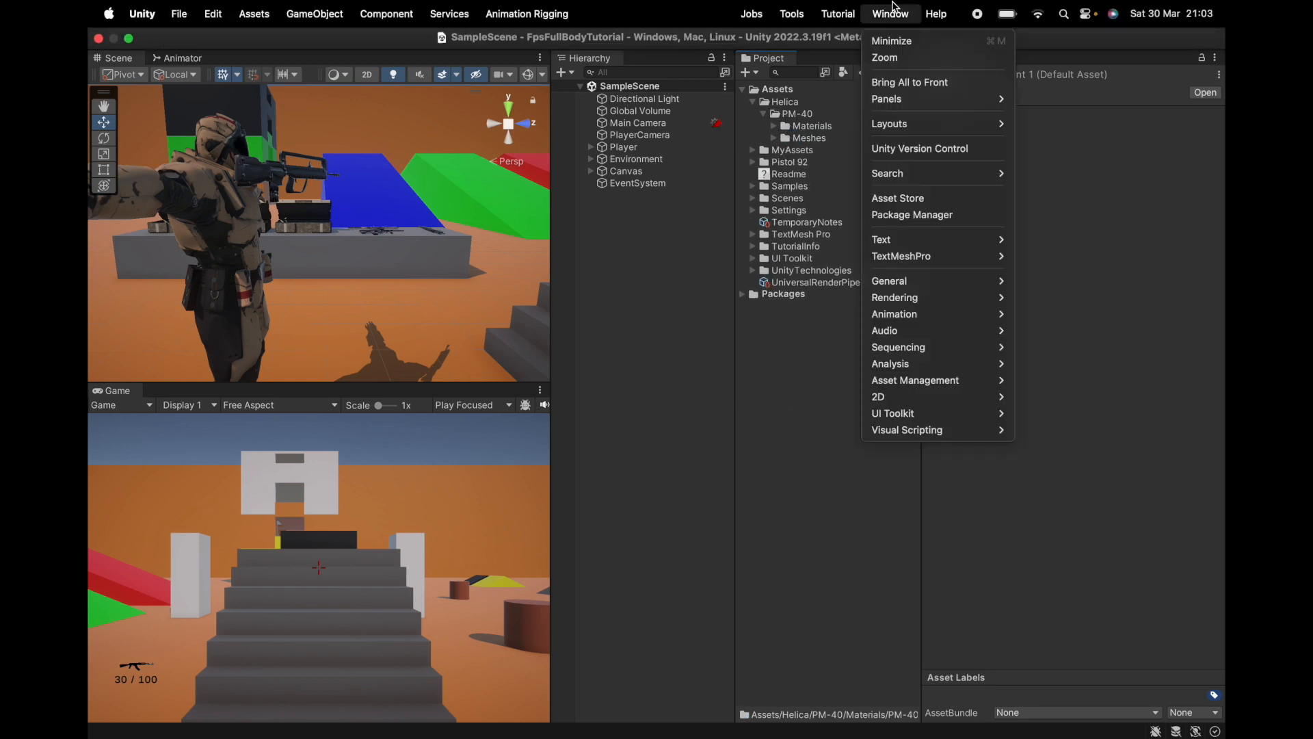
pyautogui.click(901, 214)
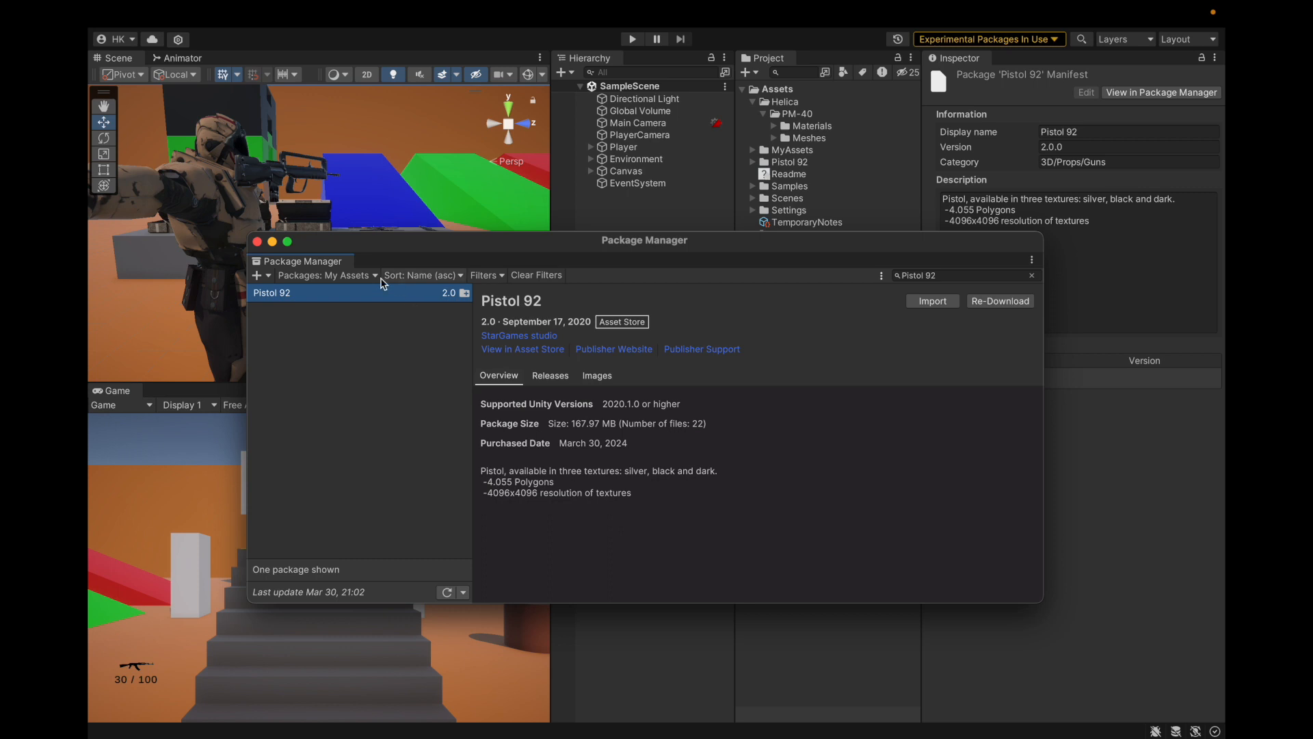
pyautogui.click(954, 275)
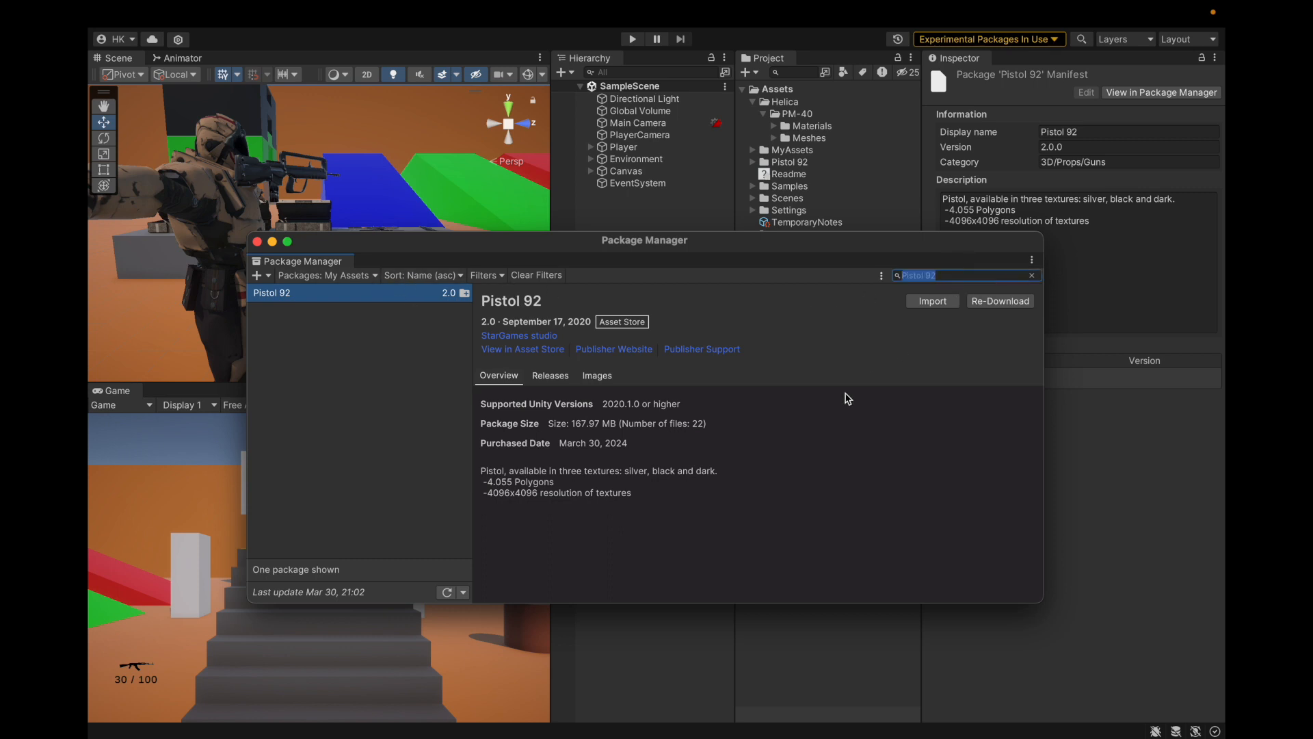
pyautogui.write('PM')
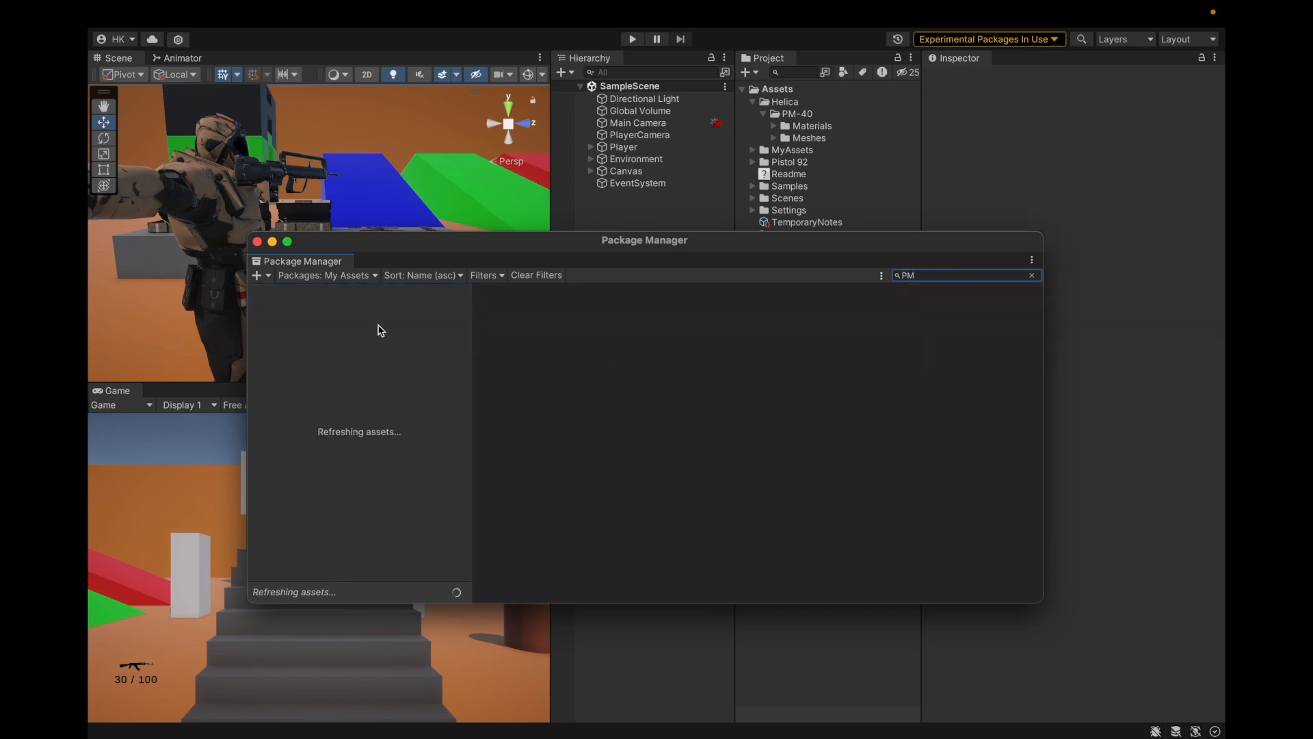
pyautogui.click(931, 300)
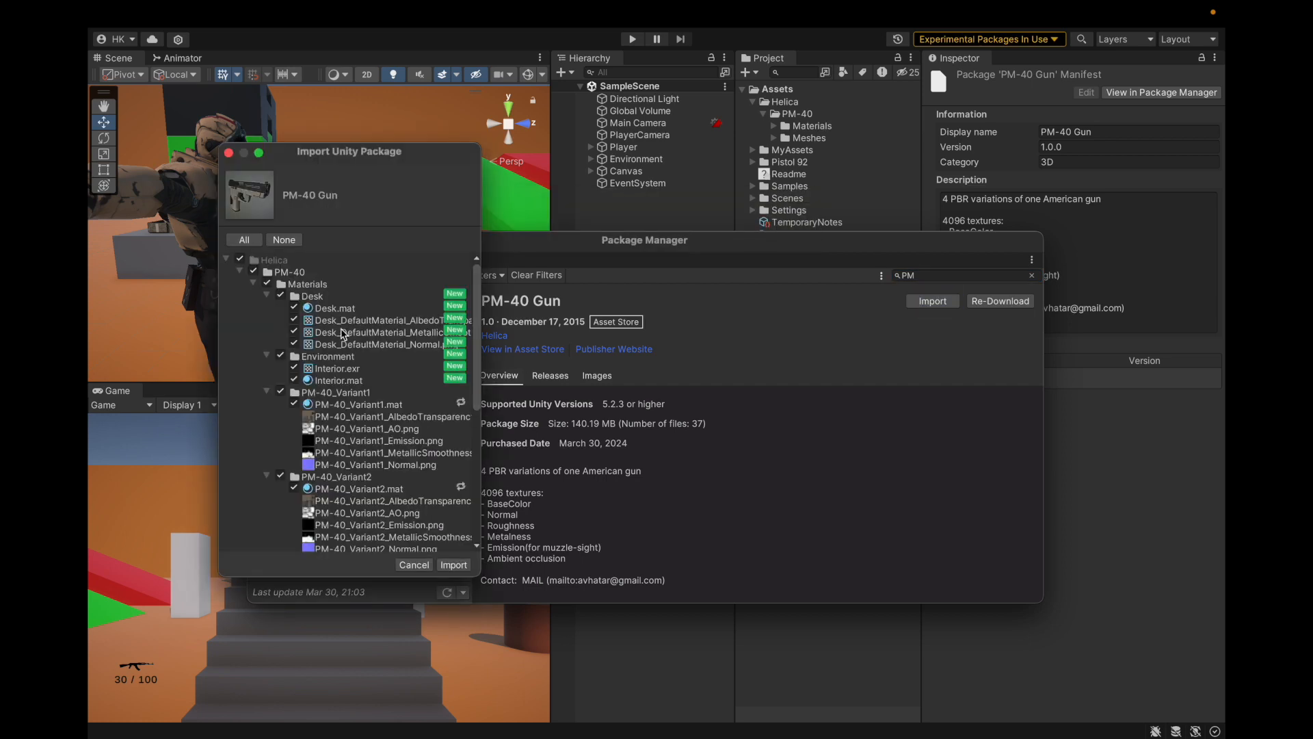
pyautogui.scroll(-5, 342, 333)
pyautogui.scroll(5, 321, 301)
pyautogui.click(454, 562)
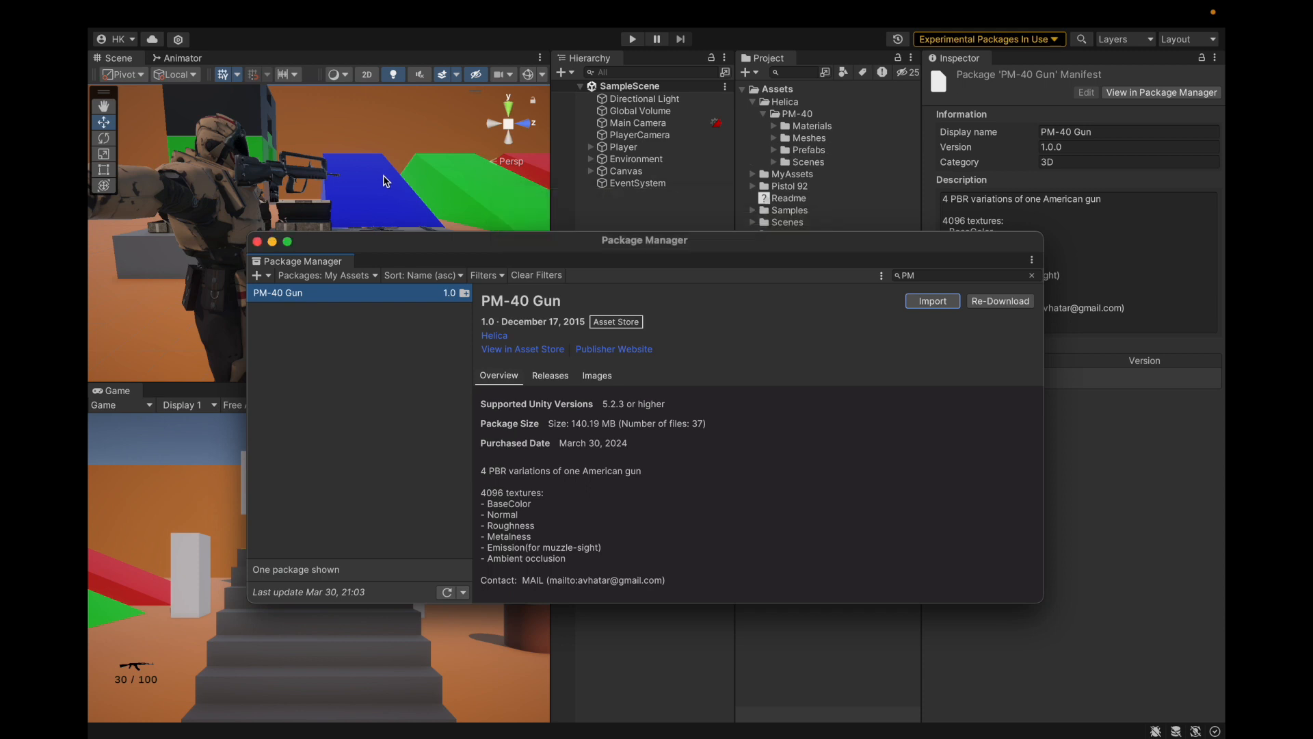
pyautogui.click(257, 242)
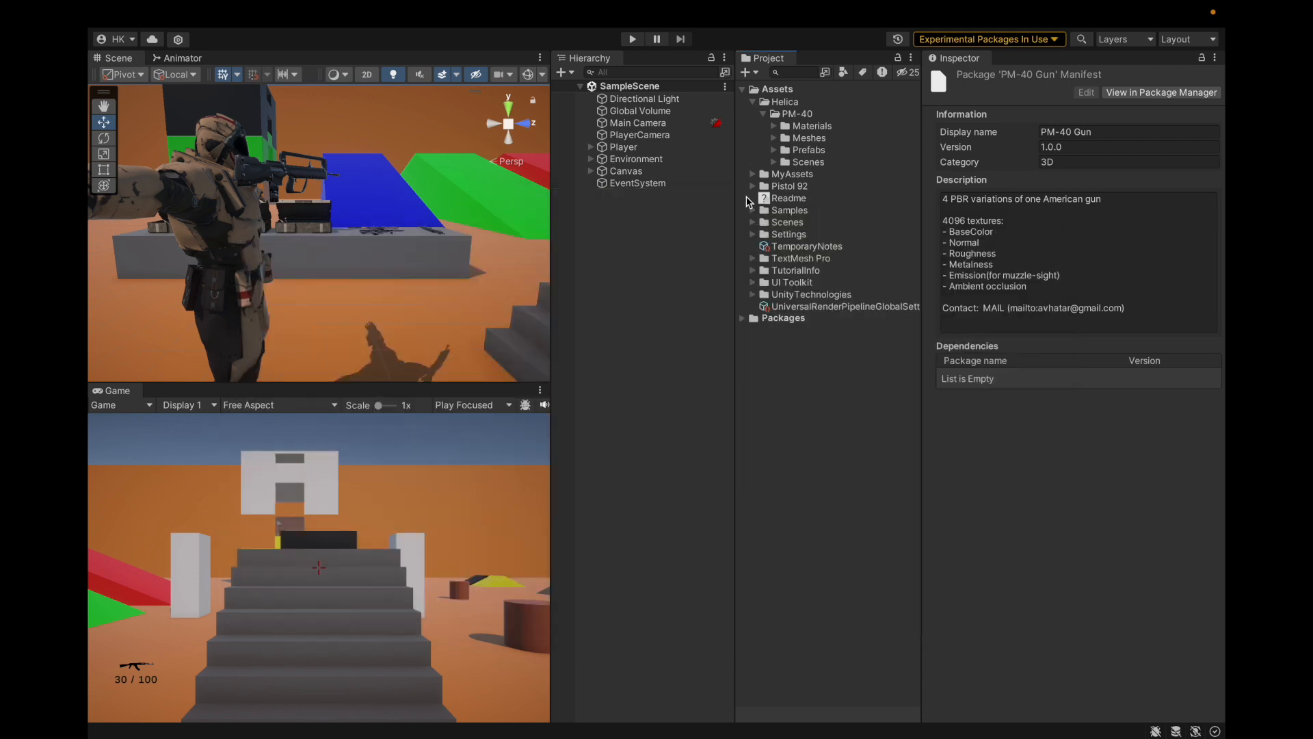
# Step: Delete the Scenes folder inside the PM-40 folder
pyautogui.doubleClick(806, 161)
pyautogui.rightClick(810, 163)
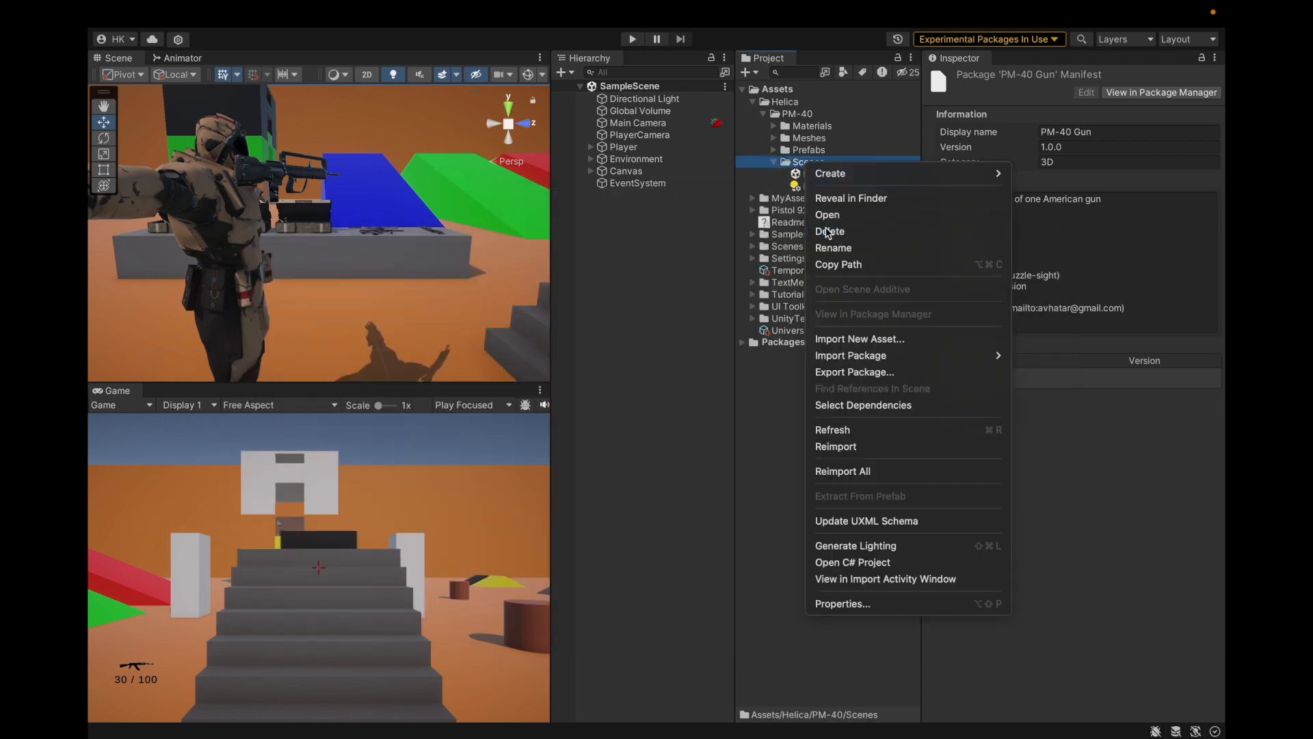
pyautogui.click(713, 298)
pyautogui.click(701, 331)
# Step: Examine the contents of the PM-40 Prefabs and Materials folders, including the Desk, Environment and four variant subfolders
pyautogui.doubleClick(808, 150)
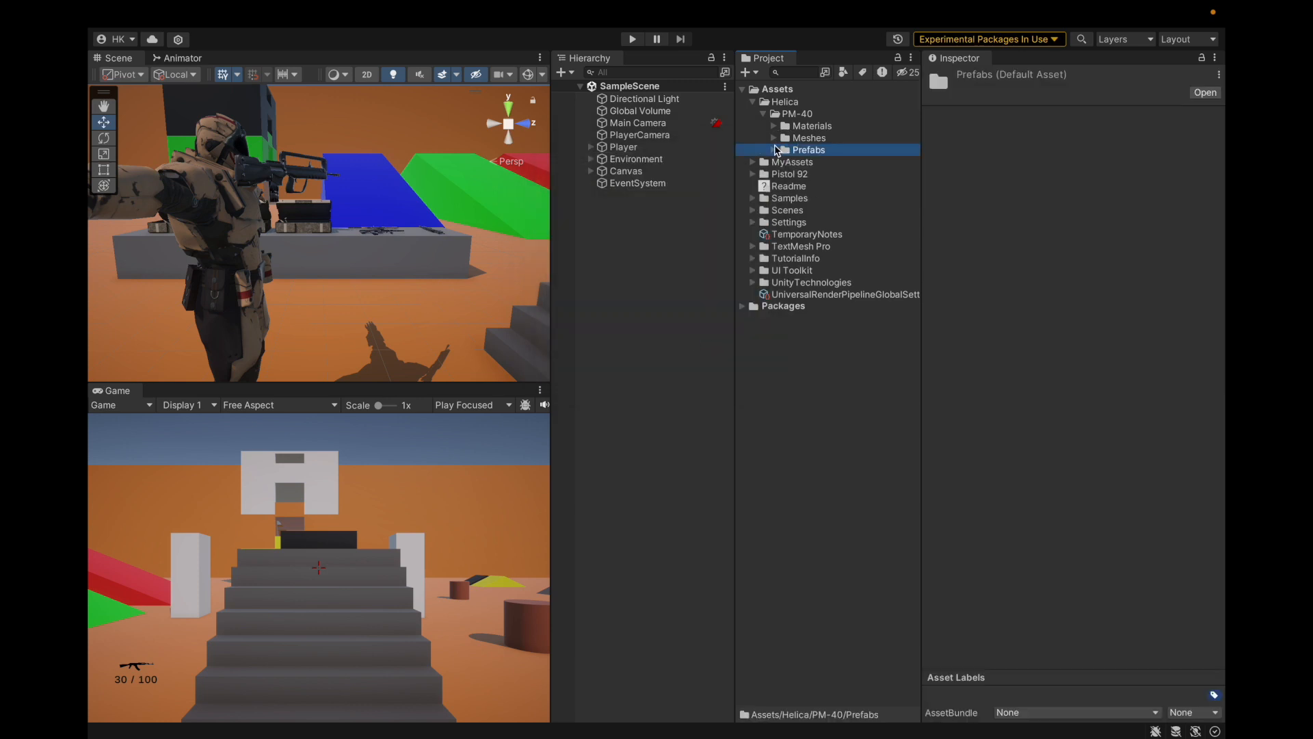
pyautogui.click(806, 161)
pyautogui.press('Left')
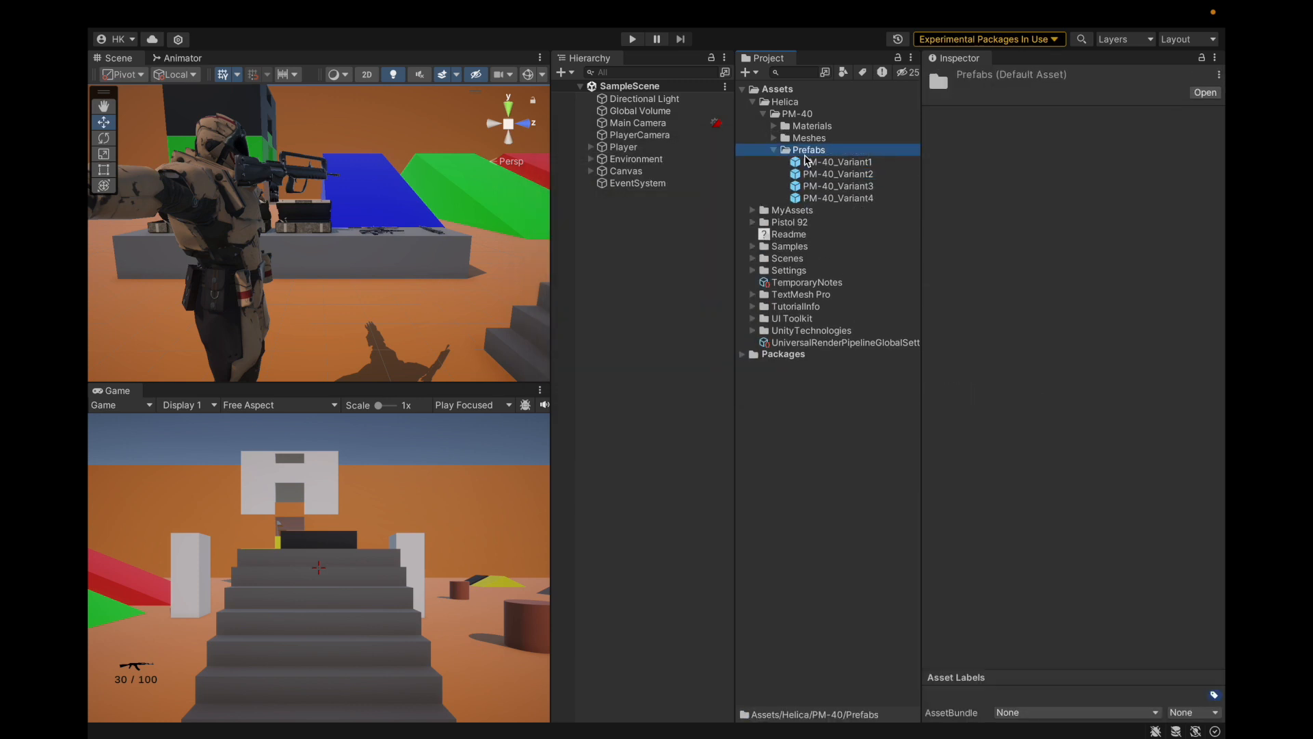
pyautogui.press('Left')
pyautogui.press('Up')
pyautogui.press('Up')
pyautogui.press('Right')
pyautogui.press('Right')
pyautogui.press('Right')
pyautogui.press('Right')
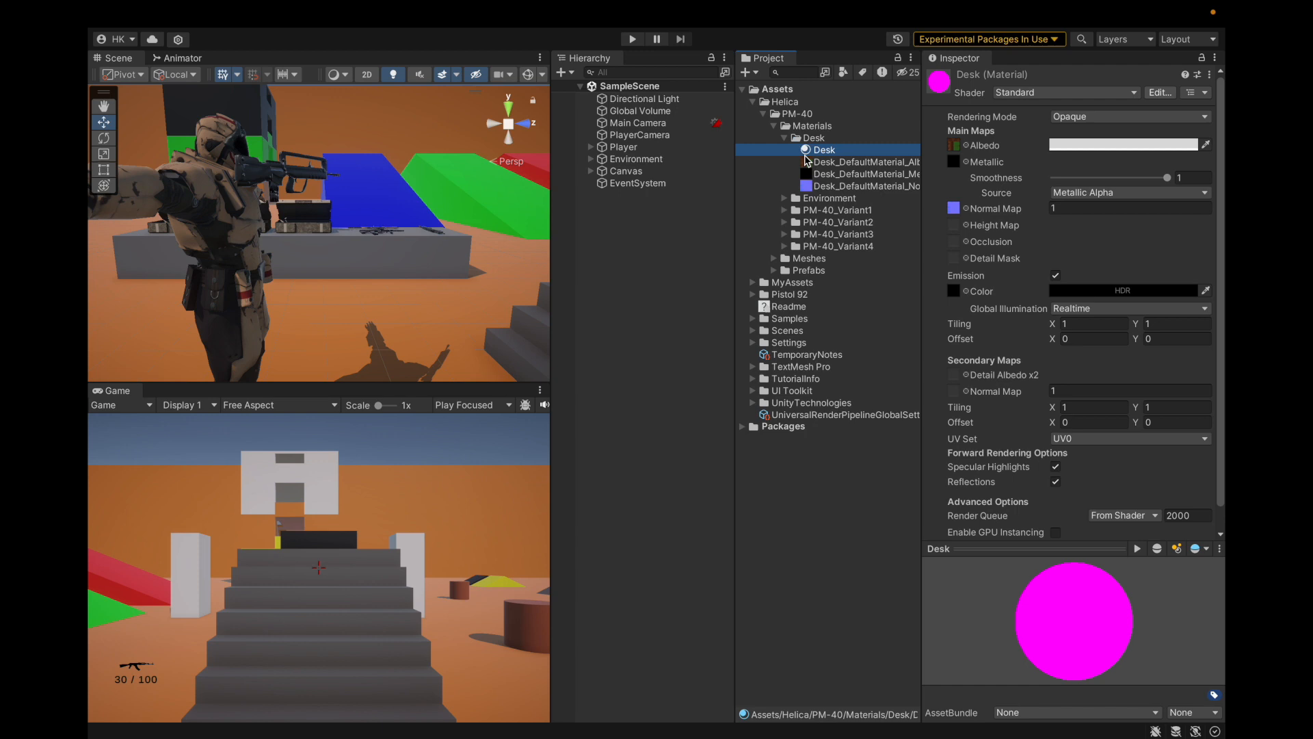
pyautogui.click(784, 198)
pyautogui.click(783, 234)
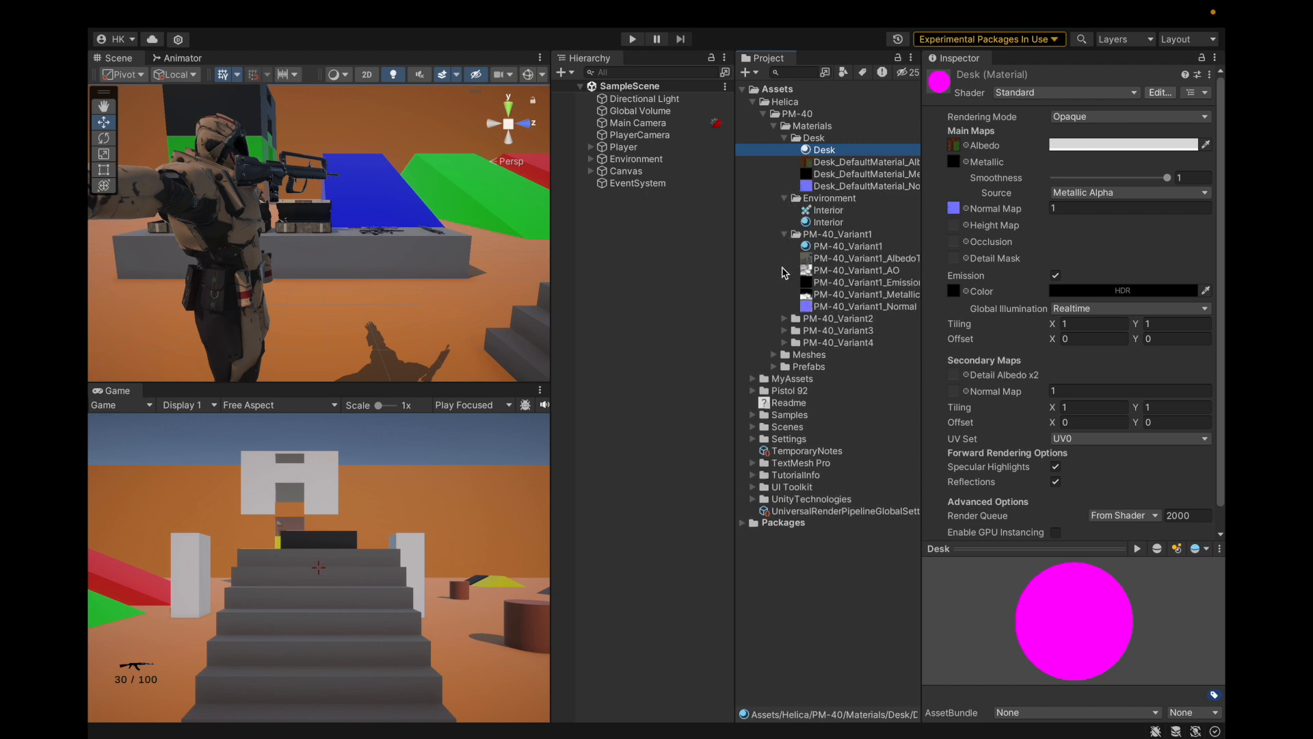
pyautogui.click(783, 197)
pyautogui.click(788, 294)
pyautogui.click(783, 294)
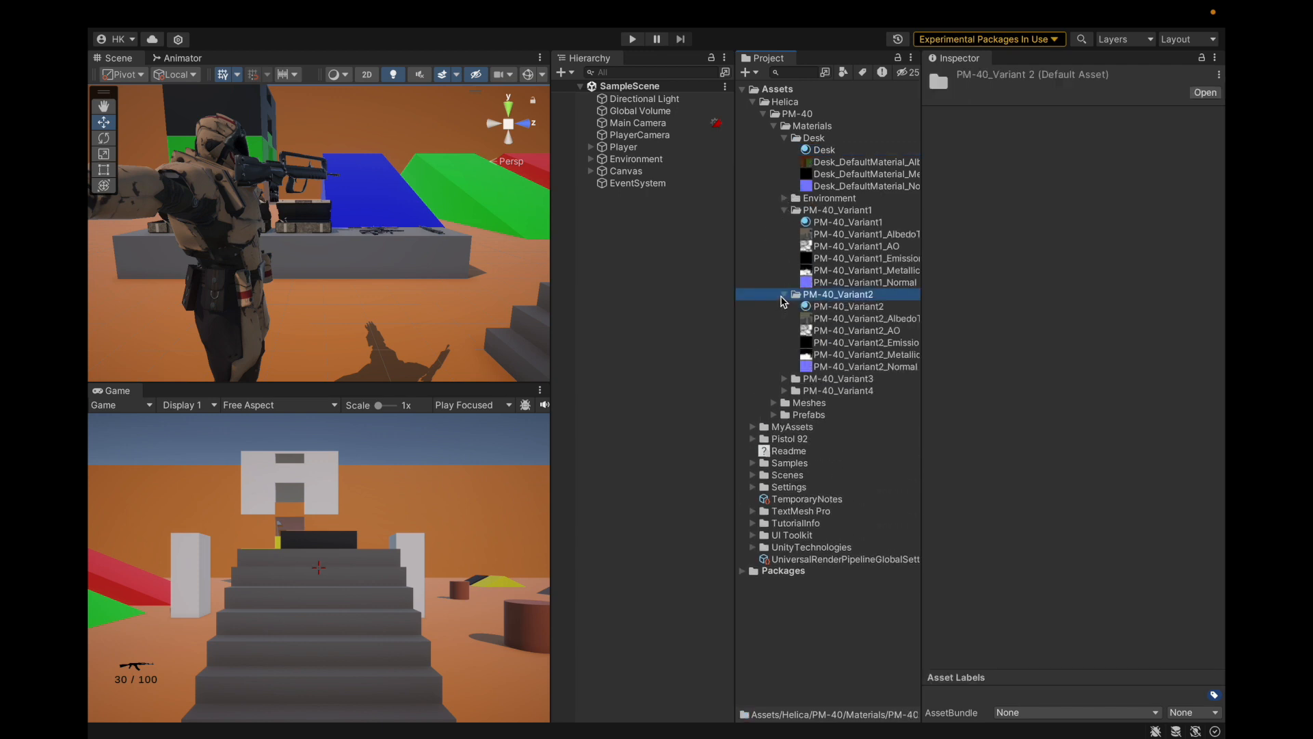
pyautogui.click(783, 378)
pyautogui.click(784, 462)
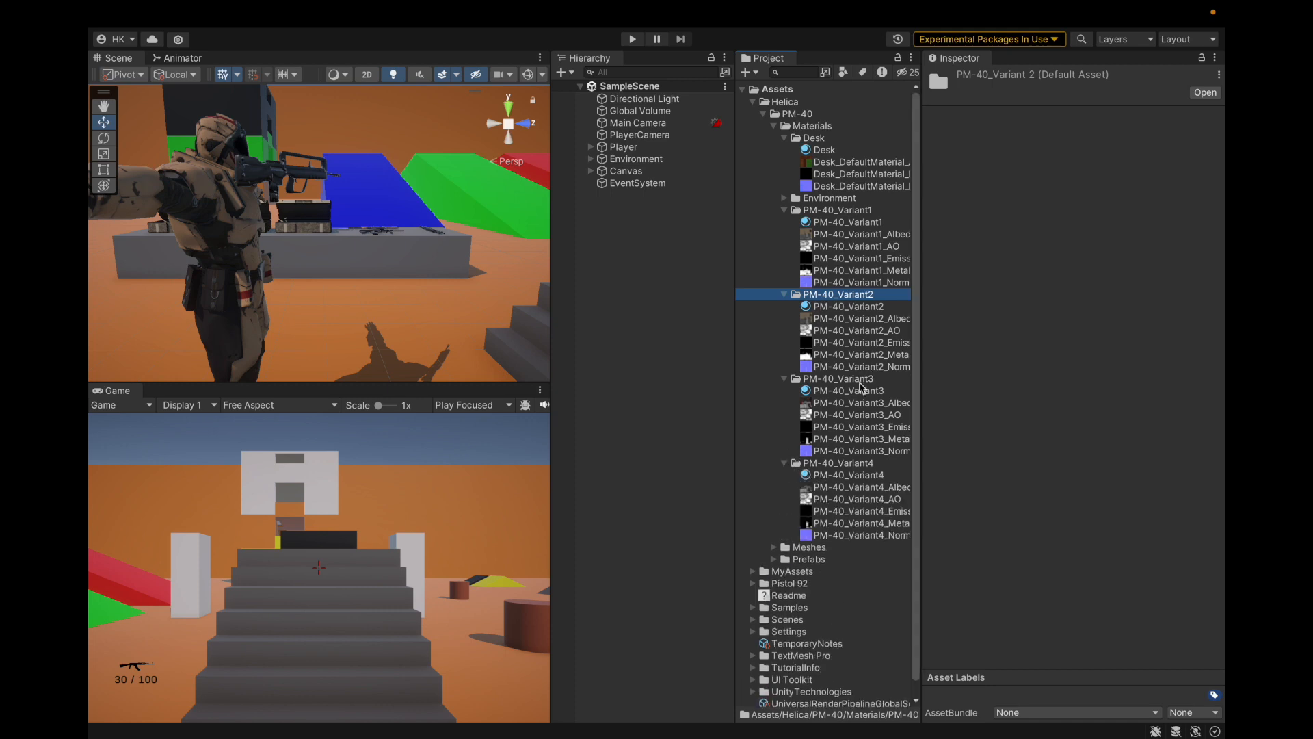
# Step: Convert the four PM-40 variant materials to the Universal Render Pipeline
pyautogui.click(855, 390)
pyautogui.keyDown('super'); pyautogui.click(852, 306); pyautogui.keyUp('super')
pyautogui.keyDown('super'); pyautogui.click(852, 475); pyautogui.keyUp('super')
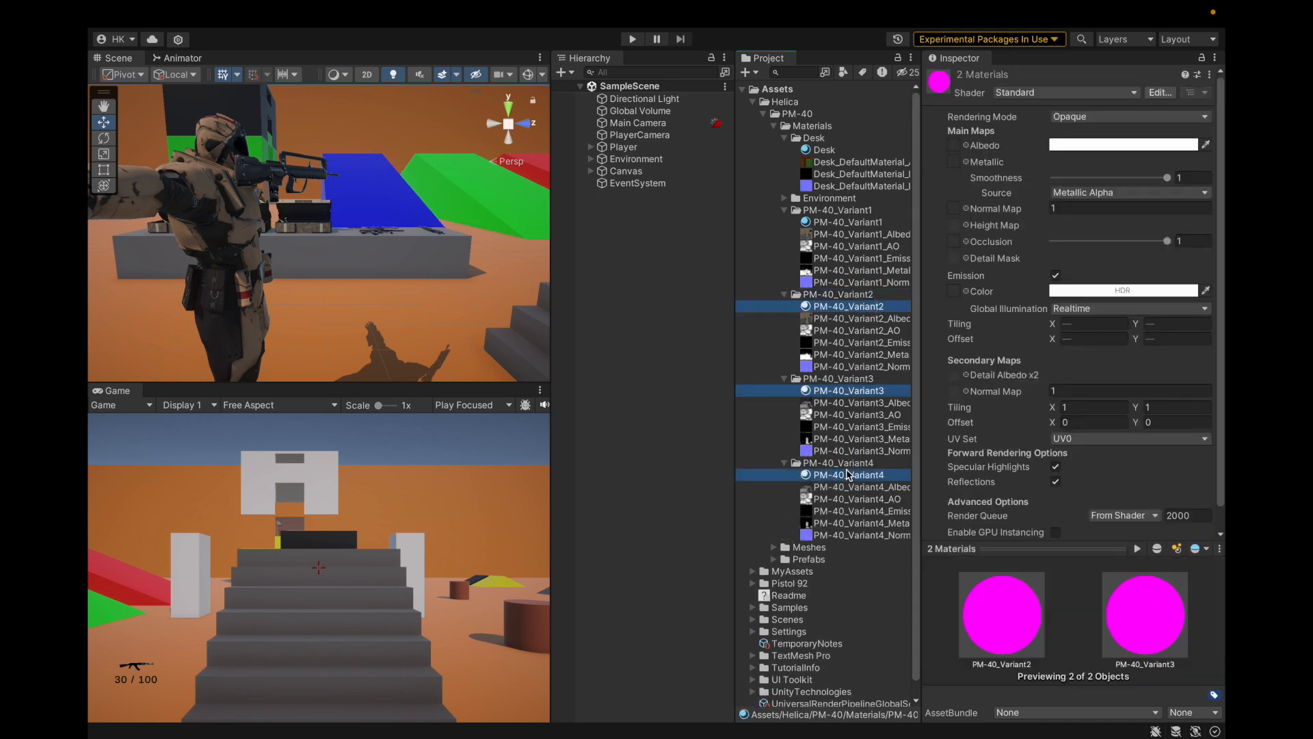
pyautogui.keyDown('super'); pyautogui.click(852, 222); pyautogui.keyUp('super')
pyautogui.moveTo(411, 7)
pyautogui.click(213, 14)
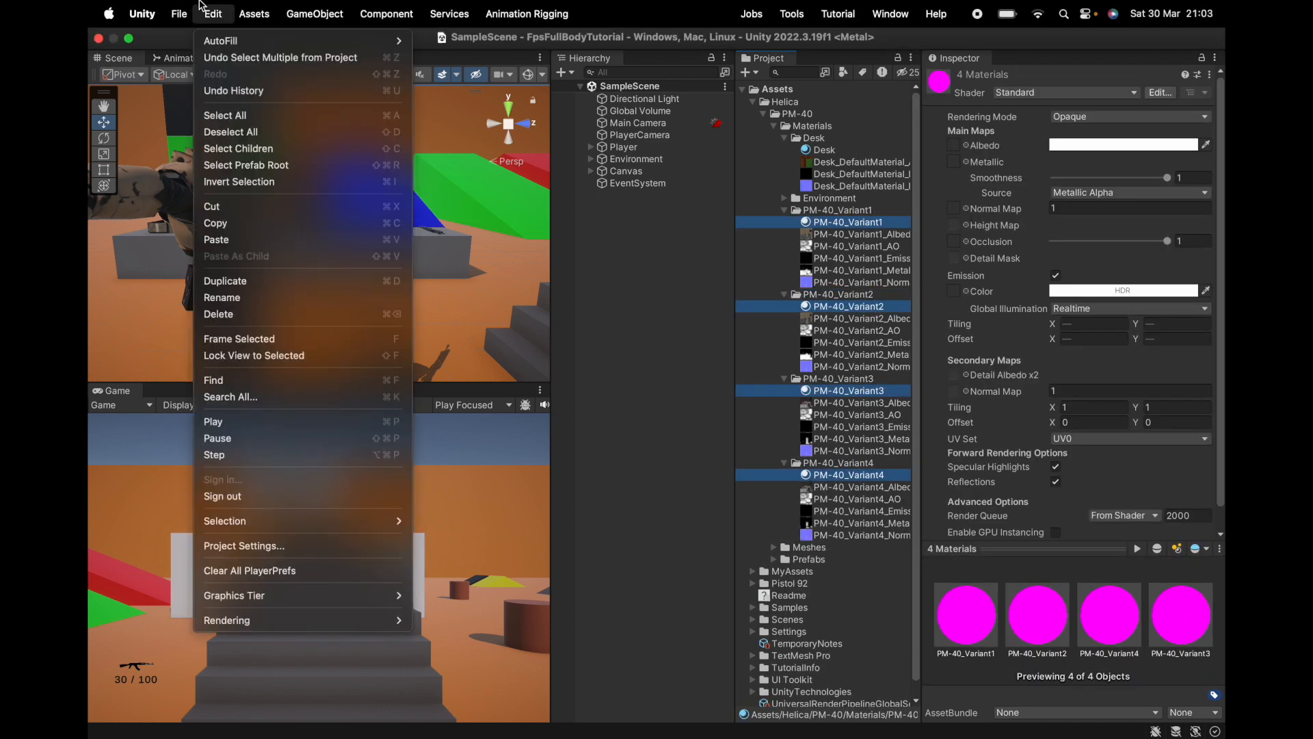
pyautogui.moveTo(342, 620)
pyautogui.moveTo(438, 621)
pyautogui.click(616, 621)
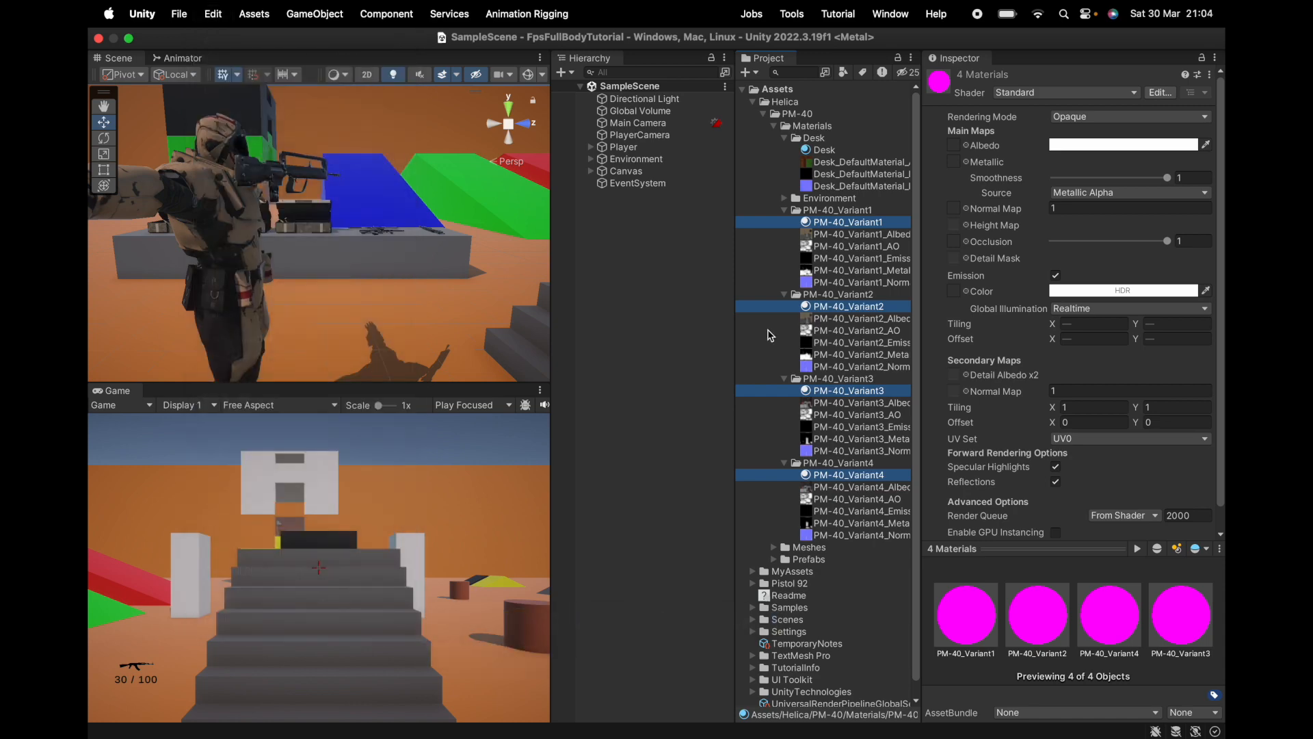
pyautogui.click(701, 316)
# Step: Delete the Environment and Desk folders from the PM-40 Materials folder
pyautogui.click(785, 138)
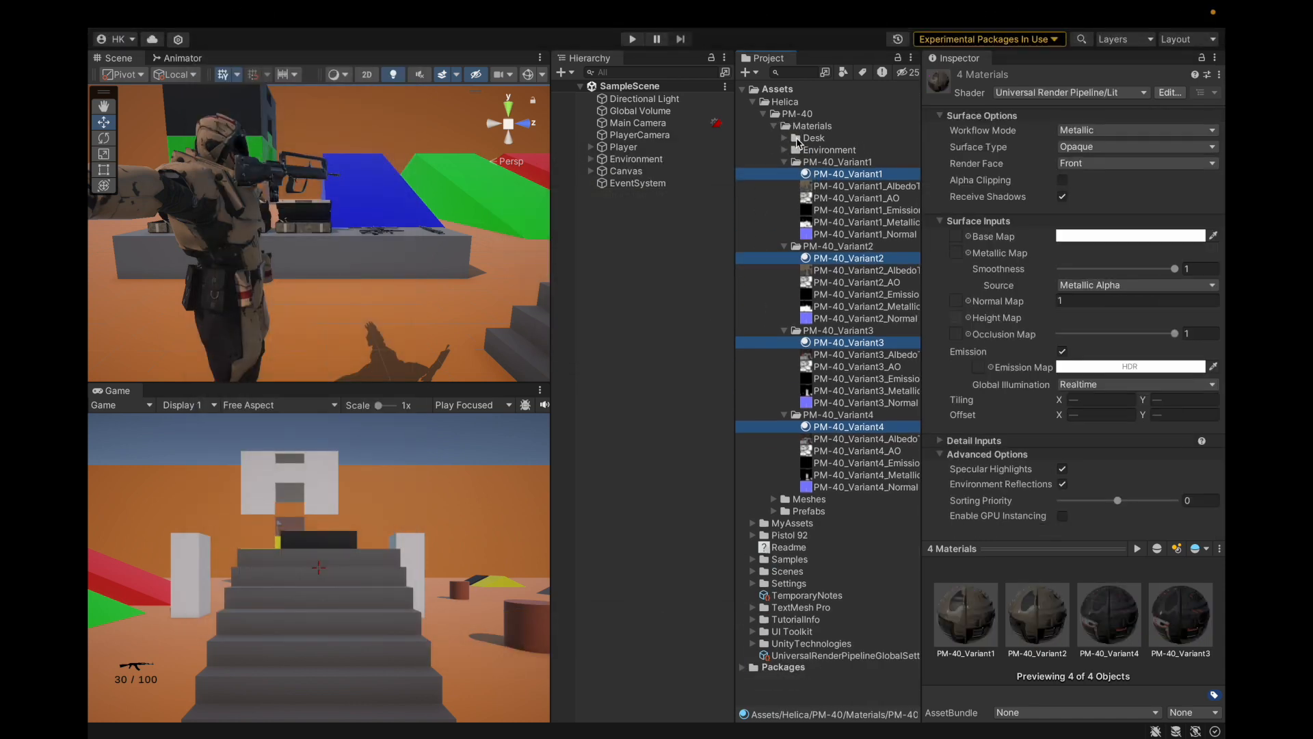
pyautogui.rightClick(809, 150)
pyautogui.click(831, 211)
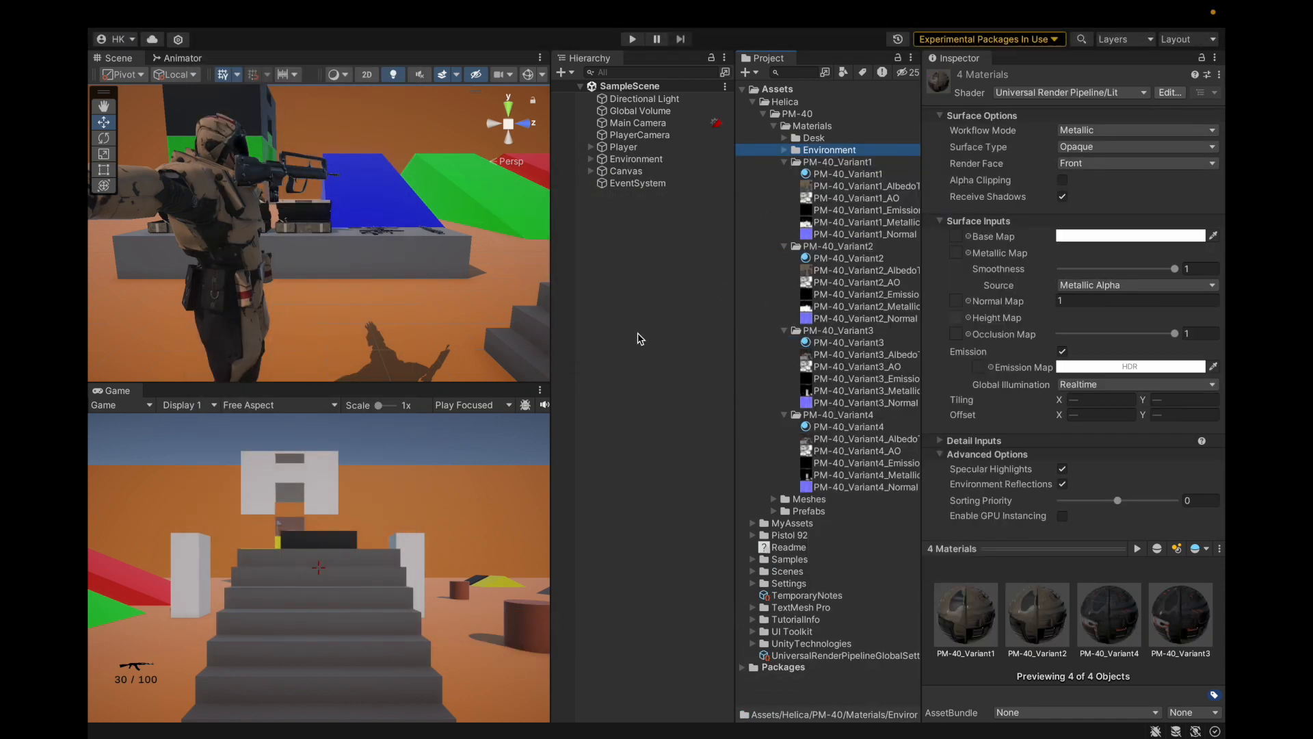
pyautogui.click(676, 342)
pyautogui.rightClick(814, 138)
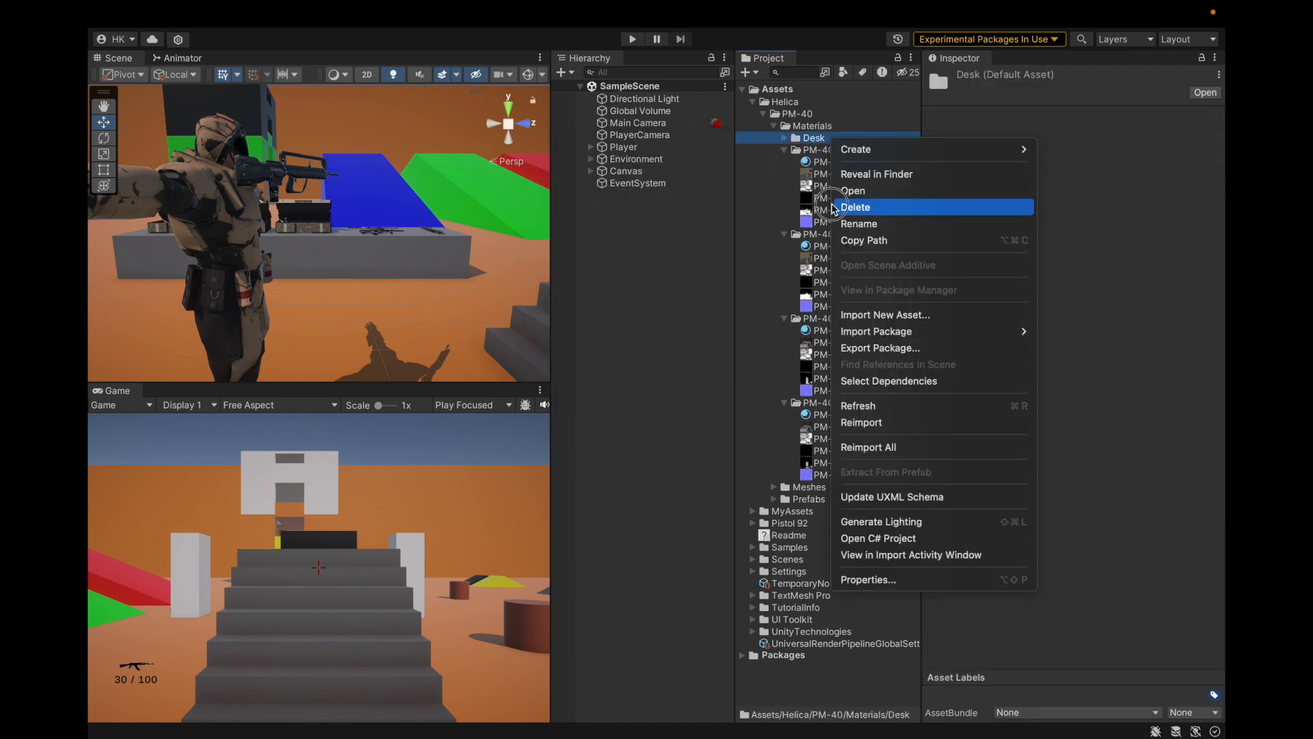
pyautogui.click(842, 202)
pyautogui.click(686, 335)
# Step: Check the converted PM-40_Variant1 material and collapse the PM-40 variant and Materials folders
pyautogui.click(801, 149)
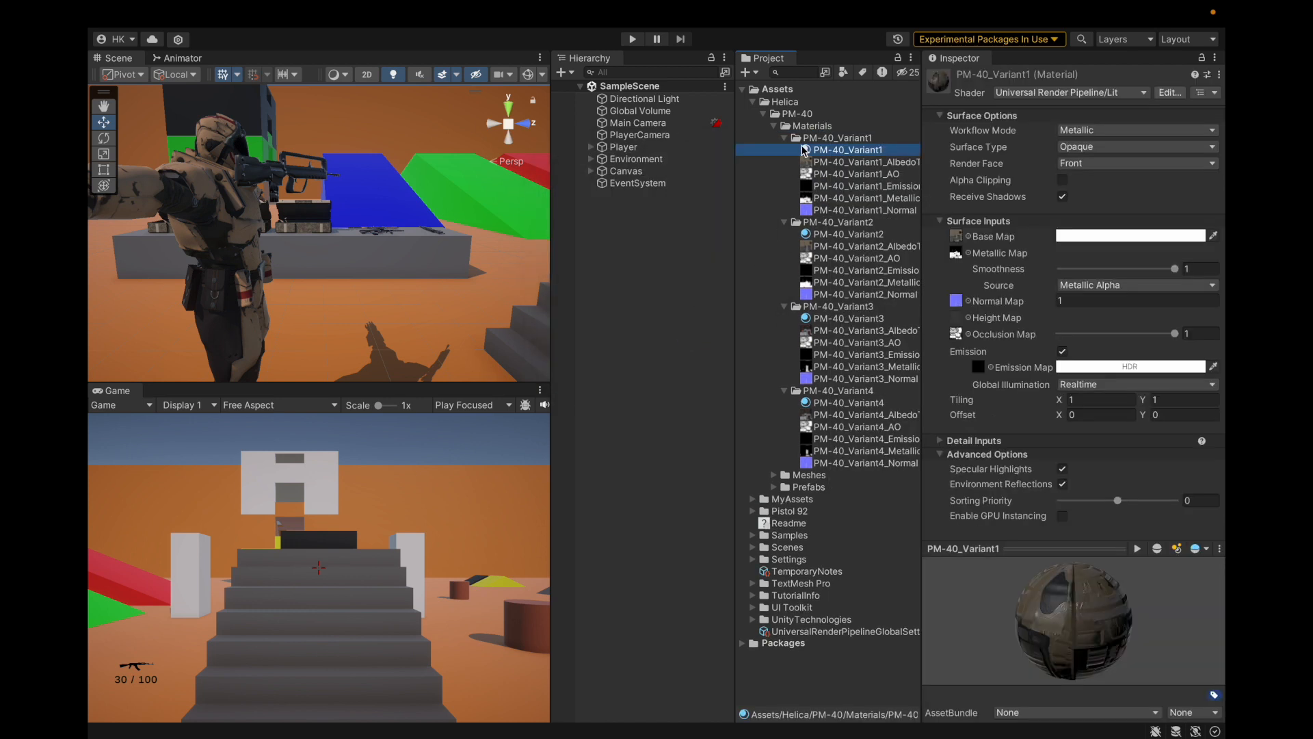
pyautogui.press('Left')
pyautogui.press('Left')
pyautogui.press('Down')
pyautogui.press('Left')
pyautogui.press('Down')
pyautogui.press('Left')
pyautogui.press('Down')
pyautogui.press('Left')
pyautogui.press('Up')
pyautogui.press('Up')
pyautogui.press('Up')
pyautogui.press('Left')
pyautogui.press('Left')
# Step: Compare the pistol previews of the PM-40 variant prefabs in the Prefabs folder
pyautogui.press('Down')
pyautogui.press('Down')
pyautogui.press('Right')
pyautogui.press('Down')
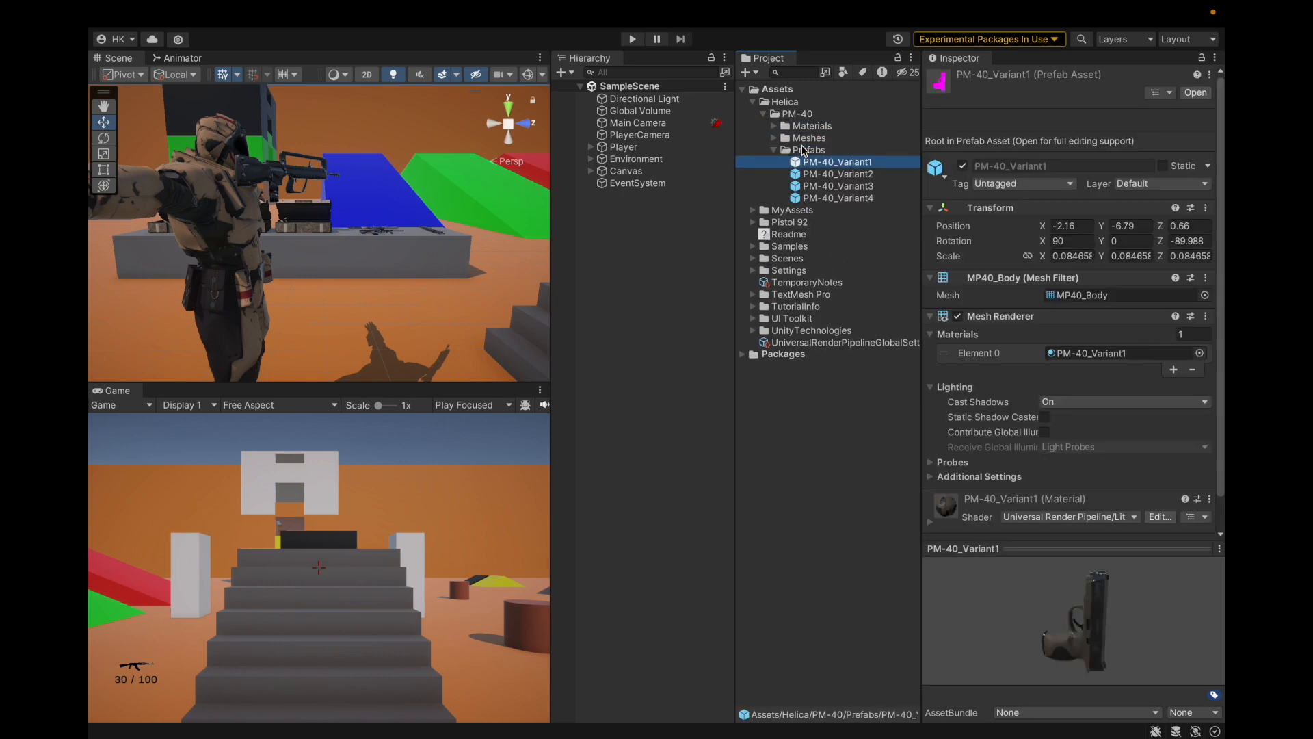
pyautogui.press('Down')
pyautogui.press('Up')
pyautogui.press('Down')
pyautogui.press('Down')
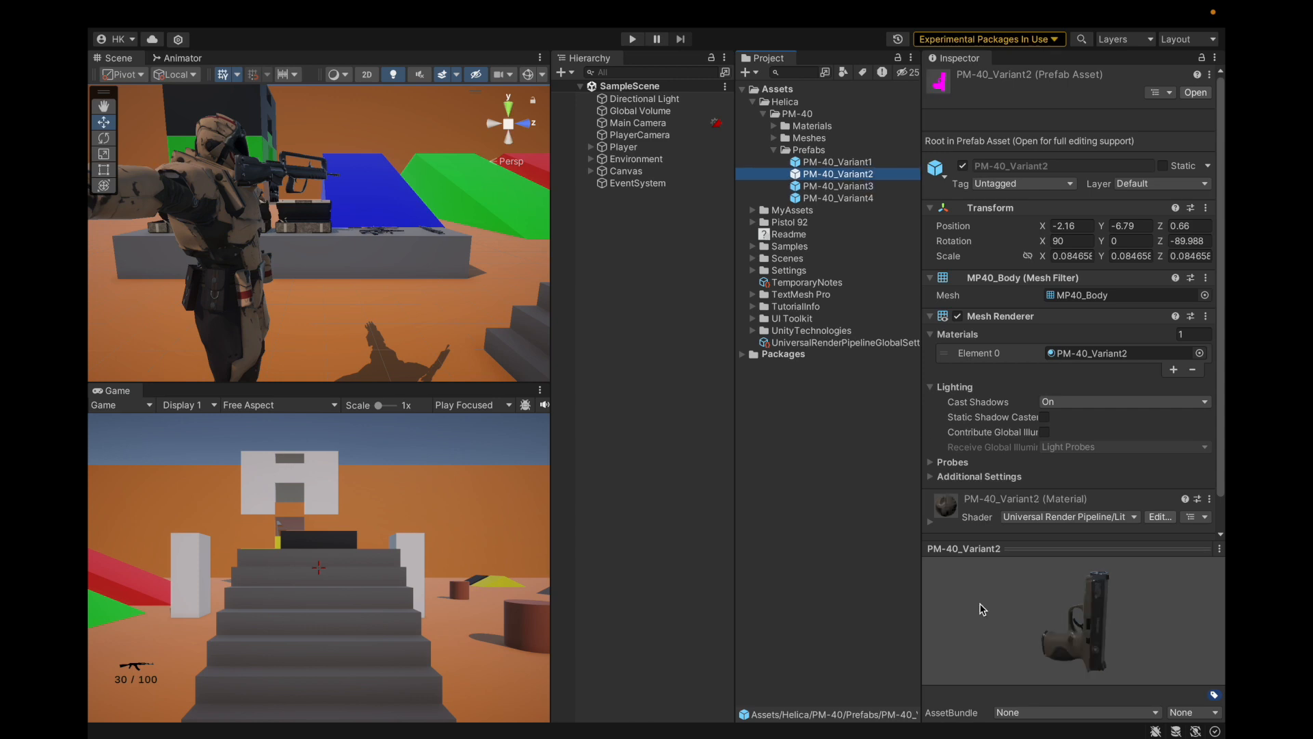
pyautogui.press('Down')
pyautogui.press('Up')
pyautogui.press('Down')
pyautogui.press('Up')
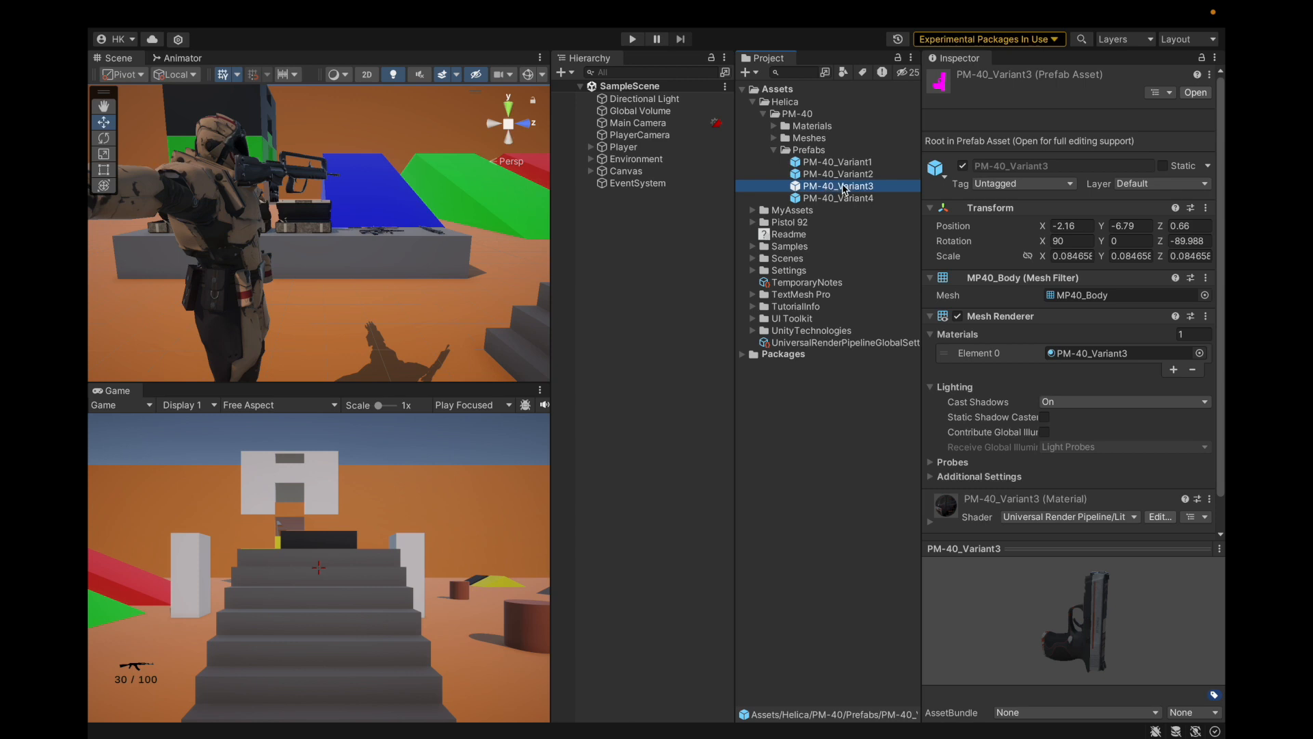
# Step: Add the PM-40_Variant3 prefab to the scene and frame it for a close side view
pyautogui.moveTo(843, 189); pyautogui.dragTo(668, 298)
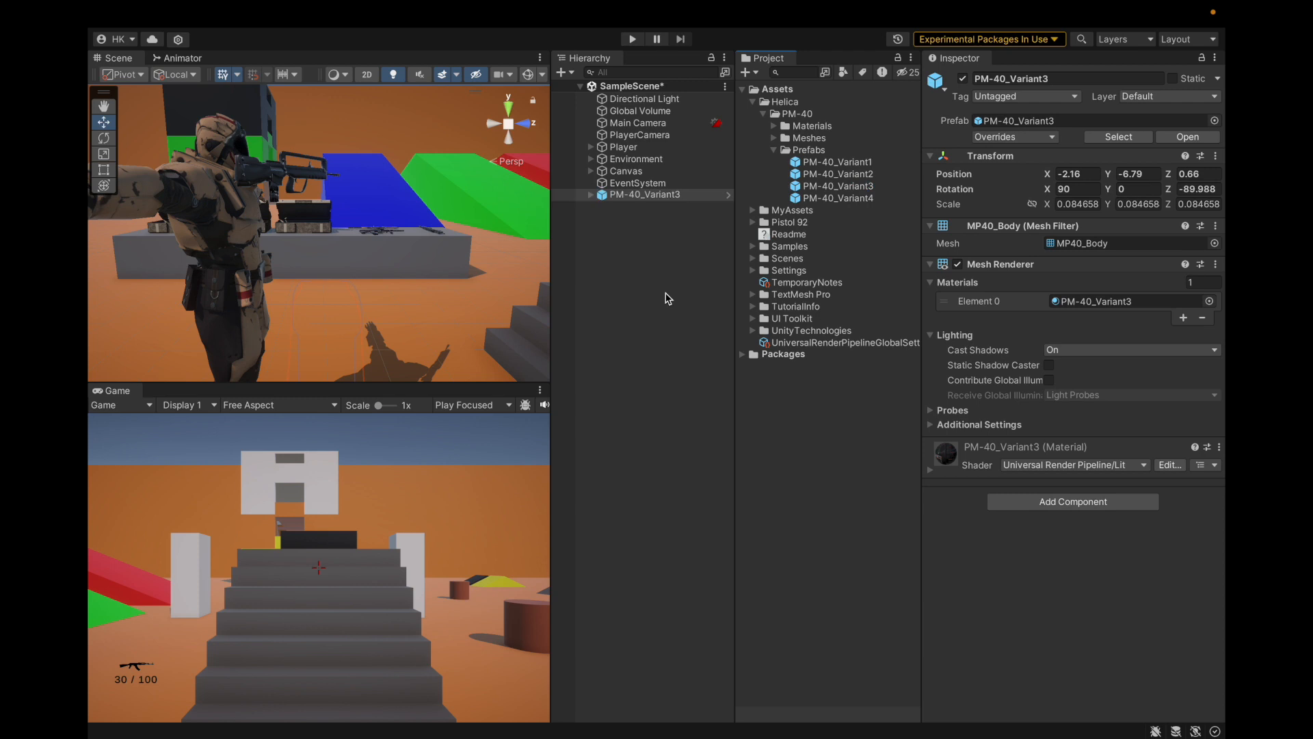
pyautogui.doubleClick(636, 194)
pyautogui.keyDown('alt'); pyautogui.moveTo(318, 256); pyautogui.dragTo(543, 240); pyautogui.keyUp('alt')
# Step: Set the X and Z rotation of PM-40_Variant3 to 0
pyautogui.click(1198, 188)
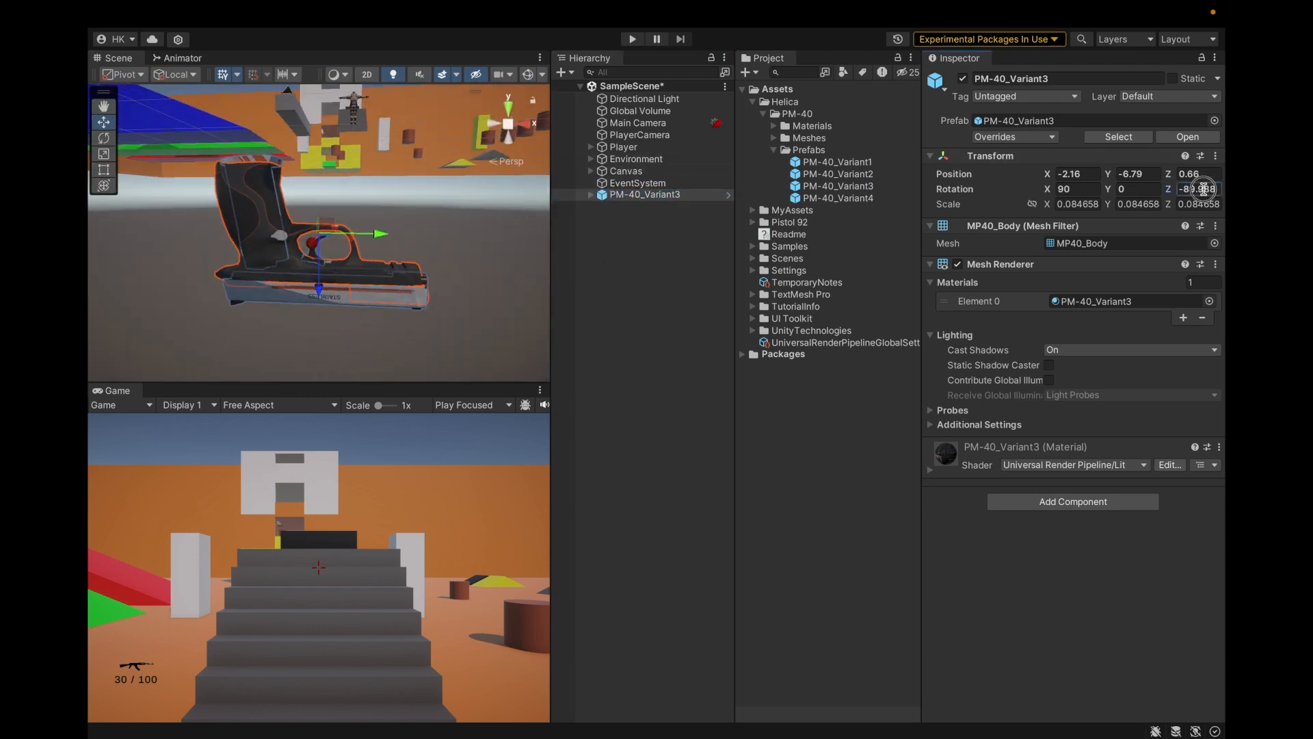
pyautogui.write('0')
pyautogui.click(1079, 189)
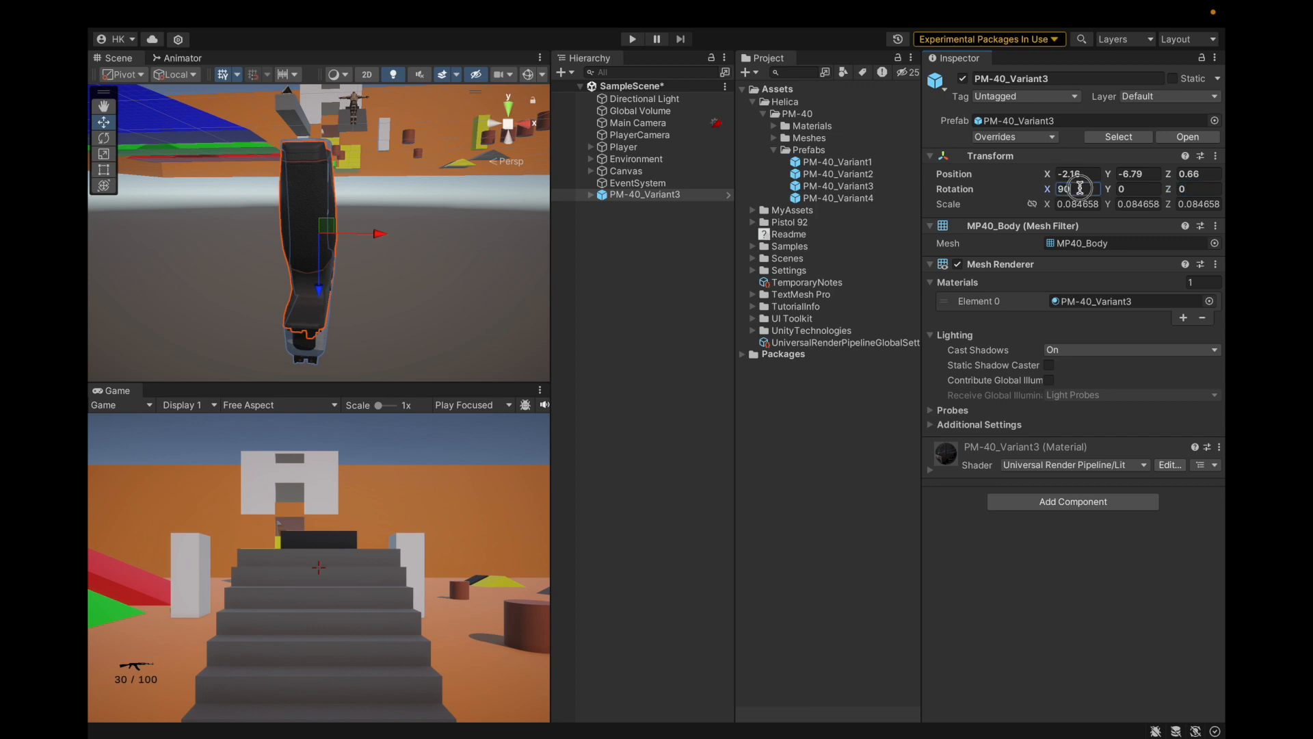
pyautogui.write('0')
pyautogui.click(526, 242)
pyautogui.keyDown('alt'); pyautogui.moveTo(527, 243); pyautogui.dragTo(509, 238); pyautogui.keyUp('alt')
# Step: Inspect the child parts of PM-40_Variant3 and the scale factor in the import settings of its source model PM-40_Mesh
pyautogui.click(643, 195)
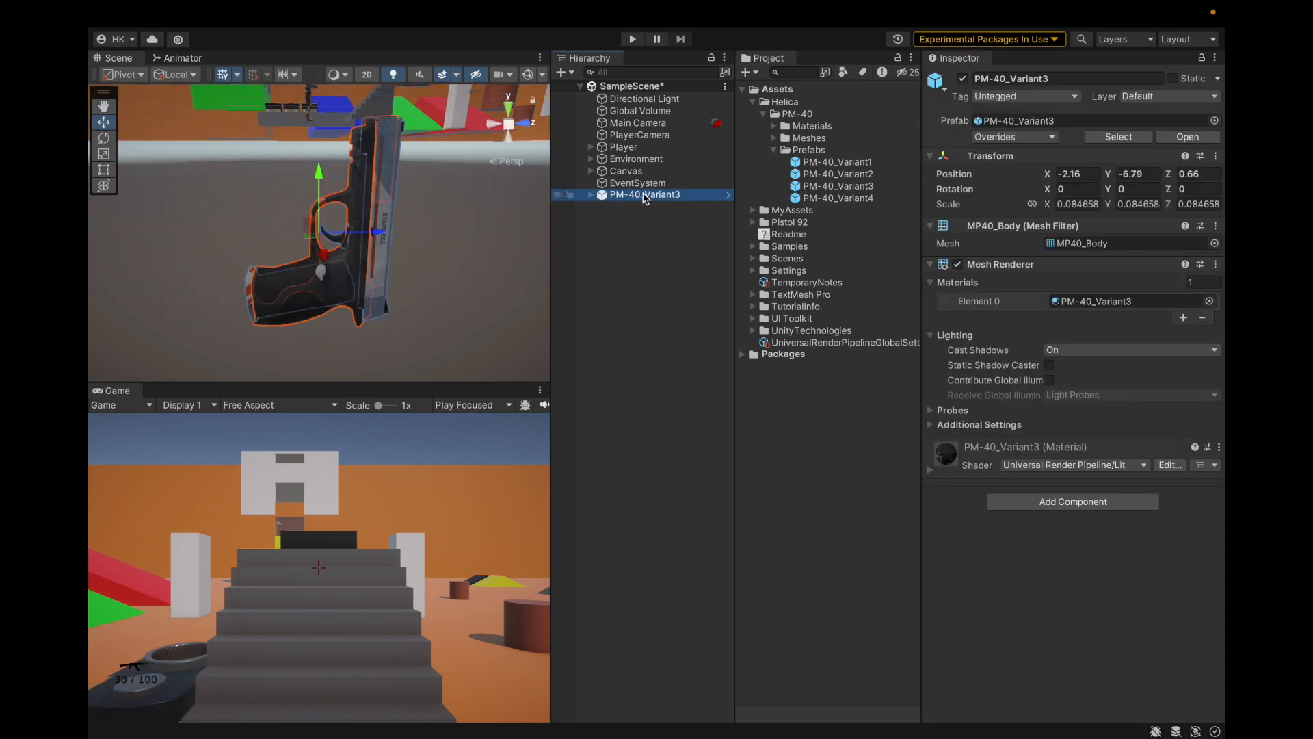
pyautogui.press('Right')
pyautogui.press('Down')
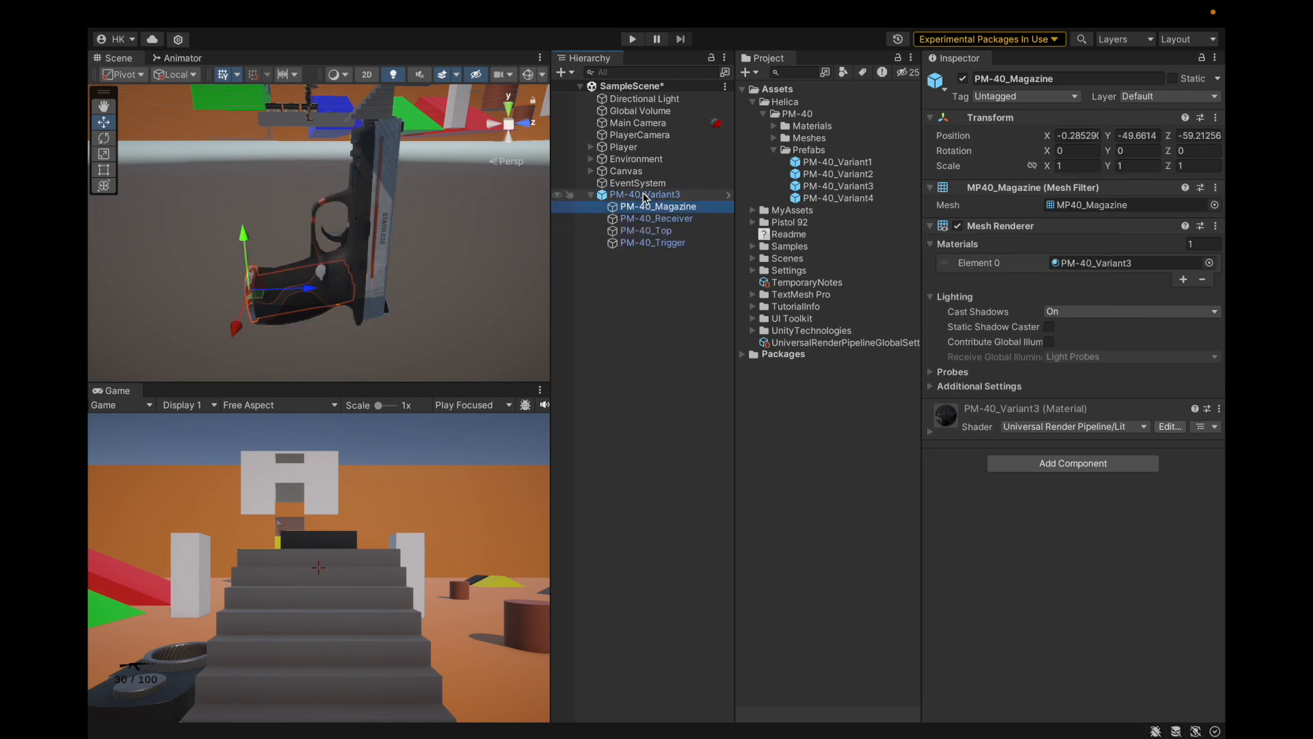
pyautogui.press('Up')
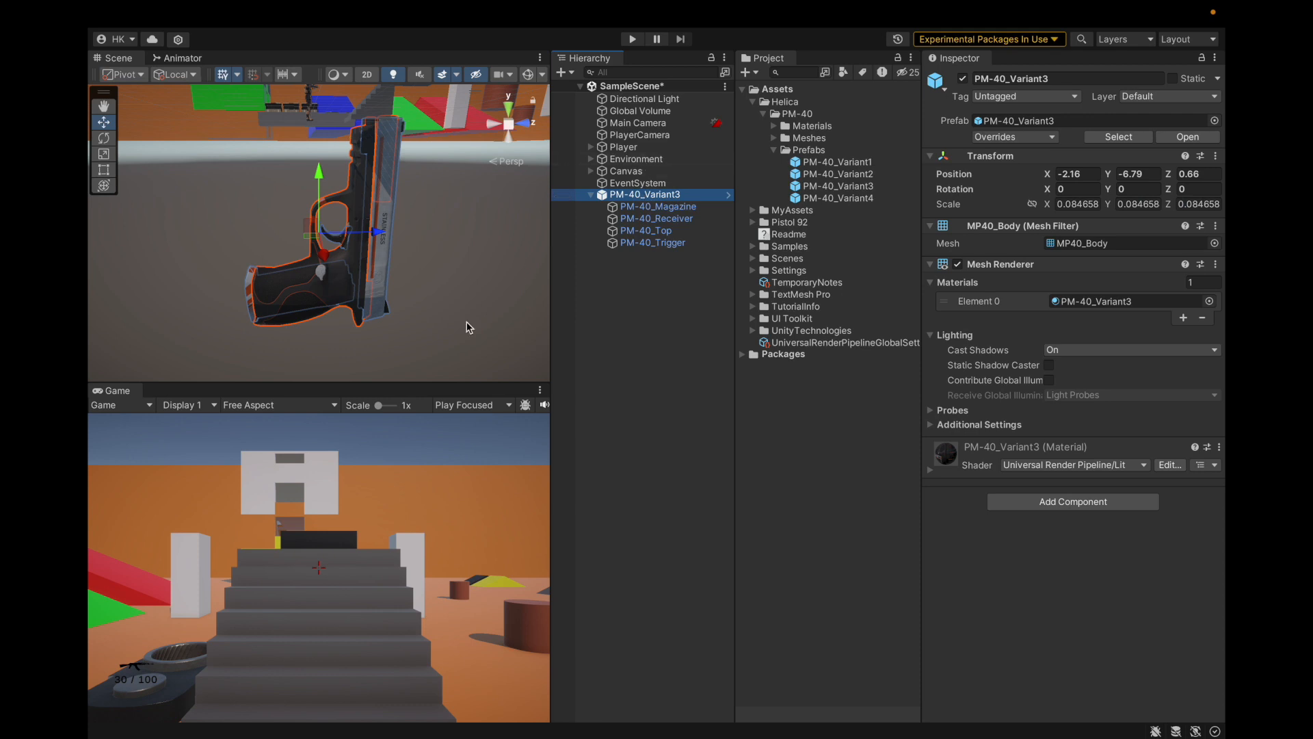
pyautogui.click(1087, 244)
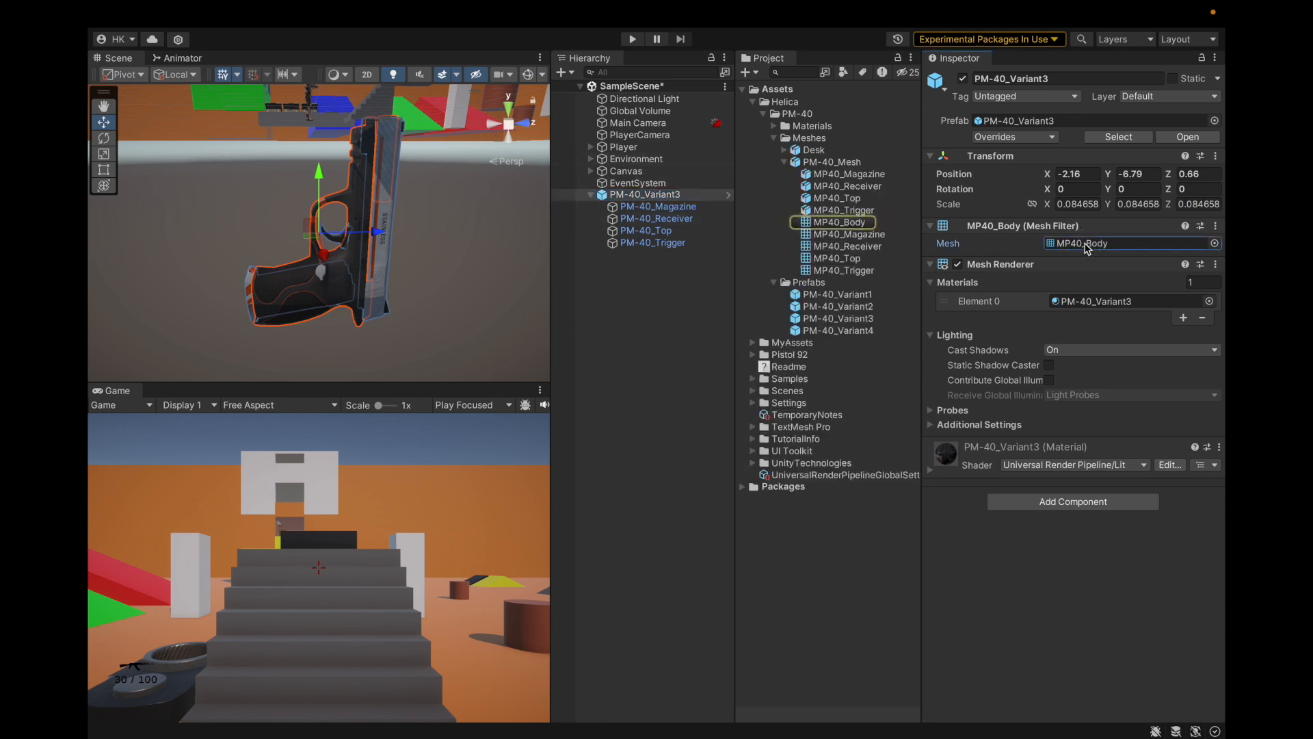
pyautogui.click(845, 161)
pyautogui.click(1046, 155)
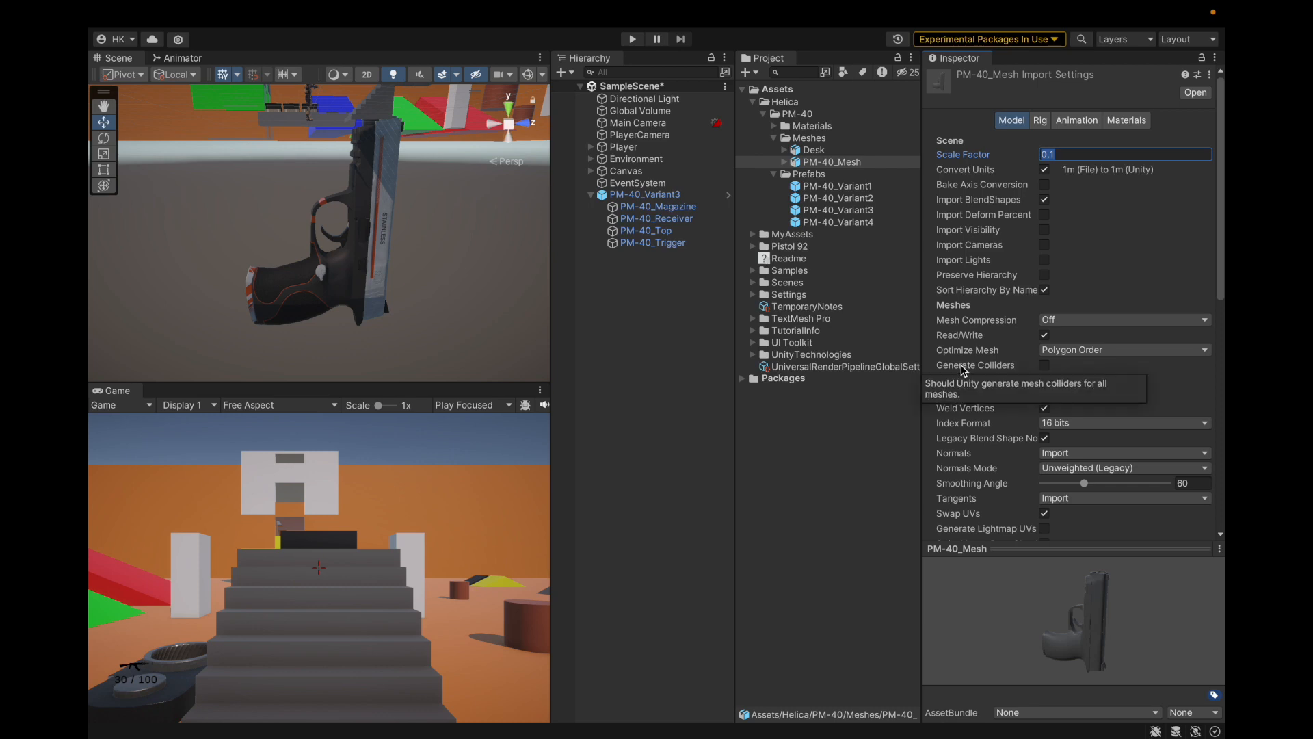
# Step: Set the scale of PM-40_Variant3 in the scene to 1 on all axes
pyautogui.click(640, 195)
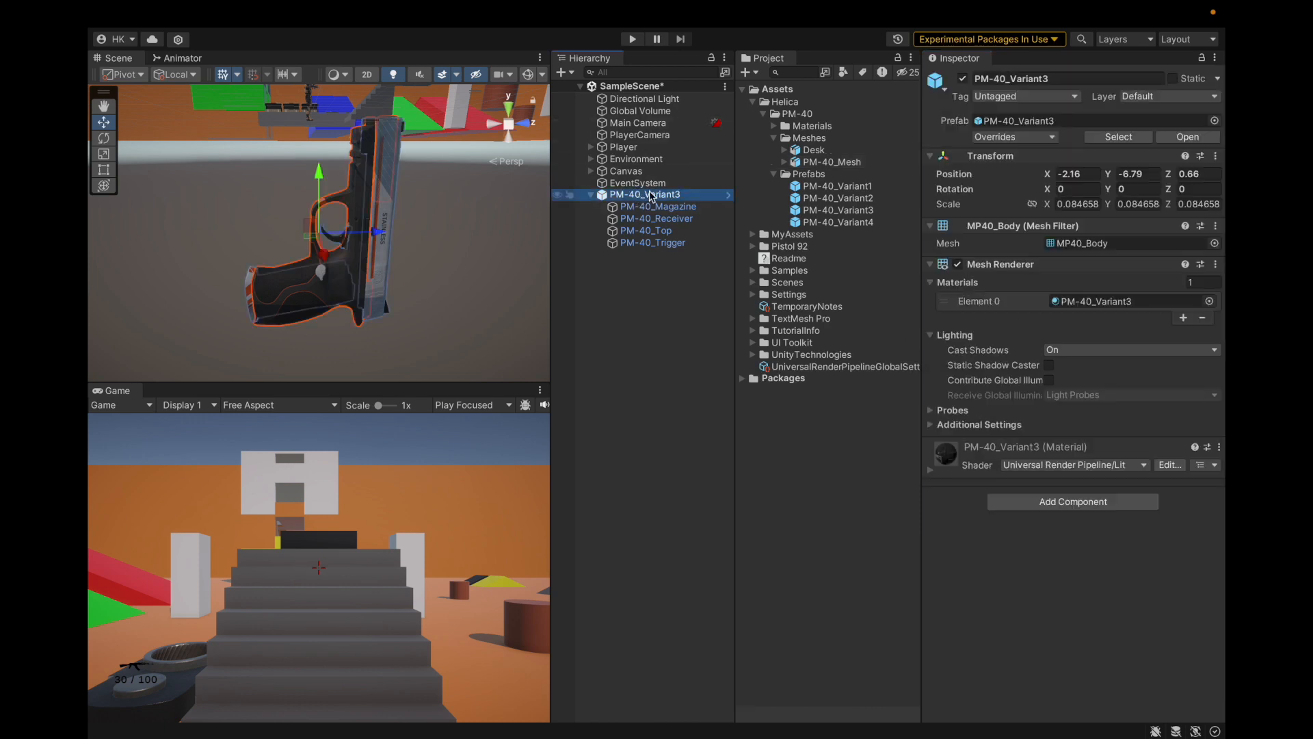
pyautogui.click(1077, 204)
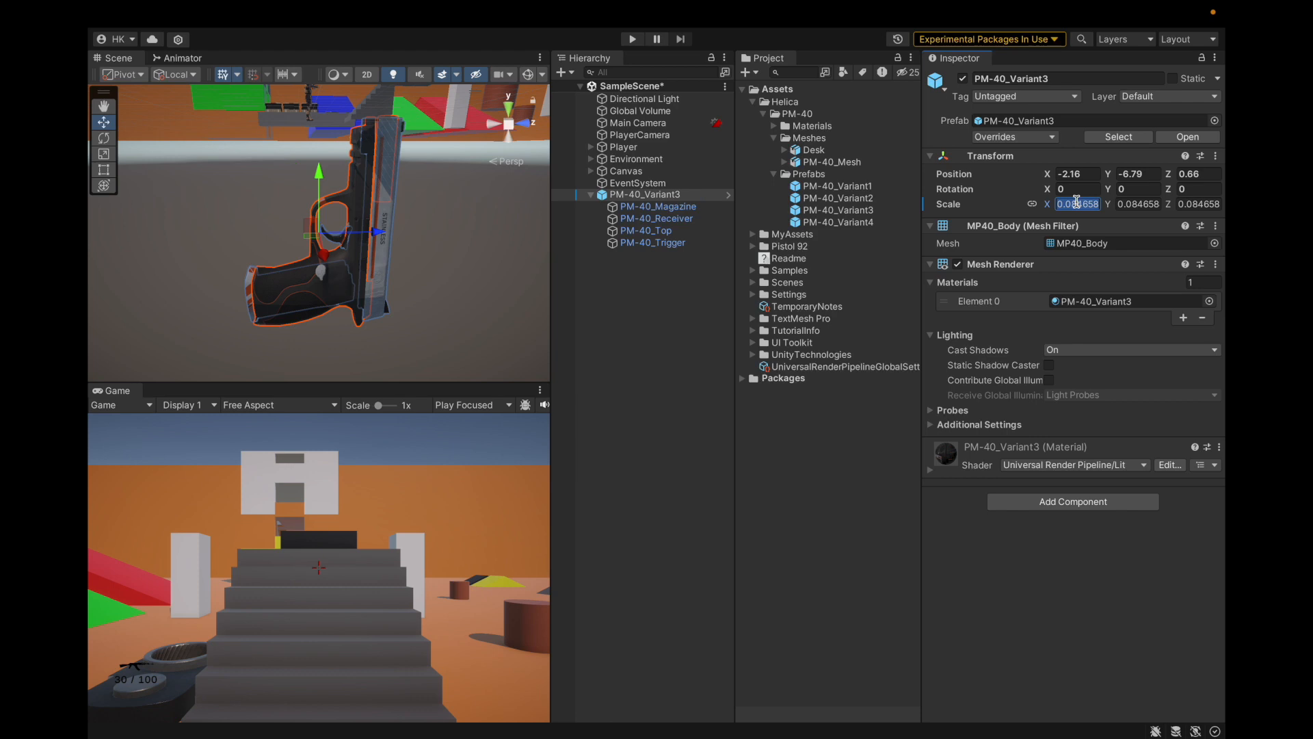
pyautogui.write('1')
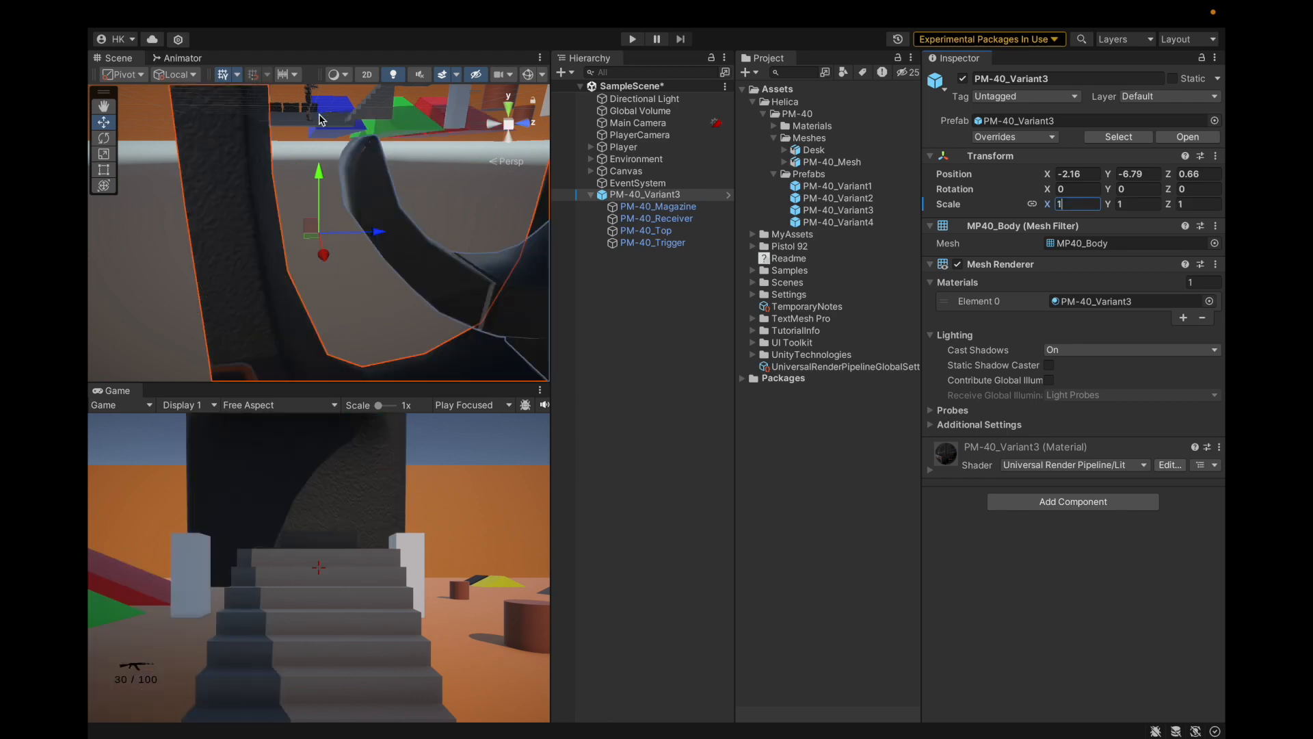
pyautogui.scroll(-10, 319, 113)
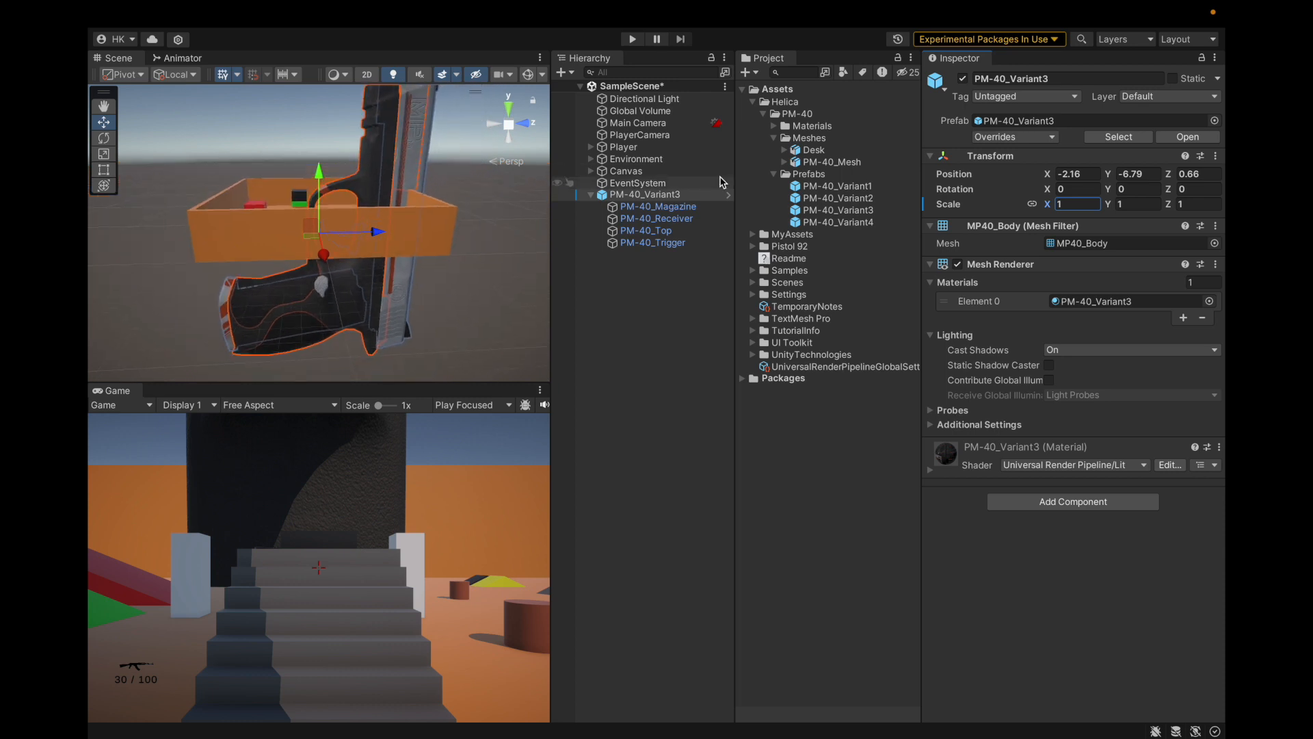
# Step: Reduce the scale of PM-40_Variant3 to 0.02 on all axes
pyautogui.click(1071, 204)
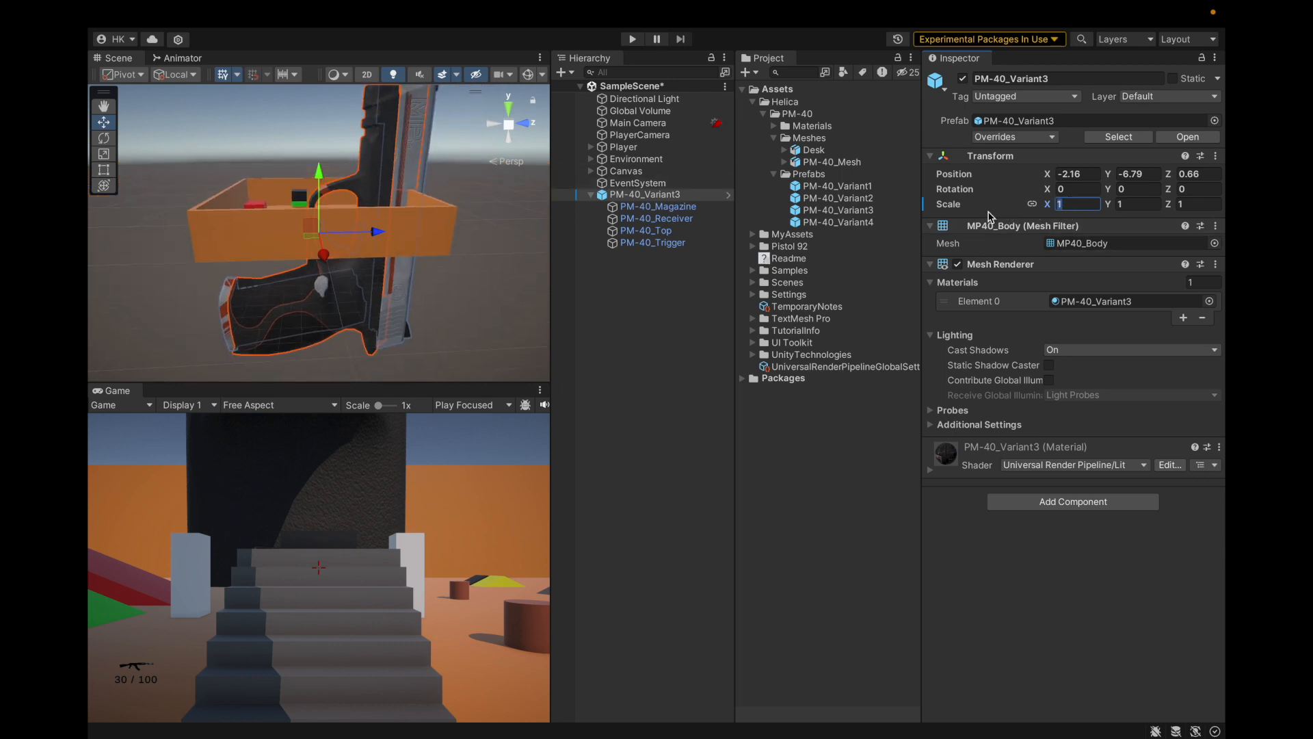
pyautogui.write('0.02')
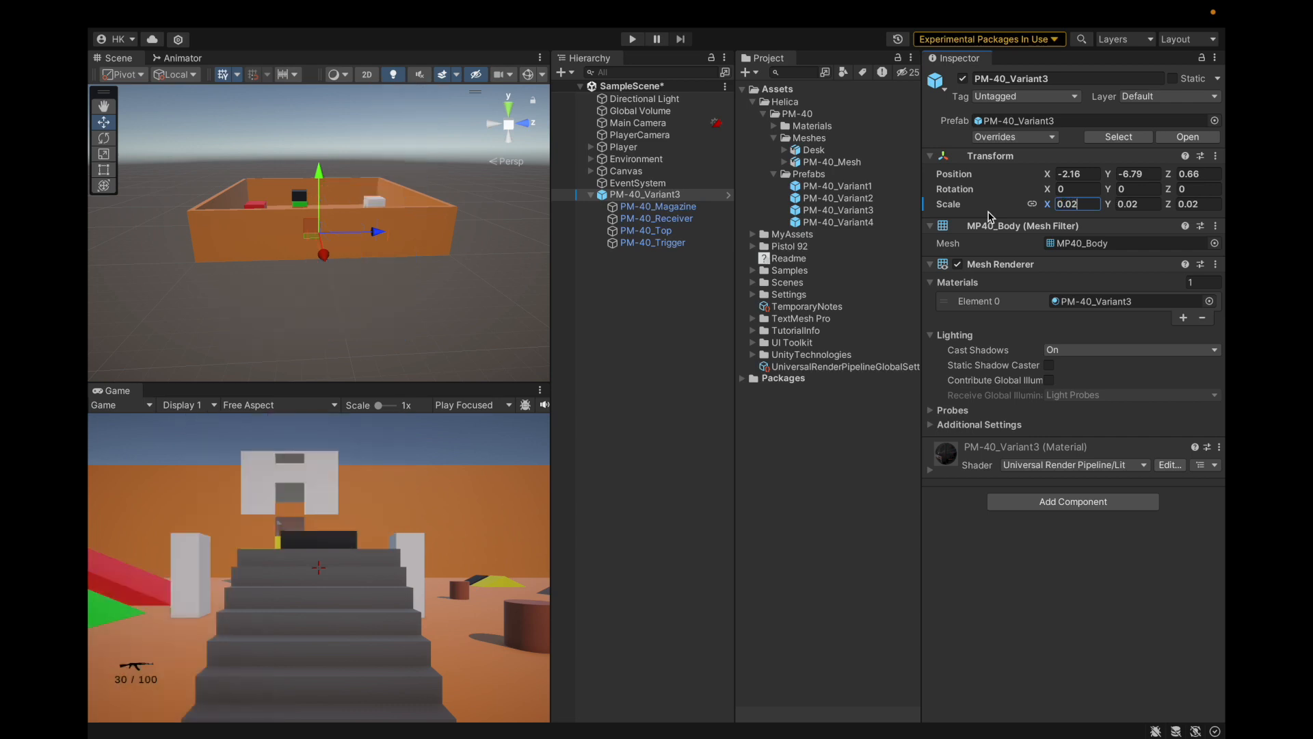
pyautogui.write('f')
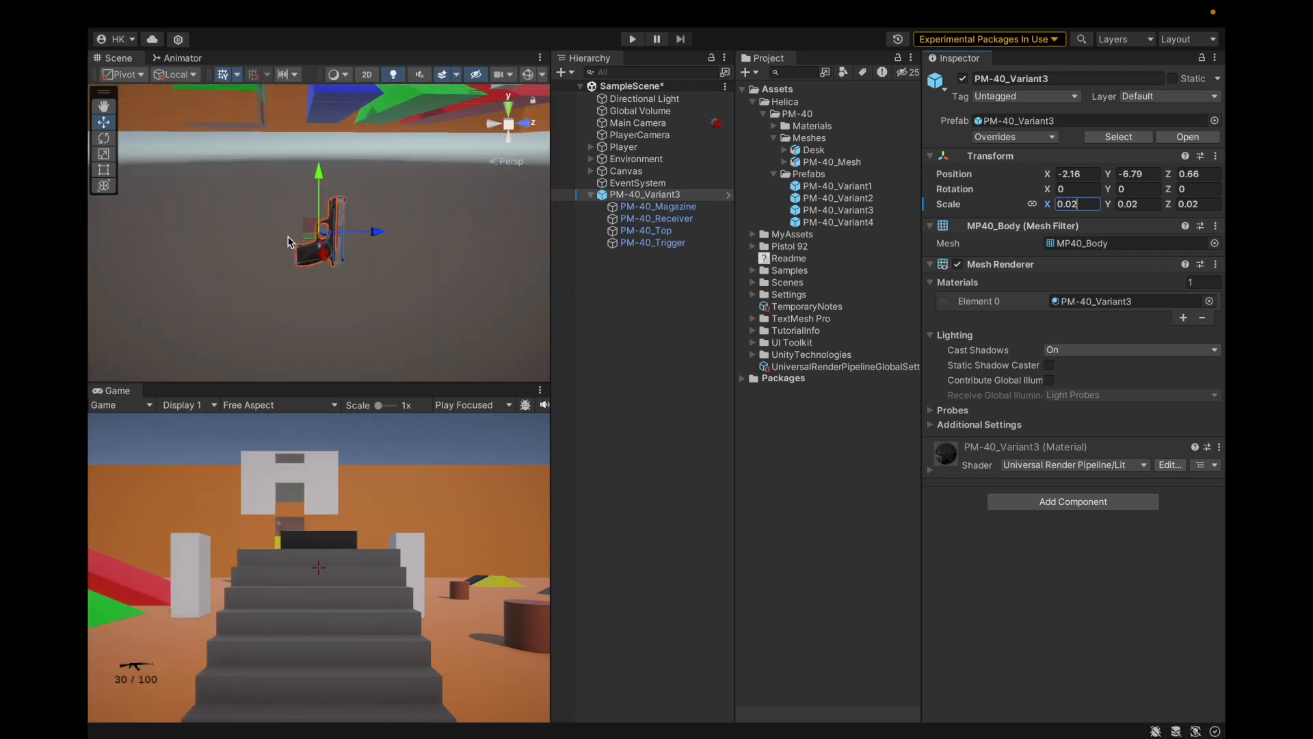
# Step: Raise PM-40_Variant3 to a Y position of about 1.2, beside the player character
pyautogui.click(643, 194)
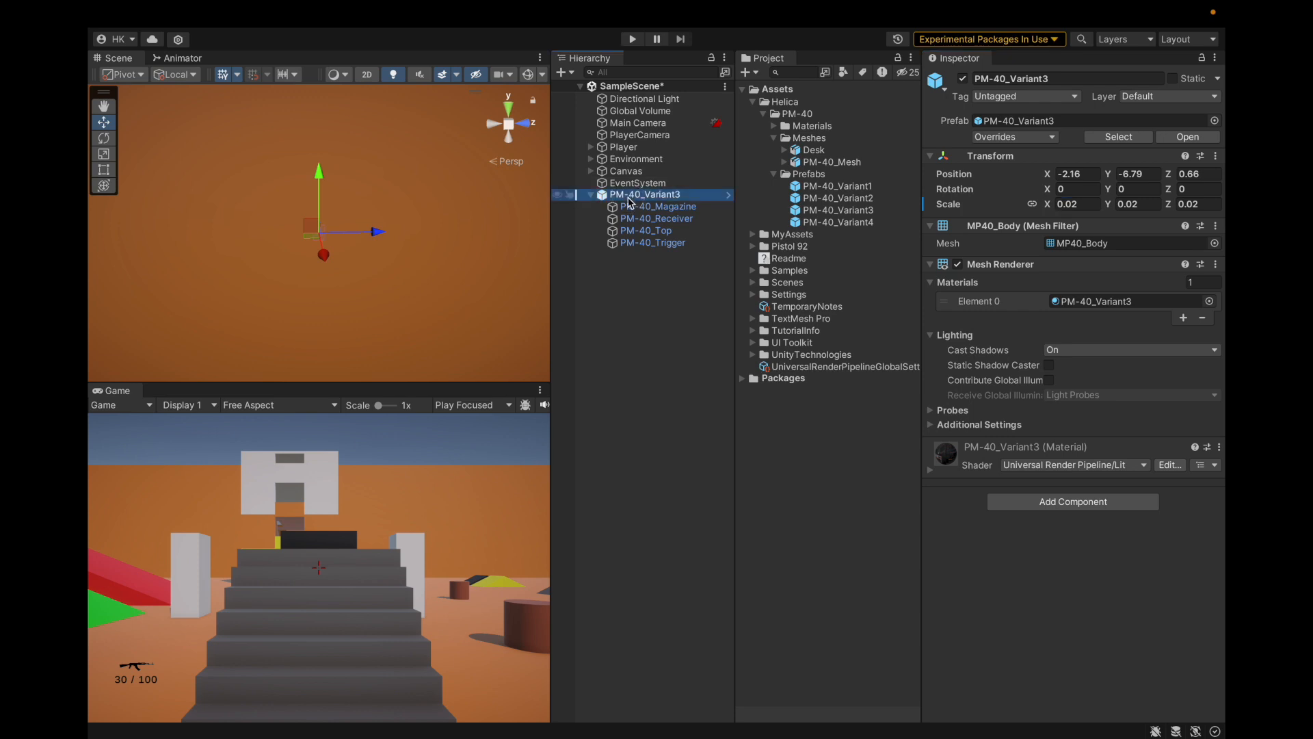
pyautogui.press('f')
pyautogui.moveTo(323, 110); pyautogui.dragTo(323, 103)
pyautogui.press('f')
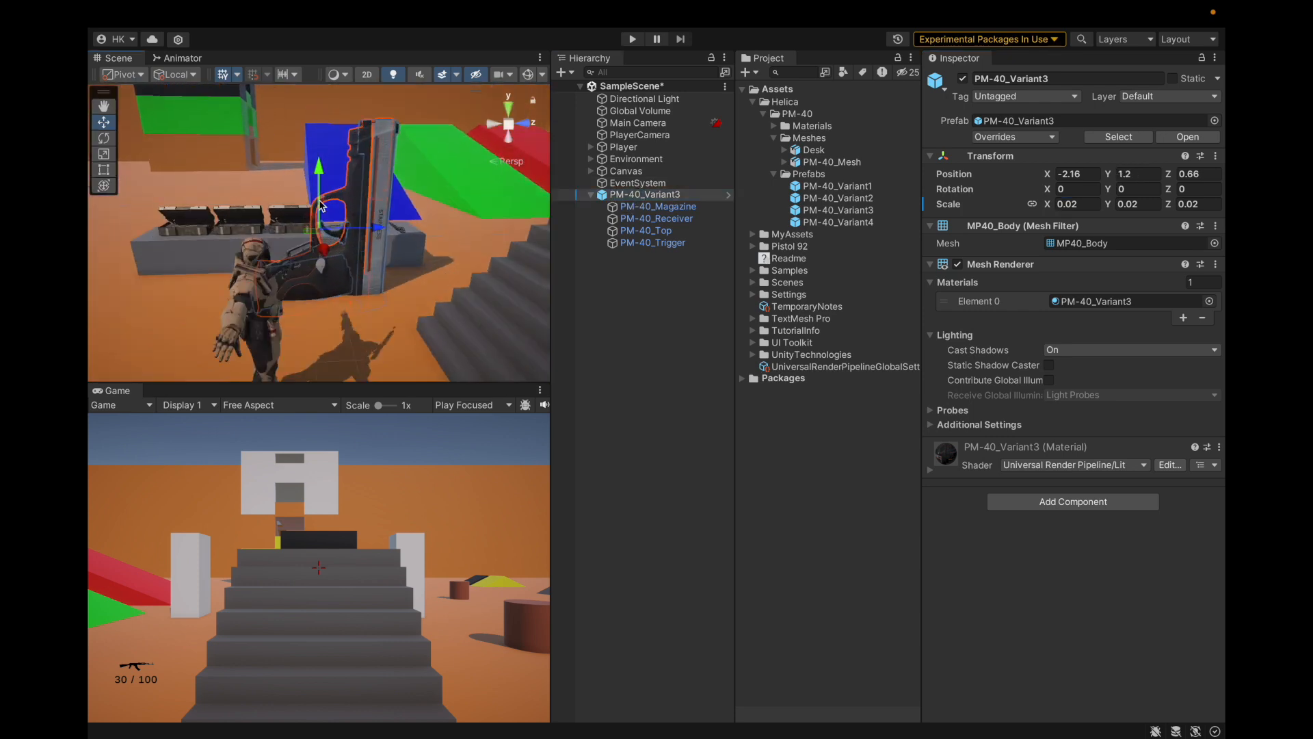
# Step: Set the scale of PM-40_Variant3 to 0.002 on all axes and move it near the player at about X -0.3
pyautogui.click(1088, 206)
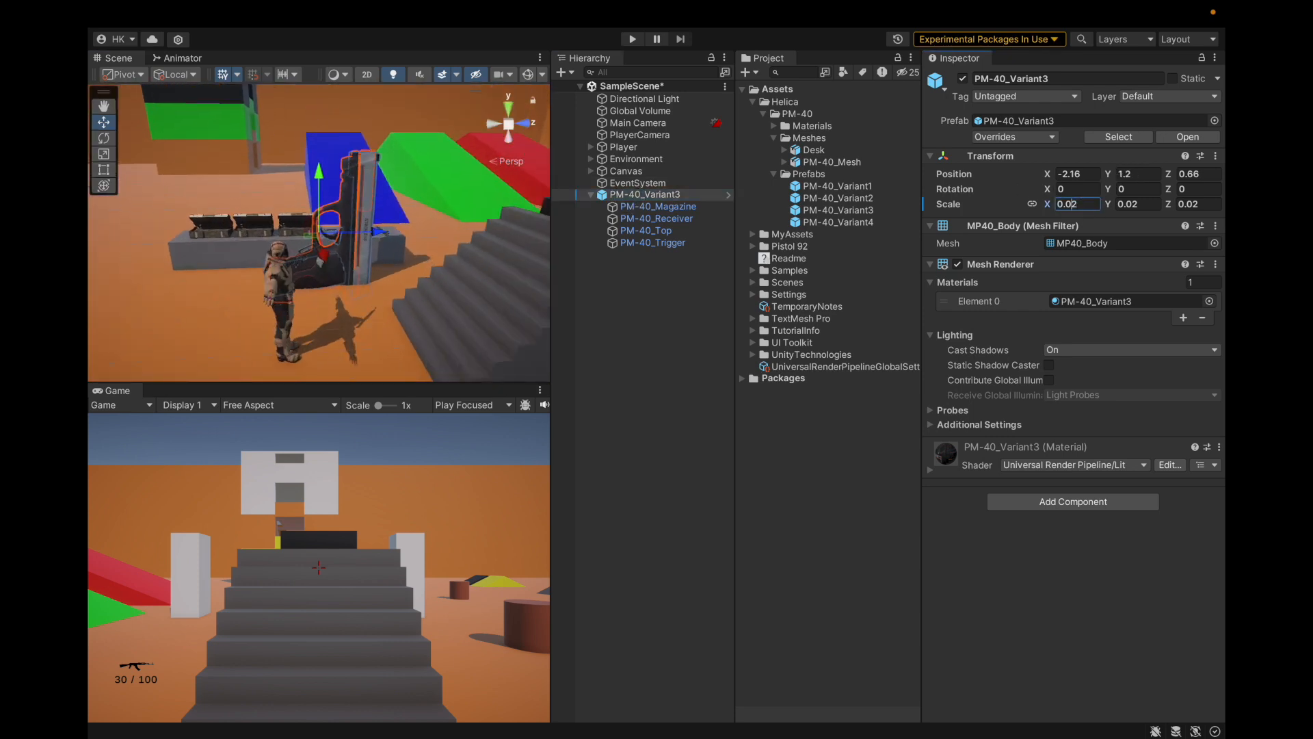
pyautogui.write('0.002')
pyautogui.moveTo(424, 284)
pyautogui.mouseDown(button='right')
pyautogui.moveTo(419, 220)
pyautogui.moveTo(448, 294)
pyautogui.mouseUp(button='right')
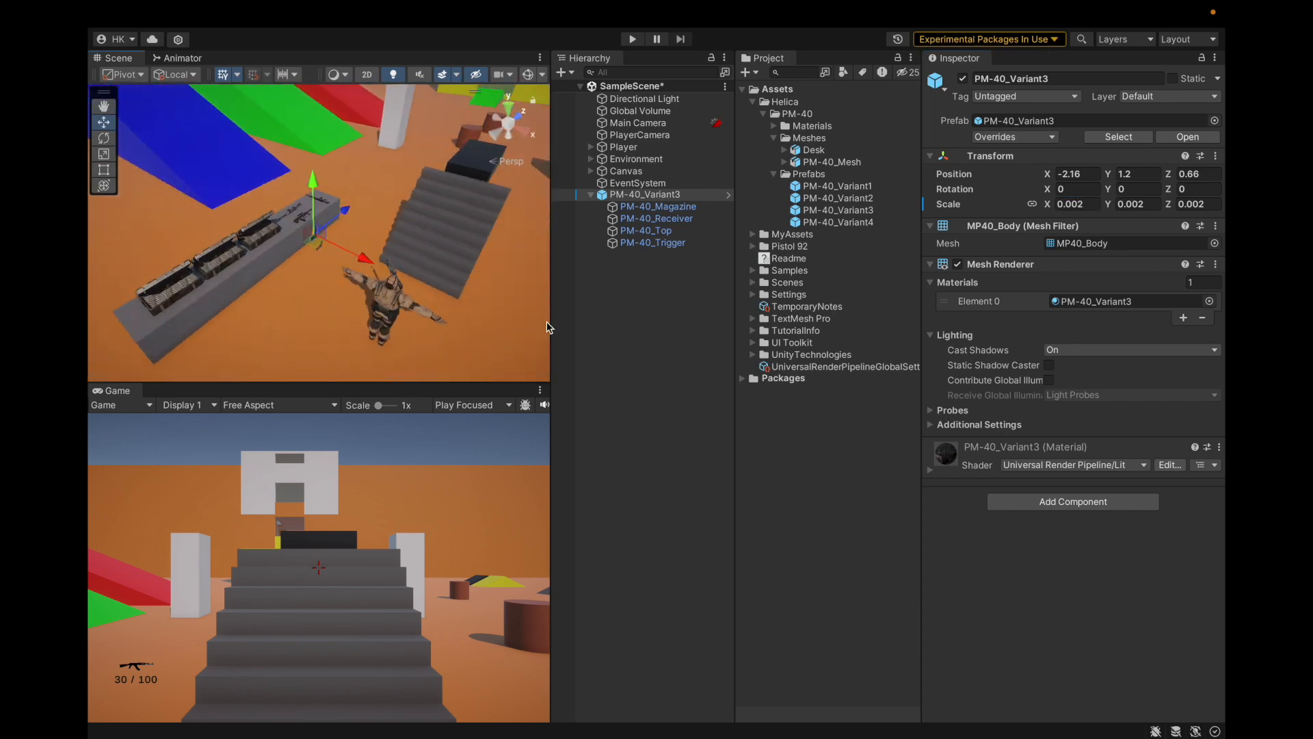
pyautogui.moveTo(448, 294); pyautogui.dragTo(465, 296)
pyautogui.moveTo(465, 296); pyautogui.dragTo(211, 264, button='right')
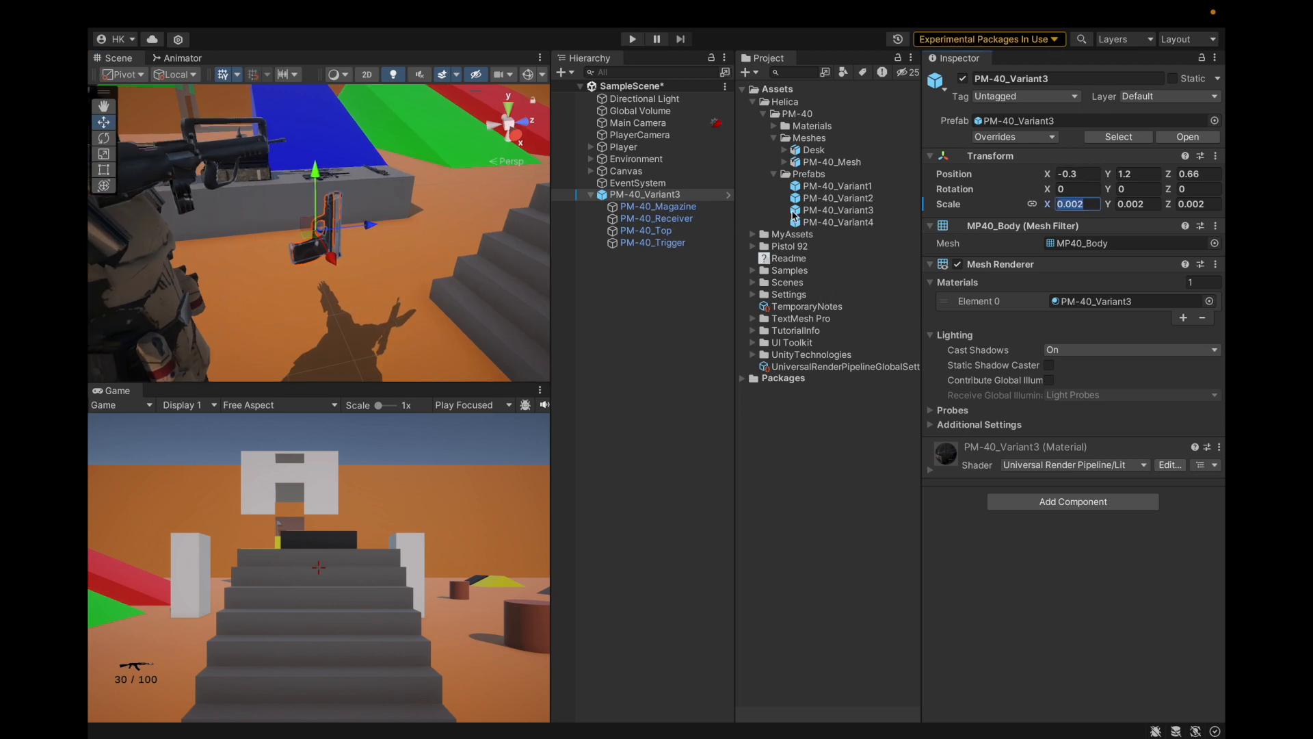
pyautogui.click(786, 234)
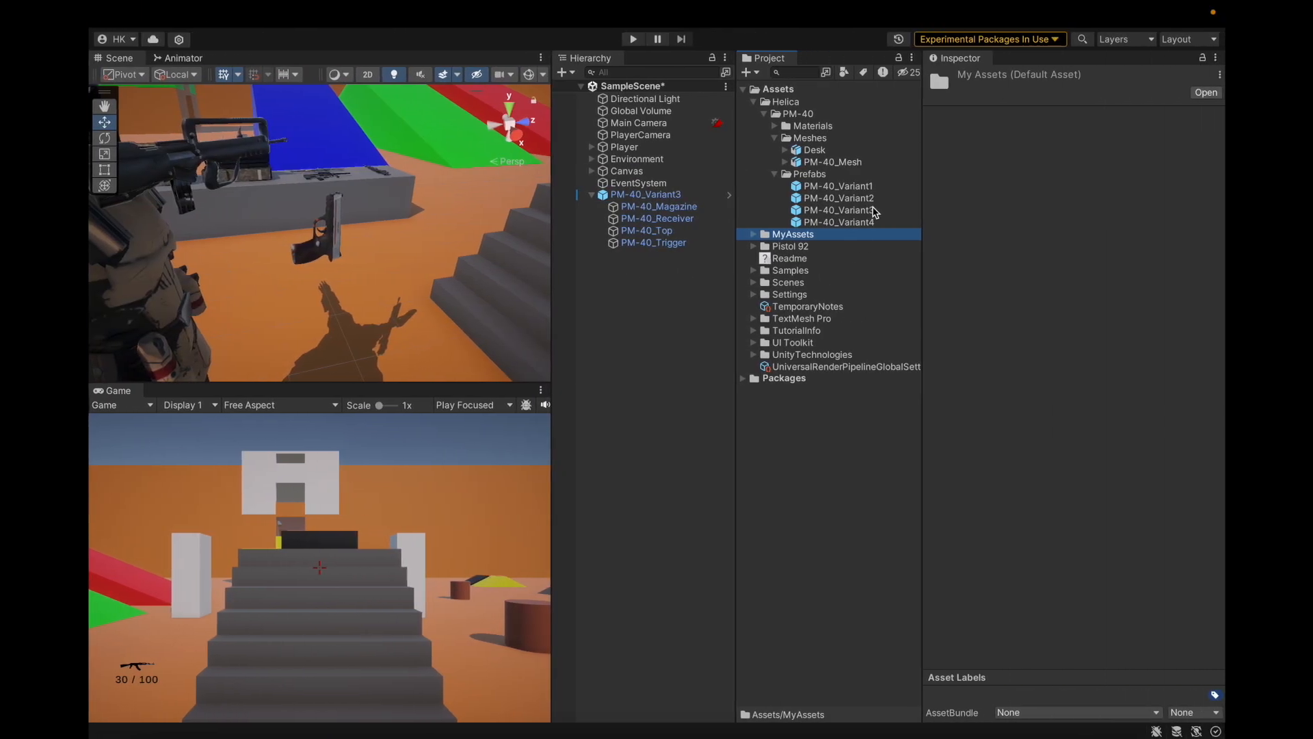
pyautogui.click(835, 198)
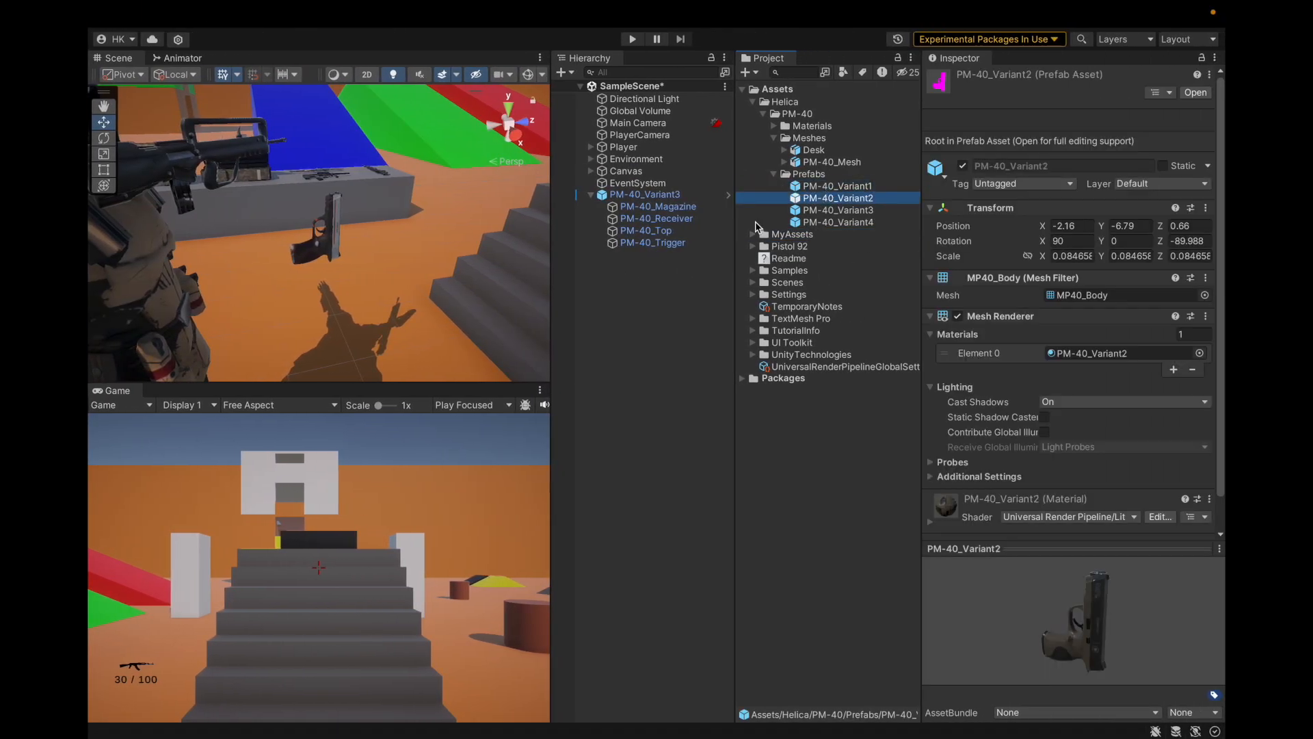
pyautogui.click(704, 195)
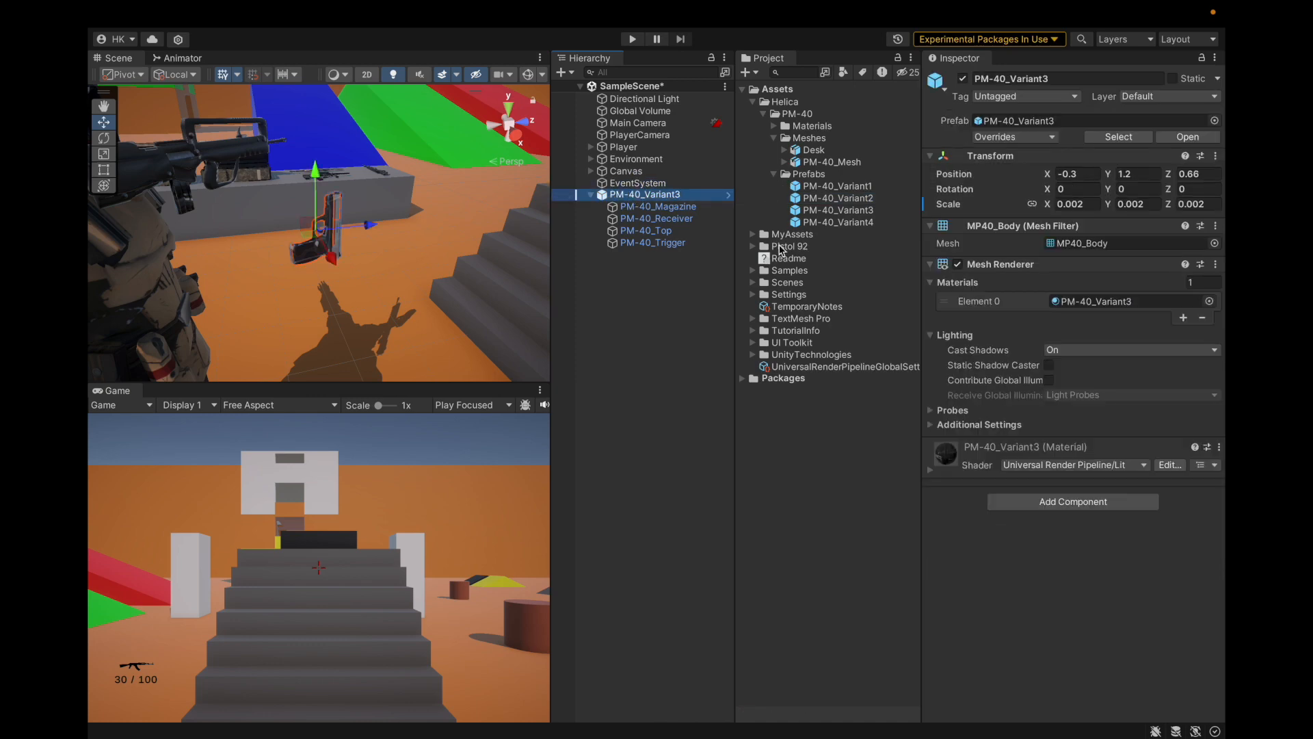
# Step: Copy the scale factor from the PM-40_Mesh import settings and switch to the Calculator app
pyautogui.click(819, 163)
pyautogui.click(1057, 153)
pyautogui.press('super+c')
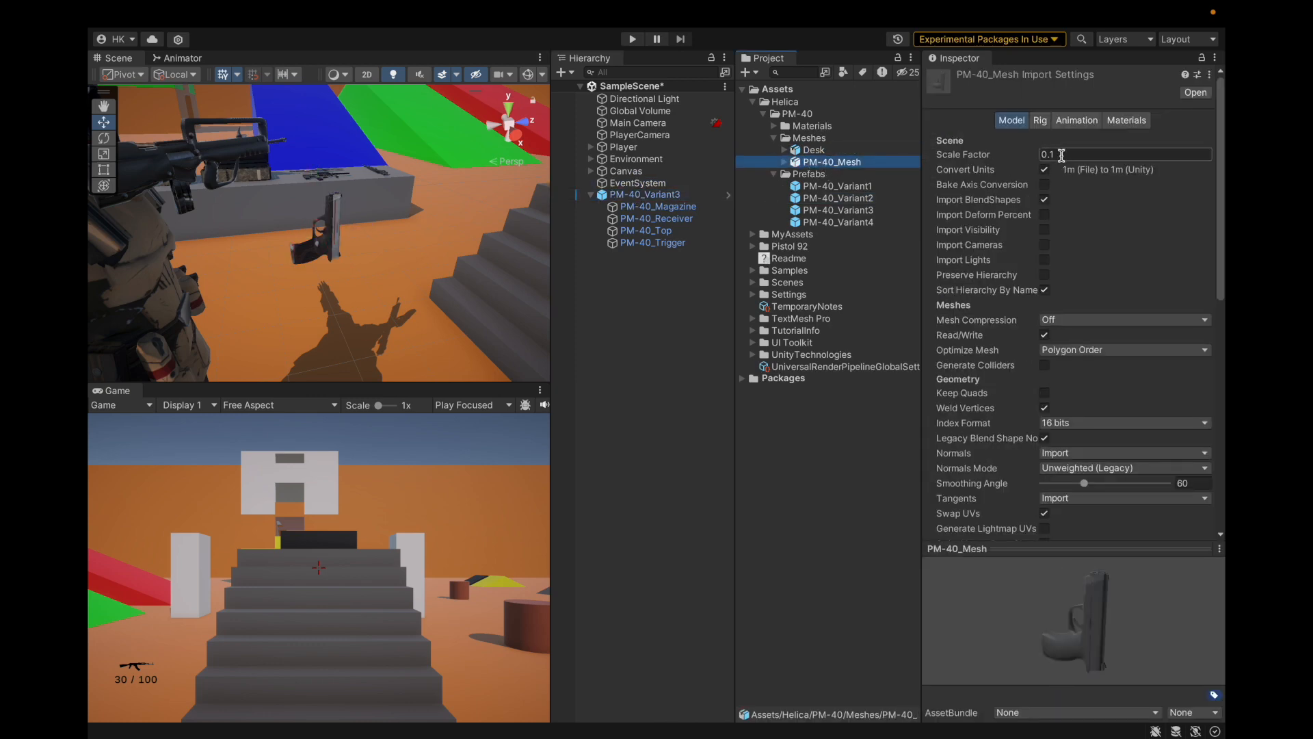
pyautogui.hotkey('ctrl', 'Left')
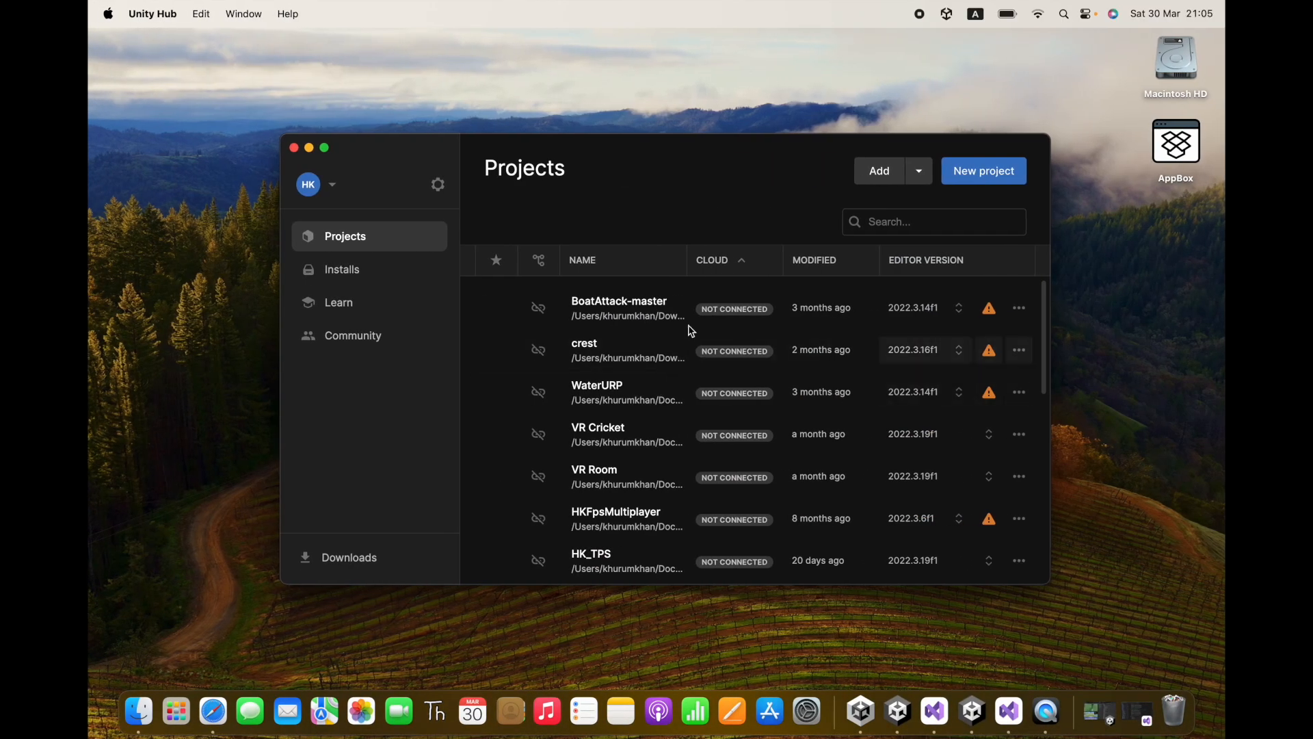
pyautogui.press('super+space')
pyautogui.write('calc')
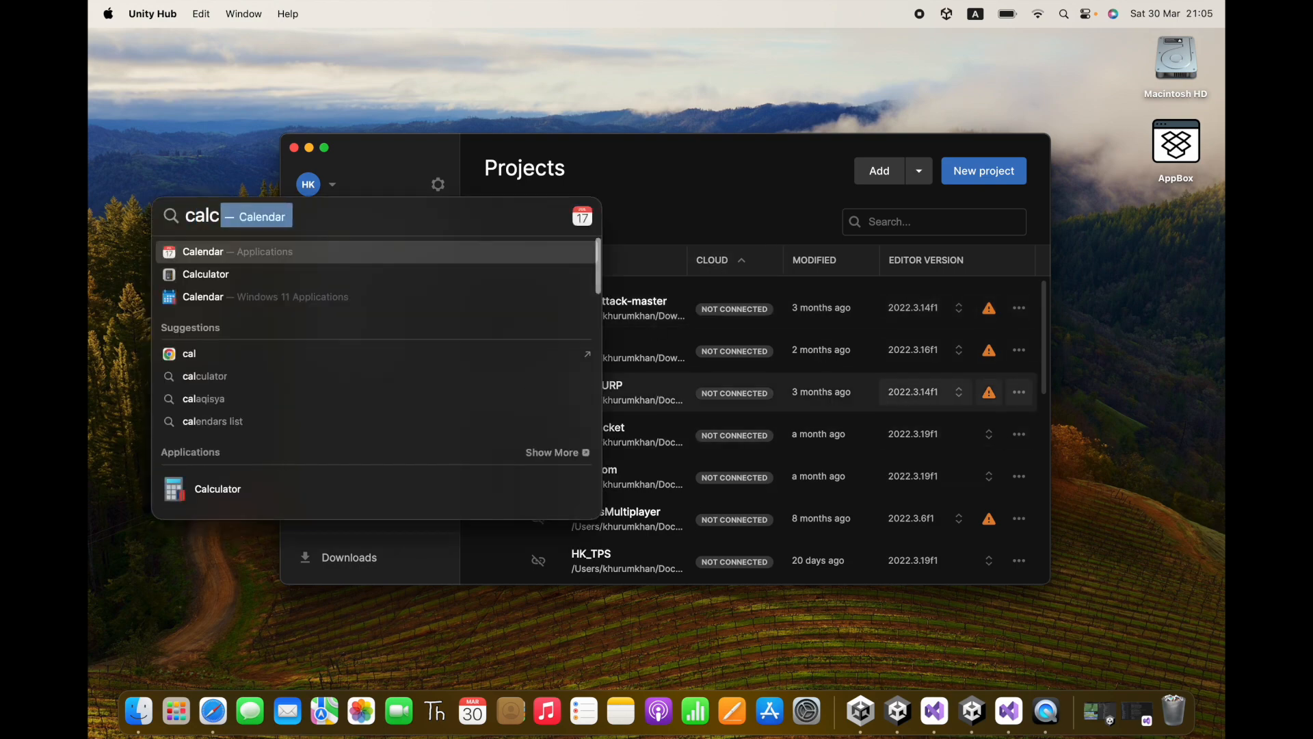
pyautogui.press('Return')
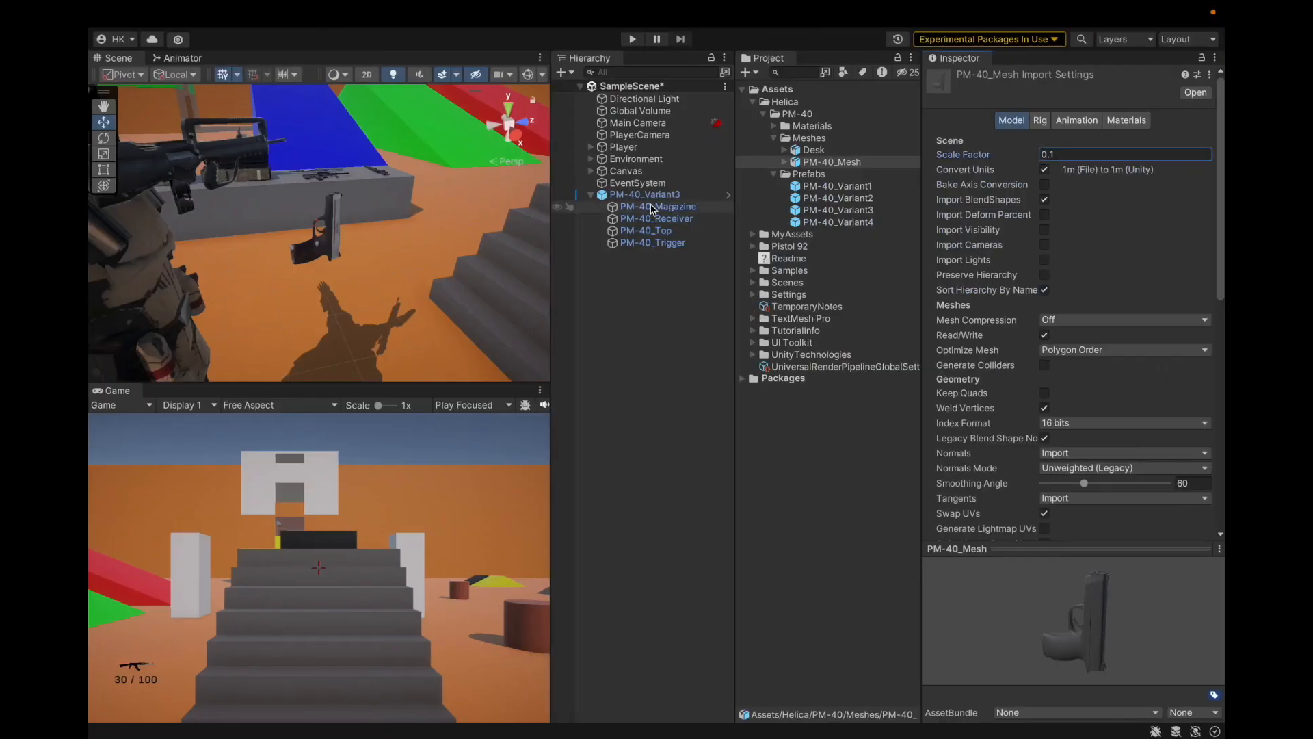
# Step: Divide 1 by the pistol's scale of 0.002 in Calculator and clear the result
pyautogui.click(643, 195)
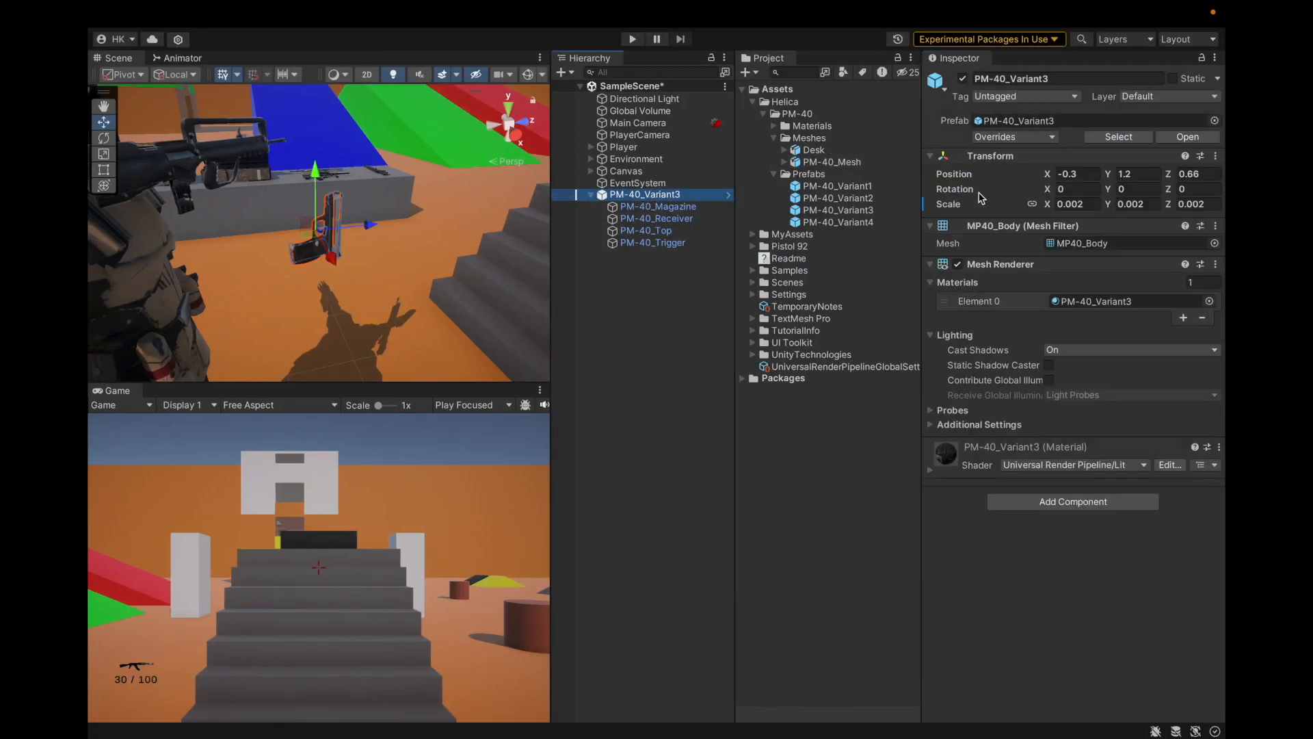
pyautogui.click(1083, 200)
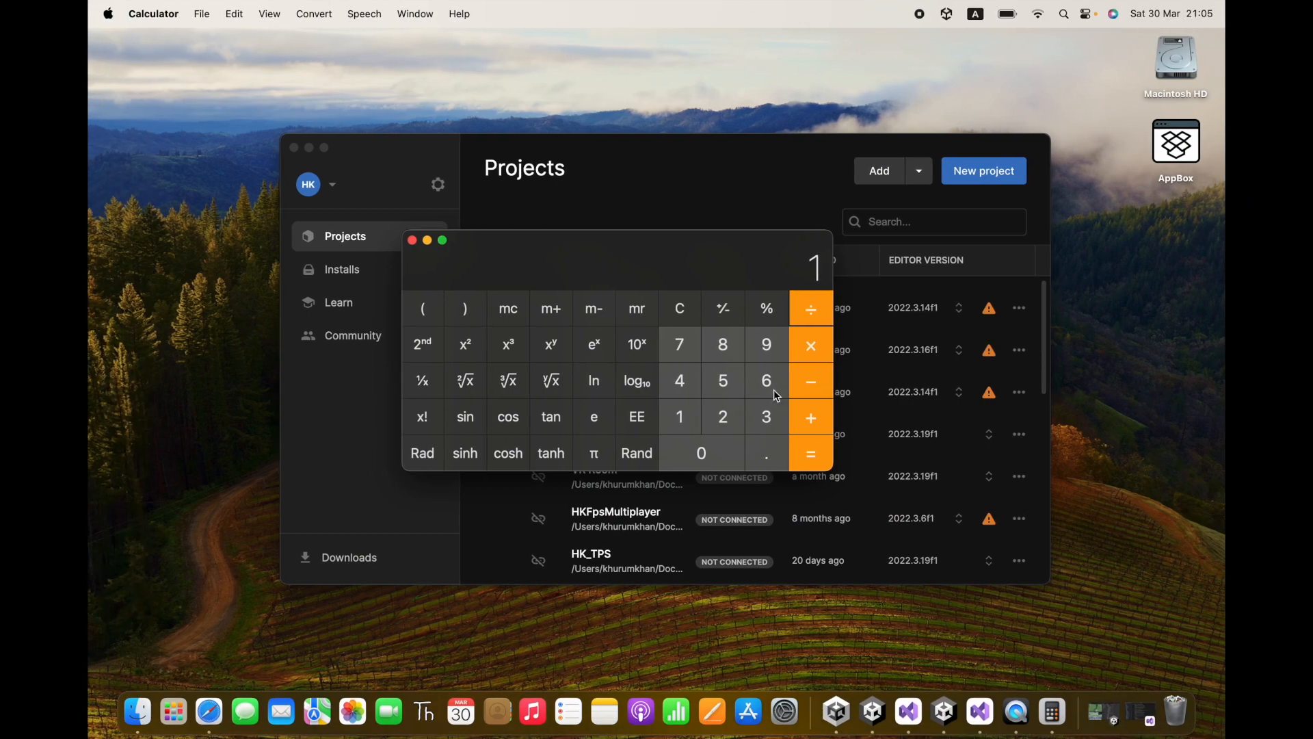
pyautogui.write('0.002')
pyautogui.click(823, 466)
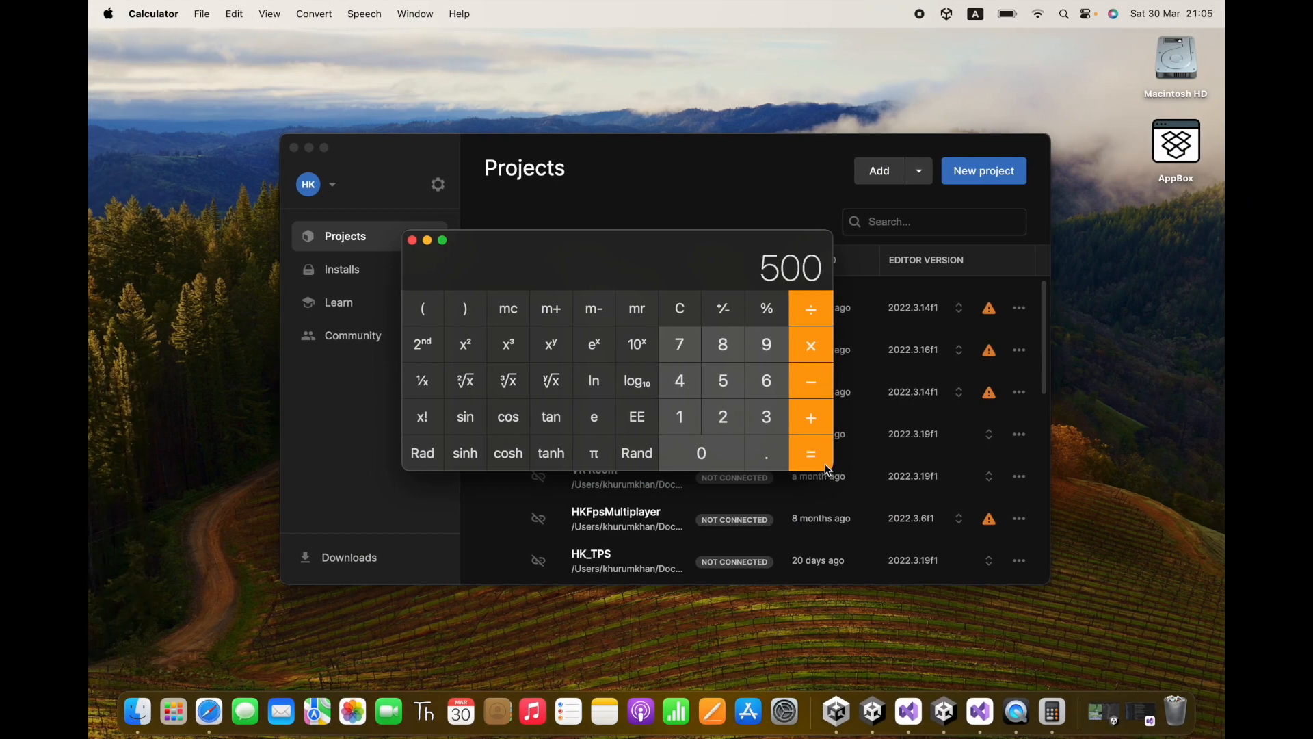
pyautogui.click(680, 308)
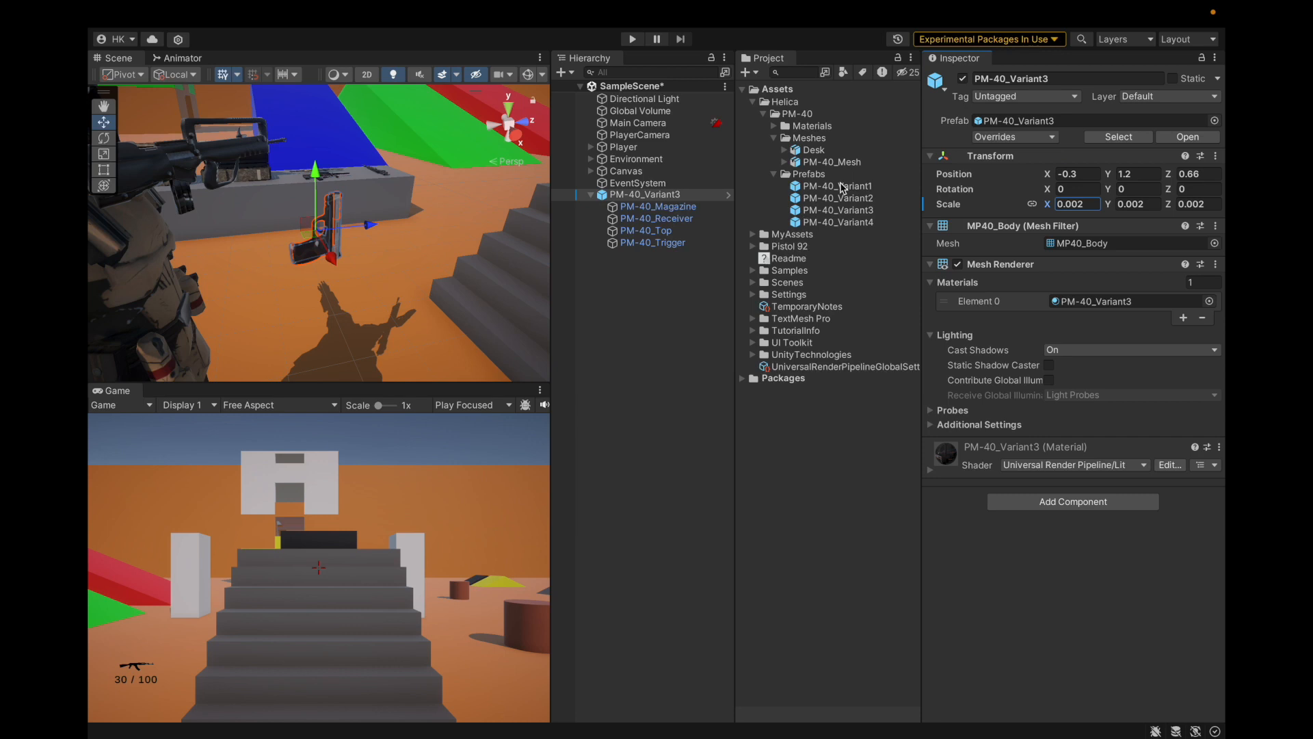
# Step: Multiply 0.1 by 0.002 in Calculator and enter the copied result 0.0002 as the scale factor of PM-40_Mesh
pyautogui.click(812, 164)
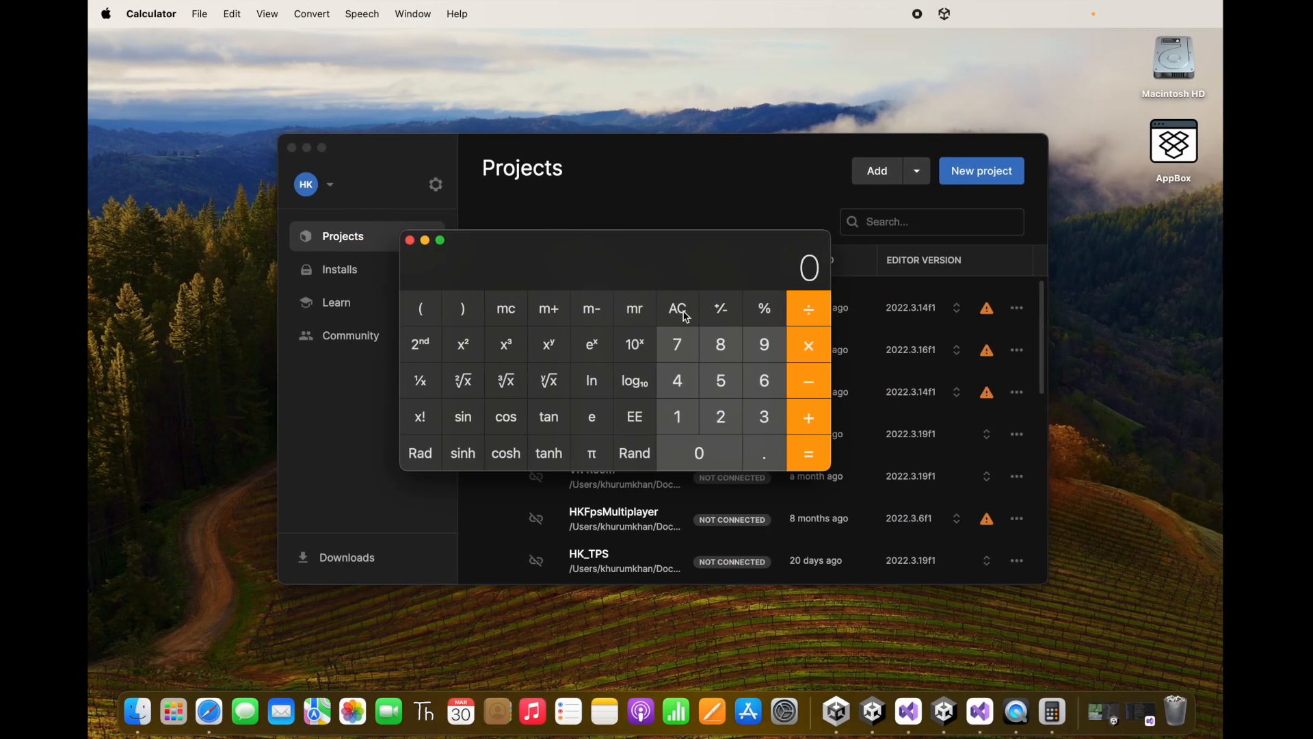
pyautogui.click(679, 315)
pyautogui.press('super+v')
pyautogui.click(732, 386)
pyautogui.click(811, 452)
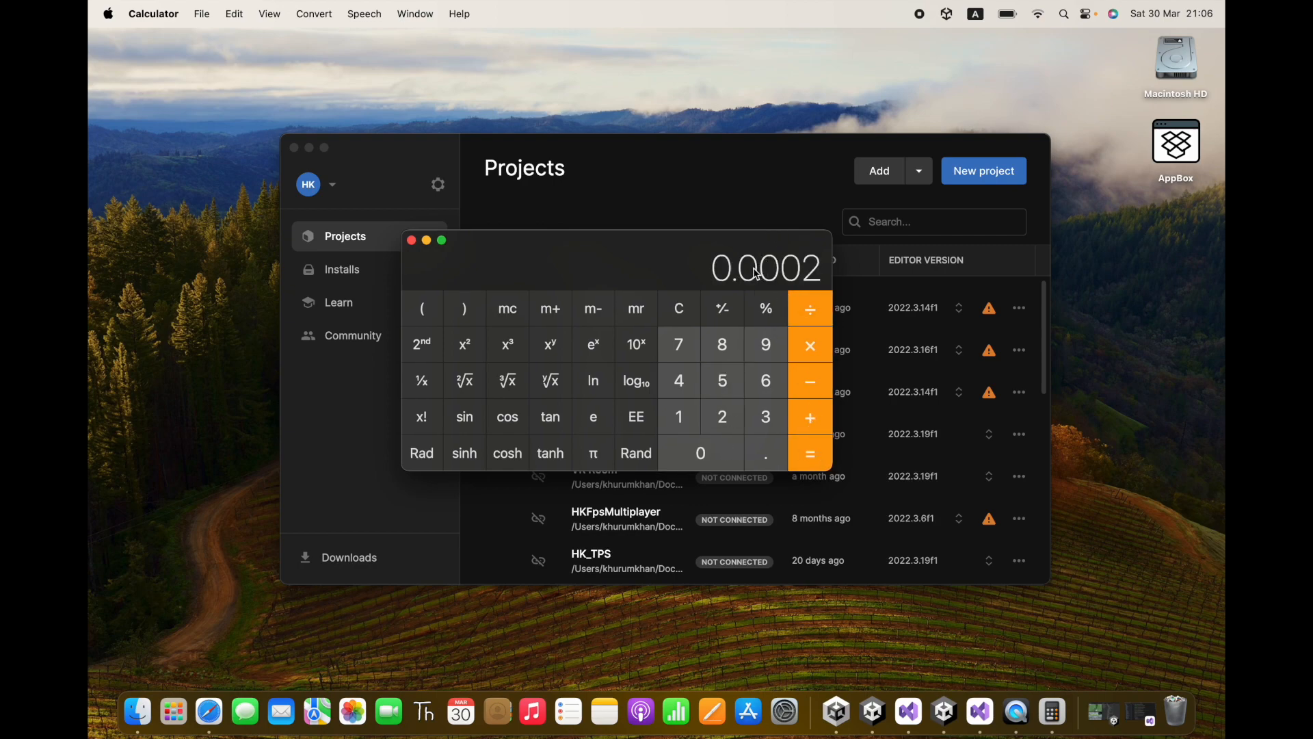
pyautogui.press('super+c')
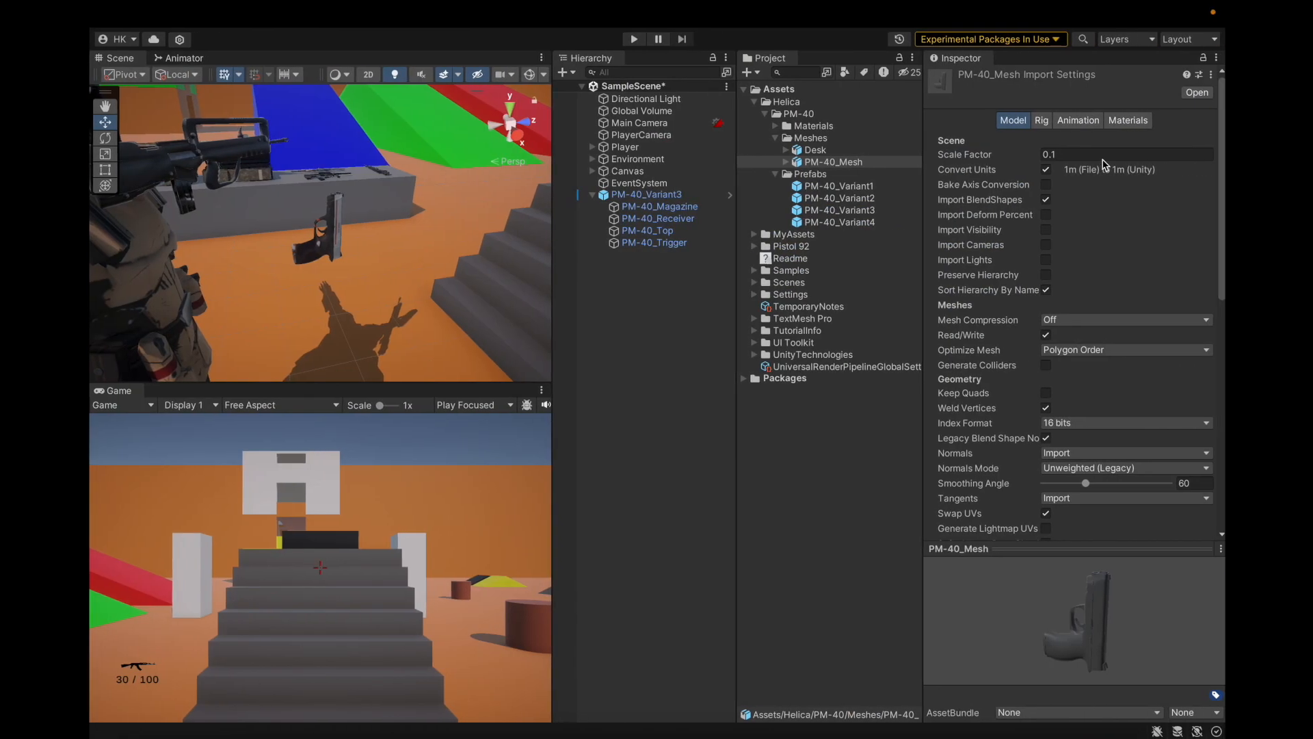
pyautogui.click(1099, 155)
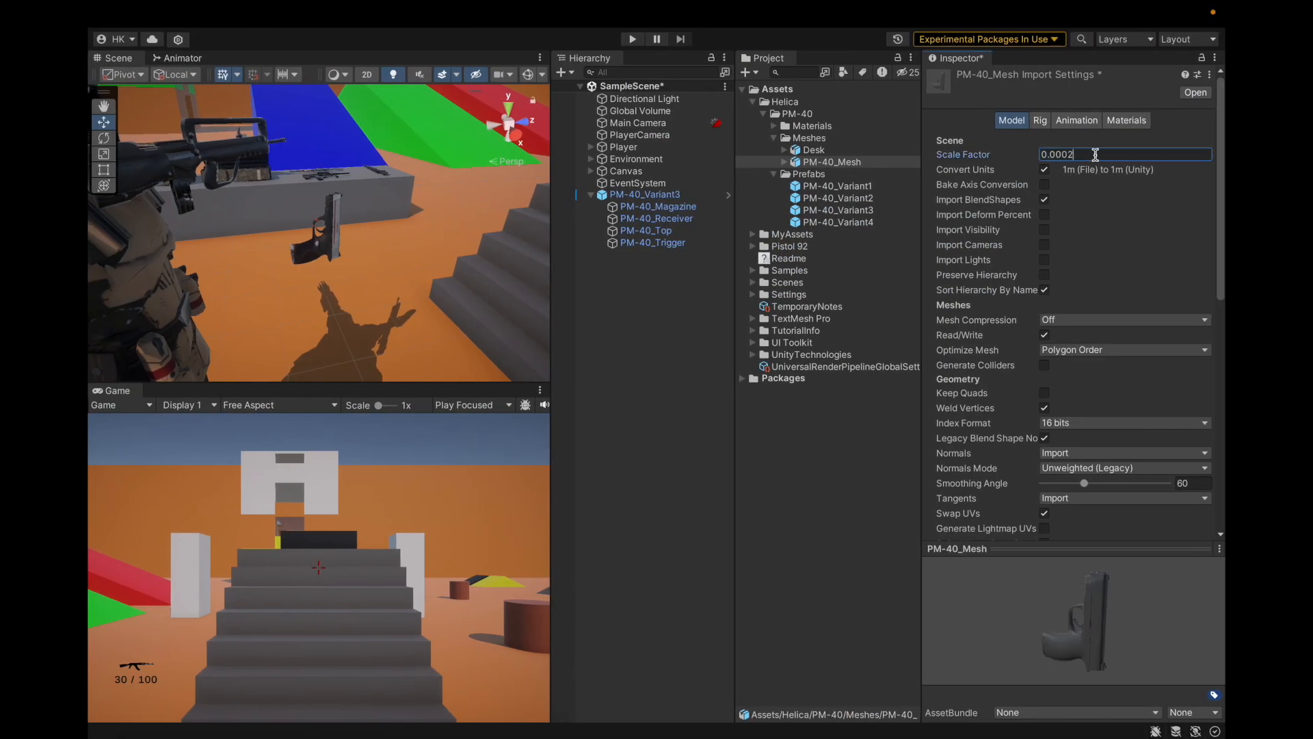
# Step: Apply the changed import settings of PM-40_Mesh and inspect the PM-40_Variant3 pistol in the scene
pyautogui.scroll(-10, 1096, 157)
pyautogui.click(674, 195)
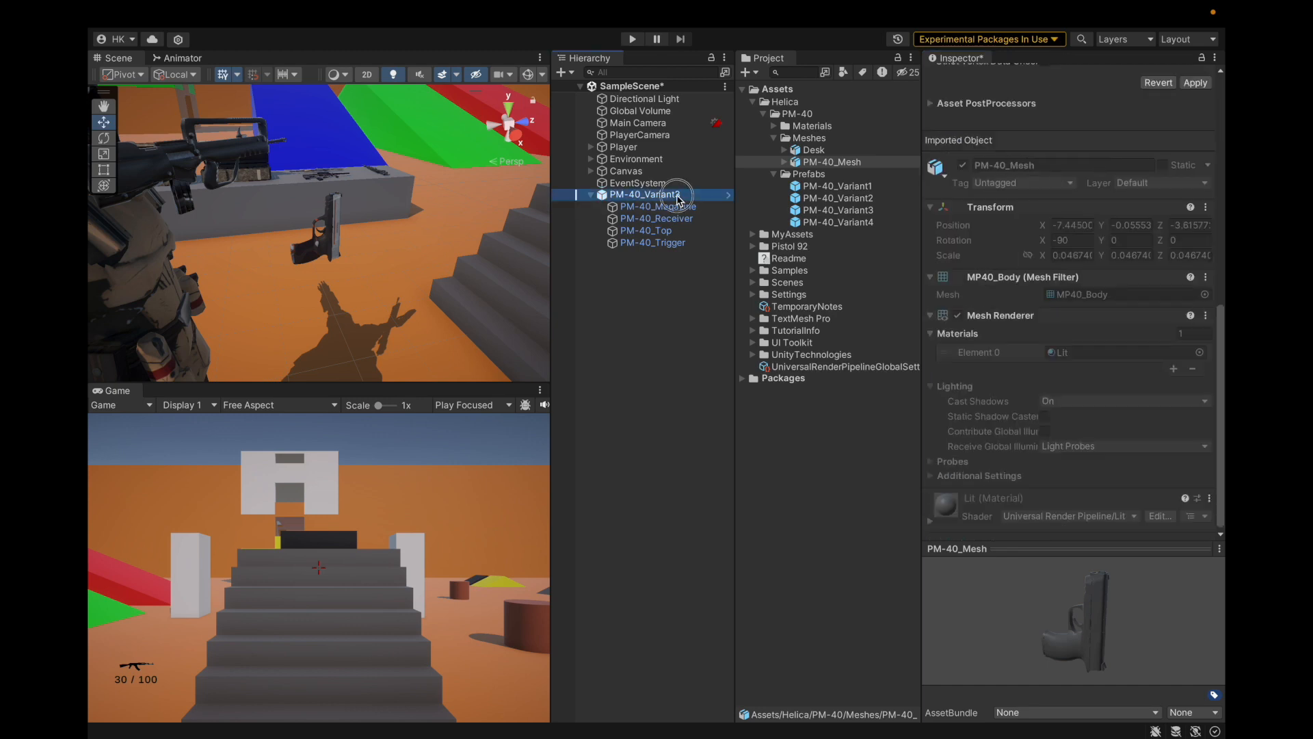
pyautogui.click(704, 315)
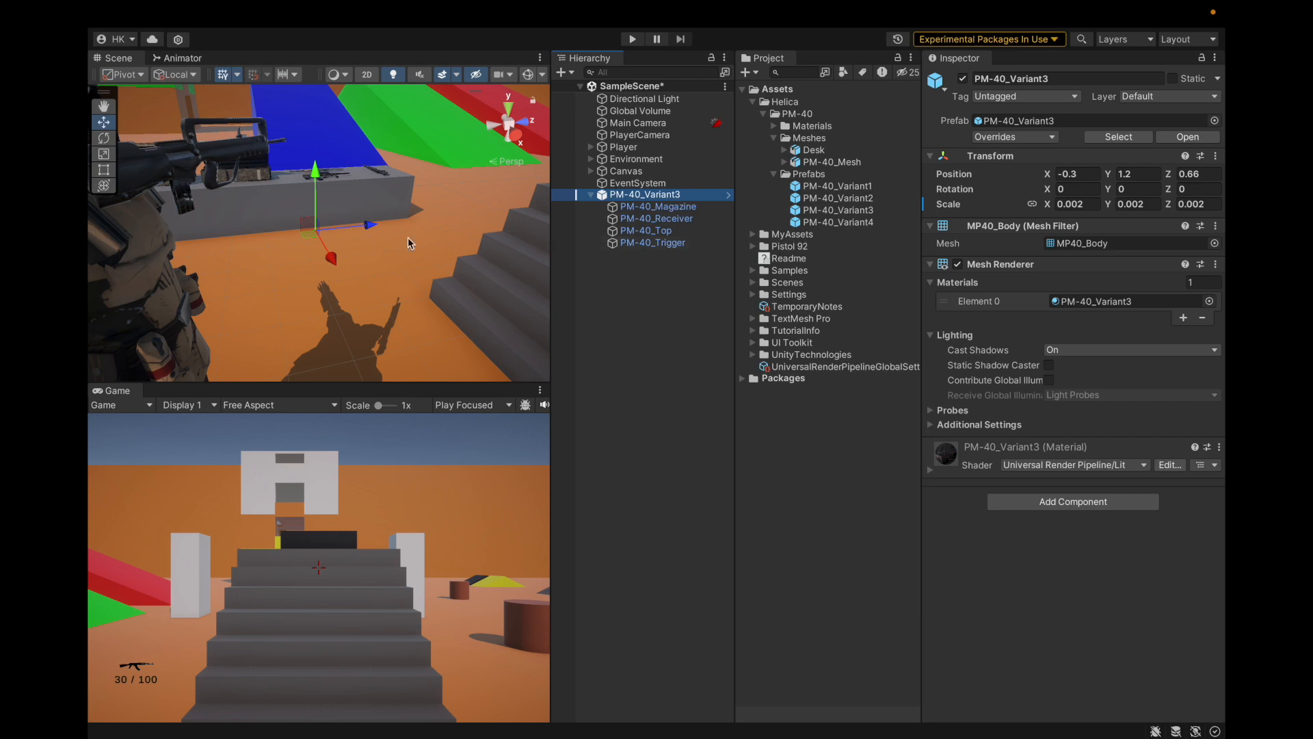
pyautogui.scroll(6, 408, 243)
pyautogui.scroll(2, 408, 243)
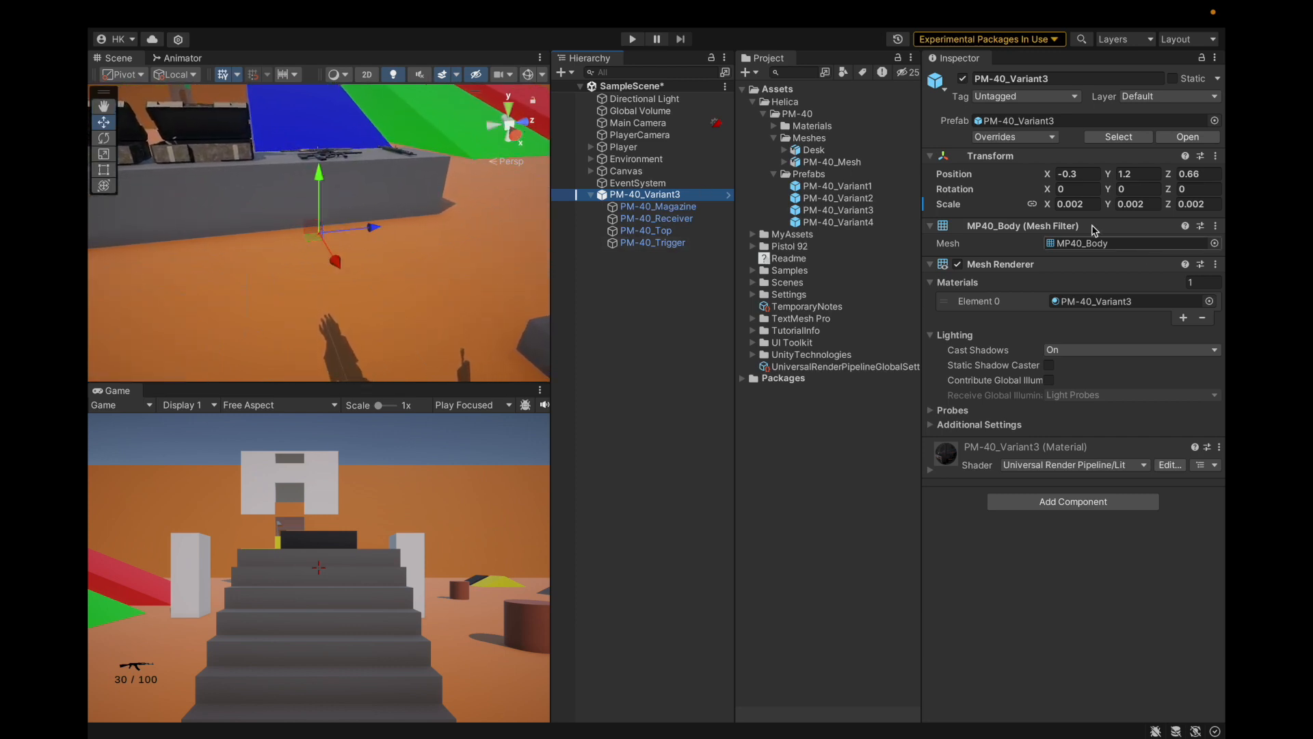
# Step: Set the scale of PM-40_Variant3 to 1 on all axes and check its size next to the player
pyautogui.click(1076, 203)
pyautogui.write('1')
pyautogui.scroll(-5, 400, 277)
pyautogui.keyDown('alt'); pyautogui.moveTo(342, 260); pyautogui.dragTo(260, 253); pyautogui.keyUp('alt')
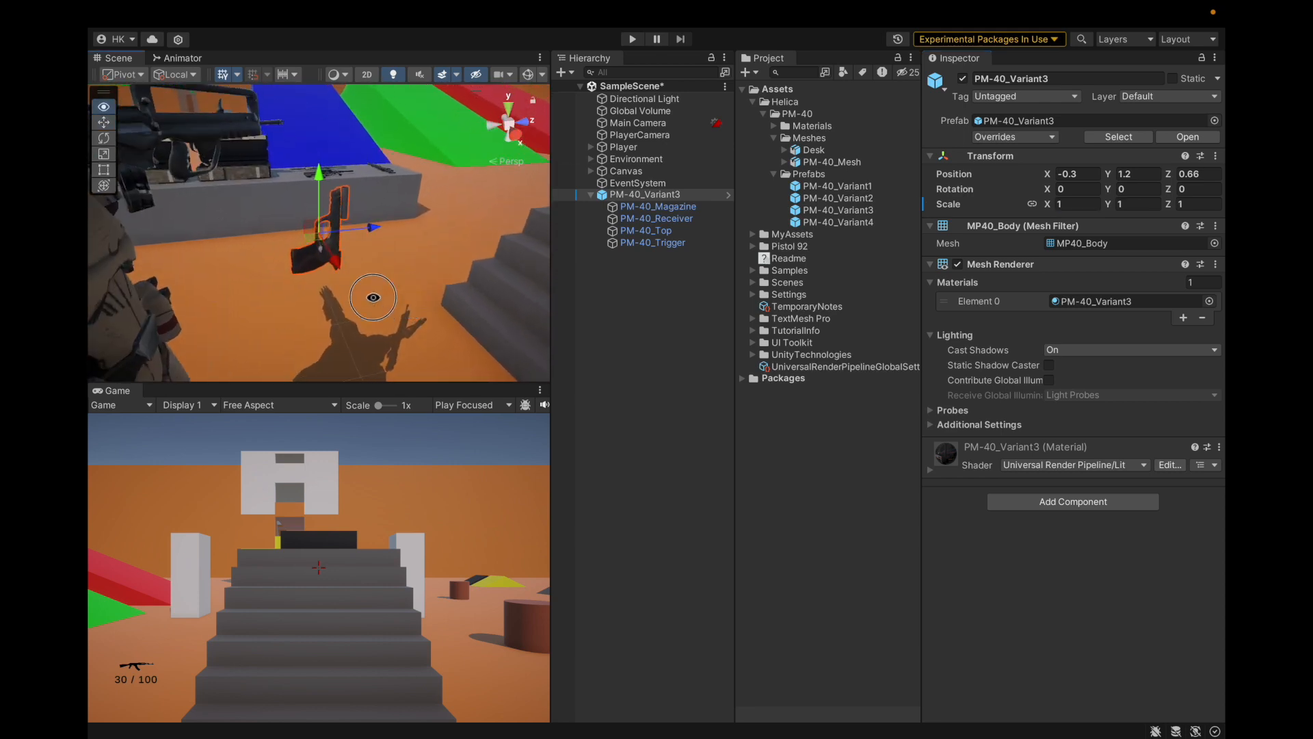
pyautogui.scroll(3, 536, 267)
pyautogui.keyDown('alt'); pyautogui.moveTo(408, 300); pyautogui.dragTo(452, 298); pyautogui.keyUp('alt')
# Step: Divide the X position of PM-40_Magazine by 500 in Calculator and copy the result
pyautogui.click(659, 206)
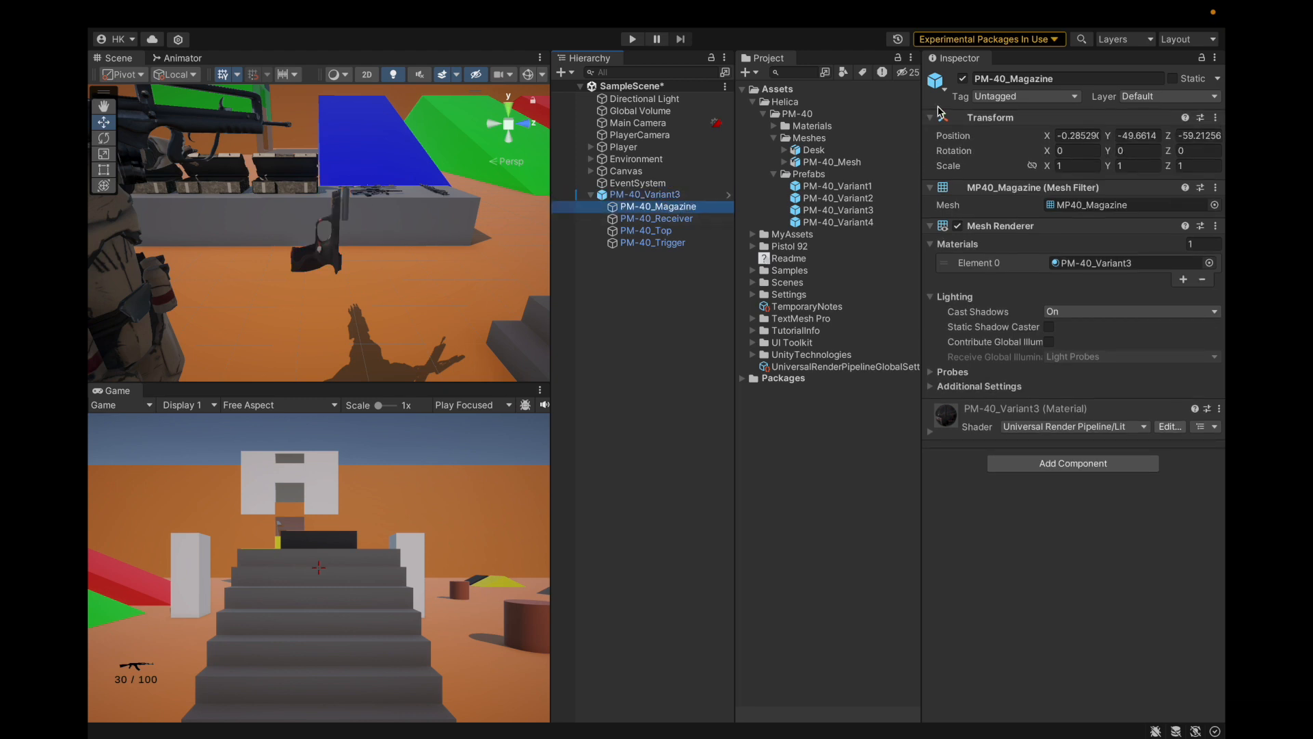
pyautogui.click(1085, 135)
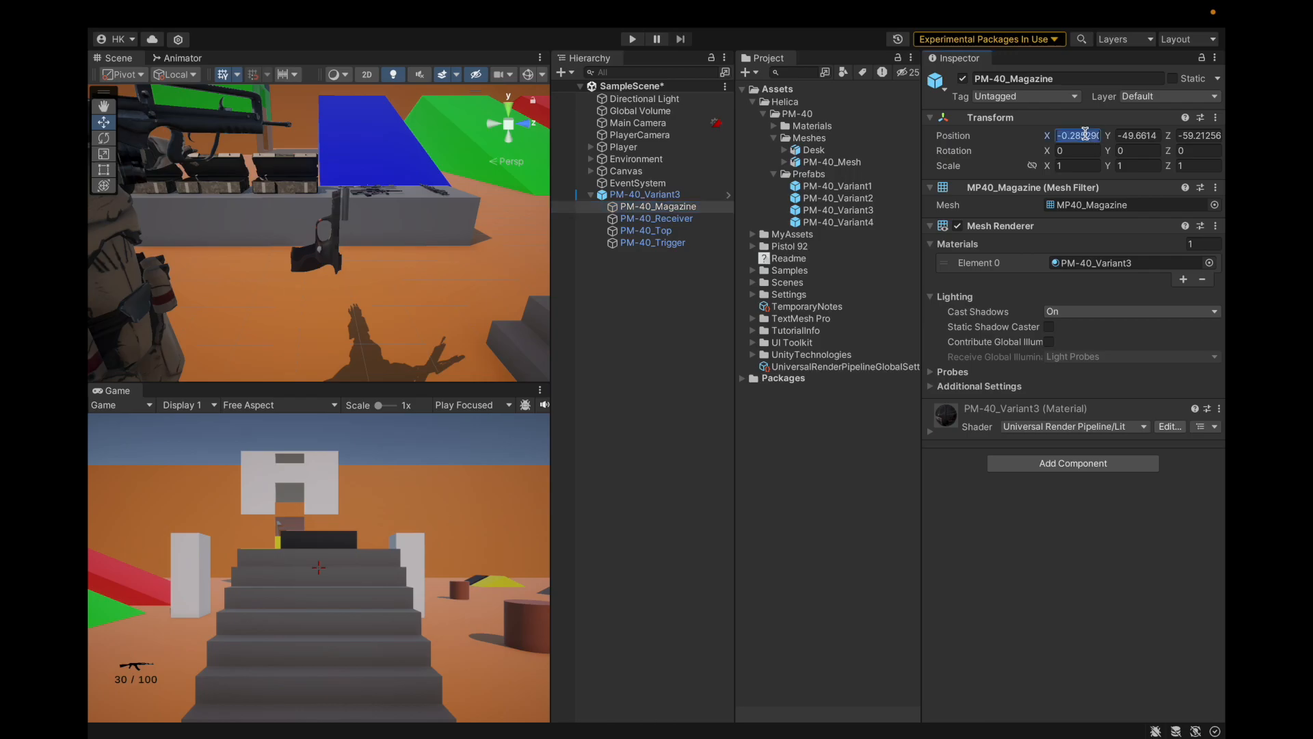
pyautogui.hotkey('ctrl', 'Left')
pyautogui.click(689, 307)
pyautogui.press('super+v')
pyautogui.click(800, 309)
pyautogui.click(721, 380)
pyautogui.doubleClick(700, 453)
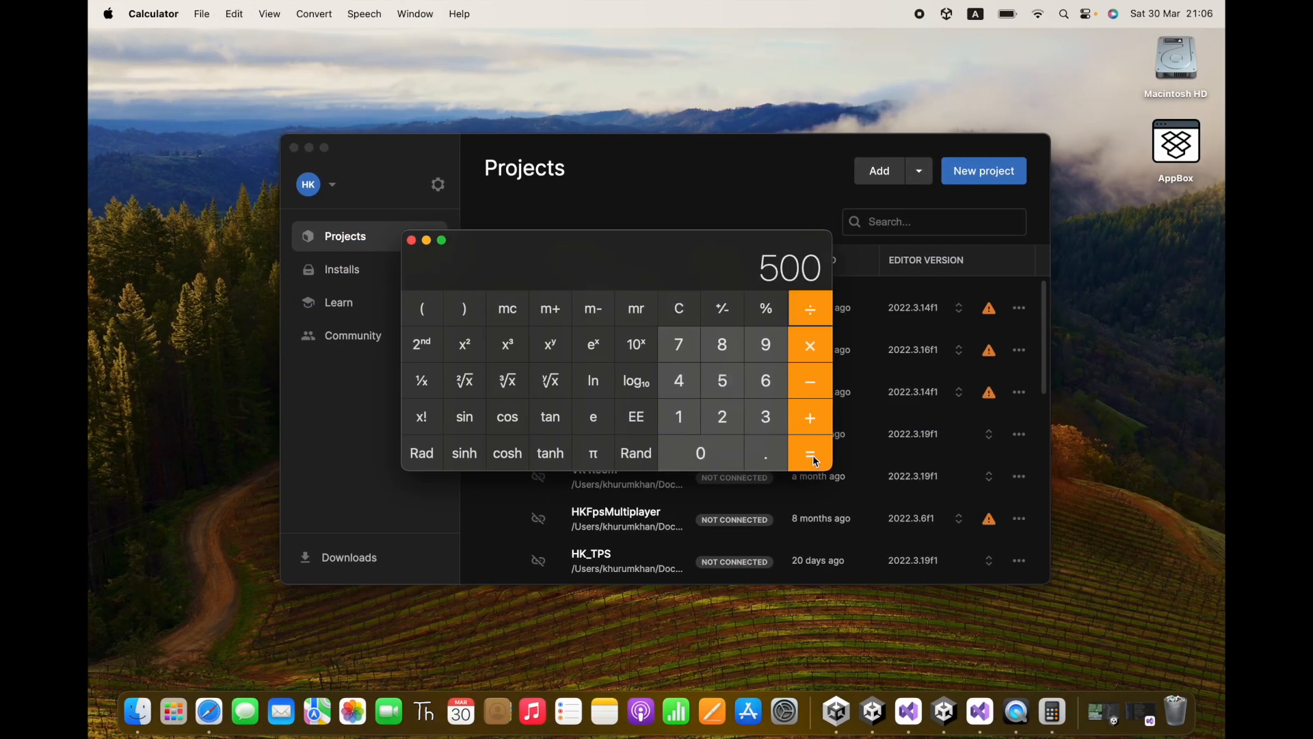
pyautogui.click(810, 453)
pyautogui.press('super+c')
# Step: Replace the X position of PM-40_Magazine with the calculated value of about -0.00057
pyautogui.hotkey('ctrl', 'Right')
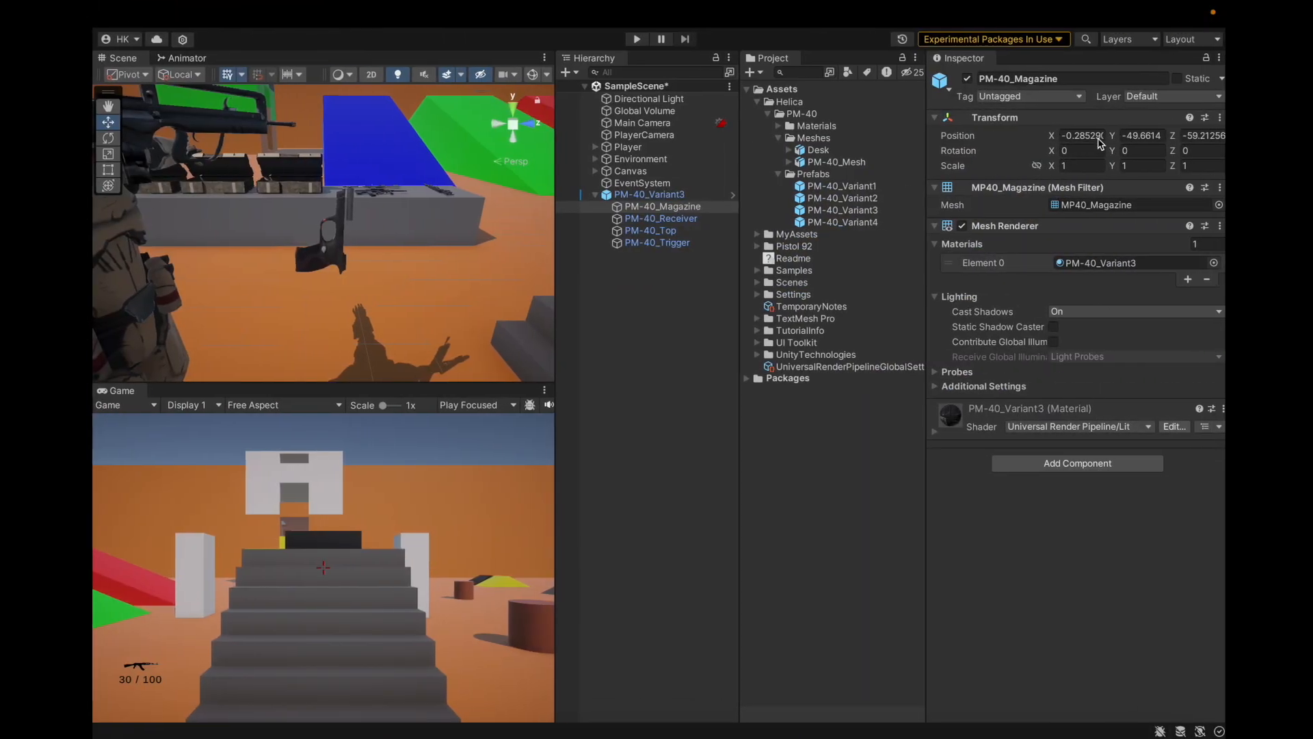
pyautogui.press('BackSpace')
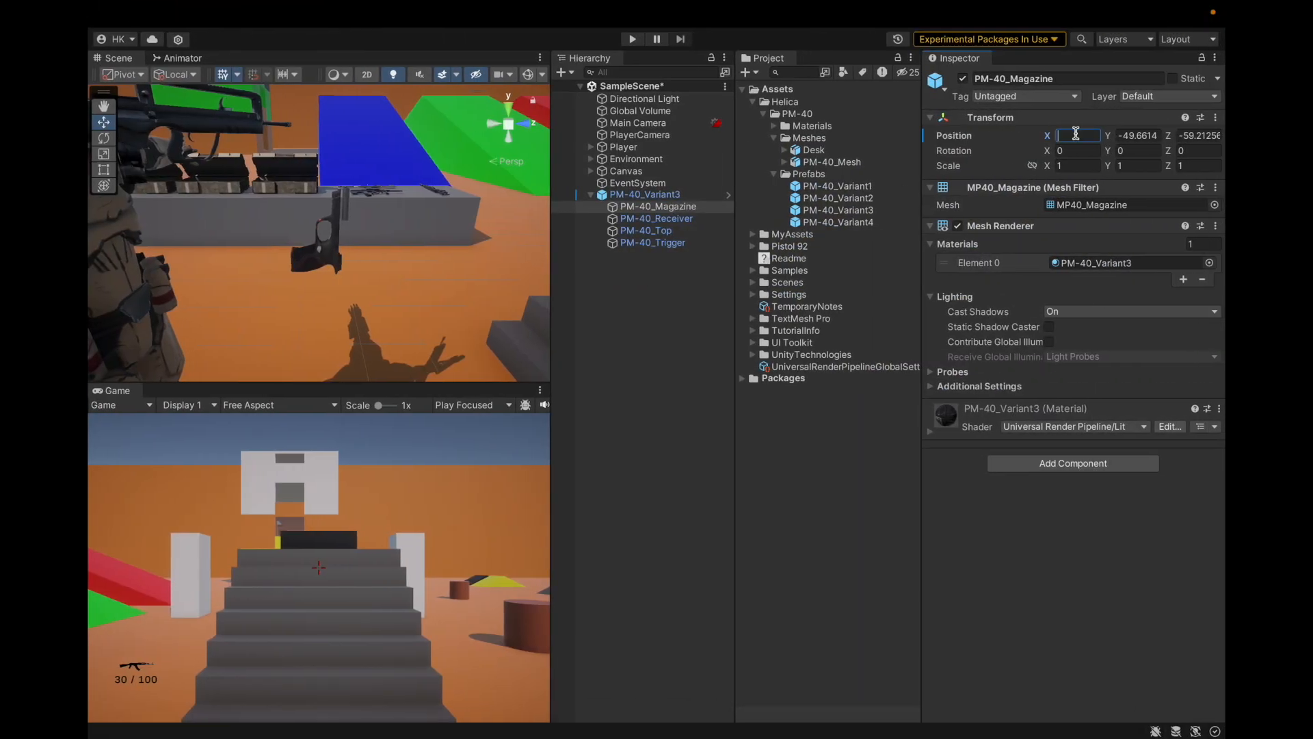
pyautogui.hotkey('ctrl', 'Left')
pyautogui.click(681, 306)
pyautogui.hotkey('ctrl', 'Right')
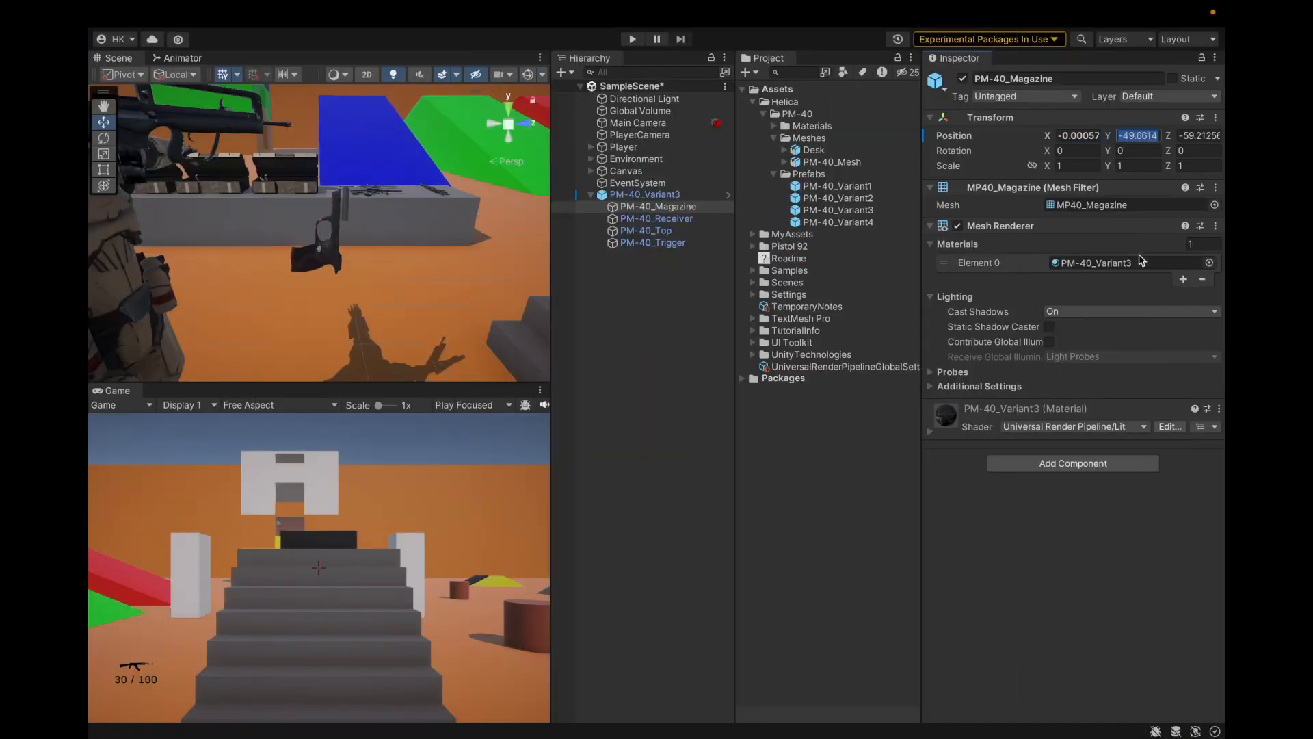
# Step: Divide the Y position of PM-40_Magazine by 500 in Calculator and enter the result, about -0.09932
pyautogui.hotkey('ctrl', 'Left')
pyautogui.press('super+v')
pyautogui.click(742, 384)
pyautogui.doubleClick(727, 452)
pyautogui.click(805, 453)
pyautogui.press('super+c')
pyautogui.hotkey('ctrl', 'Right')
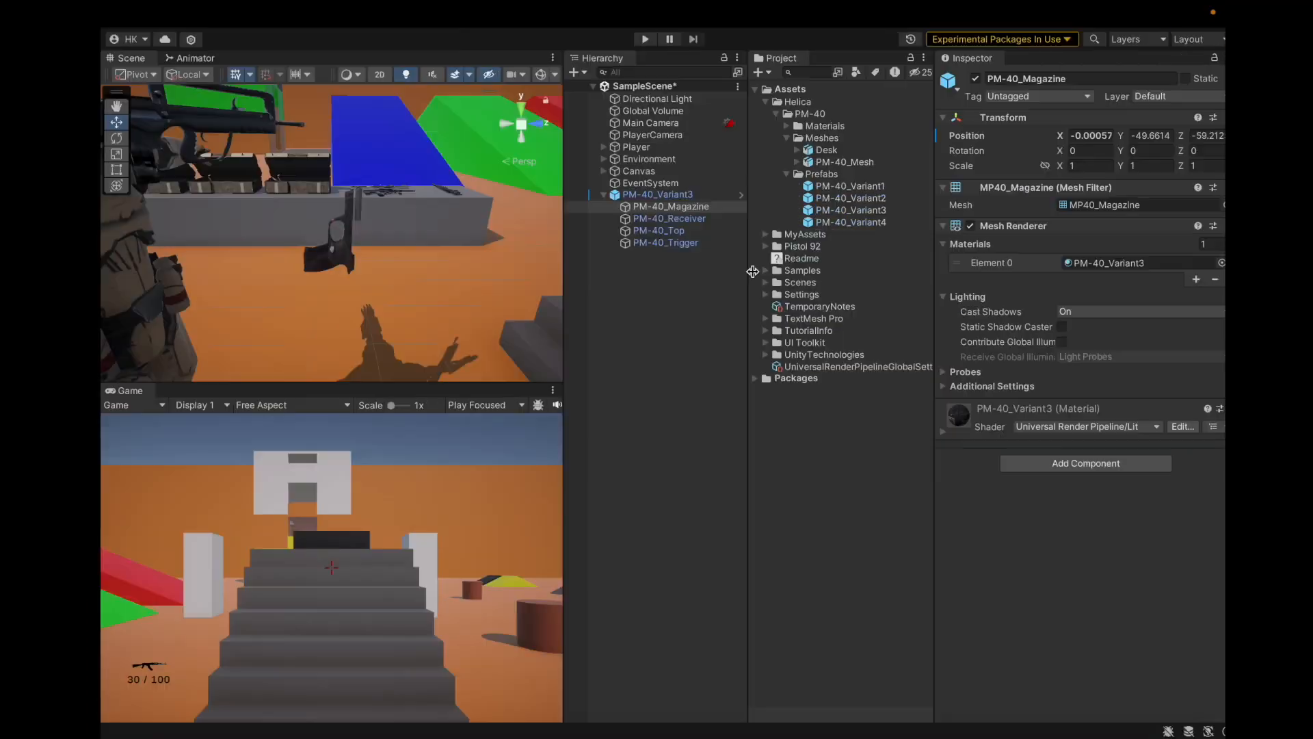
pyautogui.click(1131, 136)
# Step: Replace the Z position of PM-40_Magazine with its value divided by 500 in Calculator, -0.11842512, and save the project
pyautogui.click(1207, 135)
pyautogui.press('super+c')
pyautogui.hotkey('ctrl', 'Left')
pyautogui.press('super+v')
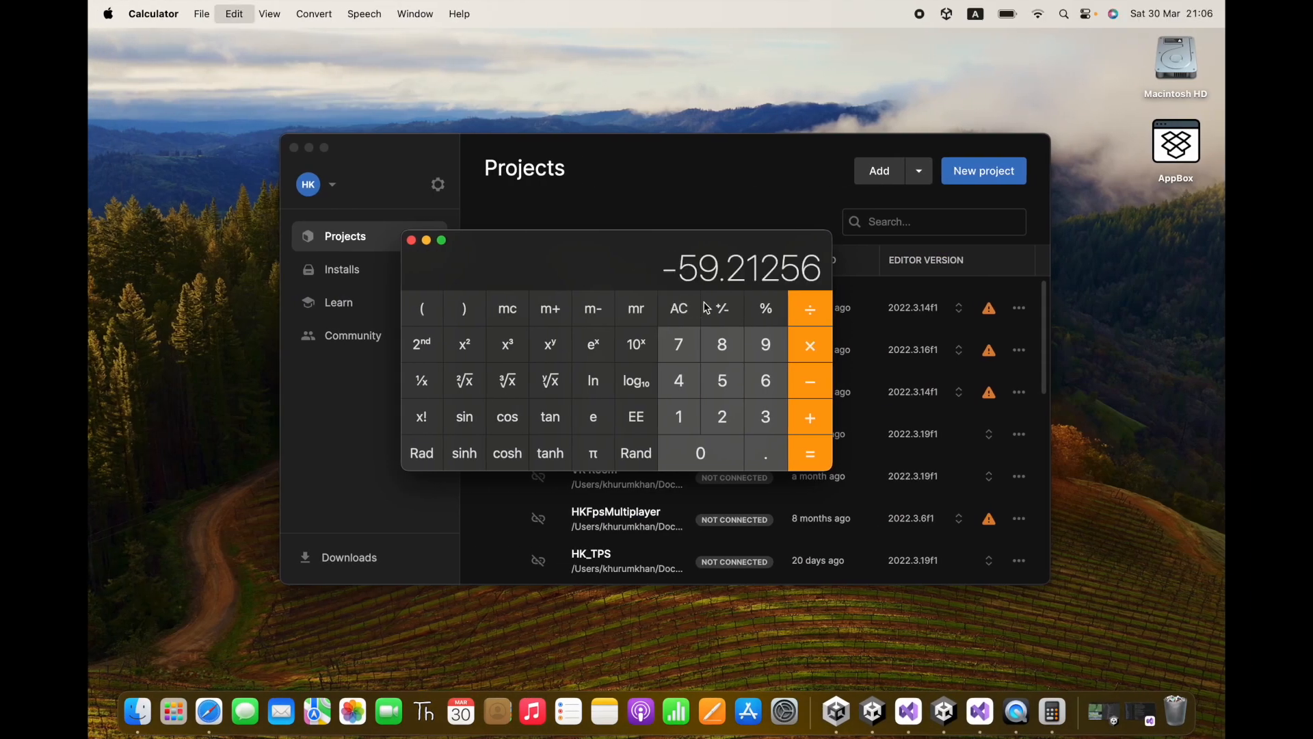
pyautogui.click(808, 306)
pyautogui.click(756, 373)
pyautogui.doubleClick(727, 471)
pyautogui.click(825, 457)
pyautogui.press('super+c')
pyautogui.hotkey('ctrl', 'Right')
pyautogui.press('super+v')
pyautogui.click(180, 13)
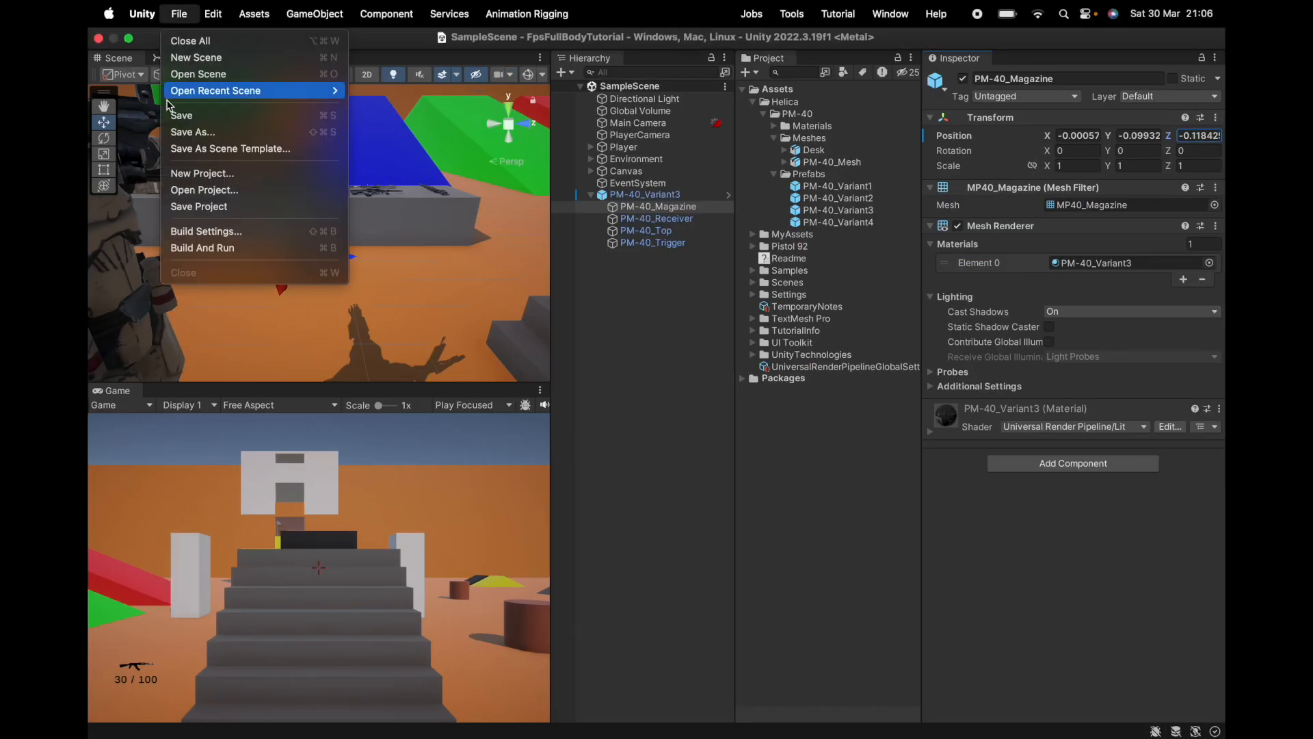
pyautogui.click(185, 205)
# Step: Divide the X position of PM-40_Receiver by 500 in Calculator and enter the result, about -0.00229
pyautogui.click(619, 217)
pyautogui.click(1080, 135)
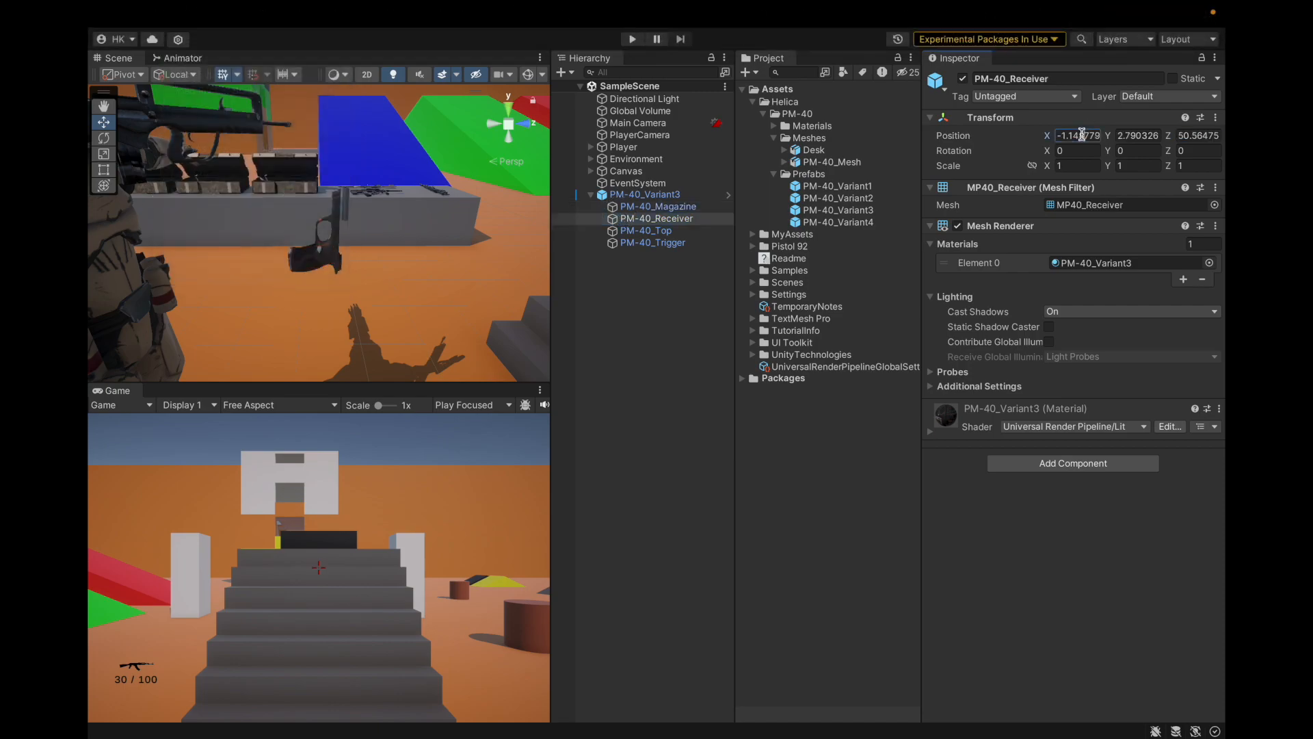
pyautogui.hotkey('ctrl', 'Left')
pyautogui.click(684, 305)
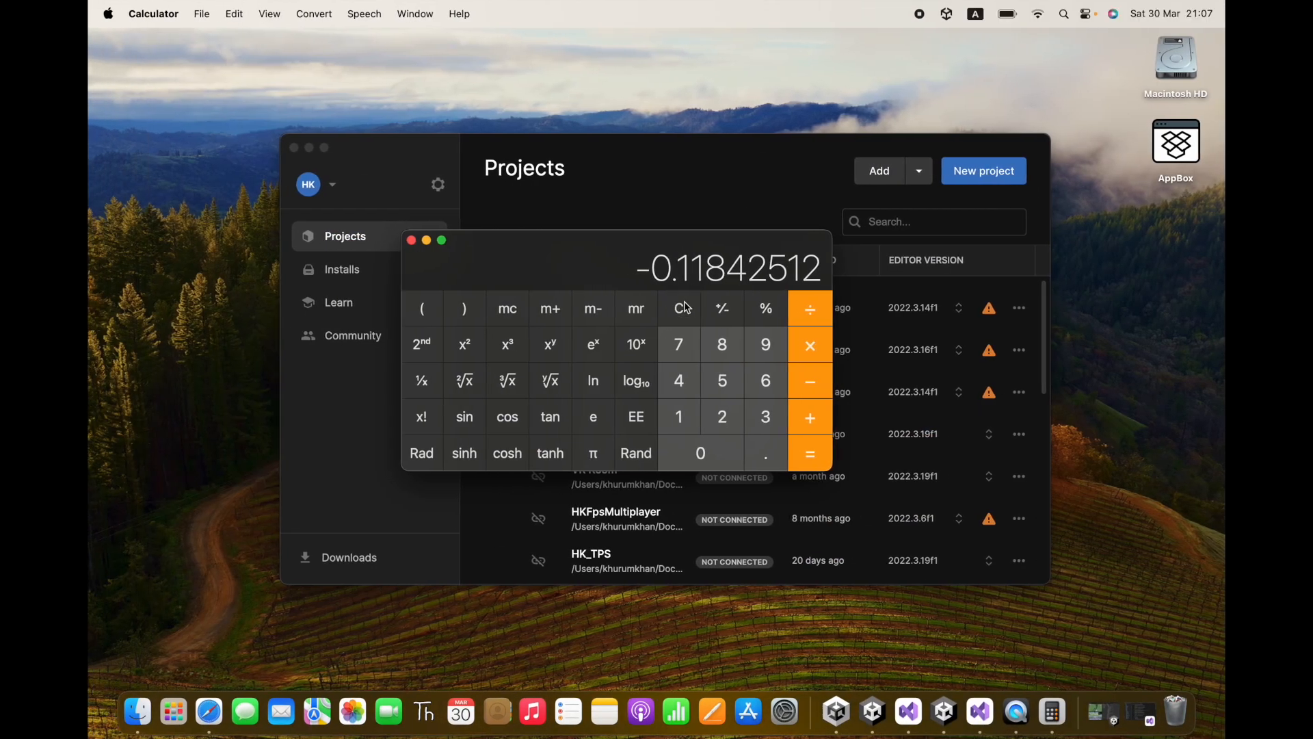
pyautogui.press('super+v')
pyautogui.click(737, 381)
pyautogui.click(735, 453)
pyautogui.click(736, 453)
pyautogui.click(811, 452)
pyautogui.hotkey('ctrl', 'Right')
pyautogui.press('super+v')
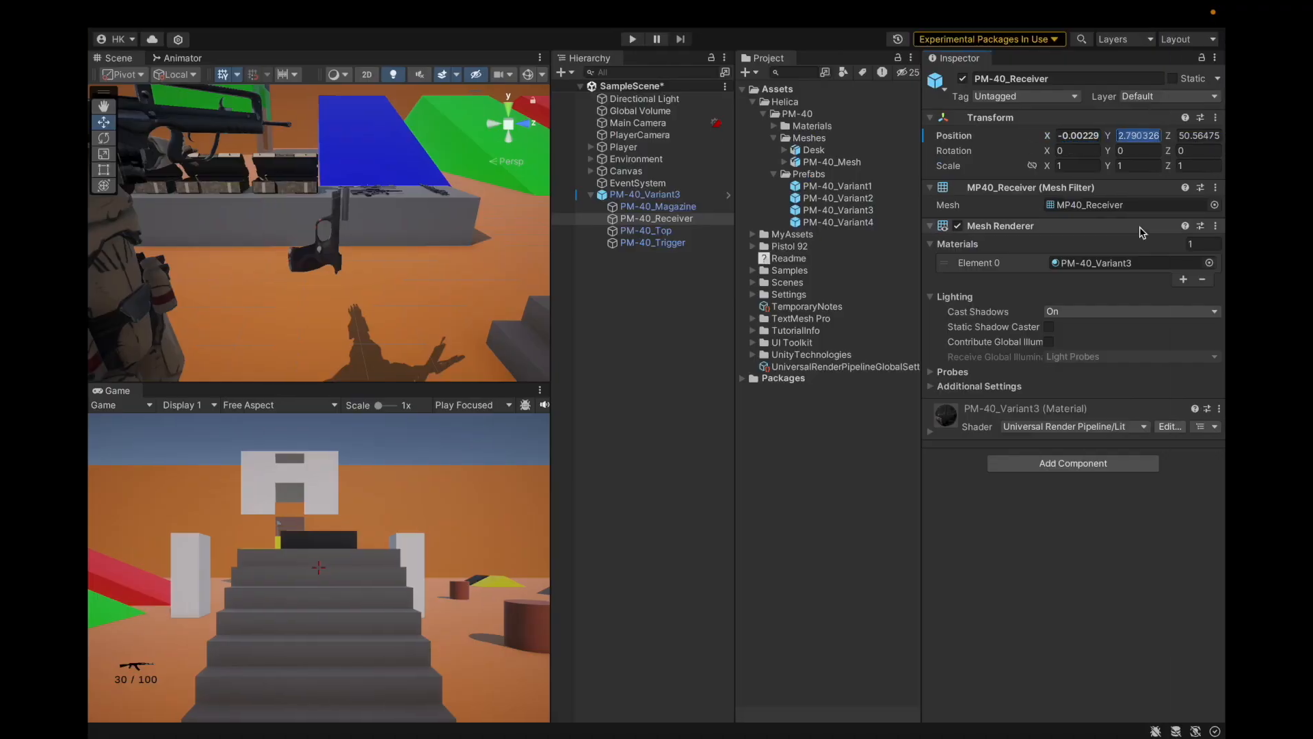
# Step: Divide the Y position of PM-40_Receiver by 500 in Calculator and enter the result, about 0.00558
pyautogui.hotkey('ctrl', 'Left')
pyautogui.click(691, 309)
pyautogui.press('super+v')
pyautogui.click(810, 310)
pyautogui.click(722, 381)
pyautogui.click(700, 452)
pyautogui.click(701, 453)
pyautogui.click(811, 453)
pyautogui.hotkey('ctrl', 'Right')
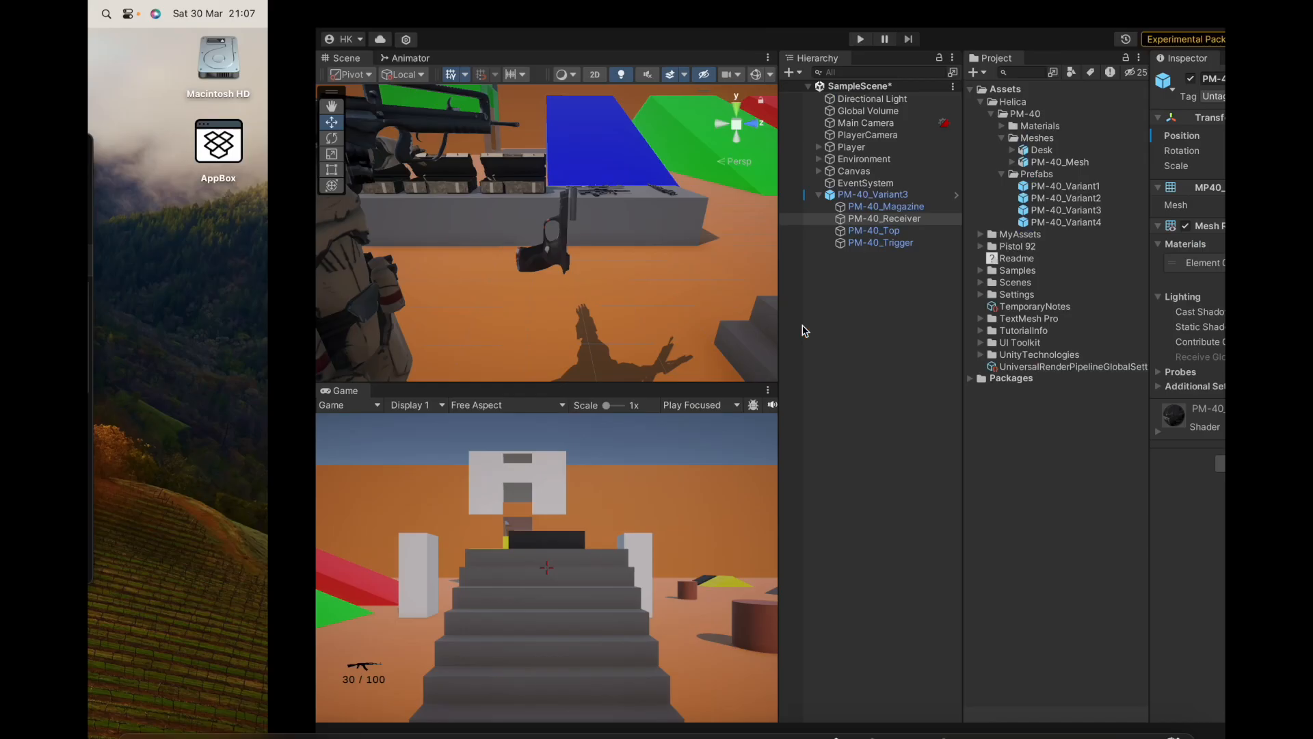
pyautogui.hotkey('ctrl', 'Left')
pyautogui.hotkey('ctrl', 'Right')
pyautogui.click(1202, 121)
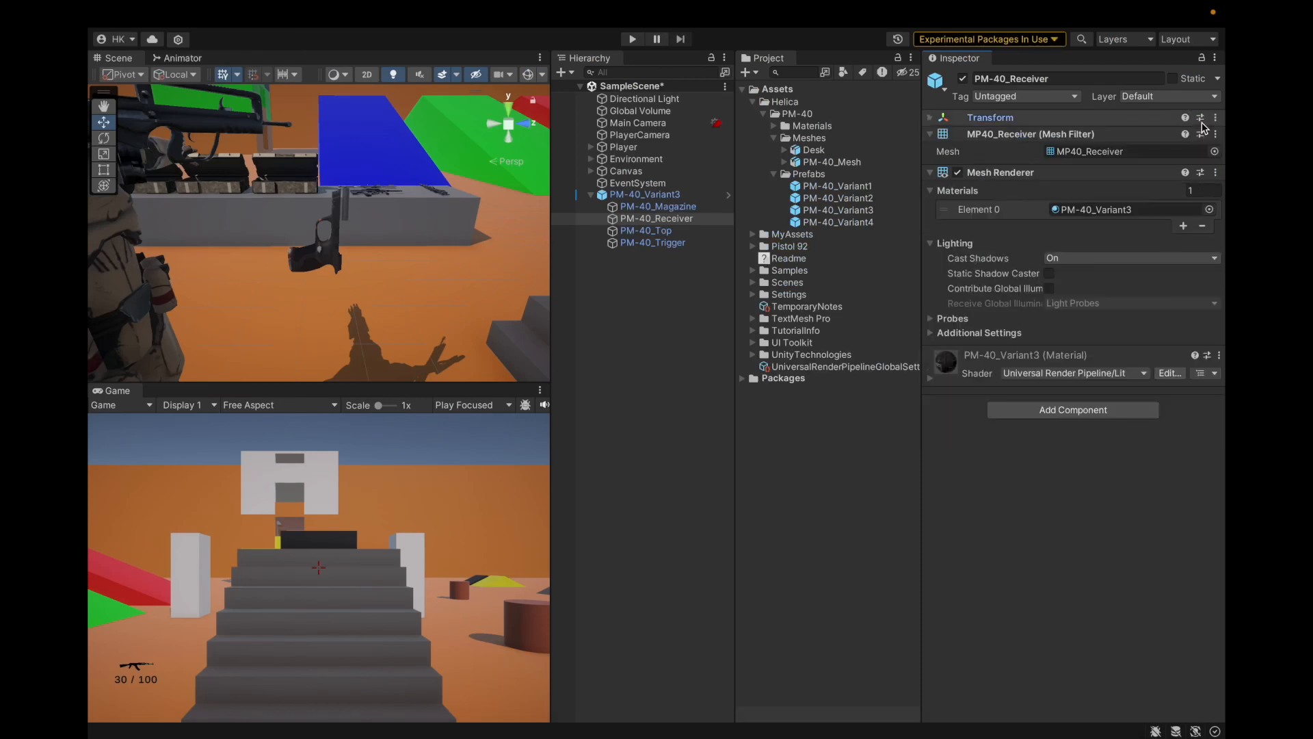
pyautogui.click(1140, 117)
# Step: Divide the Z position of PM-40_Receiver by 500 in Calculator and enter the result 0.1011295
pyautogui.hotkey('ctrl', 'Left')
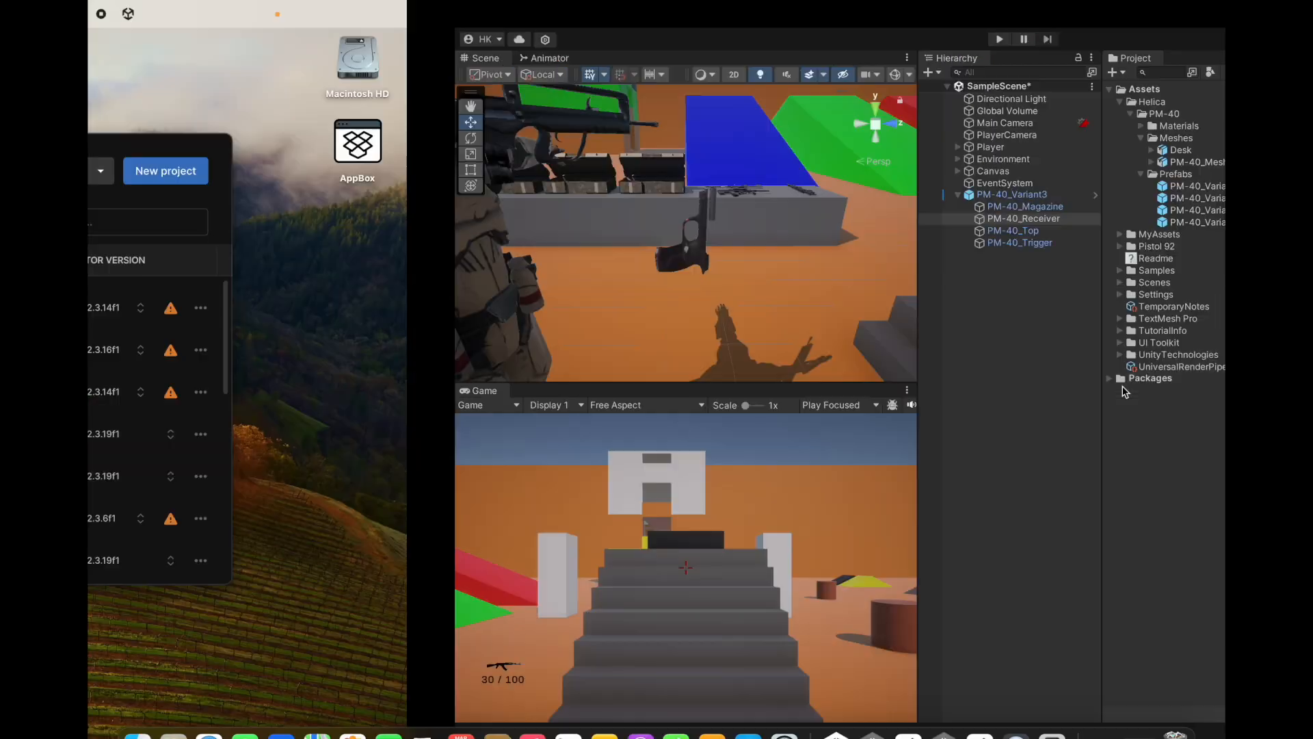
pyautogui.click(685, 314)
pyautogui.press('super+v')
pyautogui.click(680, 310)
pyautogui.press('super+v')
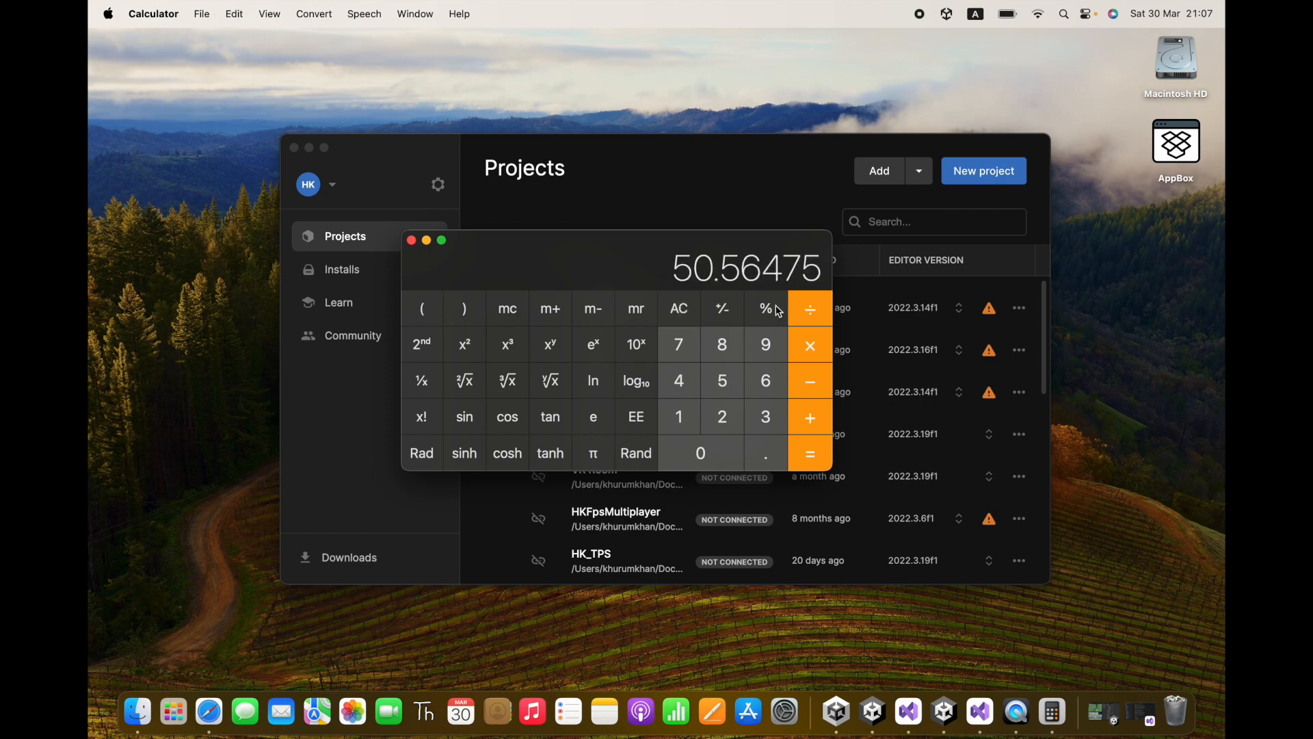
pyautogui.press('/')
pyautogui.click(719, 397)
pyautogui.click(719, 447)
pyautogui.click(720, 447)
pyautogui.click(807, 455)
pyautogui.hotkey('ctrl', 'Right')
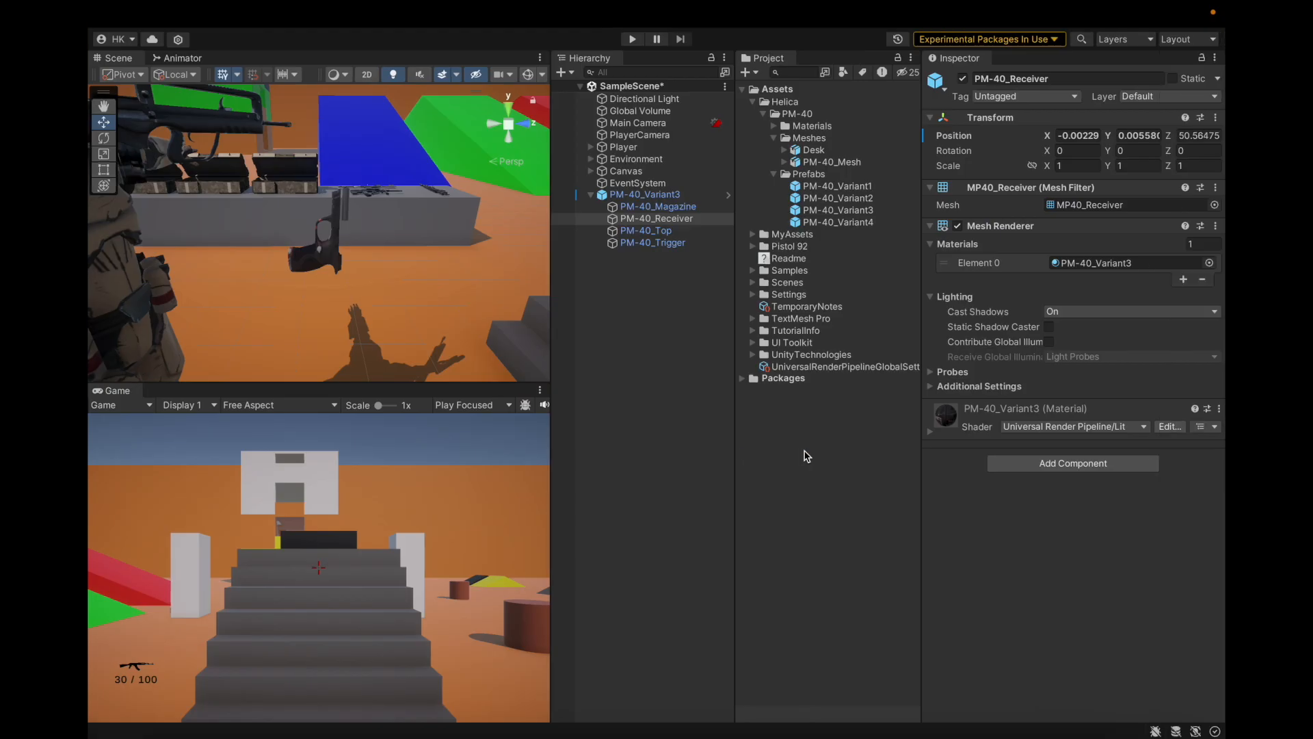
pyautogui.click(1192, 135)
pyautogui.press('super+v')
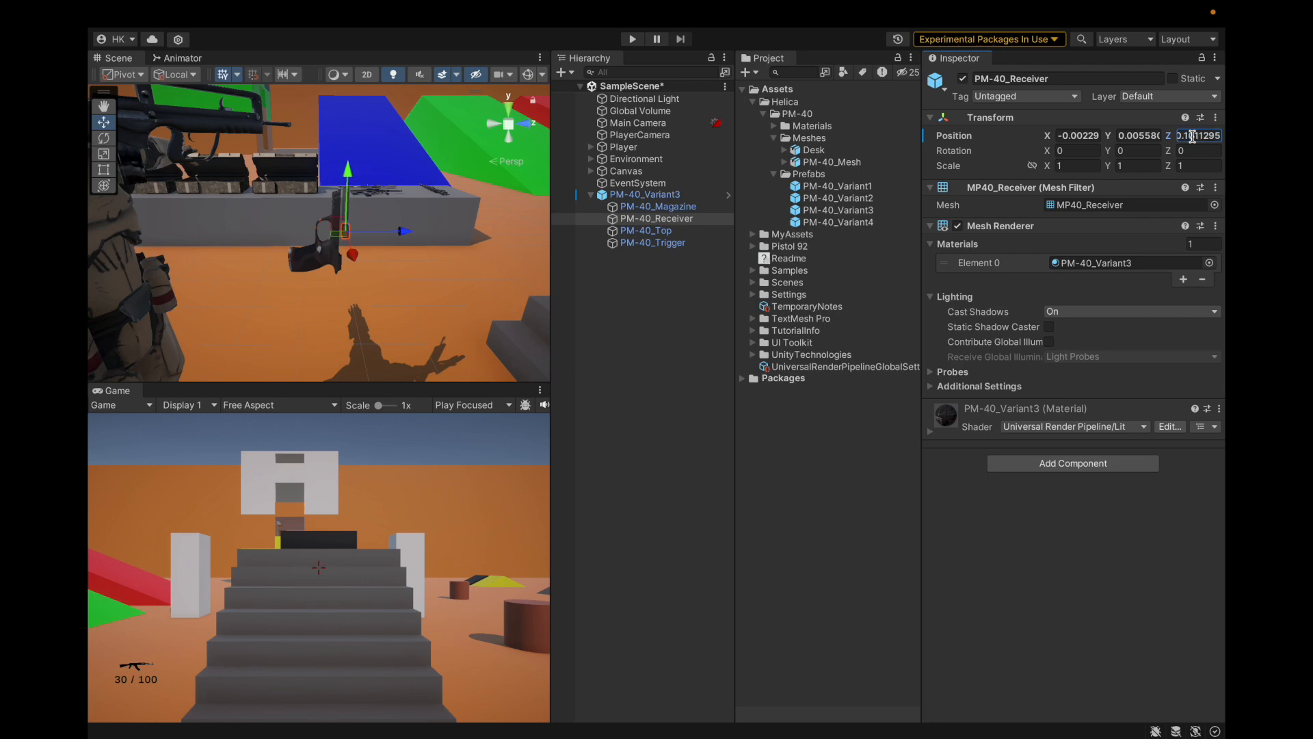
# Step: Divide the X position of PM-40_Top by 500 in Calculator and enter the result, about -0.00017
pyautogui.click(668, 231)
pyautogui.click(1072, 135)
pyautogui.hotkey('ctrl', 'Left')
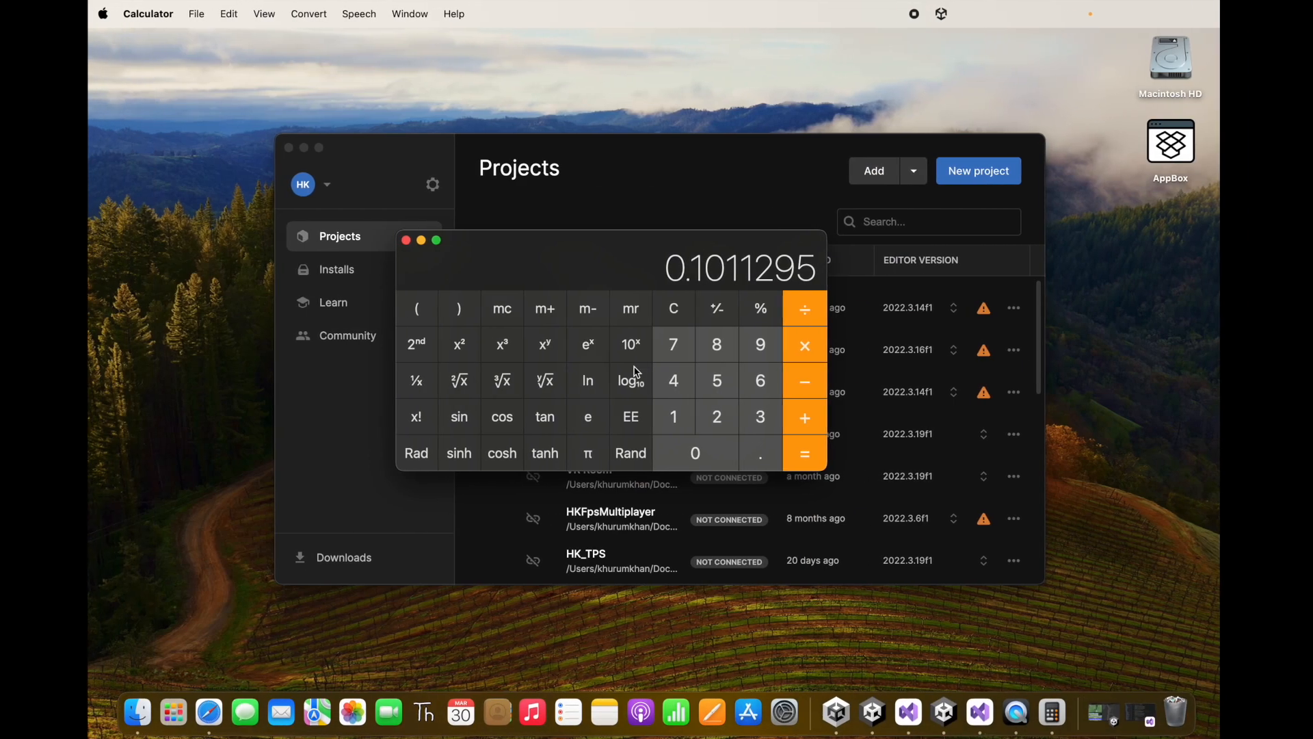
pyautogui.click(679, 309)
pyautogui.press('super+v')
pyautogui.click(809, 308)
pyautogui.click(721, 381)
pyautogui.click(723, 452)
pyautogui.click(724, 452)
pyautogui.click(794, 455)
pyautogui.hotkey('ctrl', 'Right')
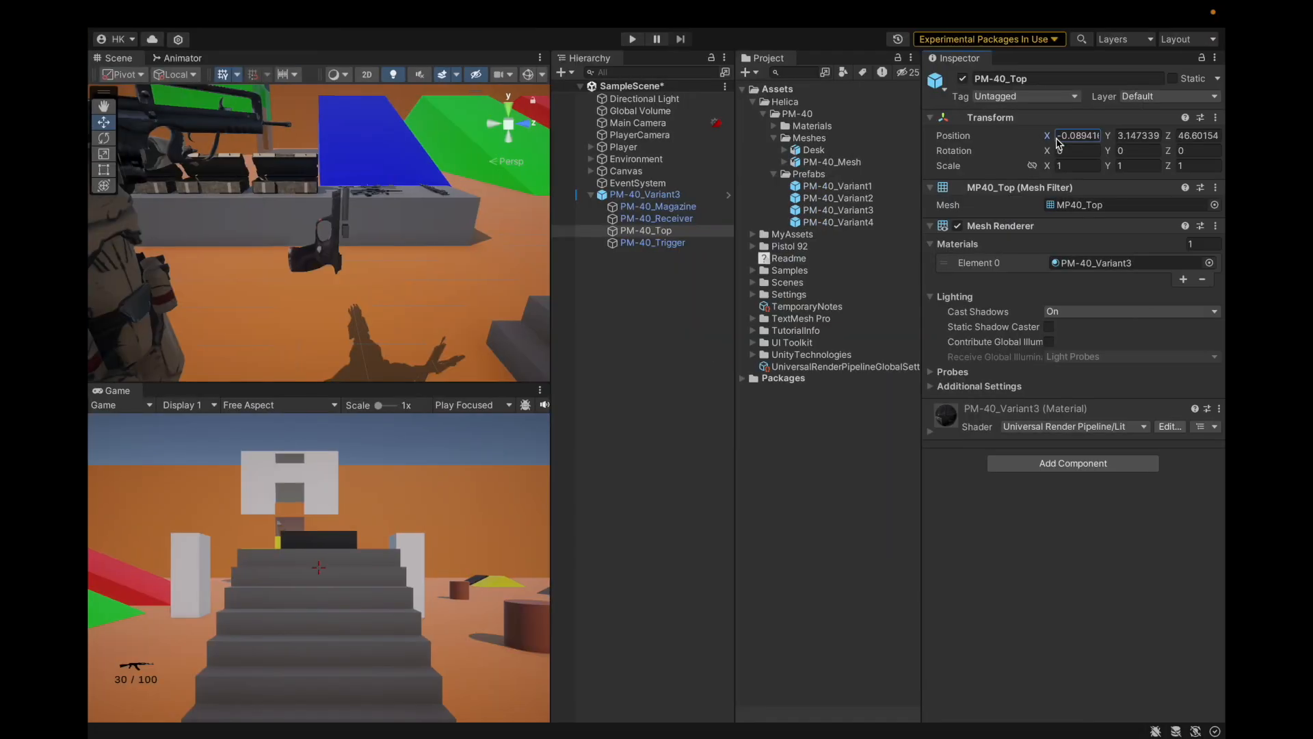
# Step: Divide the Y position of PM-40_Top by 500 in Calculator and enter the result, about 0.006294
pyautogui.hotkey('ctrl', 'Left')
pyautogui.click(694, 305)
pyautogui.press('super+v')
pyautogui.click(810, 308)
pyautogui.click(723, 380)
pyautogui.click(725, 454)
pyautogui.click(725, 454)
pyautogui.click(811, 452)
pyautogui.press('super+c')
pyautogui.hotkey('ctrl', 'Right')
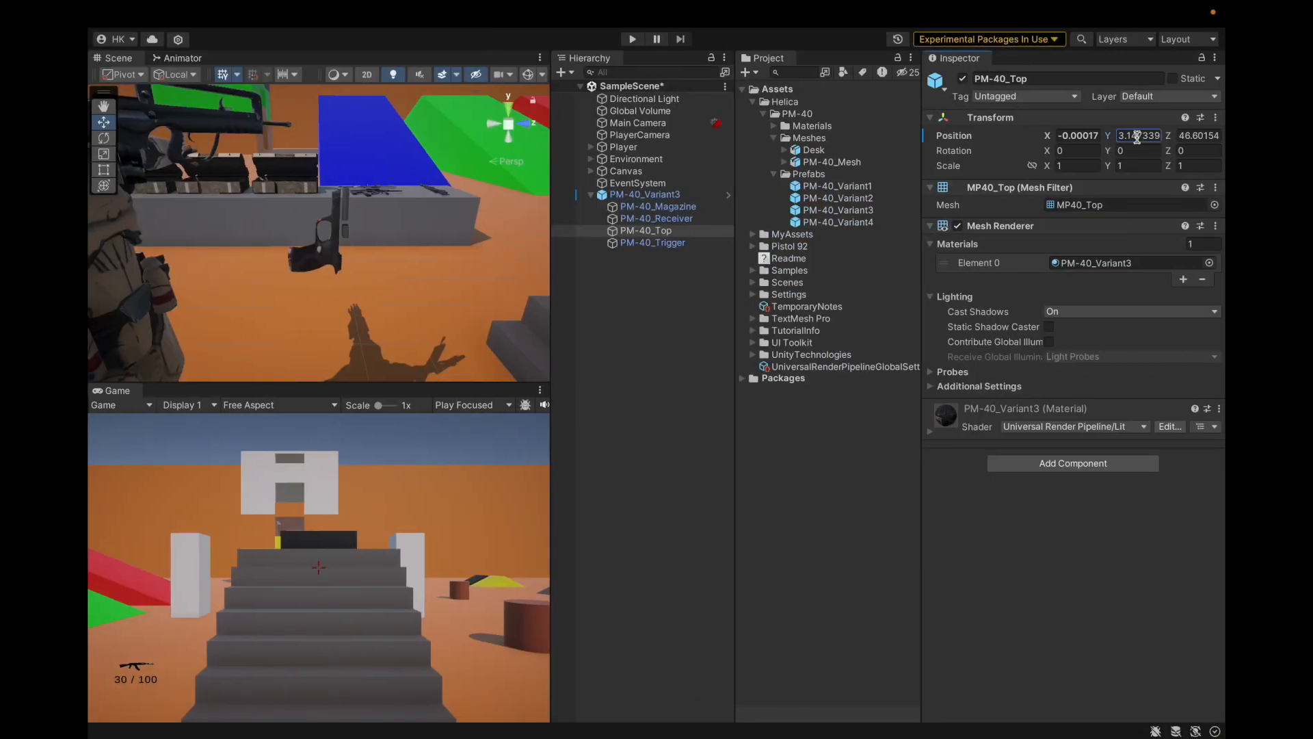
# Step: Divide the Z position of PM-40_Top by 500 in Calculator and enter the result 0.09320308
pyautogui.hotkey('ctrl', 'Left')
pyautogui.click(692, 306)
pyautogui.press('super+v')
pyautogui.click(810, 308)
pyautogui.click(722, 381)
pyautogui.click(718, 451)
pyautogui.click(718, 451)
pyautogui.click(811, 453)
pyautogui.hotkey('ctrl', 'Right')
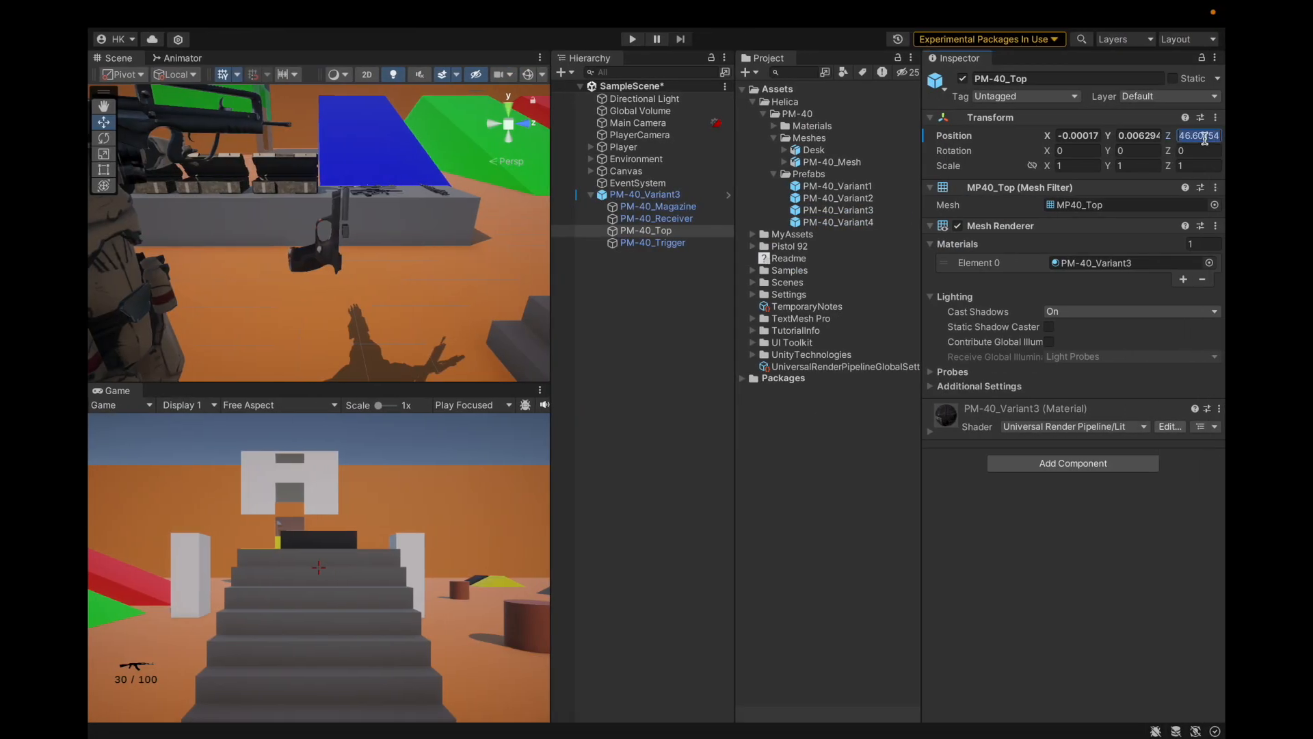
# Step: Divide the X position of PM-40_Trigger by 500 in Calculator and enter the result -0.00015705566
pyautogui.click(654, 243)
pyautogui.scroll(3, 277, 314)
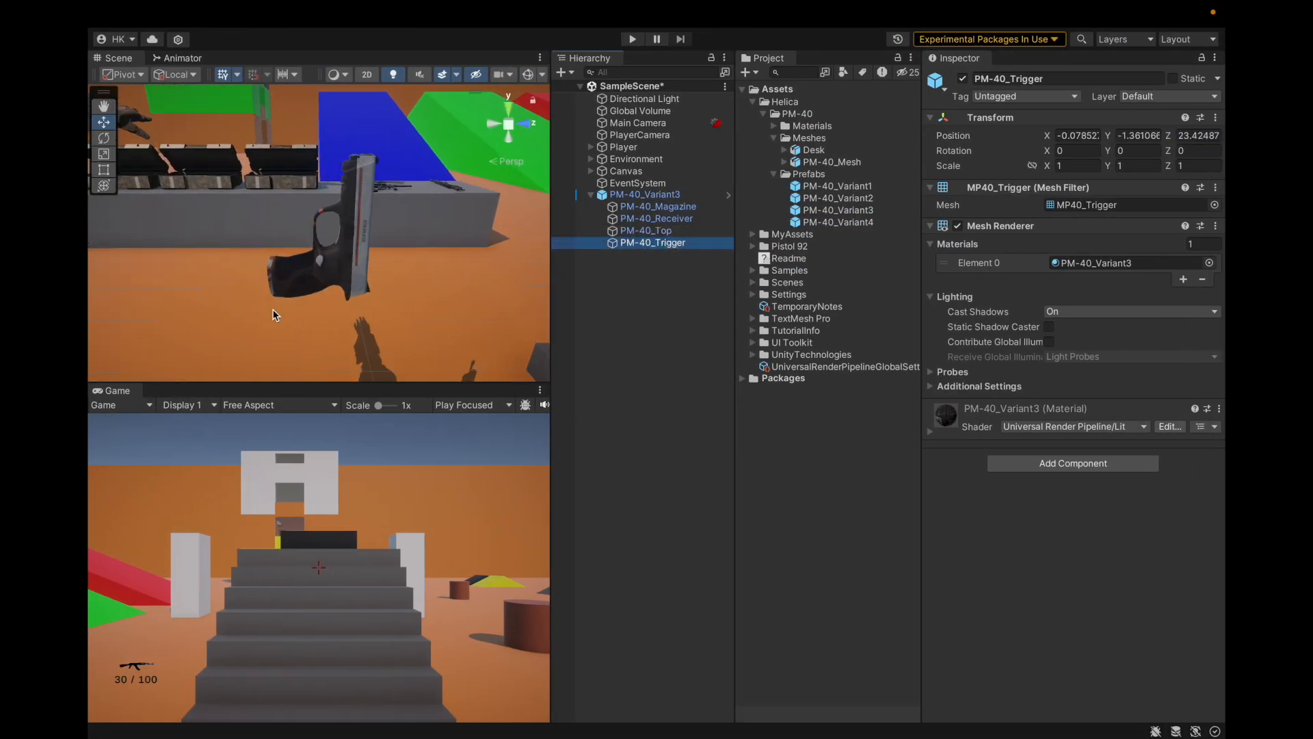
pyautogui.click(1077, 135)
pyautogui.hotkey('ctrl', 'Left')
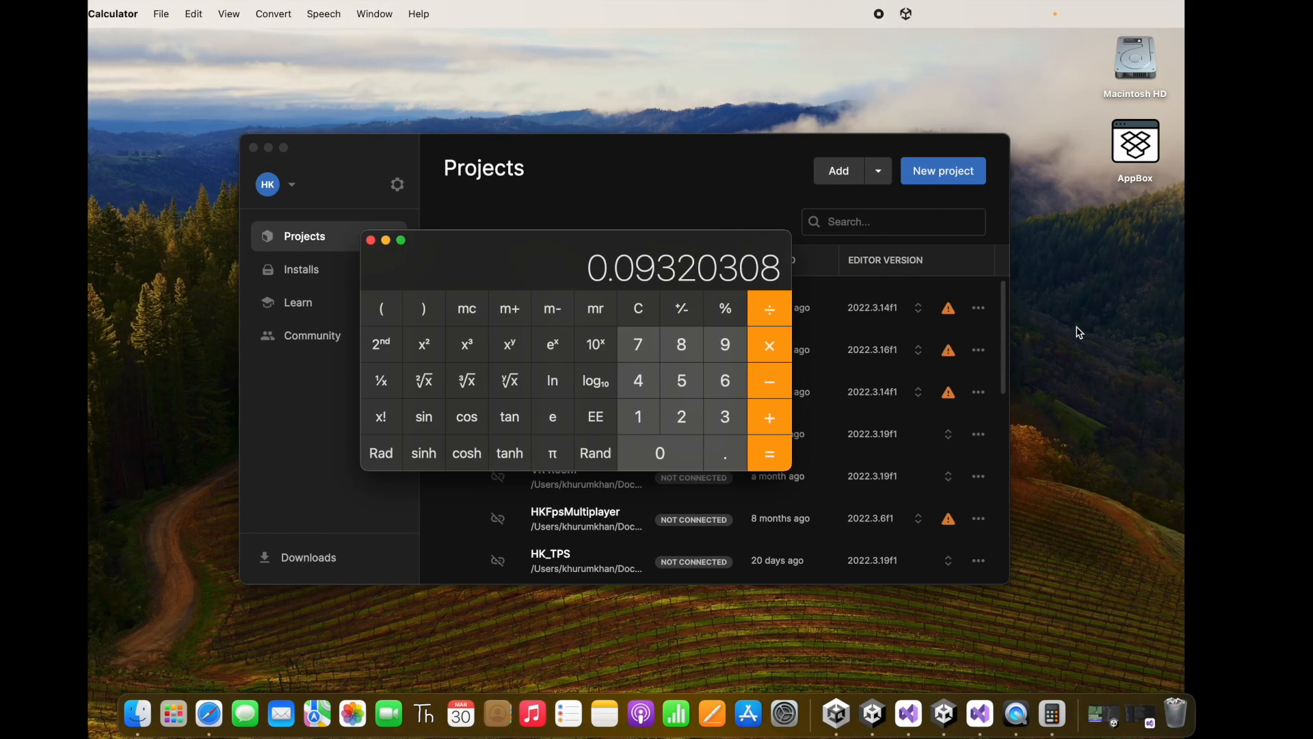
pyautogui.press('super+v')
pyautogui.click(809, 312)
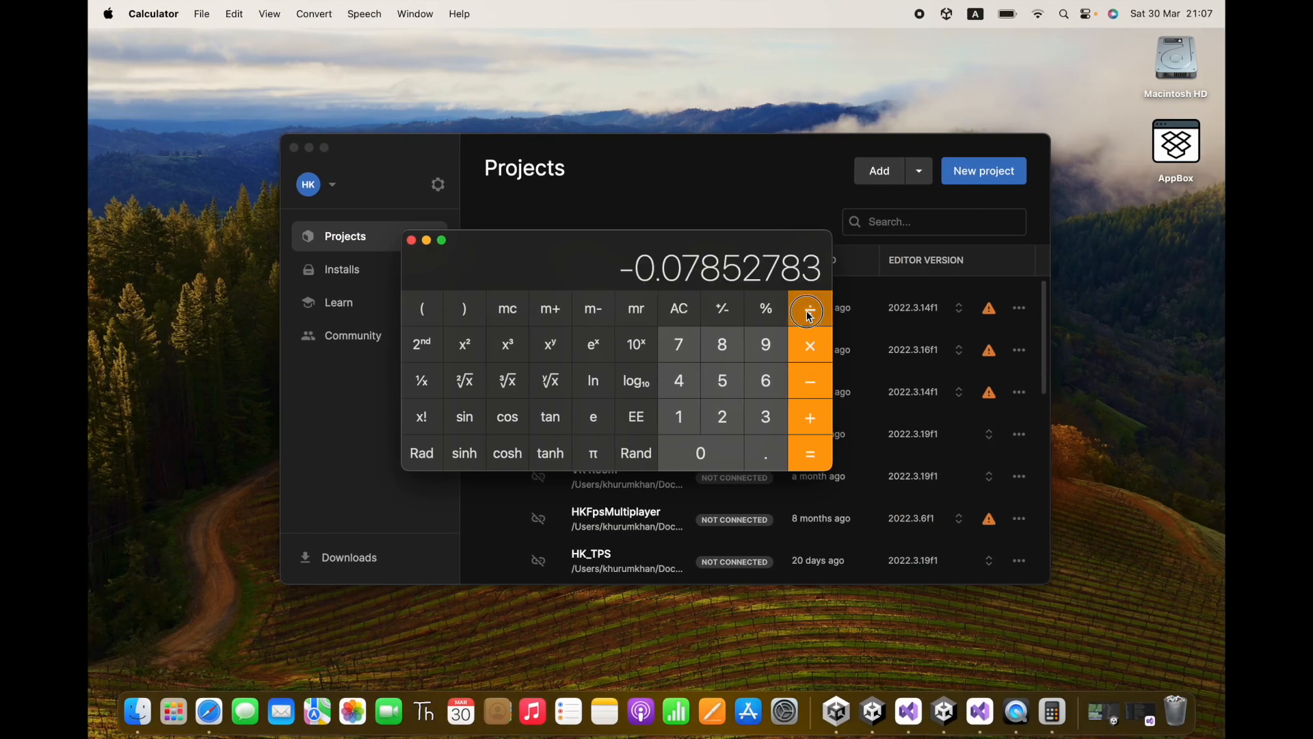
pyautogui.click(724, 381)
pyautogui.click(705, 453)
pyautogui.click(705, 452)
pyautogui.click(820, 460)
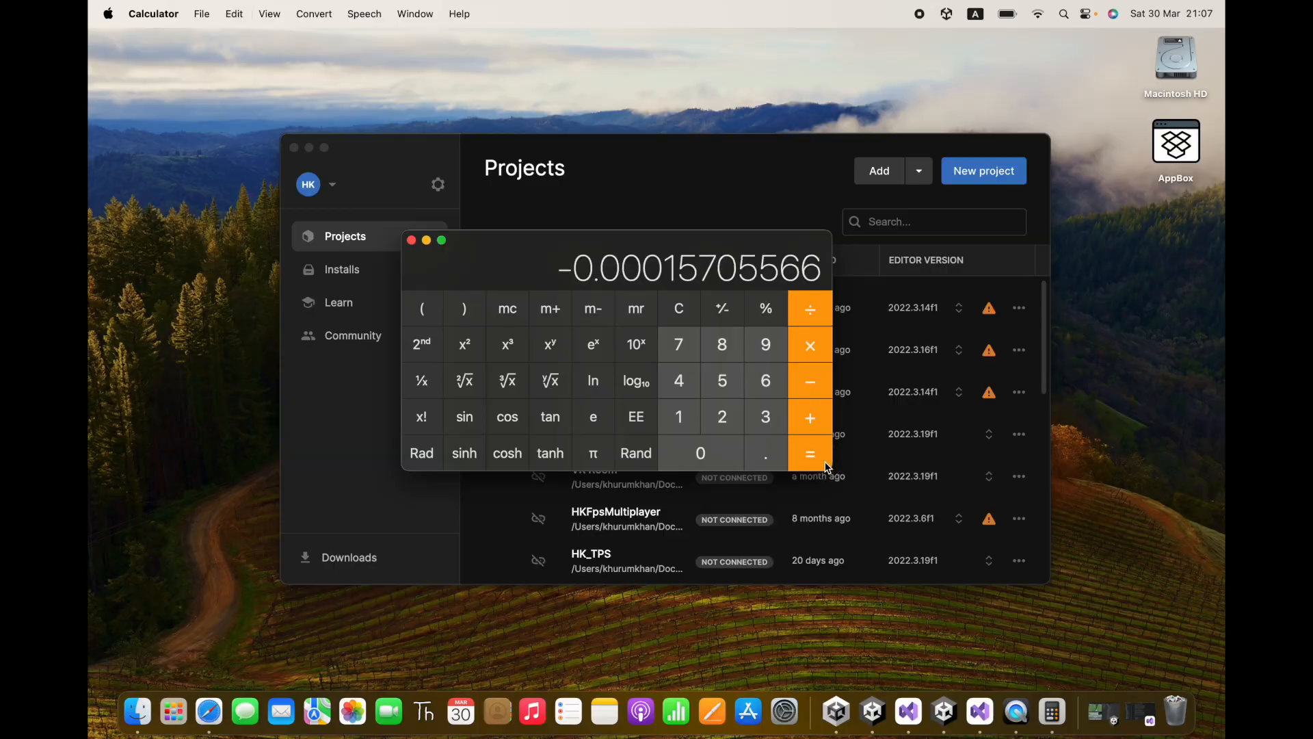
pyautogui.hotkey('ctrl', 'Right')
pyautogui.hotkey('ctrl', 'v')
# Step: Divide the Y position of PM-40_Trigger by 500 in Calculator and enter the result -0.002722132
pyautogui.click(1157, 136)
pyautogui.hotkey('ctrl', 'Left')
pyautogui.click(679, 311)
pyautogui.press('super+v')
pyautogui.click(715, 399)
pyautogui.doubleClick(714, 442)
pyautogui.press('/')
pyautogui.press('super+v')
pyautogui.hotkey('ctrl', 'Right')
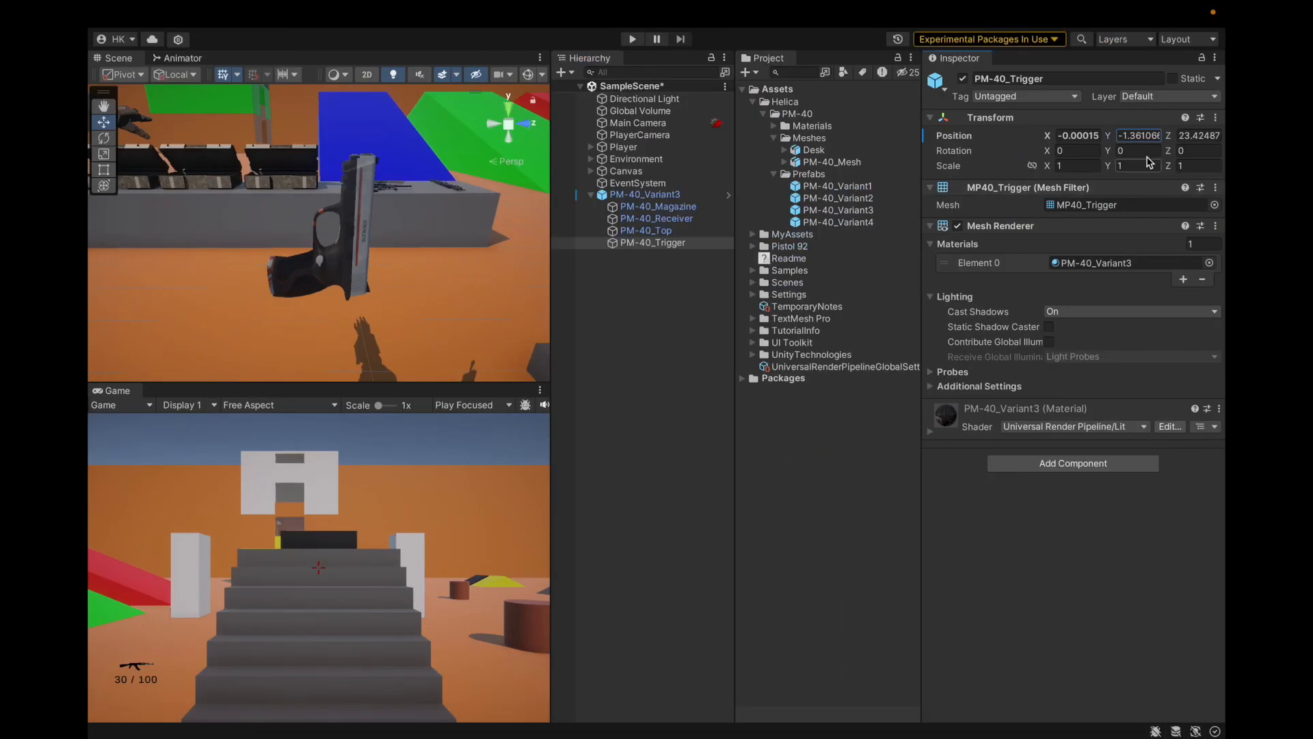
# Step: Divide the Z position of PM-40_Trigger by 500 in Calculator, enter the result 0.04684974 and save the project
pyautogui.hotkey('ctrl', 'Left')
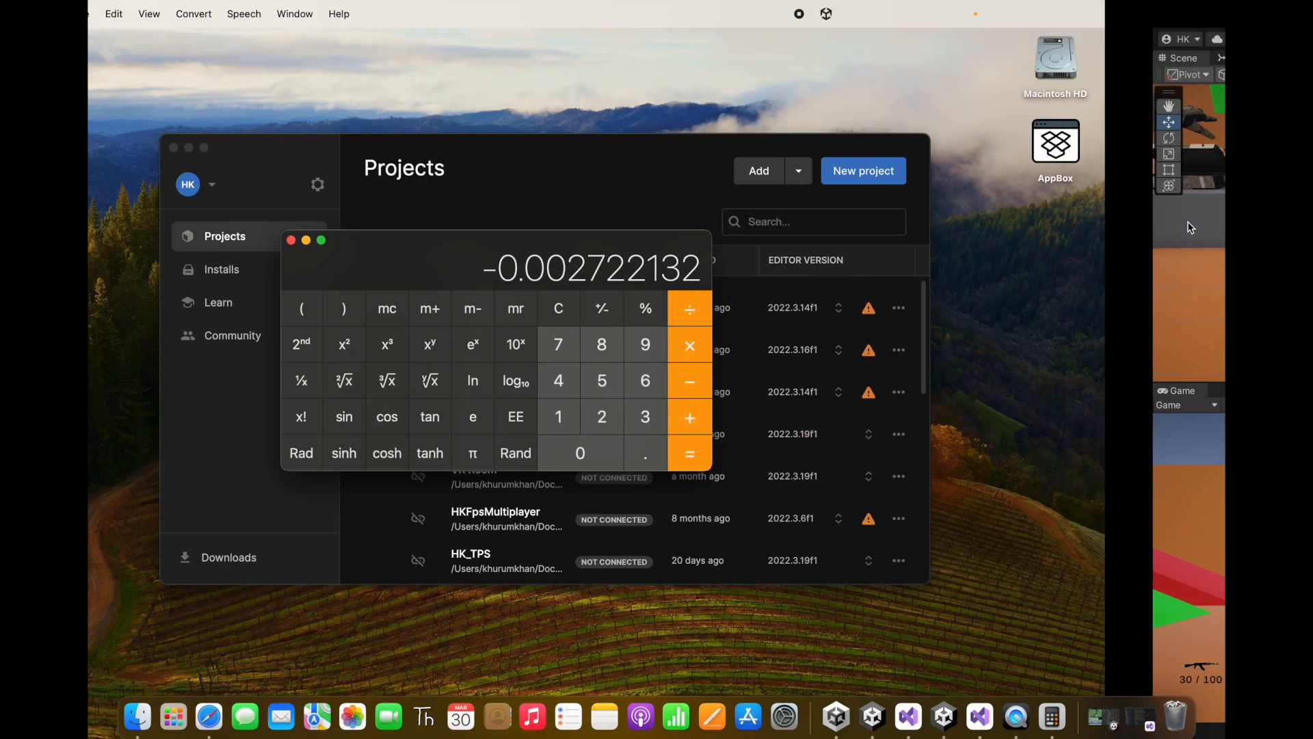
pyautogui.click(679, 308)
pyautogui.press('super+v')
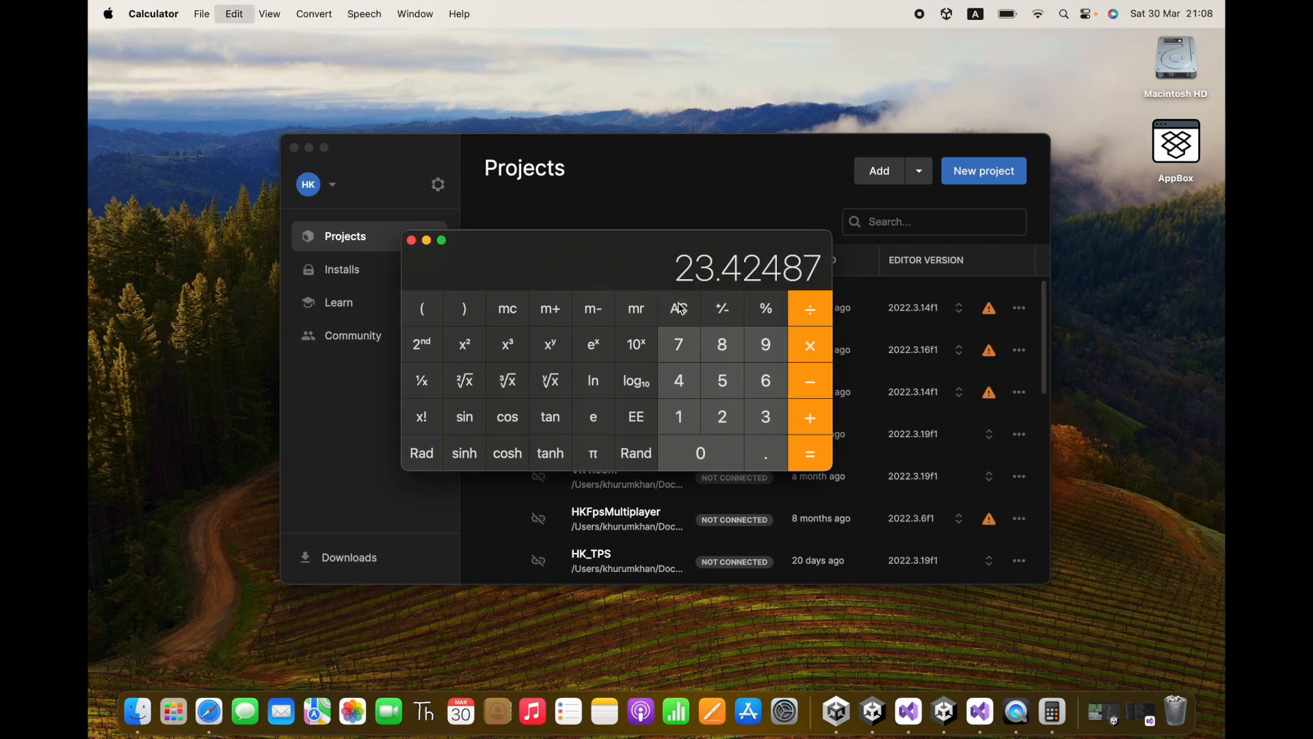
pyautogui.click(801, 311)
pyautogui.click(721, 380)
pyautogui.click(725, 454)
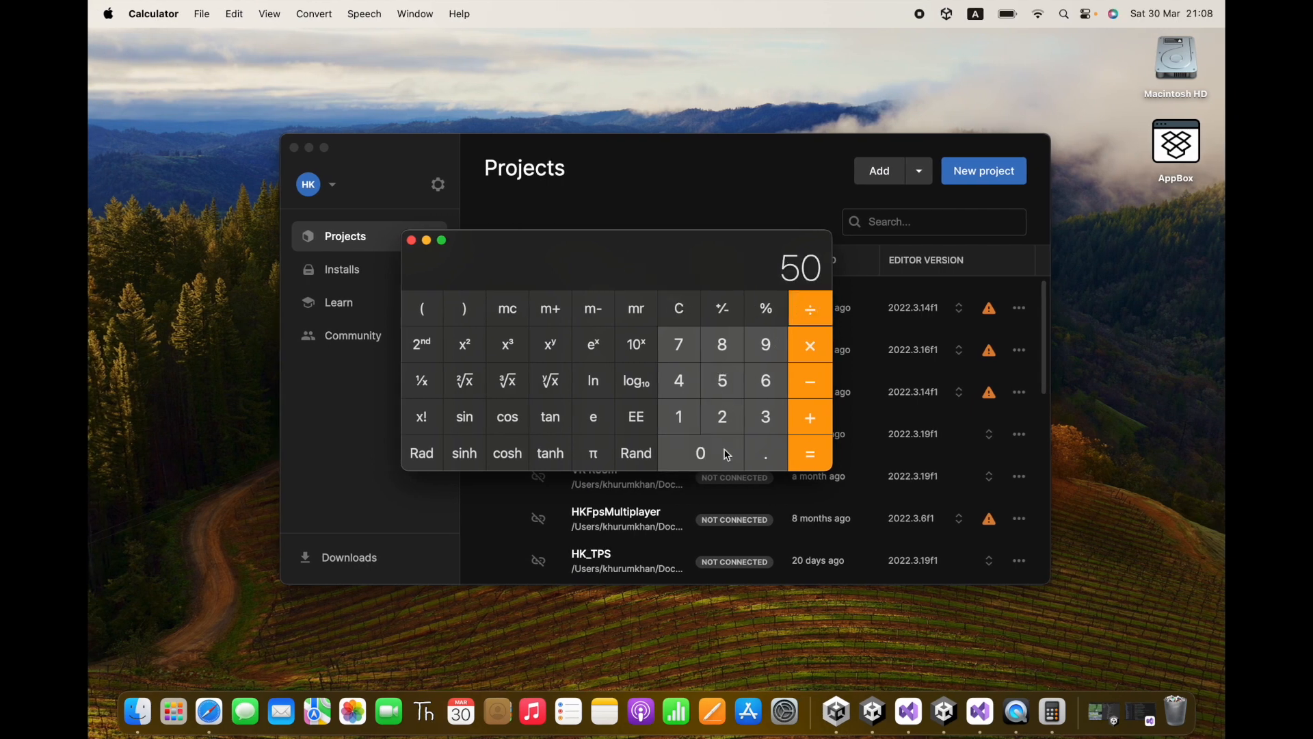
pyautogui.click(793, 454)
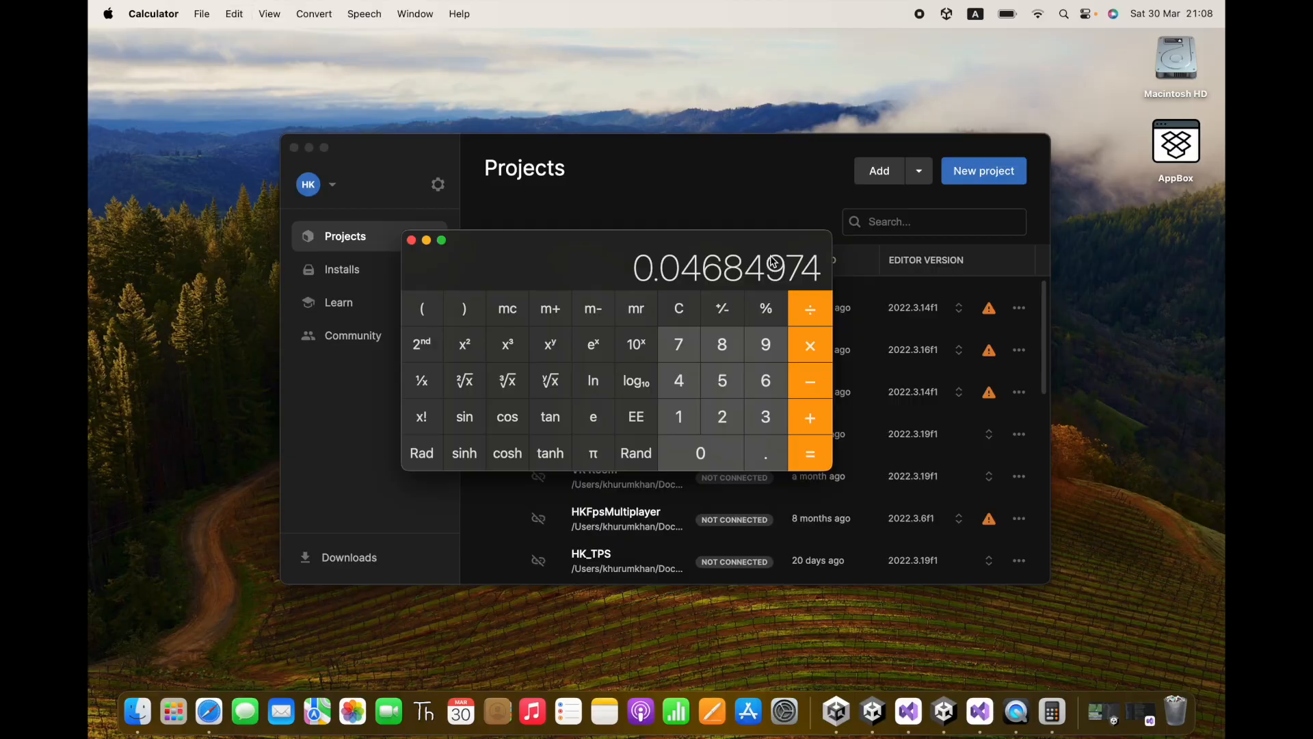
pyautogui.press('super+Tab')
pyautogui.press('super+v')
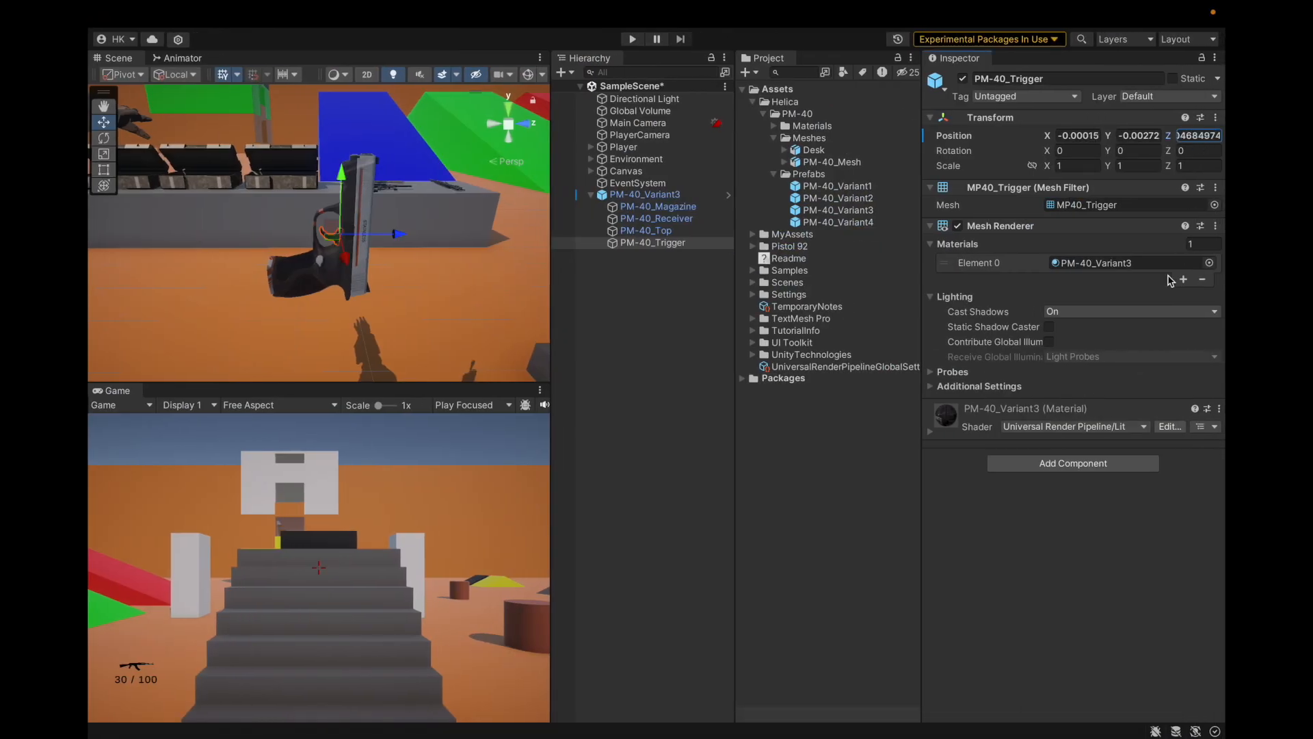
pyautogui.click(177, 12)
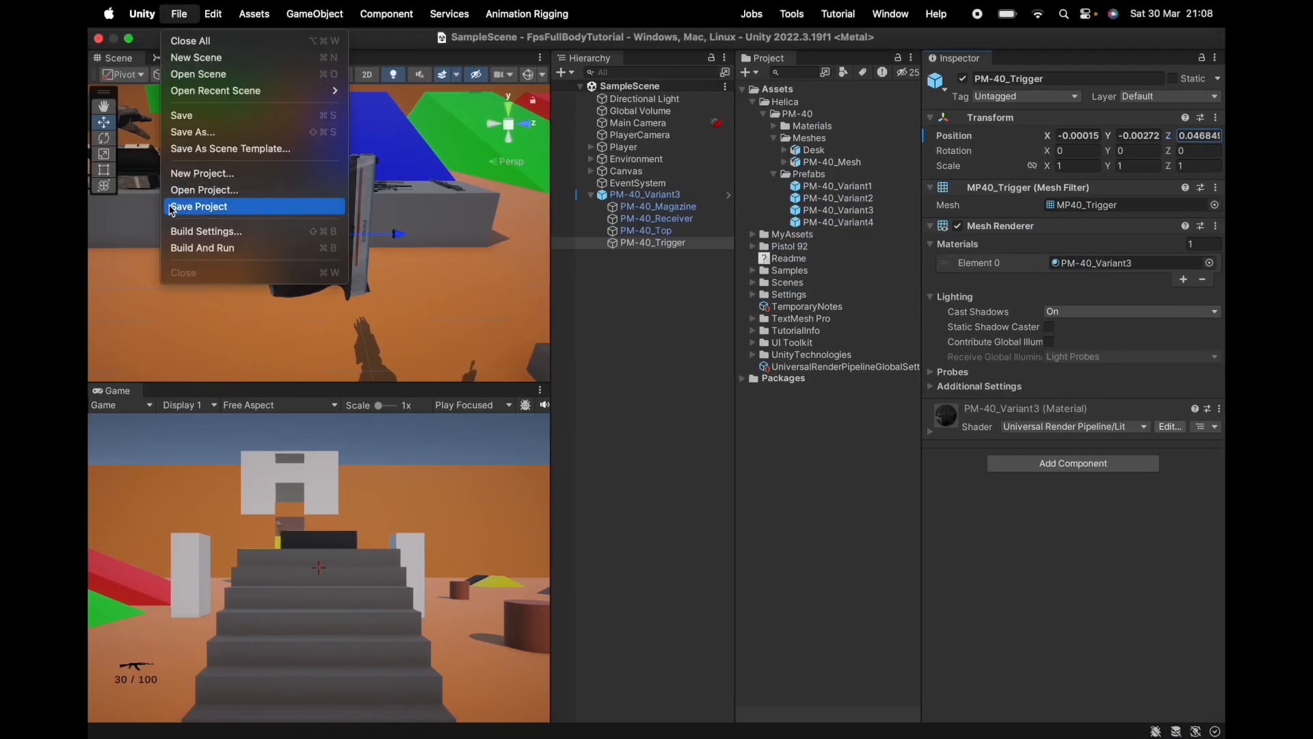
pyautogui.click(432, 314)
# Step: Rename the PM-40_Variant3 object in the scene as PM40Weapon
pyautogui.click(691, 219)
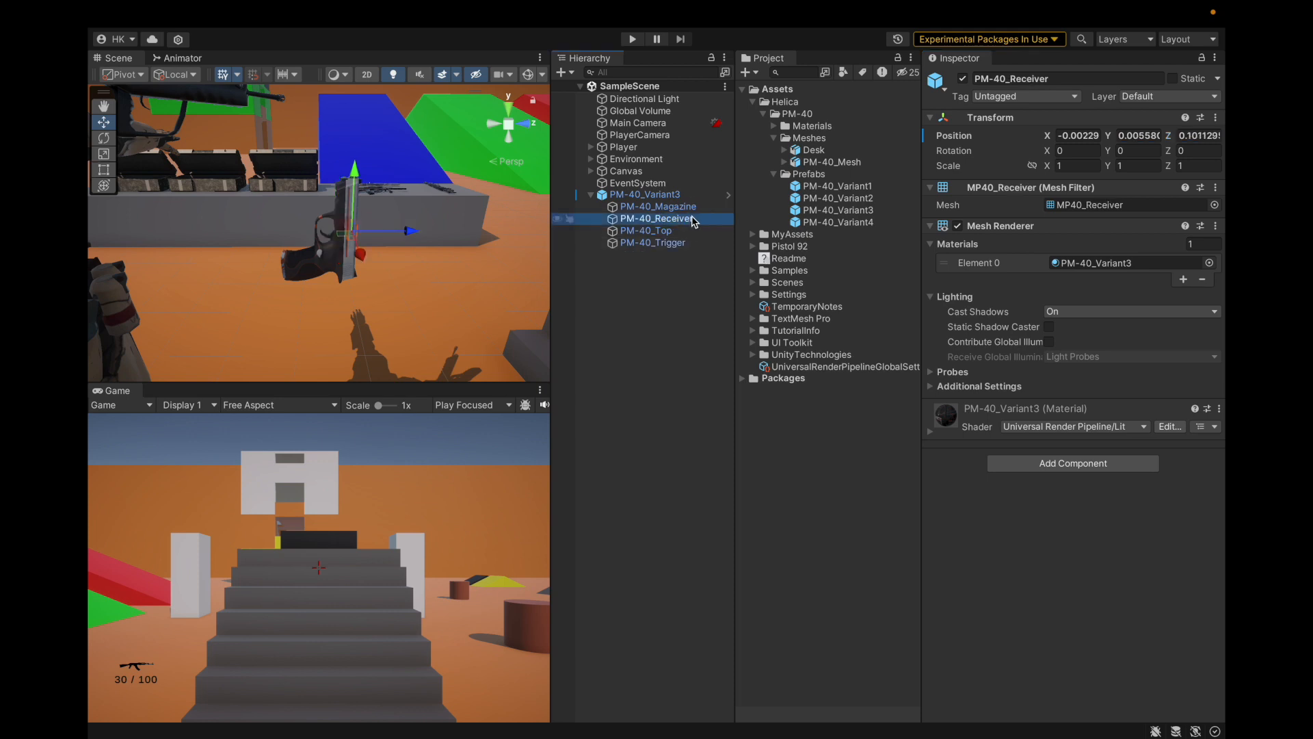
pyautogui.click(684, 207)
pyautogui.click(674, 195)
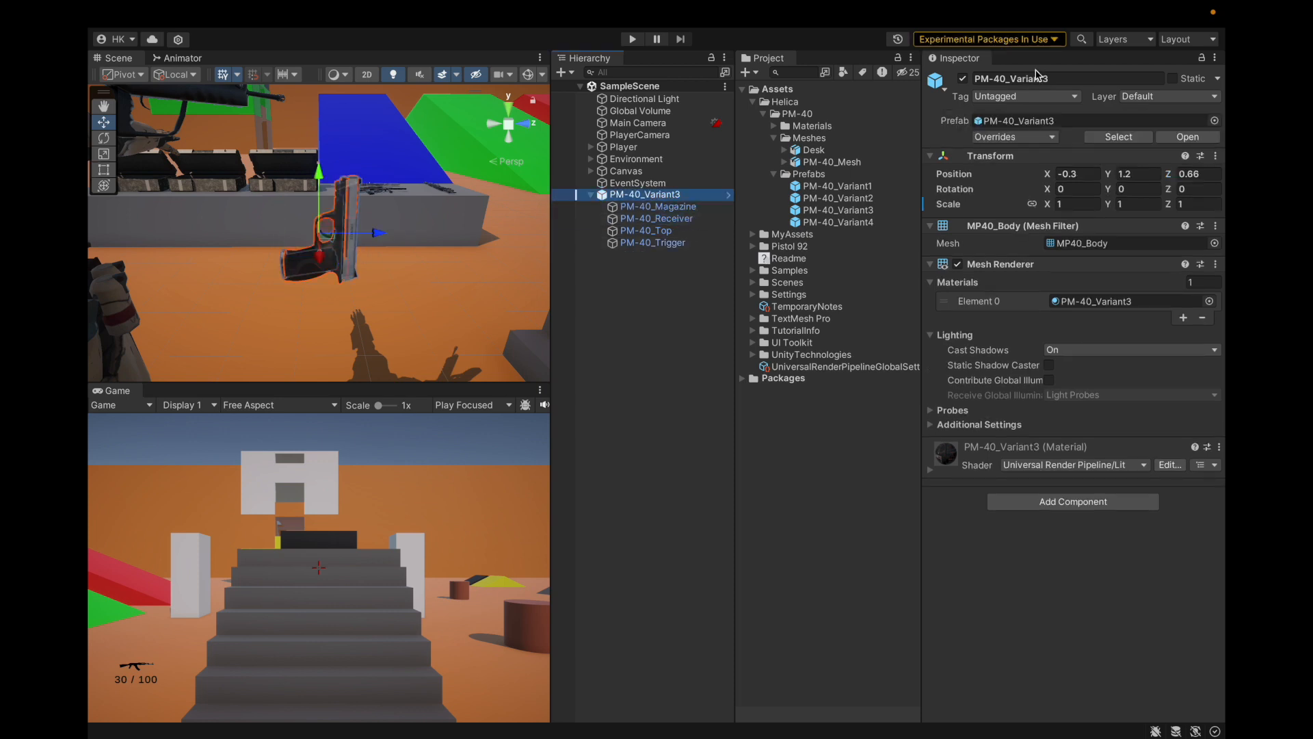
pyautogui.click(974, 79)
pyautogui.write('PM40Weapon')
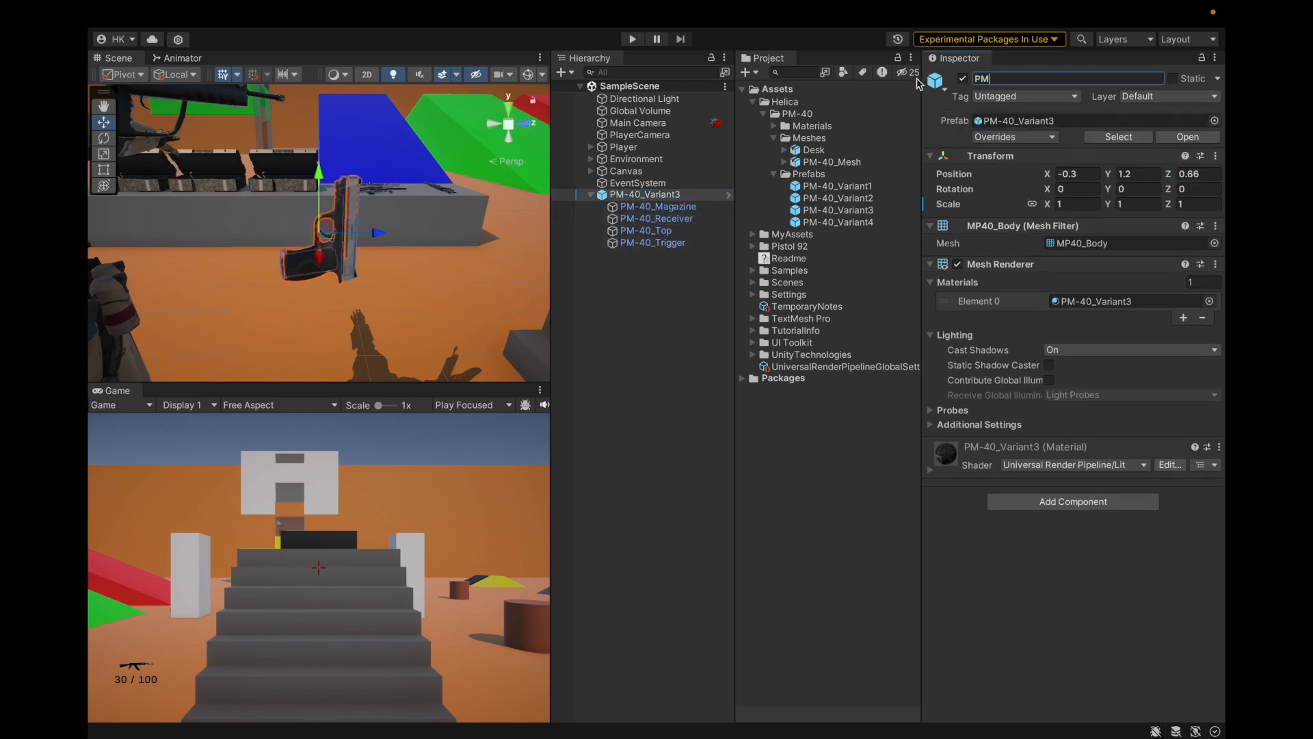
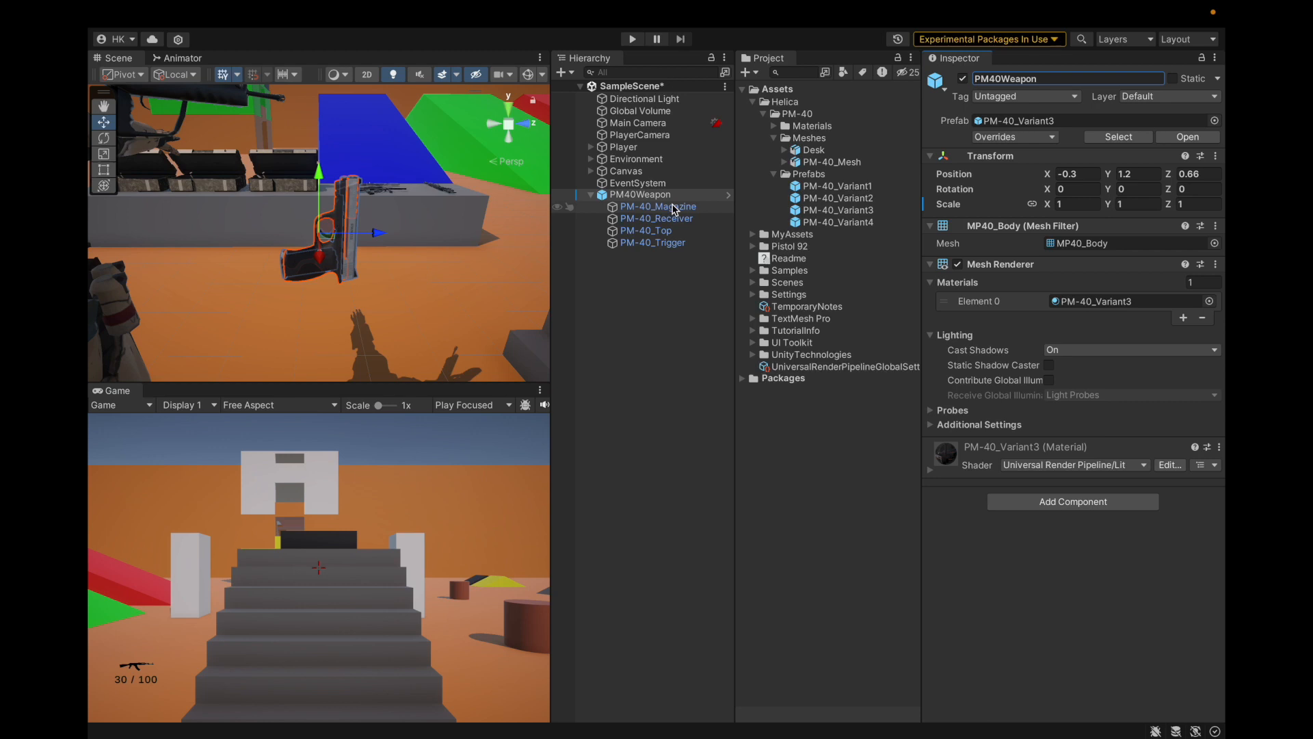
# Step: Look through the child parts of PM40Weapon and compare the pistol's size with the player in the scene
pyautogui.scroll(-3, 421, 288)
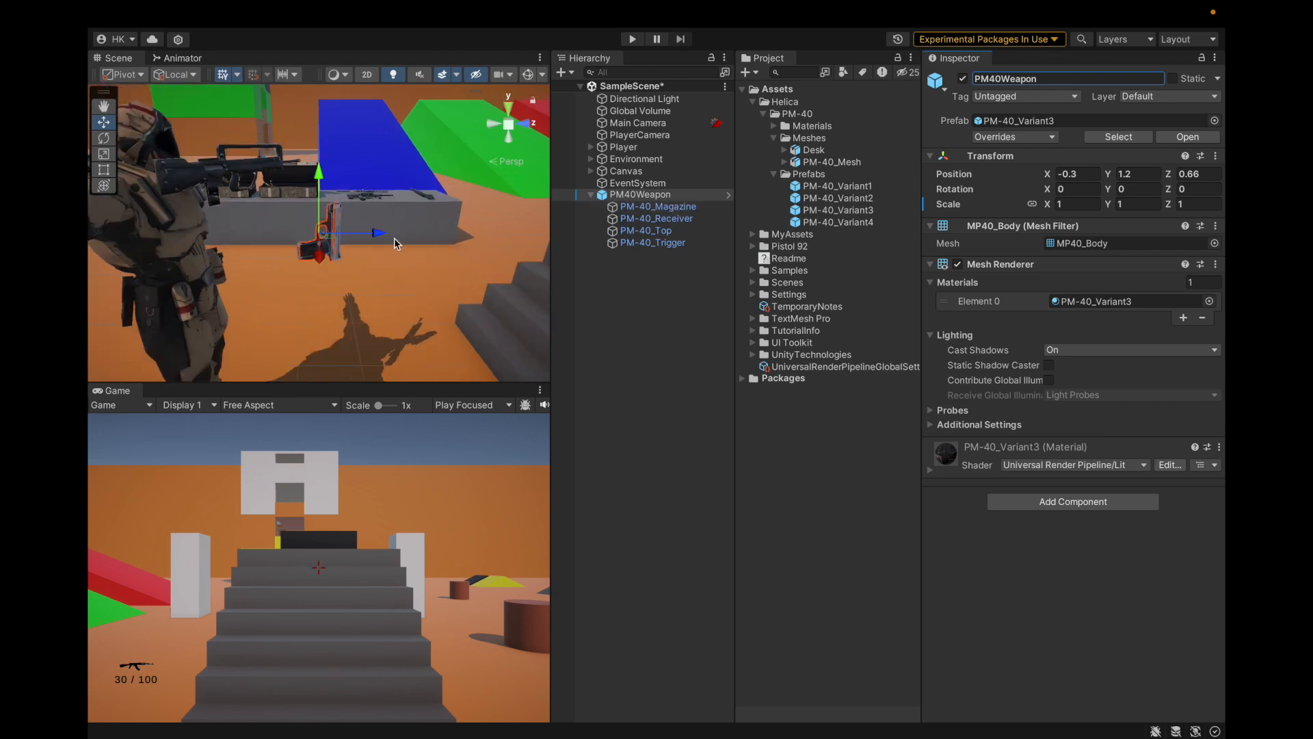
pyautogui.click(650, 196)
pyautogui.press('Left')
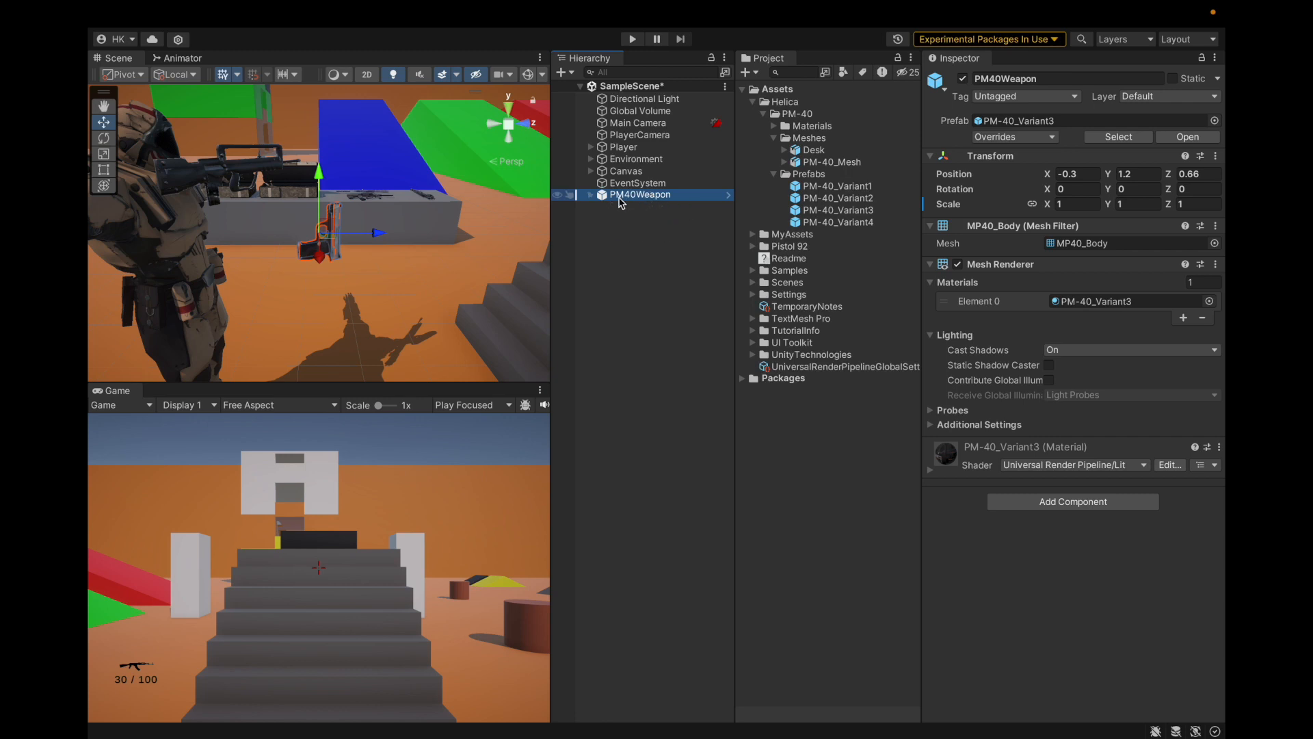
pyautogui.press('Right')
pyautogui.press('Down')
pyautogui.press('Down')
pyautogui.press('Down')
pyautogui.press('Down')
pyautogui.press('Up')
pyautogui.press('Up')
pyautogui.click(631, 196)
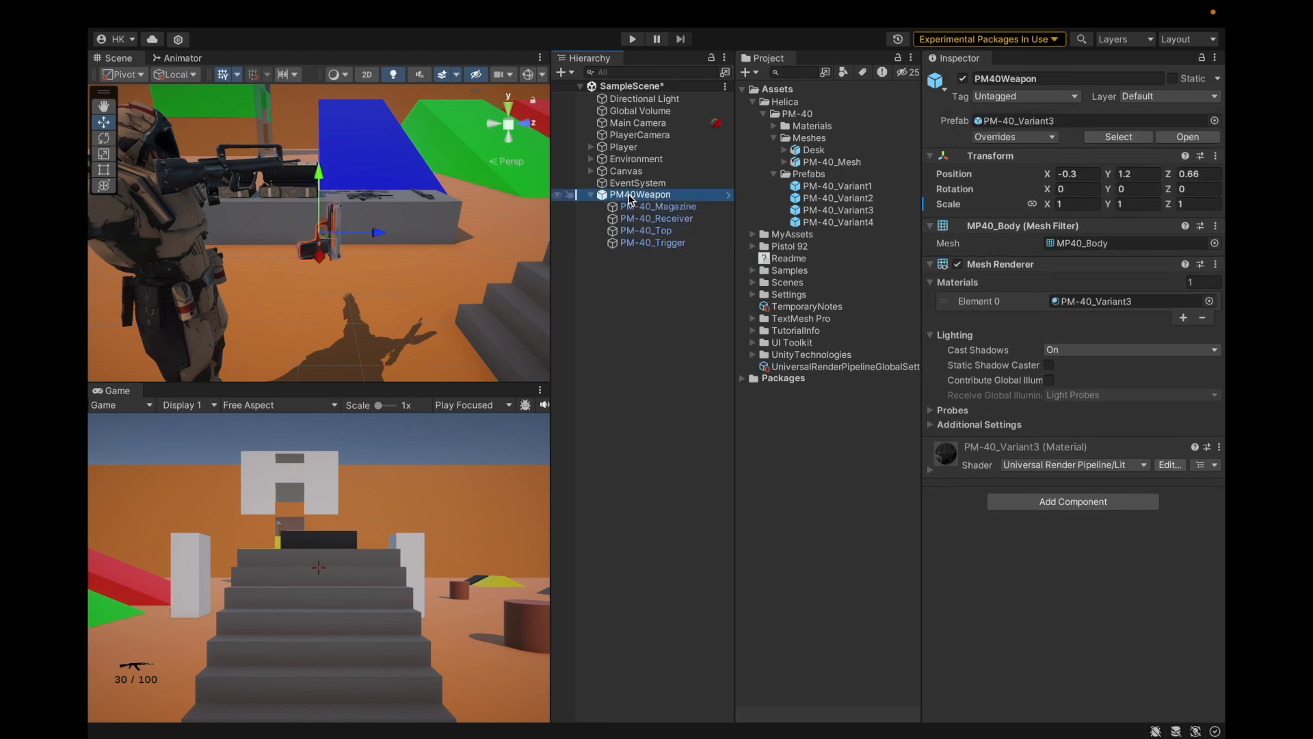
# Step: Try moving FAMASWeapon out of GunSway to the scene root, and undo the move
pyautogui.click(213, 175)
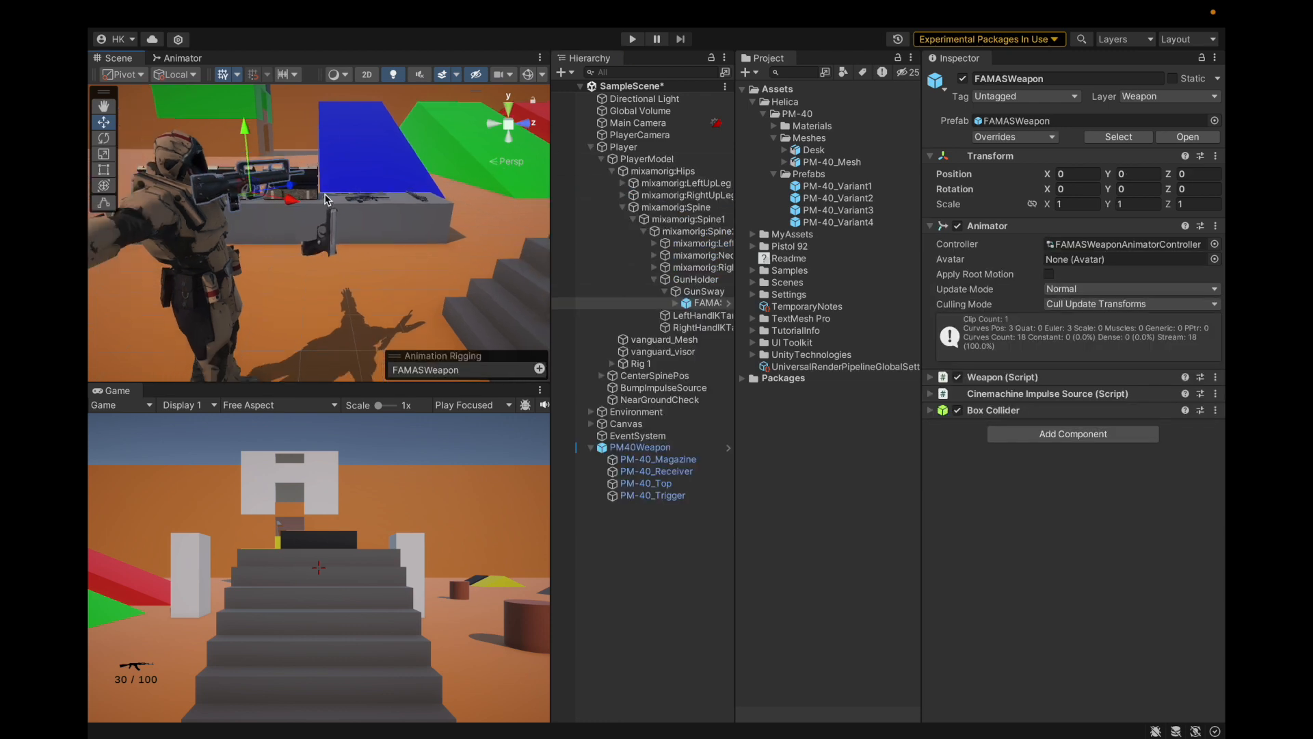
pyautogui.moveTo(701, 302); pyautogui.dragTo(640, 580)
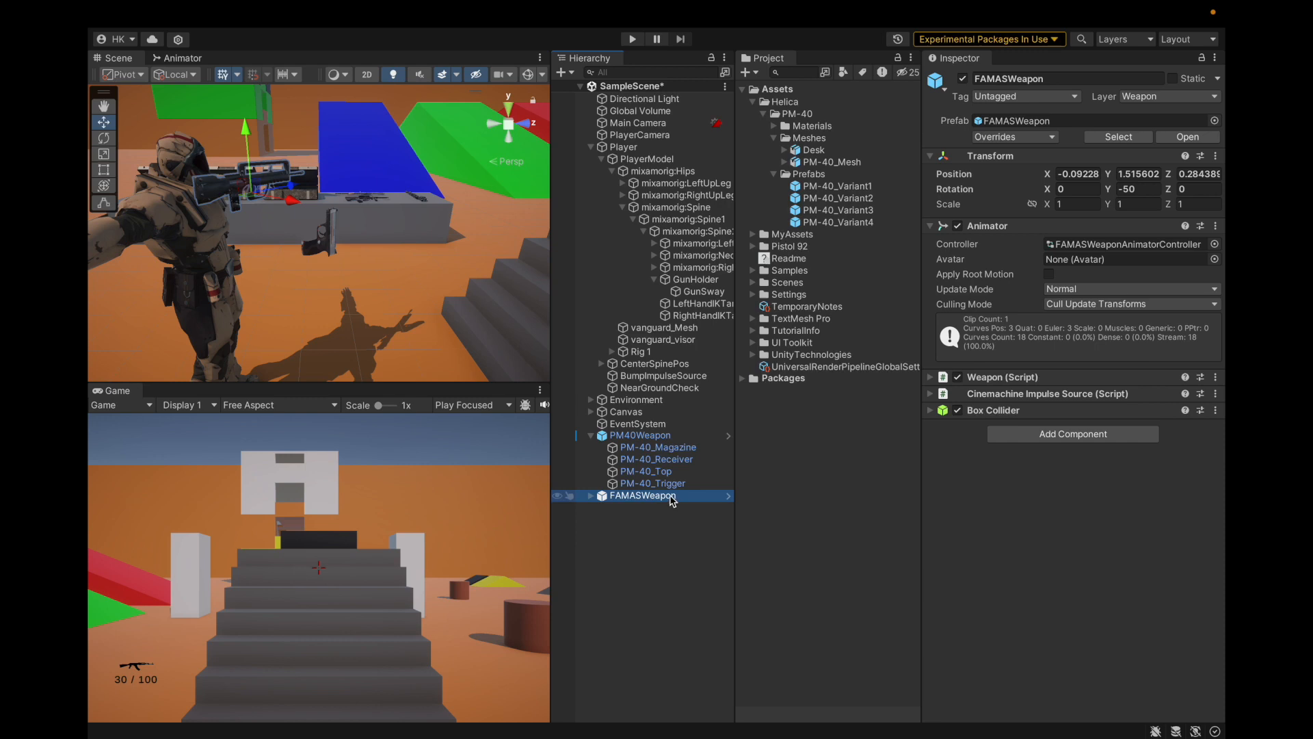
pyautogui.hotkey('ctrl', 'z')
pyautogui.hotkey('ctrl', 'z')
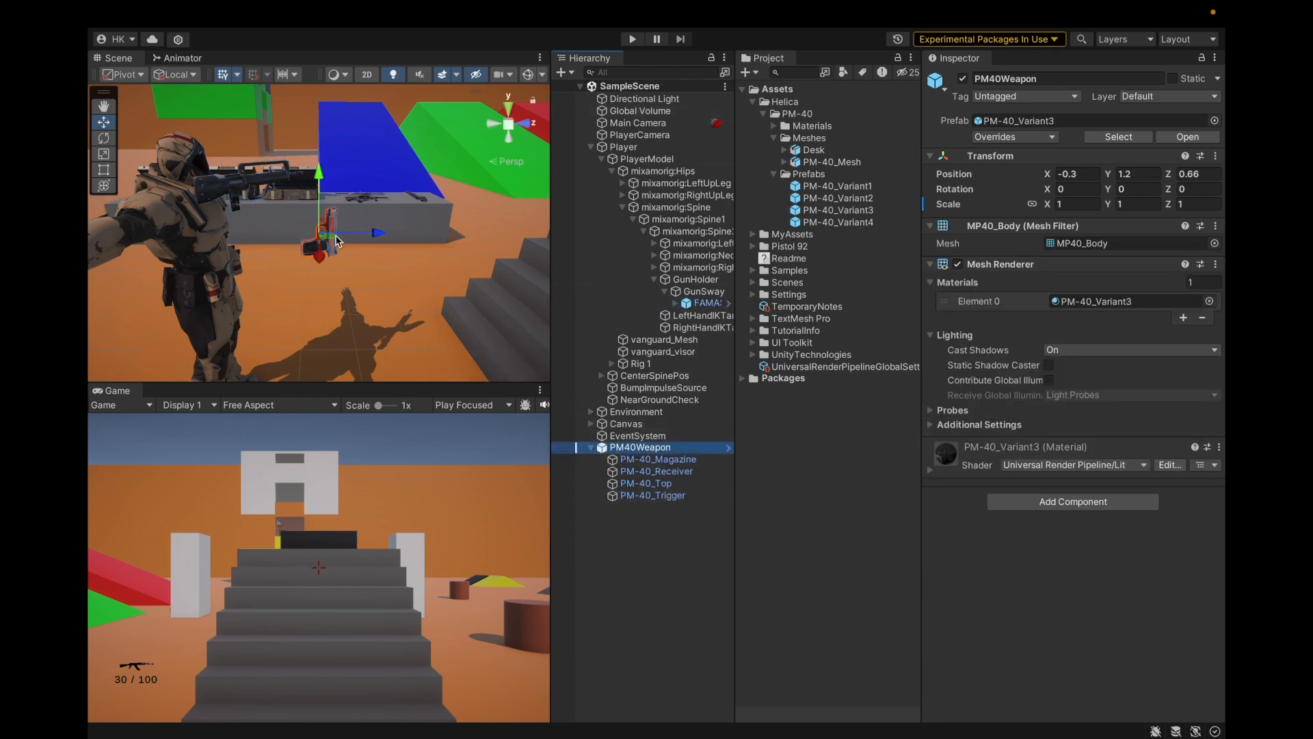
# Step: Try rotating the four PM-40 child parts together to -90 on X about their common center, and undo the rotation
pyautogui.click(619, 459)
pyautogui.keyDown('shift'); pyautogui.click(649, 495); pyautogui.keyUp('shift')
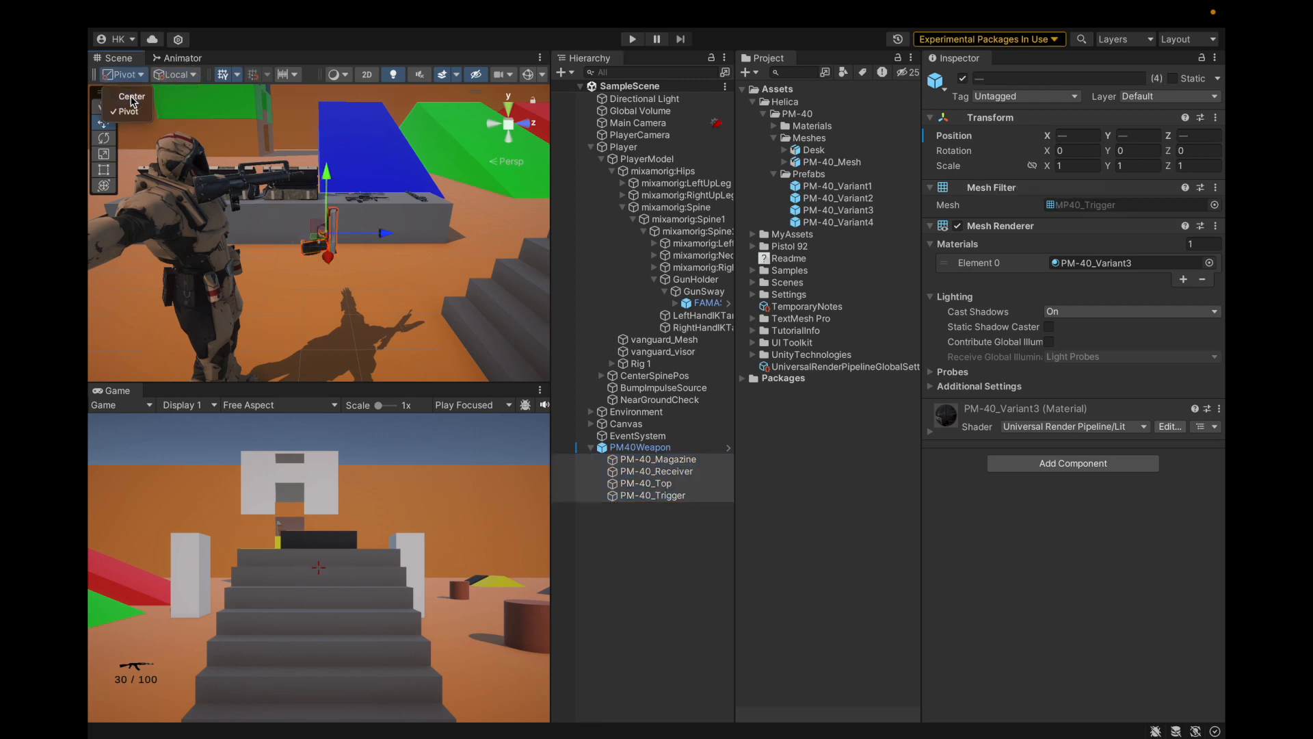
pyautogui.press('z')
pyautogui.press('e')
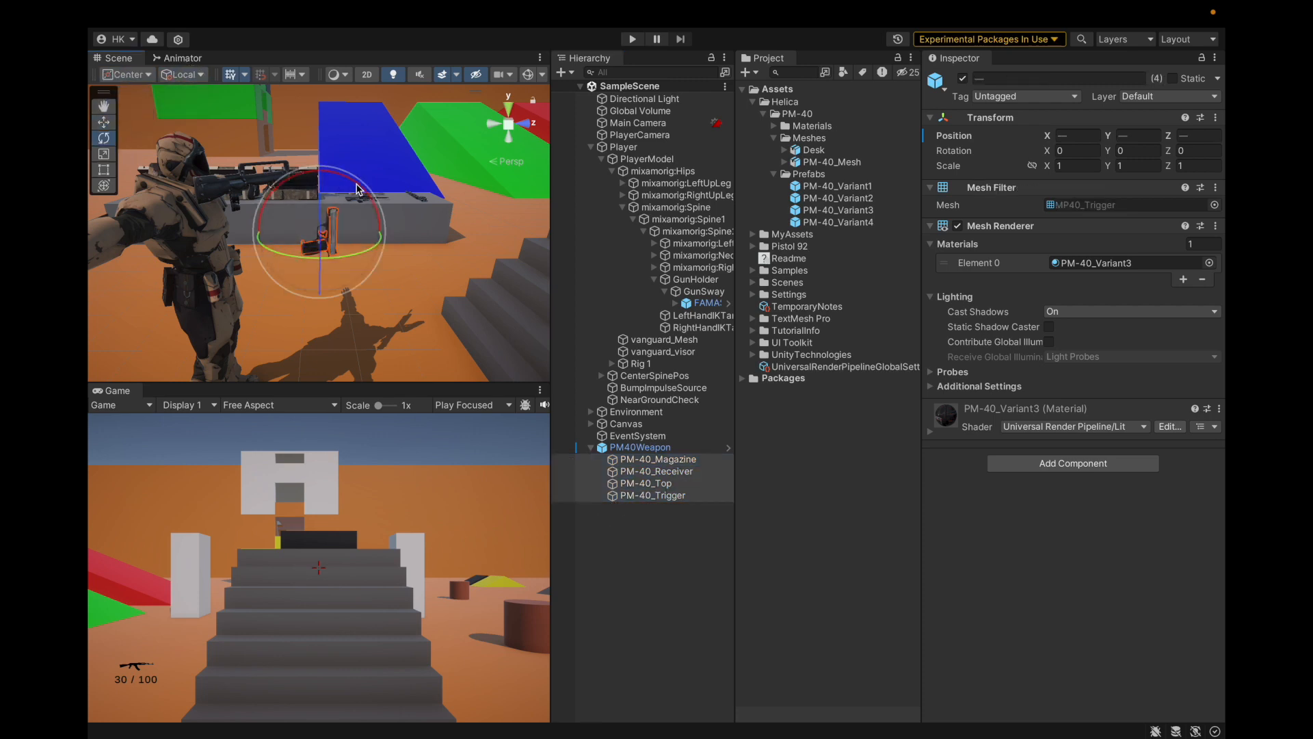
pyautogui.moveTo(357, 189); pyautogui.dragTo(89, 249)
pyautogui.press('f')
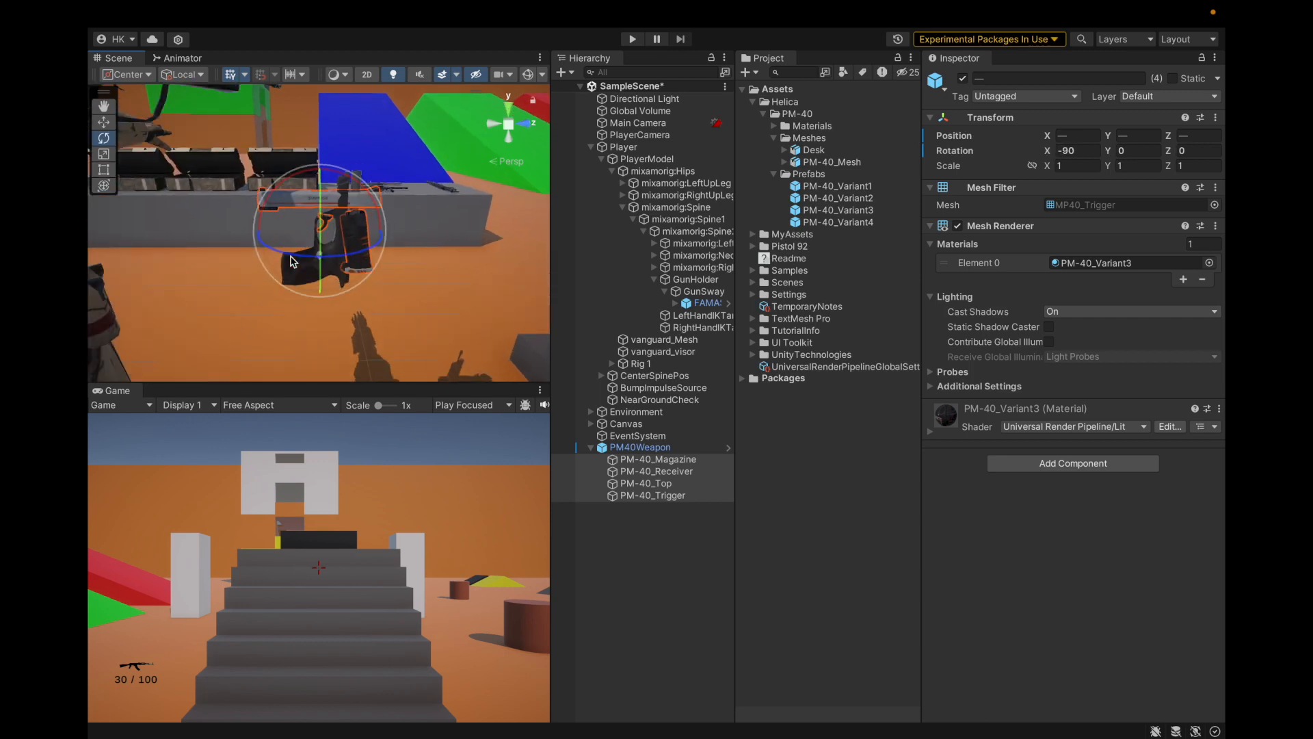
pyautogui.keyDown('alt'); pyautogui.moveTo(404, 251); pyautogui.dragTo(457, 231); pyautogui.keyUp('alt')
pyautogui.press('super+z')
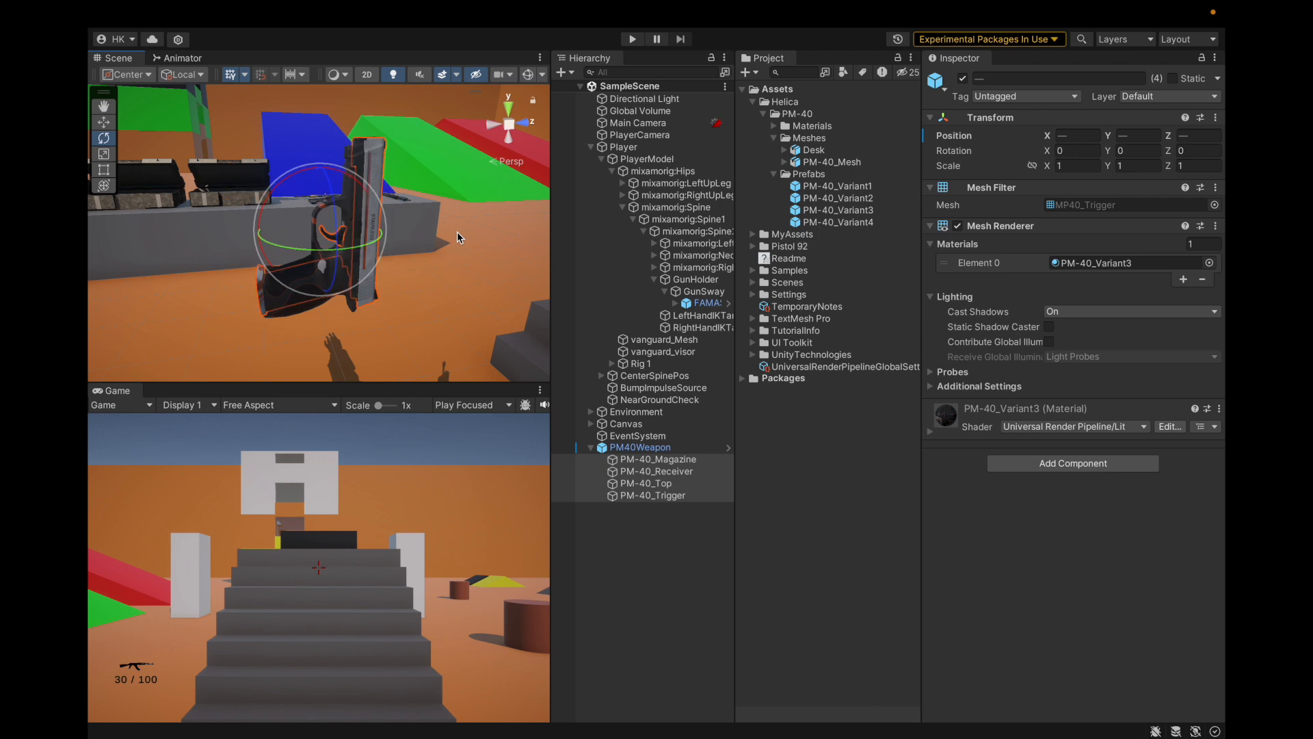
pyautogui.scroll(-3, 457, 231)
pyautogui.keyDown('alt'); pyautogui.moveTo(461, 277); pyautogui.dragTo(465, 314); pyautogui.keyUp('alt')
pyautogui.click(590, 447)
pyautogui.click(637, 447)
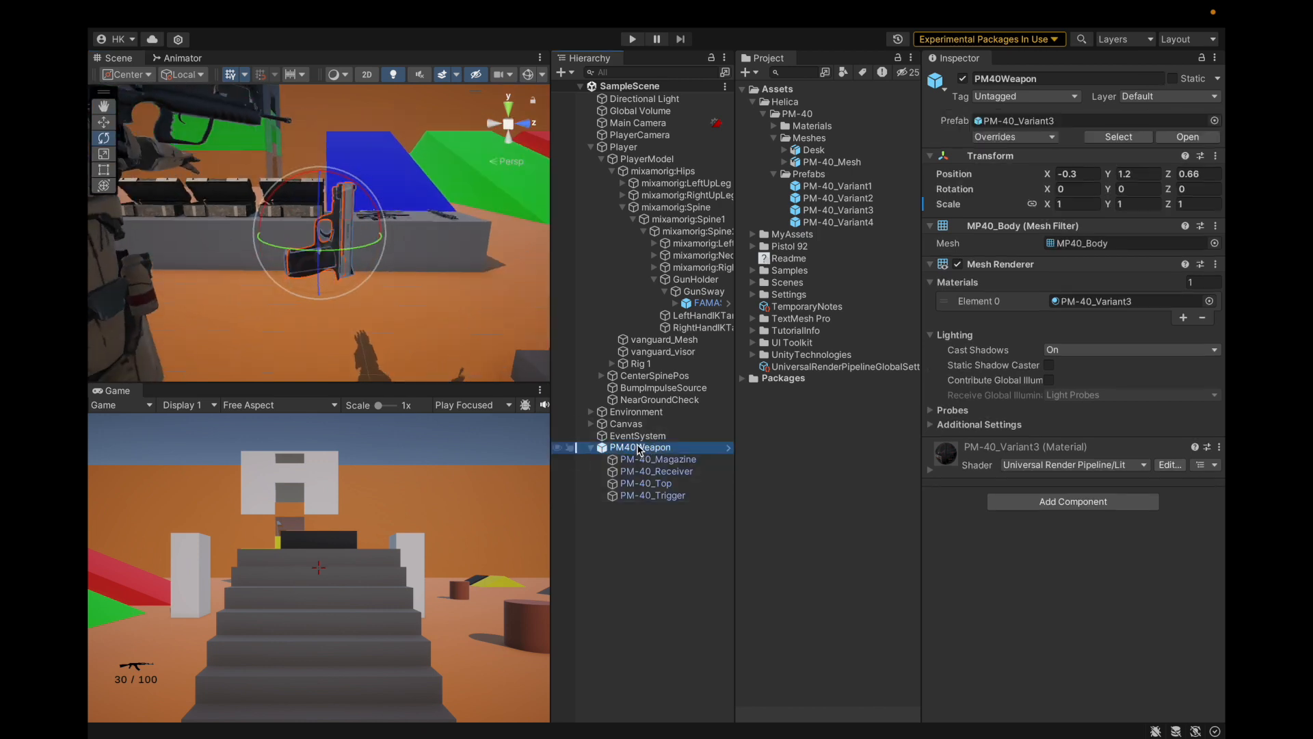
pyautogui.click(634, 483)
pyautogui.rightClick(631, 482)
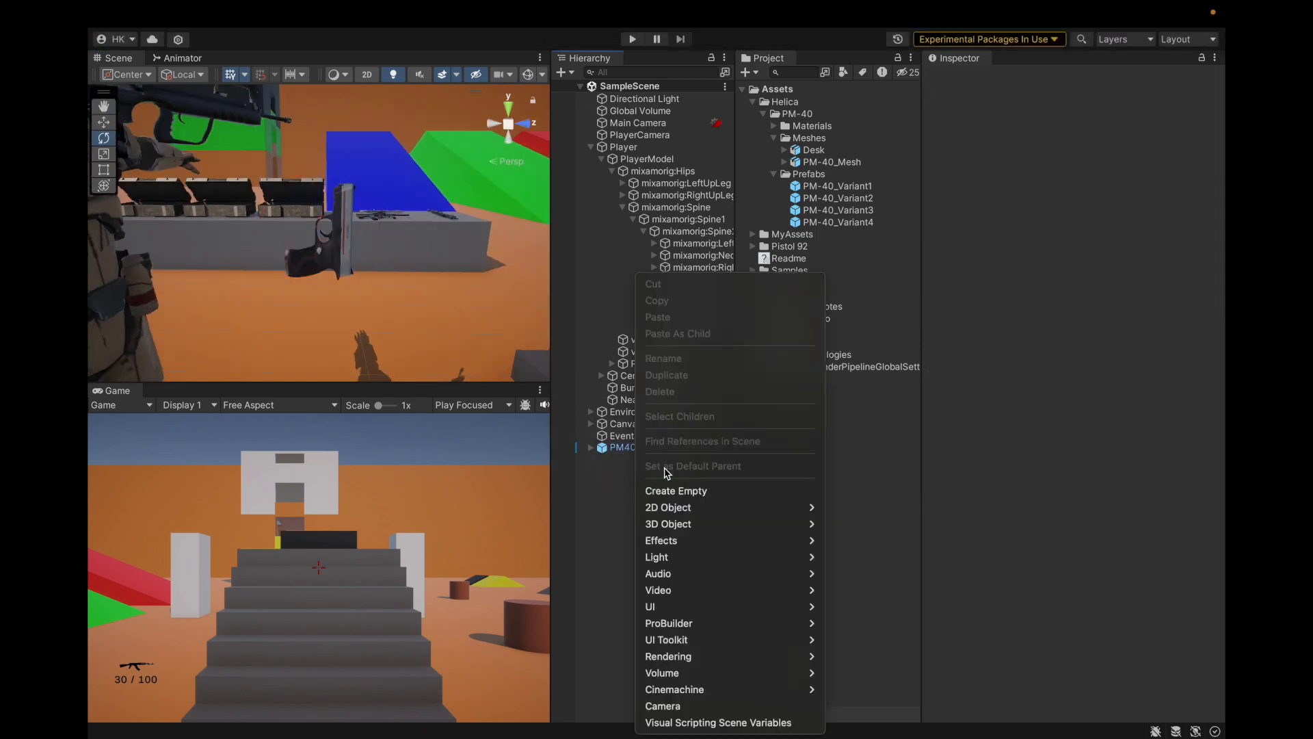
pyautogui.click(630, 482)
pyautogui.click(637, 438)
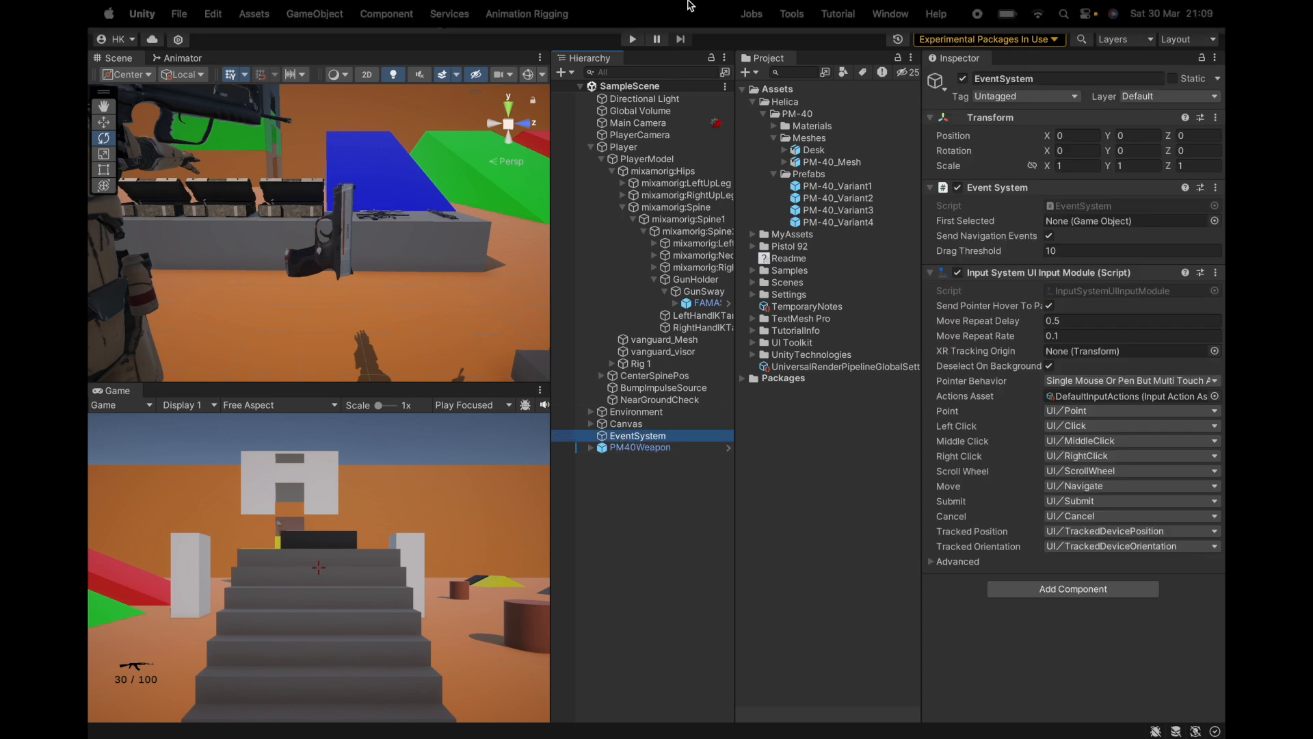
pyautogui.click(646, 451)
pyautogui.click(1063, 192)
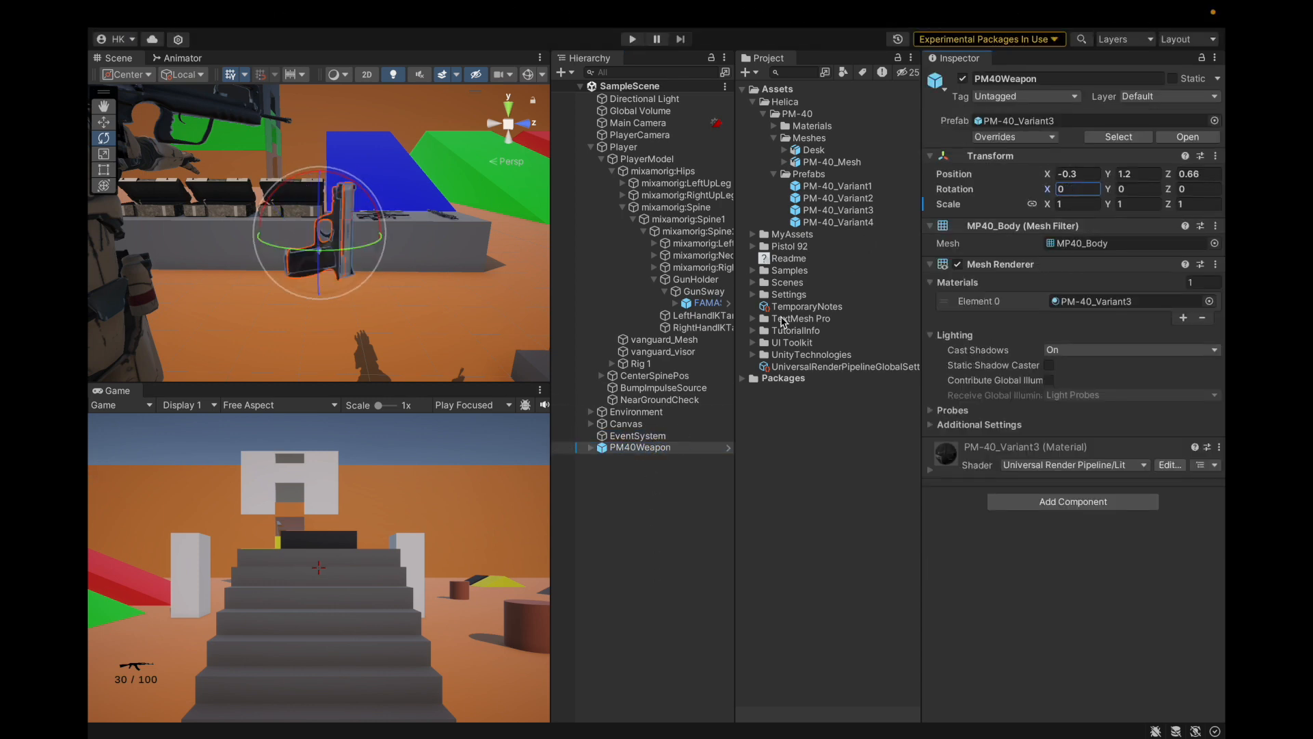
# Step: Paste a copy of FAMASWeapon at the scene root and rename it PM40Weapon
pyautogui.click(704, 303)
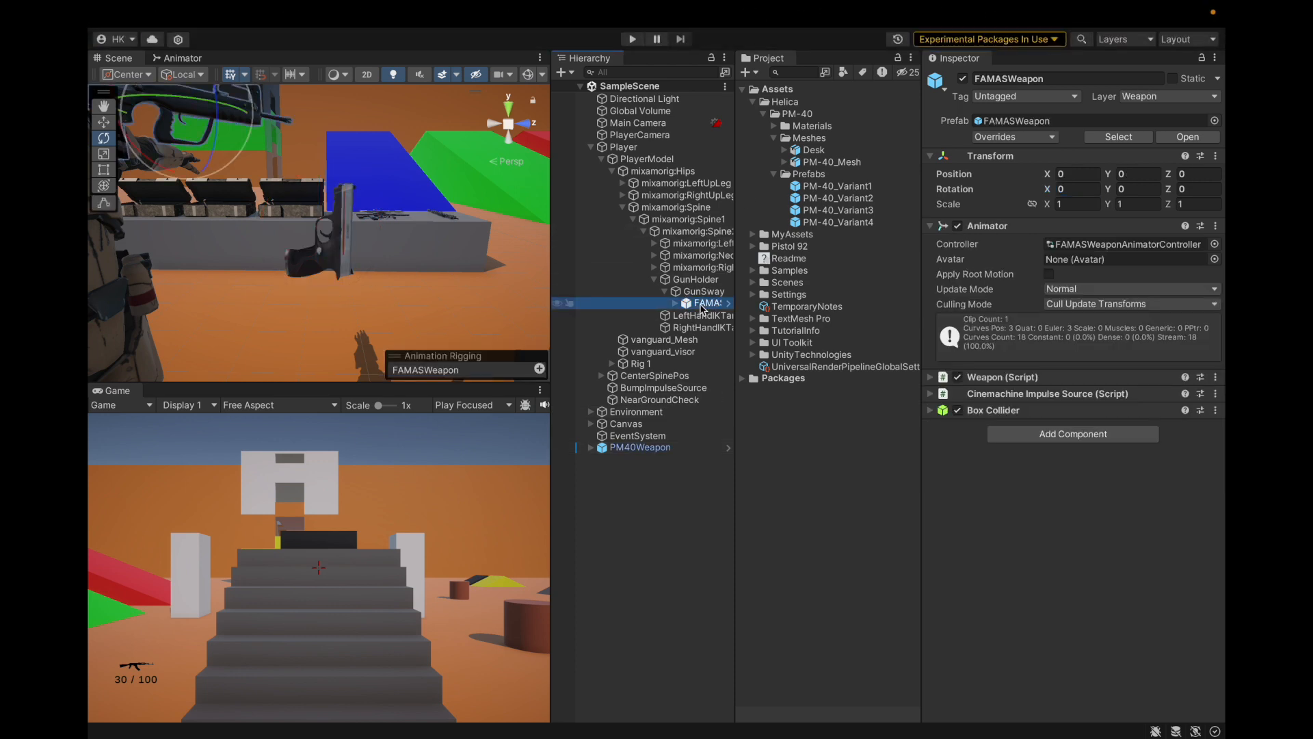
pyautogui.hotkey('ctrl', 'c')
pyautogui.hotkey('ctrl', 'v')
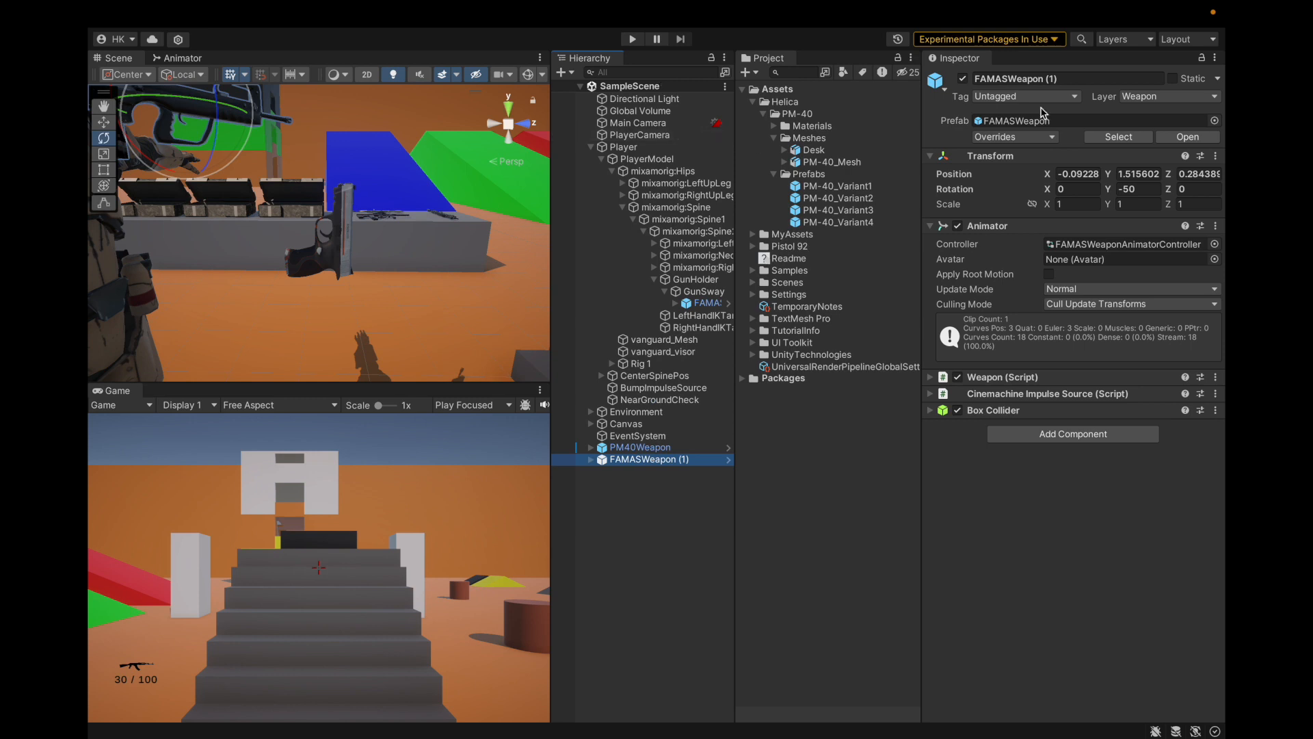
pyautogui.moveTo(1044, 78); pyautogui.dragTo(1132, 79)
pyautogui.click(1138, 79)
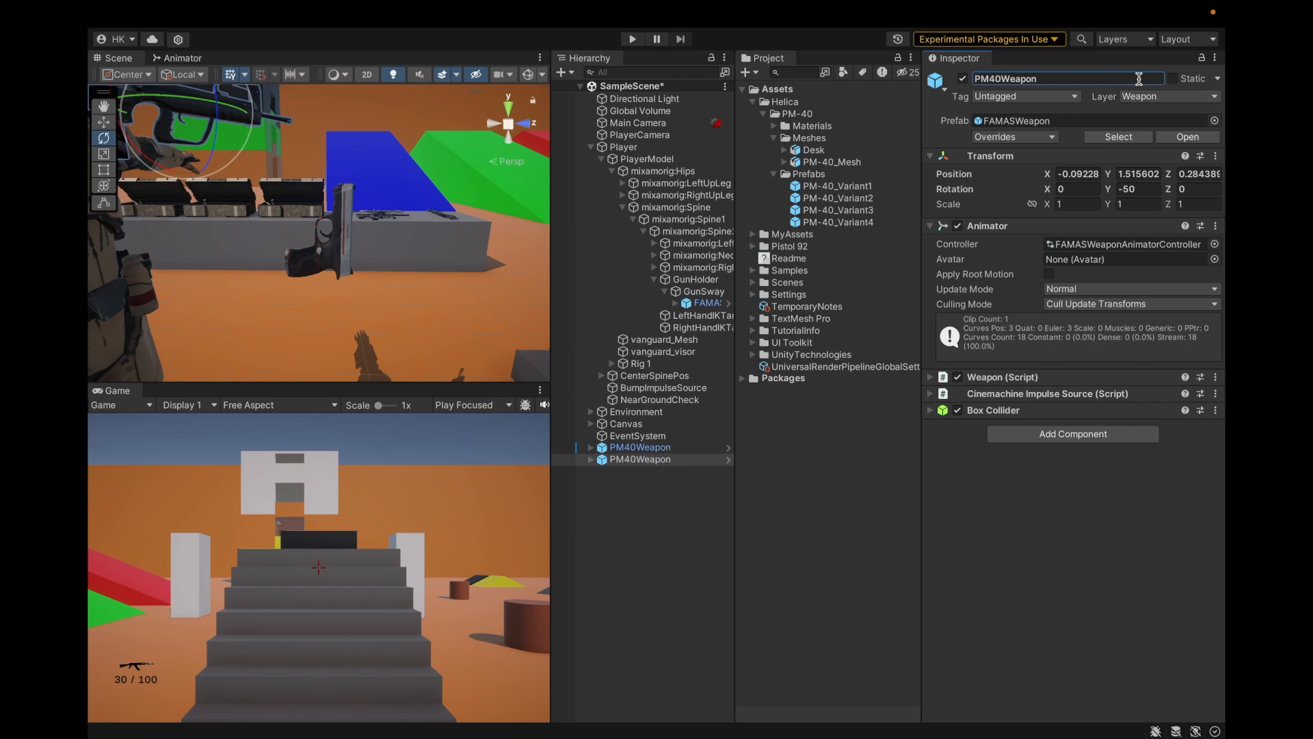
# Step: Locate the weapon data asset used by the new PM40Weapon's Weapon script, duplicate FAMASWeaponSO and rename the copy PM40WeaponSO
pyautogui.click(1010, 227)
pyautogui.click(1009, 243)
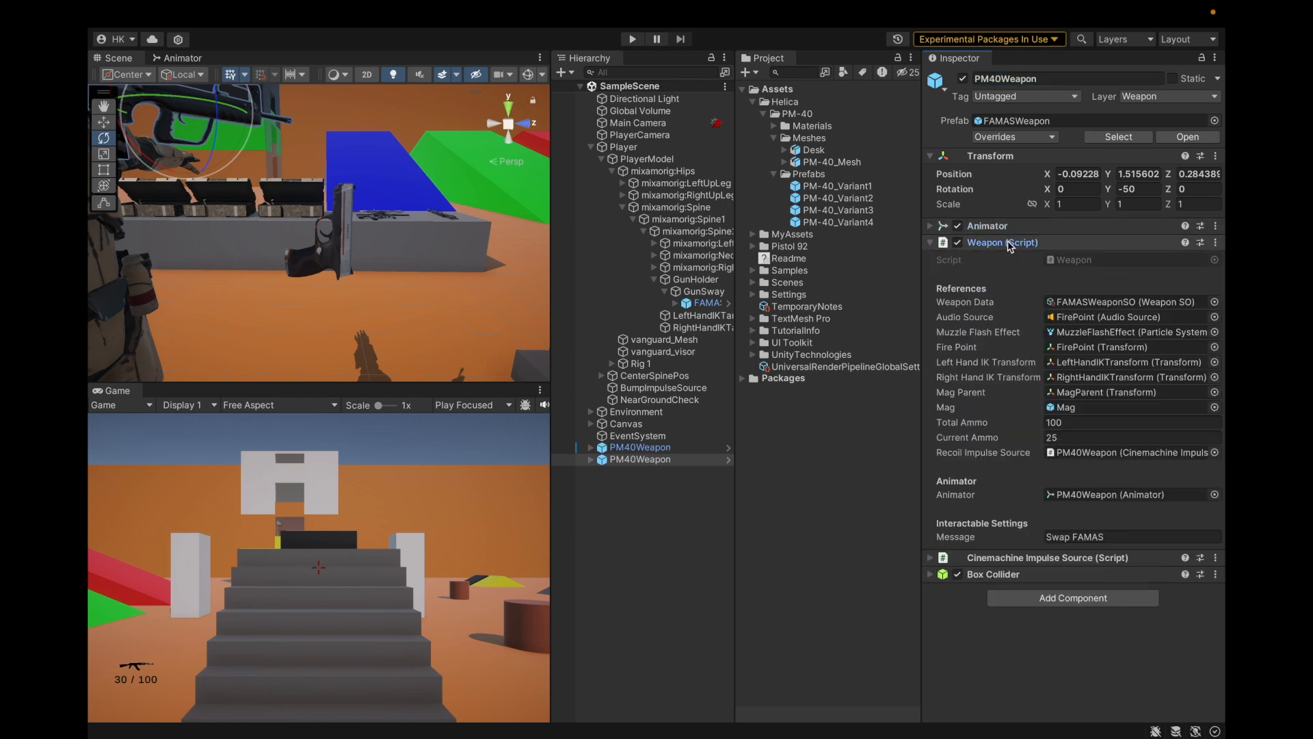
pyautogui.click(1067, 302)
pyautogui.click(855, 390)
pyautogui.hotkey('ctrl', 'd')
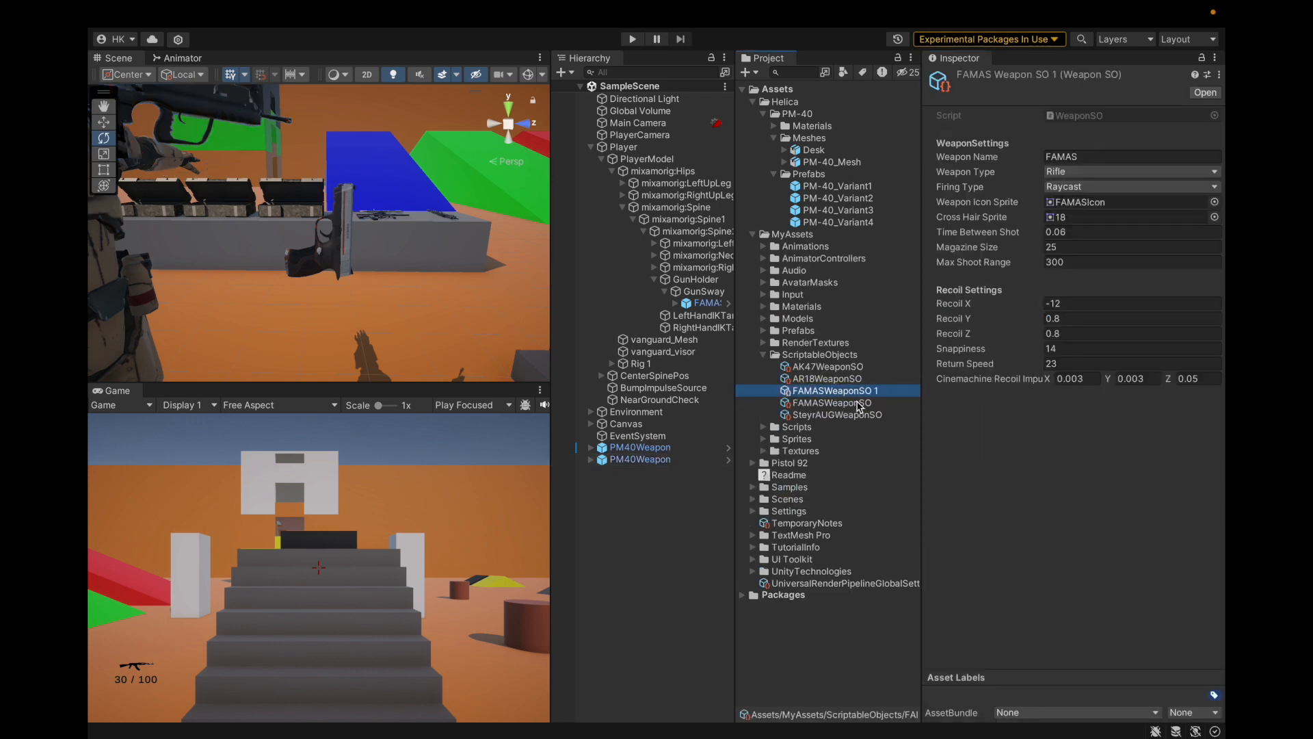
pyautogui.click(880, 393)
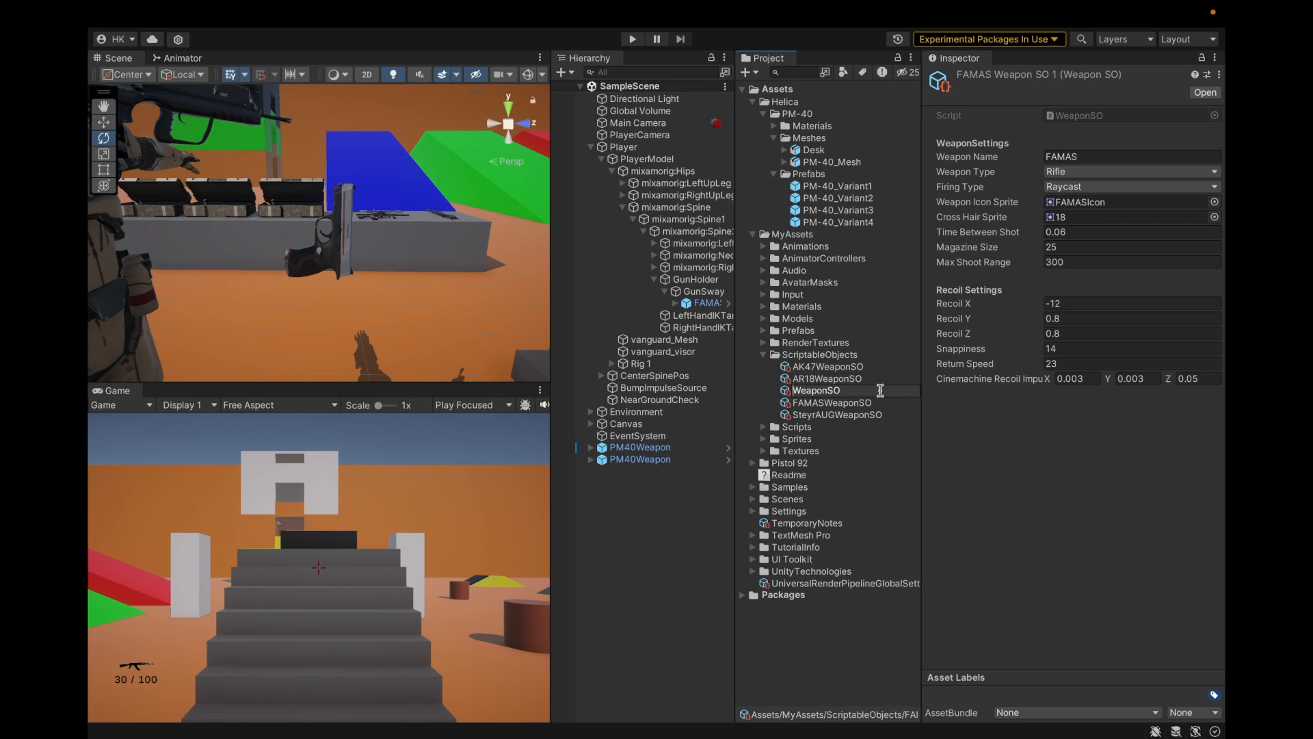
pyautogui.press('Return')
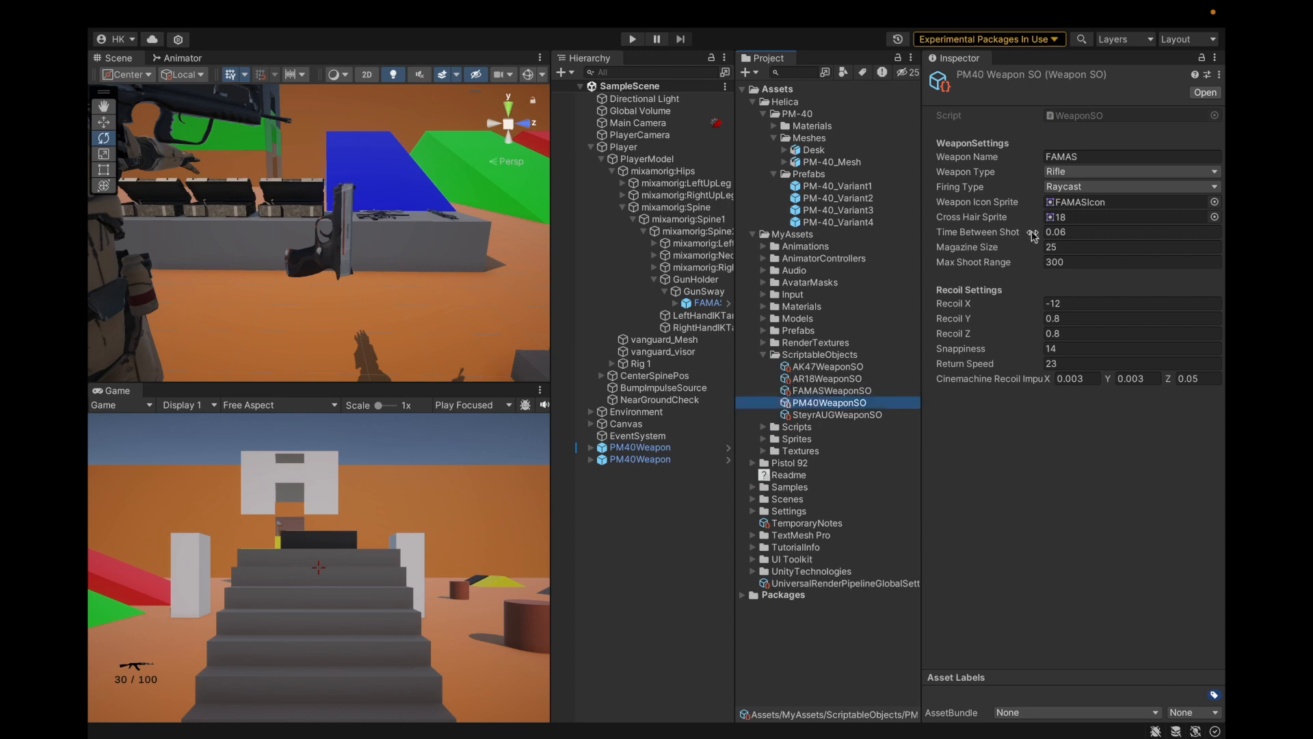
# Step: Set PM40WeaponSO's weapon type to Pistol and its weapon name to PM-40, and save the project
pyautogui.click(1072, 170)
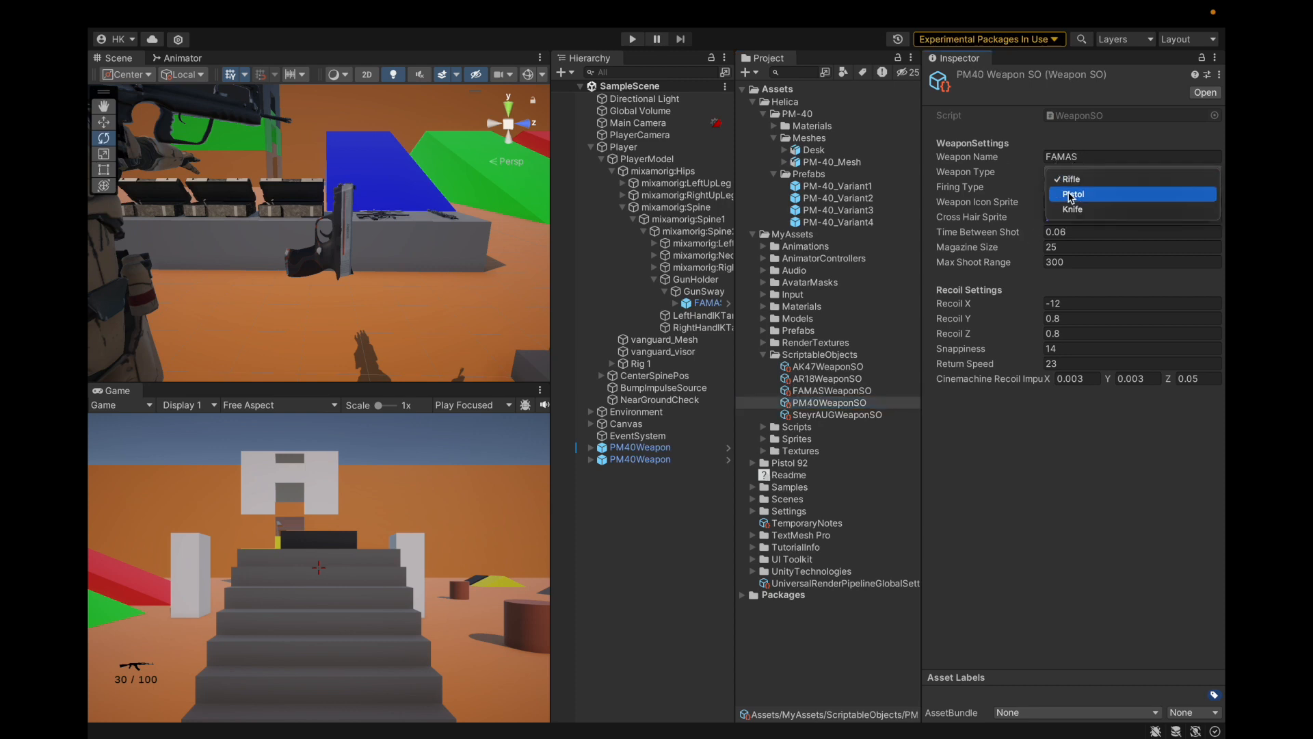
pyautogui.click(1072, 199)
pyautogui.click(1091, 156)
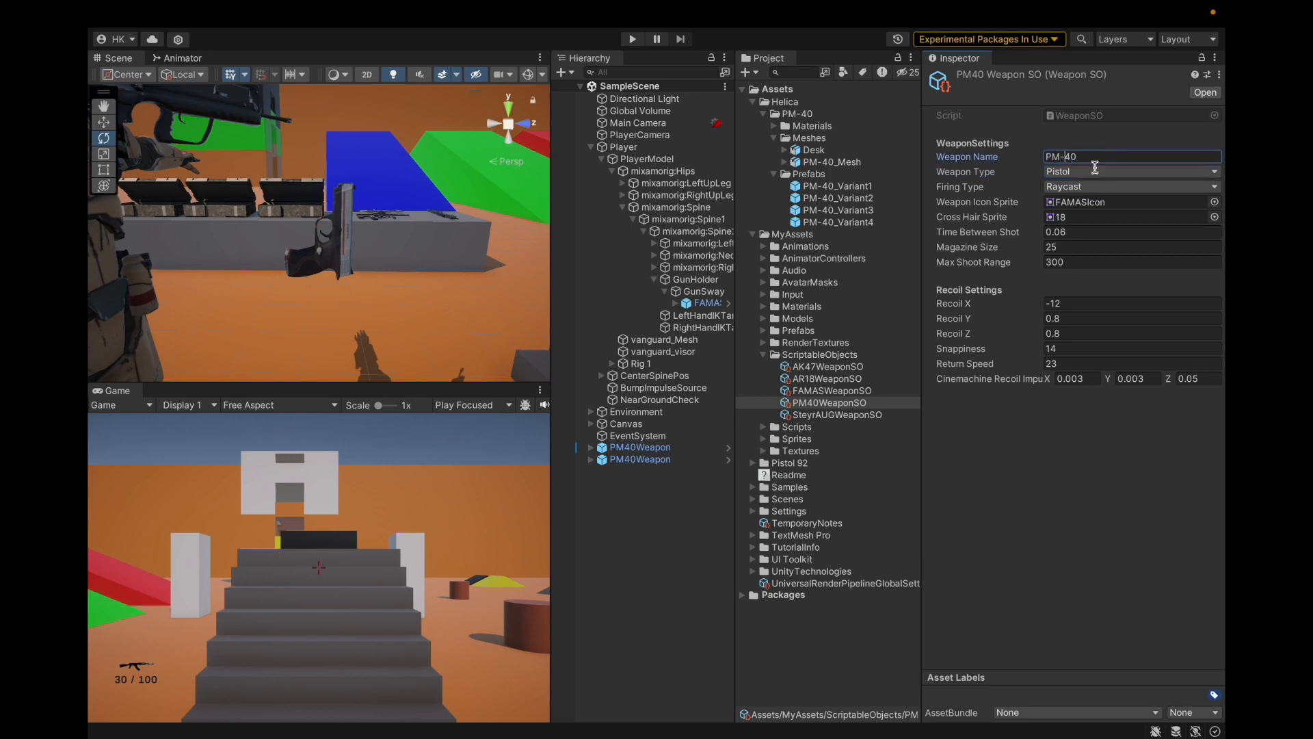
pyautogui.click(1099, 441)
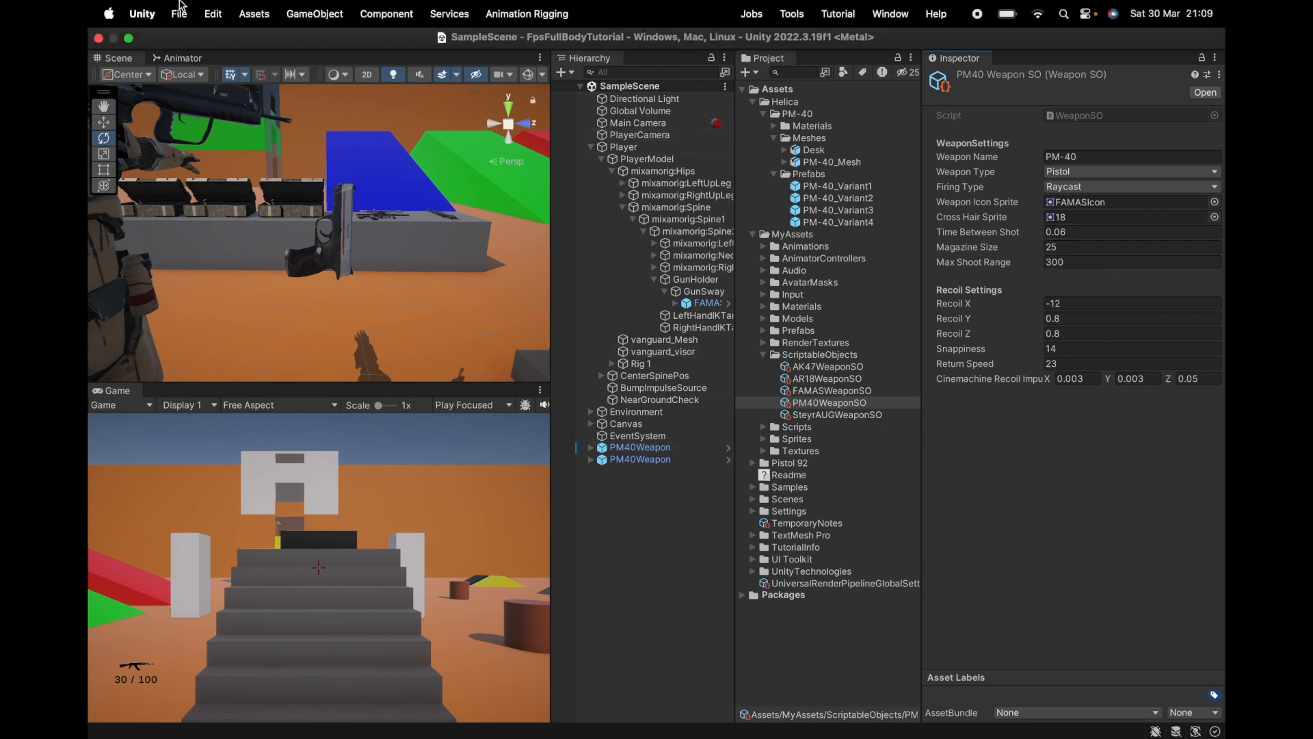
pyautogui.click(179, 14)
pyautogui.click(175, 208)
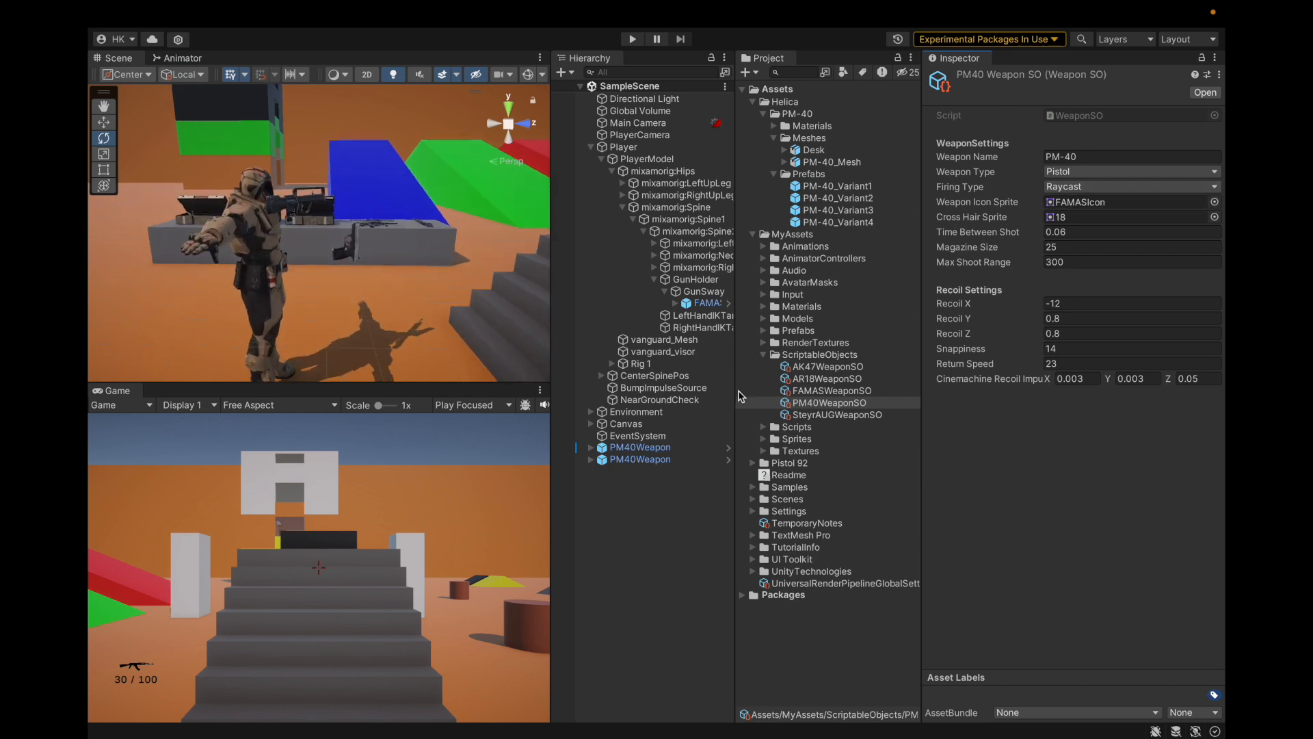
# Step: Compare the two PM40Weapon objects at the scene root and examine the Mesh child of the FAMAS-based one
pyautogui.click(637, 459)
pyautogui.press('Up')
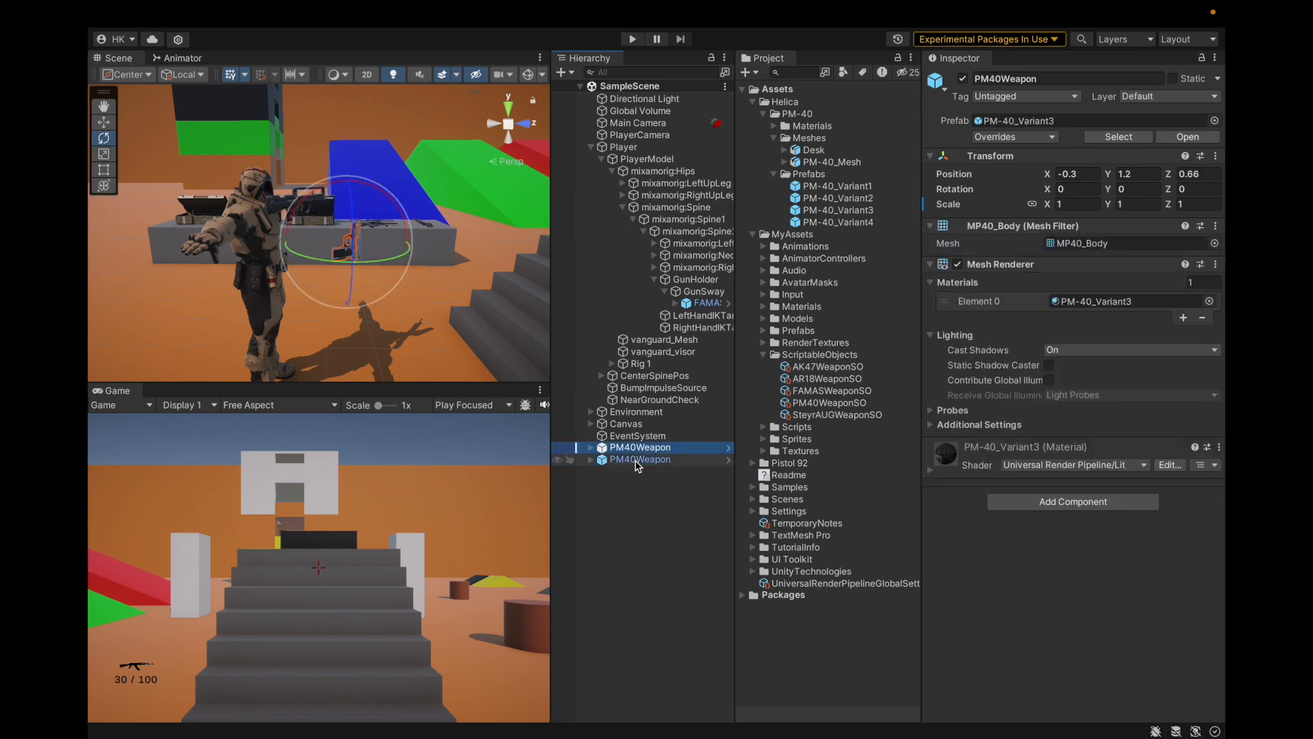
pyautogui.click(637, 459)
pyautogui.press('Up')
pyautogui.press('Right')
pyautogui.press('Left')
pyautogui.press('Right')
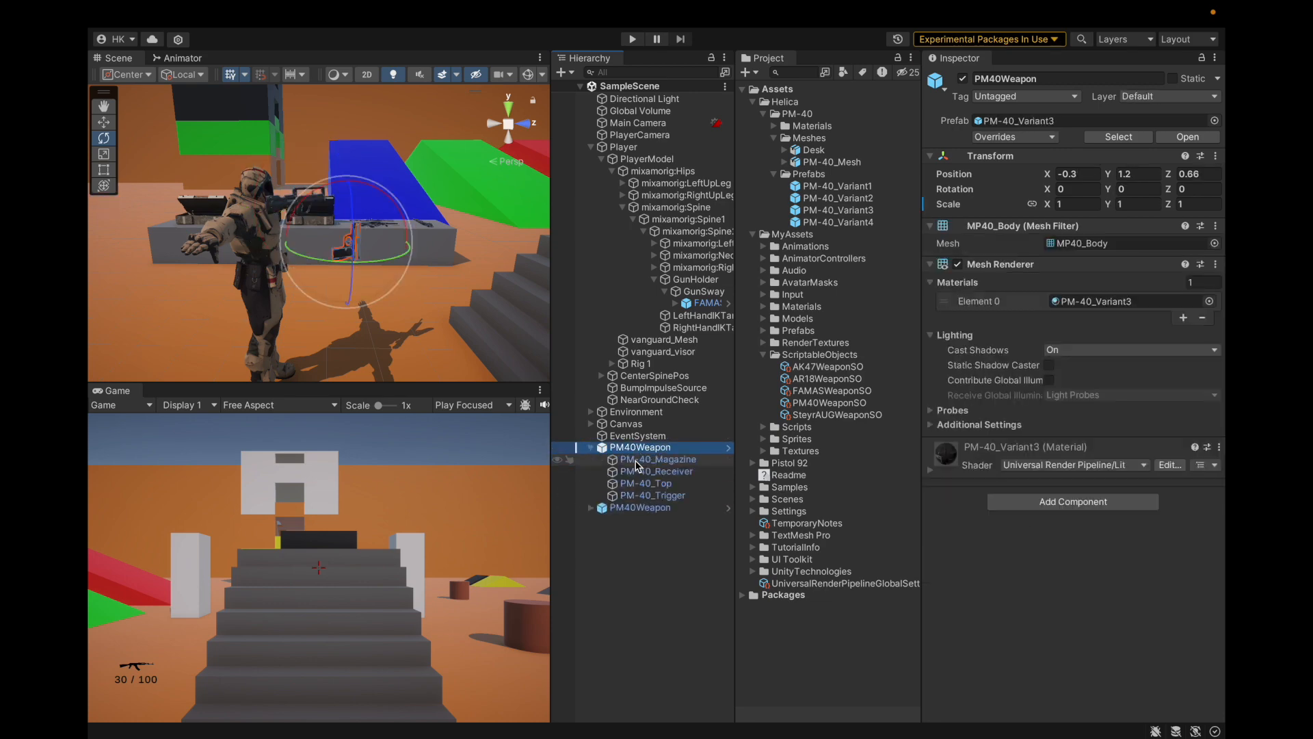
pyautogui.press('Left')
pyautogui.press('Down')
pyautogui.press('Right')
pyautogui.press('Down')
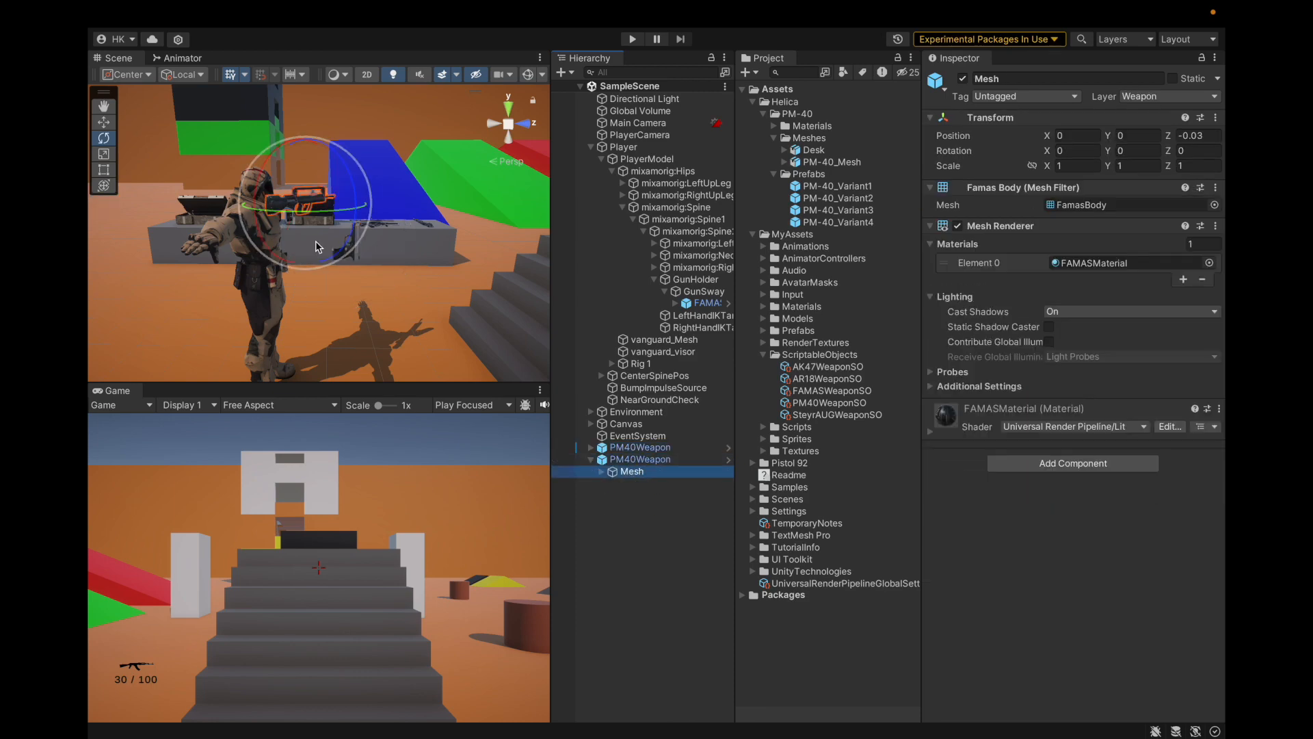
# Step: Deactivate the FAMASWeapon held under the player's GunSway object
pyautogui.scroll(6, 378, 335)
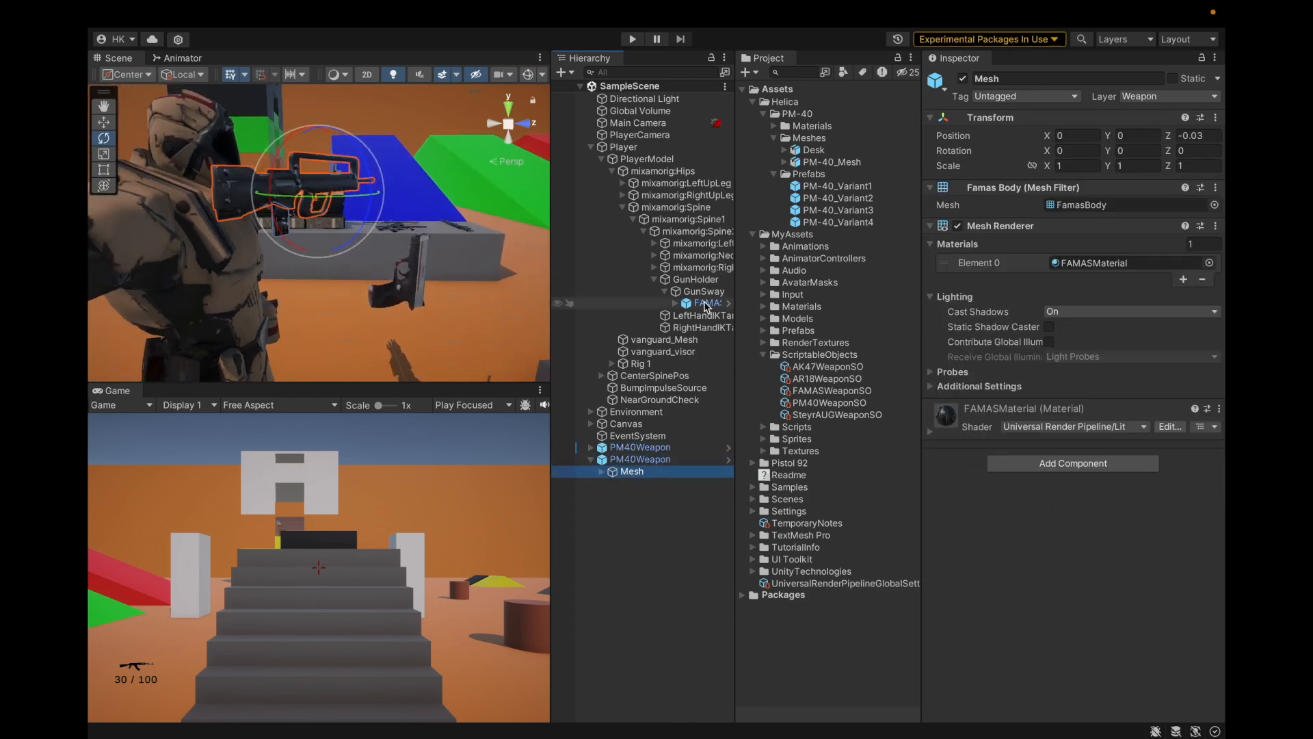
pyautogui.click(705, 303)
pyautogui.click(963, 79)
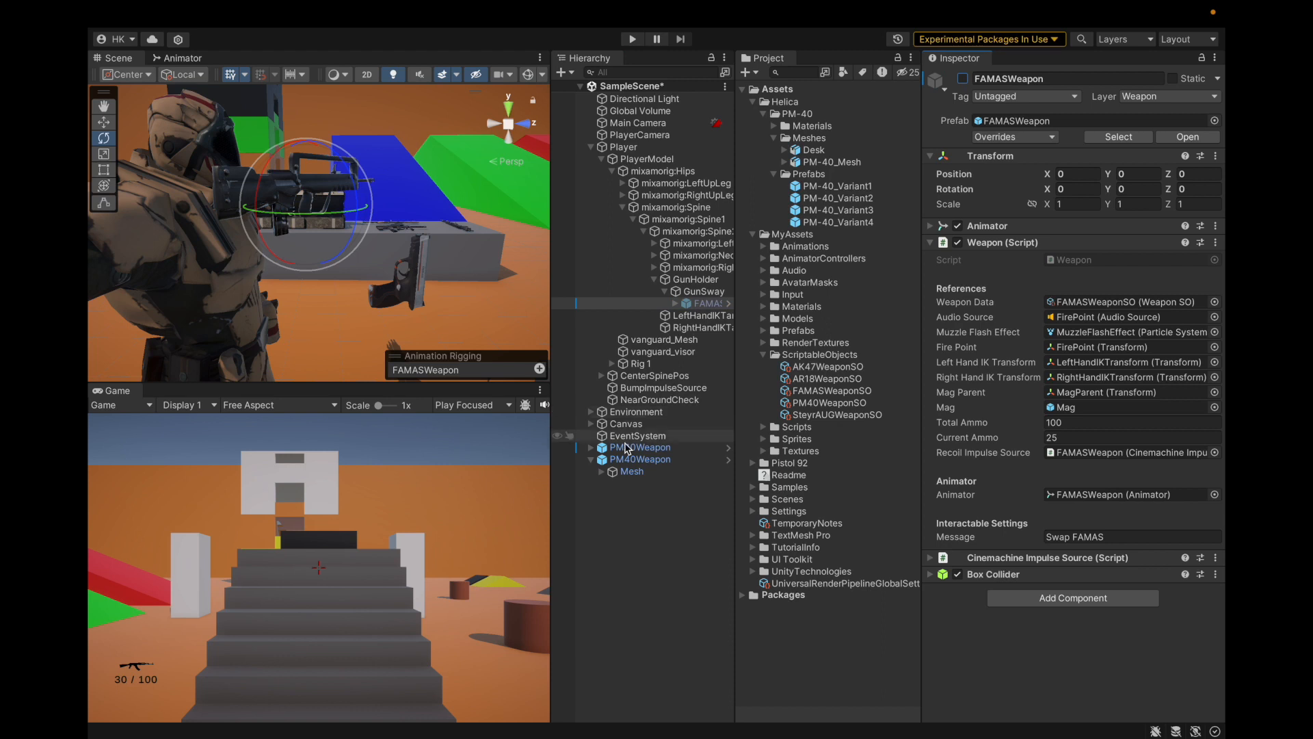
# Step: Replace the mesh of the FAMAS-based PM40Weapon's Mesh child with MP40_Body, the mesh used by the original pistol model
pyautogui.click(623, 472)
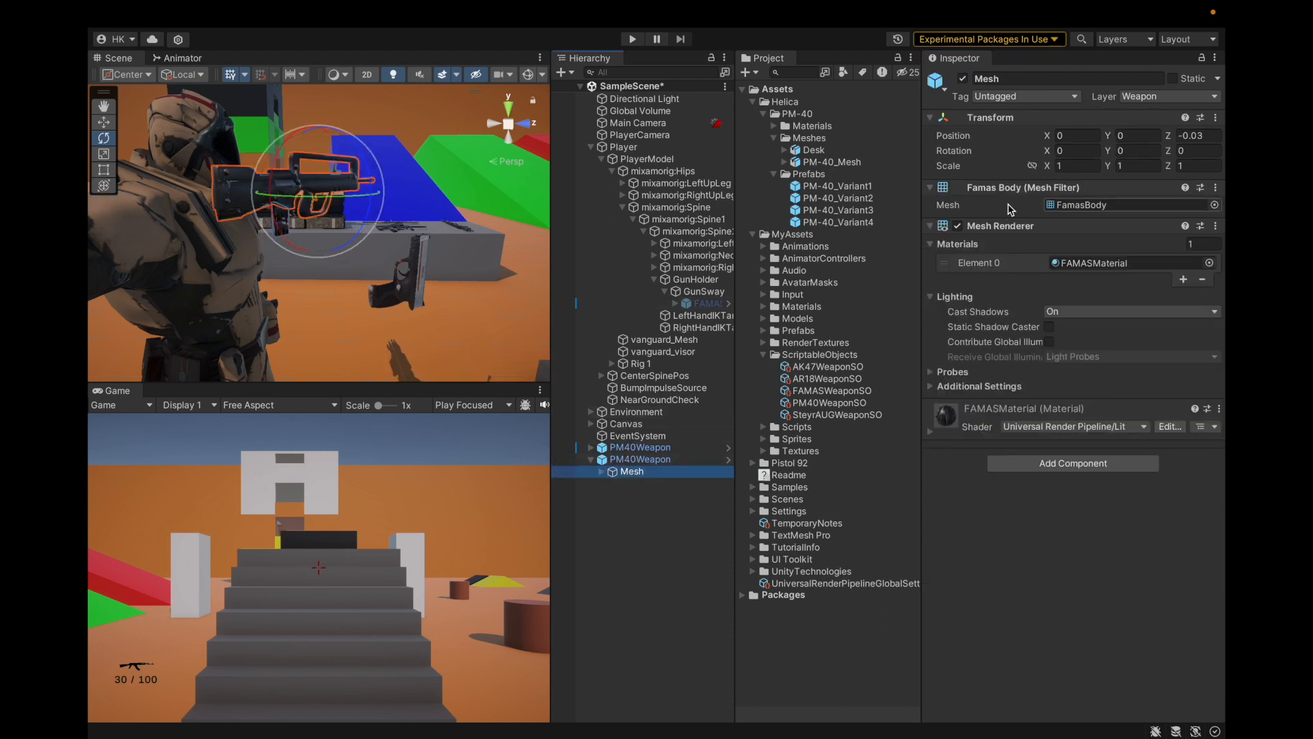
pyautogui.click(640, 447)
pyautogui.click(1096, 243)
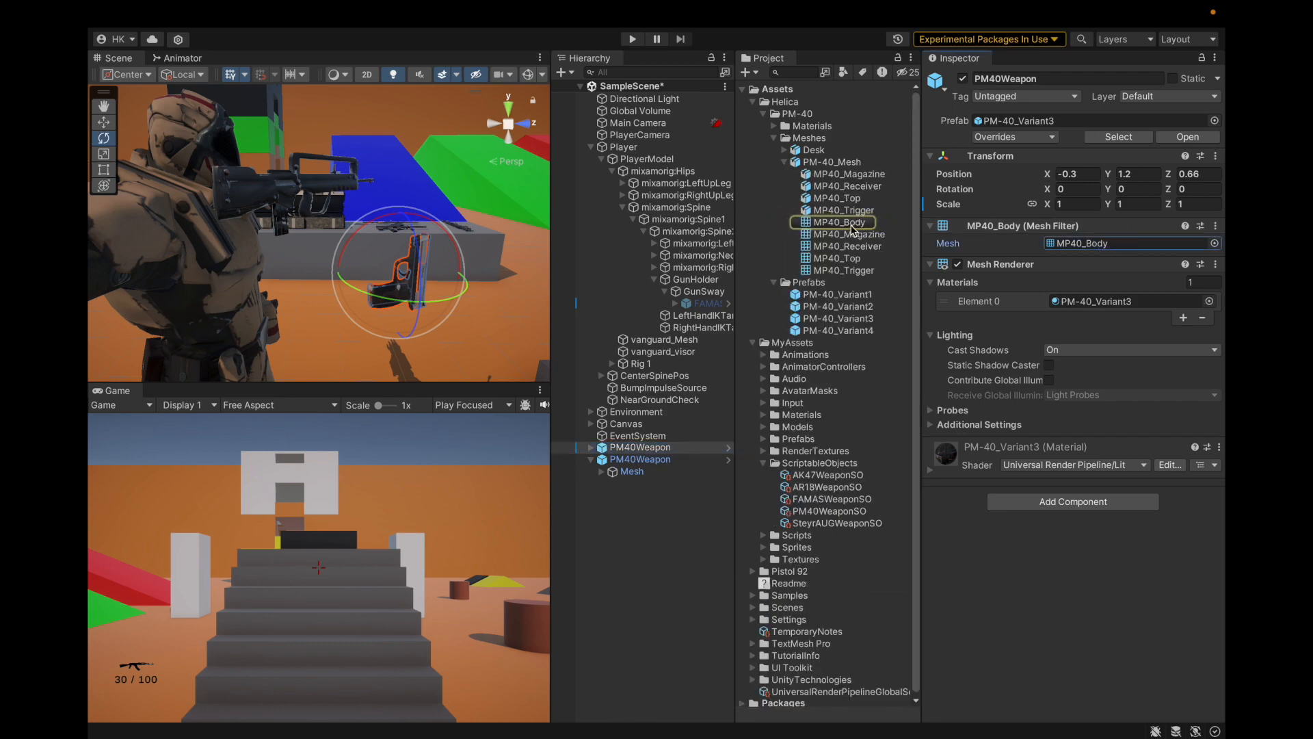
pyautogui.click(633, 471)
pyautogui.moveTo(863, 223); pyautogui.dragTo(1094, 205)
pyautogui.scroll(3, 324, 241)
pyautogui.keyDown('alt'); pyautogui.moveTo(321, 240); pyautogui.dragTo(460, 343); pyautogui.keyUp('alt')
pyautogui.scroll(-3, 298, 249)
pyautogui.keyDown('alt'); pyautogui.moveTo(425, 261); pyautogui.dragTo(410, 294); pyautogui.keyUp('alt')
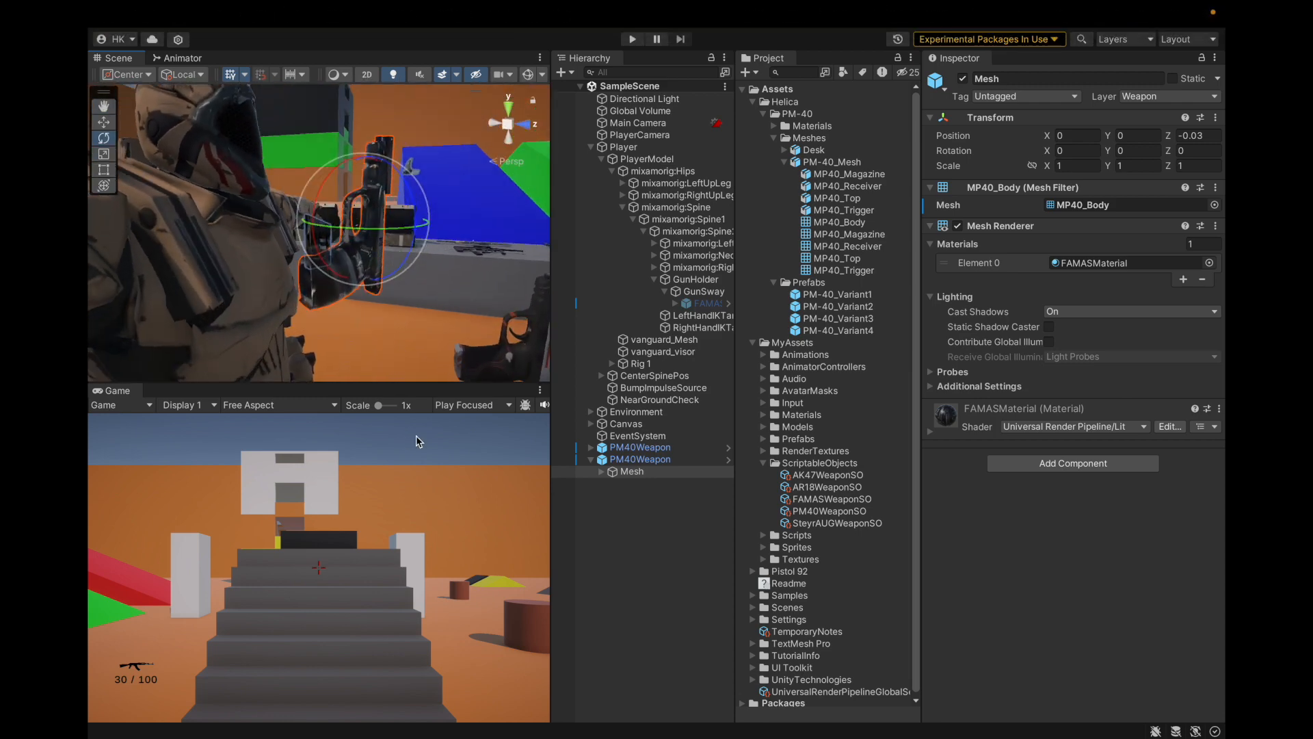
pyautogui.scroll(-3, 421, 205)
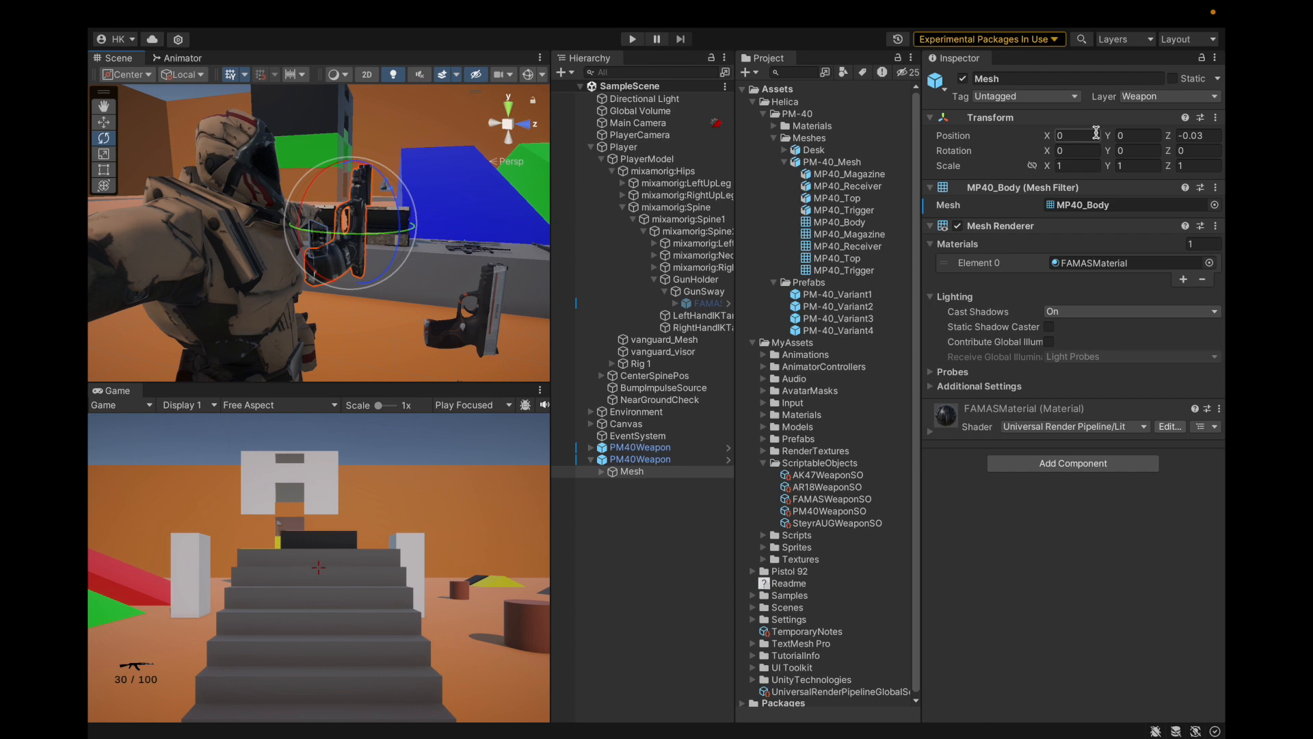
# Step: Set the Mesh child's rotation to -90 on X and 180 on Y, and save the scene
pyautogui.write('17.24')
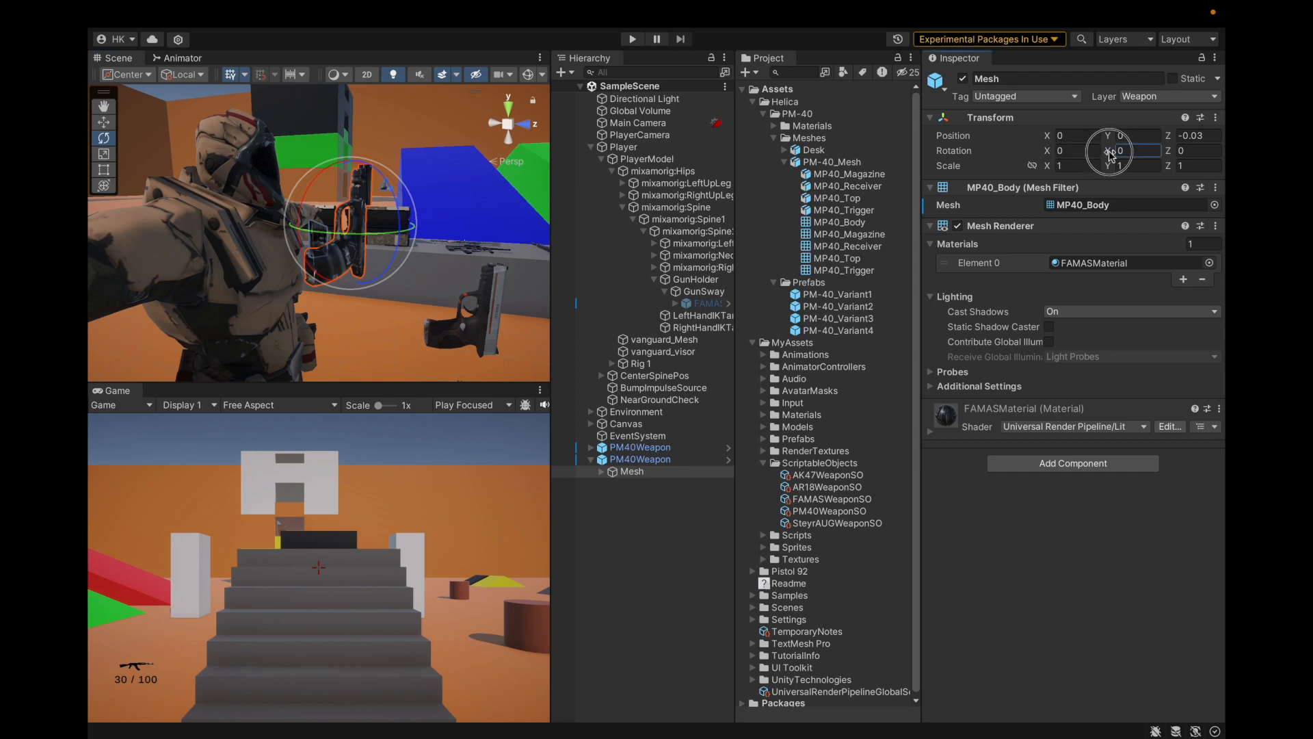
pyautogui.write('180')
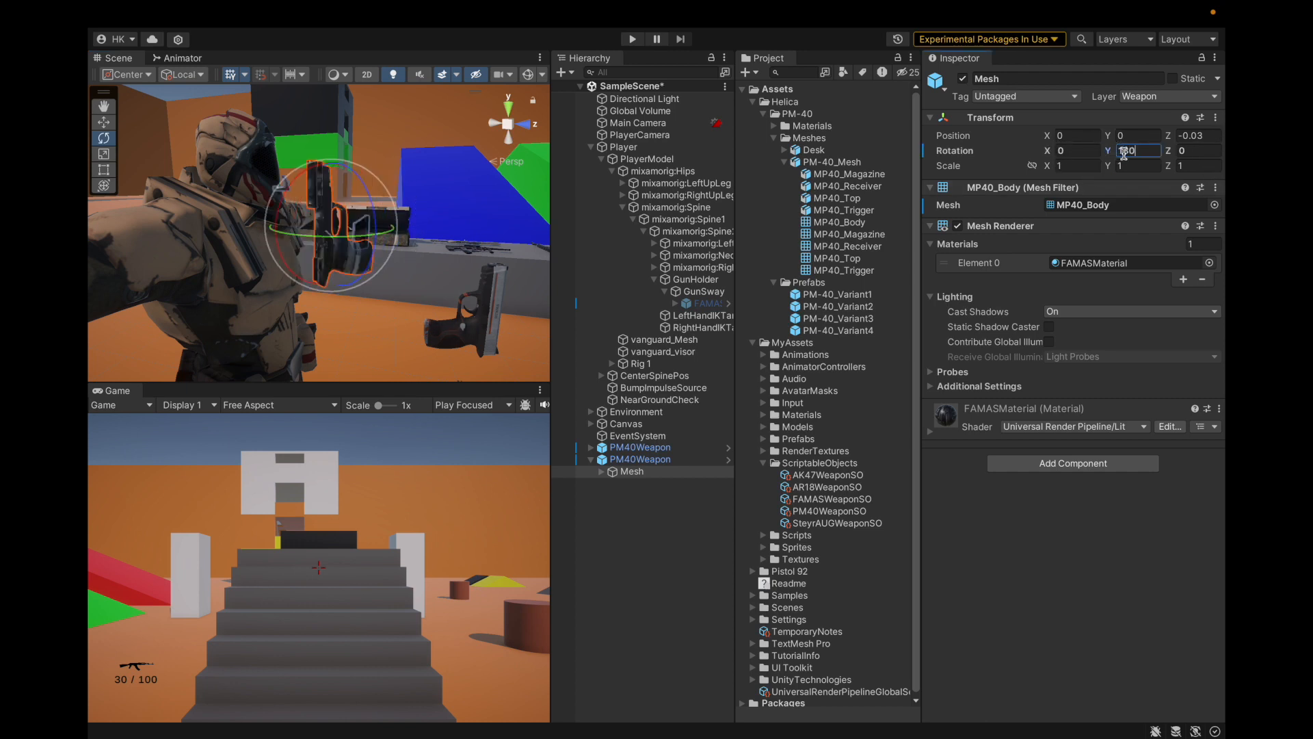
pyautogui.write('-90')
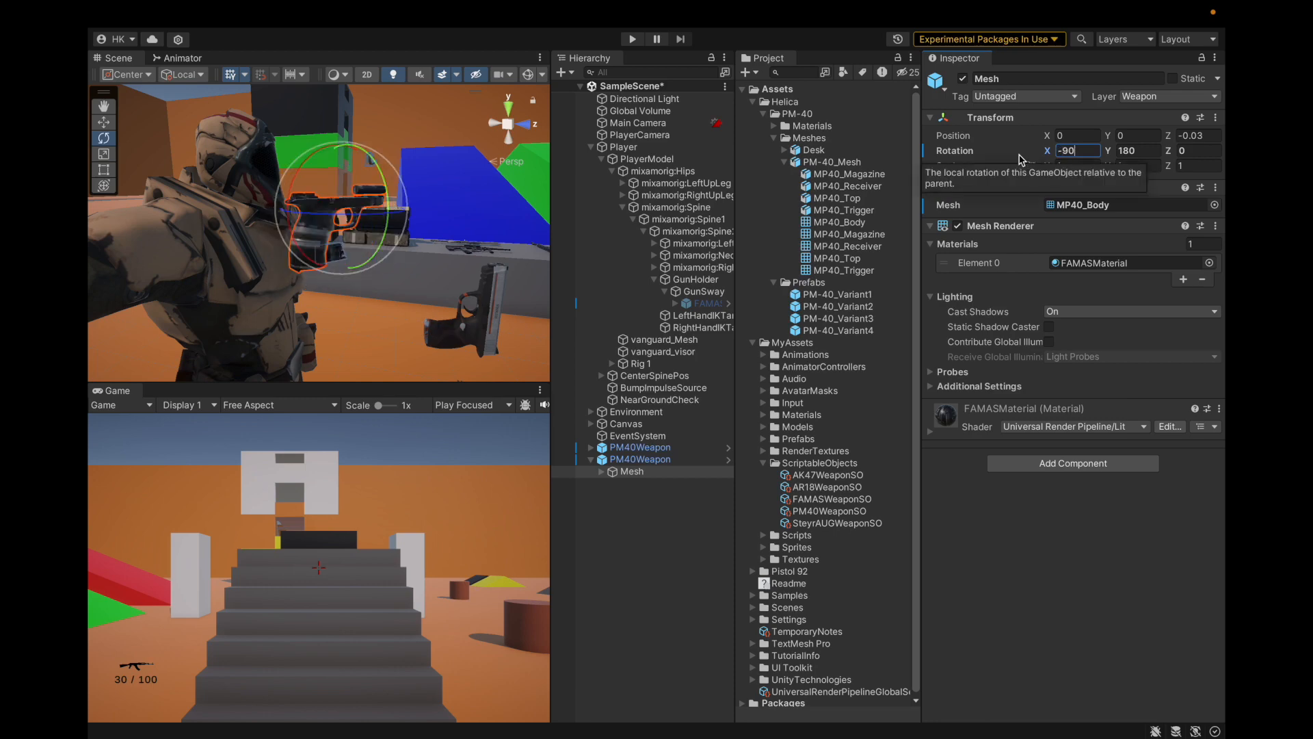
pyautogui.press('super+s')
pyautogui.scroll(5, 402, 249)
pyautogui.keyDown('alt'); pyautogui.moveTo(402, 248); pyautogui.dragTo(386, 292); pyautogui.keyUp('alt')
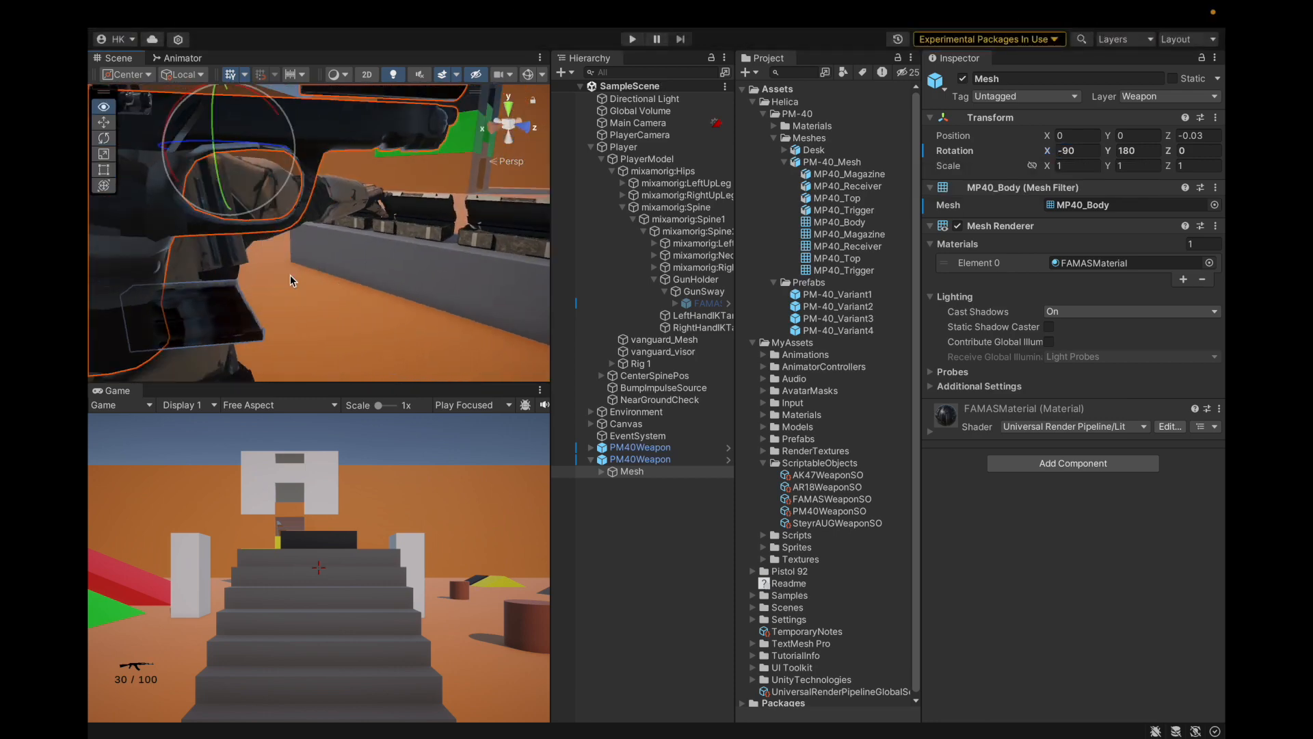
pyautogui.press('f')
pyautogui.keyDown('alt'); pyautogui.moveTo(287, 246); pyautogui.dragTo(278, 210); pyautogui.keyUp('alt')
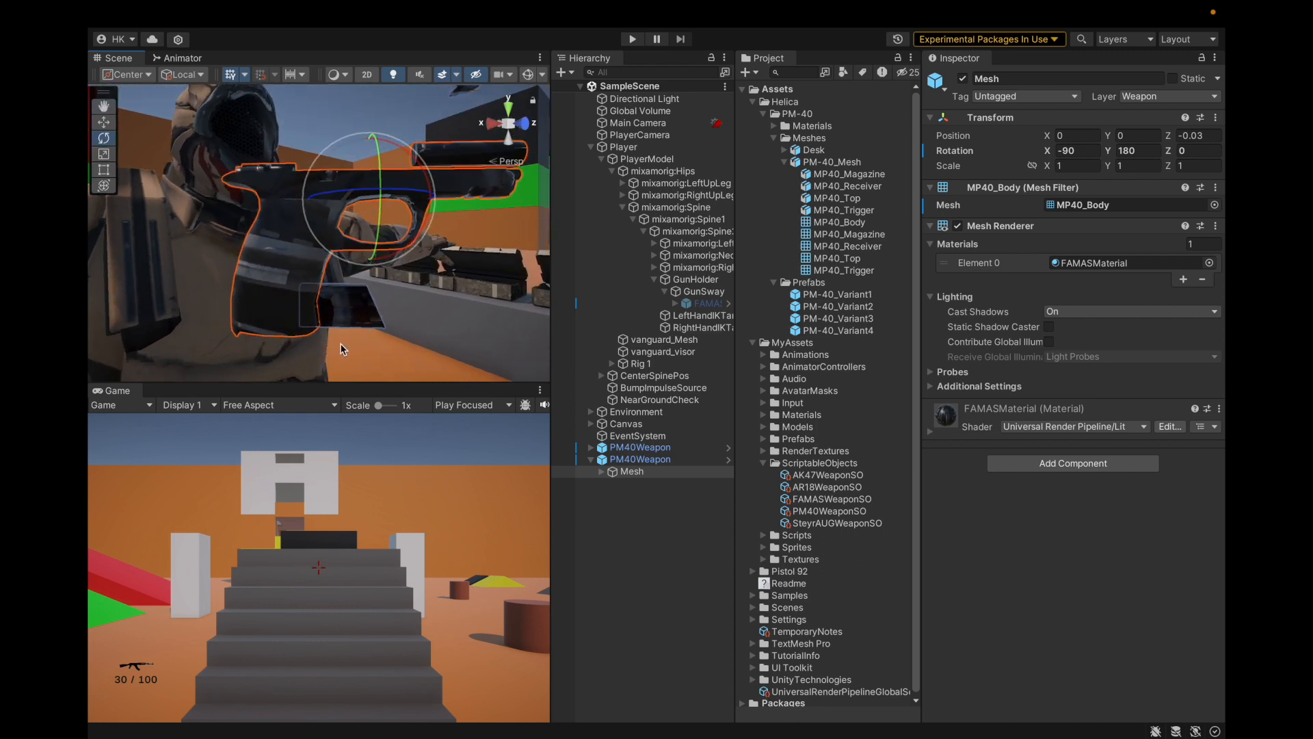
# Step: Add the PM-40_Variant2 prefab to the scene root and set its scale to 1 on all axes
pyautogui.click(653, 461)
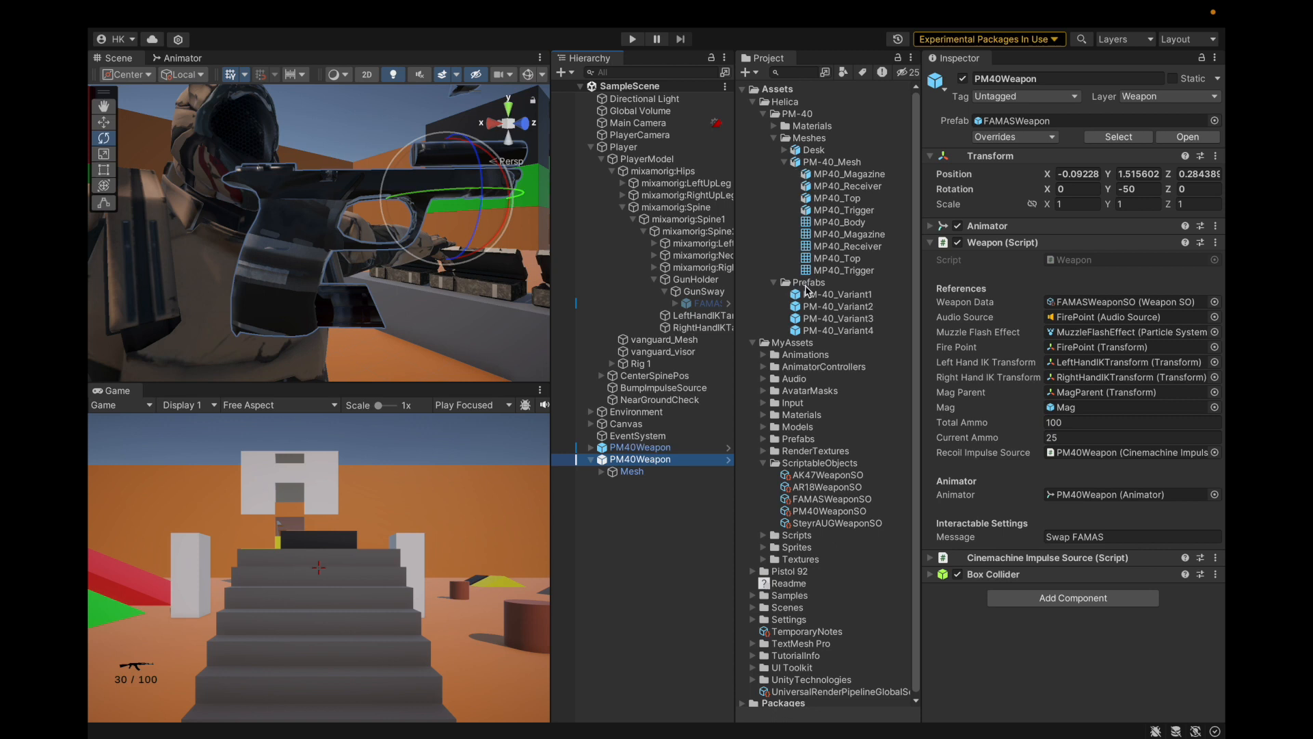
pyautogui.moveTo(822, 308); pyautogui.dragTo(644, 567)
pyautogui.scroll(-8, 443, 352)
pyautogui.scroll(-10, 442, 346)
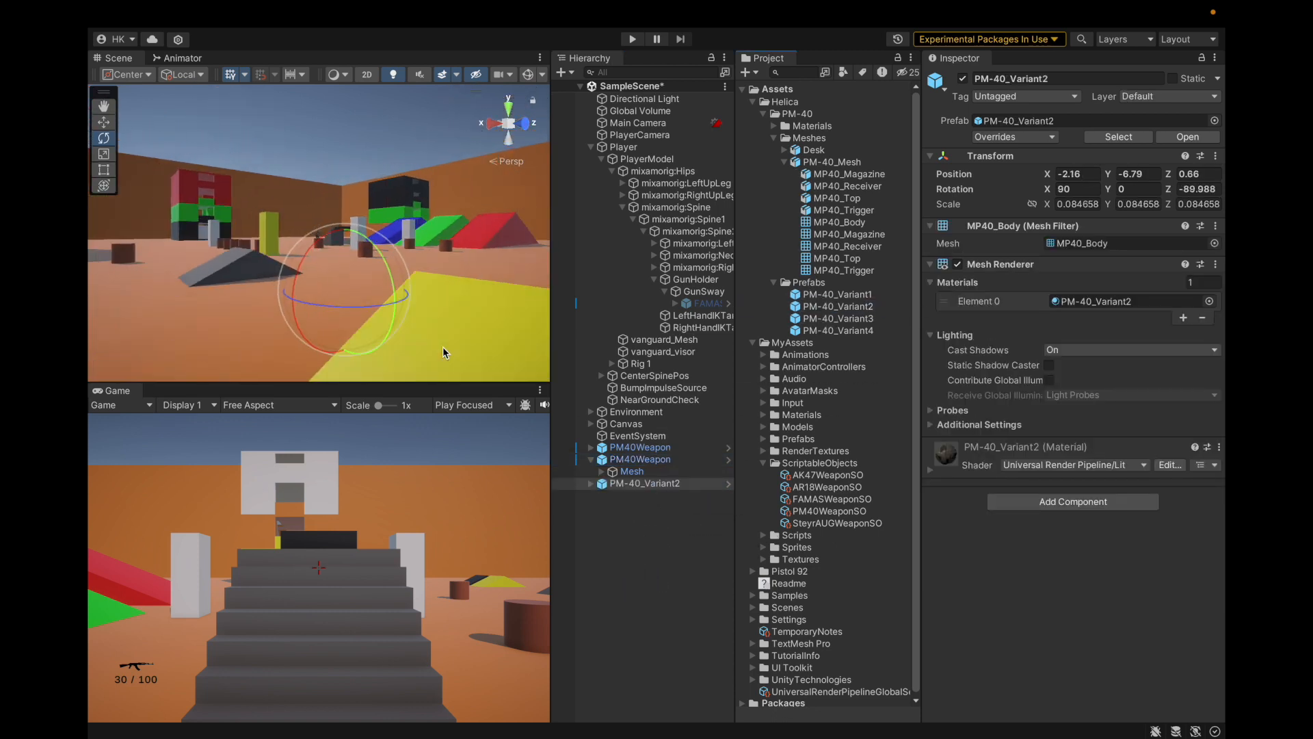
pyautogui.doubleClick(631, 484)
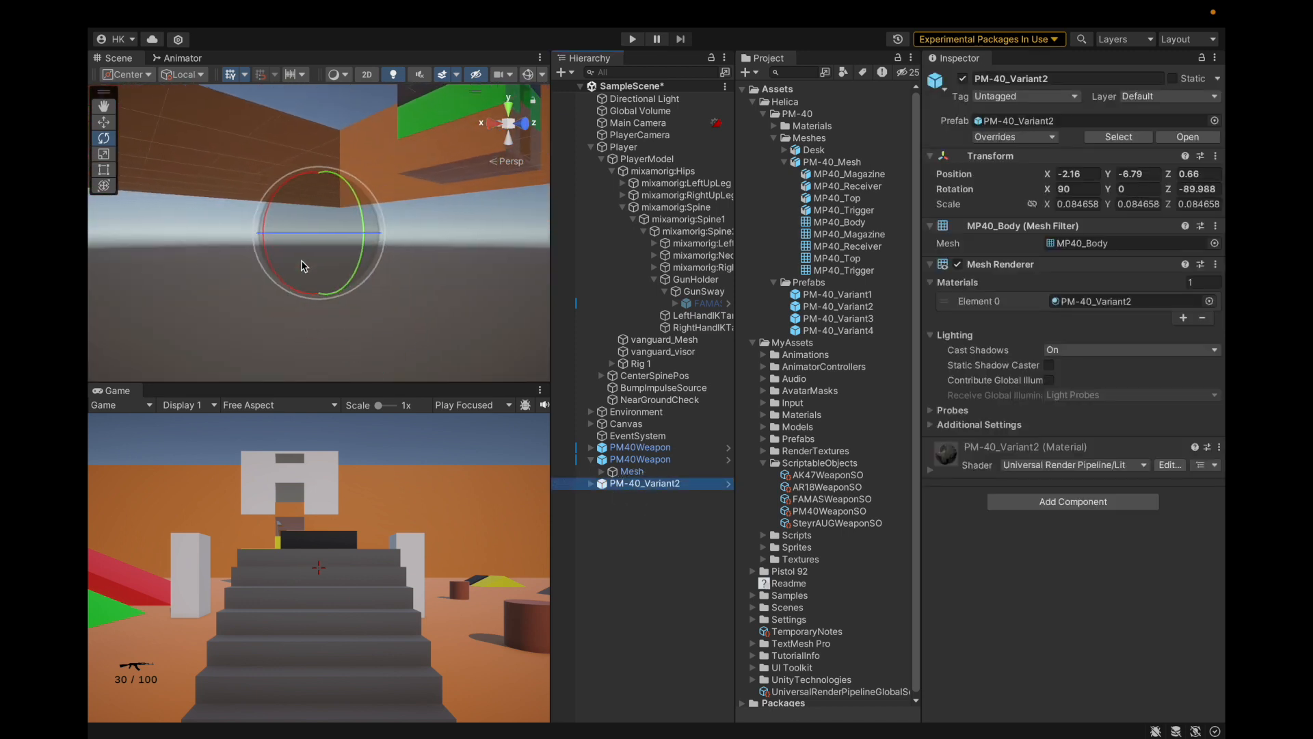
pyautogui.scroll(10, 245, 257)
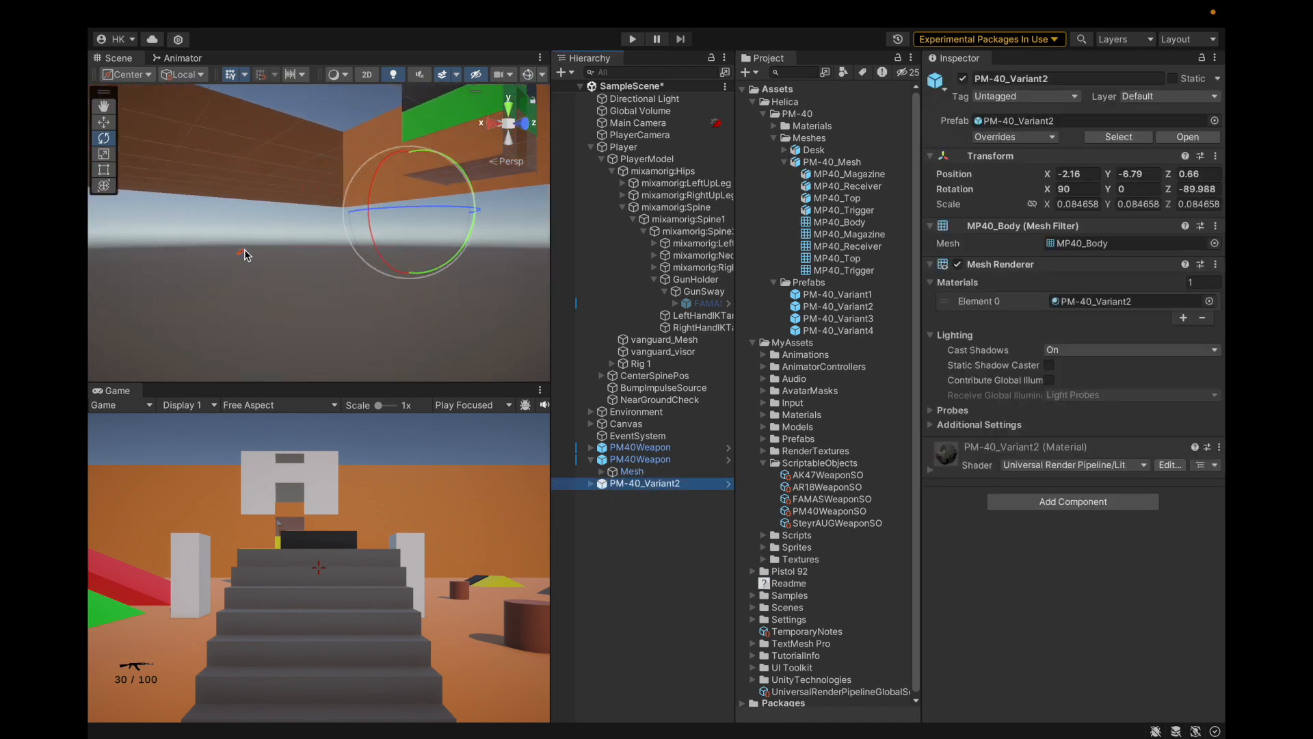
pyautogui.click(1032, 204)
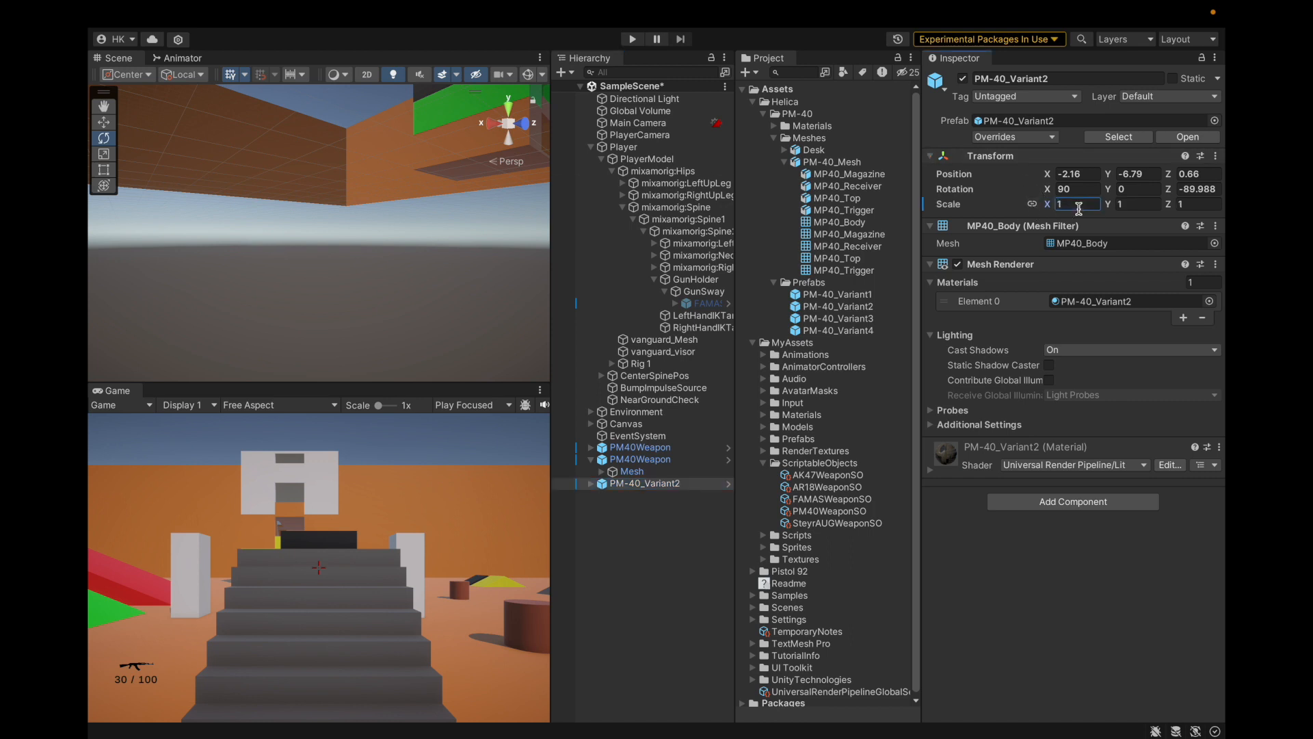
pyautogui.doubleClick(645, 484)
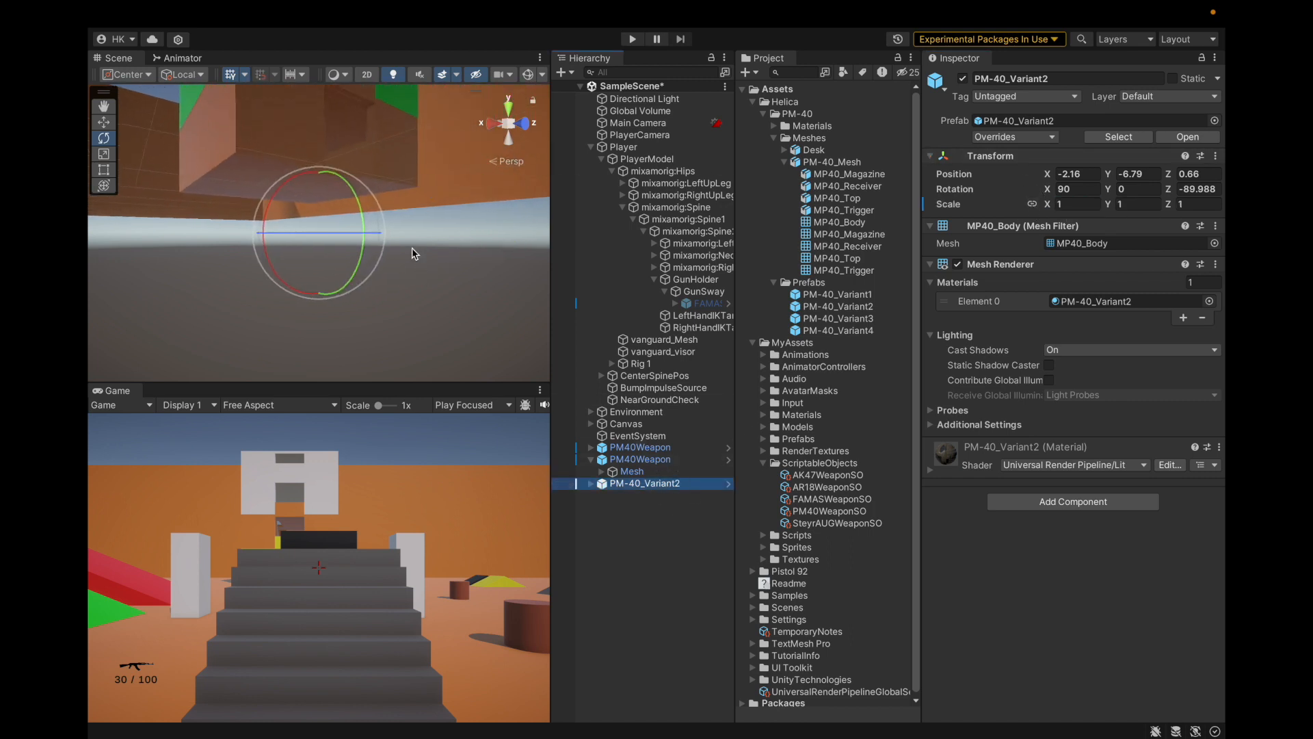
# Step: Inspect the magazine, receiver, top and trigger parts of PM-40_Variant2 one by one, and locate the whole model in the scene
pyautogui.press('Right')
pyautogui.press('Down')
pyautogui.press('f')
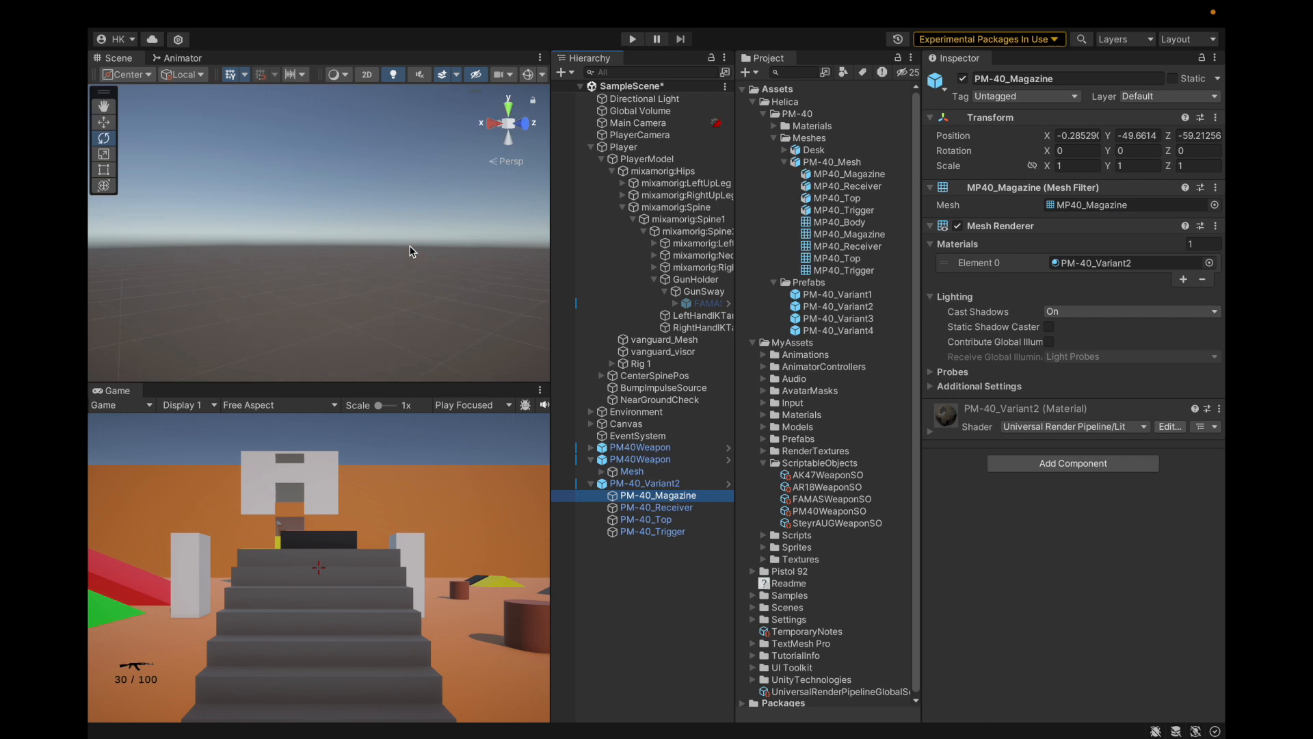
pyautogui.press('Down')
pyautogui.press('f')
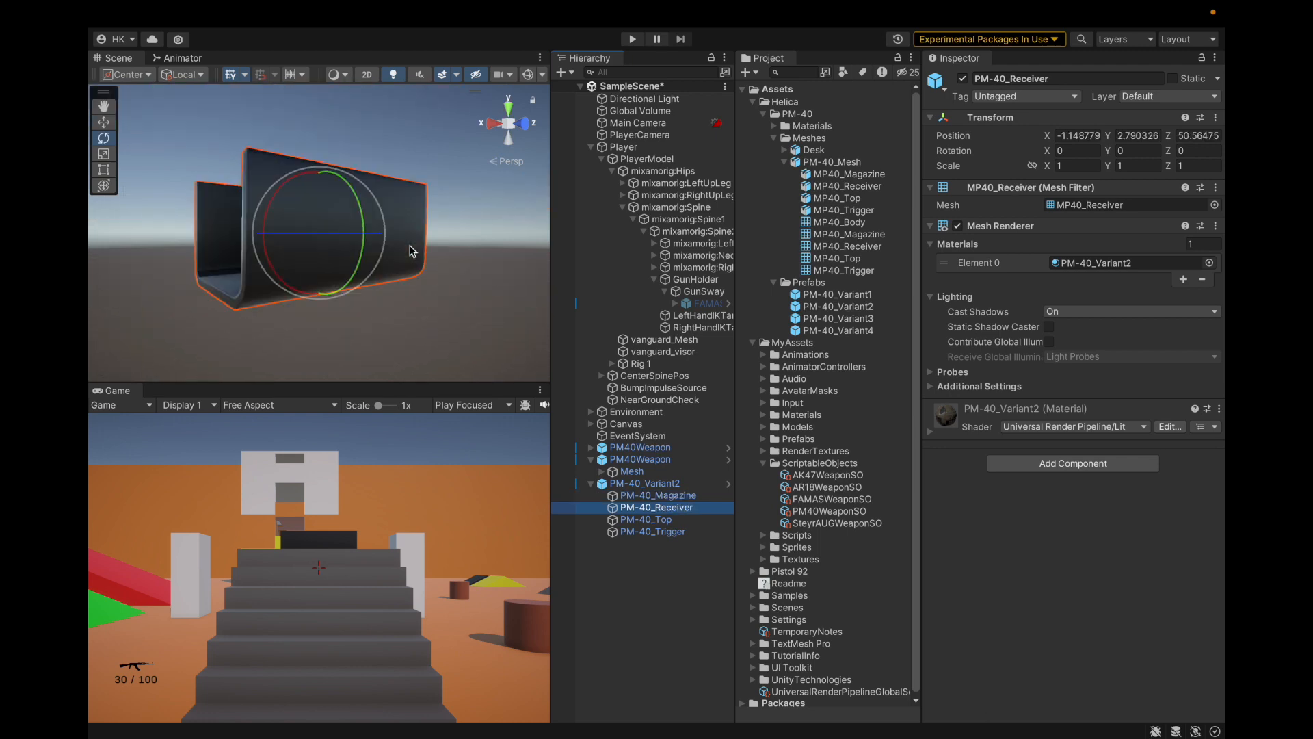
pyautogui.press('Down')
pyautogui.press('f')
pyautogui.press('Down')
pyautogui.press('f')
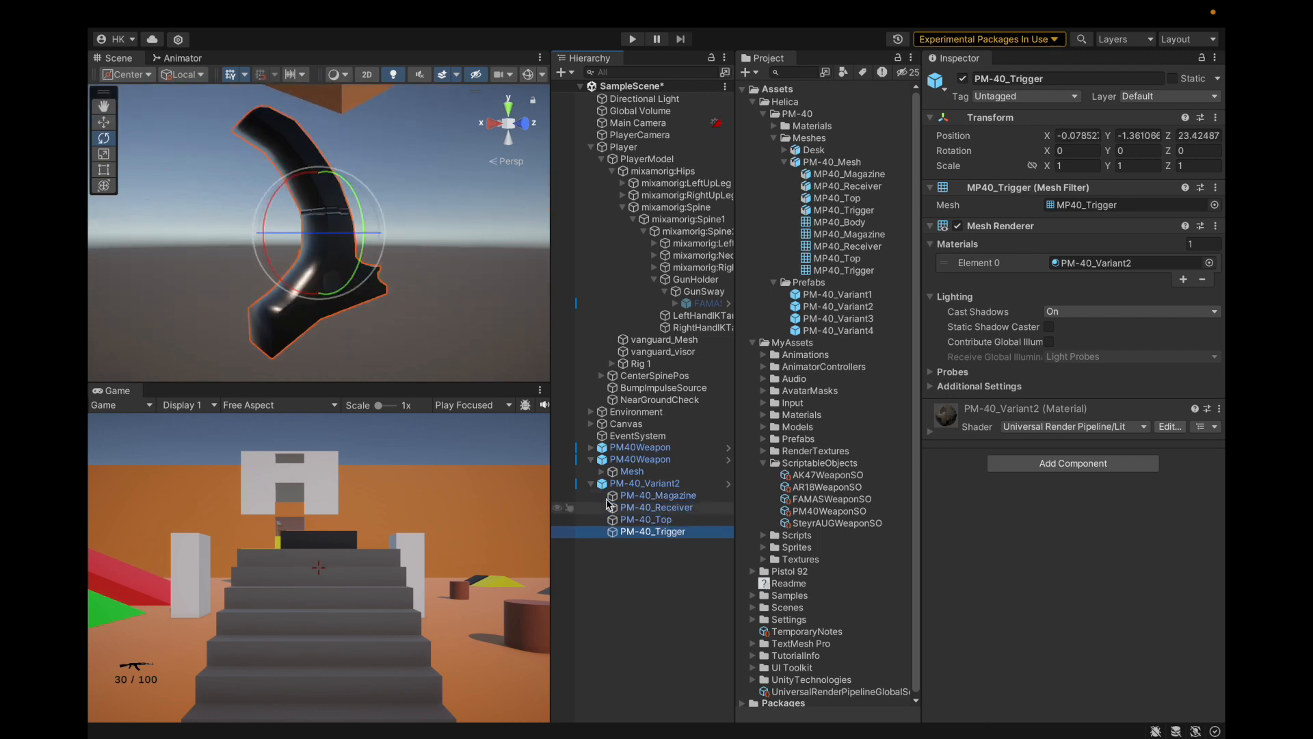
pyautogui.doubleClick(625, 485)
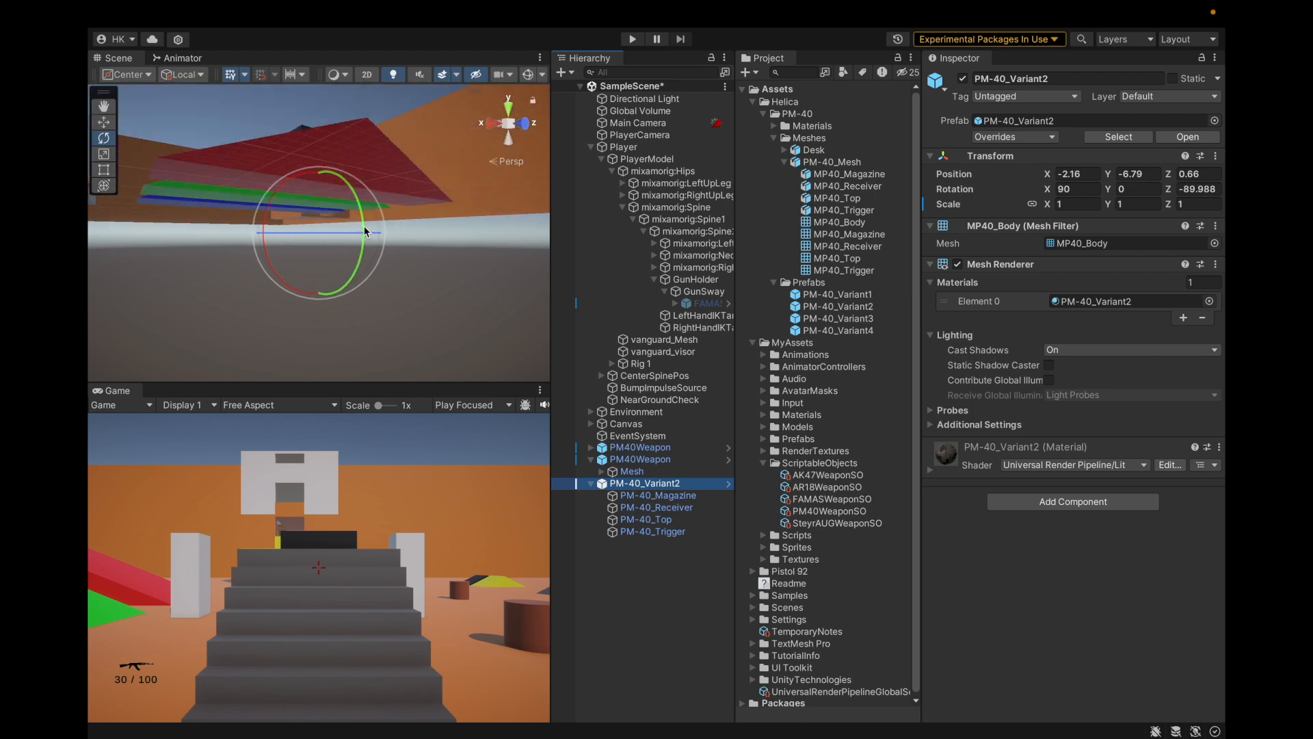
pyautogui.scroll(-5, 364, 226)
pyautogui.scroll(5, 211, 259)
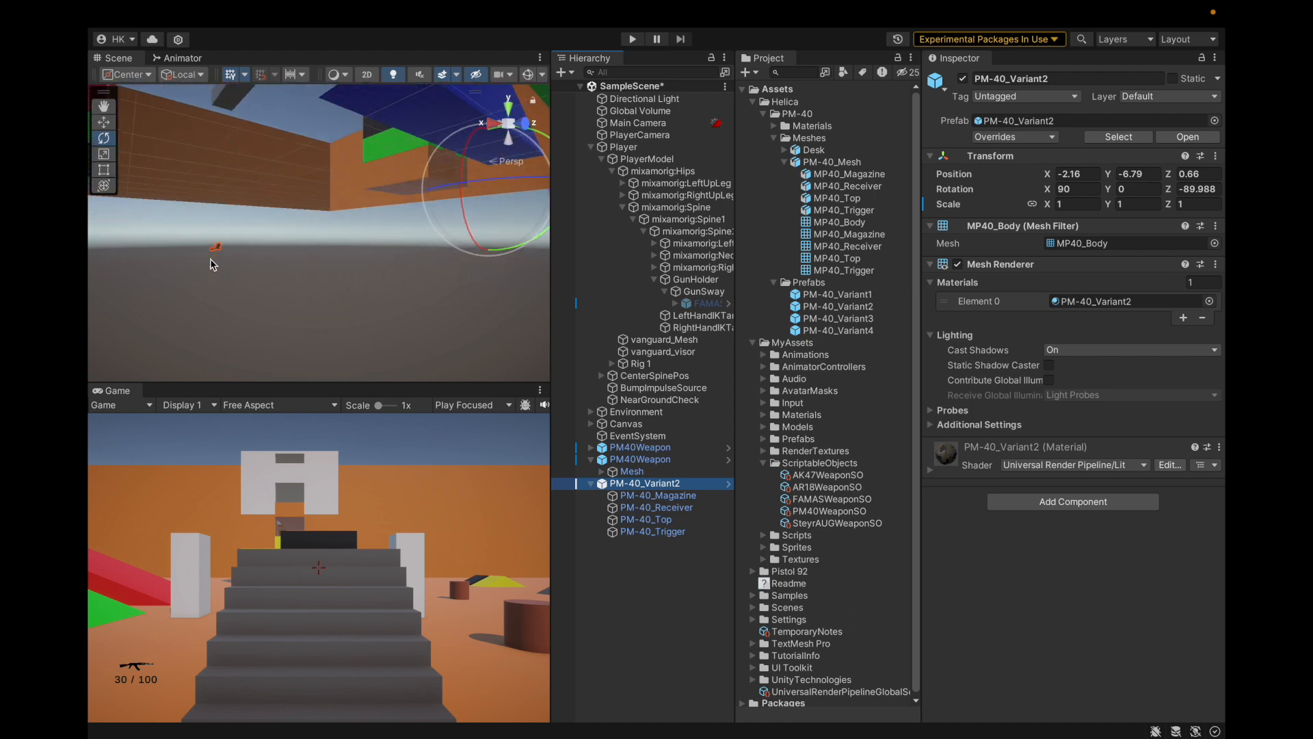
# Step: Examine the PM-40_Variant2 model, frame the PM40Weapon's Mesh beside the player character, and save the project
pyautogui.scroll(5, 214, 258)
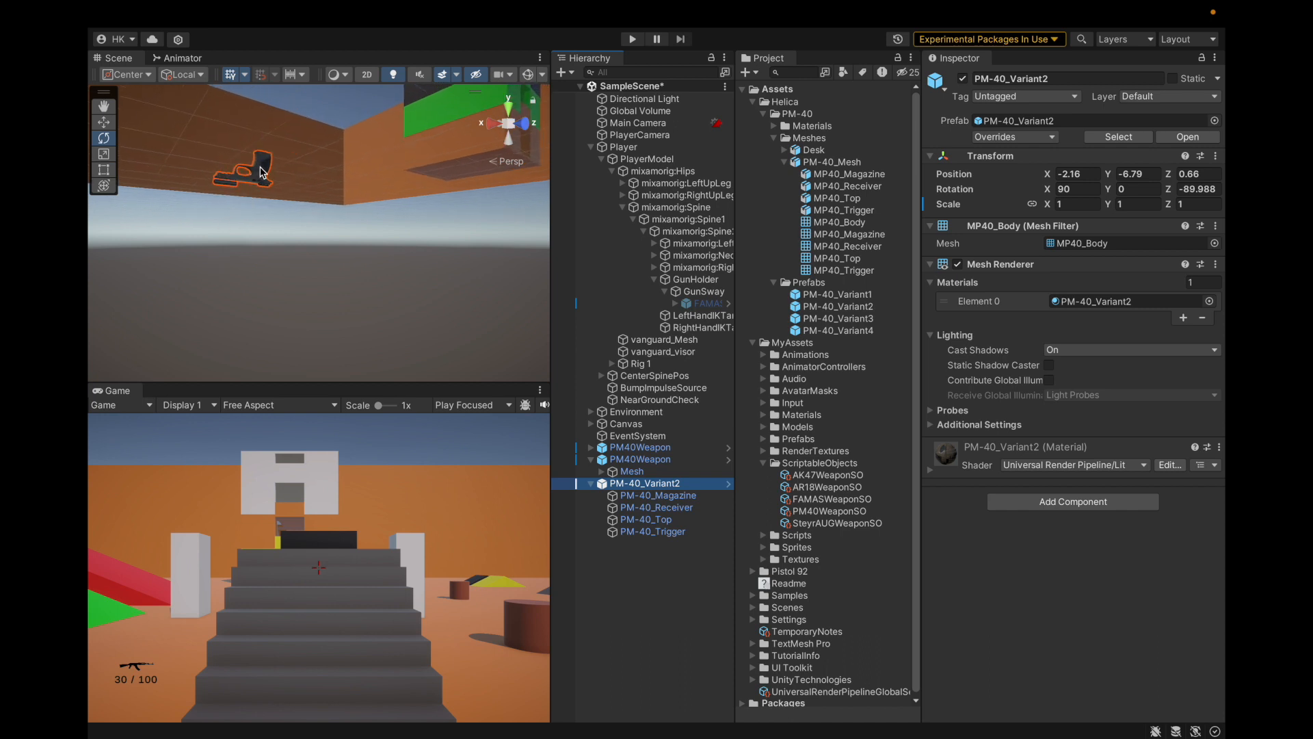
pyautogui.scroll(8, 267, 177)
pyautogui.keyDown('alt'); pyautogui.moveTo(272, 182); pyautogui.dragTo(274, 189); pyautogui.keyUp('alt')
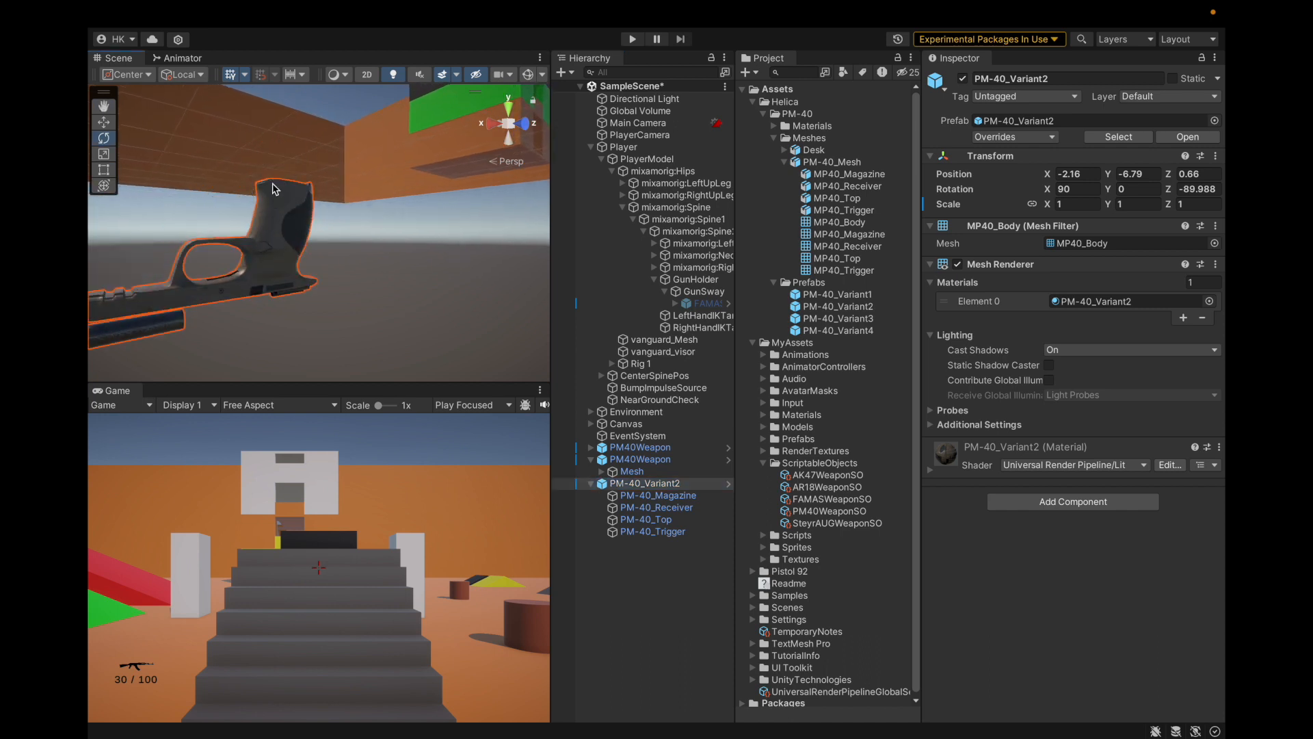
pyautogui.click(642, 471)
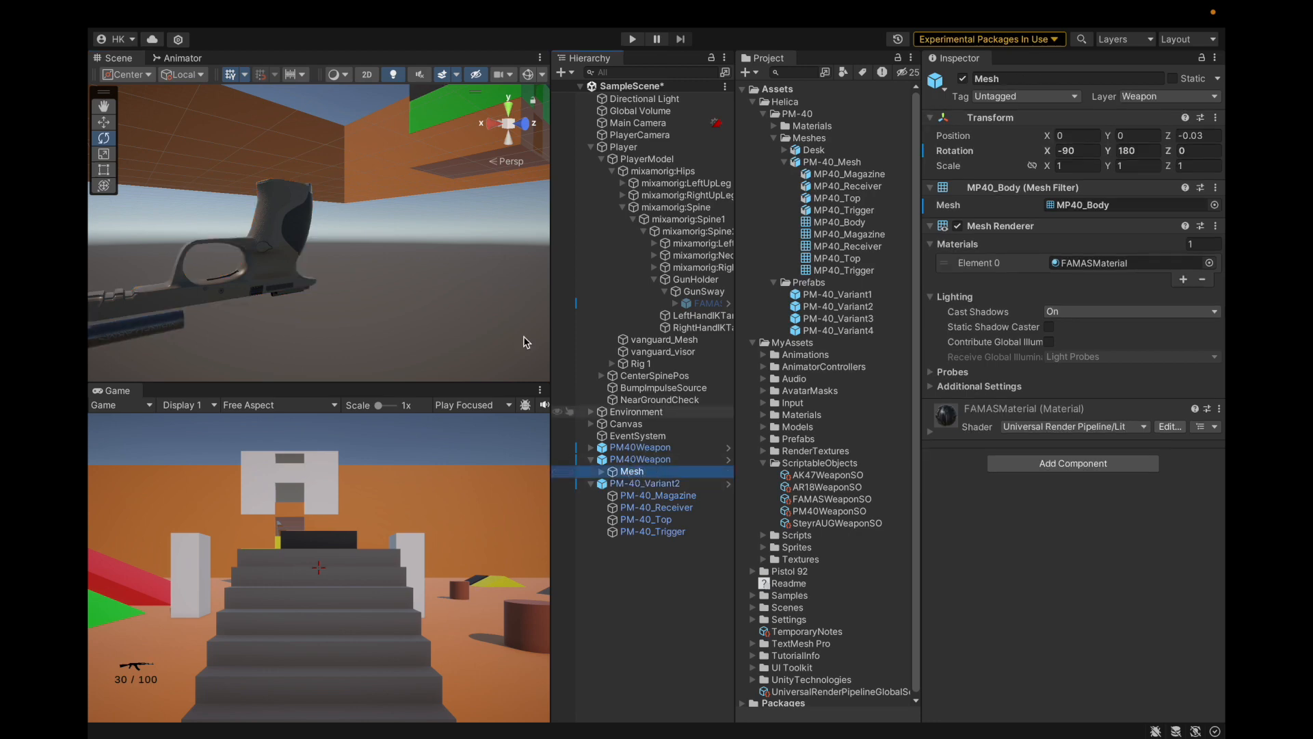
pyautogui.press('f')
pyautogui.keyDown('alt'); pyautogui.moveTo(295, 203); pyautogui.dragTo(284, 132); pyautogui.keyUp('alt')
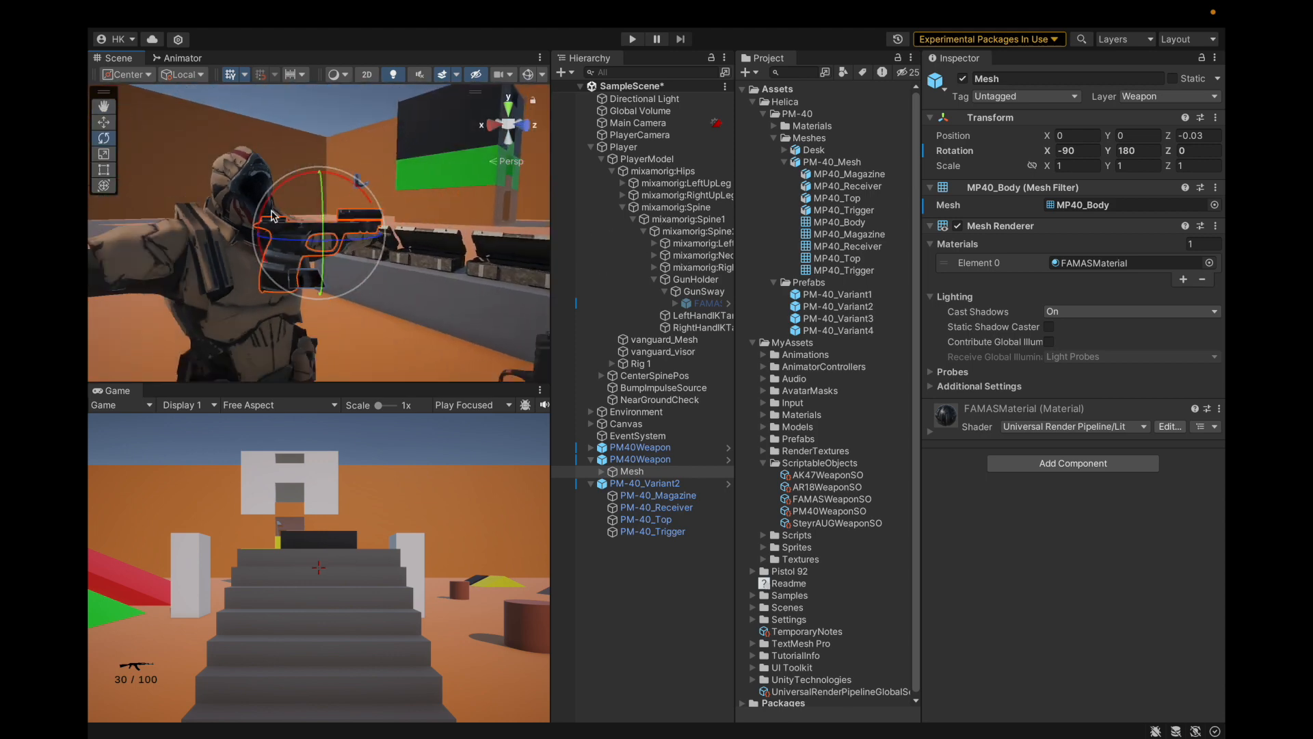
pyautogui.click(179, 14)
pyautogui.click(197, 205)
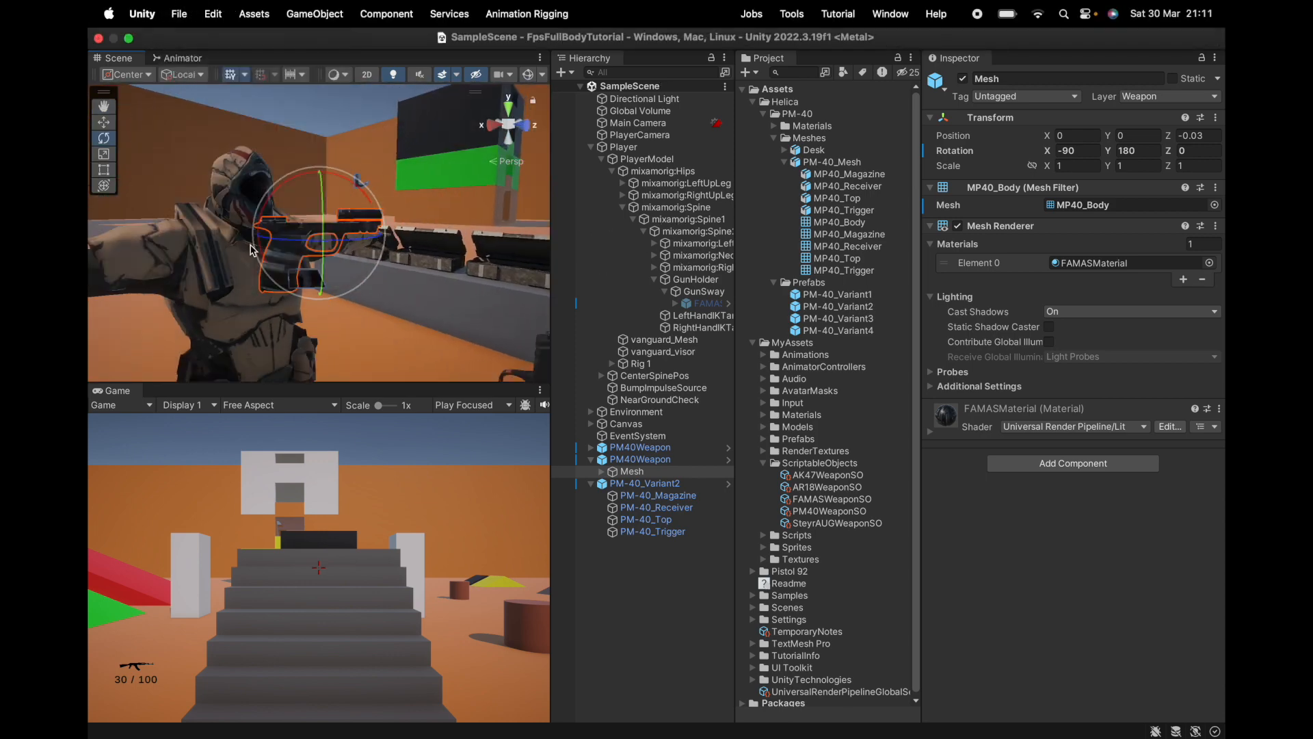
pyautogui.scroll(3, 254, 255)
pyautogui.keyDown('alt'); pyautogui.moveTo(254, 255); pyautogui.dragTo(394, 339); pyautogui.keyUp('alt')
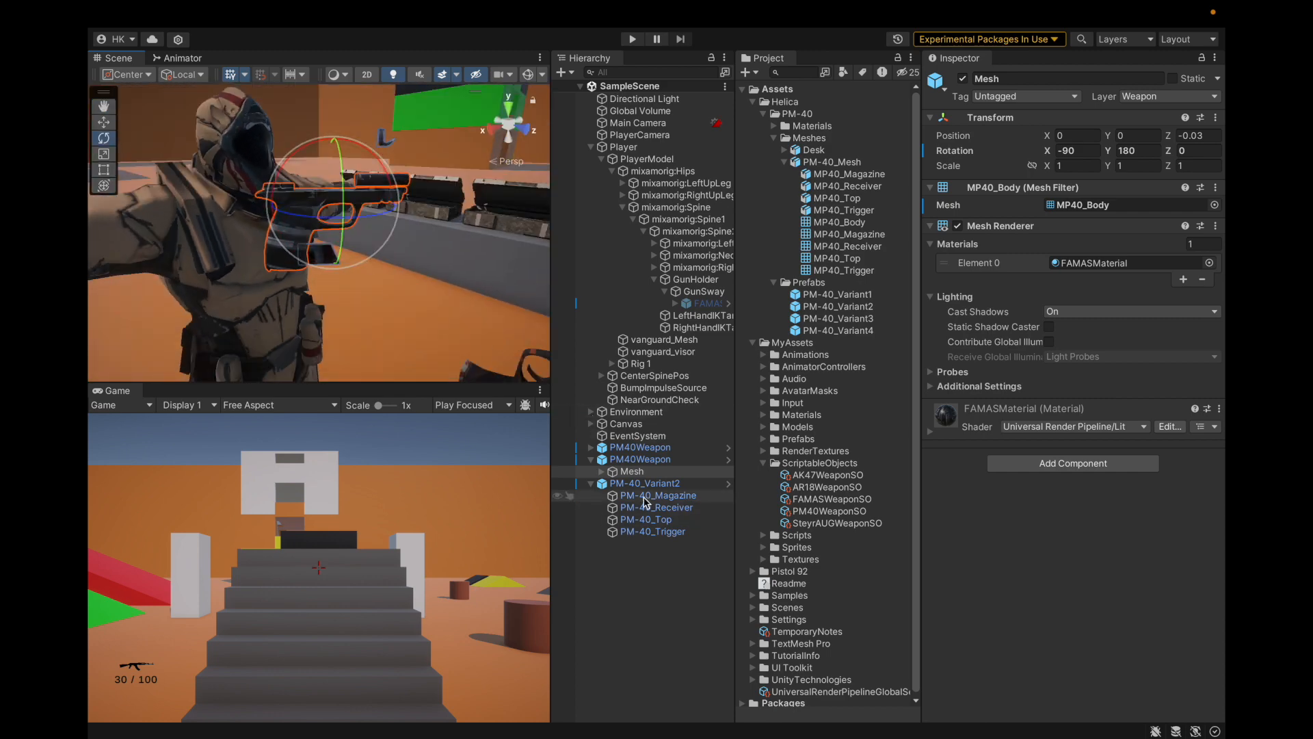
# Step: Delete the PM-40_Variant2 object from the scene hierarchy
pyautogui.click(660, 459)
pyautogui.press('Left')
pyautogui.press('Down')
pyautogui.press('Down')
pyautogui.press('Left')
pyautogui.press('Left')
pyautogui.rightClick(650, 472)
pyautogui.click(689, 261)
# Step: Set the FAMAS-based PM40Weapon's interaction message to "Swap PM-40", save the scene, and assign PM40WeaponSO as its weapon data
pyautogui.click(622, 459)
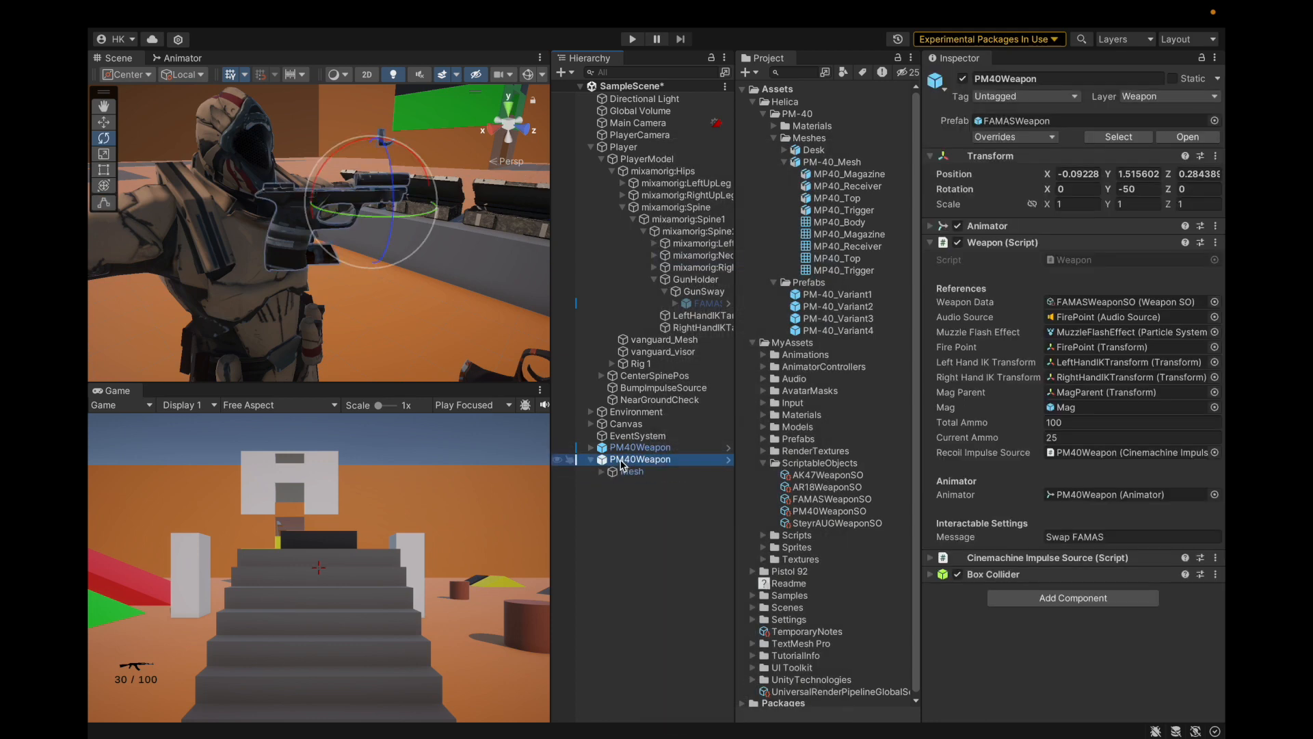
pyautogui.press('Down')
pyautogui.press('Left')
pyautogui.press('Left')
pyautogui.click(1094, 535)
pyautogui.moveTo(1073, 540); pyautogui.dragTo(1120, 539)
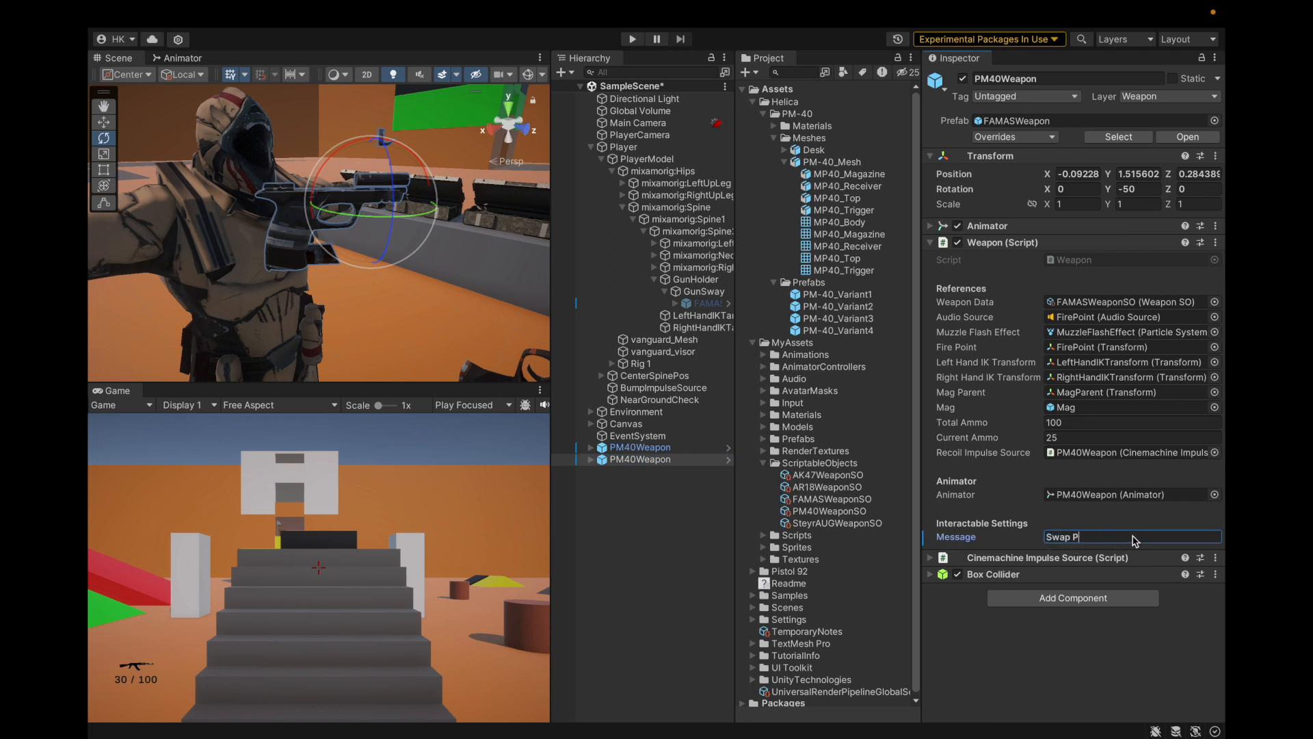
pyautogui.press('super+s')
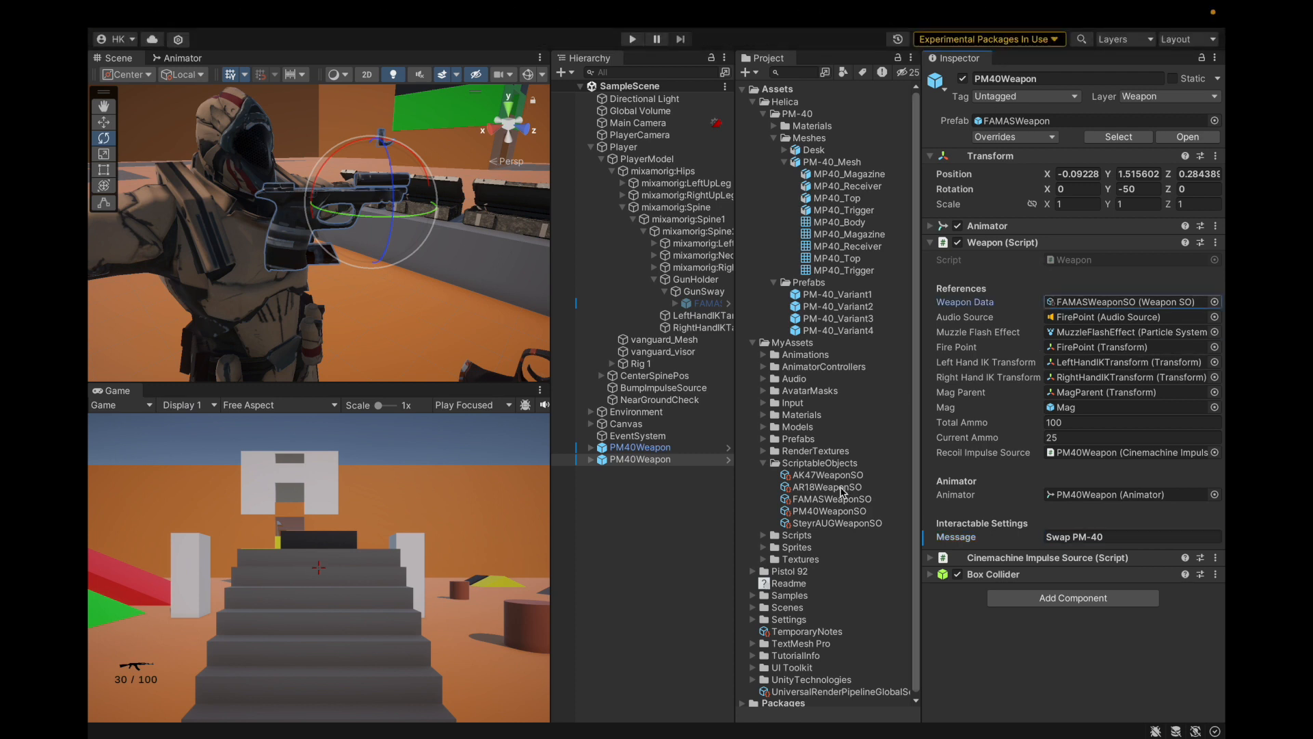
pyautogui.moveTo(828, 513); pyautogui.dragTo(1121, 302)
# Step: Check which child objects the PM40Weapon's Audio Source, Muzzle Flash Effect and Mag references point to, and inspect the Mag object
pyautogui.click(1077, 317)
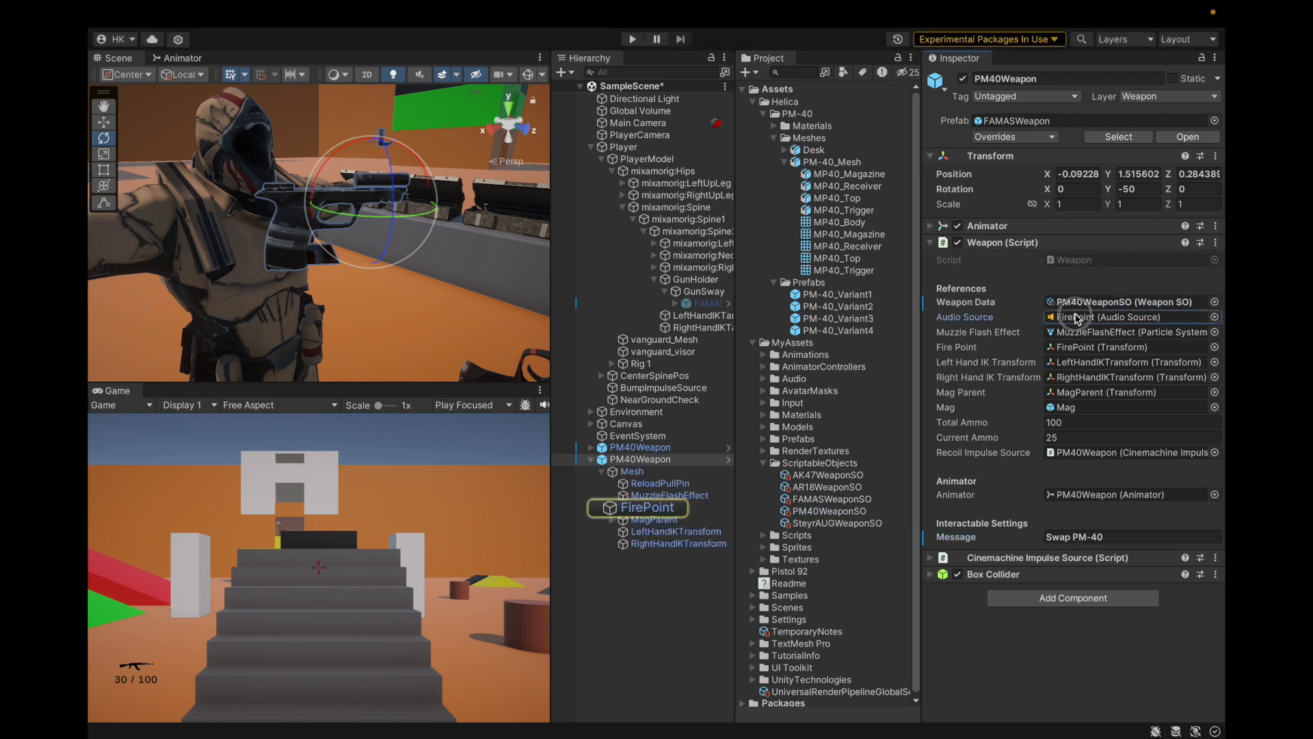
pyautogui.click(1071, 333)
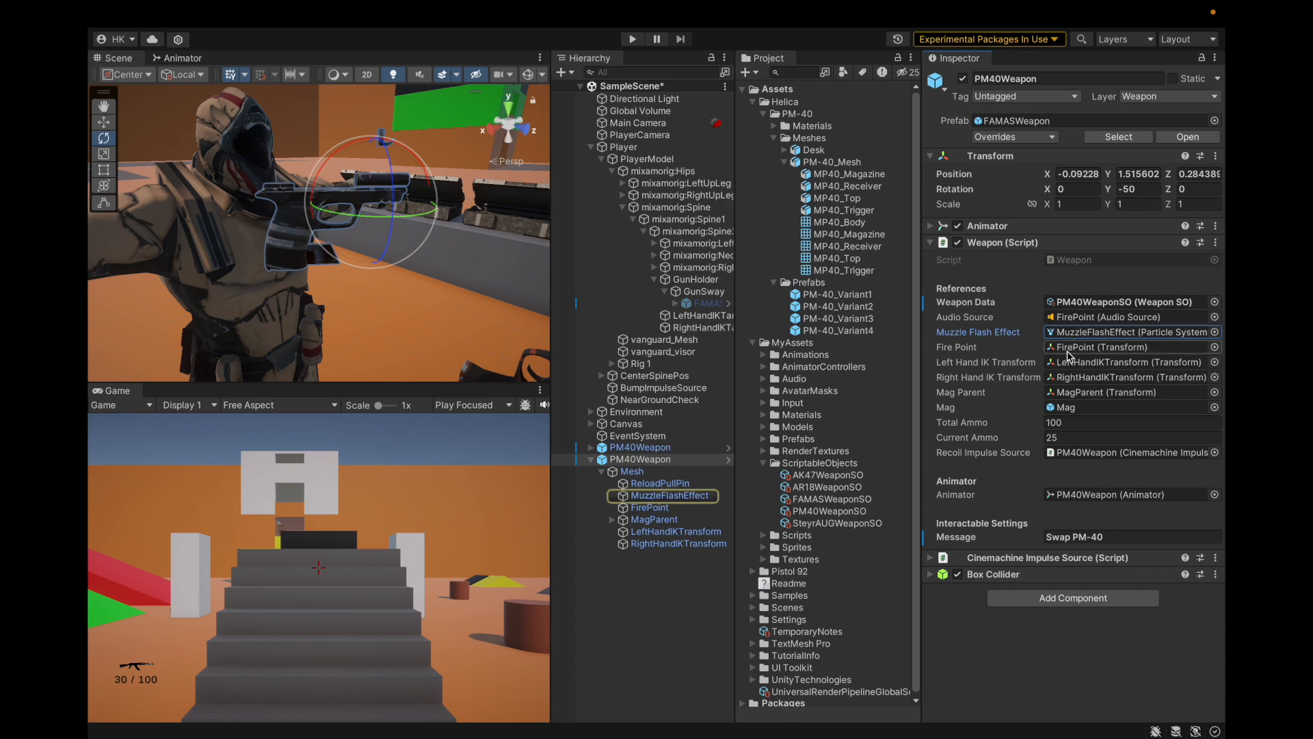
pyautogui.click(1087, 407)
pyautogui.hotkey('ctrl', 's')
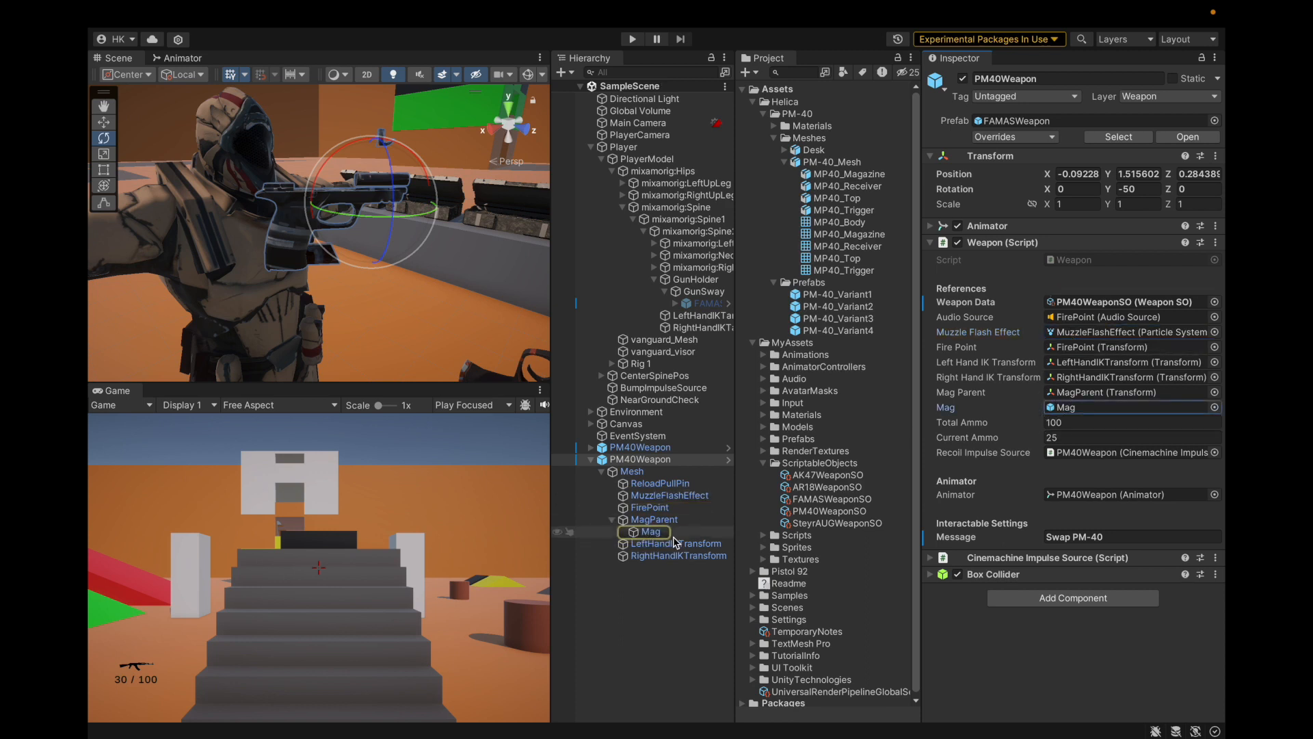
pyautogui.click(648, 533)
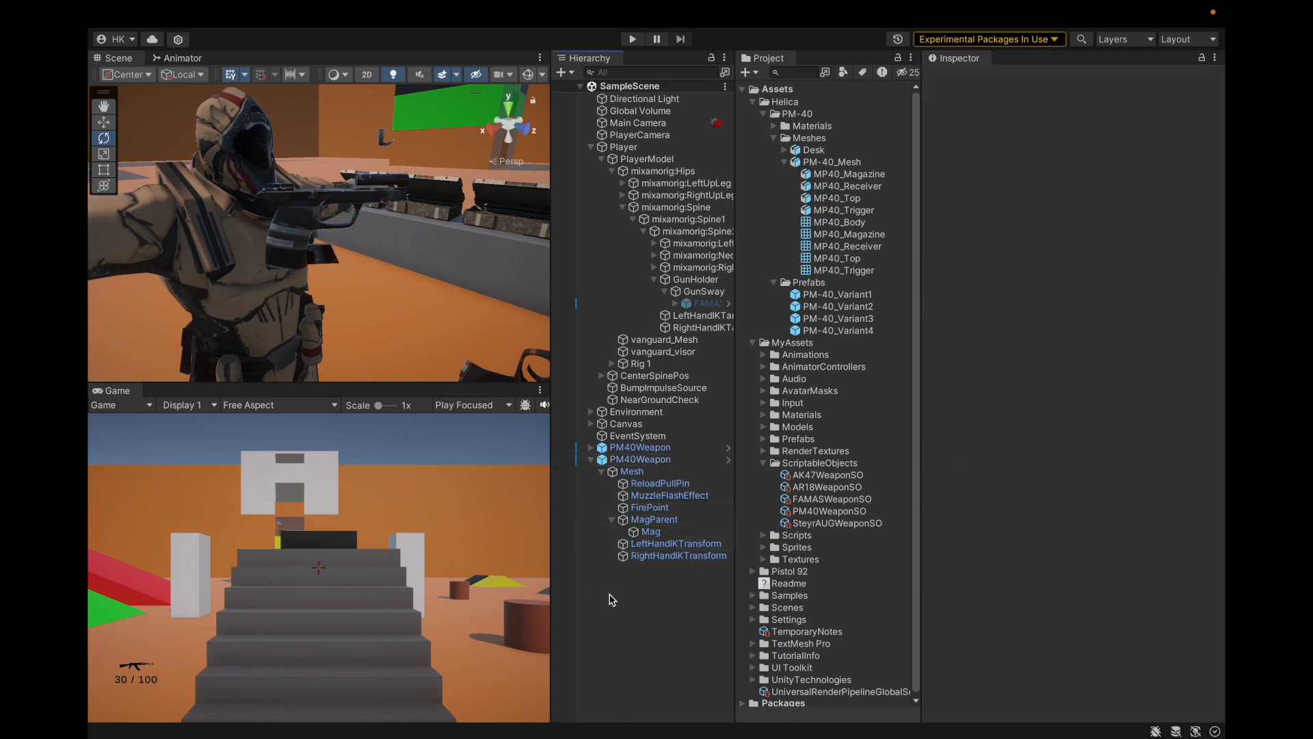
pyautogui.click(640, 458)
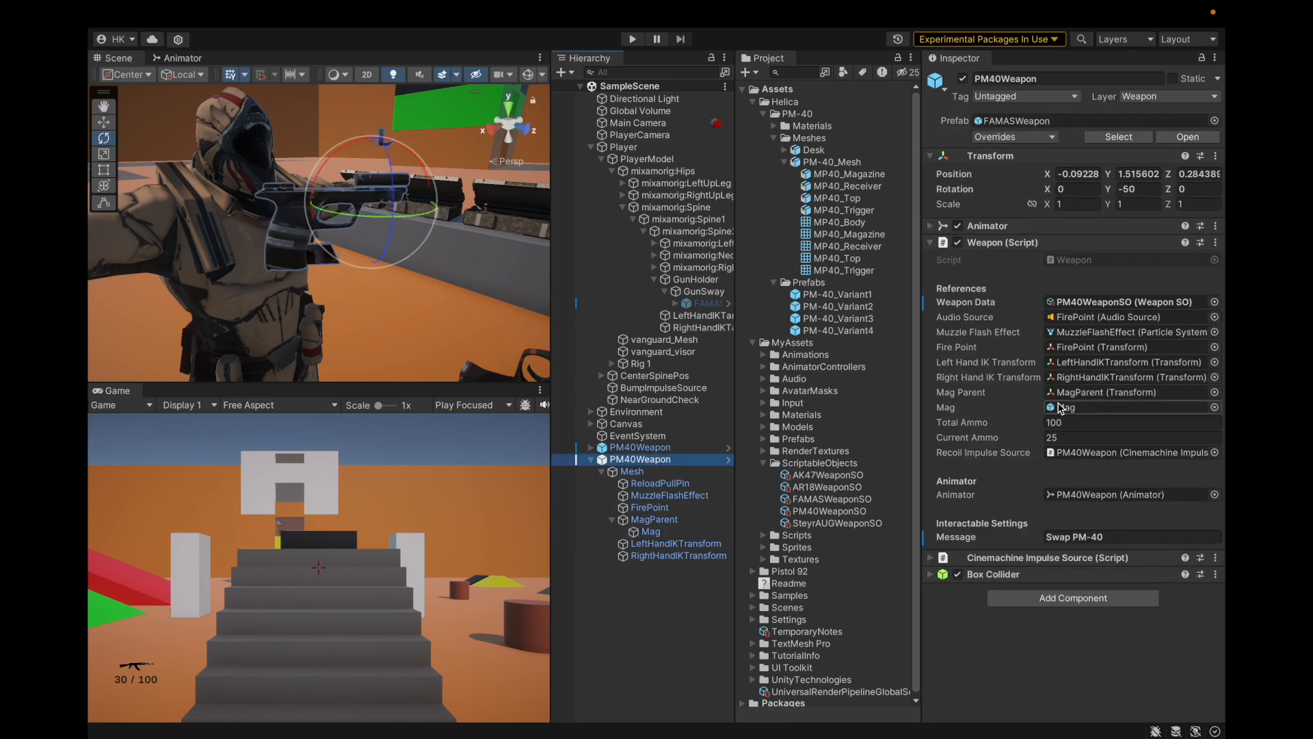
pyautogui.click(1215, 407)
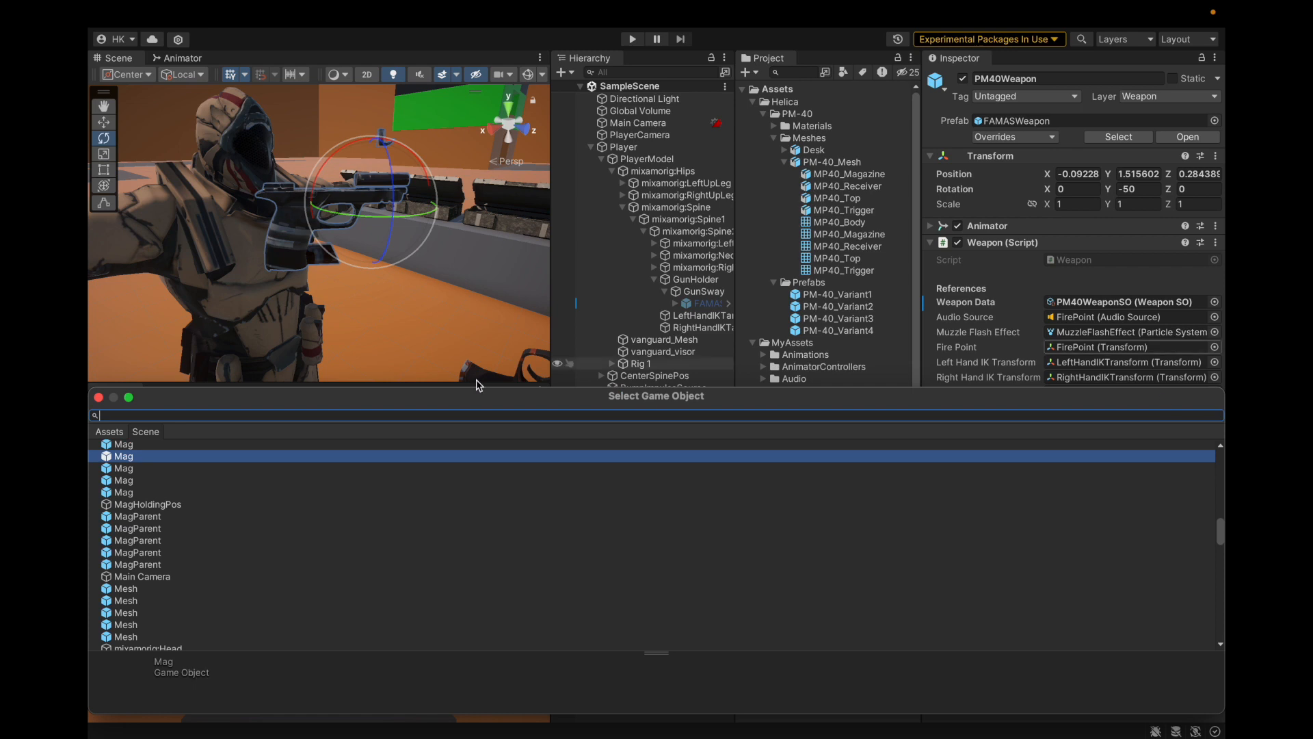
pyautogui.click(98, 397)
pyautogui.click(647, 532)
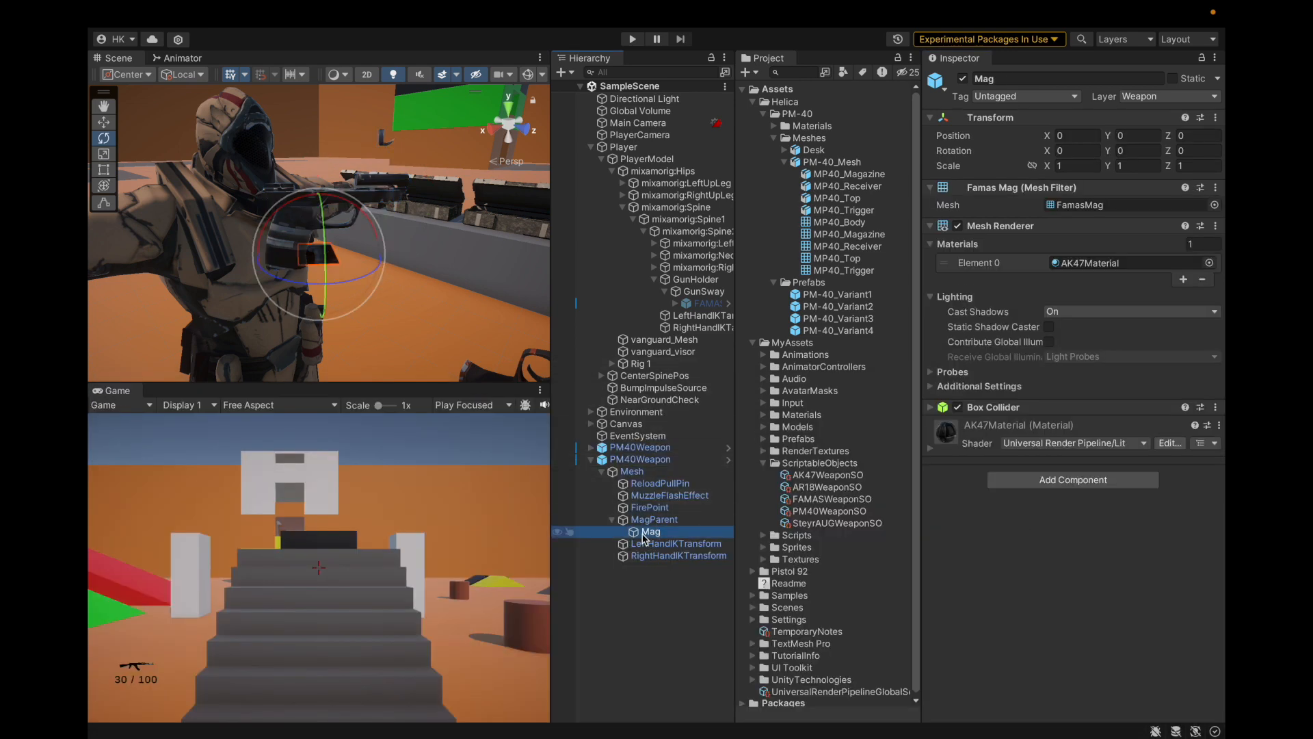
# Step: Save the project and collapse the ScriptableObjects folder and the MagParent object
pyautogui.click(179, 13)
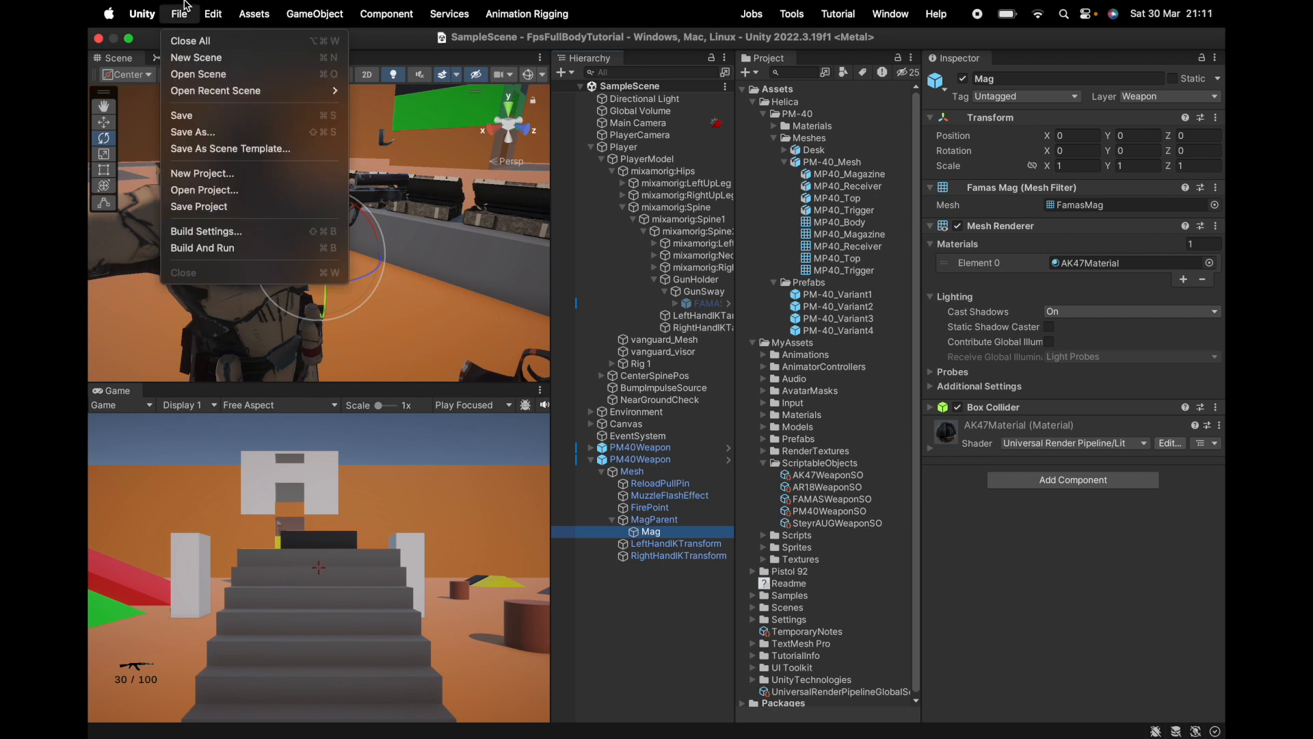
pyautogui.click(199, 205)
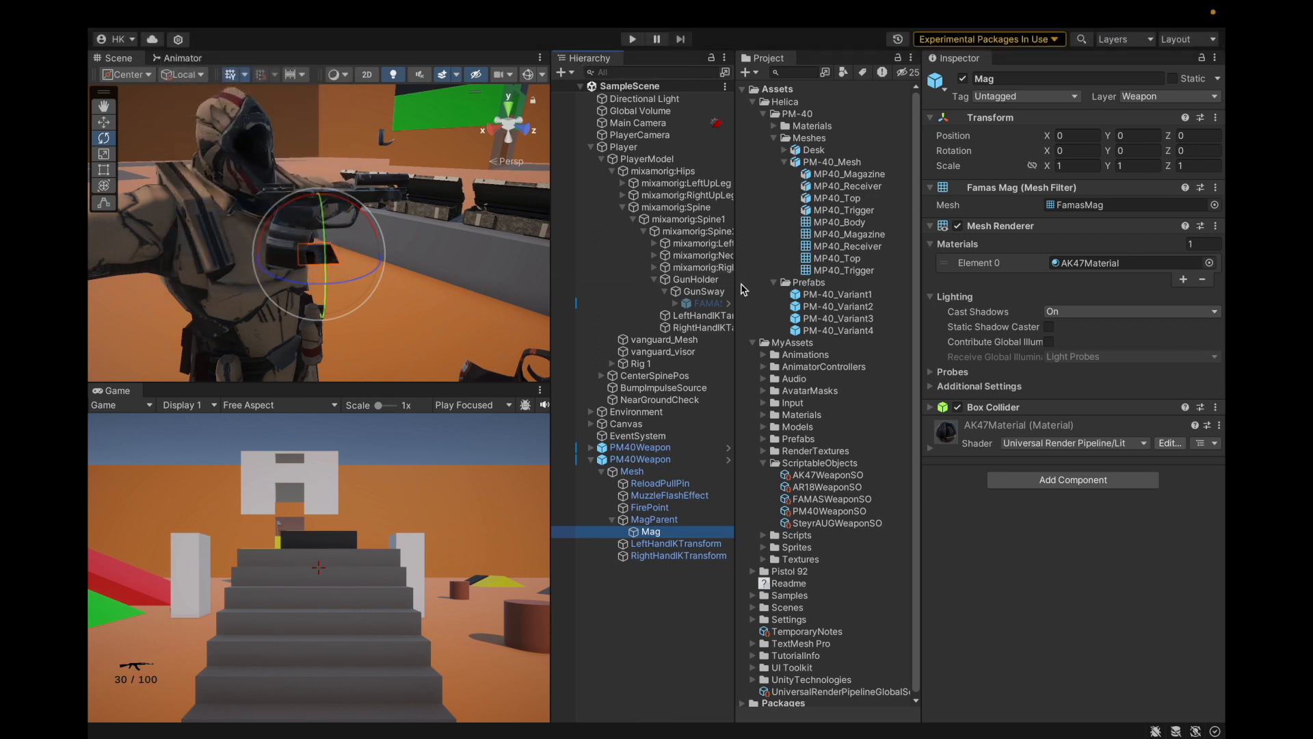
pyautogui.click(763, 463)
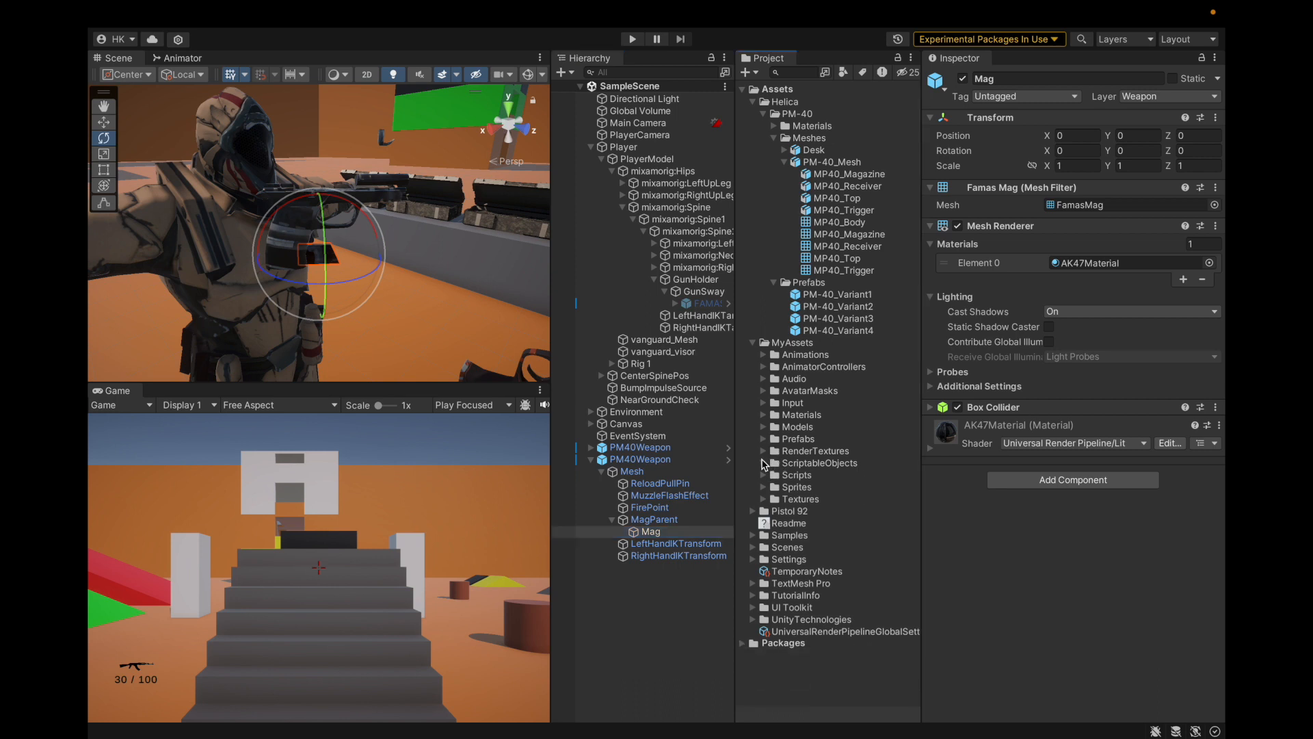
pyautogui.click(612, 520)
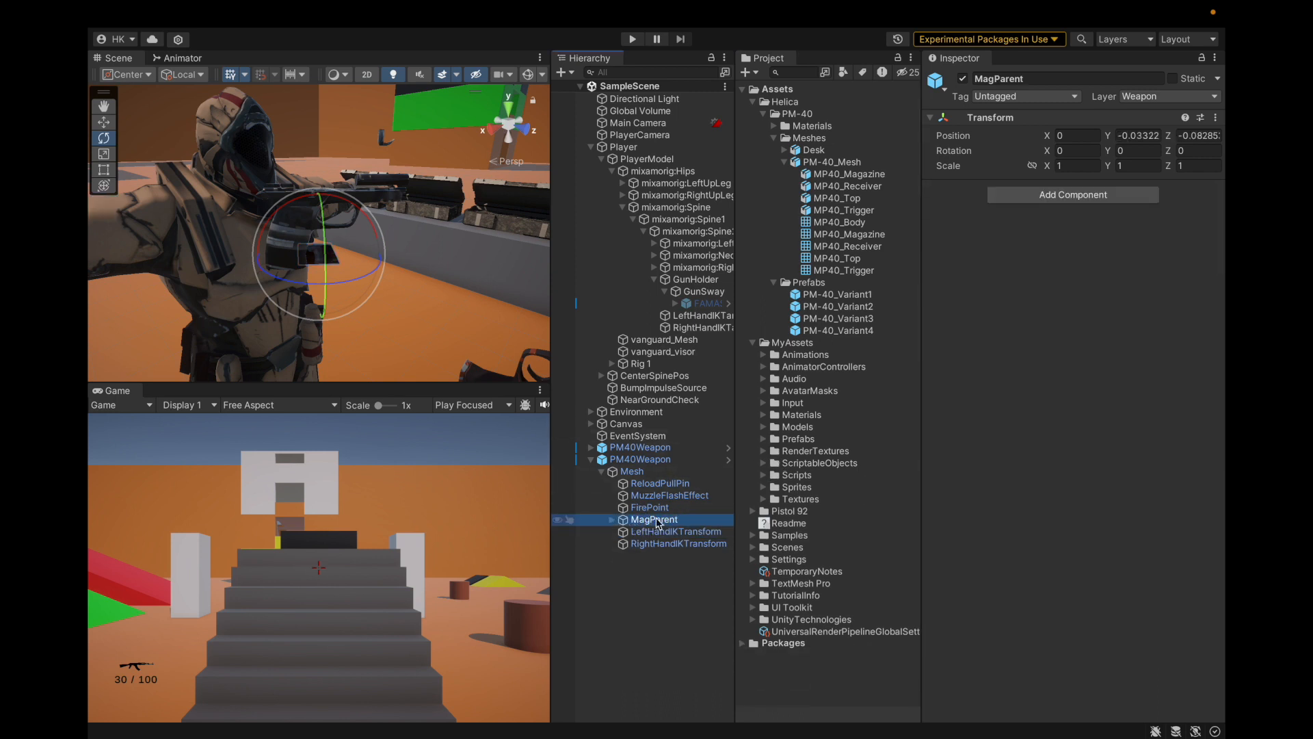
# Step: Locate the mesh used by PM-40_Magazine and assign that MP40_Magazine mesh to the Mag object under MagParent
pyautogui.click(606, 449)
pyautogui.click(591, 447)
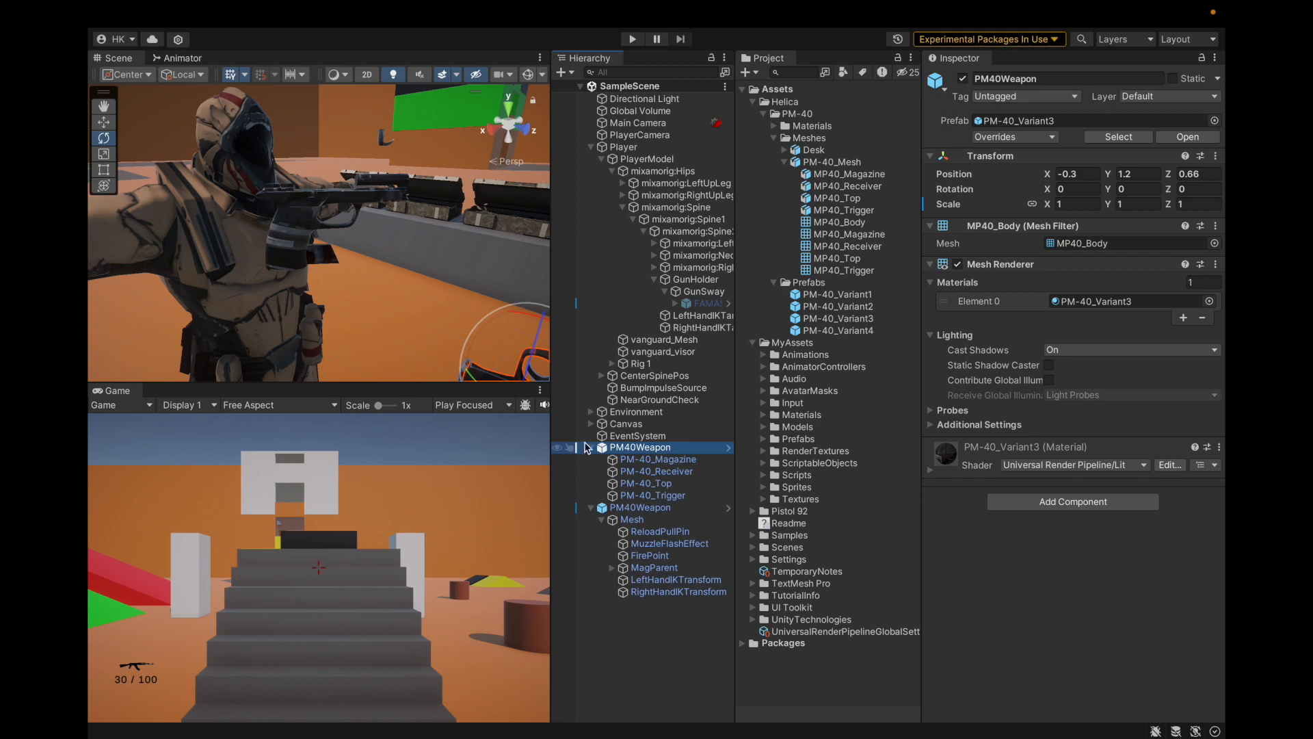
pyautogui.doubleClick(602, 448)
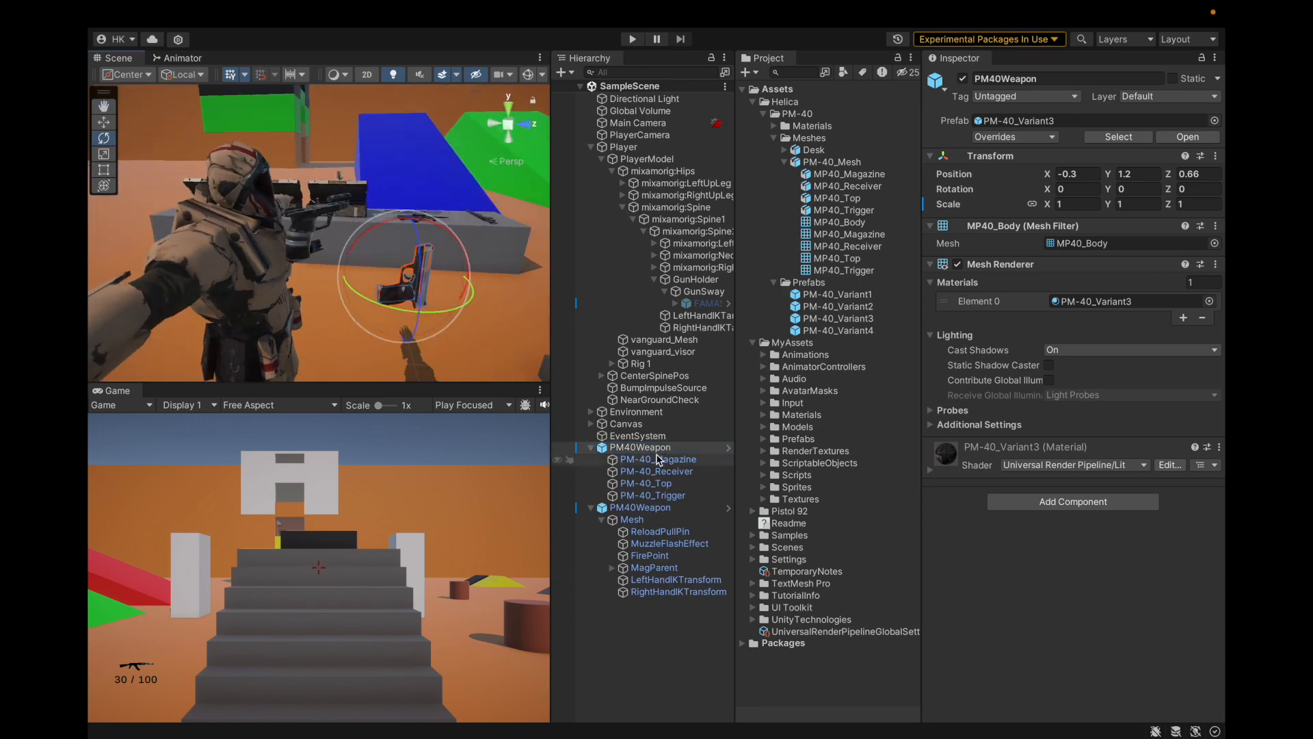
pyautogui.rightClick(658, 459)
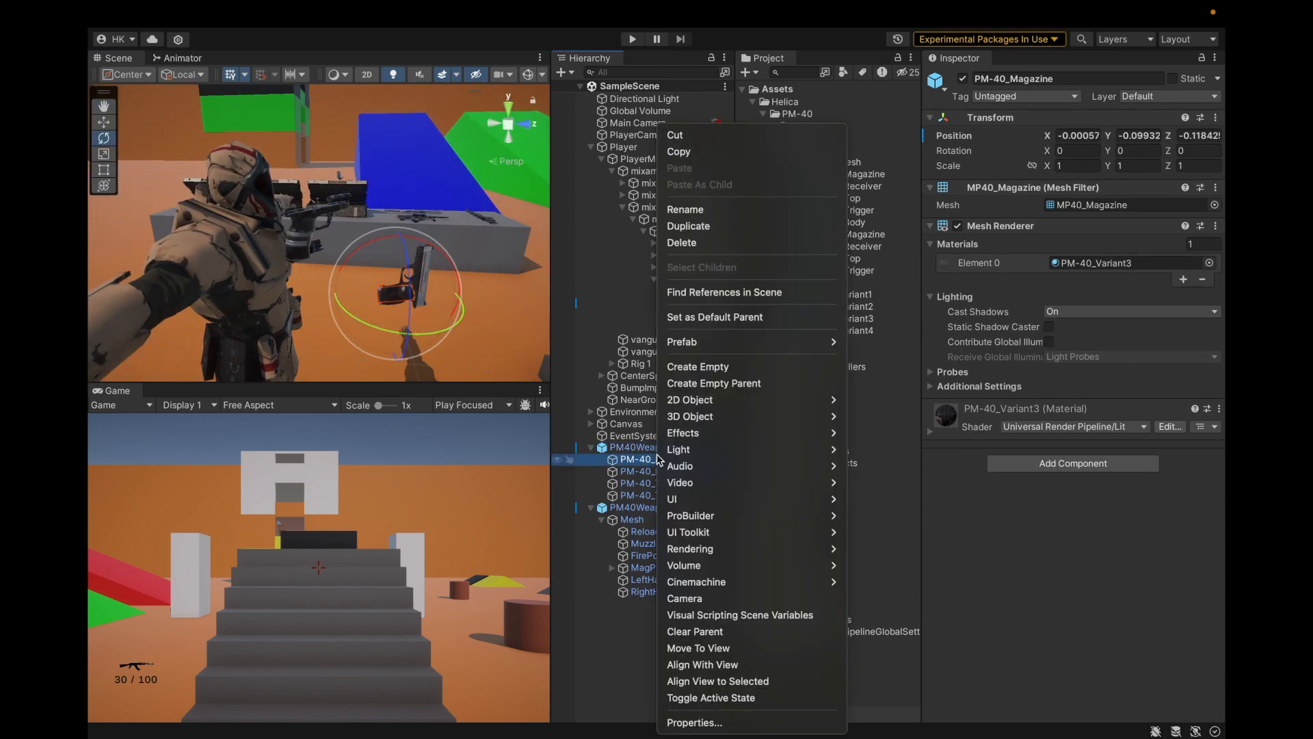
pyautogui.click(696, 152)
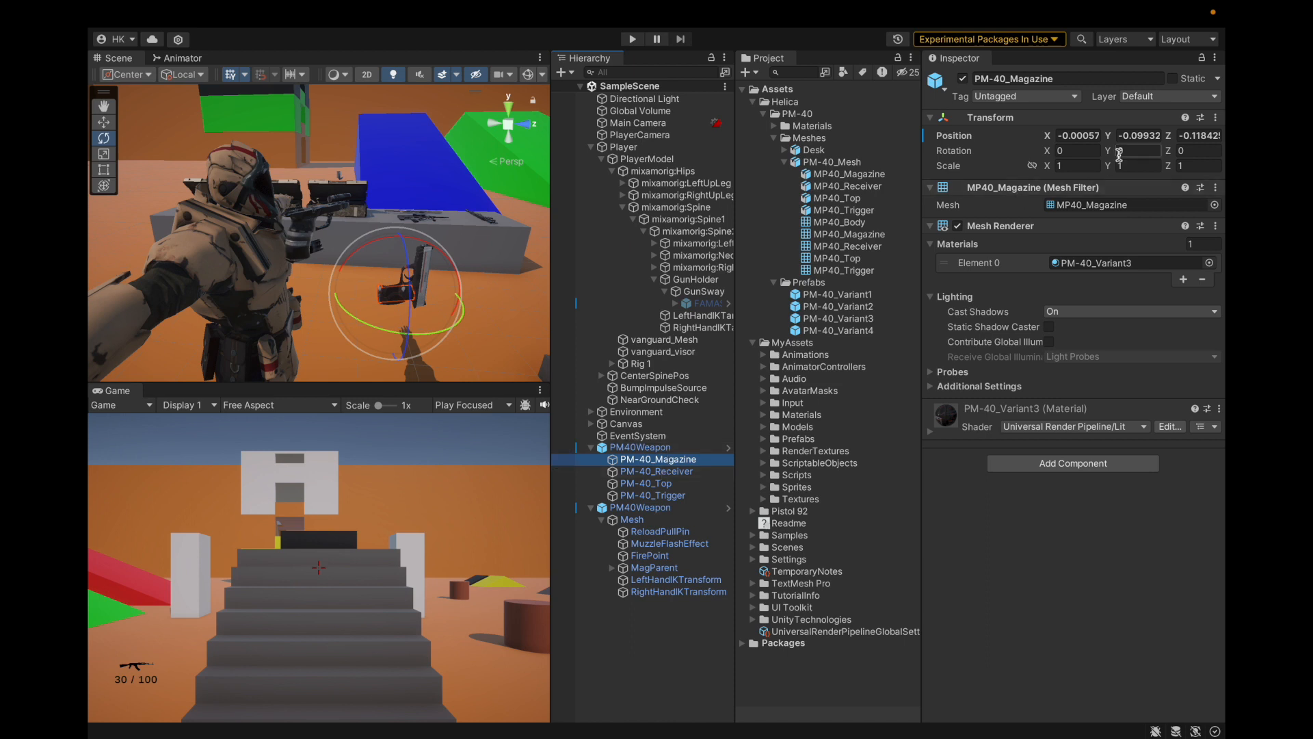
pyautogui.click(1107, 205)
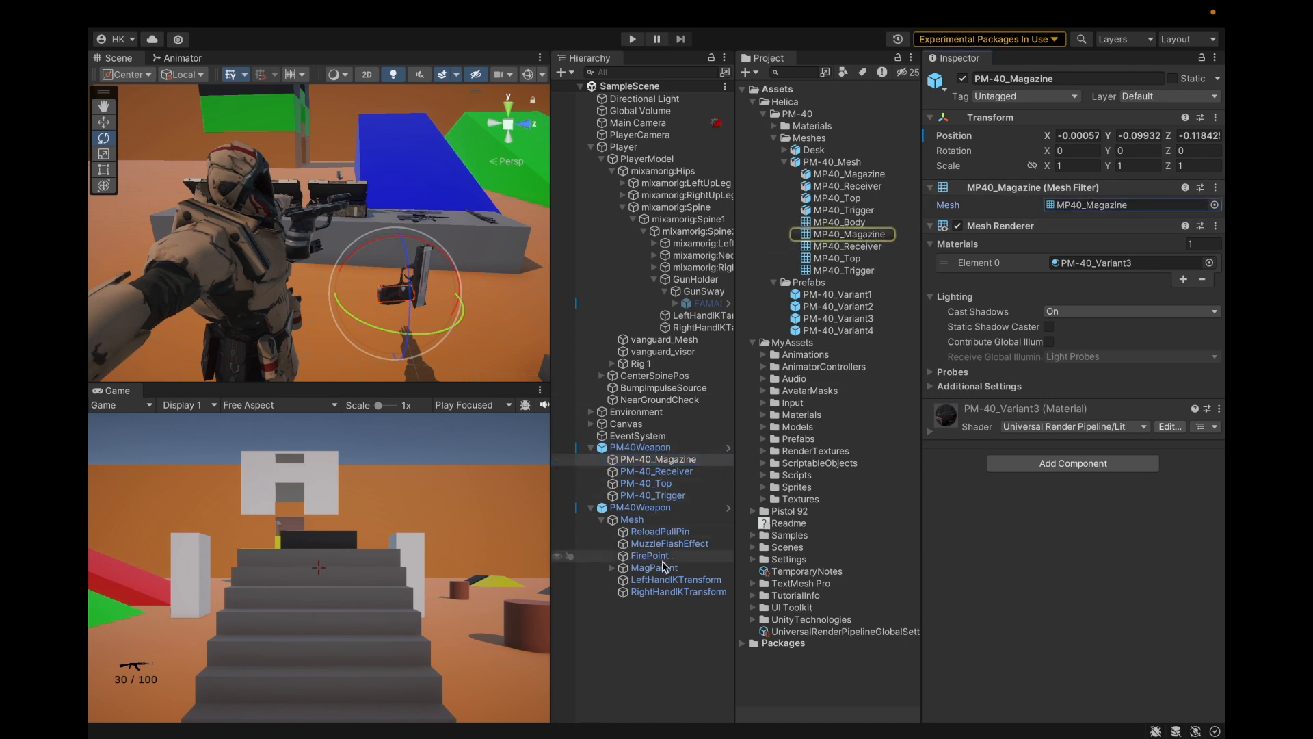
pyautogui.click(612, 568)
pyautogui.click(637, 581)
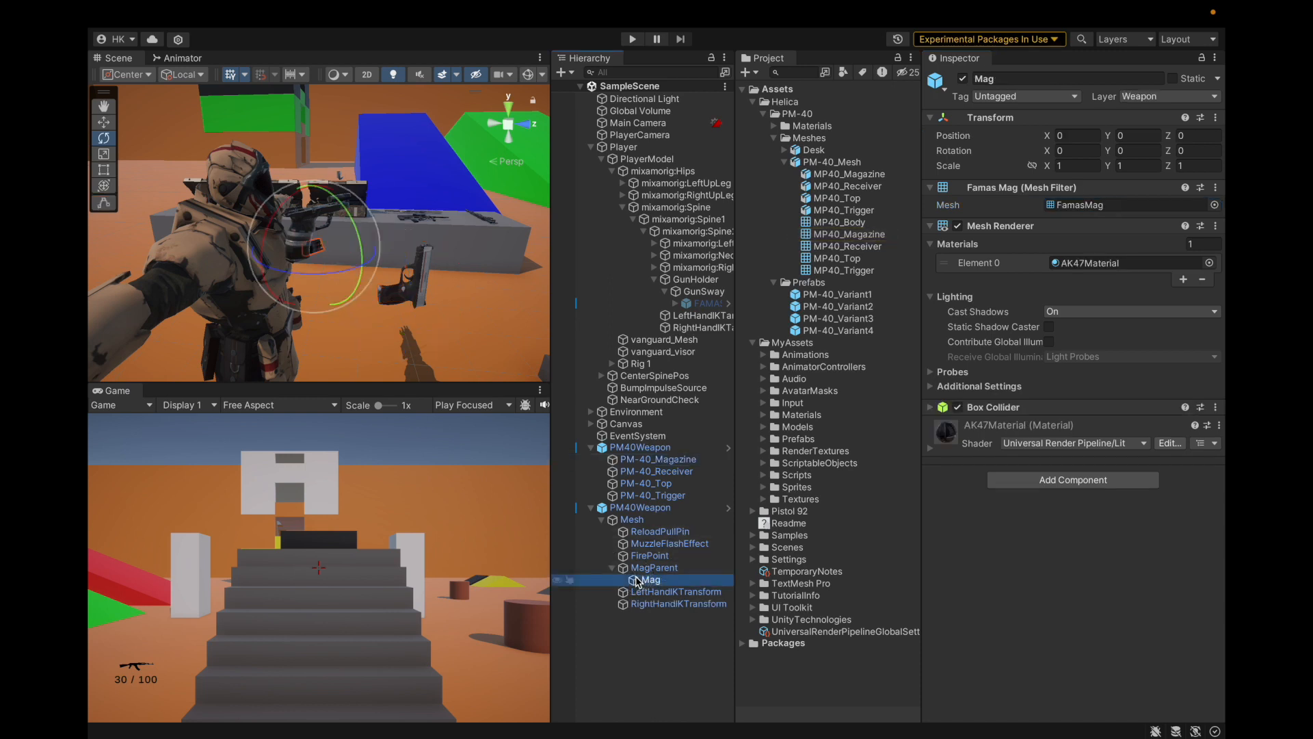
pyautogui.moveTo(875, 236); pyautogui.dragTo(1096, 209)
pyautogui.press('f')
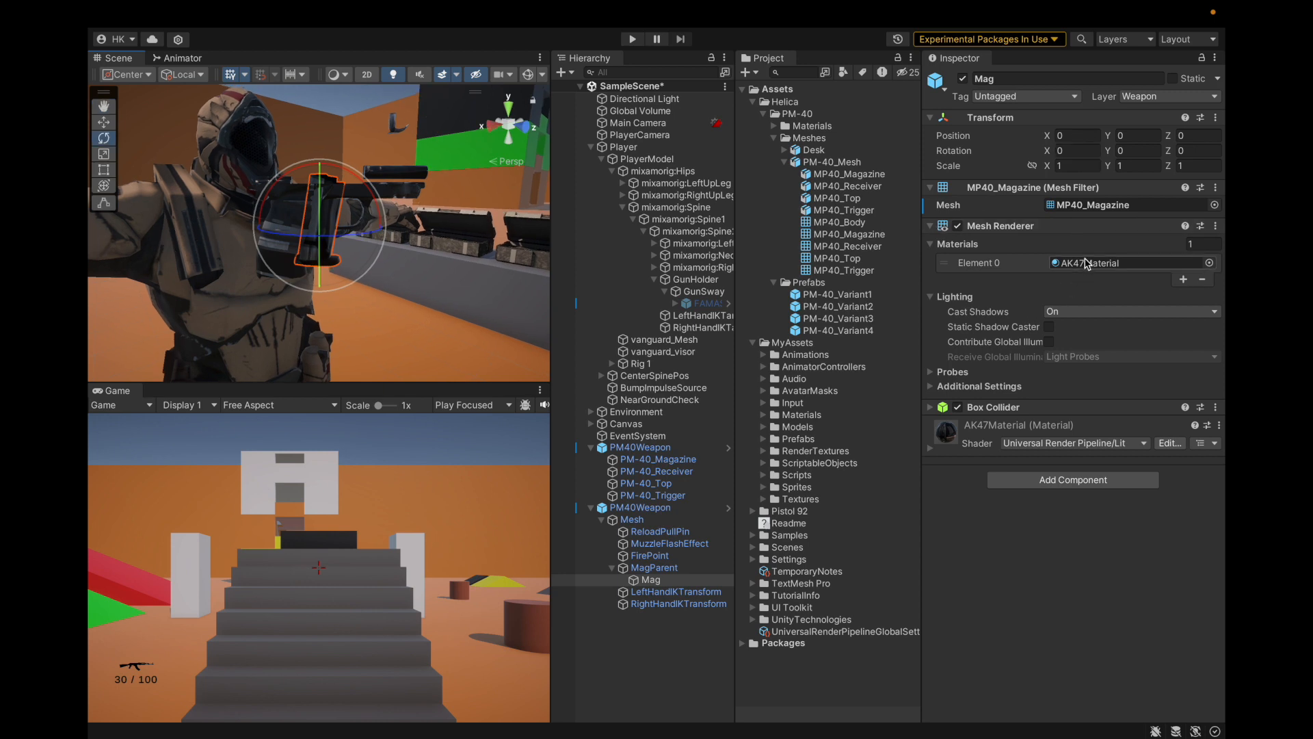
# Step: Copy the Transform component of the PM-40_Magazine object
pyautogui.click(654, 568)
pyautogui.click(651, 579)
pyautogui.click(655, 568)
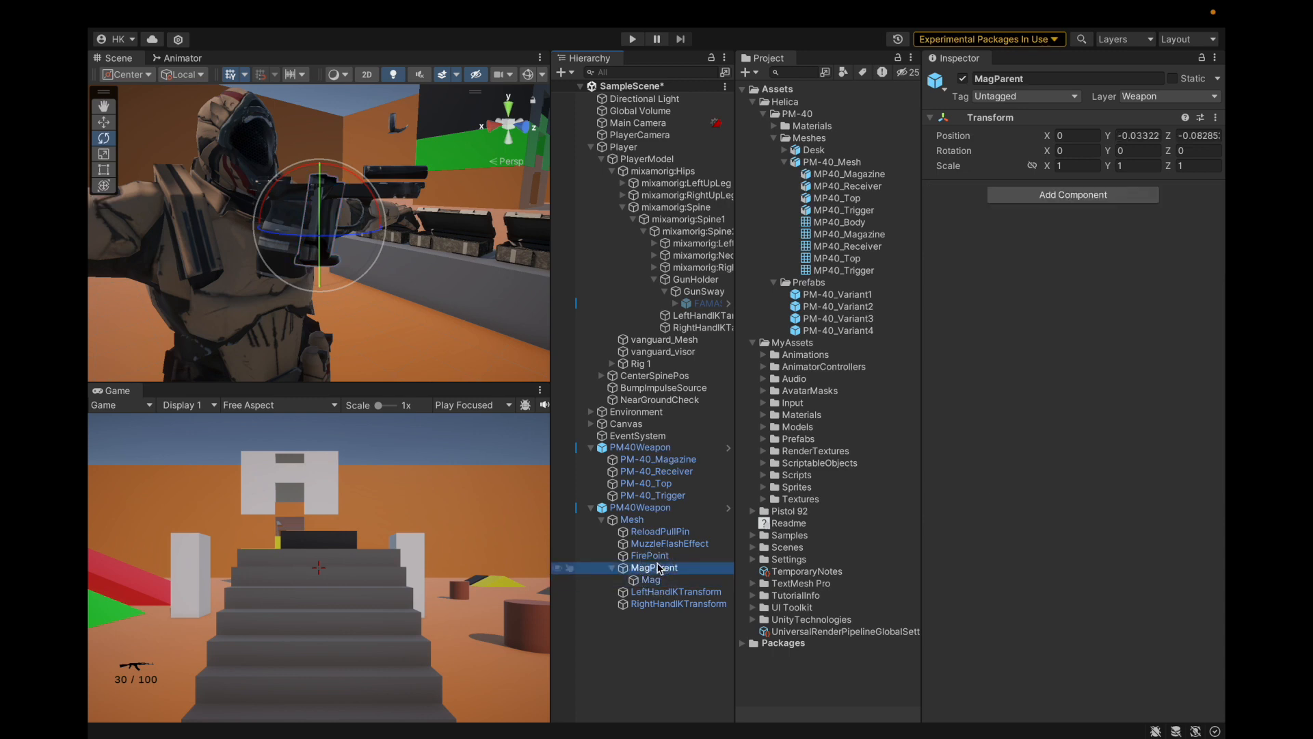
pyautogui.click(688, 460)
pyautogui.rightClick(1056, 123)
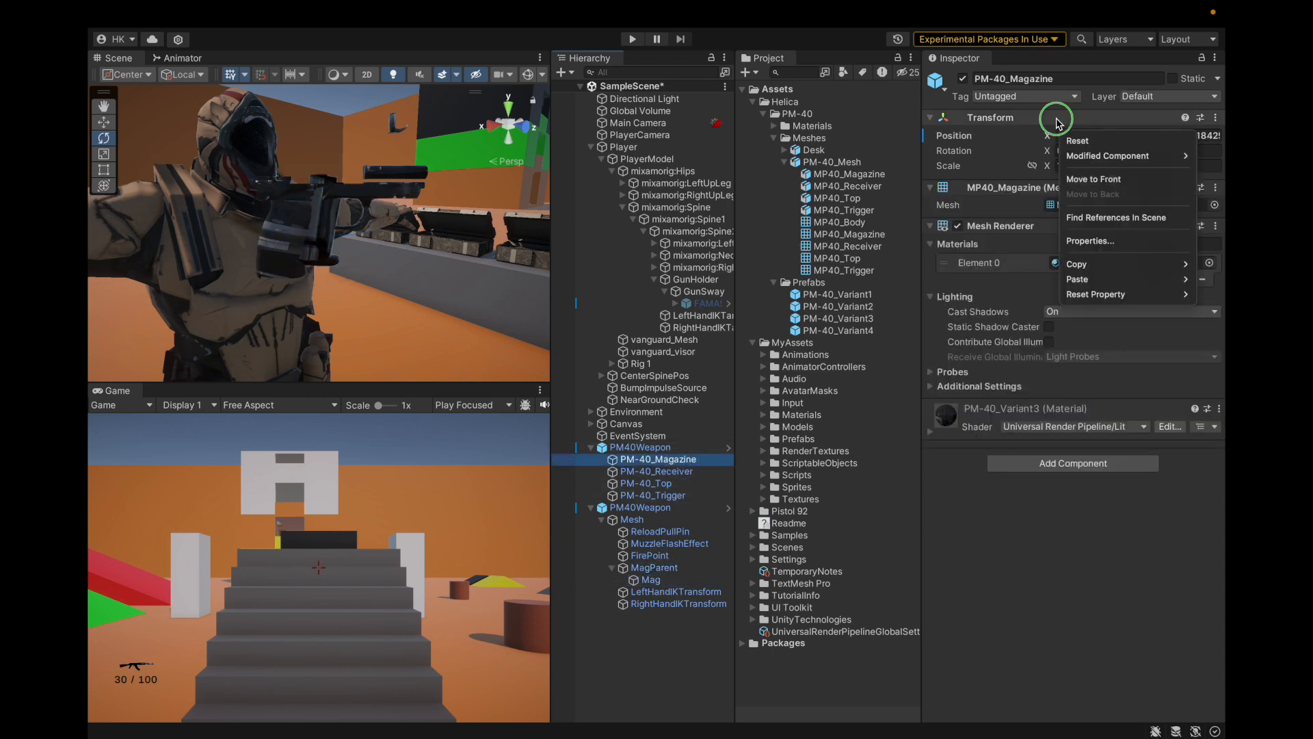
pyautogui.moveTo(1072, 264)
pyautogui.click(1035, 341)
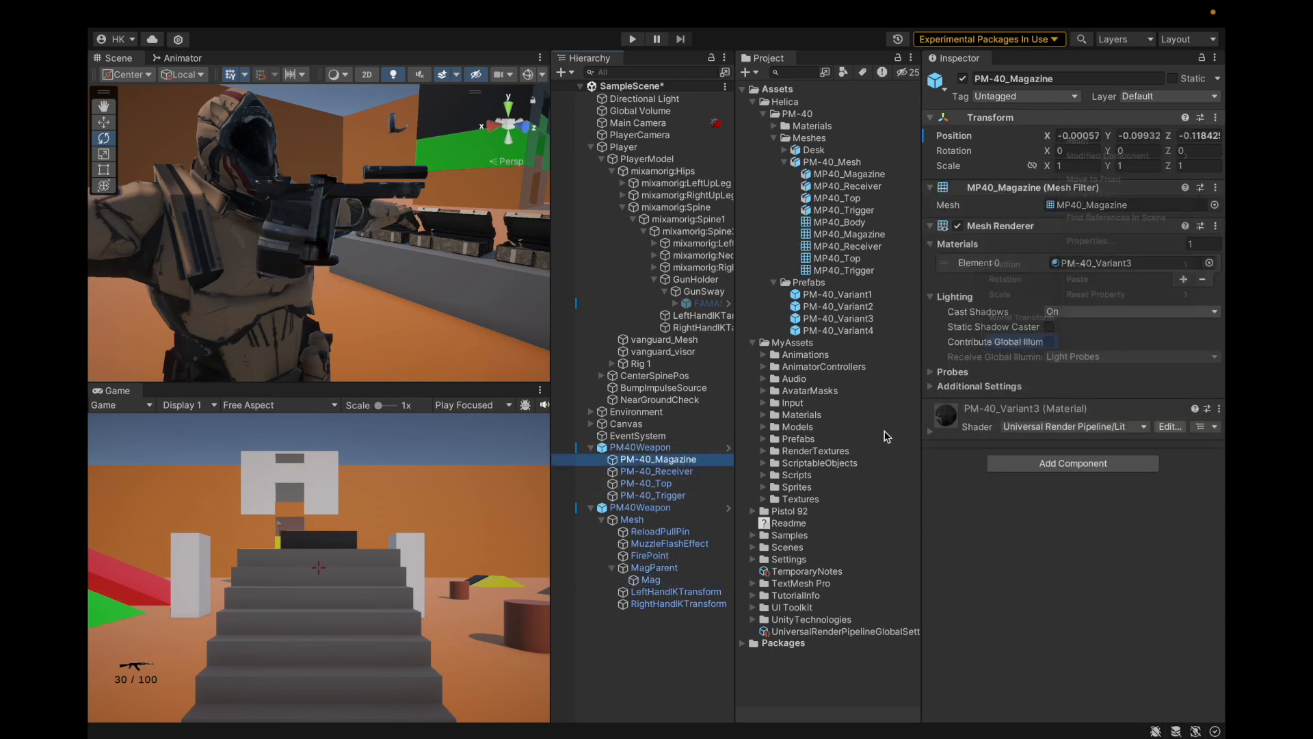
# Step: Paste the copied Transform component values onto MagParent and save the scene
pyautogui.click(650, 569)
pyautogui.rightClick(997, 122)
pyautogui.moveTo(1026, 255)
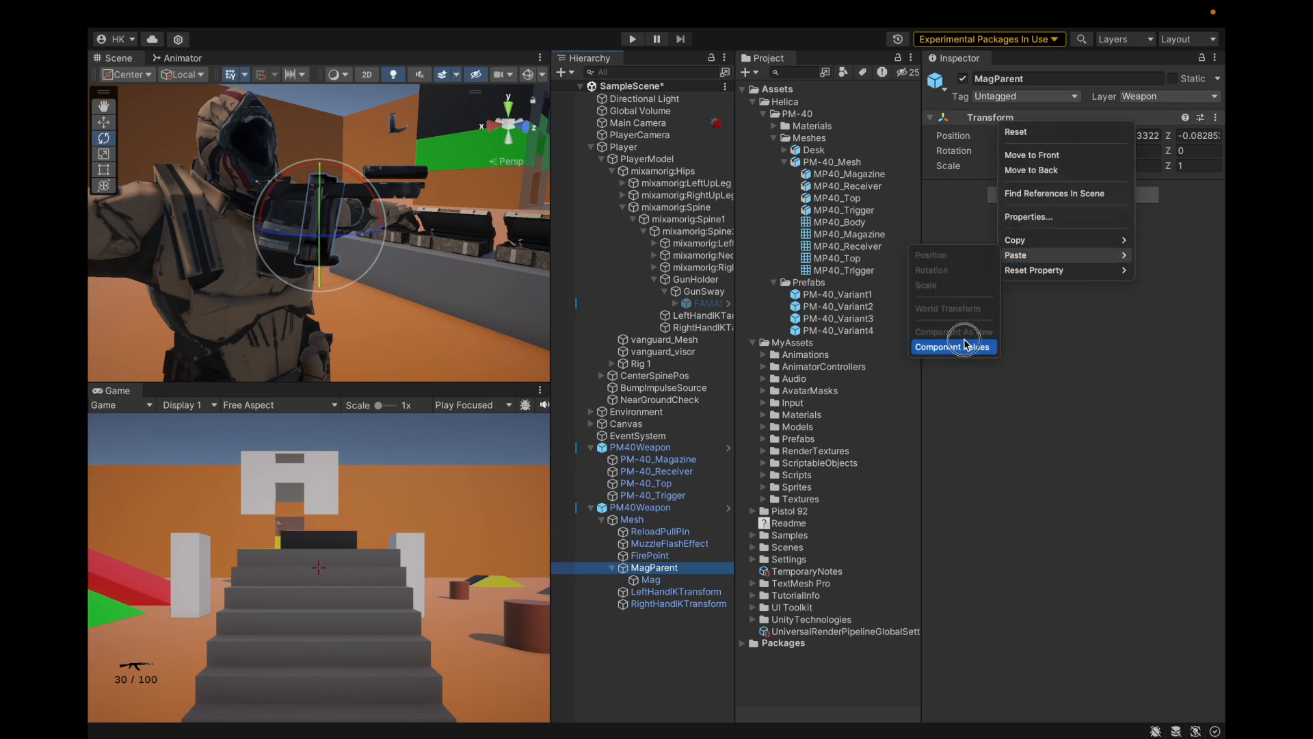
pyautogui.click(965, 346)
pyautogui.keyDown('alt'); pyautogui.moveTo(301, 260); pyautogui.dragTo(285, 294); pyautogui.keyUp('alt')
pyautogui.press('super+s')
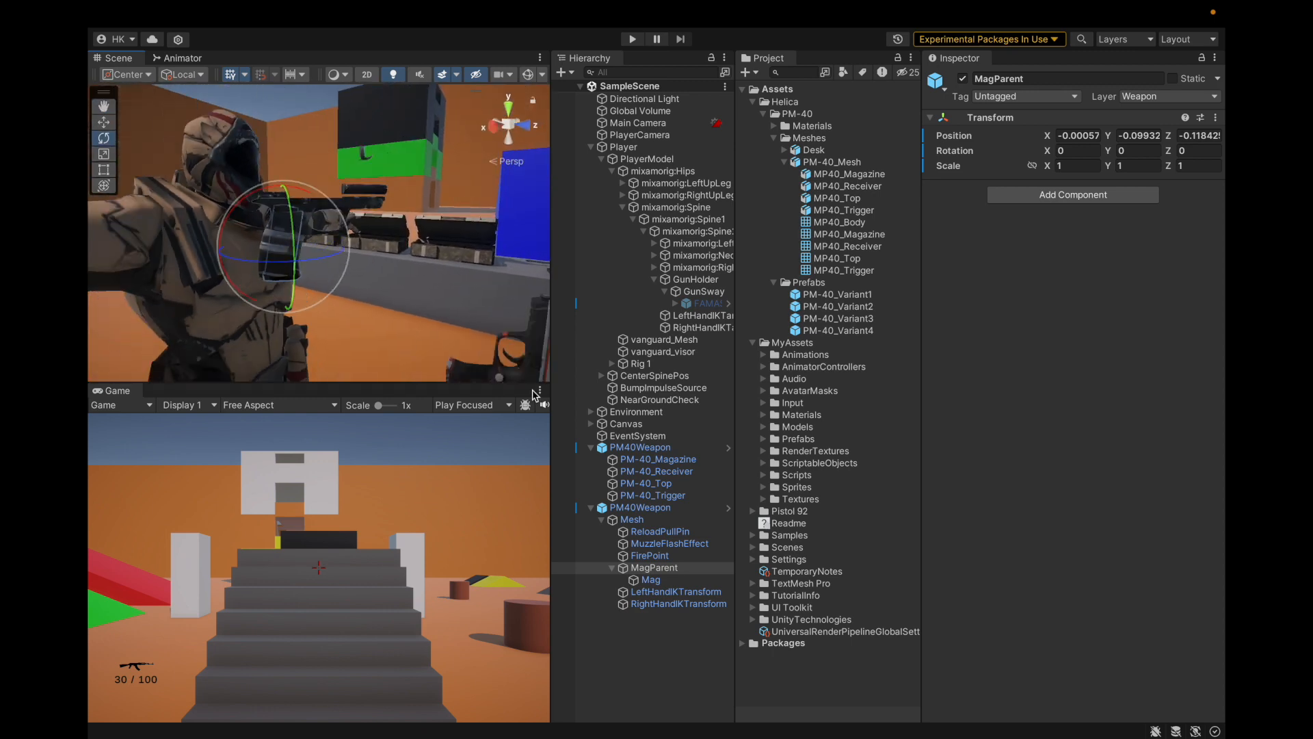
# Step: Collapse MagParent and examine the PM-40_Receiver part of the original PM-40 model in the scene
pyautogui.press('Left')
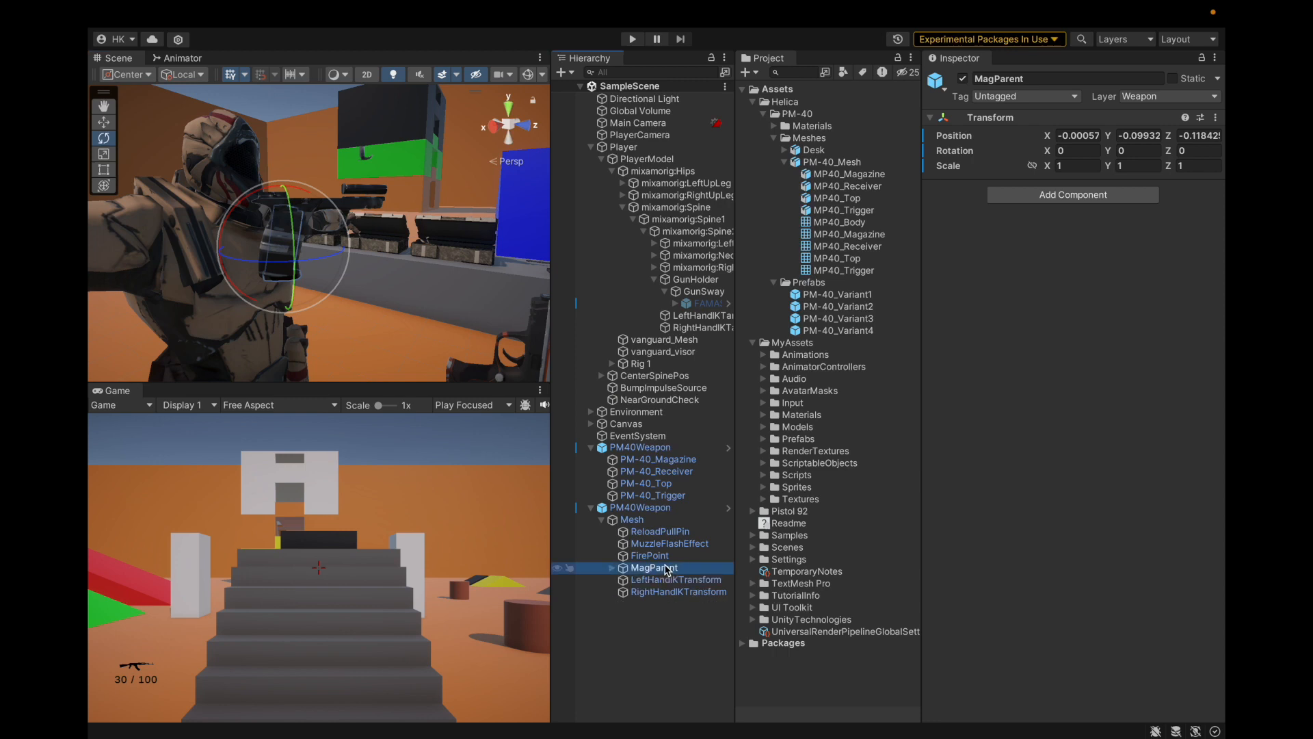
pyautogui.press('Up')
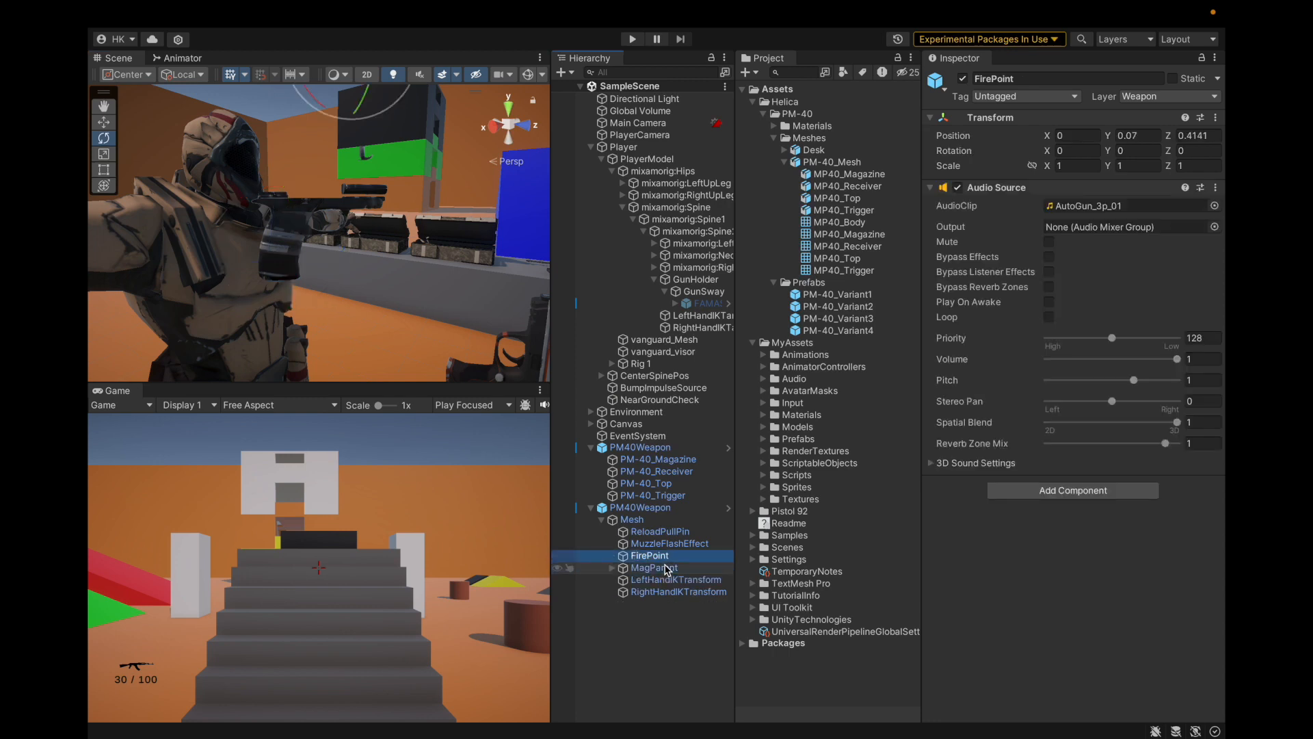
pyautogui.click(653, 473)
pyautogui.scroll(-4, 397, 236)
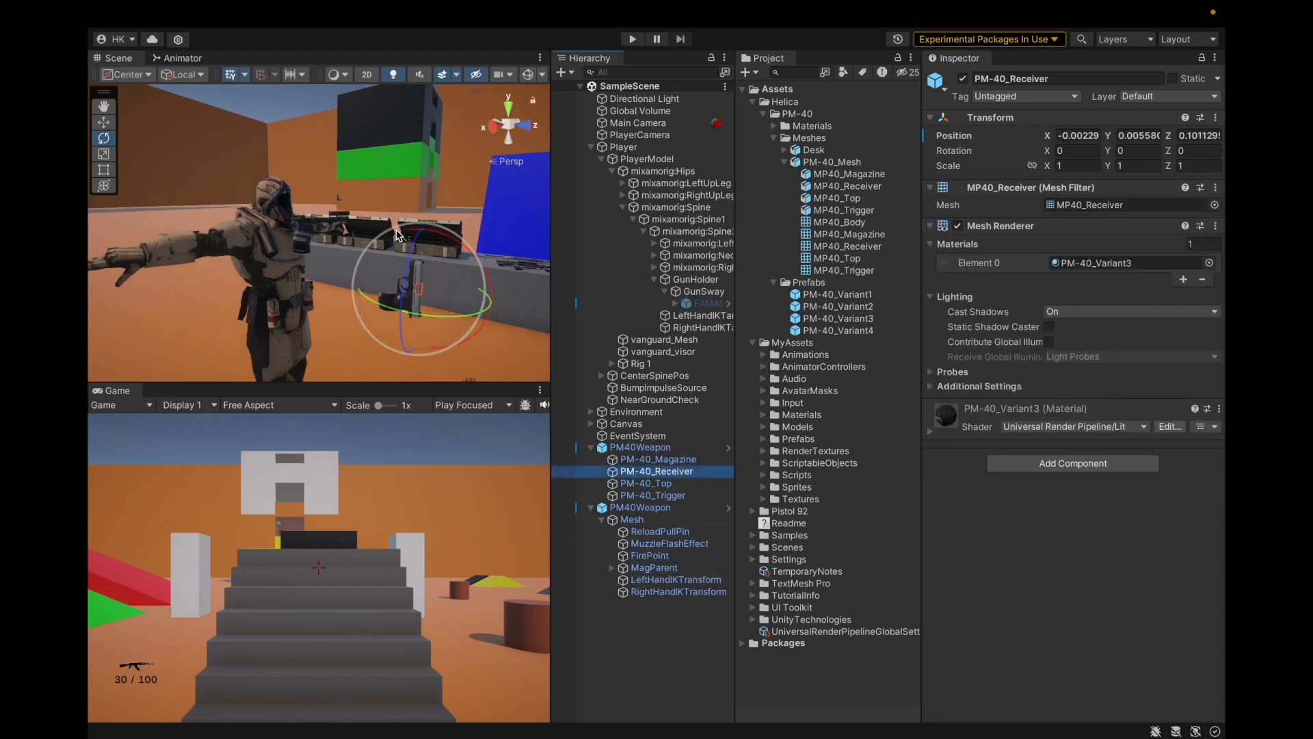
pyautogui.press('f')
pyautogui.keyDown('alt'); pyautogui.moveTo(469, 331); pyautogui.dragTo(433, 337); pyautogui.keyUp('alt')
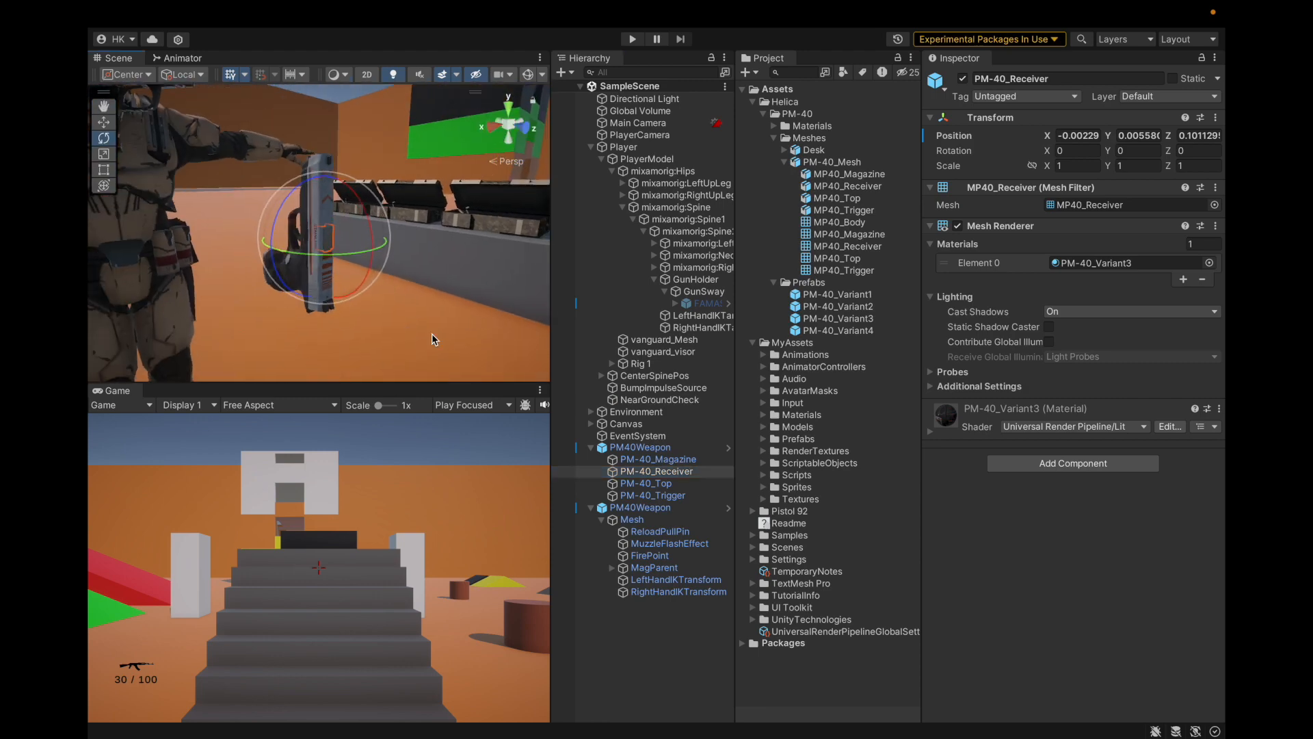
pyautogui.scroll(-3, 432, 339)
pyautogui.moveTo(259, 216); pyautogui.dragTo(349, 294, button='middle')
pyautogui.scroll(-3, 317, 212)
pyautogui.scroll(5, 316, 212)
# Step: Save the project and paste a copy of PM-40_Receiver as a child of the new weapon's Mesh object
pyautogui.click(179, 14)
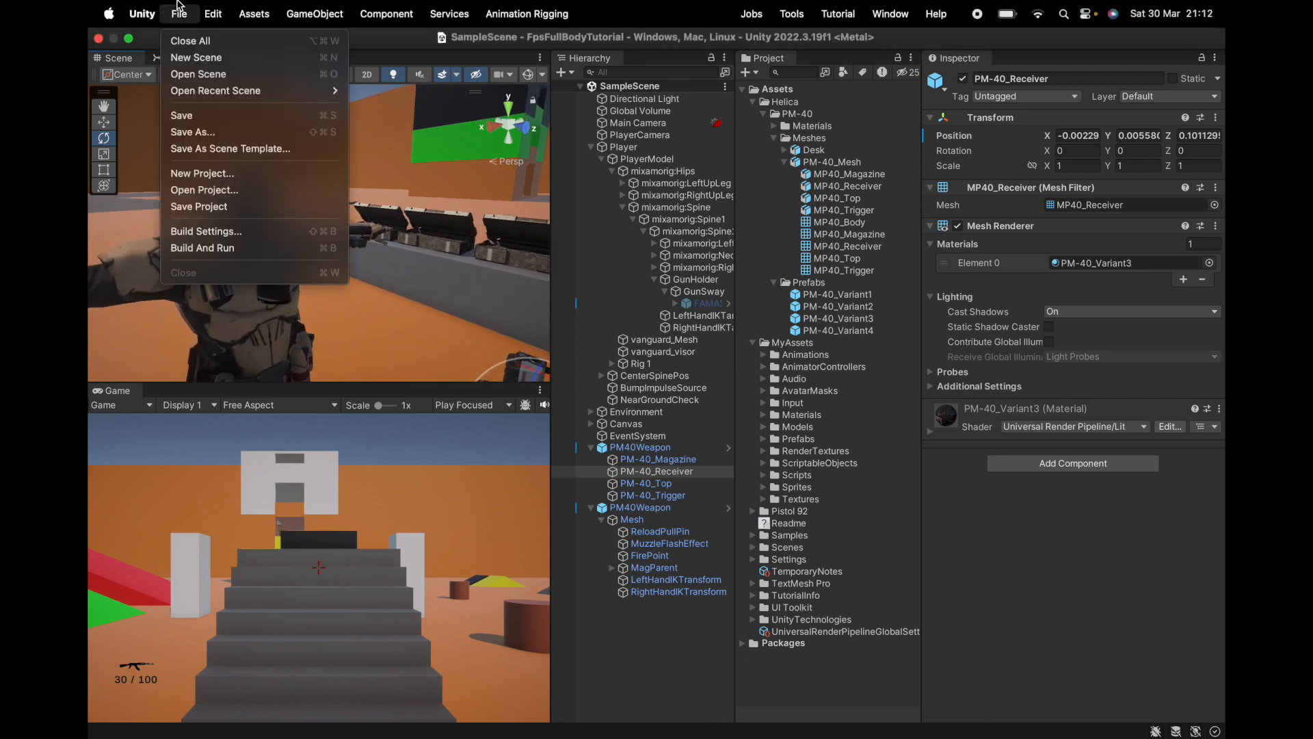
pyautogui.click(202, 212)
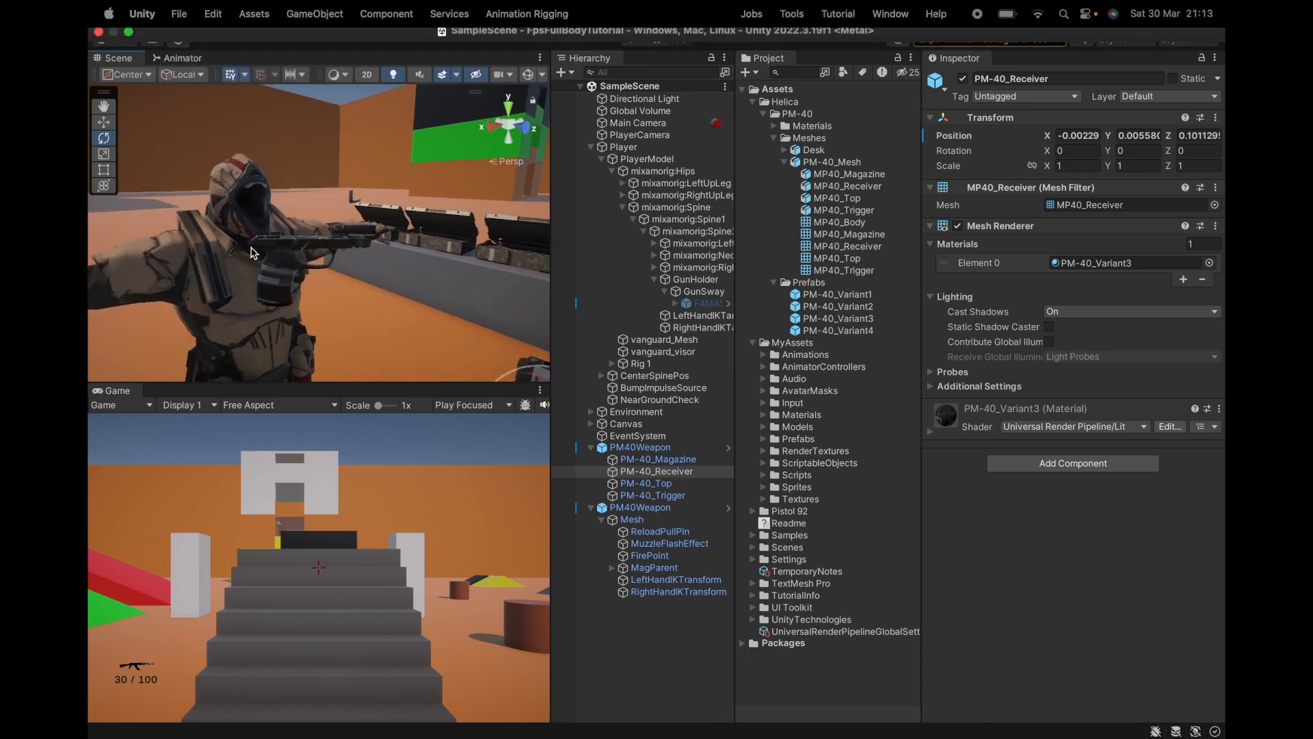
pyautogui.rightClick(664, 472)
pyautogui.click(691, 151)
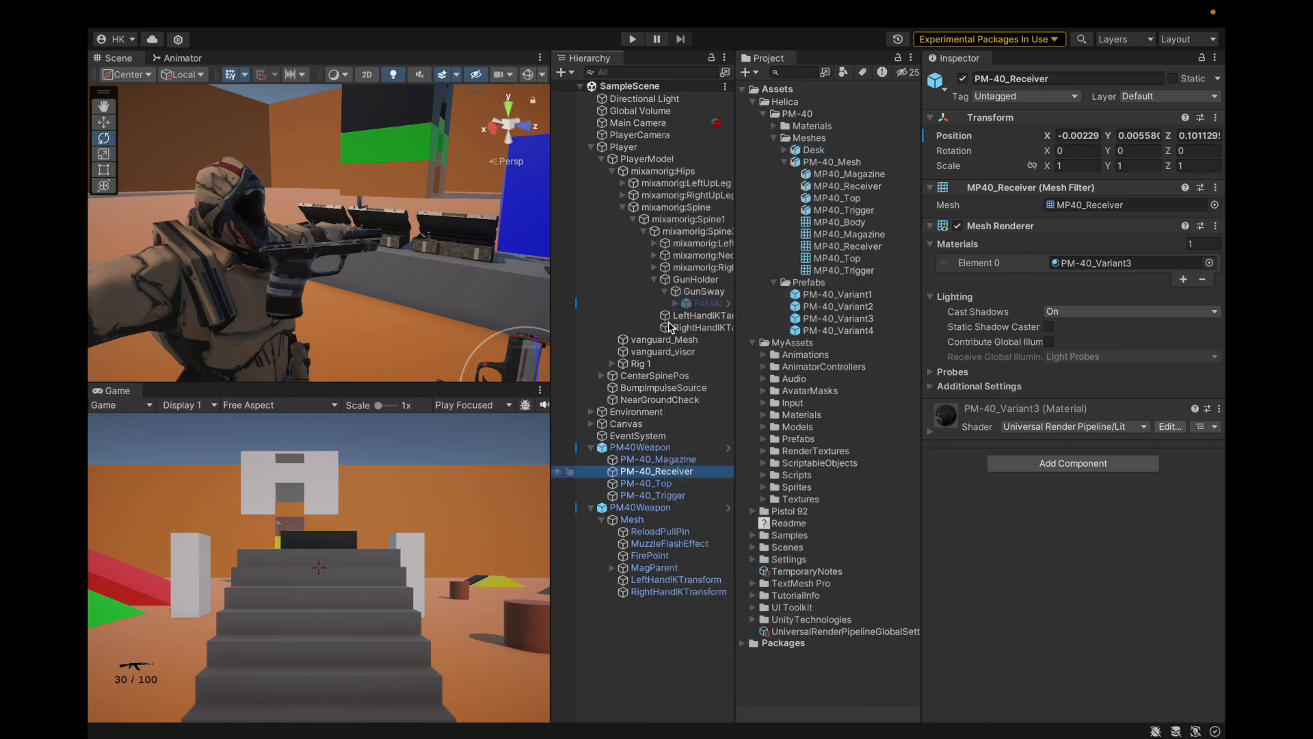
pyautogui.rightClick(645, 521)
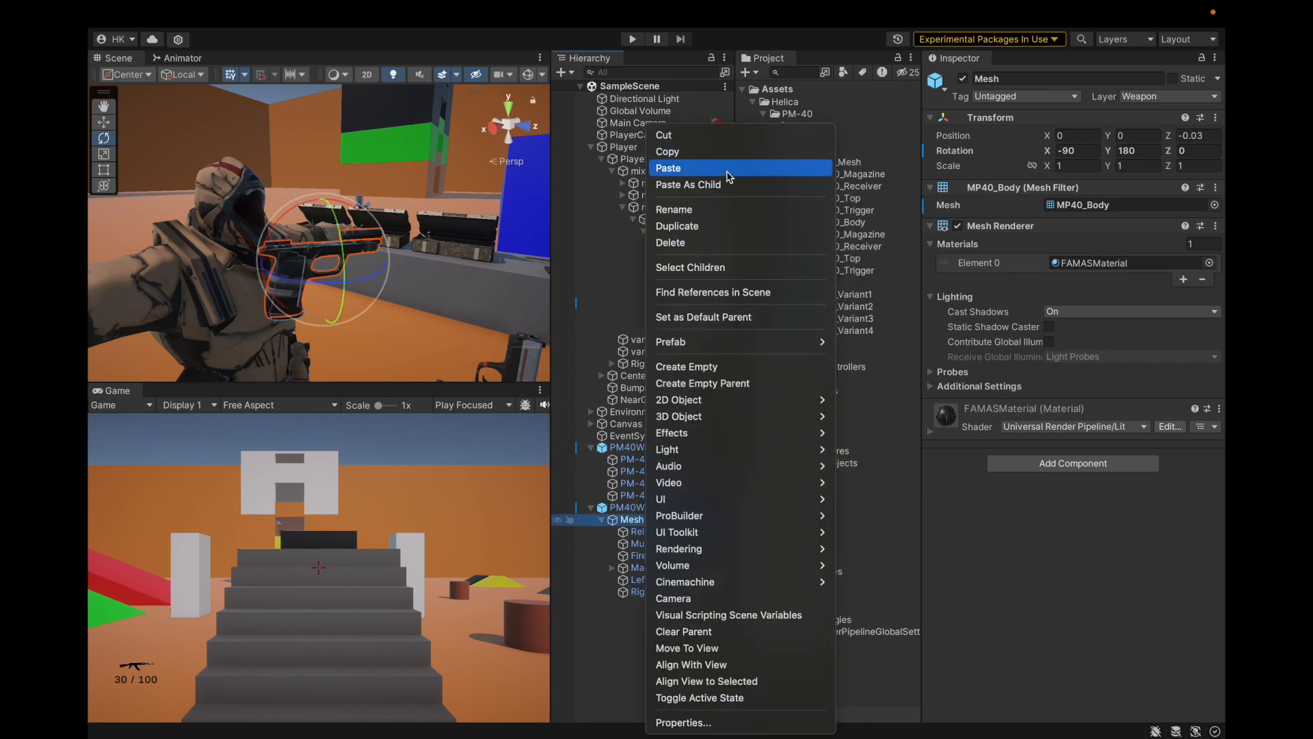
pyautogui.click(688, 185)
pyautogui.keyDown('alt'); pyautogui.moveTo(239, 321); pyautogui.dragTo(391, 280); pyautogui.keyUp('alt')
pyautogui.scroll(-5, 391, 281)
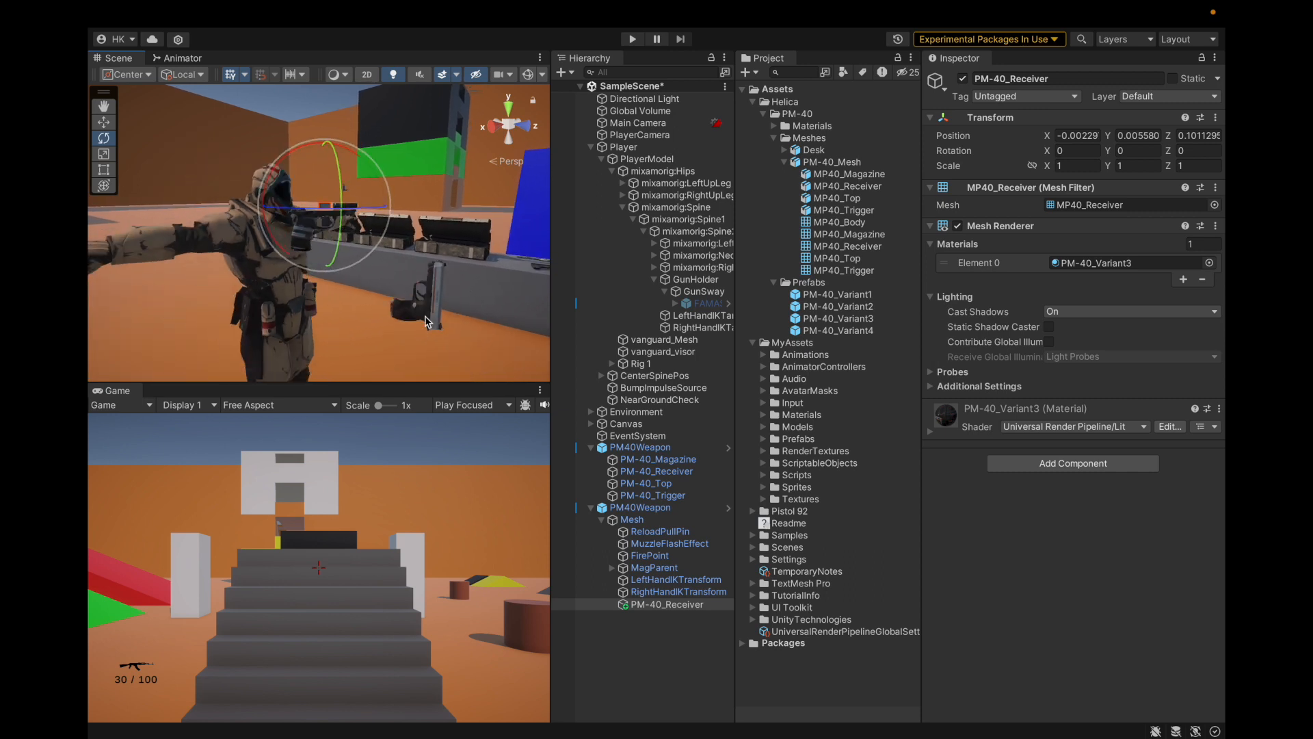
# Step: Try adding a copy of PM-40_Top under the new weapon's Mesh object, and delete that copy
pyautogui.click(420, 333)
pyautogui.press('f')
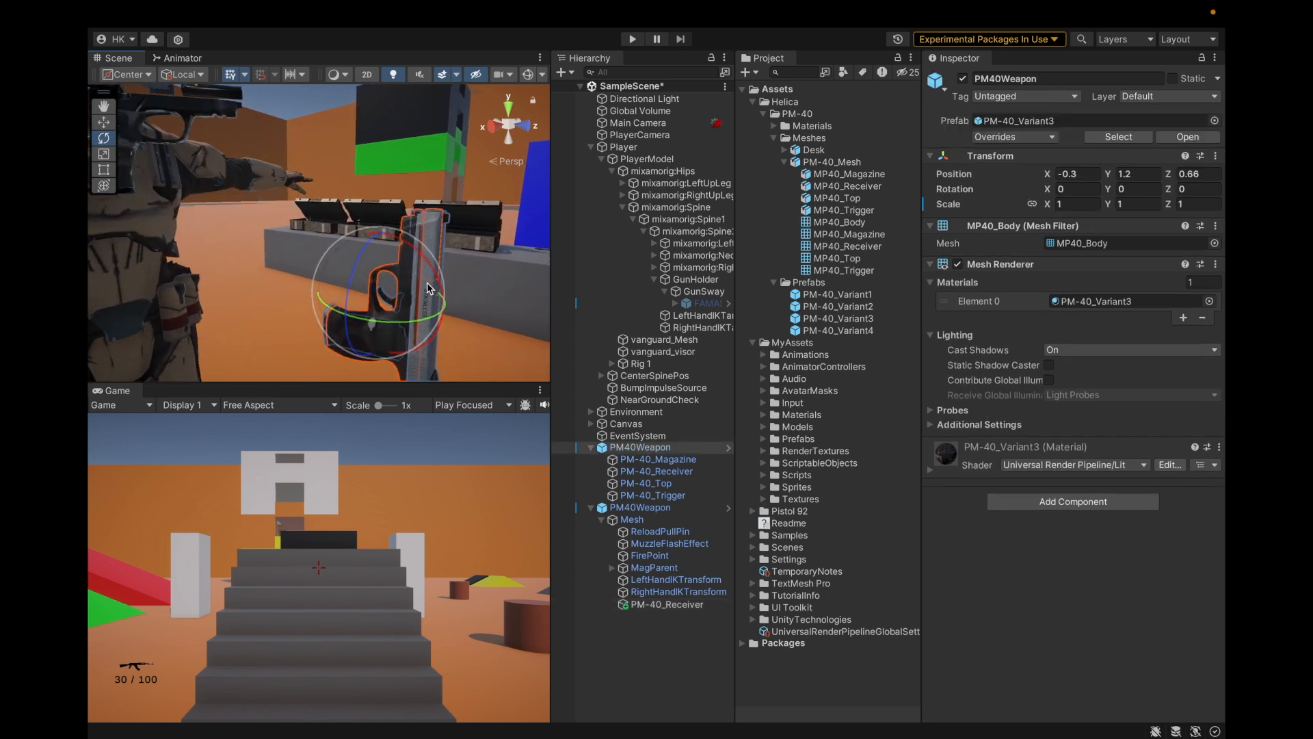
pyautogui.click(441, 239)
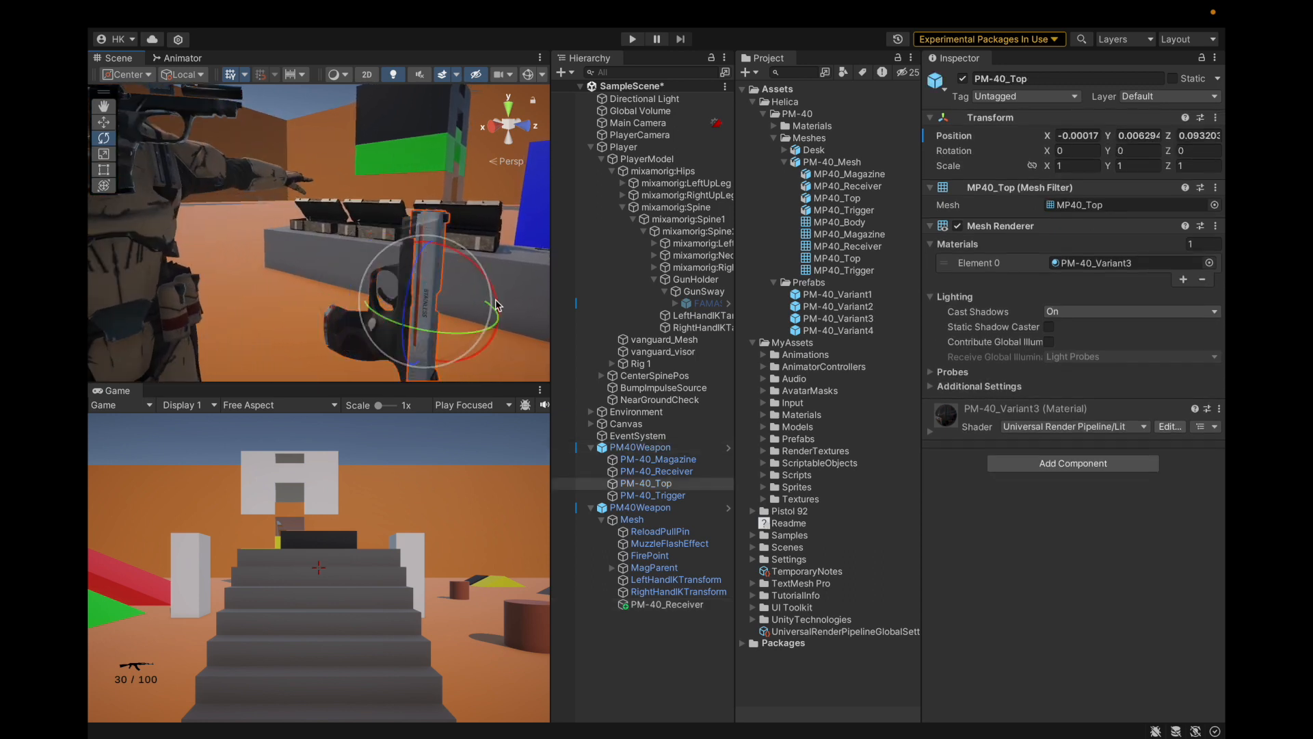
pyautogui.rightClick(647, 483)
pyautogui.click(718, 155)
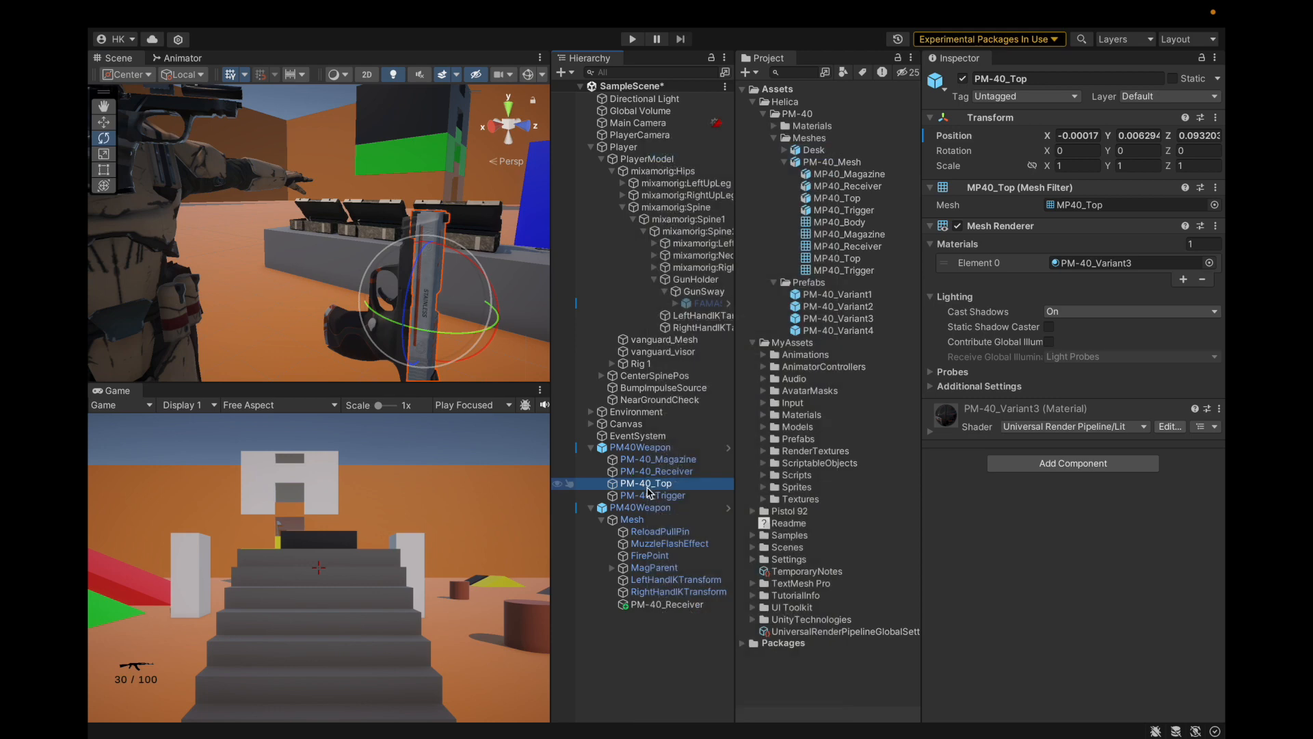
pyautogui.rightClick(648, 520)
pyautogui.click(715, 167)
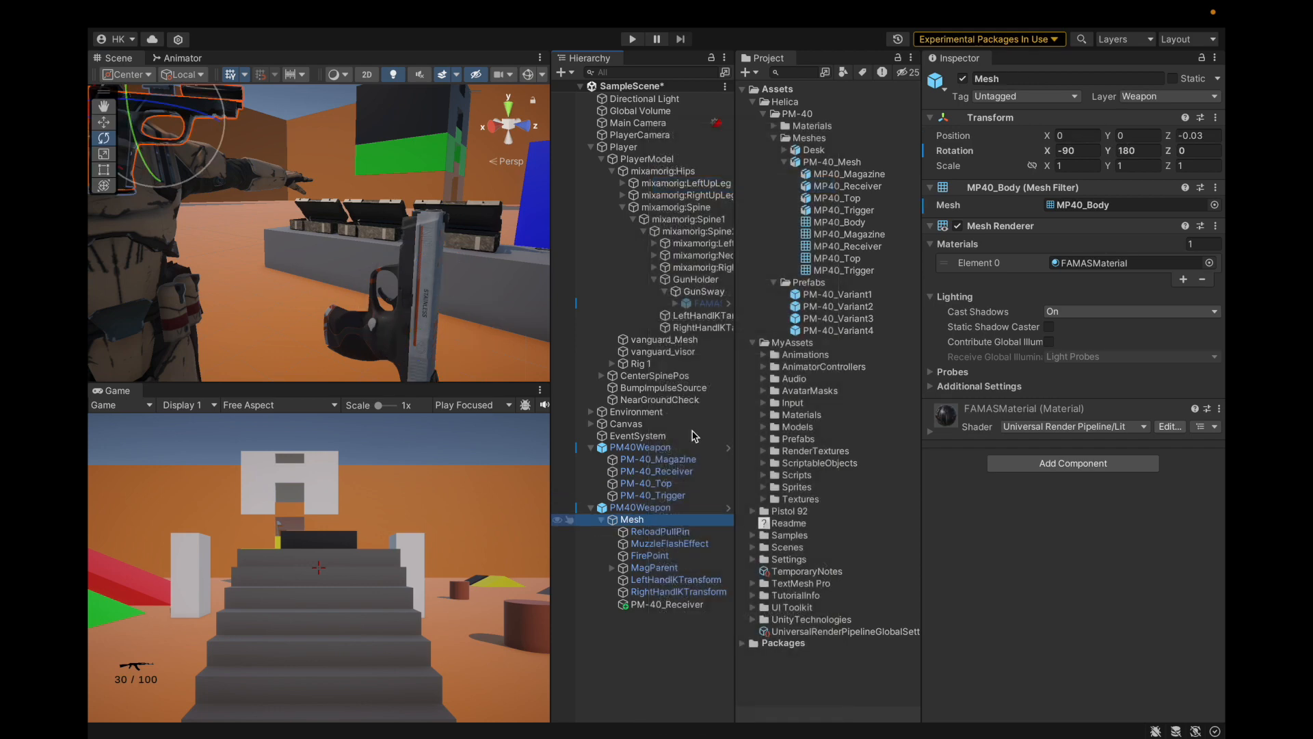
pyautogui.press('f')
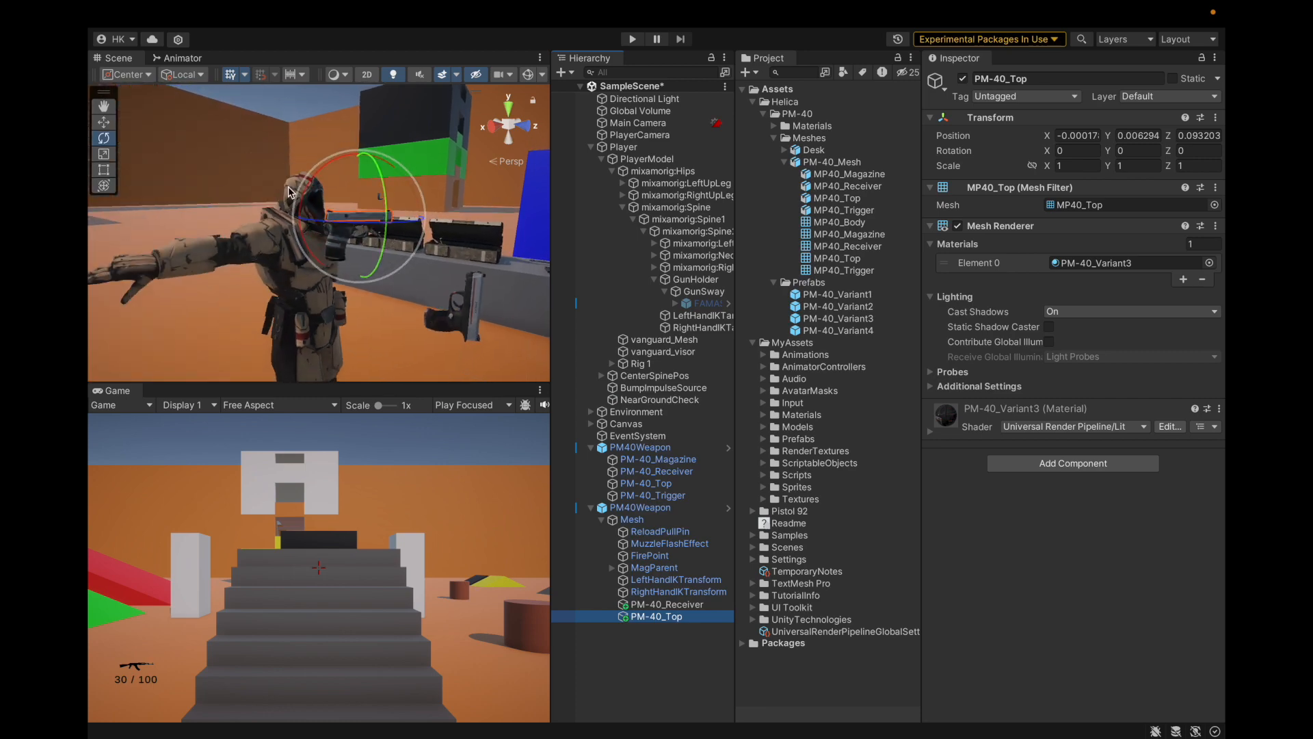
pyautogui.rightClick(626, 617)
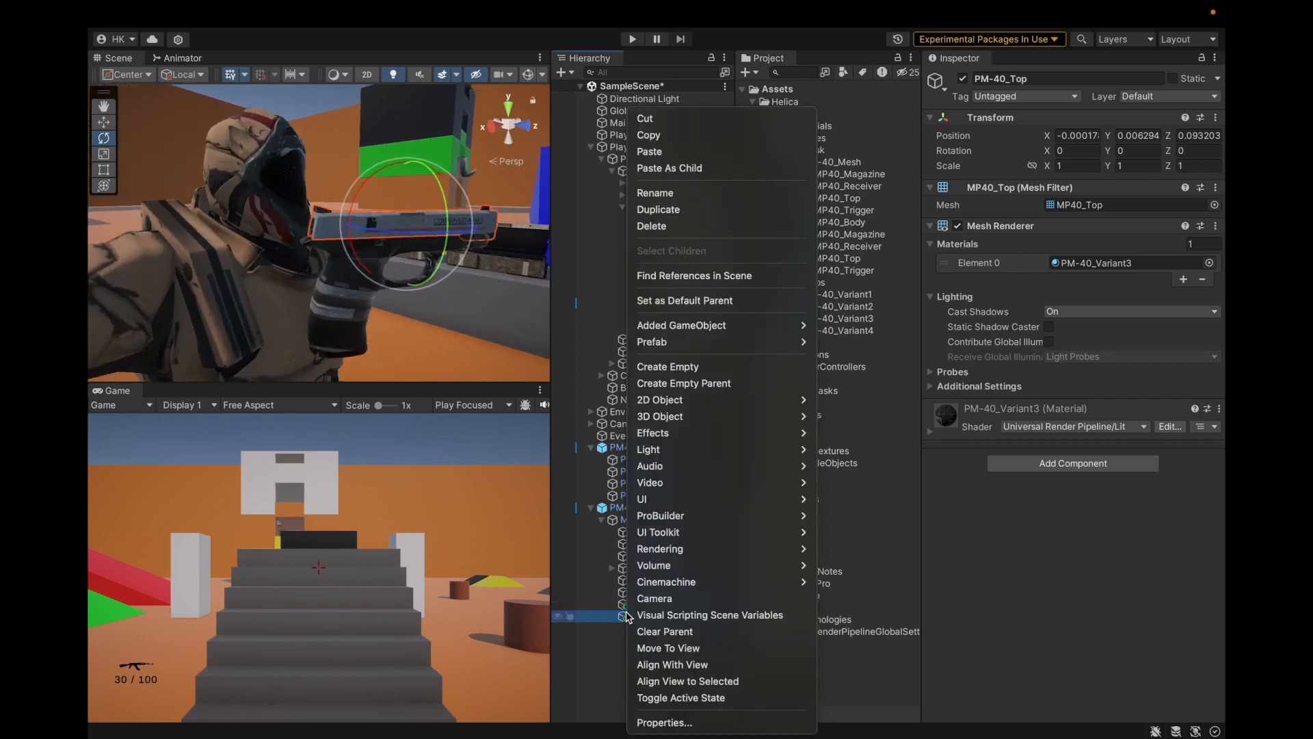
pyautogui.click(672, 236)
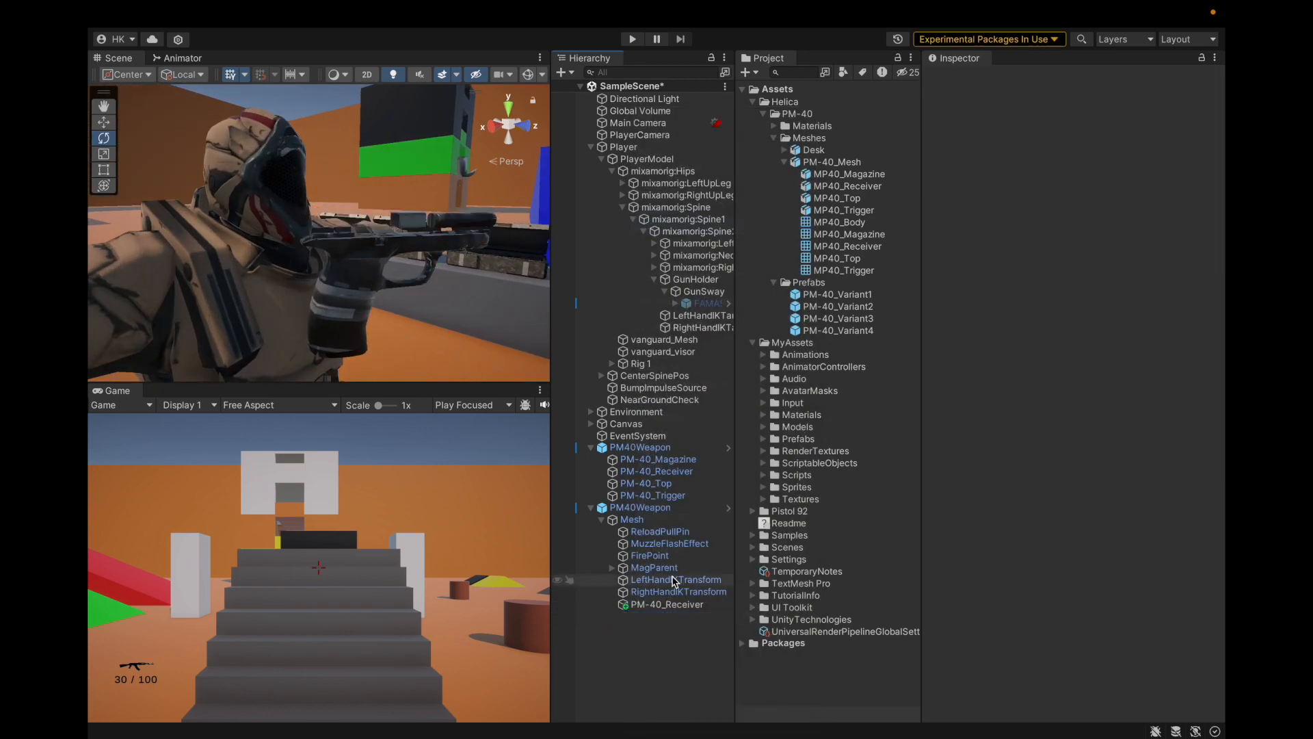
# Step: Locate the mesh used by PM-40_Top and assign that MP40_Top mesh to the ReloadPullPin object
pyautogui.click(658, 531)
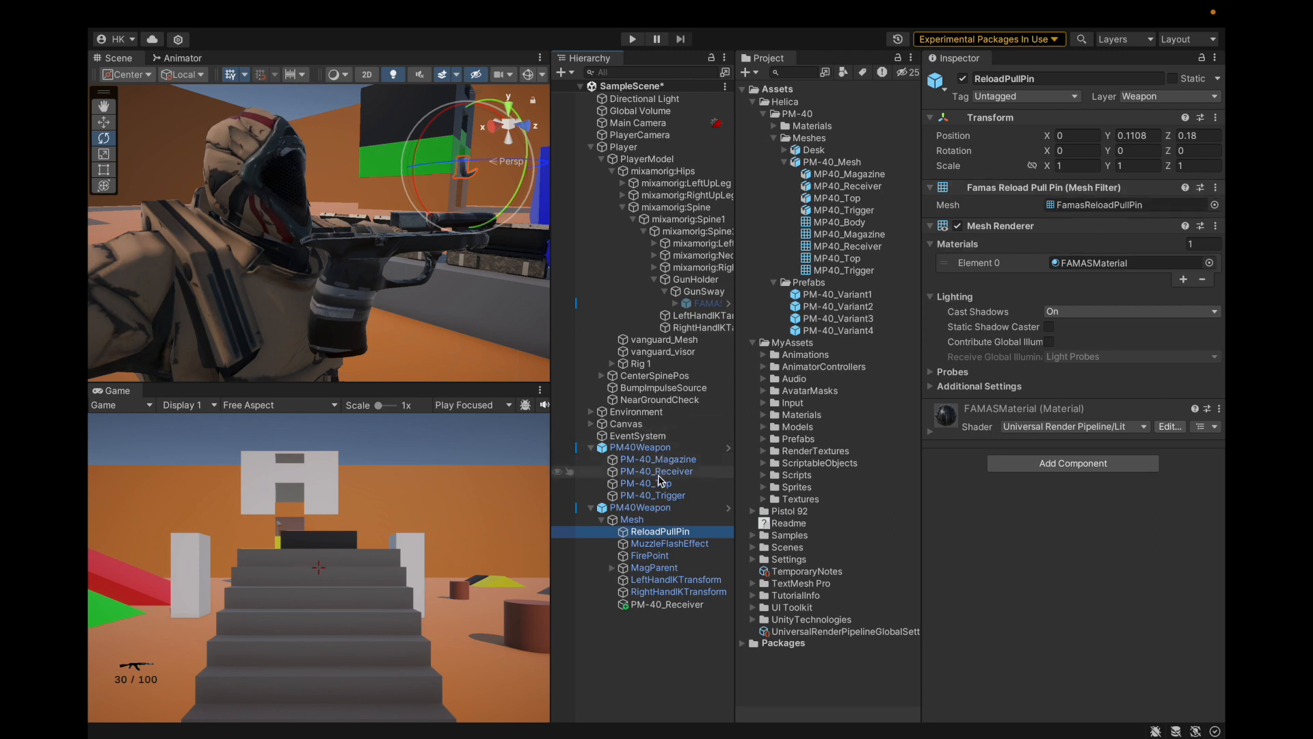
pyautogui.click(645, 483)
pyautogui.click(1146, 205)
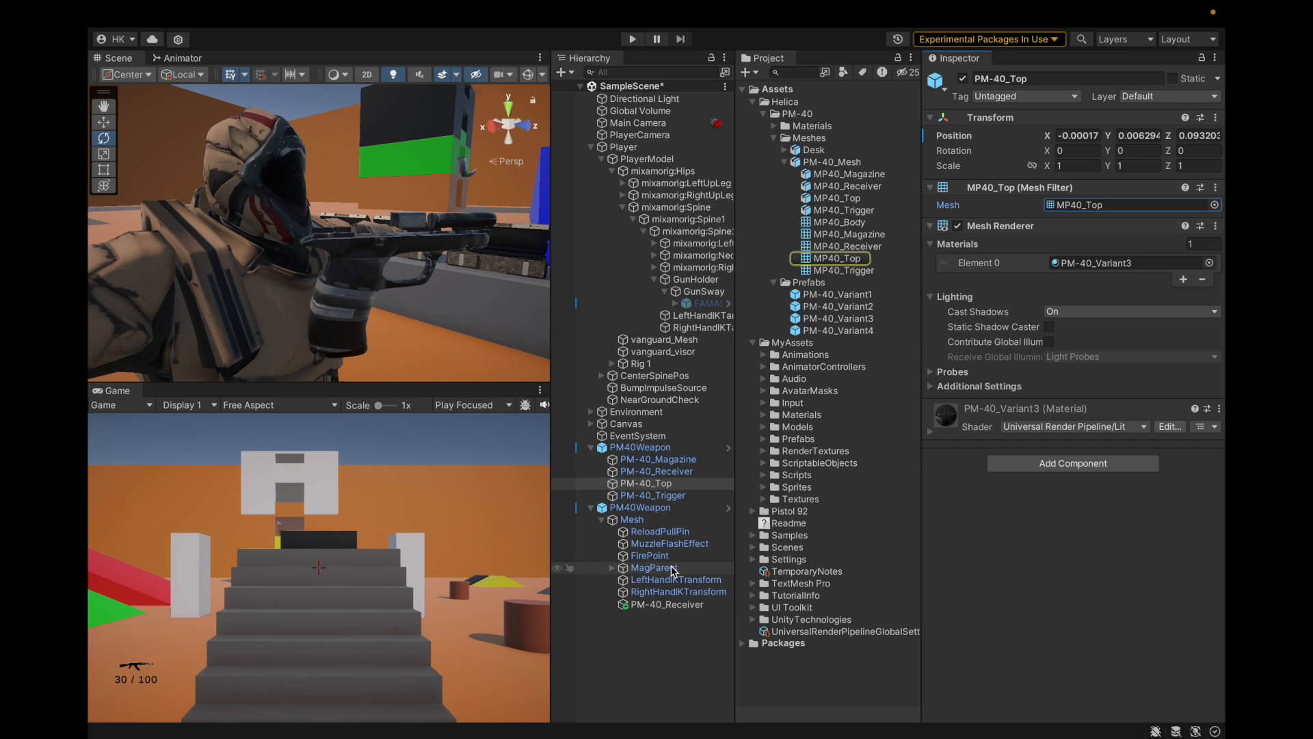
pyautogui.click(660, 531)
pyautogui.moveTo(837, 257); pyautogui.dragTo(1104, 206)
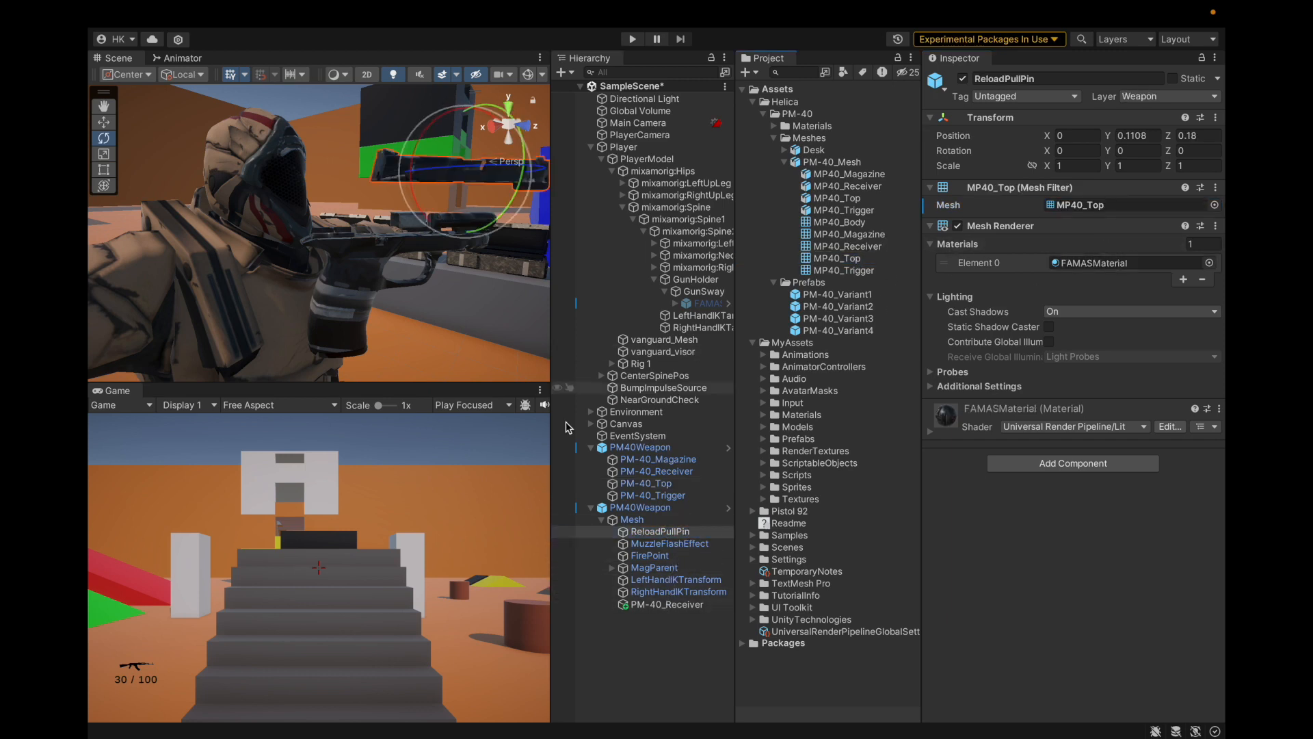
# Step: Locate the PM-40_Variant3 material used by PM-40_Receiver and assign it to the ReloadPullPin object
pyautogui.click(659, 461)
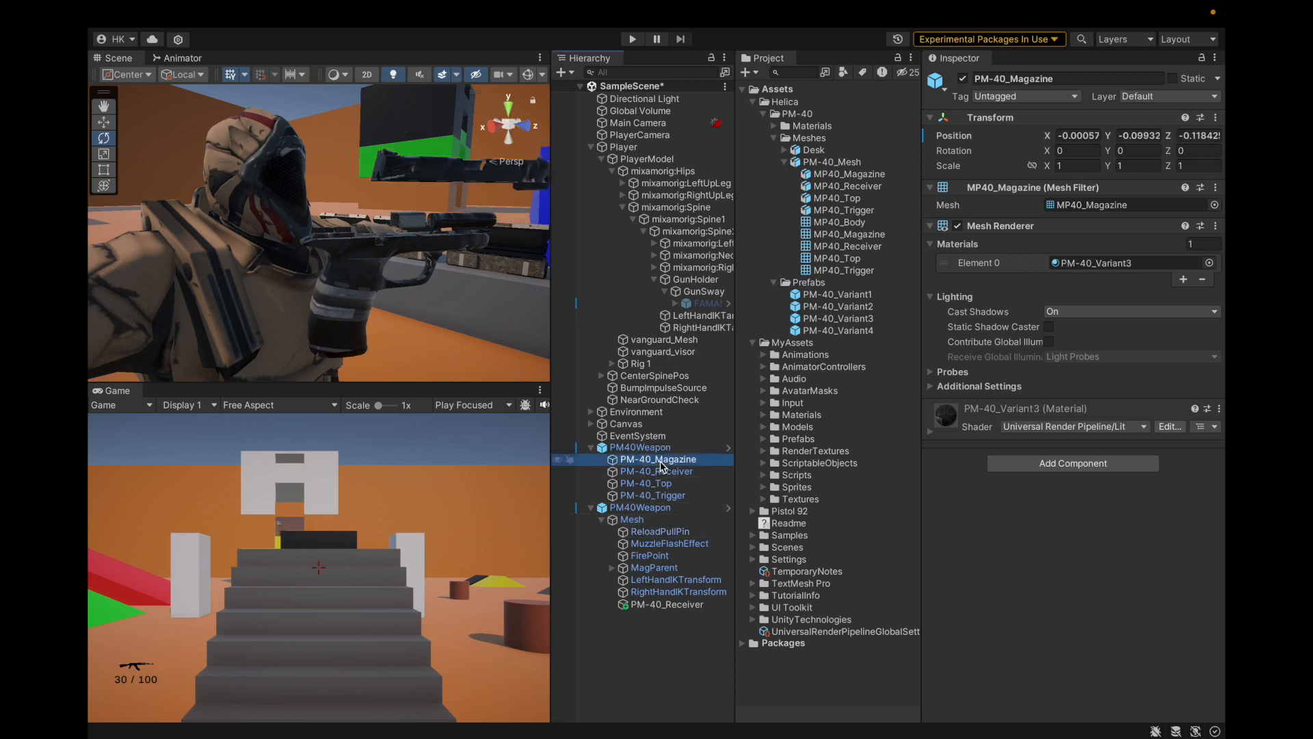
pyautogui.press('Down')
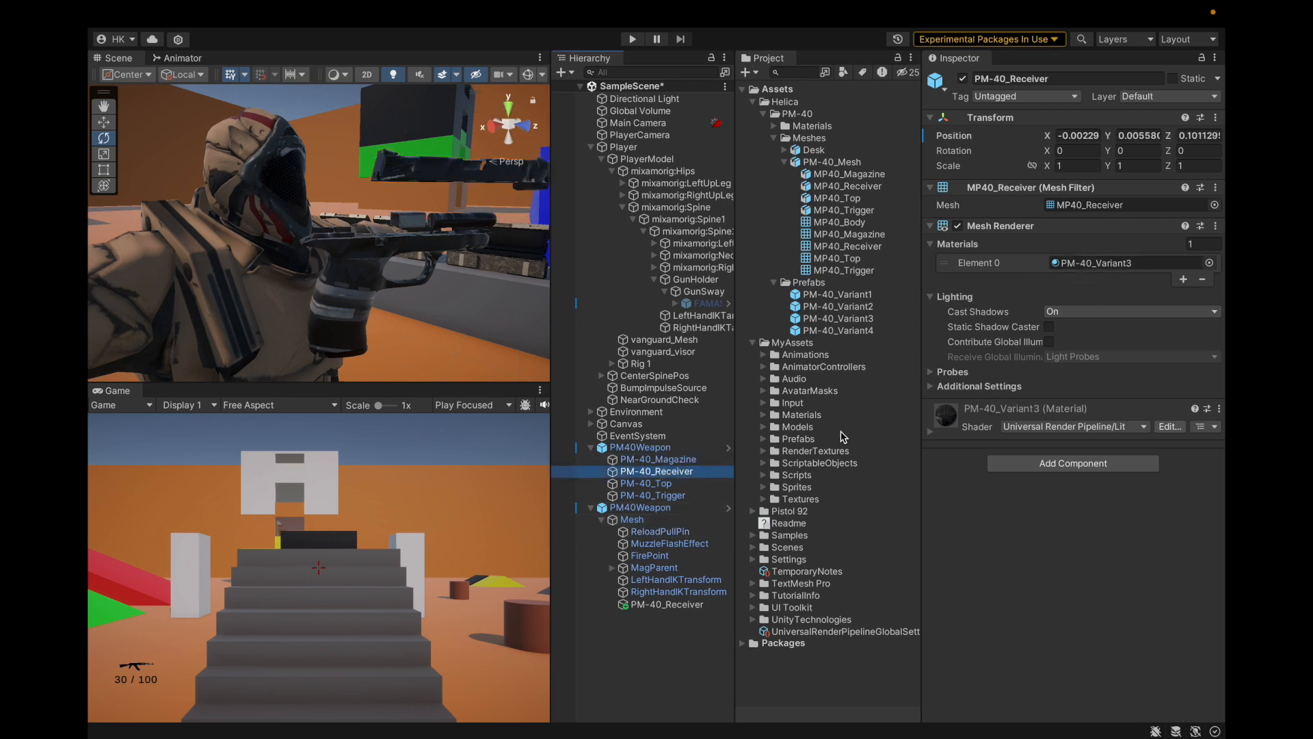
pyautogui.click(1085, 263)
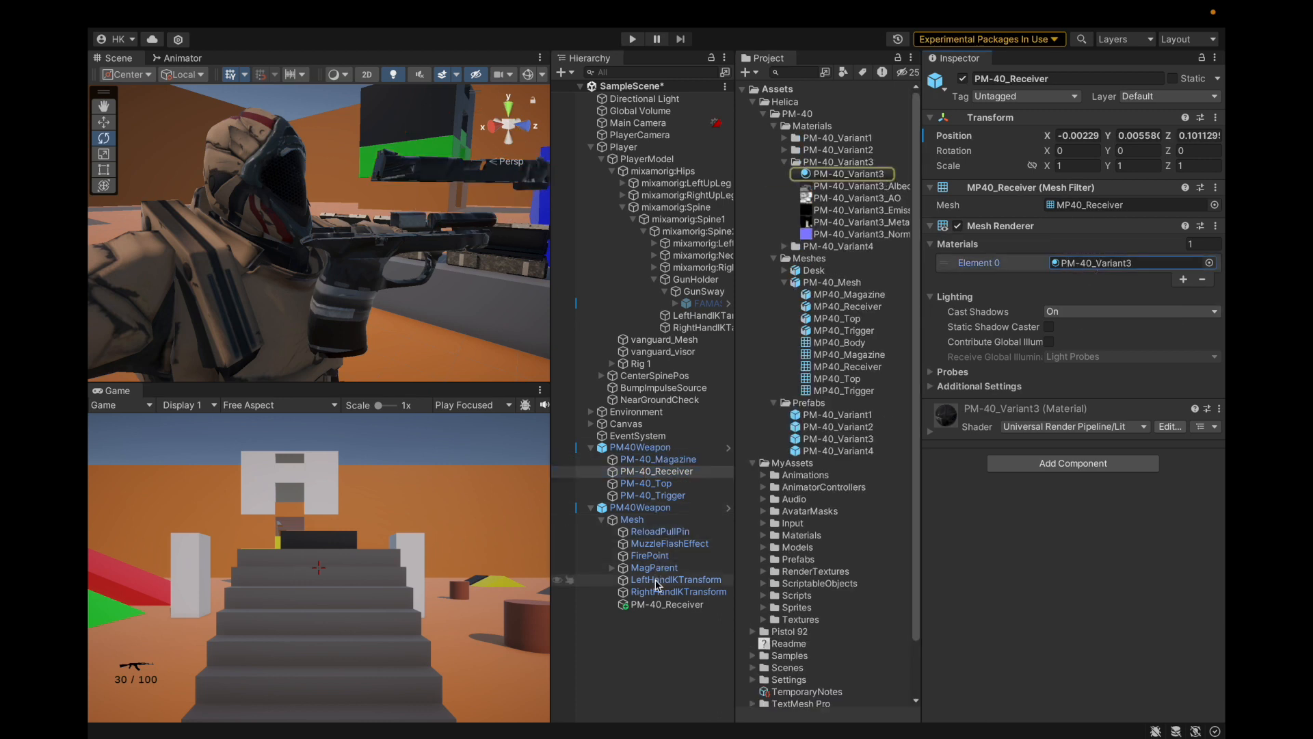
pyautogui.click(665, 604)
pyautogui.moveTo(1021, 251); pyautogui.dragTo(1095, 271)
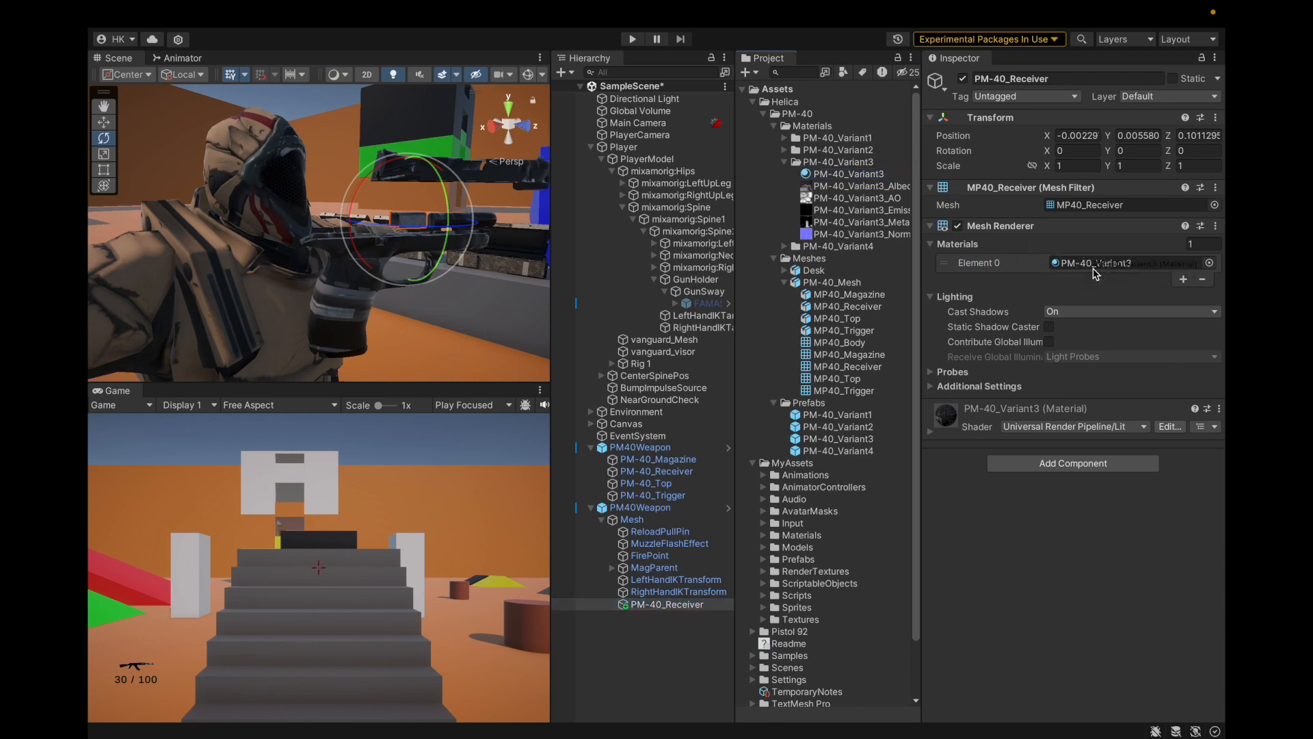
pyautogui.click(660, 531)
pyautogui.moveTo(861, 174); pyautogui.dragTo(1094, 263)
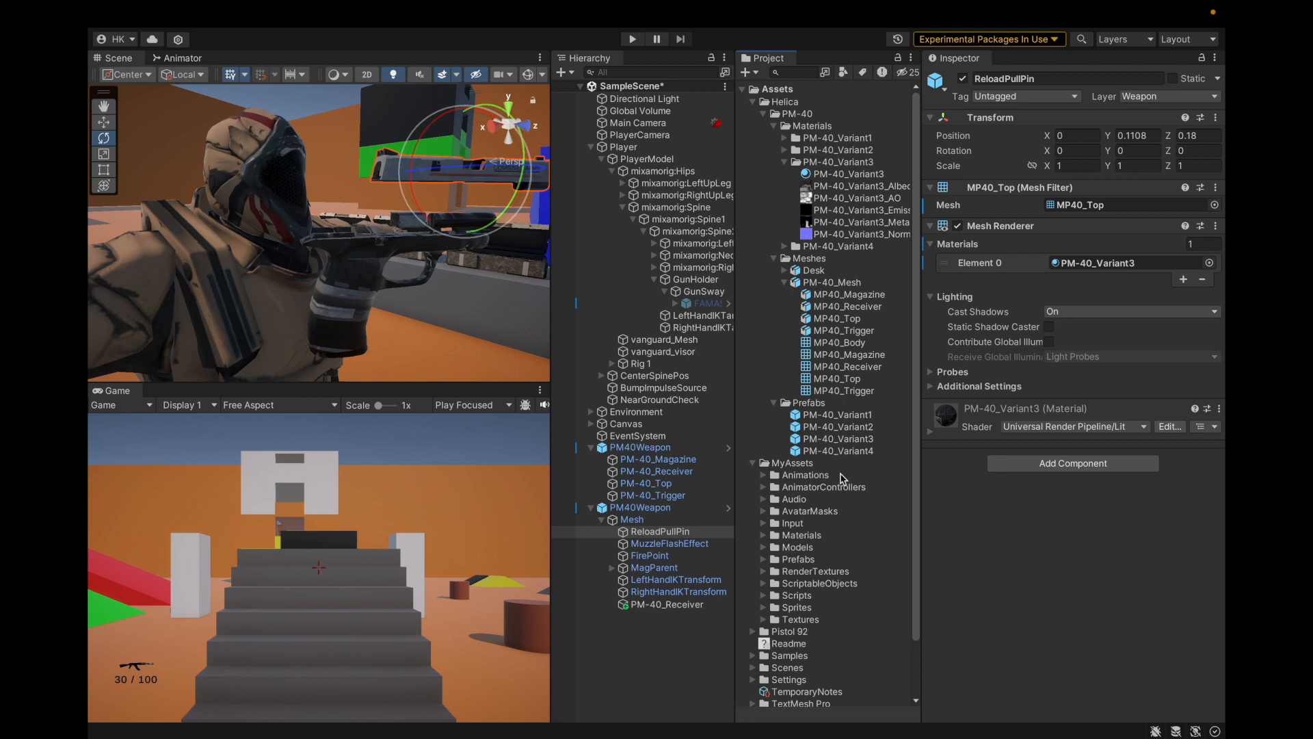
# Step: Assign the PM-40_Variant3 material to the Mag object under the new weapon's MagParent
pyautogui.click(611, 567)
pyautogui.click(648, 579)
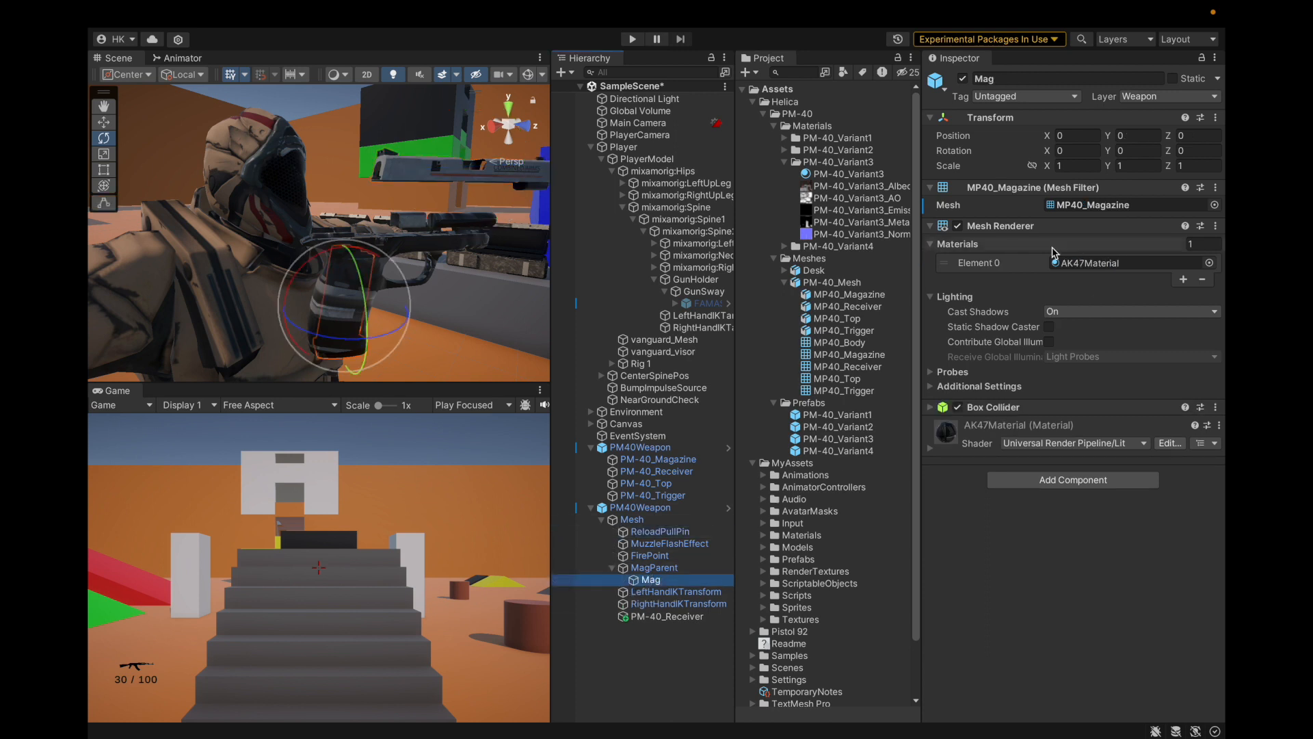
pyautogui.moveTo(862, 176); pyautogui.dragTo(1084, 274)
pyautogui.moveTo(876, 176); pyautogui.dragTo(1077, 267)
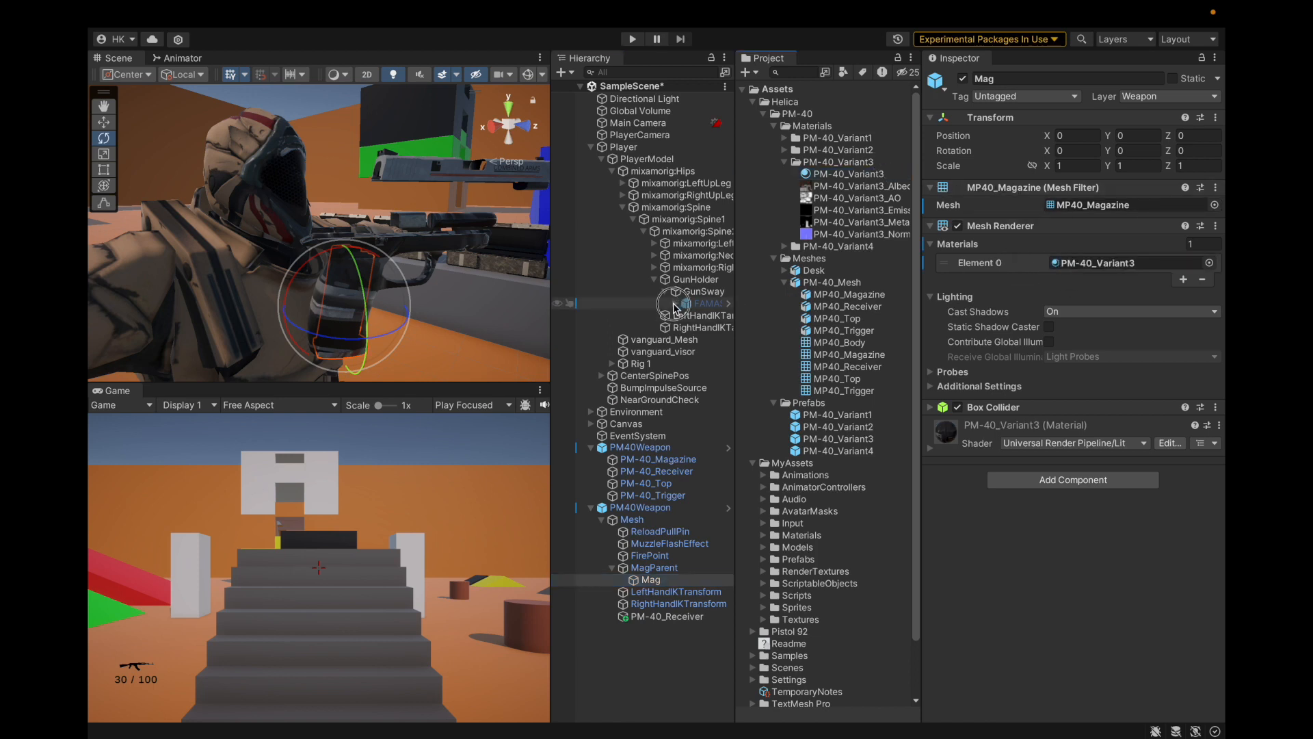
# Step: Assign FAMASMaterial from the FAMAS materials folder to the Mag object of the FAMAS weapon under GunSway
pyautogui.click(676, 303)
pyautogui.click(697, 363)
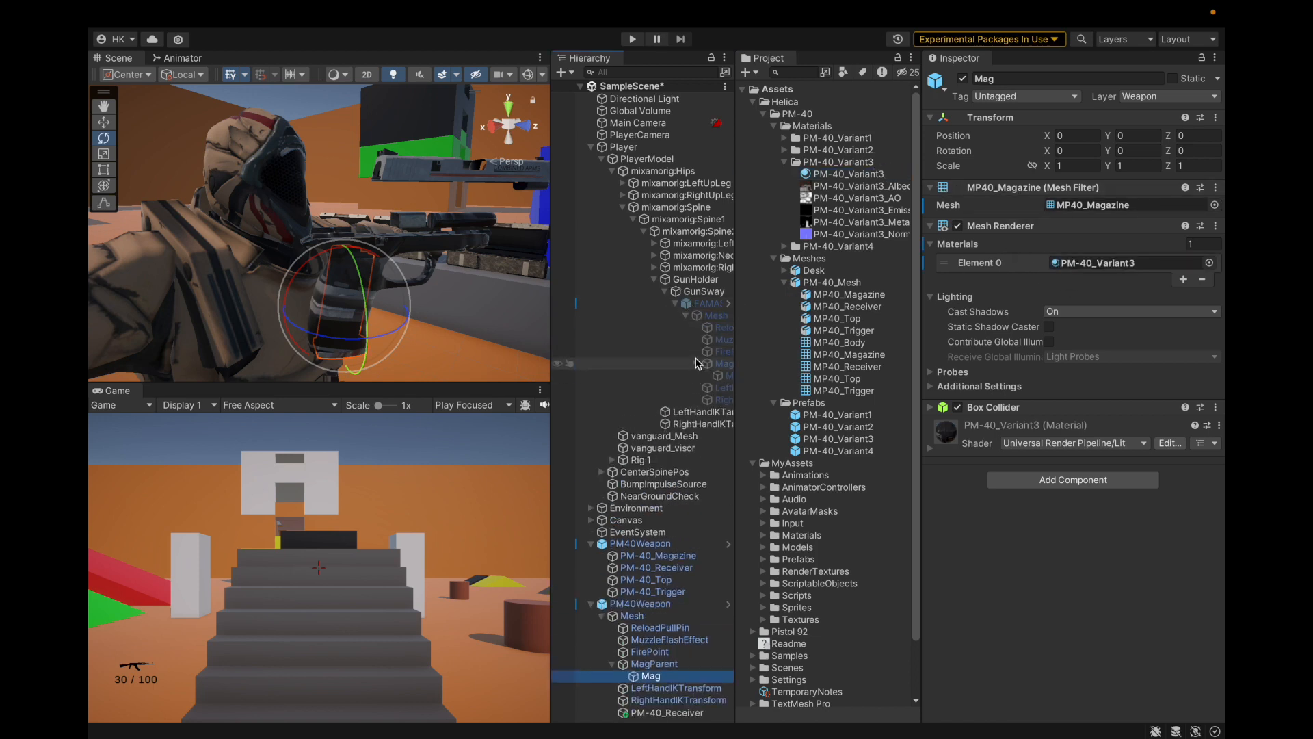
pyautogui.click(710, 376)
pyautogui.click(1077, 263)
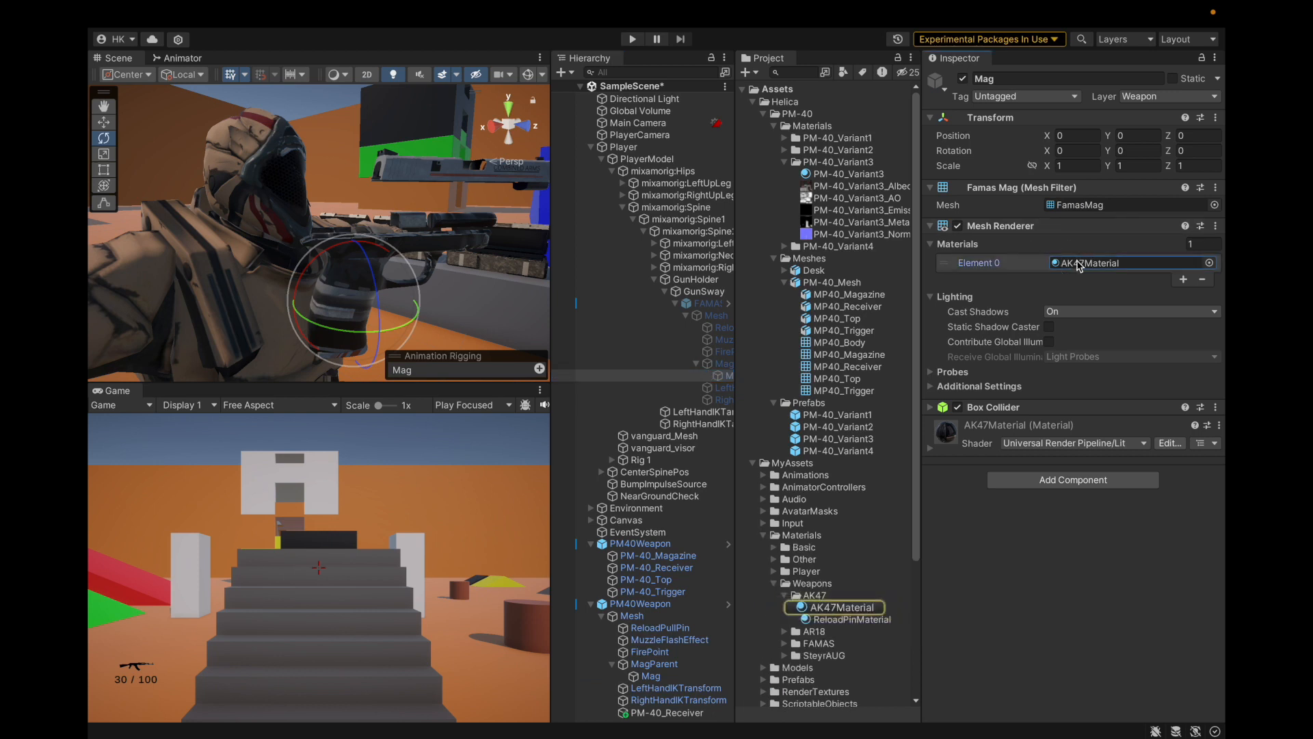
pyautogui.scroll(-5, 828, 511)
pyautogui.click(793, 477)
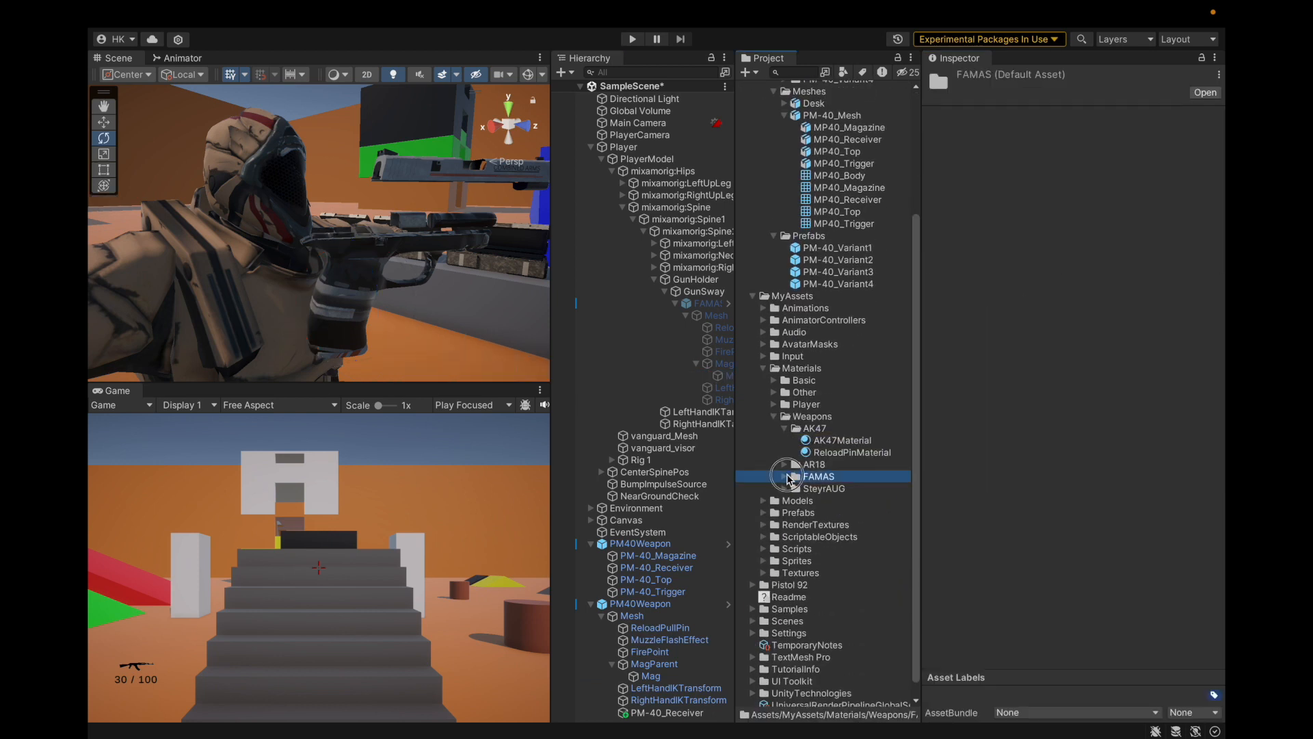
pyautogui.click(785, 477)
pyautogui.click(723, 377)
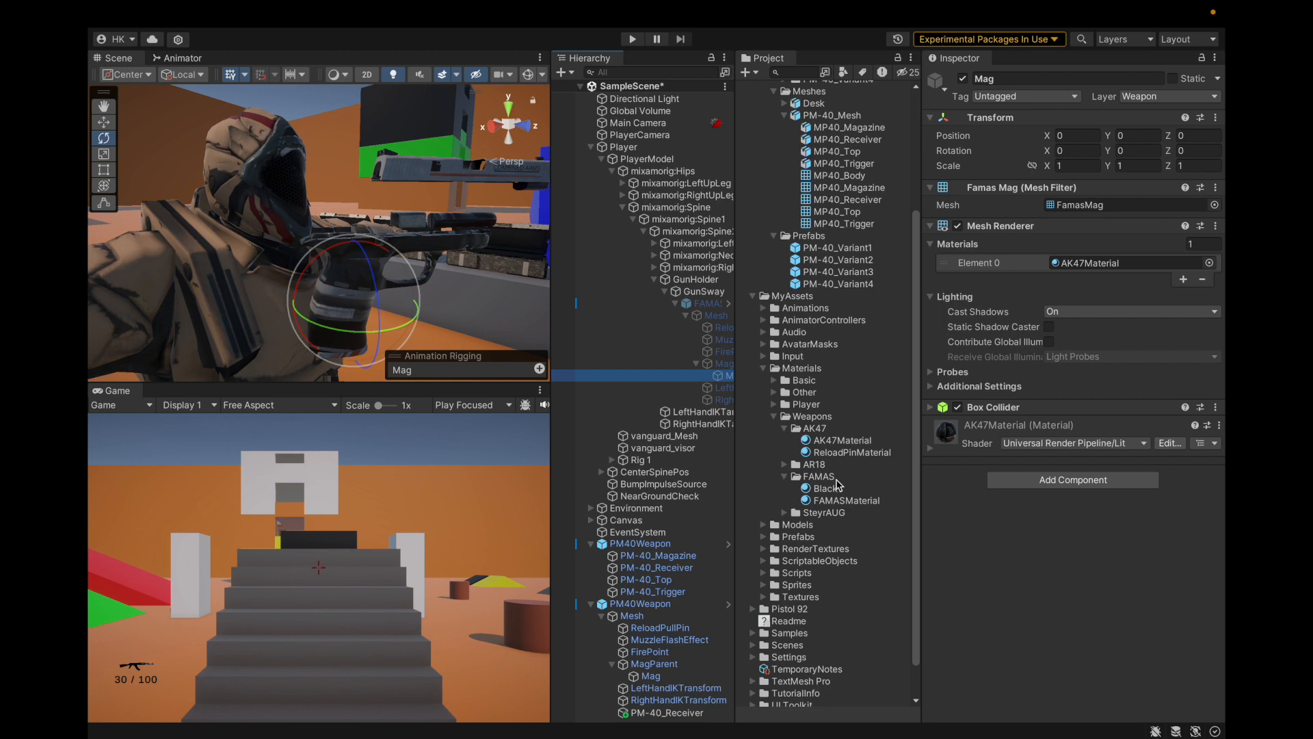
pyautogui.moveTo(836, 503); pyautogui.dragTo(1087, 263)
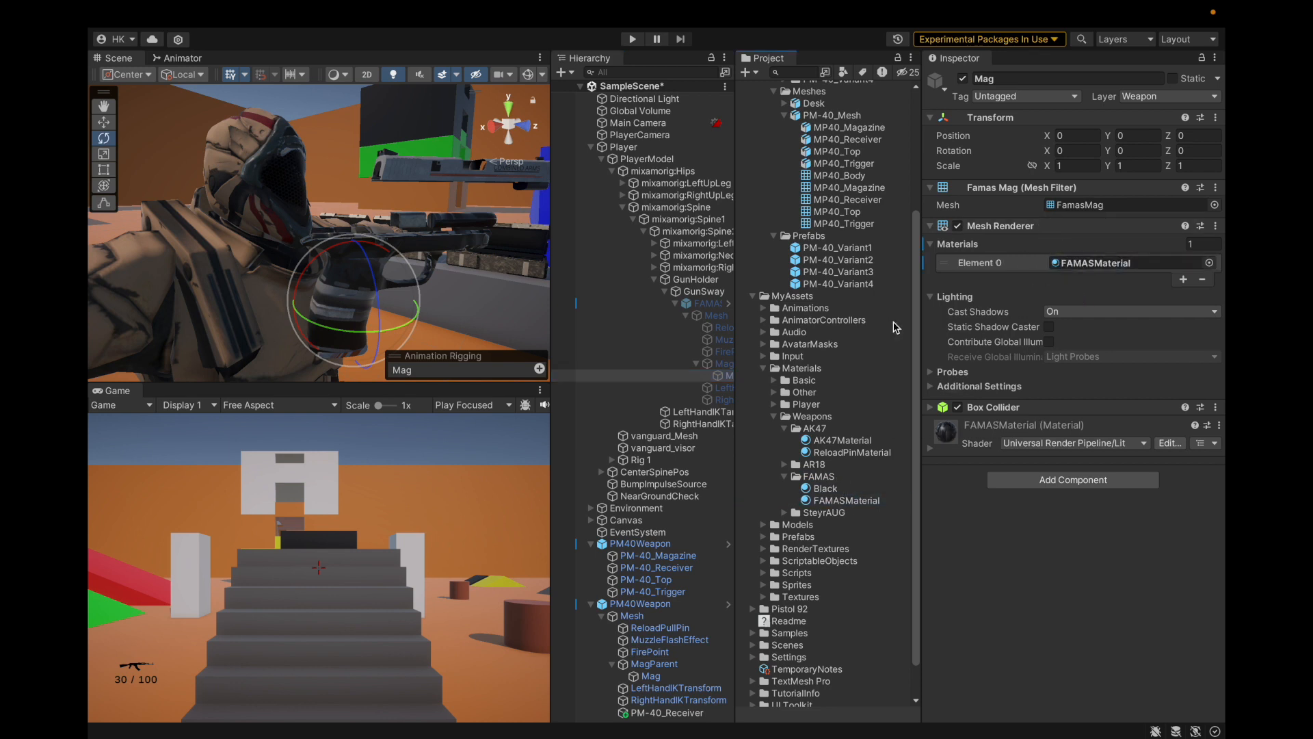
# Step: Enable FAMASWeapon to apply its overrides to the prefab, disable it again and save the scene
pyautogui.click(718, 301)
pyautogui.click(963, 78)
pyautogui.click(1015, 137)
pyautogui.click(1149, 272)
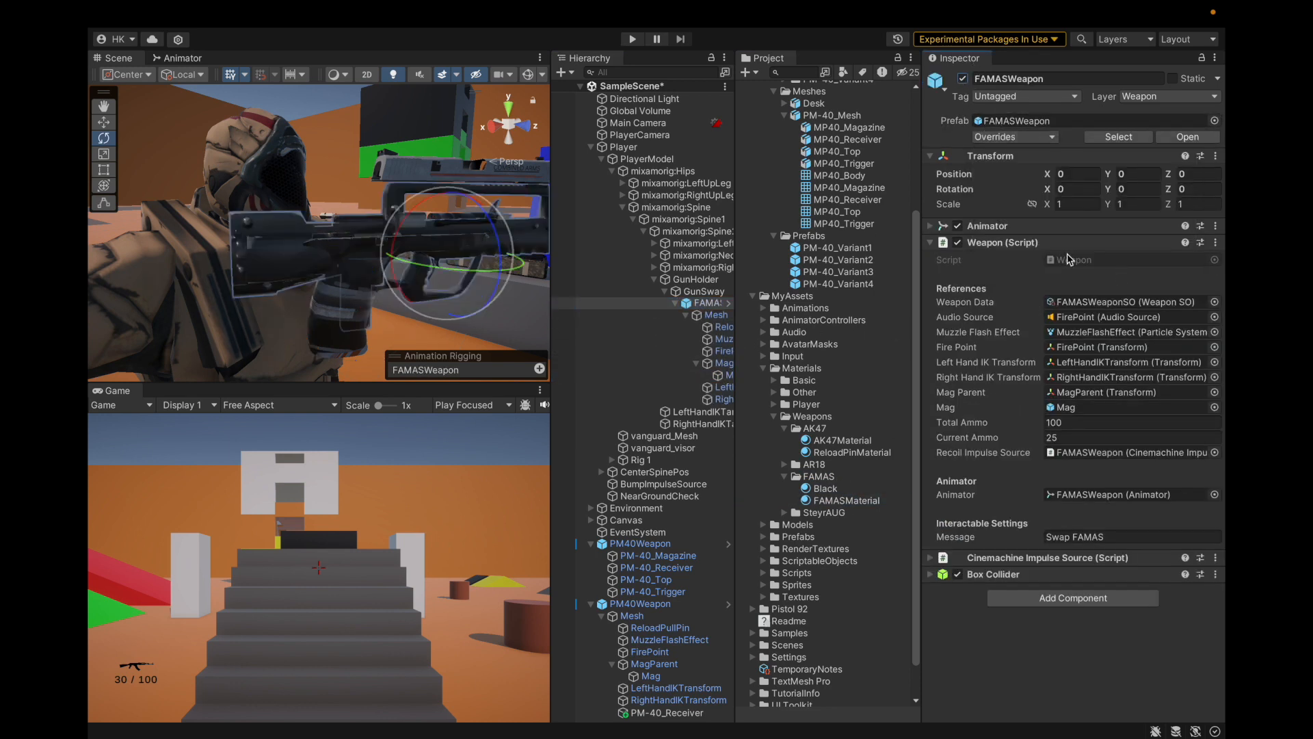
pyautogui.click(705, 305)
pyautogui.press('Left')
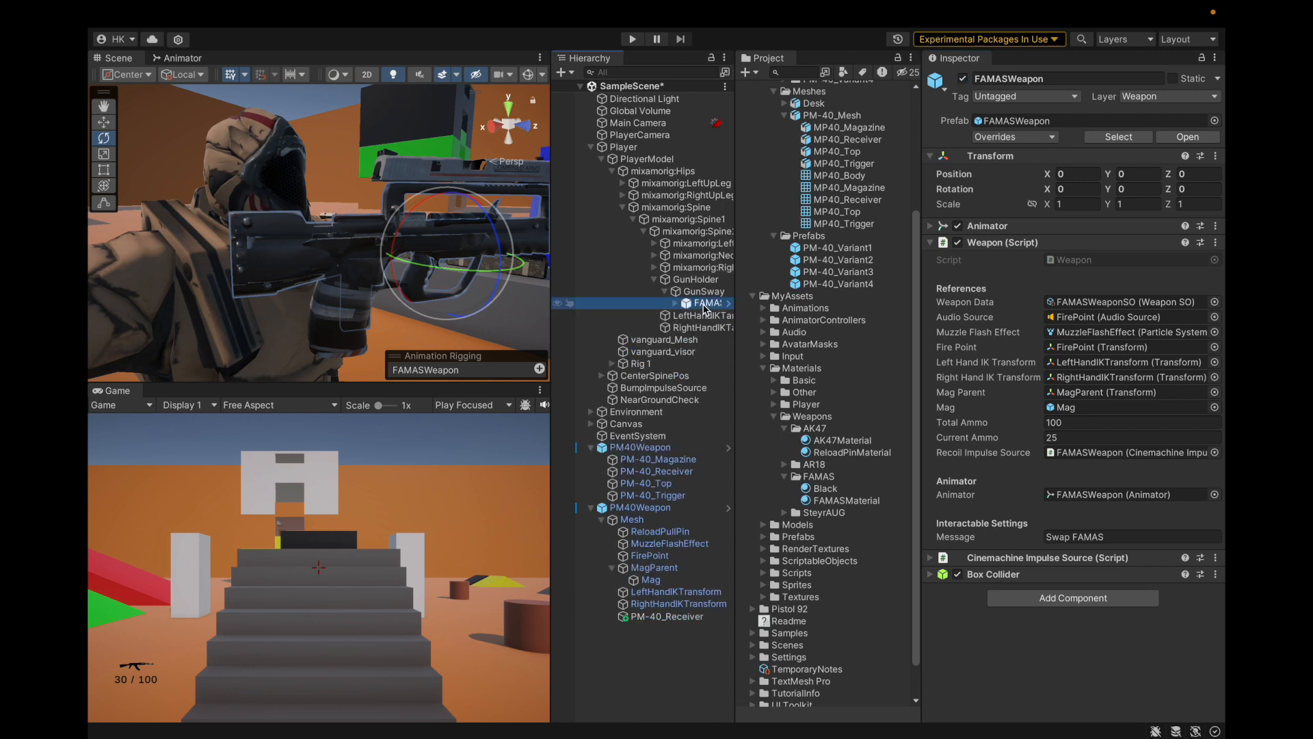
pyautogui.click(963, 79)
pyautogui.hotkey('ctrl', 's')
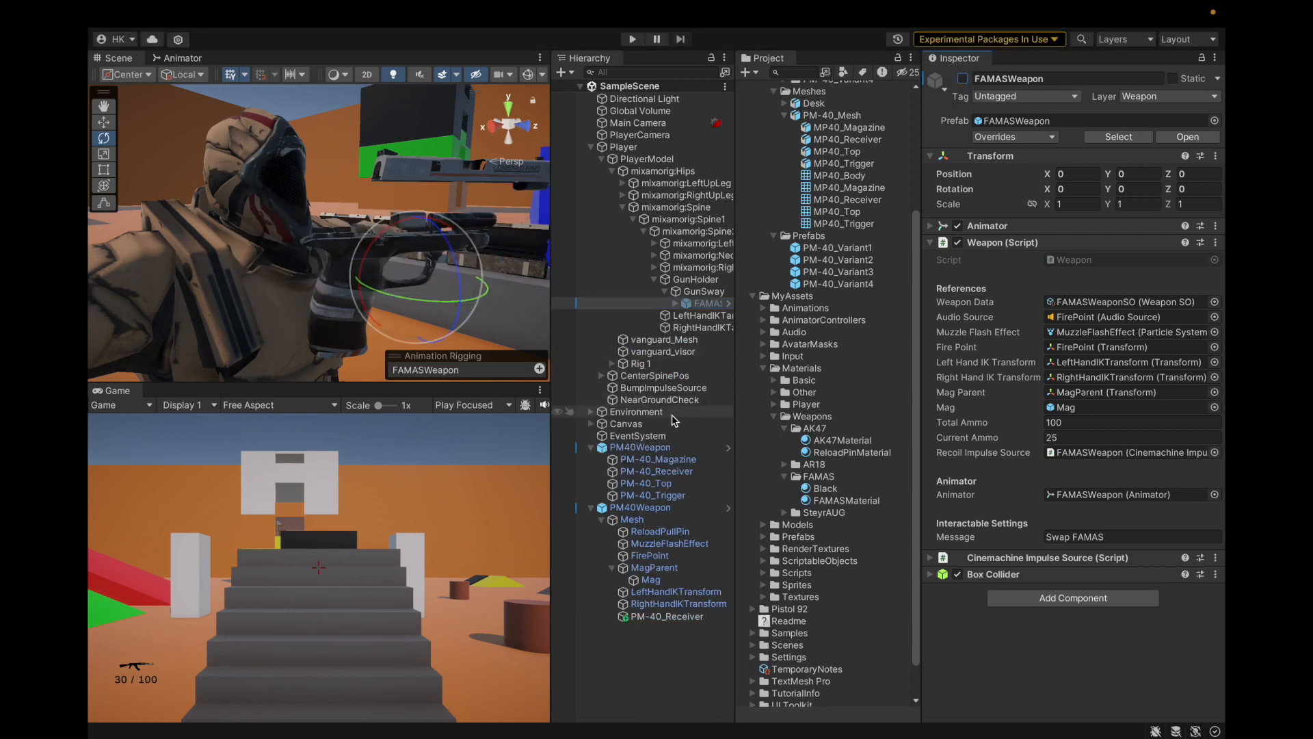
# Step: Examine the transforms of the hand IK targets and the other child objects under the new weapon's Mesh
pyautogui.click(670, 544)
pyautogui.press('Down')
pyautogui.press('Down')
pyautogui.press('Down')
pyautogui.press('Down')
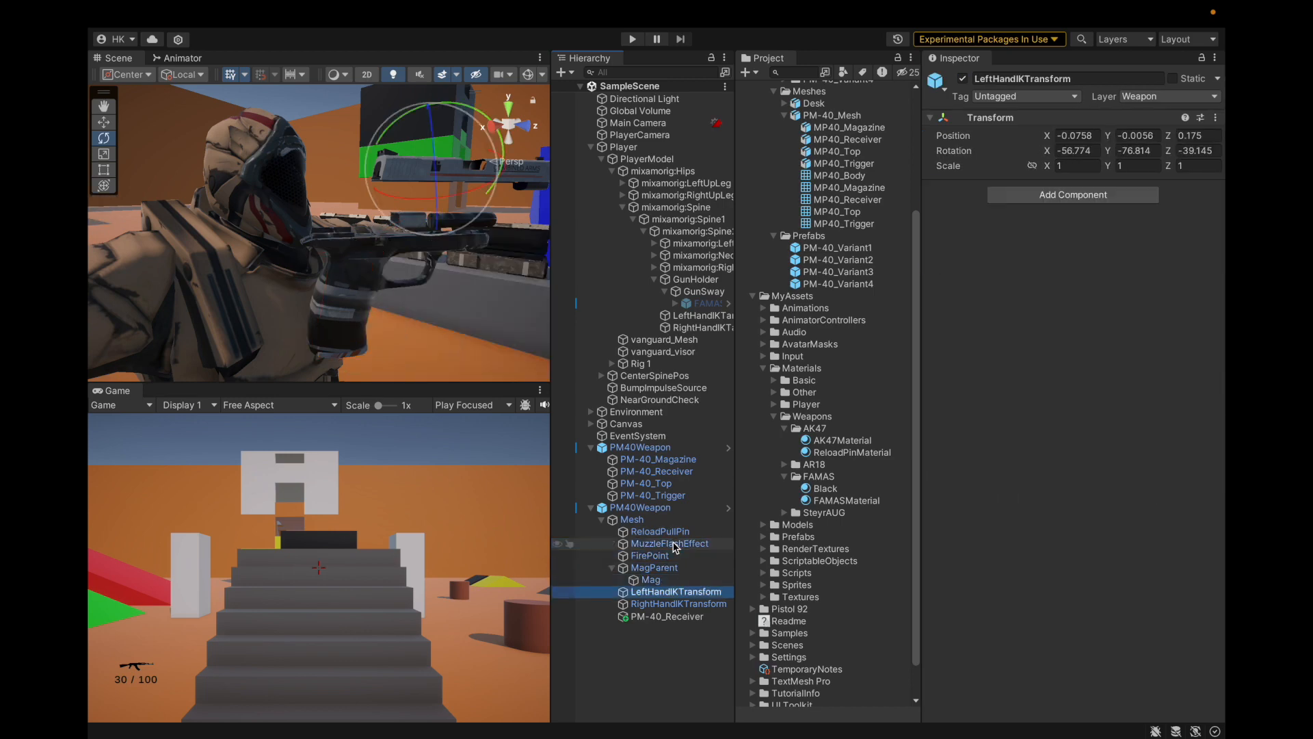
pyautogui.press('Down')
pyautogui.press('Down')
pyautogui.press('Up')
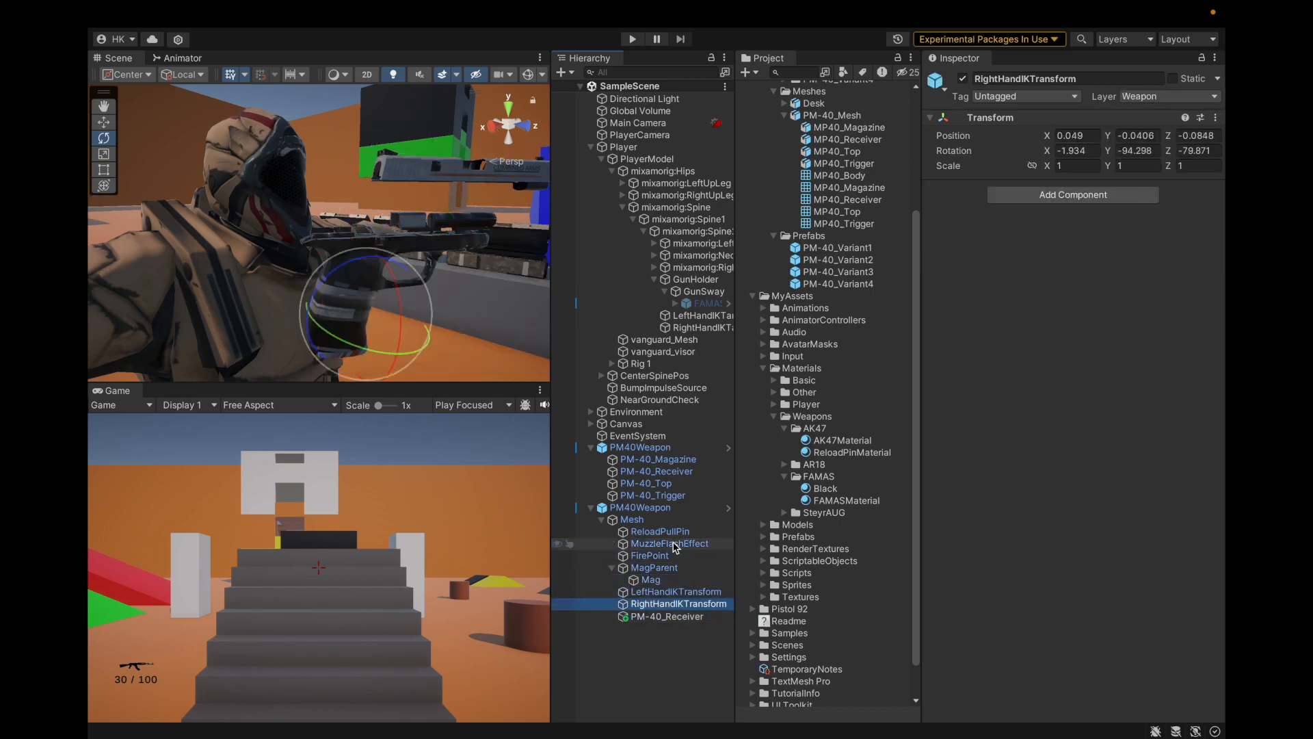
pyautogui.press('Down')
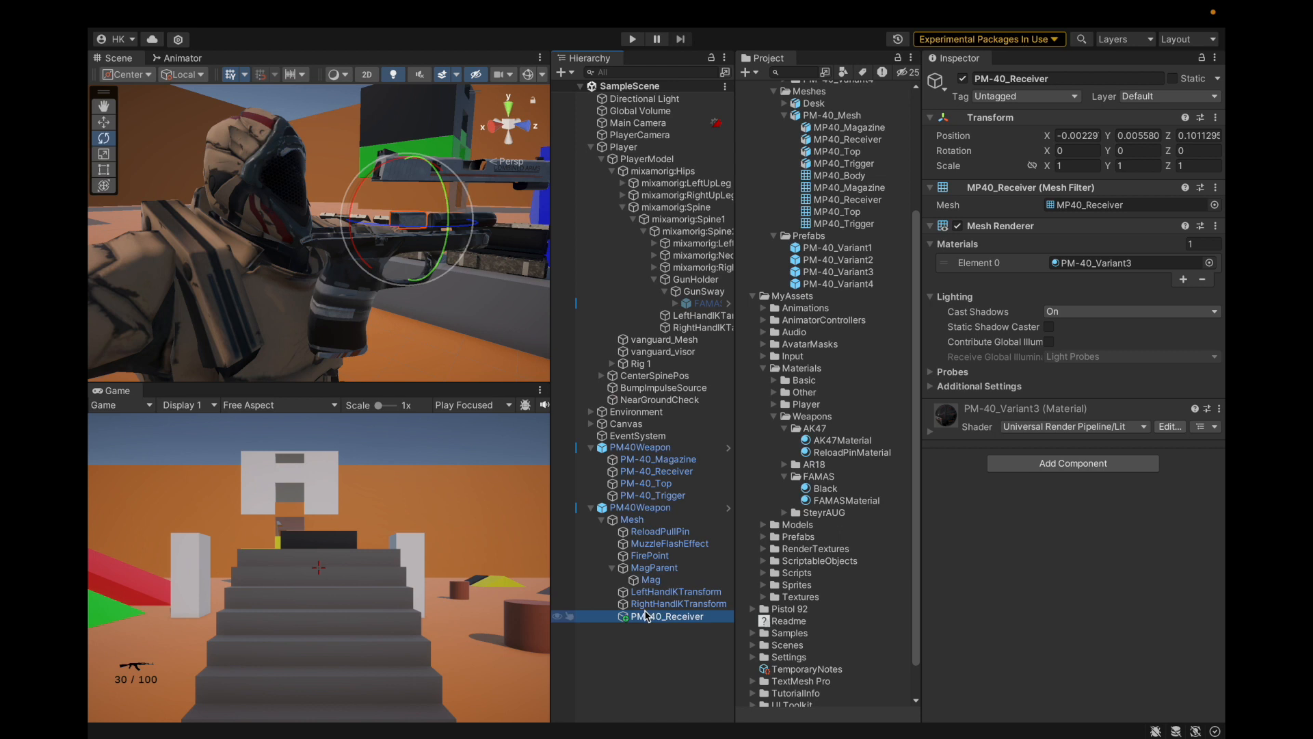
# Step: Move PM-40_Receiver to the first place among the children of Mesh and rename it PM40Reciever
pyautogui.click(612, 568)
pyautogui.moveTo(627, 607); pyautogui.dragTo(681, 532)
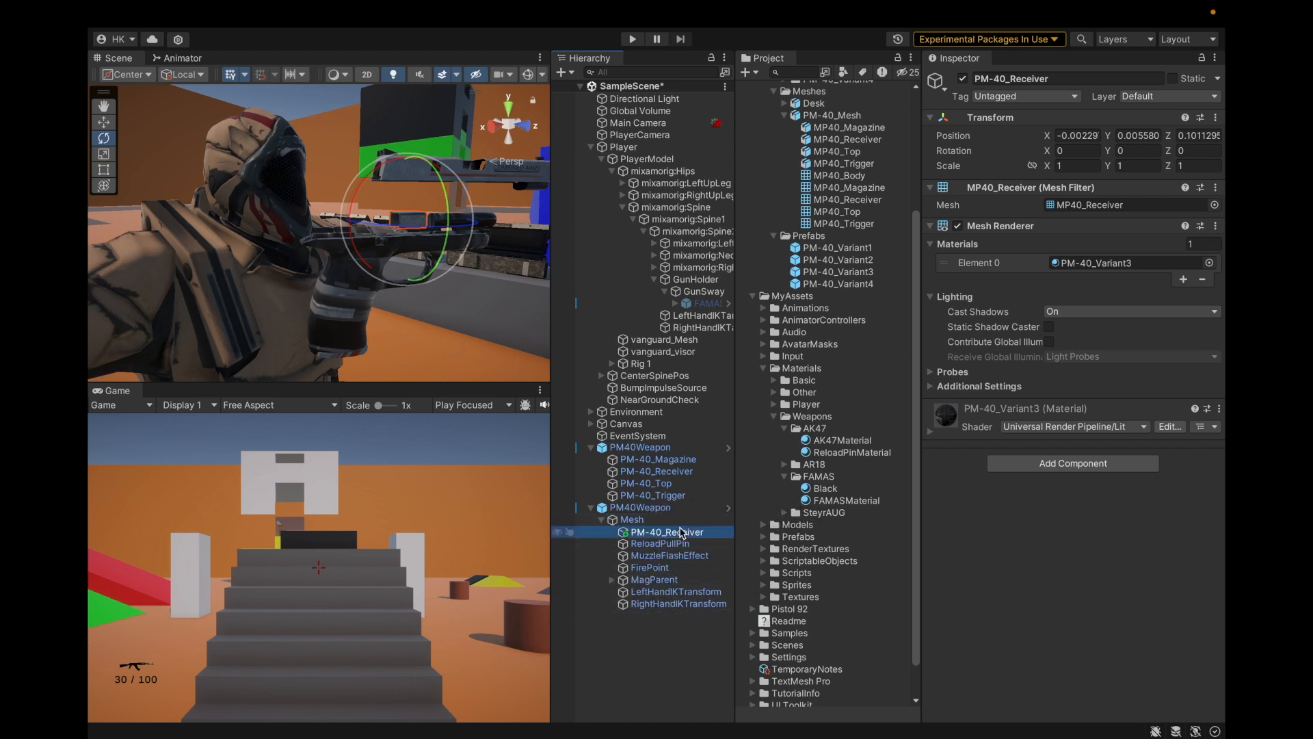
pyautogui.click(1068, 81)
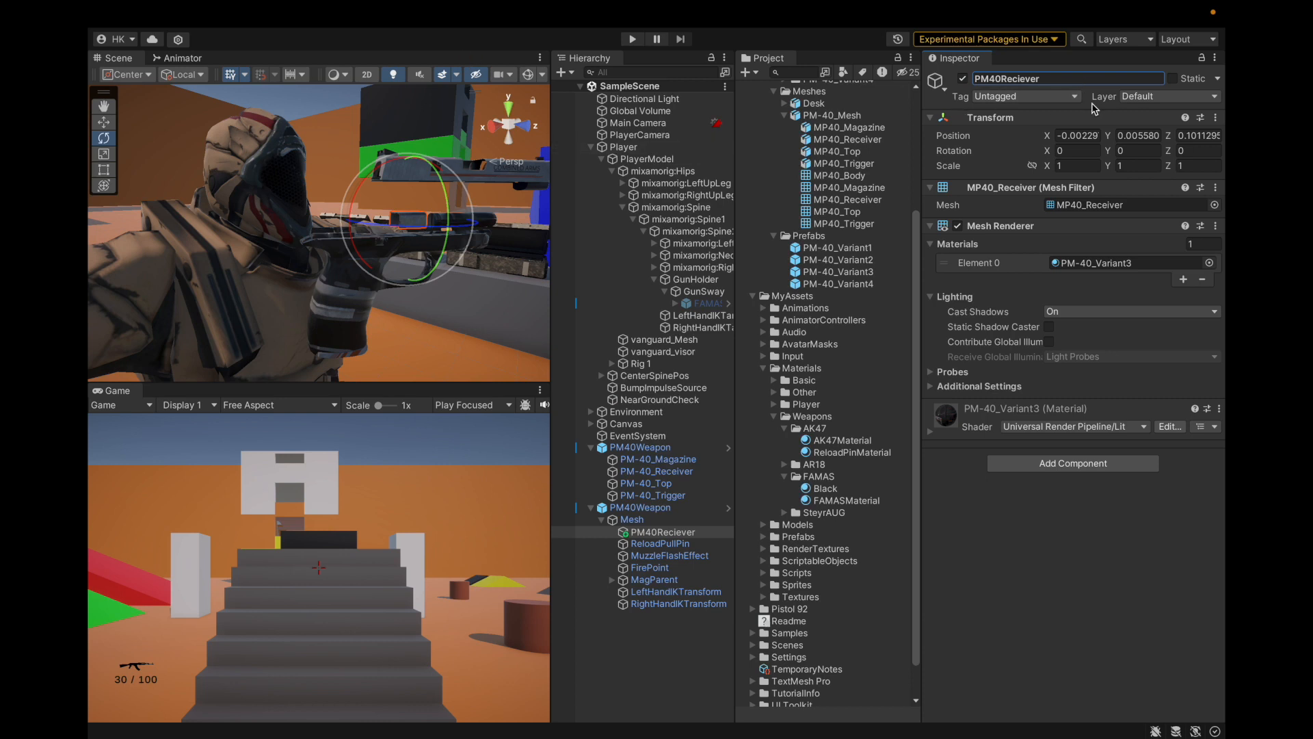
# Step: Completely unpack the FAMASWeapon-based PM40Weapon so it is no longer linked to that prefab
pyautogui.click(643, 507)
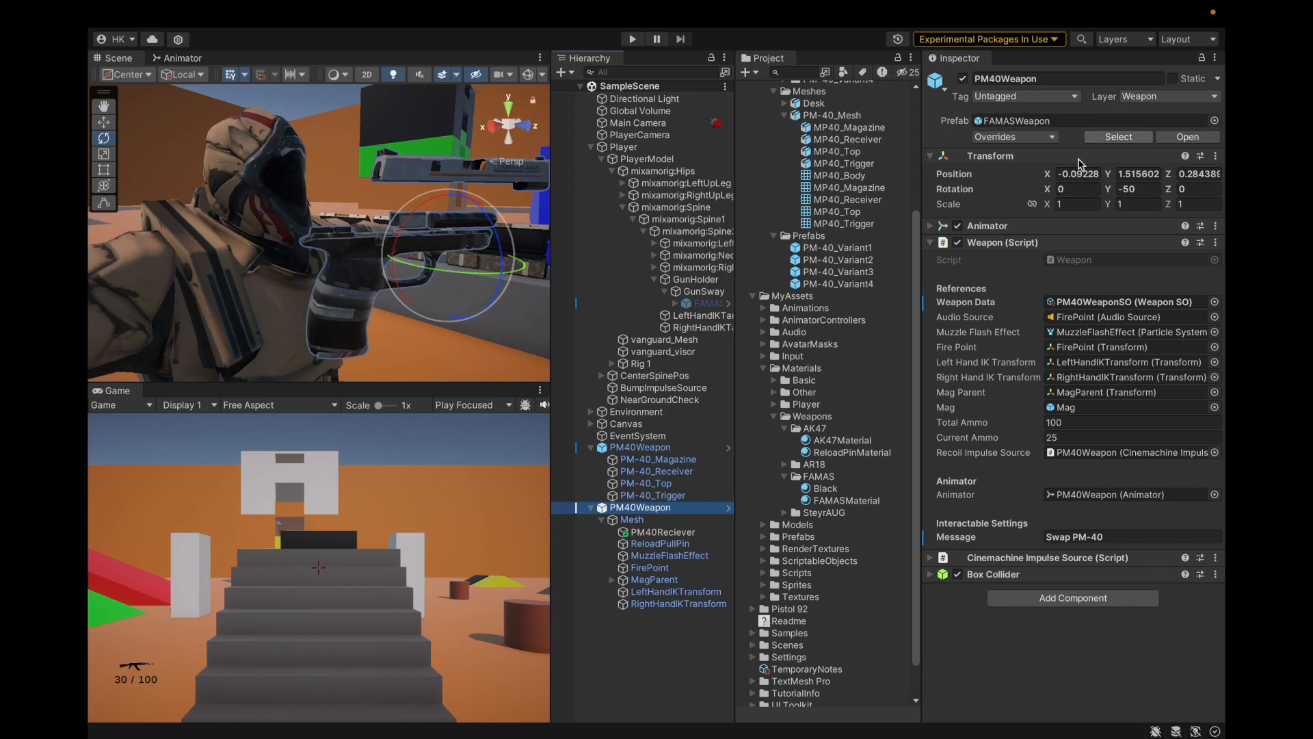
pyautogui.rightClick(656, 509)
pyautogui.moveTo(759, 359)
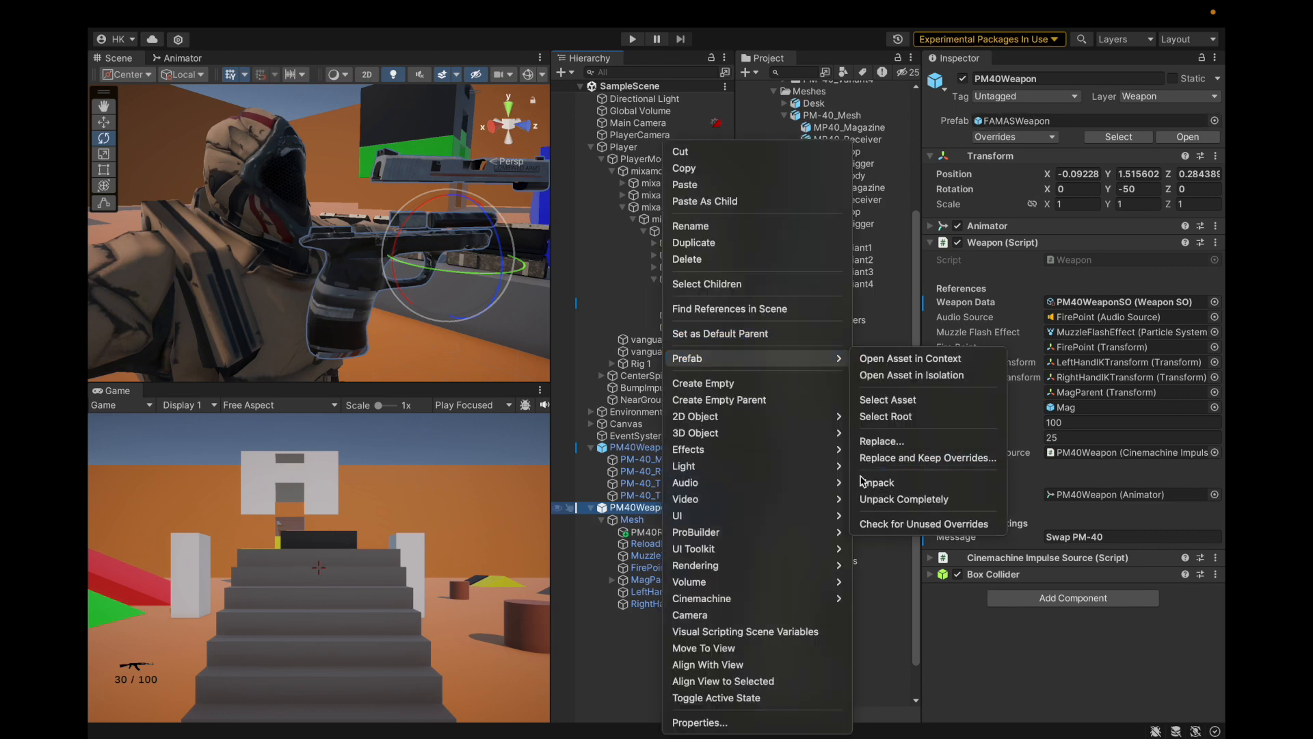
pyautogui.click(873, 503)
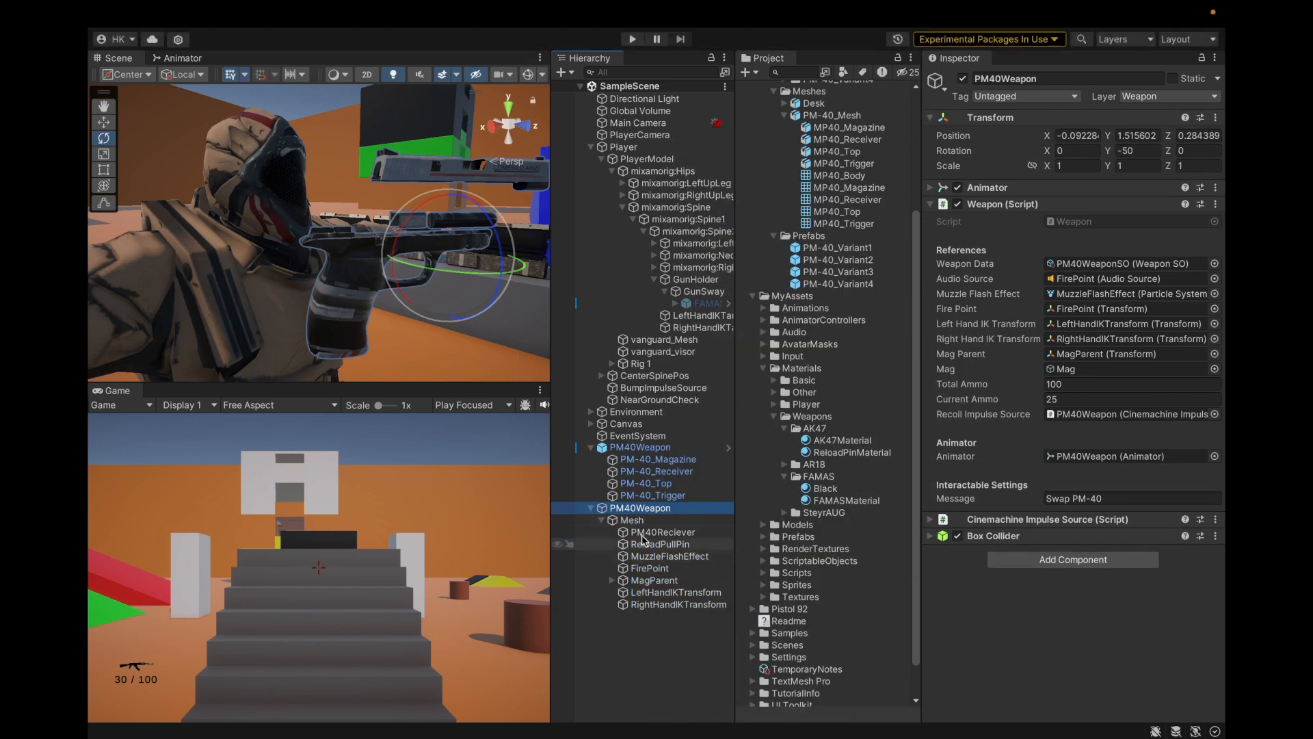
# Step: Copy the Transform values of PM-40_Top in the original PM-40 model
pyautogui.click(656, 438)
pyautogui.click(659, 471)
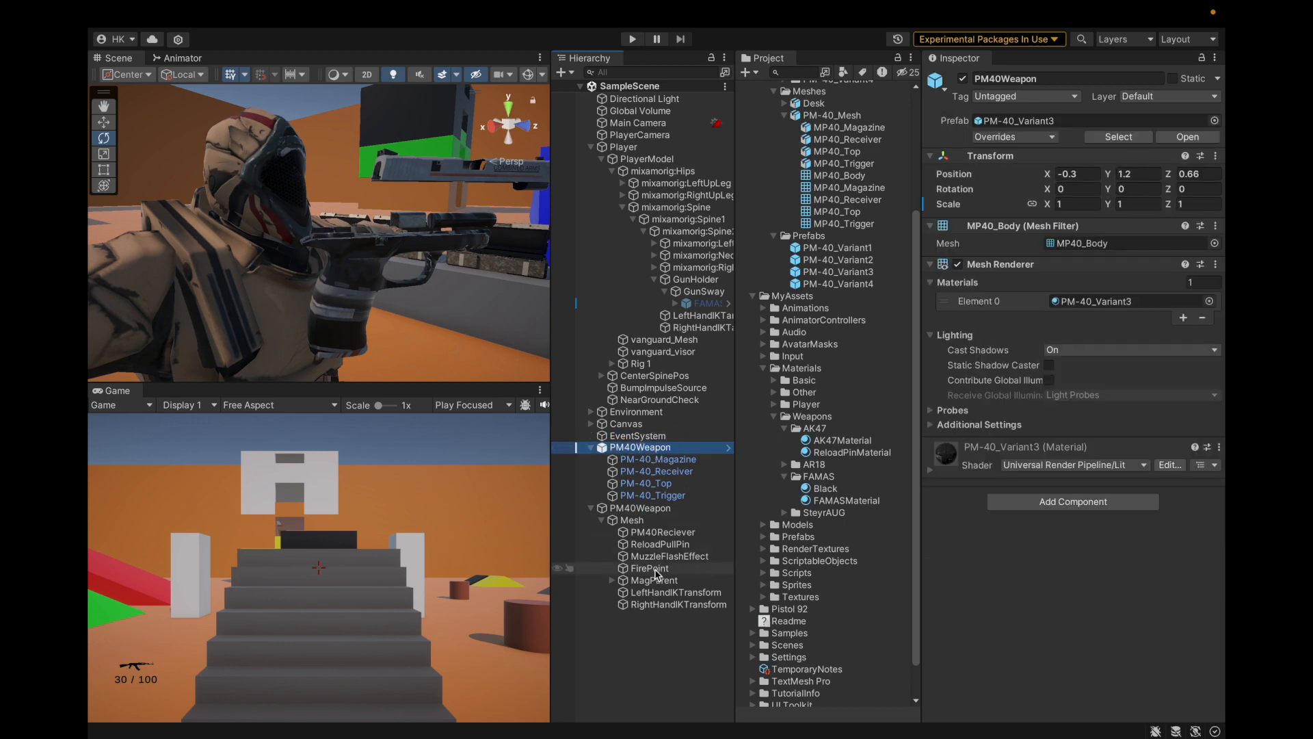
pyautogui.click(667, 484)
pyautogui.press('Down')
pyautogui.moveTo(224, 161); pyautogui.dragTo(217, 177, button='right')
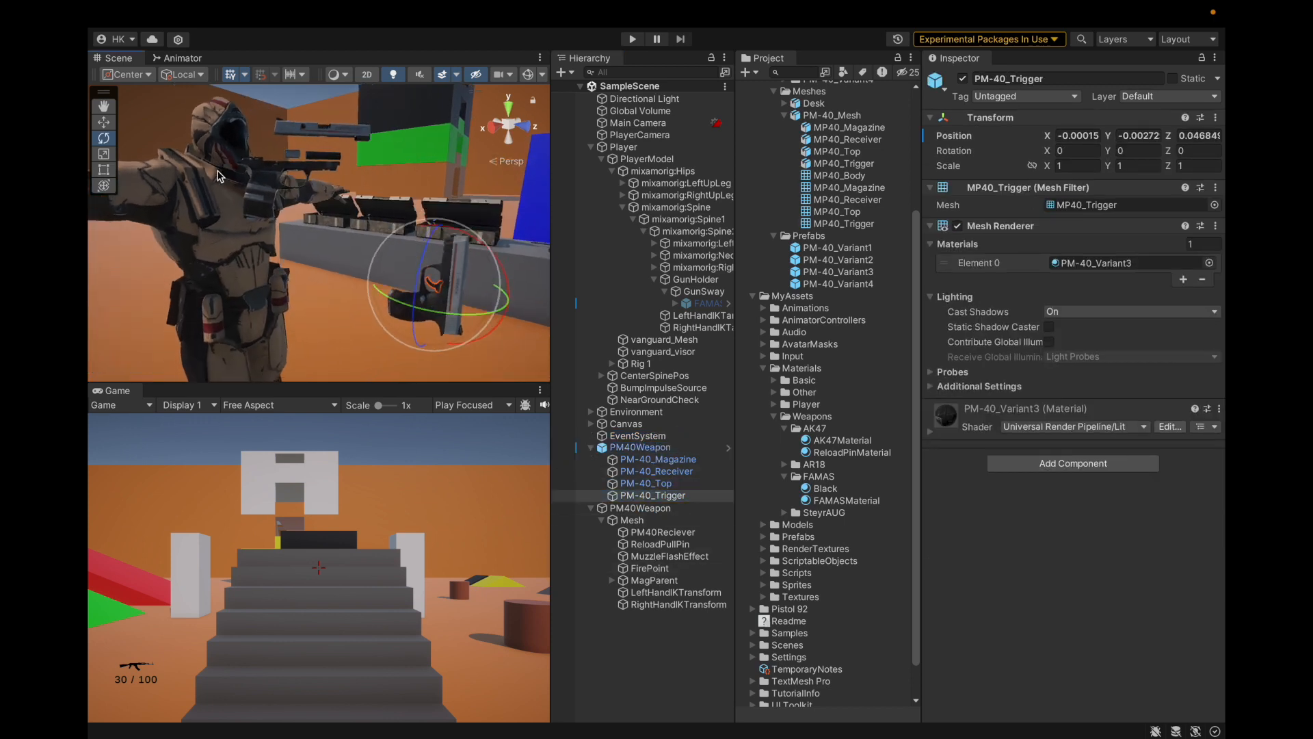
pyautogui.click(665, 545)
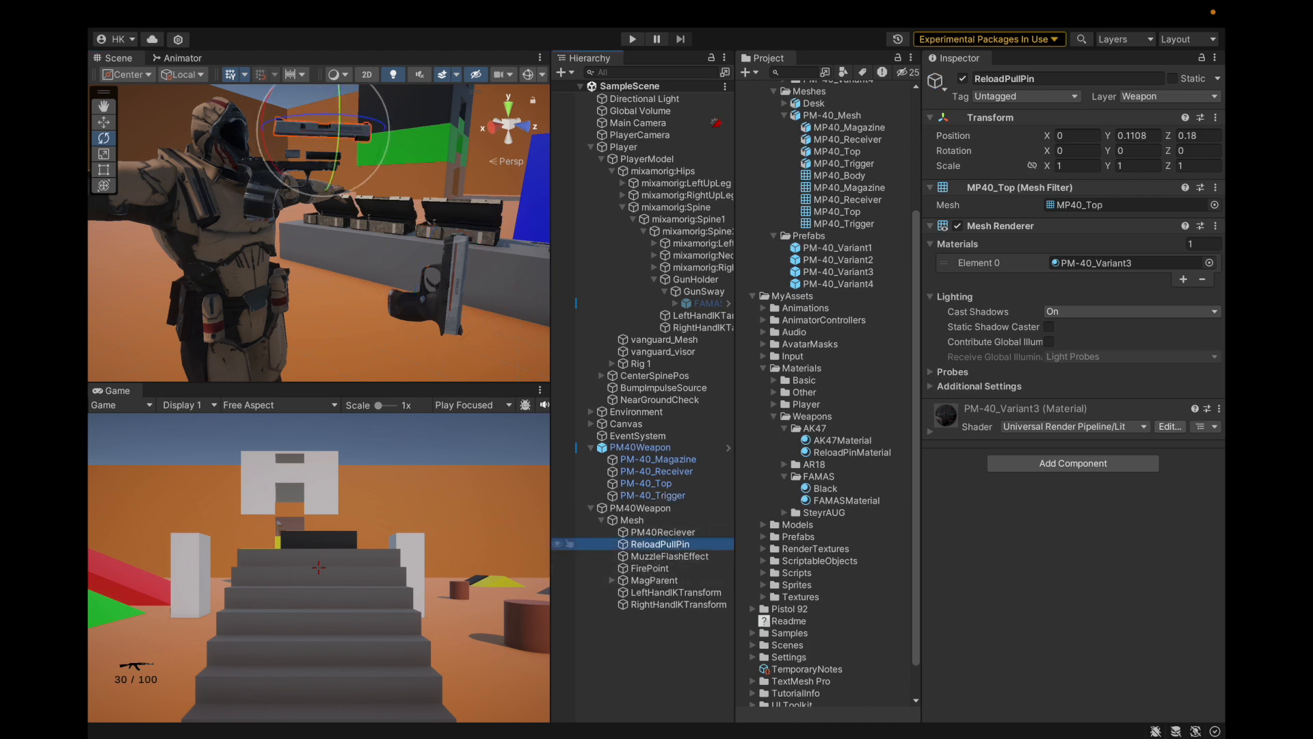
pyautogui.click(705, 483)
pyautogui.rightClick(1021, 114)
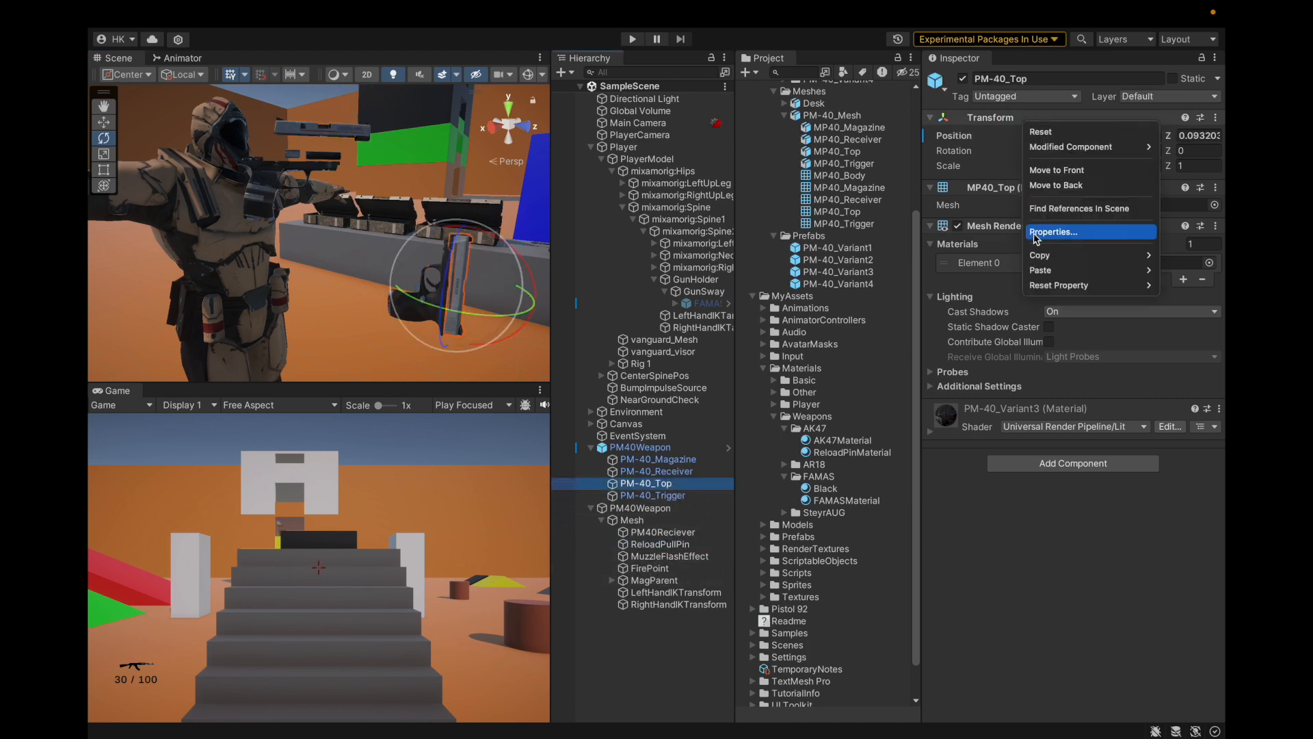
# Step: Paste the copied Transform values onto the new weapon's ReloadPullPin and check its placement on the gun
pyautogui.click(662, 533)
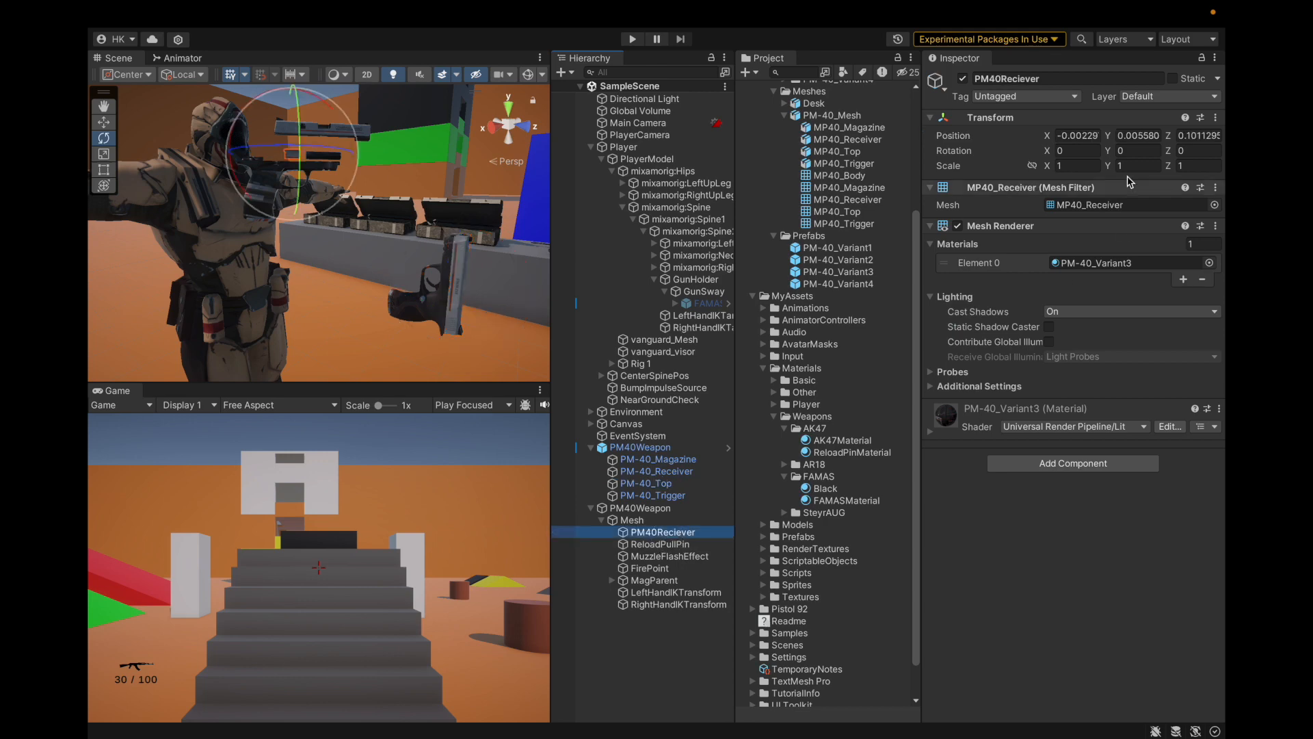
pyautogui.press('Down')
pyautogui.press('Down')
pyautogui.press('Down')
pyautogui.press('Up')
pyautogui.press('Up')
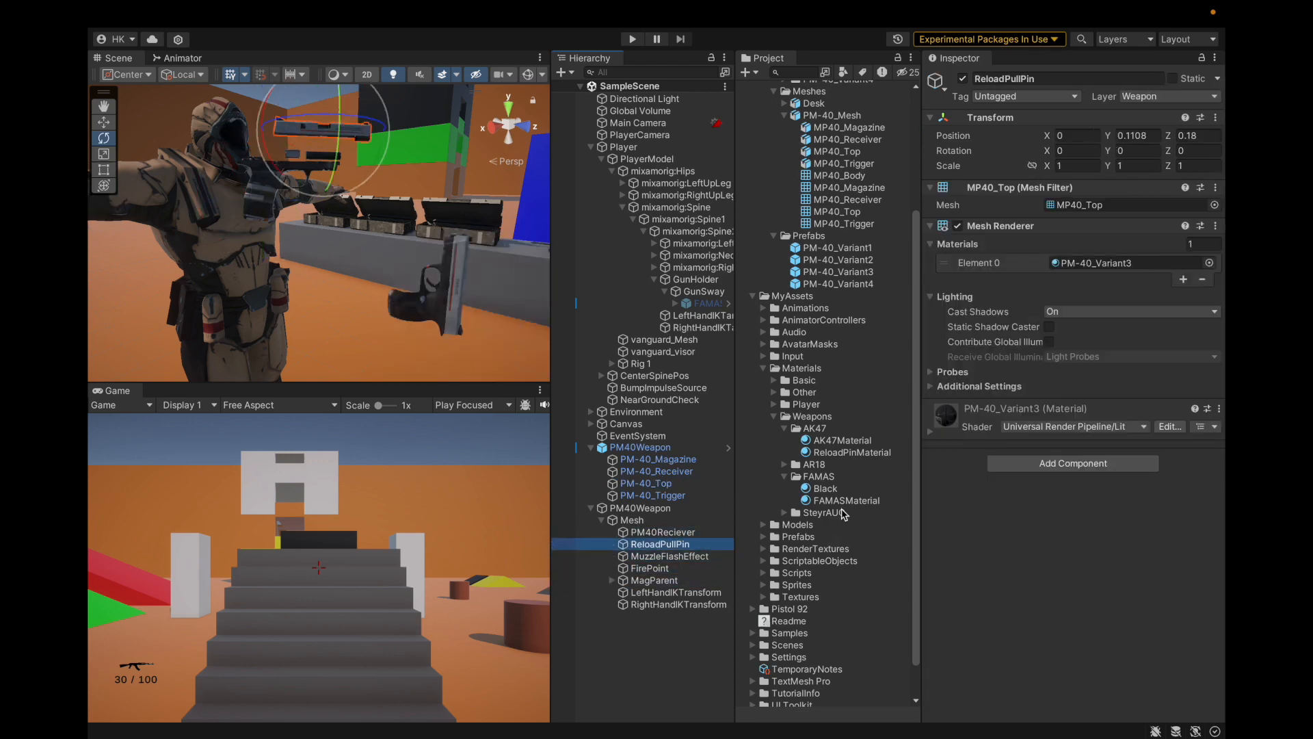
pyautogui.rightClick(1010, 121)
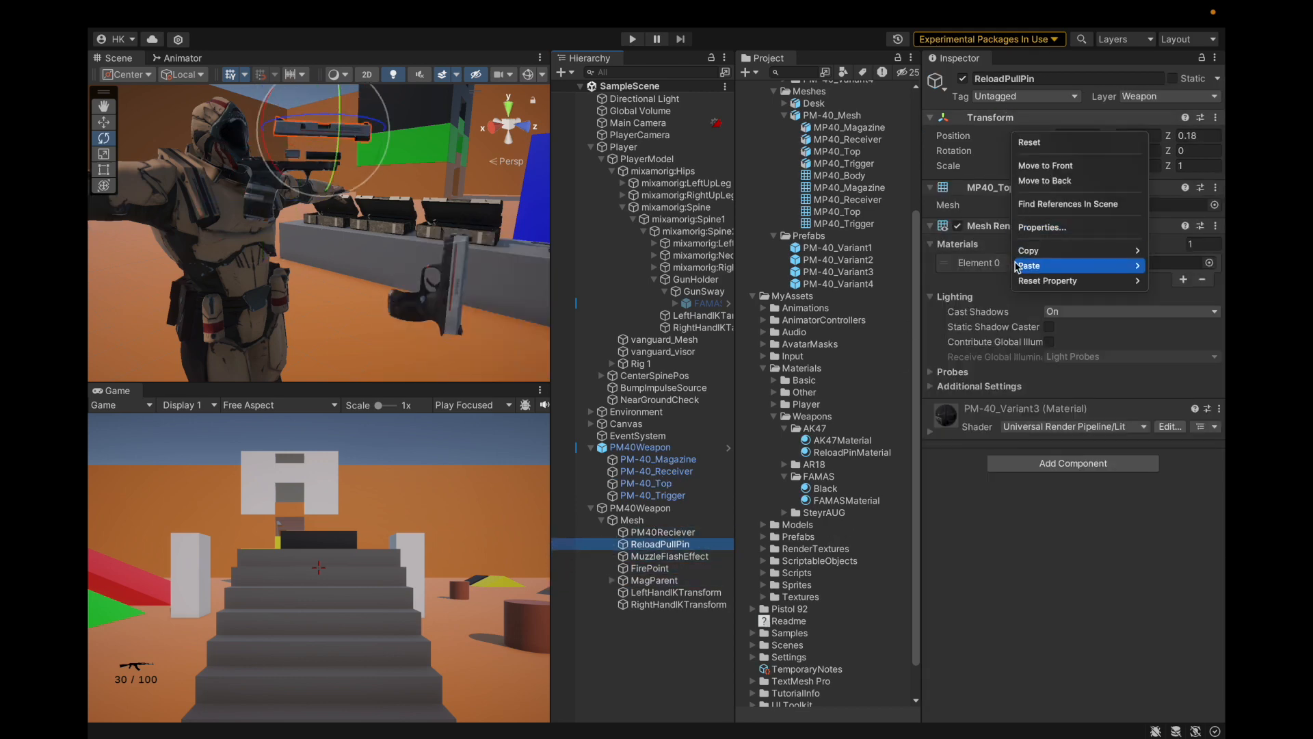
pyautogui.moveTo(1019, 269)
pyautogui.click(968, 362)
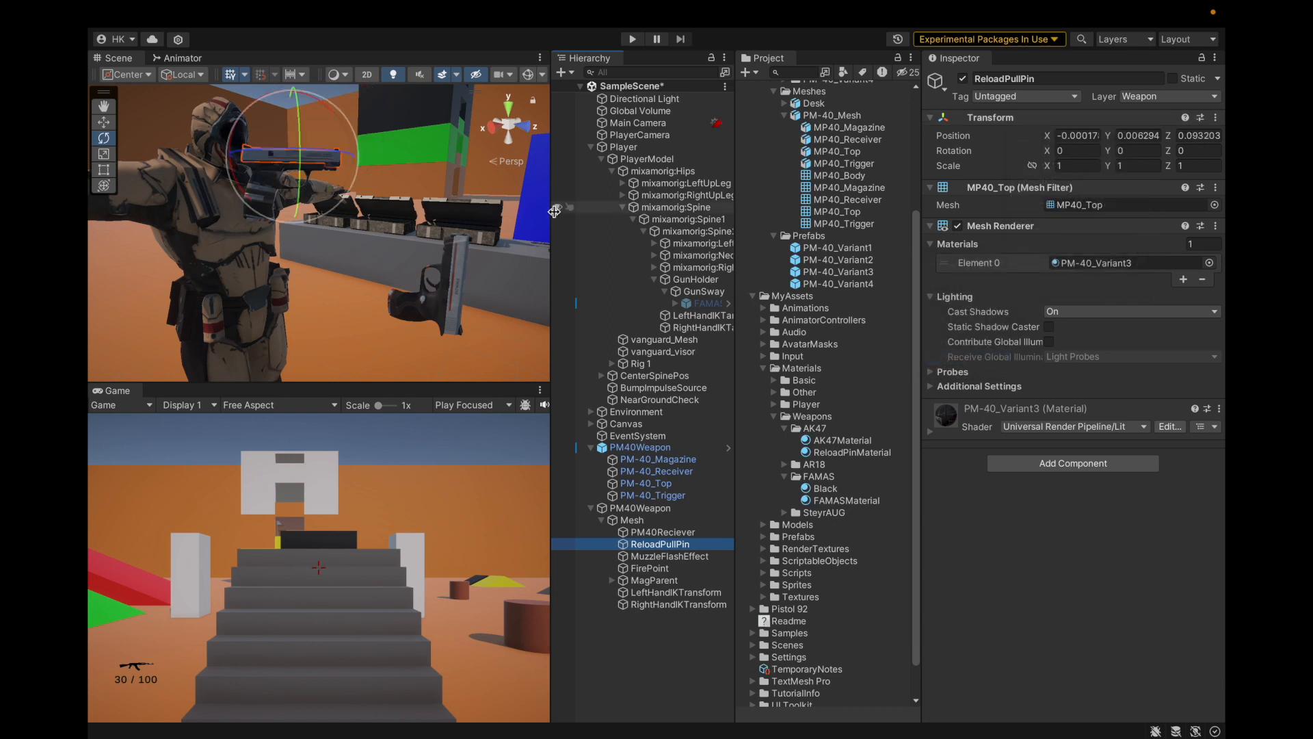
pyautogui.moveTo(300, 137)
pyautogui.keyDown('alt'); pyautogui.mouseDown()
pyautogui.moveTo(207, 144)
pyautogui.moveTo(233, 154)
pyautogui.moveTo(294, 133)
pyautogui.mouseUp(); pyautogui.keyUp('alt')
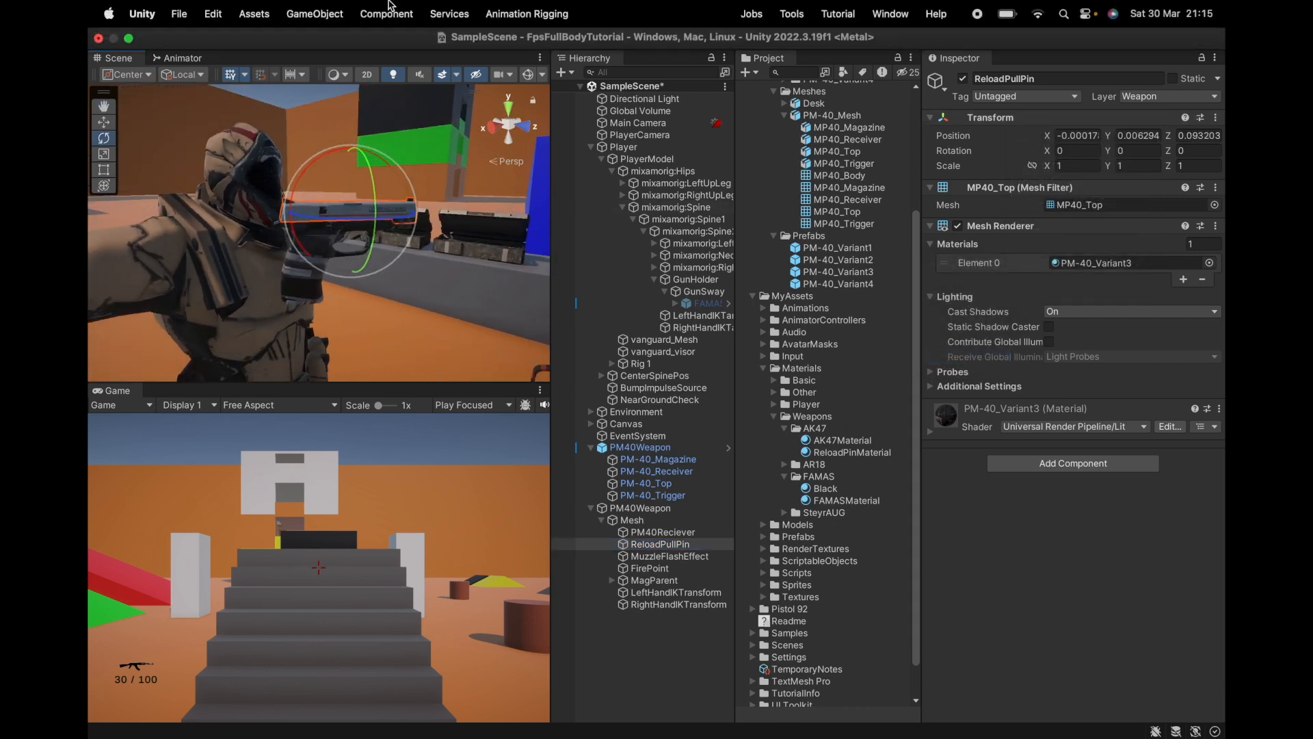
# Step: Copy PM-40_Trigger from the original model and paste it as a child of the new weapon's Mesh
pyautogui.rightClick(684, 495)
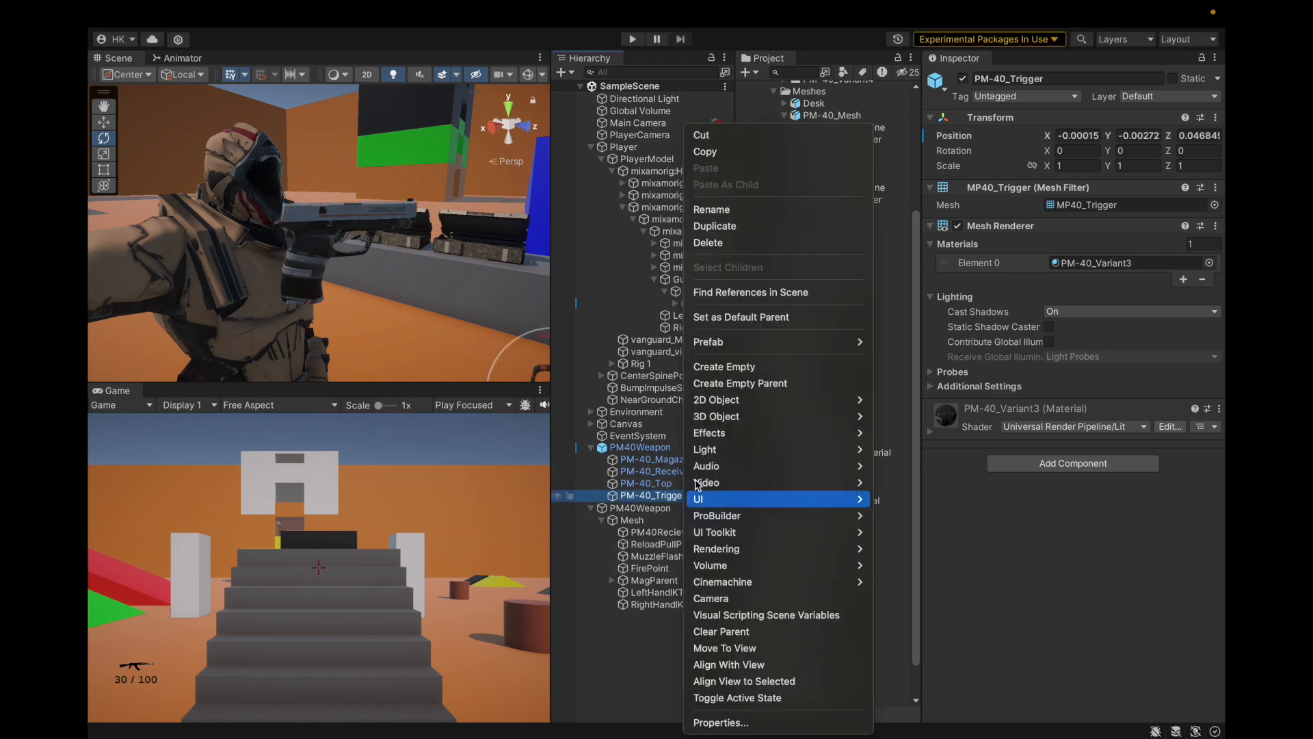
pyautogui.click(737, 153)
pyautogui.click(626, 519)
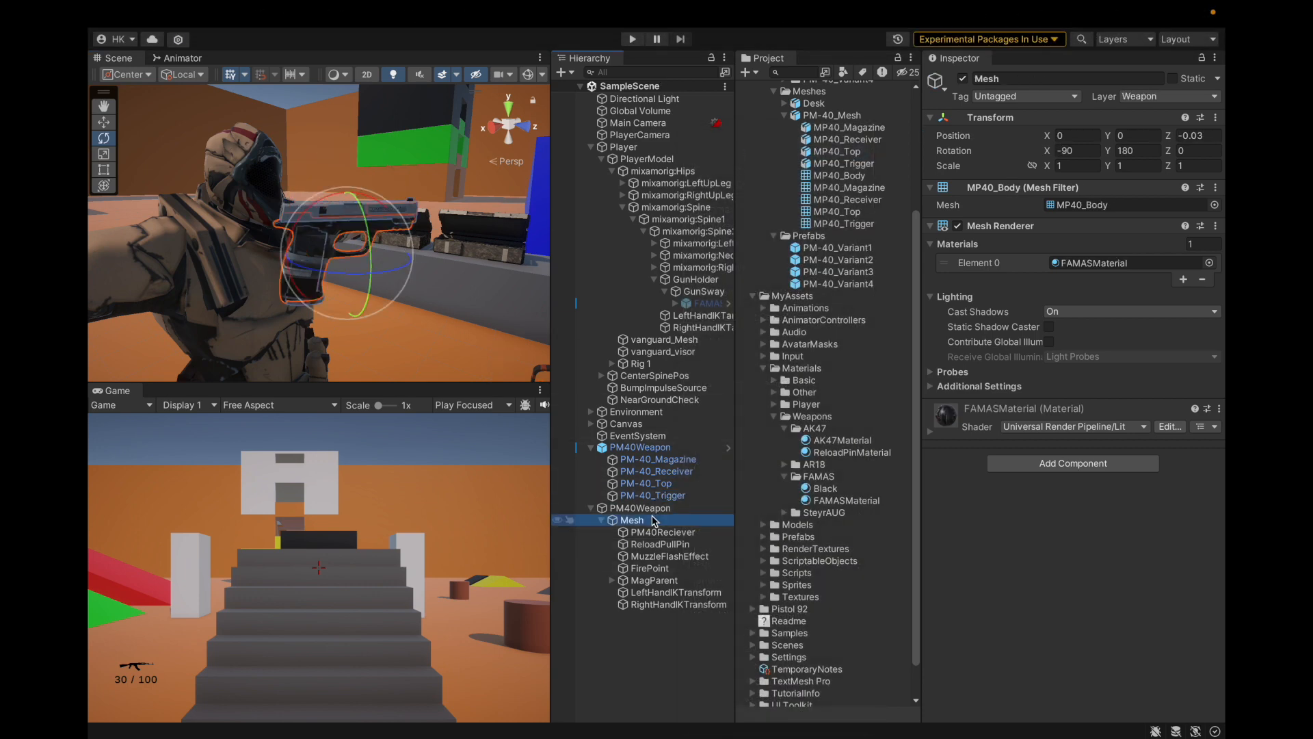
pyautogui.rightClick(626, 519)
pyautogui.click(765, 186)
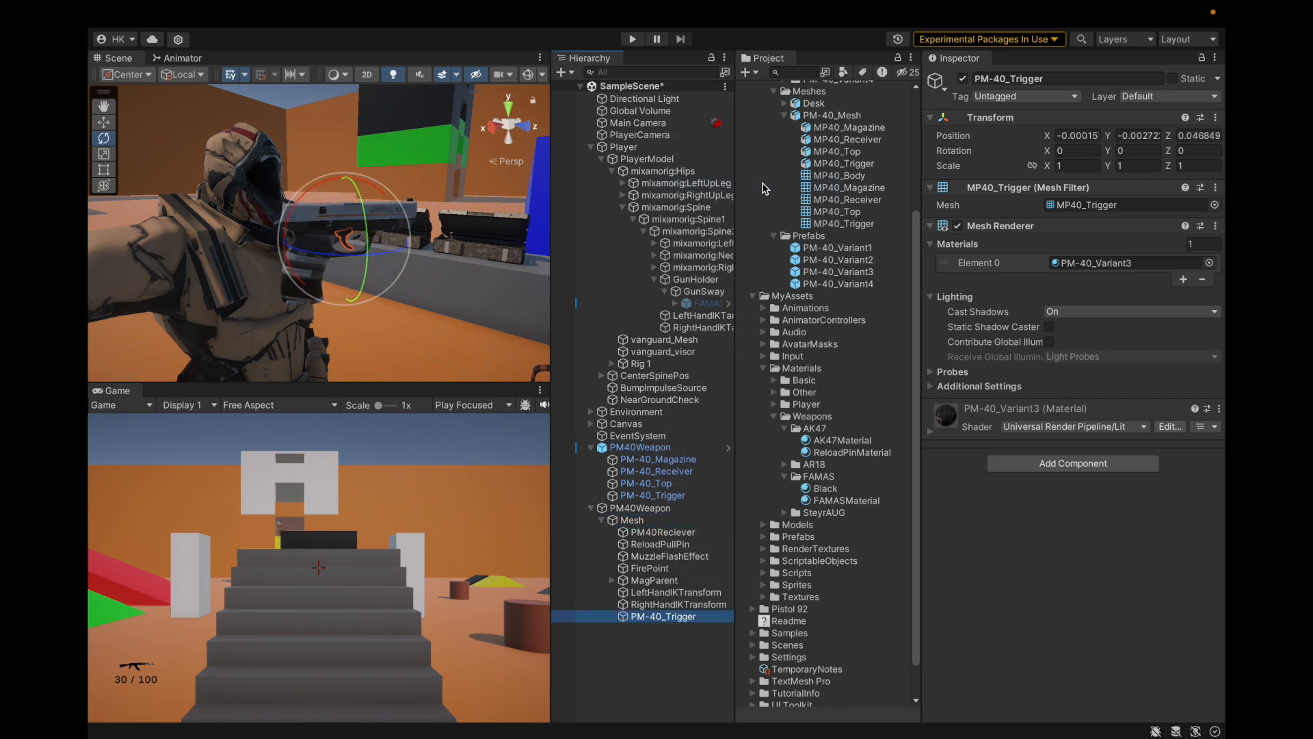
# Step: Rename the pasted trigger PM40Trigger and move it to the first place among the children of Mesh
pyautogui.click(1026, 78)
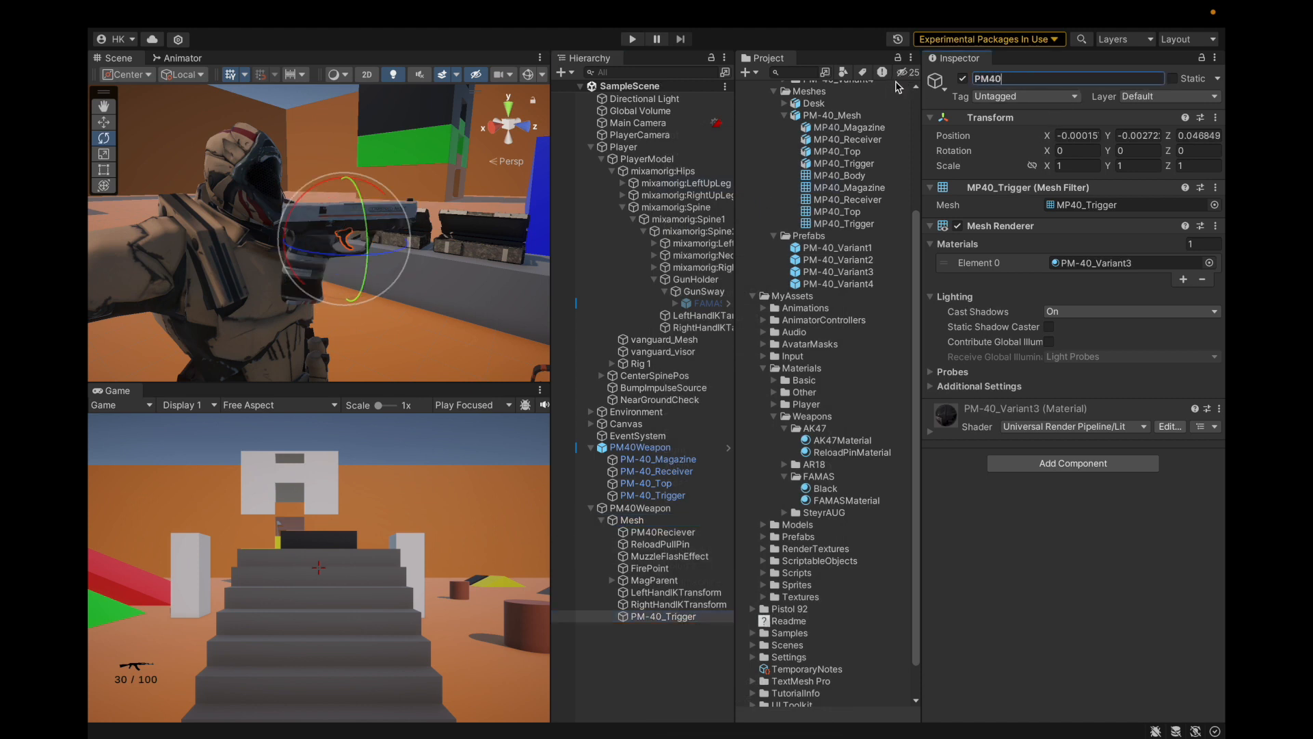
pyautogui.write('rigge')
pyautogui.press('Return')
pyautogui.moveTo(687, 616); pyautogui.dragTo(670, 538)
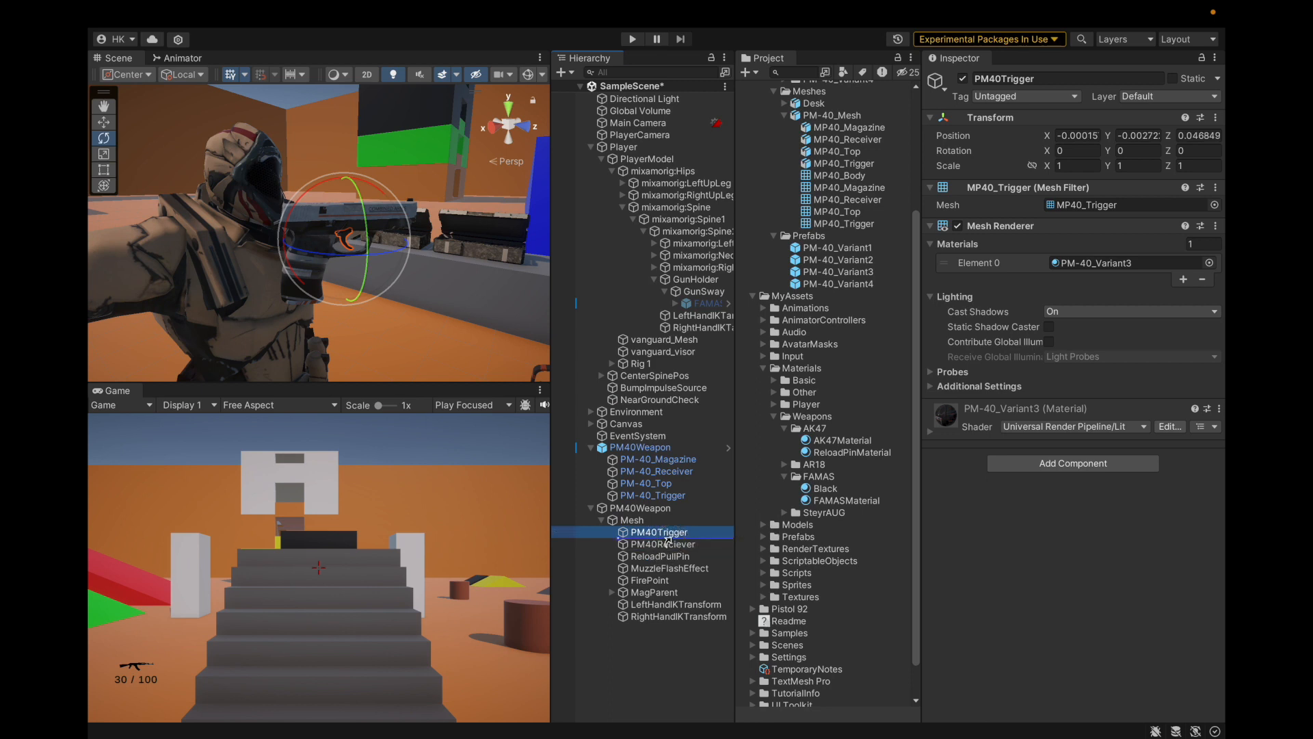
# Step: Review the child objects of the new weapon's Mesh from PM40Reciever to RightHandIKTransform
pyautogui.click(662, 545)
pyautogui.press('Down')
pyautogui.press('Down')
pyautogui.press('Down')
pyautogui.press('Down')
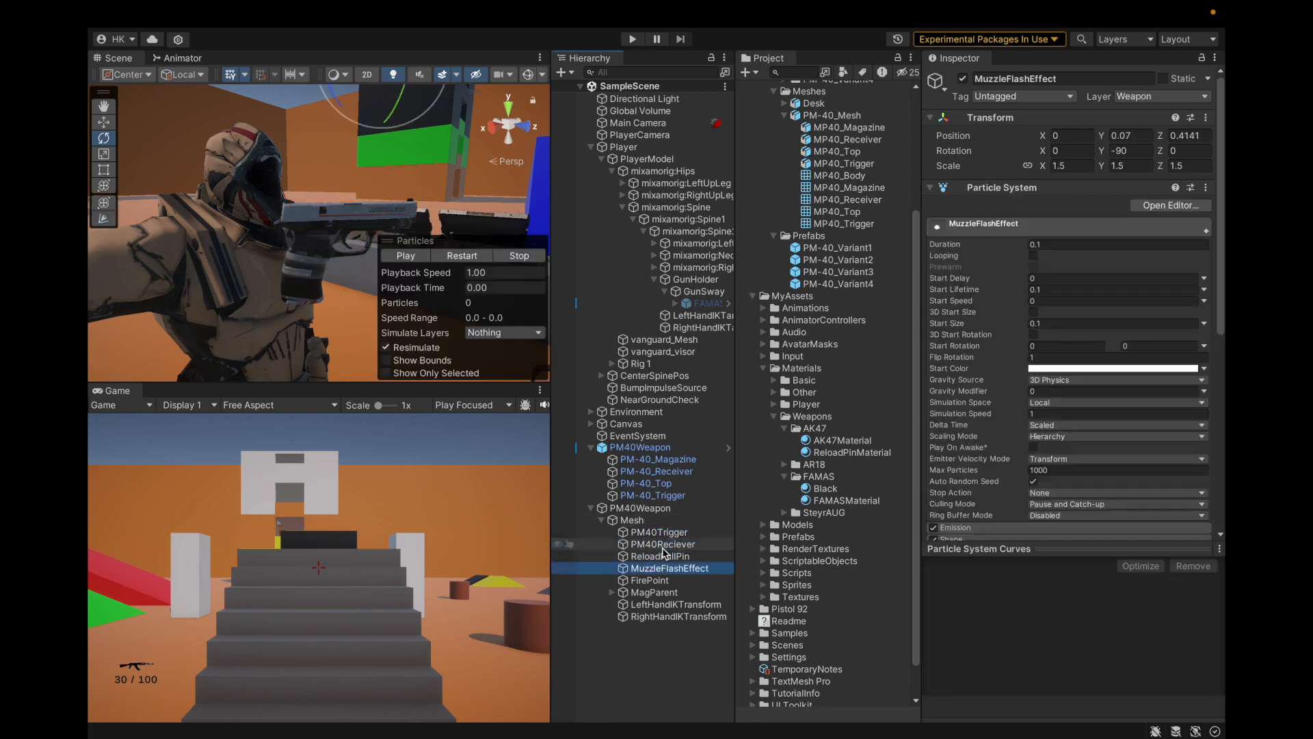
pyautogui.press('Down')
pyautogui.press('Down')
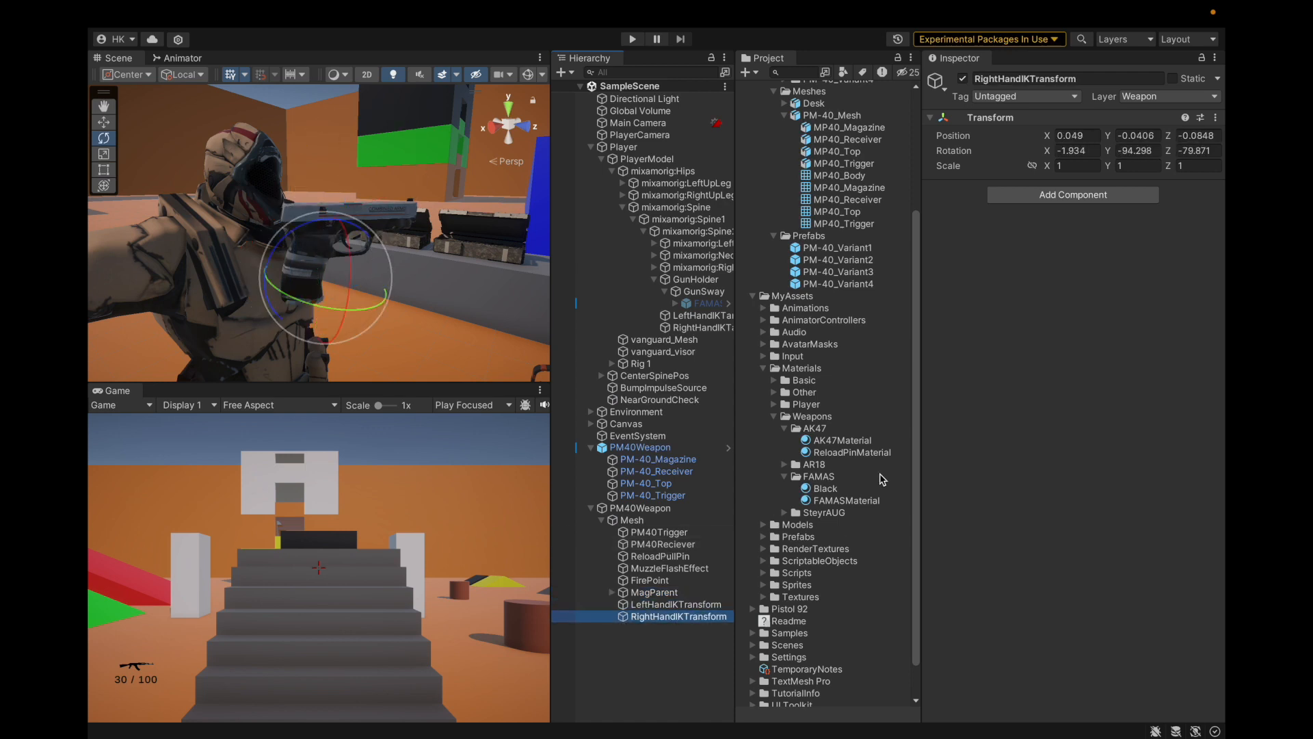
# Step: Collapse the MyAssets, Meshes, Prefabs and PM-40 variant material folders and save the project
pyautogui.click(785, 476)
pyautogui.click(785, 429)
pyautogui.click(775, 423)
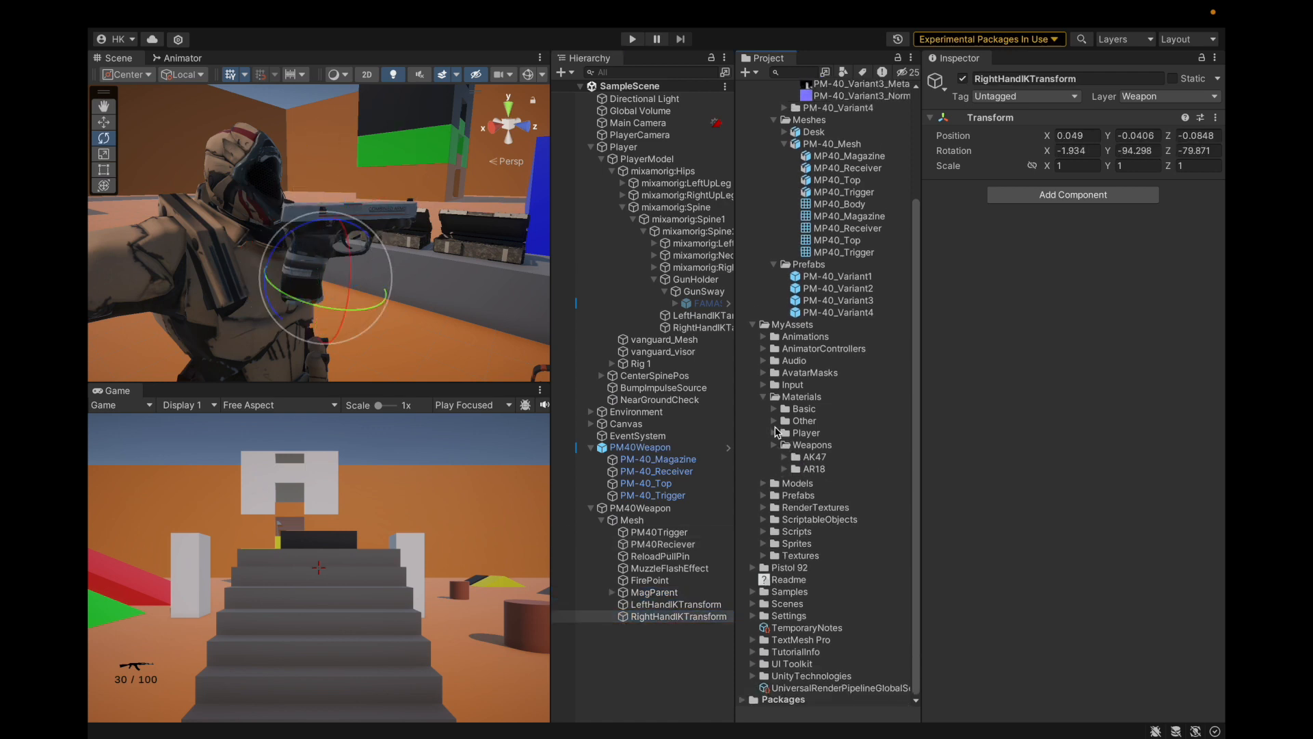
pyautogui.click(764, 423)
pyautogui.click(751, 399)
pyautogui.click(774, 403)
pyautogui.click(785, 280)
pyautogui.click(775, 259)
pyautogui.click(785, 162)
pyautogui.click(774, 126)
pyautogui.click(773, 127)
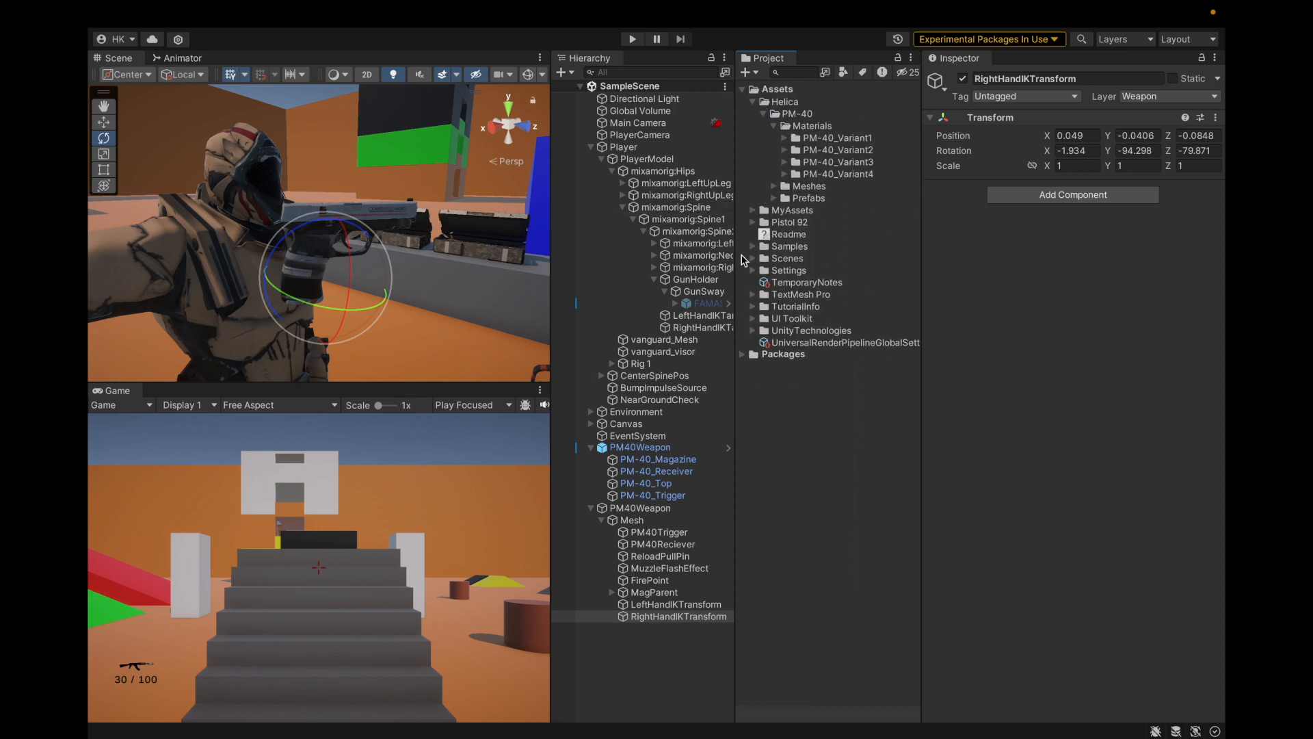
pyautogui.click(179, 14)
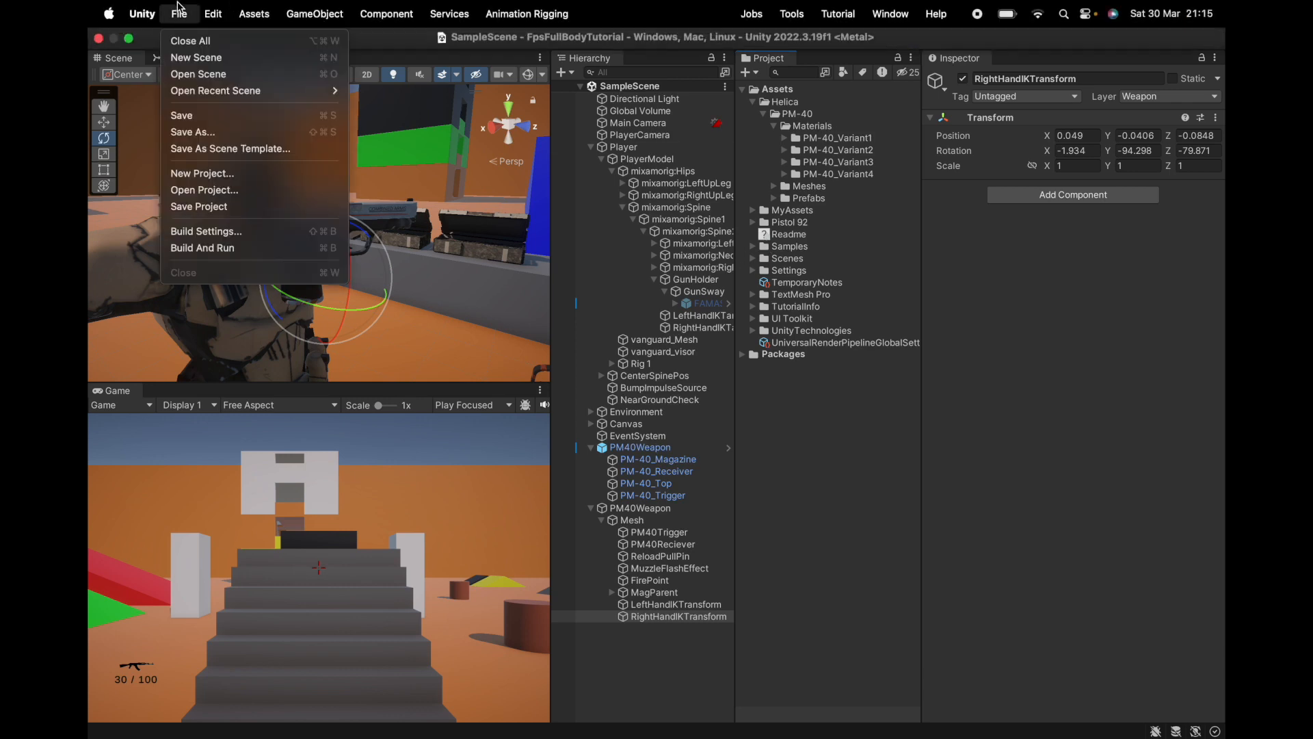
pyautogui.click(199, 206)
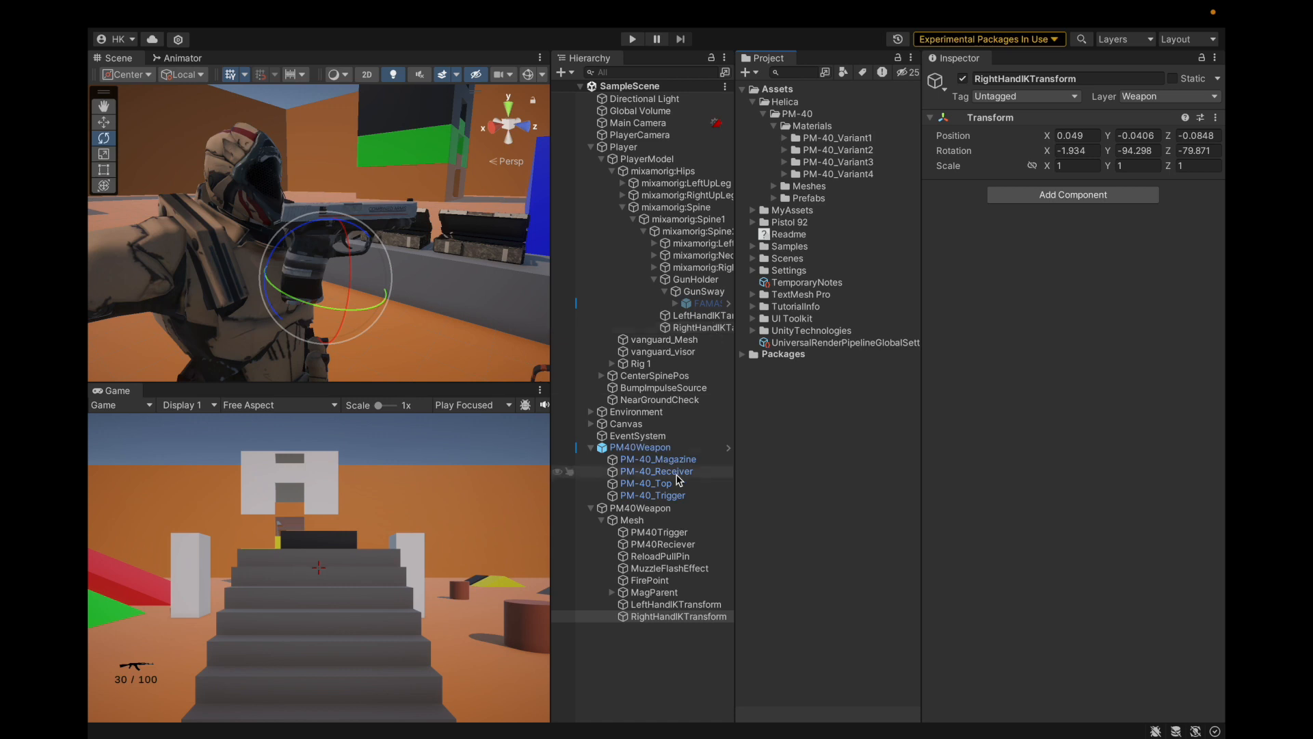
# Step: Inspect the new weapon's Mesh object and expand the Pistol 92 asset folder to view its subfolders
pyautogui.click(658, 521)
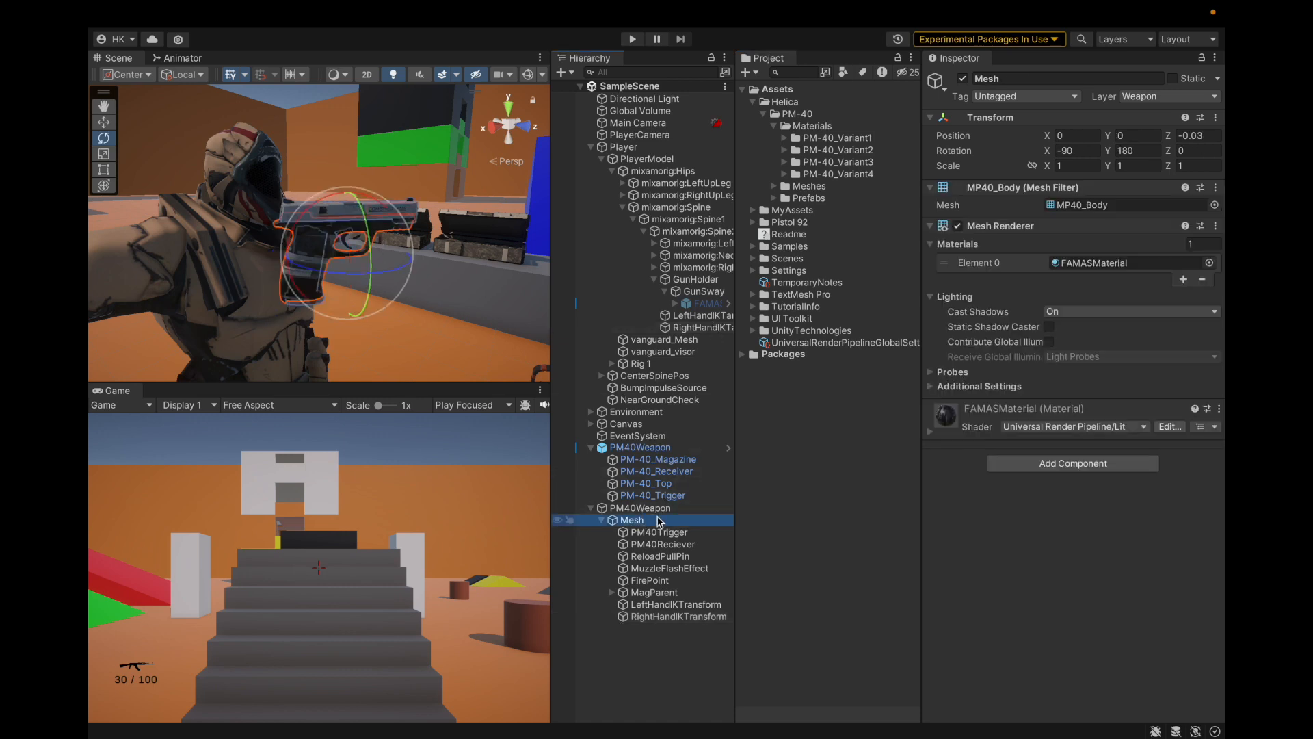
pyautogui.click(775, 223)
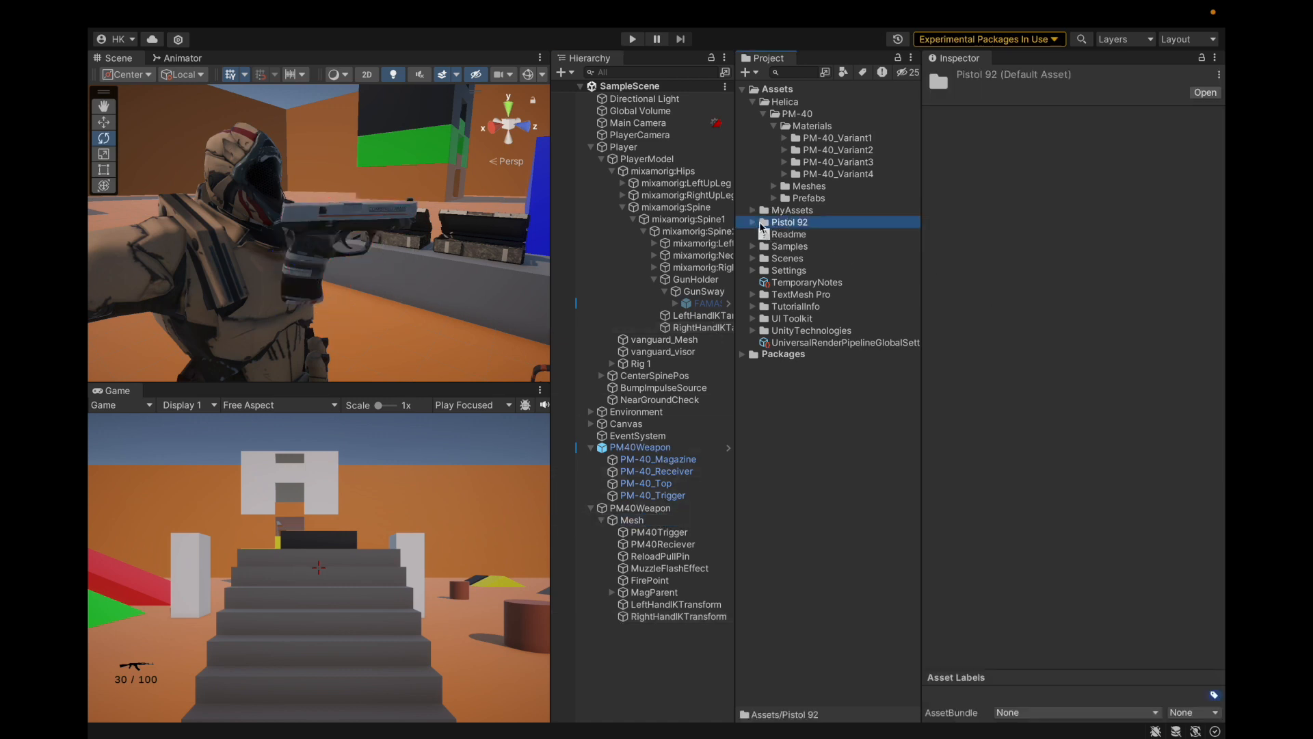
pyautogui.click(759, 223)
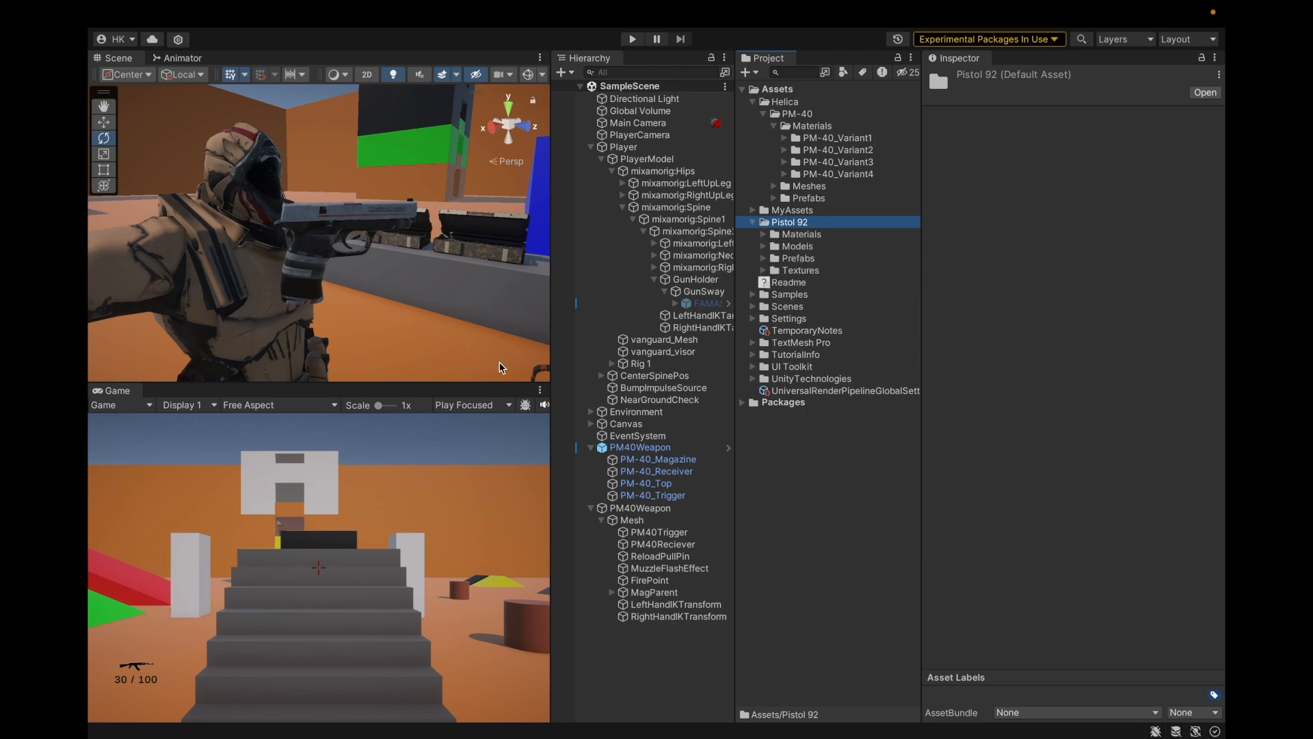
pyautogui.click(254, 191)
pyautogui.click(946, 476)
pyautogui.click(759, 518)
pyautogui.scroll(2, 725, 420)
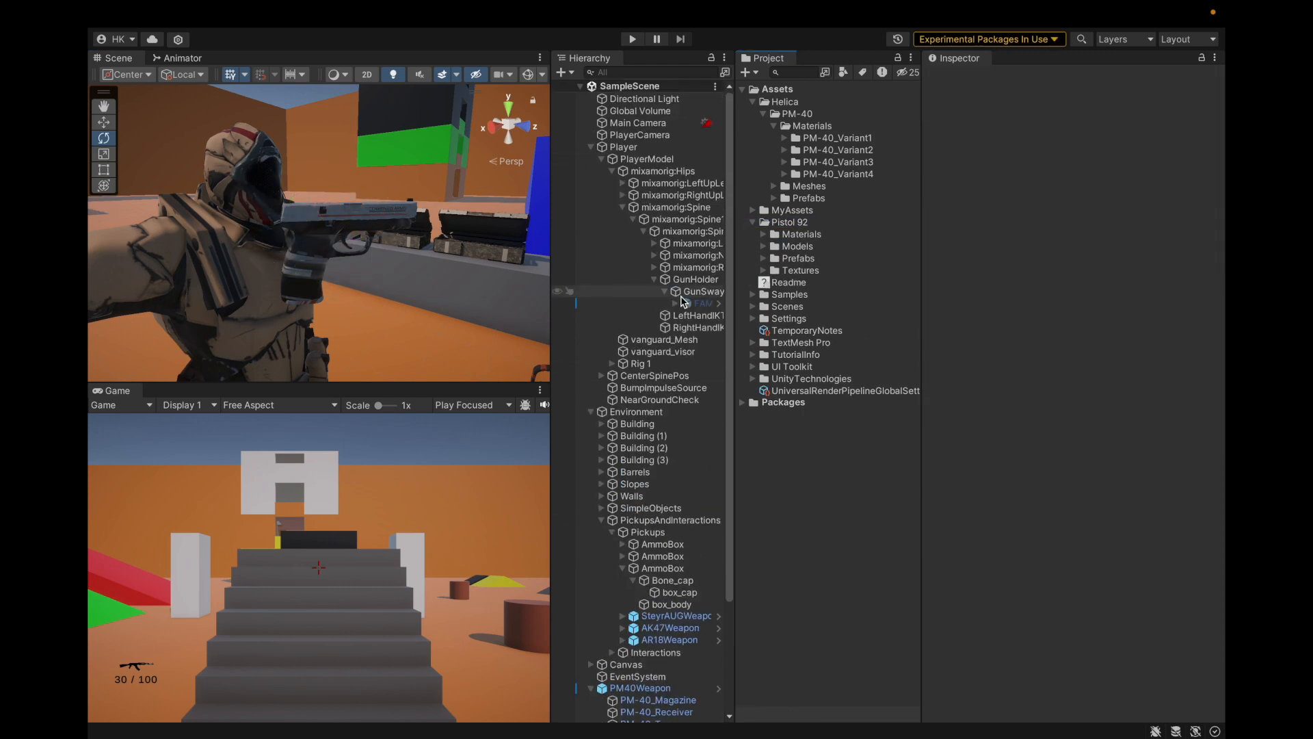
# Step: Collapse Player, Environment and both PM40Weapon objects in the scene hierarchy and save the project
pyautogui.click(656, 147)
pyautogui.press('Left')
pyautogui.press('Down')
pyautogui.press('Left')
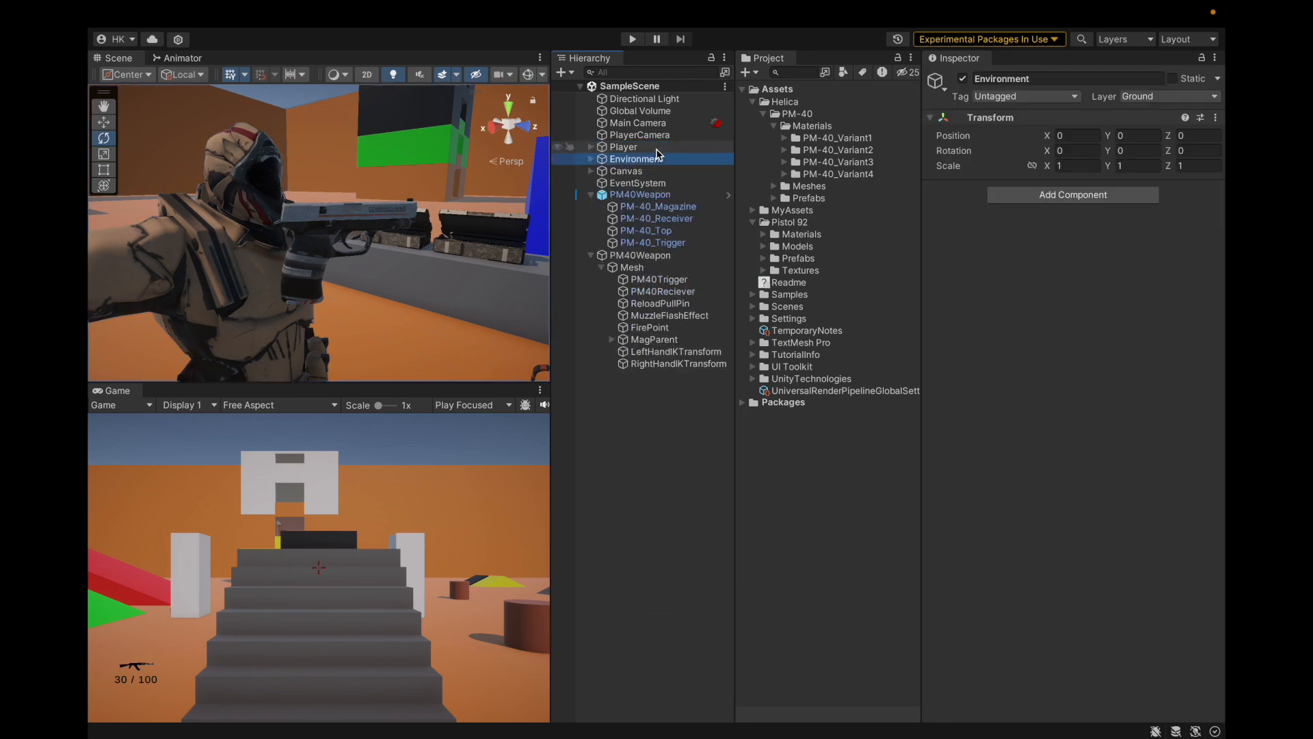
pyautogui.click(646, 206)
pyautogui.press('Left')
pyautogui.press('Left')
pyautogui.press('Down')
pyautogui.press('Left')
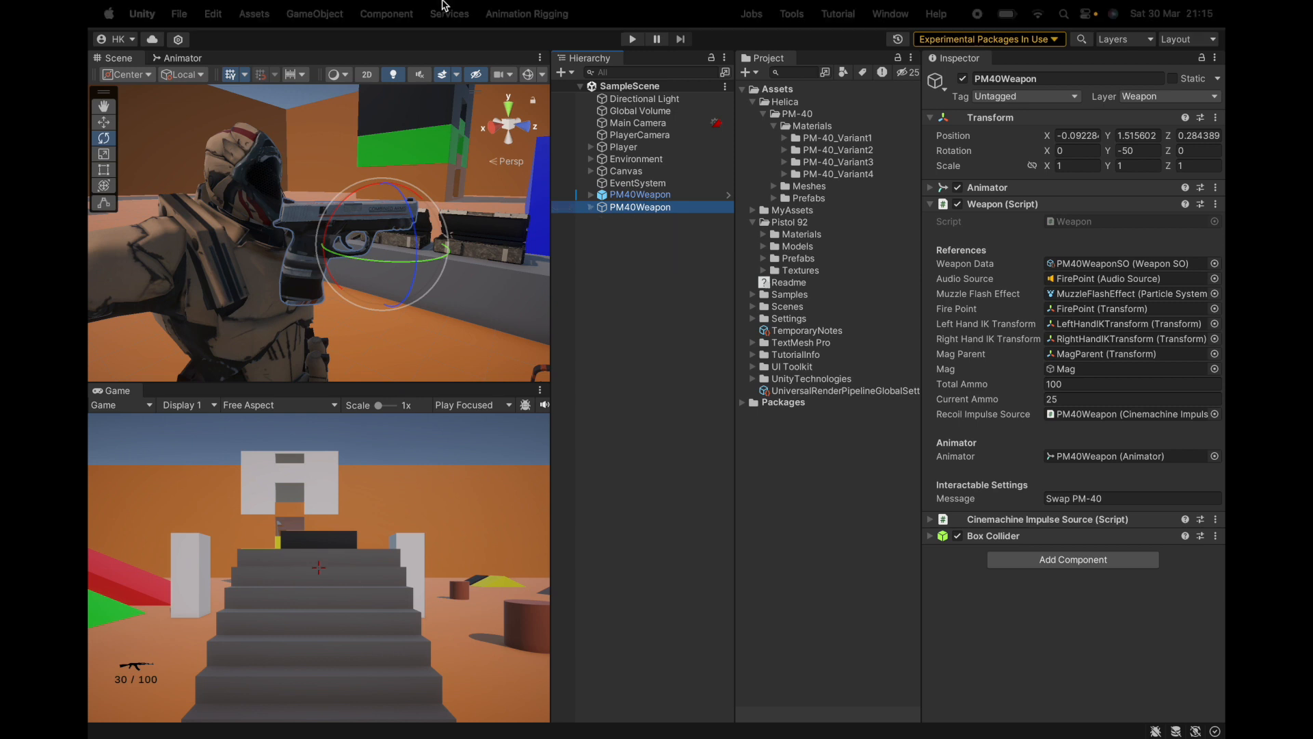
pyautogui.click(178, 14)
pyautogui.click(185, 207)
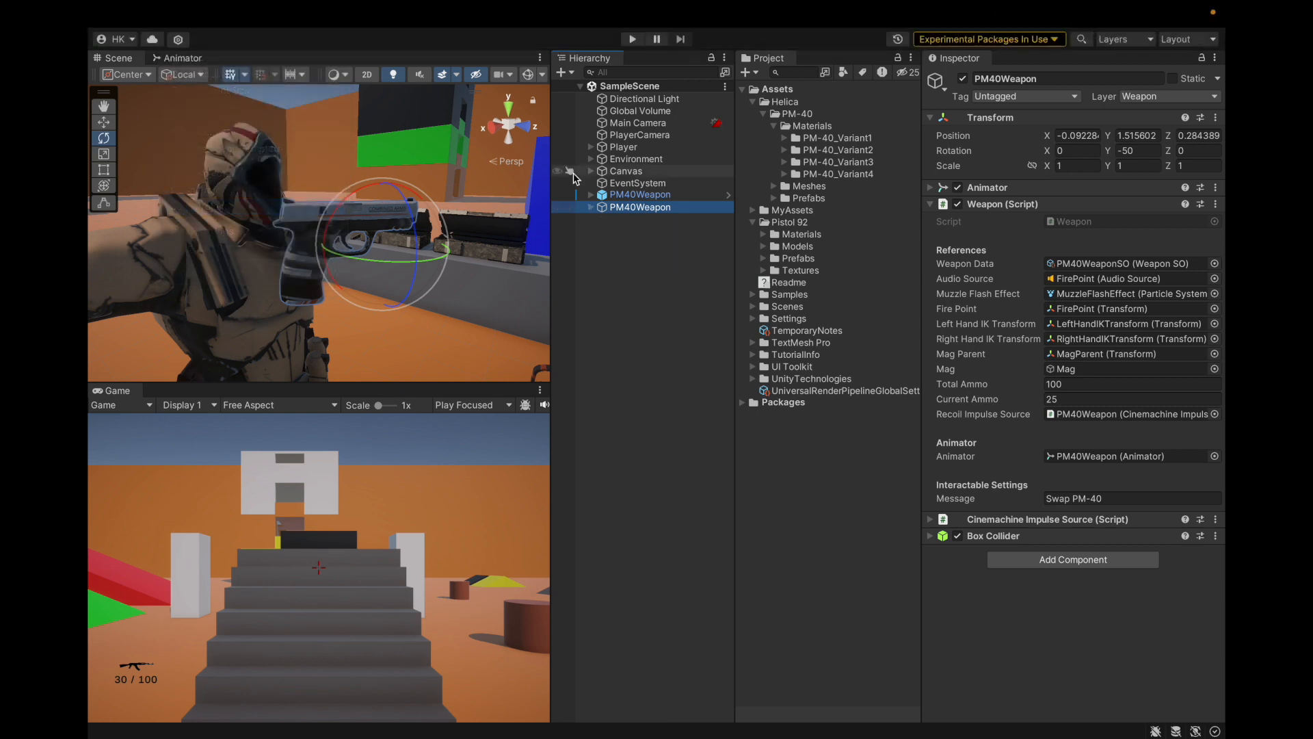
# Step: Set the transform handle position to Pivot and expand the PM-40_Variant1 folder of the Helica materials
pyautogui.click(126, 74)
pyautogui.click(128, 111)
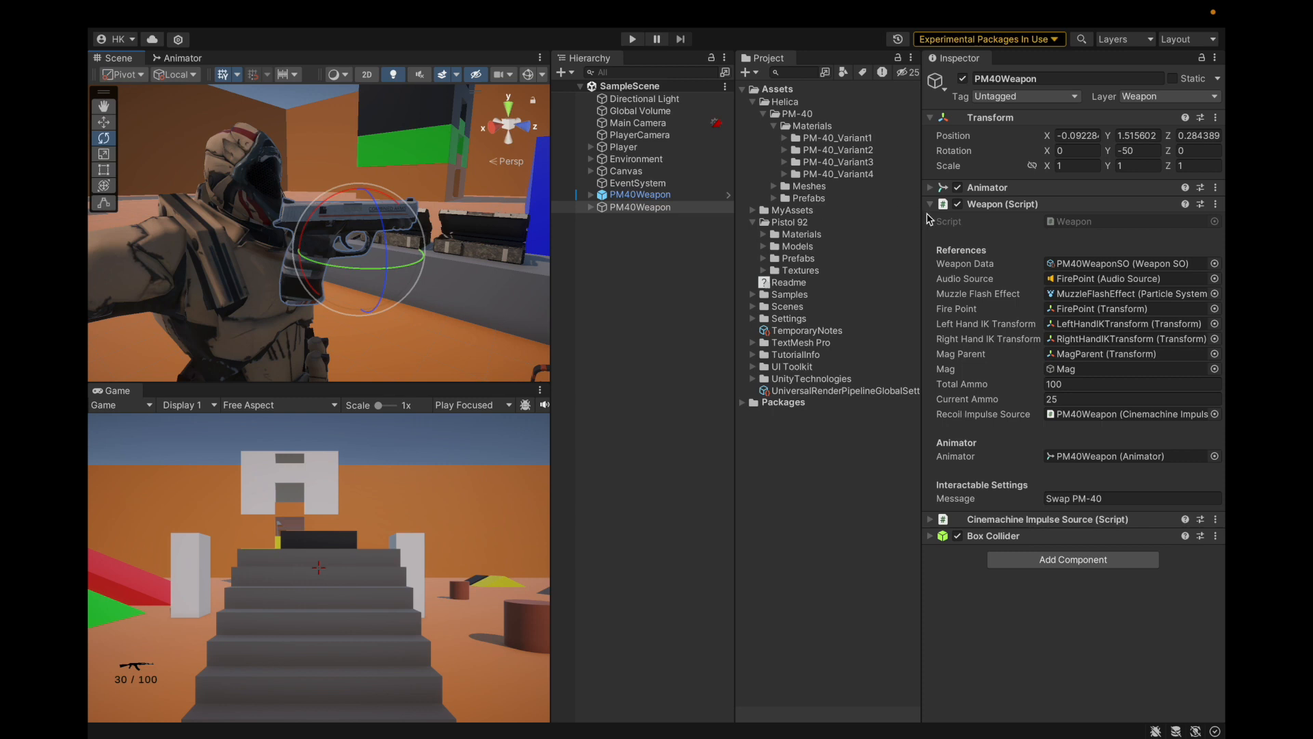
pyautogui.click(852, 200)
pyautogui.press('Up')
pyautogui.press('Up')
pyautogui.press('Up')
pyautogui.press('Up')
pyautogui.press('Up')
pyautogui.press('Right')
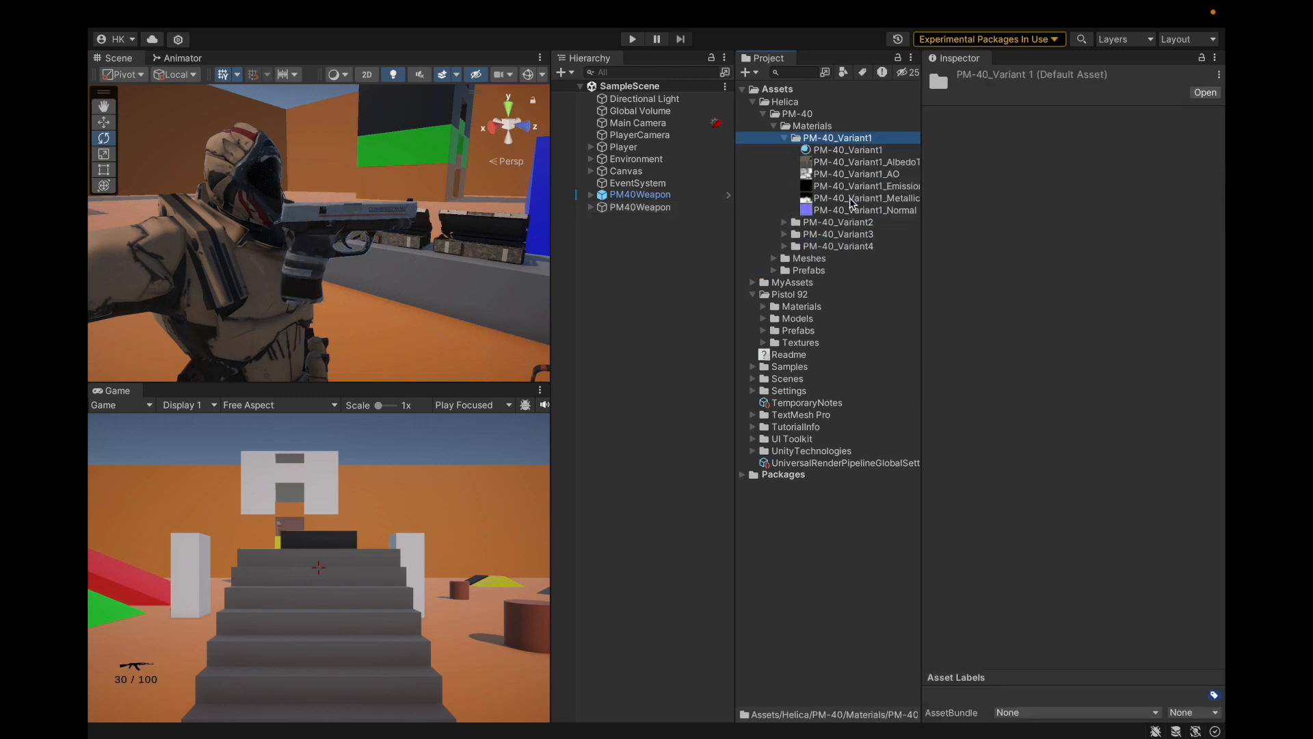
# Step: Replace FAMASMaterial on the new weapon's Mesh object with PM-40_Variant3, the material used by ReloadPullPin
pyautogui.scroll(3, 323, 240)
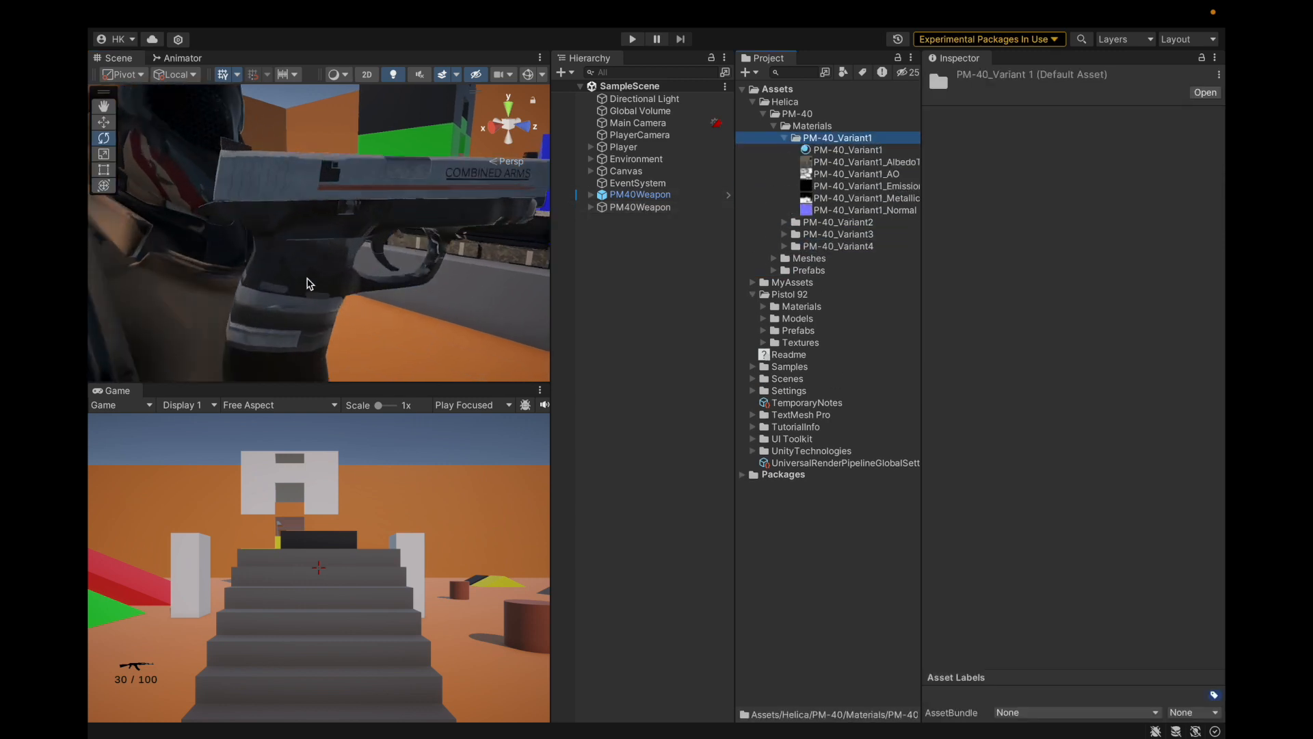
pyautogui.click(396, 236)
pyautogui.scroll(-2, 396, 236)
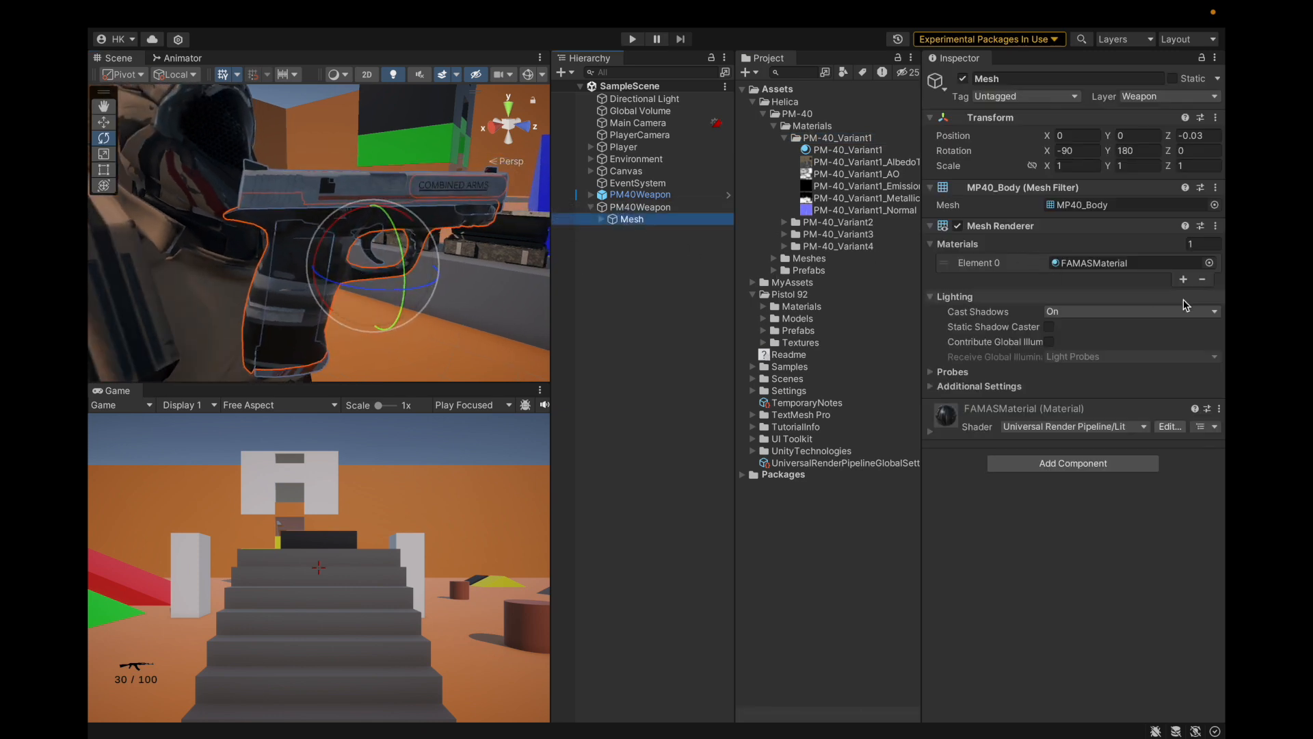
pyautogui.click(1094, 267)
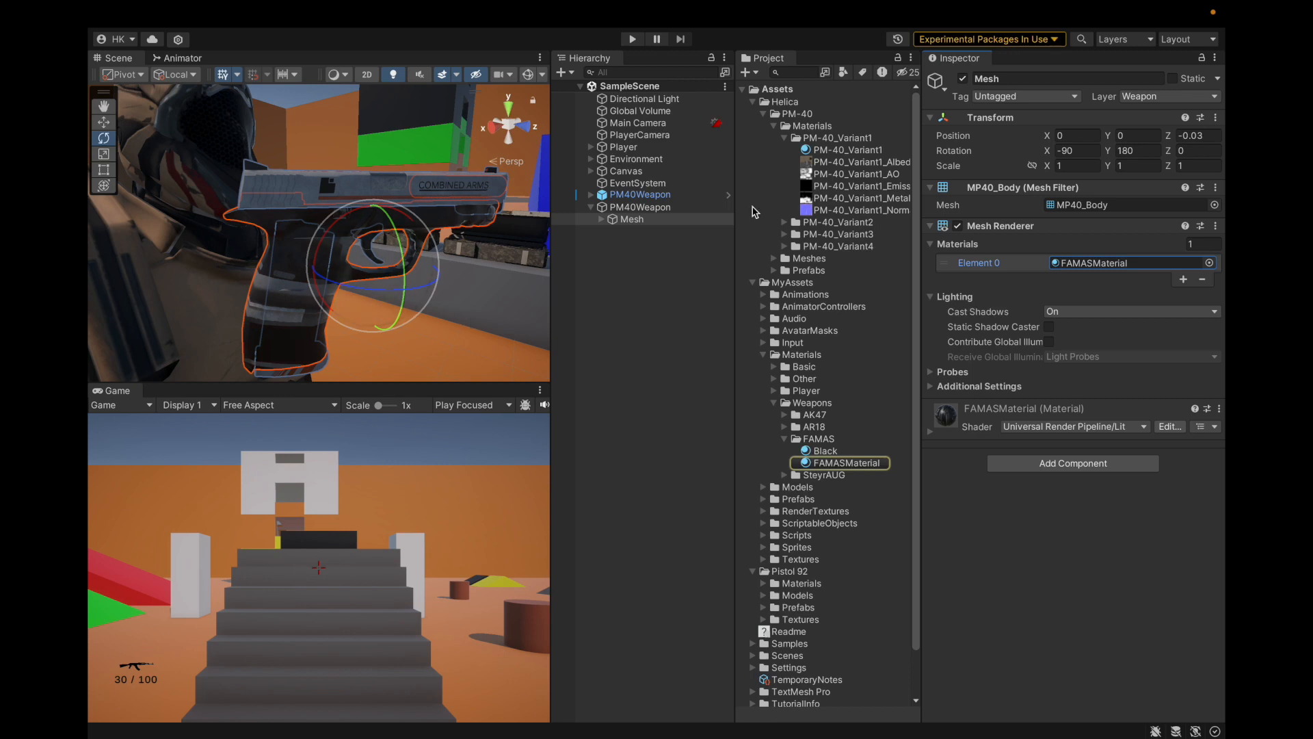
pyautogui.click(406, 193)
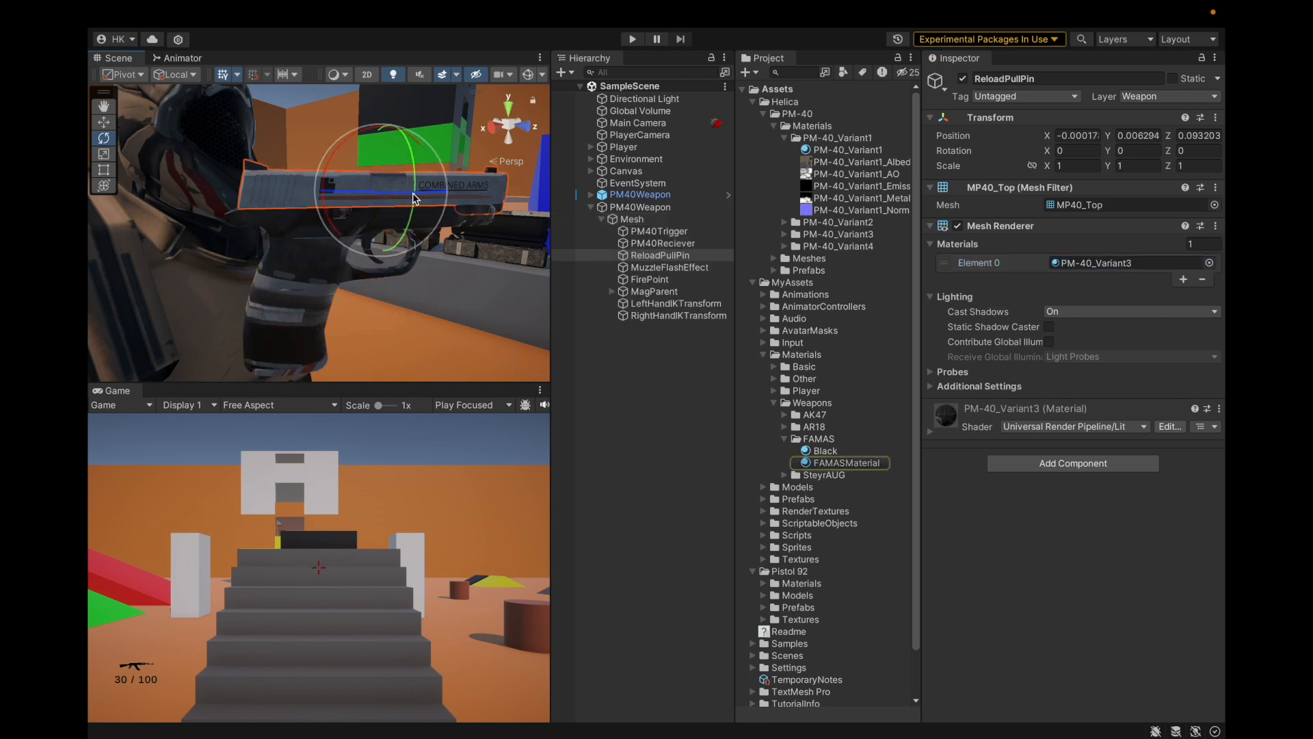
pyautogui.click(1106, 263)
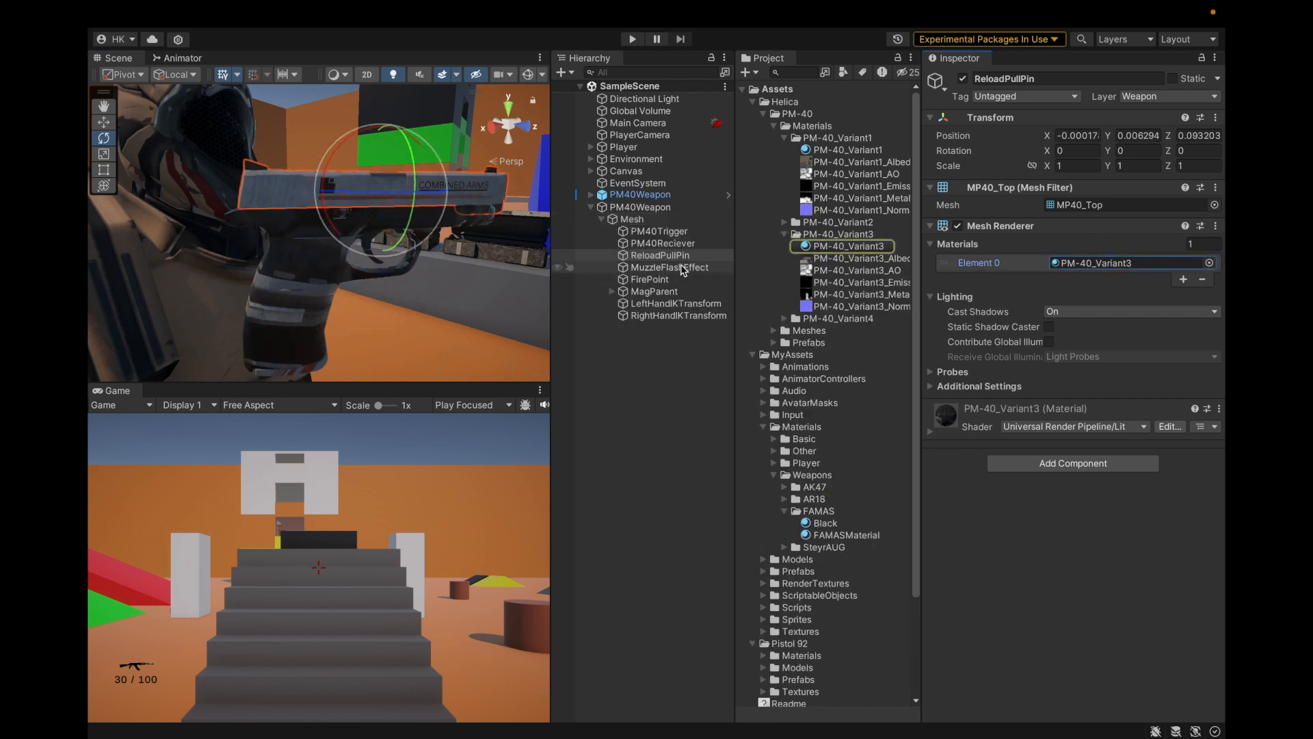
pyautogui.click(653, 221)
pyautogui.moveTo(813, 245); pyautogui.dragTo(1084, 262)
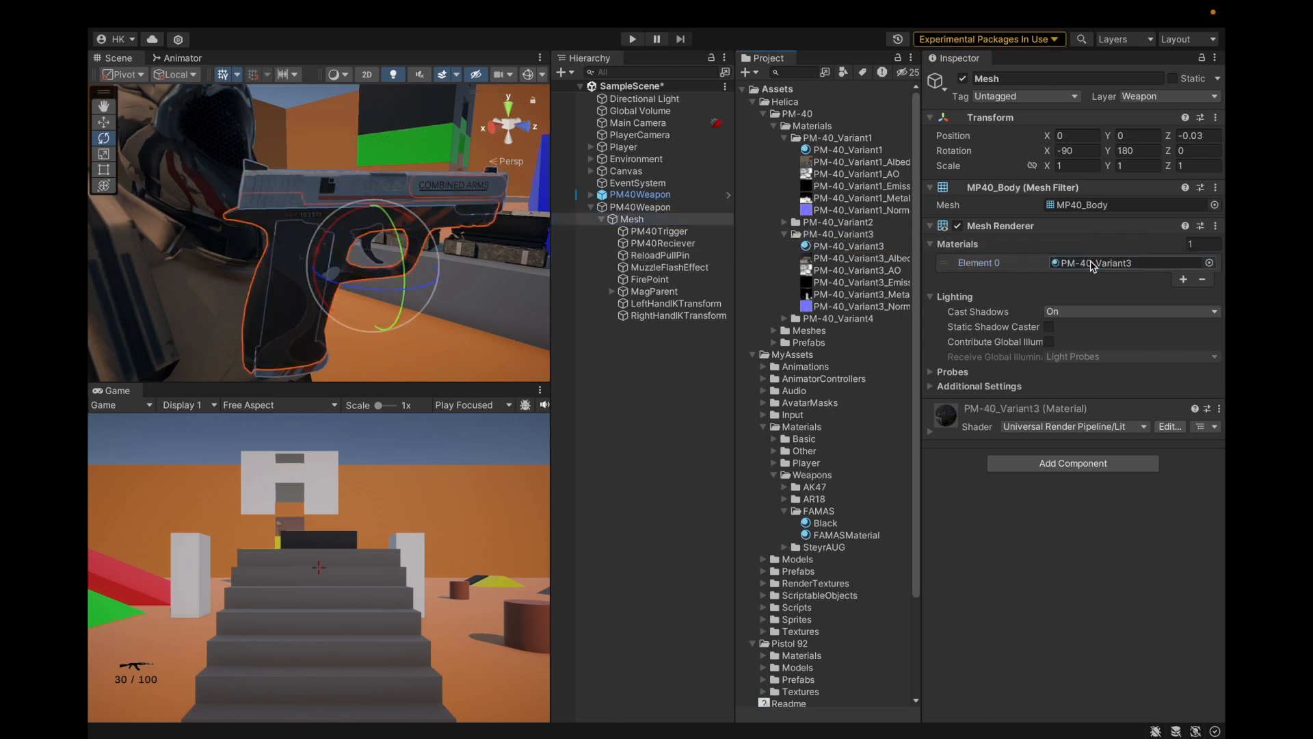
# Step: Collapse the PM-40_Variant1, PM-40_Variant3 and FAMAS material folders, keeping the MyAssets weapon material folders listed
pyautogui.click(784, 234)
pyautogui.click(784, 137)
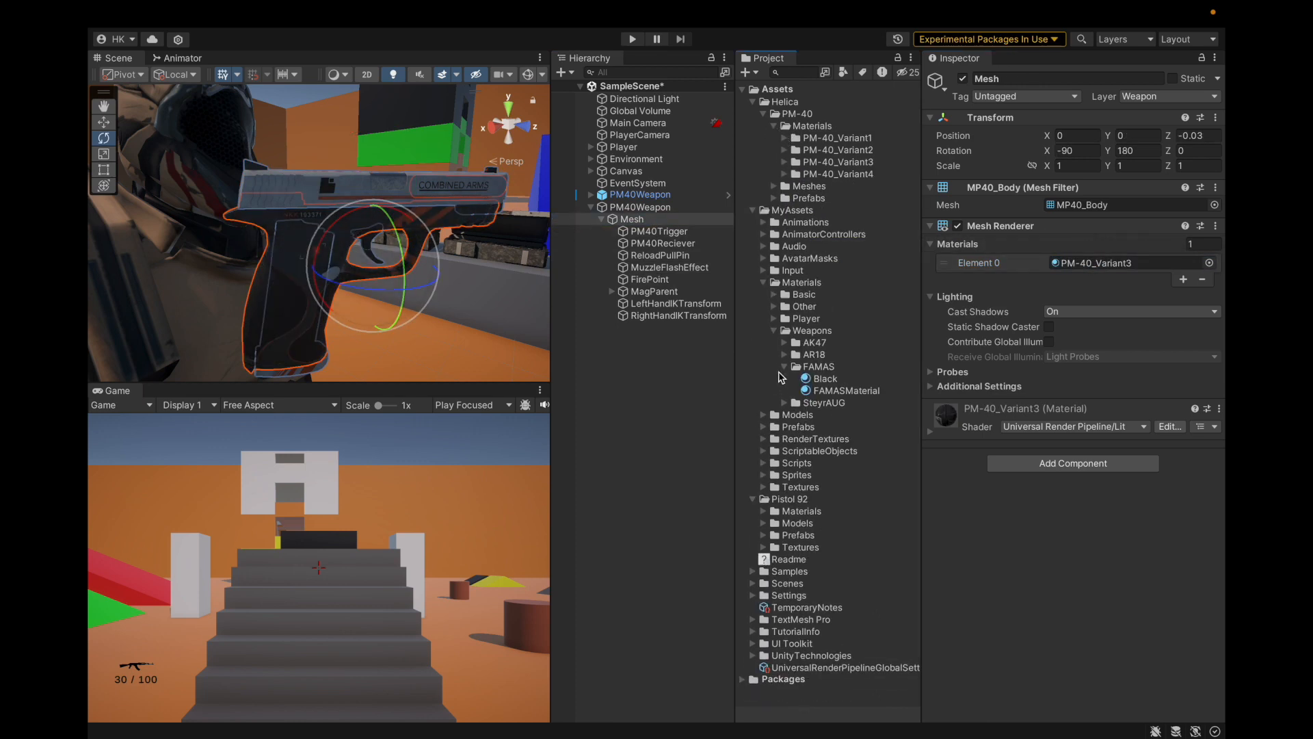
pyautogui.click(785, 366)
pyautogui.click(774, 330)
pyautogui.click(763, 282)
pyautogui.click(763, 283)
pyautogui.click(774, 330)
# Step: Create a folder named PM40 in MyAssets/Materials/Weapons
pyautogui.rightClick(816, 331)
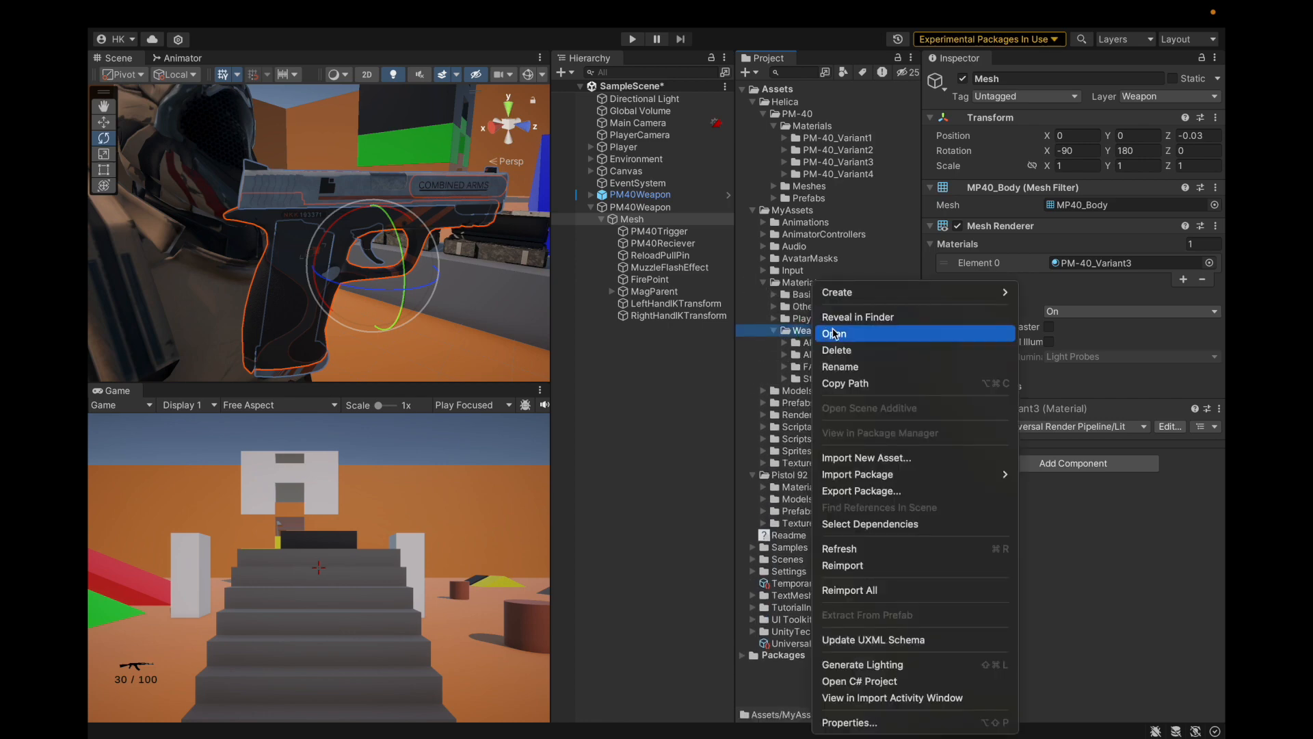
pyautogui.moveTo(838, 292)
pyautogui.click(1059, 77)
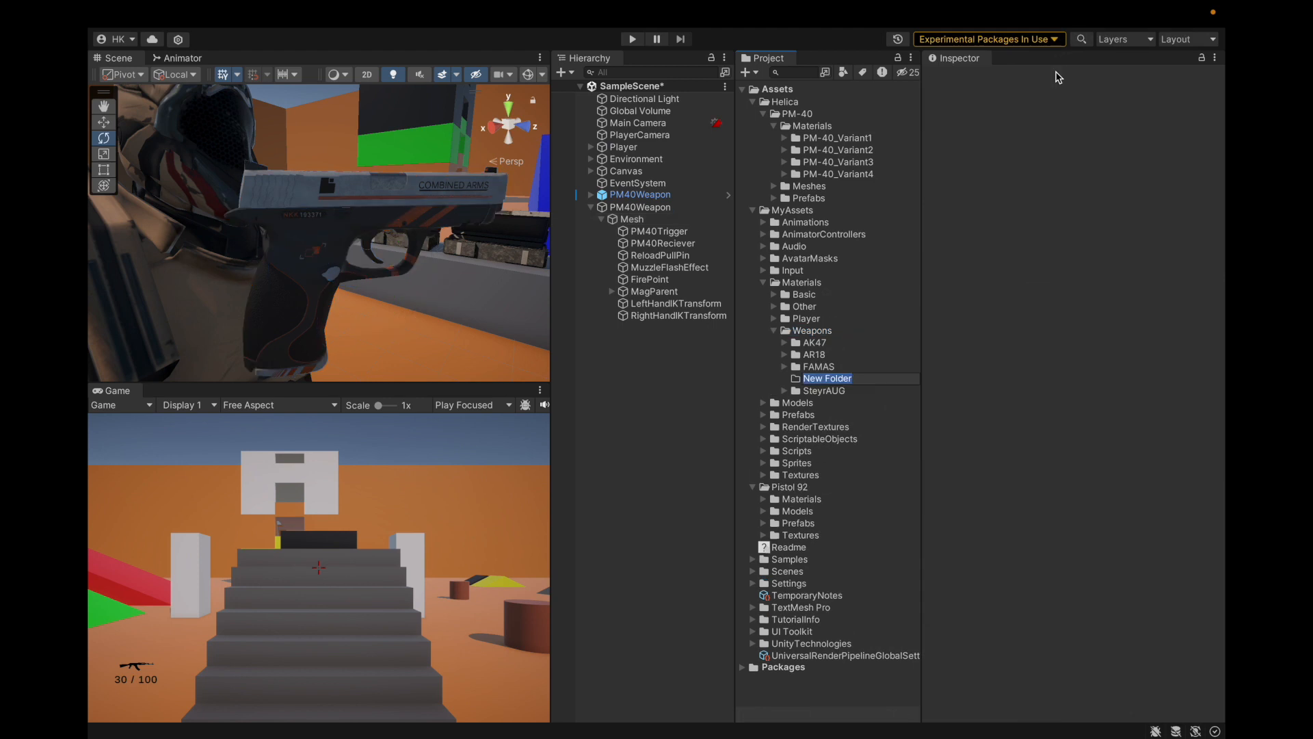
pyautogui.write('PM40')
pyautogui.press('Return')
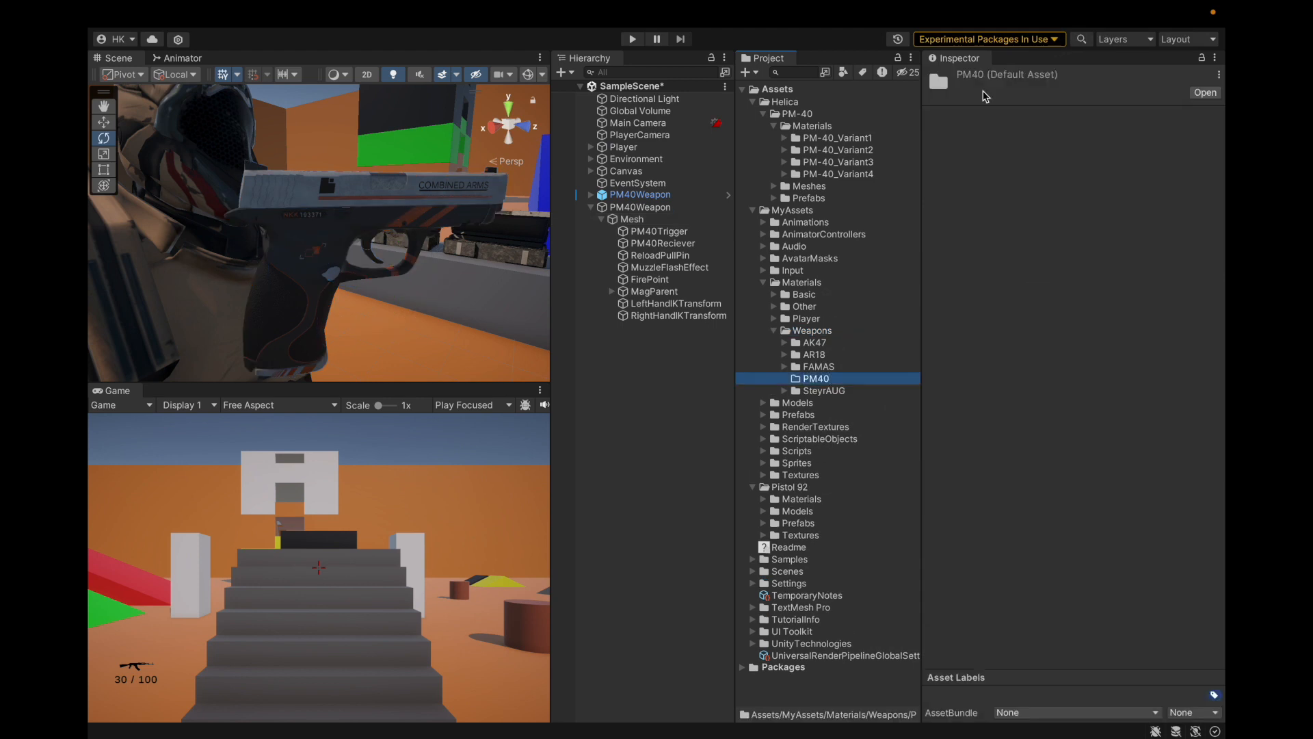
# Step: Move the PM-40_Variant3 material from its Helica folder into the PM40 folder of the weapon materials
pyautogui.click(784, 150)
pyautogui.click(784, 150)
pyautogui.click(784, 162)
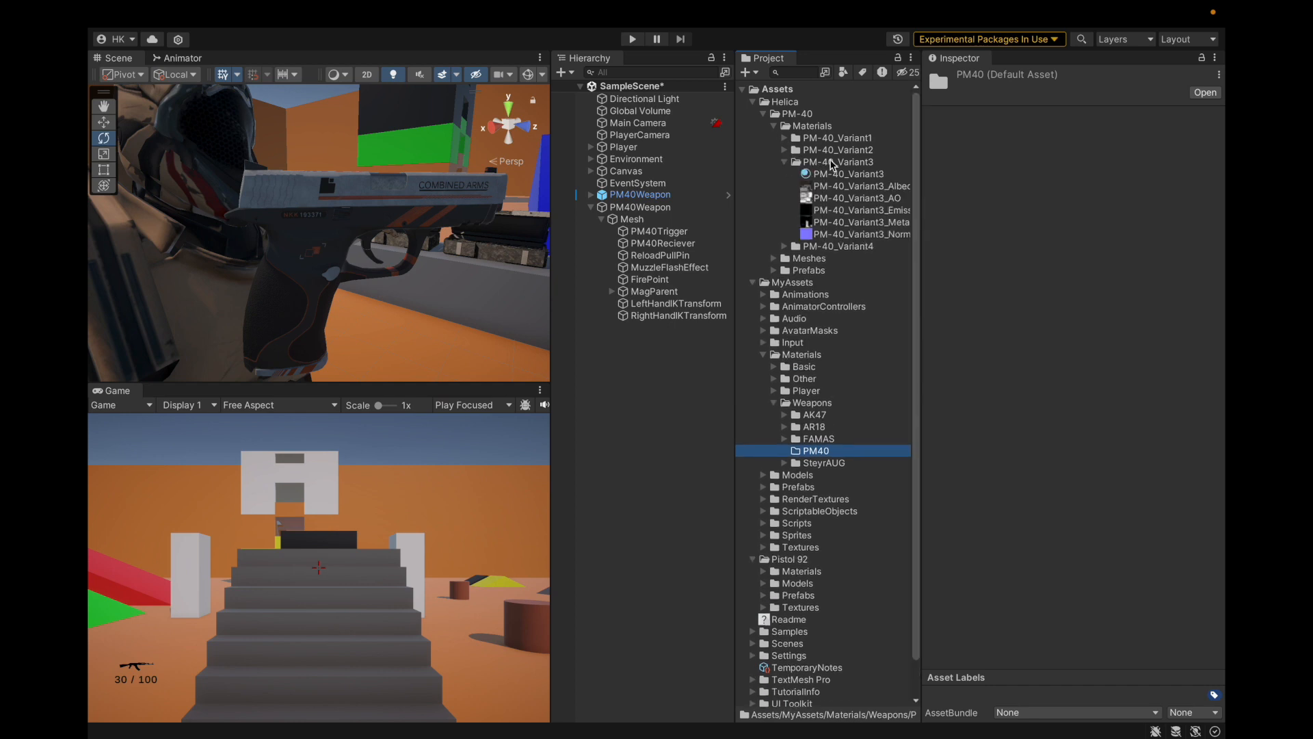
pyautogui.click(822, 176)
pyautogui.moveTo(818, 179); pyautogui.dragTo(818, 452)
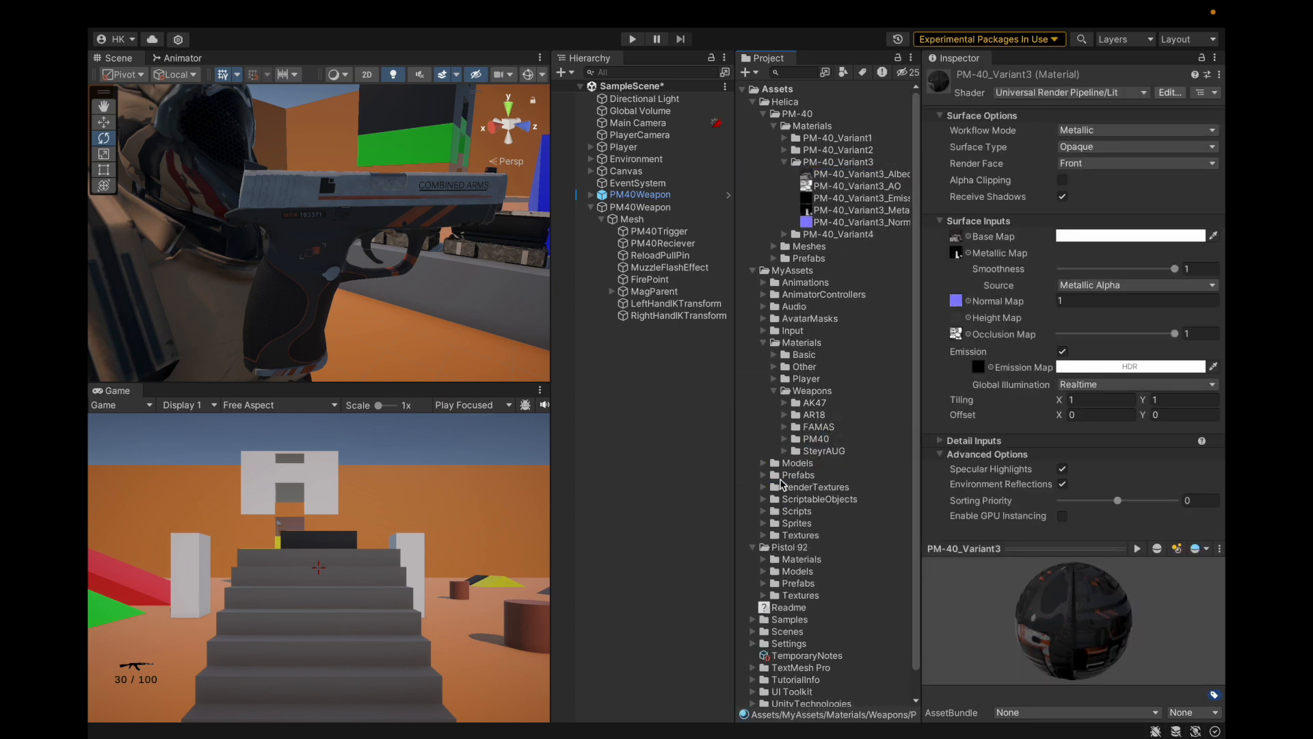
# Step: Rename the PM-40_Variant3 material in the PM40 folder as PM40Material
pyautogui.click(784, 439)
pyautogui.press('Return')
pyautogui.write('PM40Mate')
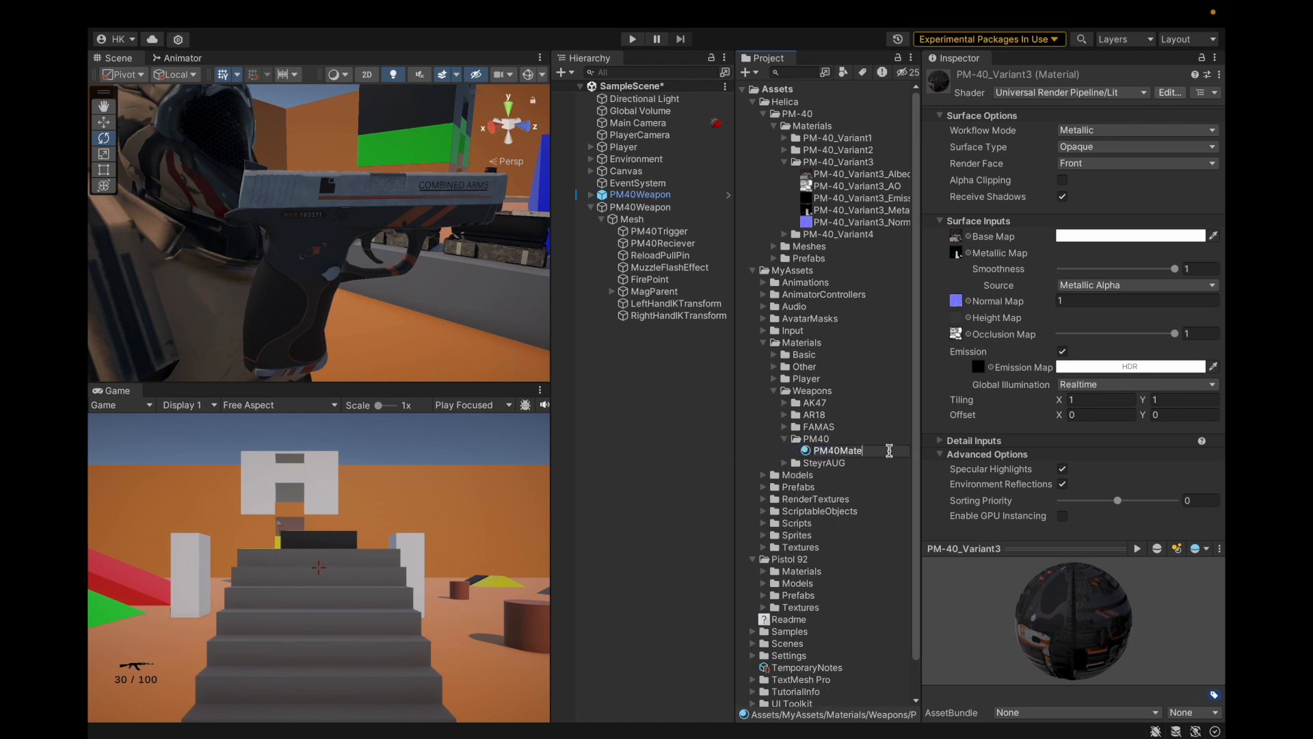
pyautogui.press('Return')
# Step: Collapse the PM40, Weapons and Materials folders of MyAssets and the Pistol 92 folder
pyautogui.press('Up')
pyautogui.press('Left')
pyautogui.press('Up')
pyautogui.press('Up')
pyautogui.press('Up')
pyautogui.press('Up')
pyautogui.press('Left')
pyautogui.press('Left')
pyautogui.press('Left')
pyautogui.press('Left')
pyautogui.press('Left')
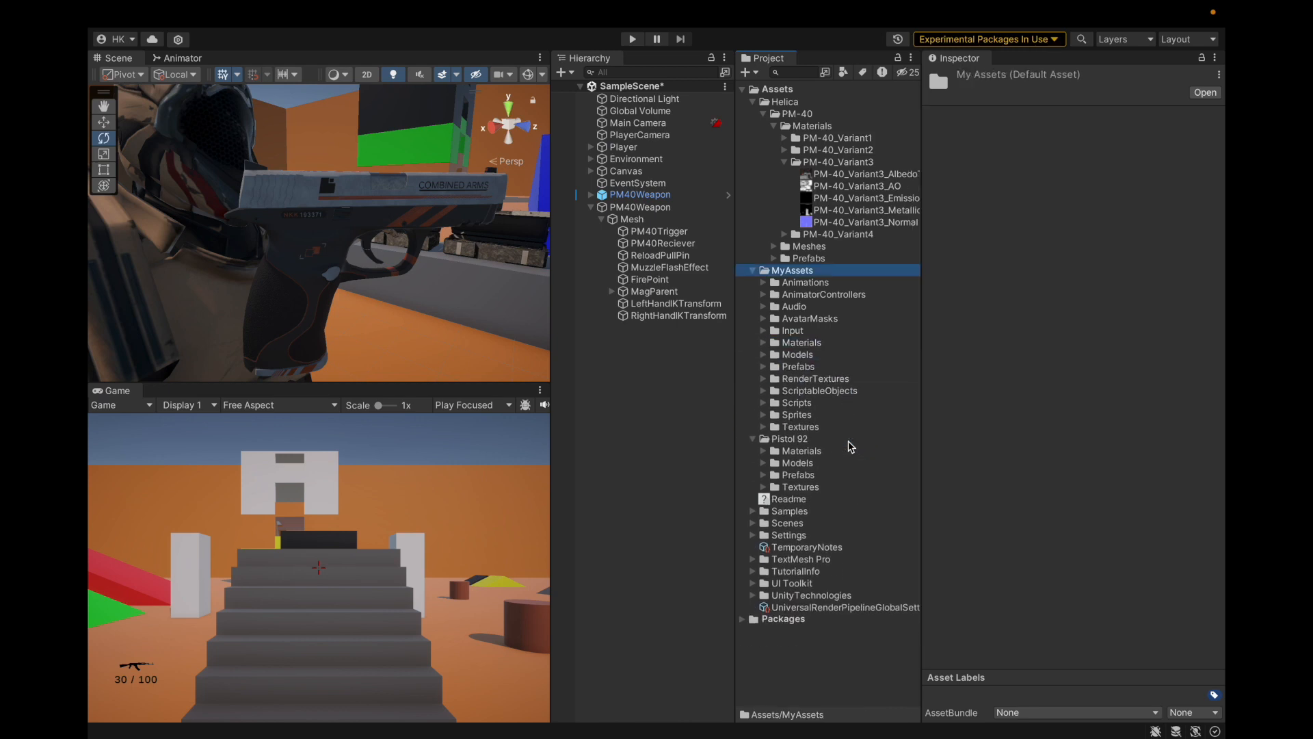
pyautogui.click(752, 439)
# Step: Create a folder named PM40 in MyAssets/Textures/Weapons
pyautogui.click(765, 428)
pyautogui.click(775, 463)
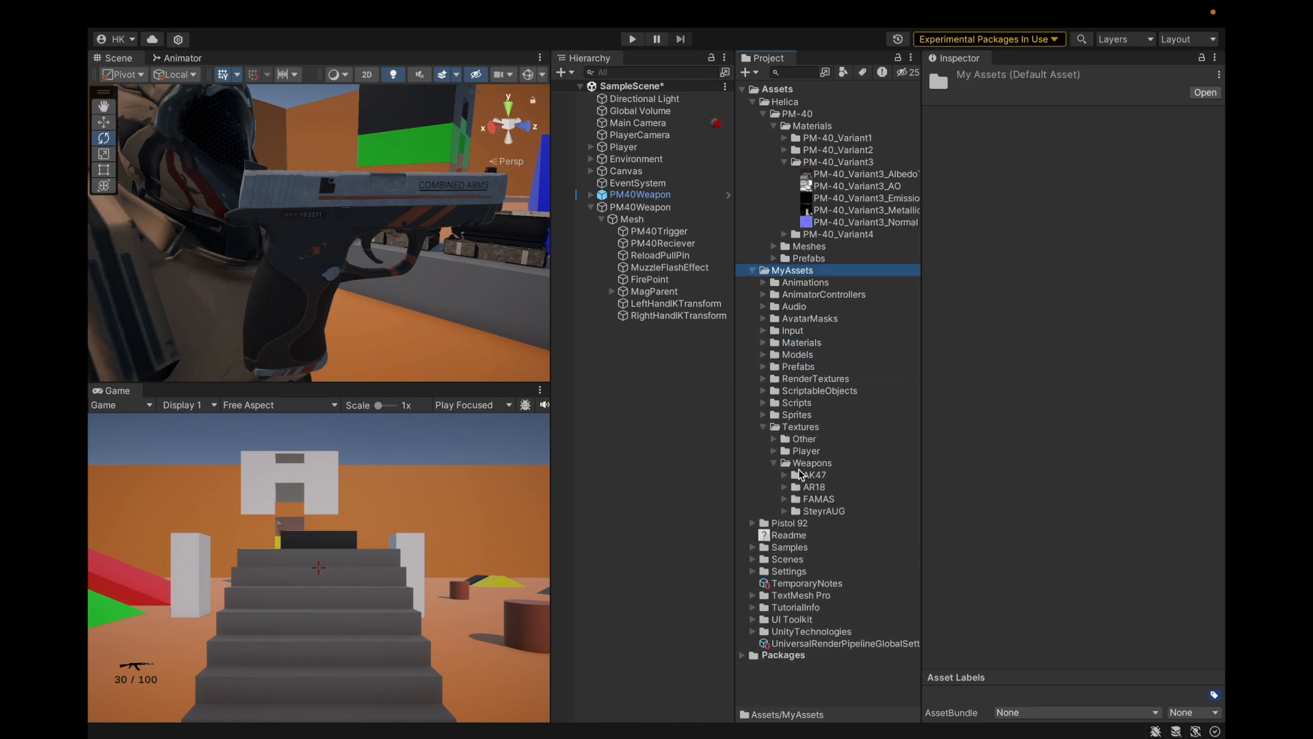
pyautogui.rightClick(798, 465)
pyautogui.moveTo(835, 295)
pyautogui.click(1021, 79)
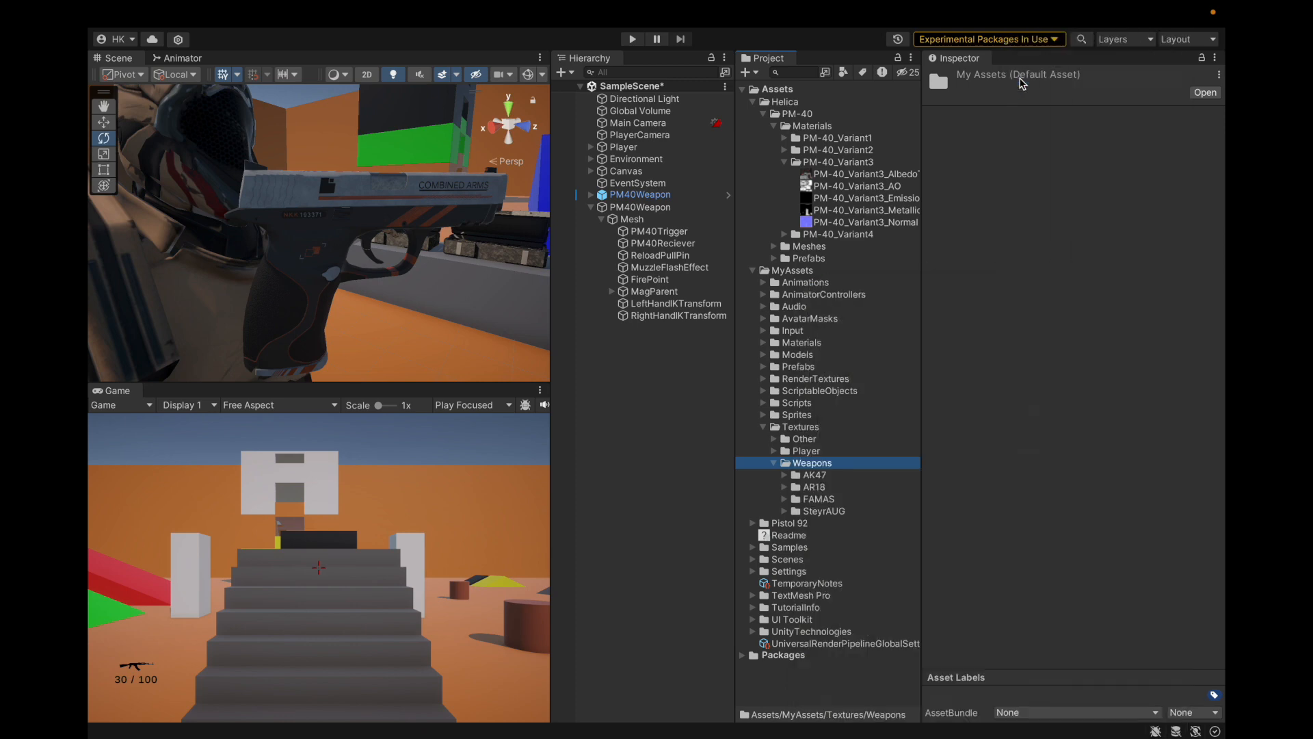
pyautogui.write('PM40')
pyautogui.press('Return')
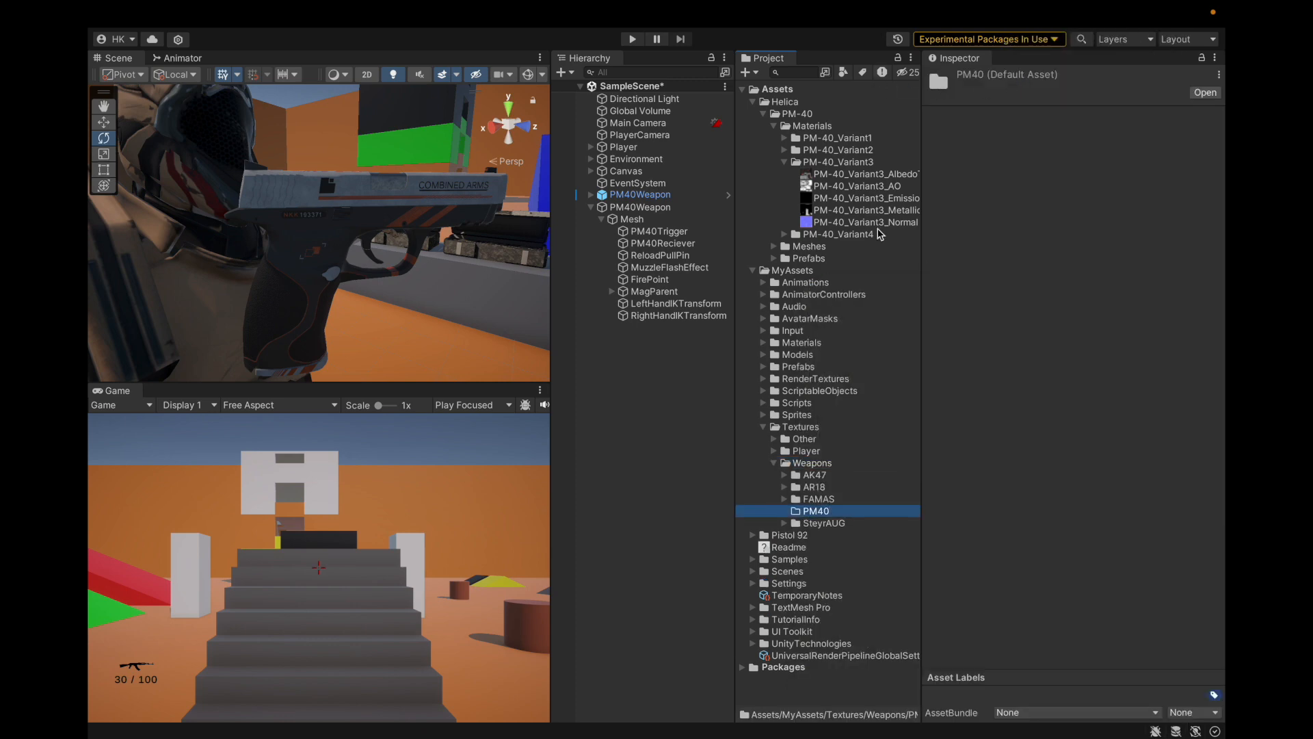
# Step: Rename the PM-40_Variant3_AlbedoTransparency texture as PM40Diffuse
pyautogui.click(848, 176)
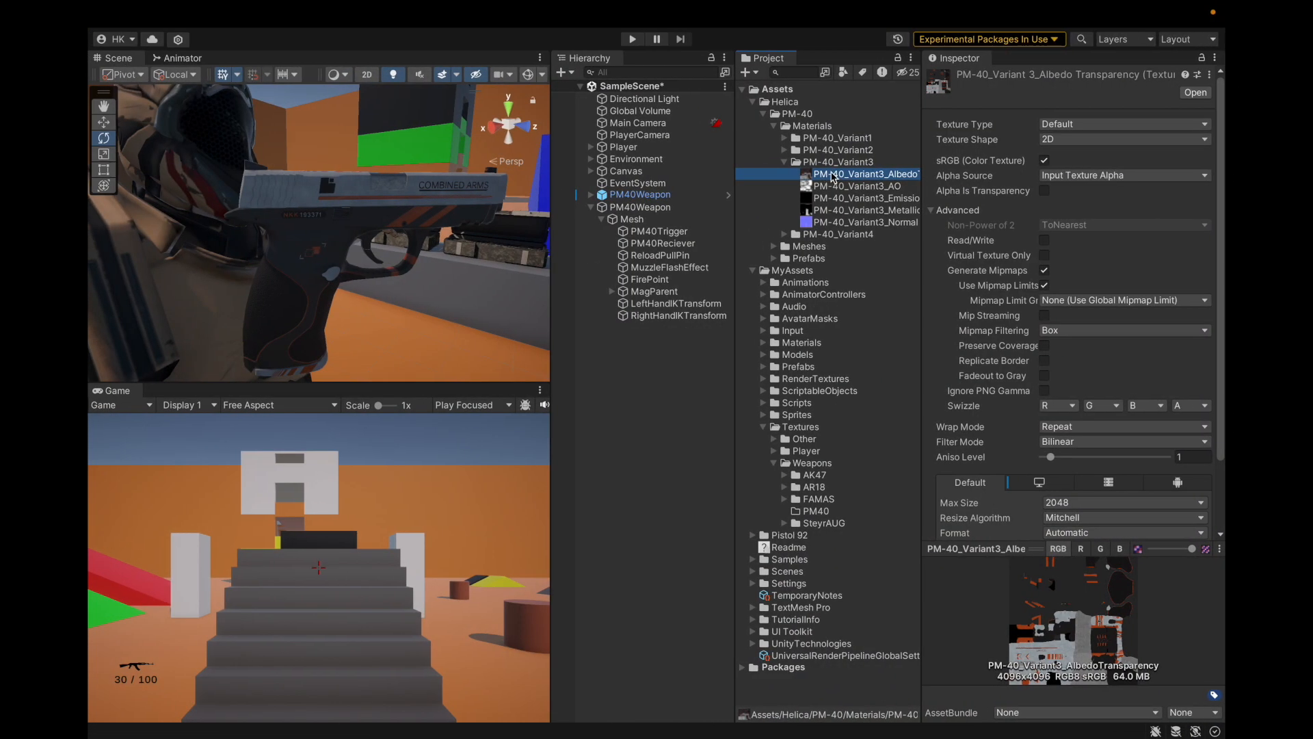
pyautogui.click(832, 177)
pyautogui.write('PM40Diff')
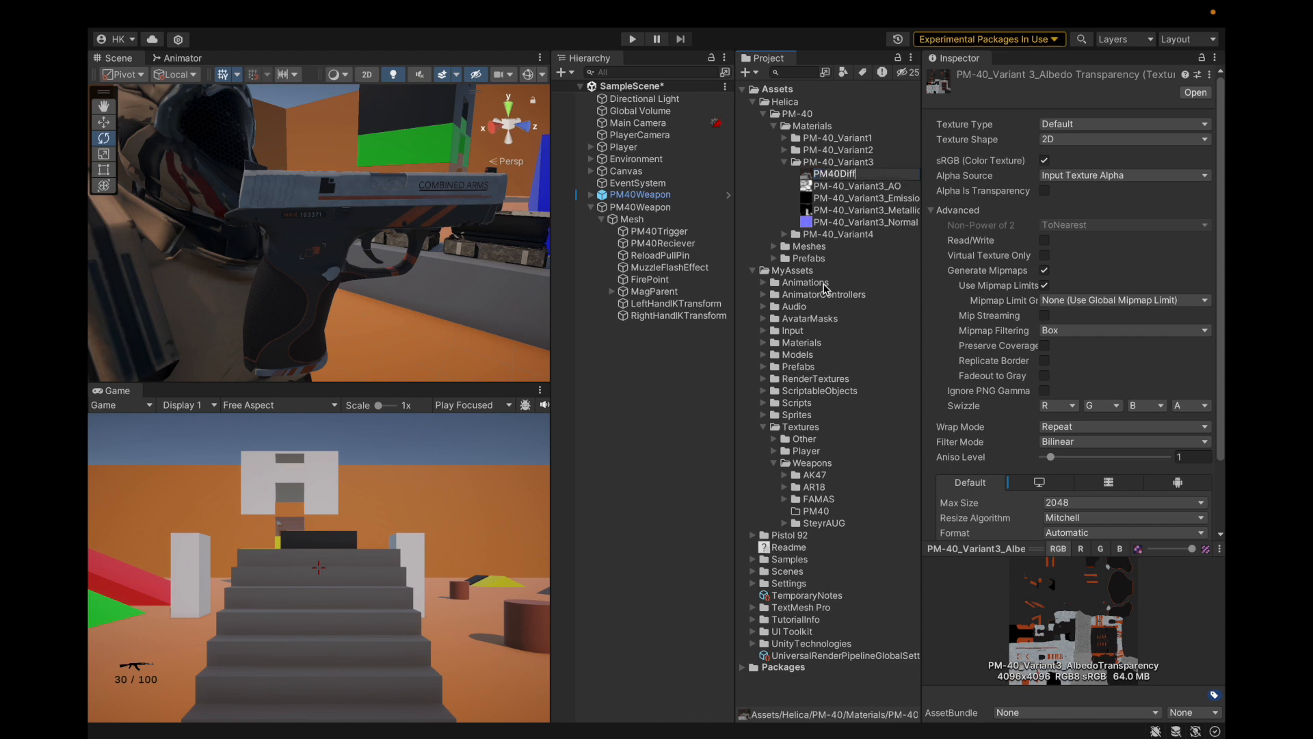
pyautogui.press('Return')
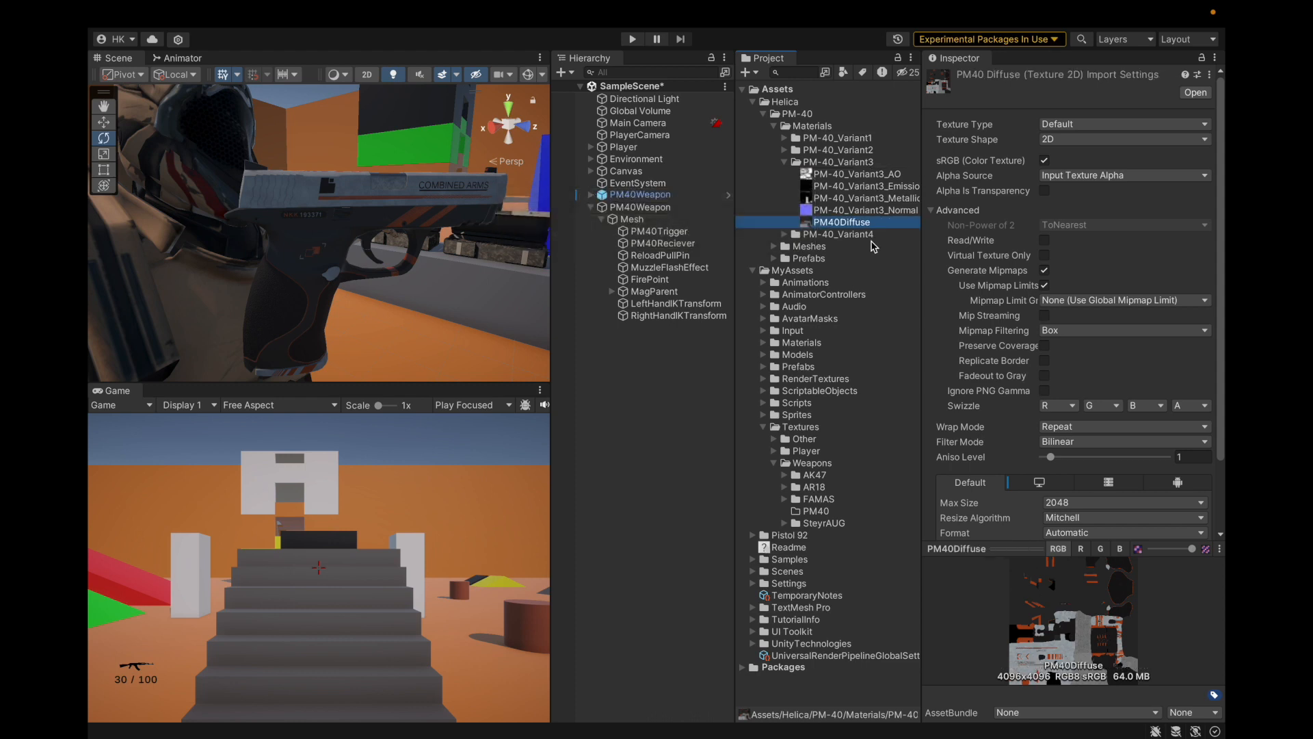
# Step: Inspect PM40Material and locate the texture files behind its Base Map and Metallic Map
pyautogui.click(852, 176)
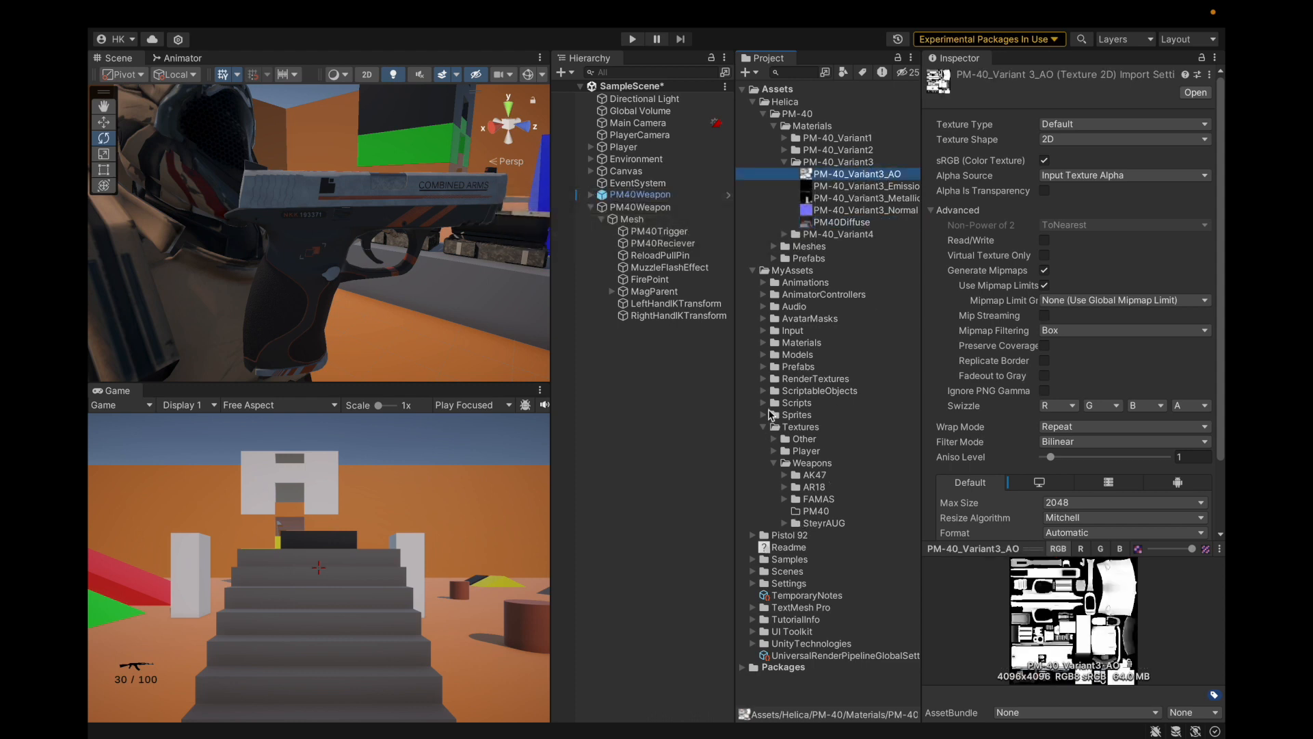
pyautogui.click(763, 343)
pyautogui.click(774, 391)
pyautogui.click(785, 451)
pyautogui.click(785, 451)
pyautogui.click(785, 438)
pyautogui.click(840, 450)
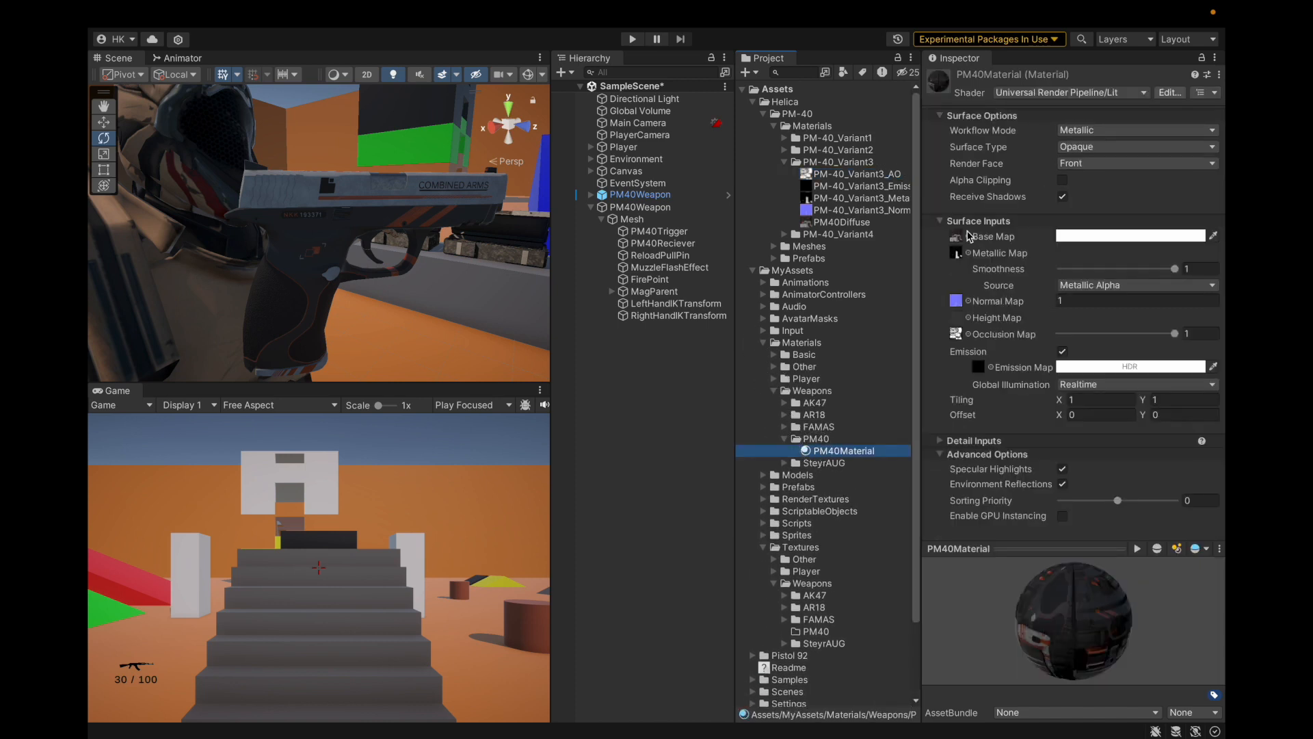
pyautogui.click(956, 237)
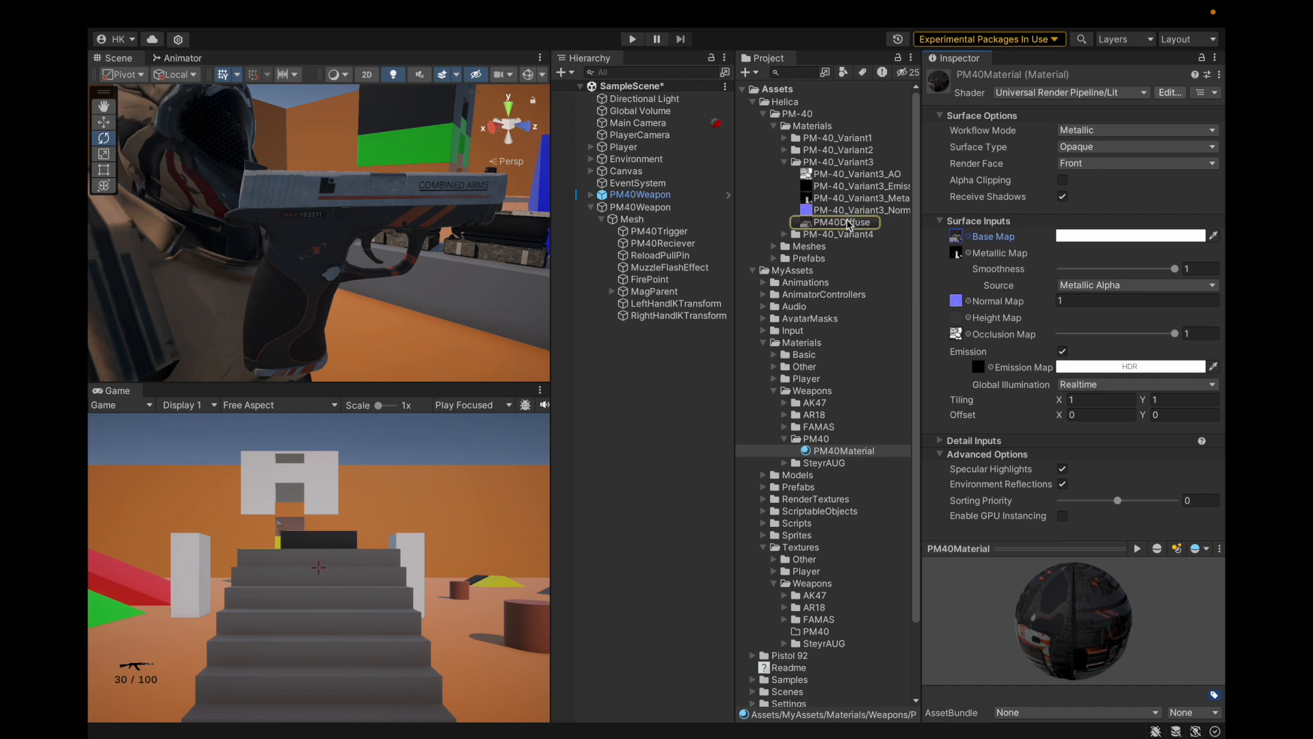
pyautogui.click(957, 253)
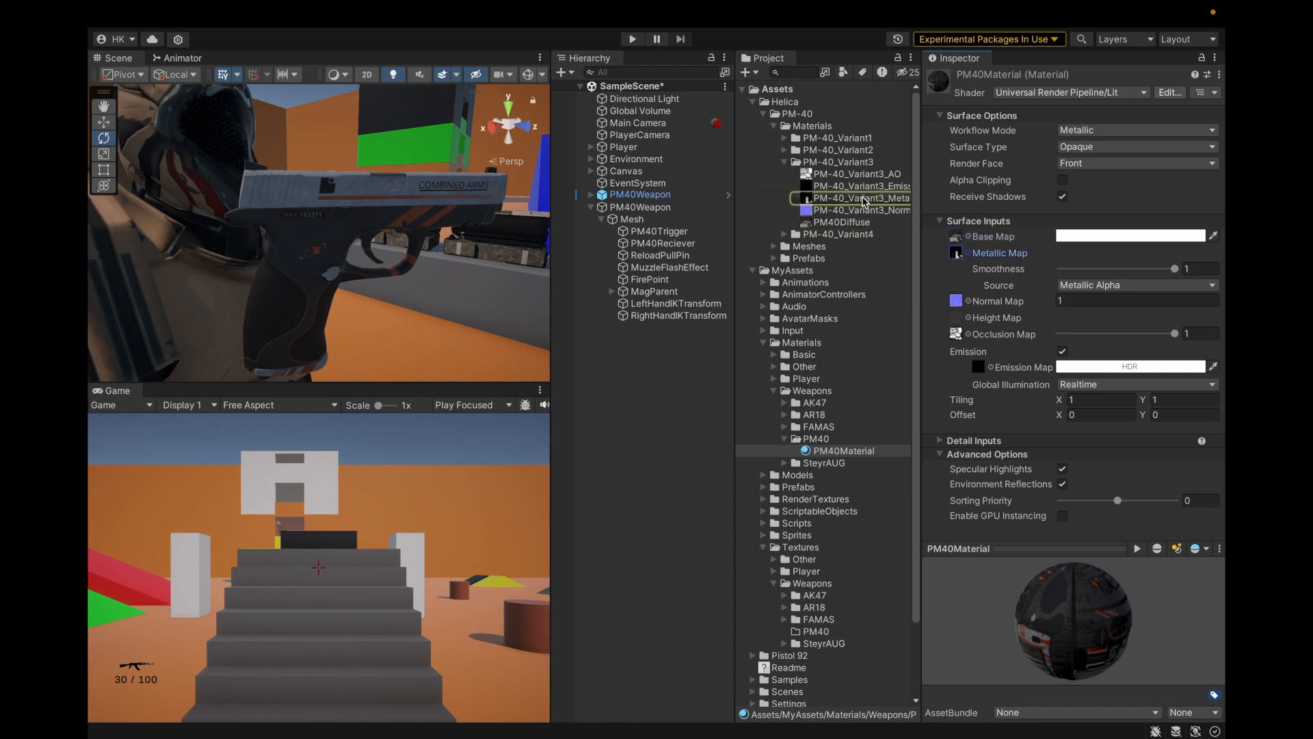
pyautogui.click(863, 200)
# Step: Copy the PM40Diffuse texture's name and rename the PM-40_Variant3_MetallicSmoothness texture as PM40Metallic
pyautogui.click(848, 222)
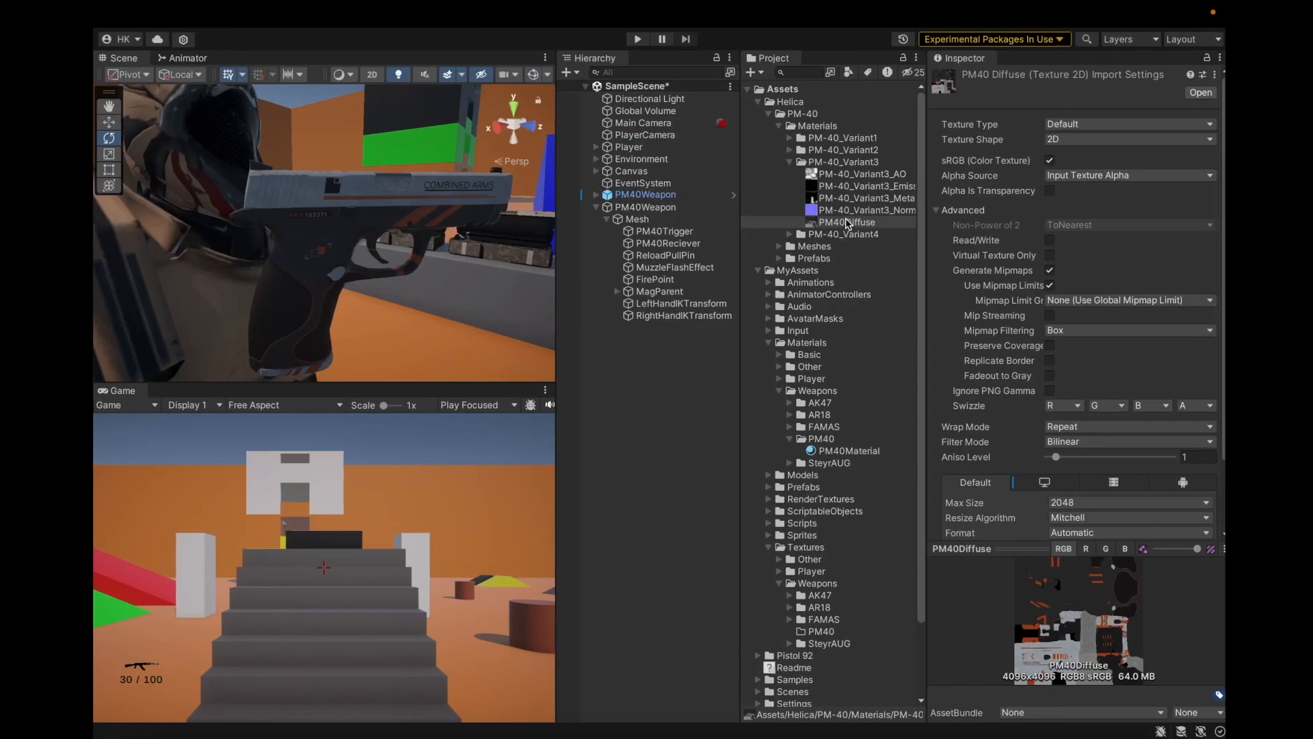
pyautogui.click(848, 222)
pyautogui.hotkey('ctrl', 'c')
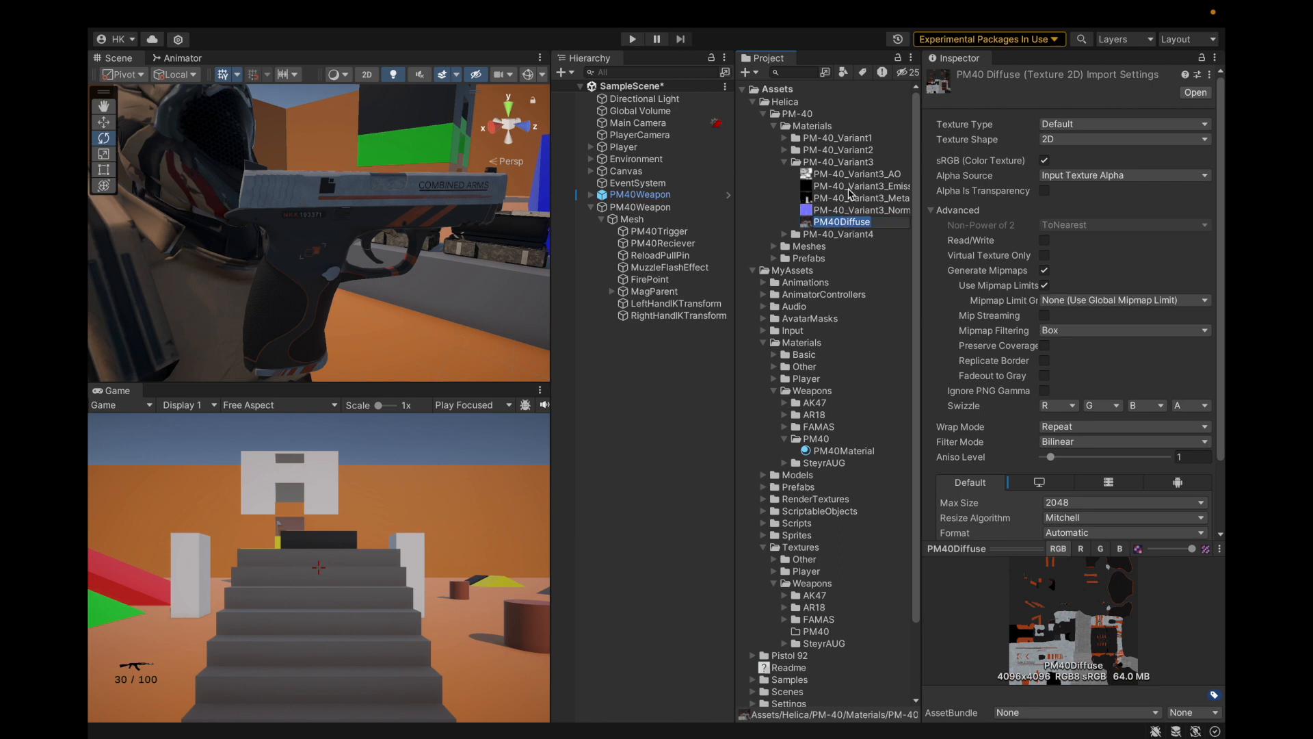
pyautogui.rightClick(846, 197)
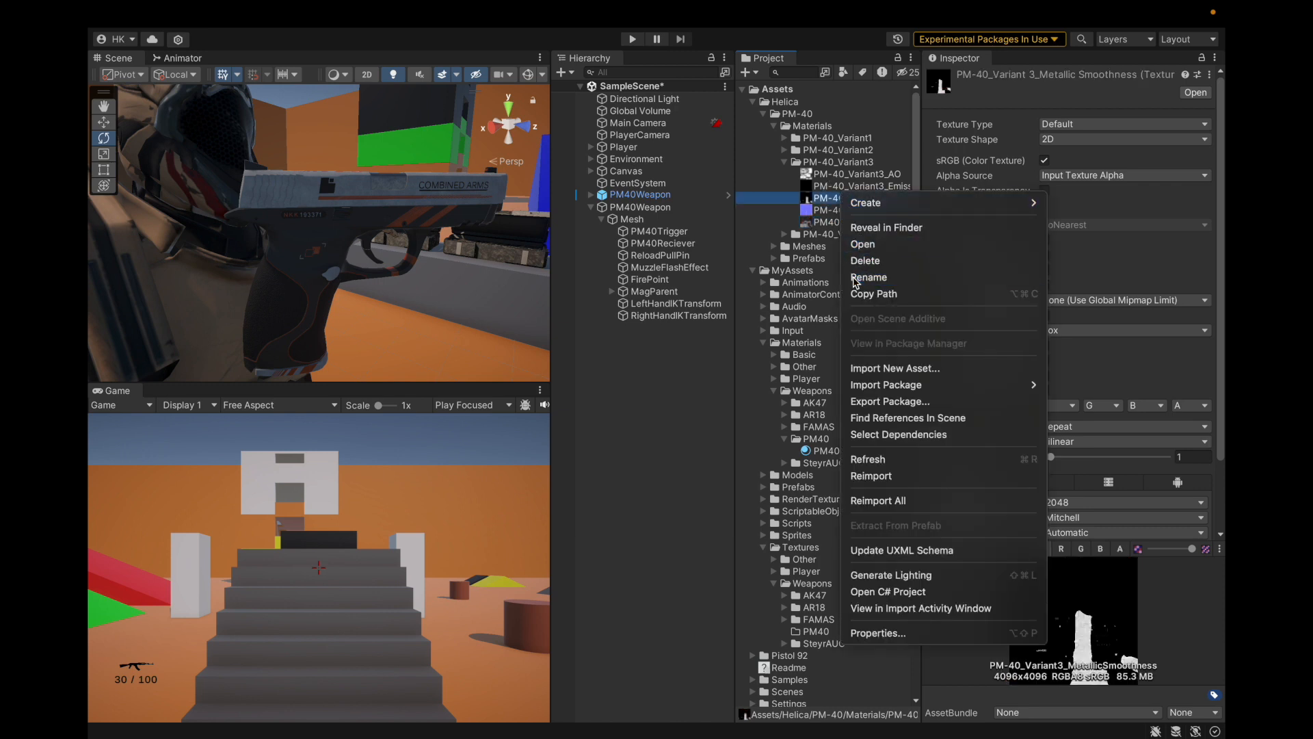
pyautogui.click(854, 277)
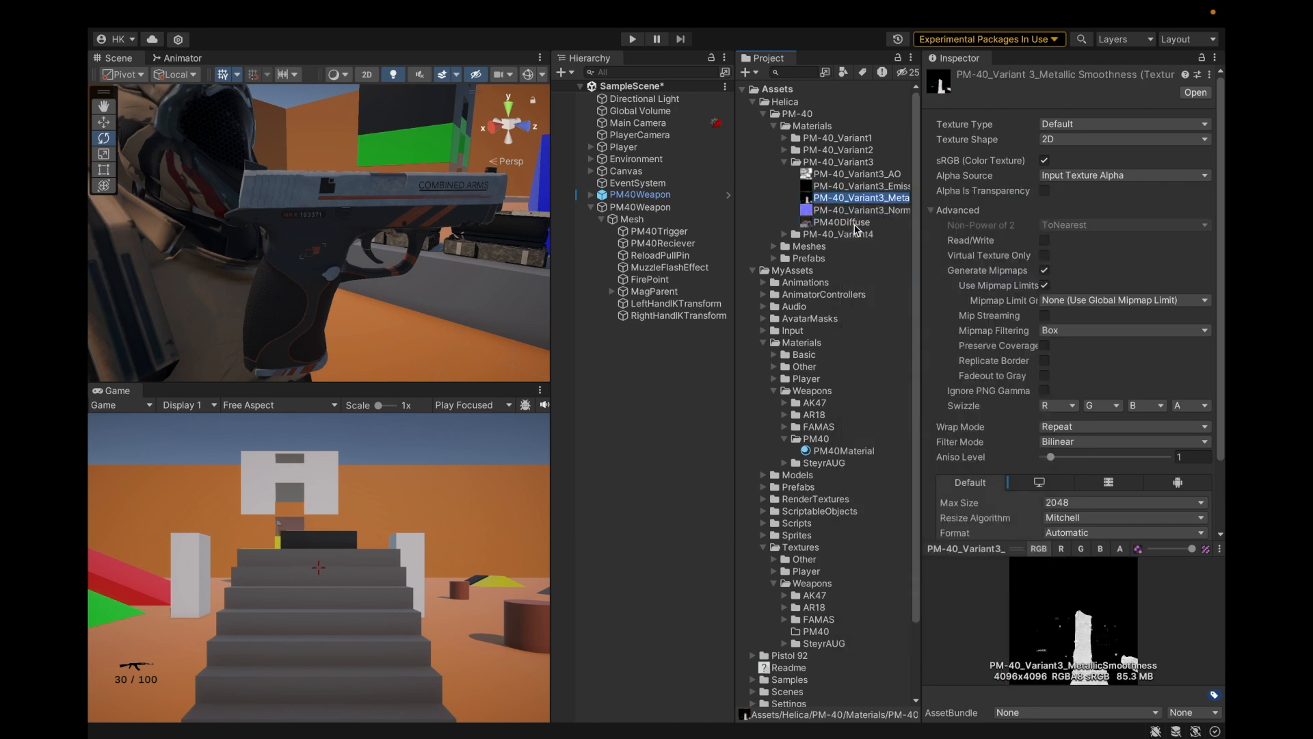
pyautogui.hotkey('ctrl', 'v')
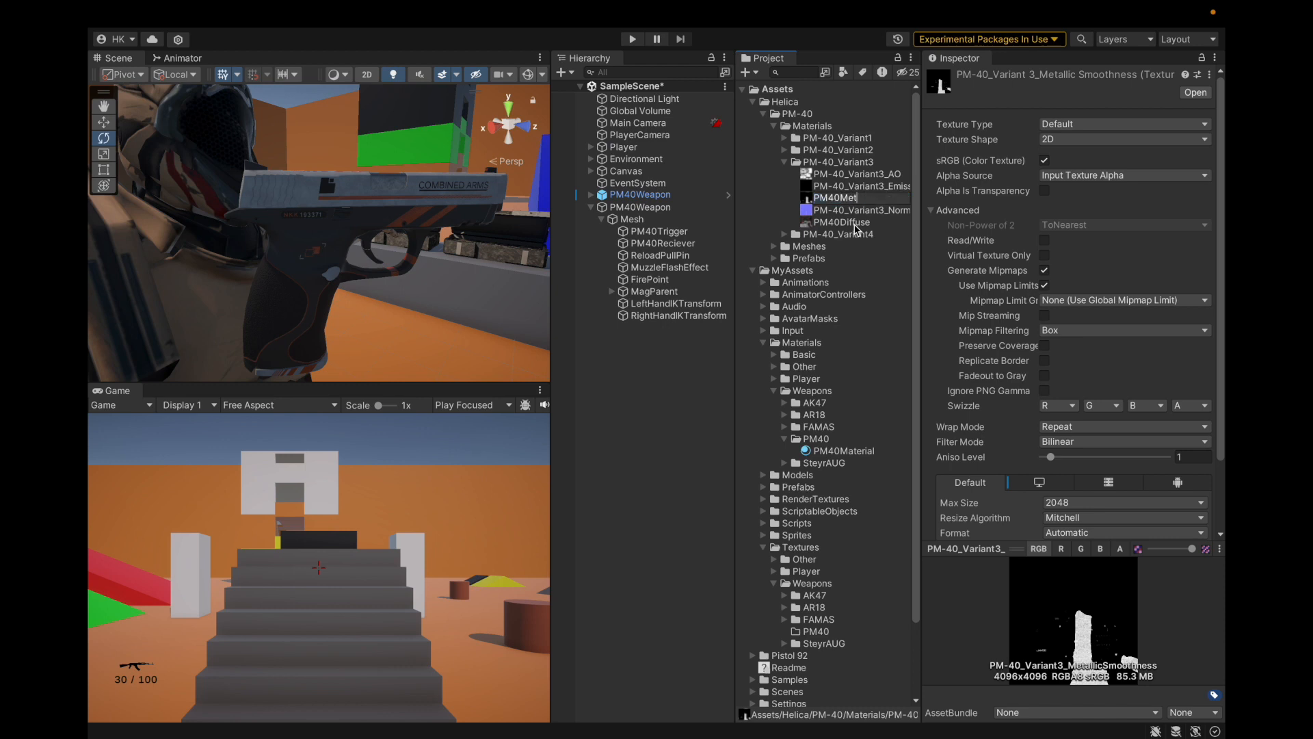
pyautogui.press('Return')
# Step: Rename the PM-40_Variant3_Normal texture as PM40Normal
pyautogui.click(851, 185)
pyautogui.click(862, 197)
pyautogui.rightClick(874, 198)
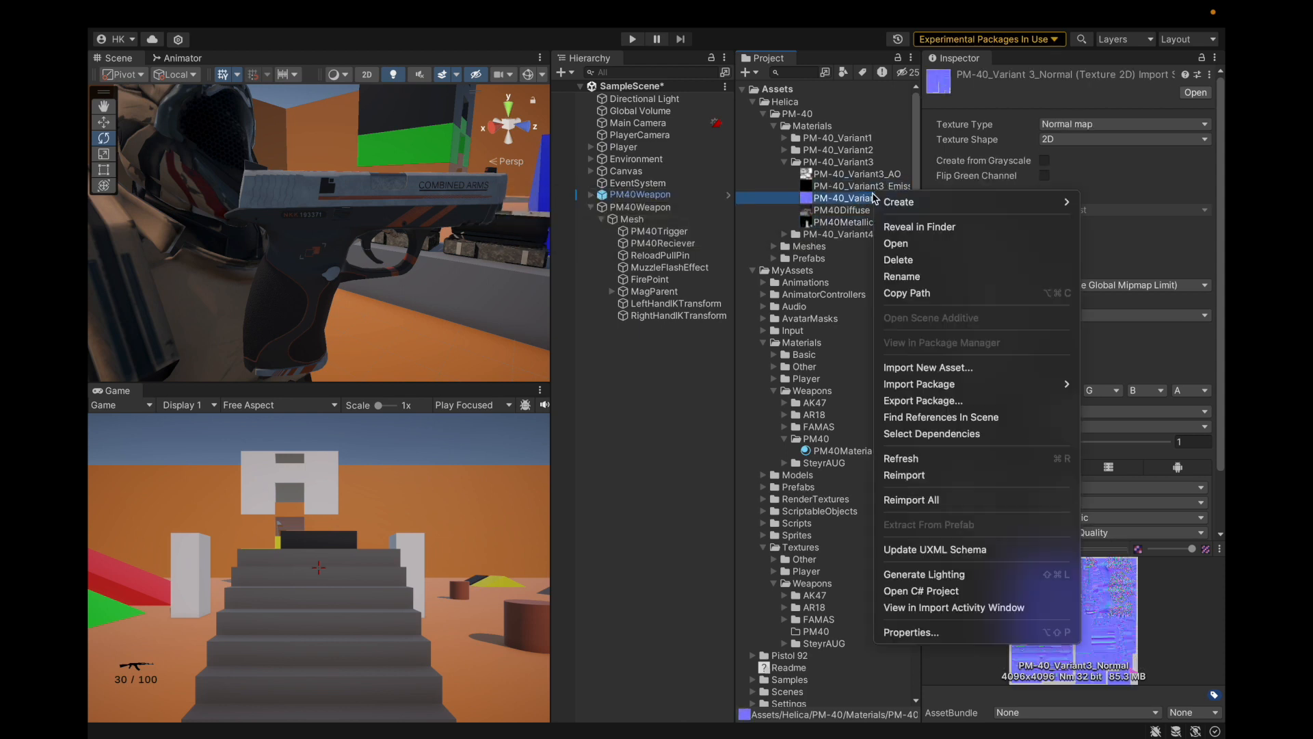
pyautogui.click(901, 276)
pyautogui.hotkey('ctrl', 'v')
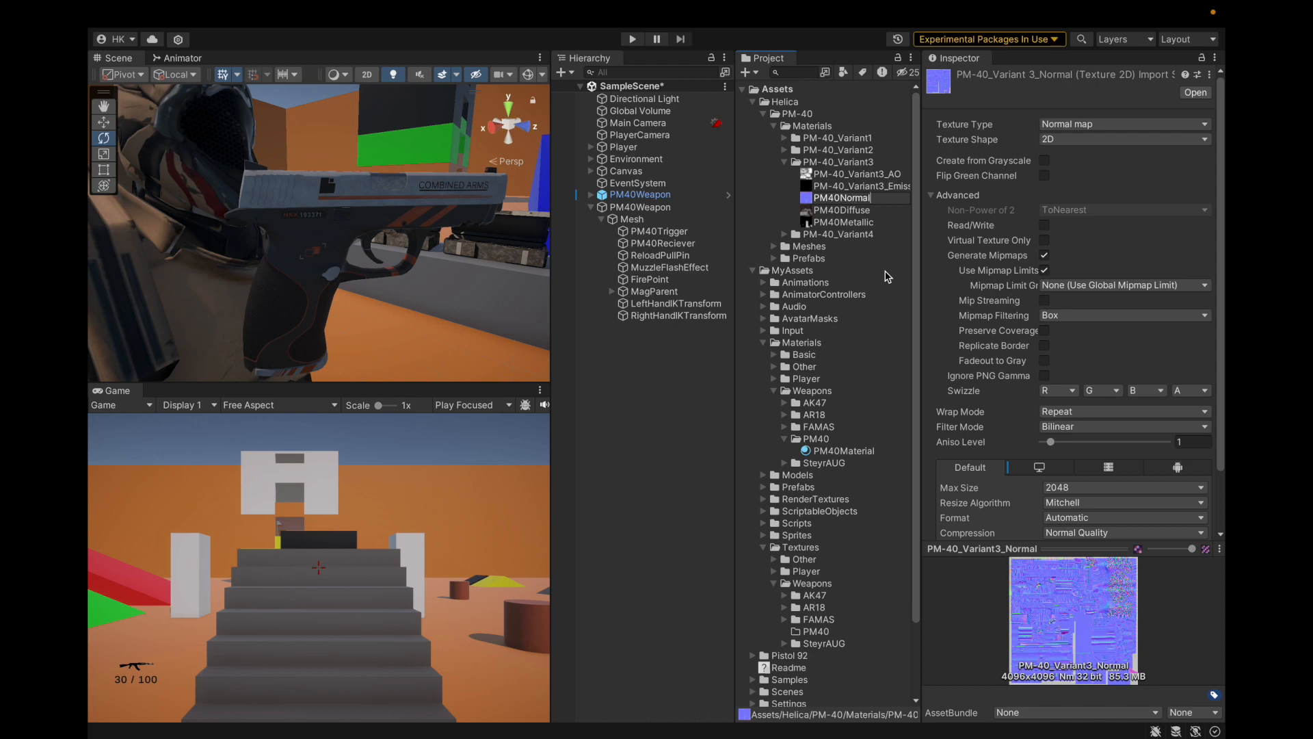
pyautogui.press('Return')
# Step: Rename the PM-40_Variant3_Emission texture as PM40DiffuseEmission
pyautogui.click(865, 185)
pyautogui.rightClick(876, 185)
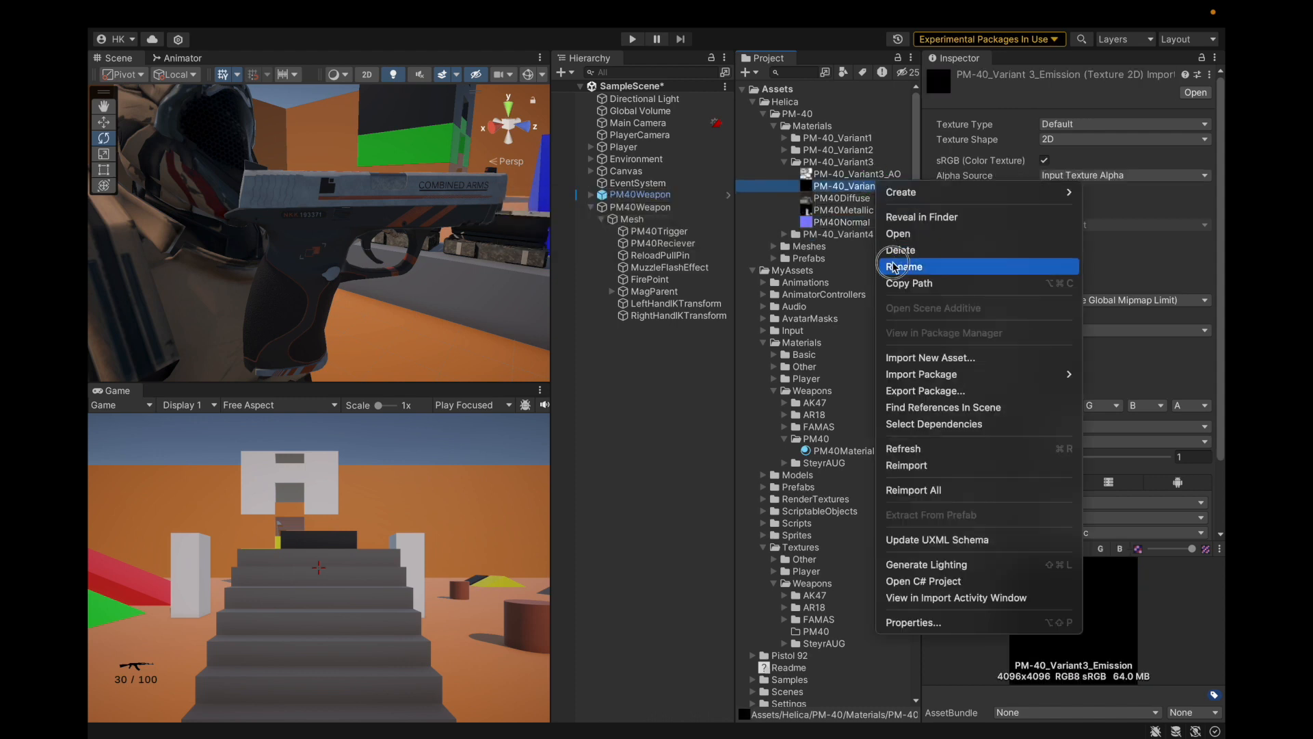
pyautogui.click(902, 266)
pyautogui.hotkey('ctrl', 'v')
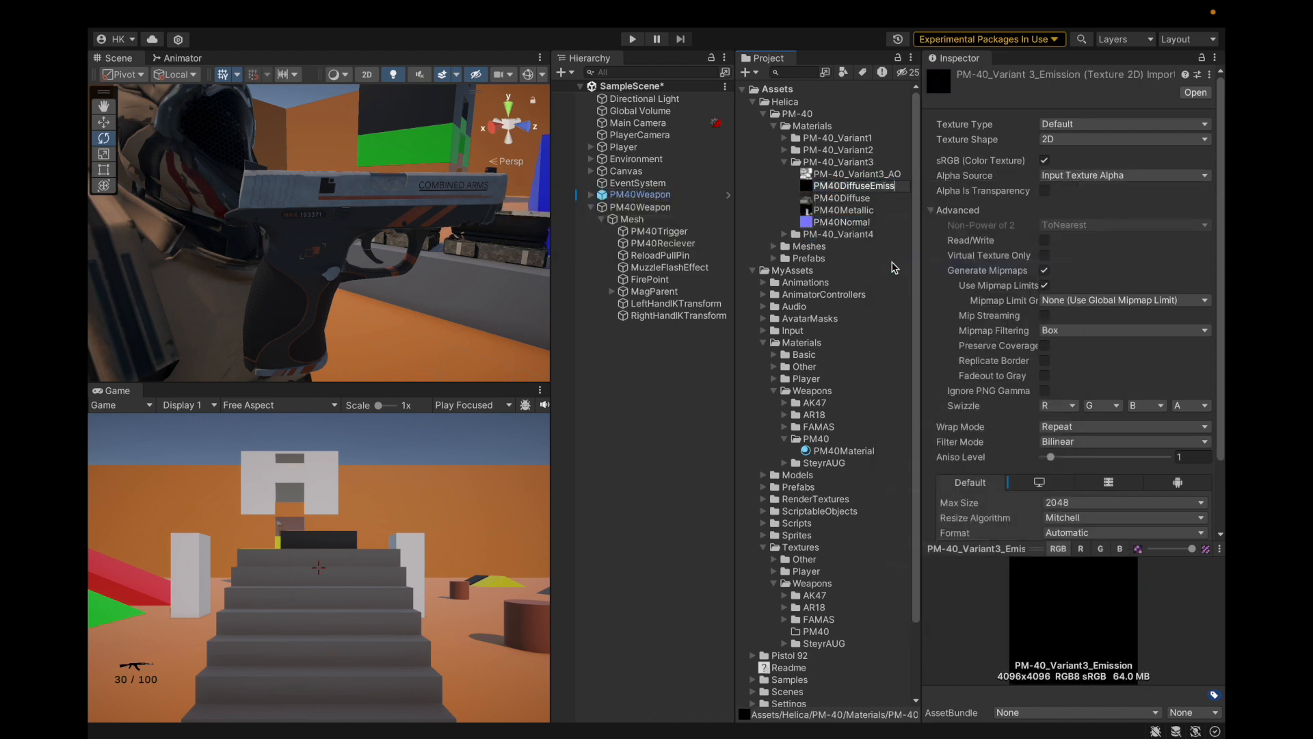
pyautogui.write('Emission')
pyautogui.press('Return')
# Step: View the PM-40_Variant3_AO image and rename that texture as PM40Occlusion
pyautogui.doubleClick(855, 174)
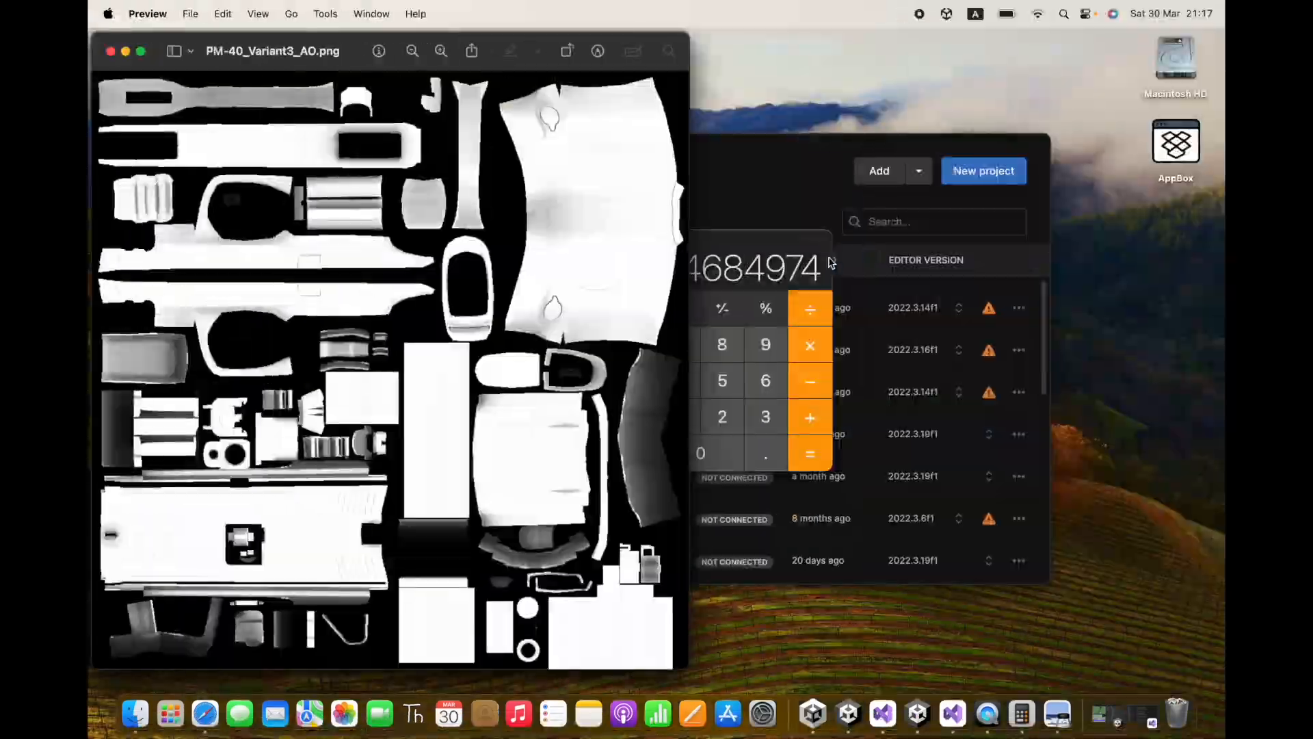
pyautogui.press('super+Tab')
pyautogui.click(824, 452)
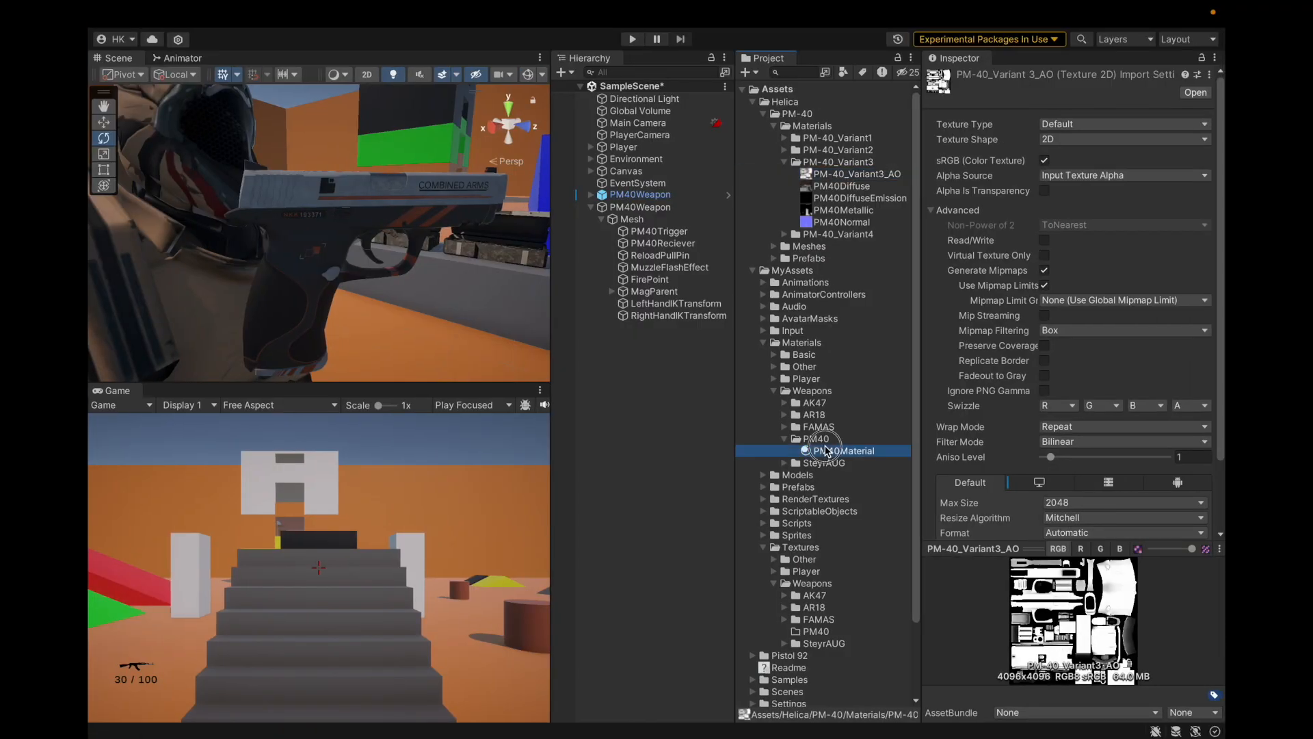
pyautogui.click(848, 174)
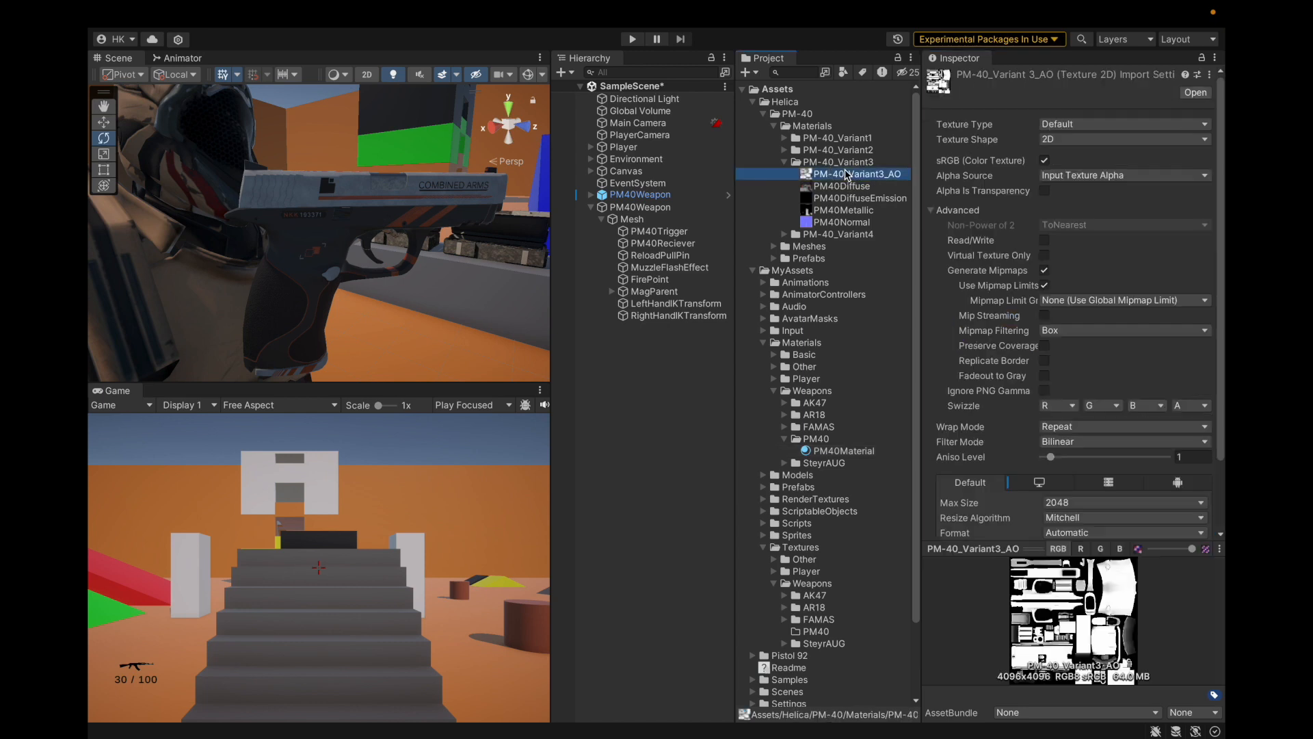
pyautogui.rightClick(848, 175)
pyautogui.click(859, 253)
pyautogui.press('super+v')
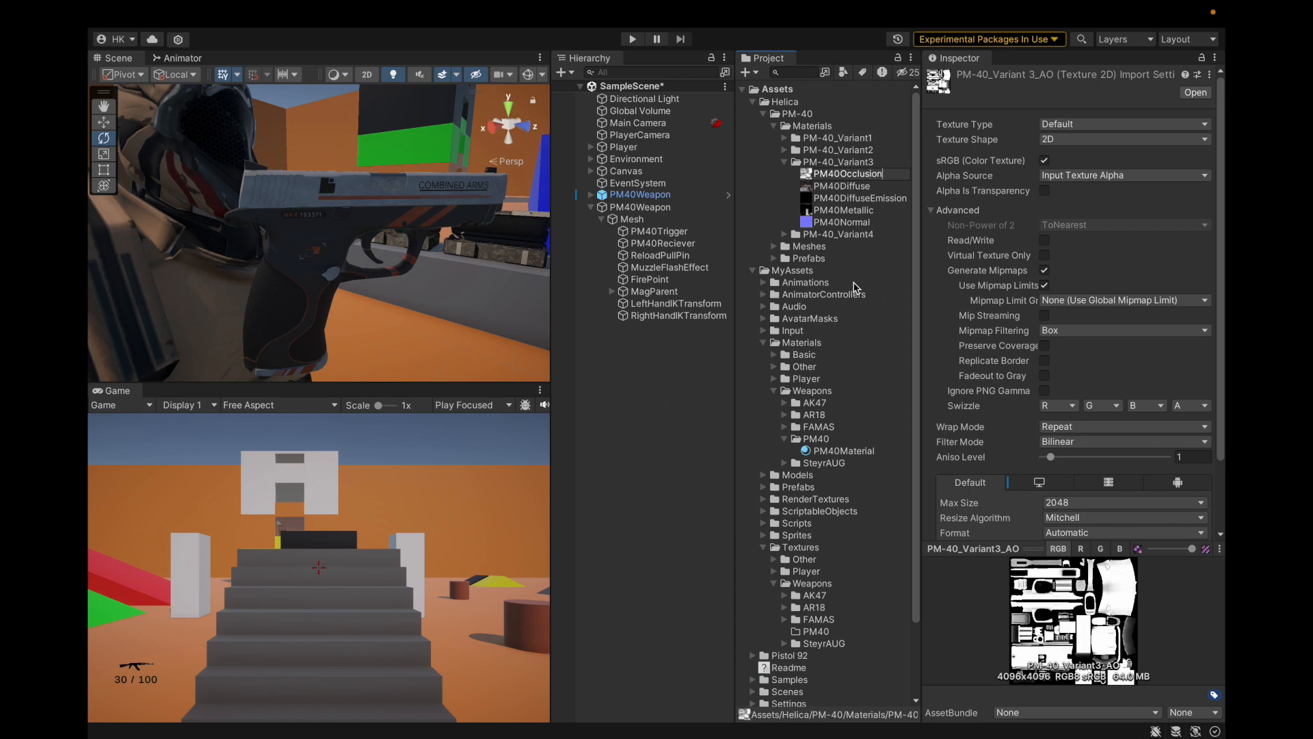
pyautogui.press('Return')
# Step: Save the scene, select PM40Material to check its maps, and save the project
pyautogui.press('super+s')
pyautogui.click(827, 451)
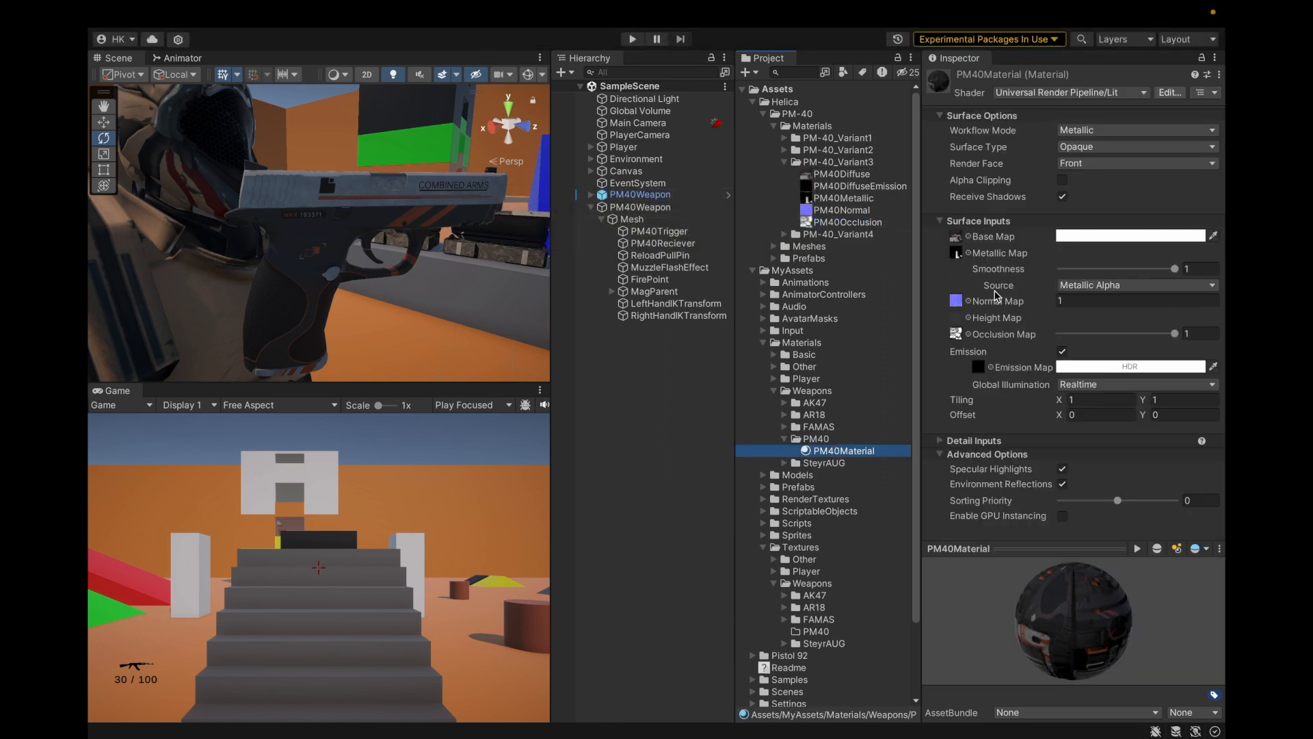
pyautogui.moveTo(177, 6)
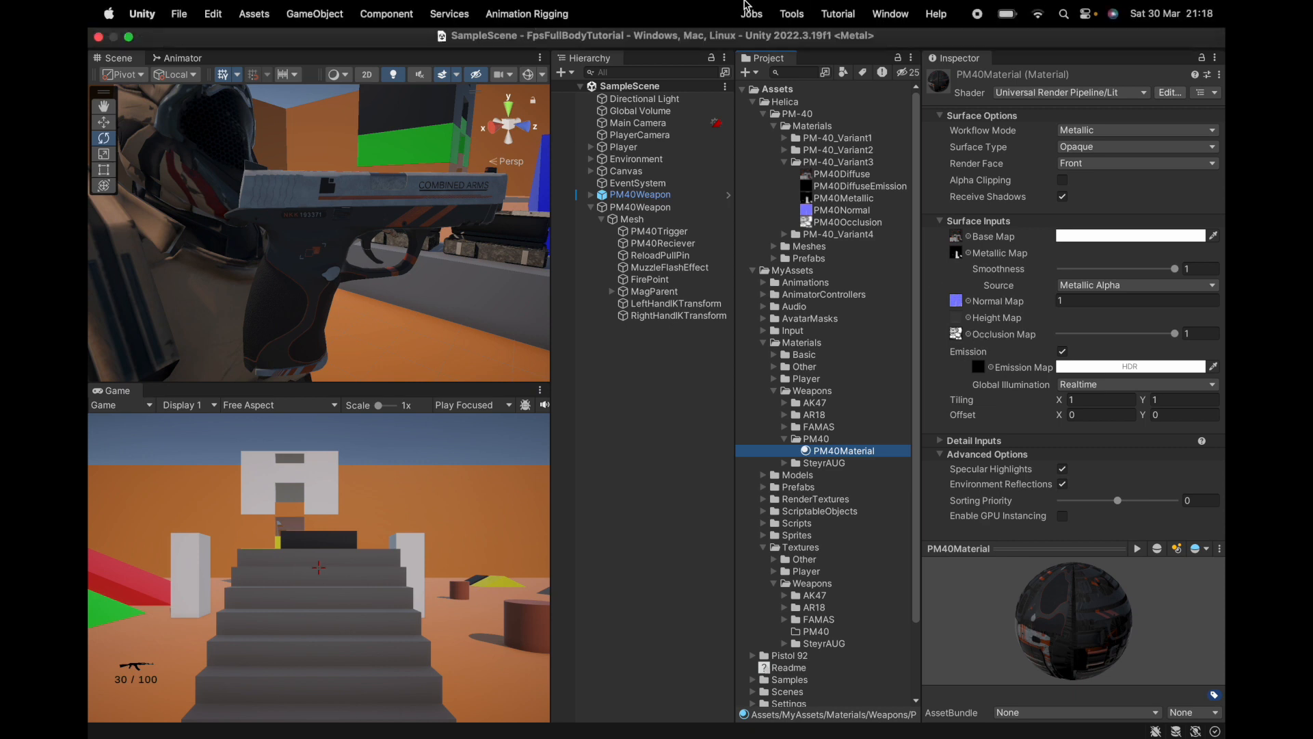
pyautogui.click(179, 14)
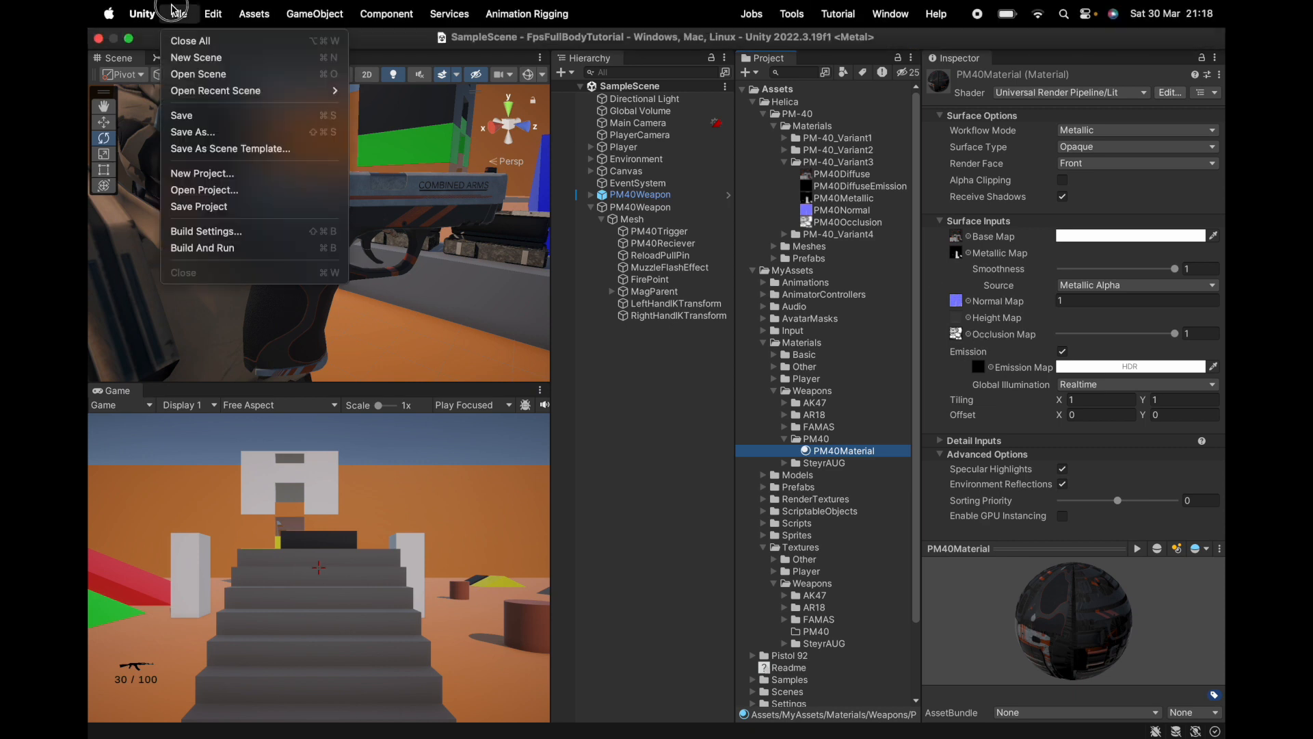
pyautogui.click(179, 205)
# Step: Move the five renamed PM40 textures into MyAssets/Textures/Weapons/PM40 and collapse the MyAssets folders
pyautogui.click(848, 176)
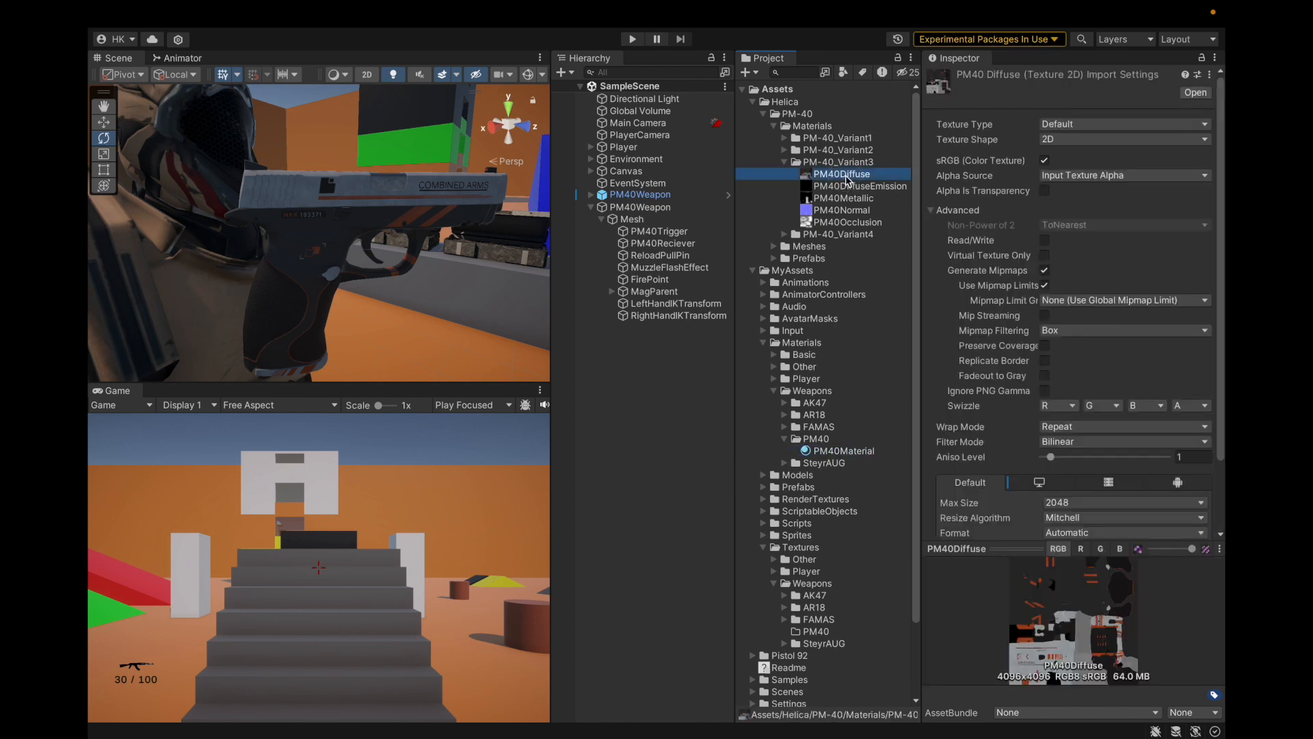
pyautogui.keyDown('shift'); pyautogui.click(845, 222); pyautogui.keyUp('shift')
pyautogui.moveTo(845, 222); pyautogui.dragTo(823, 636)
pyautogui.click(773, 523)
pyautogui.click(764, 487)
pyautogui.click(785, 378)
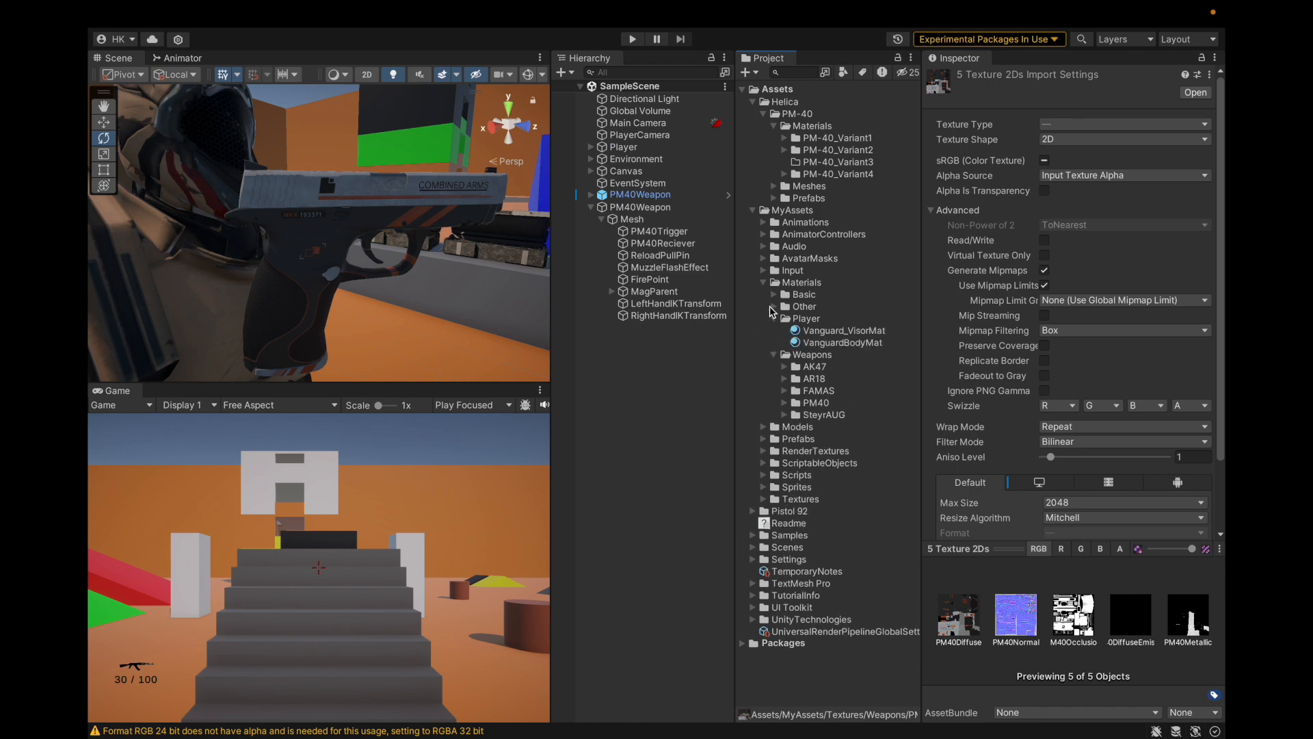
pyautogui.click(773, 330)
pyautogui.click(773, 282)
pyautogui.click(753, 210)
# Step: Rename the PM-40_Mesh model in Helica/PM-40/Meshes as PM40Mesh
pyautogui.click(795, 102)
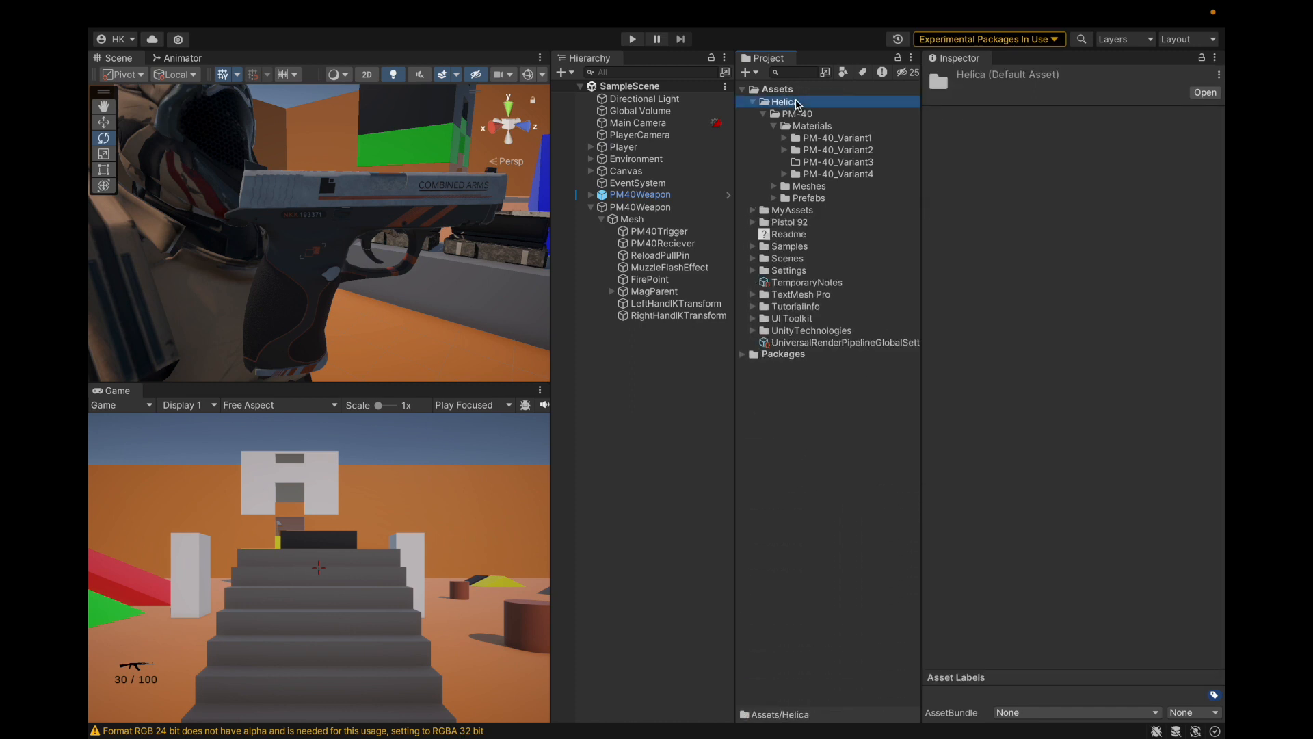
pyautogui.rightClick(795, 102)
pyautogui.press('Escape')
pyautogui.click(774, 186)
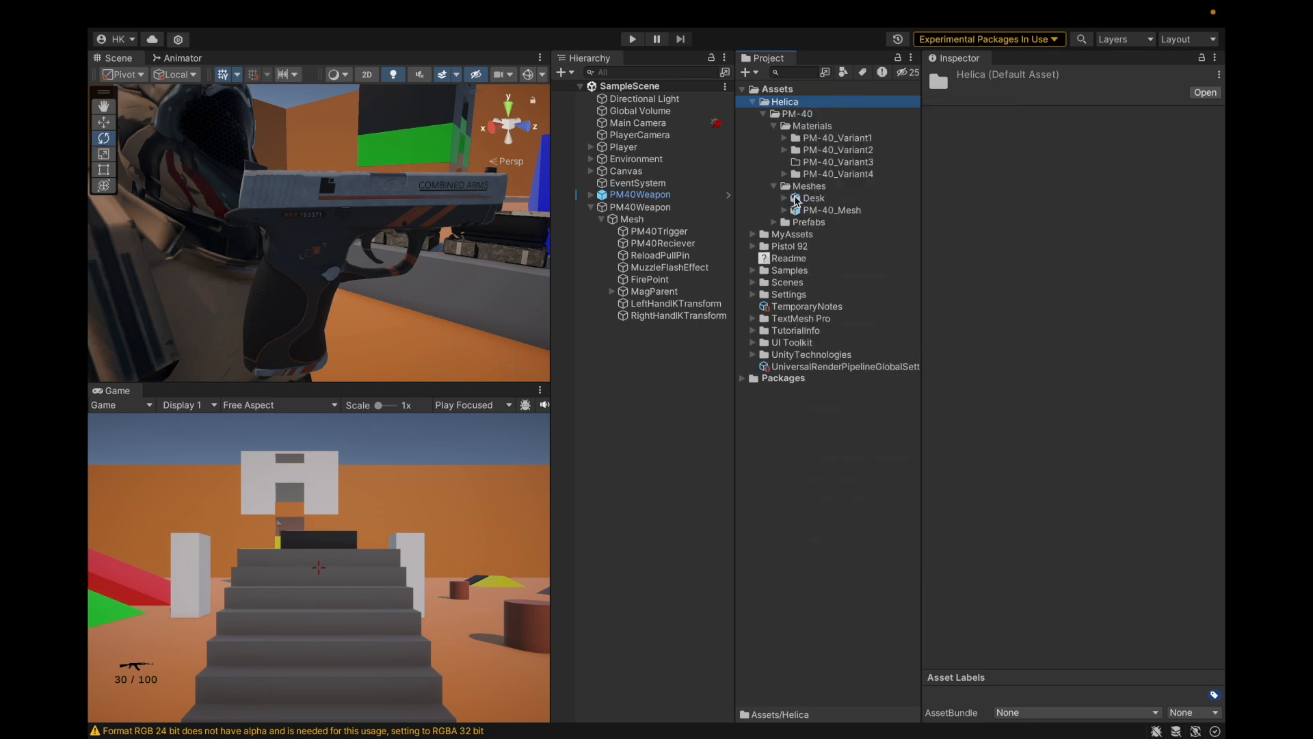
pyautogui.click(796, 199)
pyautogui.click(811, 210)
pyautogui.click(811, 211)
pyautogui.write('Rsh')
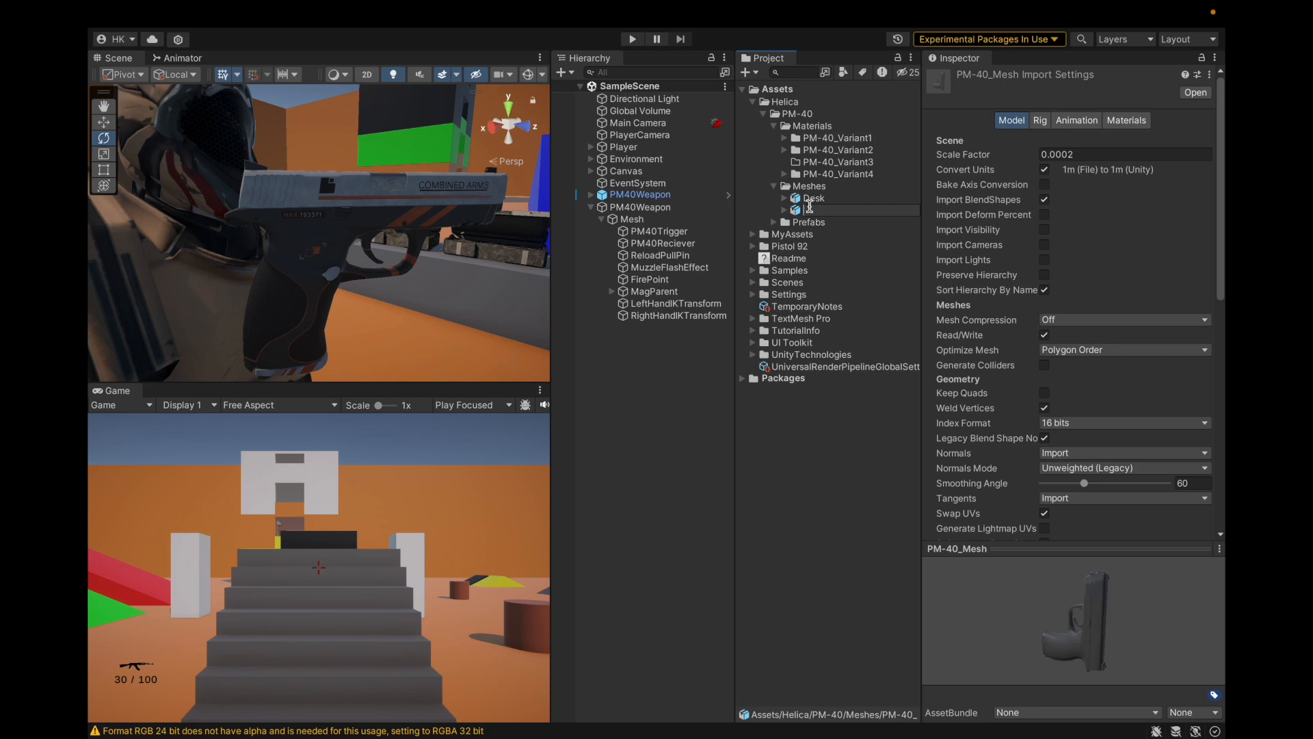
pyautogui.write('sh')
pyautogui.press('Return')
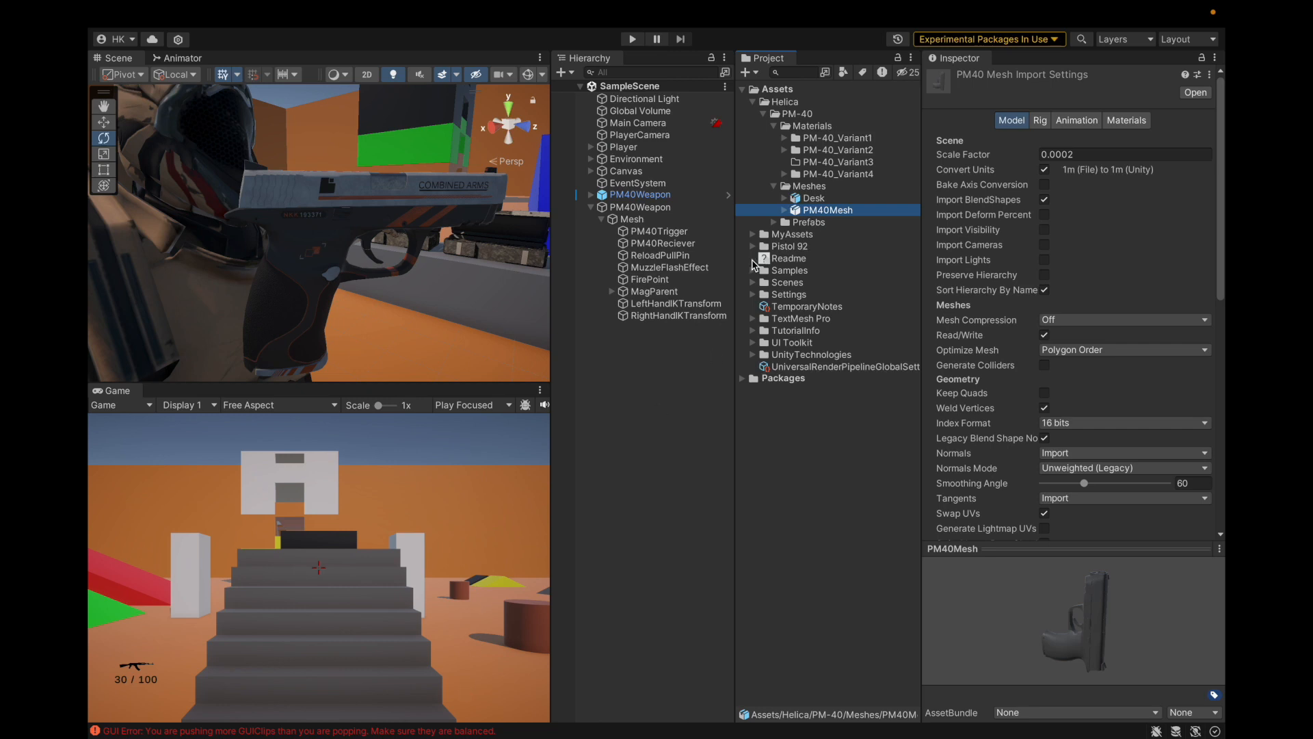
# Step: Create a PM40 folder in MyAssets/Models/Guns and move the PM40Mesh model into it
pyautogui.click(753, 233)
pyautogui.click(762, 320)
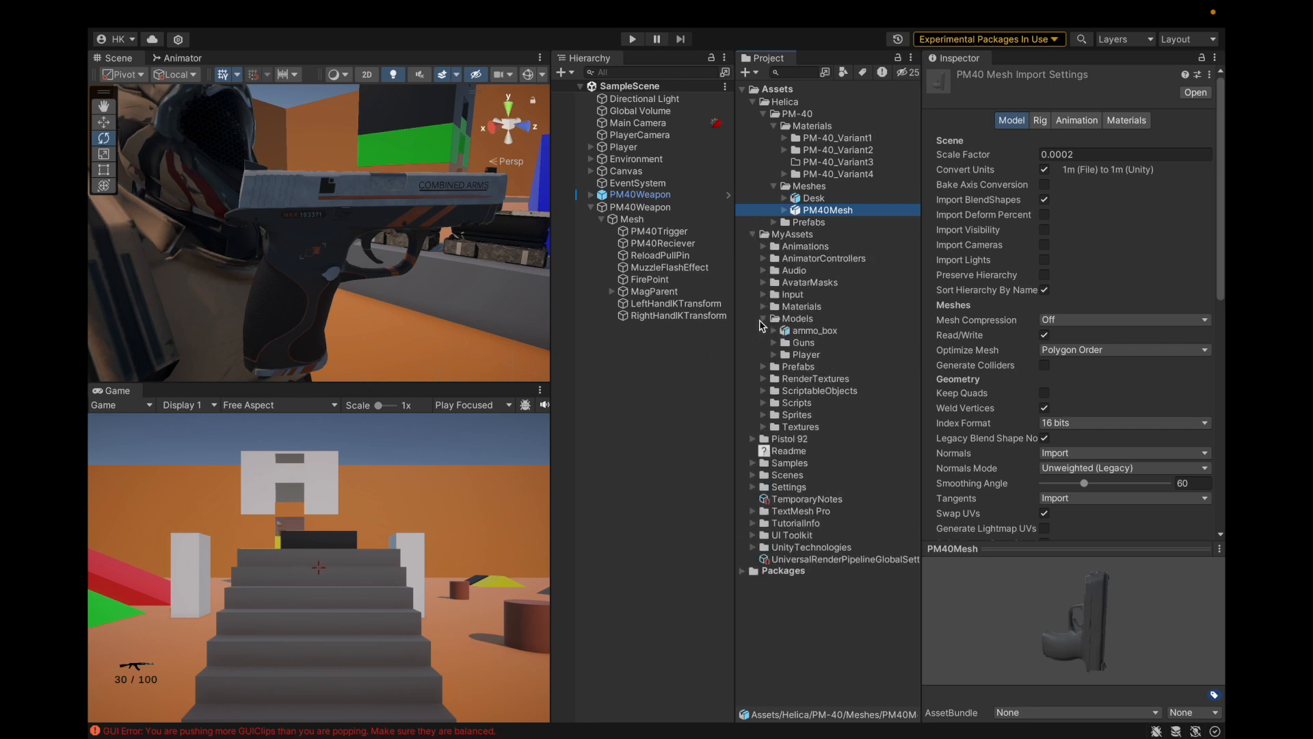
pyautogui.click(773, 343)
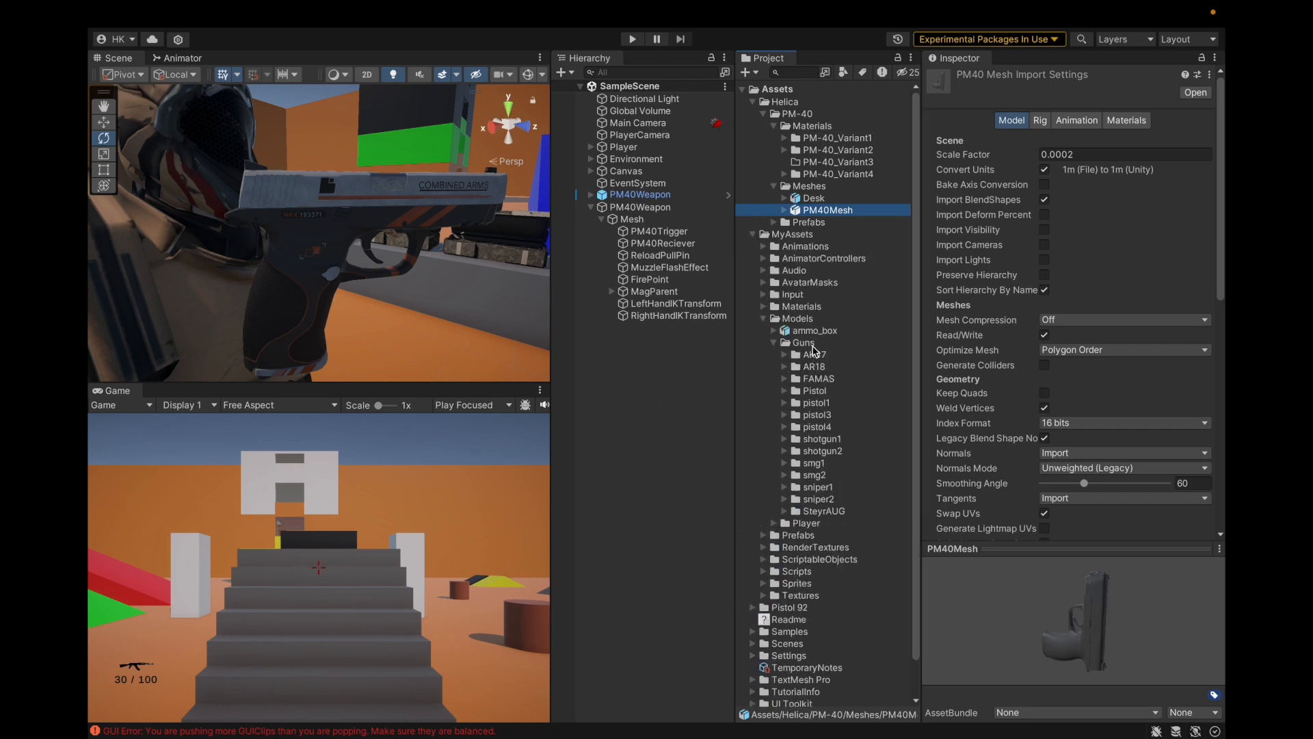
pyautogui.click(804, 343)
pyautogui.rightClick(831, 346)
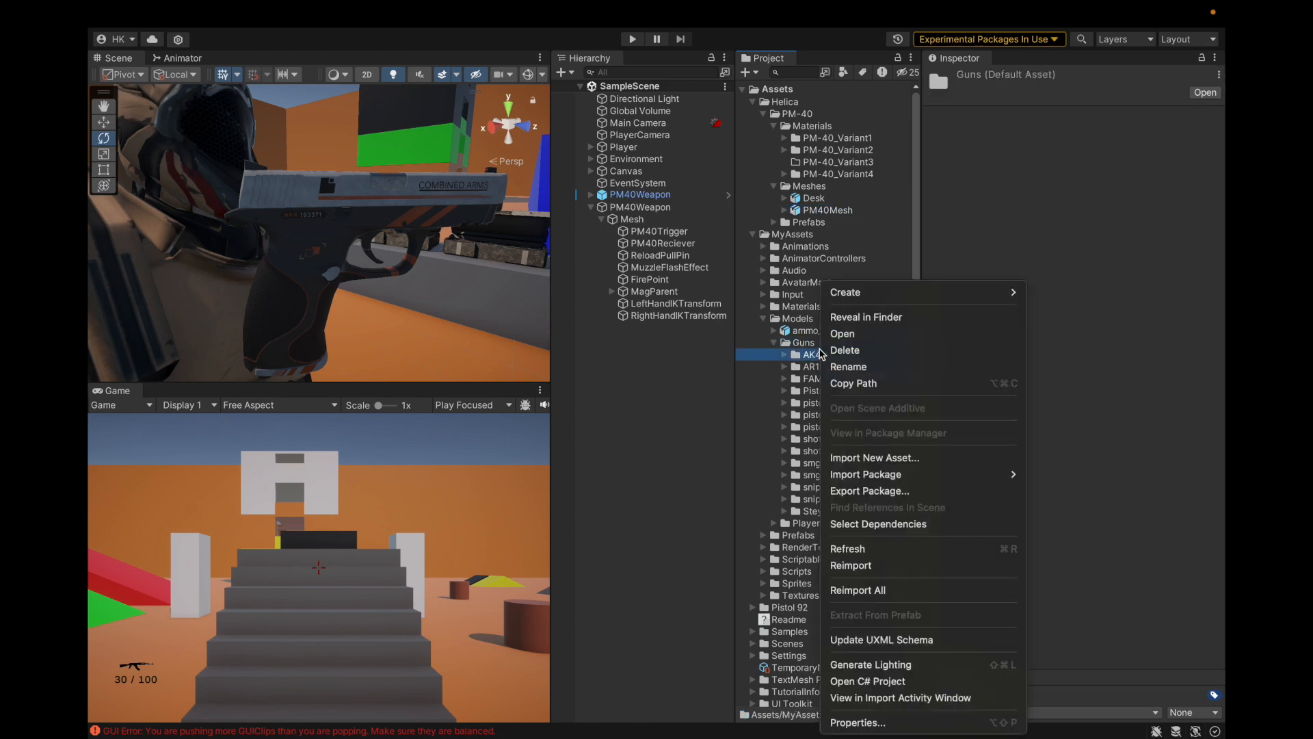
pyautogui.rightClick(826, 354)
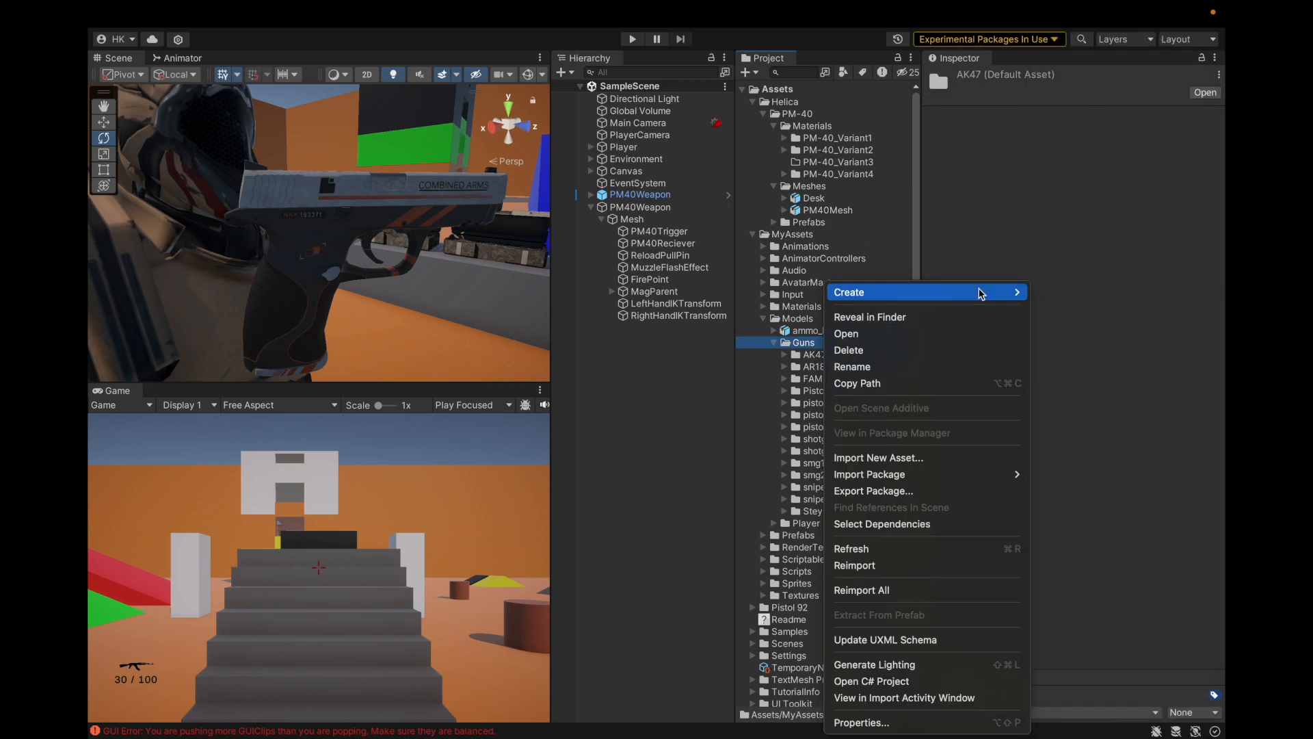
pyautogui.moveTo(992, 292)
pyautogui.click(1053, 103)
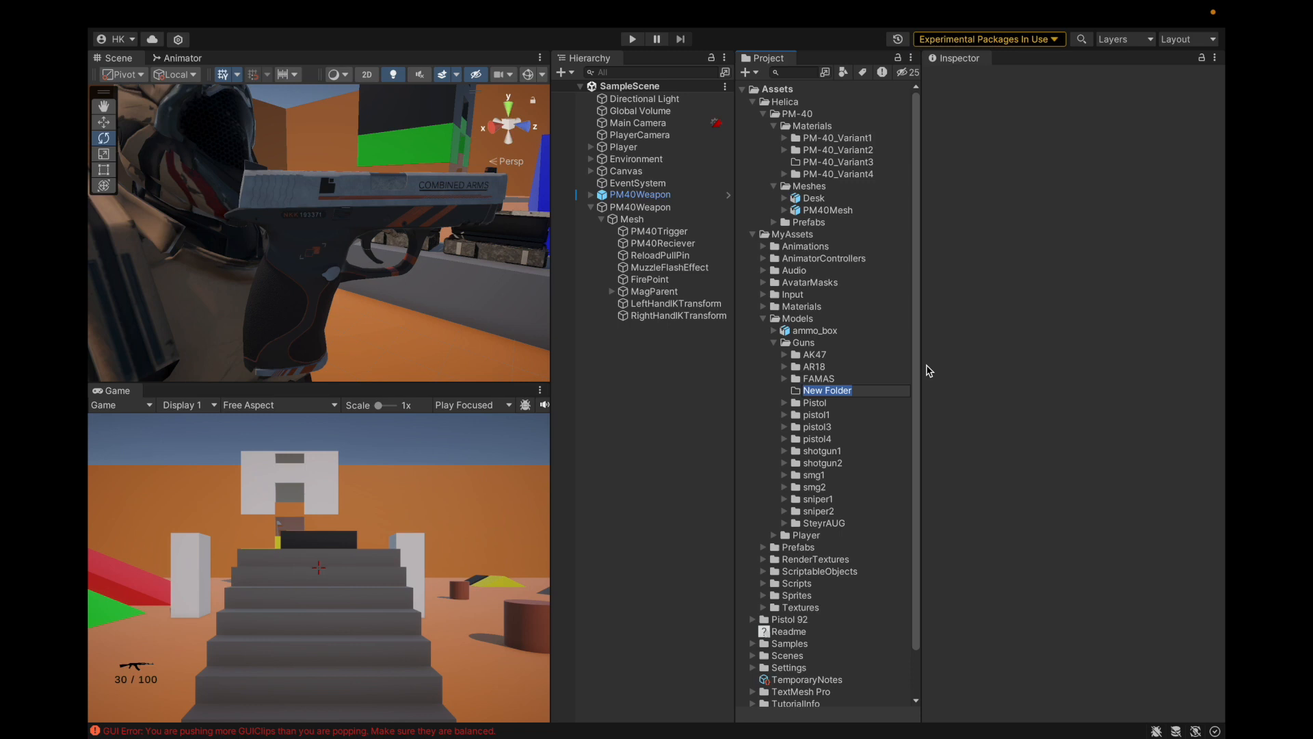
pyautogui.press('Return')
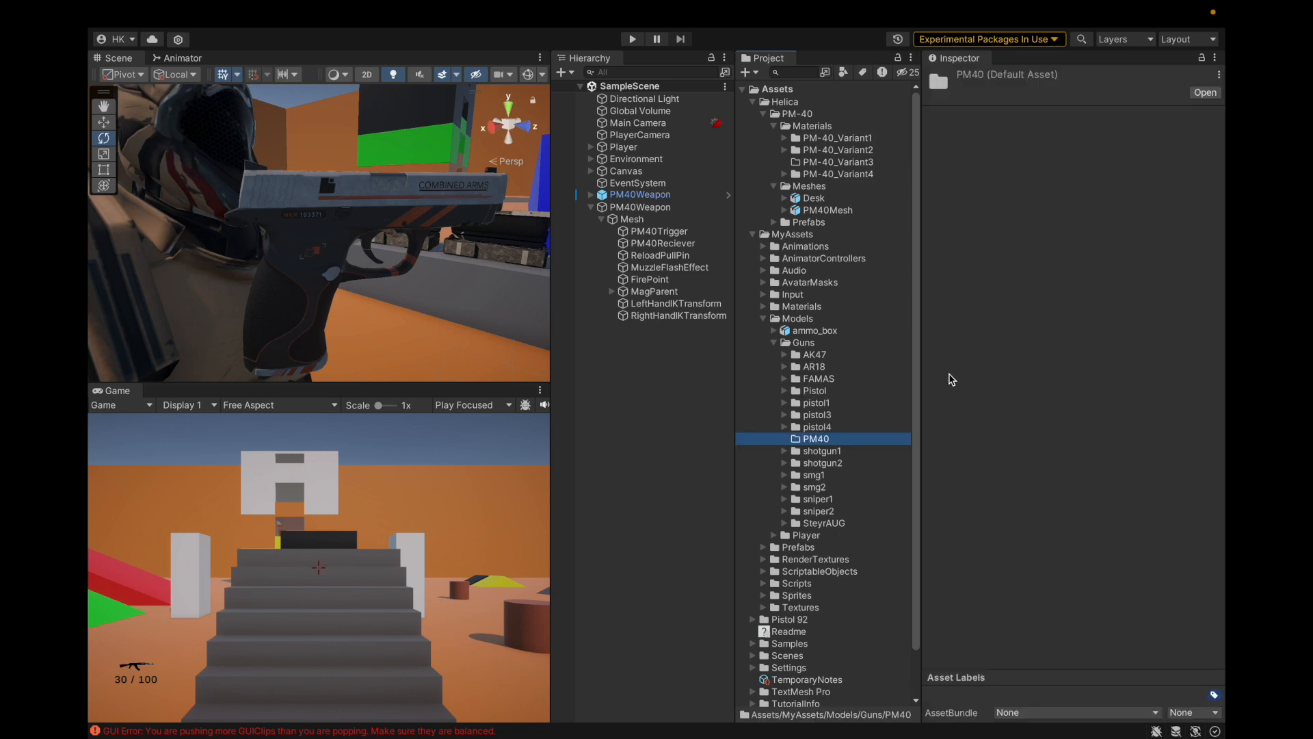
pyautogui.moveTo(834, 214); pyautogui.dragTo(835, 438)
# Step: Delete the Pistol, pistol1, pistol3 and pistol4 folders from MyAssets/Models/Guns
pyautogui.click(834, 417)
pyautogui.keyDown('shift'); pyautogui.click(824, 380); pyautogui.keyUp('shift')
pyautogui.rightClick(825, 383)
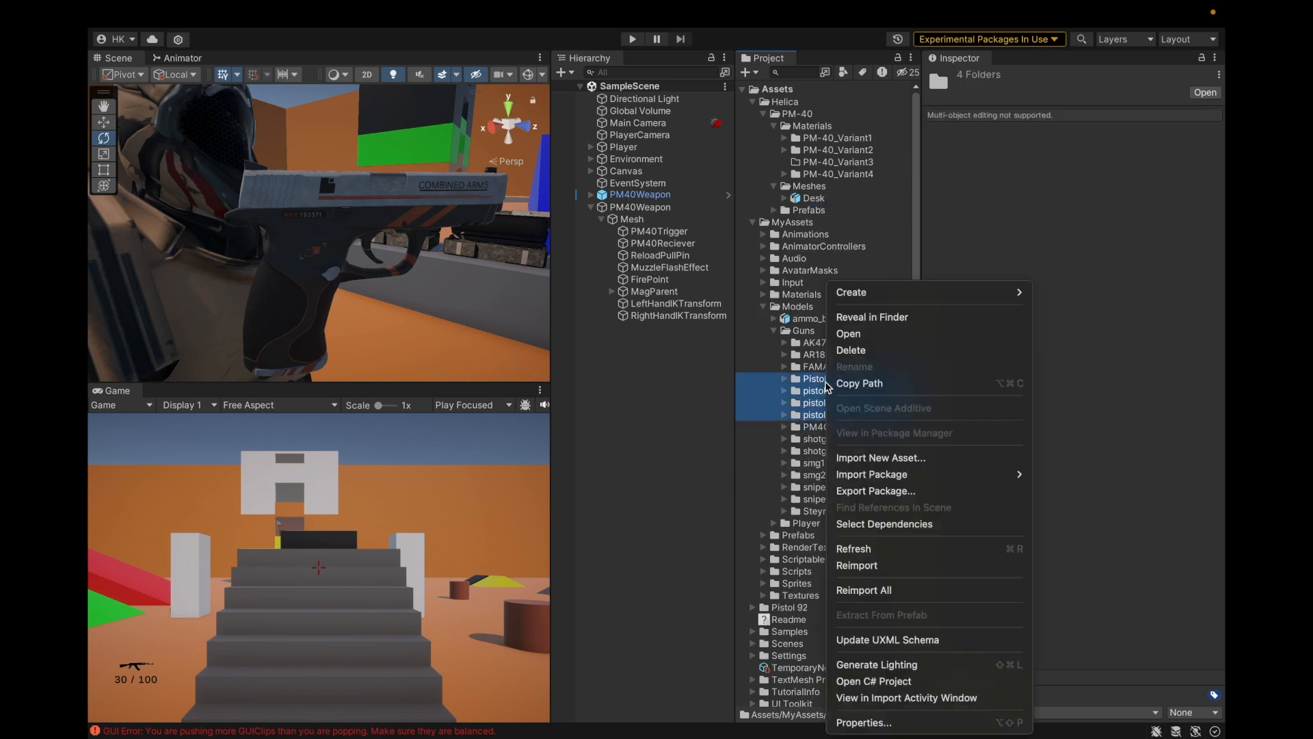
pyautogui.click(851, 349)
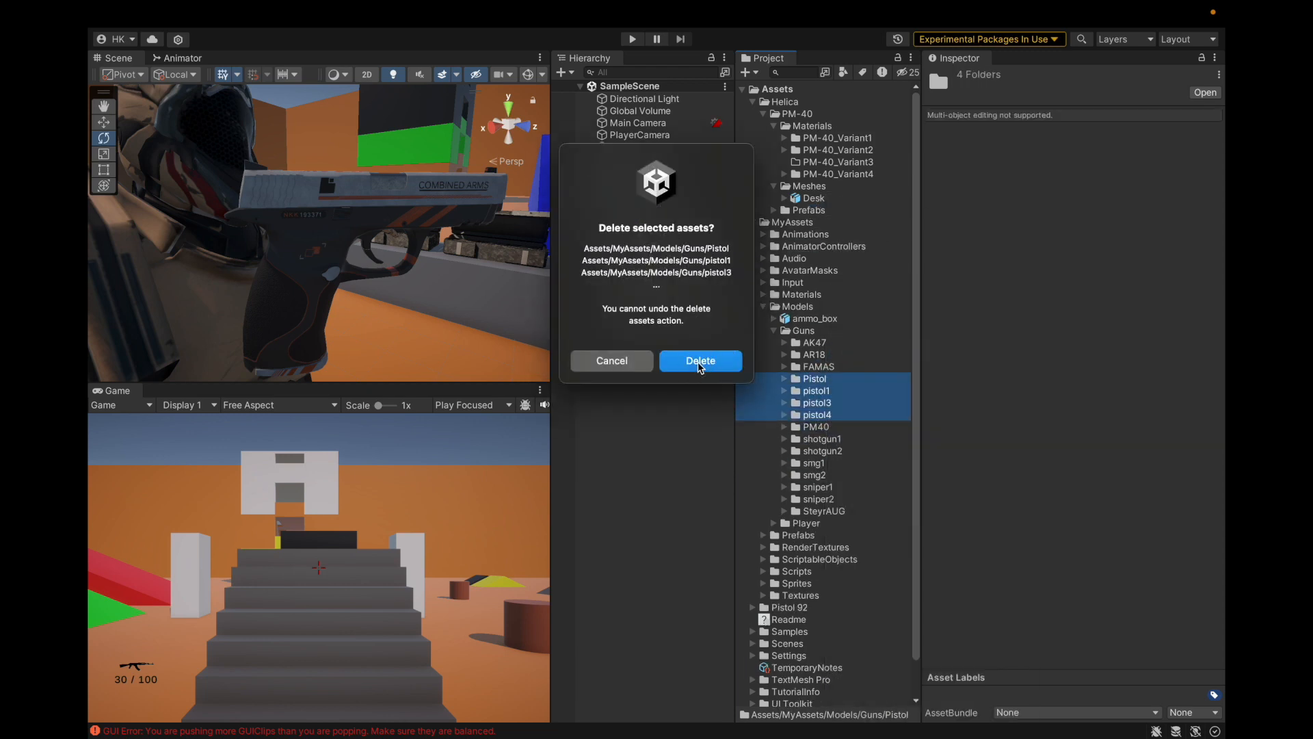
pyautogui.click(730, 367)
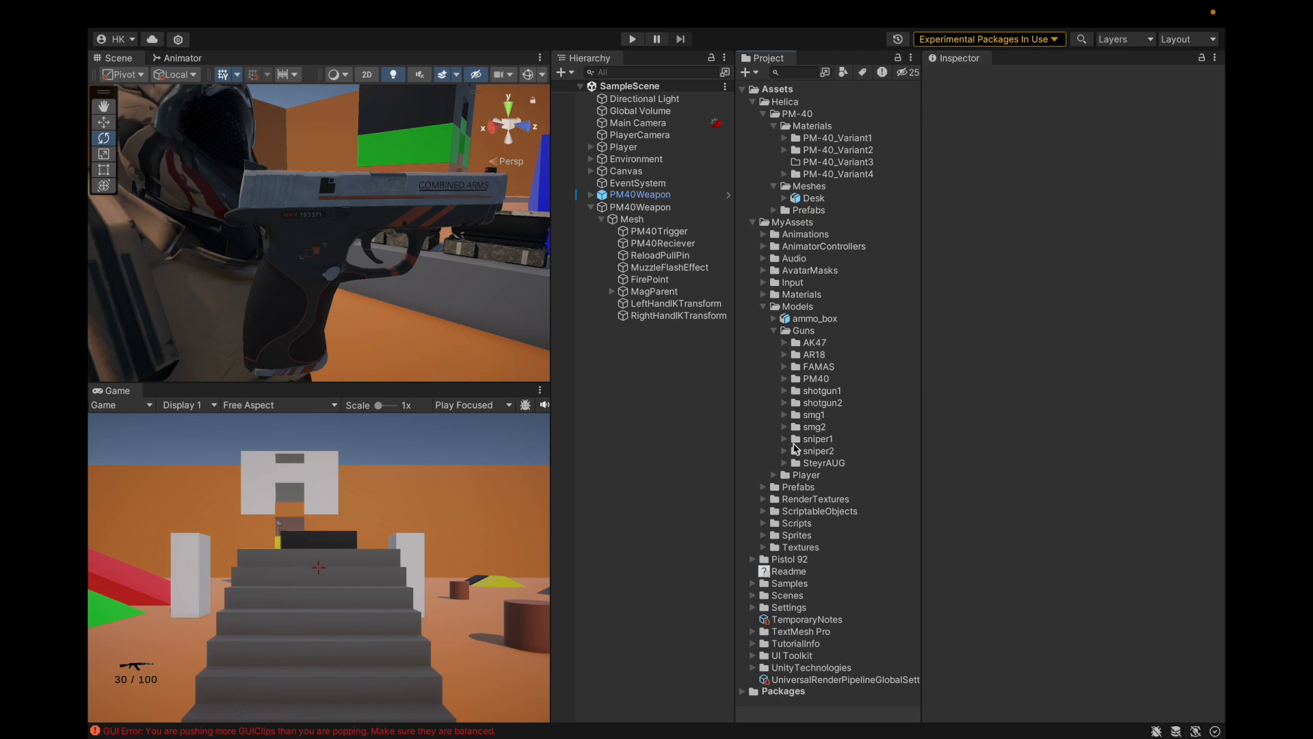
# Step: Examine the contents and model previews of the sniper folders in MyAssets/Models/Guns
pyautogui.click(784, 441)
pyautogui.click(784, 441)
pyautogui.doubleClick(807, 441)
pyautogui.press('Down')
pyautogui.press('Up')
pyautogui.press('Left')
pyautogui.press('Down')
pyautogui.press('Up')
pyautogui.press('Down')
pyautogui.press('Right')
pyautogui.press('Down')
pyautogui.press('Up')
pyautogui.press('Left')
pyautogui.press('Up')
pyautogui.press('Right')
pyautogui.press('Down')
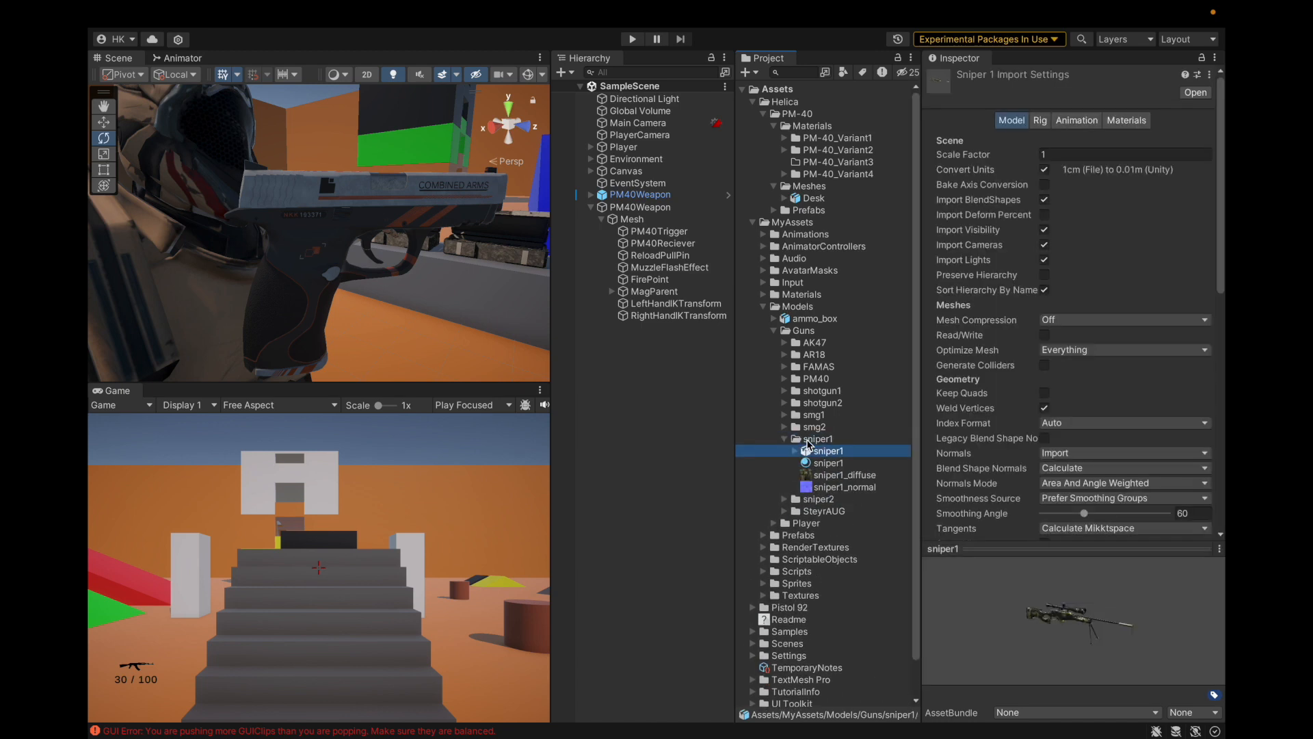
pyautogui.press('Up')
pyautogui.press('Left')
# Step: Delete the sniper1 and sniper2 folders from MyAssets/Models/Guns
pyautogui.hotkey('shift', 'Down')
pyautogui.rightClick(809, 444)
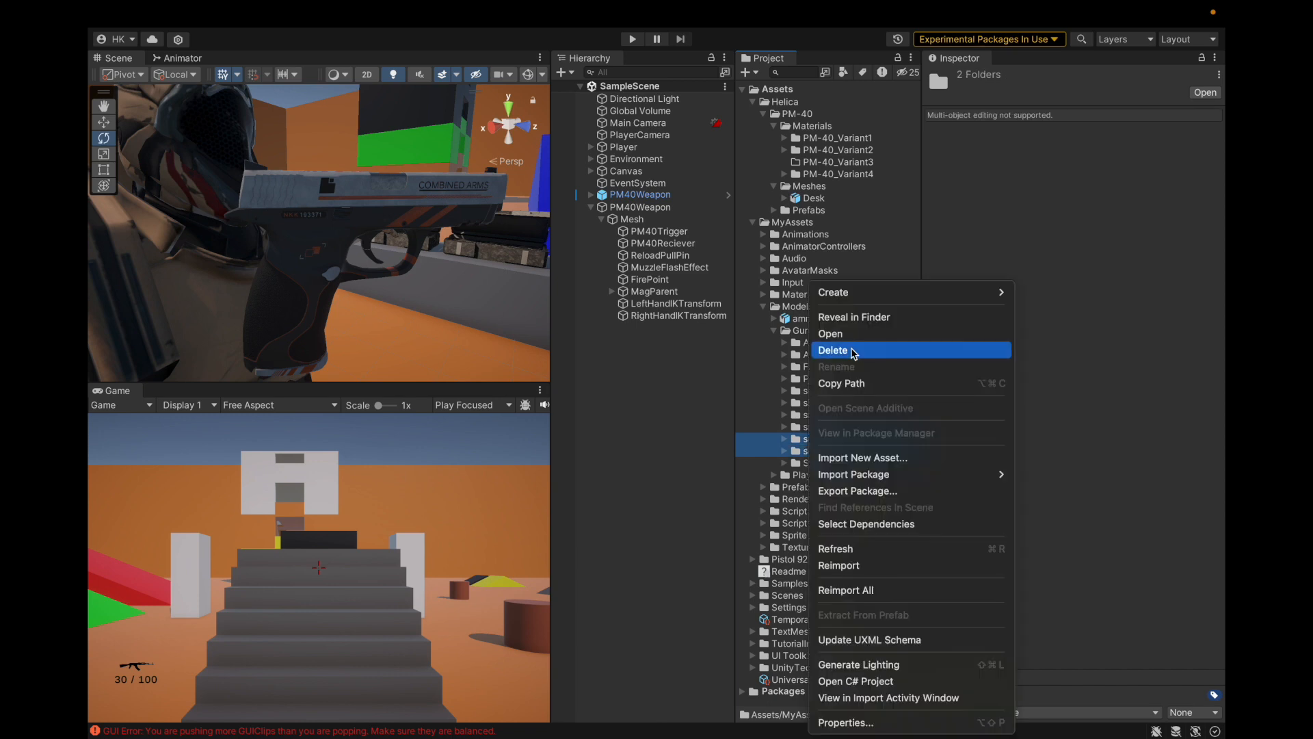
pyautogui.click(853, 350)
pyautogui.click(703, 355)
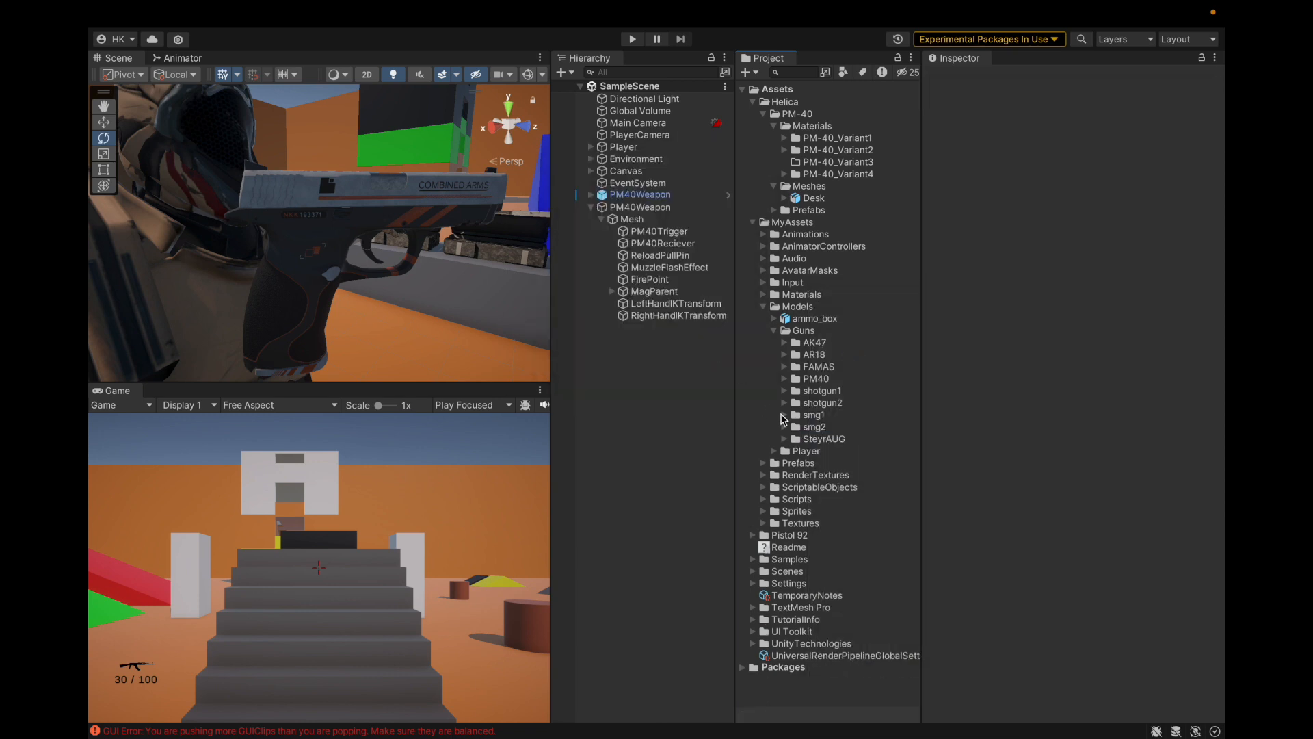
# Step: Compare the smg1 and smg2 model previews, delete the smg2 folder and collapse the smg1 folder
pyautogui.click(784, 475)
pyautogui.click(831, 429)
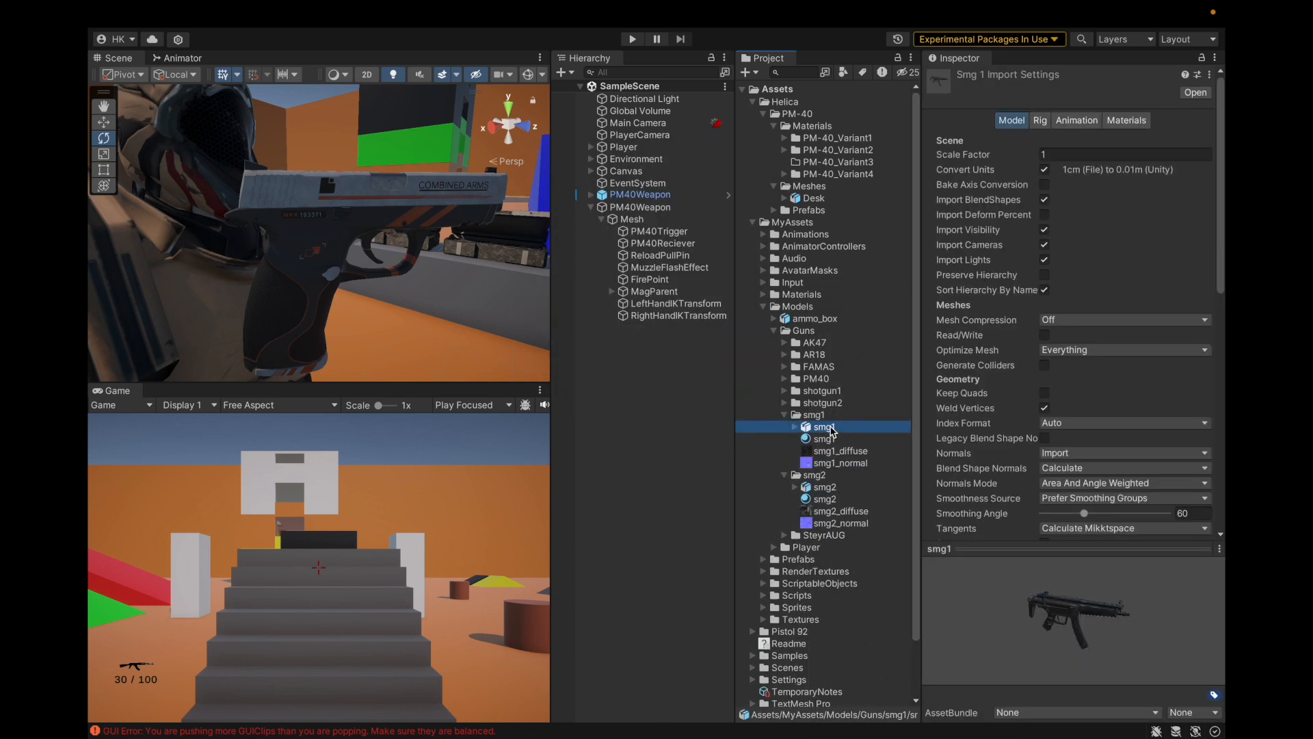
pyautogui.click(826, 488)
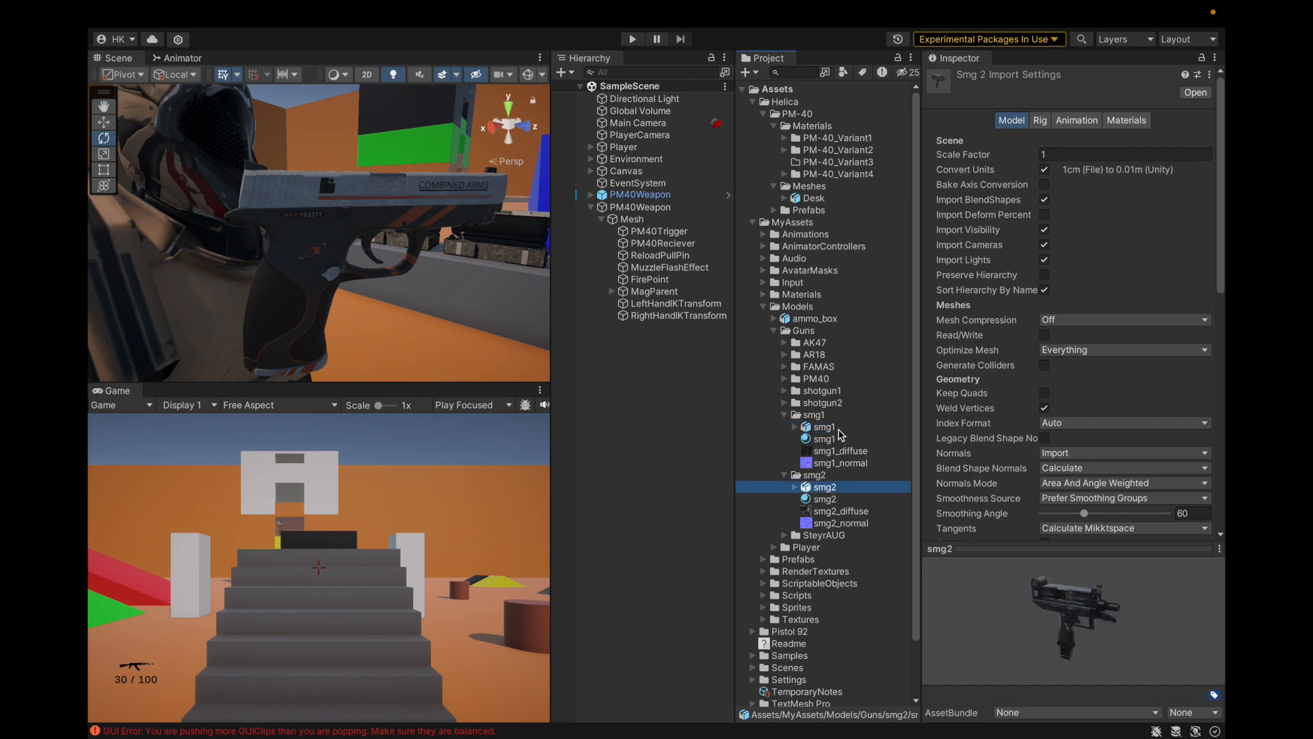
pyautogui.moveTo(1061, 668); pyautogui.dragTo(1025, 598)
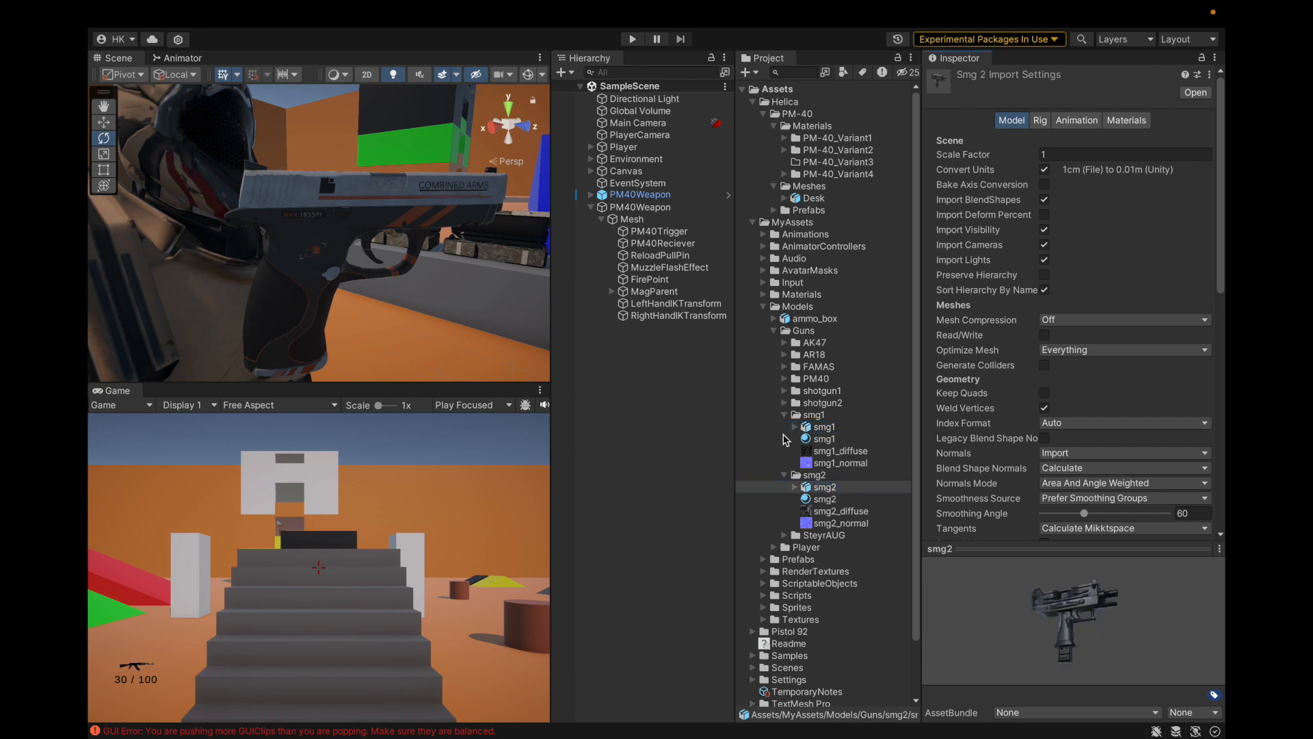
pyautogui.click(836, 429)
pyautogui.moveTo(1036, 610); pyautogui.dragTo(1140, 585)
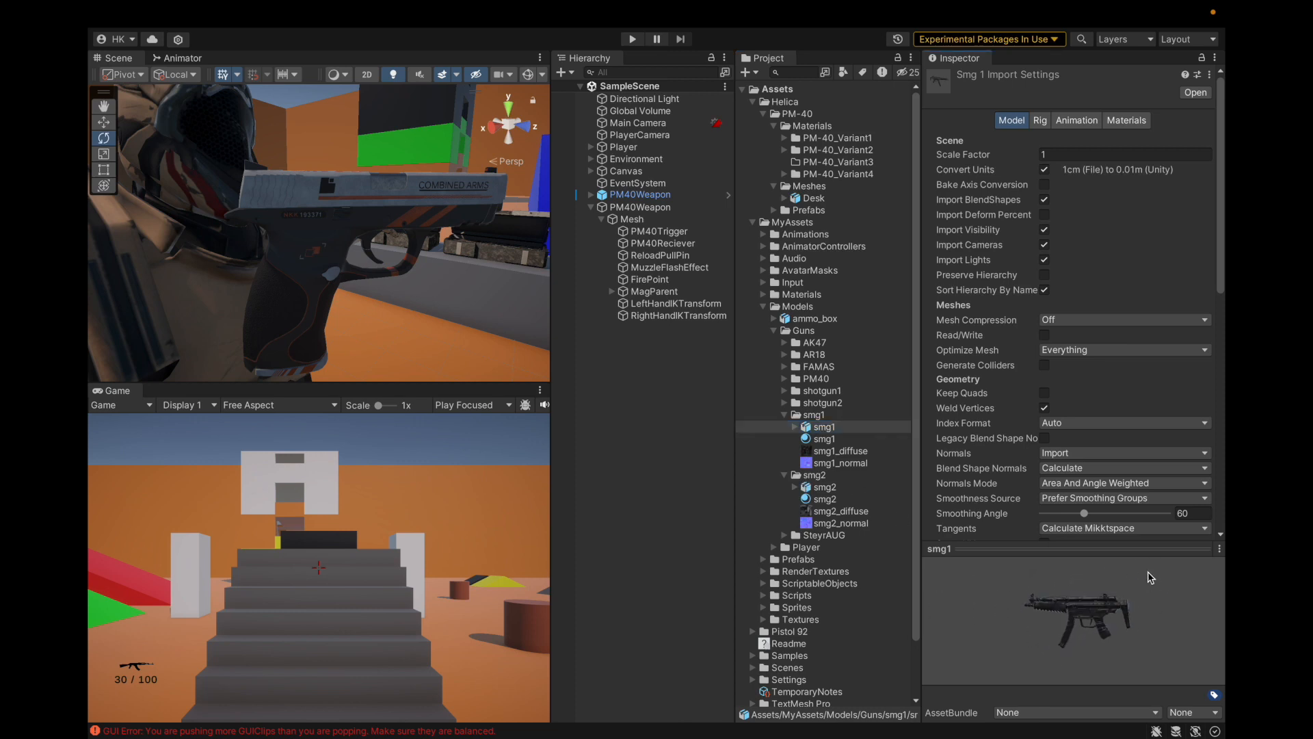
pyautogui.click(785, 477)
pyautogui.click(786, 477)
pyautogui.rightClick(803, 477)
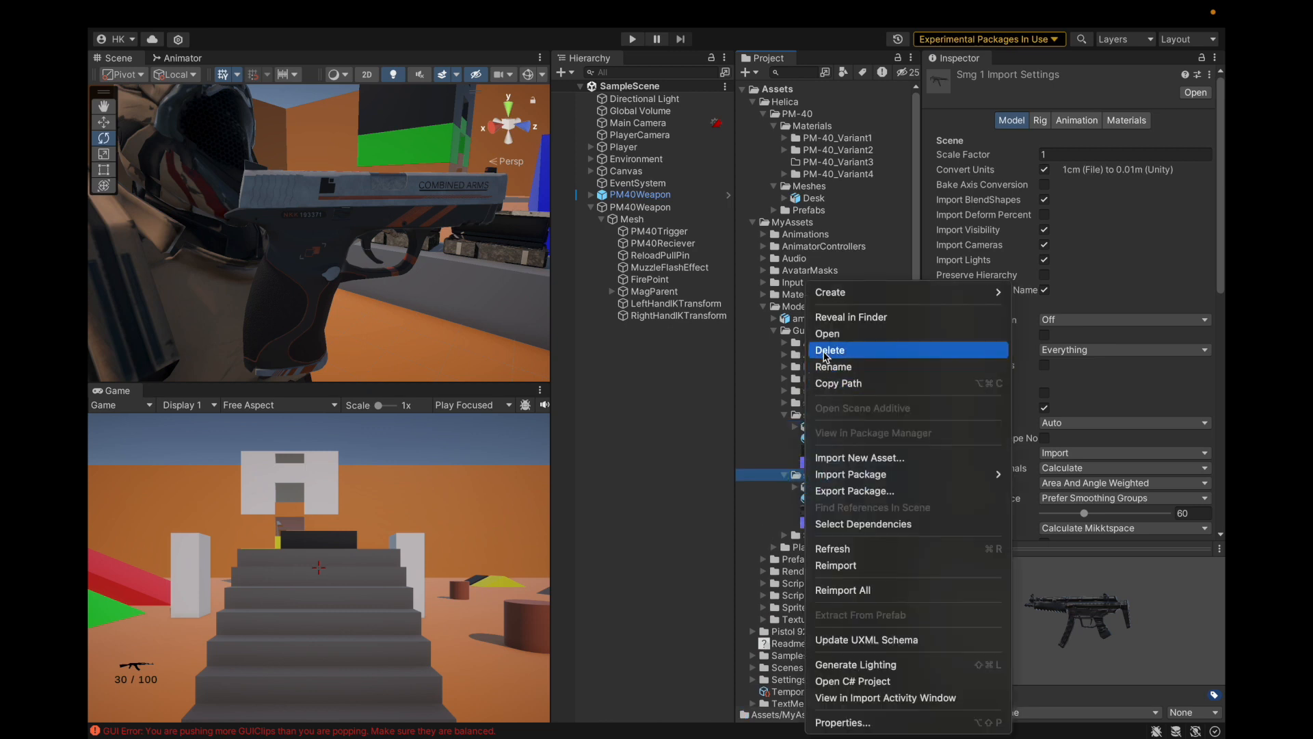
pyautogui.click(824, 351)
pyautogui.click(710, 342)
pyautogui.click(781, 416)
pyautogui.click(784, 415)
# Step: Examine the contents of the shotgun1 and shotgun2 folders in MyAssets/Models/Guns
pyautogui.click(784, 402)
pyautogui.click(785, 391)
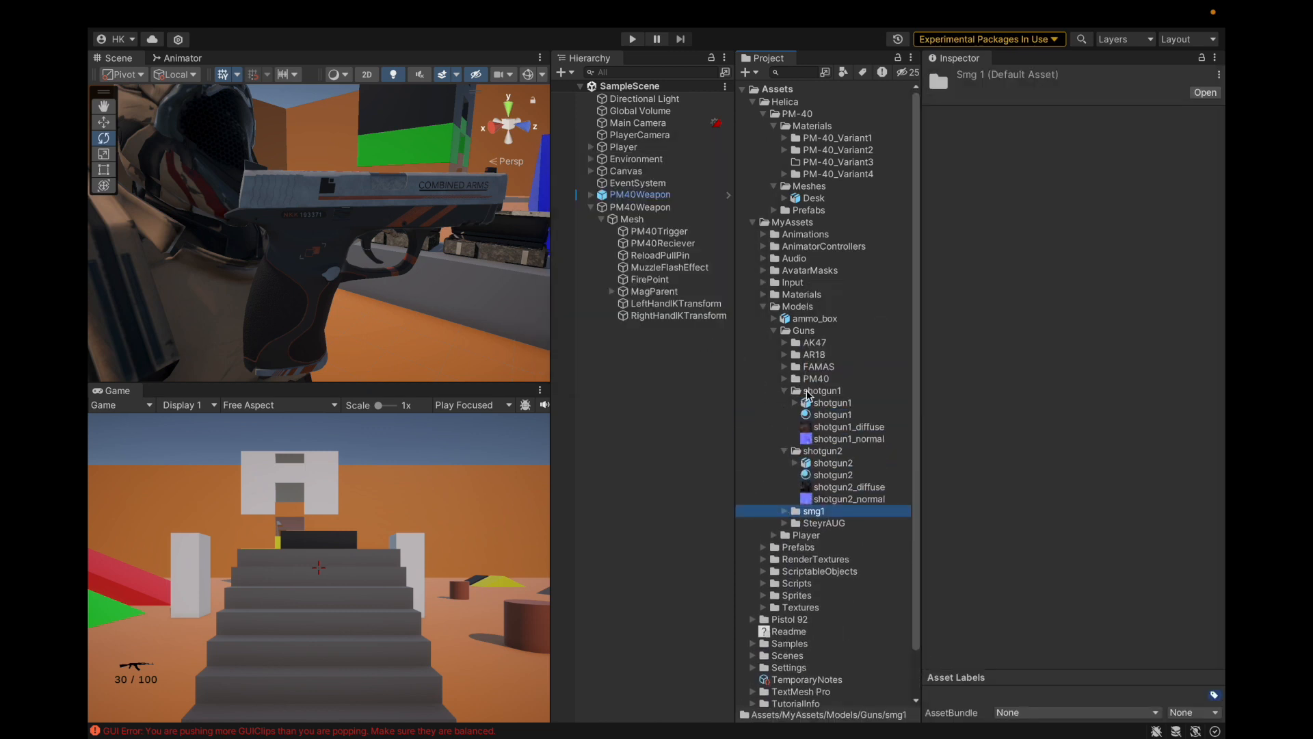
pyautogui.click(813, 403)
pyautogui.press('Down')
pyautogui.press('Down')
pyautogui.press('Down')
pyautogui.press('Down')
pyautogui.press('Down')
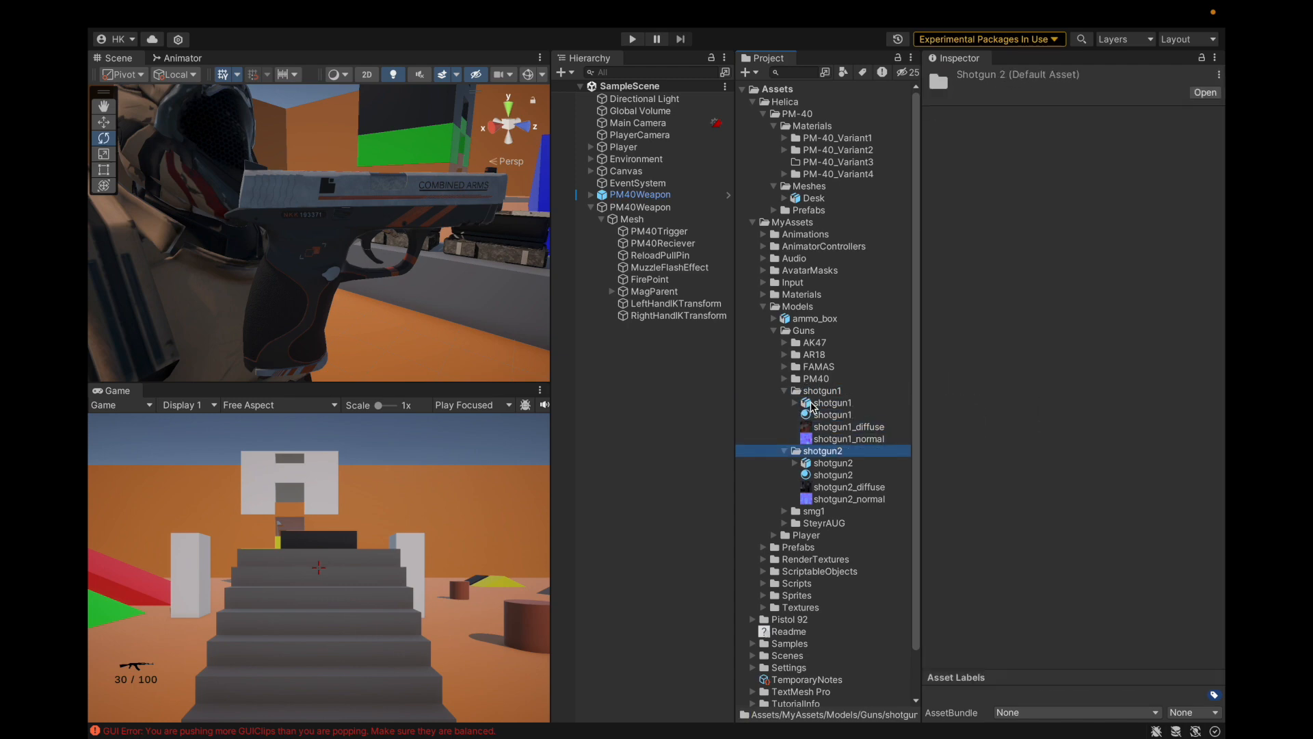
# Step: Collapse the shotgun1 and shotgun2 folders and delete both from MyAssets/Models/Guns
pyautogui.press('Left')
pyautogui.press('Left')
pyautogui.press('Left')
pyautogui.press('Down')
pyautogui.press('Down')
pyautogui.press('Down')
pyautogui.press('Down')
pyautogui.press('Down')
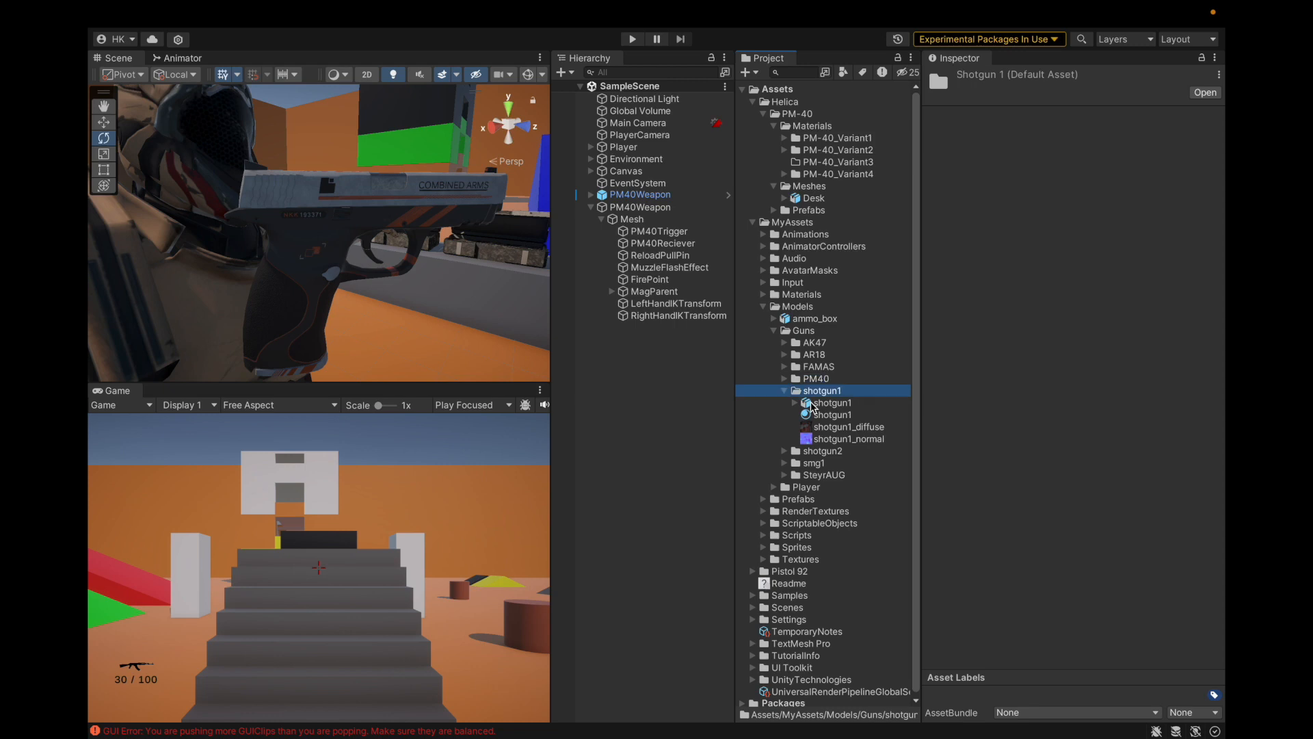
pyautogui.press('Left')
pyautogui.press('Down')
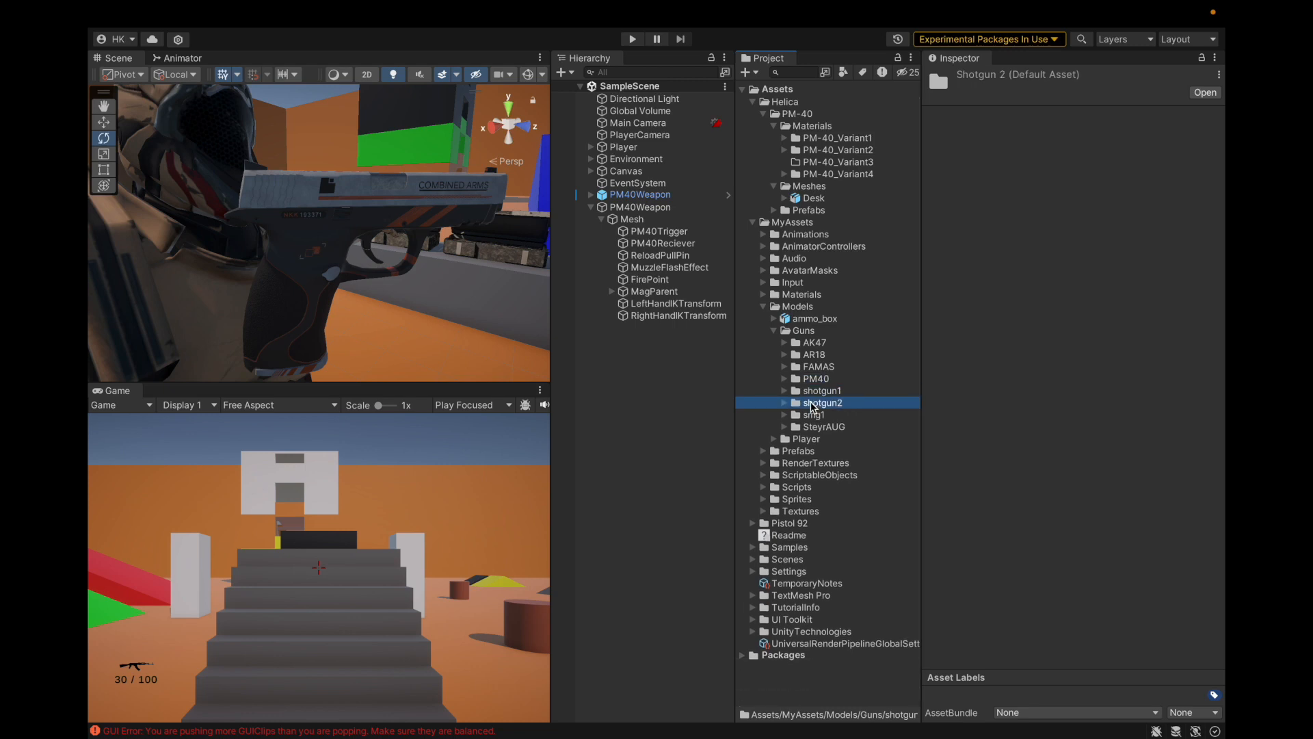
pyautogui.hotkey('shift', 'Up')
pyautogui.rightClick(818, 398)
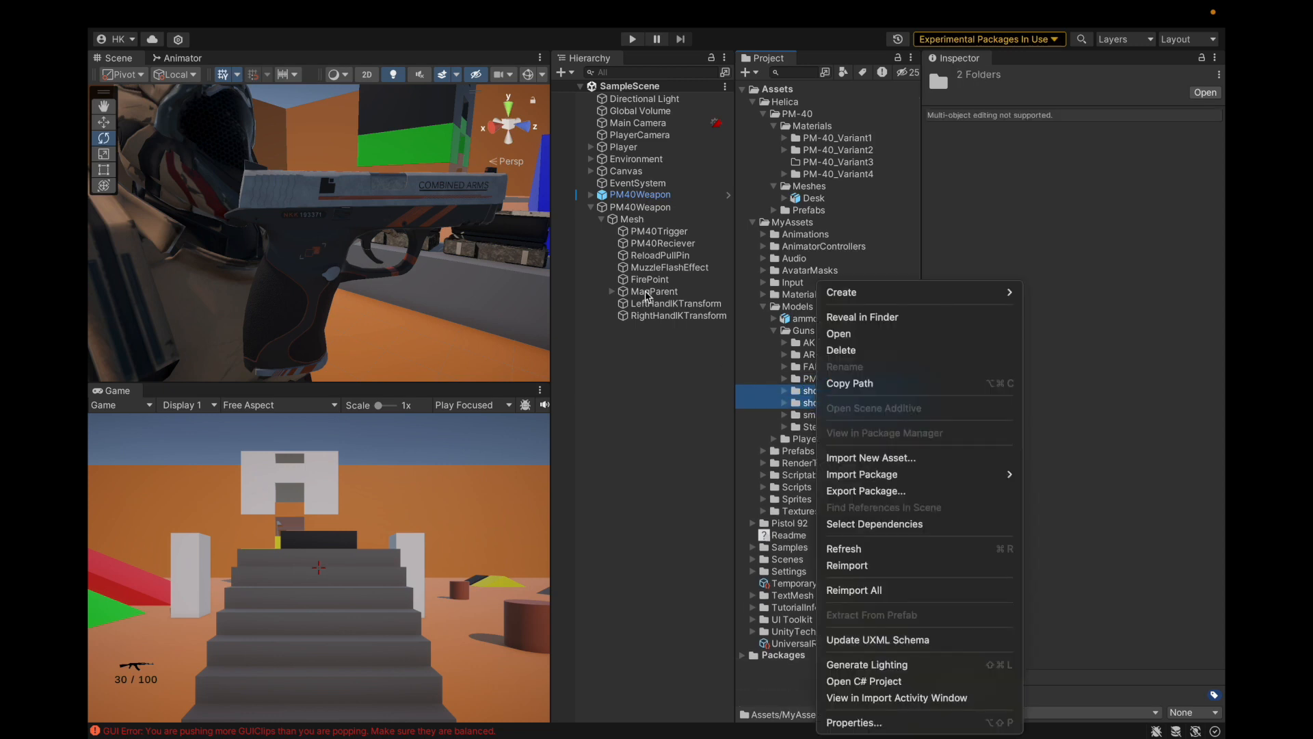
pyautogui.click(842, 350)
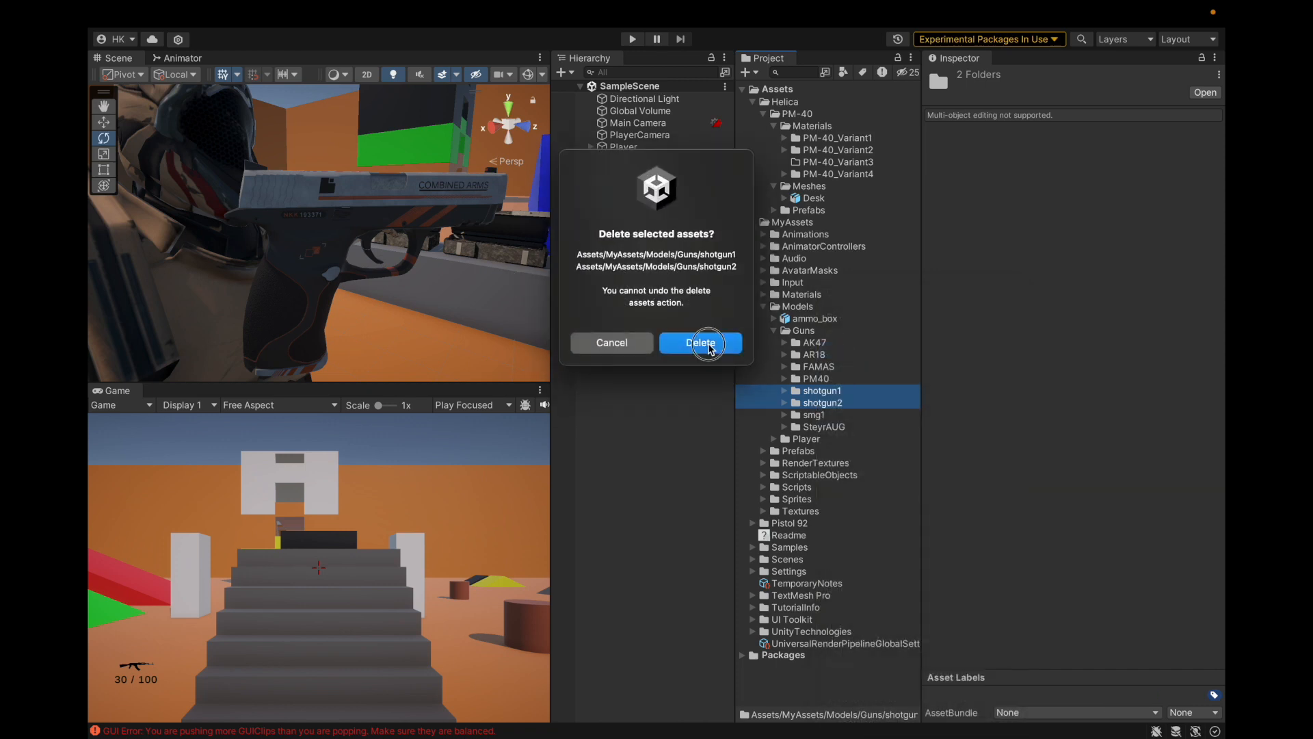
pyautogui.click(714, 352)
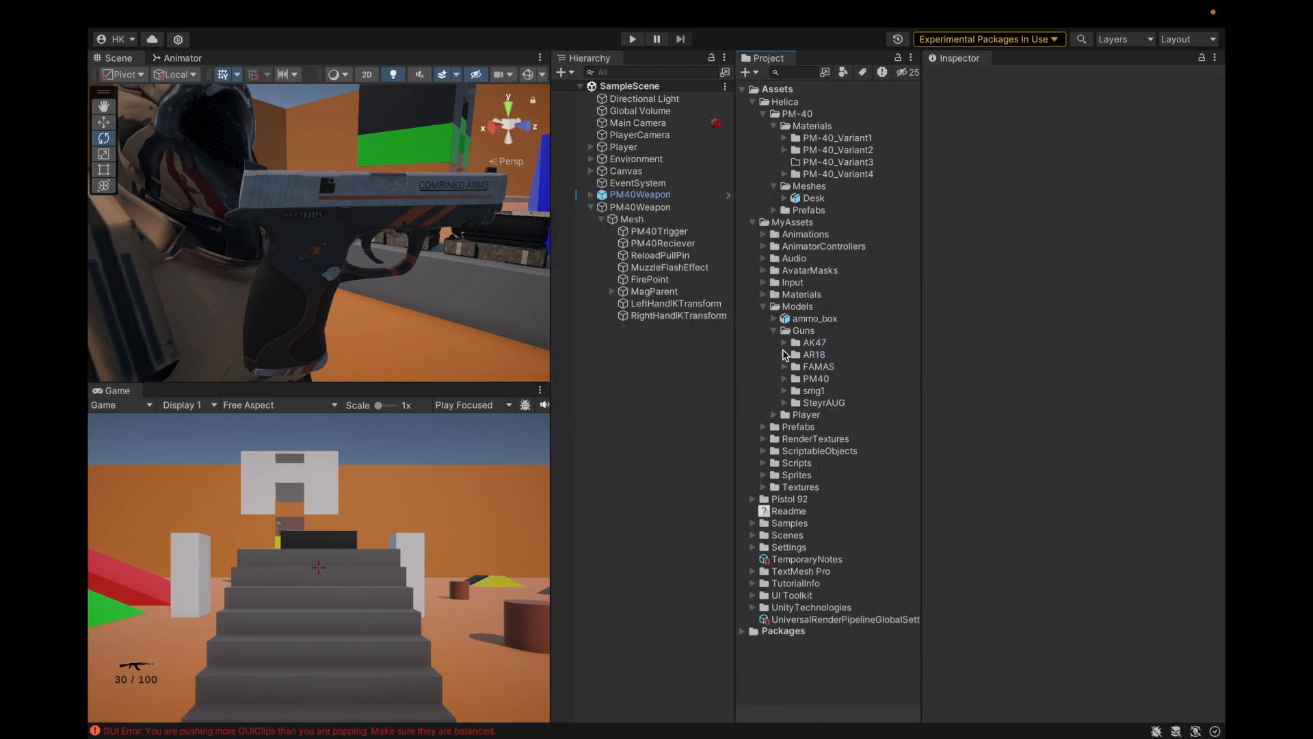
# Step: Check the contents of smg1 and ammo_box, and collapse the MyAssets/Models folder
pyautogui.click(784, 391)
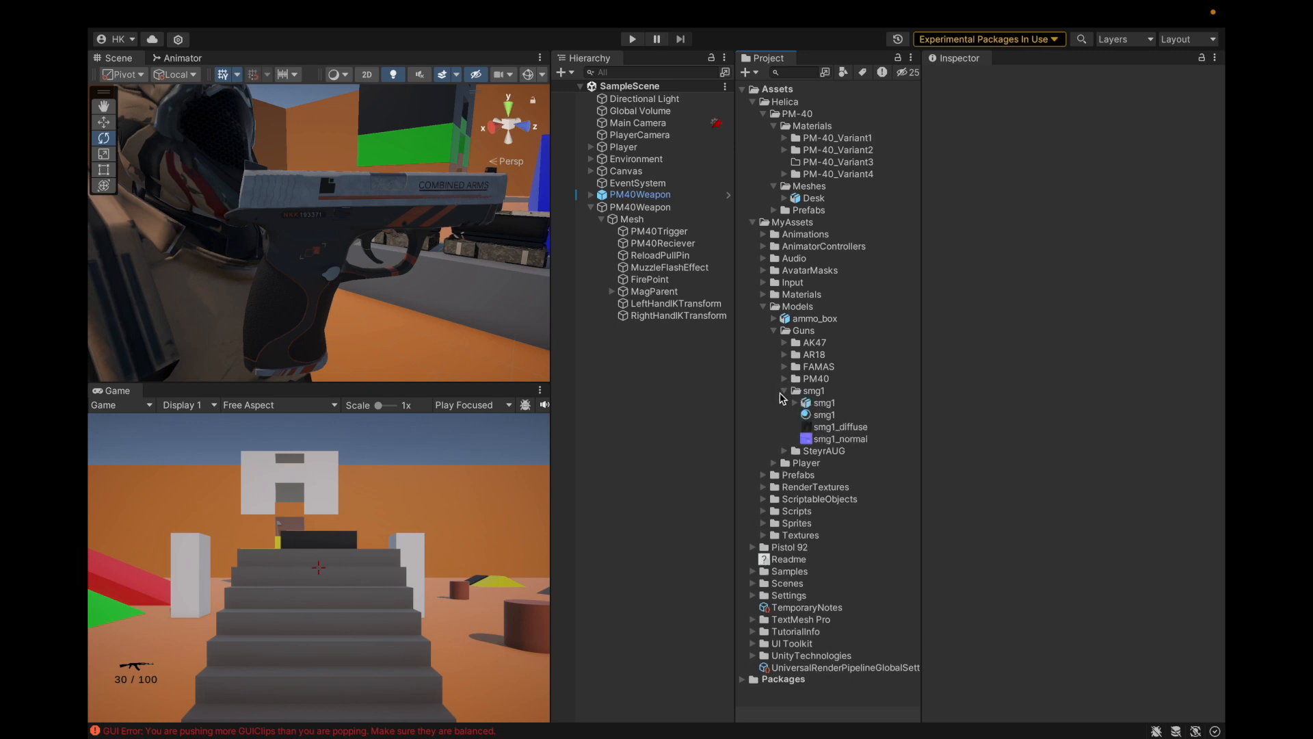
pyautogui.click(783, 391)
pyautogui.click(773, 320)
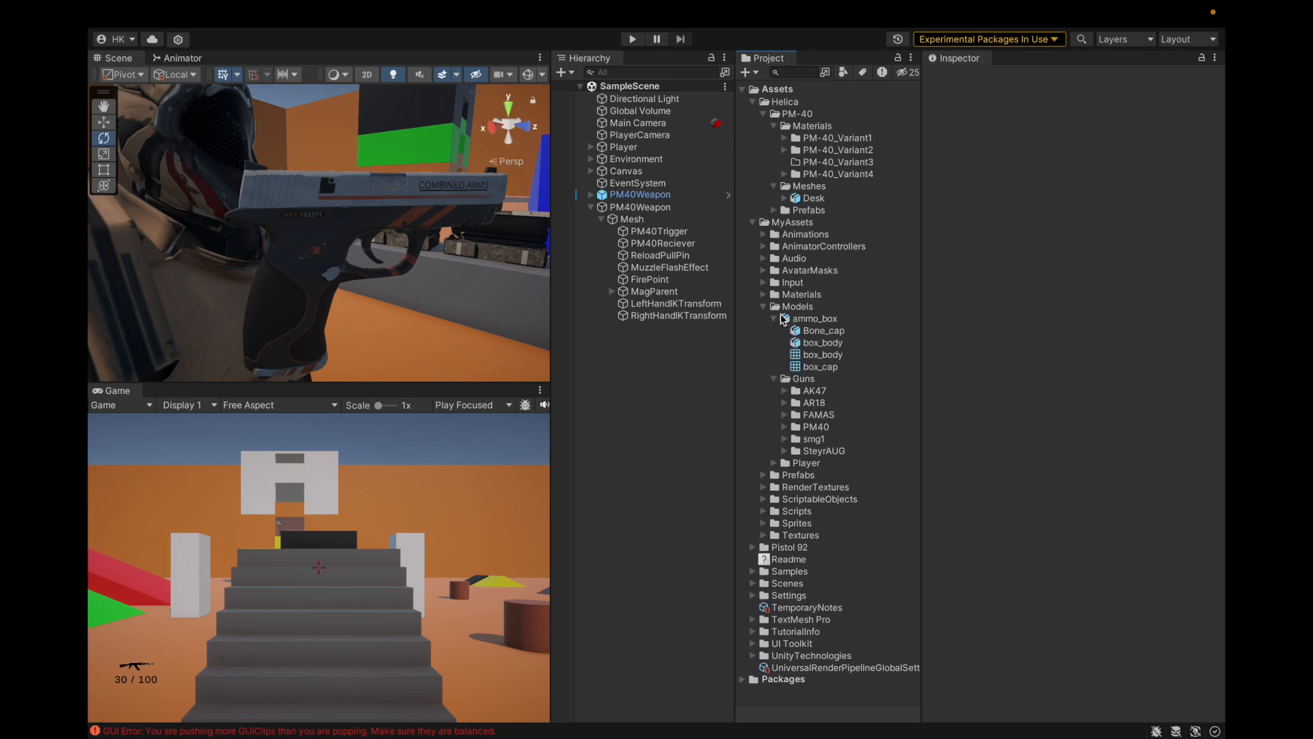
pyautogui.click(774, 310)
pyautogui.click(765, 307)
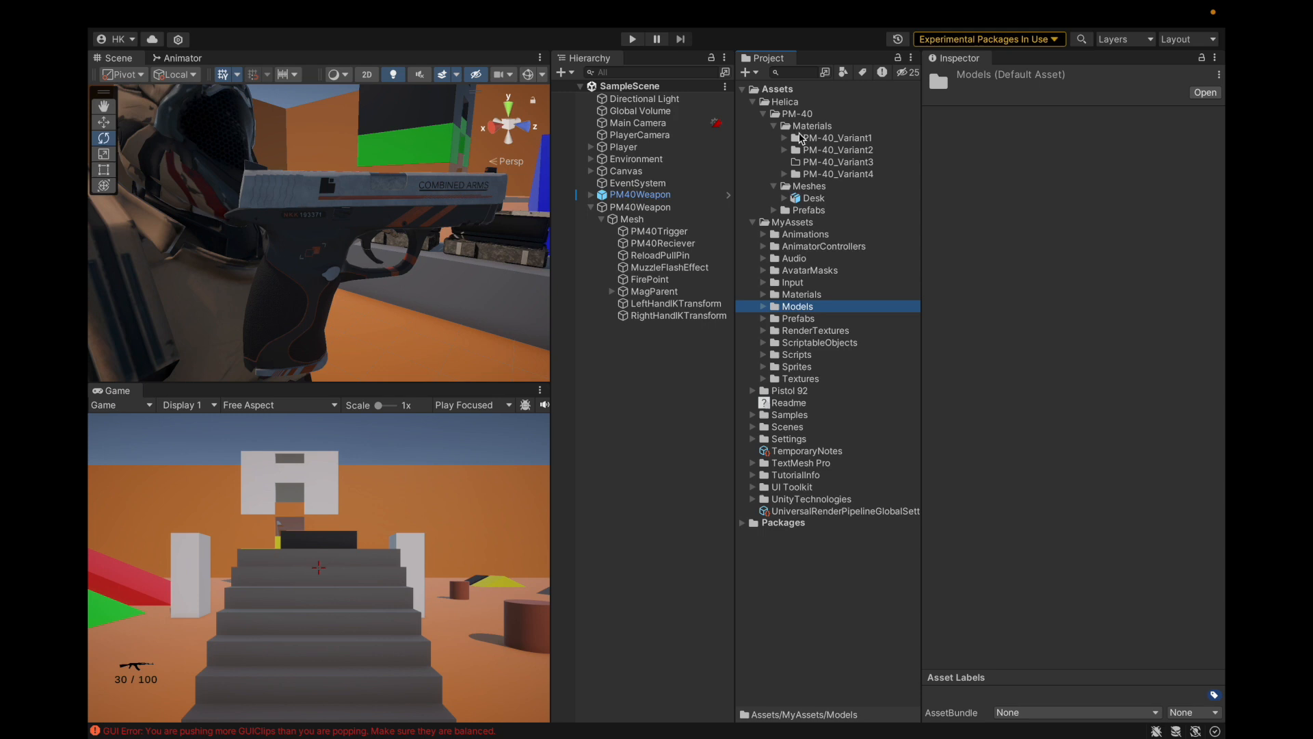
# Step: Collapse the Helica folder's subfolders and delete the whole Helica folder from Assets
pyautogui.click(800, 136)
pyautogui.press('Left')
pyautogui.press('Left')
pyautogui.press('Left')
pyautogui.press('Left')
pyautogui.press('Left')
pyautogui.press('Left')
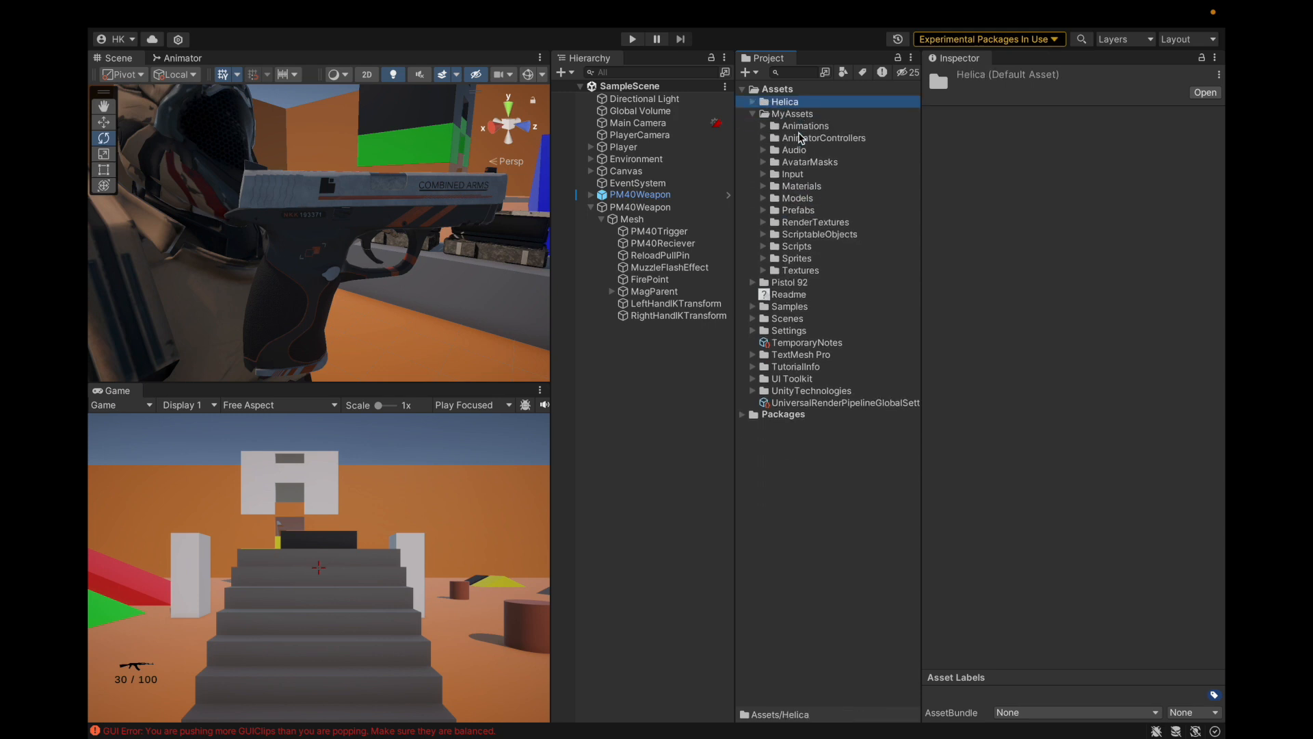
pyautogui.rightClick(792, 101)
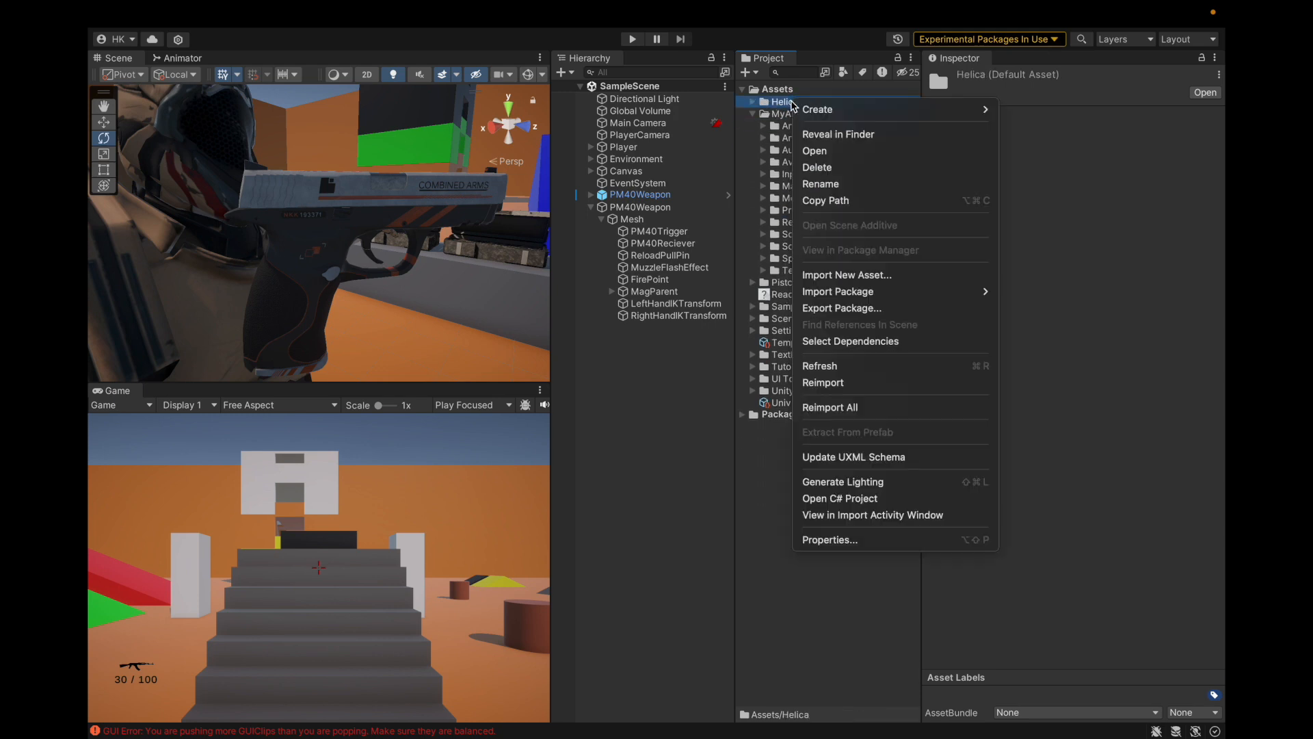
pyautogui.click(809, 171)
pyautogui.click(704, 338)
# Step: Delete the old PM40Weapon object with the missing prefab from the scene and save the project
pyautogui.click(633, 196)
pyautogui.rightClick(633, 197)
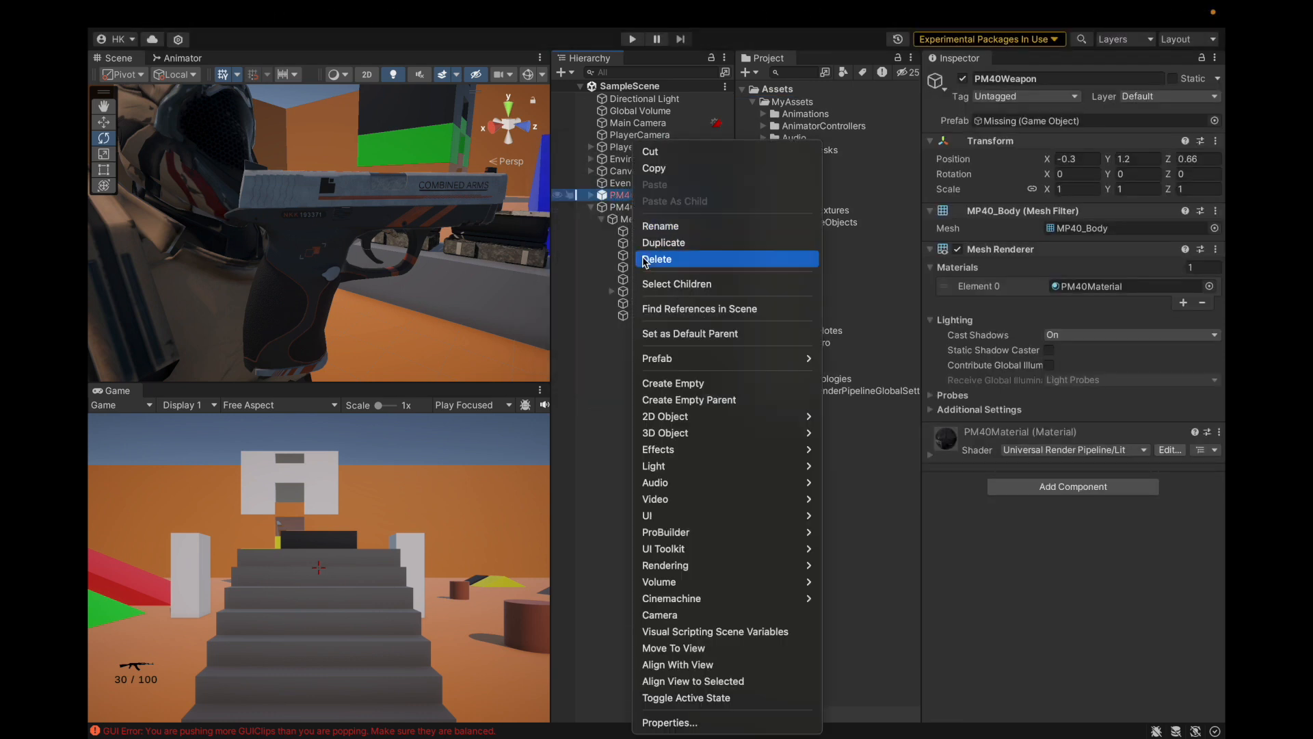
pyautogui.click(666, 261)
pyautogui.click(179, 13)
pyautogui.click(219, 205)
# Step: Select the remaining PM40Weapon, check the pistol beside the character from several angles and save the project
pyautogui.click(640, 196)
pyautogui.scroll(-5, 527, 229)
pyautogui.keyDown('alt'); pyautogui.moveTo(383, 266); pyautogui.dragTo(586, 283); pyautogui.keyUp('alt')
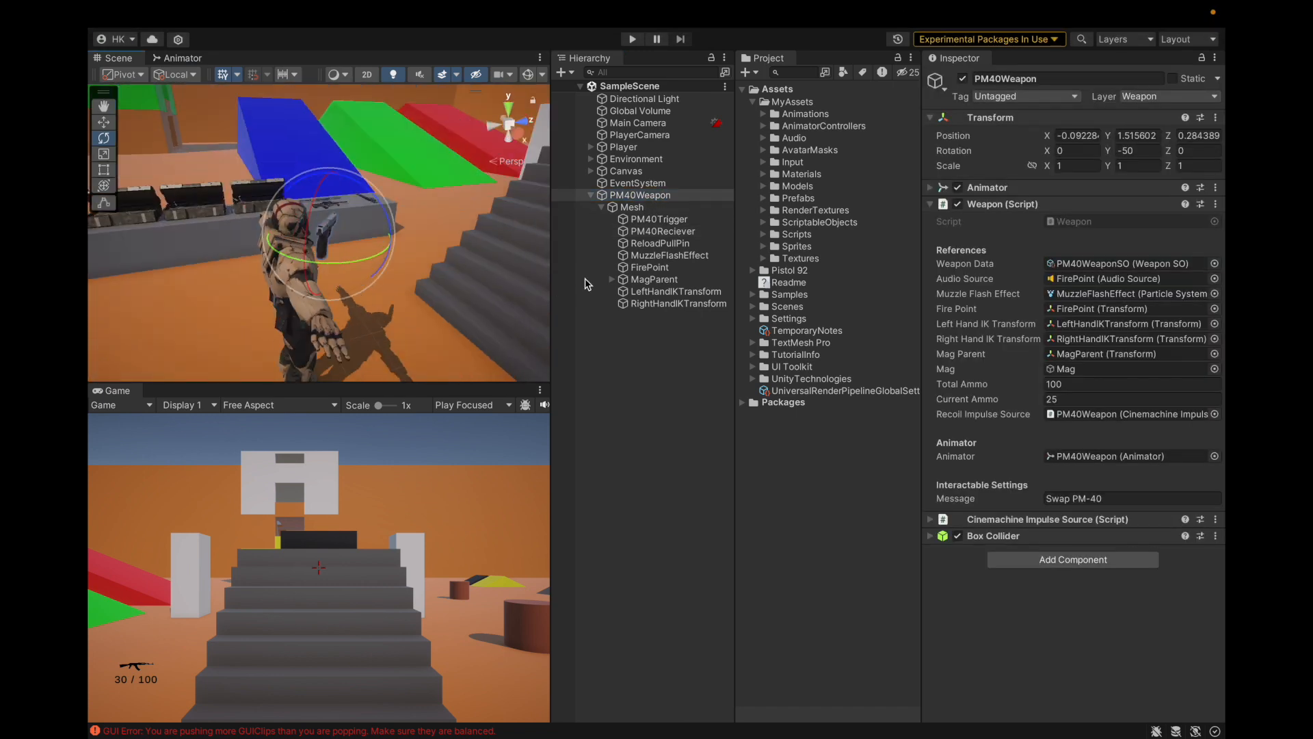
pyautogui.keyDown('alt'); pyautogui.moveTo(444, 280); pyautogui.dragTo(334, 276); pyautogui.keyUp('alt')
pyautogui.moveTo(346, 5)
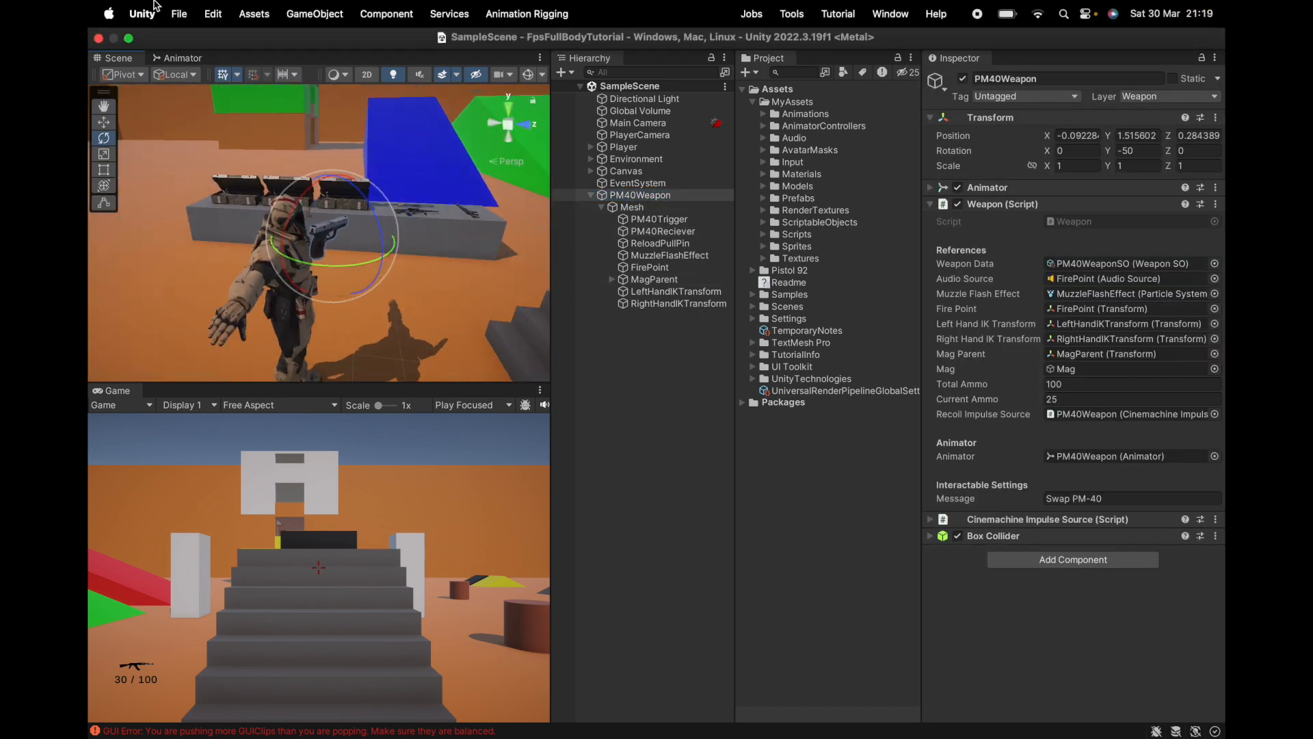
pyautogui.click(178, 14)
pyautogui.click(178, 207)
pyautogui.scroll(5, 387, 265)
pyautogui.click(212, 13)
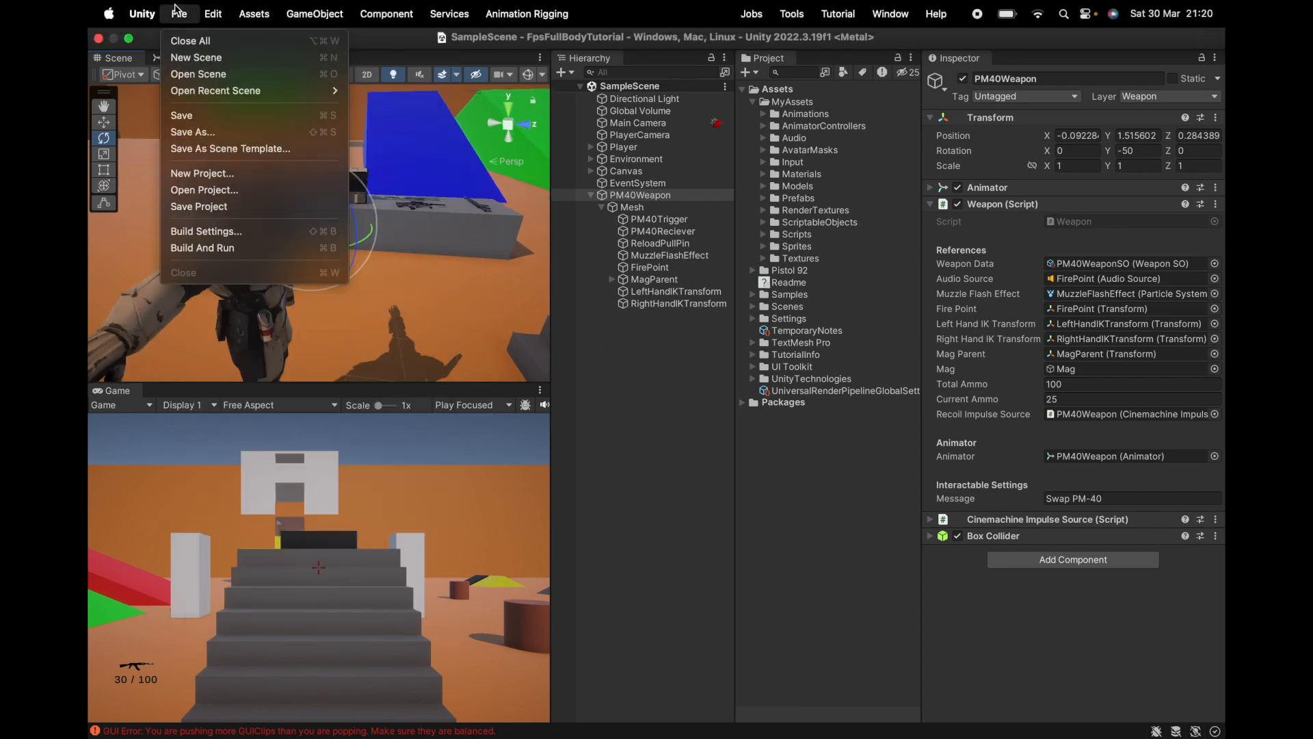
pyautogui.click(188, 206)
# Step: Open the import settings of PM40Mesh in the MyAssets/Models/Guns/PM40 folder
pyautogui.keyDown('alt'); pyautogui.moveTo(342, 274); pyautogui.dragTo(410, 205); pyautogui.keyUp('alt')
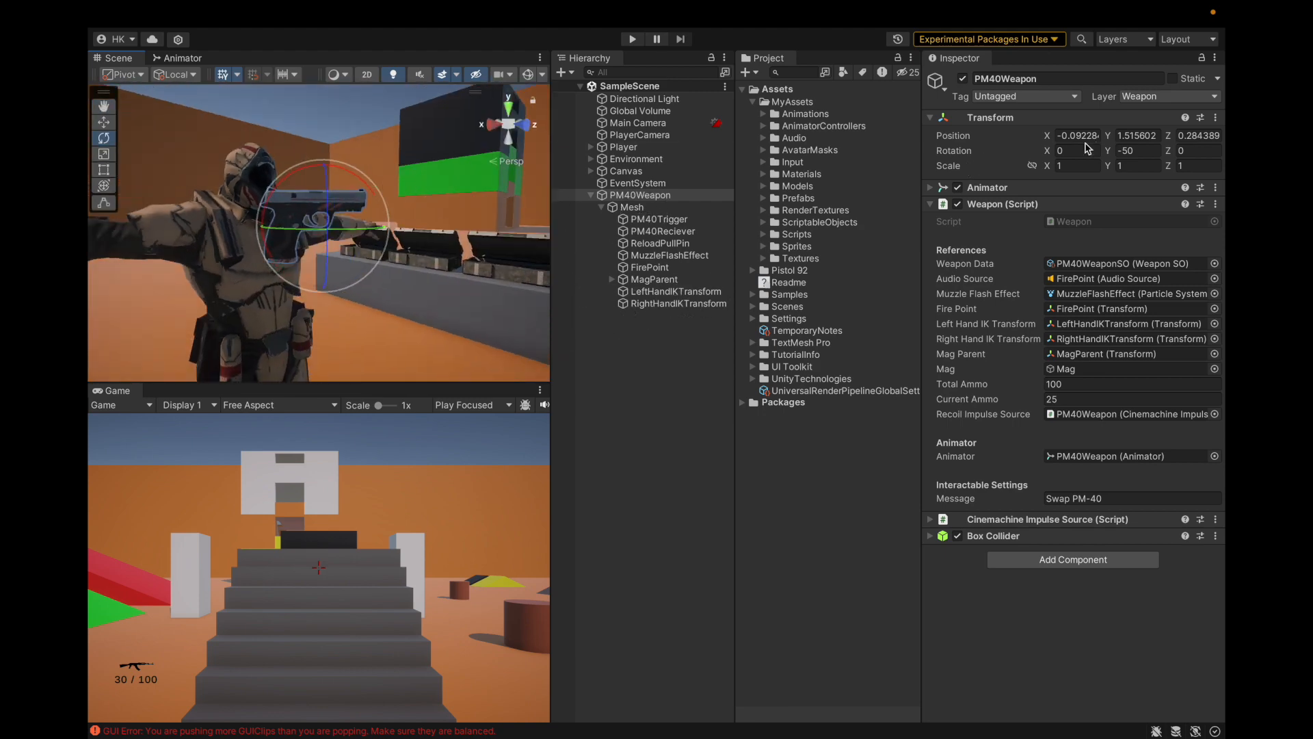
pyautogui.click(661, 197)
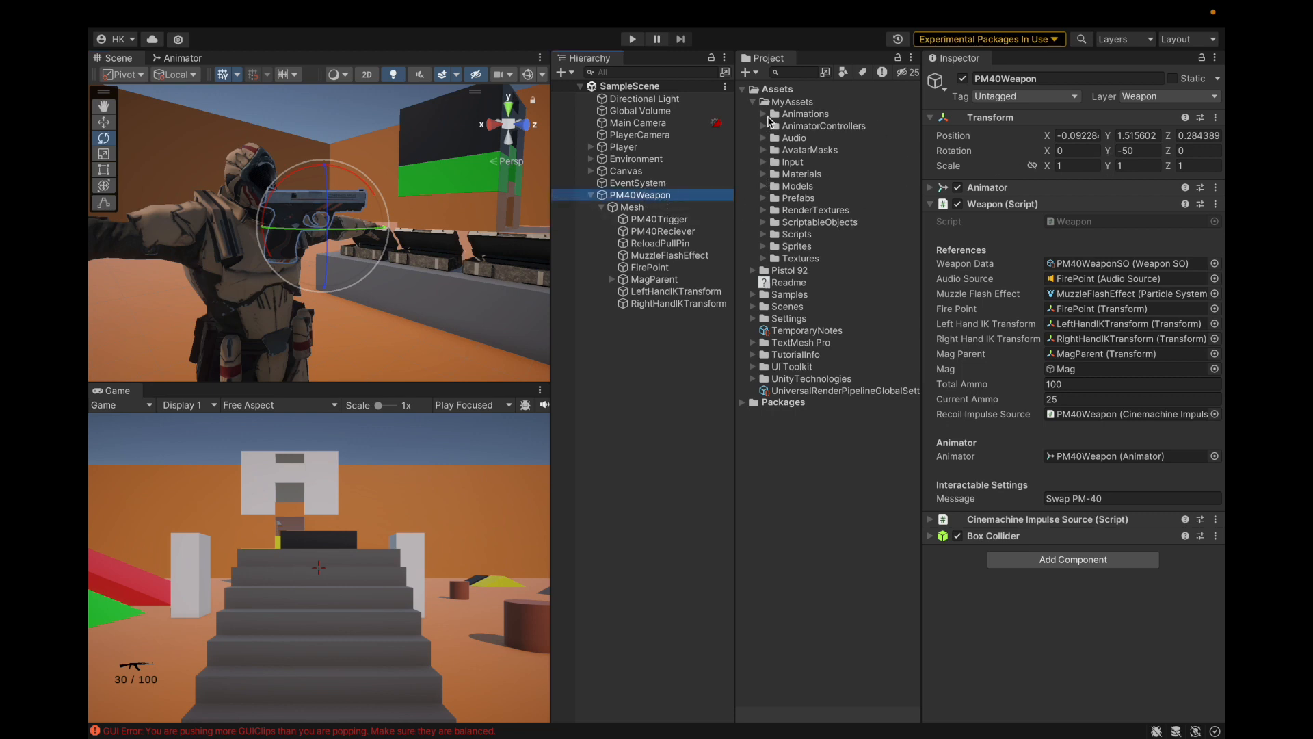
pyautogui.click(763, 186)
pyautogui.click(774, 210)
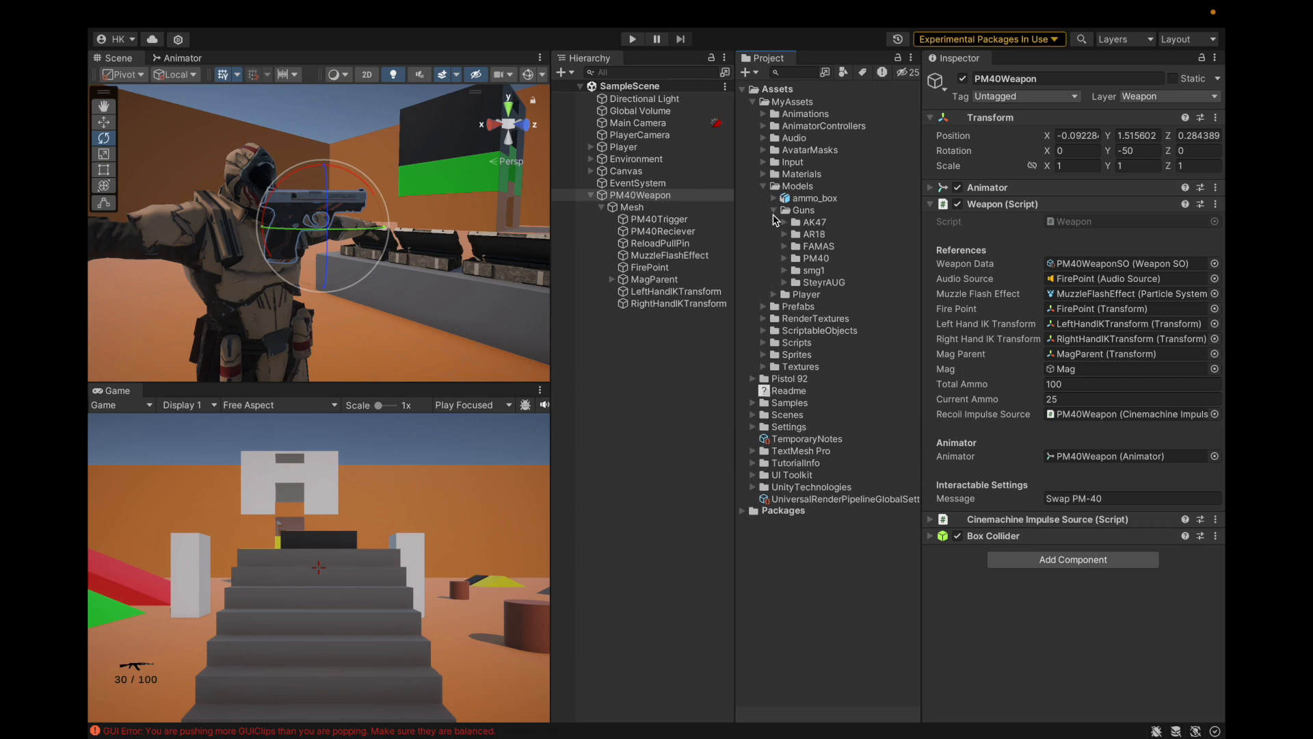
pyautogui.click(784, 269)
pyautogui.click(783, 270)
pyautogui.click(784, 259)
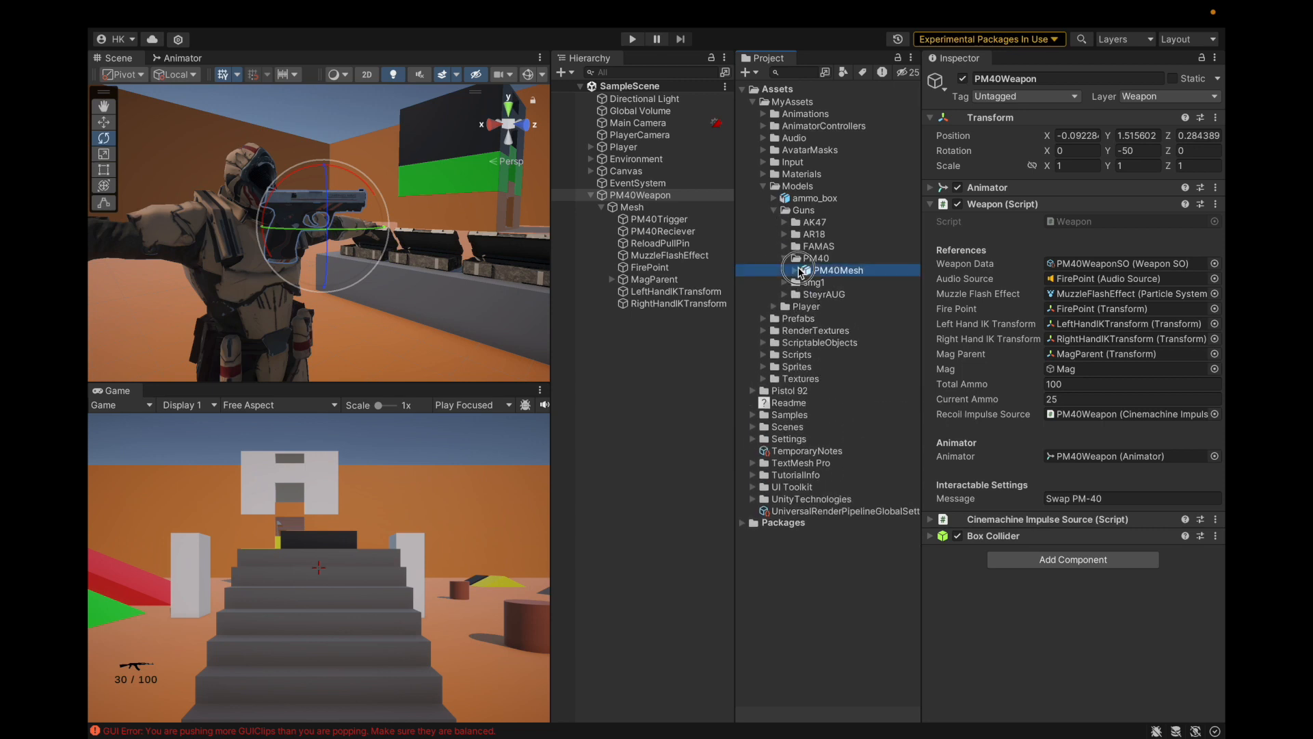
pyautogui.click(807, 269)
# Step: Try a scale factor of 0.0001 for PM40Mesh and apply the import settings
pyautogui.click(1100, 155)
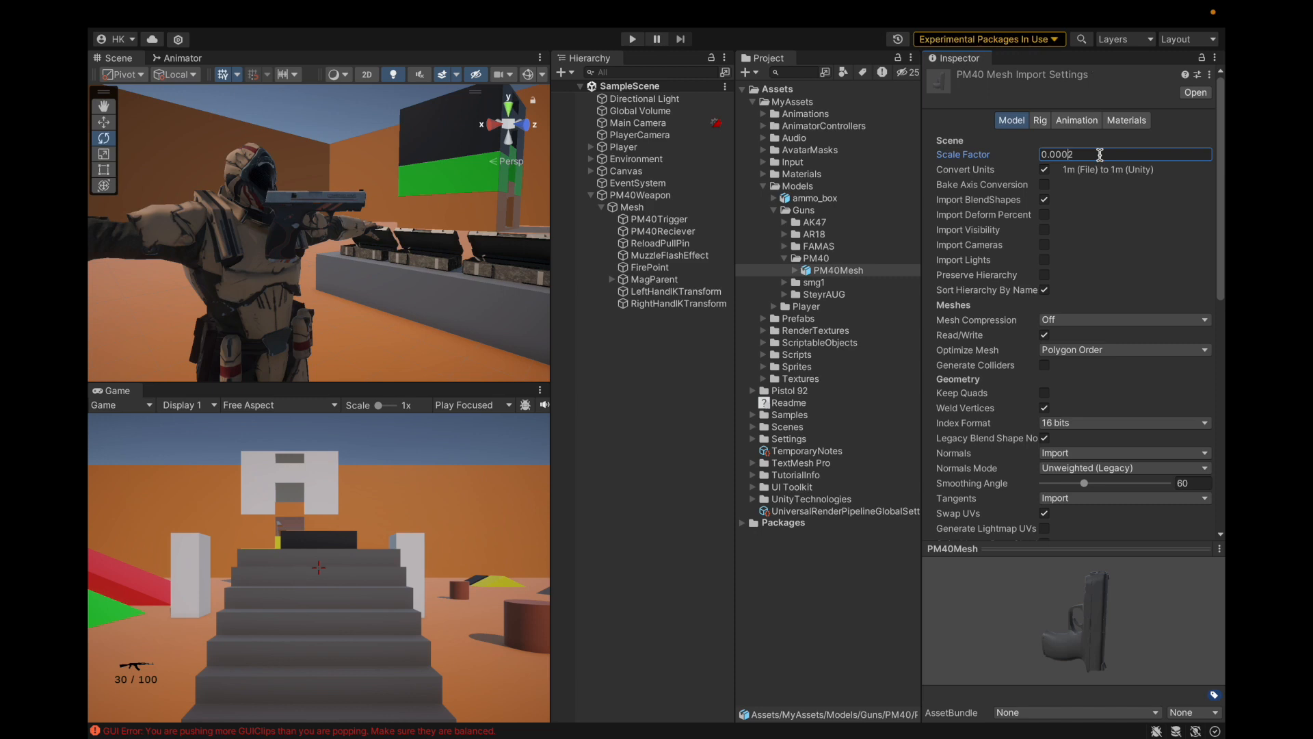
pyautogui.write('0.0001')
pyautogui.scroll(-5, 1155, 472)
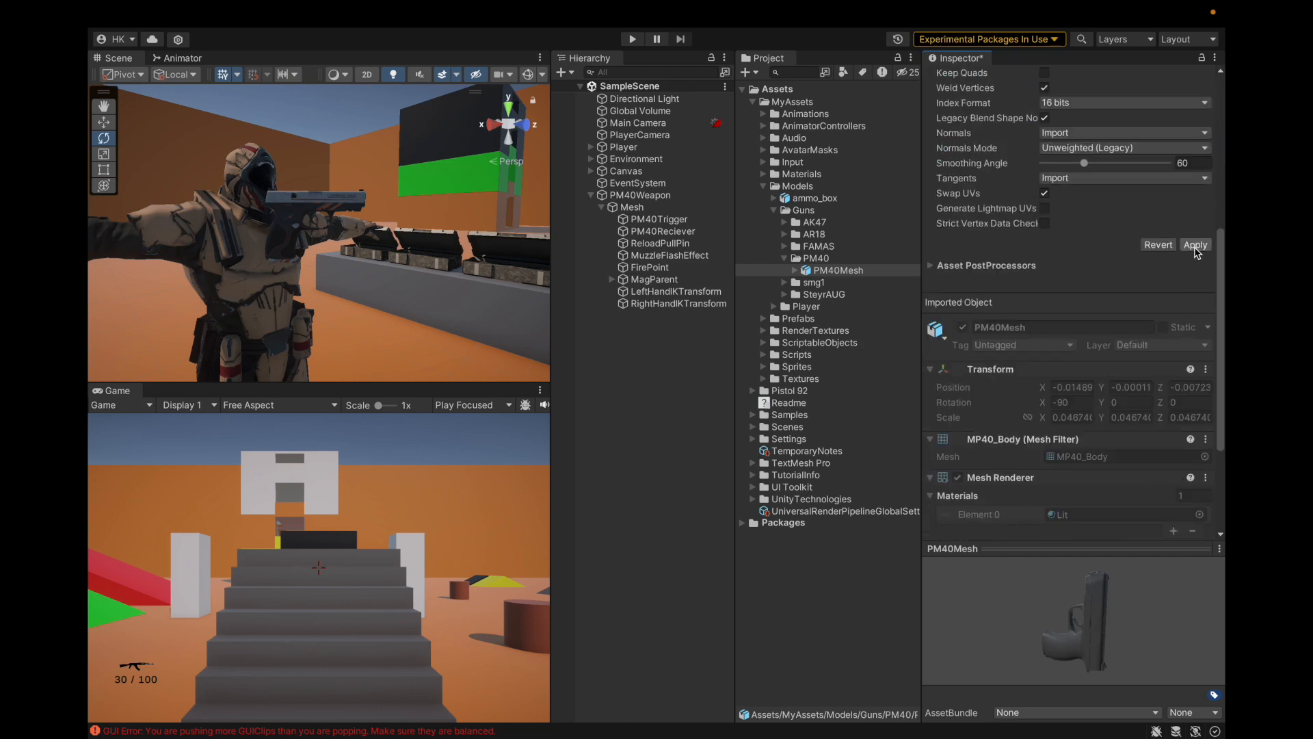
pyautogui.click(1195, 245)
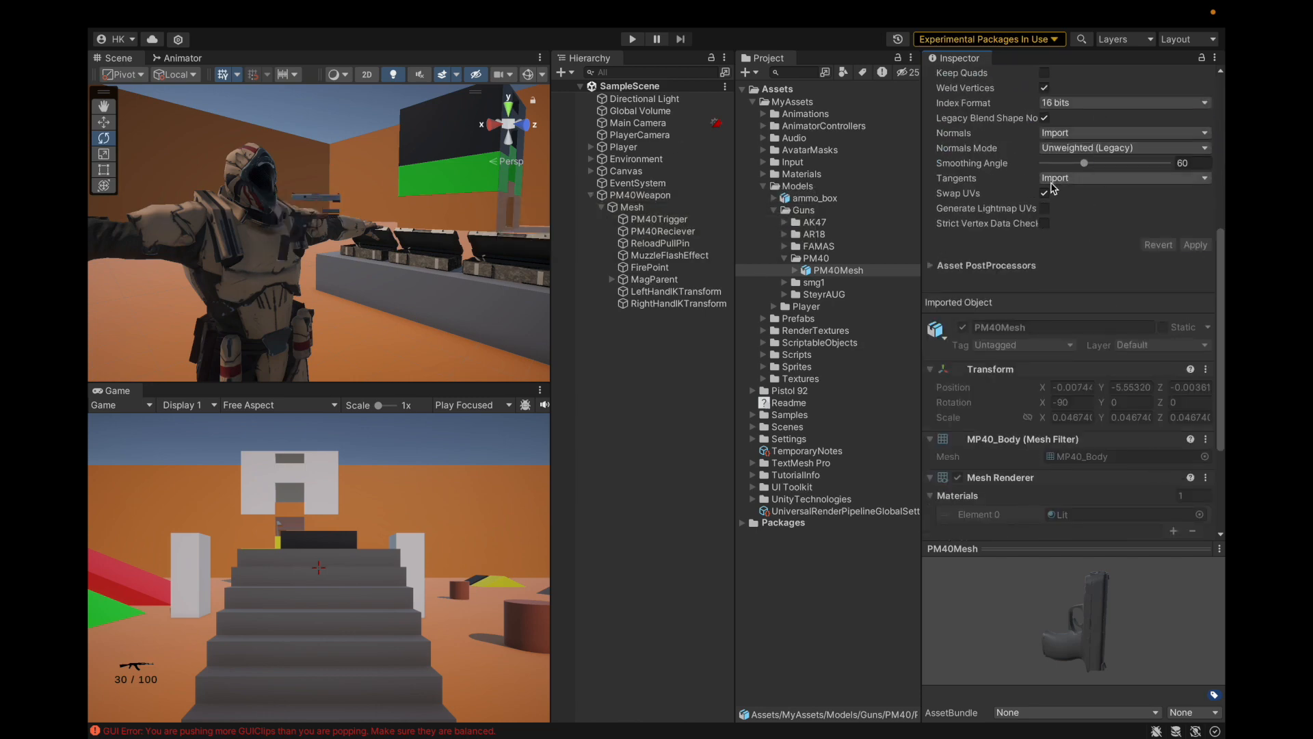
# Step: Try a scale factor of 0.00015 for PM40Mesh, apply it and check the pistol's size against the character
pyautogui.scroll(5, 1102, 202)
pyautogui.click(1080, 154)
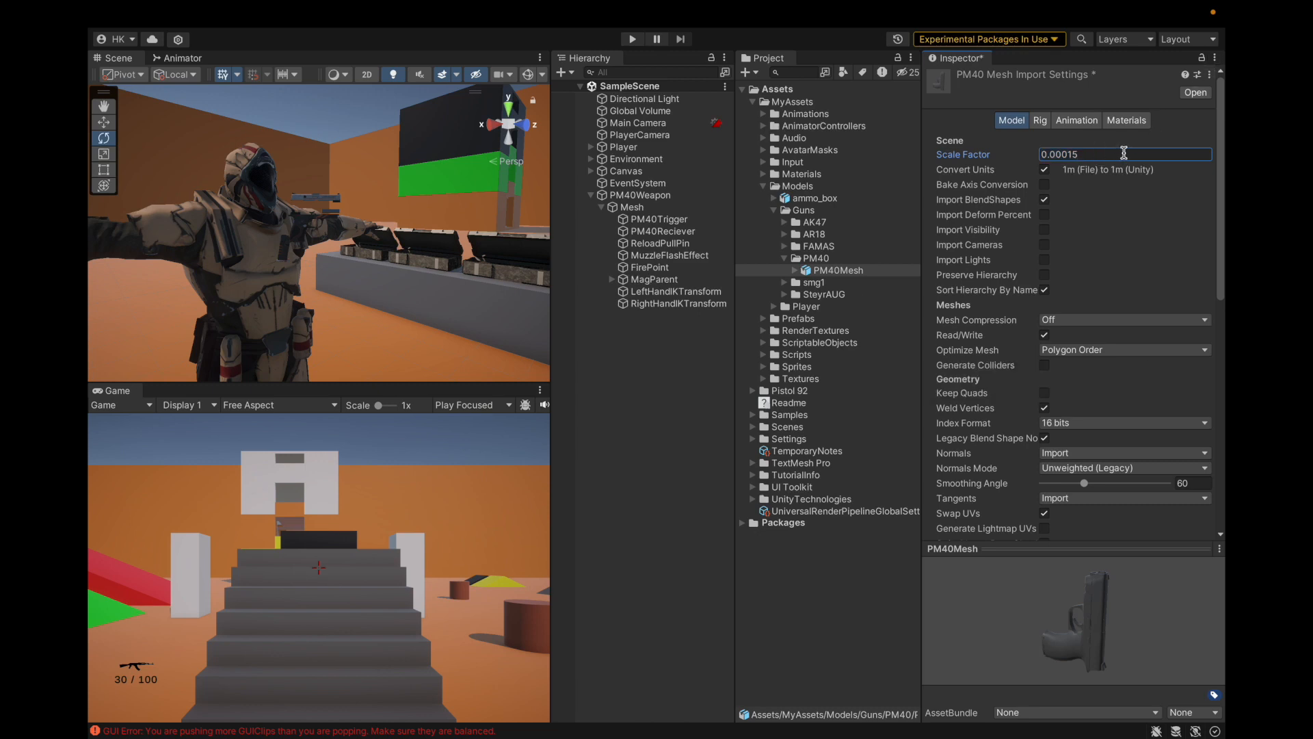
pyautogui.scroll(-6, 1060, 322)
pyautogui.click(1196, 83)
pyautogui.scroll(-3, 230, 209)
pyautogui.keyDown('alt'); pyautogui.moveTo(229, 216); pyautogui.dragTo(310, 237); pyautogui.keyUp('alt')
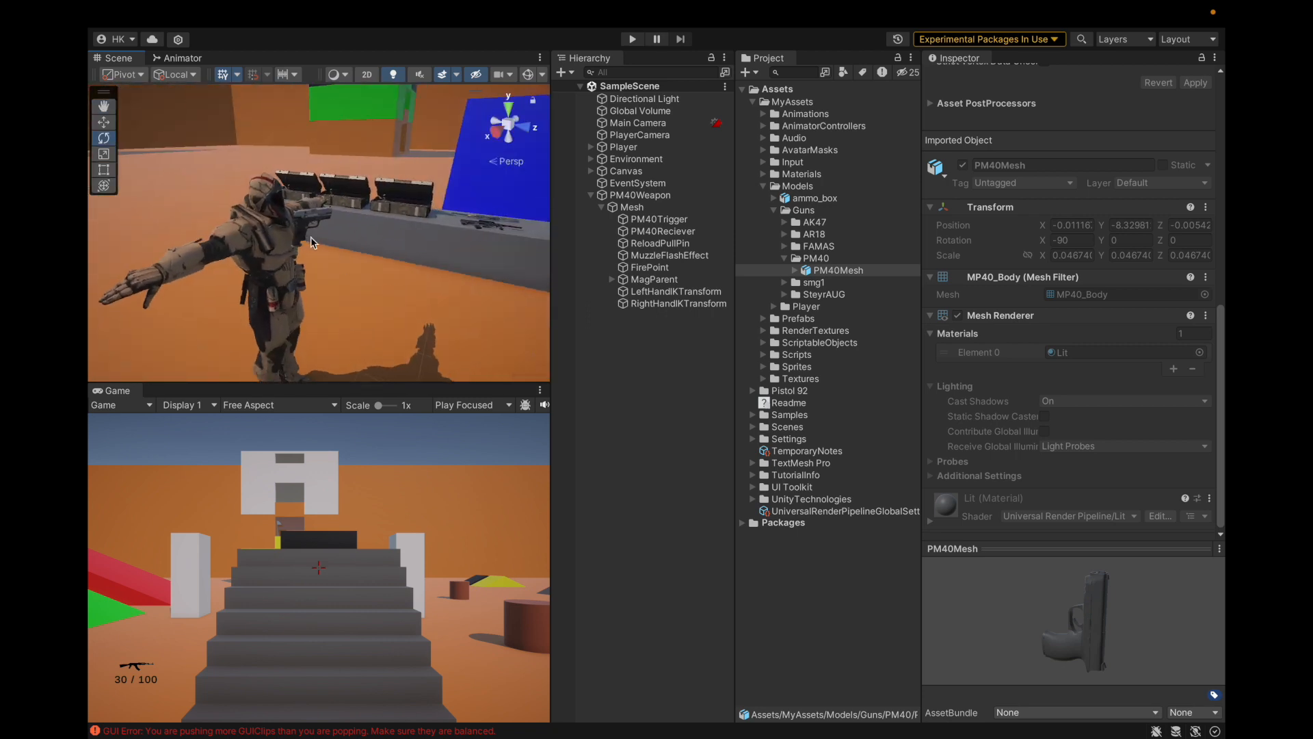
pyautogui.scroll(3, 310, 236)
# Step: Restore the PM40Mesh scale factor to 0.0002 and apply the import settings
pyautogui.scroll(6, 1092, 221)
pyautogui.click(946, 157)
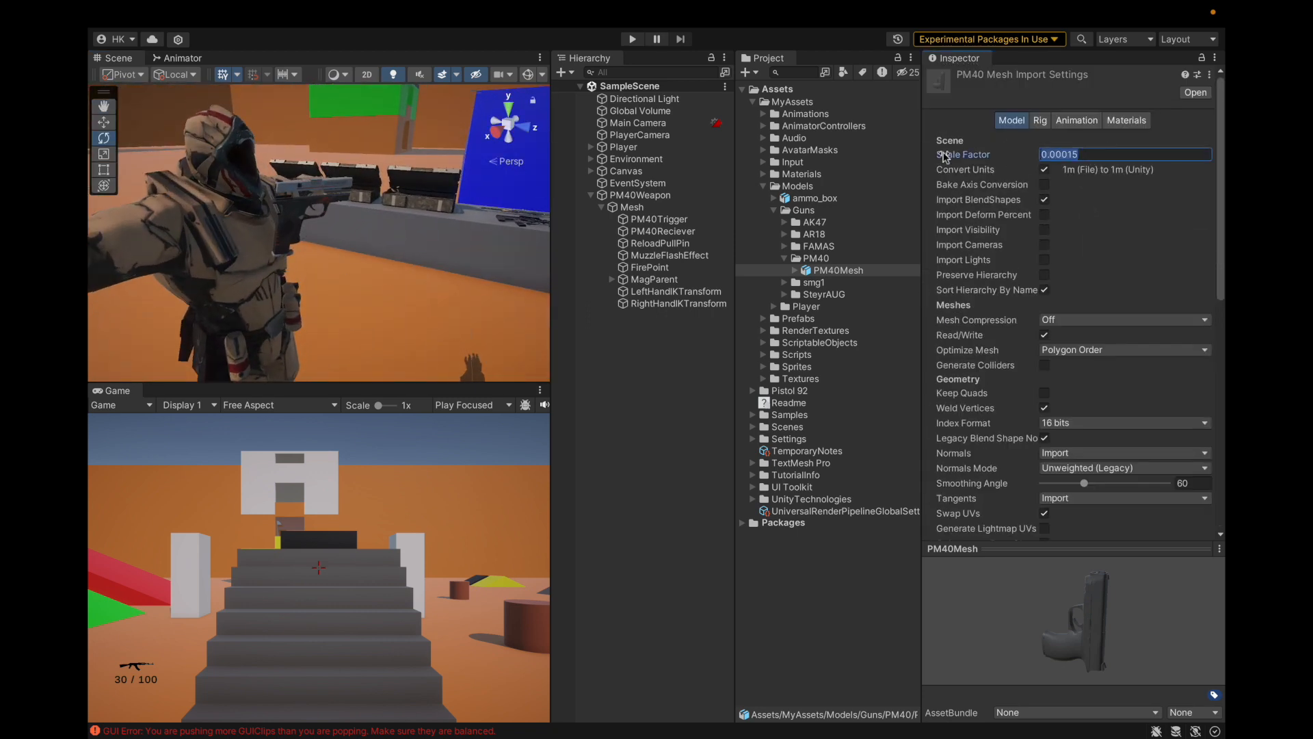
pyautogui.moveTo(1070, 151); pyautogui.dragTo(1089, 152)
pyautogui.press('BackSpace')
pyautogui.scroll(-7, 1078, 235)
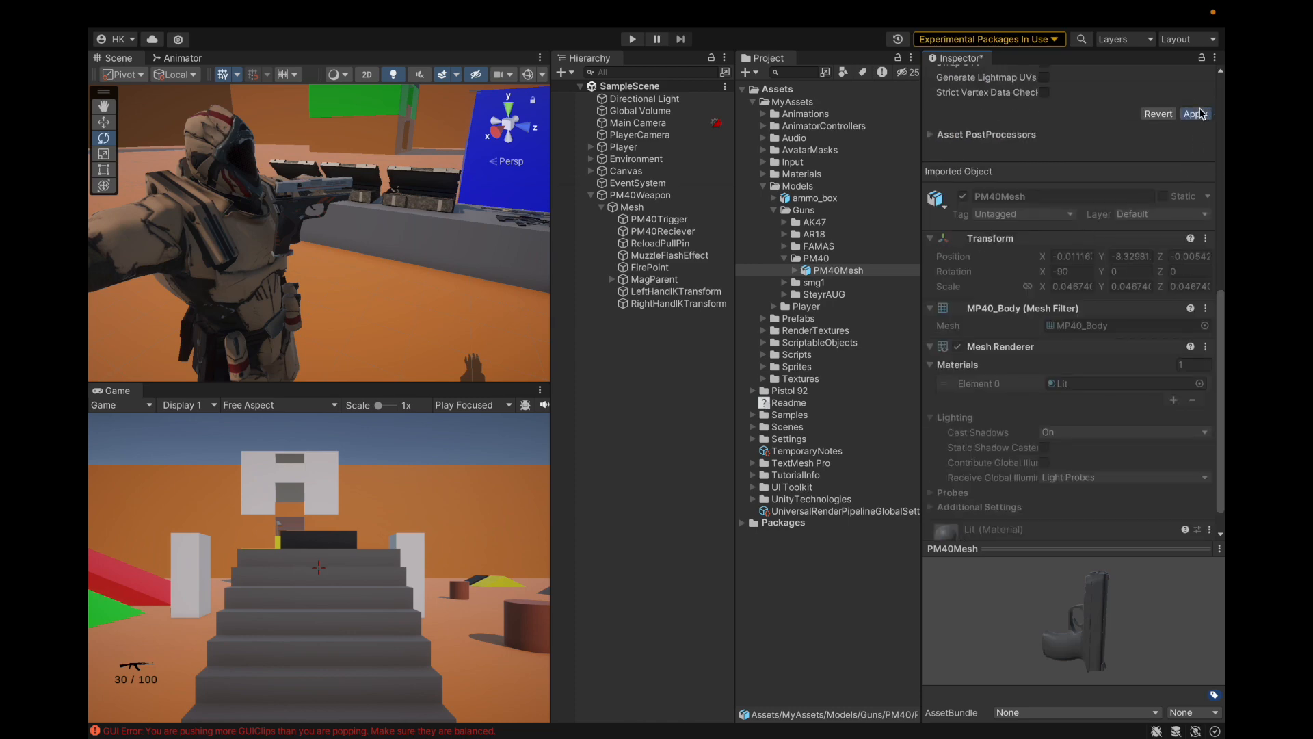
pyautogui.click(1196, 113)
# Step: Inspect the pistol's size against the character from different angles and save the project
pyautogui.keyDown('alt'); pyautogui.moveTo(496, 234); pyautogui.dragTo(89, 269); pyautogui.keyUp('alt')
pyautogui.keyDown('alt'); pyautogui.moveTo(175, 261); pyautogui.dragTo(486, 253); pyautogui.keyUp('alt')
pyautogui.moveTo(256, 5)
pyautogui.click(182, 17)
pyautogui.click(181, 205)
# Step: Collapse the PM40Weapon hierarchy, clear the selection and save the project
pyautogui.scroll(-3, 454, 287)
pyautogui.keyDown('alt'); pyautogui.moveTo(454, 287); pyautogui.dragTo(479, 240); pyautogui.keyUp('alt')
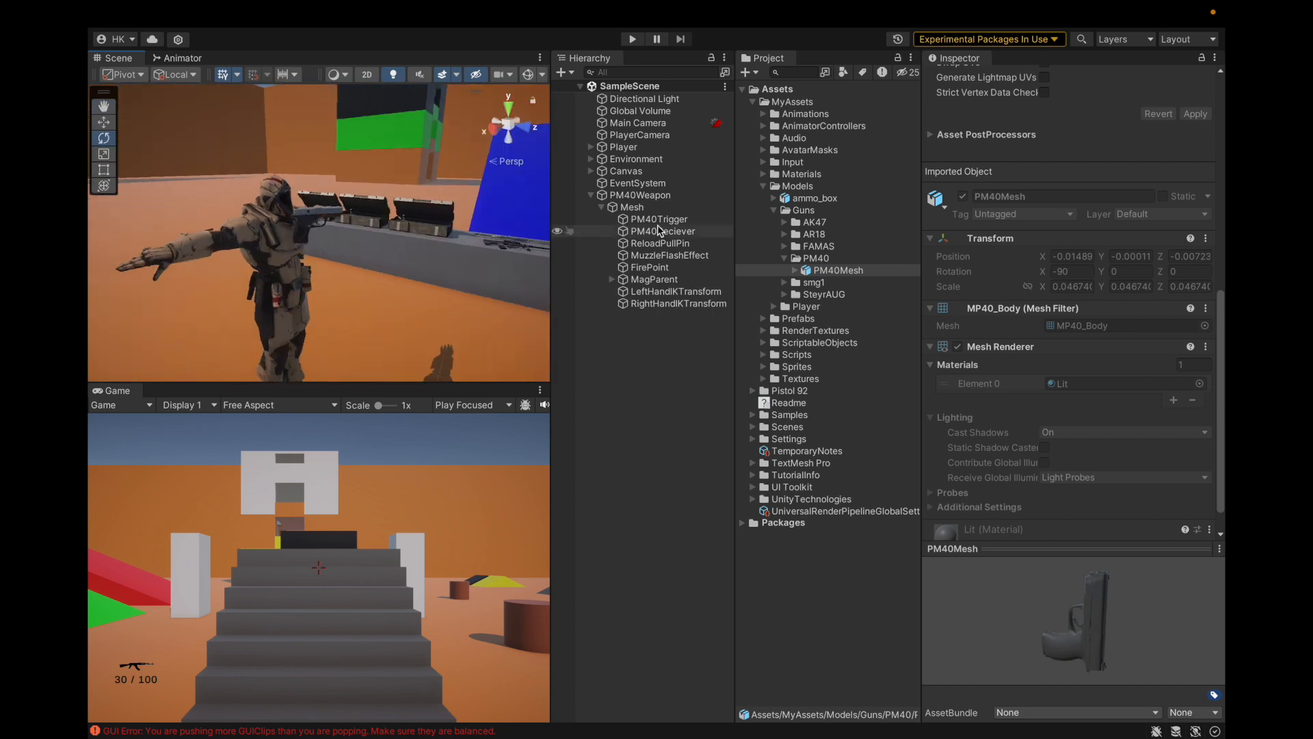
pyautogui.click(632, 207)
pyautogui.press('Left')
pyautogui.press('Left')
pyautogui.press('Left')
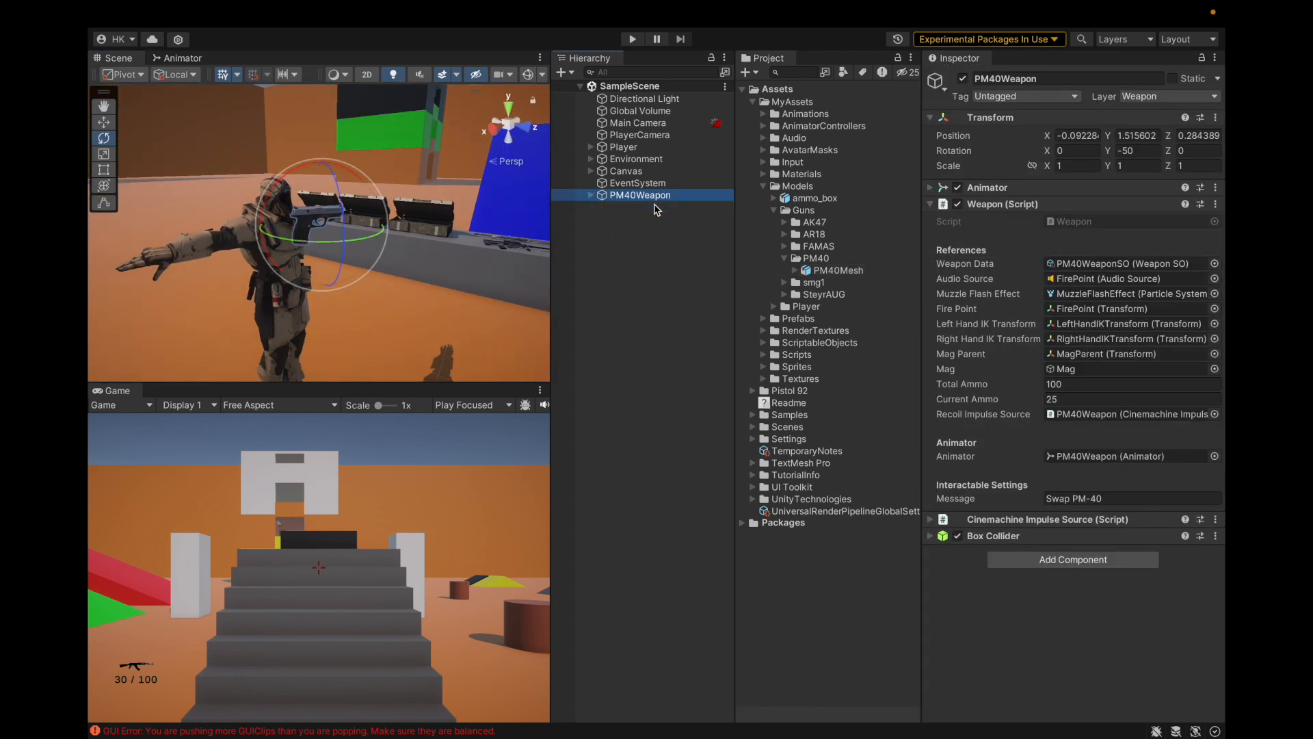
pyautogui.click(639, 252)
pyautogui.moveTo(253, 4)
pyautogui.click(177, 13)
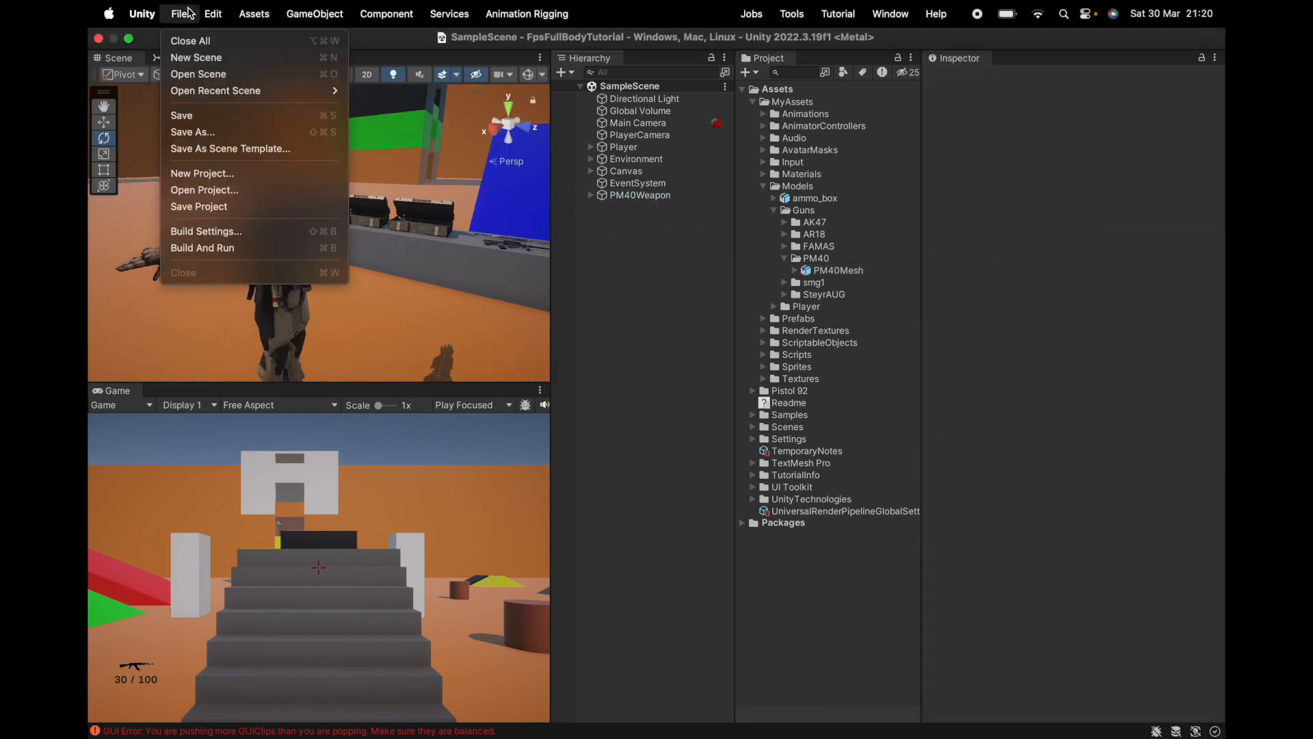
pyautogui.click(181, 205)
# Step: Clear the GUI error from the console and save the project again
pyautogui.hotkey('ctrl', 'Right')
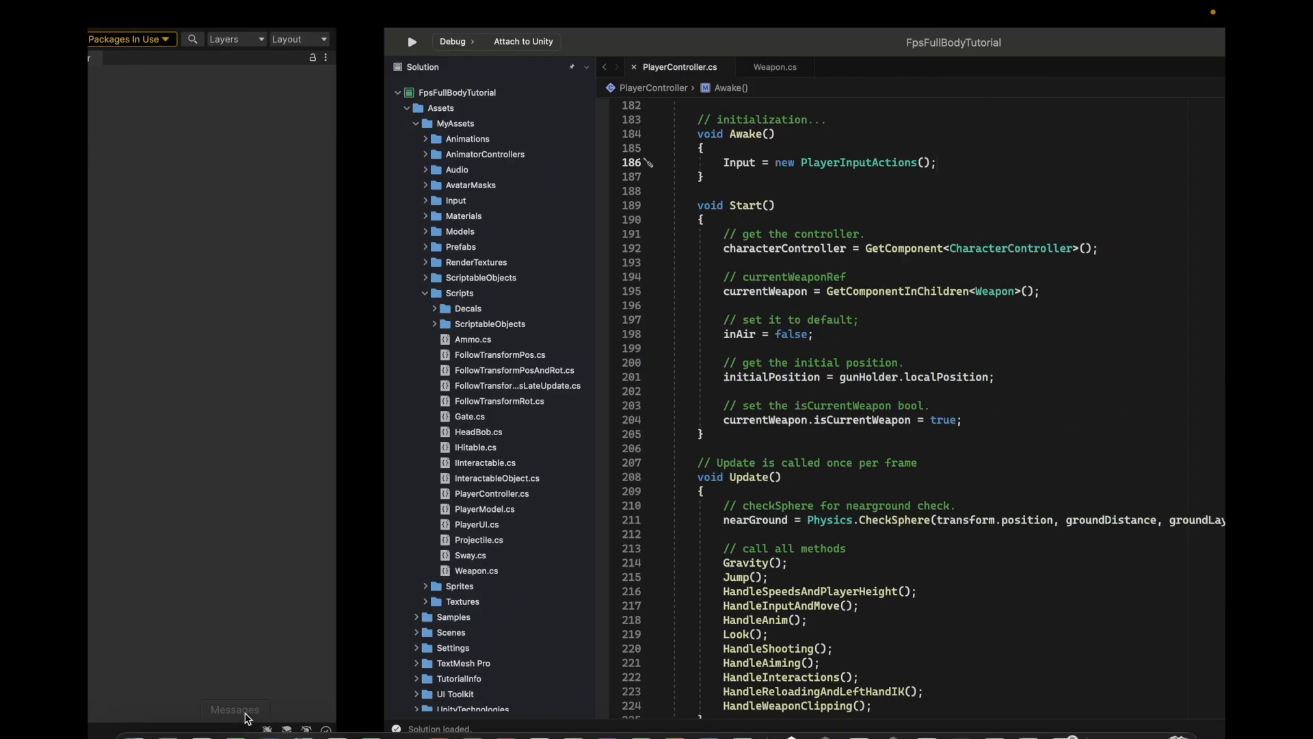
pyautogui.hotkey('ctrl', 'Left')
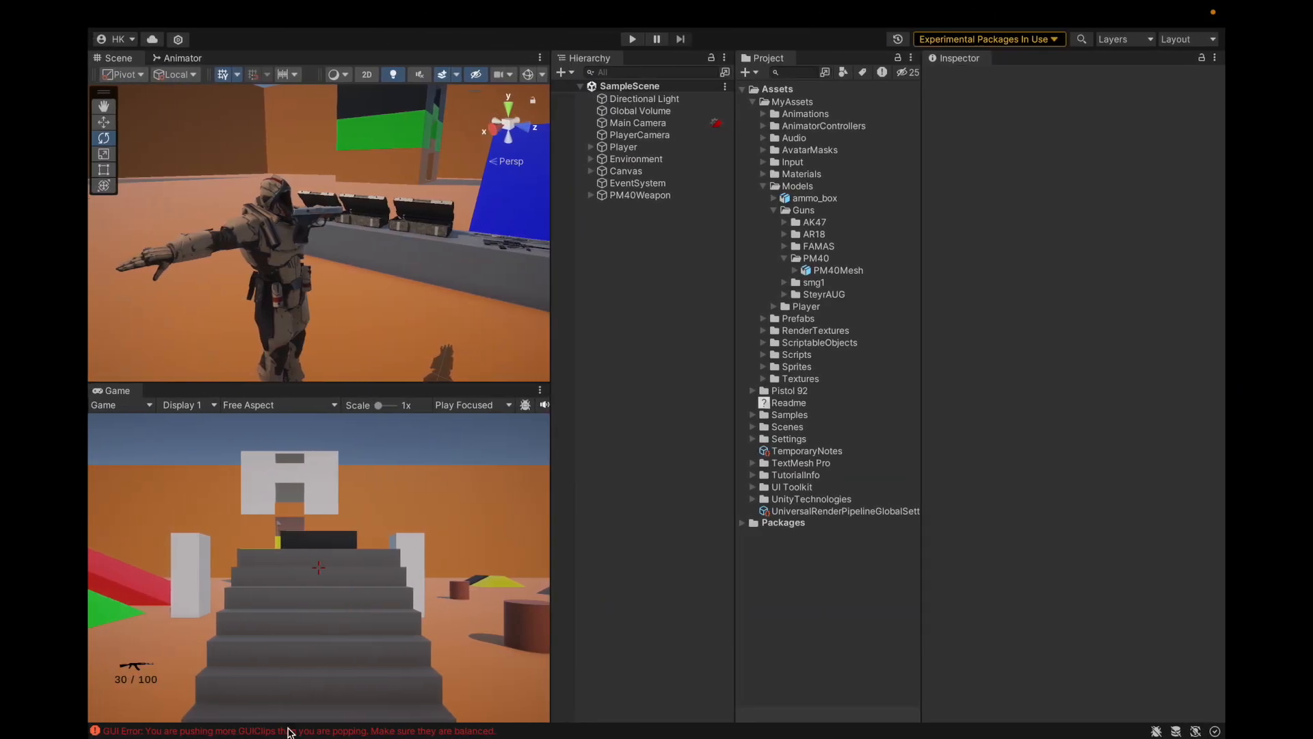
pyautogui.click(288, 731)
pyautogui.click(411, 381)
pyautogui.click(410, 347)
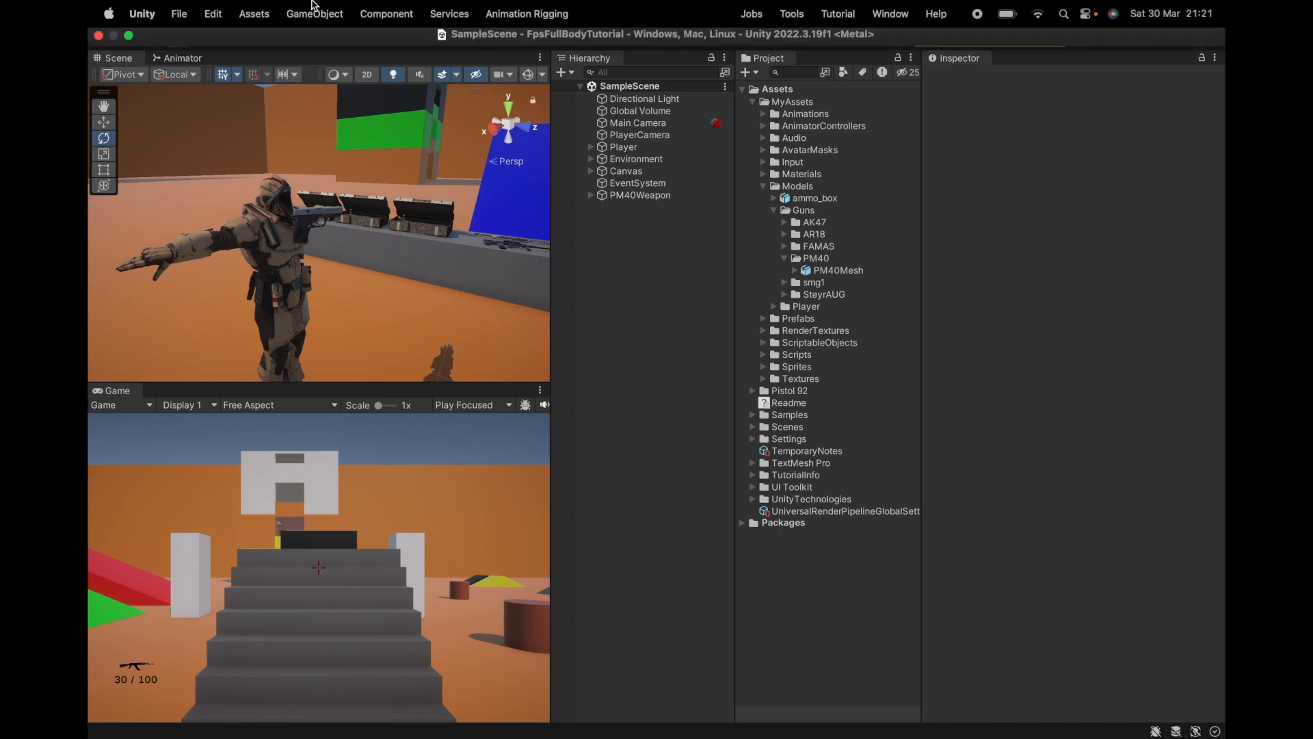
pyautogui.click(178, 14)
pyautogui.click(166, 207)
# Step: Select the Player object and collapse its Character Controller component
pyautogui.click(624, 147)
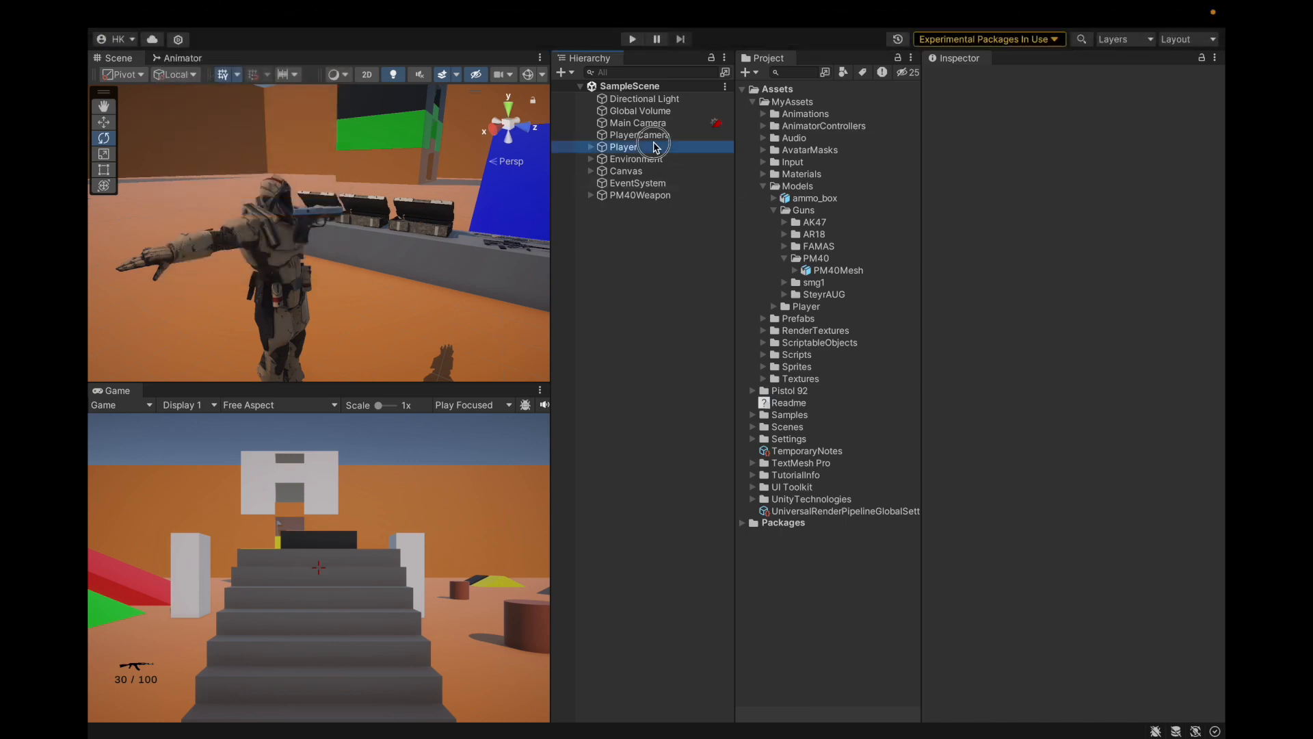
pyautogui.click(1000, 120)
pyautogui.click(991, 134)
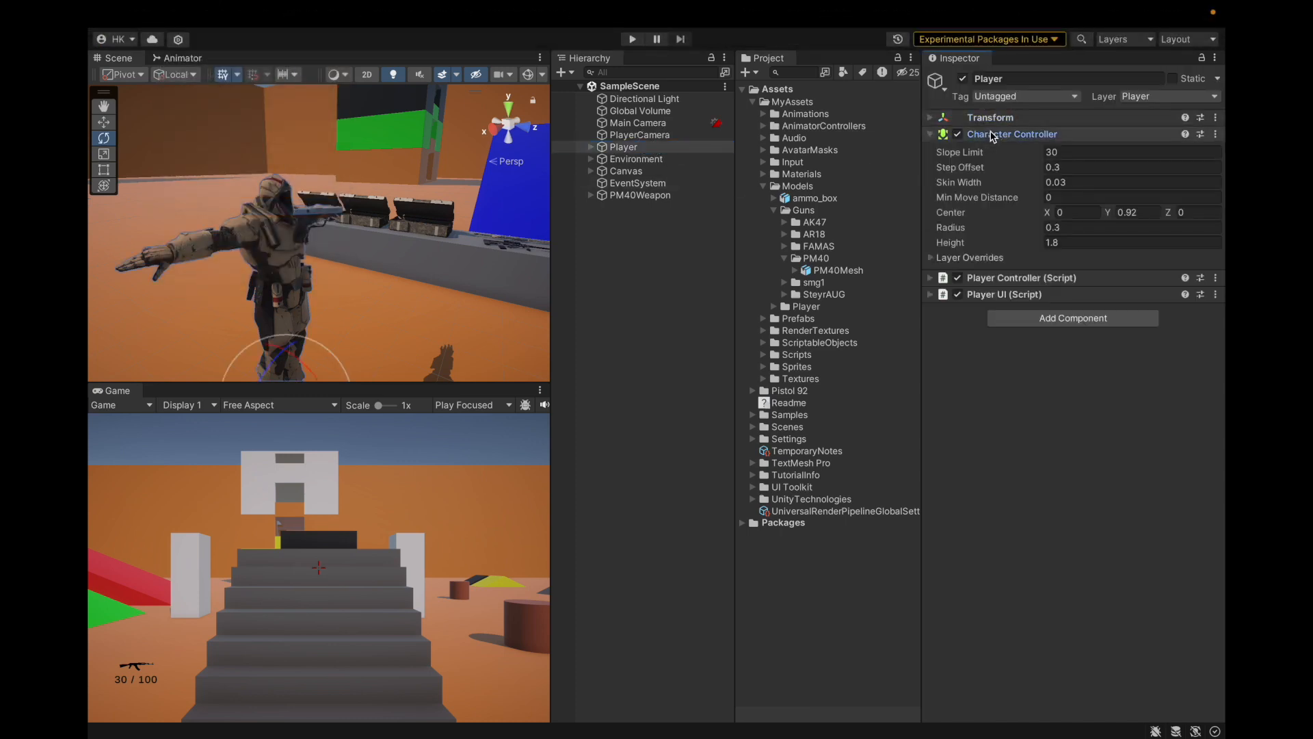
pyautogui.click(992, 134)
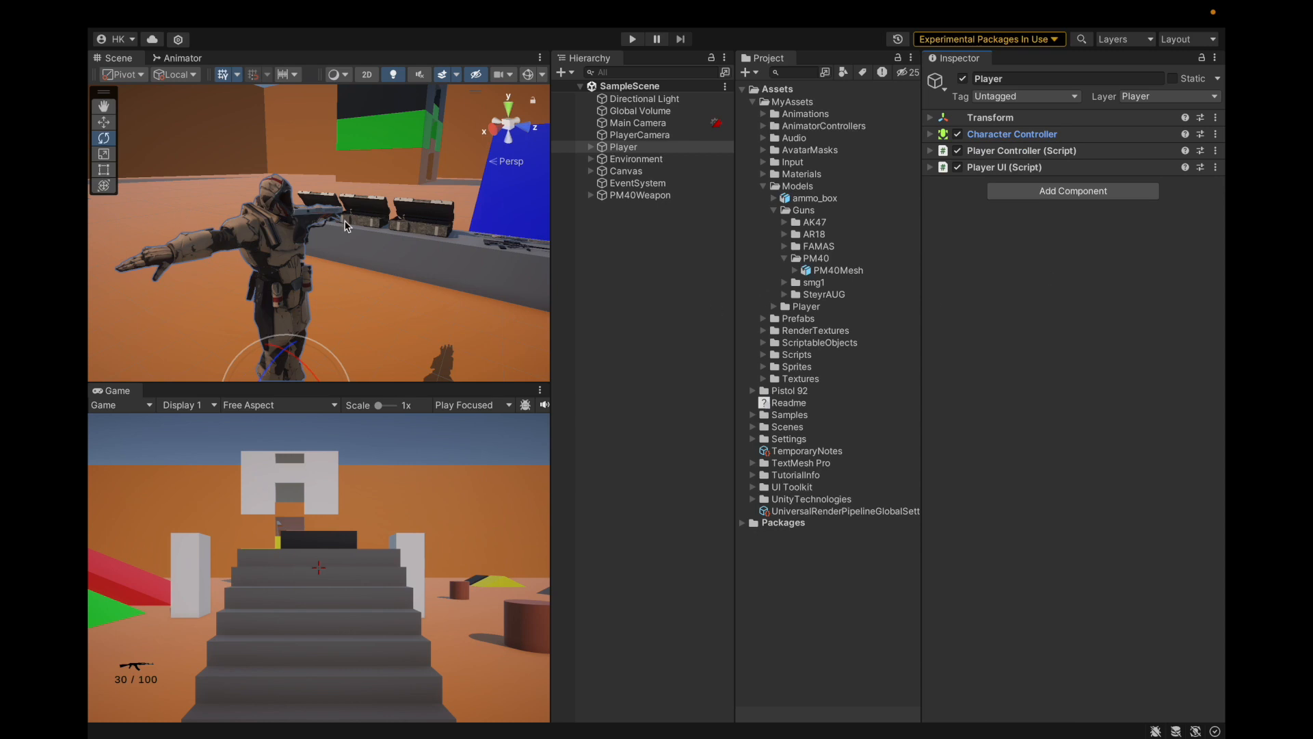
# Step: Expand the Player's skeleton hierarchy through the spine bones and GunHolder to reveal the contents of GunSway
pyautogui.click(590, 147)
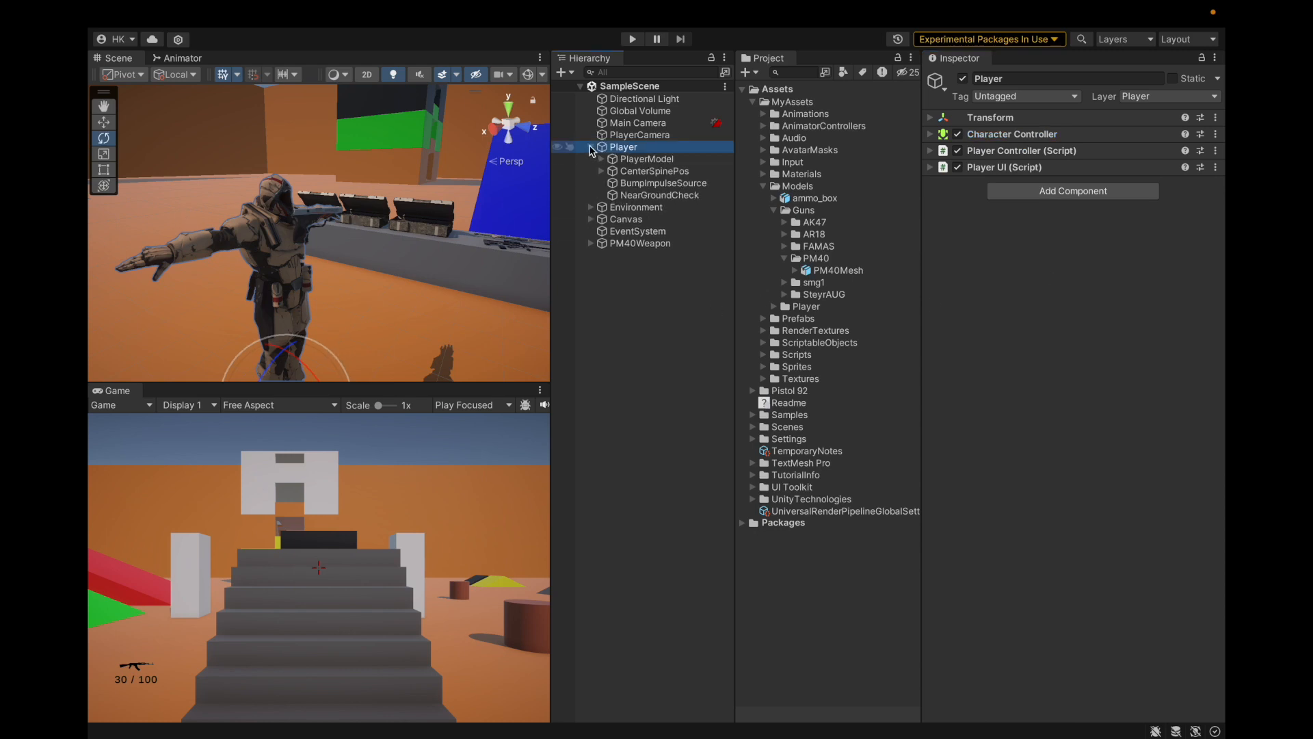
pyautogui.click(623, 160)
pyautogui.click(639, 243)
pyautogui.click(601, 159)
pyautogui.click(612, 171)
pyautogui.click(622, 207)
pyautogui.click(633, 219)
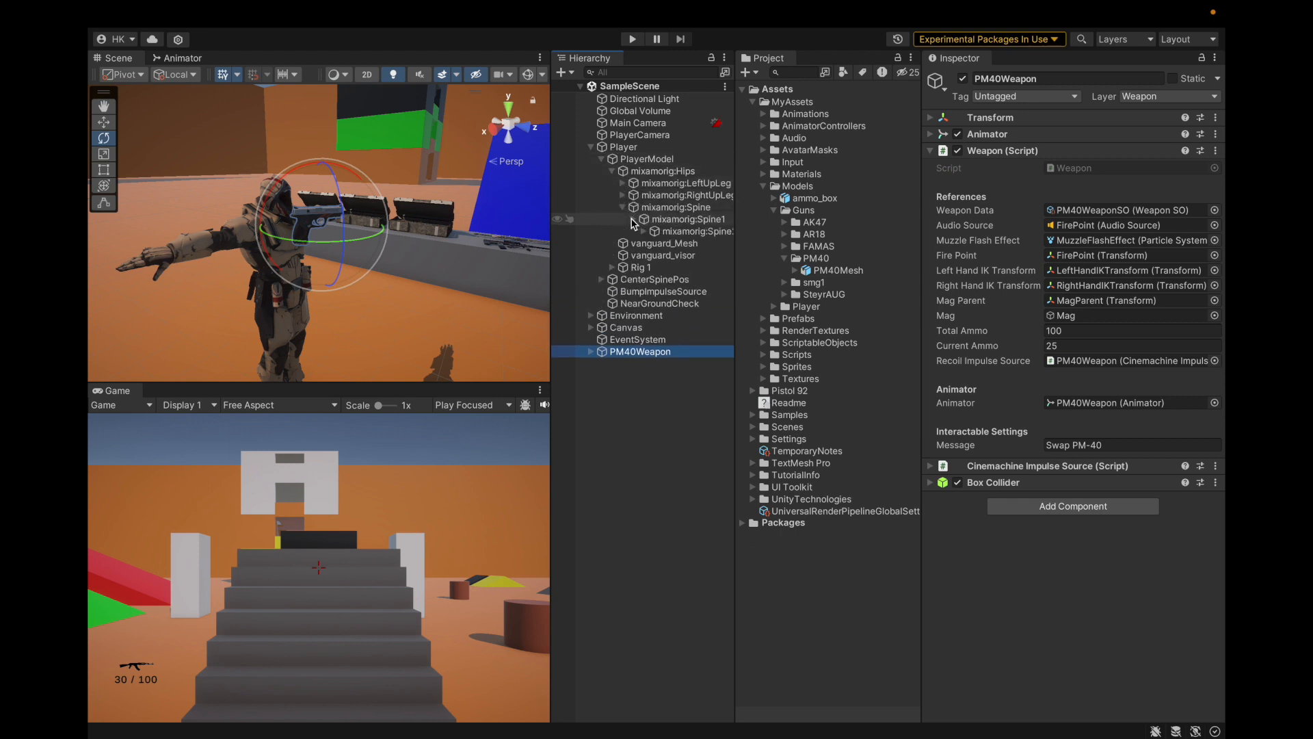
pyautogui.click(643, 231)
pyautogui.click(655, 279)
pyautogui.click(703, 291)
pyautogui.click(665, 291)
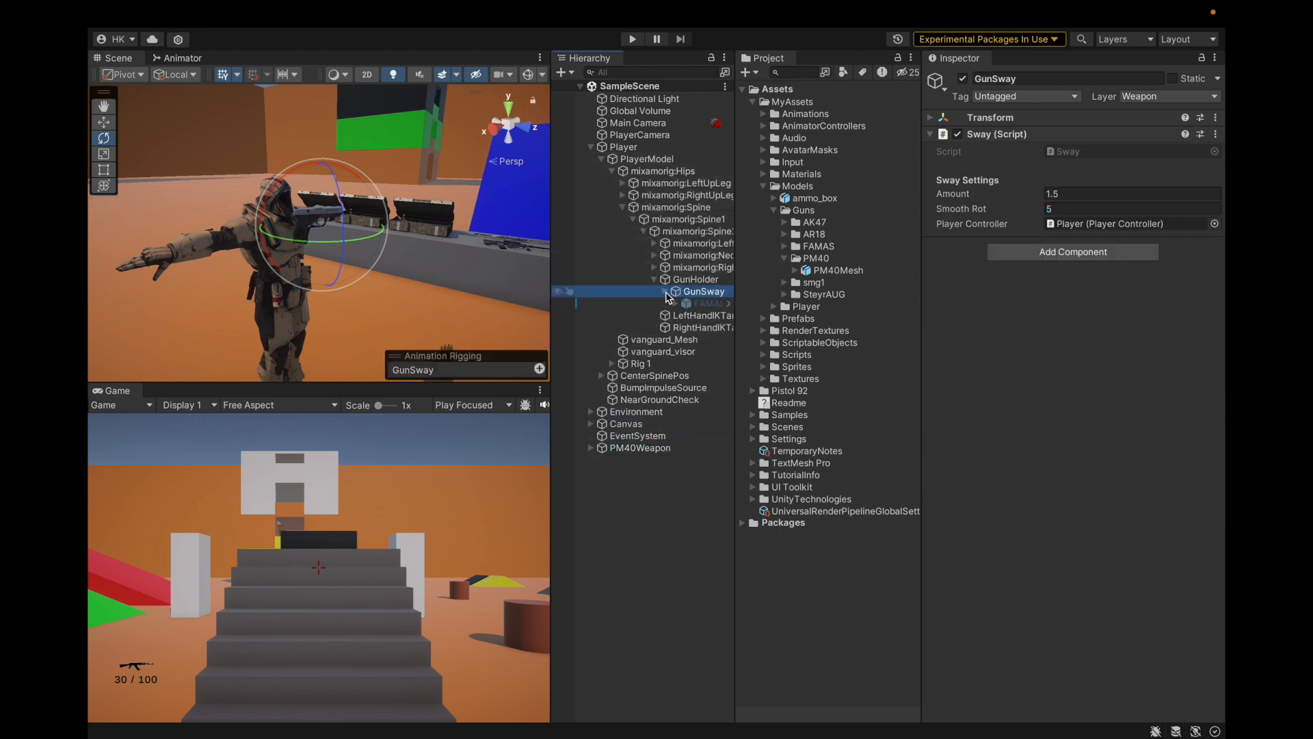
# Step: Parent PM40Weapon under GunSway in place of FAMASWeapon, move FAMASWeapon to the scene root, and save the scene
pyautogui.click(649, 448)
pyautogui.moveTo(648, 448); pyautogui.dragTo(704, 370)
pyautogui.hotkey('ctrl', 's')
pyautogui.click(705, 304)
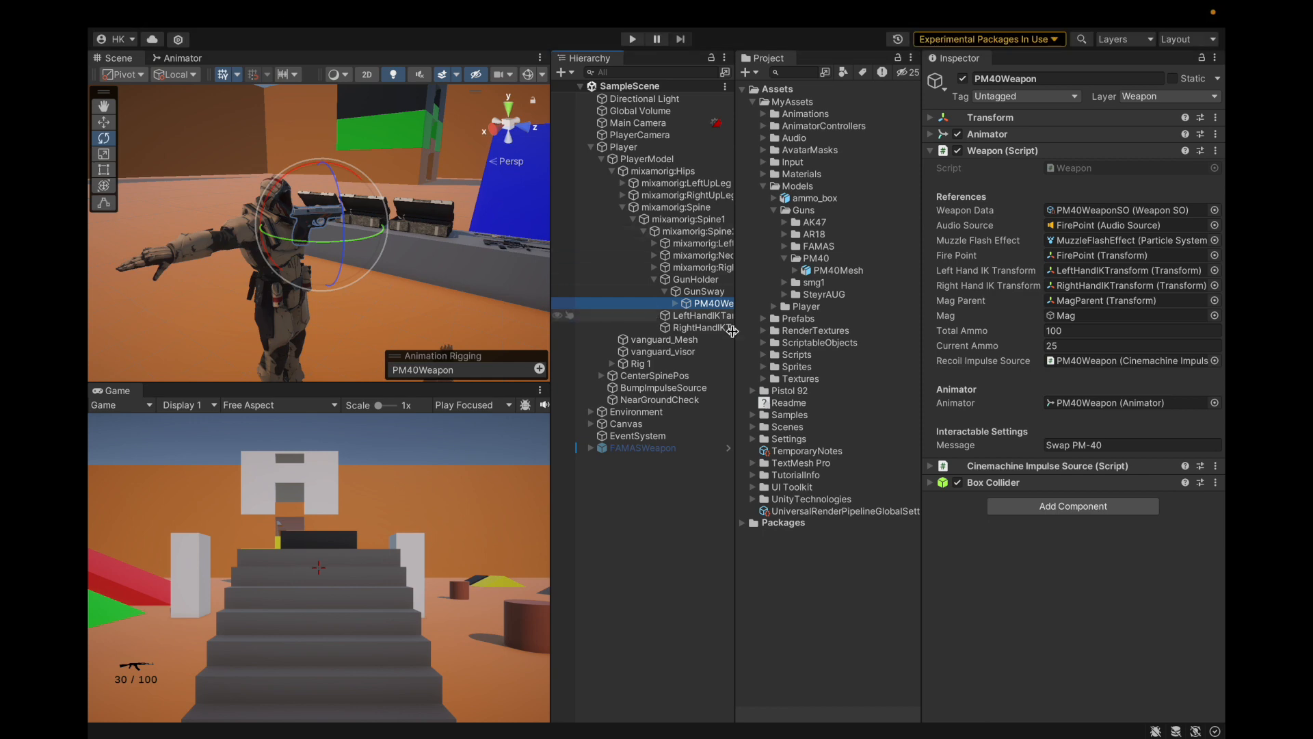
# Step: Dock the Animator window beside the Scene view
pyautogui.moveTo(863, 45)
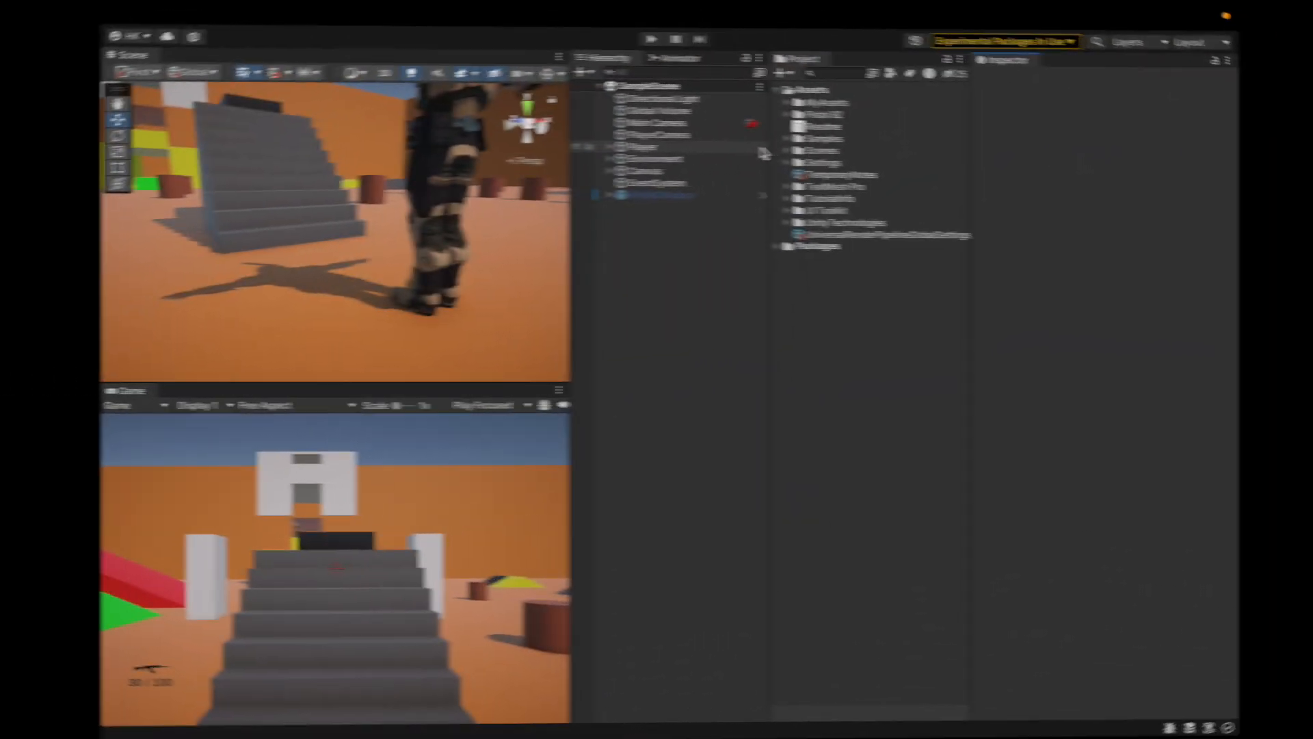
pyautogui.moveTo(660, 58); pyautogui.dragTo(516, 52)
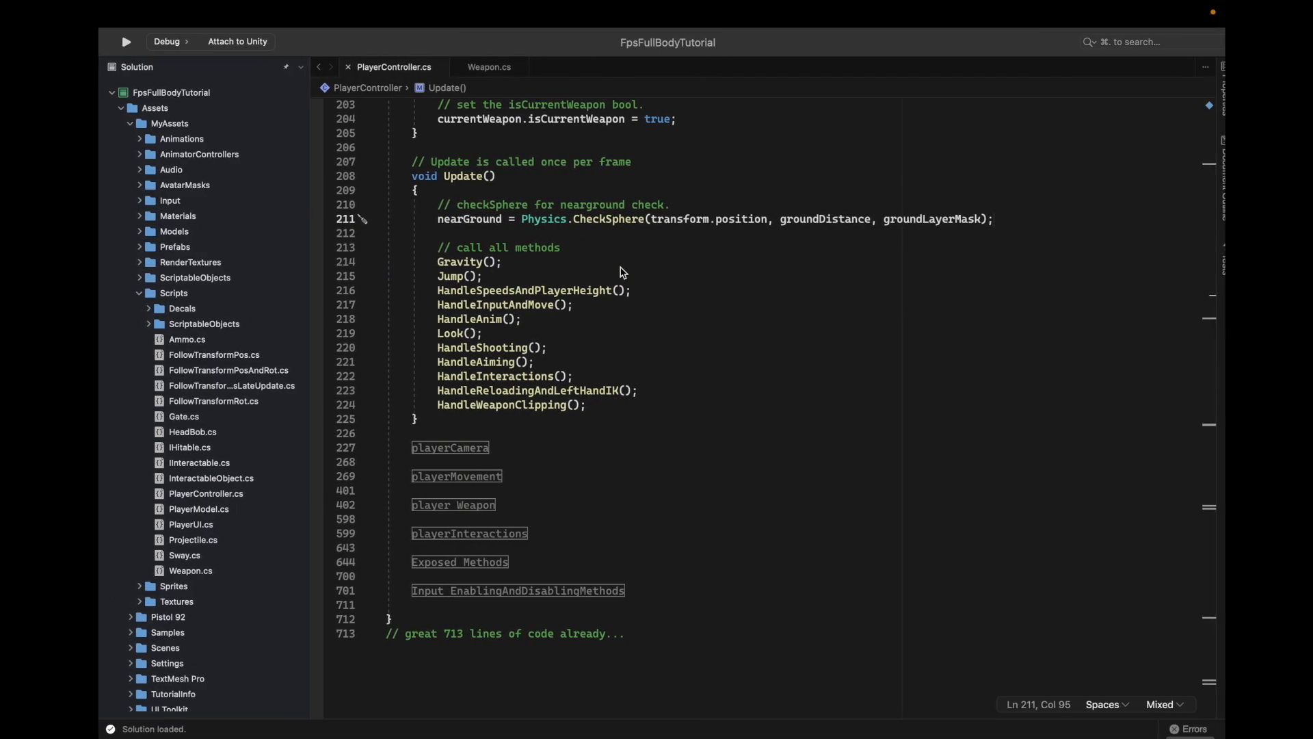
# Step: Expand the playerMovement region in PlayerController.cs and fold the Gravity, Jump, HandleSpeedsAndPlayerHeight and HandleInputAndMove methods
pyautogui.scroll(-5, 569, 430)
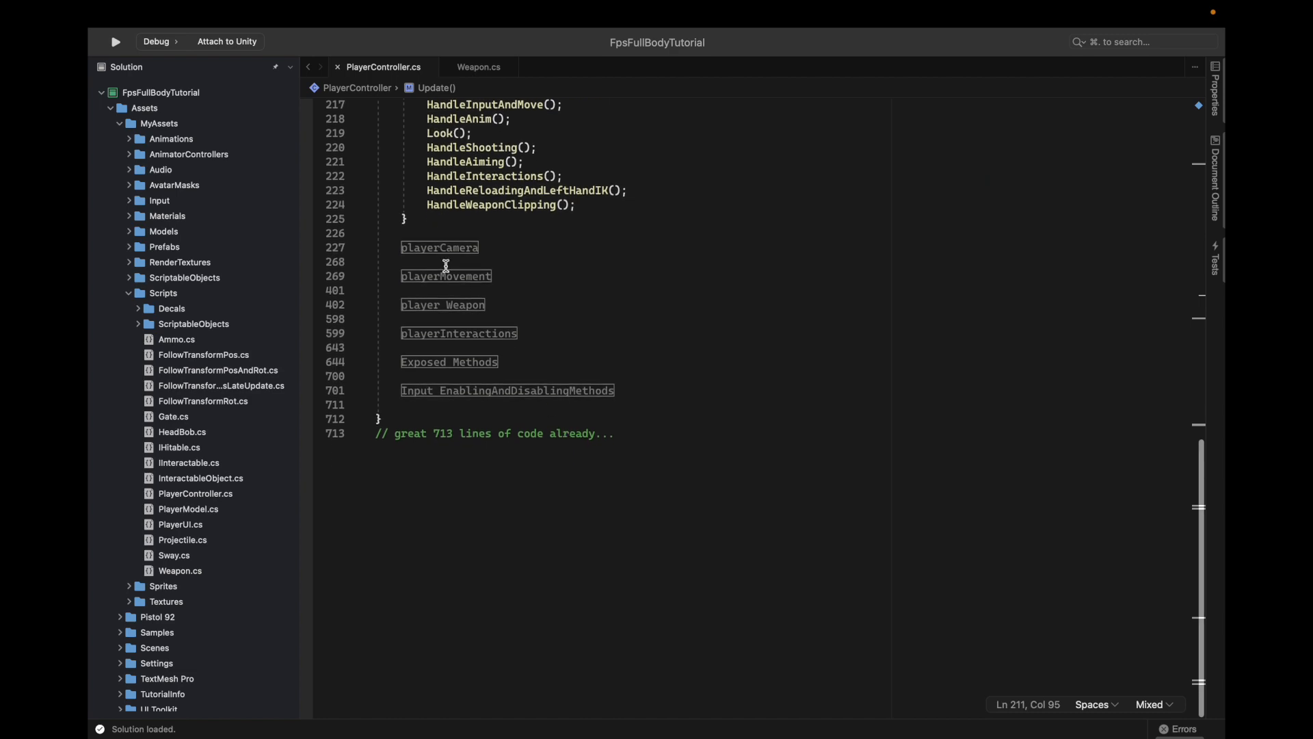
pyautogui.click(446, 275)
pyautogui.scroll(-3, 446, 275)
pyautogui.scroll(10, 411, 376)
pyautogui.scroll(-6, 368, 511)
pyautogui.scroll(-1, 368, 512)
pyautogui.click(369, 326)
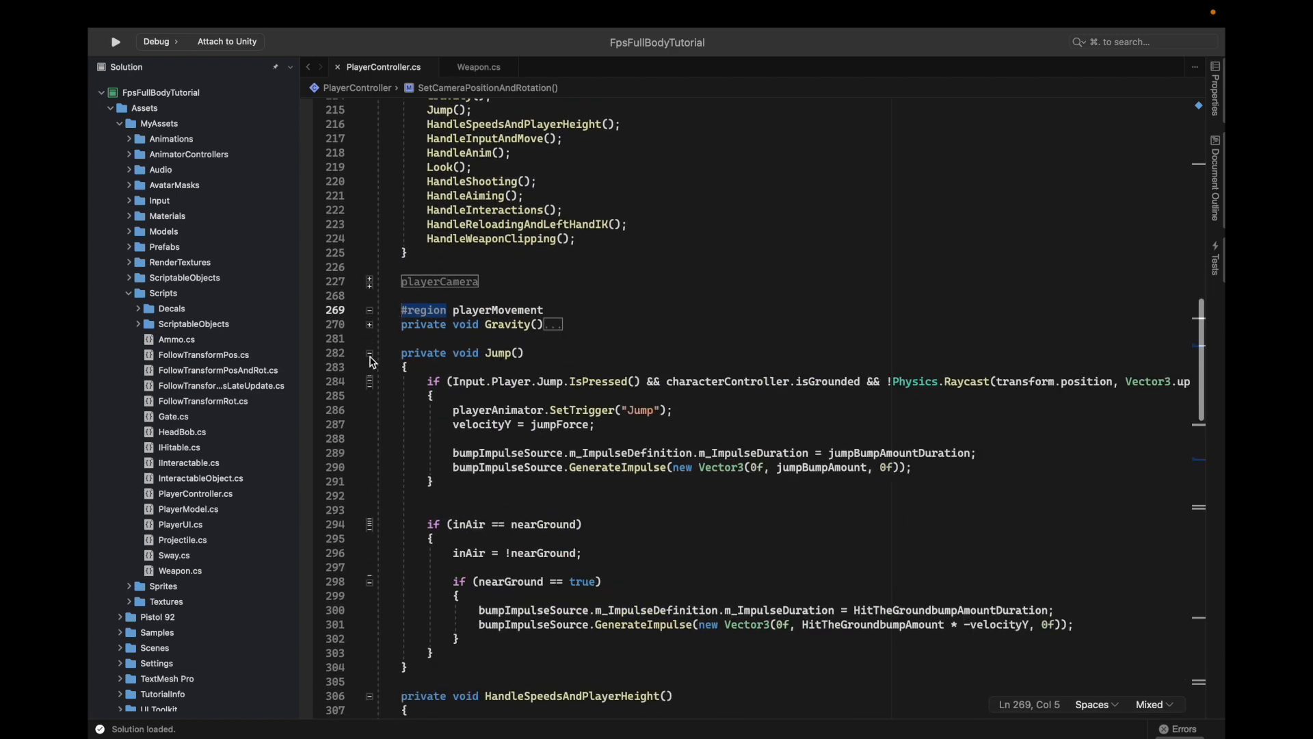
pyautogui.click(370, 353)
pyautogui.click(369, 382)
pyautogui.scroll(-1, 370, 380)
pyautogui.click(370, 363)
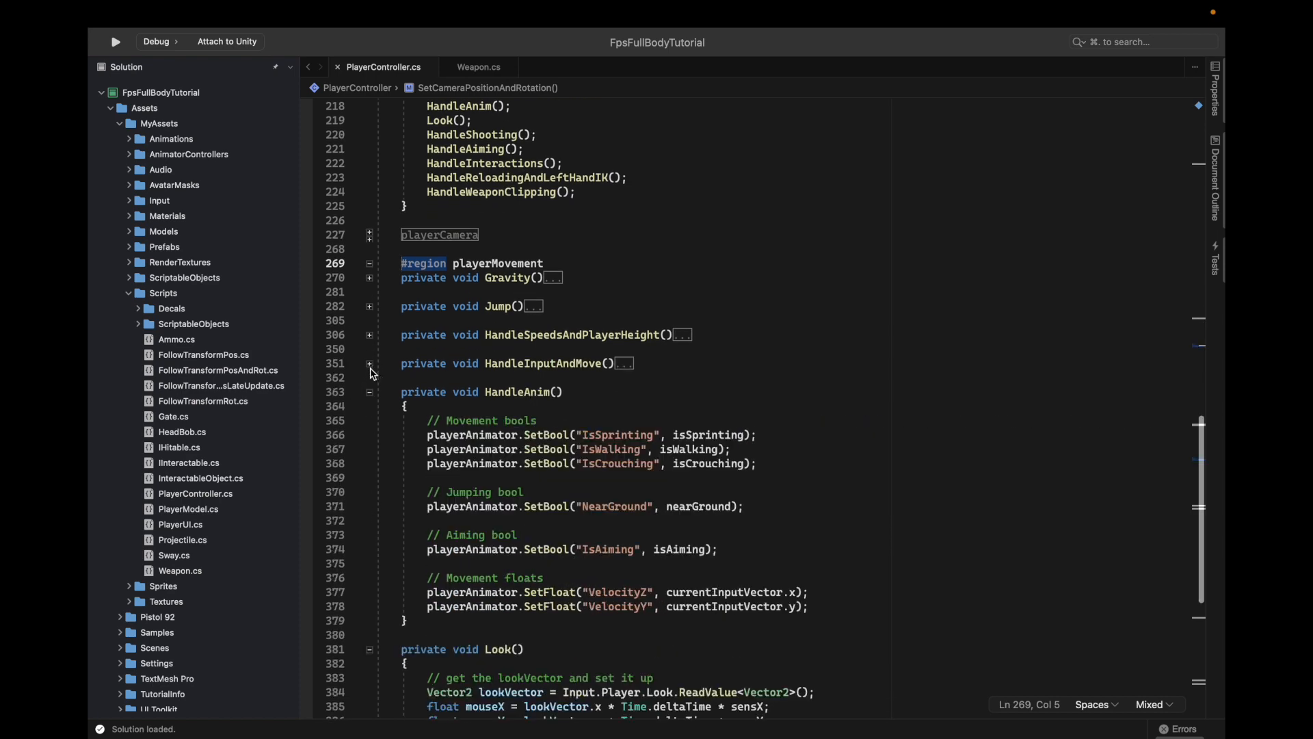
pyautogui.scroll(-2, 373, 374)
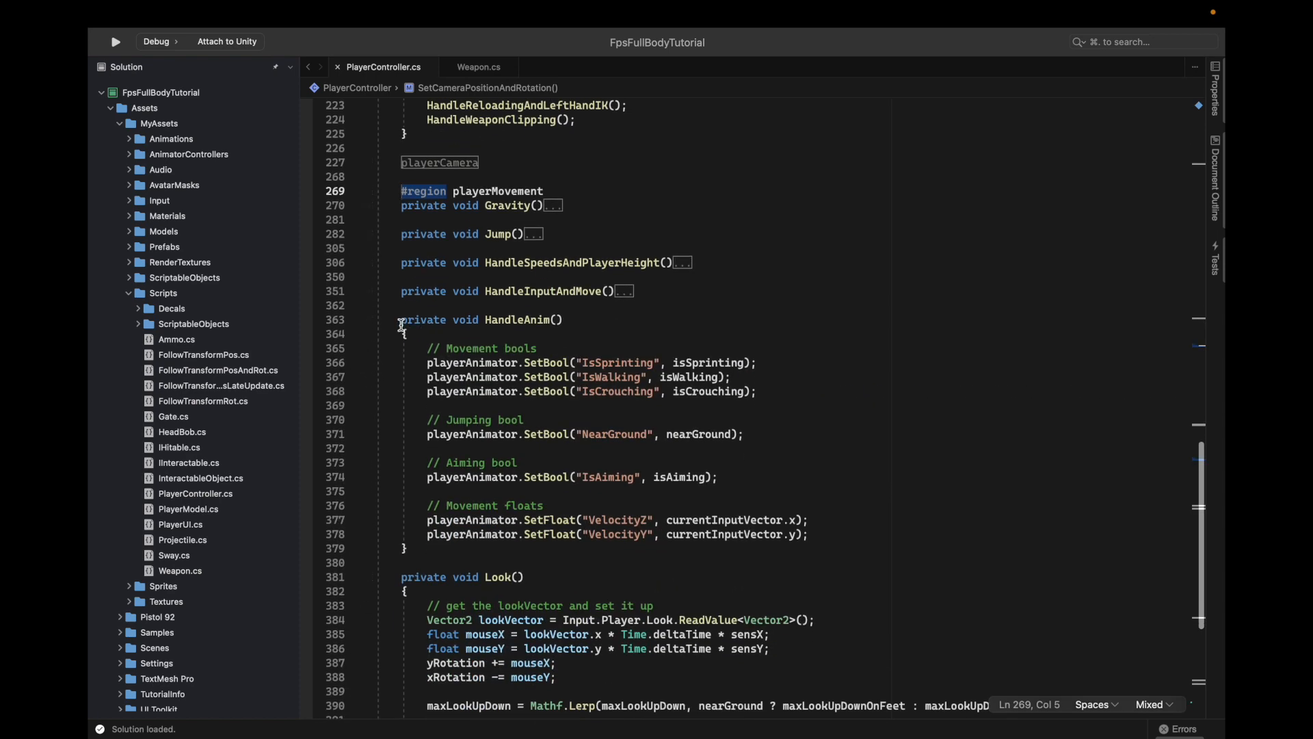
# Step: Add a "// Weapon type" comment below the movement floats at the end of the HandleAnim method
pyautogui.moveTo(401, 321); pyautogui.dragTo(413, 549)
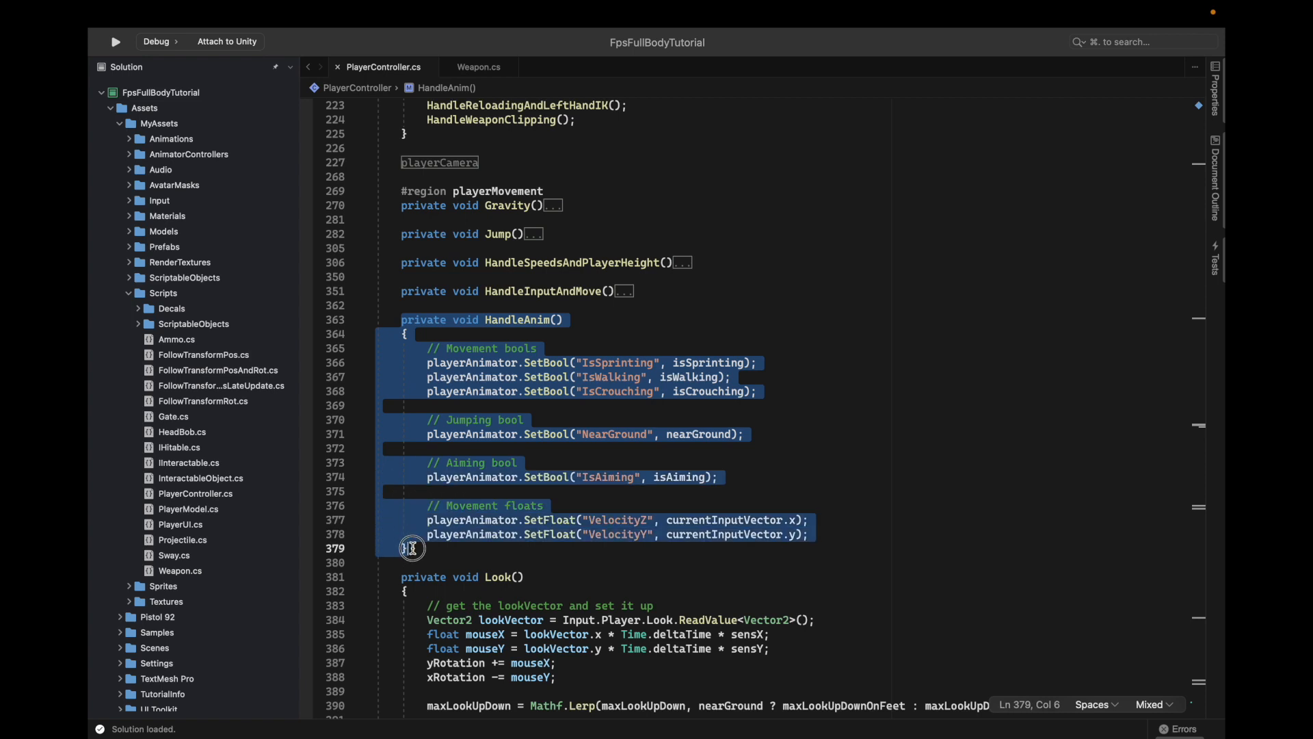
pyautogui.click(465, 552)
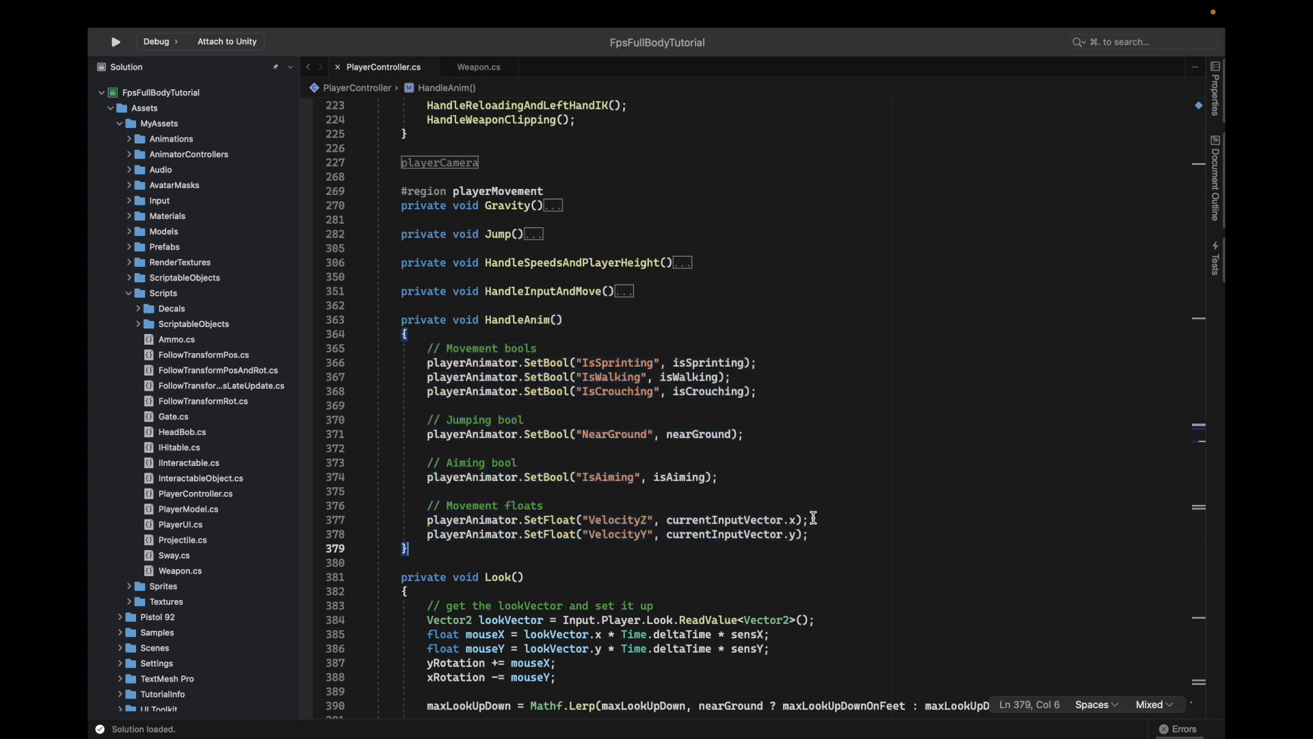
pyautogui.click(816, 537)
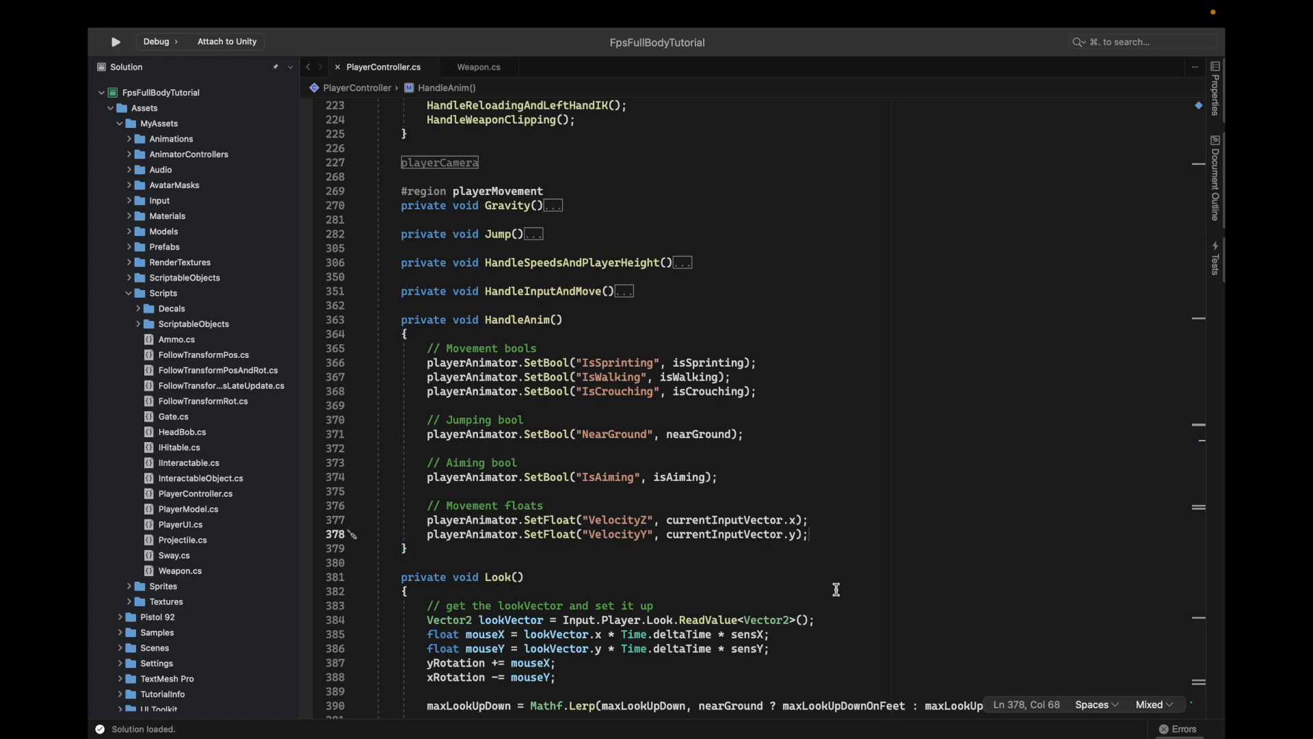
pyautogui.press('super+Tab')
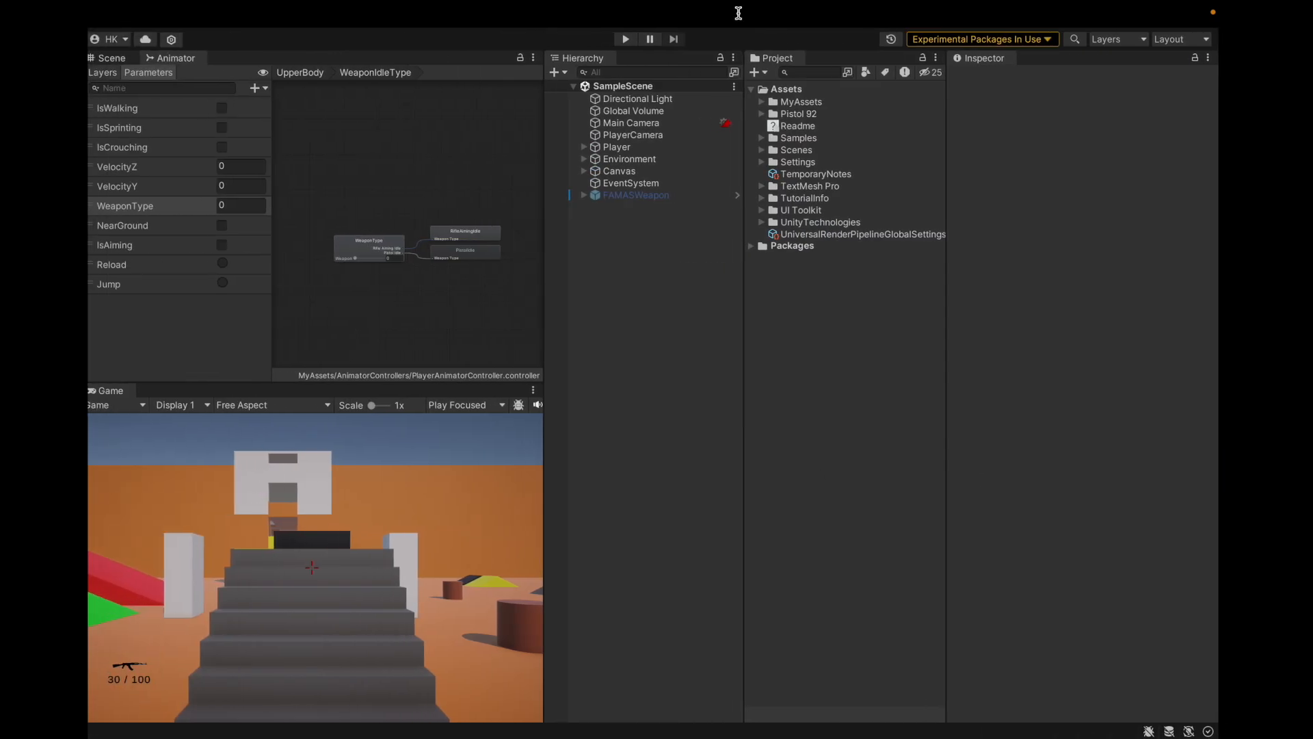
pyautogui.press('super+Tab')
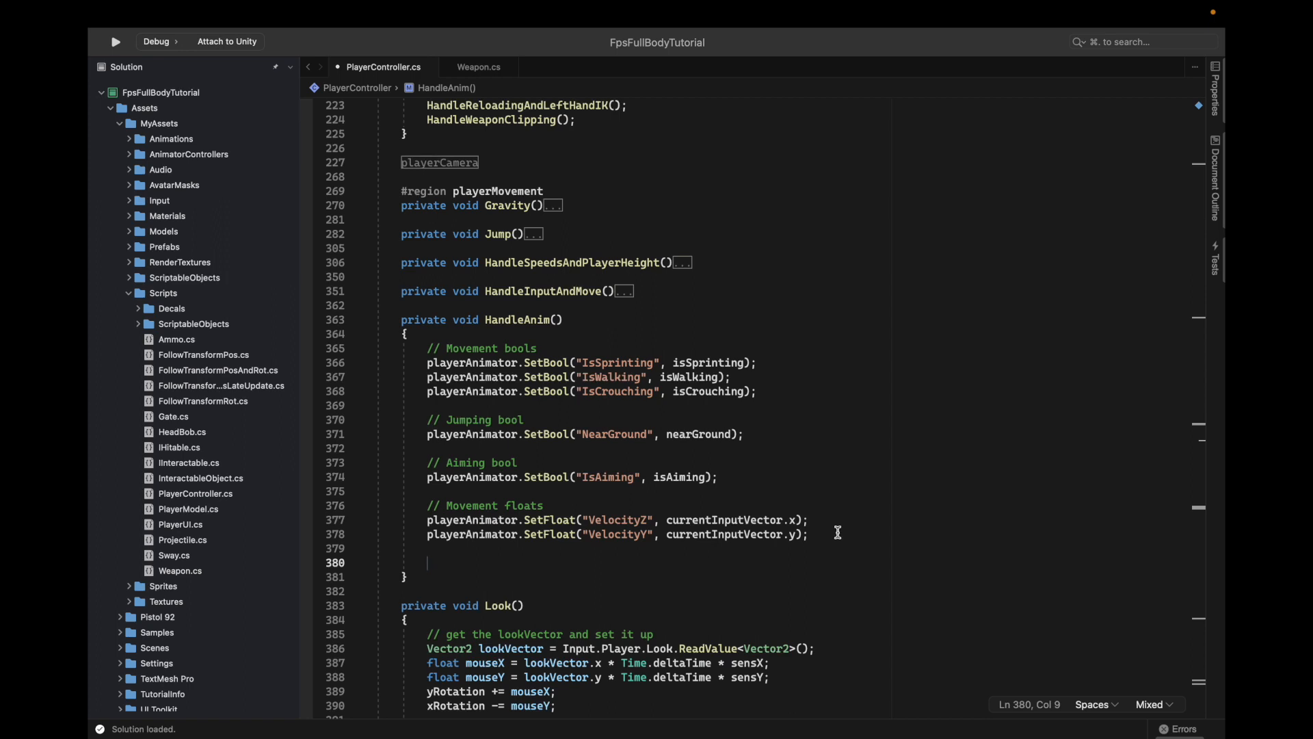
pyautogui.write('// Weapon t')
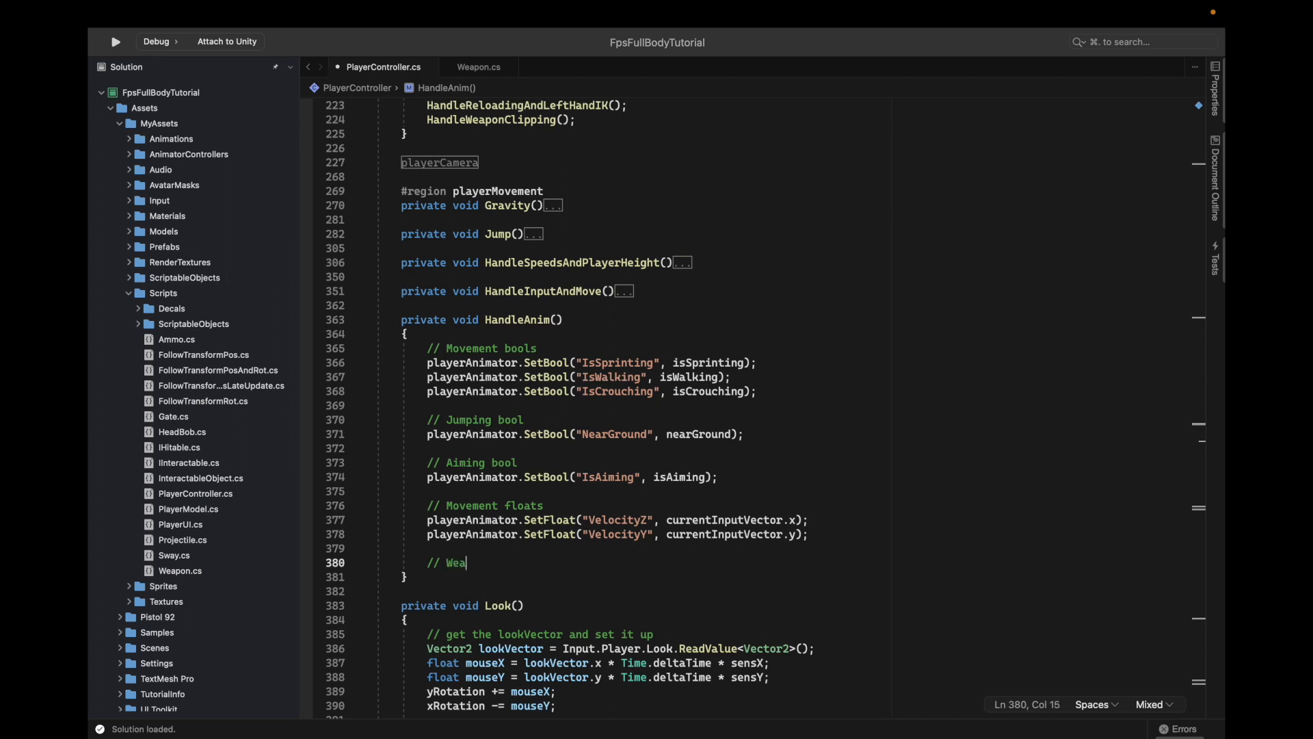
pyautogui.write('ype')
pyautogui.press('Return')
# Step: Add a playerAnimator.SetFloat call below the comment, using the WeaponType parameter name copied from Unity's Animator and leaving its value argument empty
pyautogui.write('pla')
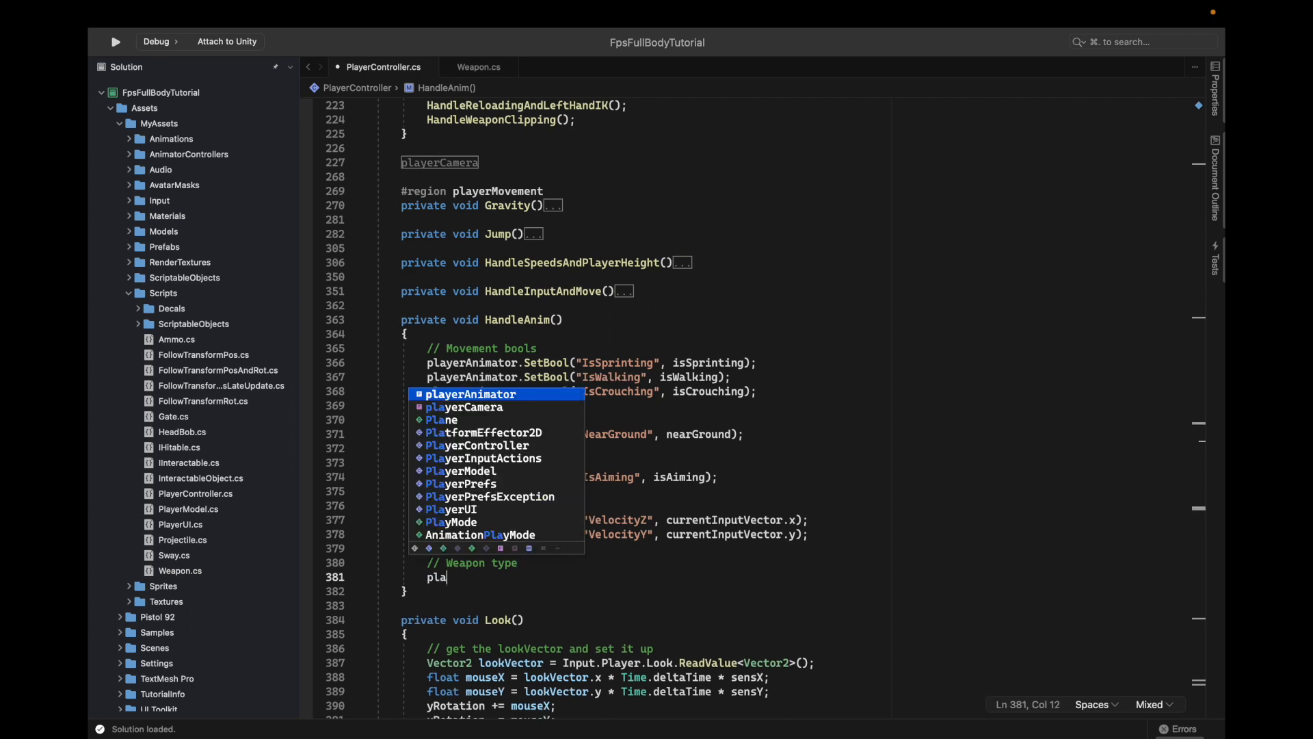
pyautogui.write('yerAnimator.SetFloat')
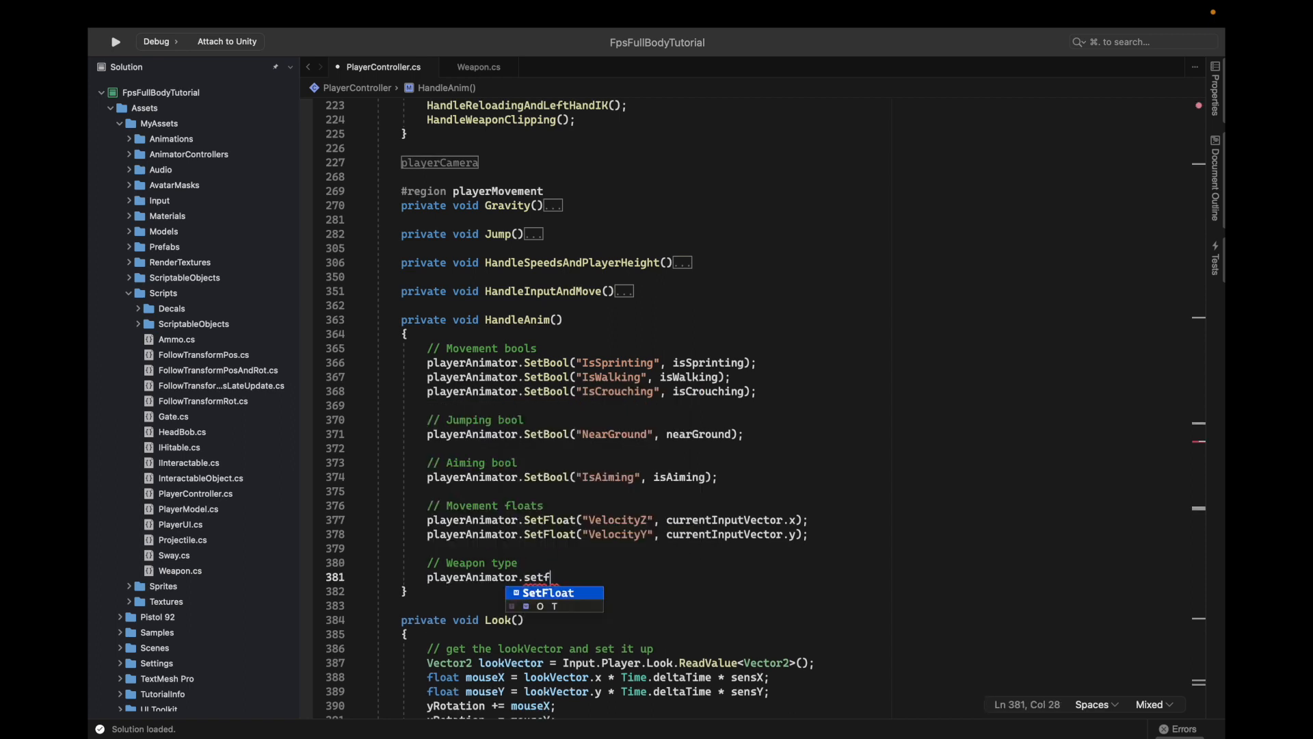
pyautogui.write('("')
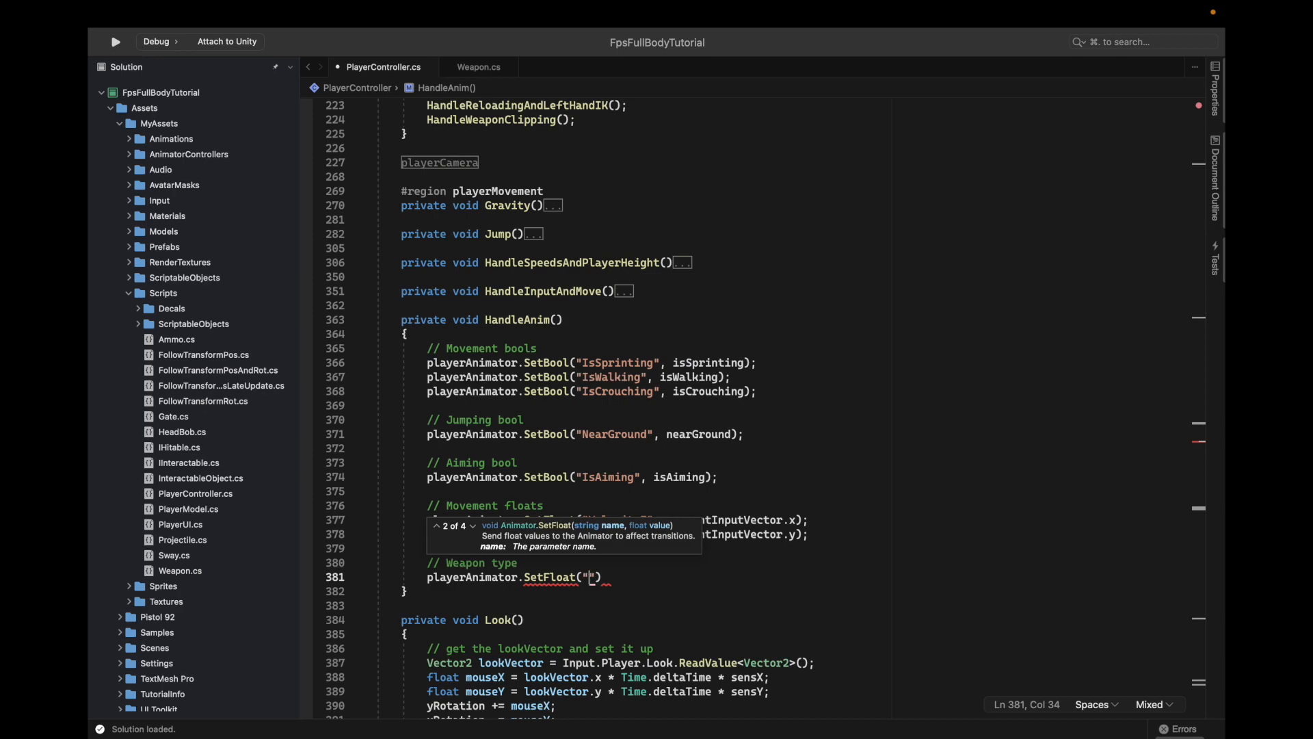
pyautogui.press('super+Tab')
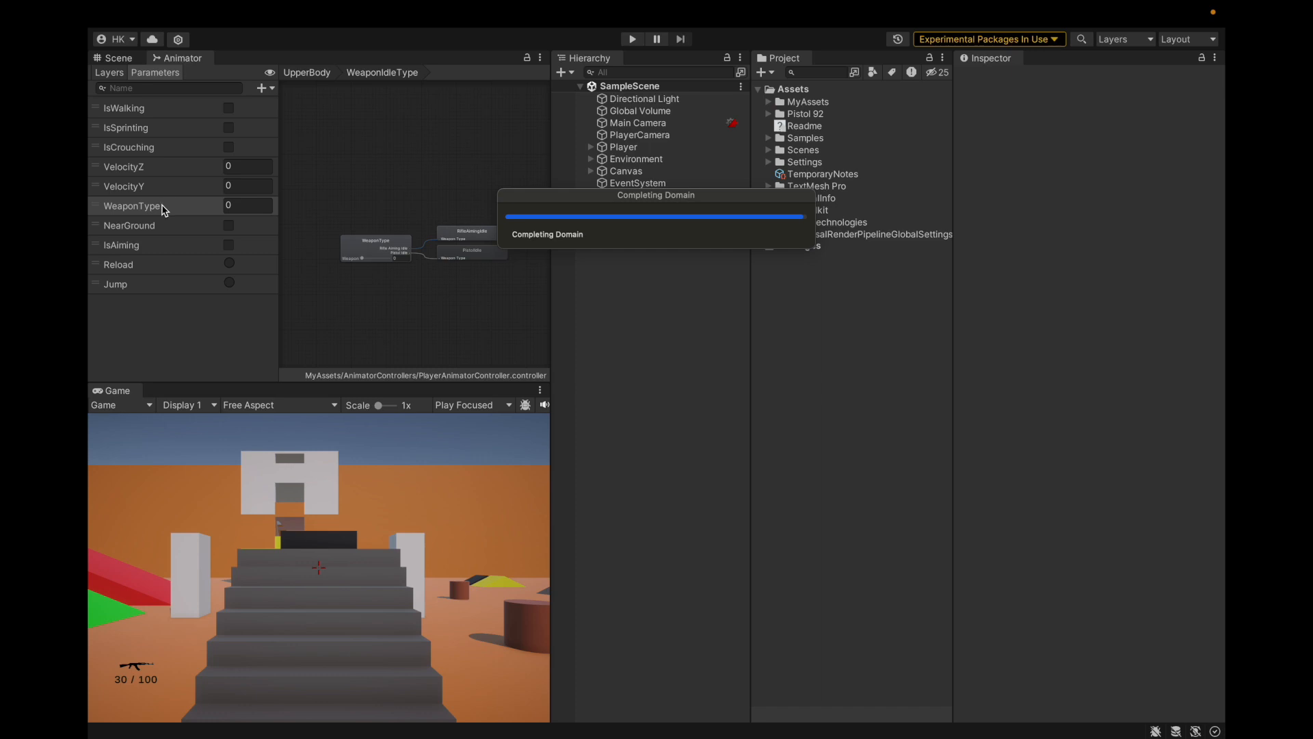
pyautogui.click(164, 207)
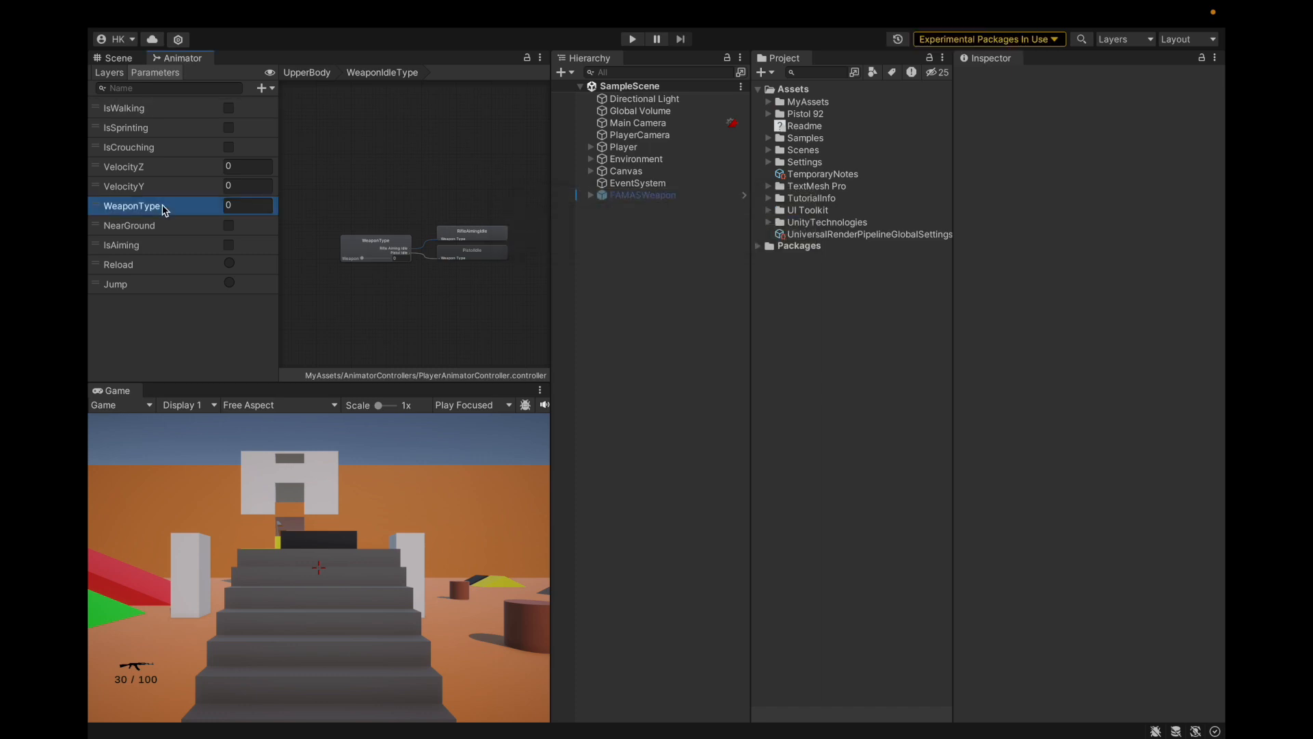
pyautogui.click(178, 207)
pyautogui.press('super+c')
pyautogui.press('super+Tab')
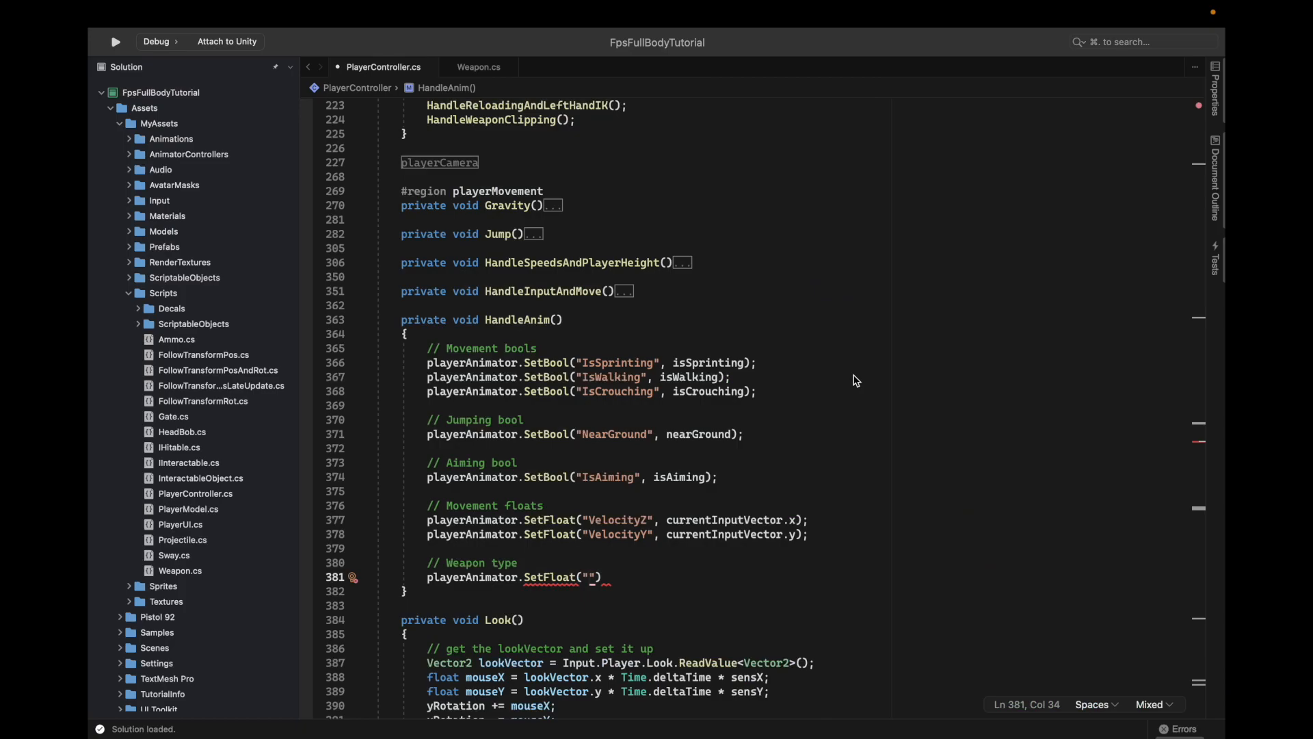
pyautogui.press('super+v')
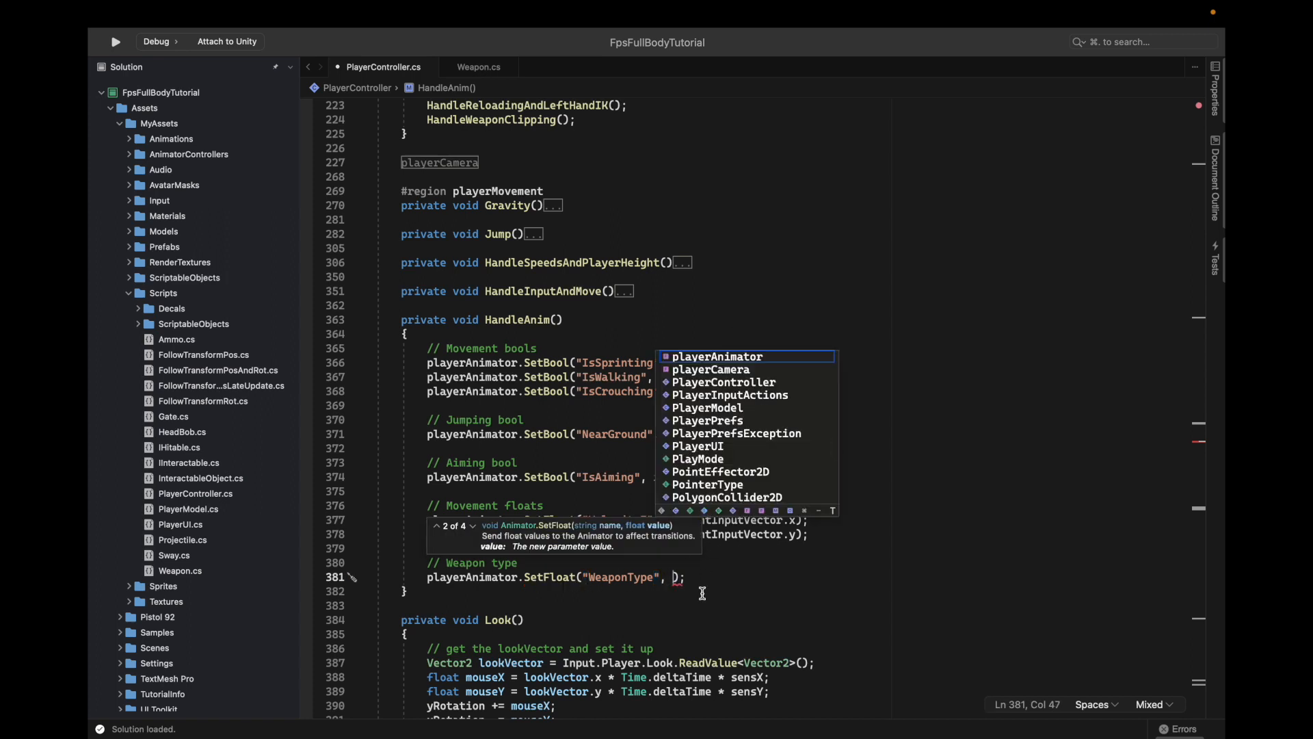
pyautogui.click(715, 574)
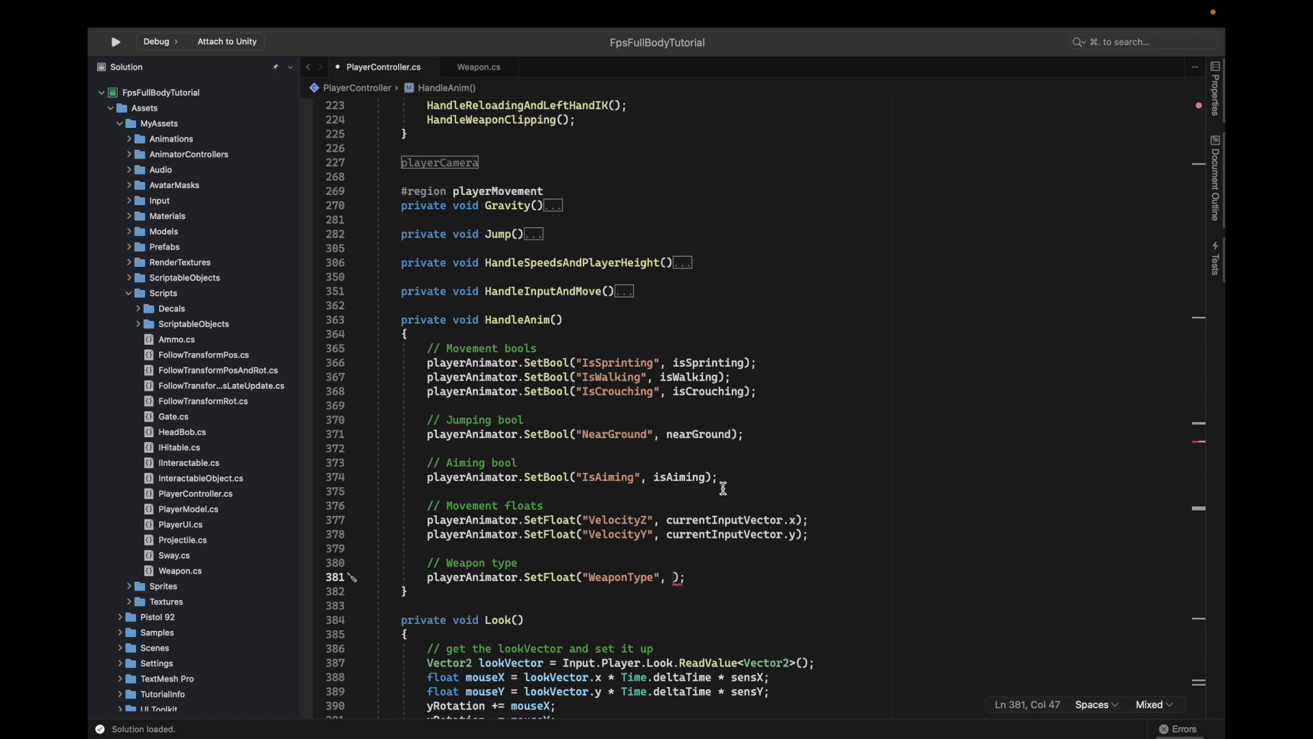
# Step: Copy the ternary expression nearGround ? maxLookUpDownOnFeet : maxLookUpDownInAir from Look() into the WeaponType call as its value argument
pyautogui.scroll(-5, 650, 490)
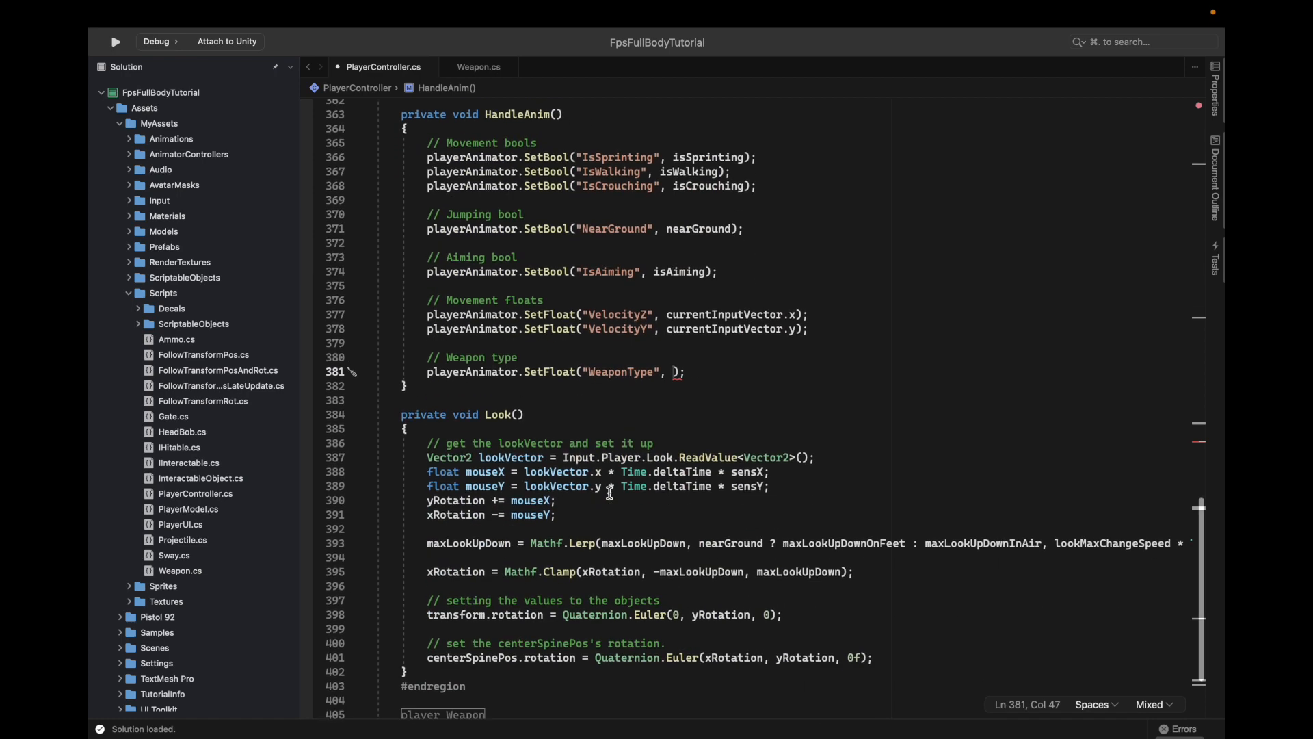
pyautogui.hscroll(5, 948, 507)
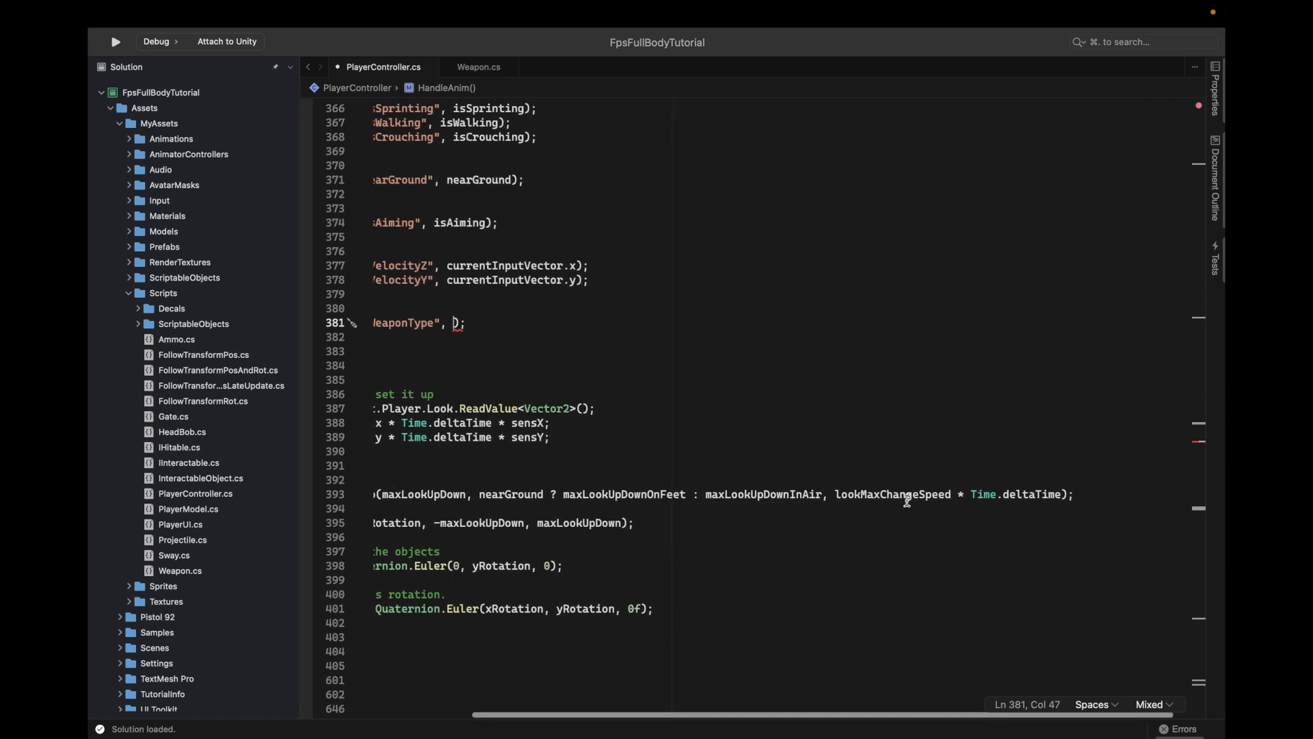
pyautogui.hscroll(-5, 853, 494)
pyautogui.moveTo(699, 494); pyautogui.dragTo(1040, 494)
pyautogui.press('super+c')
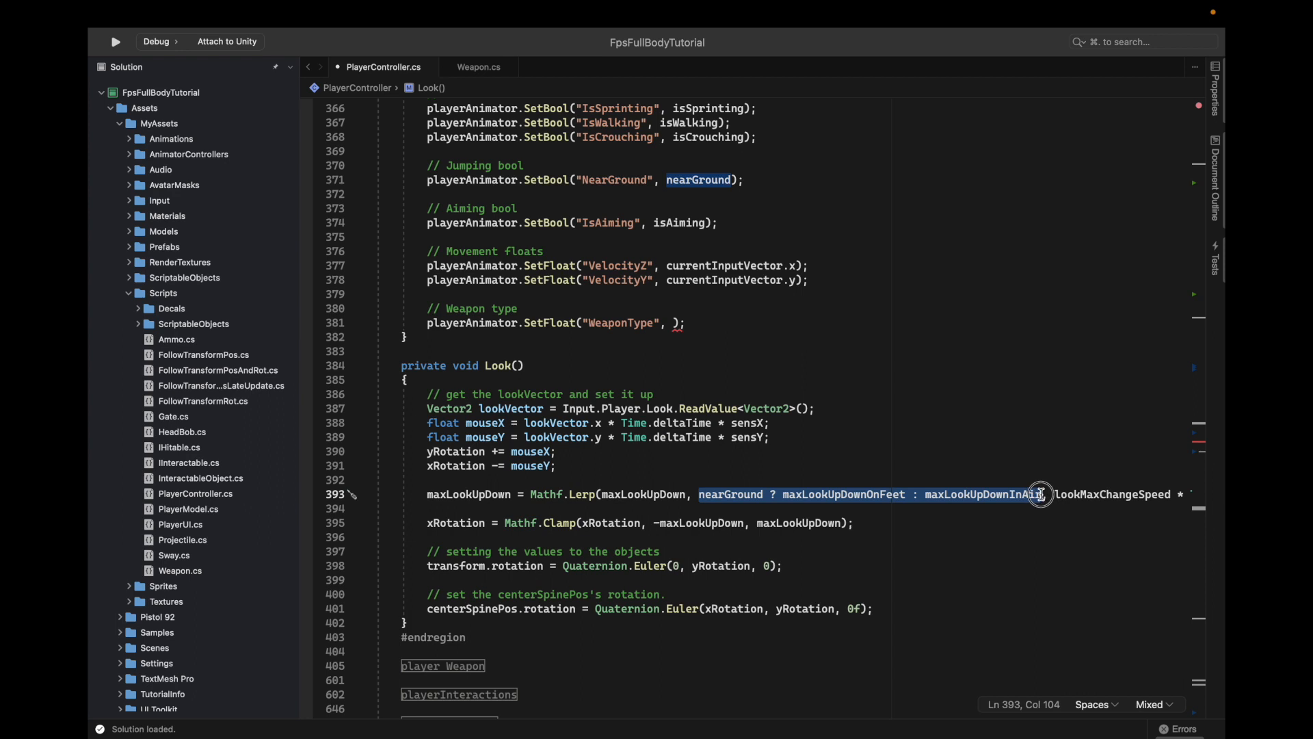
pyautogui.scroll(5, 641, 418)
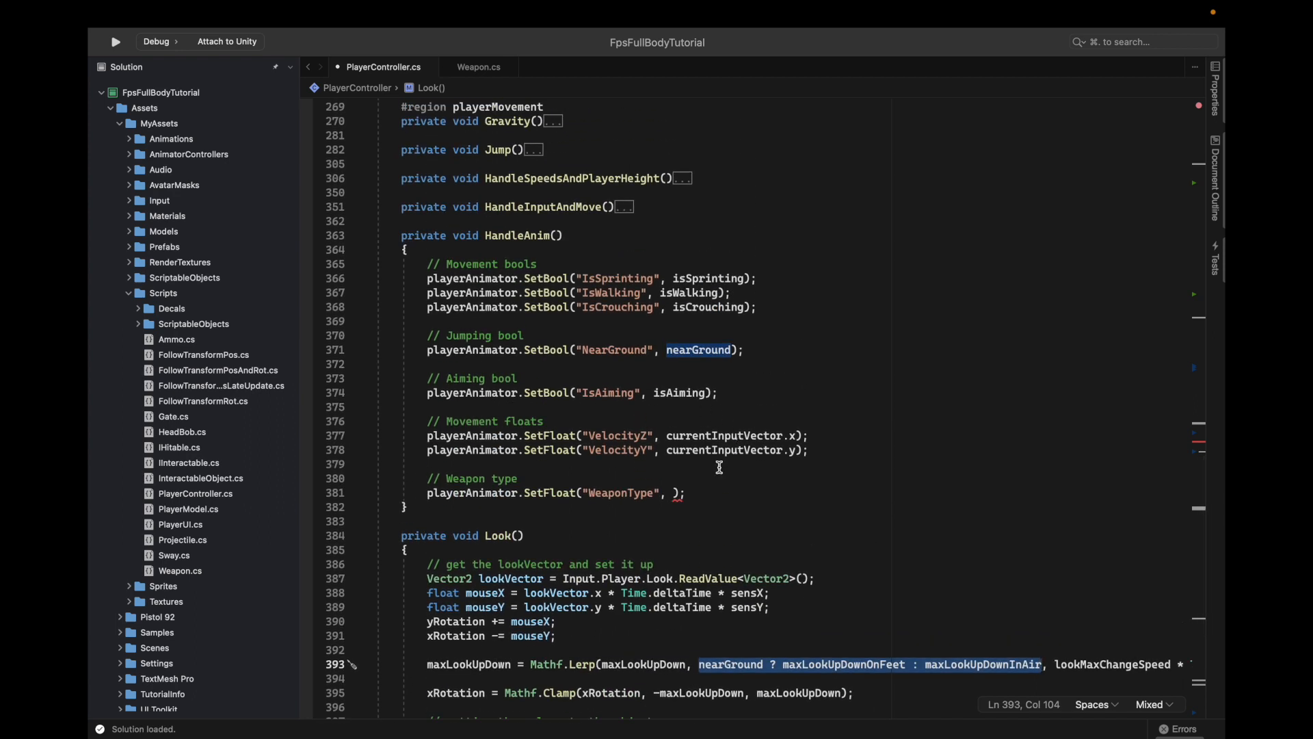
pyautogui.click(669, 495)
pyautogui.press('super+v')
# Step: Replace nearGround with currentWeapon in the WeaponType SetFloat call's ternary condition
pyautogui.click(707, 493)
pyautogui.doubleClick(707, 493)
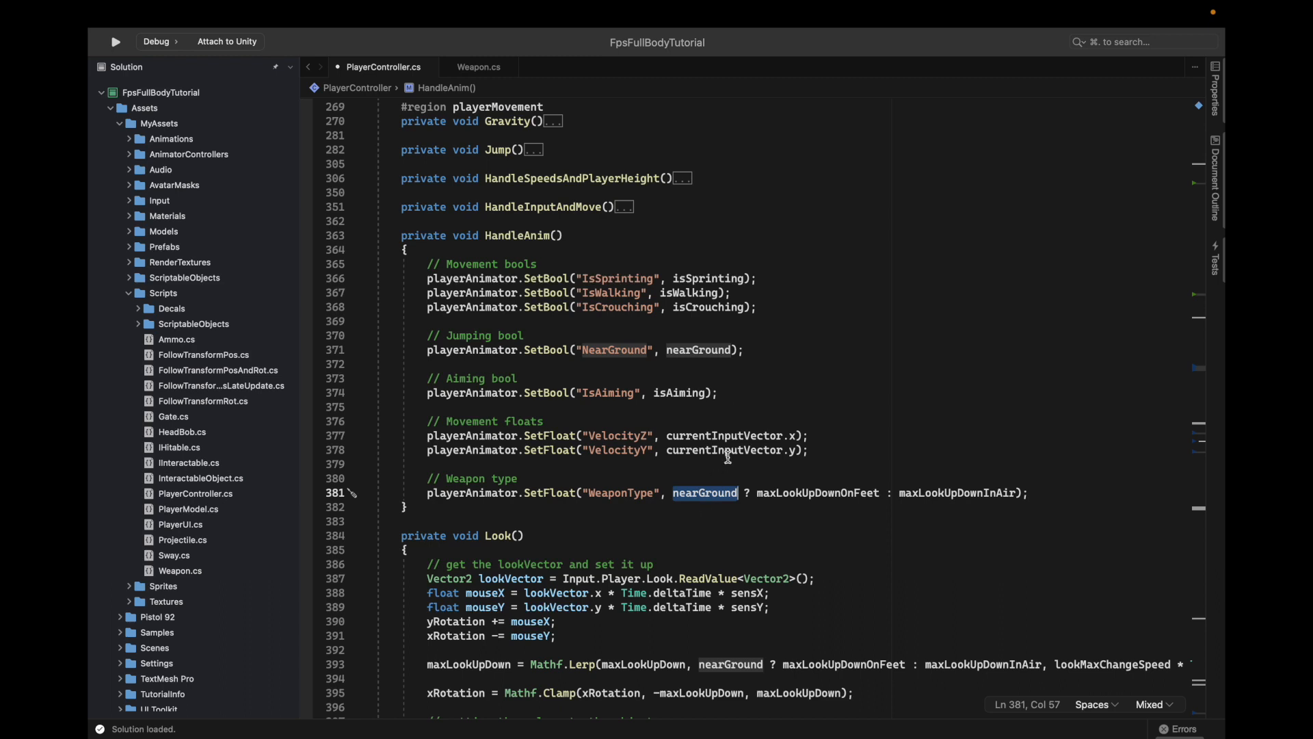
pyautogui.write('curr')
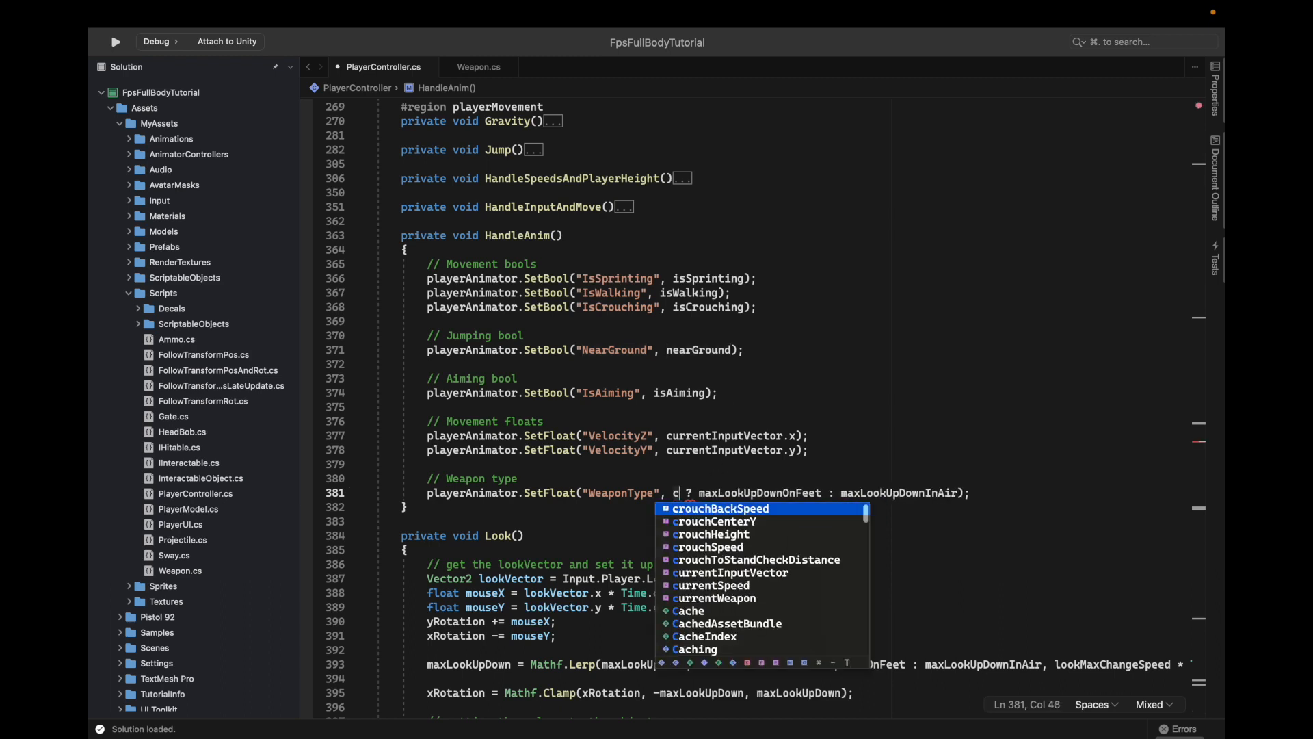
pyautogui.press('Down')
pyautogui.press('Down')
pyautogui.press('Return')
pyautogui.write('.')
pyautogui.press('BackSpace')
pyautogui.press('BackSpace')
pyautogui.press('BackSpace')
pyautogui.press('BackSpace')
pyautogui.press('BackSpace')
pyautogui.press('BackSpace')
pyautogui.press('BackSpace')
pyautogui.press('BackSpace')
pyautogui.press('BackSpace')
pyautogui.press('BackSpace')
pyautogui.press('BackSpace')
pyautogui.press('BackSpace')
pyautogui.press('BackSpace')
pyautogui.press('BackSpace')
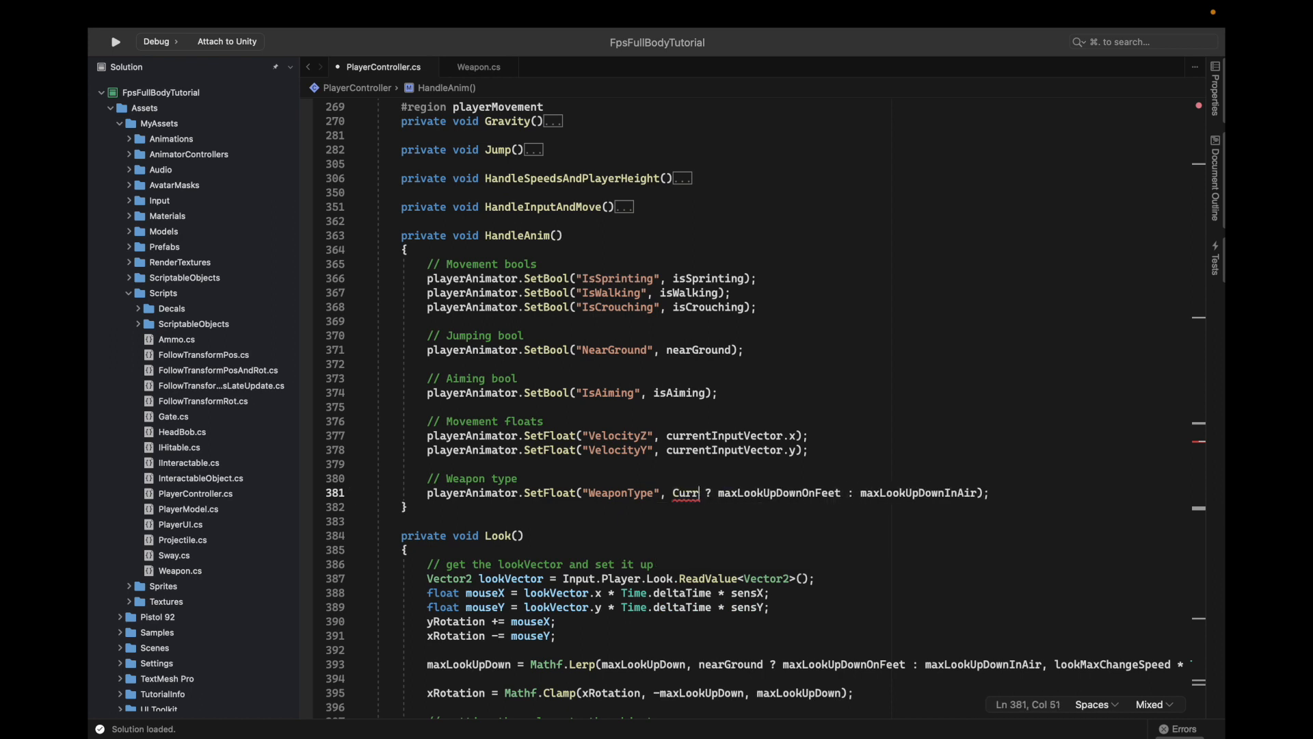
pyautogui.write('cr')
pyautogui.press('BackSpace')
pyautogui.write('urr')
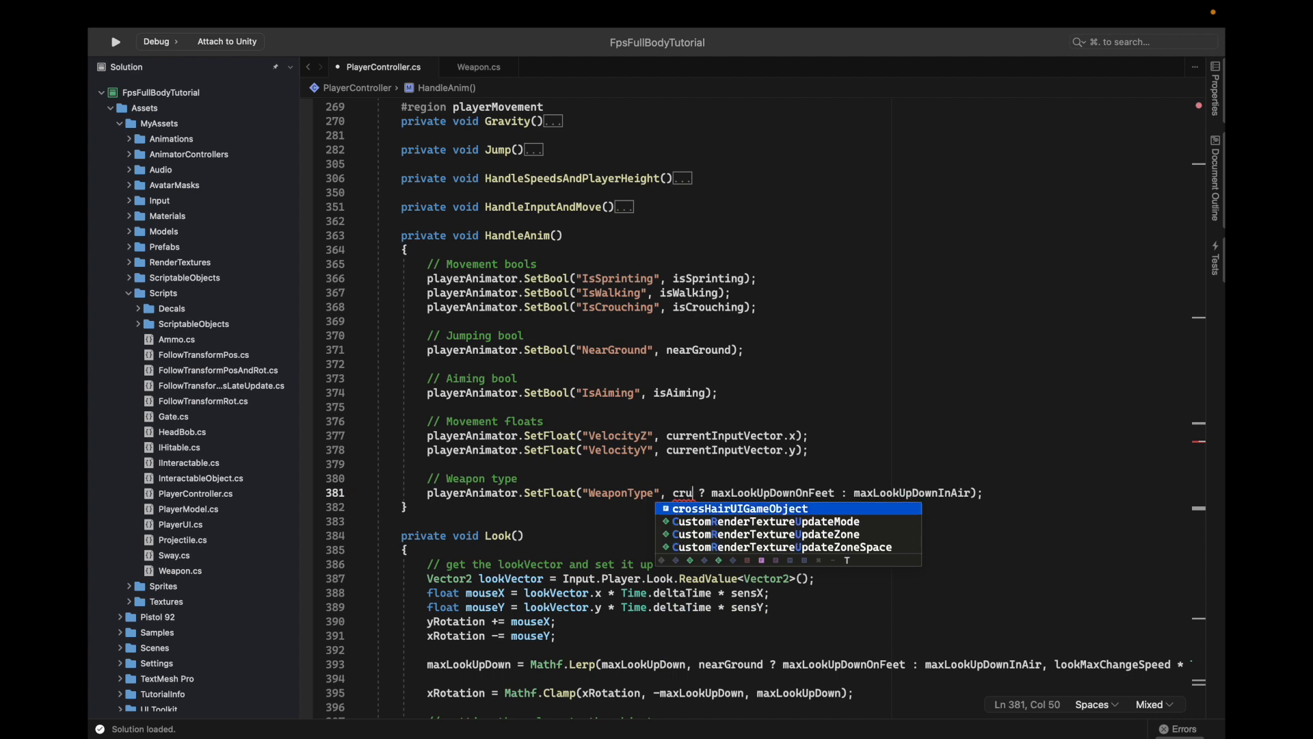
pyautogui.press('Down')
pyautogui.press('Return')
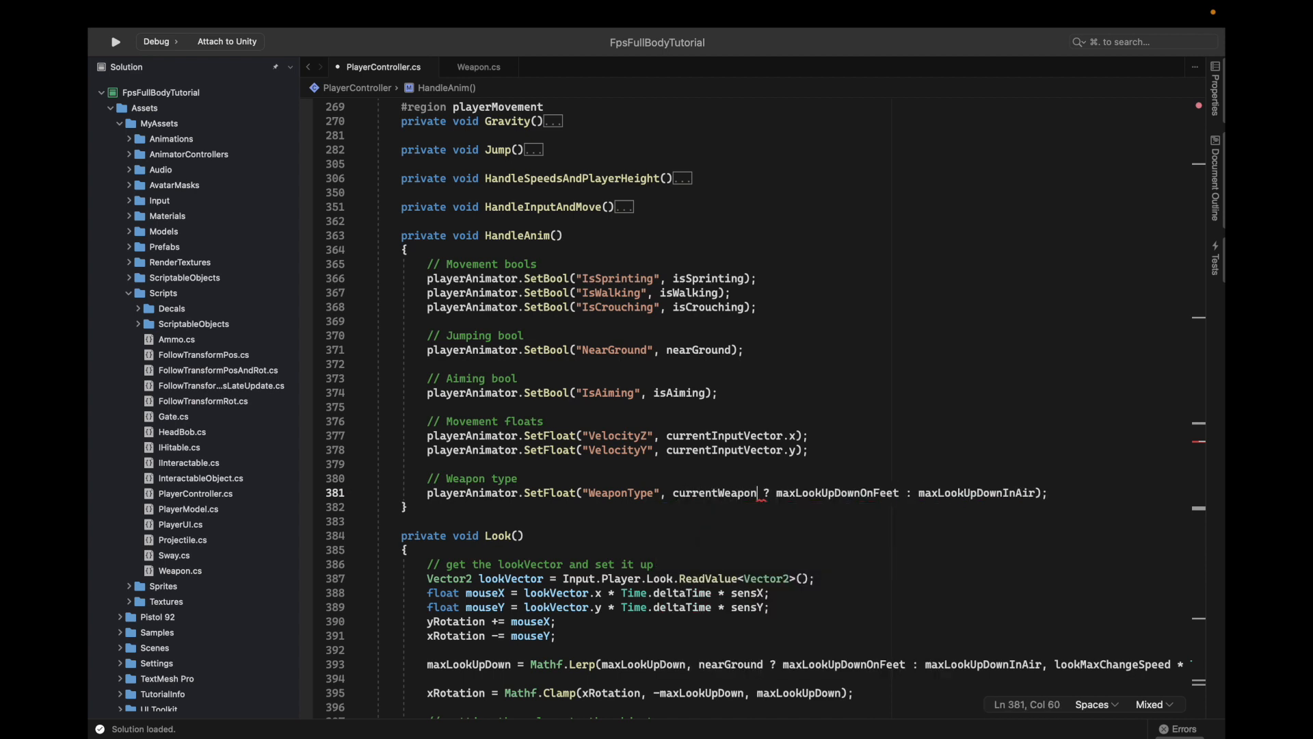
# Step: Extend the condition to currentWeapon.weaponData.weaponType == WeaponSO.WeaponType.rifle
pyautogui.write('.wea')
pyautogui.press('Return')
pyautogui.write('.')
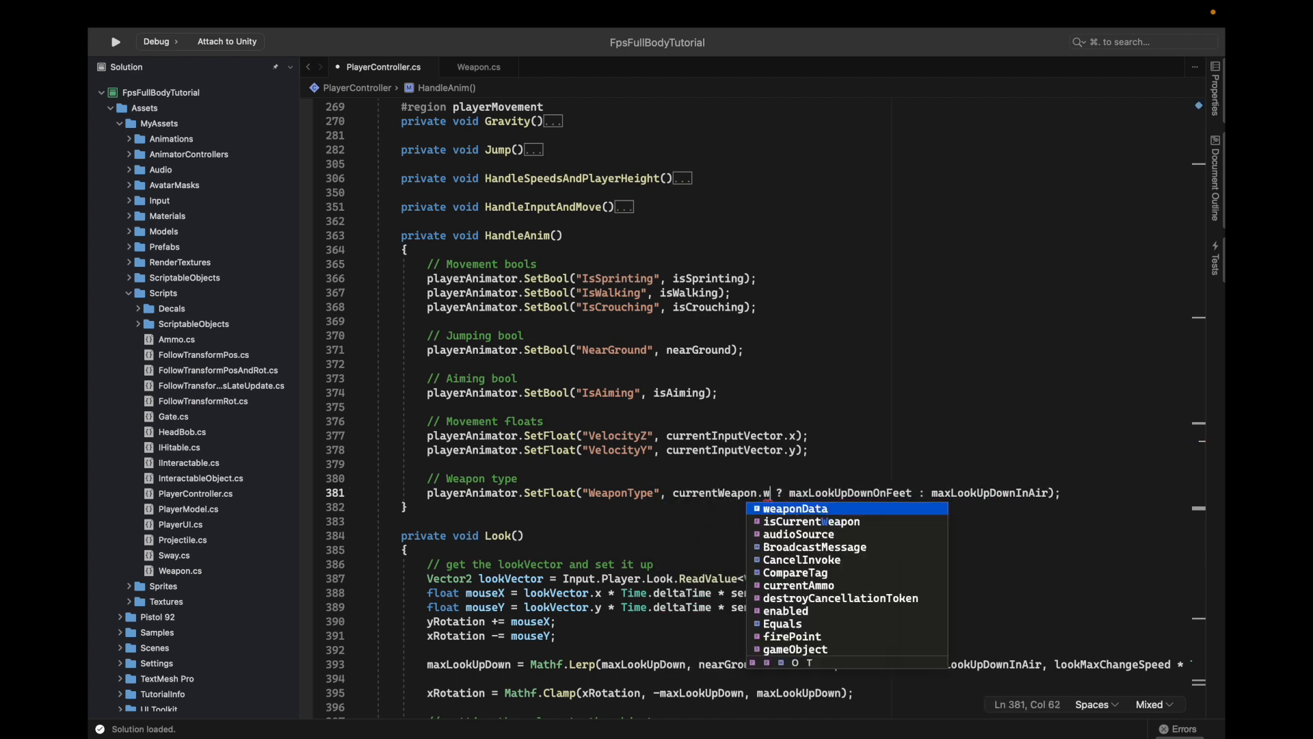
pyautogui.write('w')
pyautogui.press('Down')
pyautogui.press('Down')
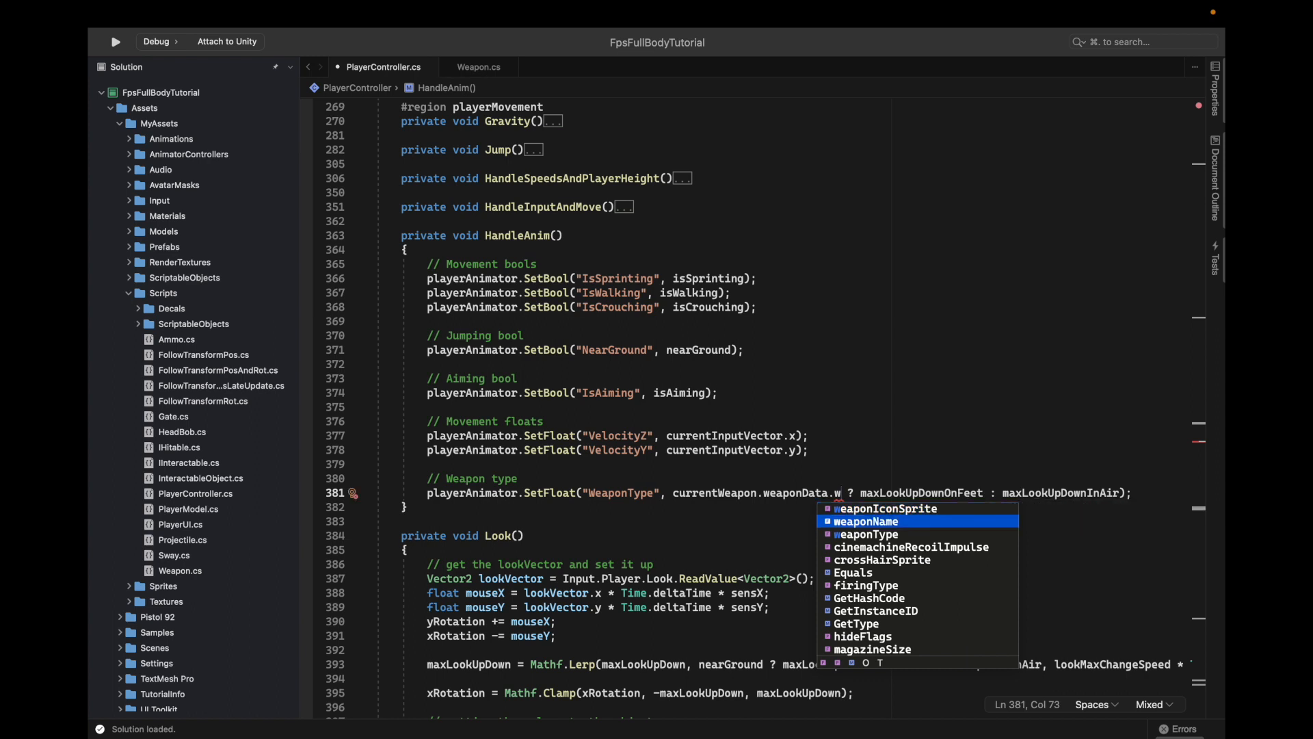
pyautogui.press('Return')
pyautogui.write('.ri')
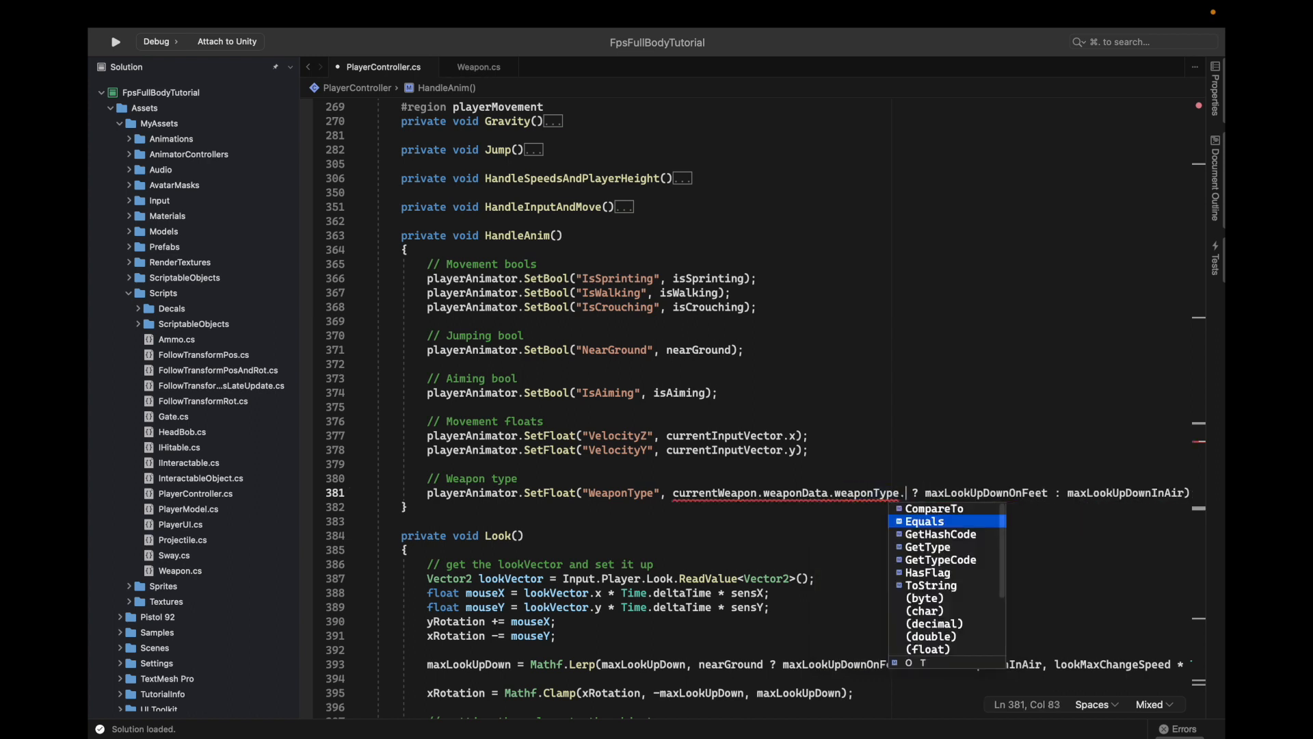
pyautogui.press('BackSpace')
pyautogui.press('BackSpace')
pyautogui.press('BackSpace')
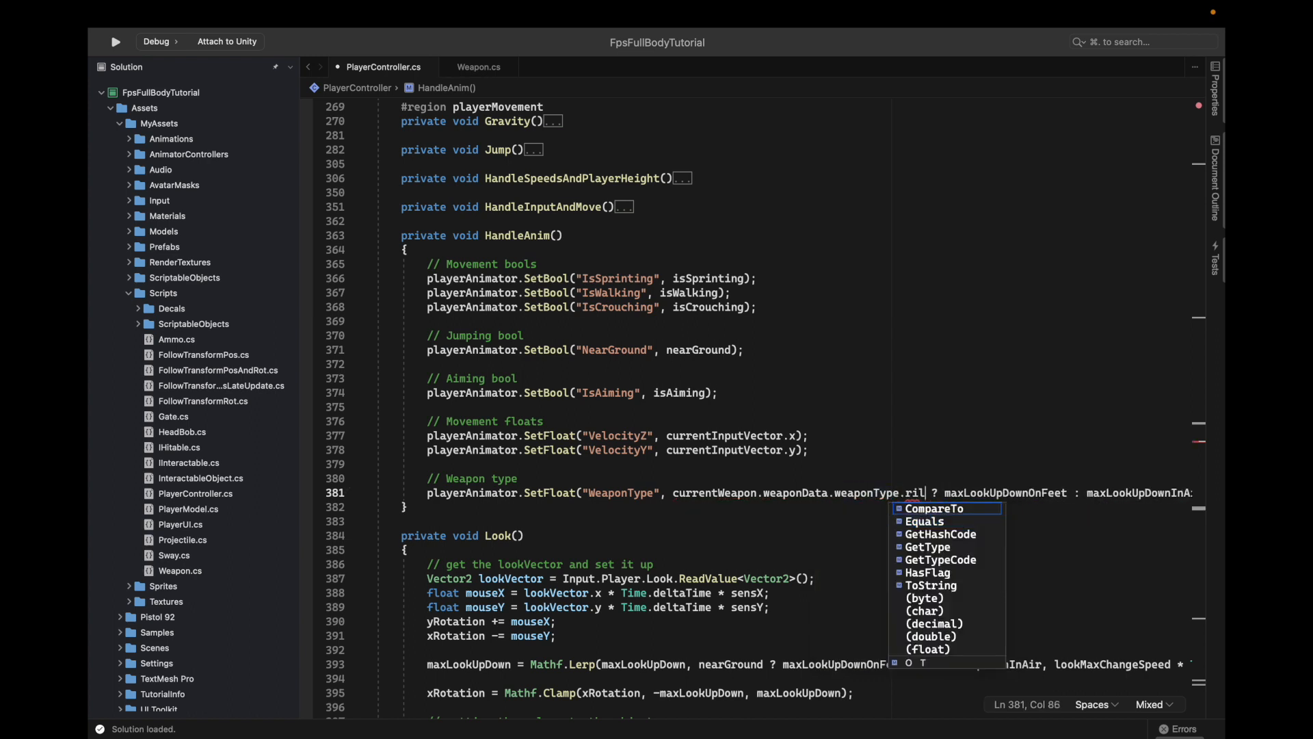
pyautogui.write('== WeaponSO.WeaponType.rif')
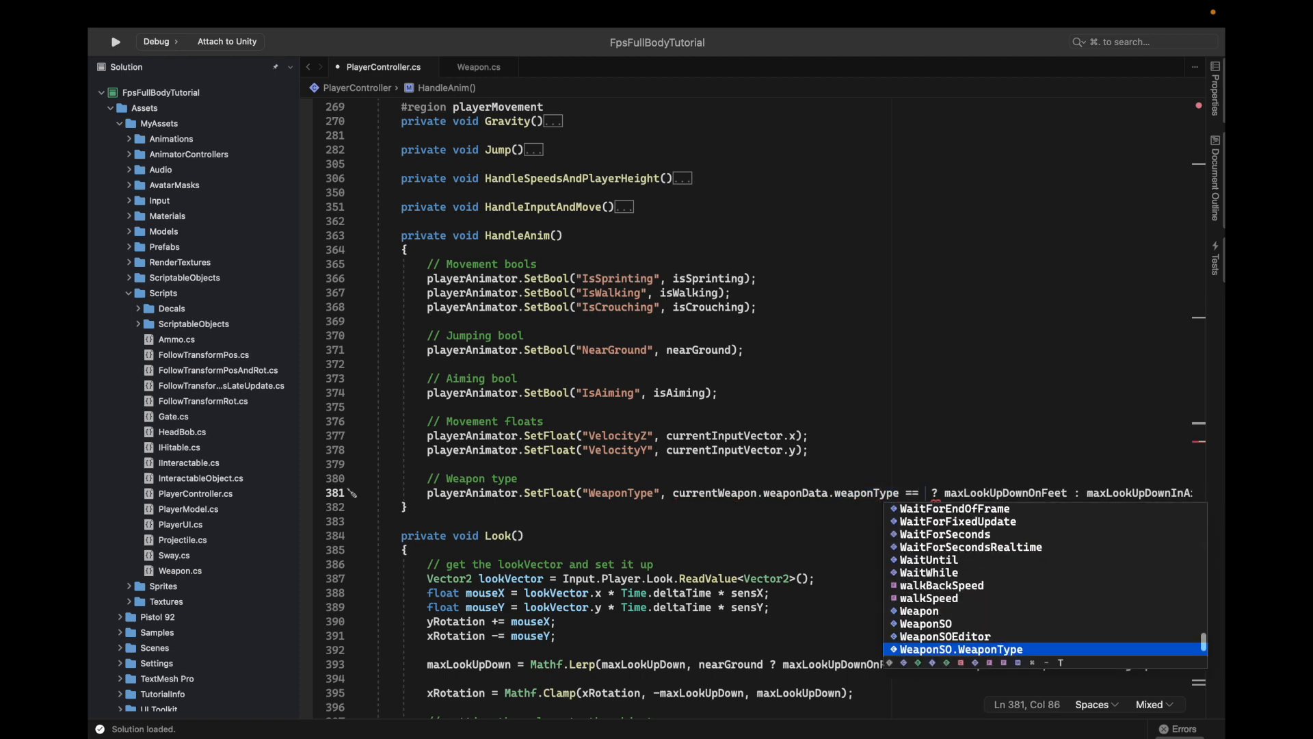
pyautogui.press('Return')
# Step: Set the ternary's two results to 0 and 1 in place of the maxLookUpDown variables, and save PlayerController.cs
pyautogui.scroll(1, 715, 451)
pyautogui.hscroll(5, 679, 531)
pyautogui.click(793, 510)
pyautogui.doubleClick(793, 510)
pyautogui.write('0 : 1);')
pyautogui.doubleClick(848, 508)
pyautogui.write('1);')
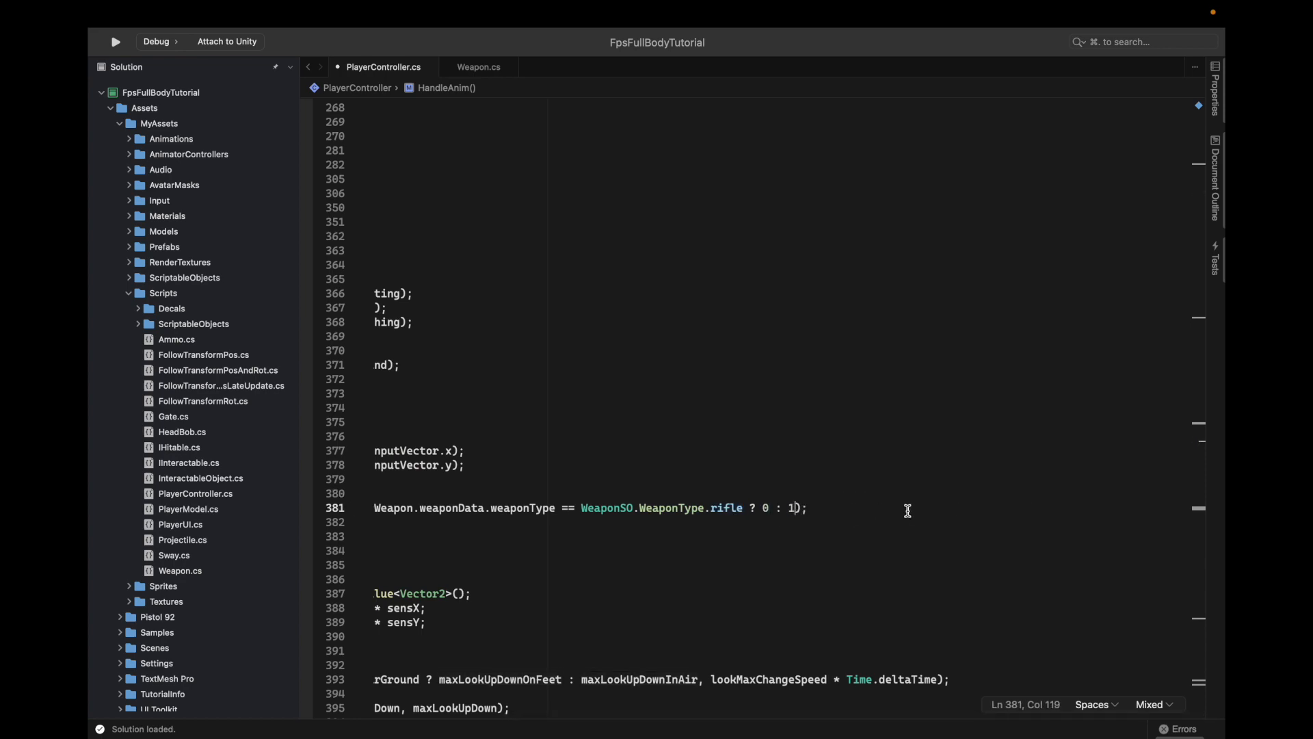
pyautogui.press('super+s')
pyautogui.hscroll(-10, 752, 492)
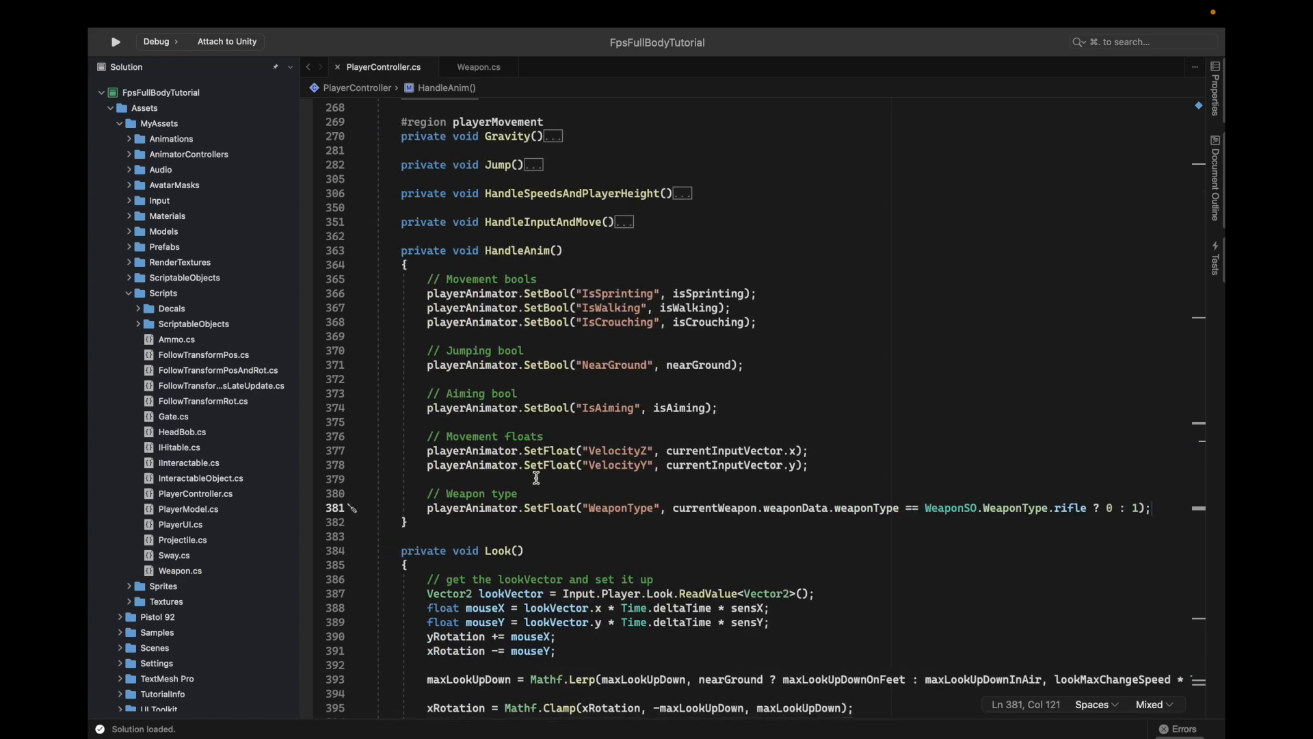
# Step: Switch to Unity, show the Scene view and review the Player's expanded Player Controller script settings
pyautogui.press('super+Tab')
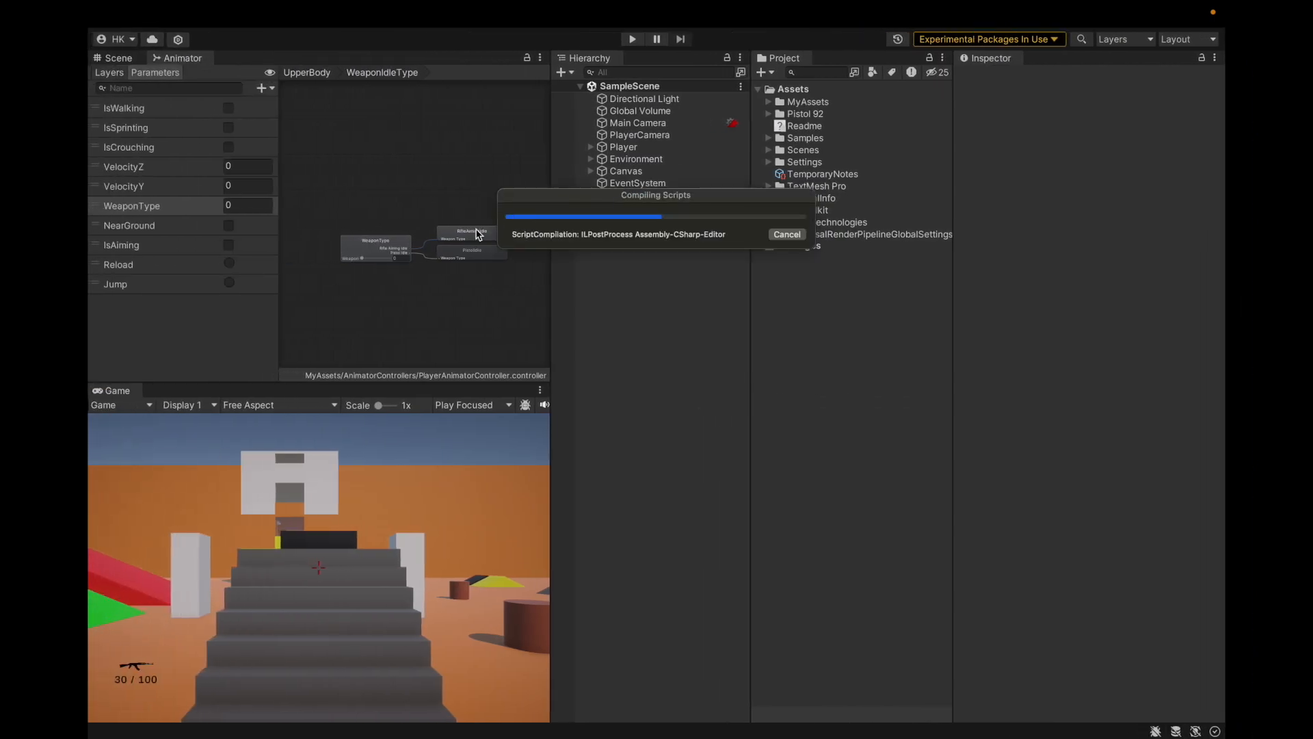
pyautogui.press('super+Tab')
pyautogui.hscroll(5, 804, 497)
pyautogui.hscroll(-5, 804, 497)
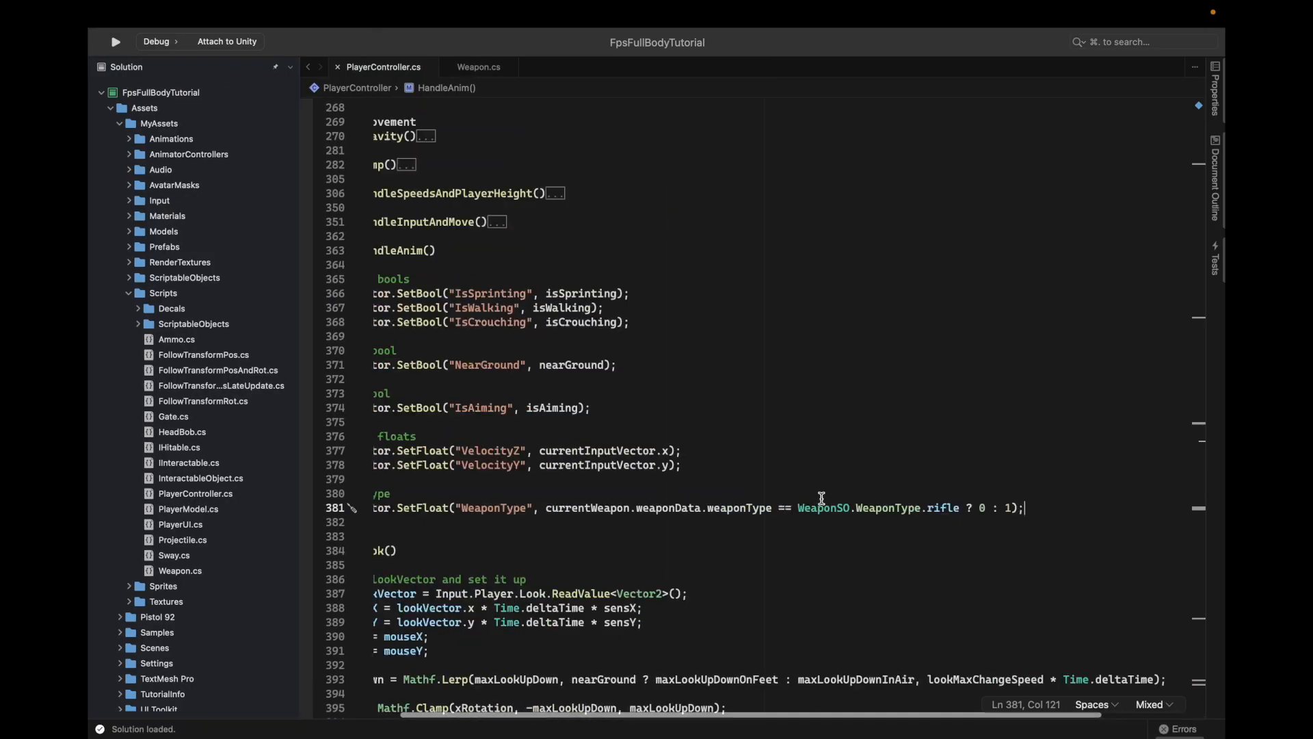
pyautogui.press('super+Tab')
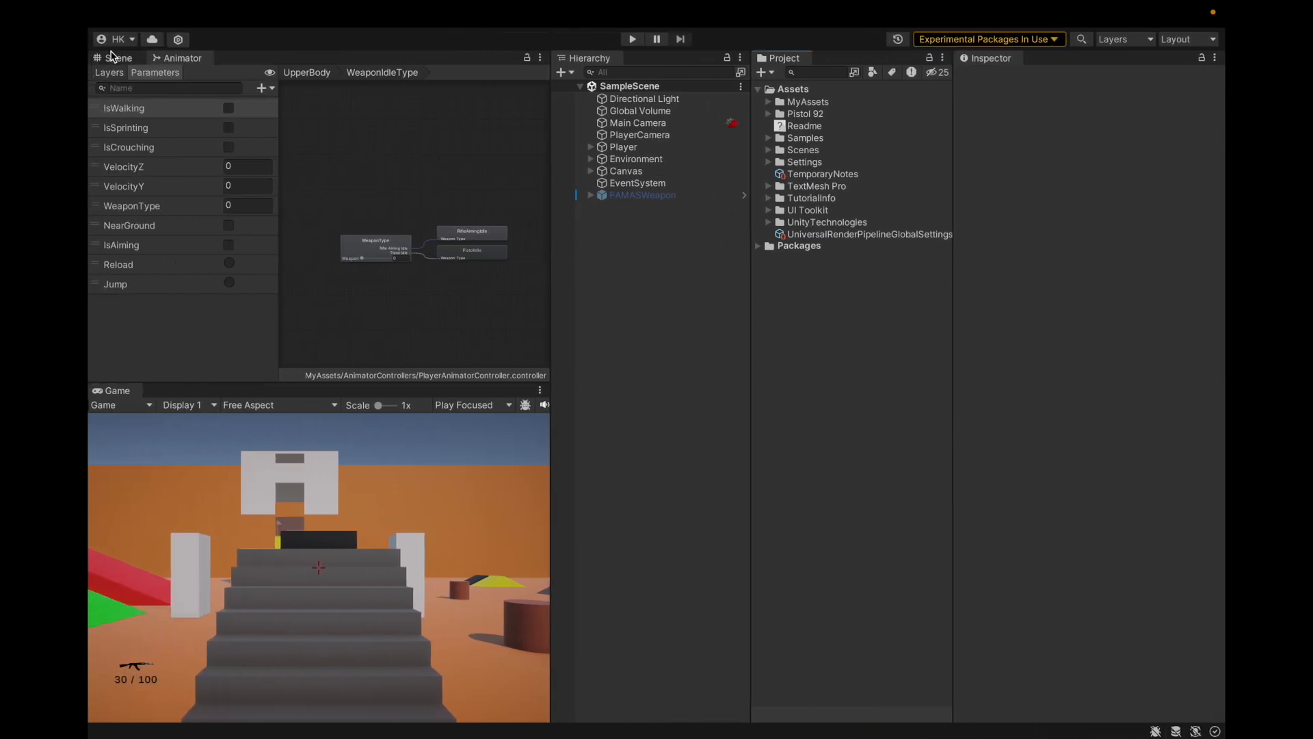
pyautogui.click(117, 59)
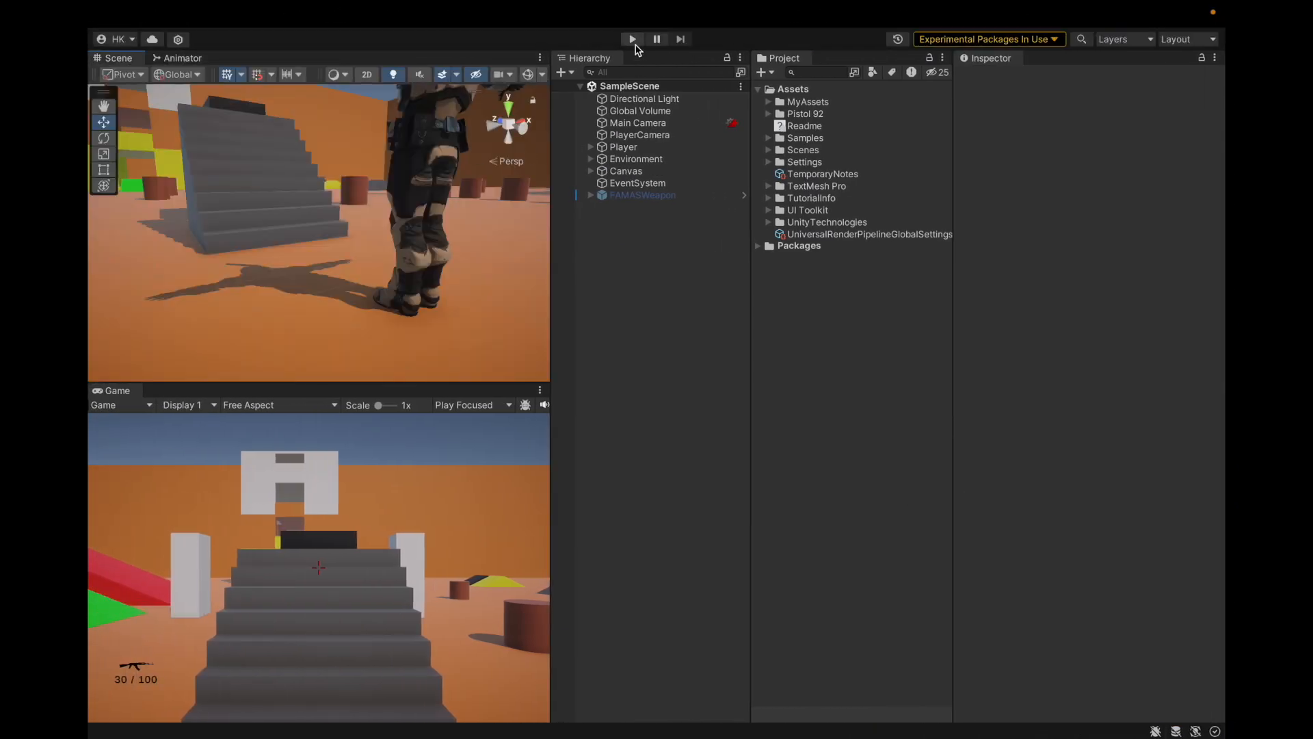
pyautogui.click(621, 147)
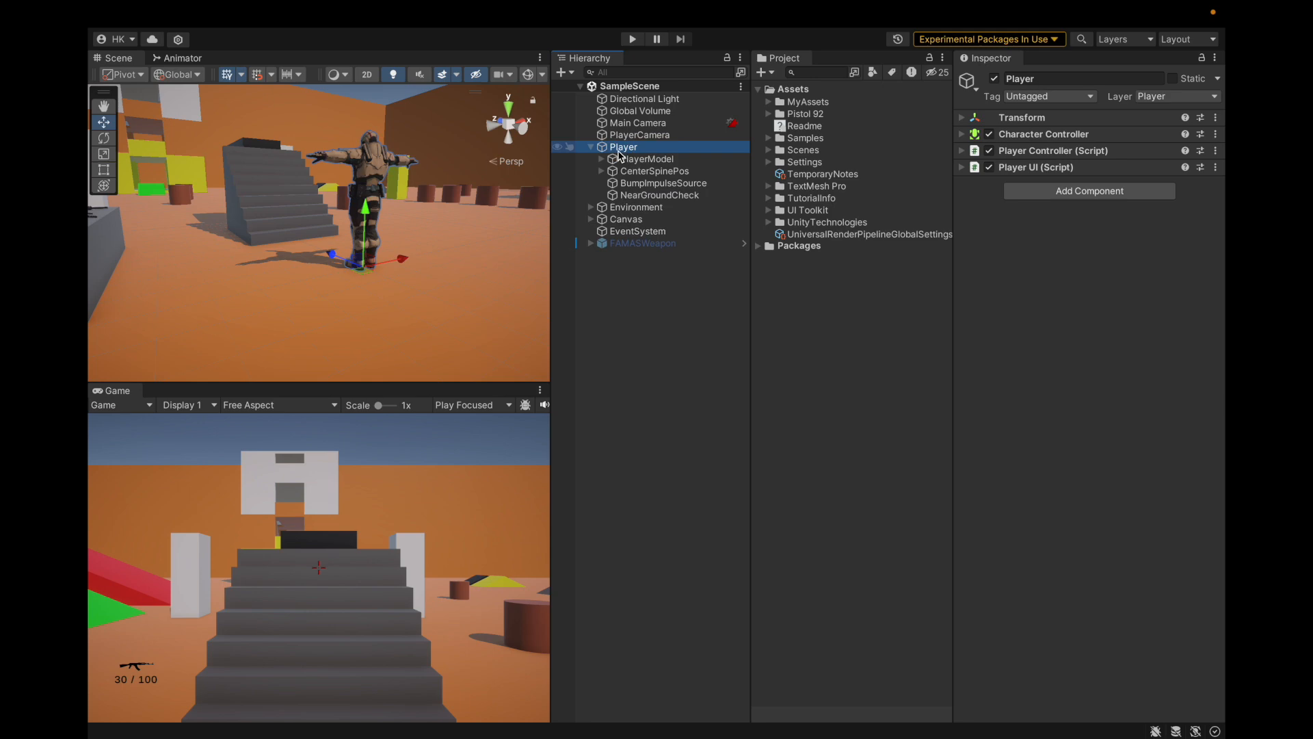
pyautogui.click(1034, 151)
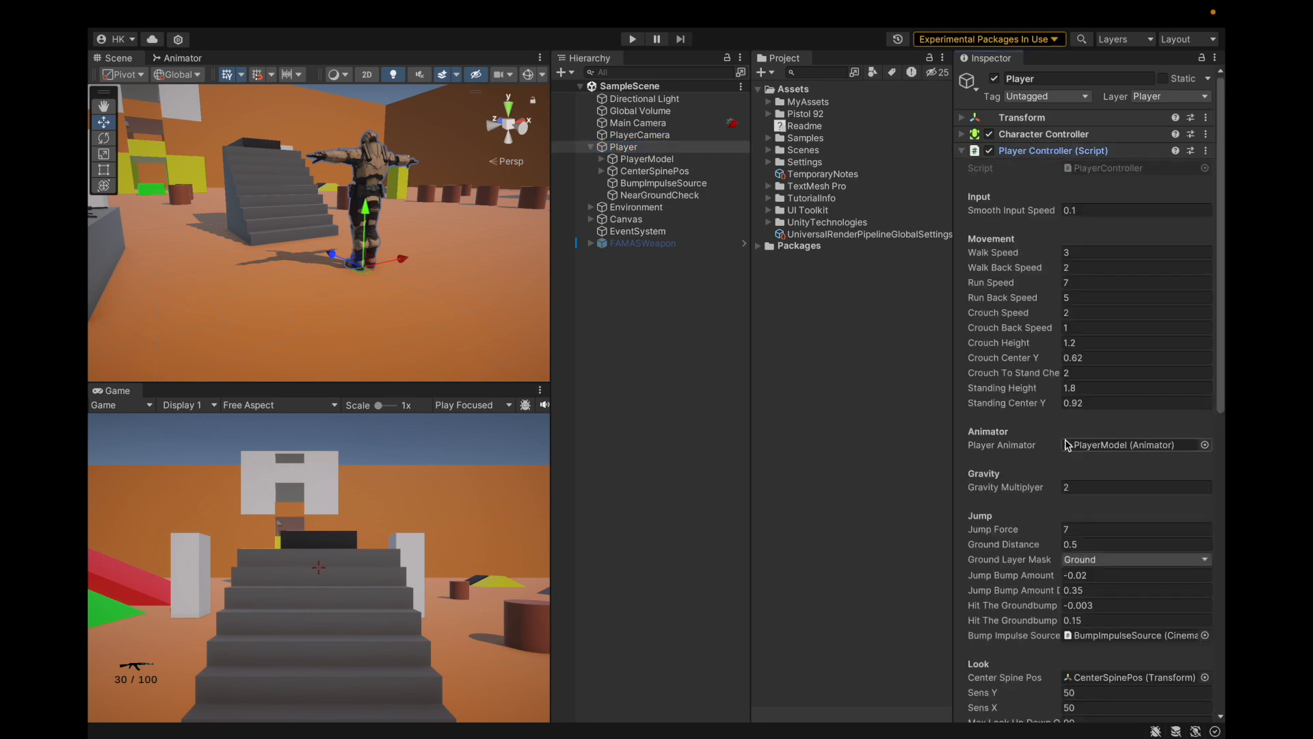
pyautogui.scroll(-10, 1066, 342)
# Step: Expand PlayerModel's bone hierarchy through Spine2, GunHolder and GunSway, and select PM40Weapon
pyautogui.click(654, 166)
pyautogui.press('Up')
pyautogui.press('Right')
pyautogui.press('Down')
pyautogui.press('Down')
pyautogui.press('Up')
pyautogui.press('Right')
pyautogui.press('Down')
pyautogui.press('Down')
pyautogui.press('Down')
pyautogui.press('Right')
pyautogui.press('Down')
pyautogui.press('Right')
pyautogui.press('Down')
pyautogui.press('Right')
pyautogui.press('Down')
pyautogui.press('Down')
pyautogui.press('Down')
pyautogui.press('Down')
pyautogui.press('Right')
pyautogui.press('Down')
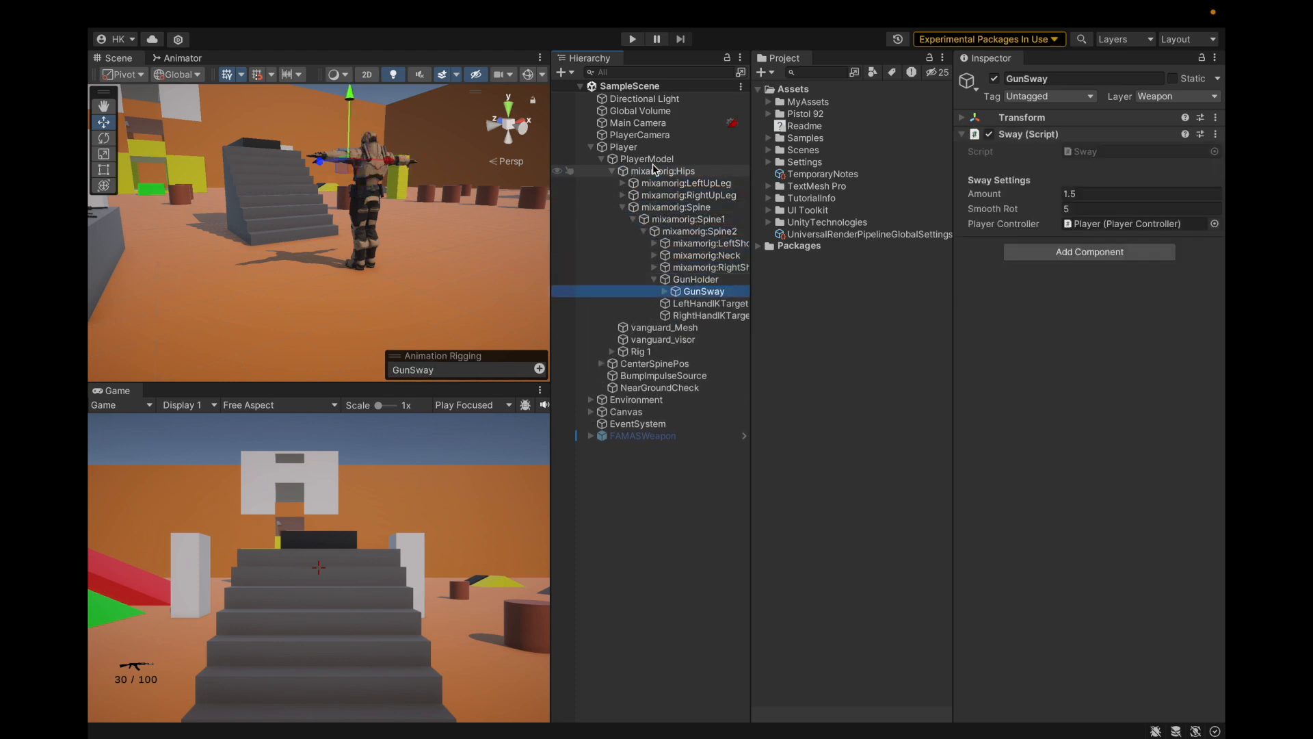
pyautogui.press('Right')
pyautogui.press('Down')
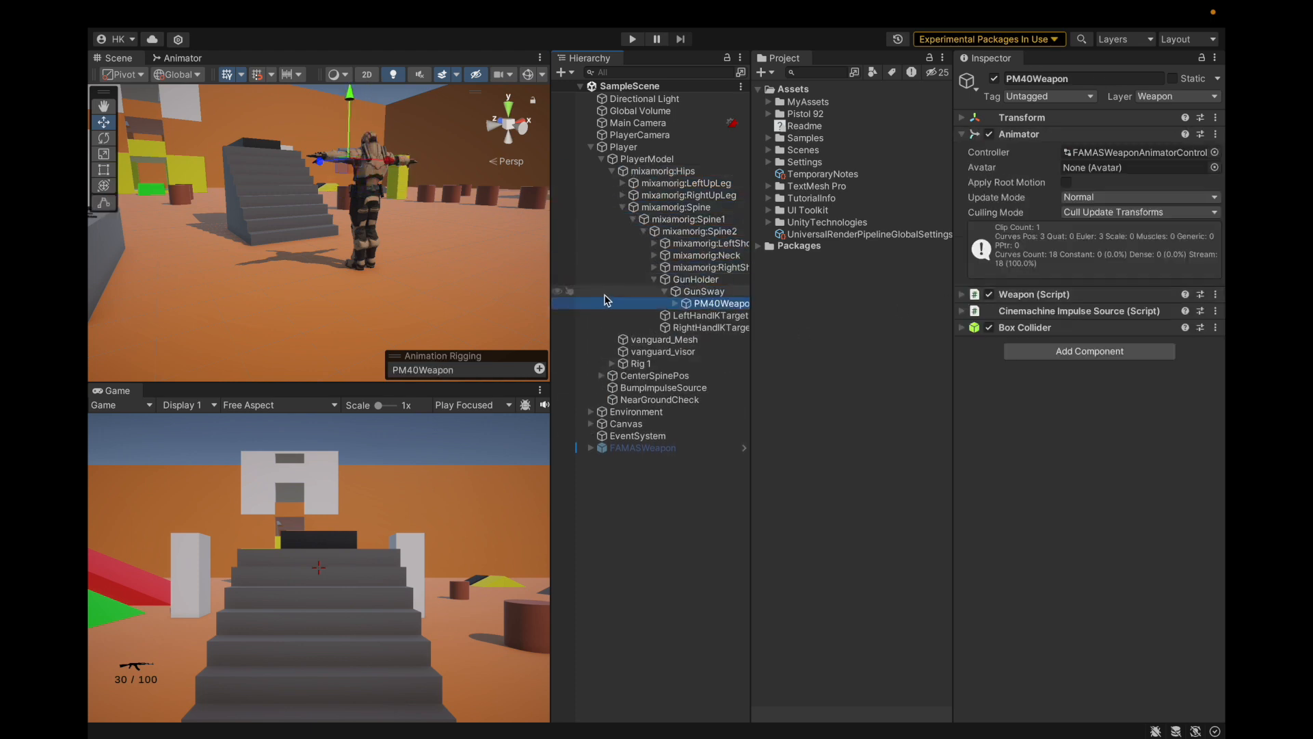
# Step: Check which transforms LeftHandIKTarget and RightHandIKTarget follow, widening the Hierarchy to read the names, and save the project
pyautogui.click(677, 316)
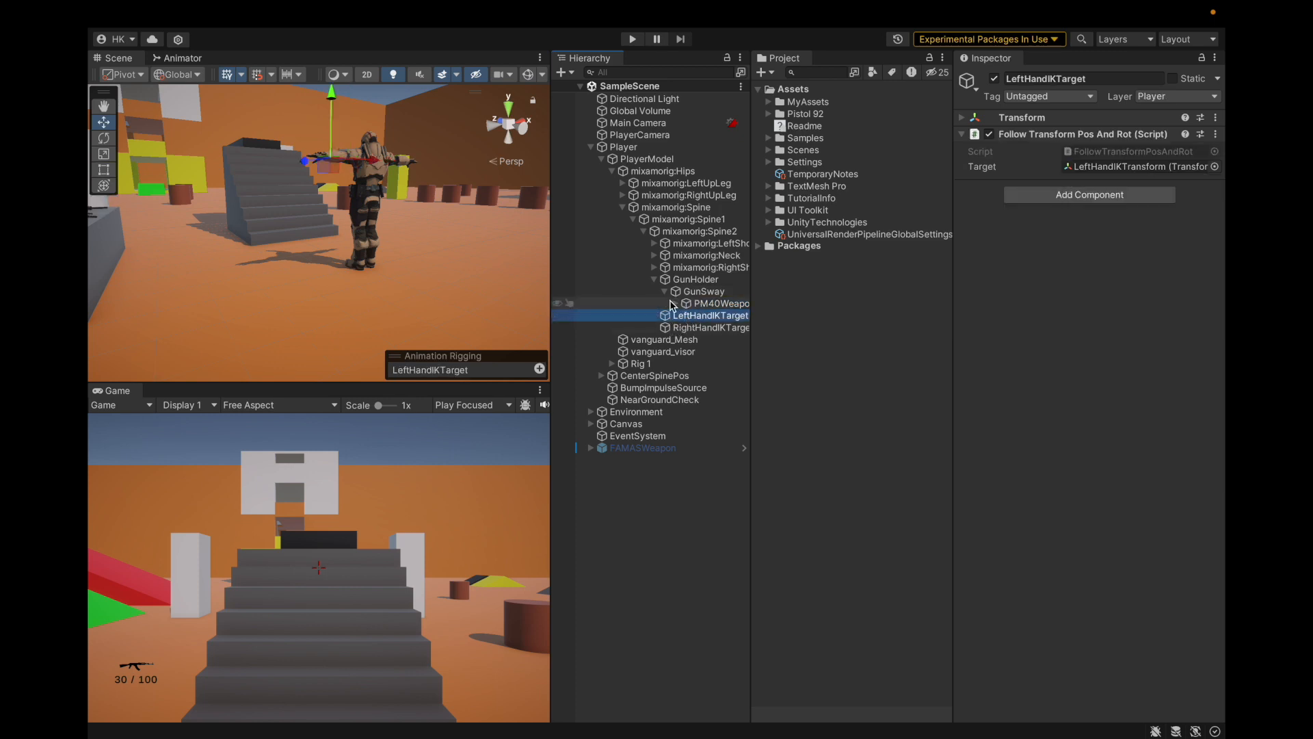
pyautogui.click(1119, 168)
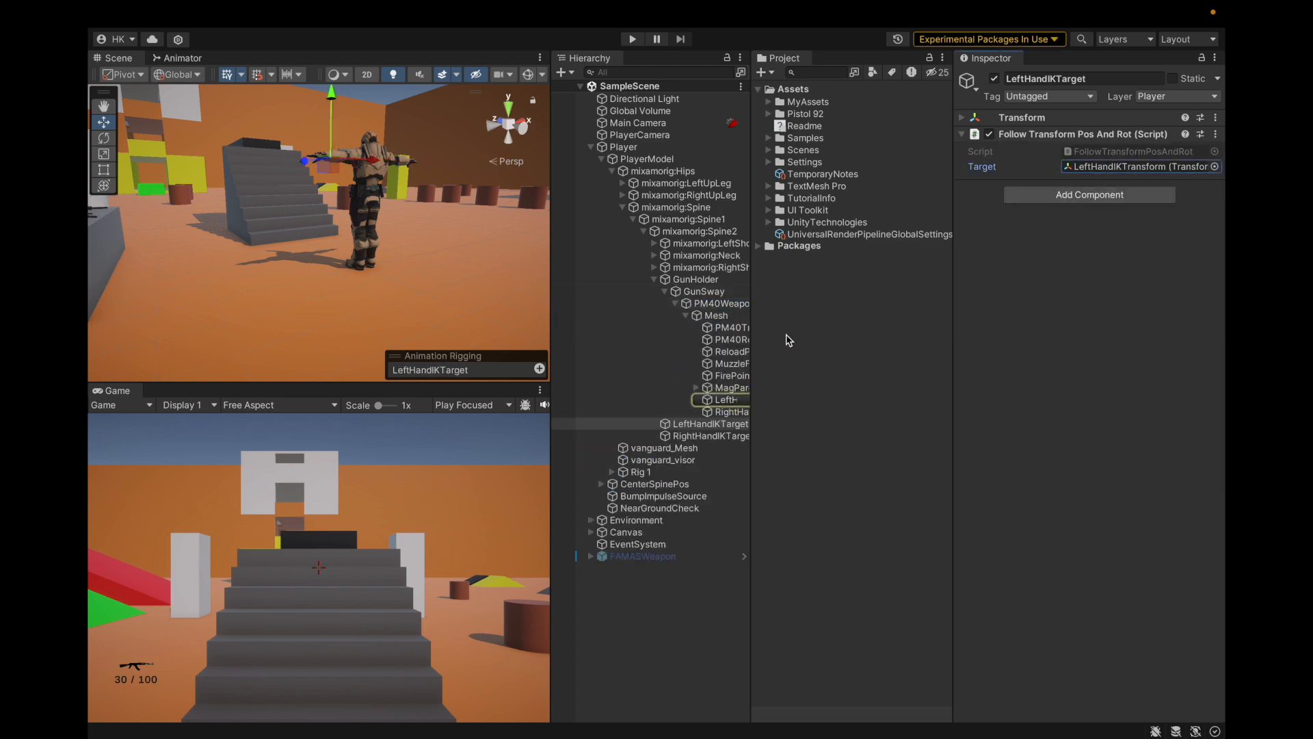
pyautogui.moveTo(750, 337); pyautogui.dragTo(815, 339)
pyautogui.click(714, 435)
pyautogui.click(1143, 169)
pyautogui.click(179, 14)
pyautogui.click(196, 208)
# Step: Dock the Animator beside the Hierarchy, run the game and inspect the WeaponType blend tree
pyautogui.scroll(5, 366, 117)
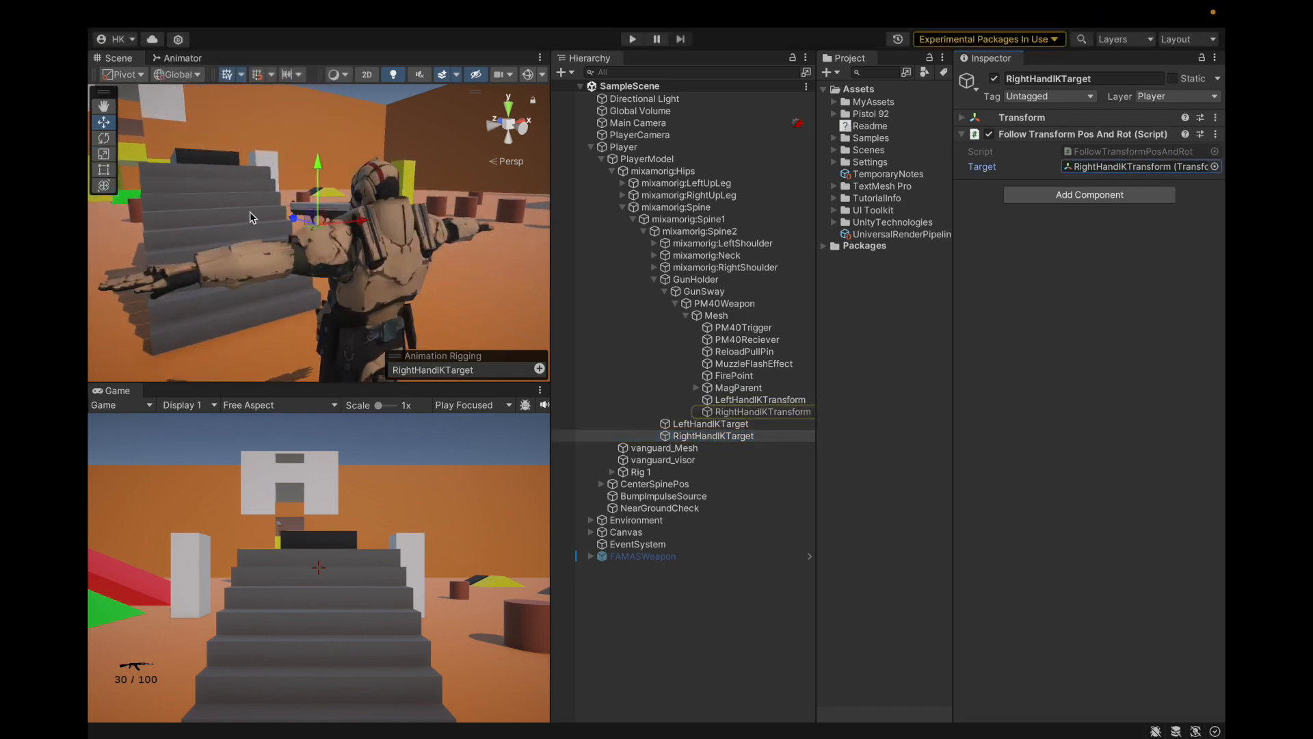
pyautogui.keyDown('alt'); pyautogui.moveTo(251, 212); pyautogui.dragTo(440, 227); pyautogui.keyUp('alt')
pyautogui.scroll(-4, 441, 227)
pyautogui.click(163, 58)
pyautogui.moveTo(163, 57); pyautogui.dragTo(680, 62)
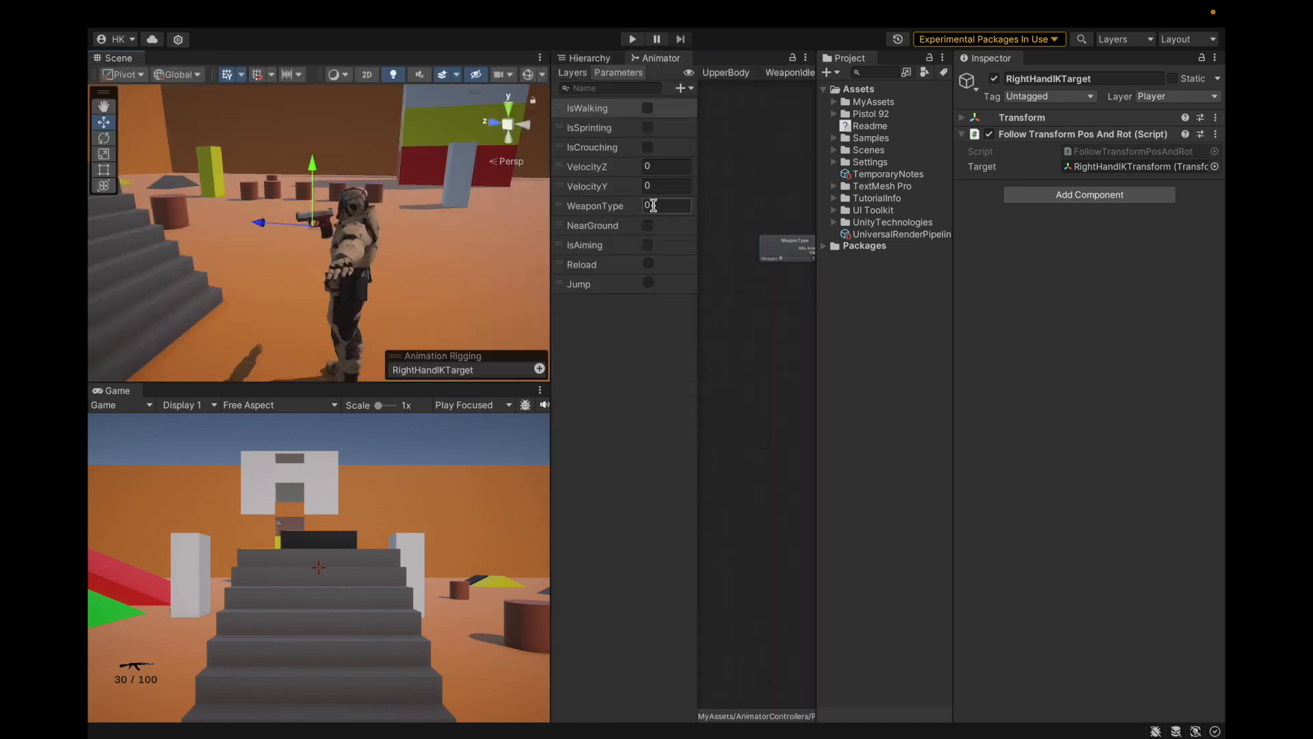
pyautogui.hotkey('ctrl', 'p')
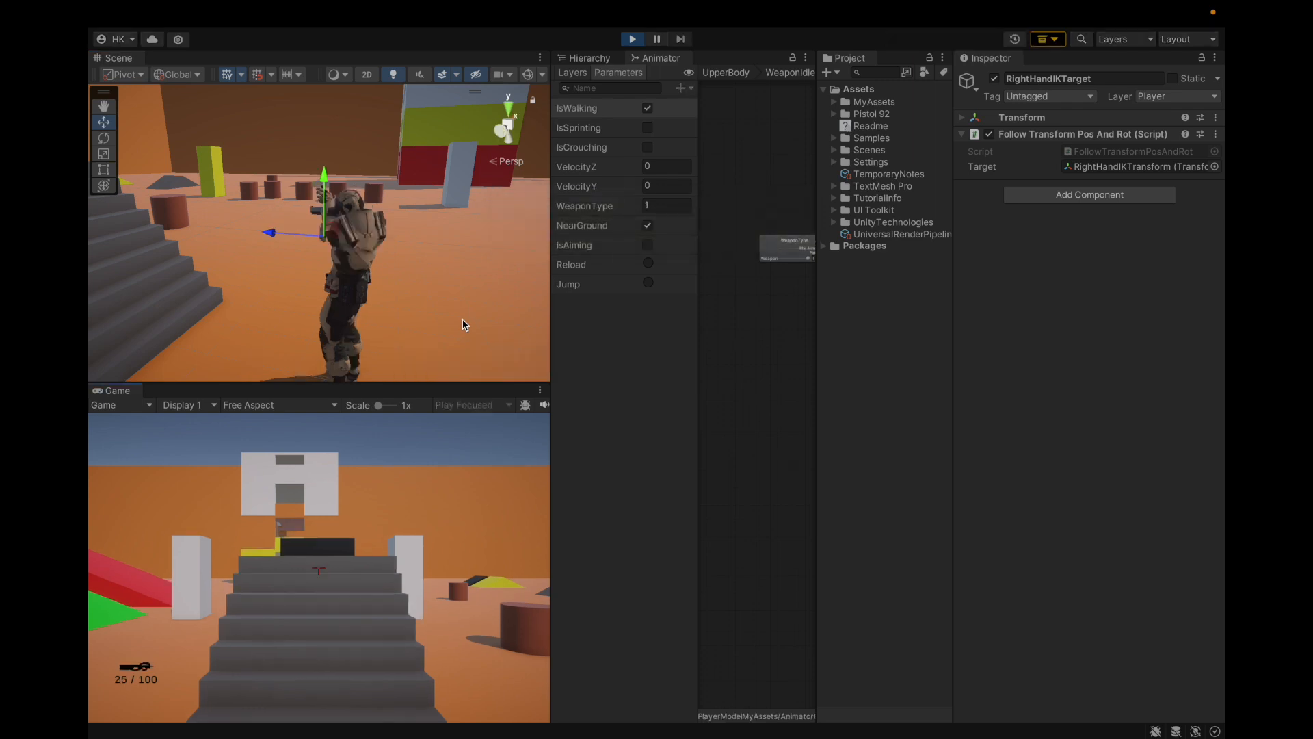
pyautogui.click(786, 248)
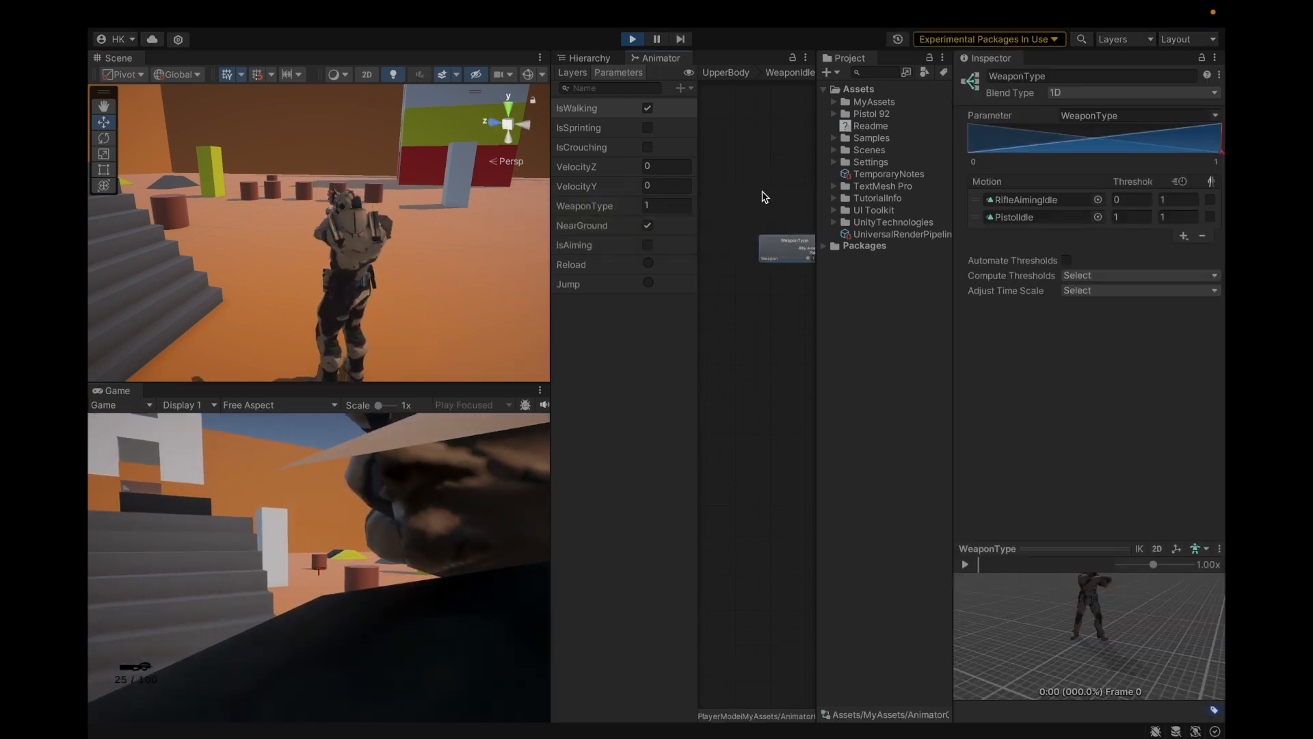
# Step: Test PM40WeaponSO's Weapon Type during Play mode by setting it to Rifle and back to Pistol, and stop the game
pyautogui.click(834, 103)
pyautogui.click(845, 222)
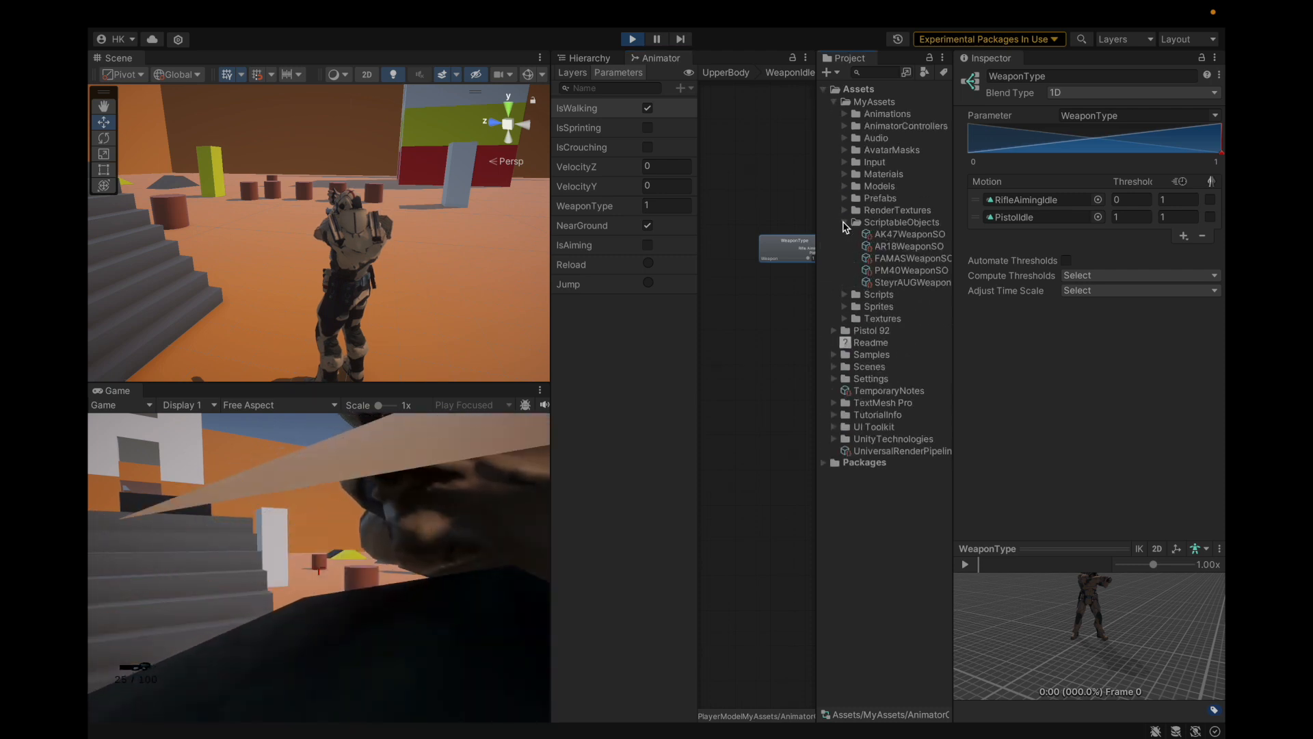
pyautogui.click(904, 270)
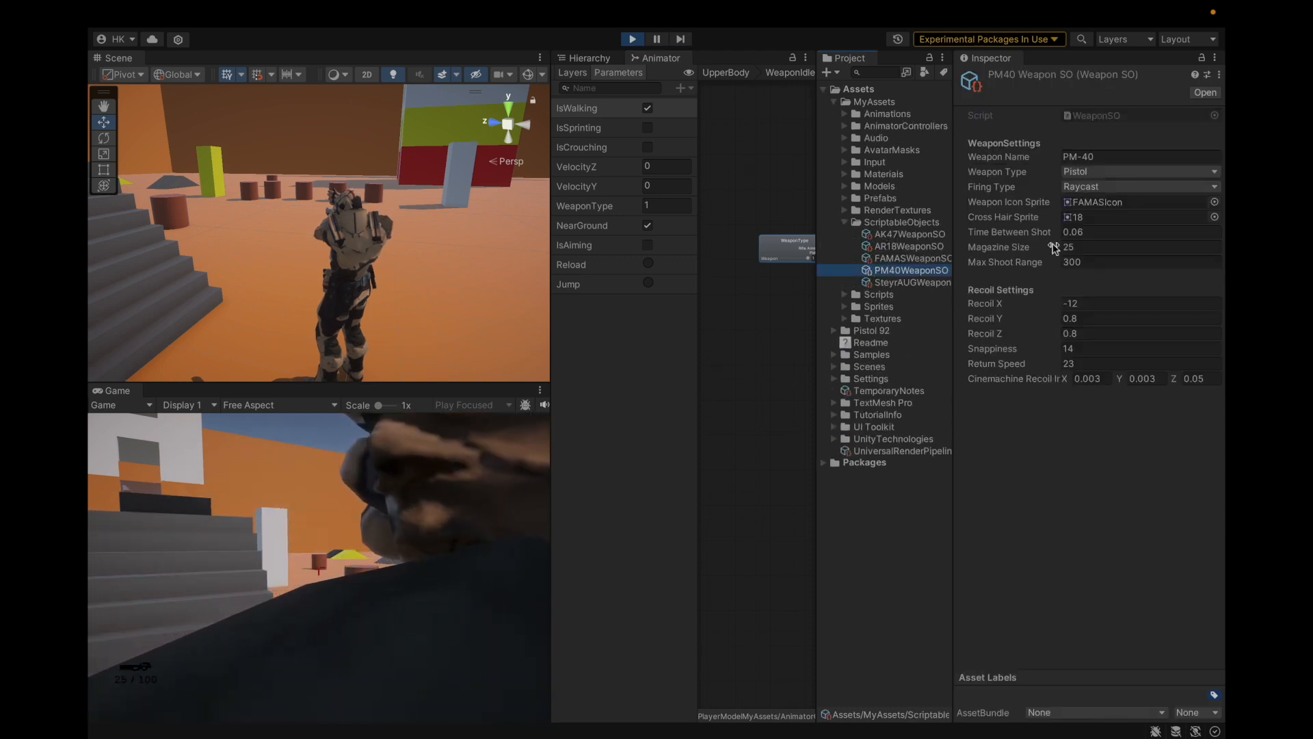
pyautogui.click(1087, 172)
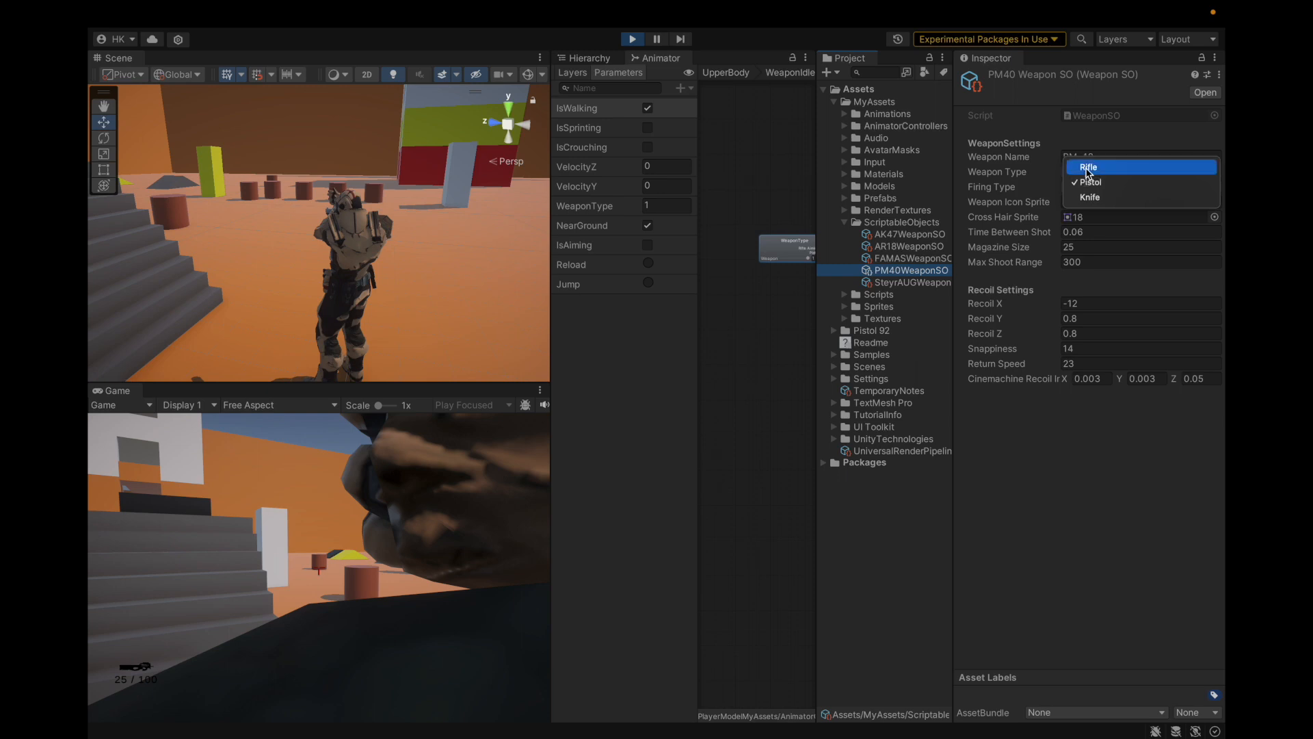
pyautogui.click(1089, 168)
pyautogui.click(1096, 172)
pyautogui.click(1091, 179)
pyautogui.click(1094, 172)
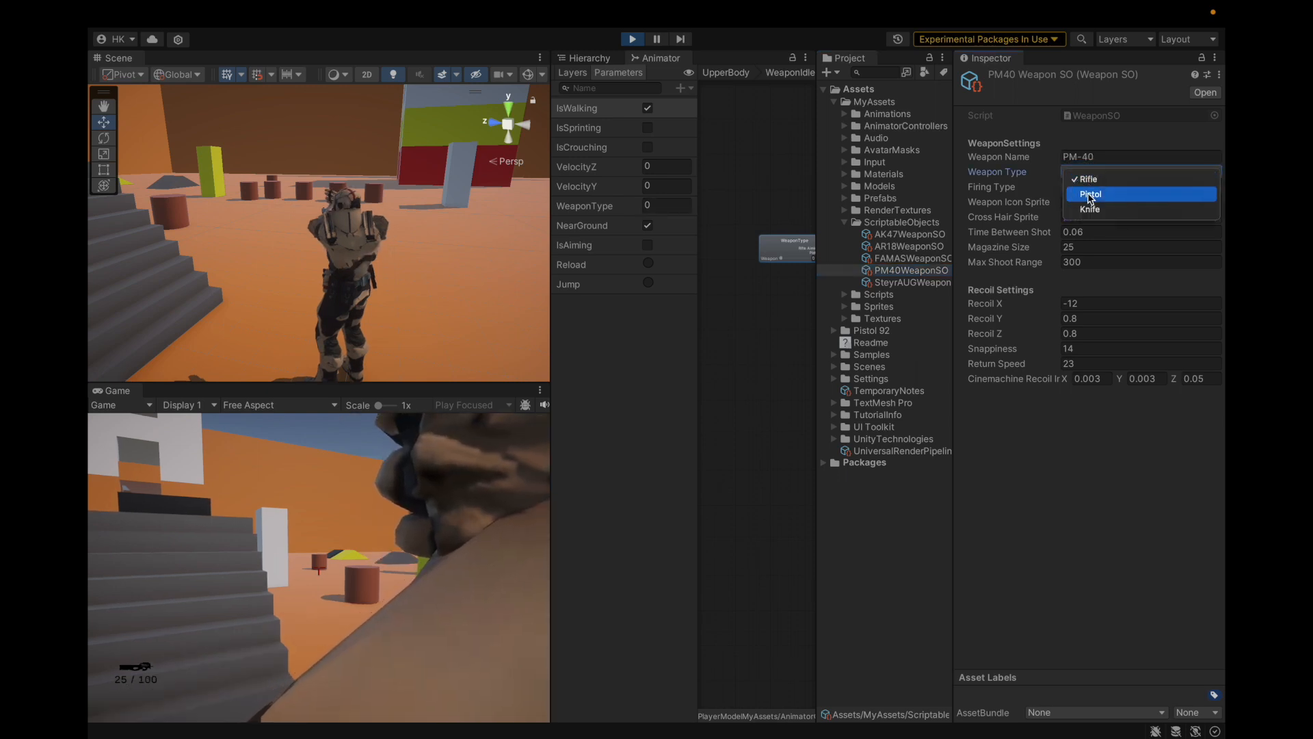
pyautogui.click(1090, 195)
pyautogui.click(632, 39)
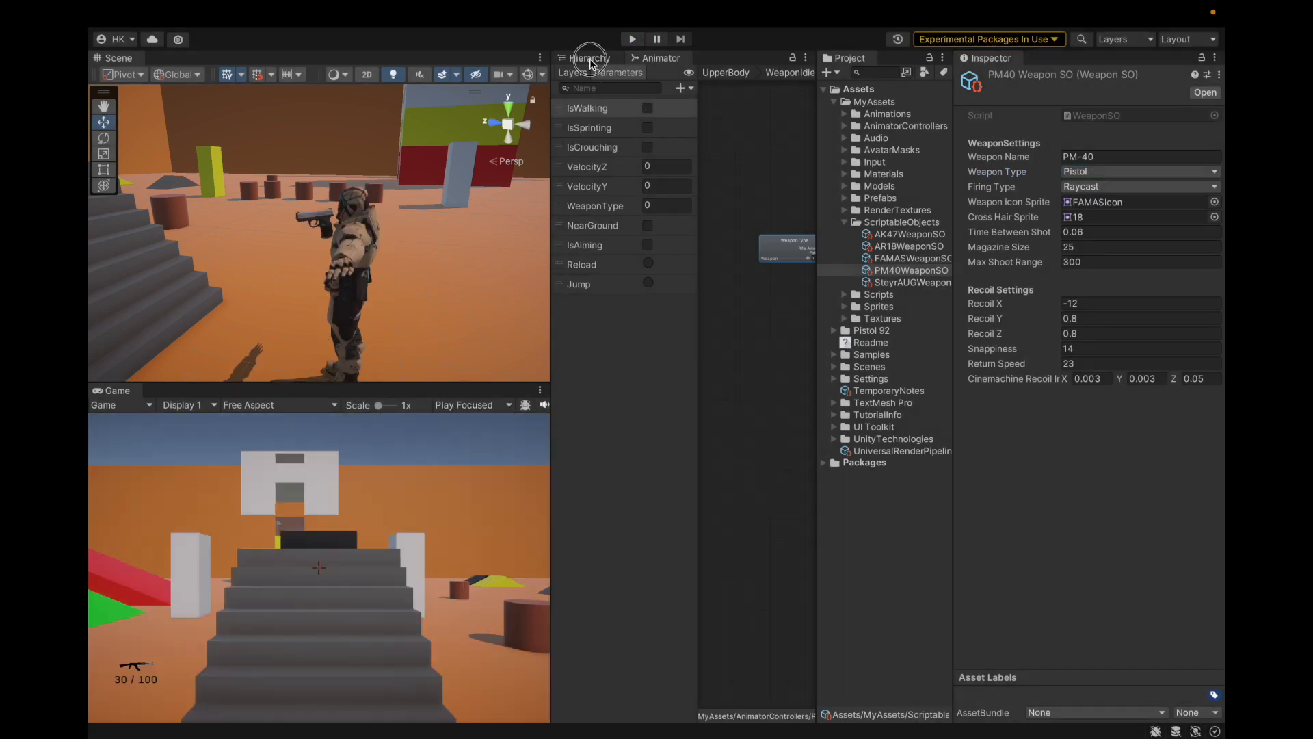
# Step: Dock the Animator back beside the Scene view, show the Scene and Hierarchy, and save the project
pyautogui.click(589, 58)
pyautogui.moveTo(656, 57); pyautogui.dragTo(219, 59)
pyautogui.click(117, 57)
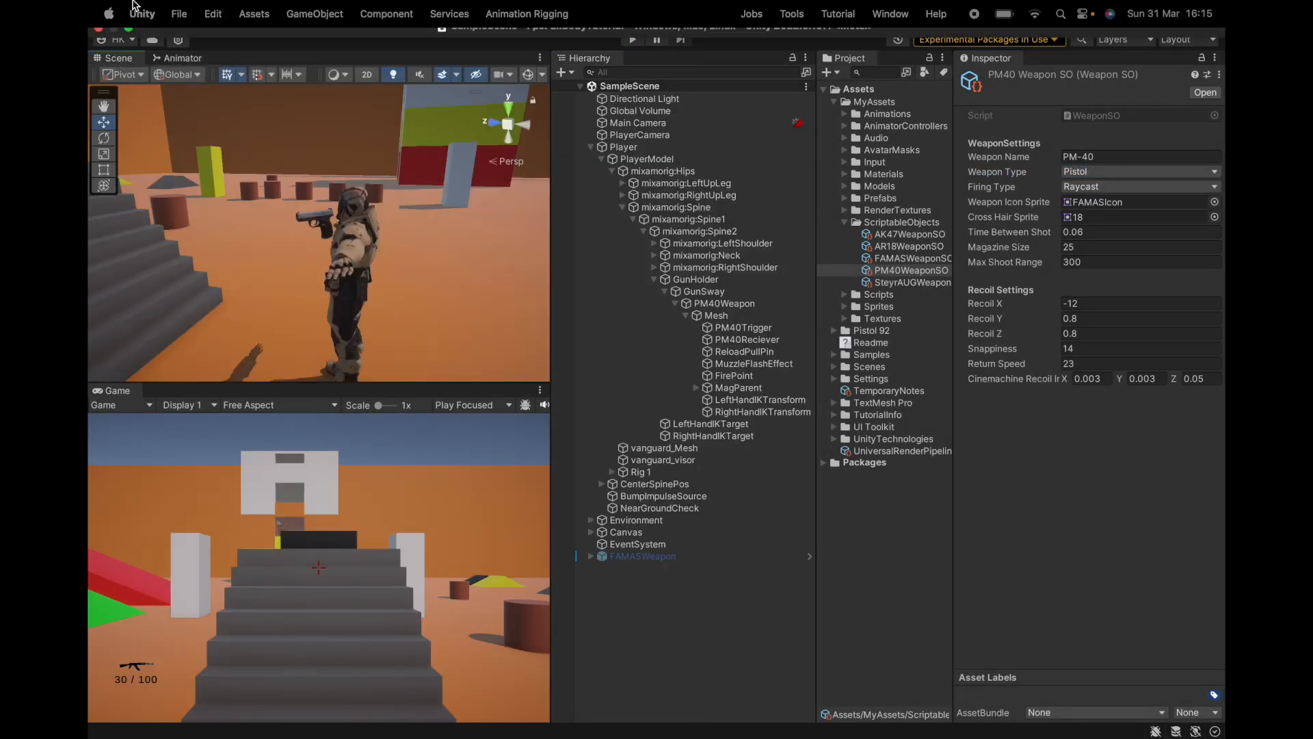
pyautogui.click(212, 14)
pyautogui.moveTo(179, 14)
pyautogui.click(188, 205)
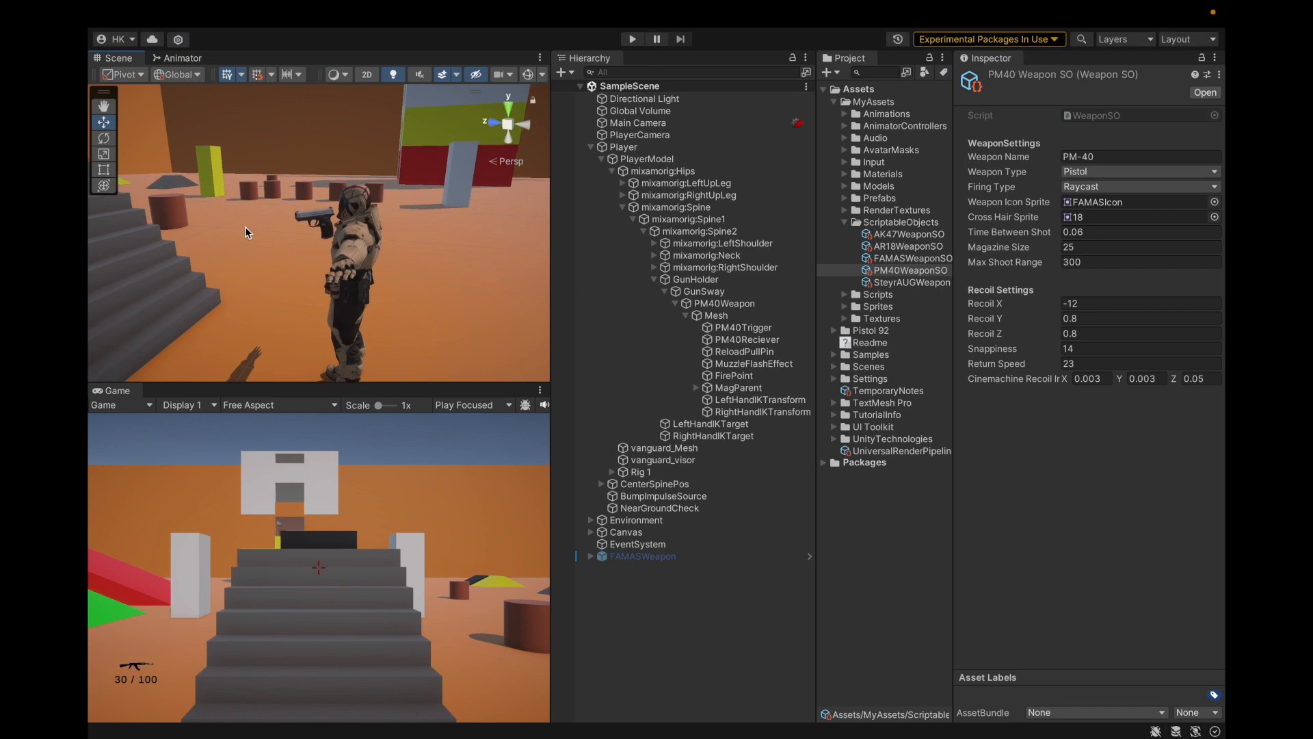
# Step: Collapse the Mesh and PM40Weapon branches in the Hierarchy, leaving PM40Weapon selected
pyautogui.click(716, 316)
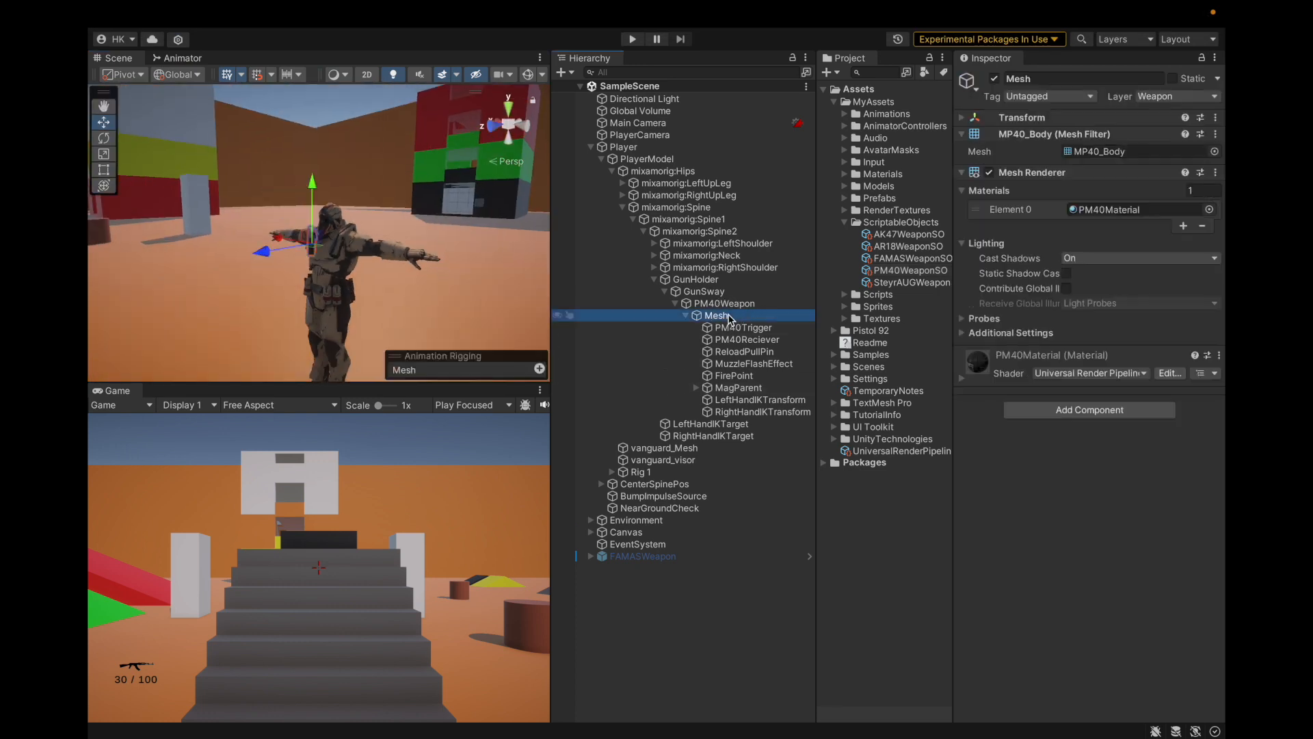
pyautogui.press('Left')
pyautogui.press('Left')
pyautogui.press('Left')
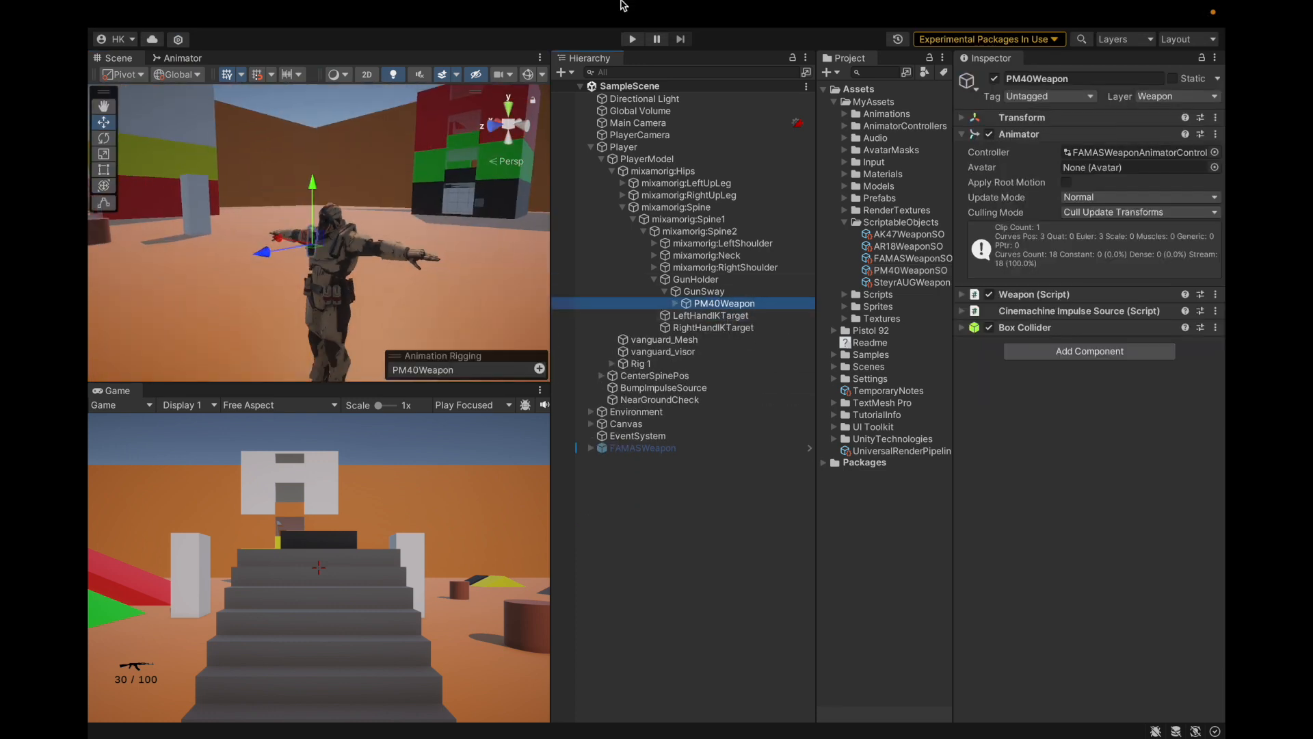
# Step: Create an empty child object under GunSway and name it RifleHolder
pyautogui.click(731, 294)
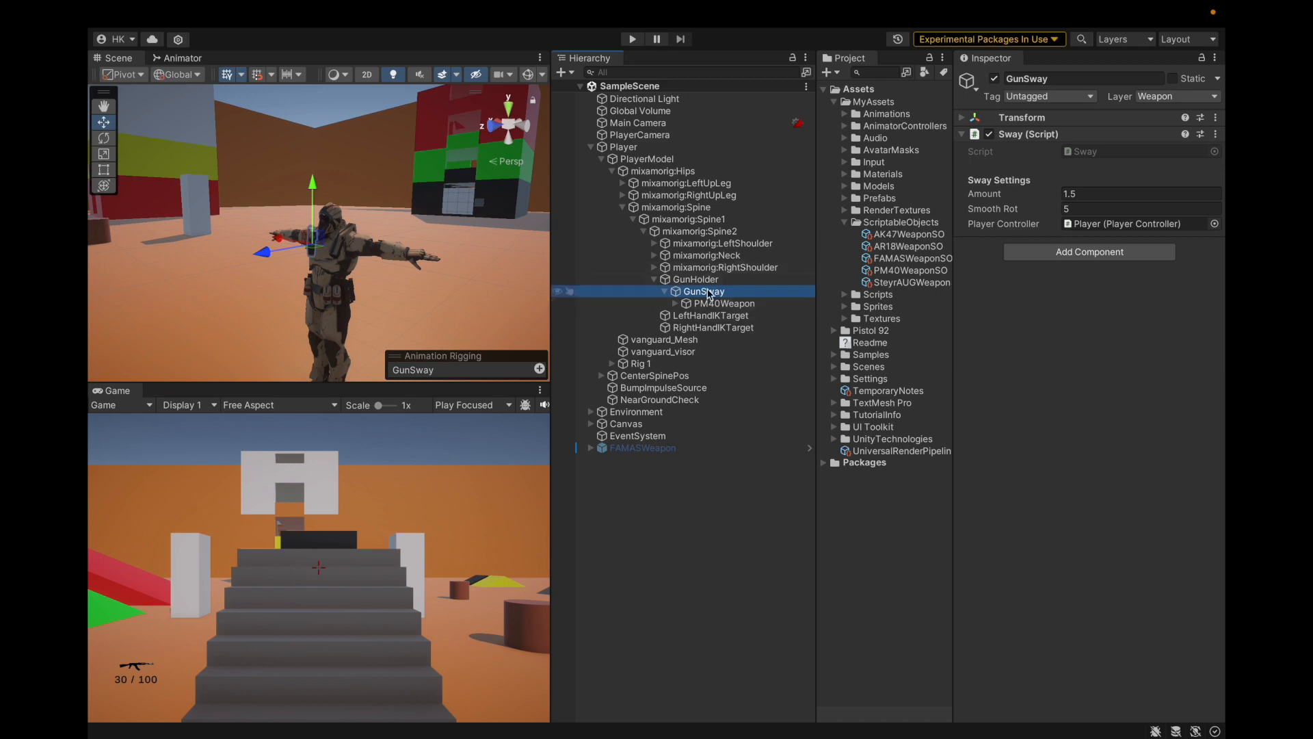
pyautogui.click(745, 304)
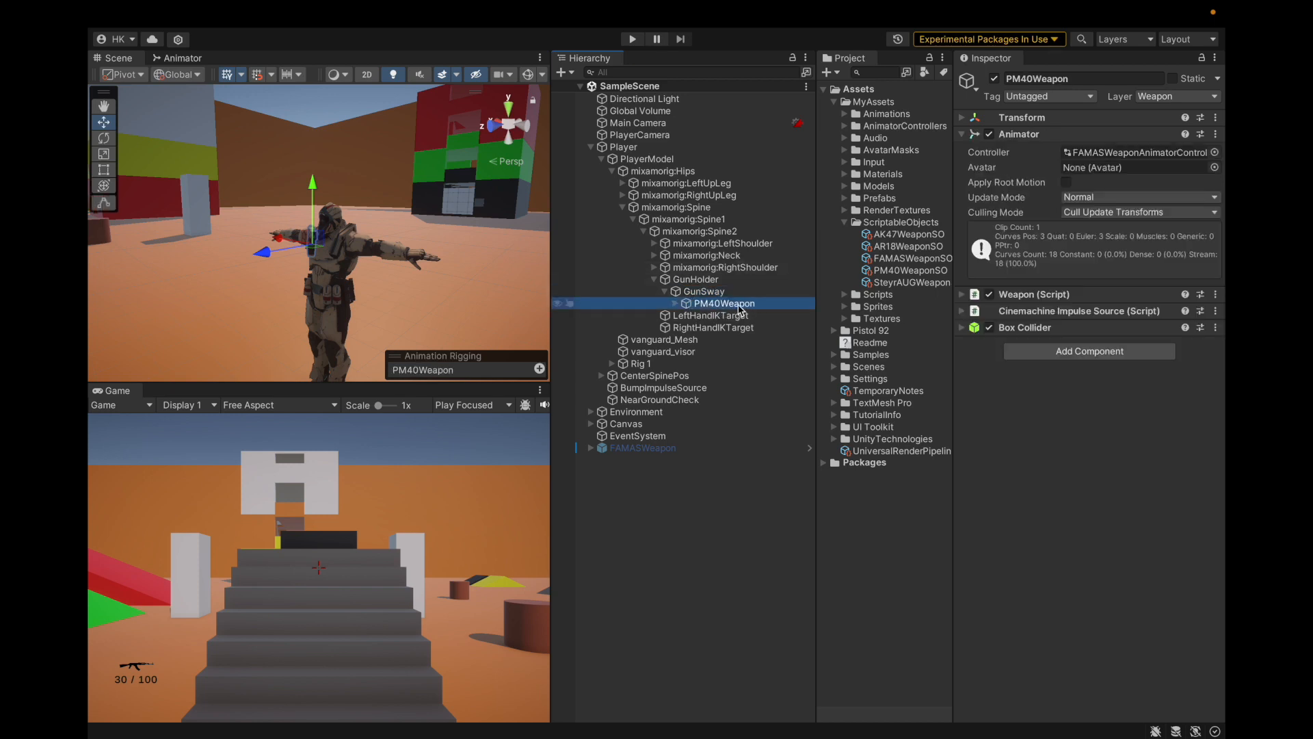
pyautogui.click(735, 292)
pyautogui.rightClick(737, 295)
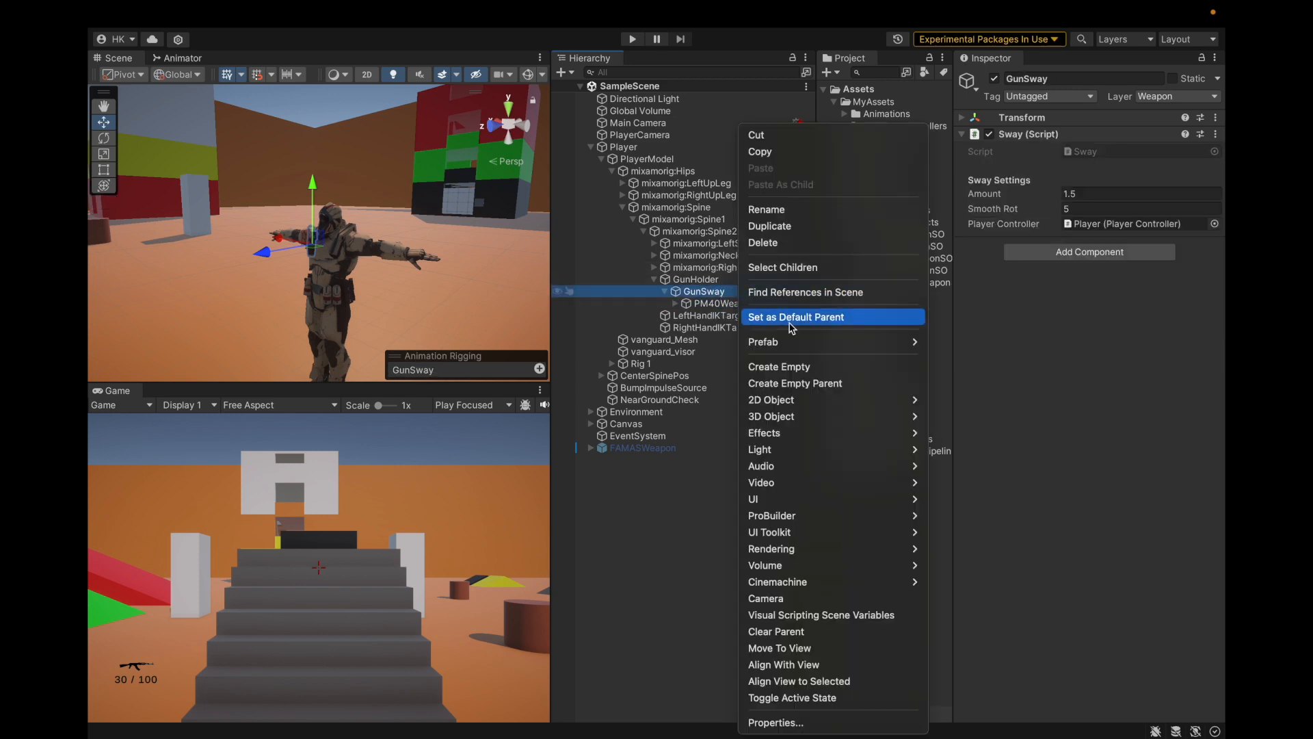
pyautogui.click(757, 367)
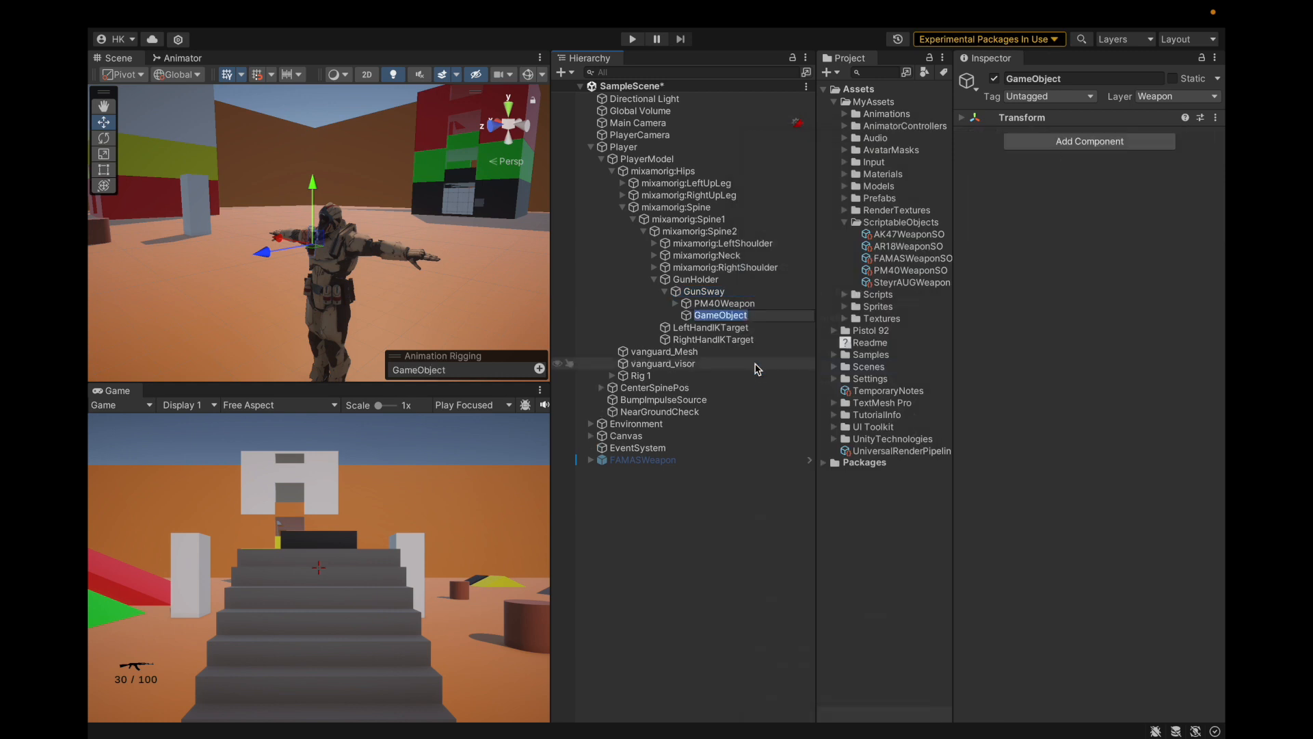
pyautogui.write('RifleHolder')
pyautogui.press('Return')
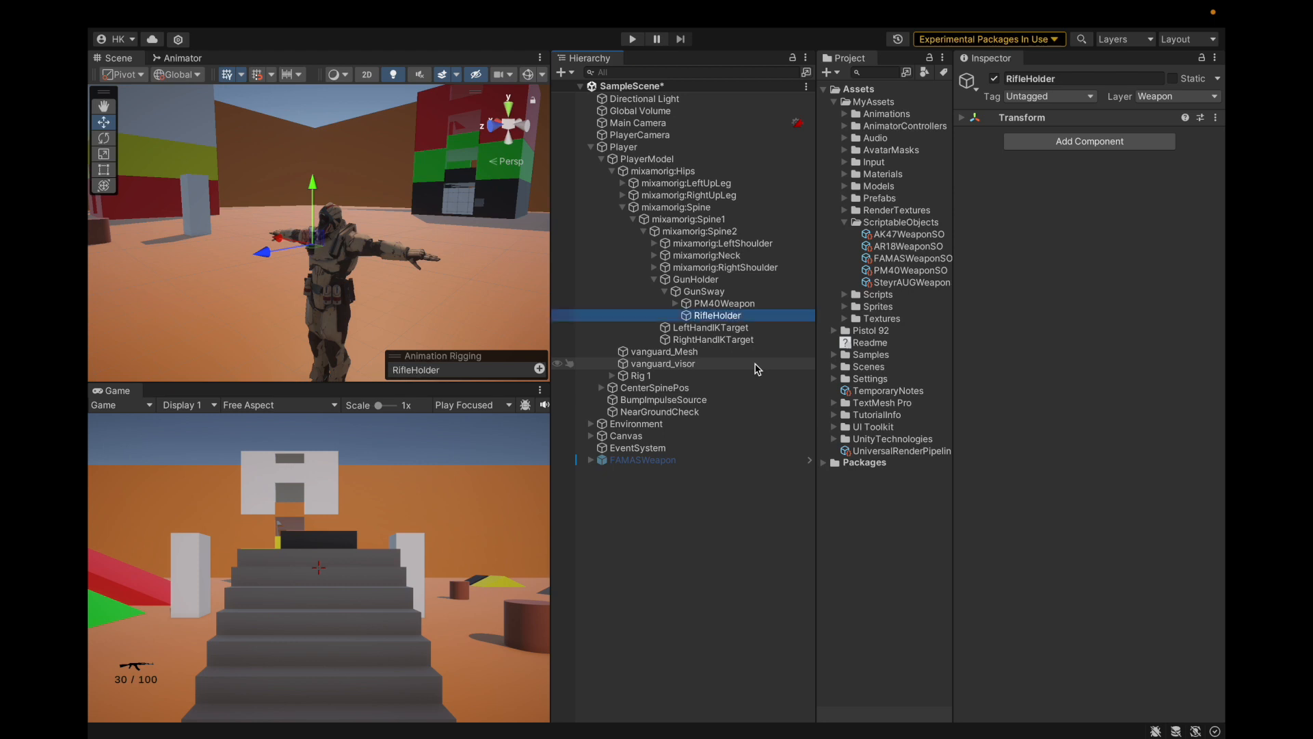
# Step: Duplicate RifleHolder, rename the copy PistolHolder, and expand the Transform component before reselecting RifleHolder
pyautogui.hotkey('ctrl', 'd')
pyautogui.moveTo(1058, 78); pyautogui.dragTo(1147, 78)
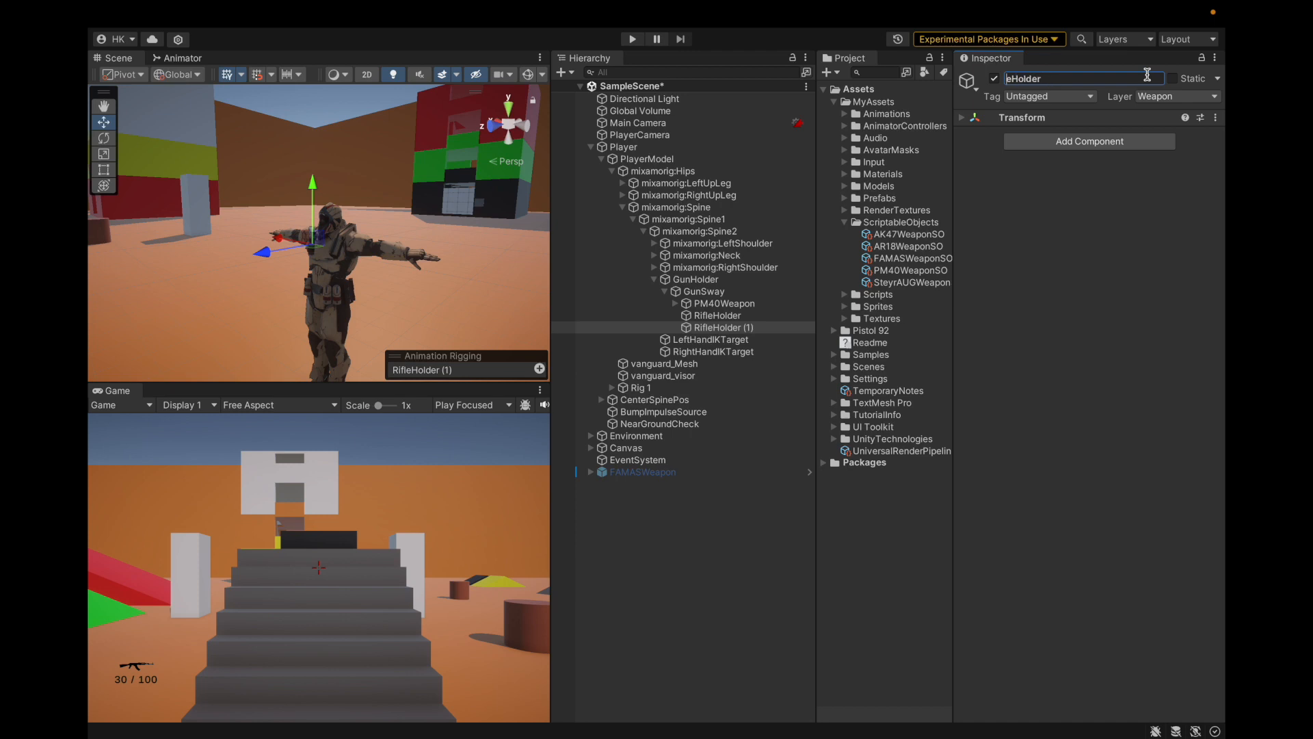
pyautogui.write('l')
pyautogui.press('Return')
pyautogui.click(1042, 119)
pyautogui.click(716, 317)
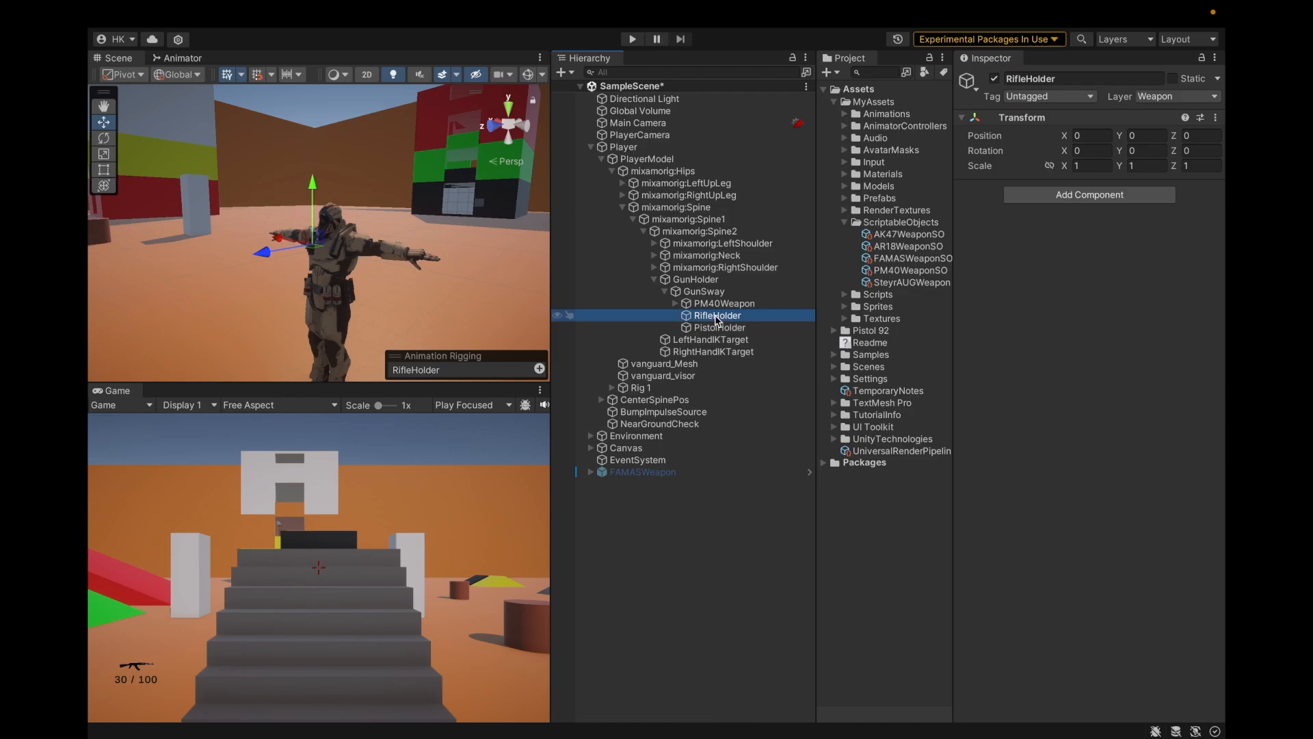
pyautogui.press('super+Tab')
pyautogui.press('super+Tab')
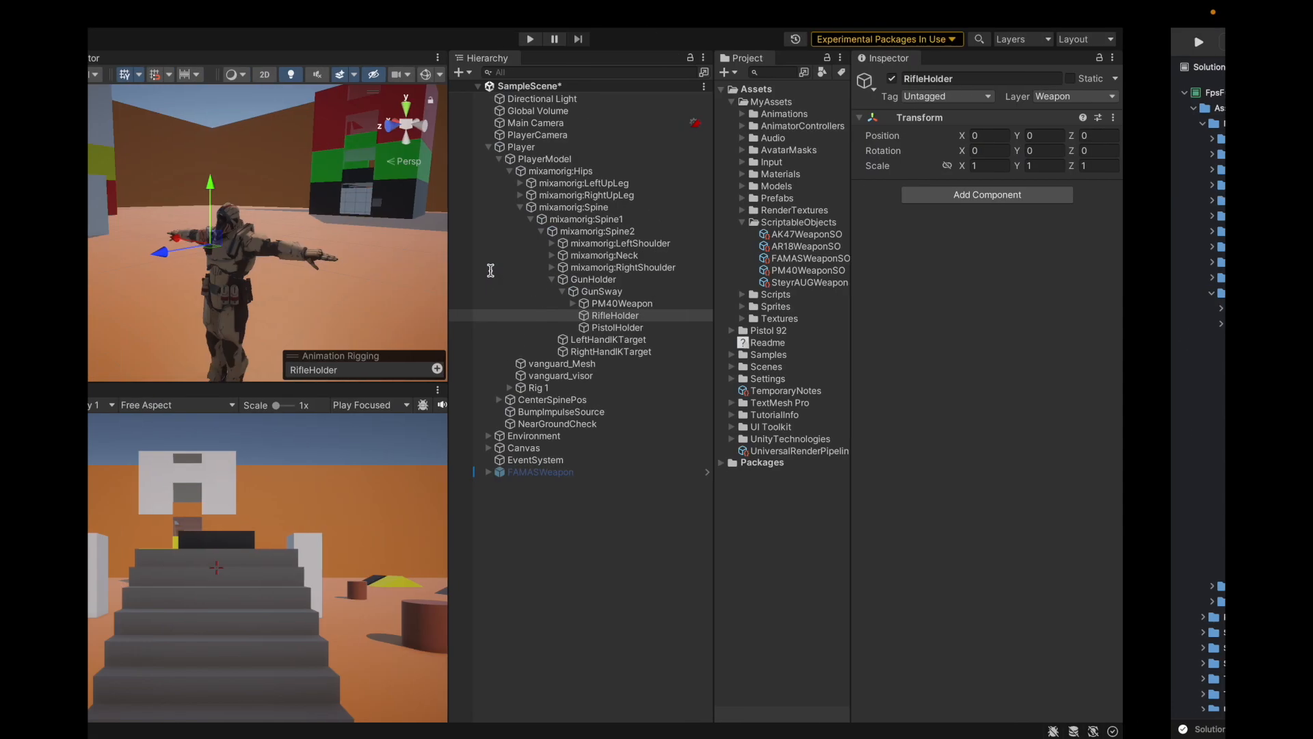
pyautogui.click(723, 304)
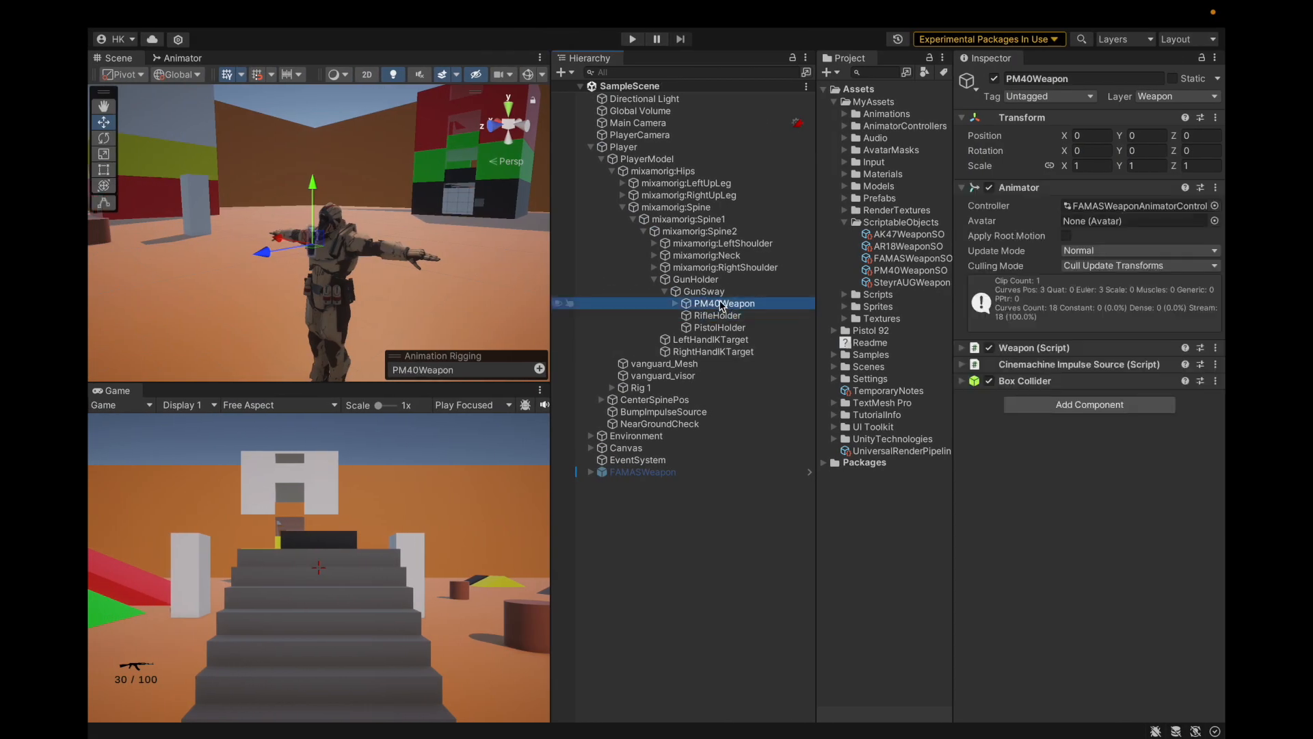
pyautogui.press('super+Tab')
pyautogui.press('super+Tab')
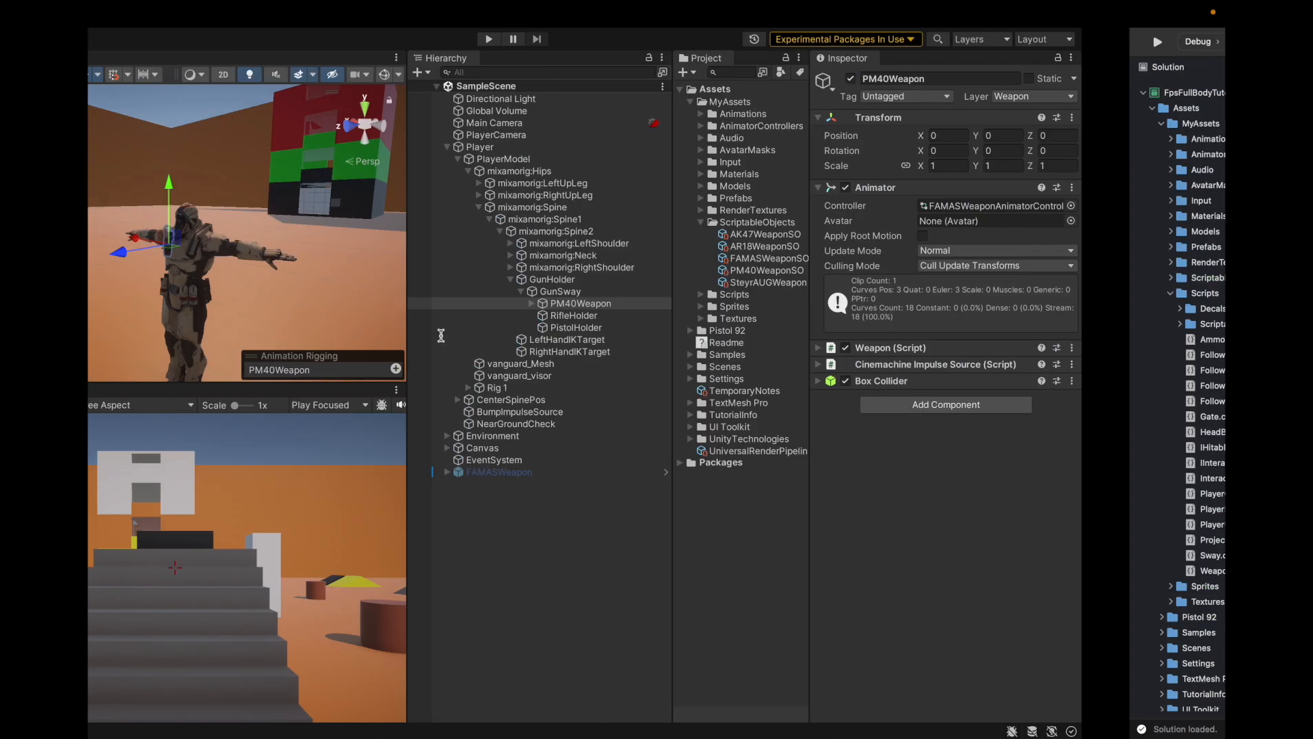
# Step: Inspect the Gun Holder and Gun Sway references in the Player's controller settings
pyautogui.click(623, 147)
pyautogui.scroll(-10, 1011, 385)
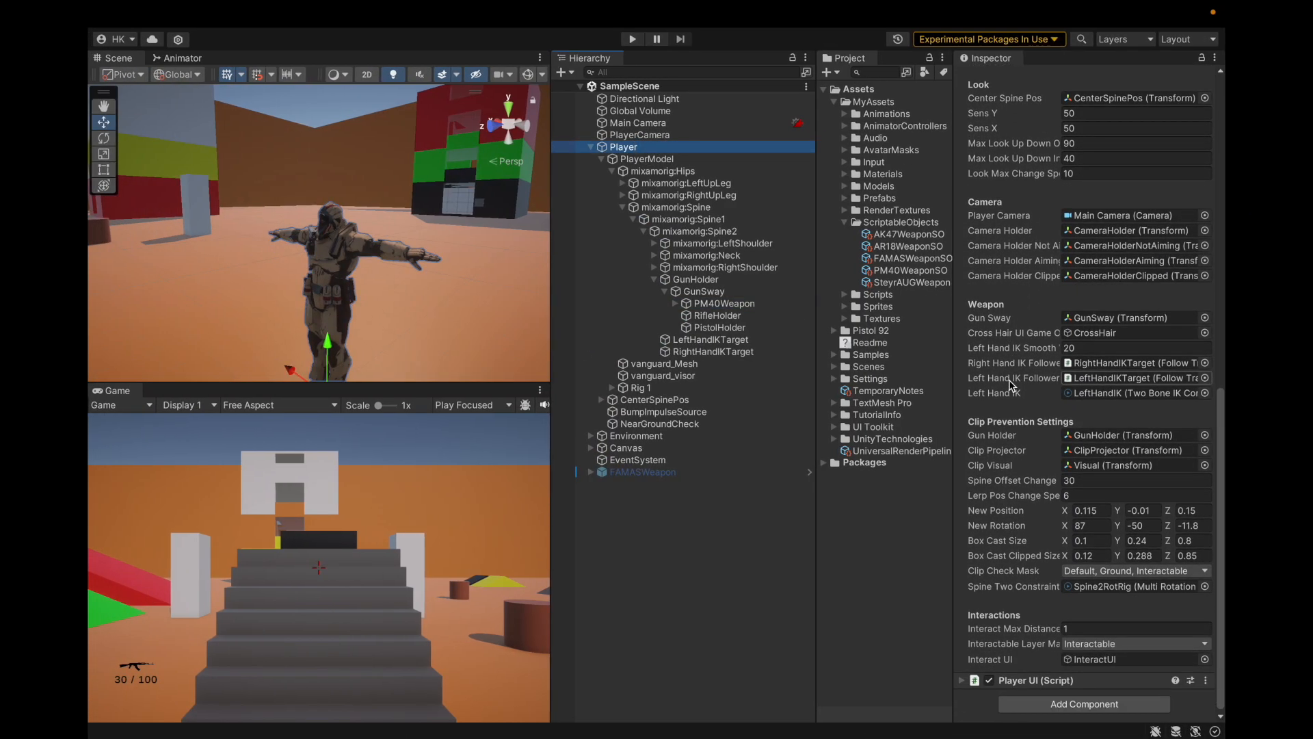
pyautogui.click(1091, 438)
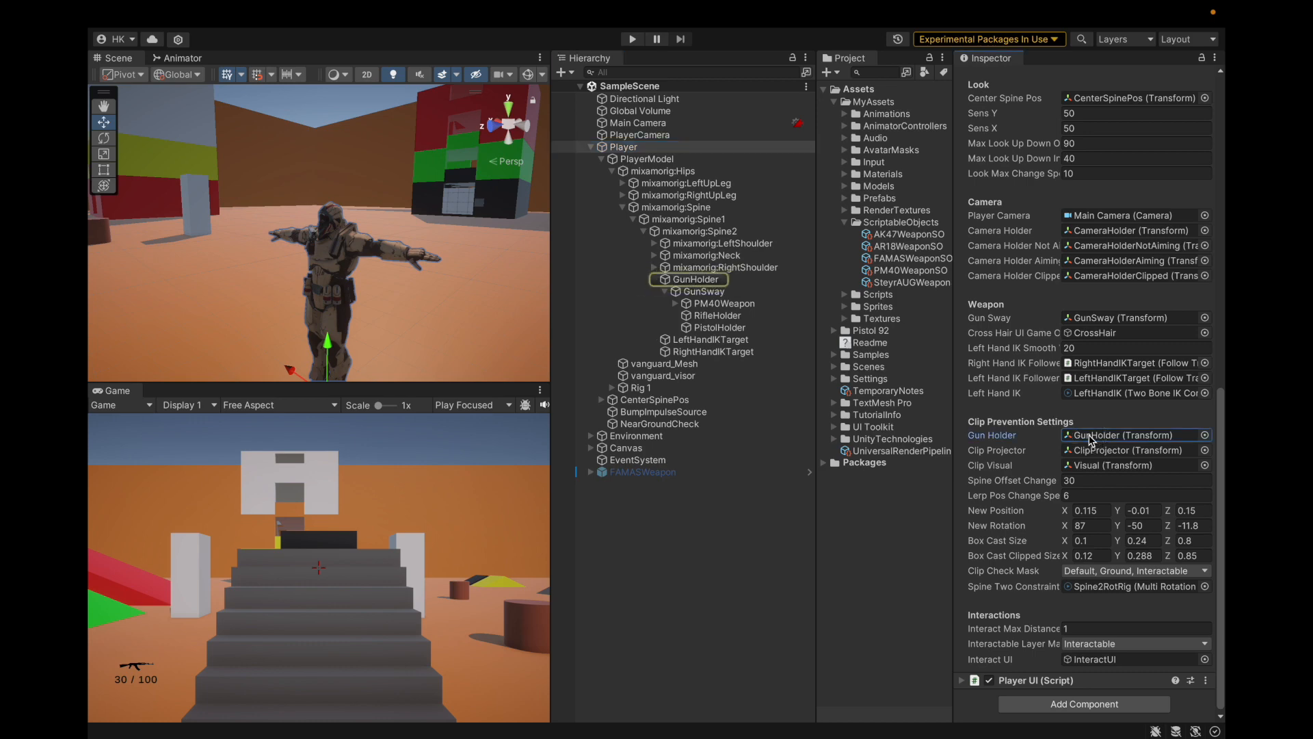
pyautogui.click(1096, 318)
# Step: Switch to Visual Studio, expand the Weapon region in PlayerController.cs, and find all references to gunSway
pyautogui.press('super+Tab')
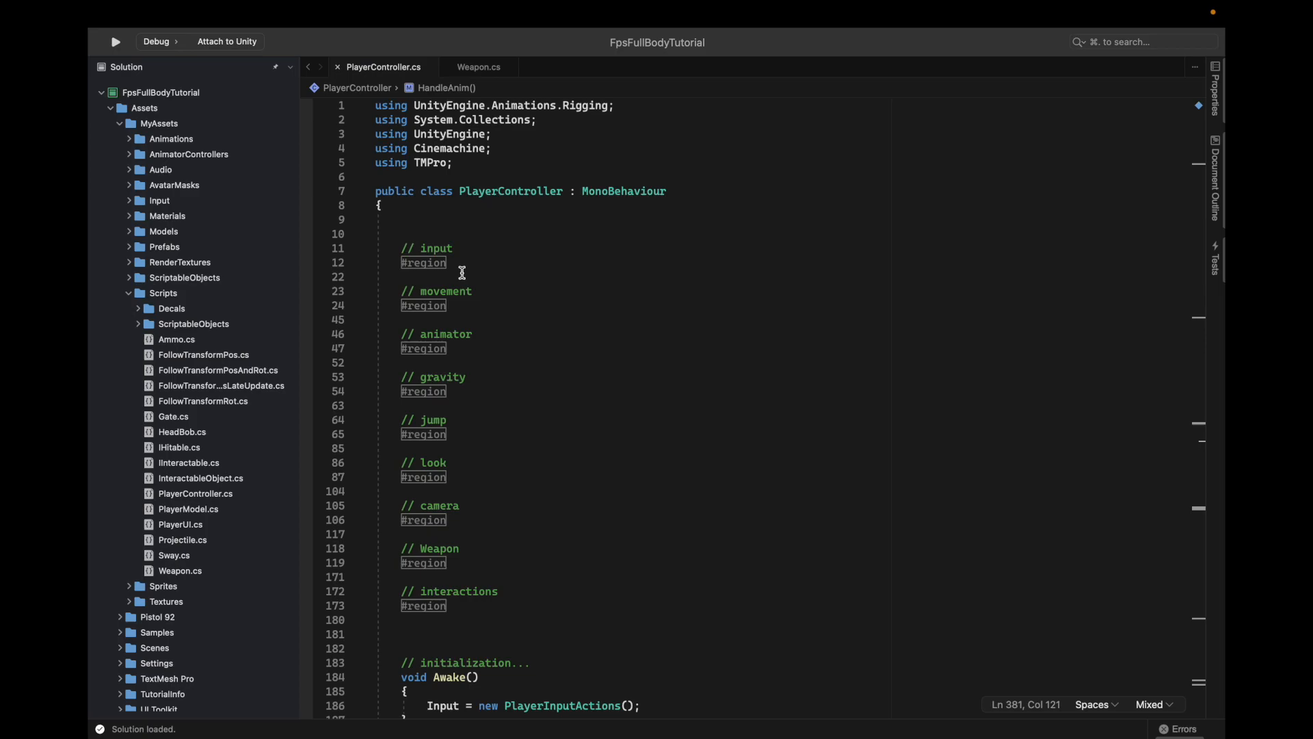
pyautogui.scroll(-2, 463, 272)
pyautogui.press('super+Tab')
pyautogui.press('super+Tab')
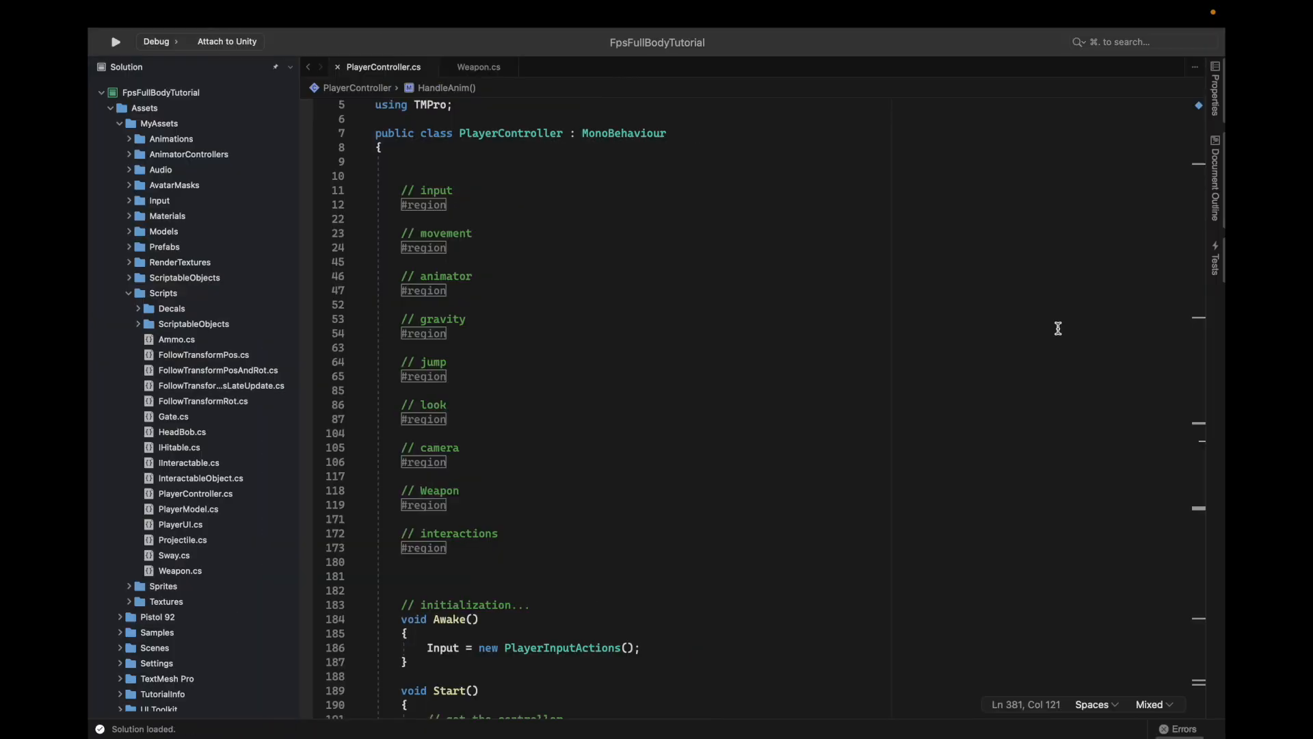
pyautogui.click(428, 504)
pyautogui.scroll(-5, 519, 410)
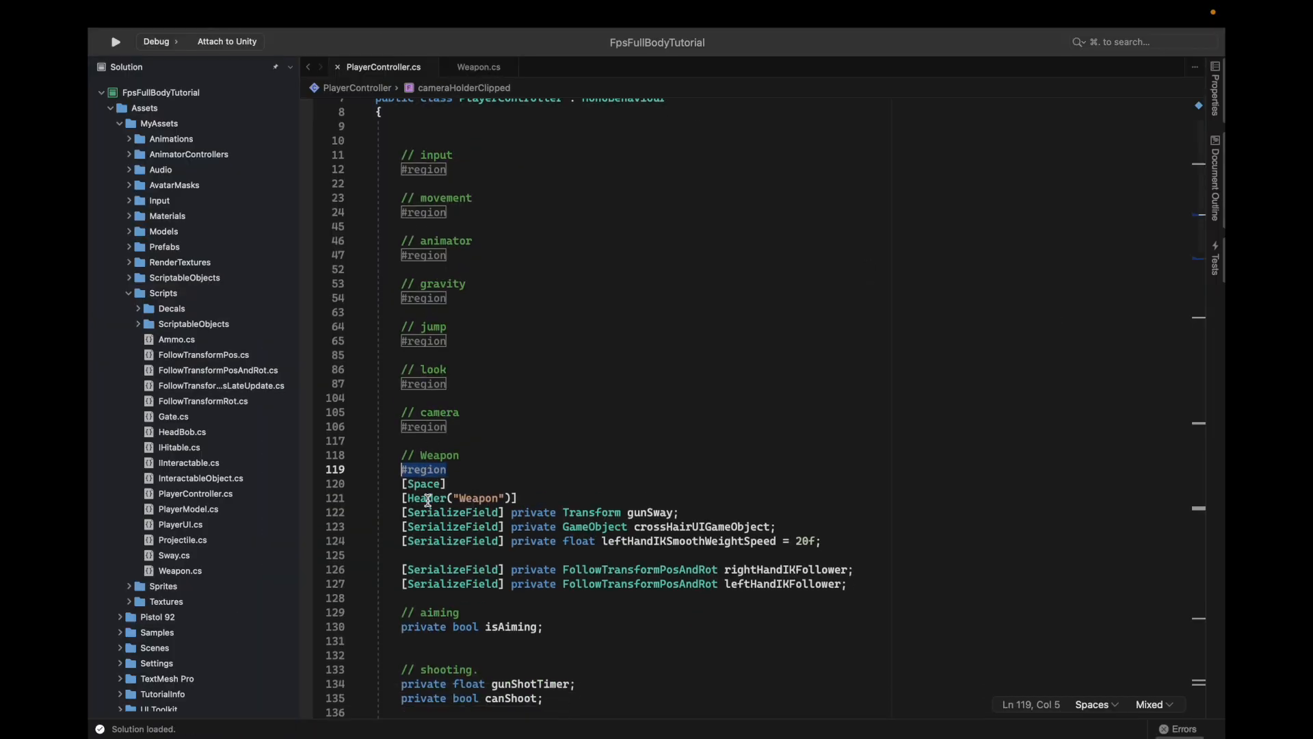
pyautogui.doubleClick(651, 327)
pyautogui.rightClick(651, 327)
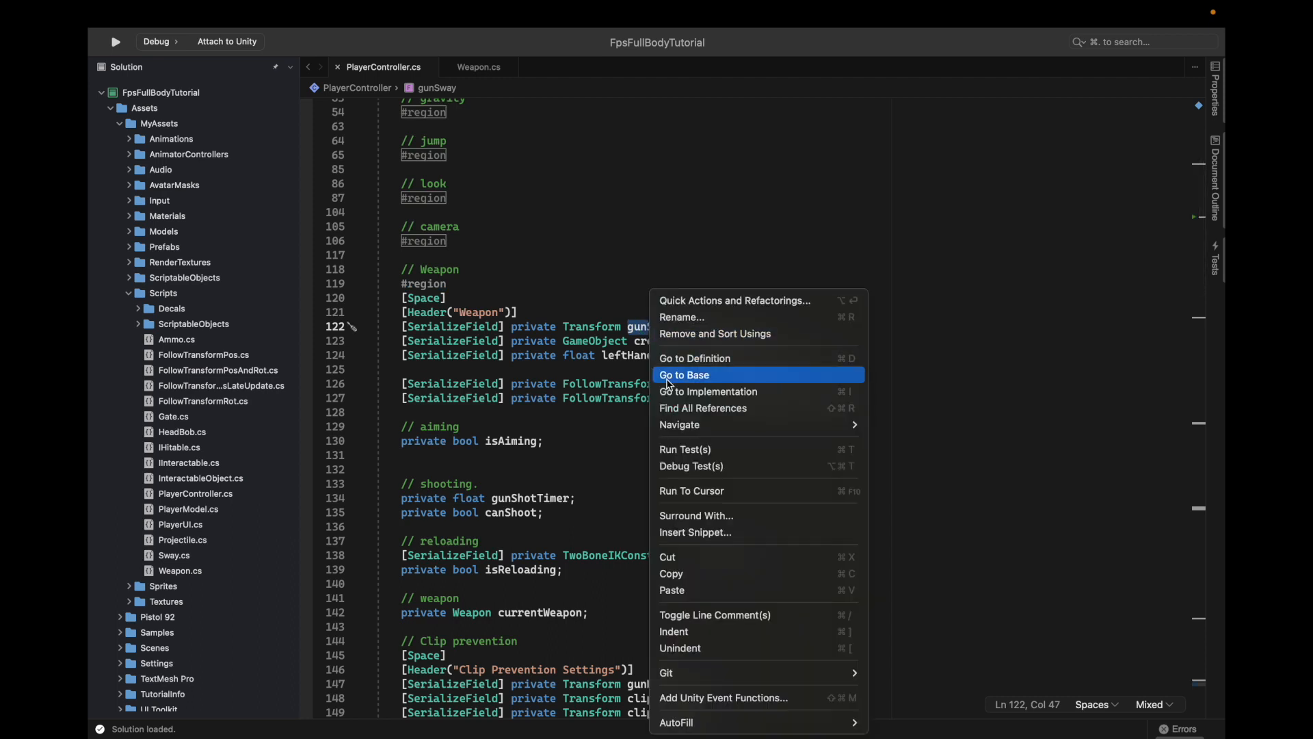
pyautogui.click(667, 405)
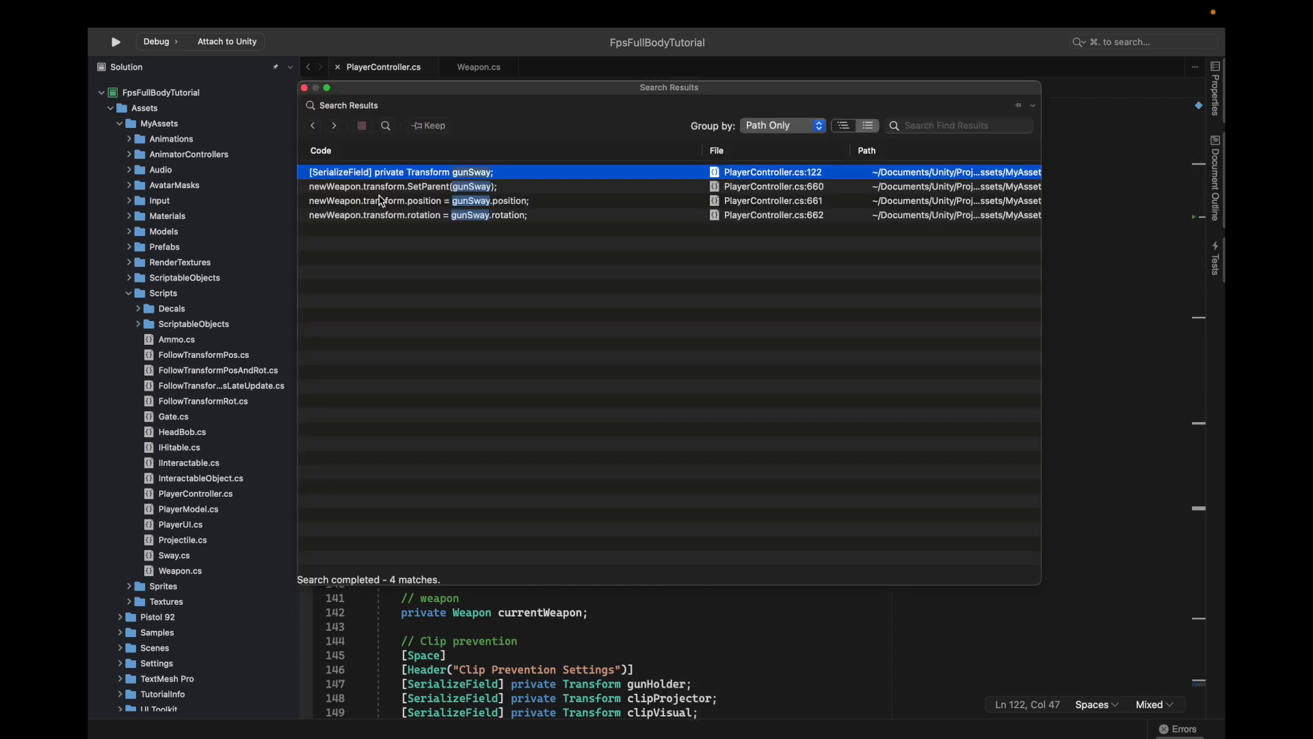
# Step: Go through the gunSway references, close the search results, and examine the lines in SwapWeapon that parent and position newWeapon
pyautogui.click(382, 201)
pyautogui.click(394, 187)
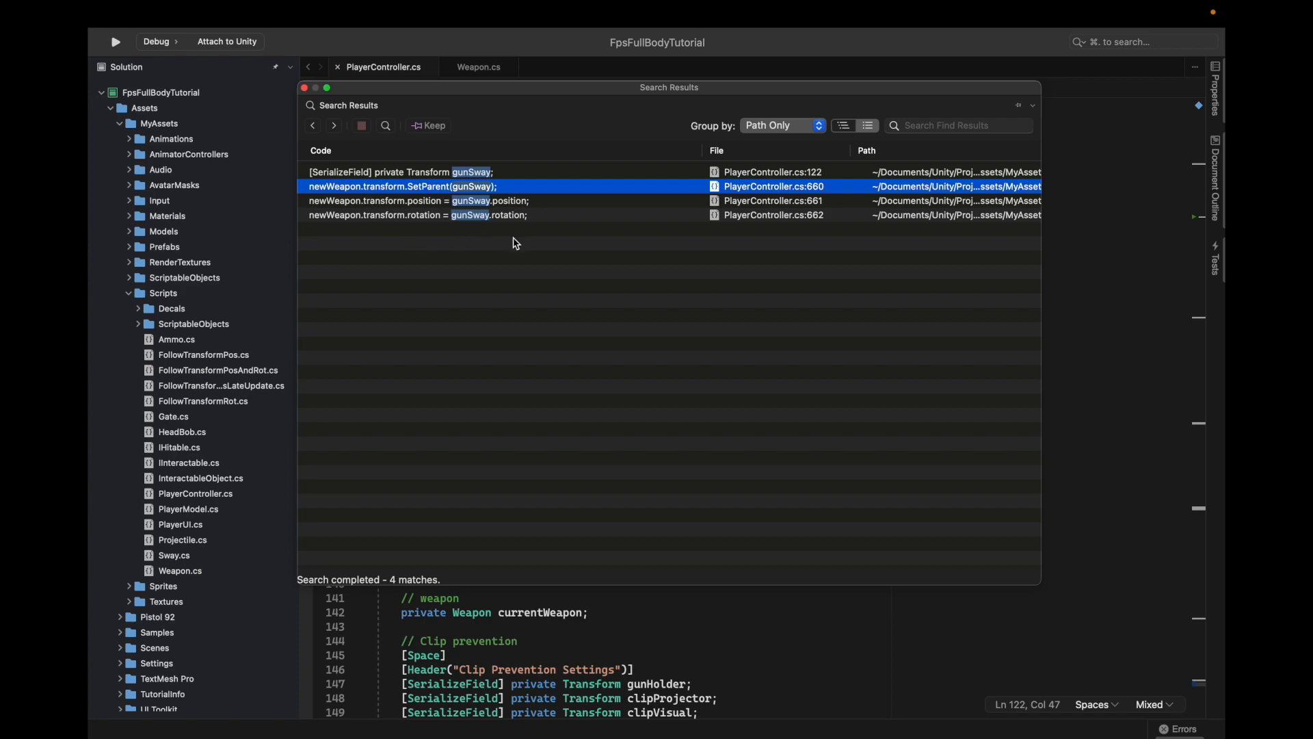
pyautogui.click(397, 201)
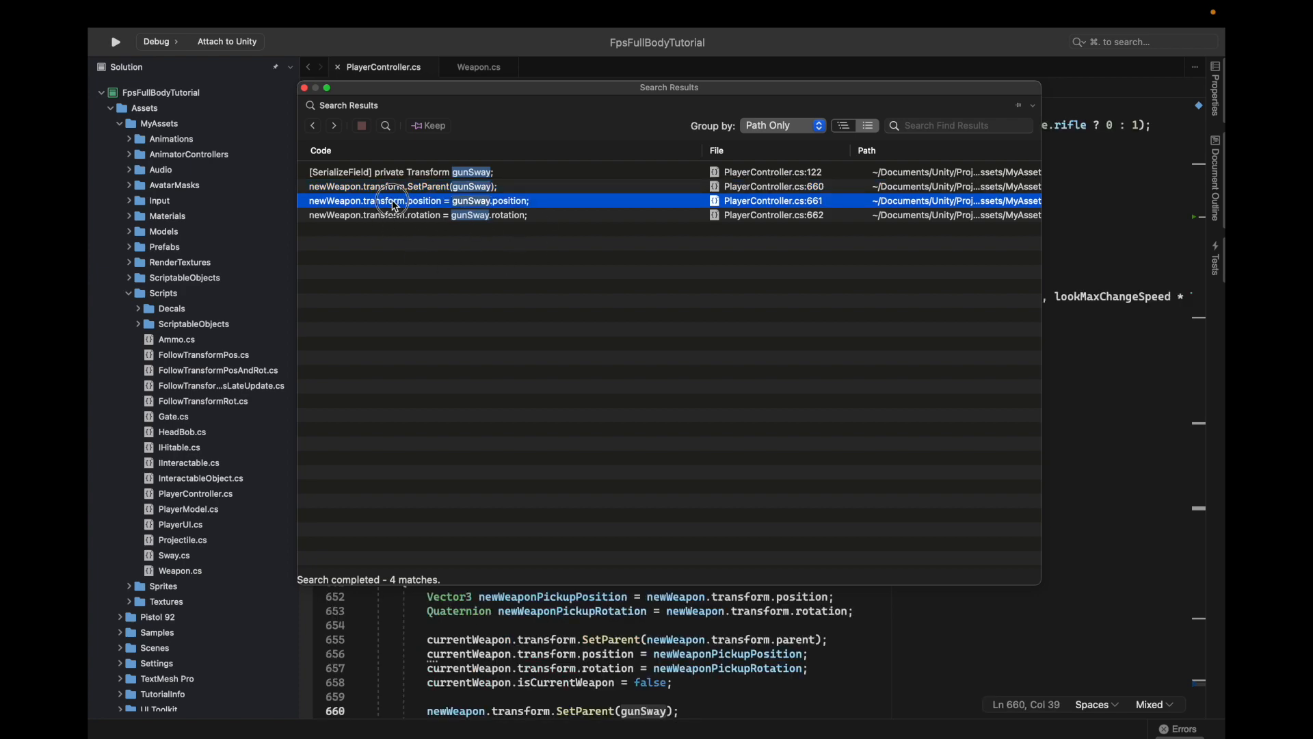
pyautogui.click(393, 216)
pyautogui.click(305, 88)
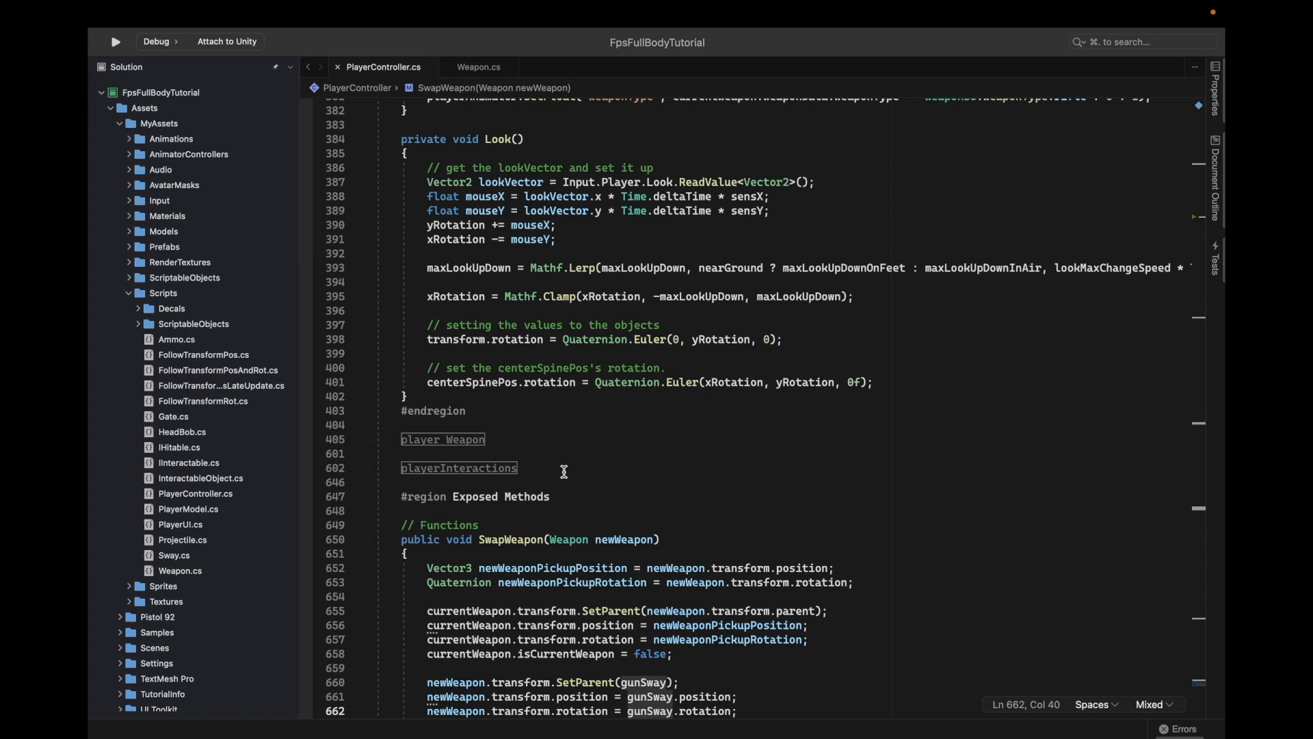
pyautogui.scroll(-5, 614, 490)
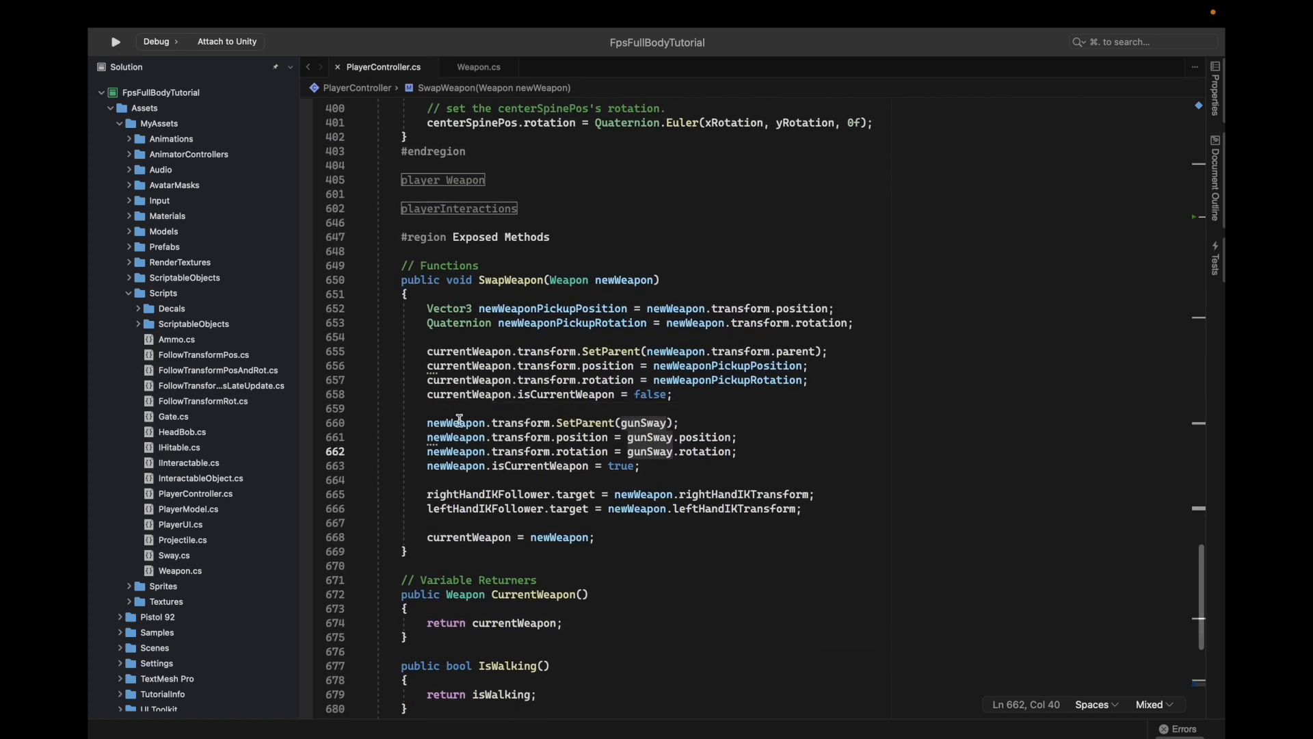
pyautogui.moveTo(431, 418); pyautogui.dragTo(748, 447)
pyautogui.click(763, 451)
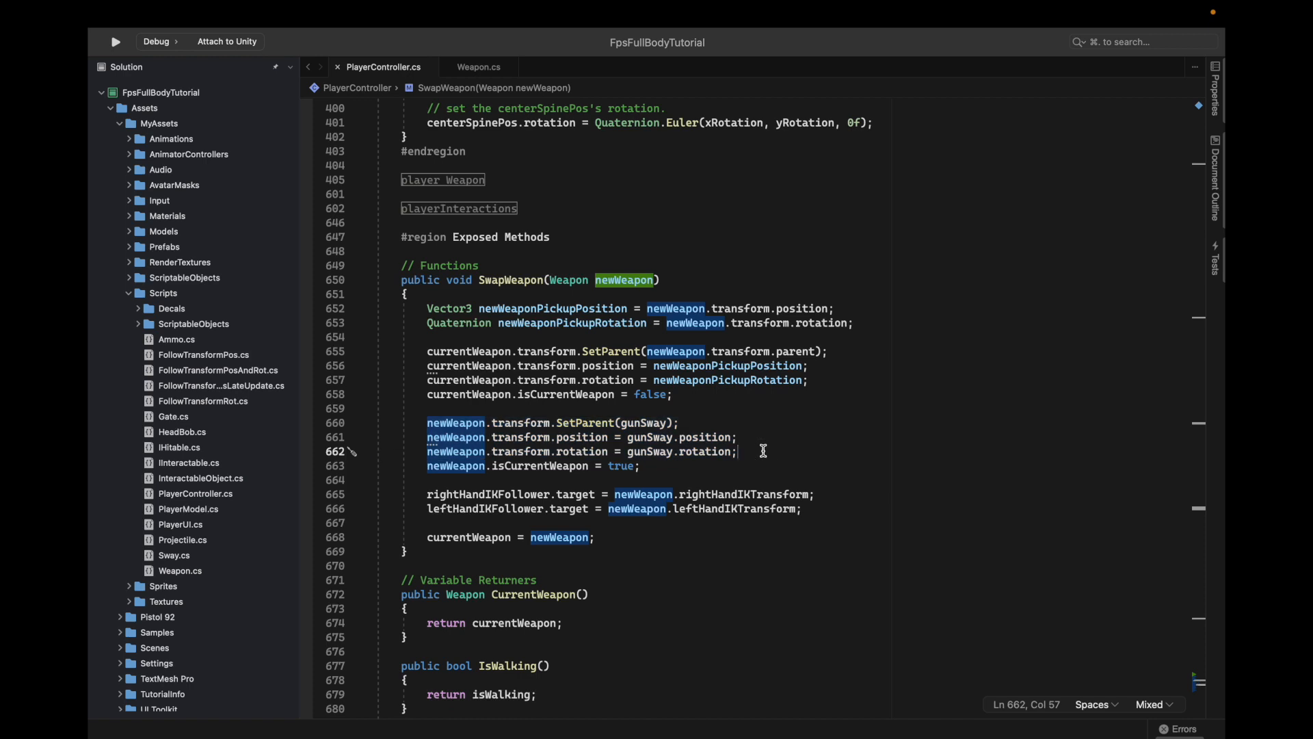
pyautogui.moveTo(428, 422); pyautogui.dragTo(802, 465)
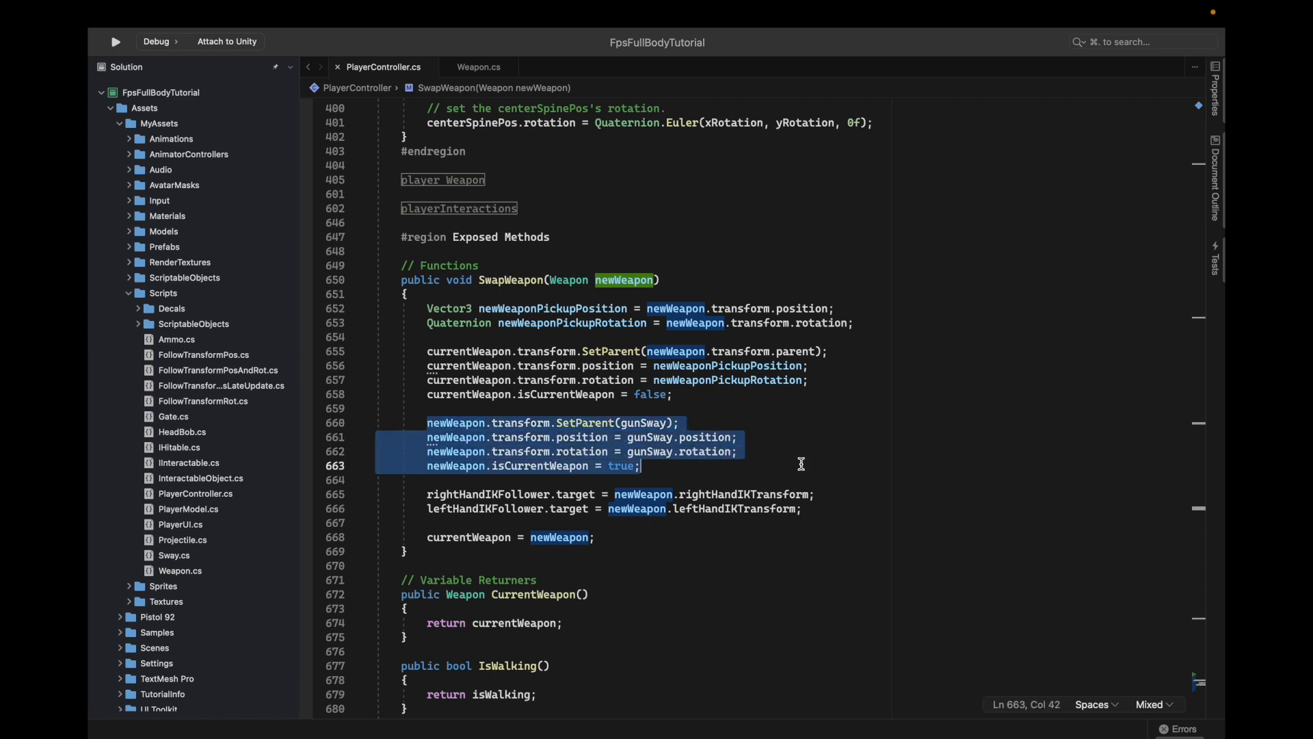
pyautogui.click(731, 405)
pyautogui.press('Return')
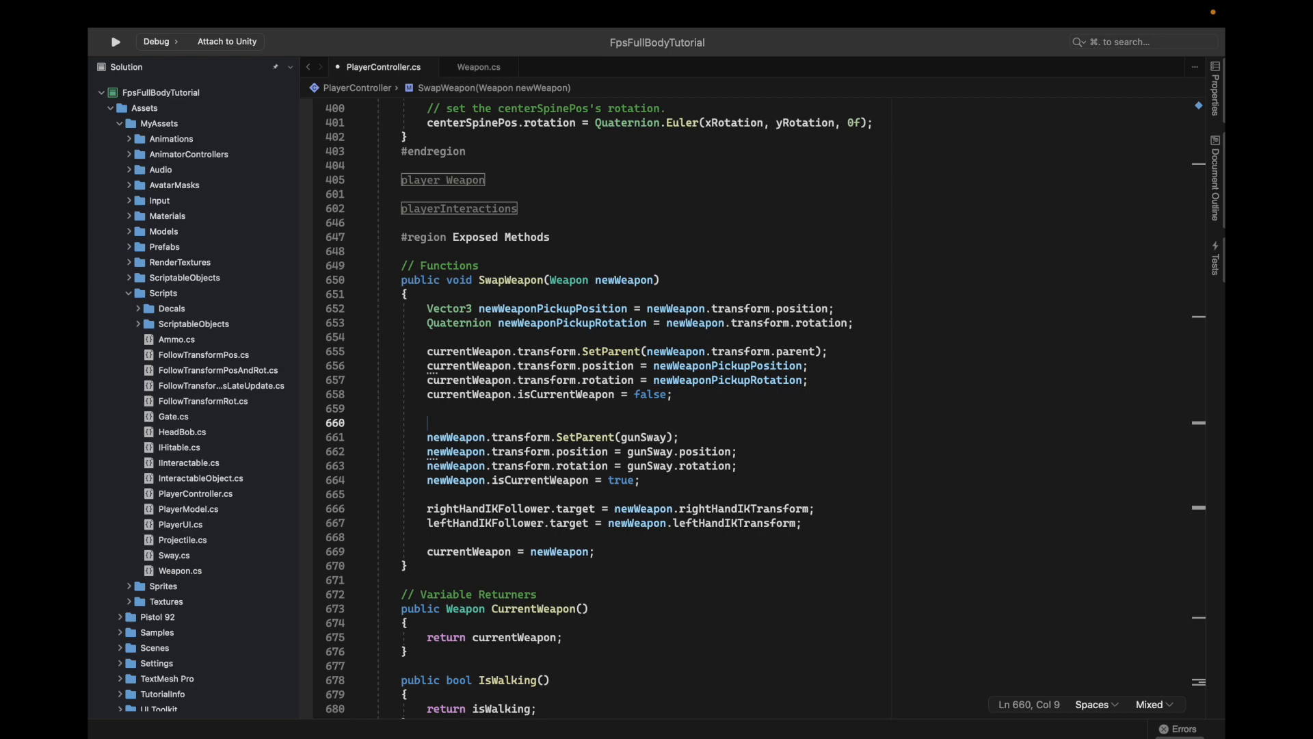
pyautogui.write('if (newWeapon')
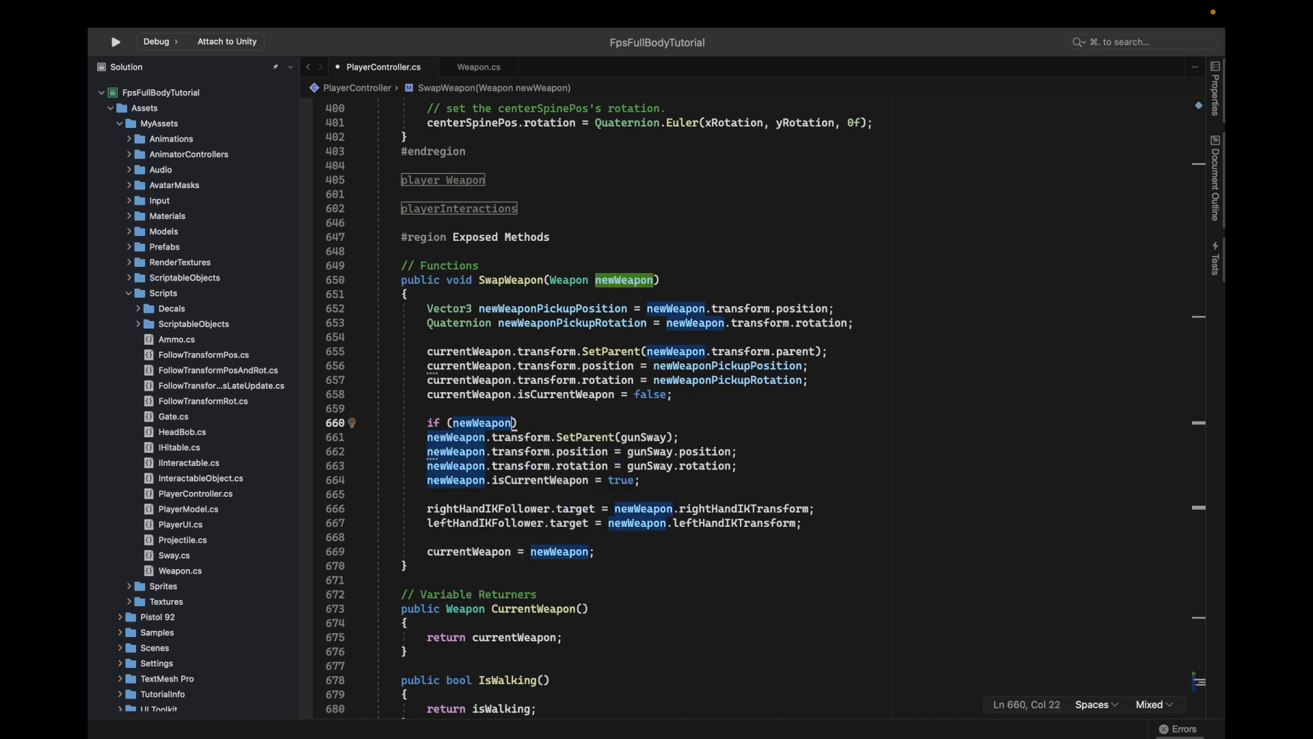
pyautogui.press('BackSpace')
pyautogui.press('BackSpace')
pyautogui.press('BackSpace')
pyautogui.press('BackSpace')
pyautogui.press('BackSpace')
pyautogui.press('BackSpace')
pyautogui.press('BackSpace')
pyautogui.press('BackSpace')
pyautogui.press('BackSpace')
pyautogui.press('BackSpace')
pyautogui.press('BackSpace')
pyautogui.press('BackSpace')
pyautogui.press('BackSpace')
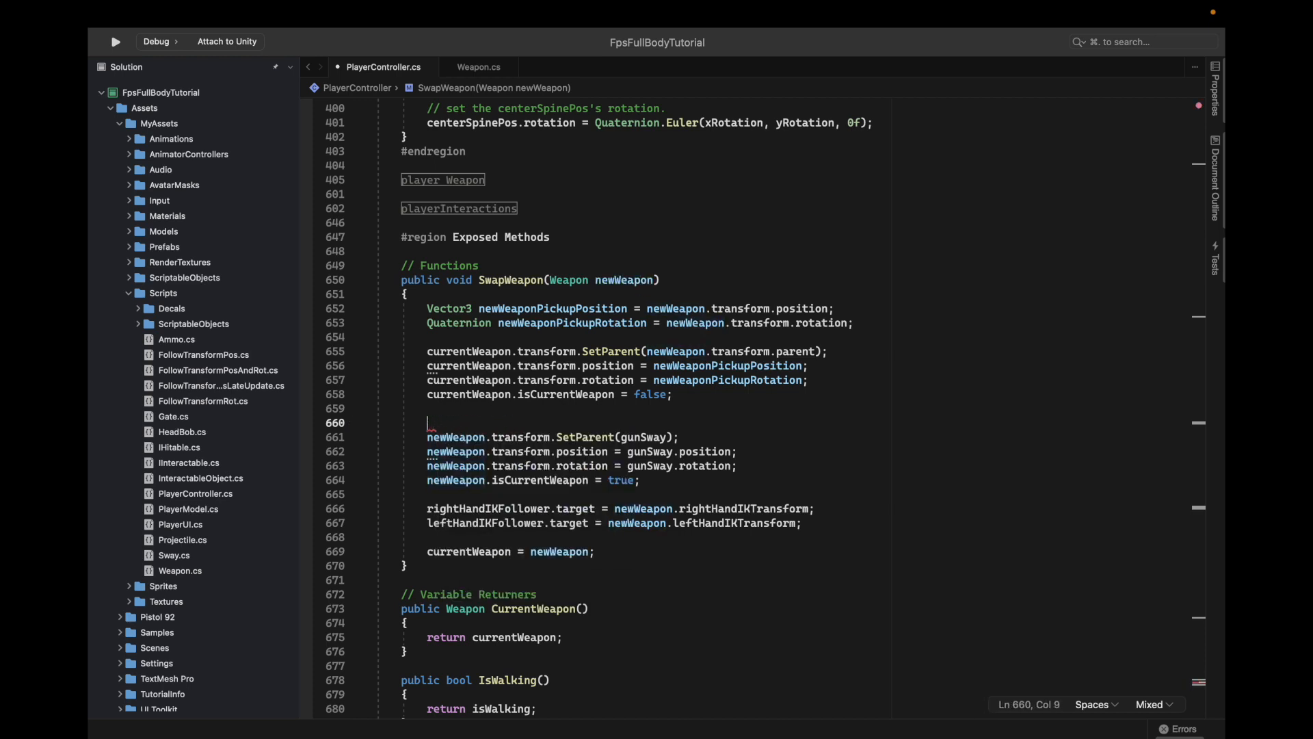
pyautogui.keyDown('shift'); pyautogui.click(461, 407); pyautogui.keyUp('shift')
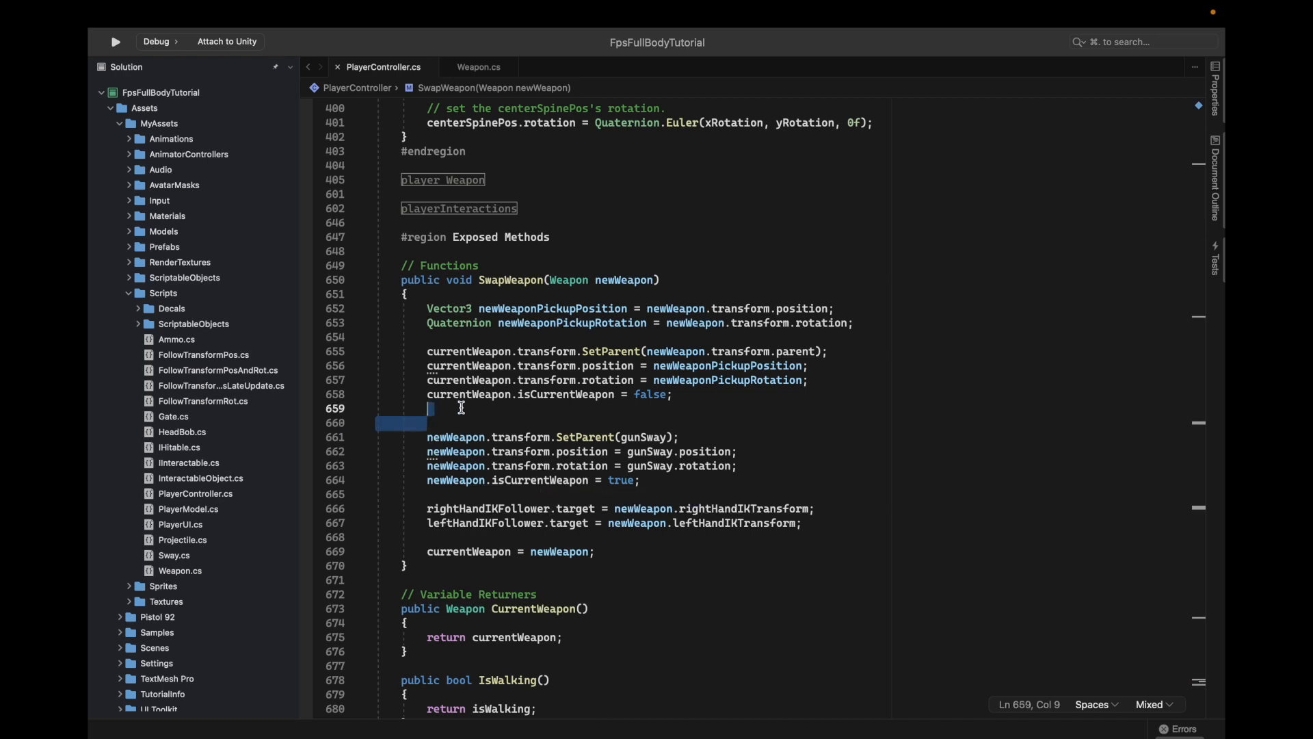
pyautogui.press('BackSpace')
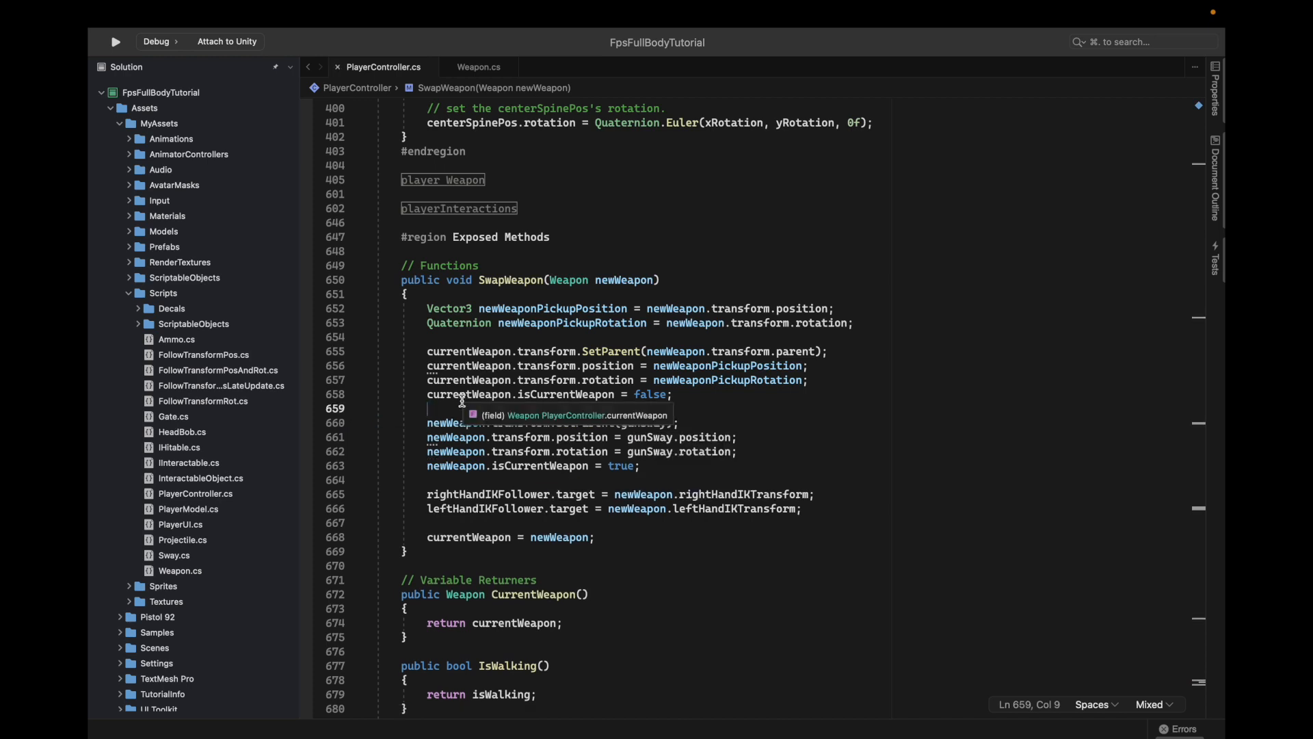
# Step: Collapse the Exposed Methods region and expand the playerInteractions region in PlayerController.cs
pyautogui.scroll(5, 573, 438)
pyautogui.scroll(3, 573, 440)
pyautogui.scroll(-5, 471, 494)
pyautogui.click(369, 385)
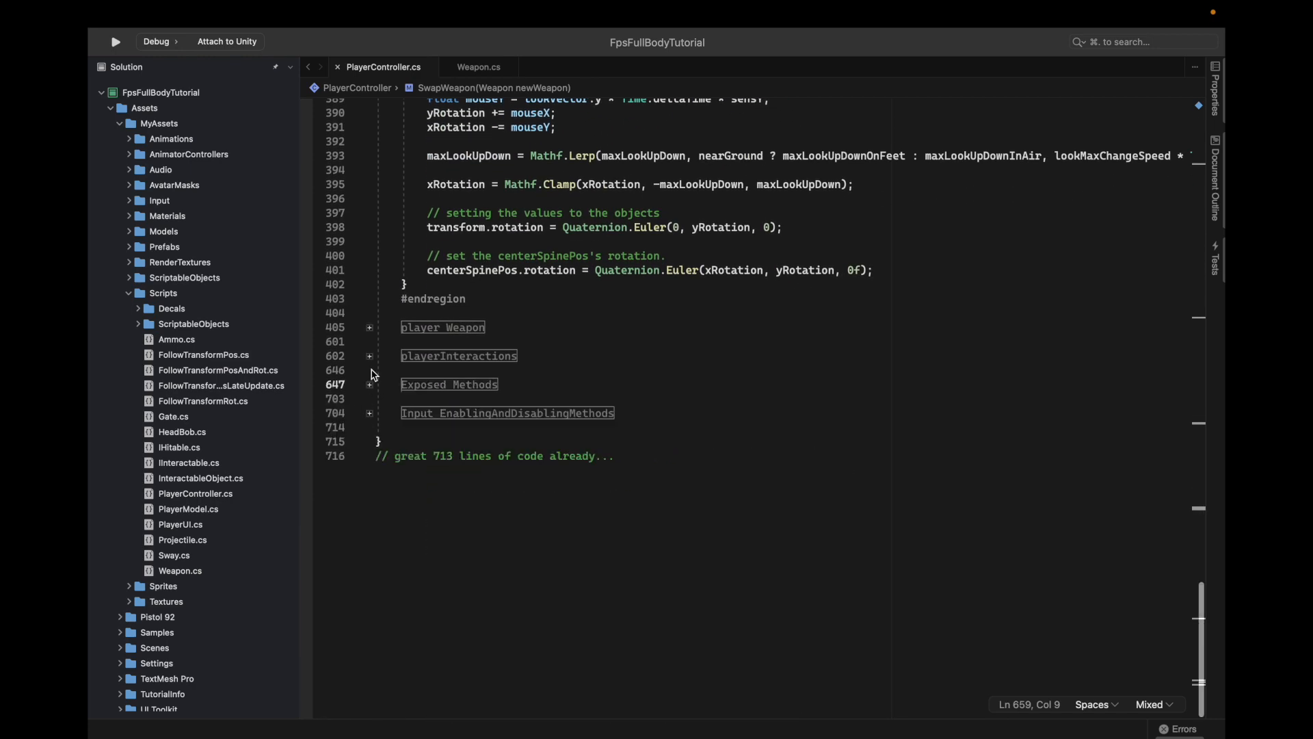
pyautogui.click(369, 355)
pyautogui.scroll(-4, 435, 463)
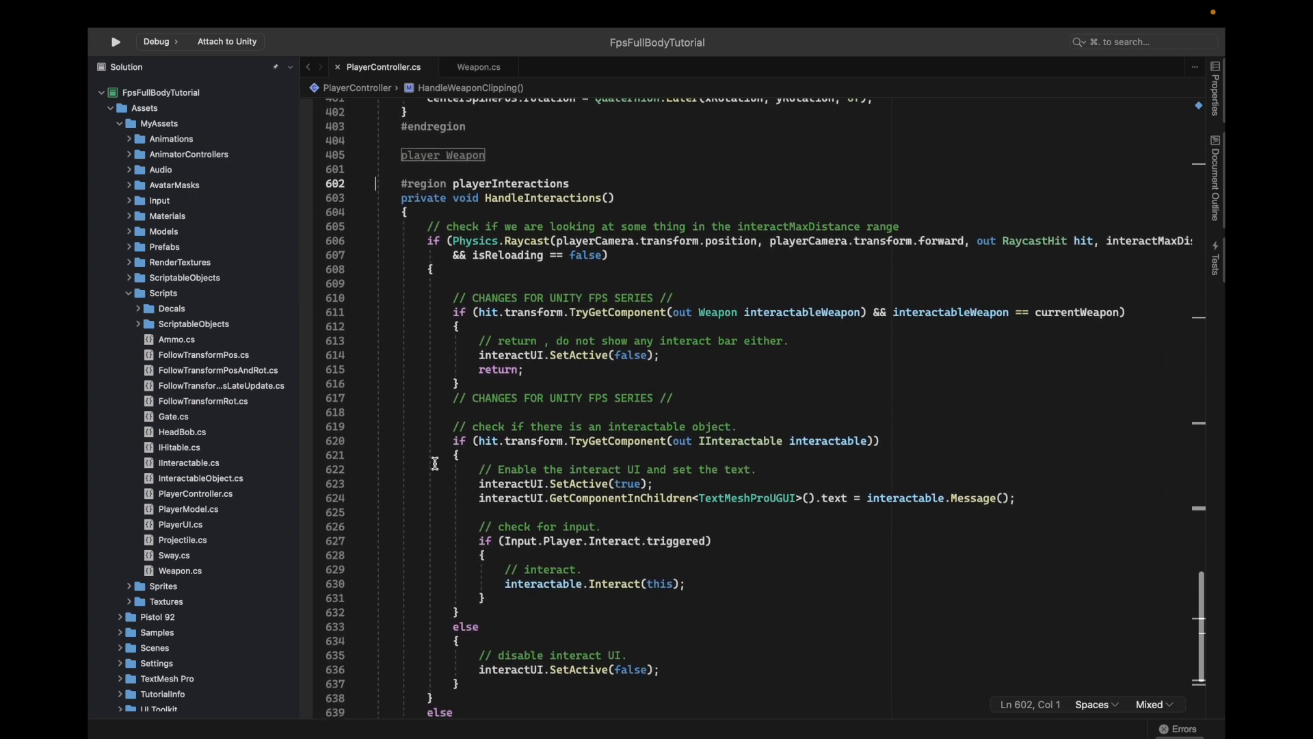
# Step: Examine the current-weapon check in HandleInteractions, including its interactableWeapon comparison, the interact UI call and the early return
pyautogui.moveTo(450, 296); pyautogui.dragTo(724, 389)
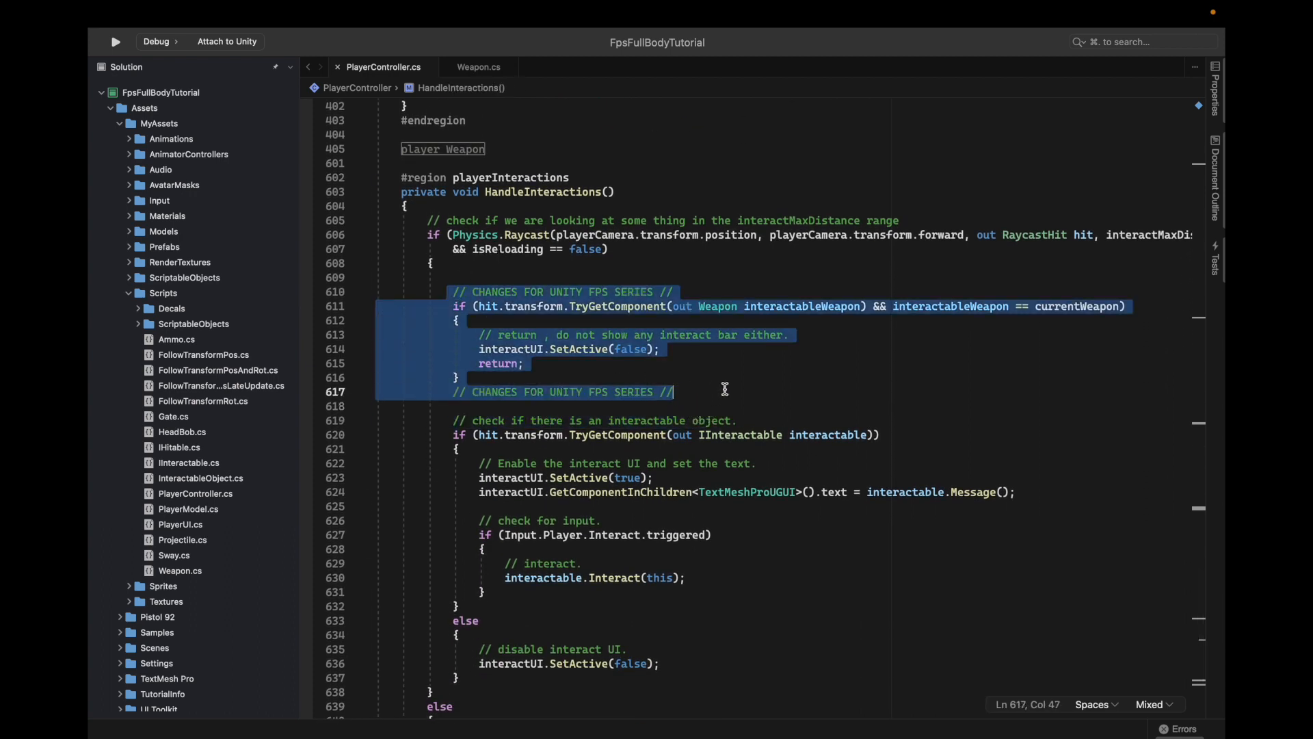
pyautogui.click(725, 389)
pyautogui.scroll(-1, 599, 345)
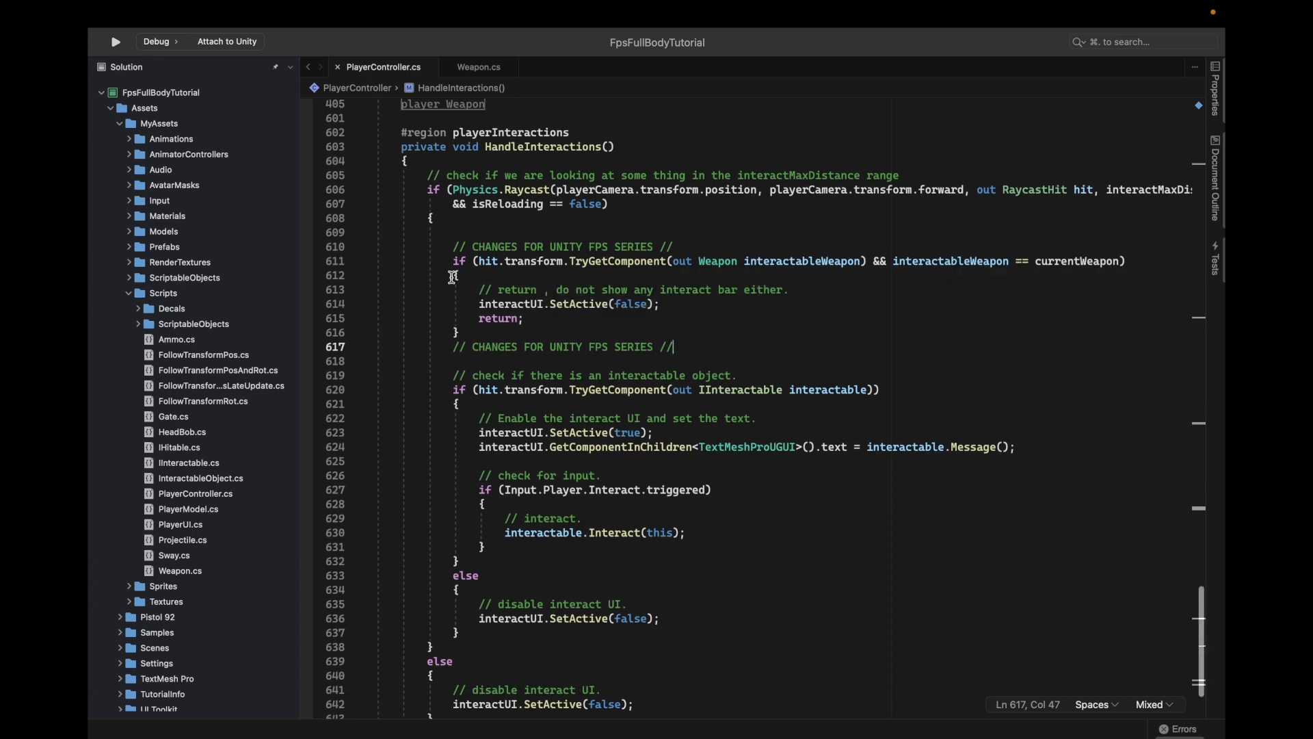
pyautogui.scroll(-2, 573, 232)
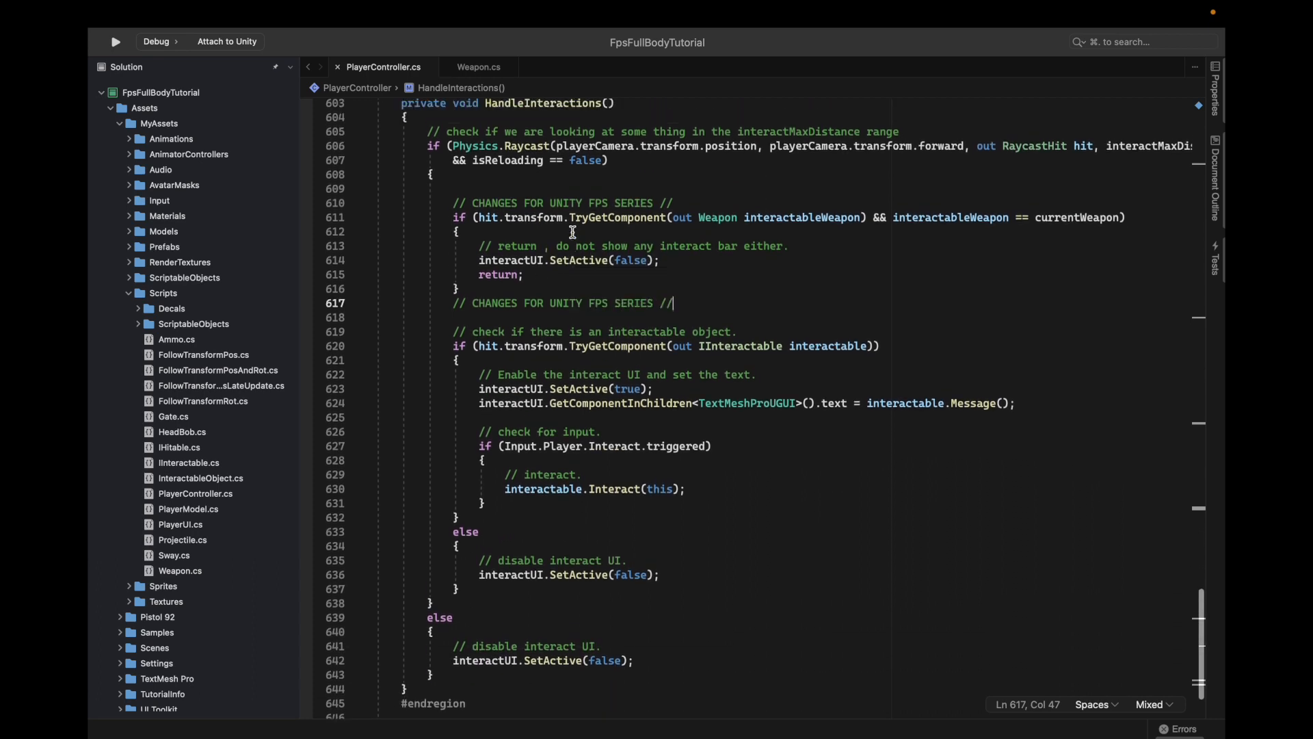
pyautogui.scroll(2, 573, 233)
pyautogui.moveTo(456, 239); pyautogui.dragTo(729, 340)
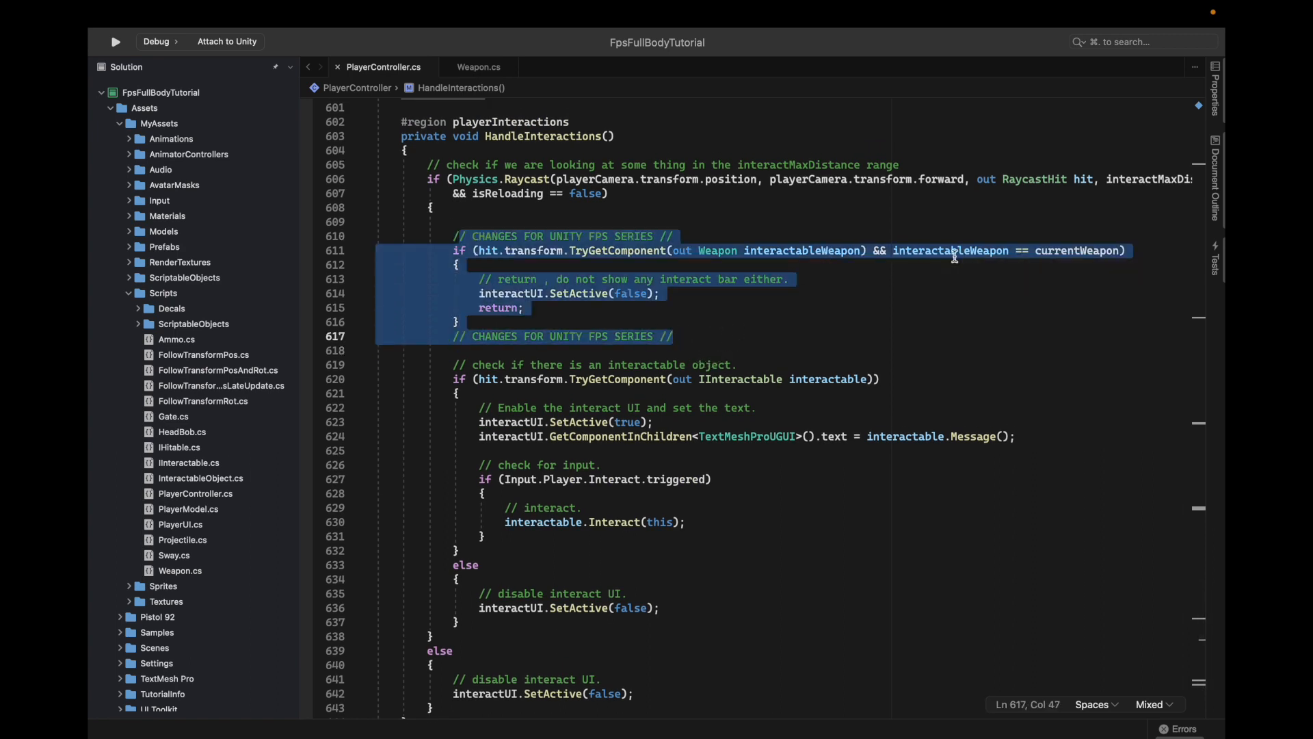
pyautogui.moveTo(455, 236); pyautogui.dragTo(701, 335)
pyautogui.click(701, 336)
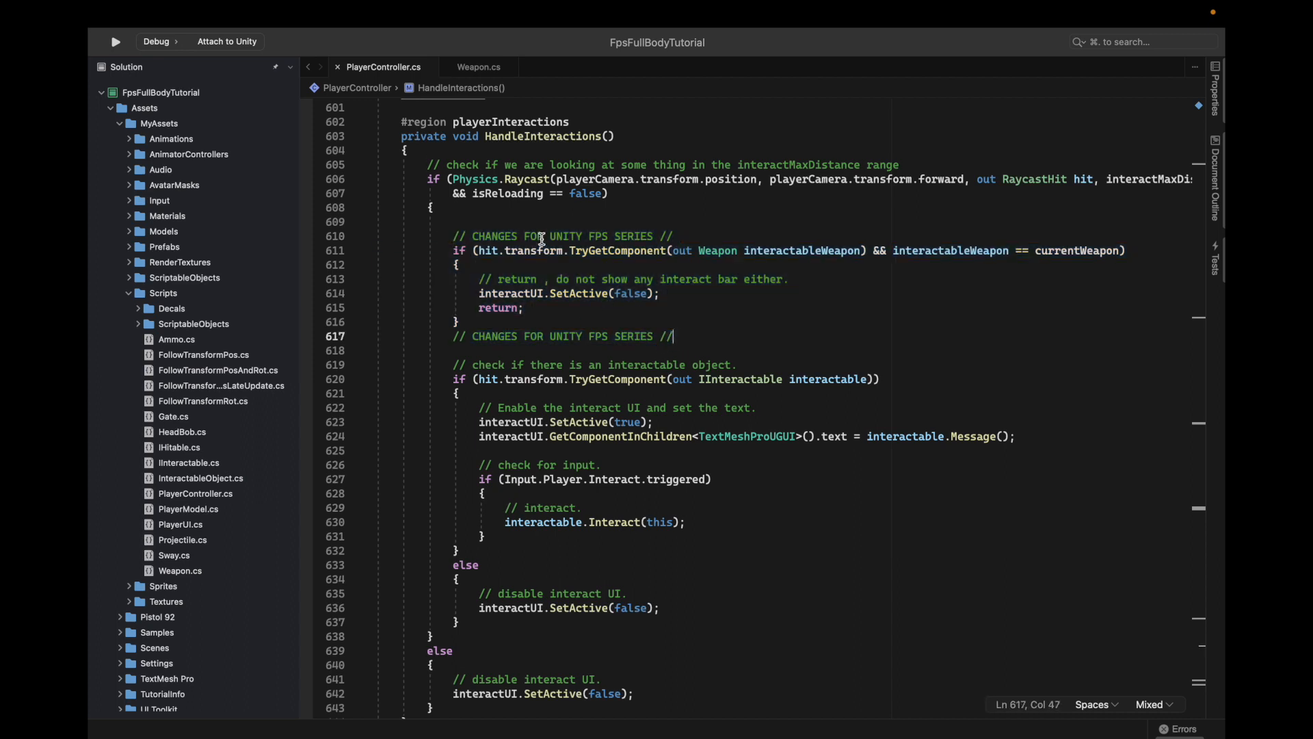
pyautogui.doubleClick(766, 251)
pyautogui.click(688, 251)
pyautogui.click(1060, 251)
pyautogui.doubleClick(1060, 250)
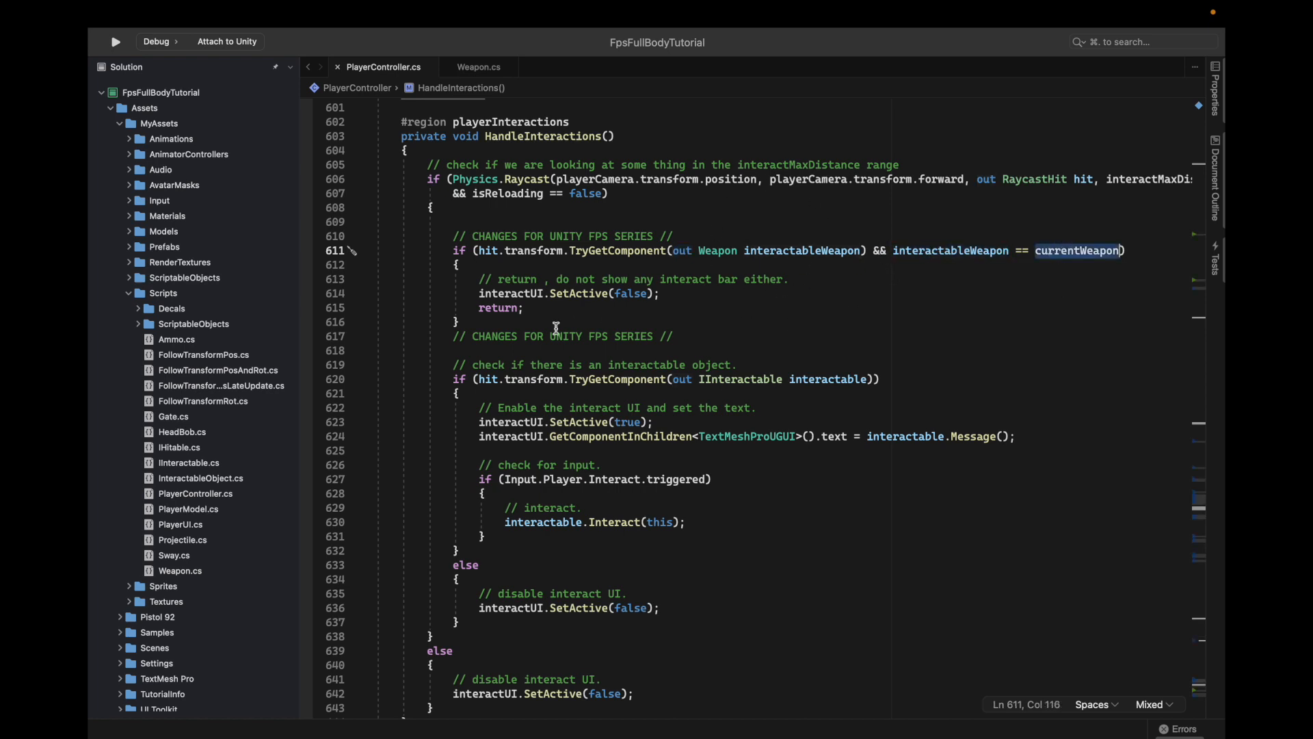
pyautogui.moveTo(477, 288); pyautogui.dragTo(460, 321)
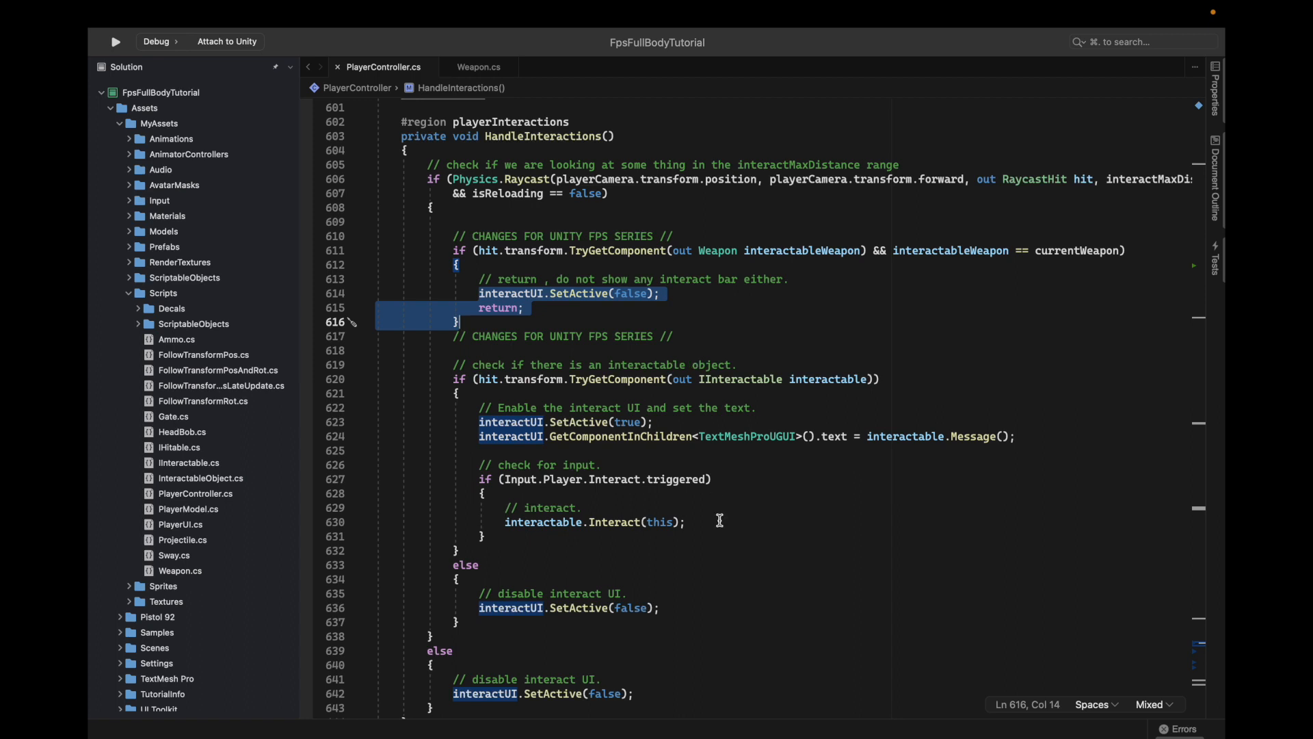
pyautogui.scroll(-2, 719, 520)
pyautogui.click(527, 239)
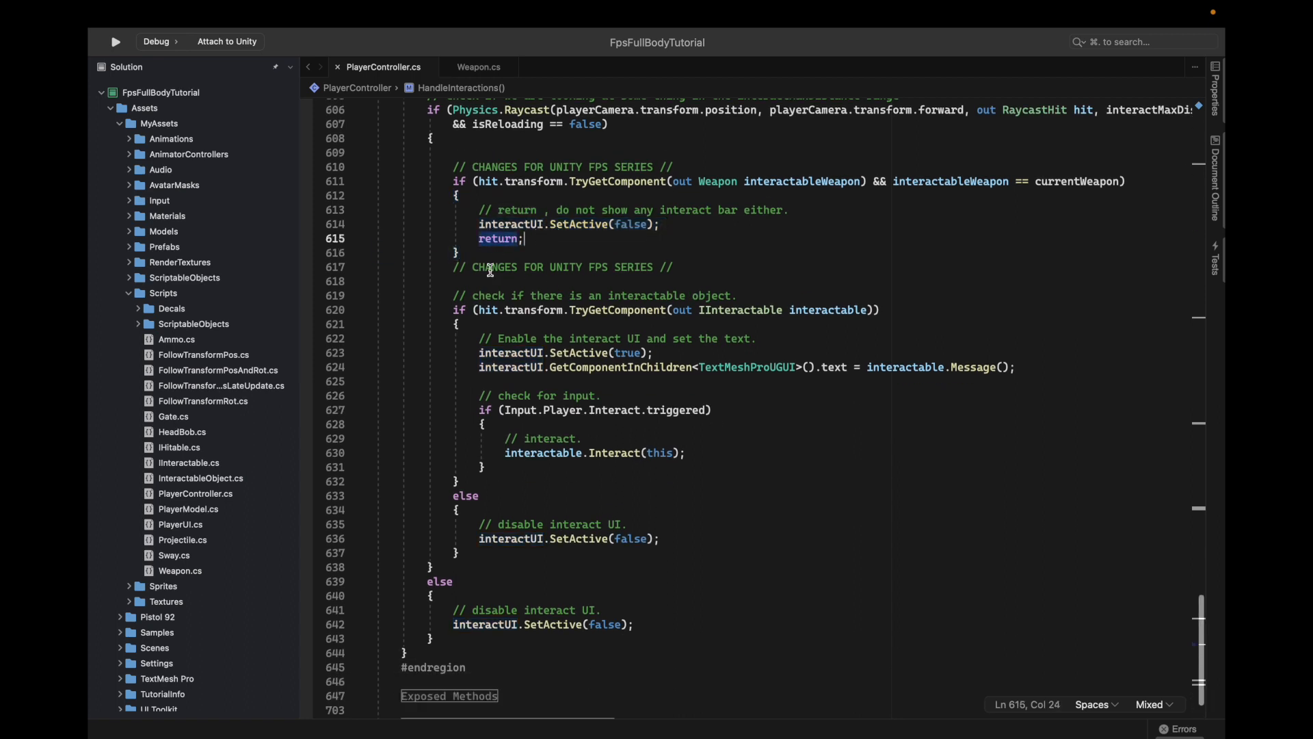
# Step: Delete both "CHANGES FOR UNITY FPS SERIES" comments around the current-weapon check in HandleInteractions
pyautogui.click(454, 167)
pyautogui.hotkey('shift', 'End')
pyautogui.press('BackSpace')
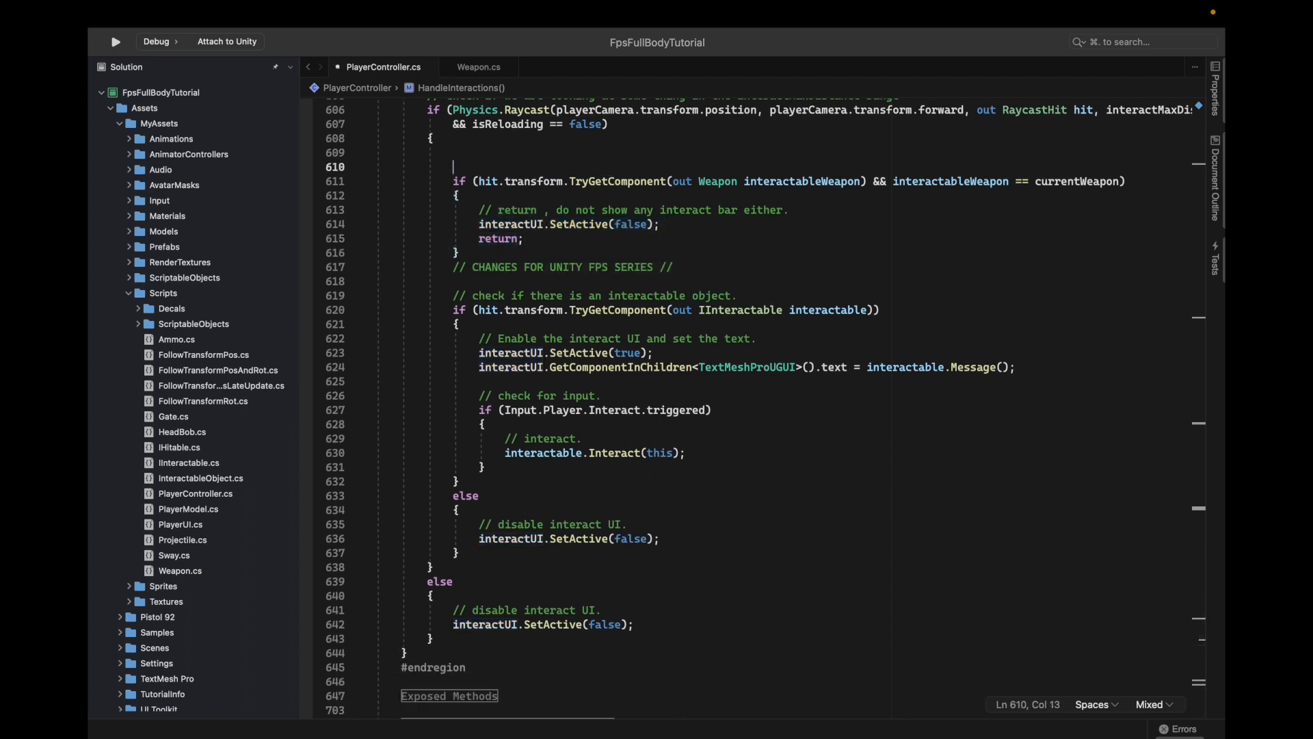
pyautogui.click(454, 267)
pyautogui.hotkey('shift', 'End')
pyautogui.press('BackSpace')
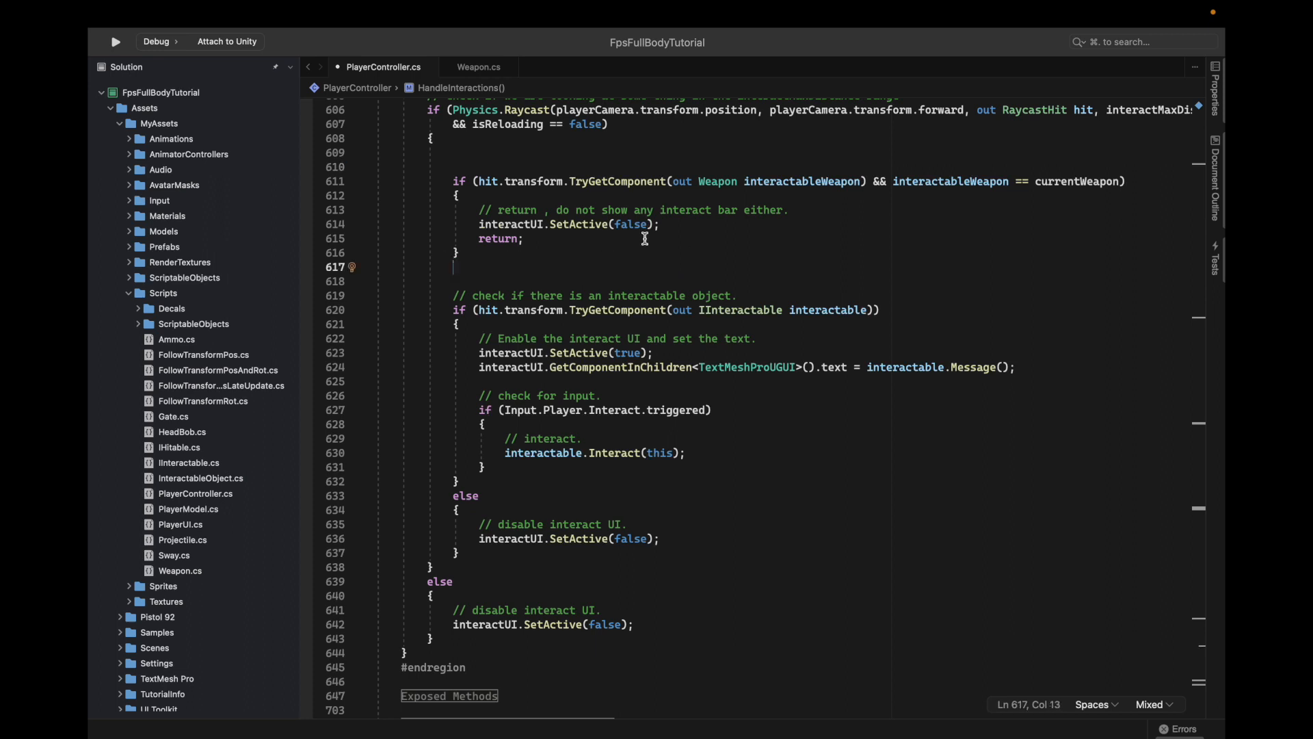
# Step: Remove the surplus blank lines before and after the current-weapon if block
pyautogui.moveTo(454, 186); pyautogui.dragTo(480, 259)
pyautogui.click(483, 259)
pyautogui.press('BackSpace')
pyautogui.moveTo(489, 167); pyautogui.dragTo(483, 157)
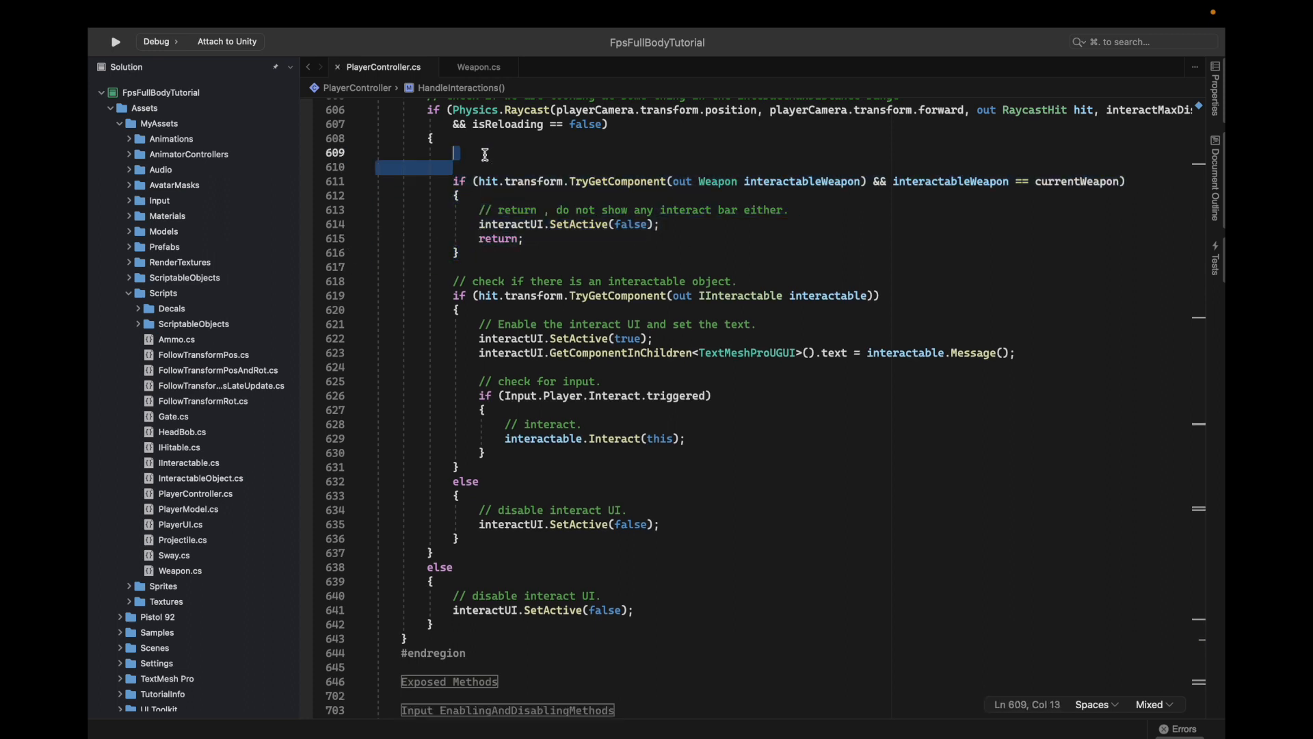
pyautogui.press('BackSpace')
pyautogui.scroll(1, 608, 242)
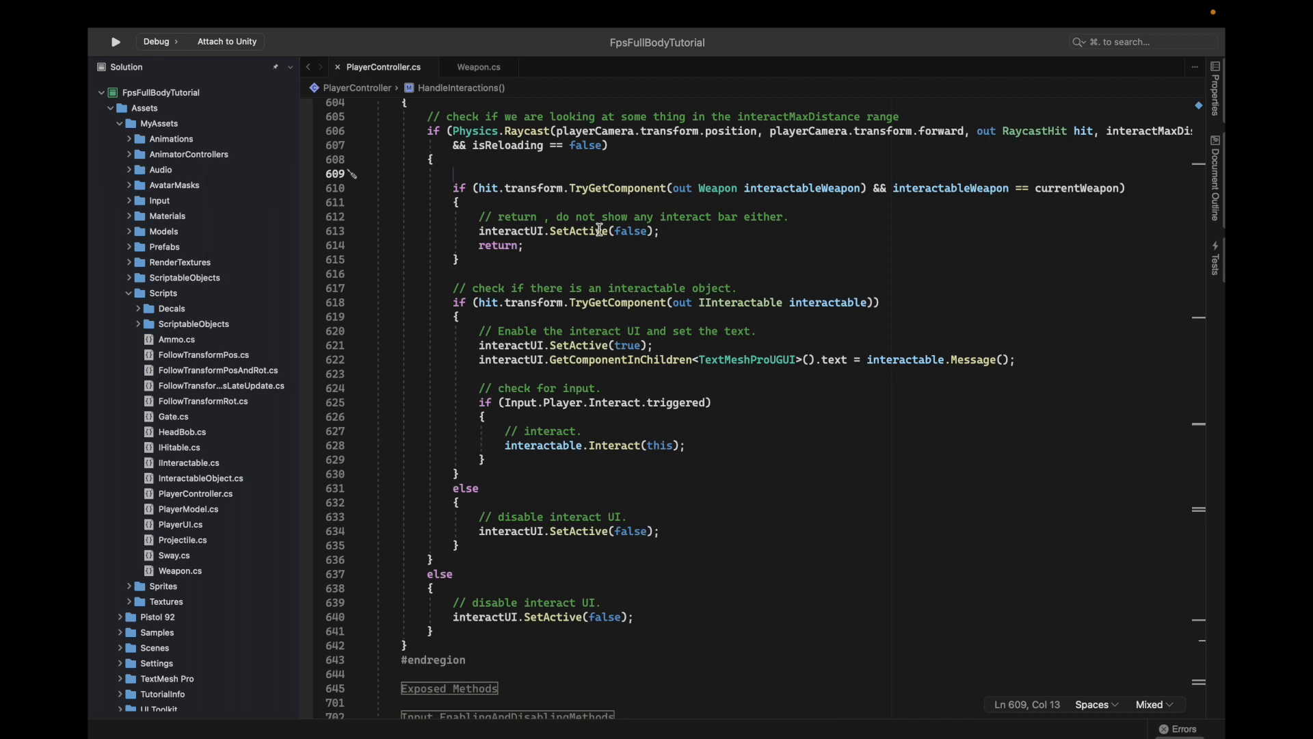
# Step: Below the current-weapon if block, add an else-if testing hit.transform.TryGetComponent(out Weapon interactableWeapon)
pyautogui.click(504, 264)
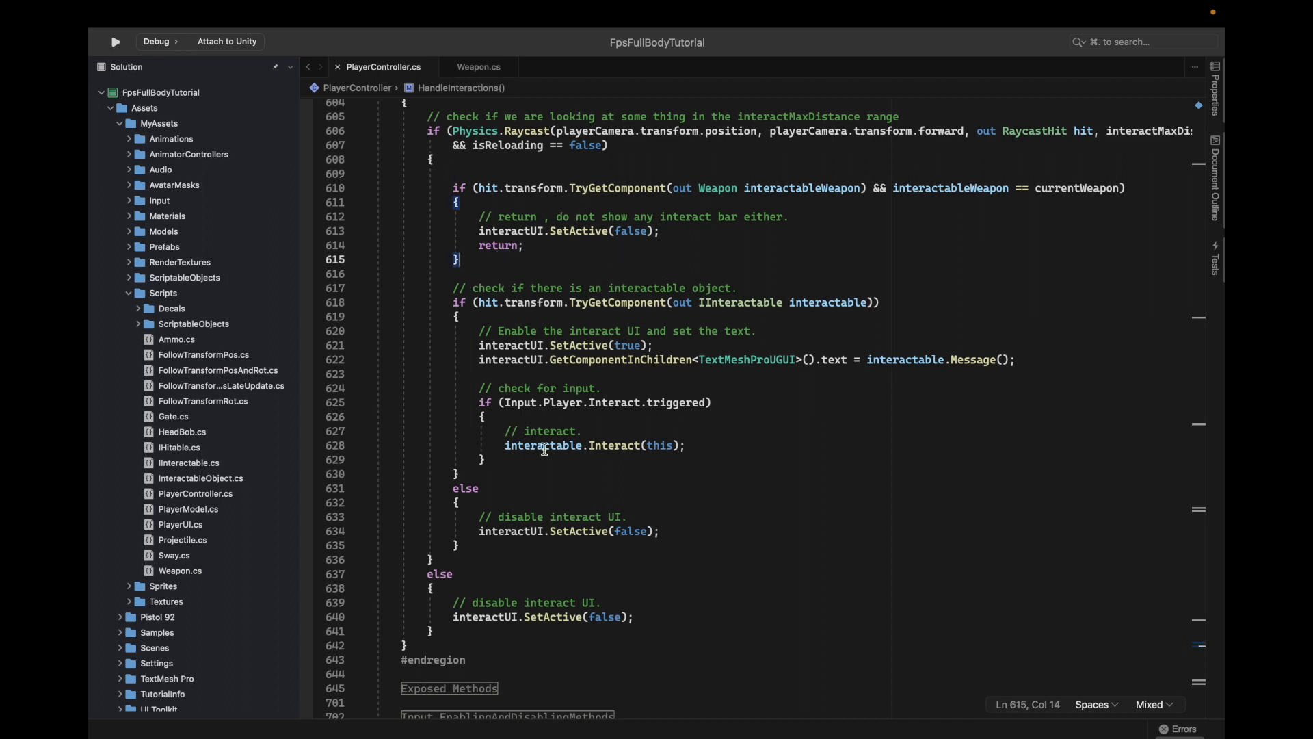
pyautogui.press('Return')
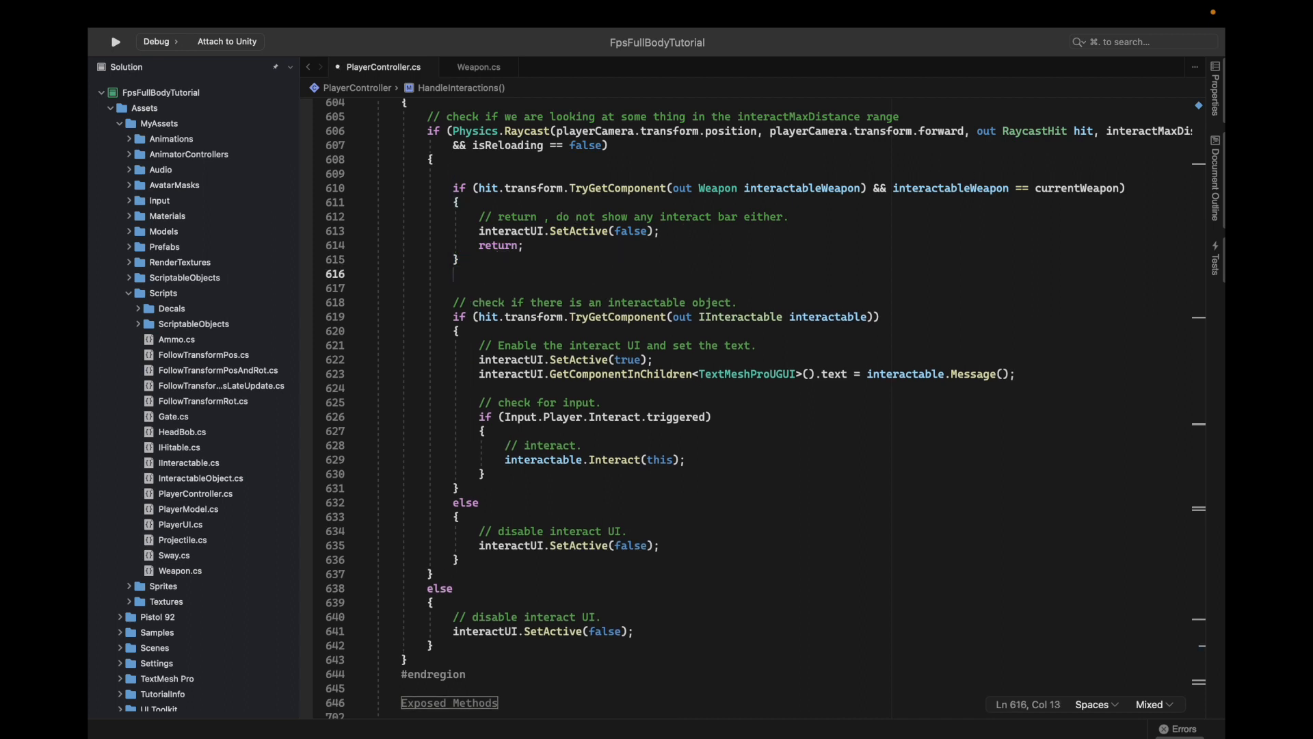
pyautogui.write('else if (')
pyautogui.write('hit.tr')
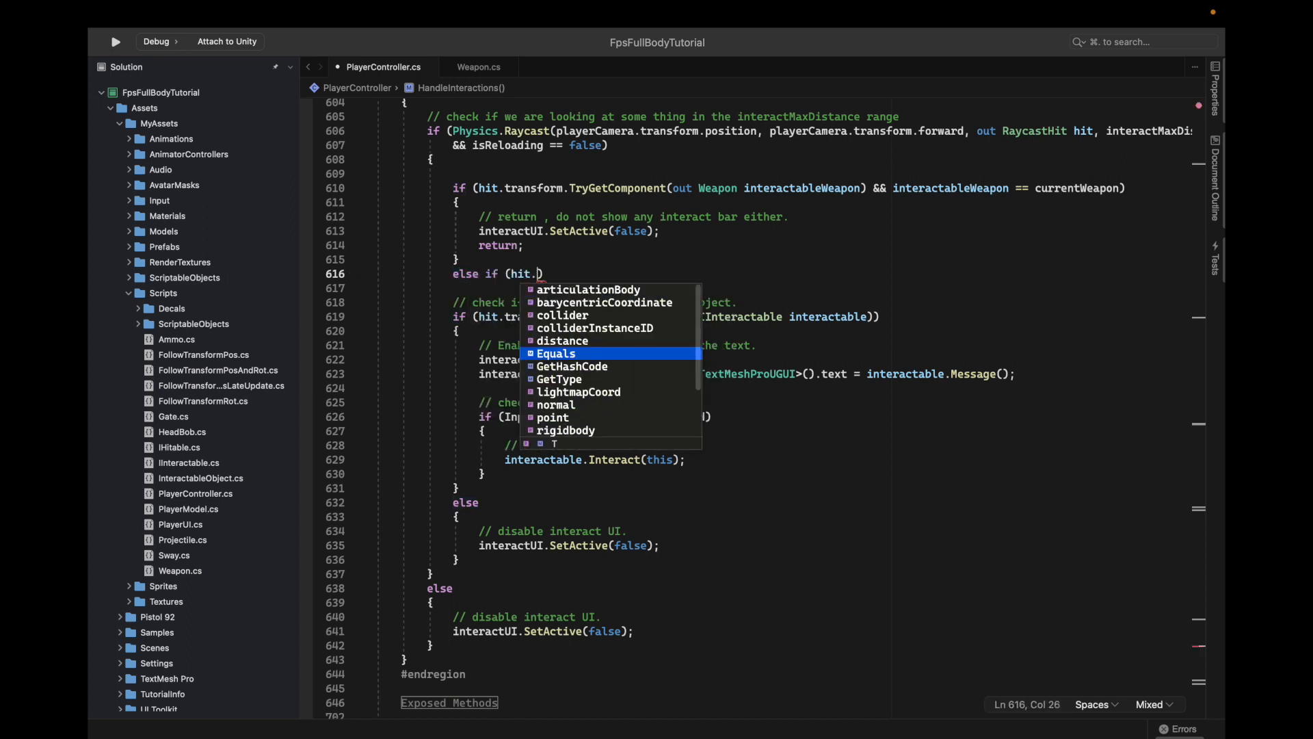
pyautogui.write('ansform.trye')
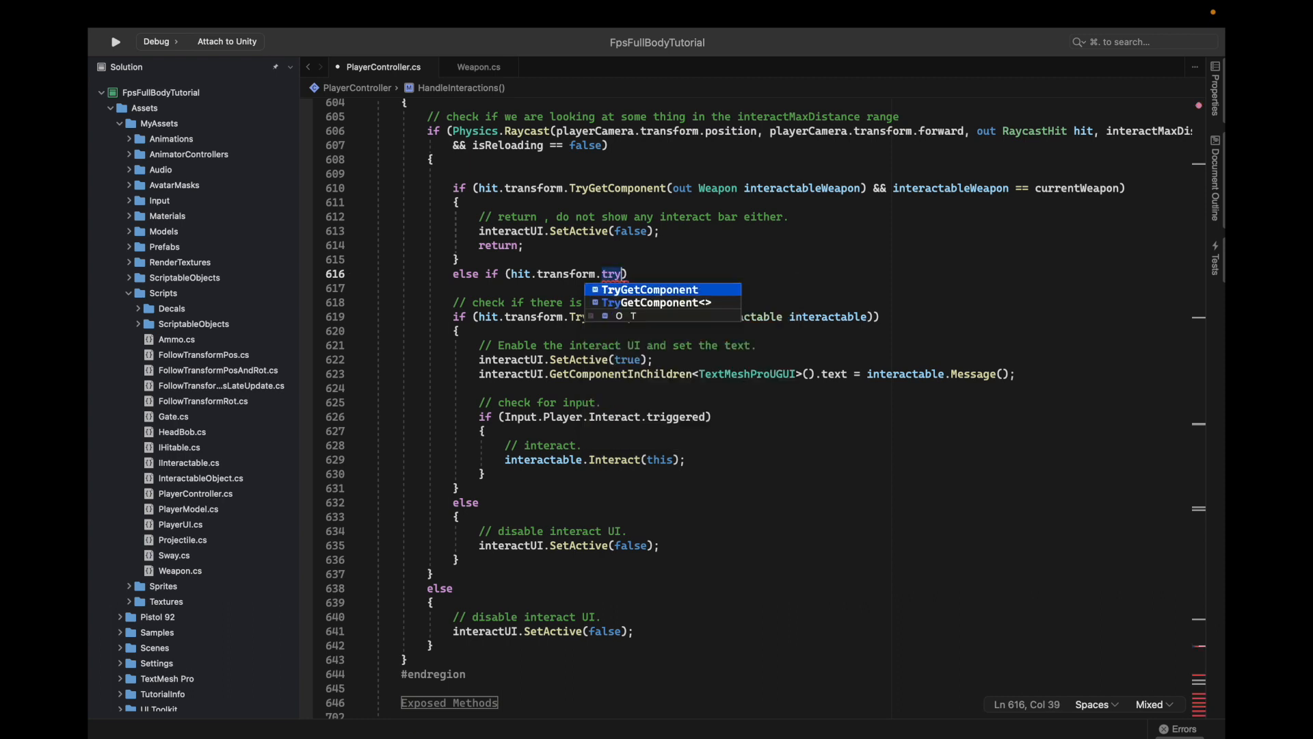
pyautogui.press('Return')
pyautogui.write('(out w')
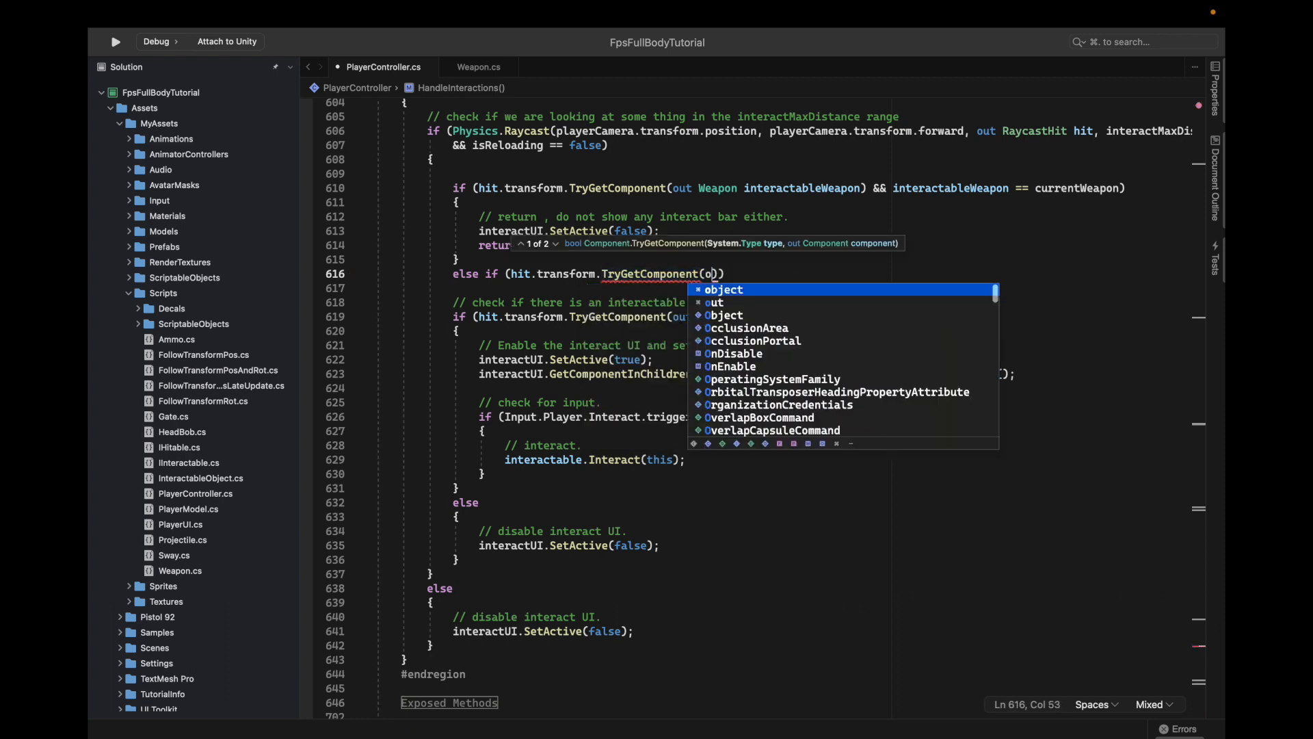
pyautogui.write('eapon ')
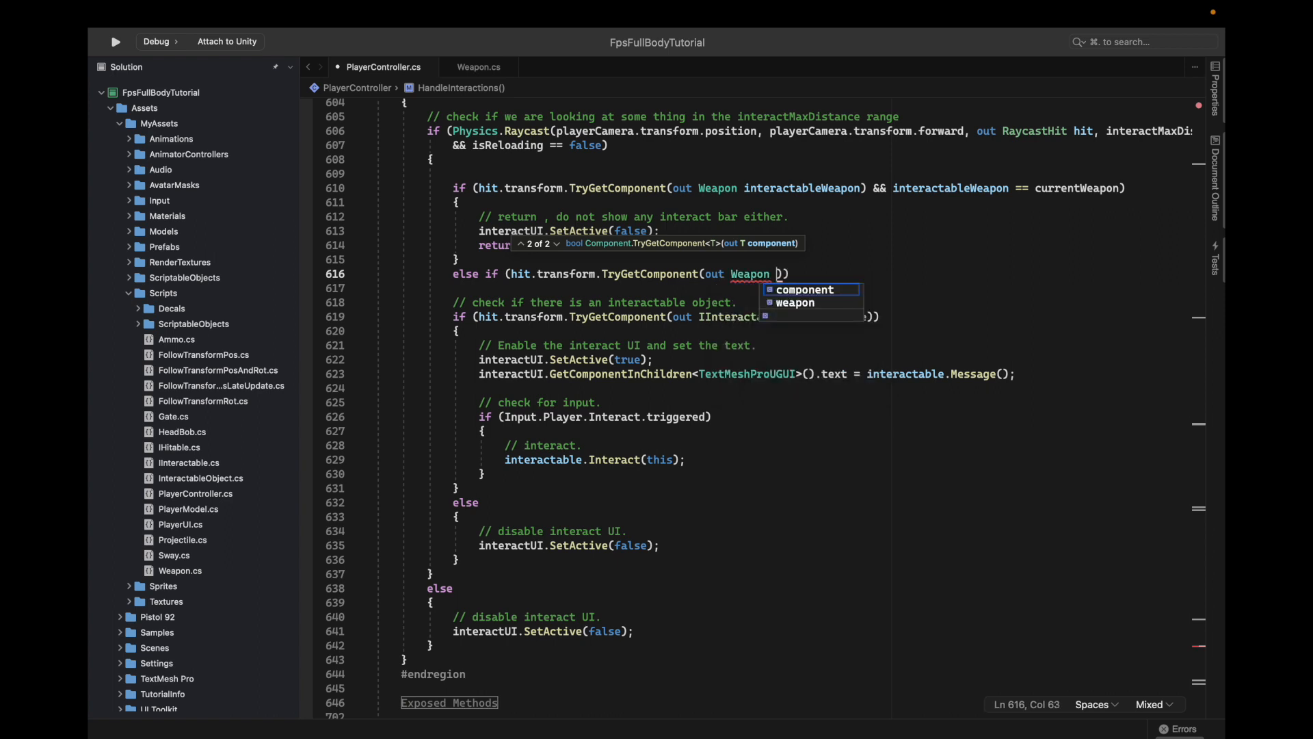
pyautogui.write('inter')
pyautogui.write('actableWe')
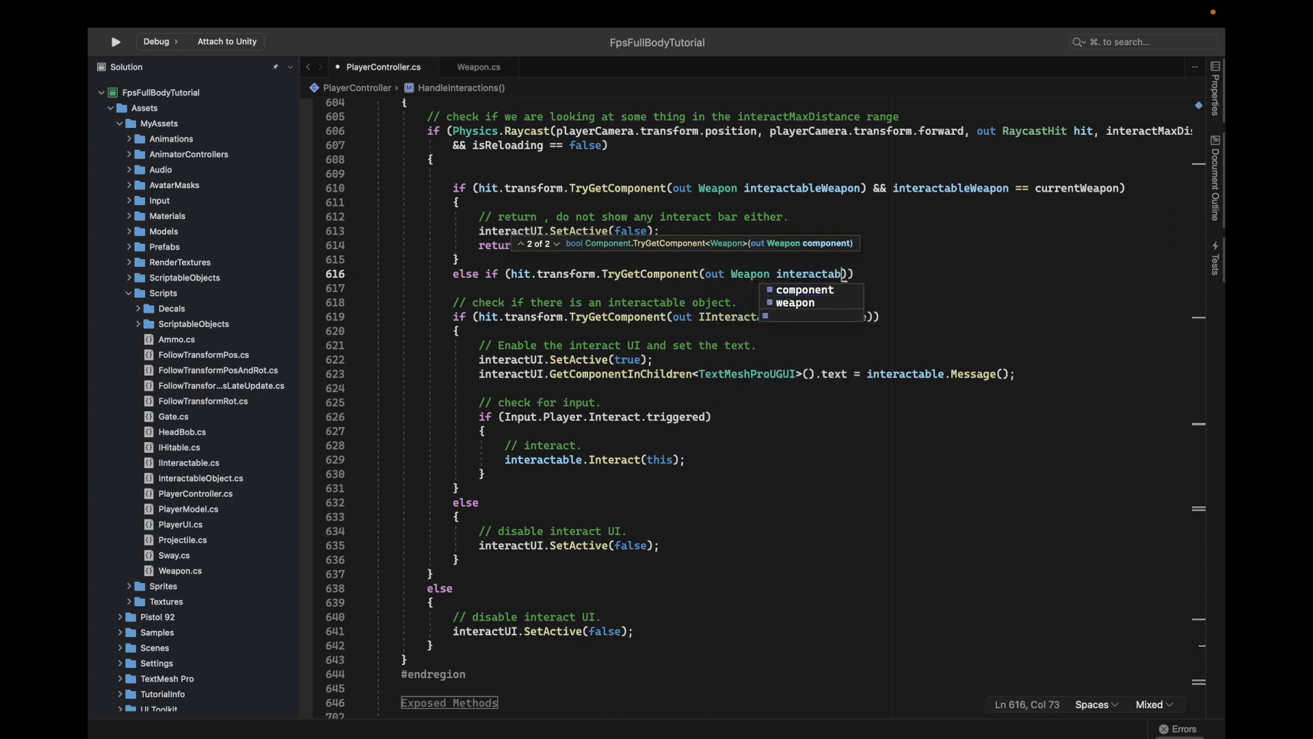
pyautogui.write('apon)')
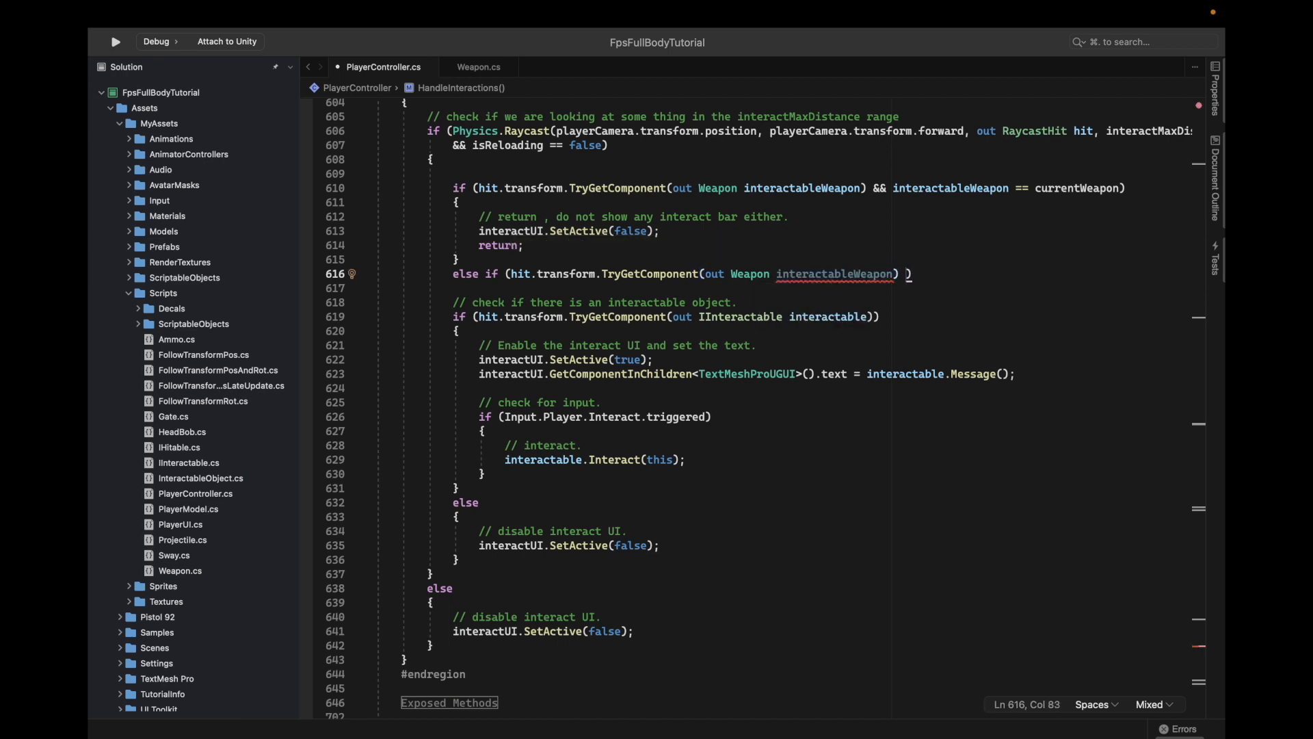
# Step: Append an && operator to the else-if condition and add an empty braced body beneath it
pyautogui.write('&&')
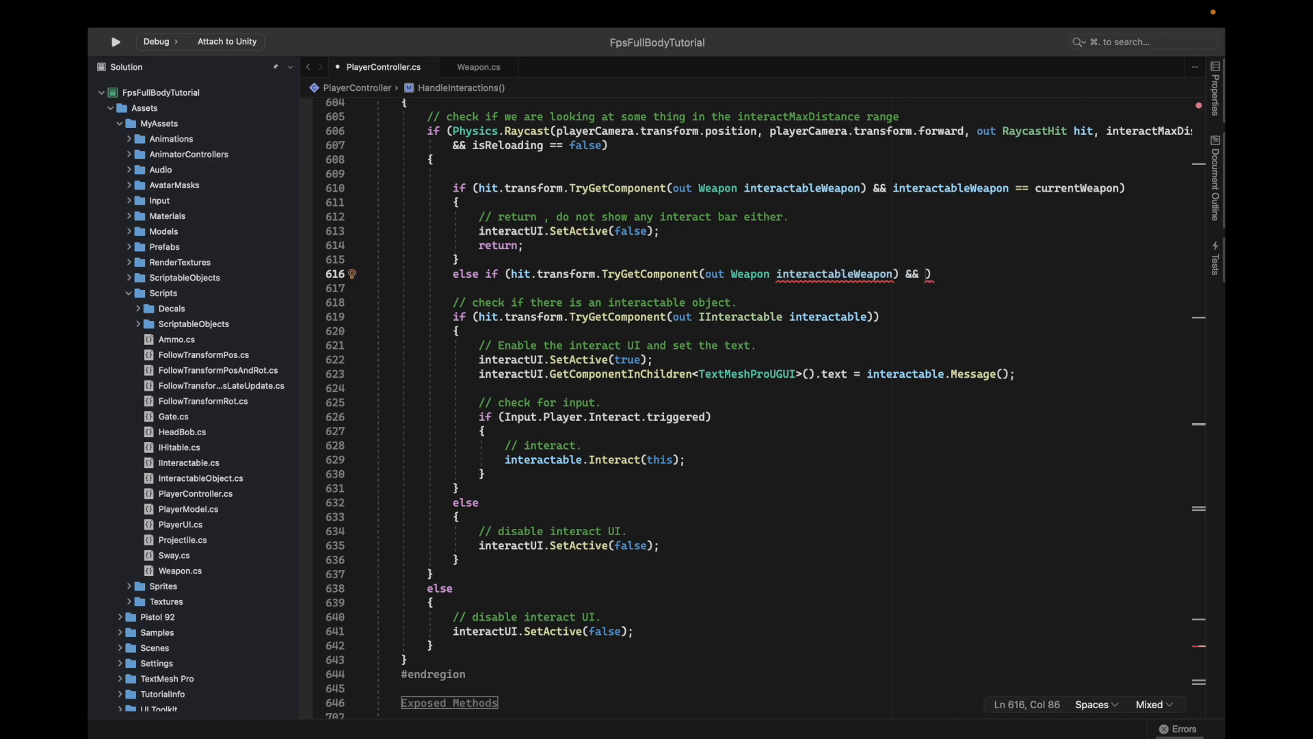
pyautogui.press('End')
pyautogui.press('Return')
pyautogui.write('{')
pyautogui.press('Return')
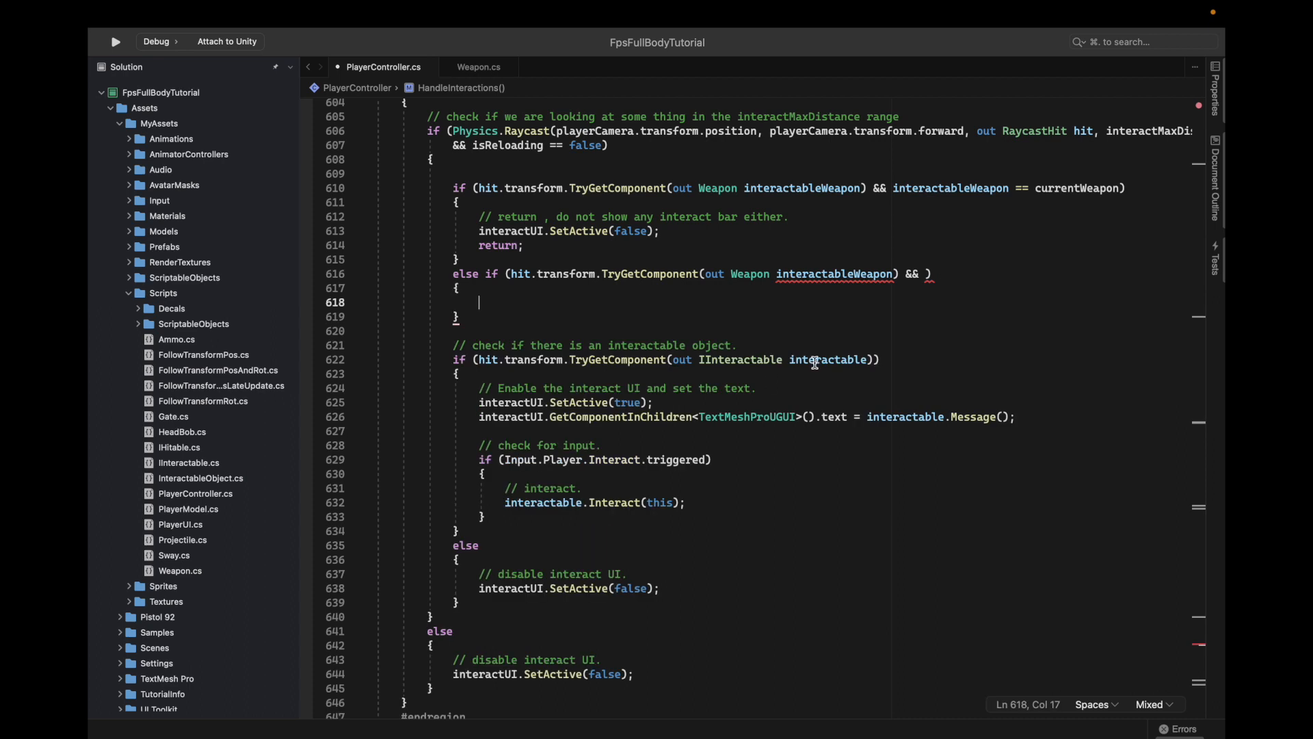
# Step: After the && operator, begin a second condition with interactableWeapon.weaponData.weaponType and the != operator
pyautogui.moveTo(800, 278)
pyautogui.click(926, 275)
pyautogui.write('in')
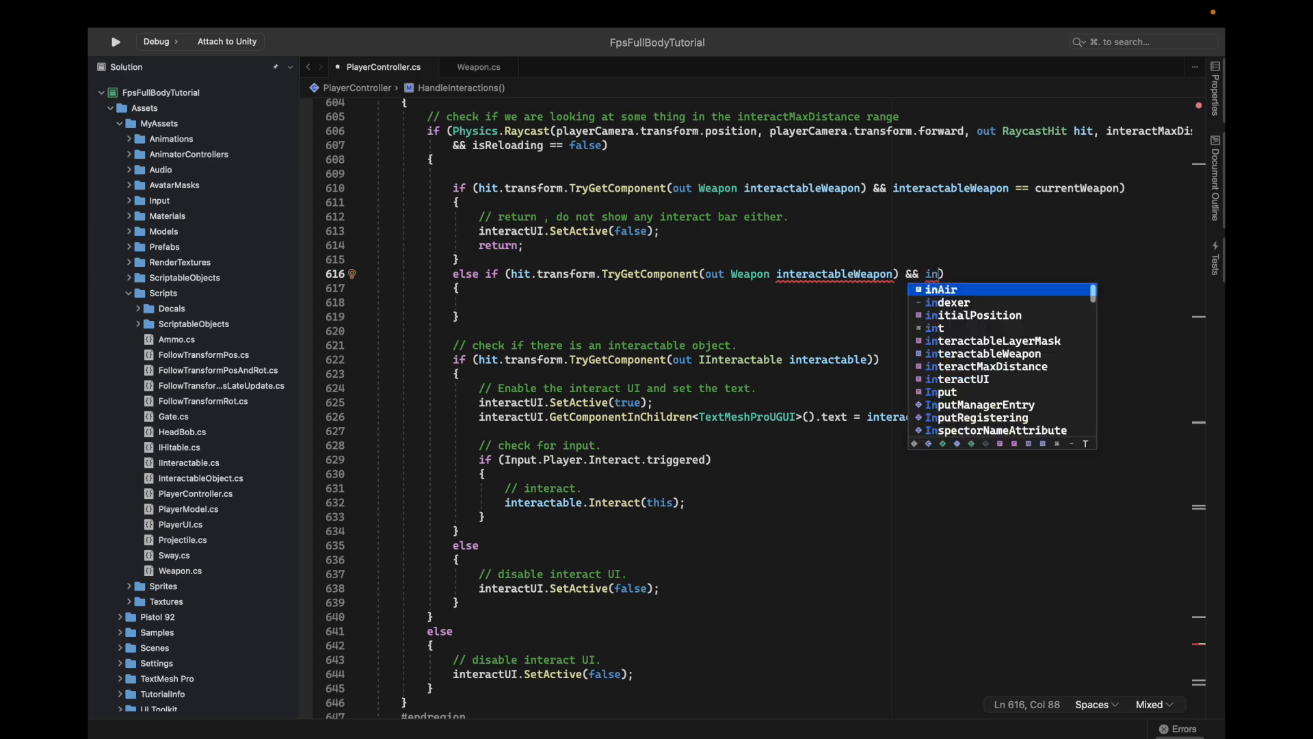
pyautogui.write('ter')
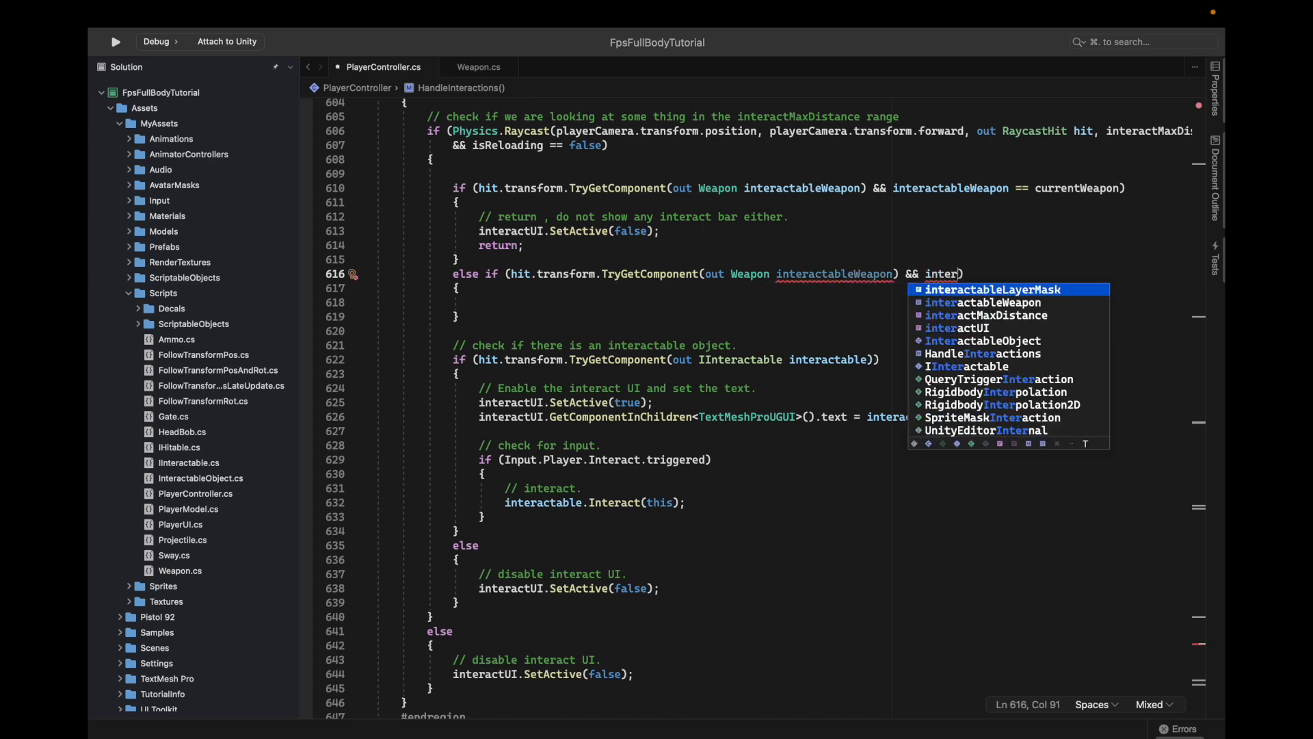
pyautogui.press('Down')
pyautogui.press('Return')
pyautogui.write('.weaponData.we')
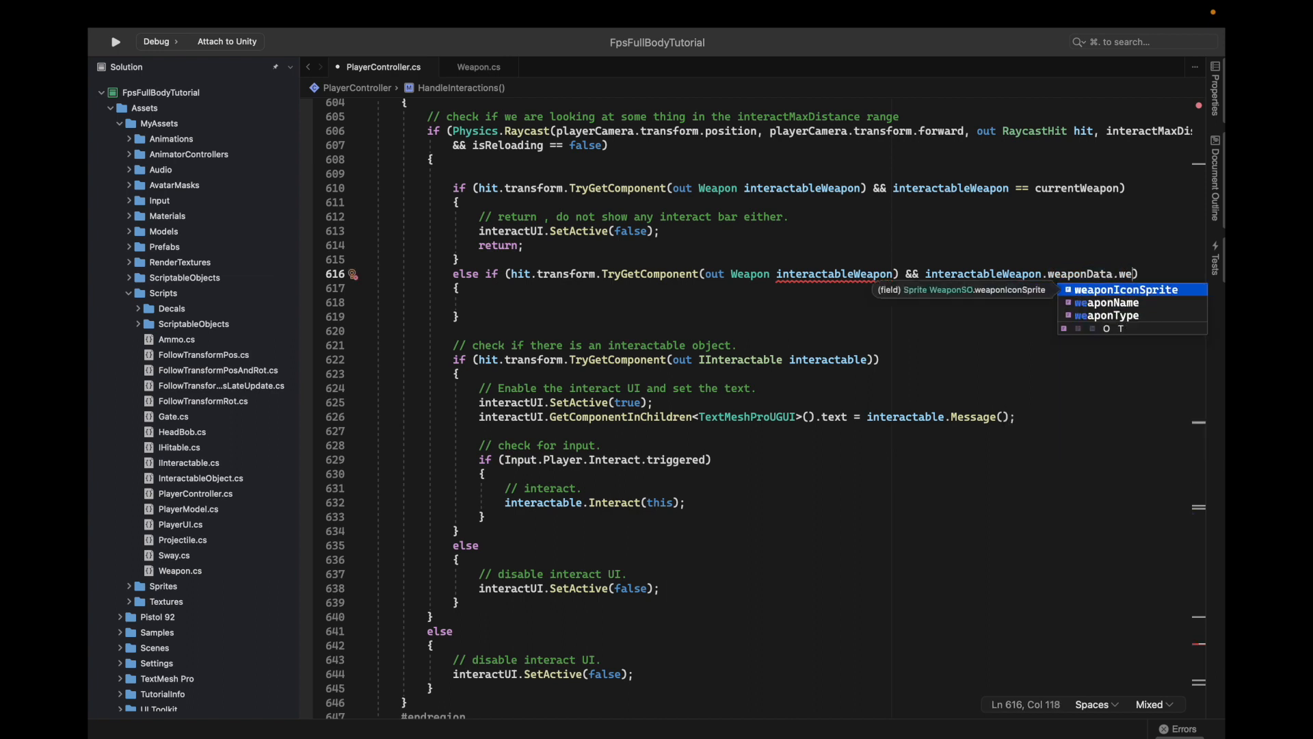
pyautogui.press('Return')
pyautogui.write('!=')
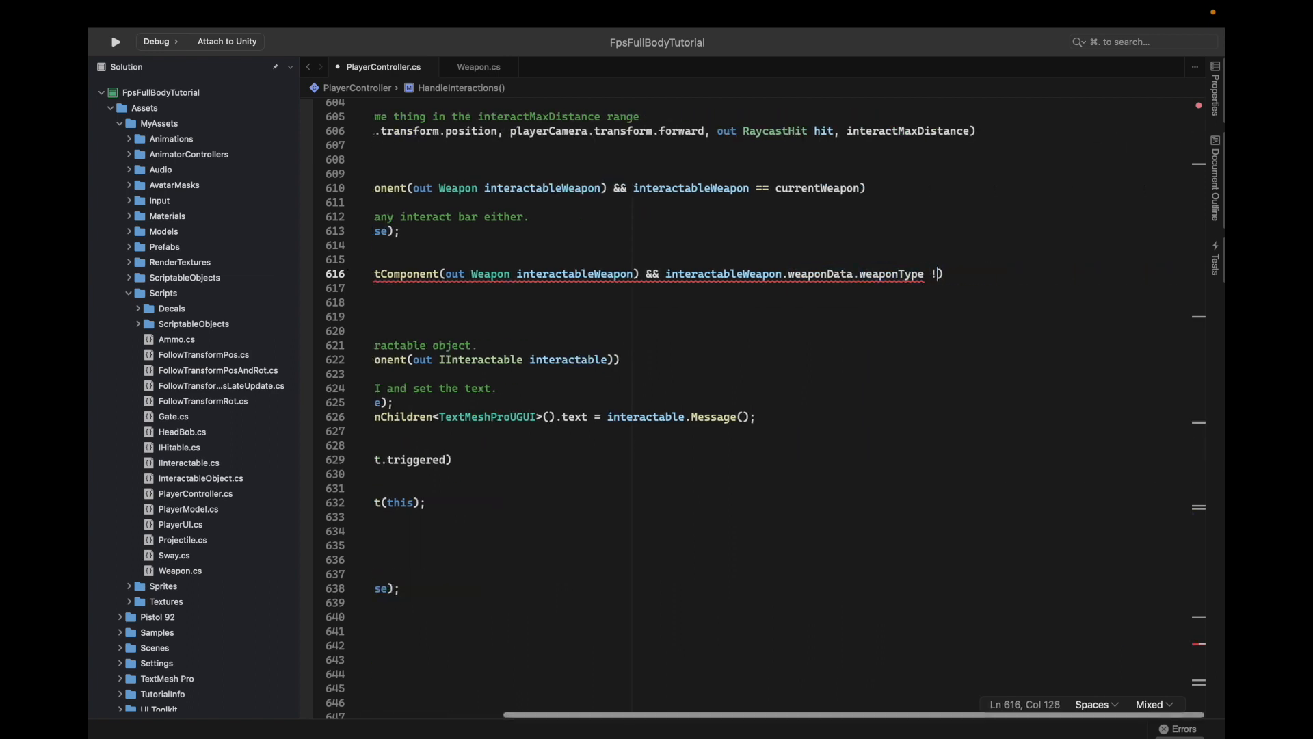
# Step: Complete the else-if comparison with currentWeapon.weaponData.weaponType and close the condition
pyautogui.write(' curr')
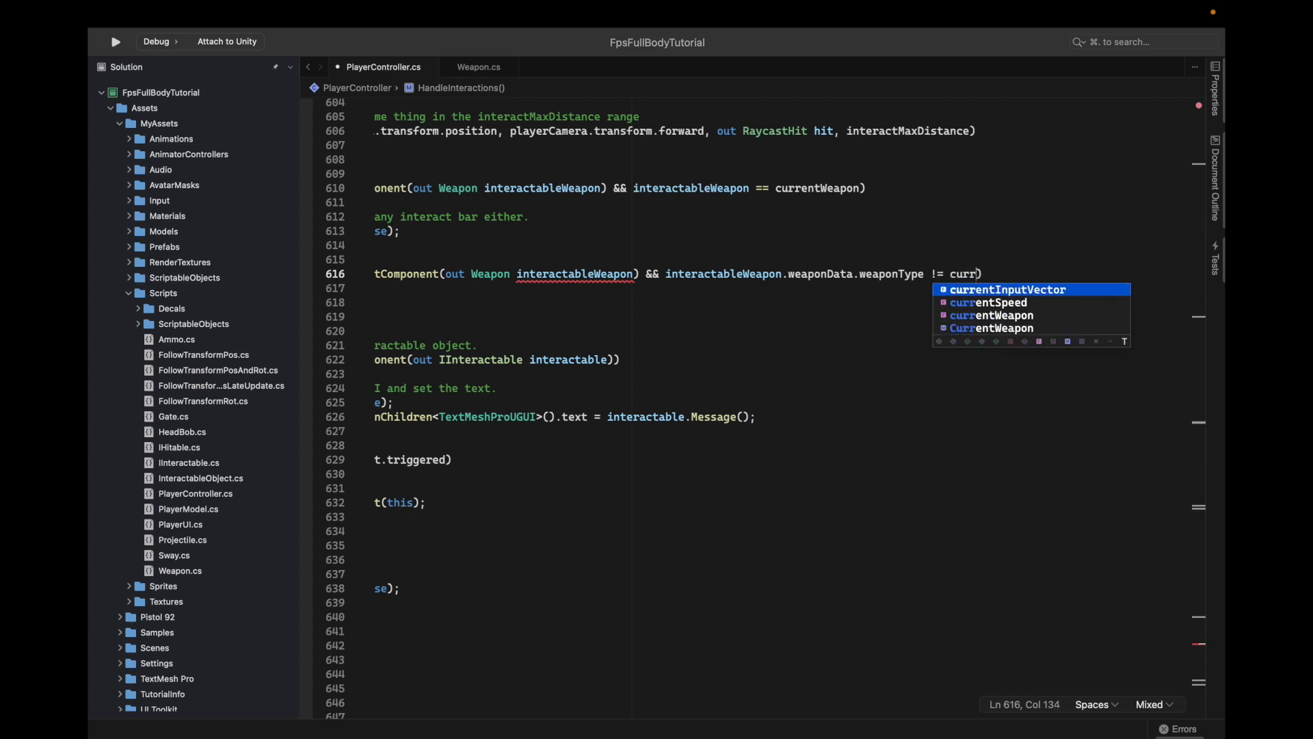
pyautogui.press('Return')
pyautogui.write('.we')
pyautogui.press('Return')
pyautogui.write('.weaponData.')
pyautogui.press('Return')
pyautogui.write(')')
pyautogui.hscroll(-5, 794, 346)
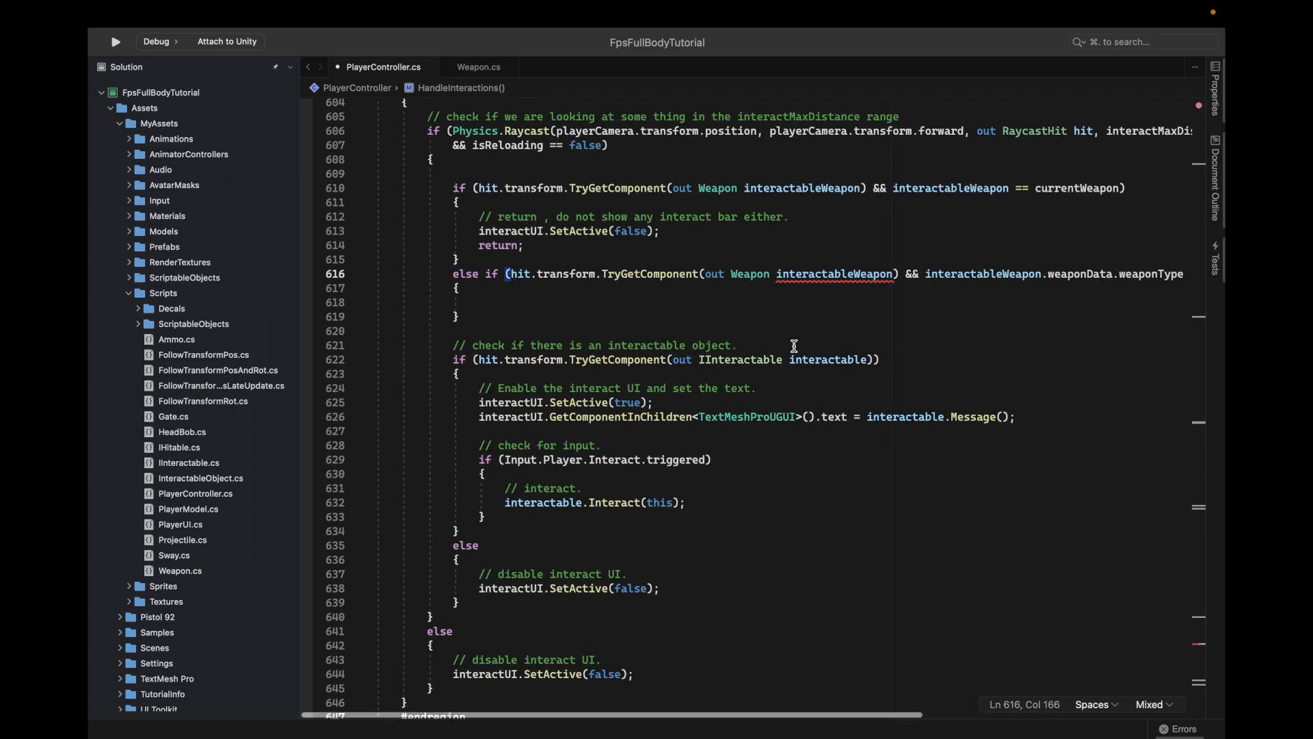
# Step: Try removing the Weapon type from the else-if's out argument, and restore it before interactableWeapon
pyautogui.moveTo(813, 273)
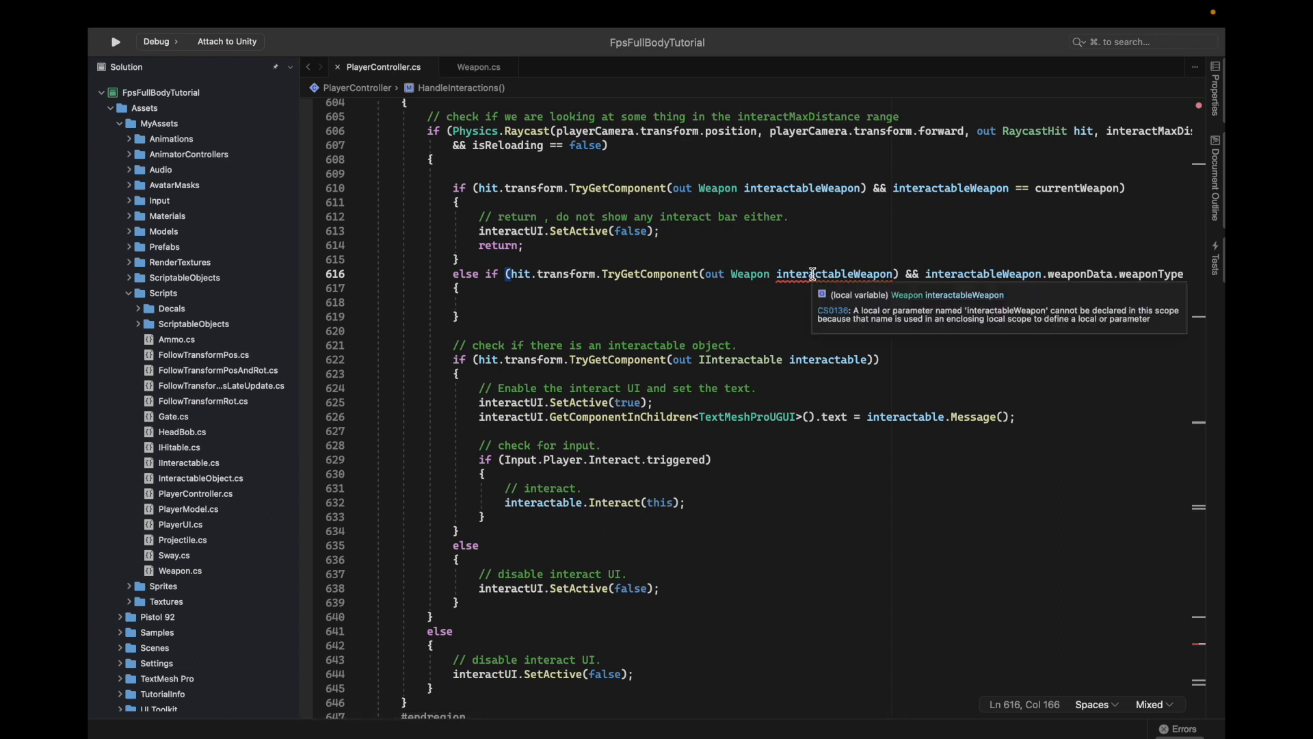
pyautogui.click(776, 188)
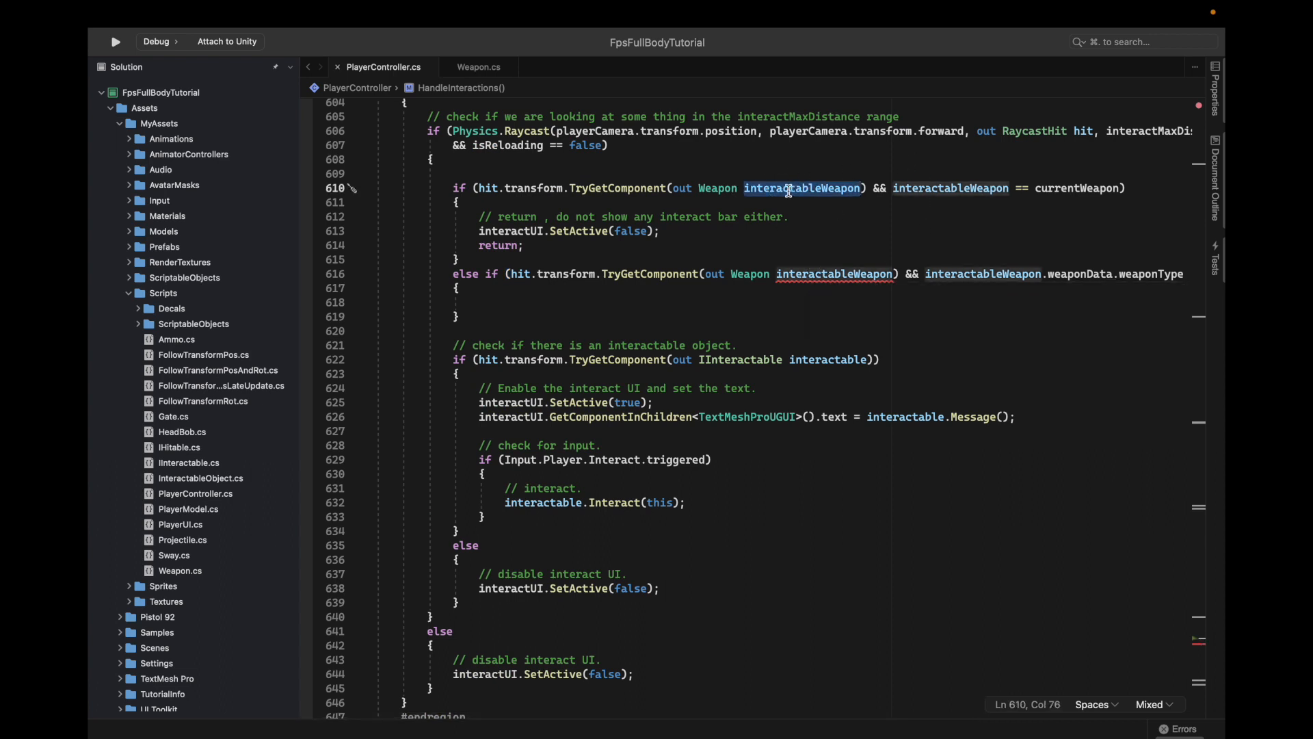
pyautogui.doubleClick(750, 274)
pyautogui.press('BackSpace')
pyautogui.press('BackSpace')
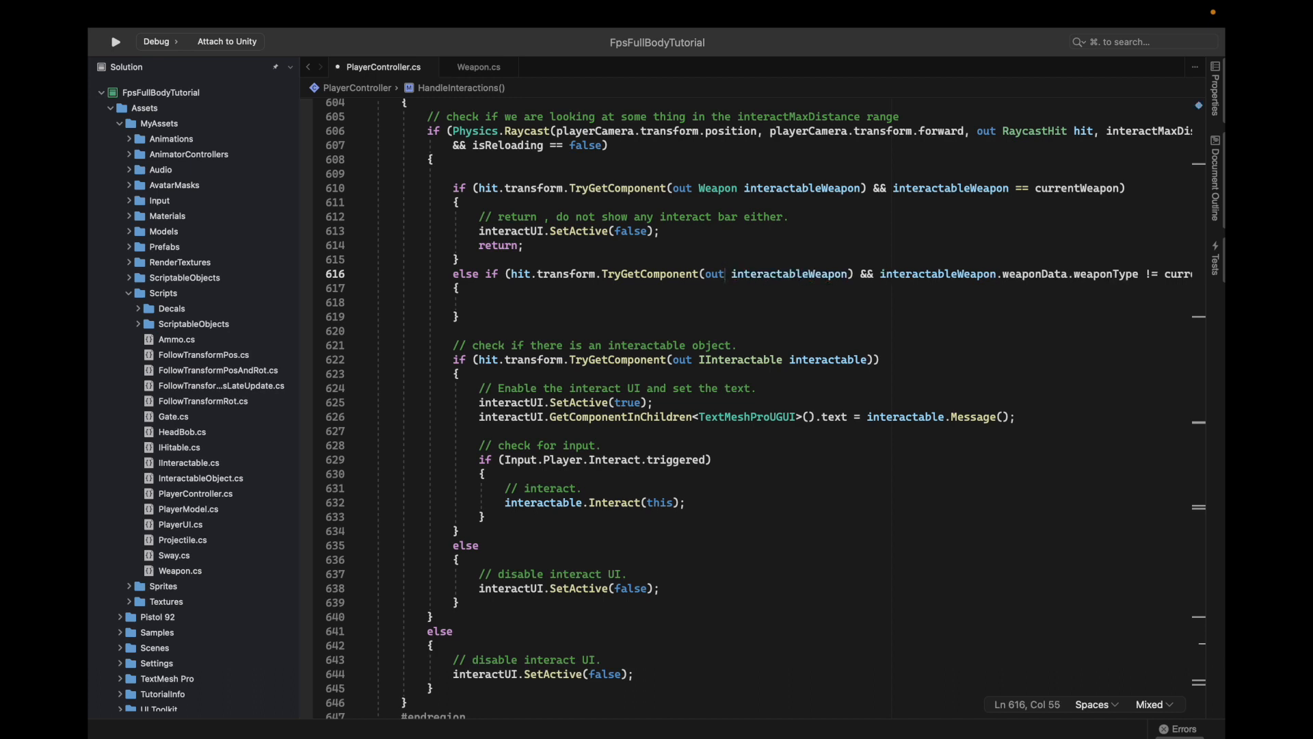
pyautogui.click(850, 277)
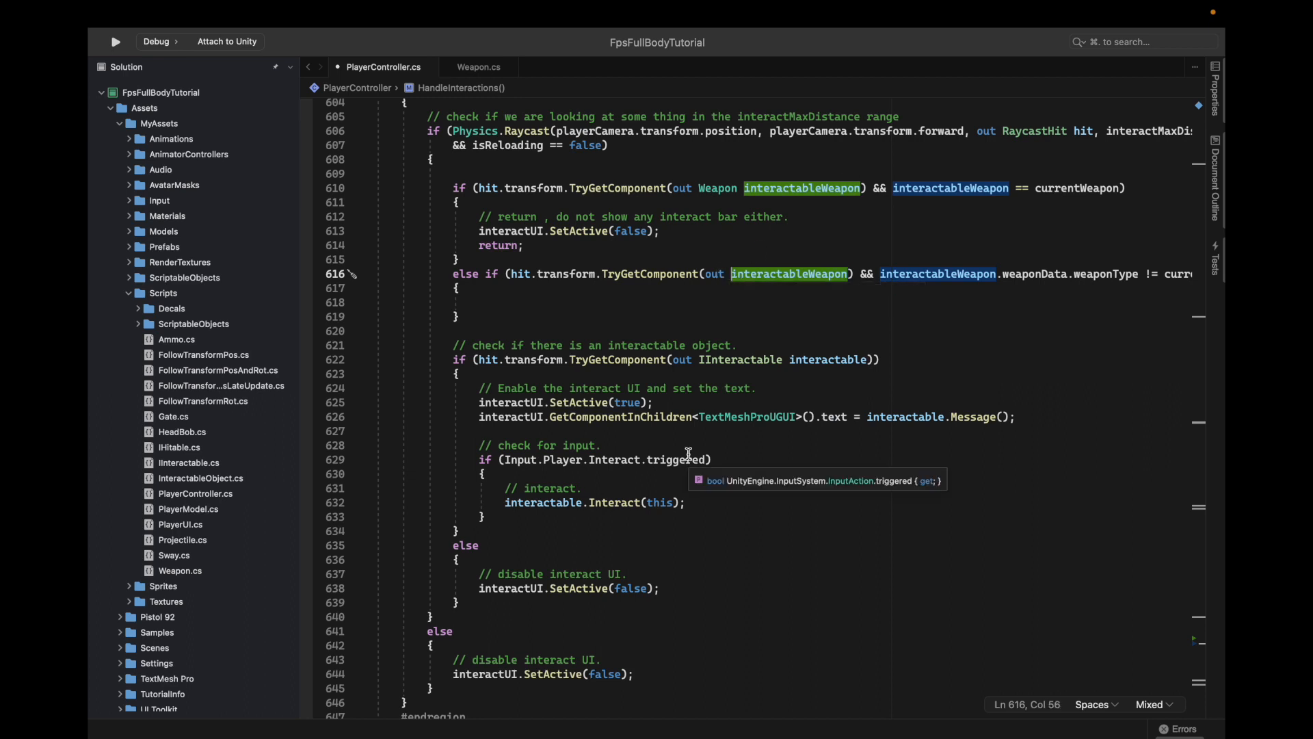
pyautogui.click(725, 275)
pyautogui.write('Weapon')
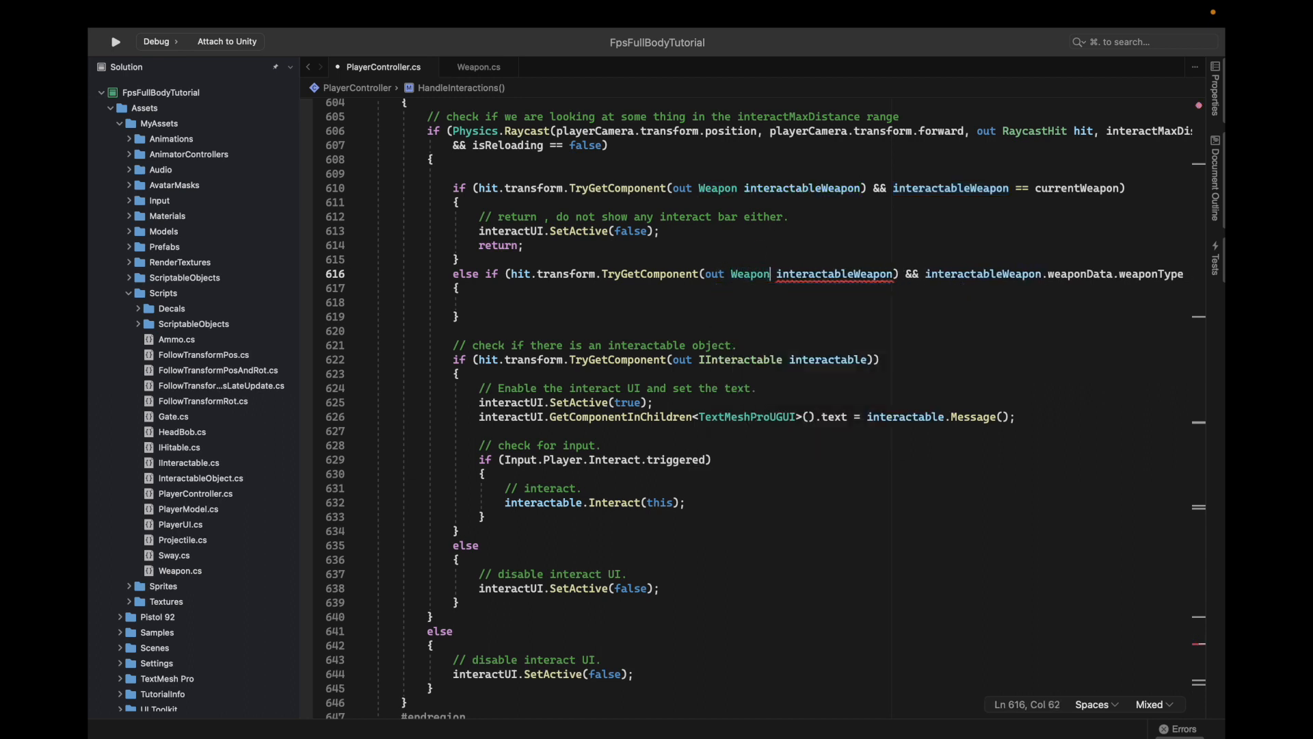
# Step: Copy the first if block's comment, interactUI.SetActive(false) and return lines into the empty else-if body
pyautogui.moveTo(479, 218); pyautogui.dragTo(525, 245)
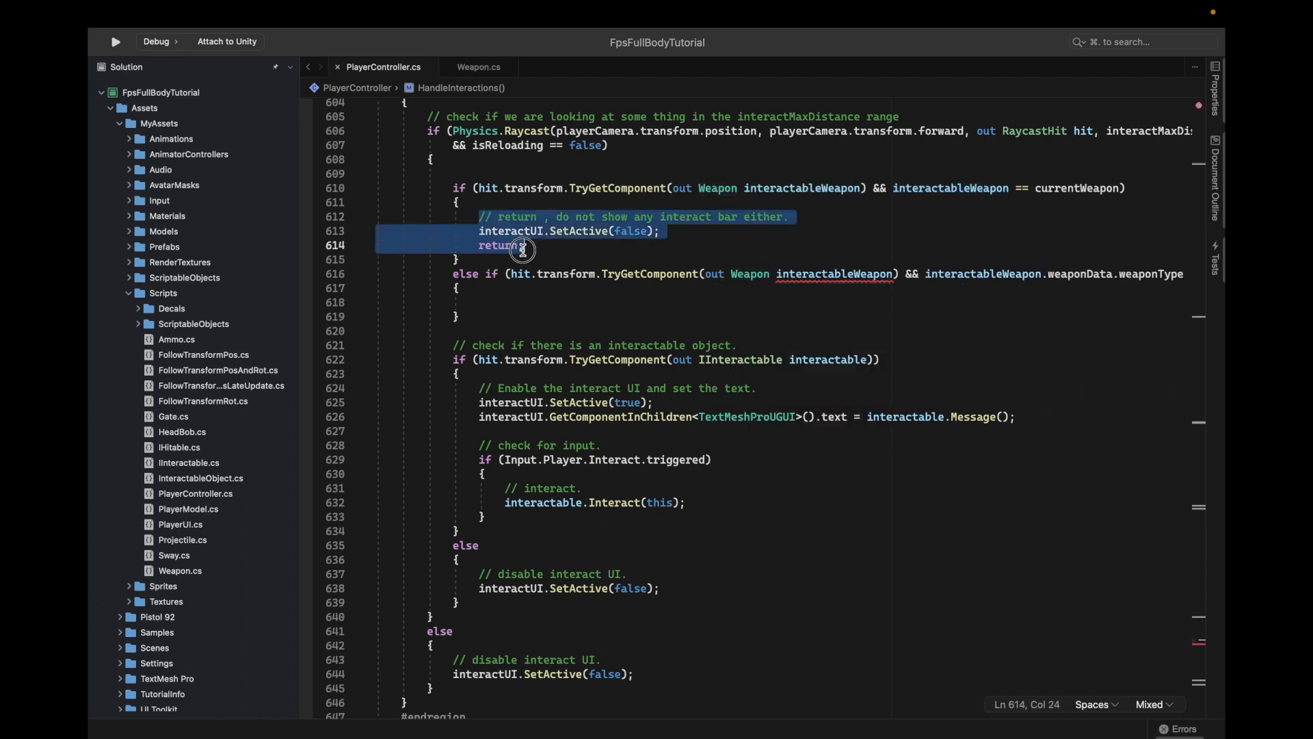
pyautogui.press('super+c')
pyautogui.click(527, 303)
pyautogui.press('super+v')
pyautogui.hscroll(2, 530, 277)
pyautogui.hscroll(-2, 530, 276)
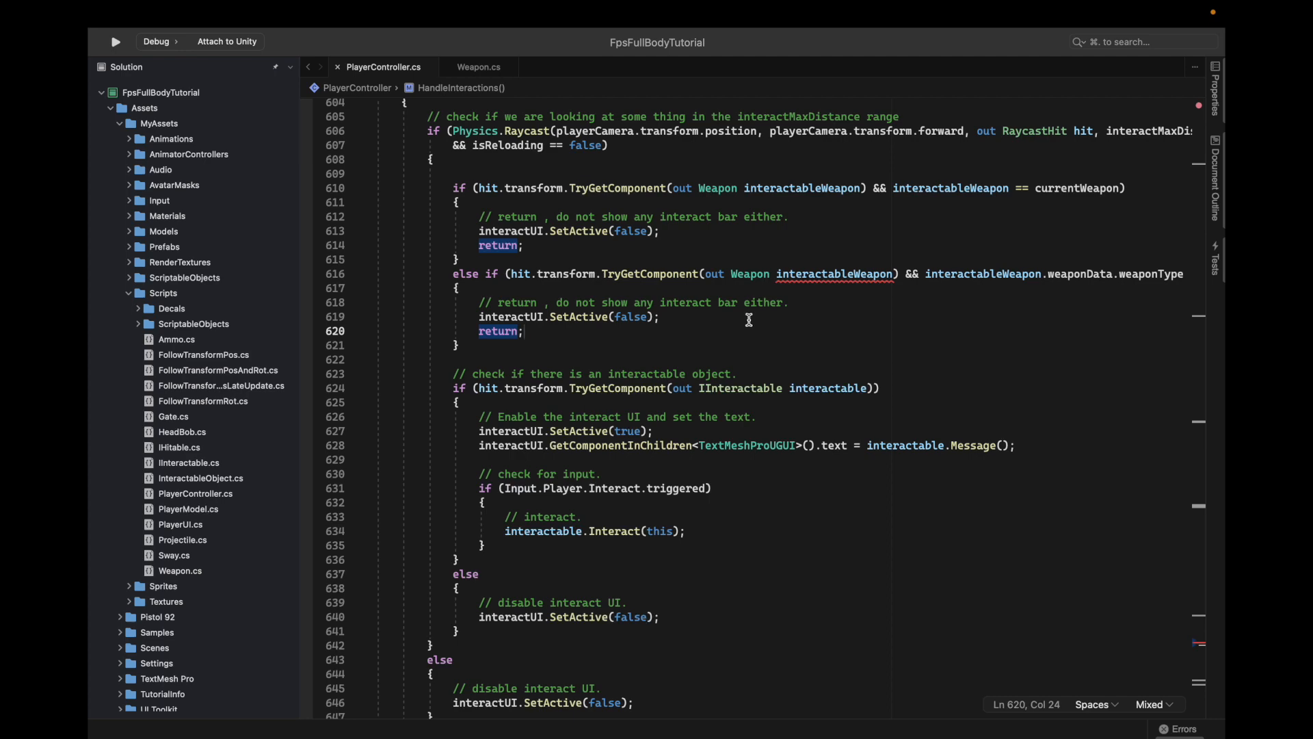
# Step: Break the else-if condition before the && operator so the weaponType comparison sits on its own line
pyautogui.hscroll(5, 749, 320)
pyautogui.click(750, 274)
pyautogui.press('Return')
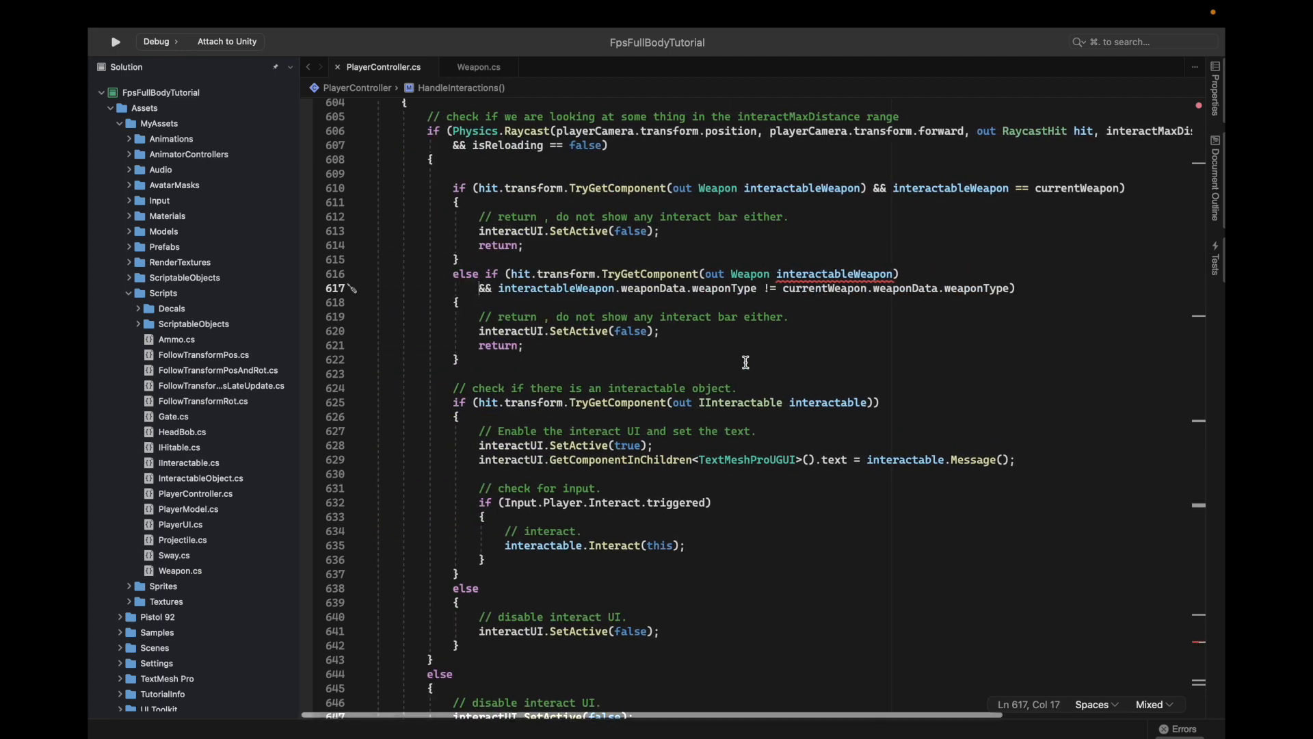
pyautogui.moveTo(906, 6)
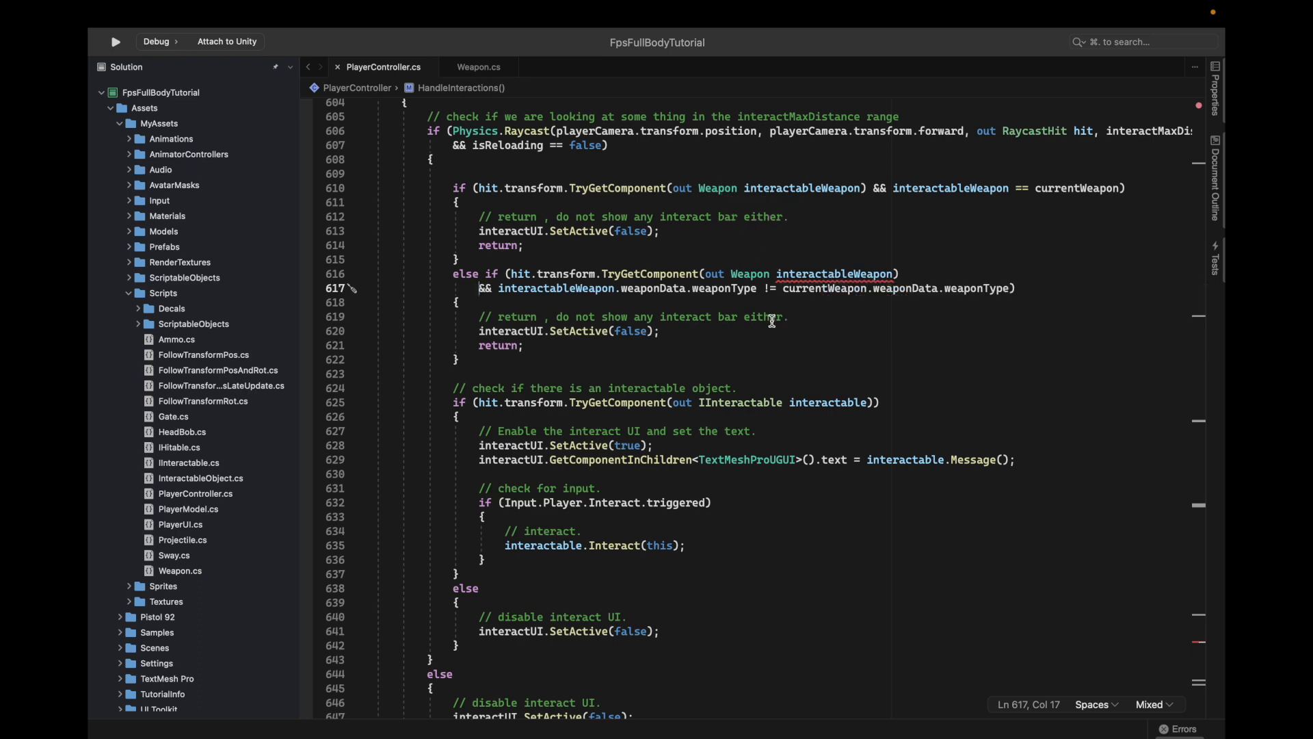
# Step: Remove the Weapon type from the else-if's out argument so it reuses interactableWeapon
pyautogui.click(861, 275)
pyautogui.doubleClick(744, 274)
pyautogui.press('BackSpace')
pyautogui.press('BackSpace')
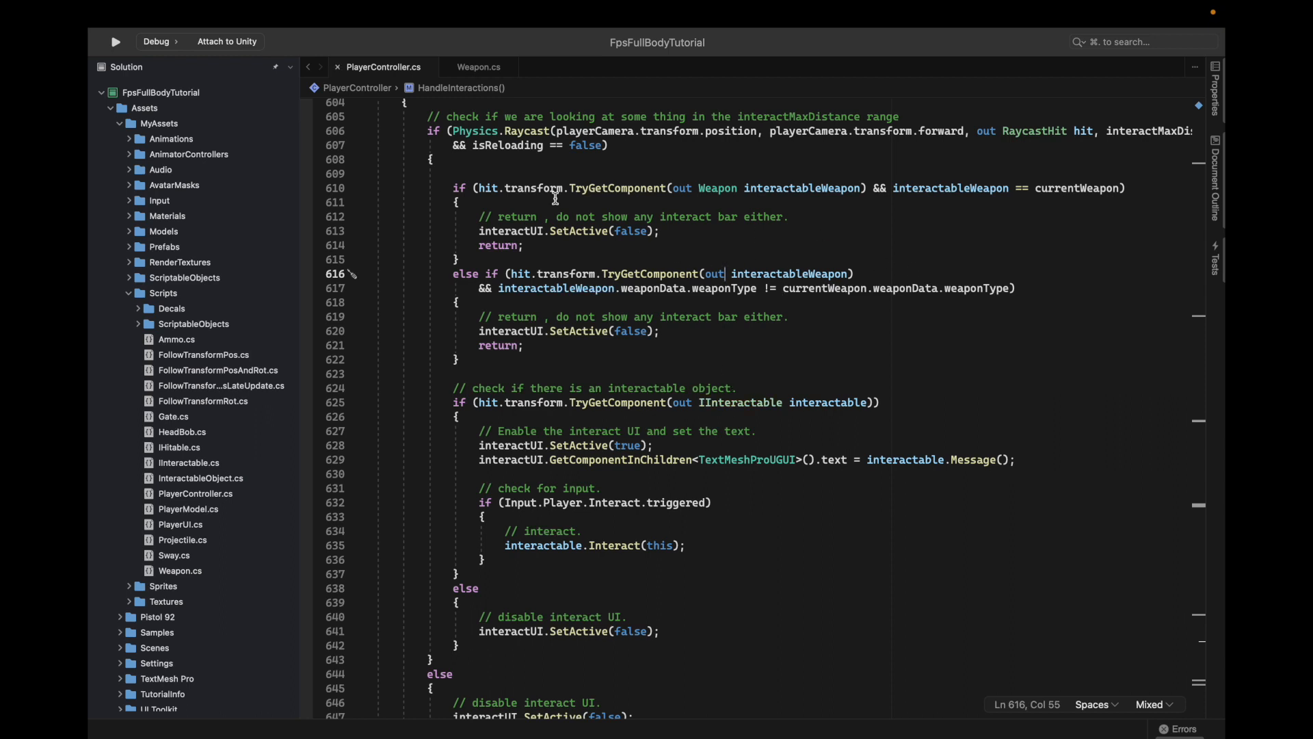
# Step: Review the new else-if branch and the interactable object and input checks in HandleInteractions
pyautogui.scroll(-3, 544, 349)
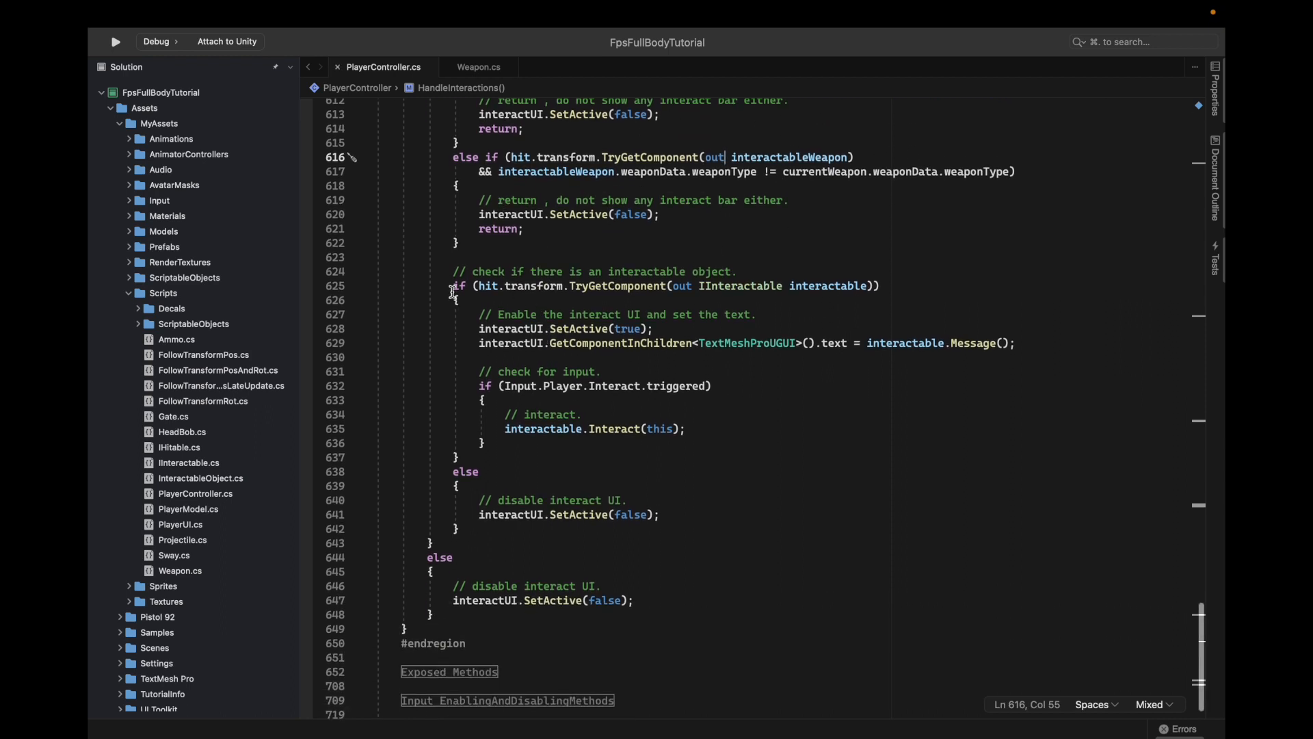
pyautogui.scroll(3, 777, 262)
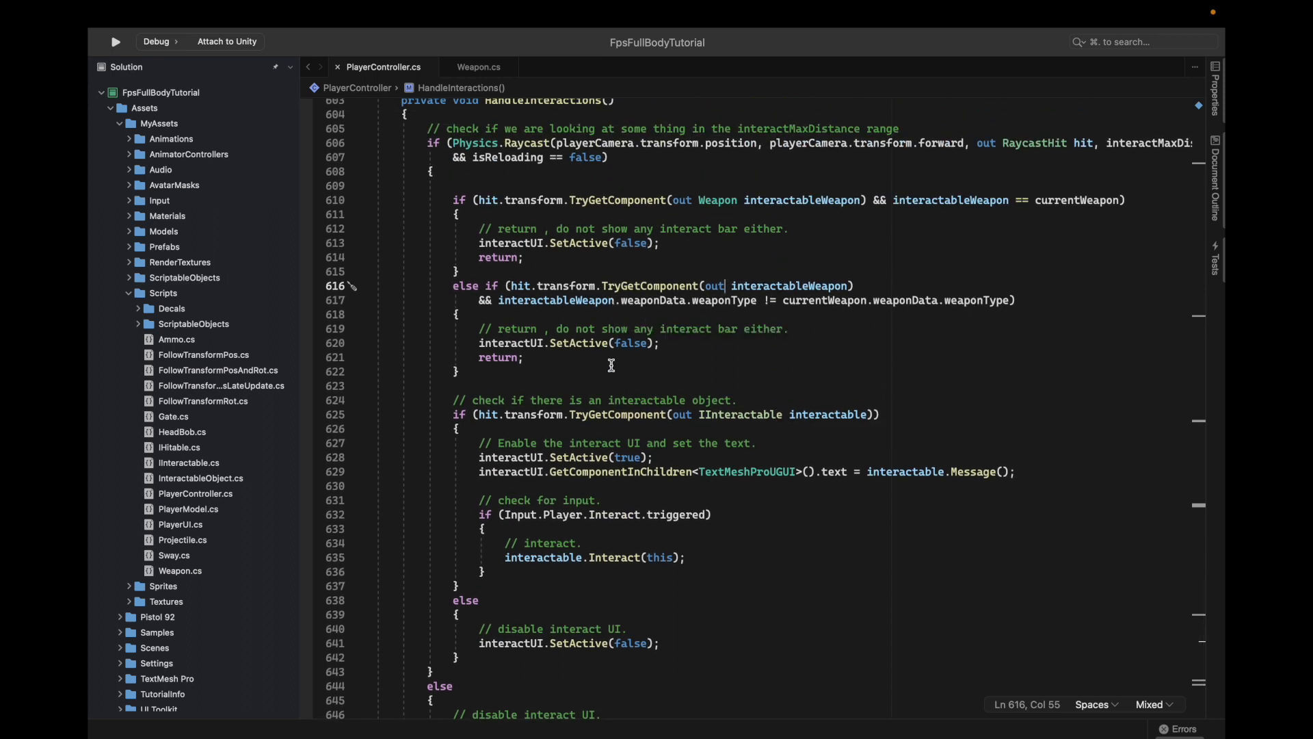
pyautogui.moveTo(481, 329); pyautogui.dragTo(554, 361)
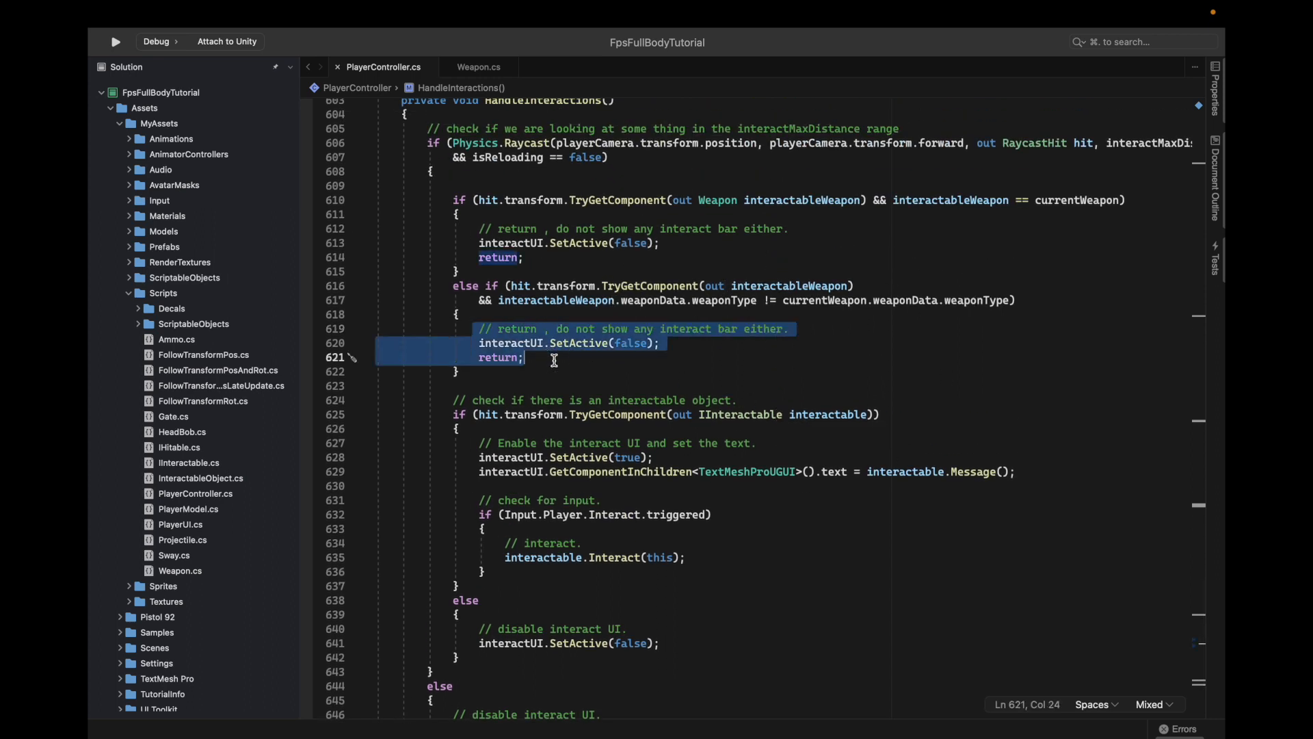
pyautogui.click(554, 361)
pyautogui.scroll(-3, 542, 547)
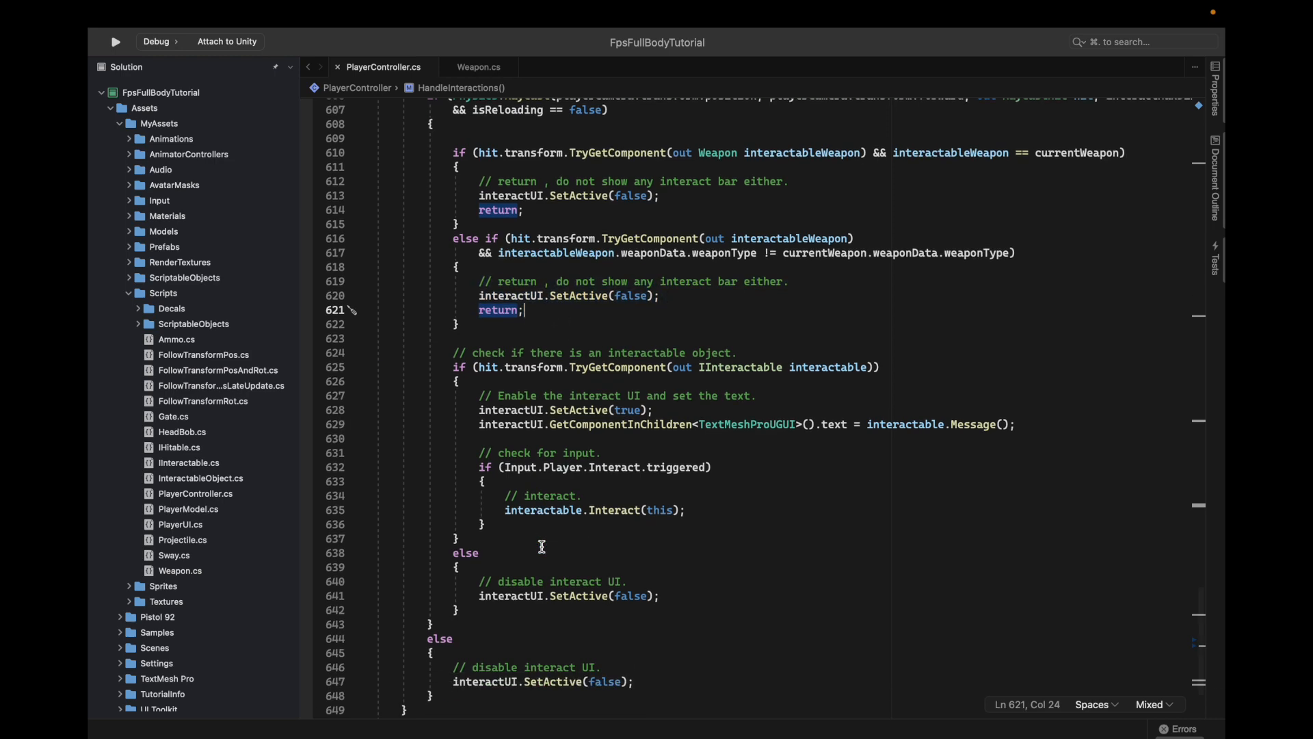
pyautogui.moveTo(478, 411); pyautogui.dragTo(520, 499)
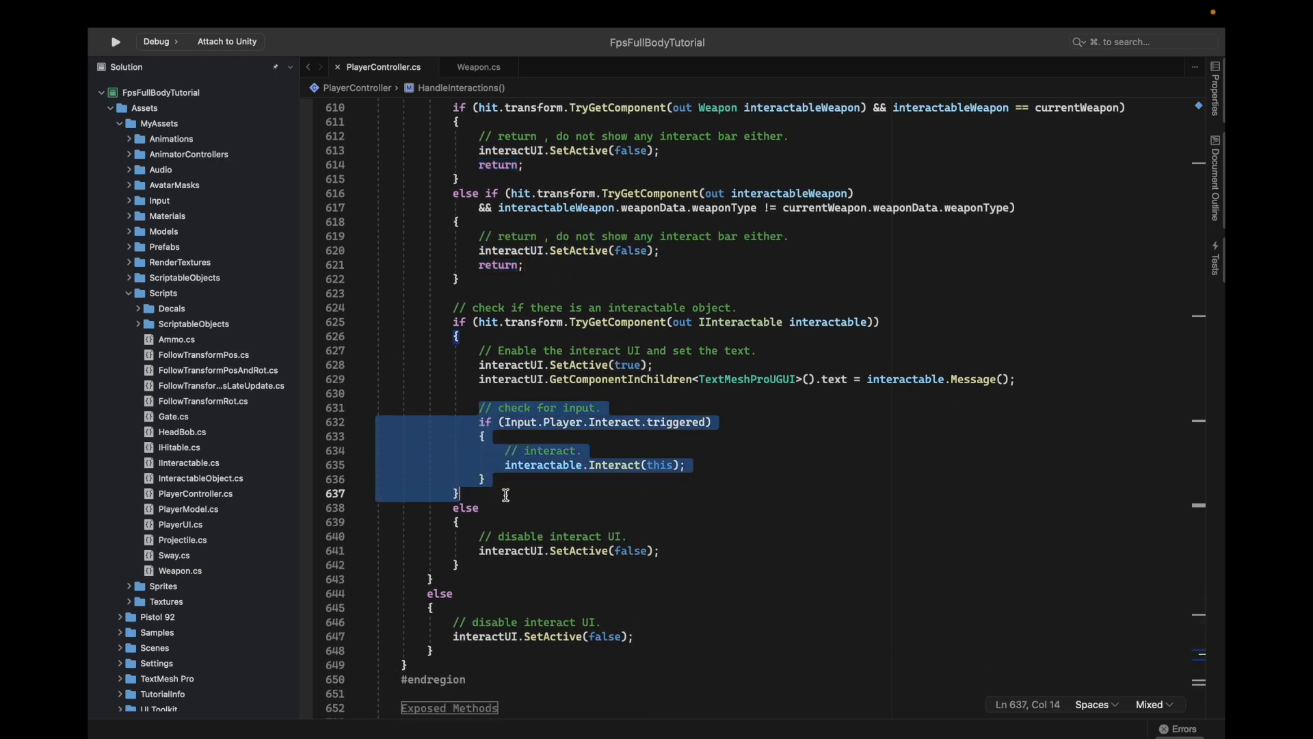
pyautogui.click(510, 482)
pyautogui.scroll(-3, 510, 481)
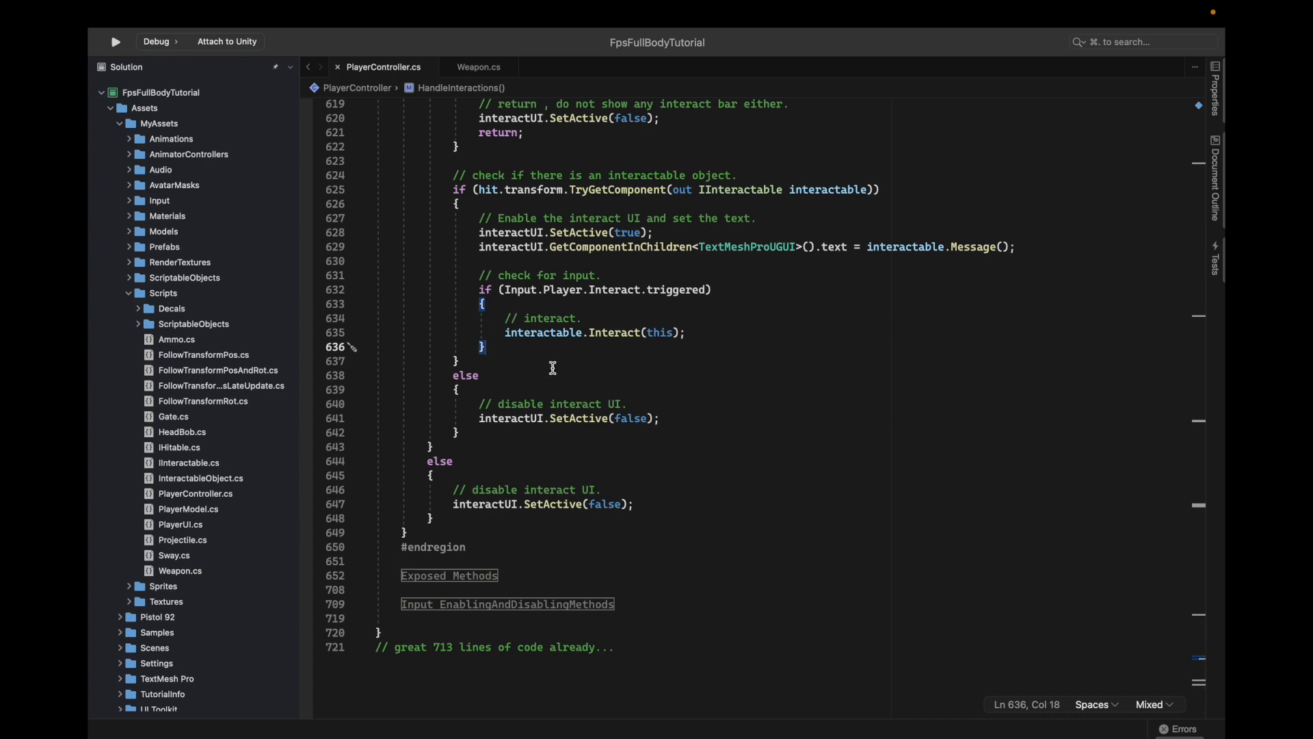
pyautogui.scroll(-4, 561, 365)
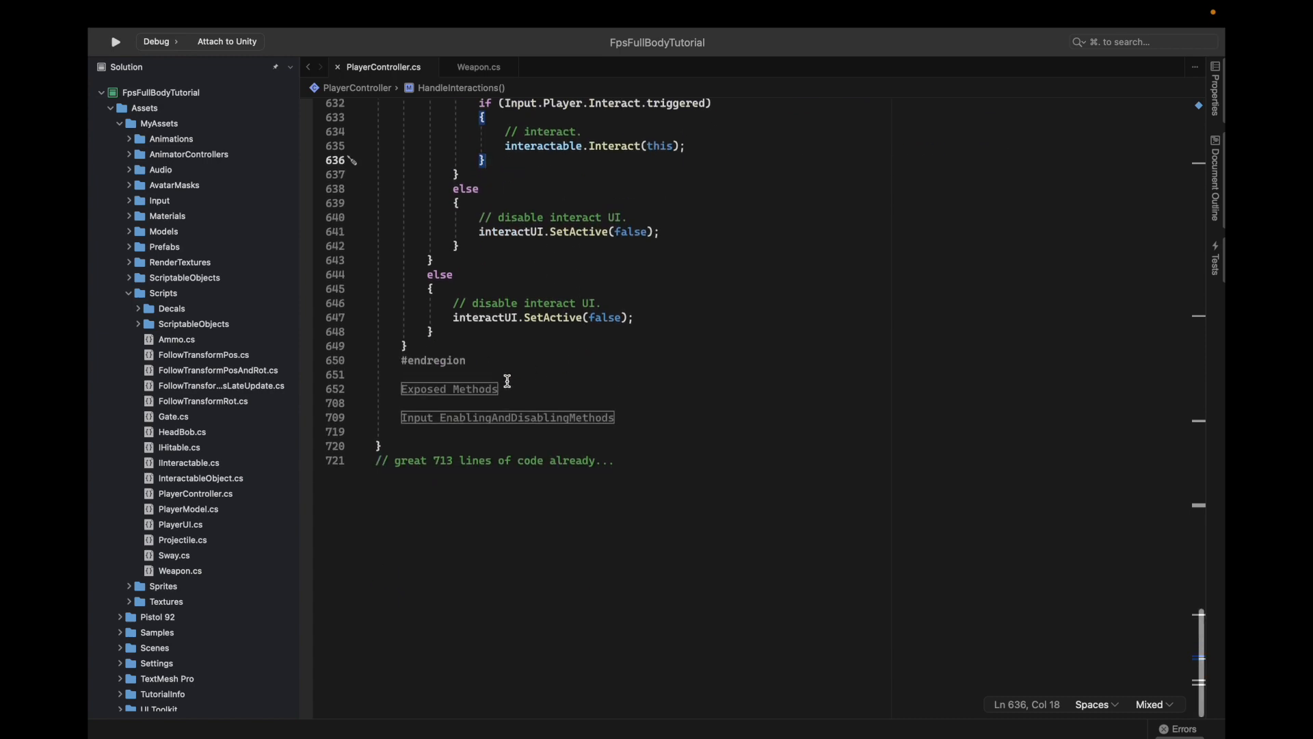
# Step: Collapse the playerInteractions region and fold HandleShooting, Shoot and HandleAiming in the player Weapon region
pyautogui.scroll(15, 507, 381)
pyautogui.click(369, 358)
pyautogui.click(370, 344)
pyautogui.click(369, 315)
pyautogui.scroll(-1, 375, 472)
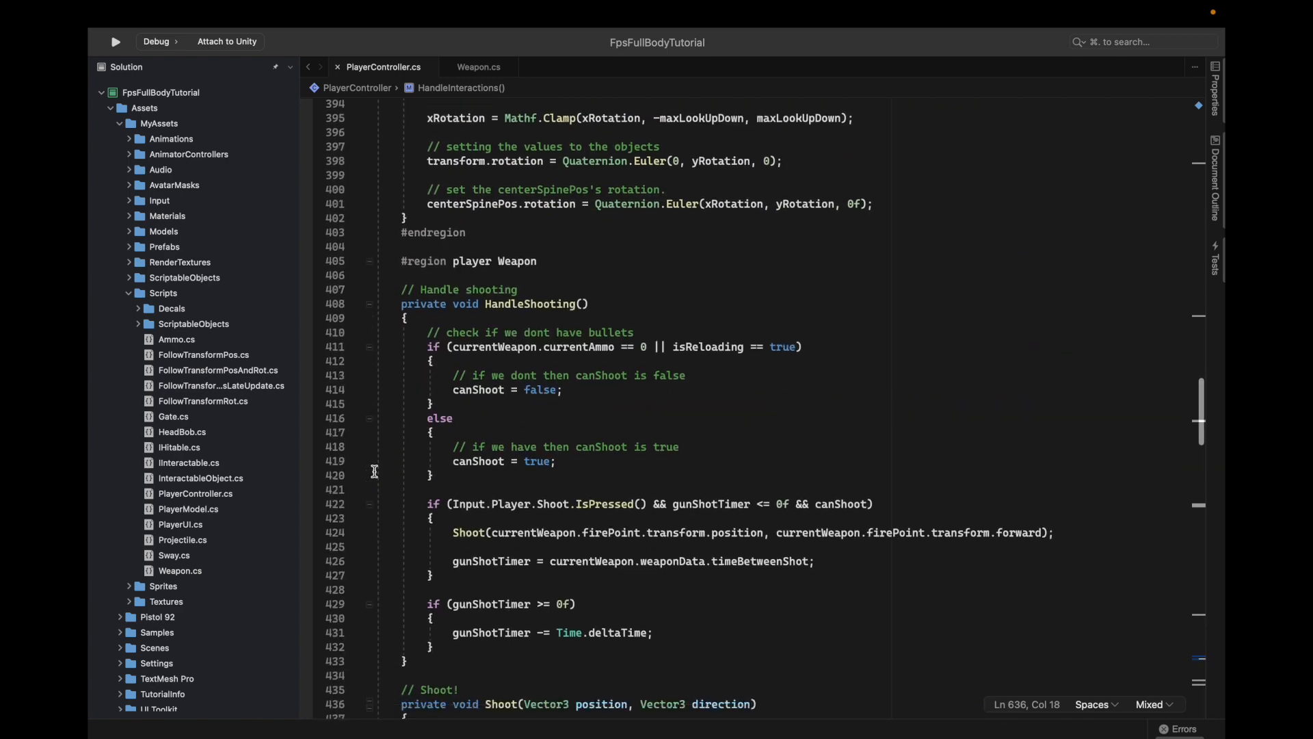
pyautogui.scroll(-1, 374, 471)
pyautogui.click(369, 289)
pyautogui.click(369, 331)
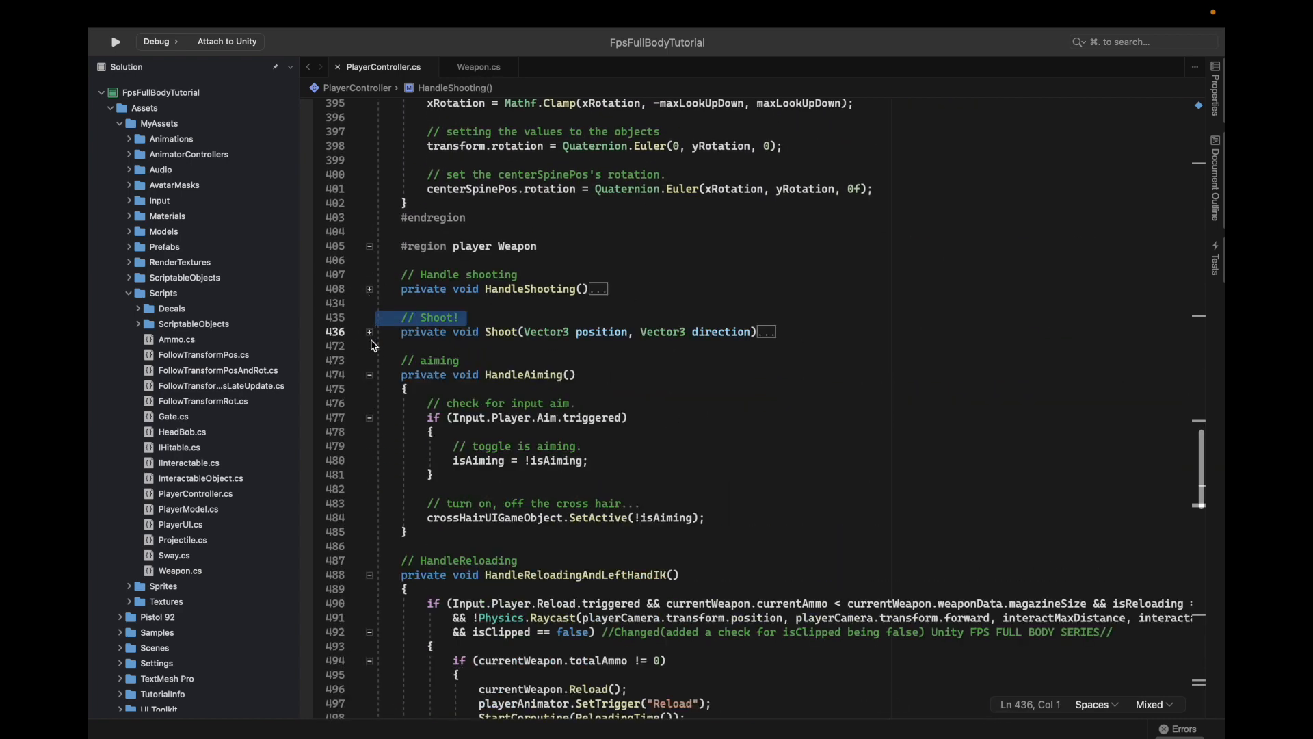
pyautogui.click(370, 375)
# Step: Collapse the player Weapon region and expand the Exposed Methods region to show SwapWeapon
pyautogui.click(369, 246)
pyautogui.scroll(-4, 373, 253)
pyautogui.click(370, 245)
pyautogui.scroll(-1, 416, 417)
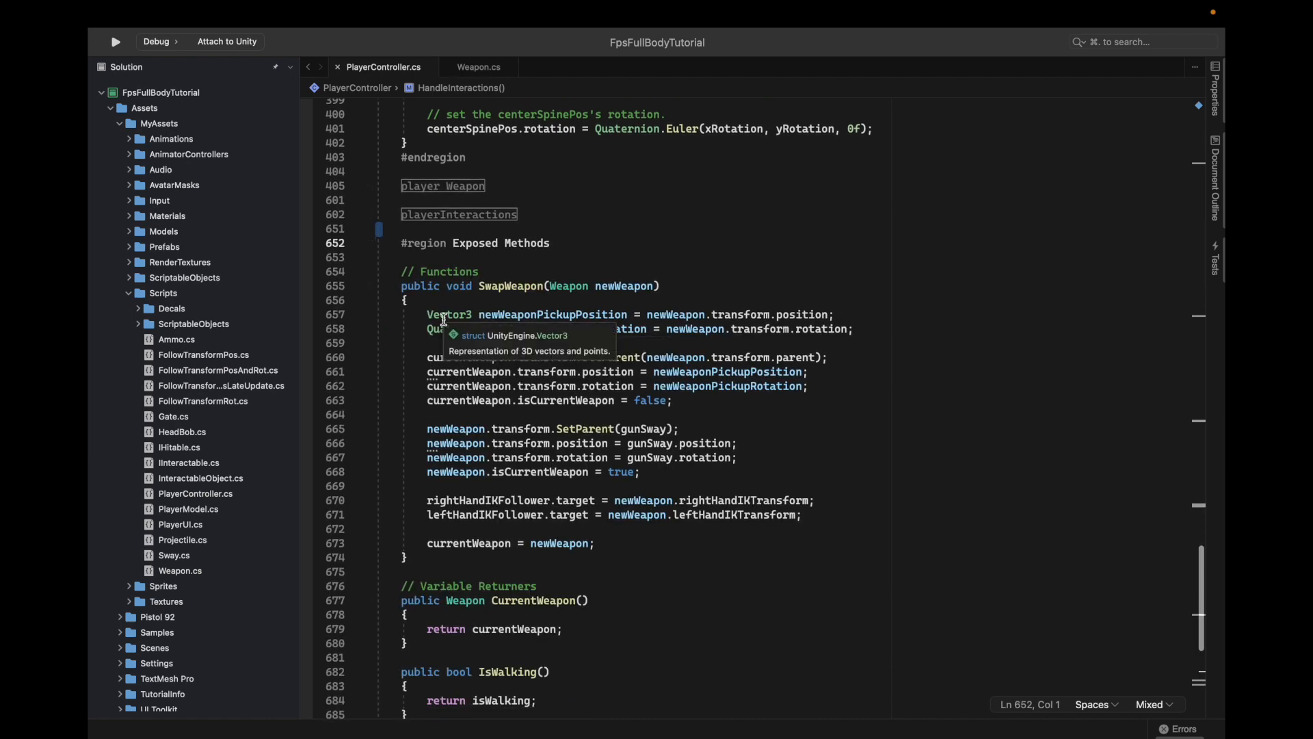
pyautogui.click(597, 413)
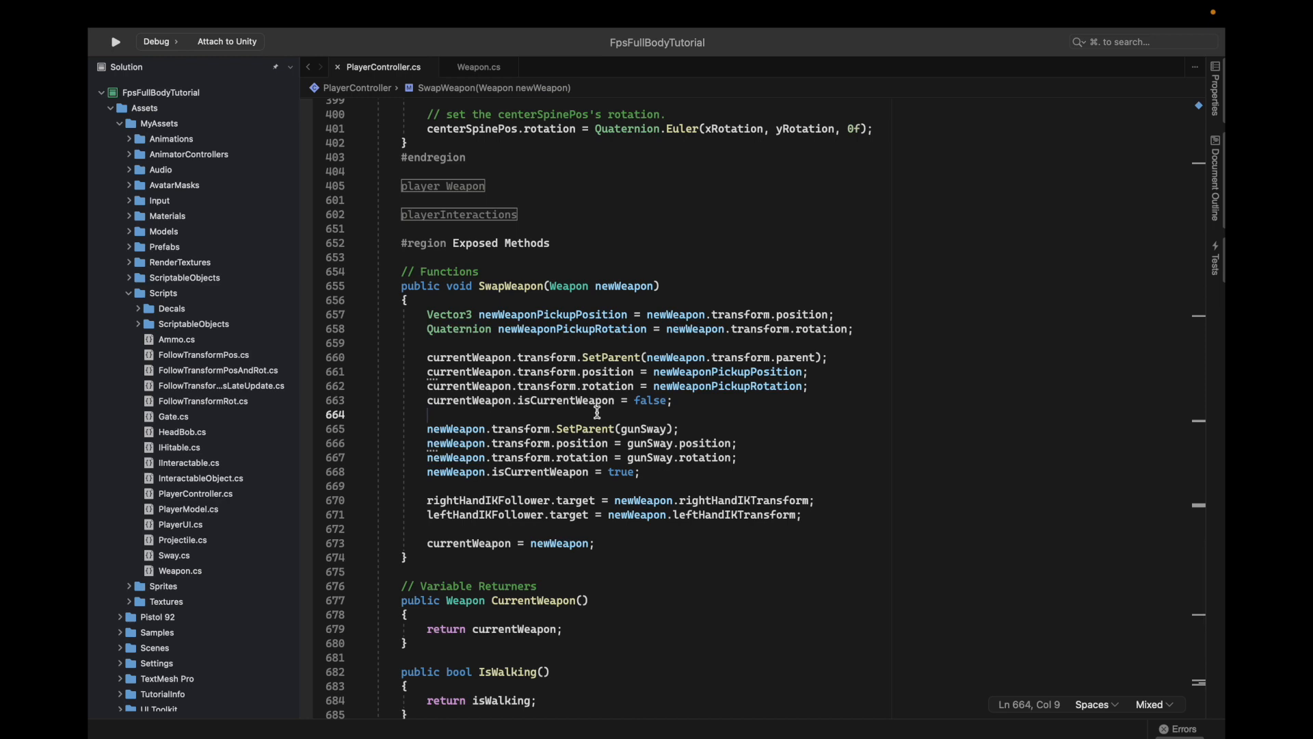
pyautogui.press('Return')
pyautogui.write('if (new')
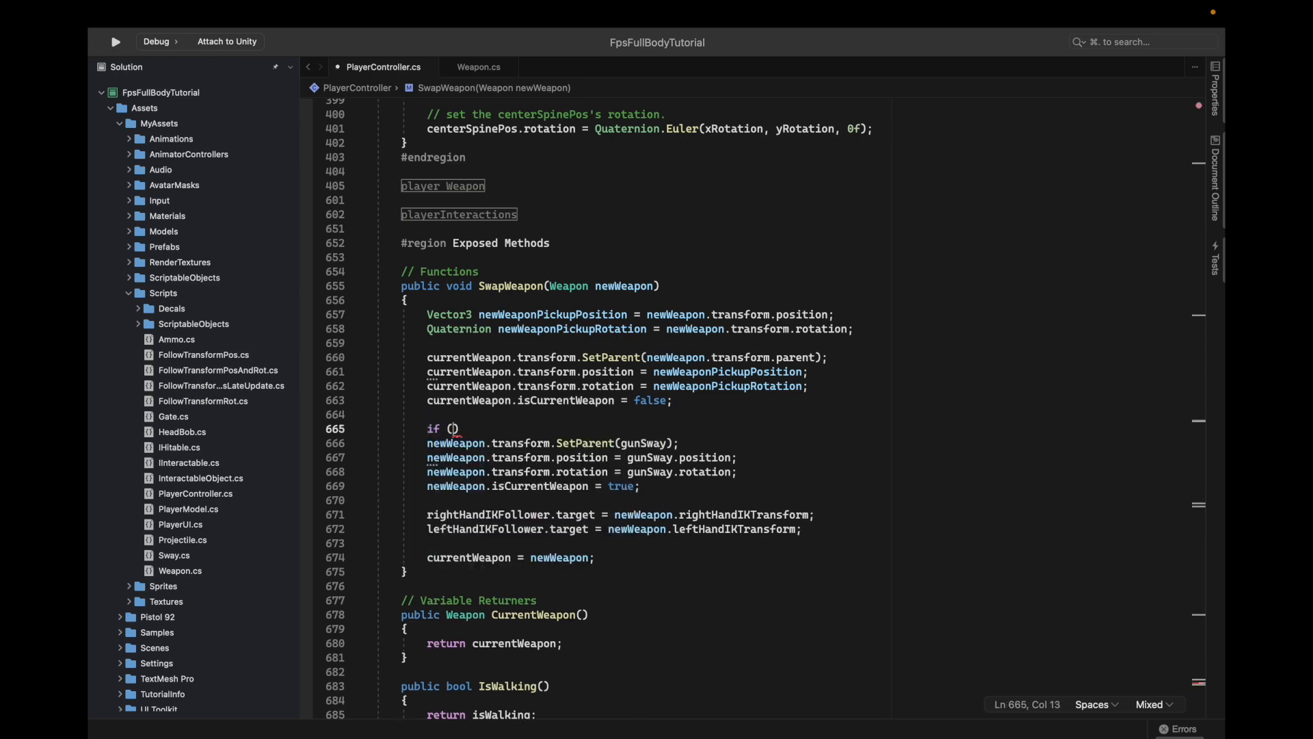
pyautogui.write('newWeapon')
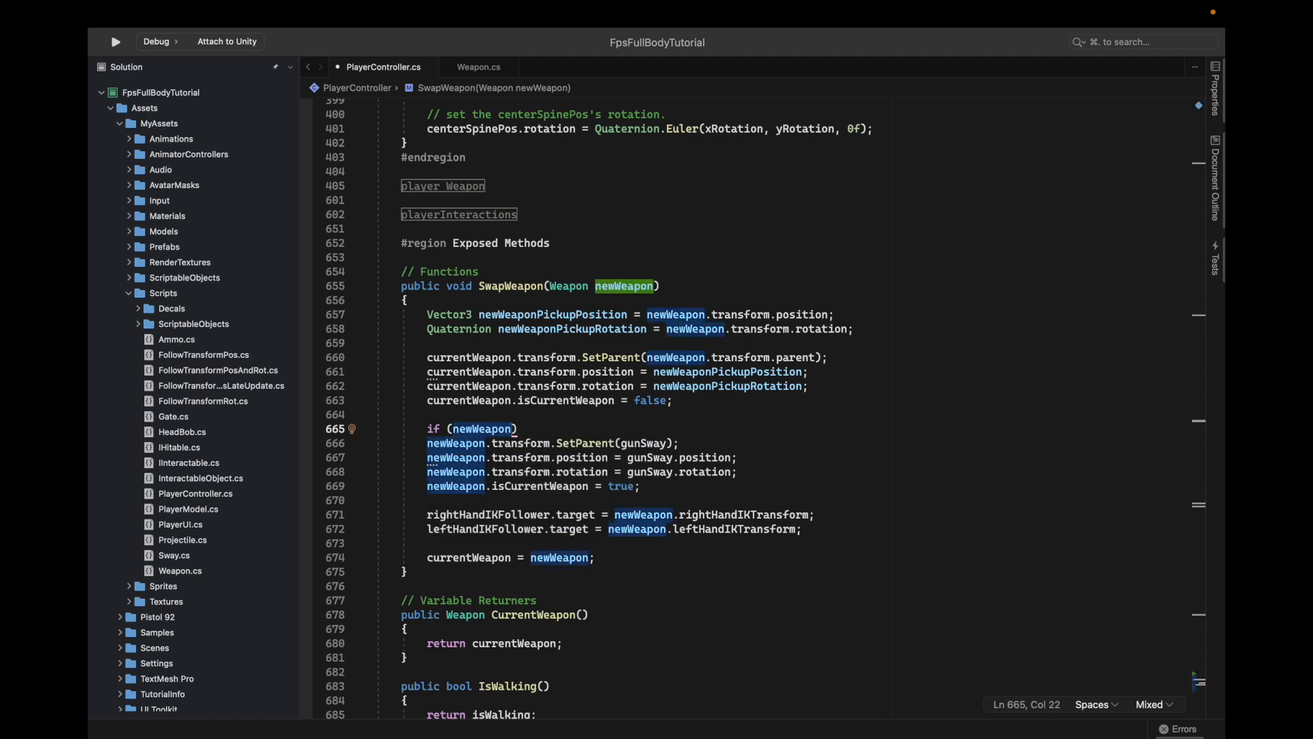
pyautogui.moveTo(549, 430); pyautogui.dragTo(554, 419)
pyautogui.press('BackSpace')
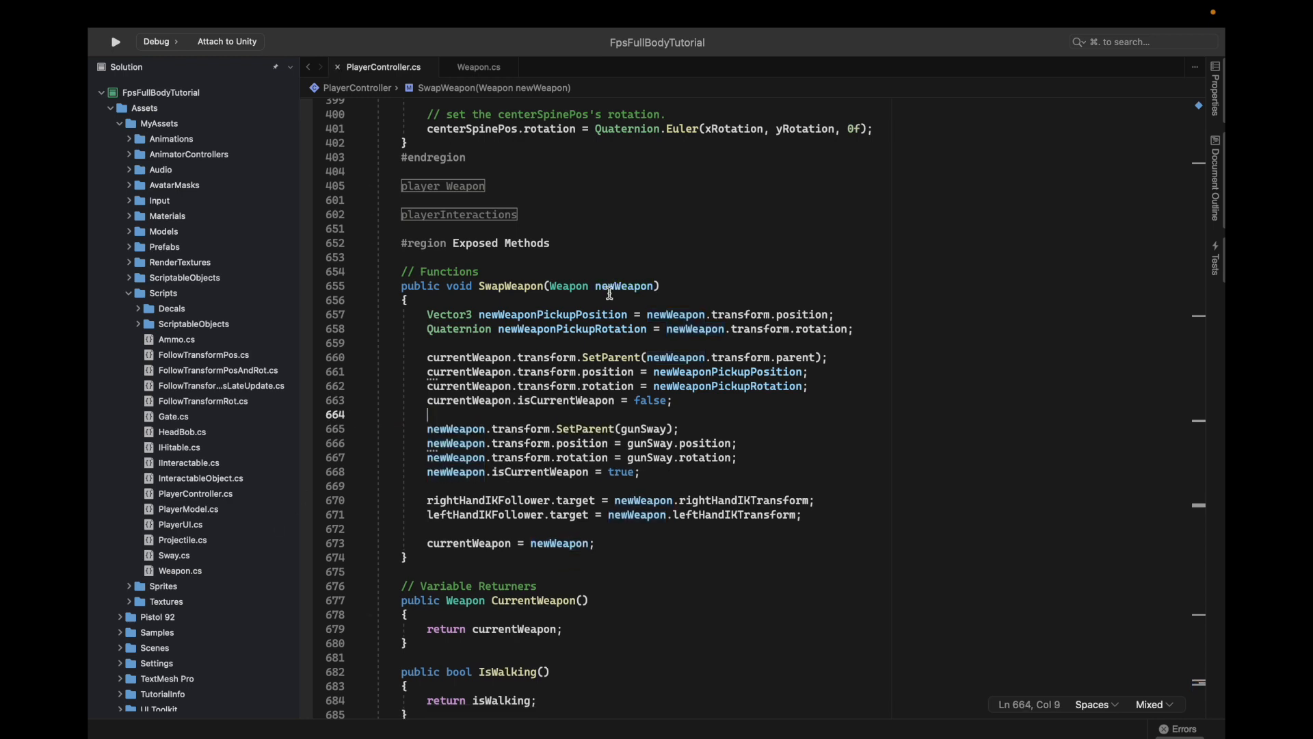
# Step: Collapse Exposed Methods, reopen the player Weapon region, and fold HandleReloadingAndLeftHandIK, ReloadingTime and HandleWeaponClipping
pyautogui.scroll(2, 526, 329)
pyautogui.click(369, 300)
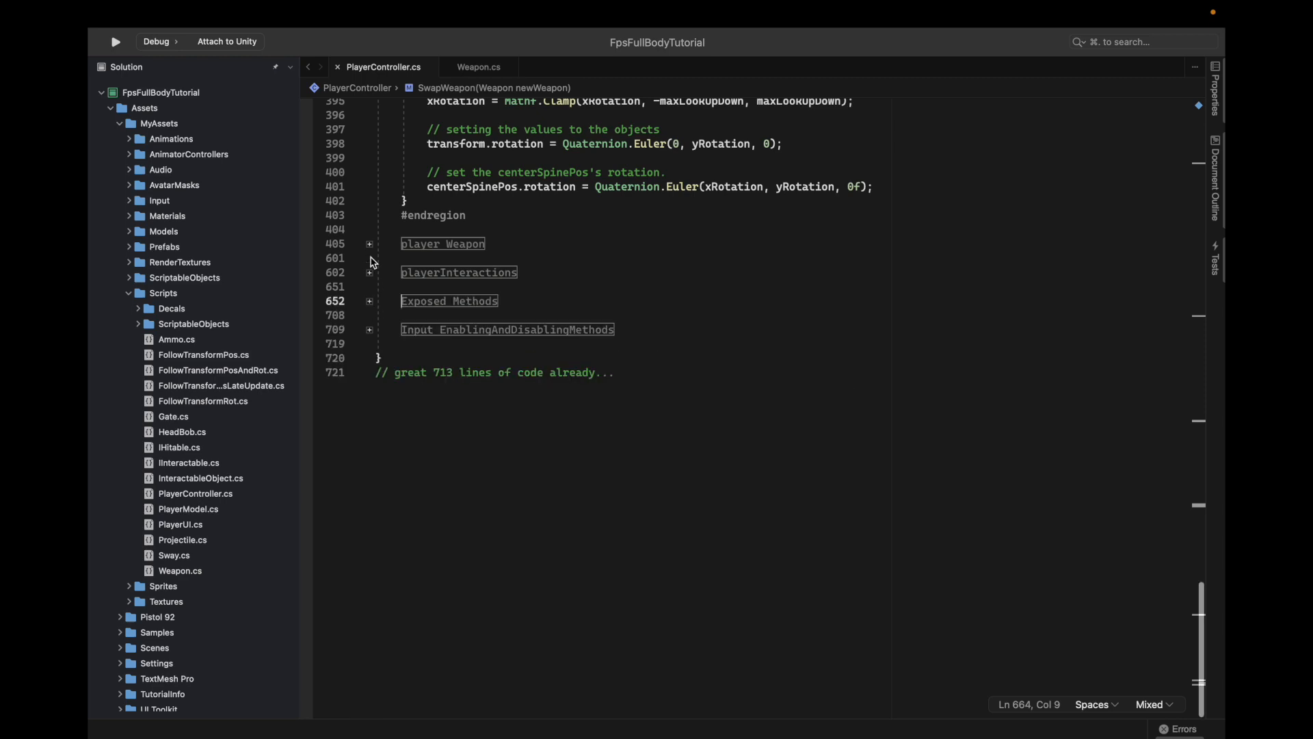
pyautogui.click(369, 243)
pyautogui.scroll(-2, 382, 465)
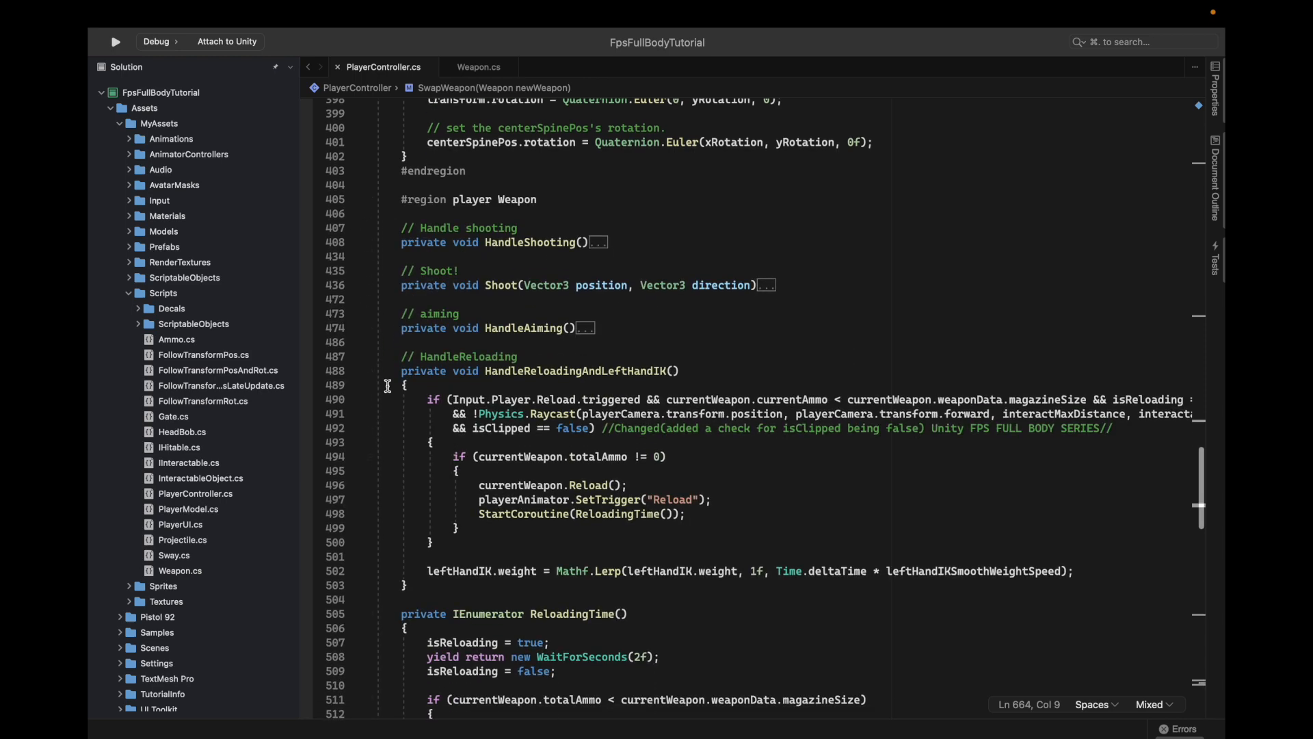
pyautogui.click(370, 370)
pyautogui.click(369, 399)
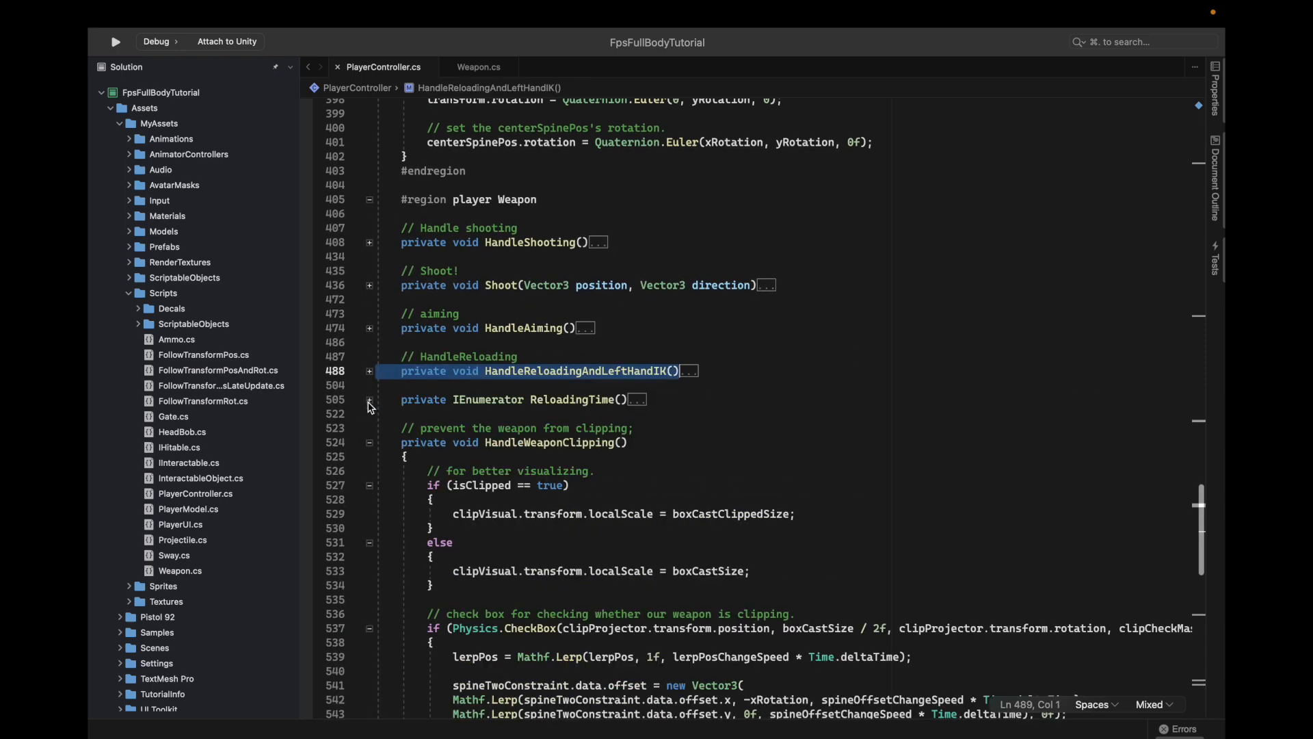
pyautogui.click(370, 442)
pyautogui.scroll(9, 480, 351)
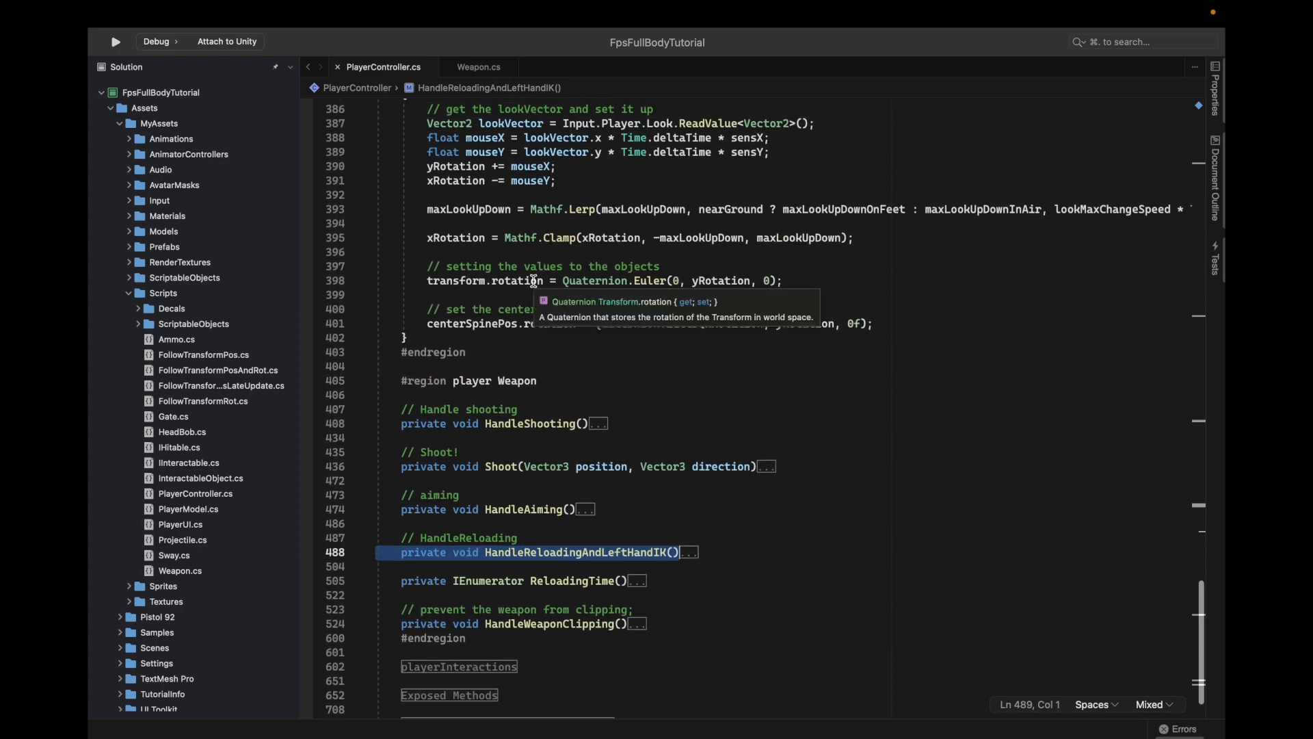
pyautogui.click(643, 649)
pyautogui.scroll(20, 649, 479)
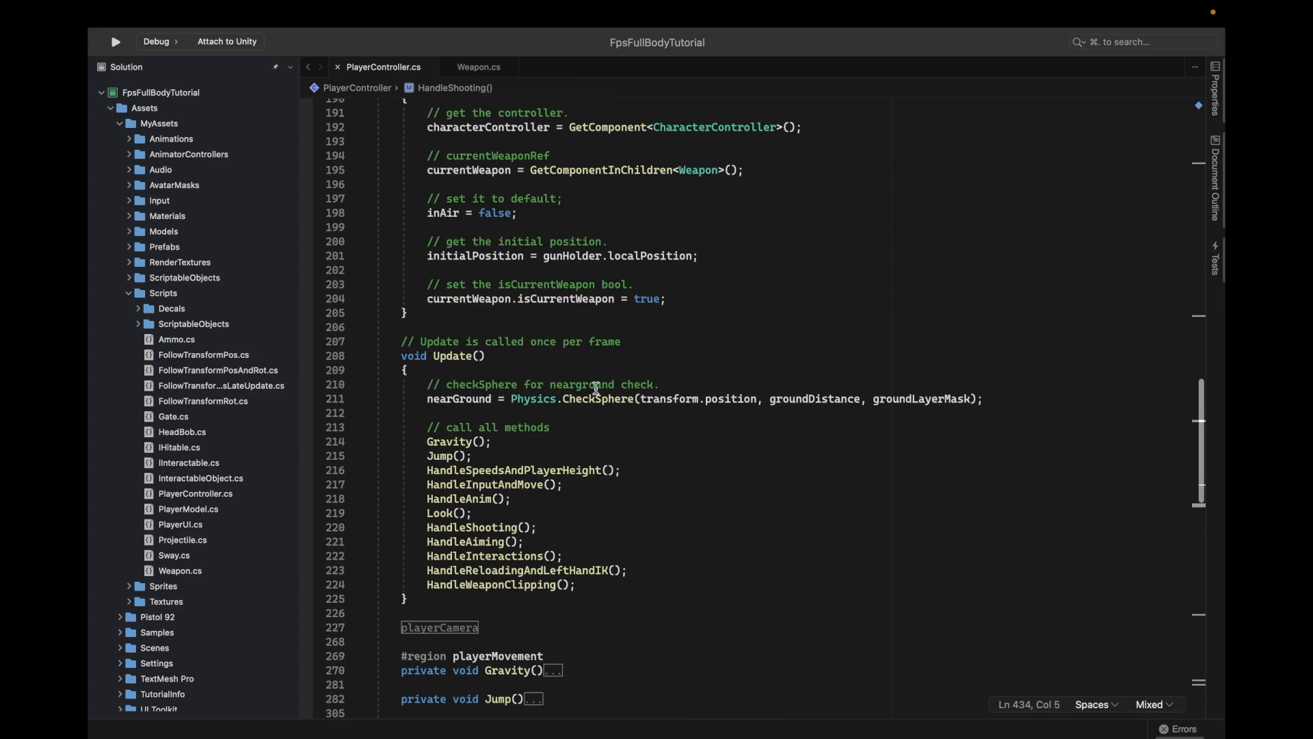
# Step: Switch to Unity, select the Player object to view its Player Controller settings, and return to the code editor
pyautogui.hotkey('ctrl', 'Left')
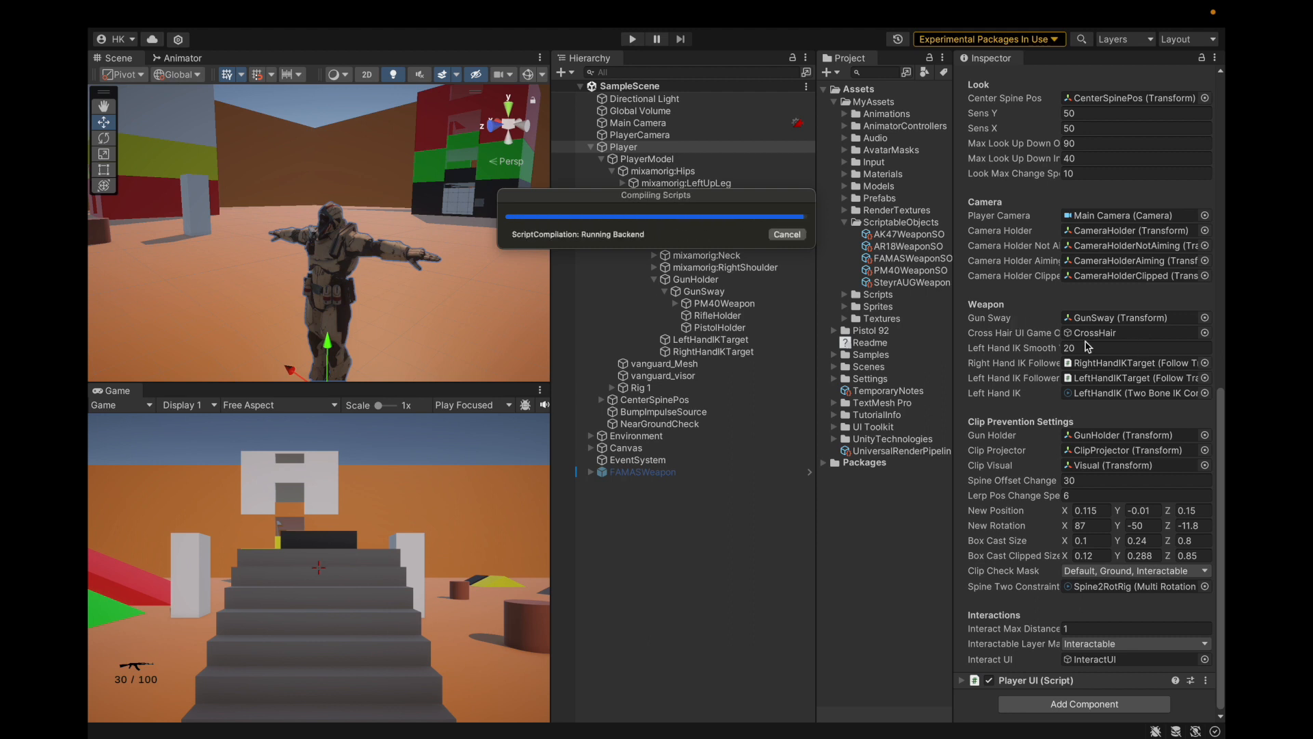
pyautogui.click(645, 148)
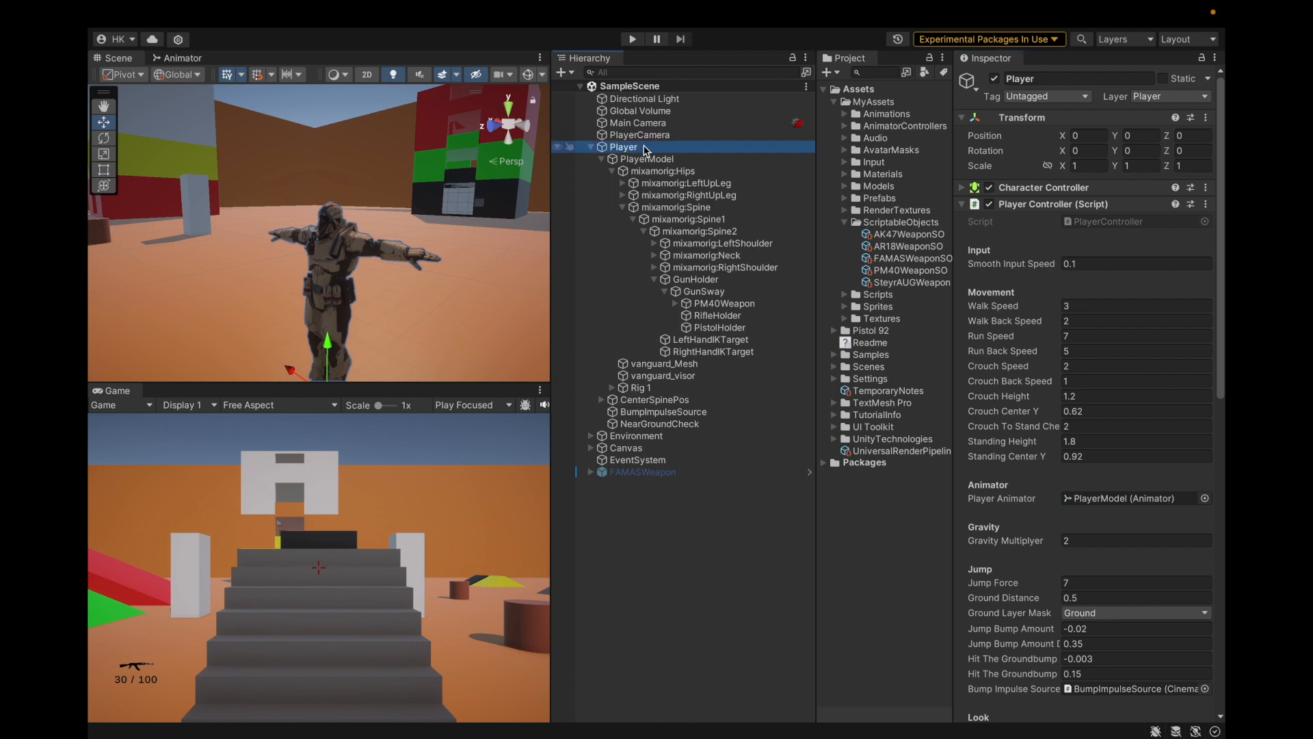
pyautogui.press('Left')
pyautogui.hotkey('ctrl', 'Right')
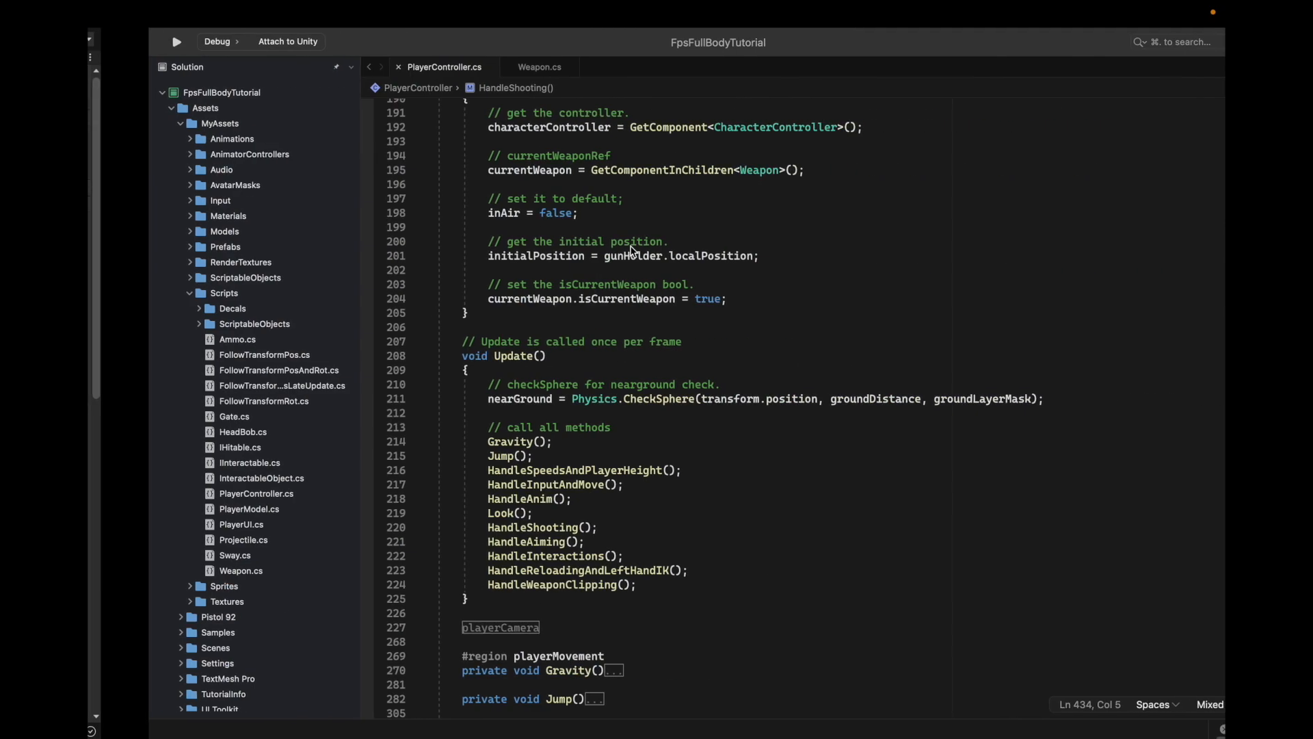
# Step: Expand Exposed Methods and, in SwapWeapon before newWeapon is parented, begin an if condition on newWeapon.weaponData.weaponType
pyautogui.scroll(-15, 655, 347)
pyautogui.scroll(-10, 656, 347)
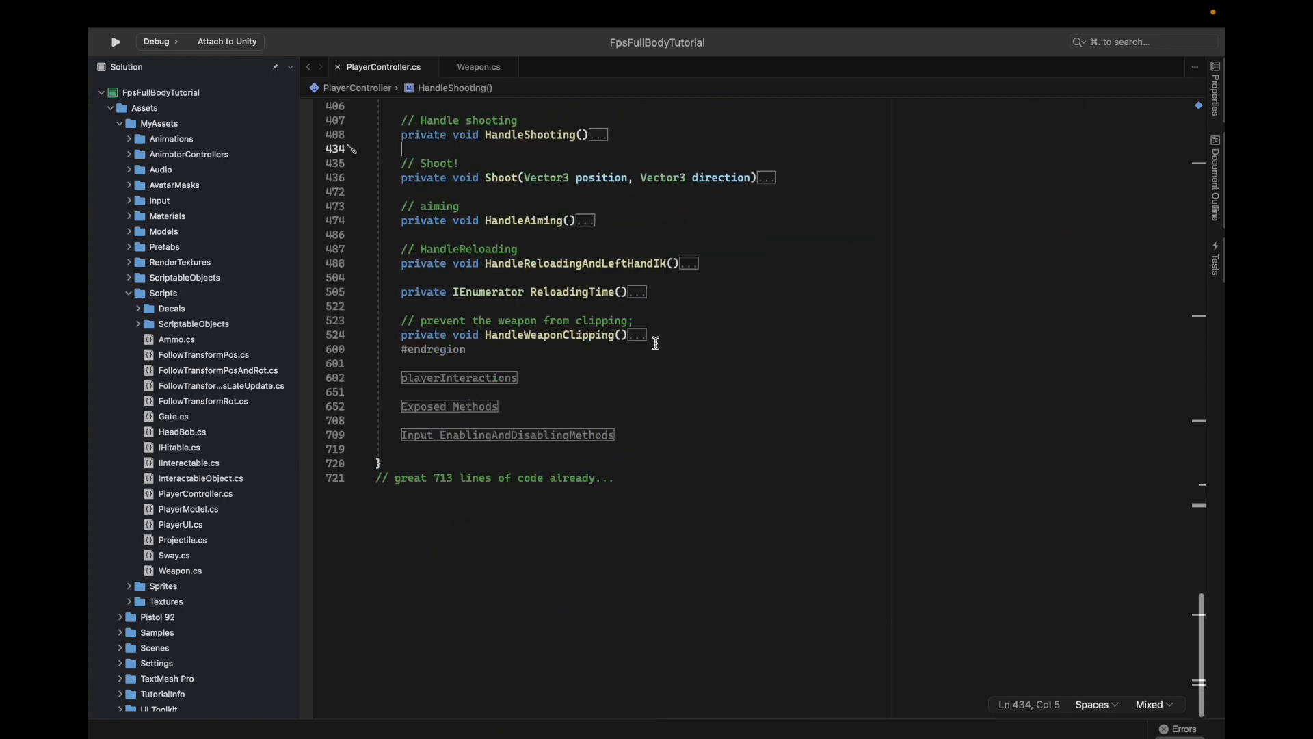
pyautogui.click(440, 249)
pyautogui.scroll(-5, 464, 333)
pyautogui.click(513, 276)
pyautogui.press('Return')
pyautogui.write('if (newWeapon.')
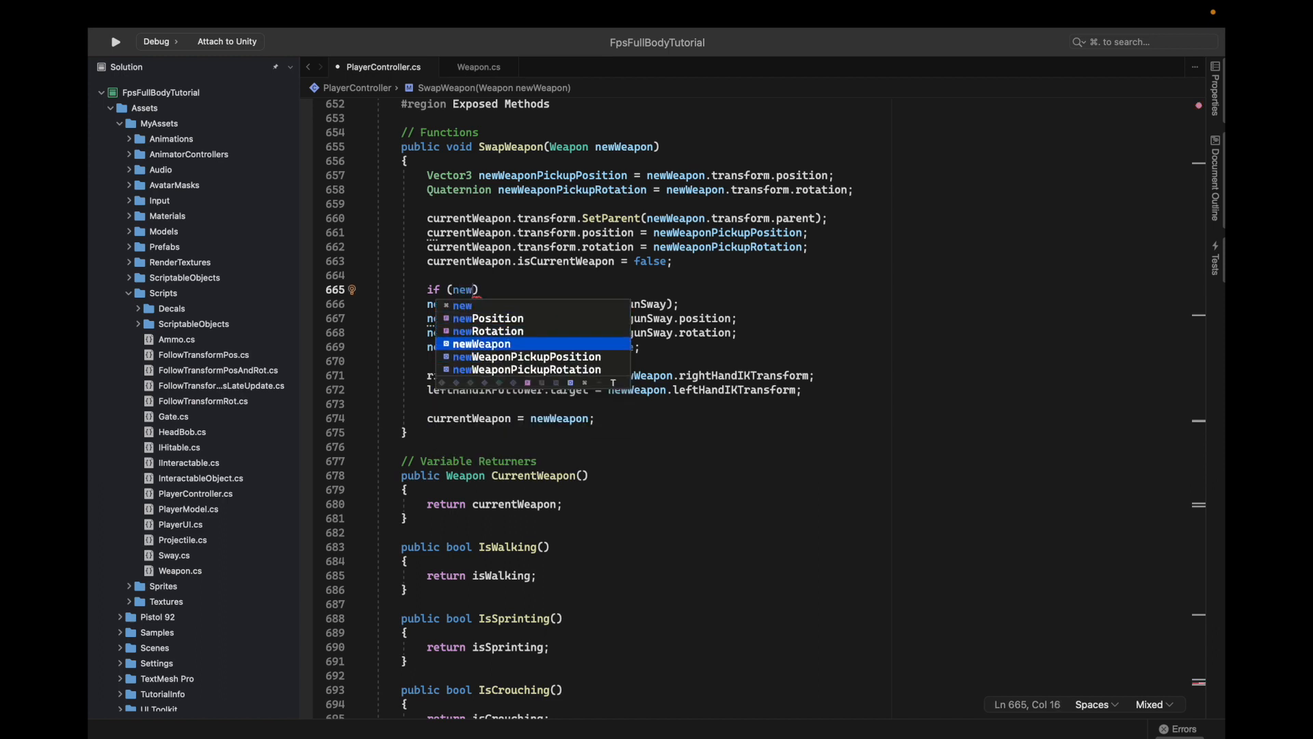
pyautogui.write('weaponData.weaponType ')
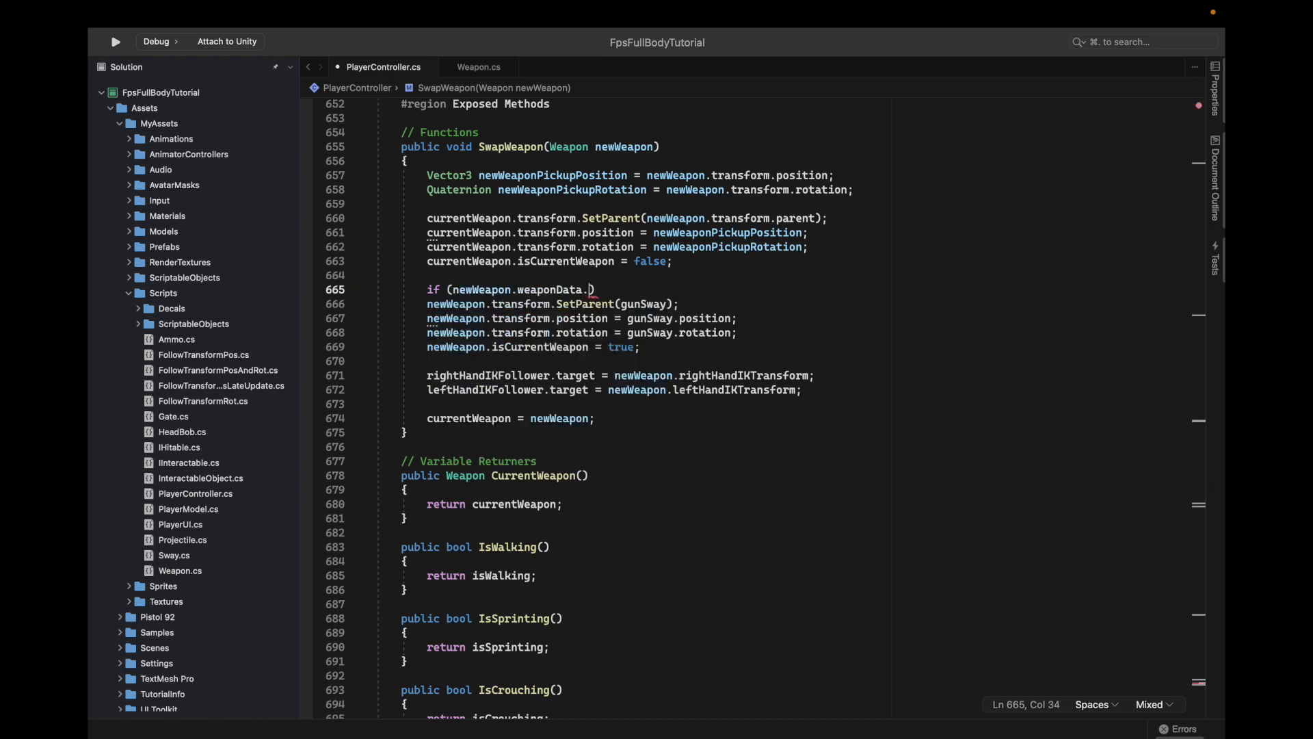
# Step: Complete the if condition by comparing with WeaponSO.WeaponType.pistol using ==, and add an empty braced body
pyautogui.write('== isto')
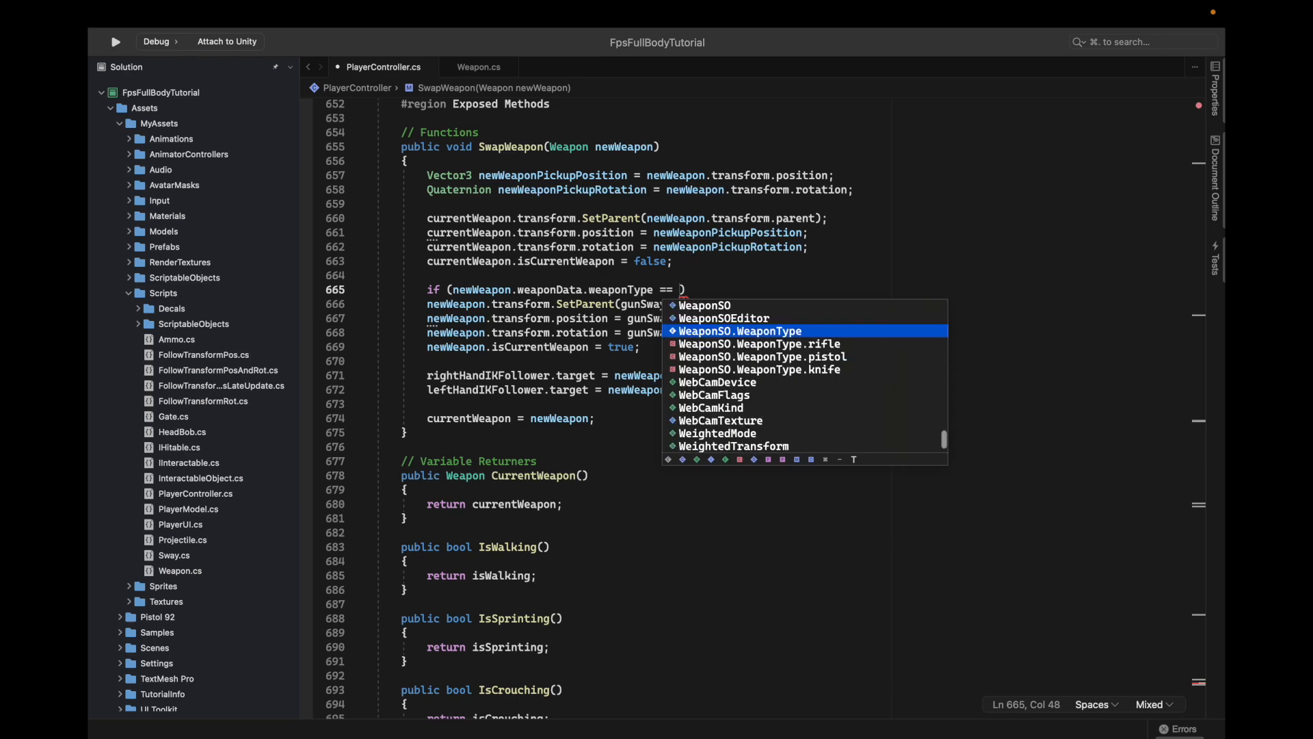
pyautogui.press('BackSpace')
pyautogui.press('BackSpace')
pyautogui.press('BackSpace')
pyautogui.press('BackSpace')
pyautogui.write('pisto')
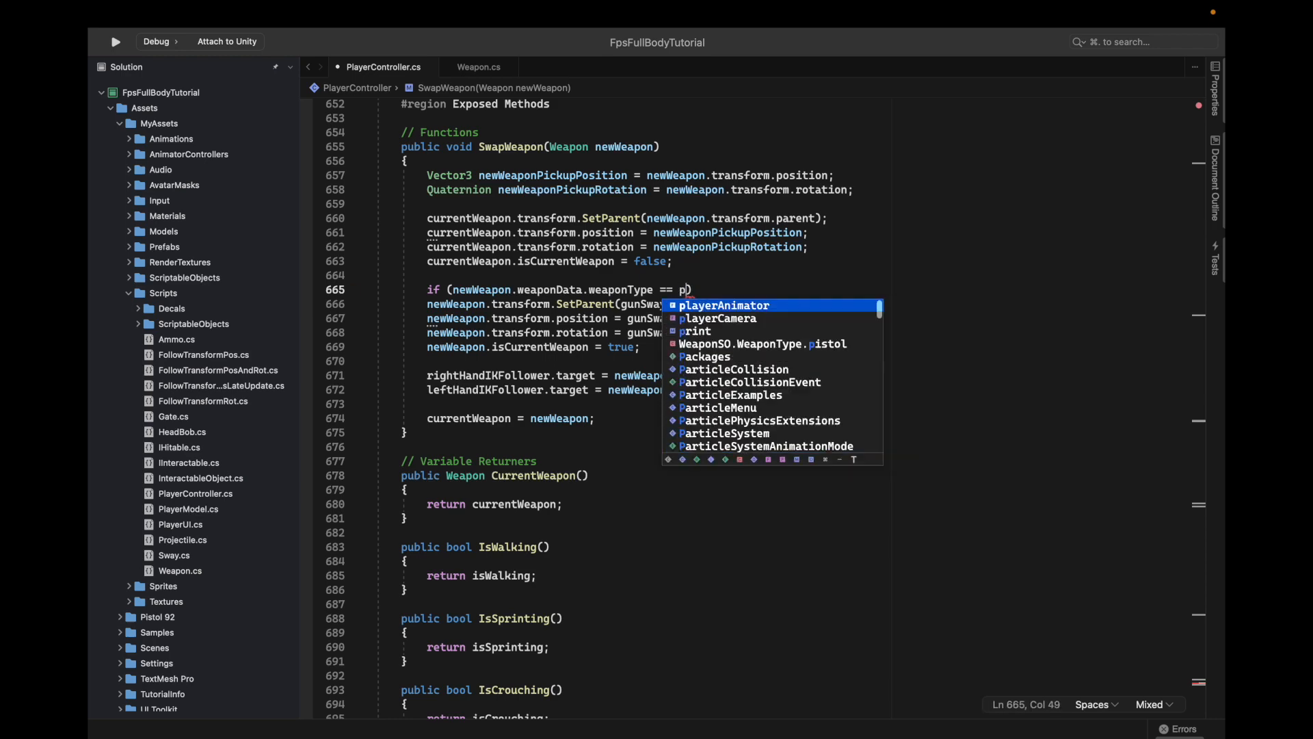
pyautogui.write('l')
pyautogui.press('Tab')
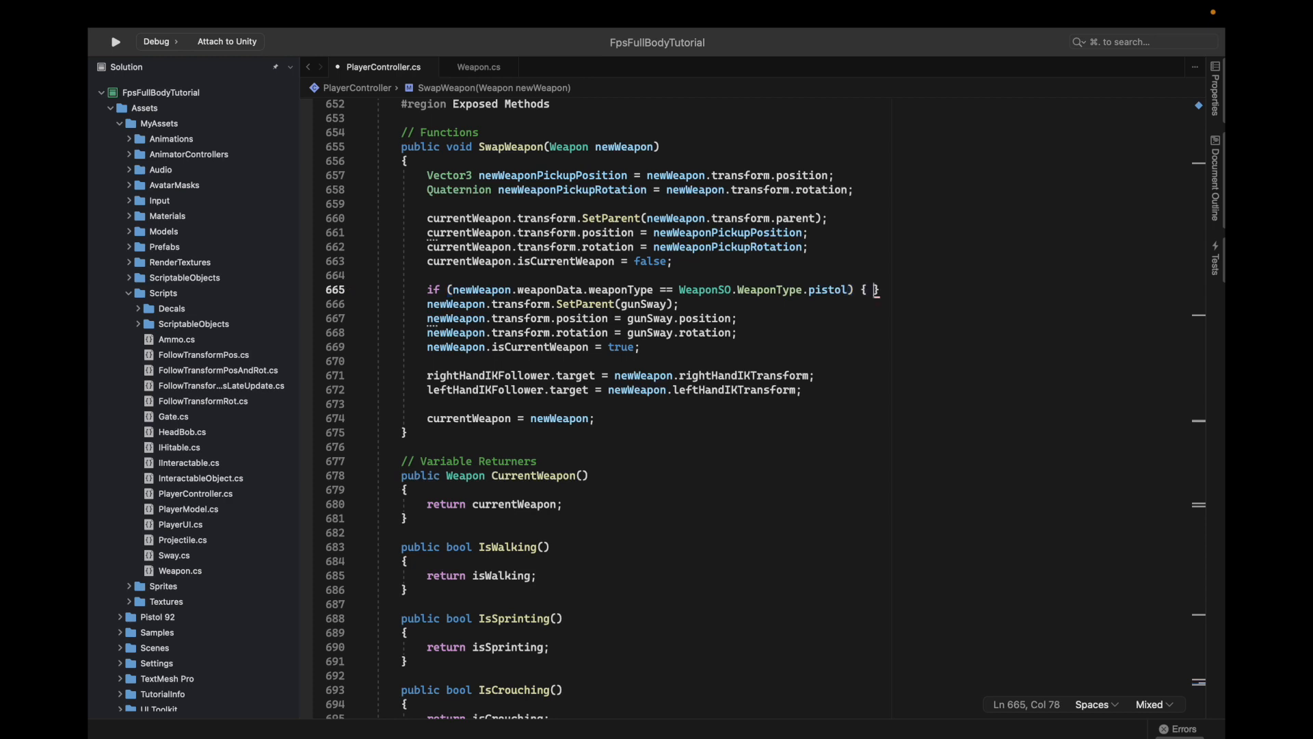
pyautogui.press('Return')
# Step: Move newWeapon's SetParent, position and rotation lines for gunSway into the pistol if block
pyautogui.moveTo(425, 345); pyautogui.dragTo(802, 378)
pyautogui.hotkey('ctrl', 'x')
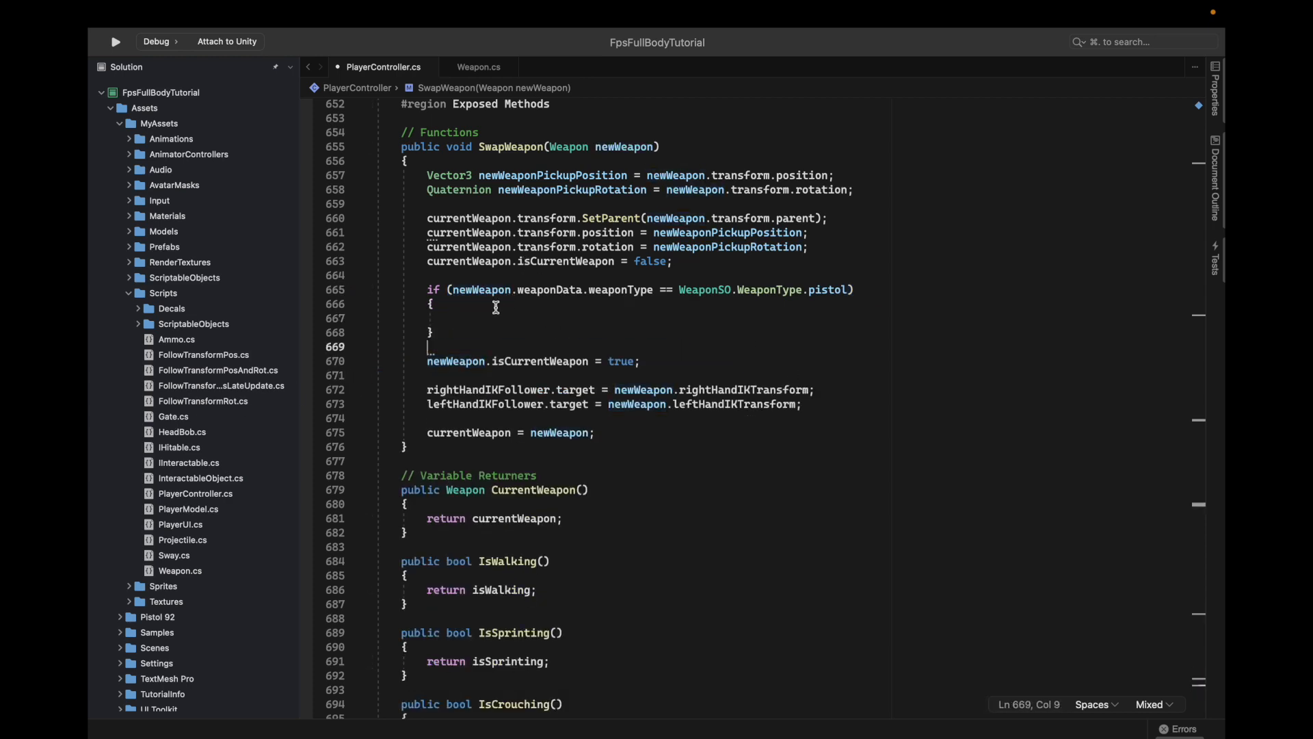
pyautogui.click(524, 319)
pyautogui.hotkey('ctrl', 'v')
# Step: Add an else branch with an empty braced body after the pistol if block
pyautogui.click(473, 375)
pyautogui.write('el')
pyautogui.press('Tab')
pyautogui.doubleClick(446, 375)
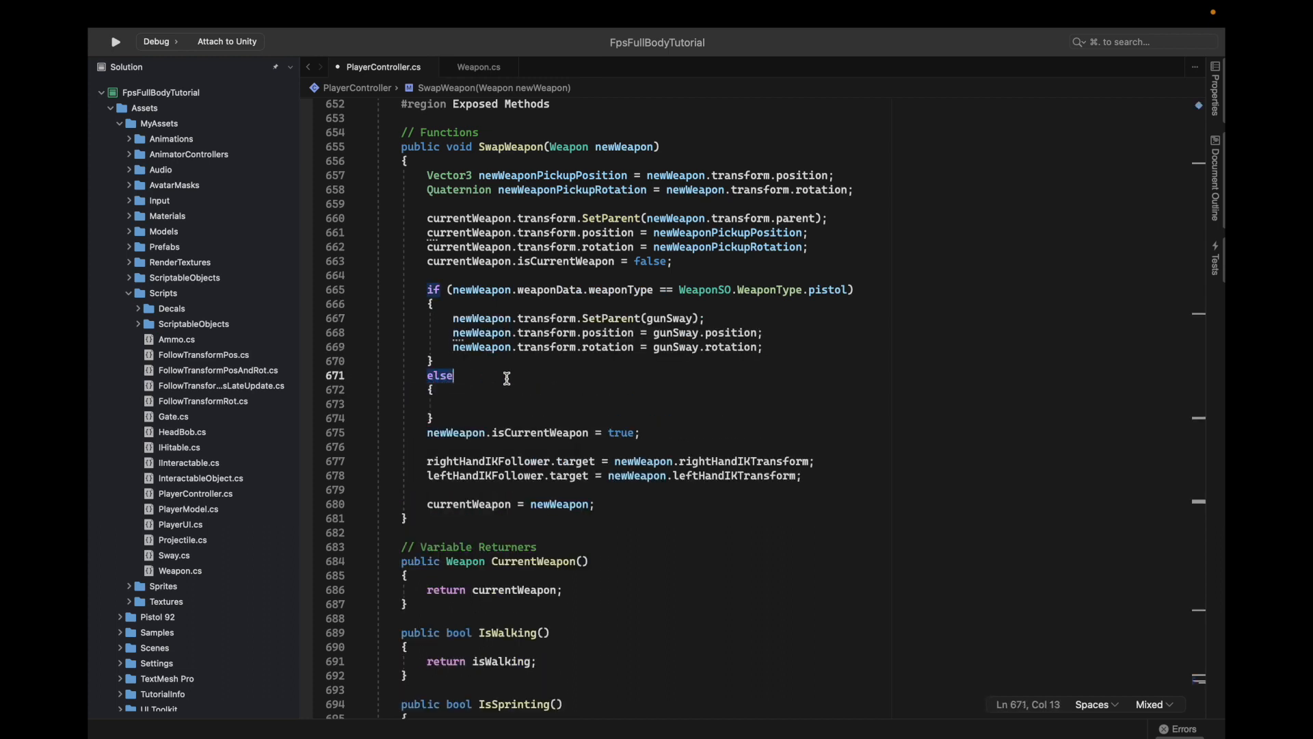
# Step: Change SwapWeapon's if condition to WeaponSO.WeaponType.rifle and turn the else branch into an else if with an opened condition
pyautogui.doubleClick(831, 291)
pyautogui.write('rifle')
pyautogui.doubleClick(655, 382)
pyautogui.write('if (')
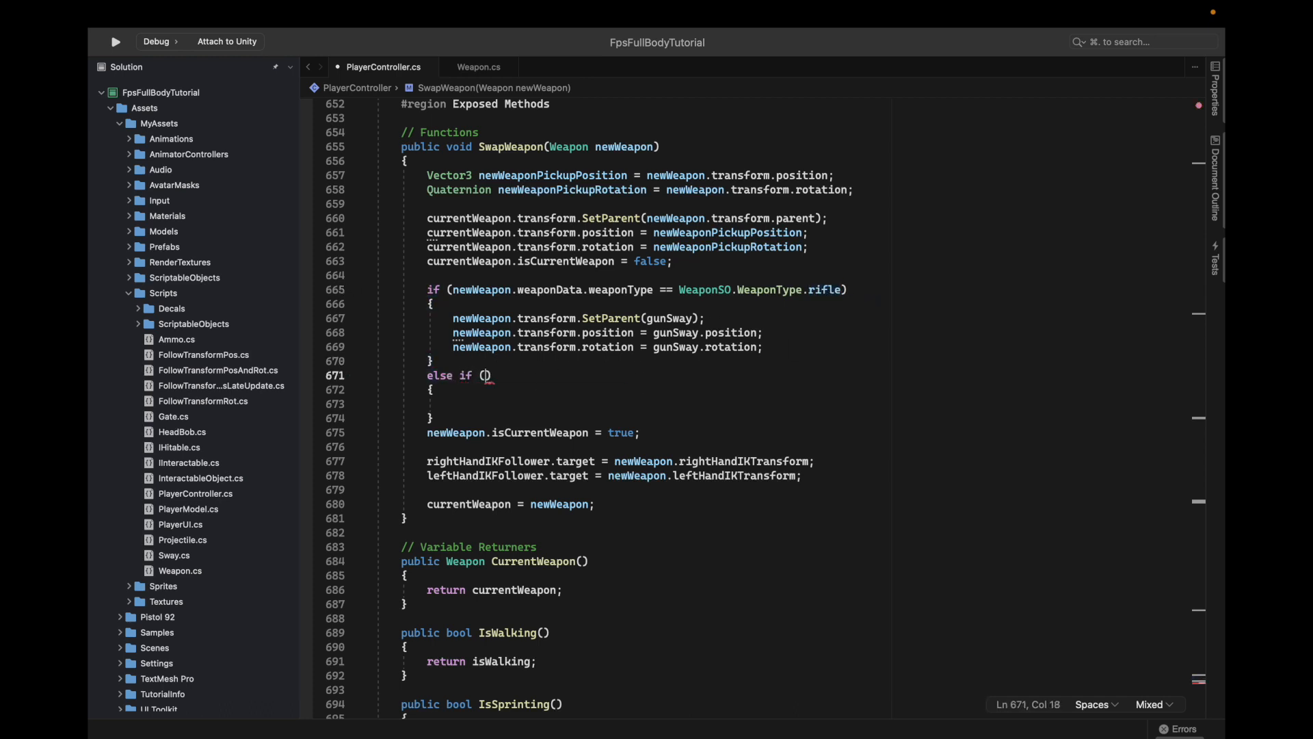
# Step: Complete the else if condition as newWeapon.weaponData.weaponType == WeaponSO.WeaponType.pistol
pyautogui.write('new')
pyautogui.press('Down')
pyautogui.press('Down')
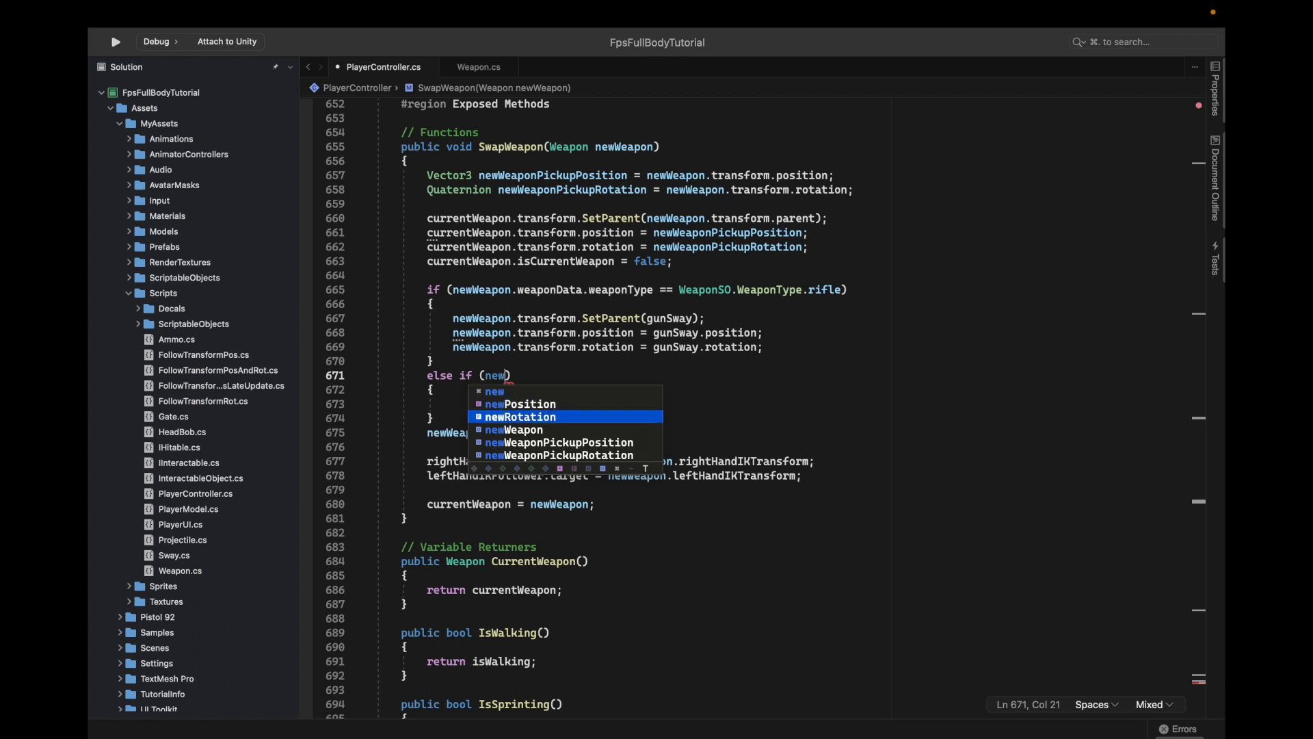
pyautogui.press('Down')
pyautogui.press('Return')
pyautogui.write('/')
pyautogui.write('.weaponData.ww')
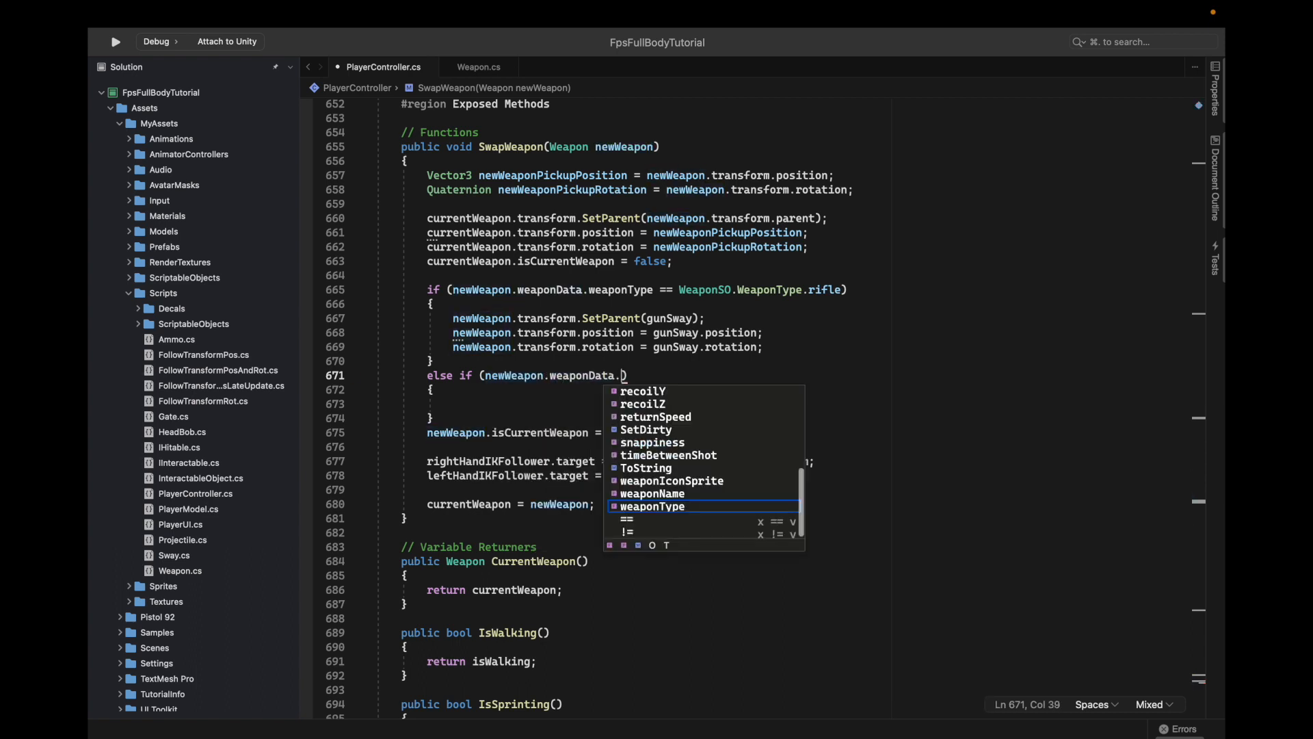
pyautogui.press('Return')
pyautogui.write('==')
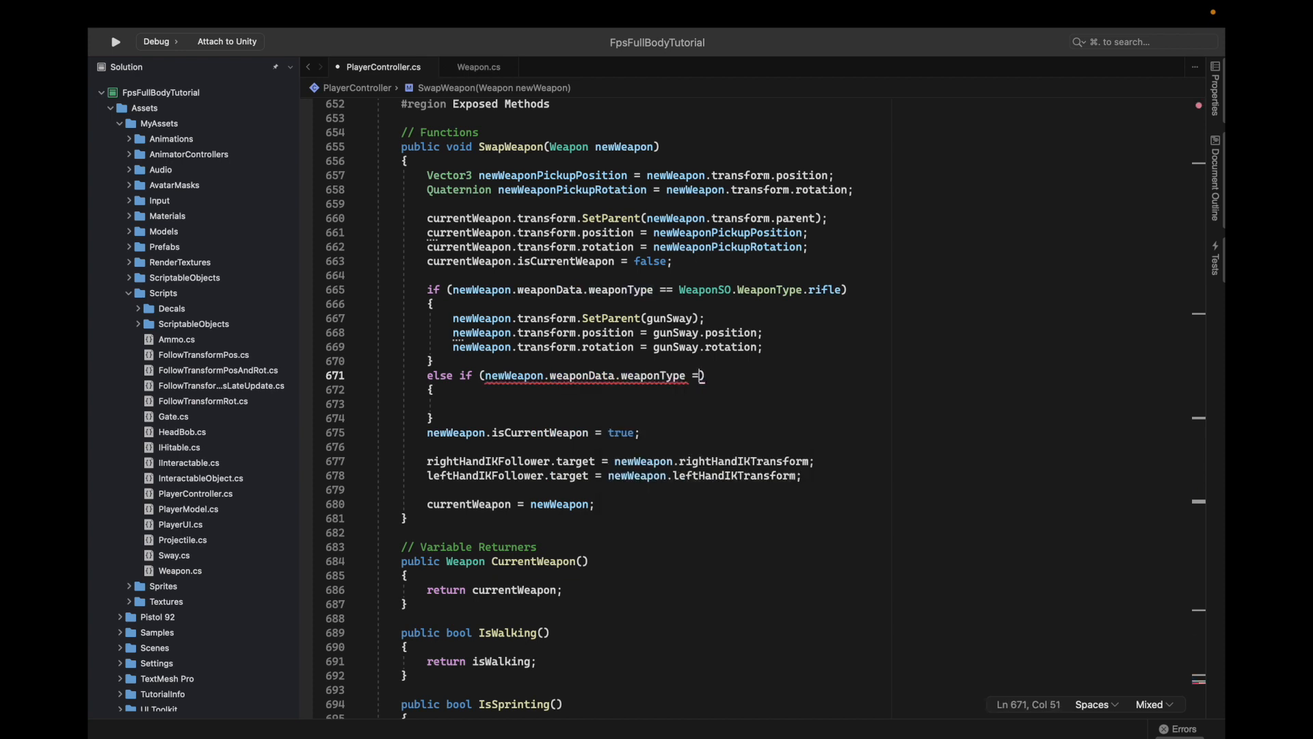
pyautogui.press('Return')
pyautogui.write('.ps')
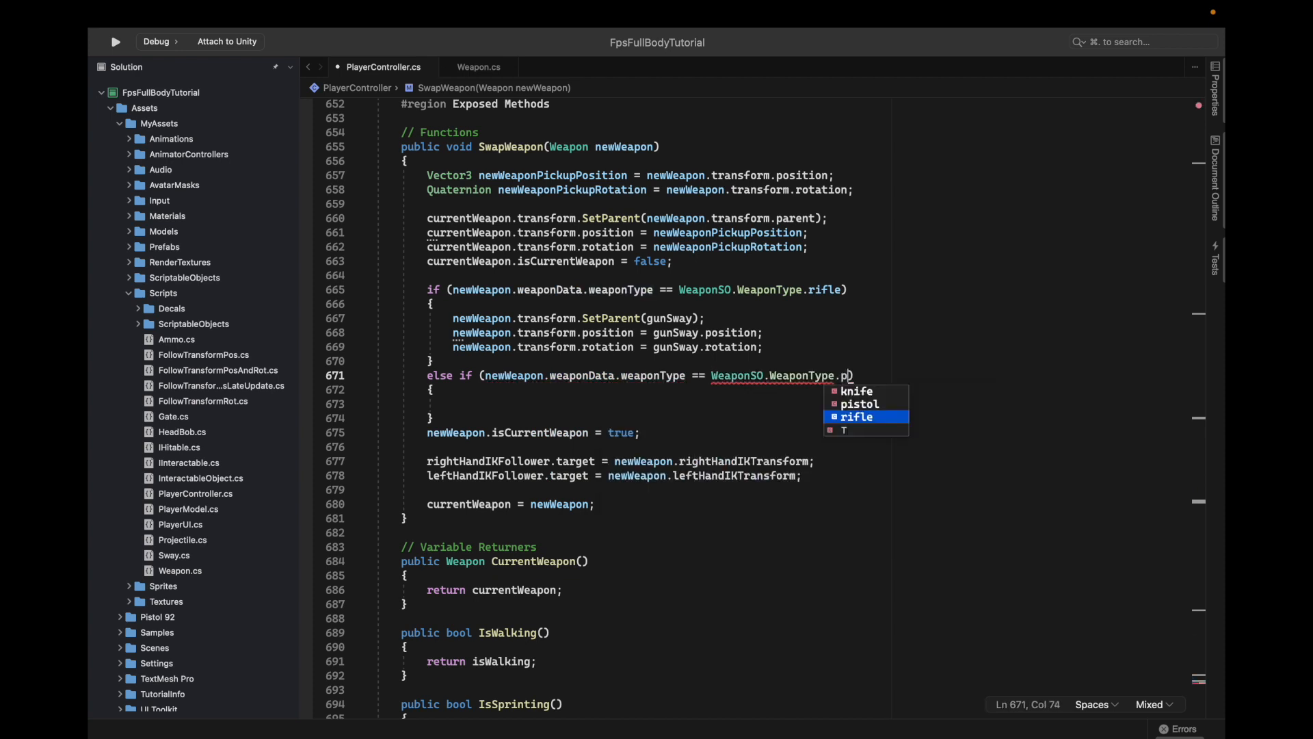
pyautogui.press('Return')
# Step: Paste newWeapon's SetParent, position and rotation lines into the pistol block and add a blank line after its closing brace
pyautogui.press('Down')
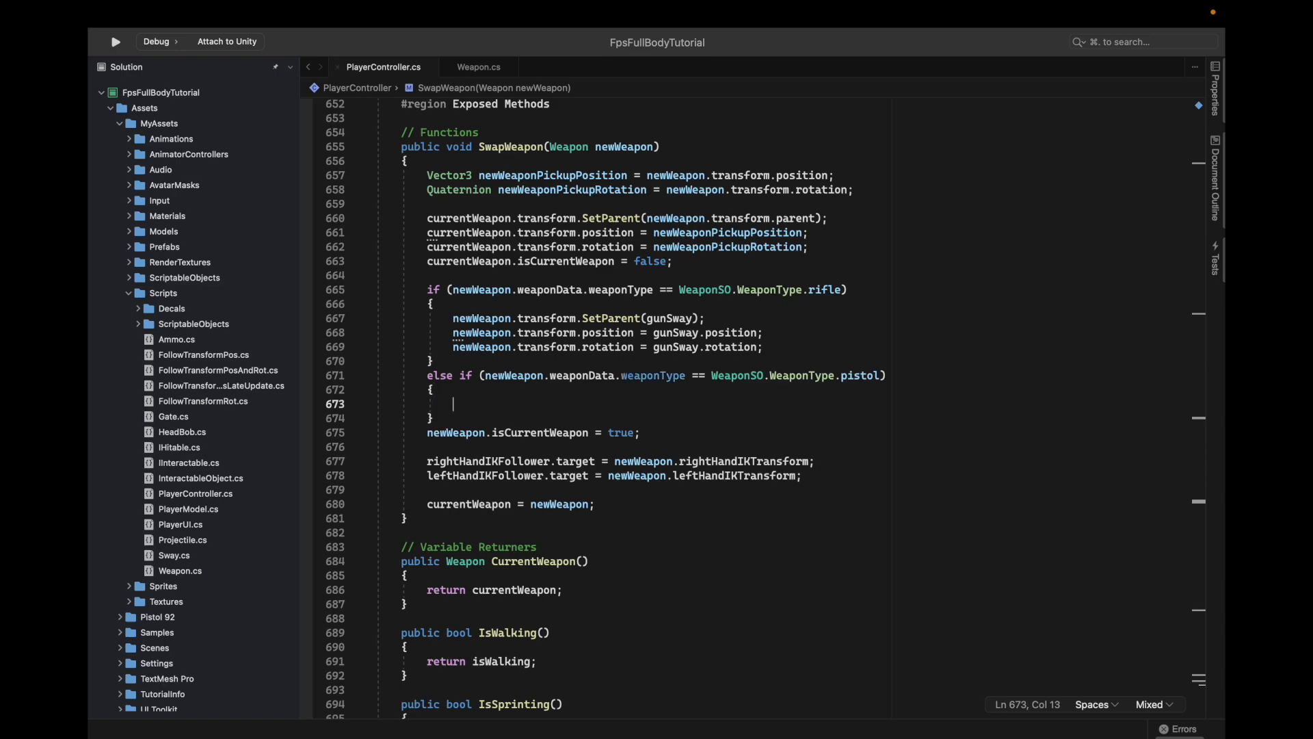
pyautogui.press('super+v')
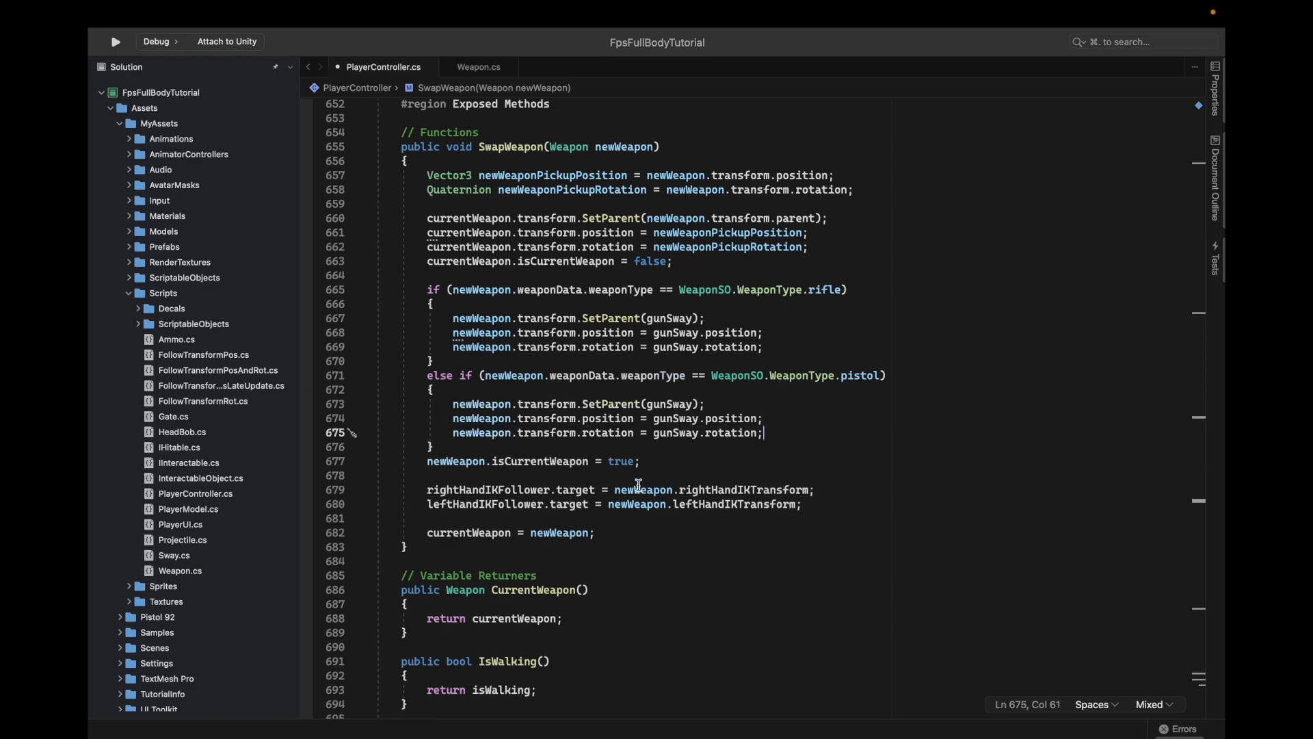
pyautogui.click(489, 447)
pyautogui.press('Return')
# Step: Duplicate the serialized gunSway Transform field twice directly below the original in the Weapon variables
pyautogui.scroll(20, 593, 291)
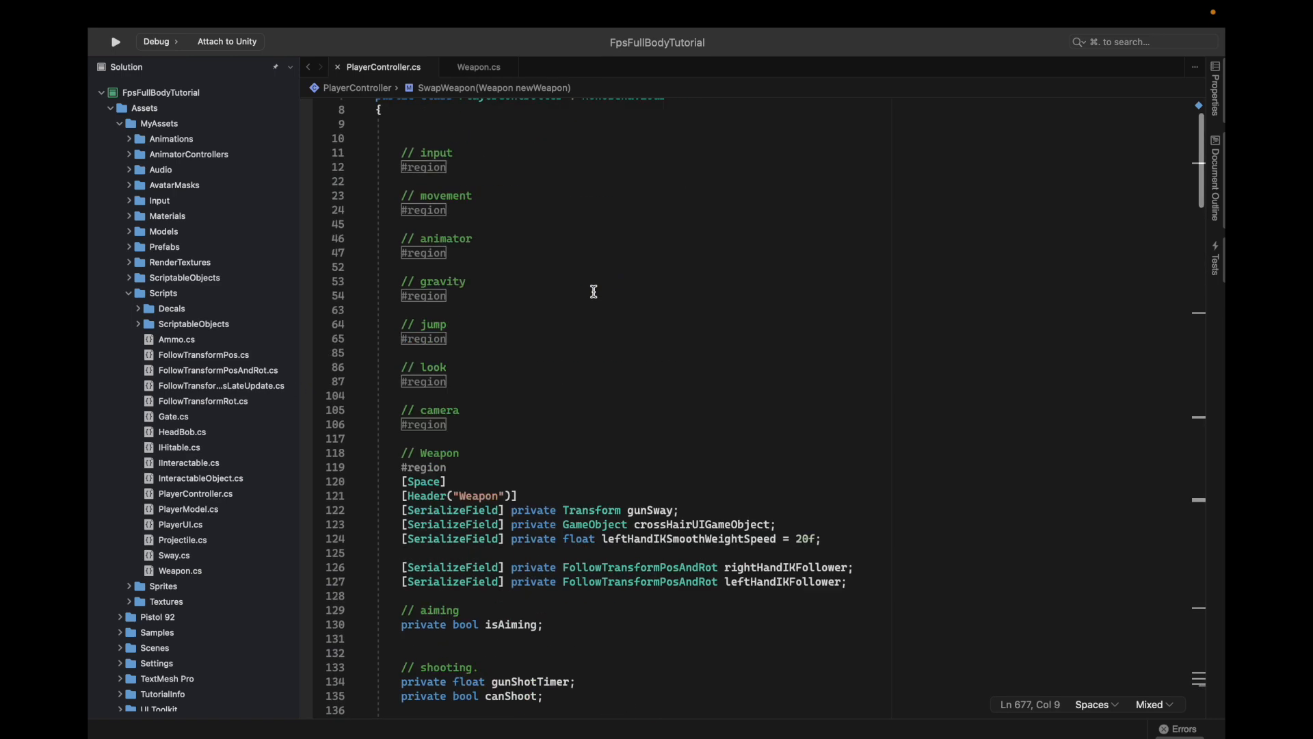
pyautogui.scroll(-5, 491, 291)
pyautogui.moveTo(397, 270); pyautogui.dragTo(741, 270)
pyautogui.press('super+c')
pyautogui.click(742, 271)
pyautogui.press('Return')
pyautogui.press('super+v')
pyautogui.press('Return')
pyautogui.press('super+v')
# Step: Rename the two duplicated Transform fields to rifleHolder and pistolHolder
pyautogui.click(646, 284)
pyautogui.doubleClick(647, 284)
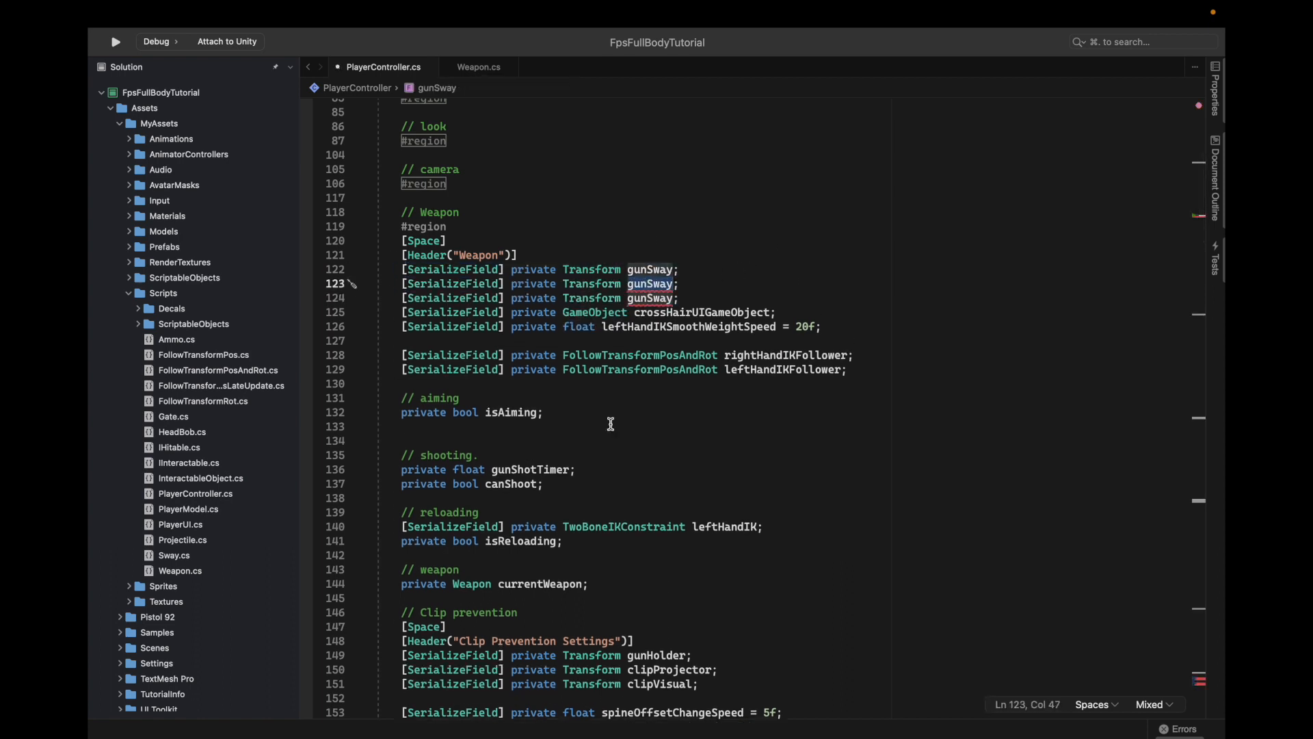
pyautogui.write('rifleHolder;')
pyautogui.doubleClick(647, 299)
pyautogui.write('pistolHolder;')
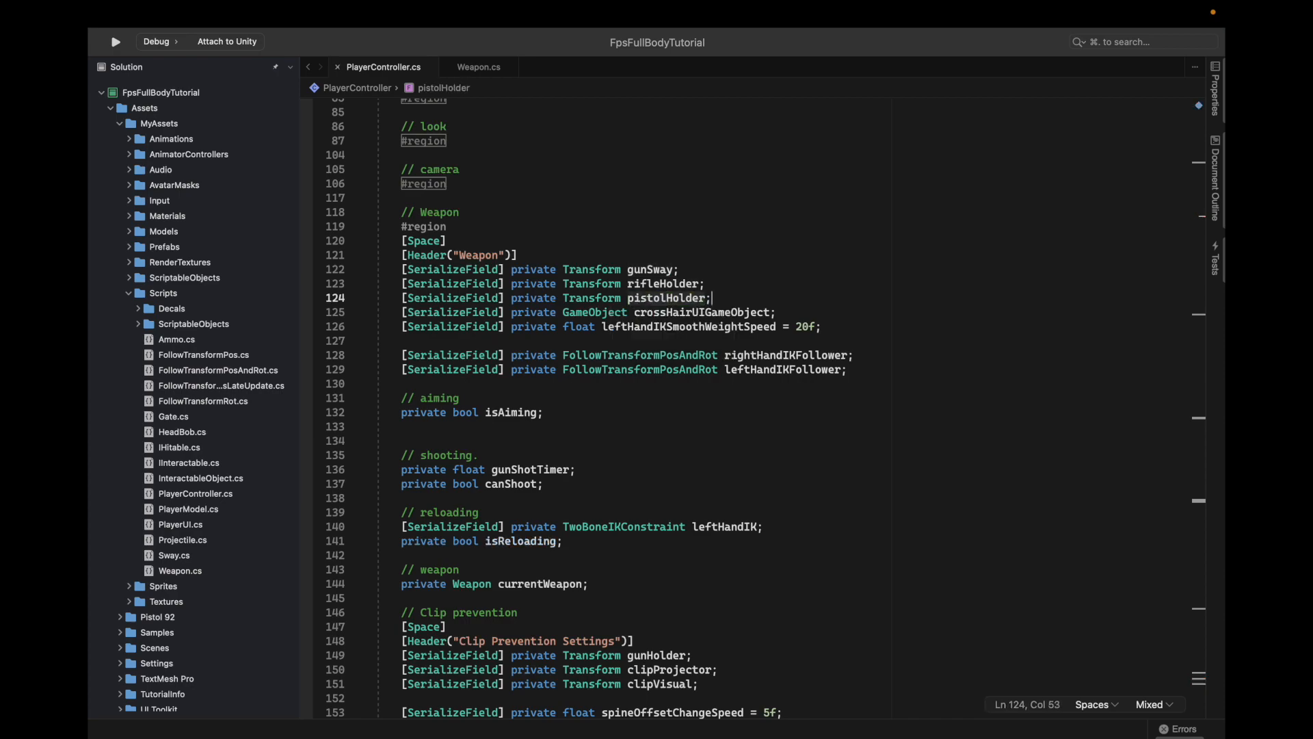
# Step: In SwapWeapon's rifle block, replace gunSway with rifleHolder in the SetParent, position and rotation lines
pyautogui.scroll(-10, 619, 570)
pyautogui.scroll(-20, 619, 570)
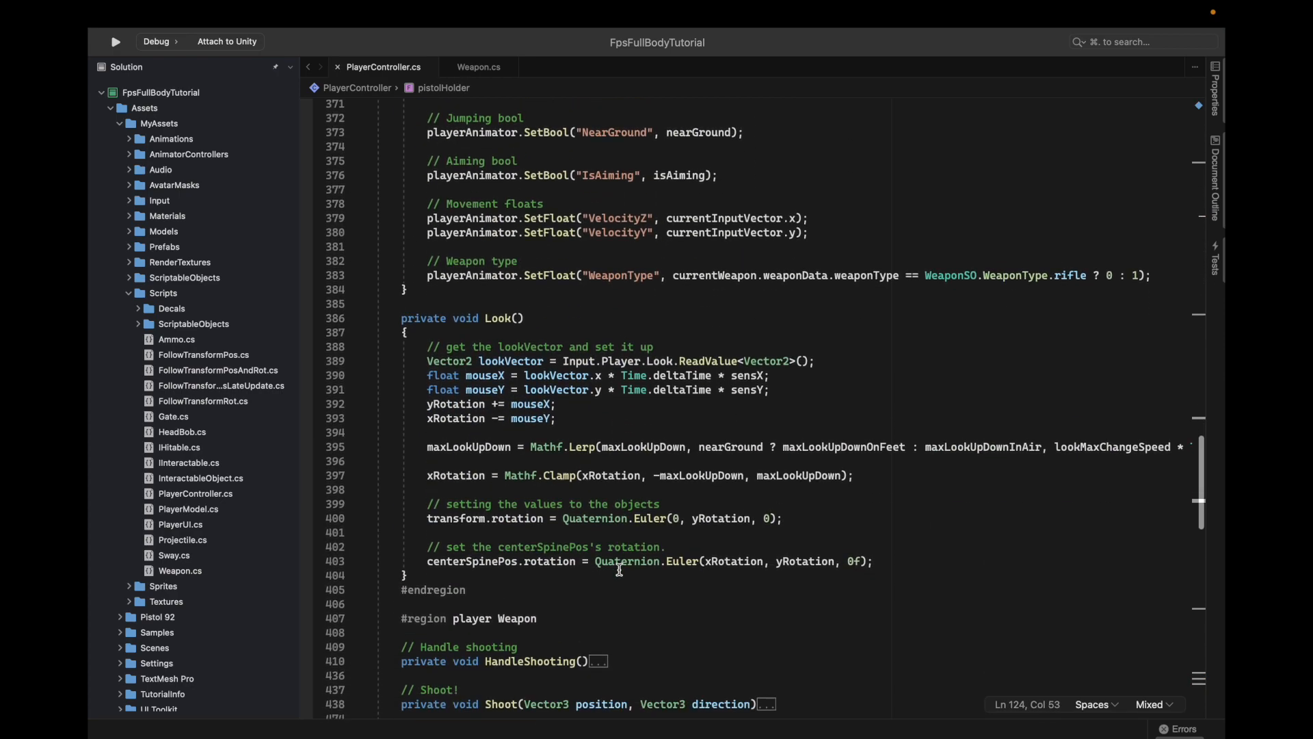
pyautogui.scroll(-10, 669, 330)
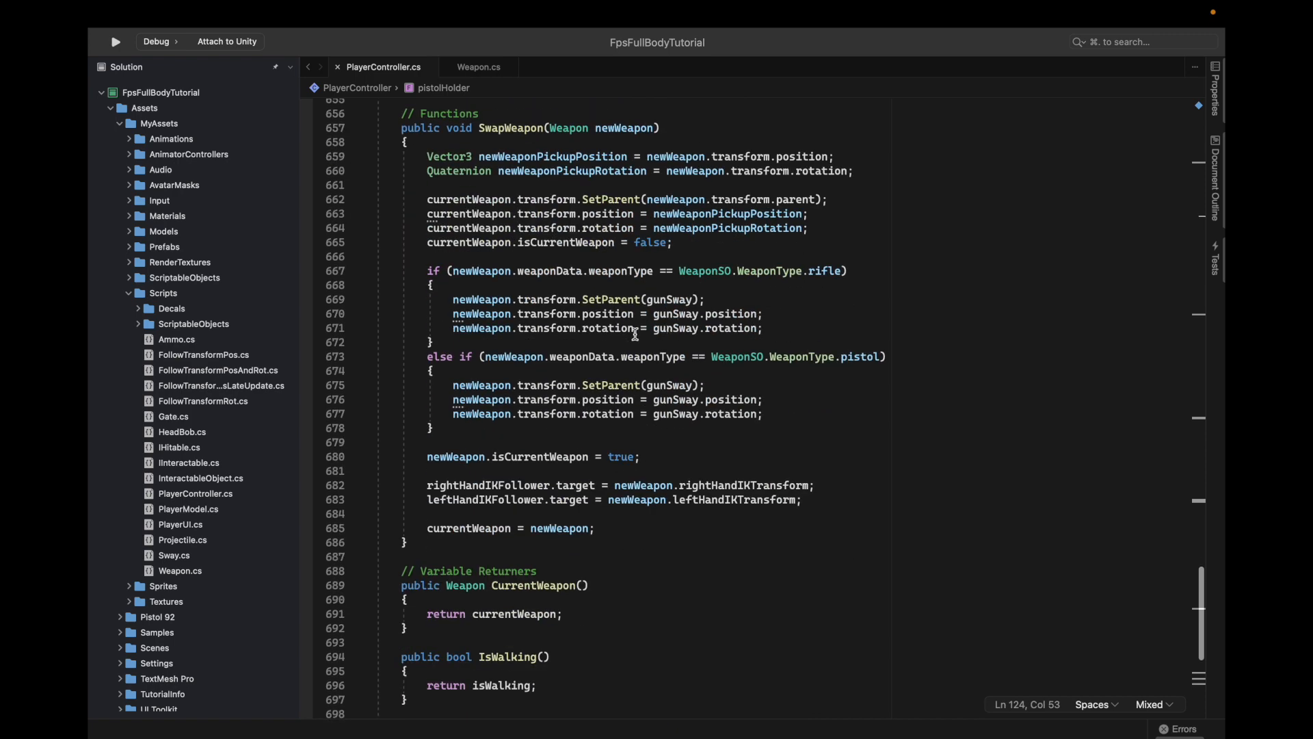
pyautogui.doubleClick(653, 299)
pyautogui.write('rifleHolder')
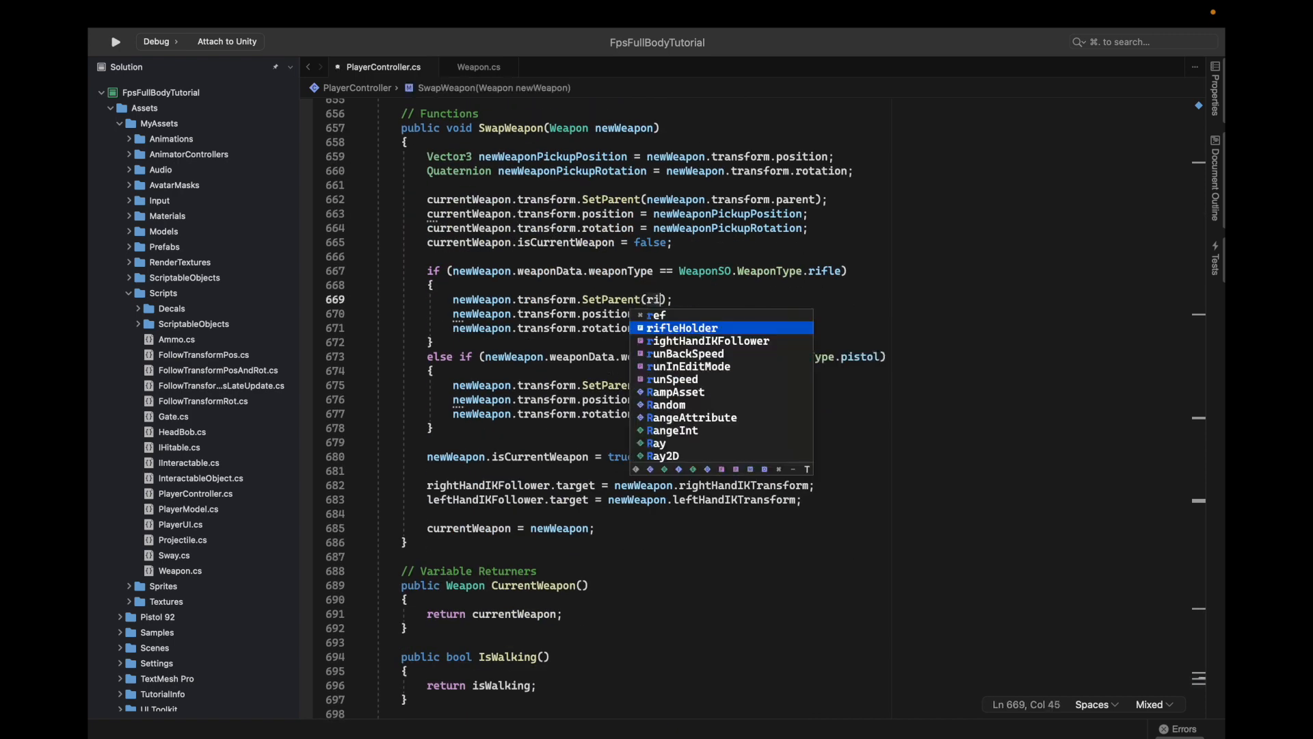
pyautogui.doubleClick(689, 296)
pyautogui.press('super+c')
pyautogui.doubleClick(679, 314)
pyautogui.press('super+v')
pyautogui.doubleClick(673, 327)
pyautogui.press('super+v')
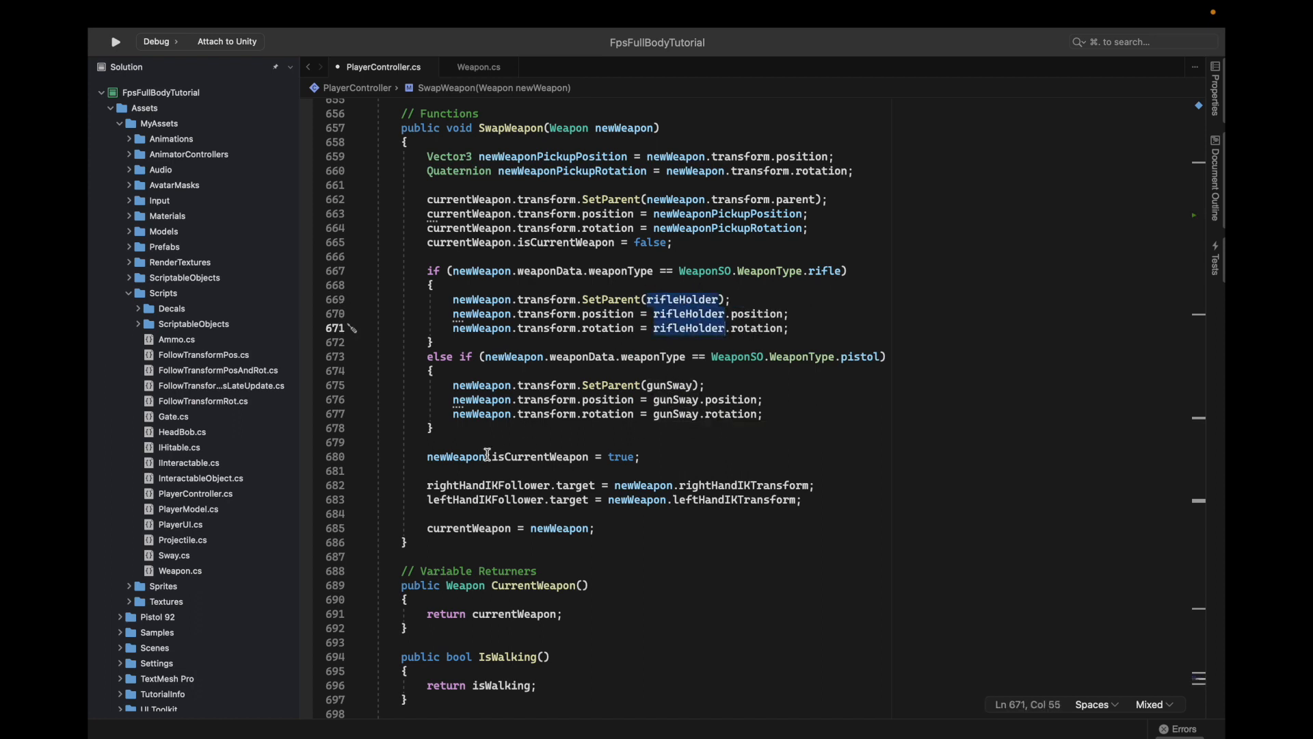
# Step: Replace gunSway with pistolHolder in the pistol block's SetParent, position and rotation lines, and save the script
pyautogui.doubleClick(673, 385)
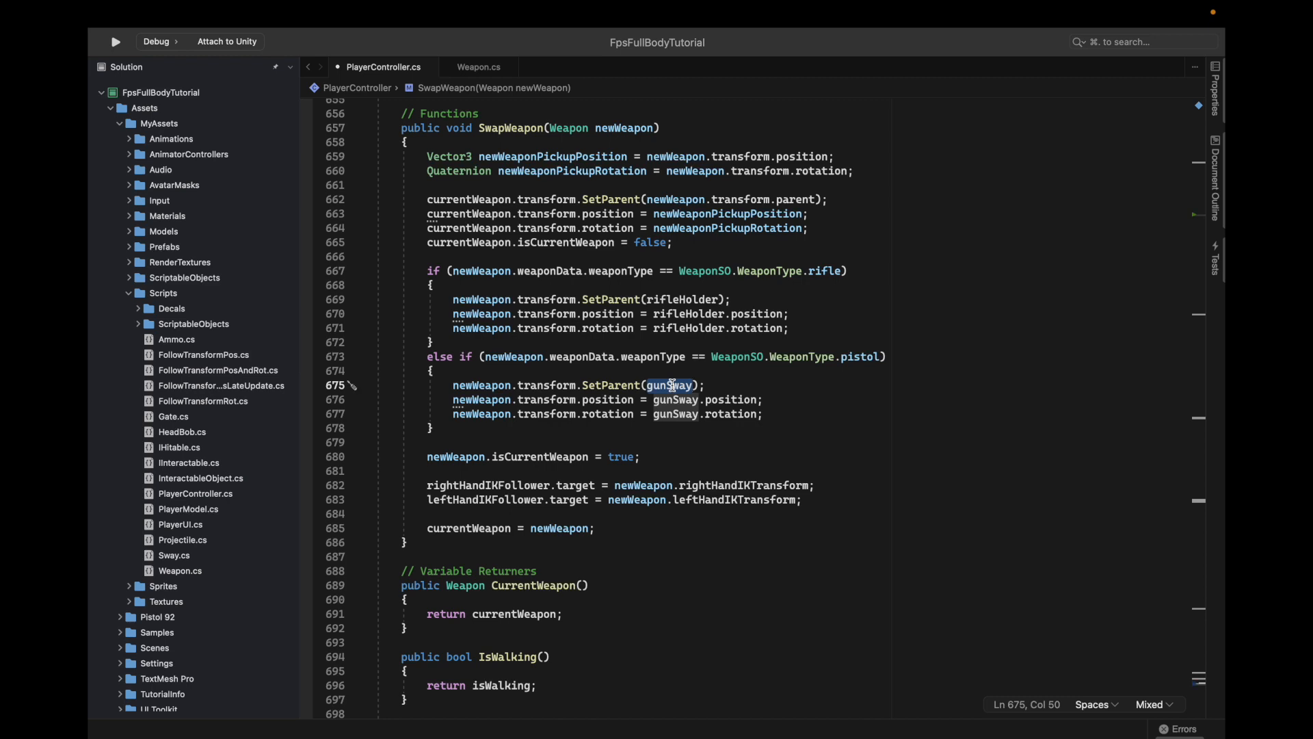
pyautogui.write('pistol')
pyautogui.press('Return')
pyautogui.doubleClick(691, 385)
pyautogui.press('super+c')
pyautogui.doubleClick(677, 399)
pyautogui.press('super+v')
pyautogui.doubleClick(675, 414)
pyautogui.press('super+v')
pyautogui.press('super+s')
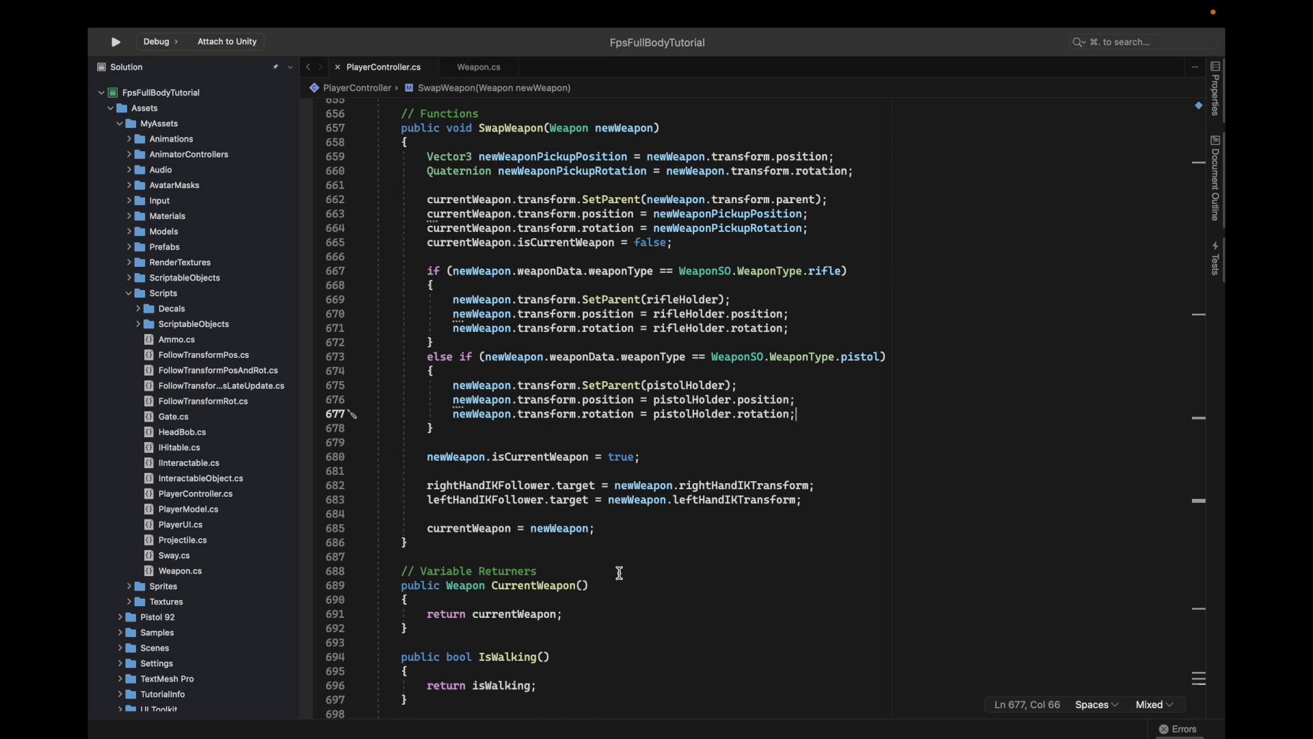
# Step: Collapse the Exposed Methods region in PlayerController.cs
pyautogui.scroll(5, 705, 208)
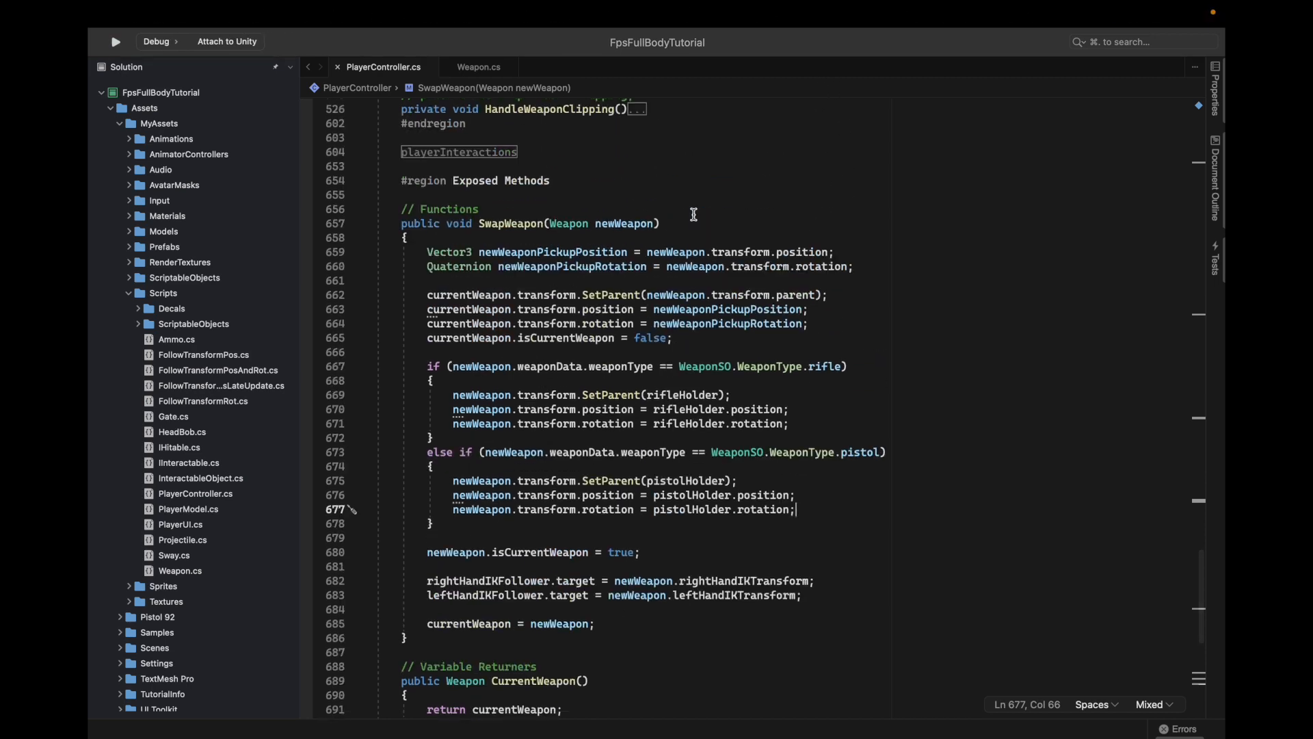
pyautogui.press('super+Tab')
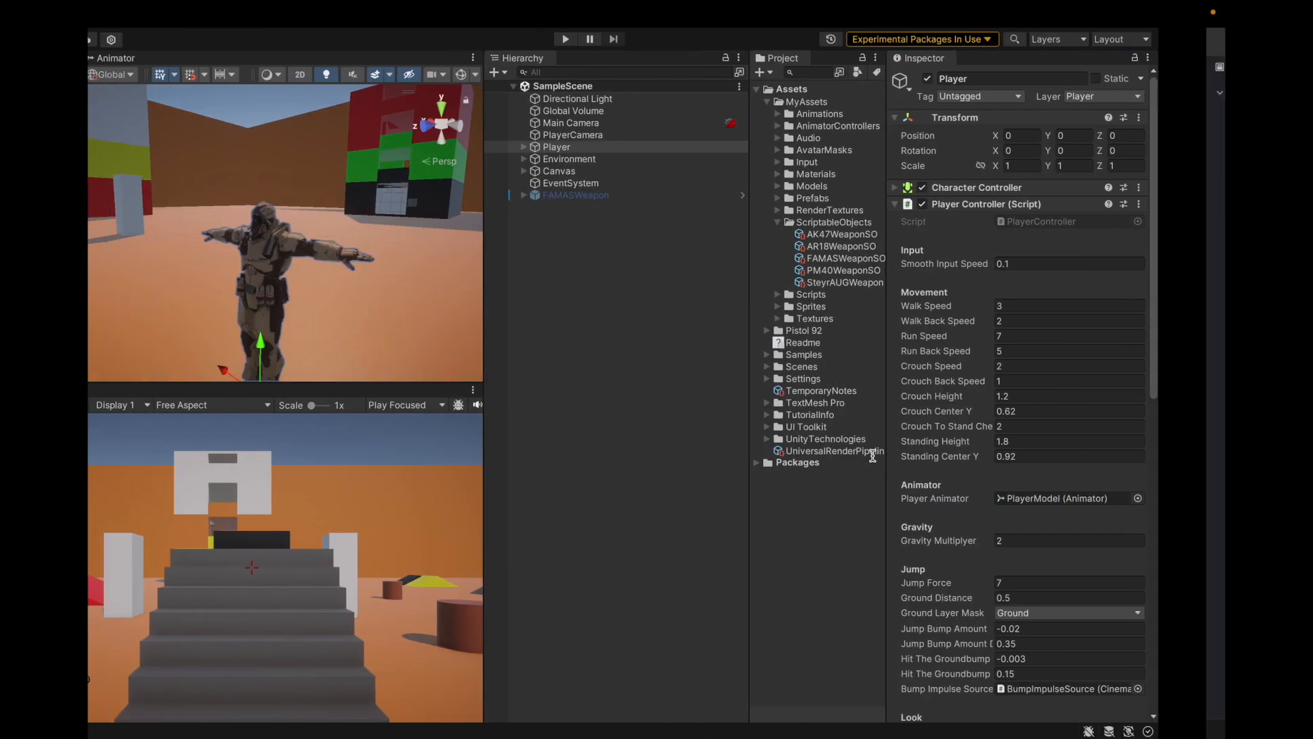
pyautogui.press('super+Tab')
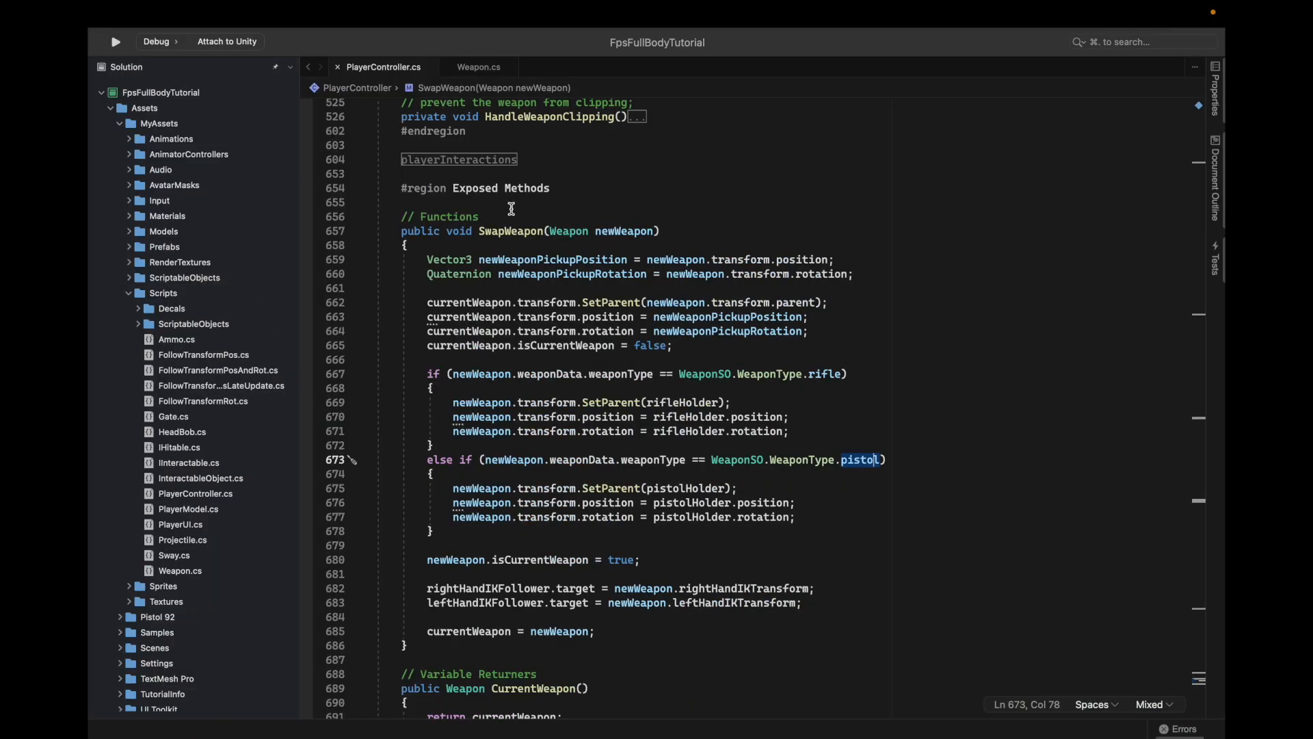
pyautogui.click(369, 233)
pyautogui.click(370, 187)
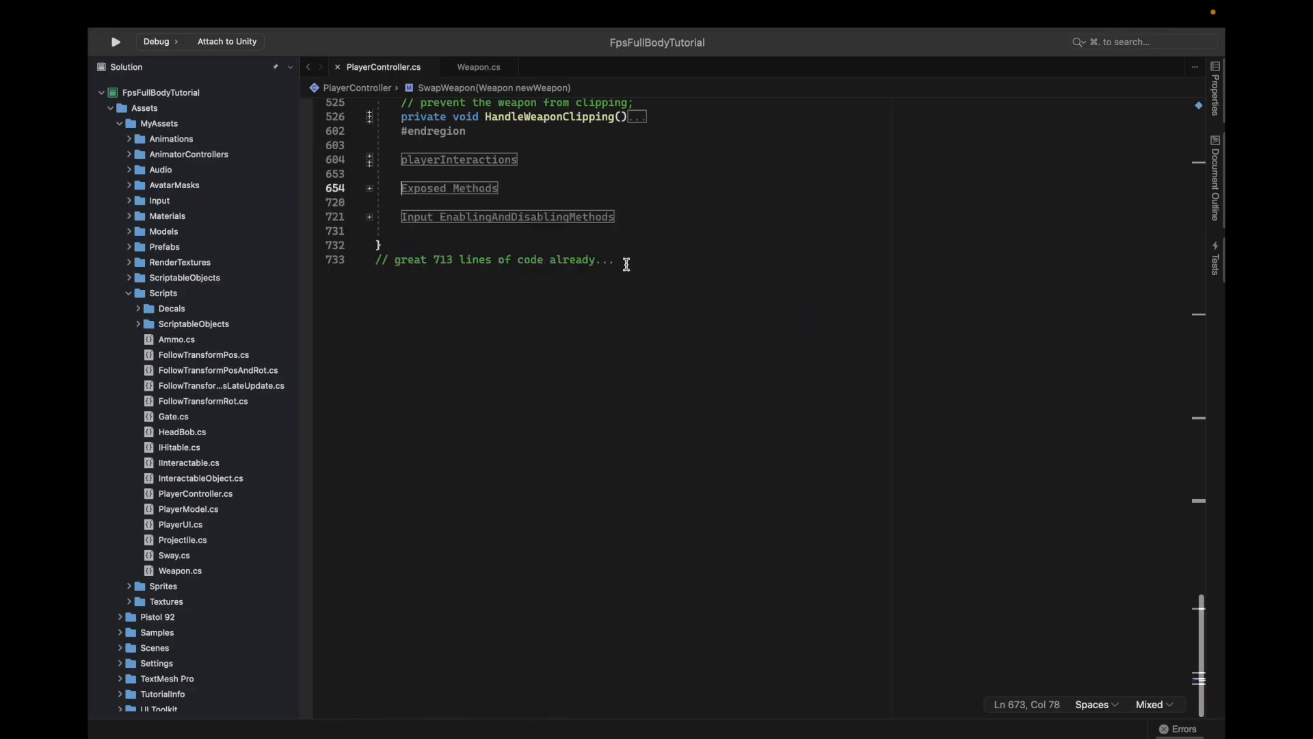
# Step: Switch to Unity and expand the Player object to reach PlayerModel
pyautogui.press('super+Tab')
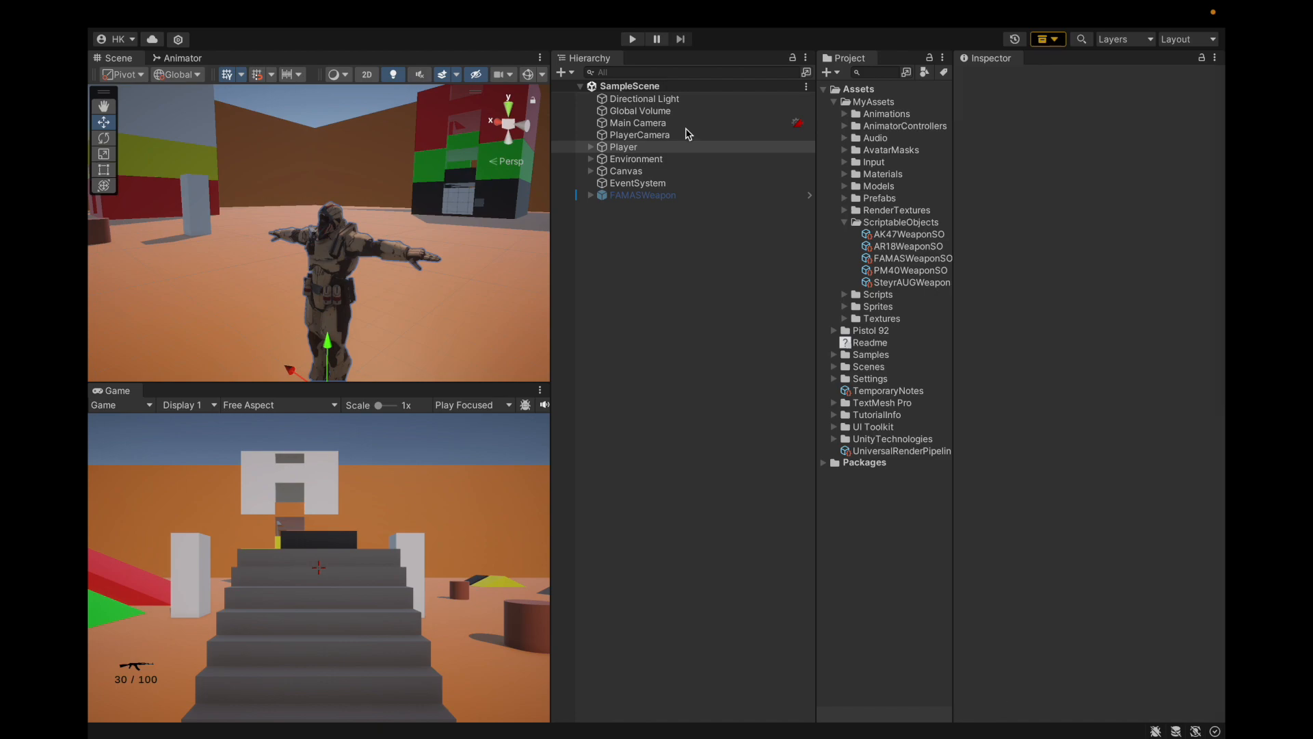
pyautogui.click(624, 147)
pyautogui.press('Right')
pyautogui.press('Down')
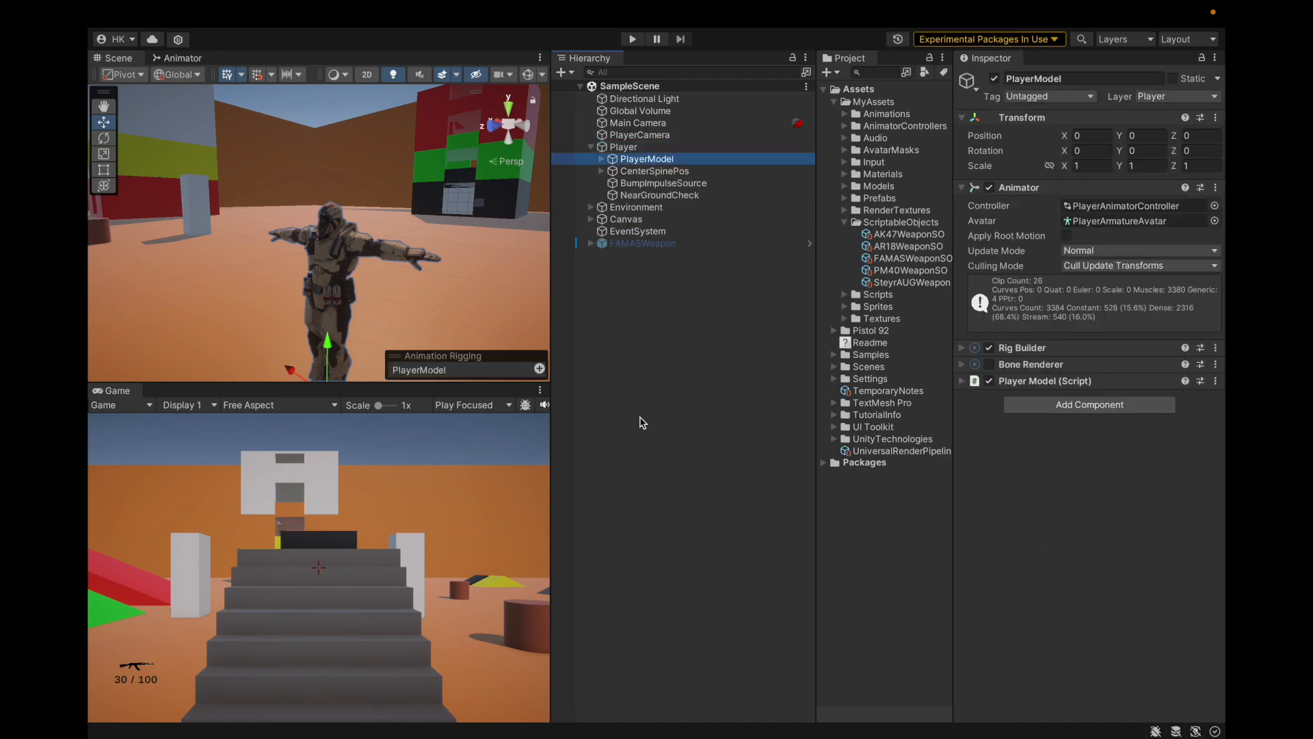
# Step: Return to PlayerController.cs and collapse the player Weapon region, the movement methods and the playerMovement region
pyautogui.press('super+Tab')
pyautogui.scroll(10, 350, 366)
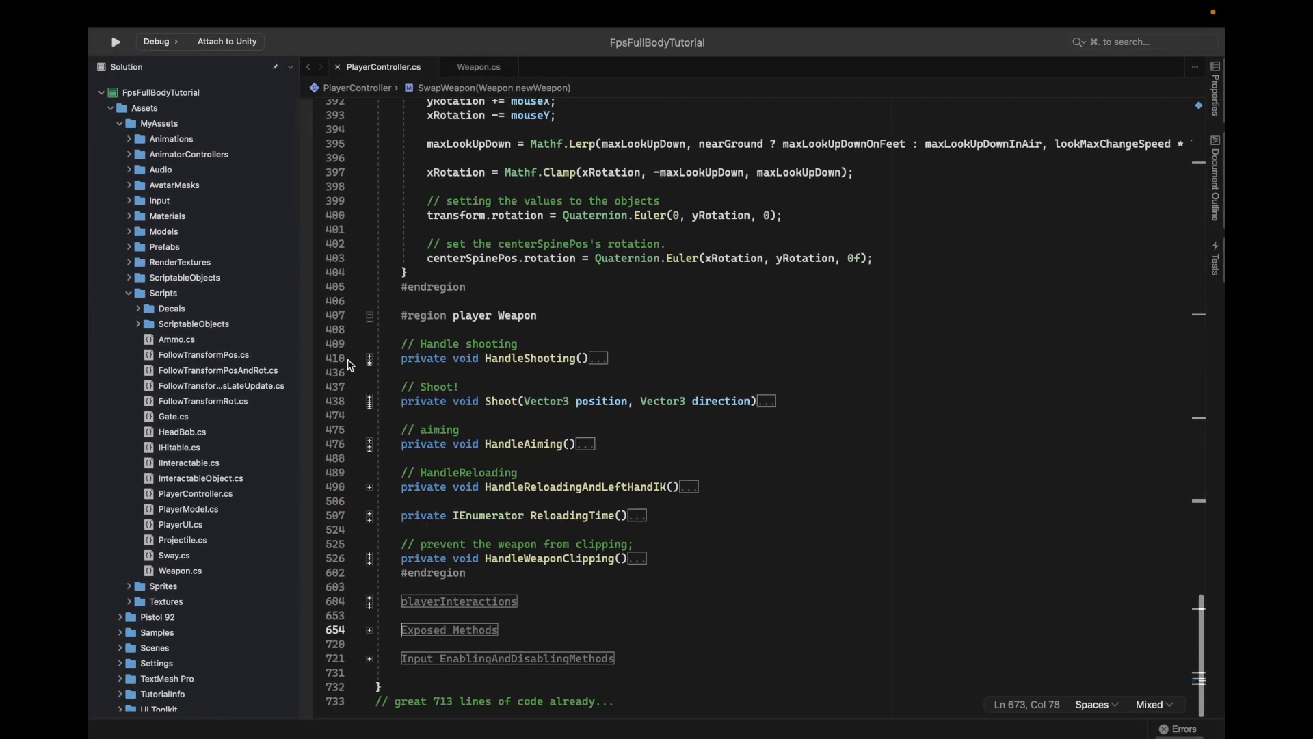
pyautogui.click(370, 366)
pyautogui.scroll(15, 375, 374)
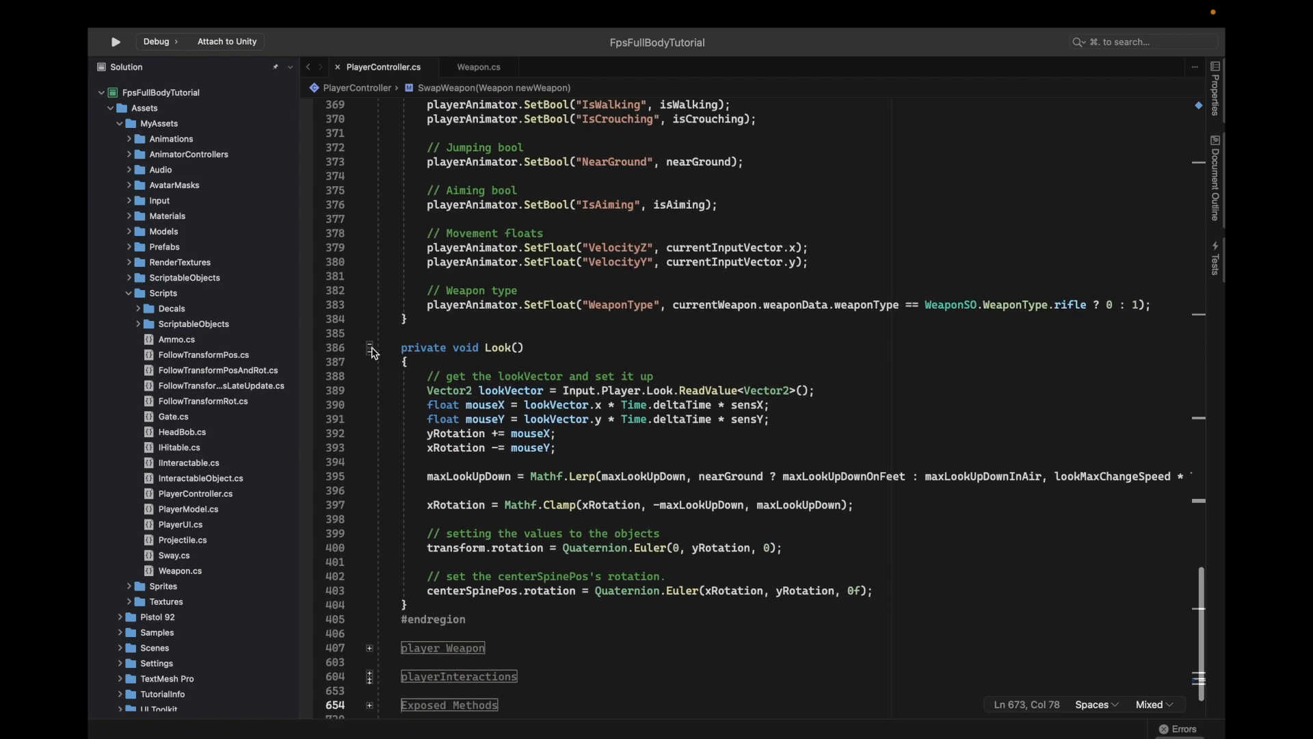
pyautogui.click(370, 427)
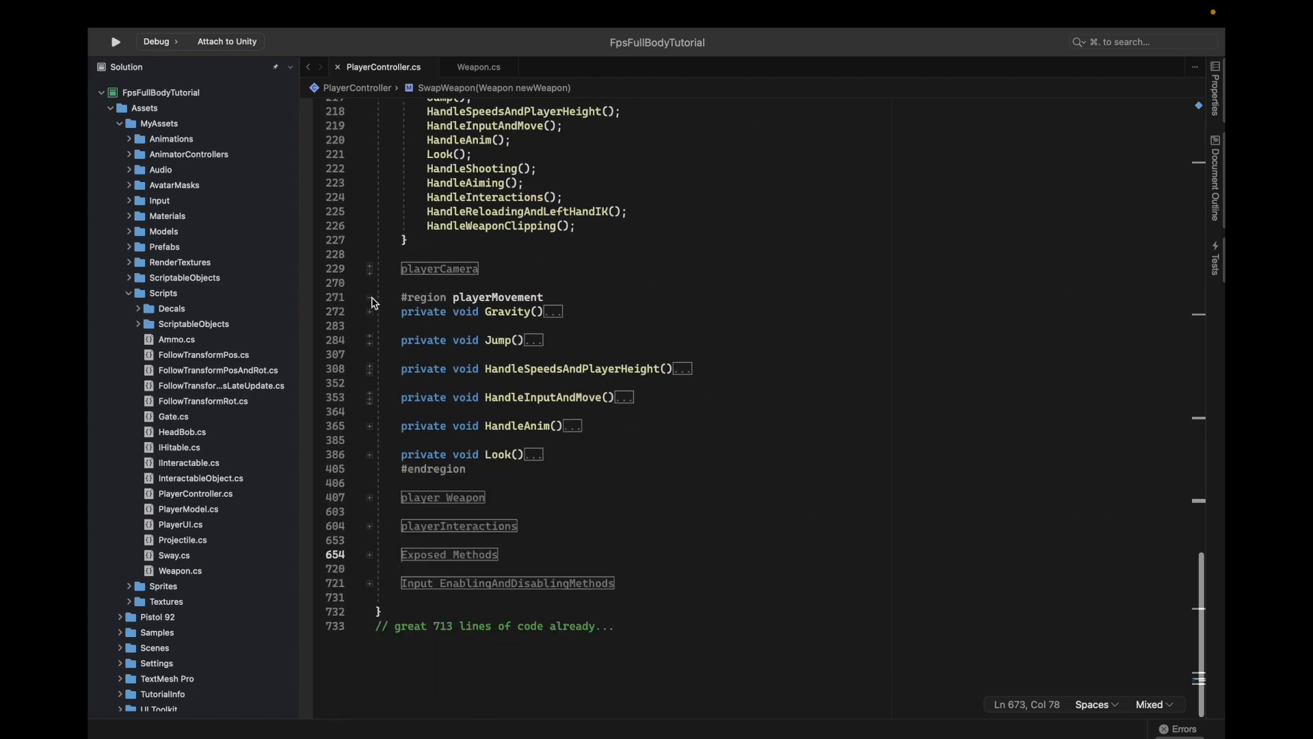
pyautogui.click(370, 298)
# Step: Switch to Unity, expand PlayerModel and select mixamorig:Hips
pyautogui.hotkey('ctrl', 'Left')
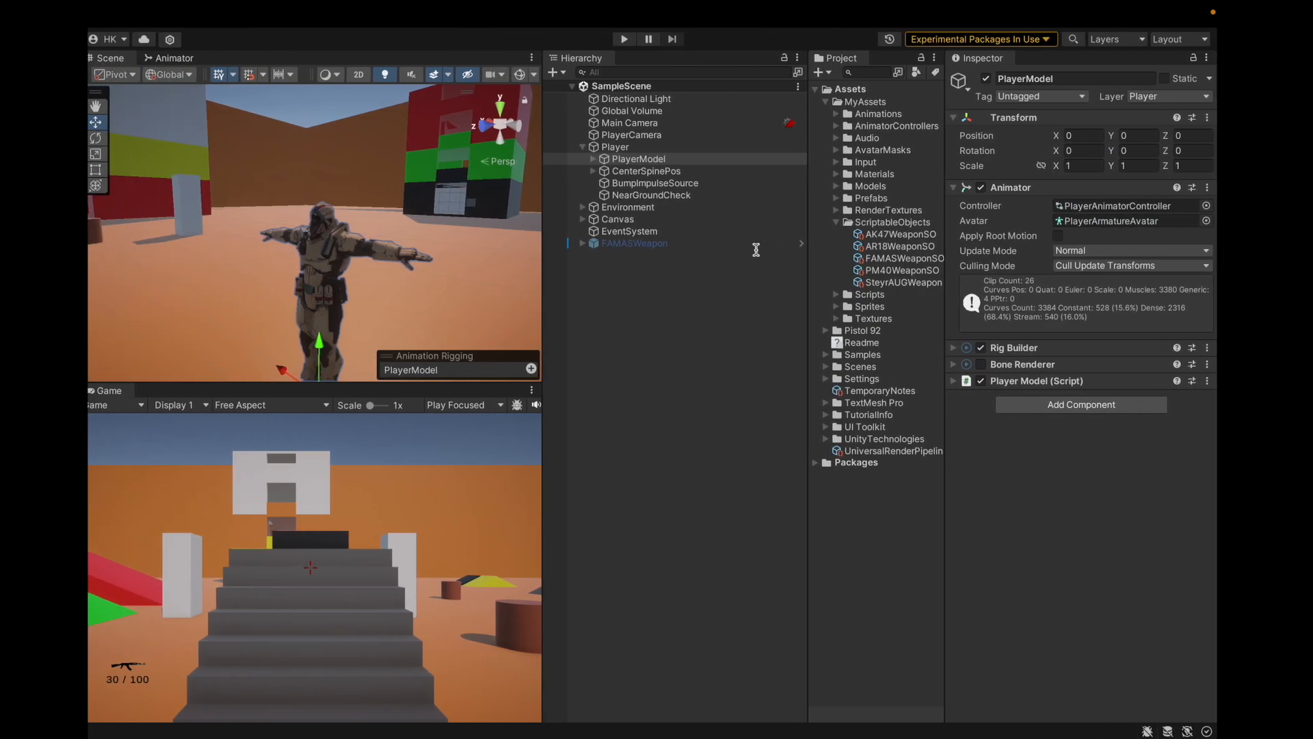
pyautogui.press('Right')
pyautogui.press('Down')
pyautogui.press('Down')
pyautogui.press('Up')
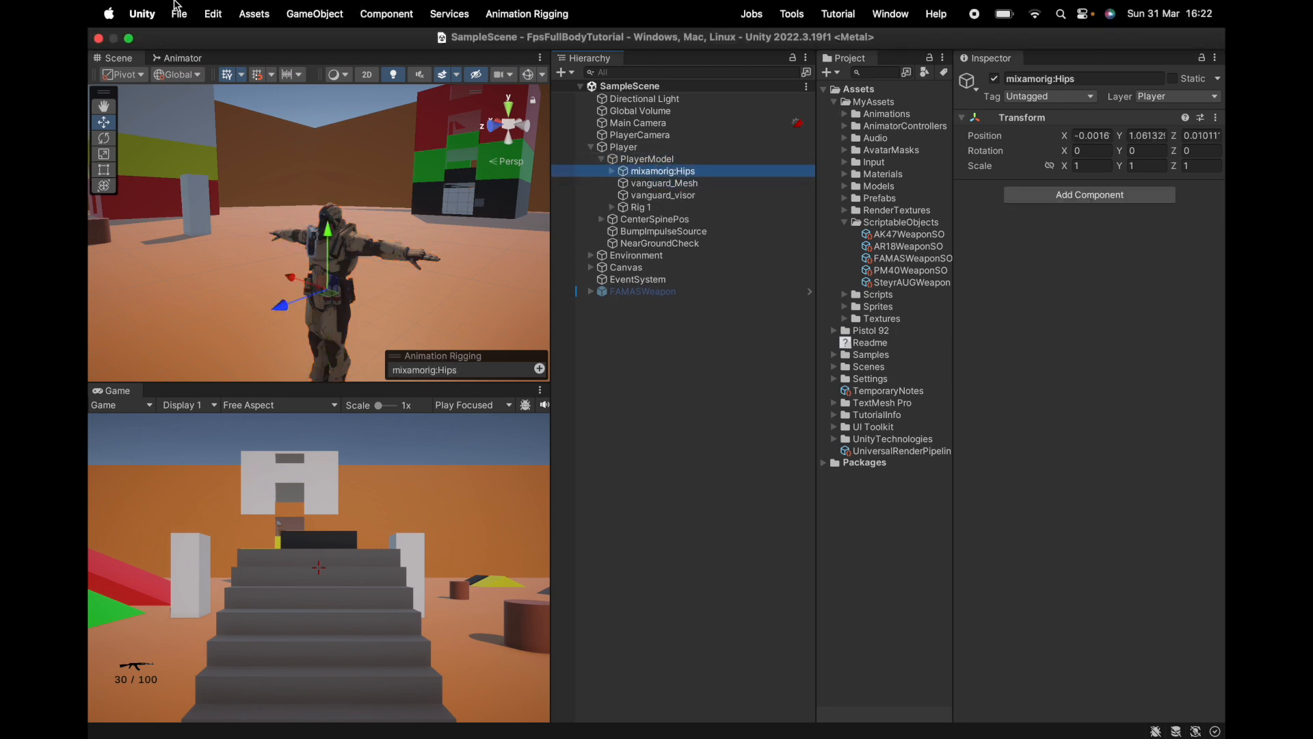
pyautogui.click(178, 14)
pyautogui.click(185, 205)
# Step: Expand the skeleton from mixamorig:Hips through Spine and Spine1 to show the children of mixamorig:Spine2
pyautogui.press('Right')
pyautogui.press('Down')
pyautogui.press('Down')
pyautogui.press('Down')
pyautogui.press('Right')
pyautogui.press('Down')
pyautogui.press('Right')
pyautogui.press('Down')
pyautogui.press('Down')
pyautogui.press('Down')
pyautogui.press('Up')
pyautogui.press('Up')
pyautogui.press('Right')
pyautogui.press('Down')
pyautogui.press('Down')
pyautogui.press('Down')
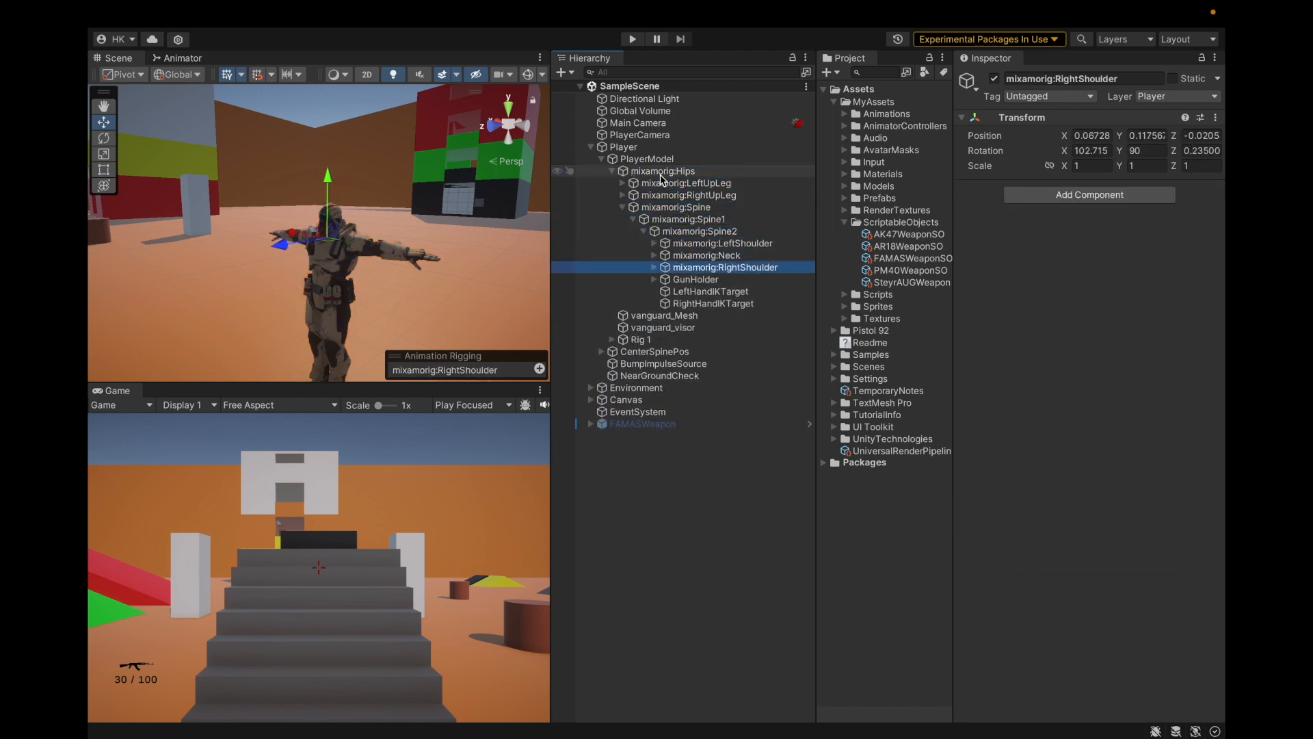
# Step: Expand GunHolder and its GunSway child to reveal the RifleHolder and PistolHolder objects
pyautogui.press('Down')
pyautogui.press('Right')
pyautogui.press('Down')
pyautogui.press('Right')
pyautogui.press('Down')
# Step: Assign RifleHolder and PistolHolder to the Rifle Holder and Pistol Holder fields of Player's Player Controller script
pyautogui.click(623, 147)
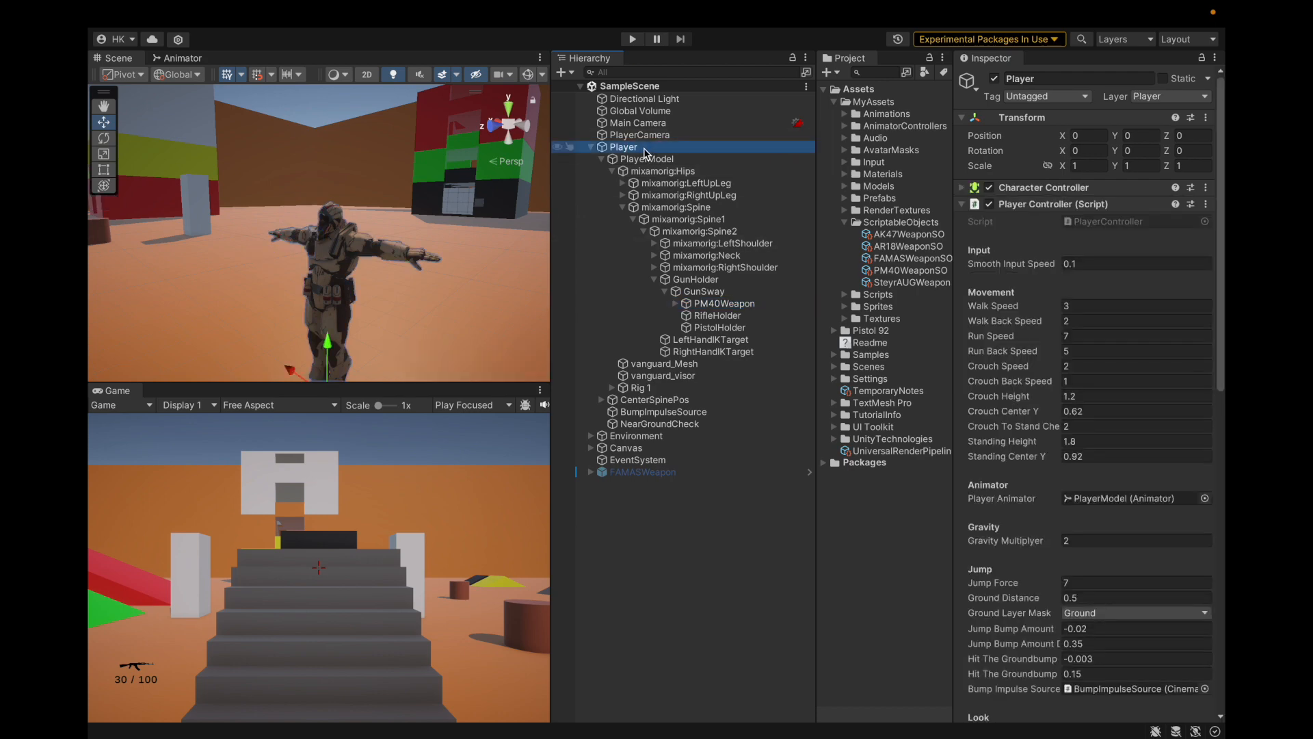
pyautogui.scroll(-10, 1128, 238)
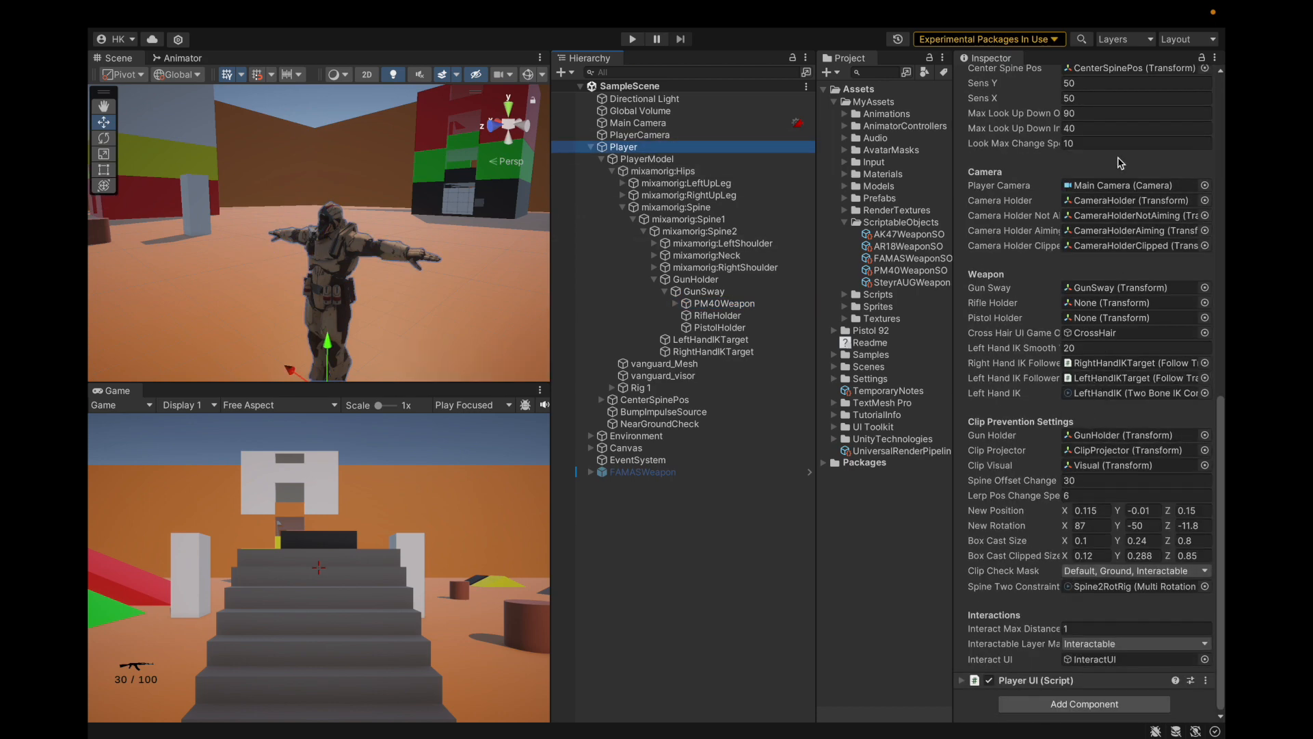
pyautogui.moveTo(715, 315); pyautogui.dragTo(1102, 306)
pyautogui.moveTo(718, 328); pyautogui.dragTo(1087, 321)
pyautogui.moveTo(733, 5)
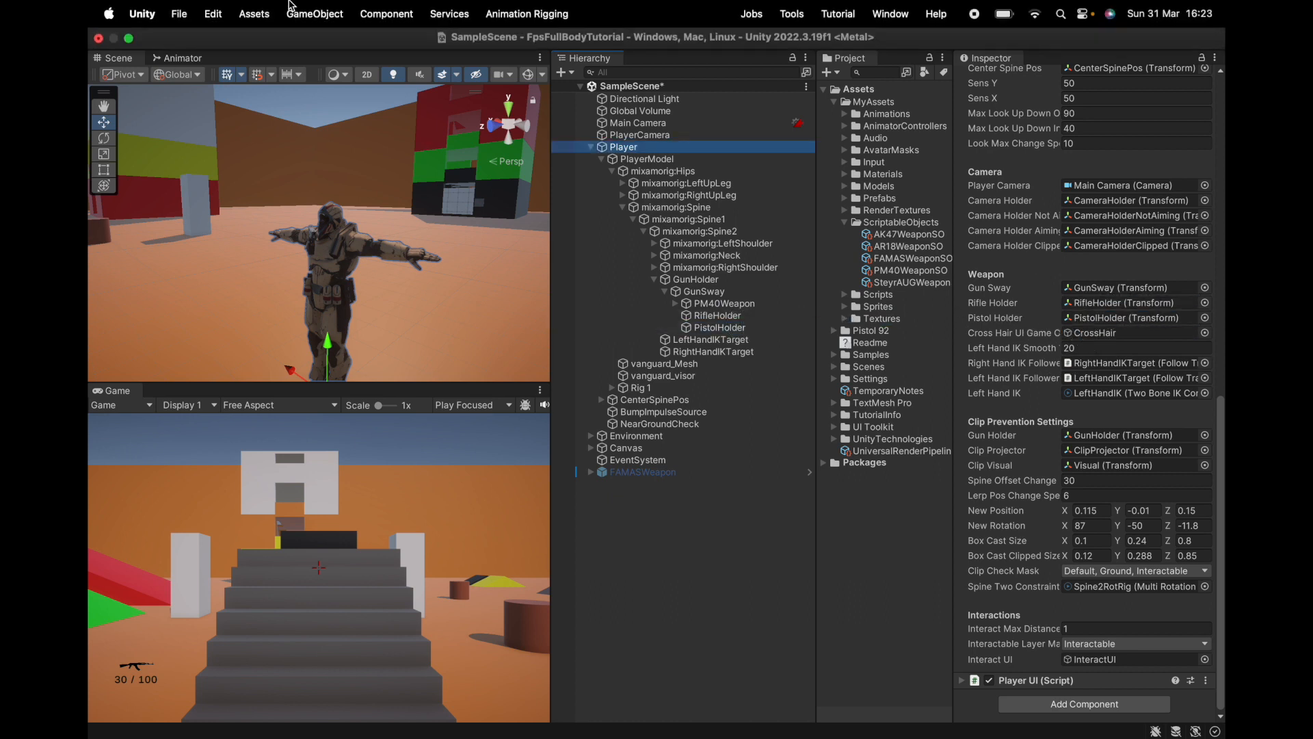
# Step: Run the game and examine from several angles how the player character holds the weapon in the scene
pyautogui.click(634, 39)
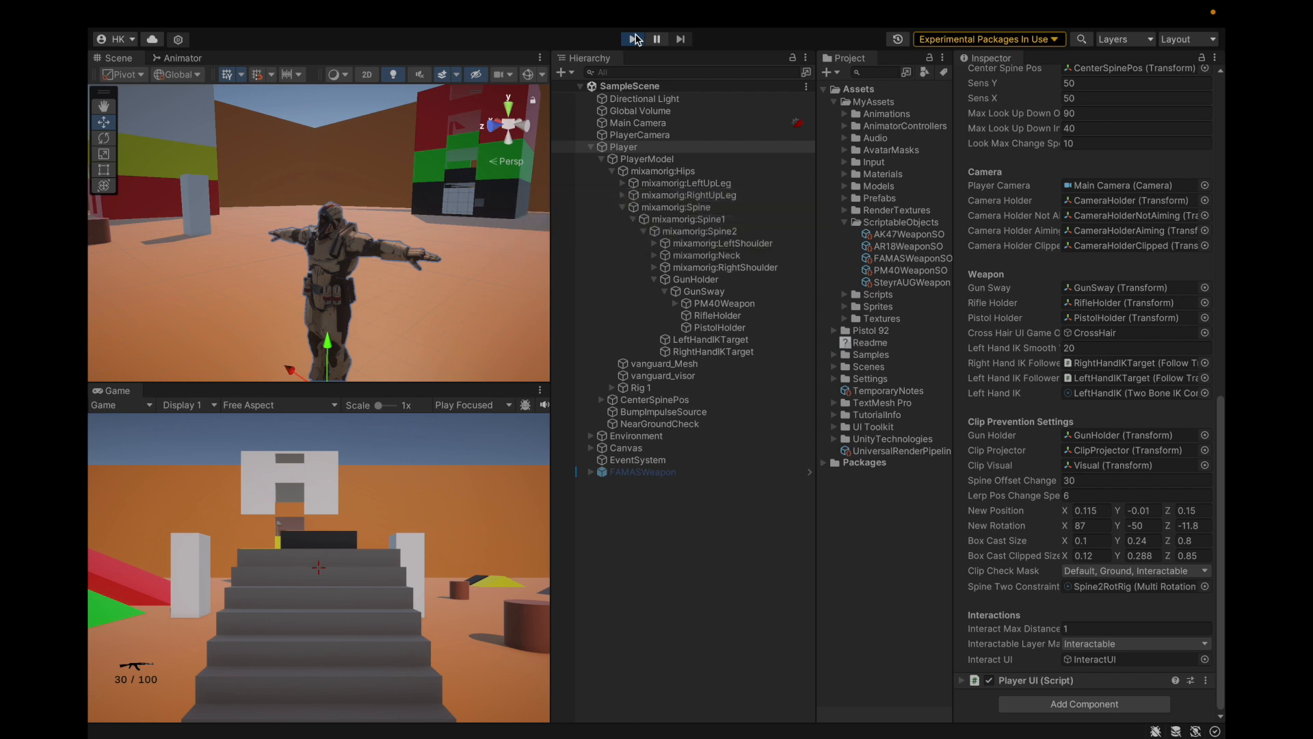
pyautogui.moveTo(638, 9)
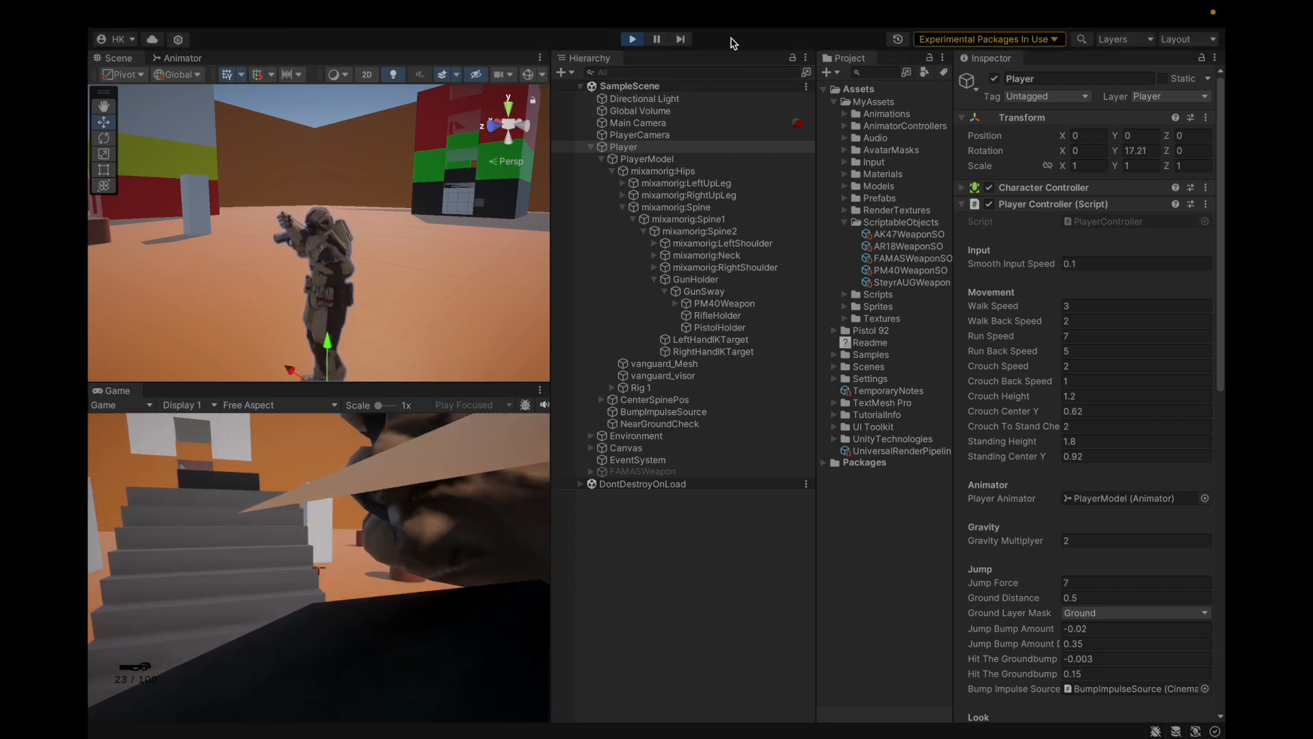
pyautogui.scroll(3, 212, 194)
pyautogui.keyDown('alt'); pyautogui.moveTo(211, 194); pyautogui.dragTo(501, 211); pyautogui.keyUp('alt')
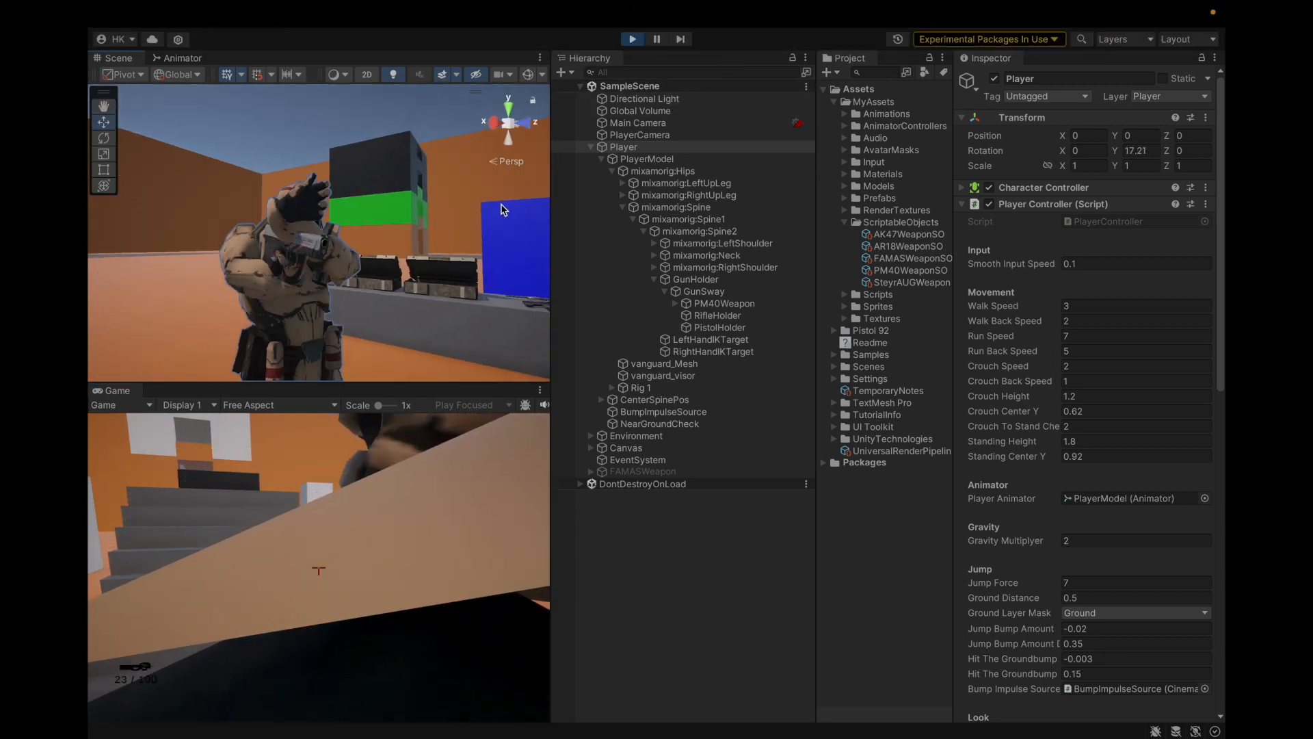
pyautogui.scroll(4, 402, 290)
pyautogui.scroll(-5, 383, 282)
pyautogui.keyDown('alt'); pyautogui.moveTo(371, 277); pyautogui.dragTo(445, 295); pyautogui.keyUp('alt')
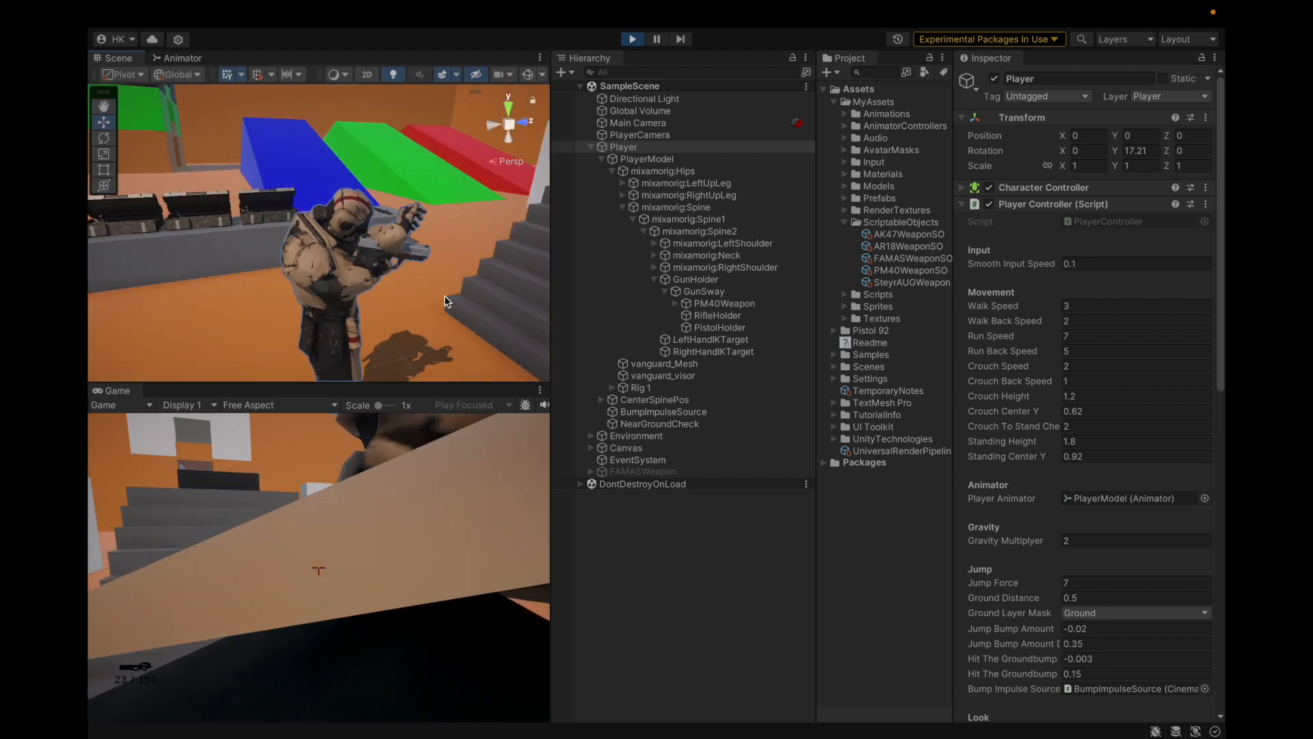
# Step: Stop the running game and make PM40Weapon a child of PistolHolder under GunSway
pyautogui.moveTo(444, 295); pyautogui.dragTo(347, 265, button='middle')
pyautogui.scroll(2, 348, 265)
pyautogui.keyDown('alt'); pyautogui.moveTo(356, 281); pyautogui.dragTo(410, 287); pyautogui.keyUp('alt')
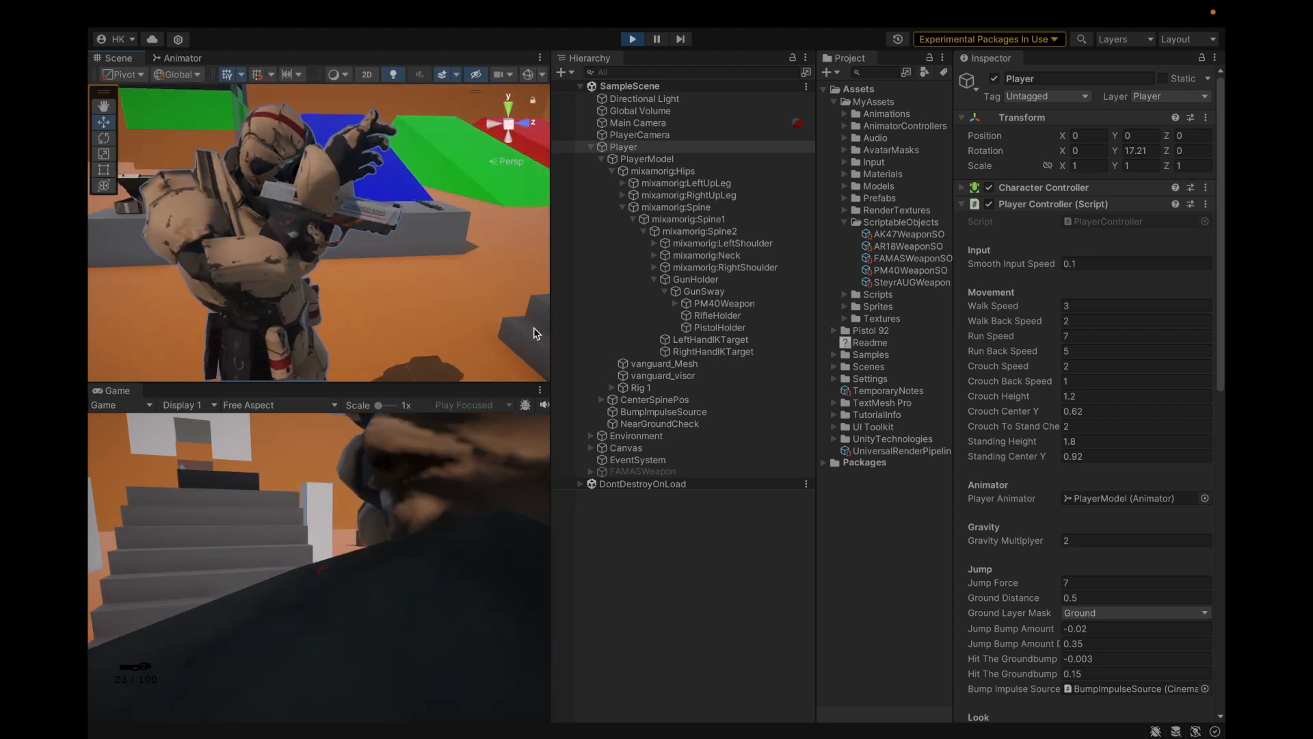
pyautogui.click(708, 305)
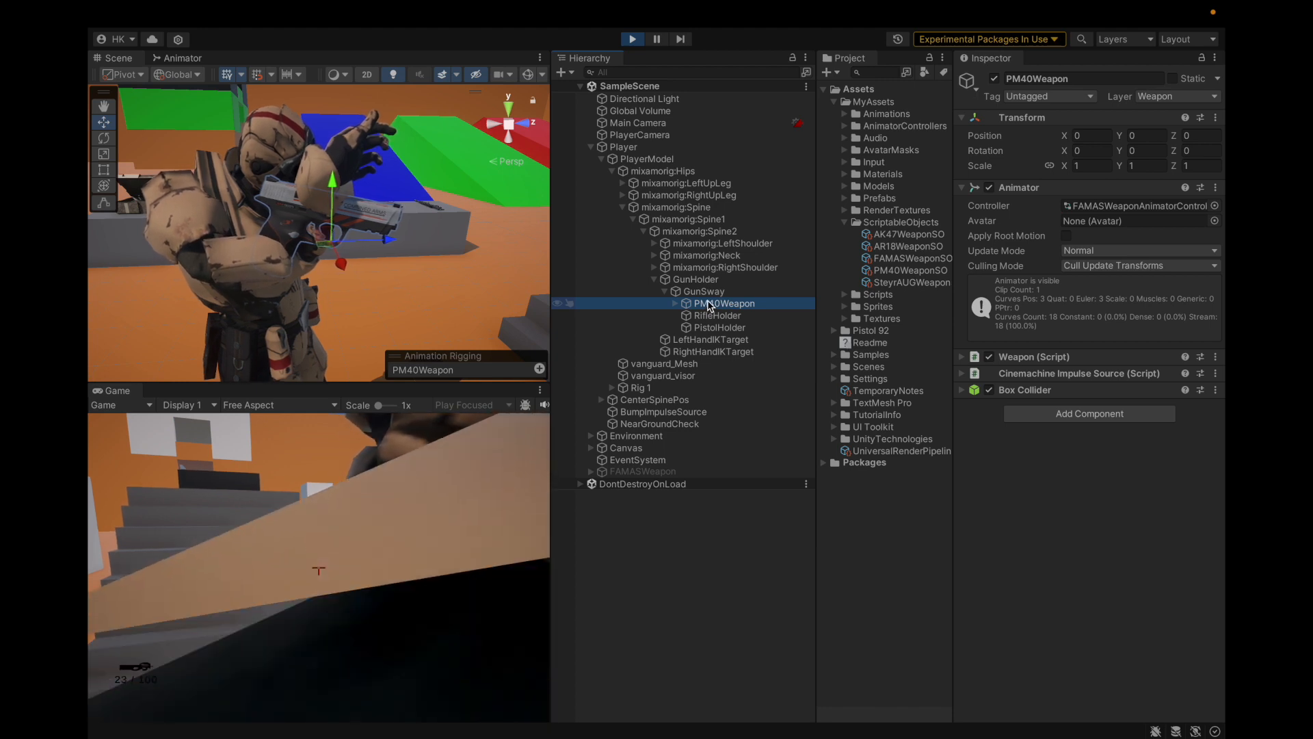
pyautogui.hotkey('ctrl', 'p')
pyautogui.moveTo(712, 314); pyautogui.dragTo(726, 329)
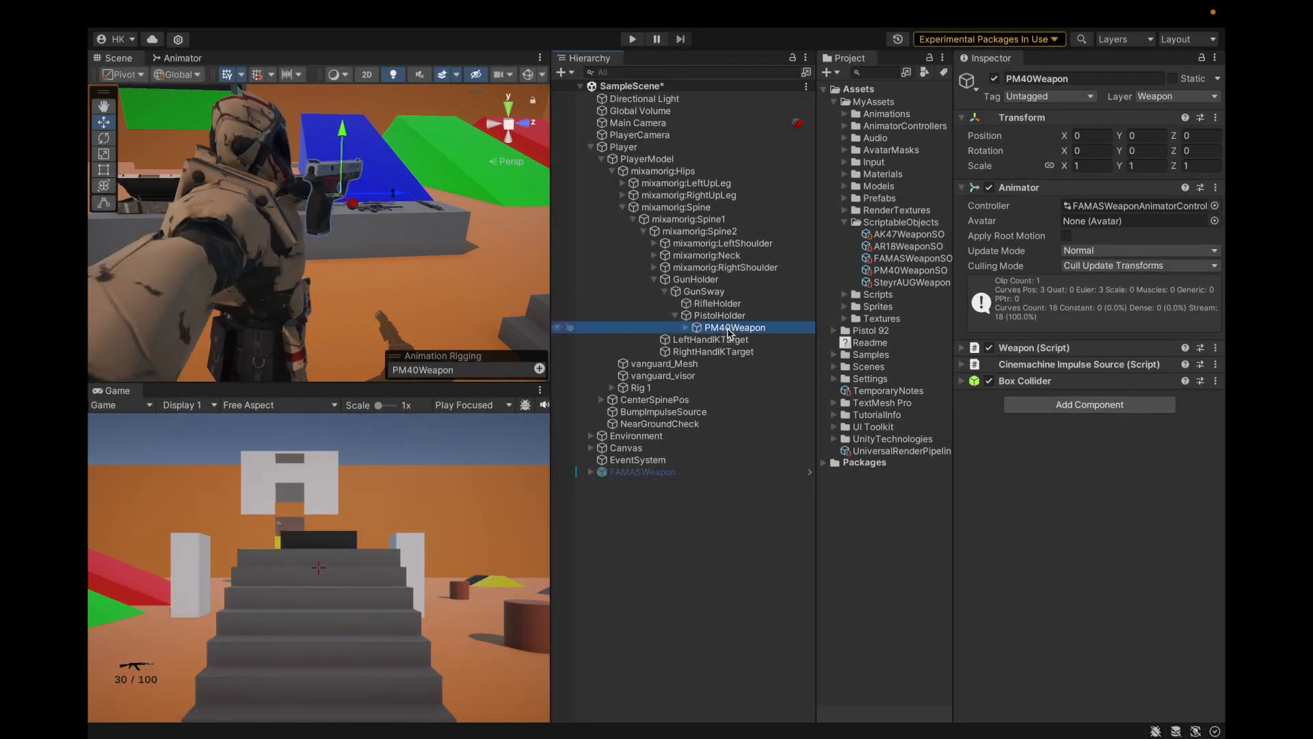
# Step: Run the game and shift PistolHolder along its local Z axis to 0.17
pyautogui.click(720, 315)
pyautogui.click(633, 39)
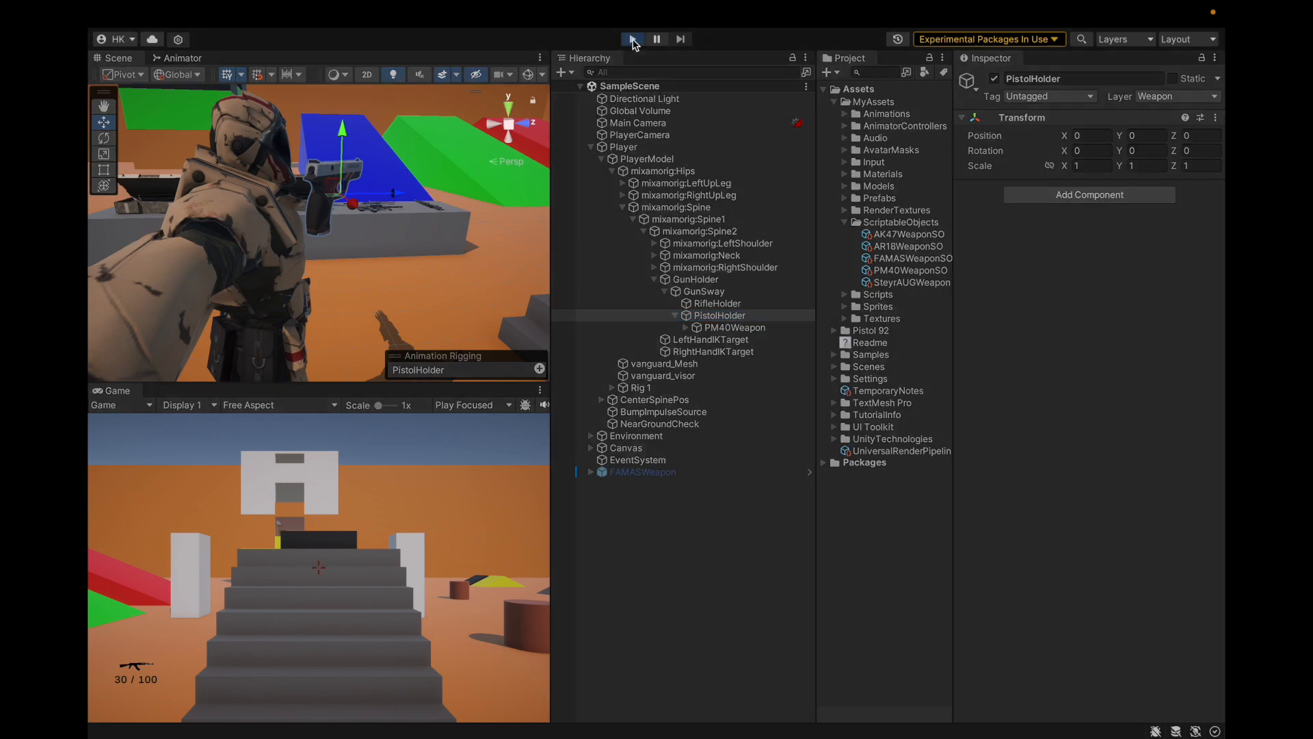
pyautogui.hotkey('ctrl', 'Right')
pyautogui.hotkey('ctrl', 'Left')
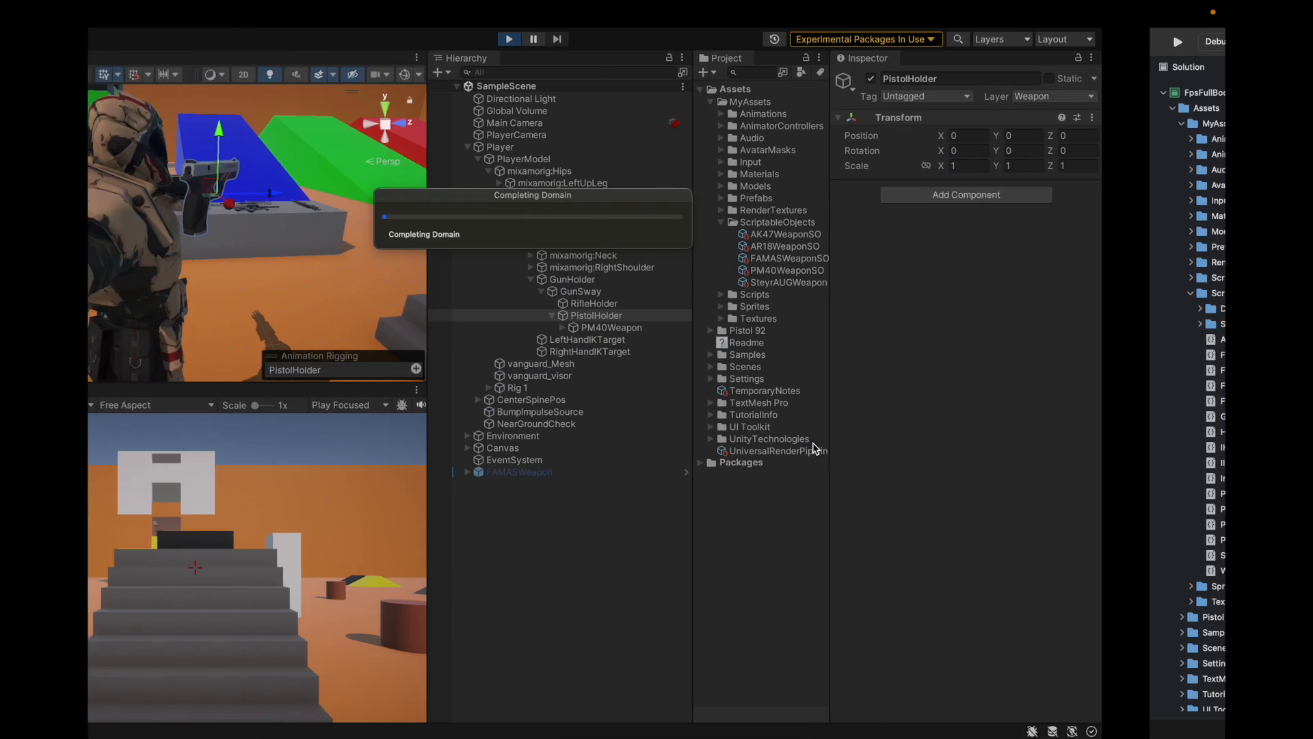
pyautogui.click(694, 411)
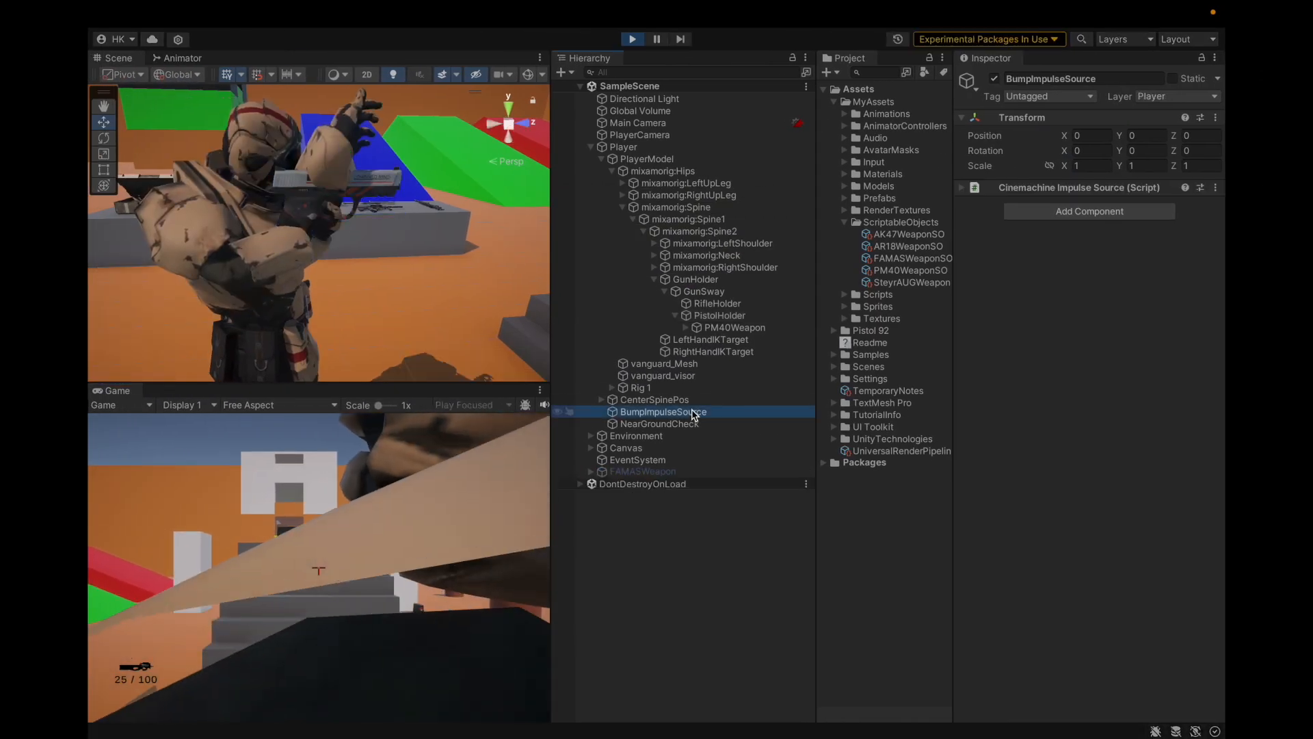
pyautogui.click(704, 315)
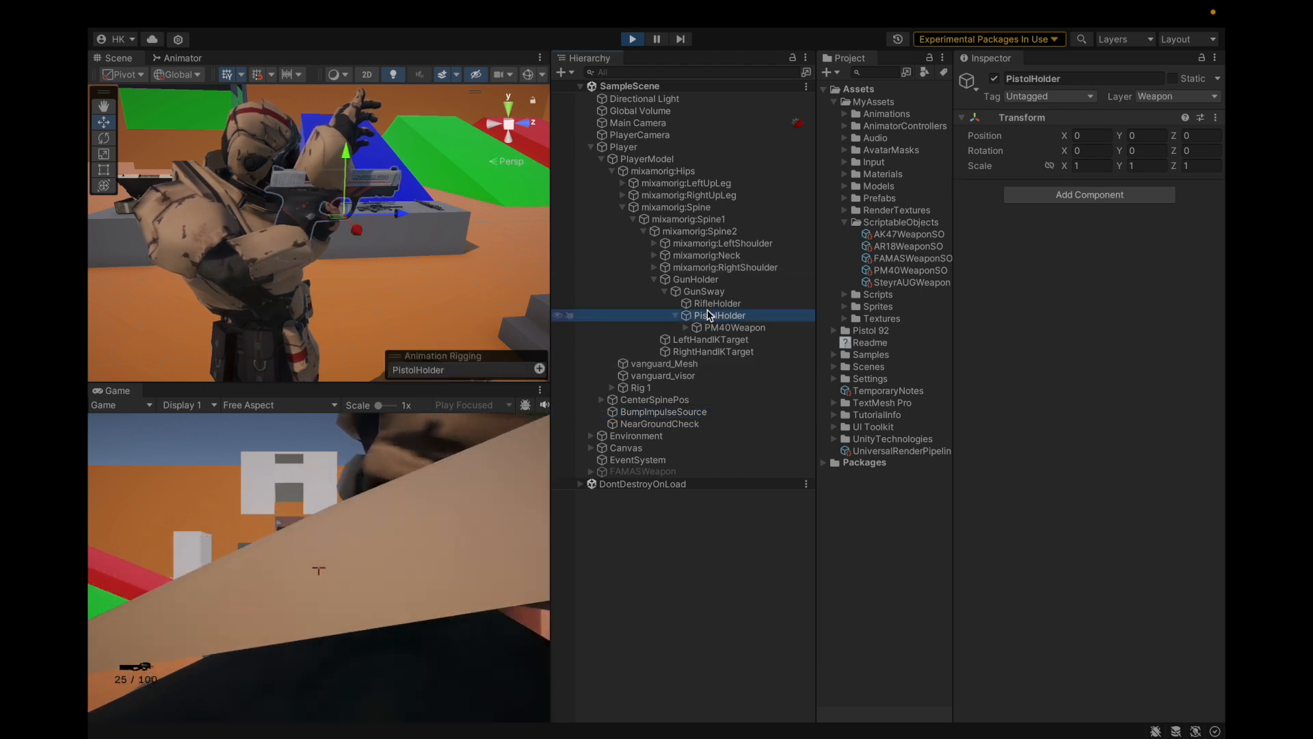
pyautogui.press('Left')
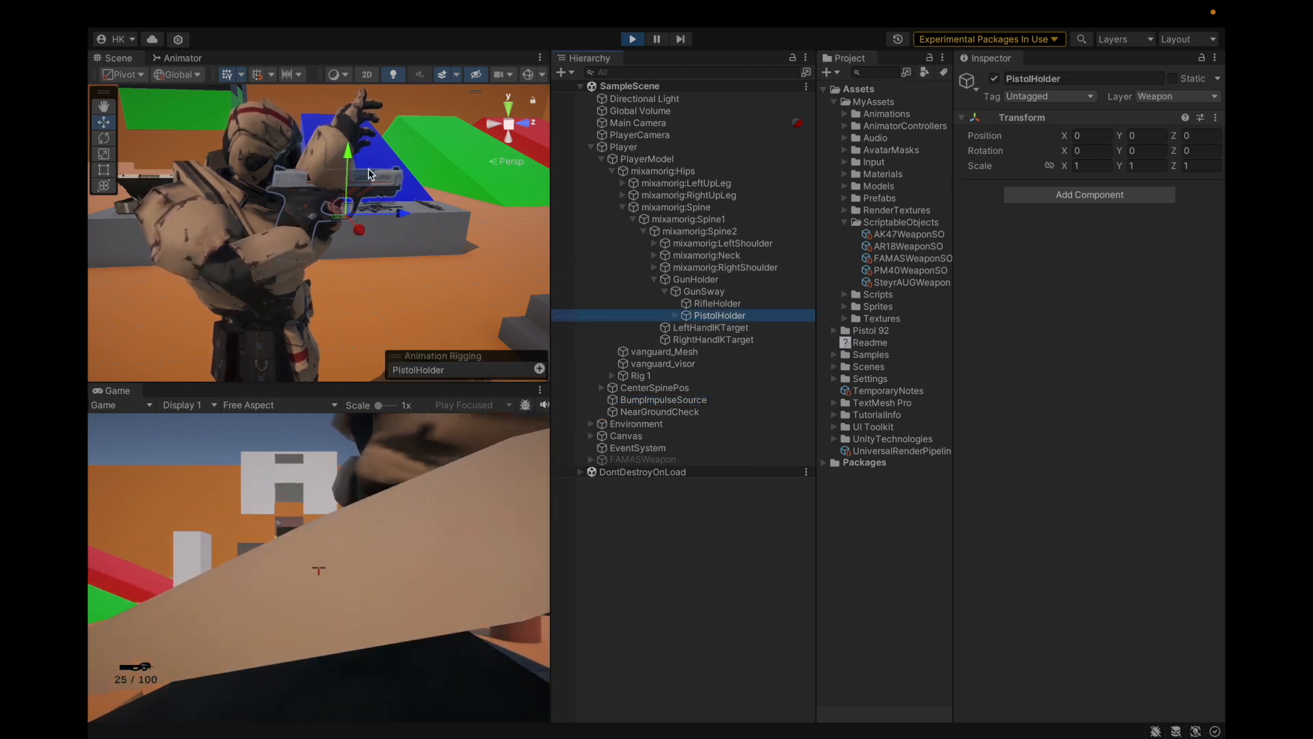
pyautogui.moveTo(394, 214); pyautogui.dragTo(408, 304)
# Step: Try a different Y offset on the Multi-Rotation Constraint of Spine1RotRig under Rig 1, and undo it
pyautogui.click(674, 375)
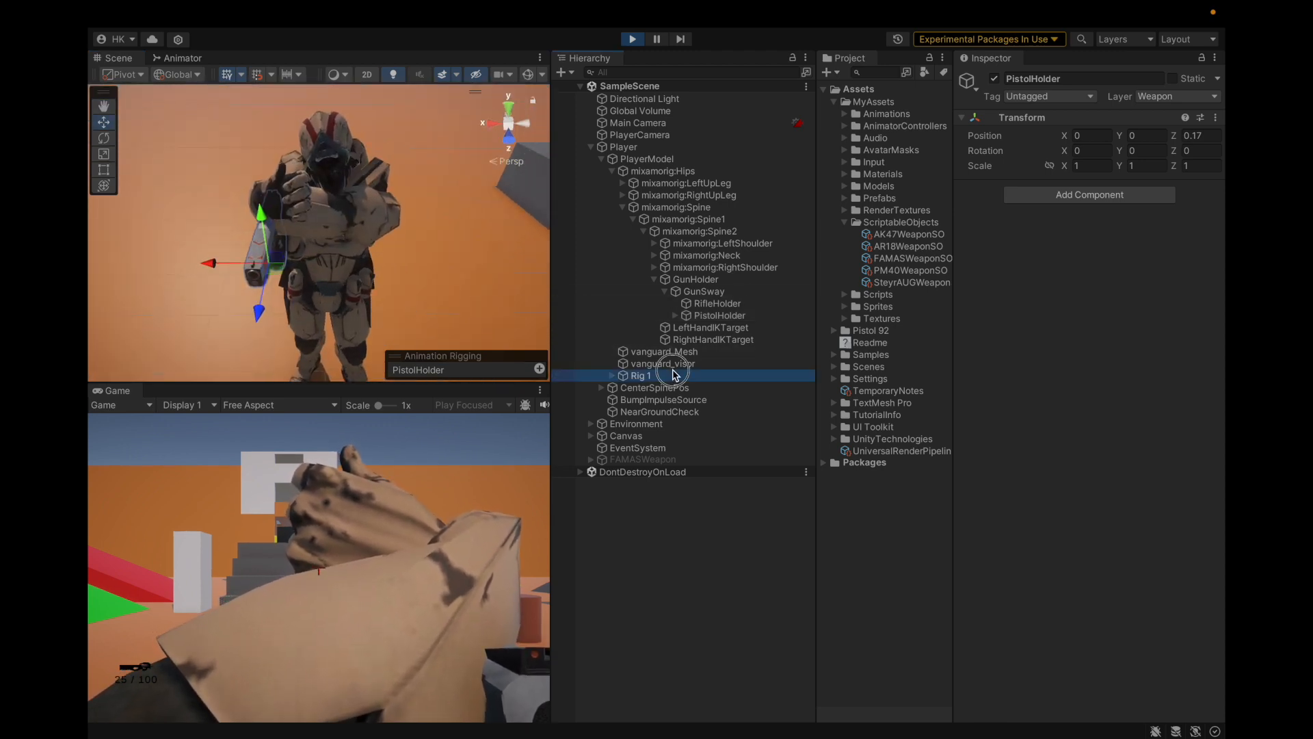
pyautogui.press('Right')
pyautogui.press('Down')
pyautogui.press('Down')
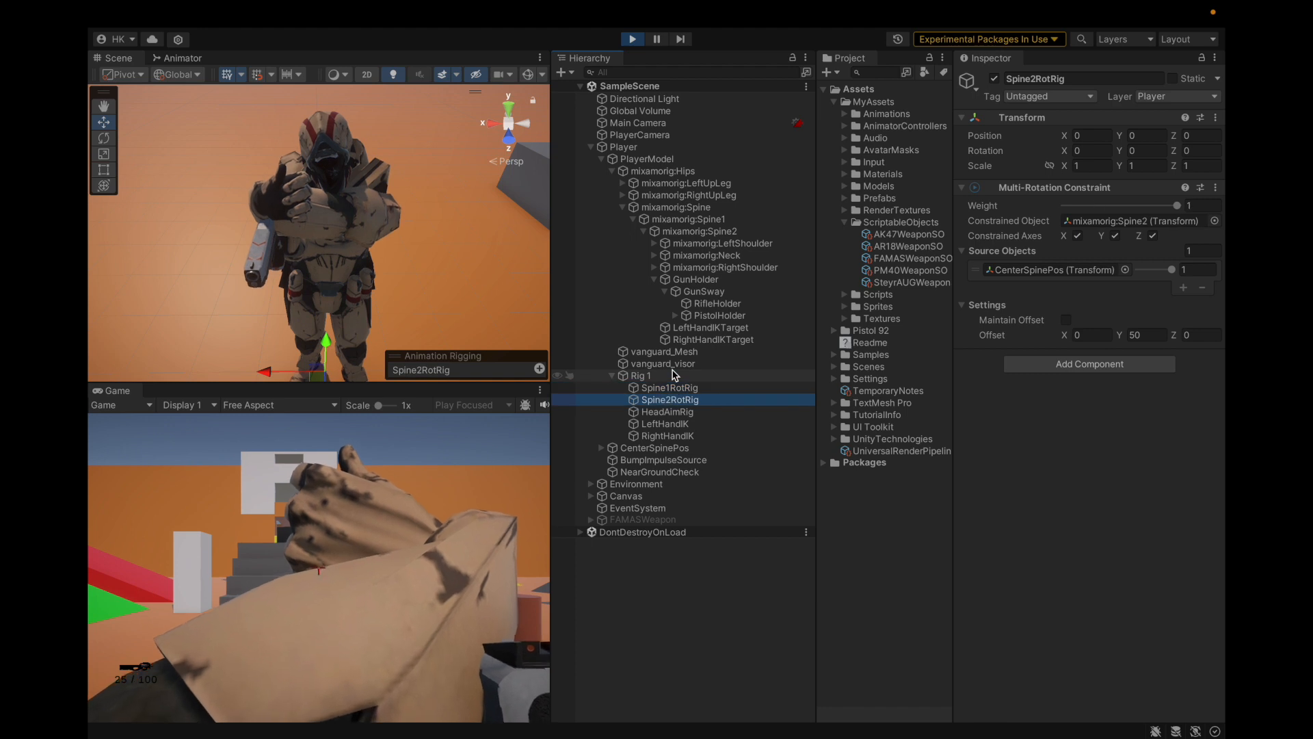
pyautogui.press('Up')
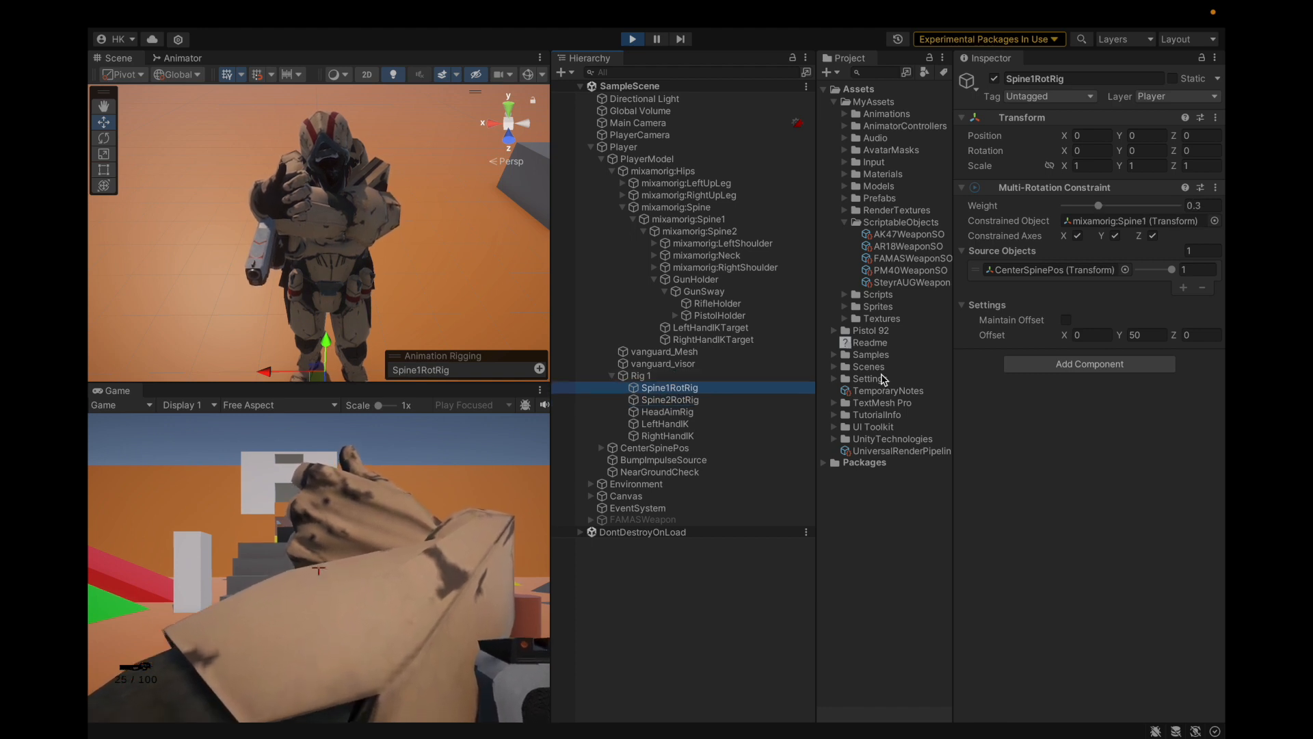
pyautogui.moveTo(1122, 342); pyautogui.dragTo(830, 358)
pyautogui.hotkey('ctrl', 'z')
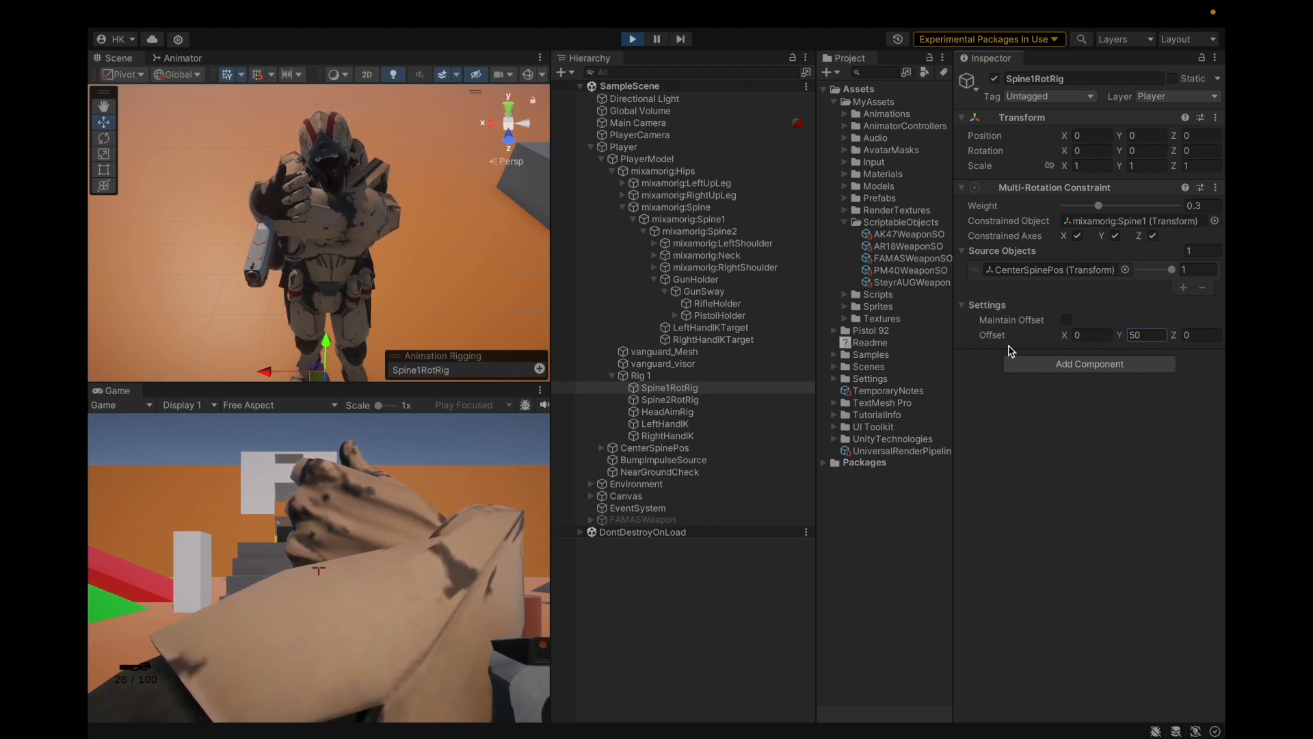
# Step: Try changing Spine2RotRig's Y offset, and check the offset while walking the player before stopping the game
pyautogui.click(713, 399)
pyautogui.moveTo(1124, 340); pyautogui.dragTo(730, 379)
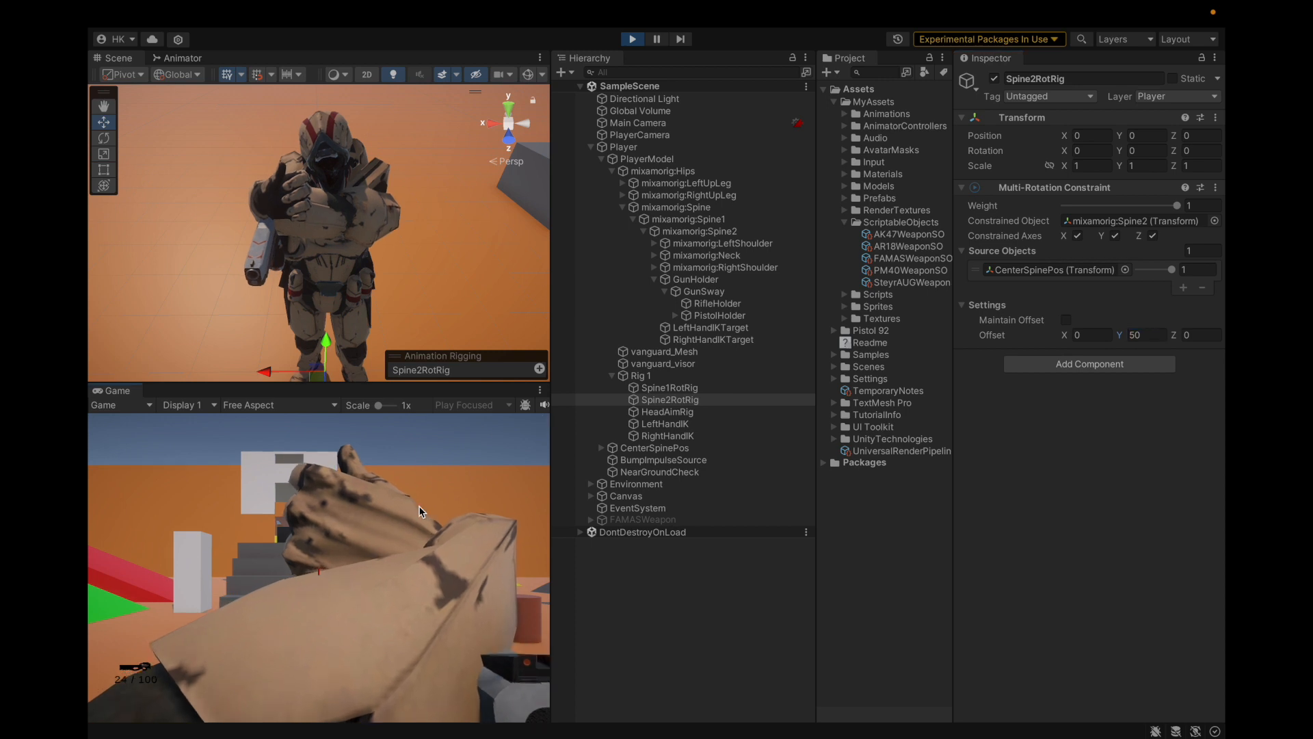
pyautogui.click(400, 673)
pyautogui.press('w')
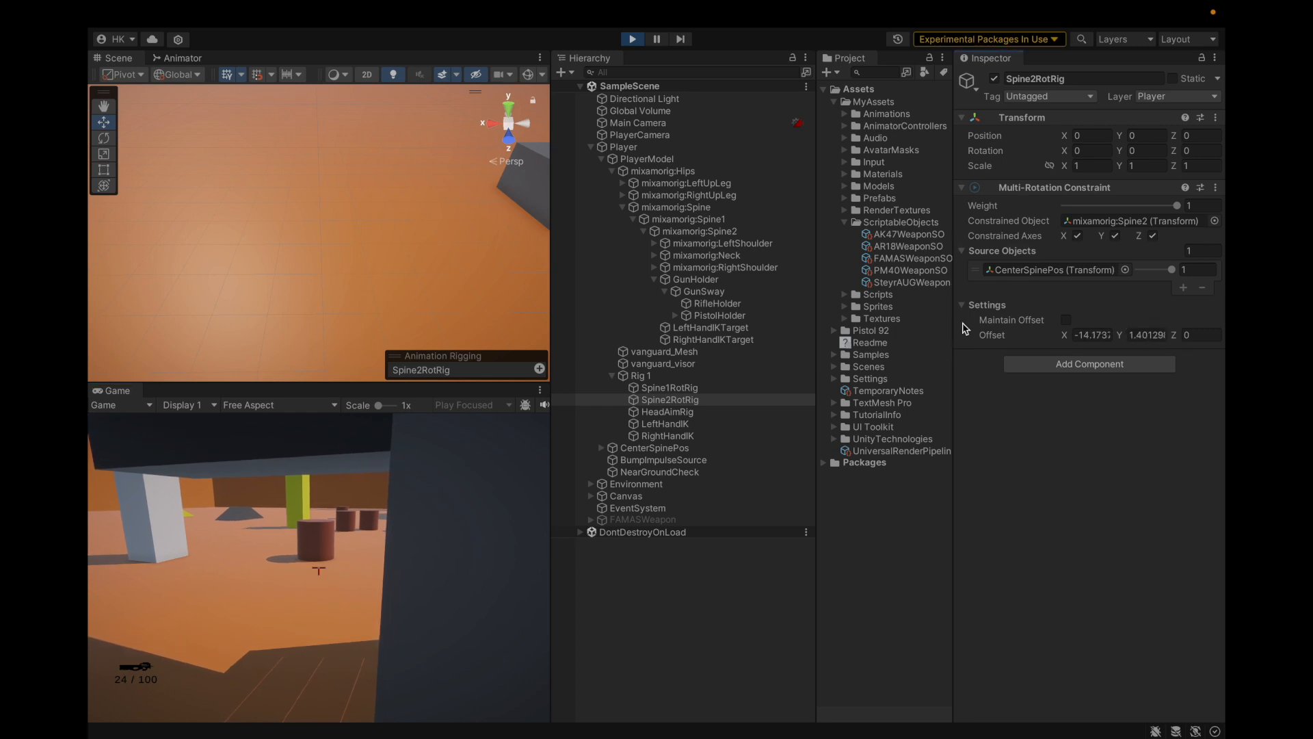
pyautogui.click(632, 39)
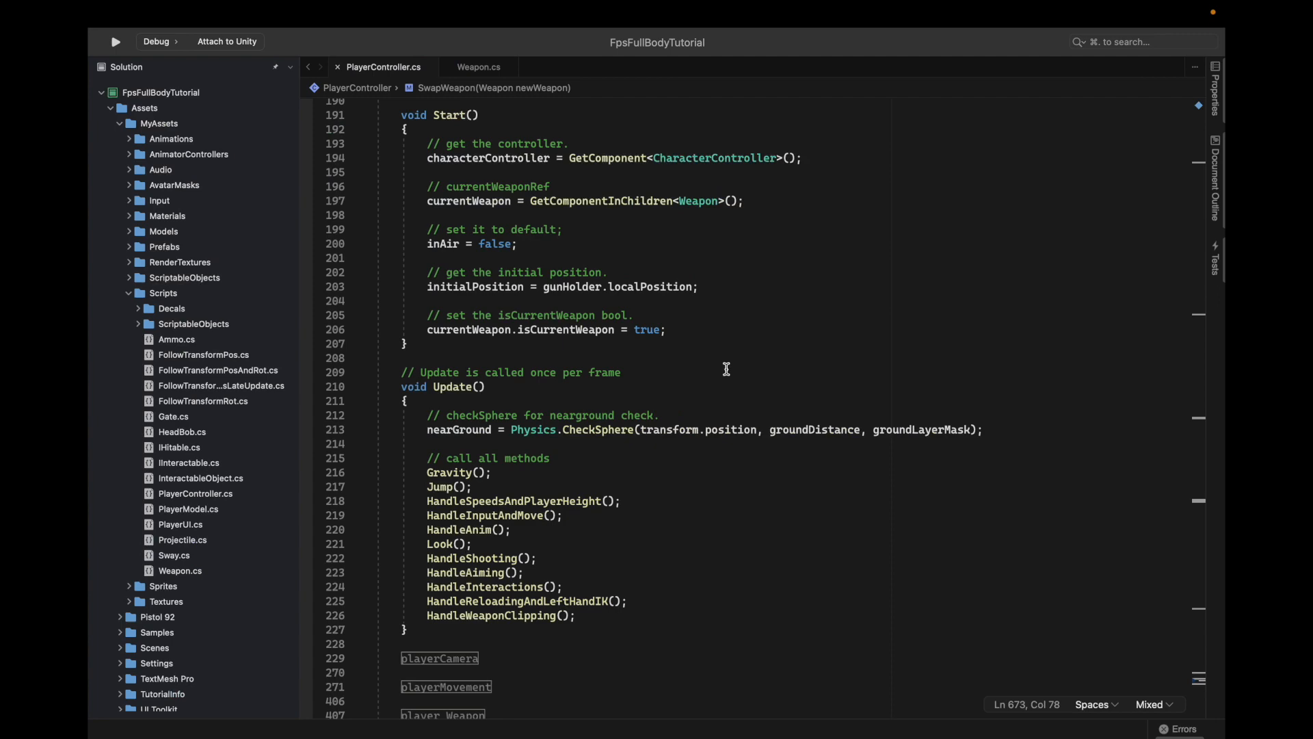
# Step: Unfold the player Weapon region and its HandleWeaponClipping method in PlayerController.cs
pyautogui.scroll(-10, 684, 411)
pyautogui.click(449, 225)
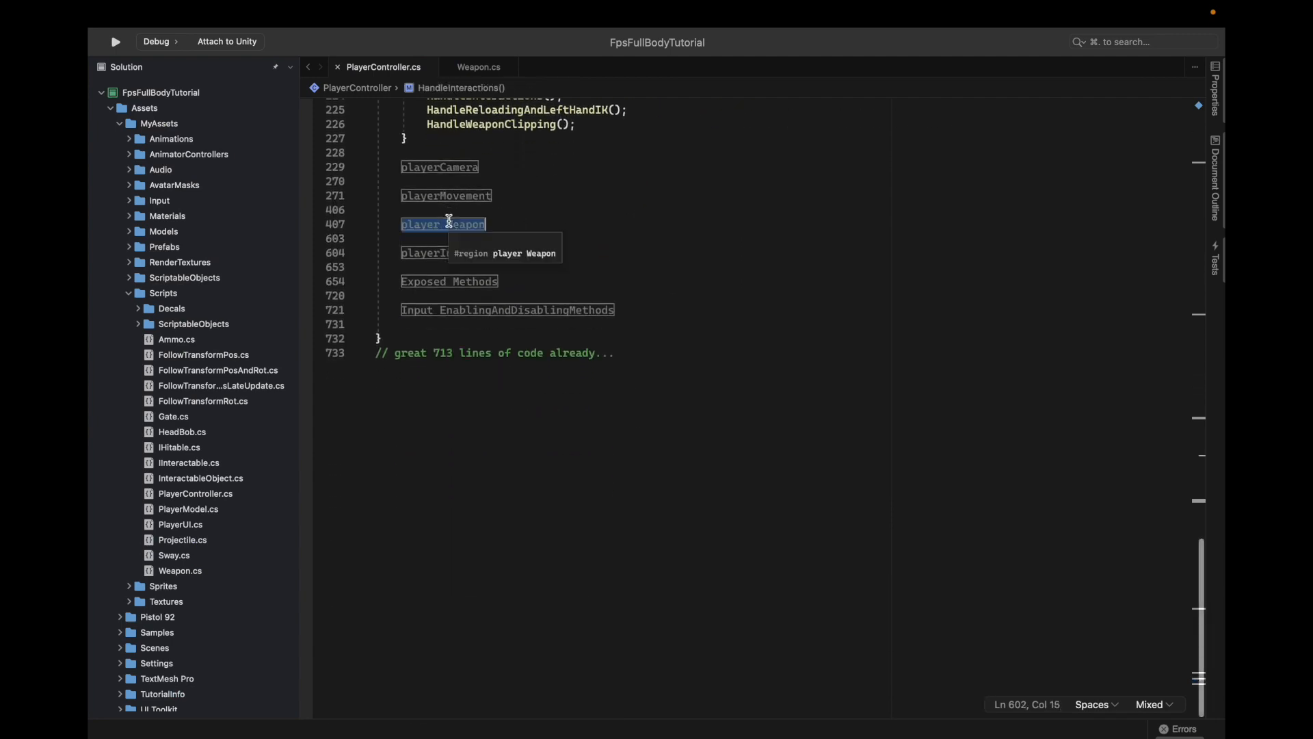
pyautogui.doubleClick(449, 225)
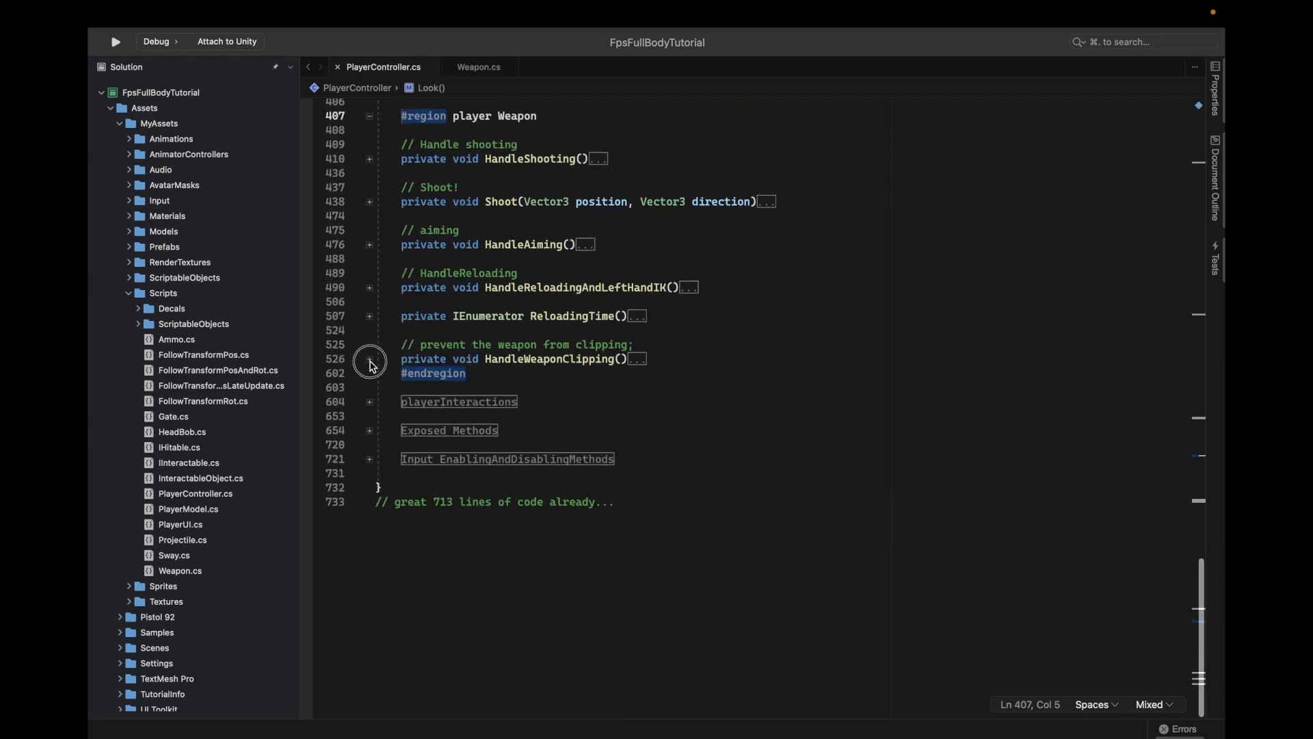
pyautogui.click(370, 361)
pyautogui.scroll(-5, 371, 366)
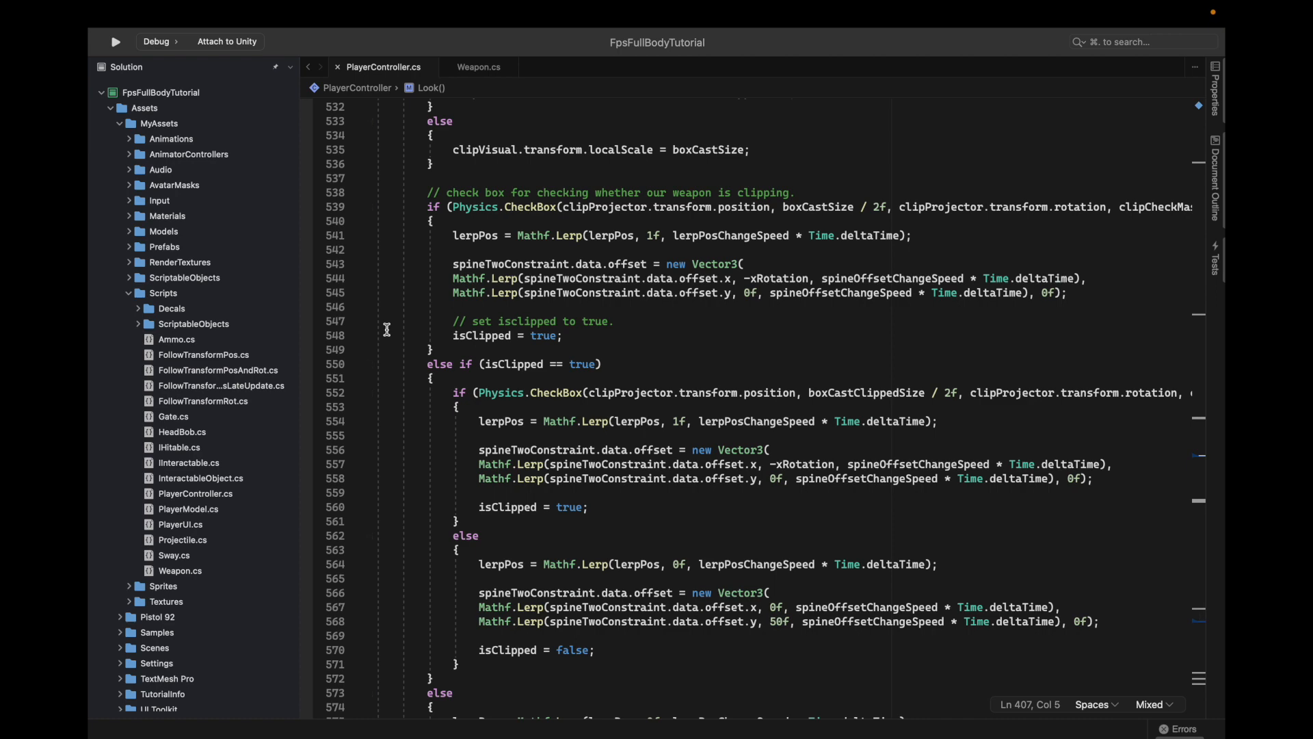
pyautogui.press('super+minus')
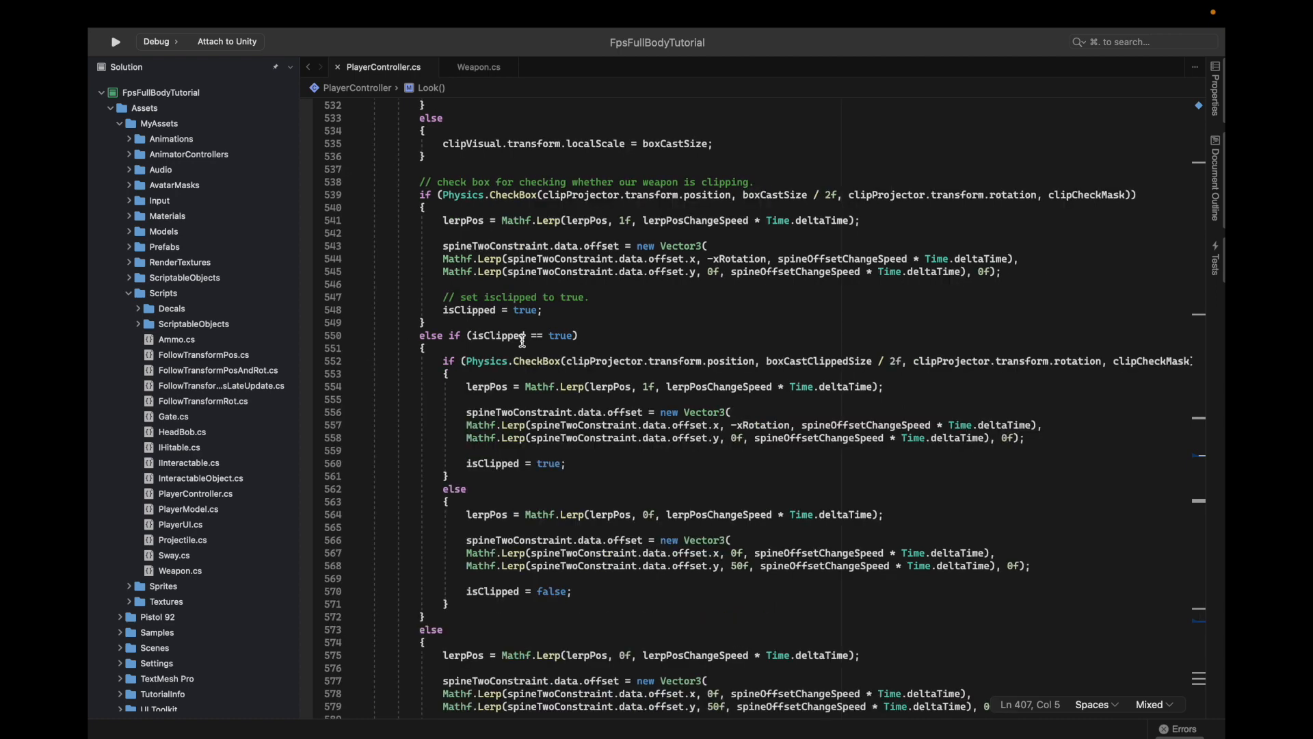
# Step: Examine how each clipped and unclipped branch of HandleWeaponClipping sets spineTwoConstraint.data.offset
pyautogui.scroll(-10, 592, 352)
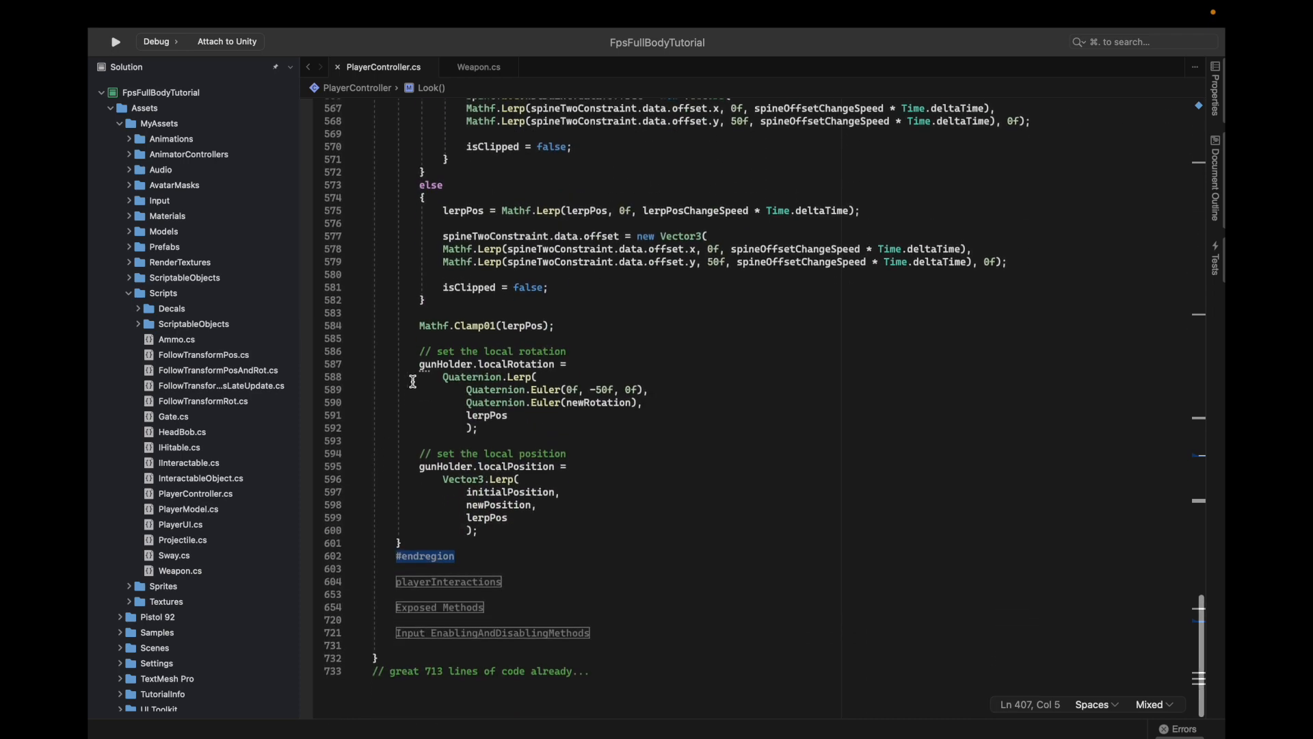
pyautogui.scroll(6, 442, 308)
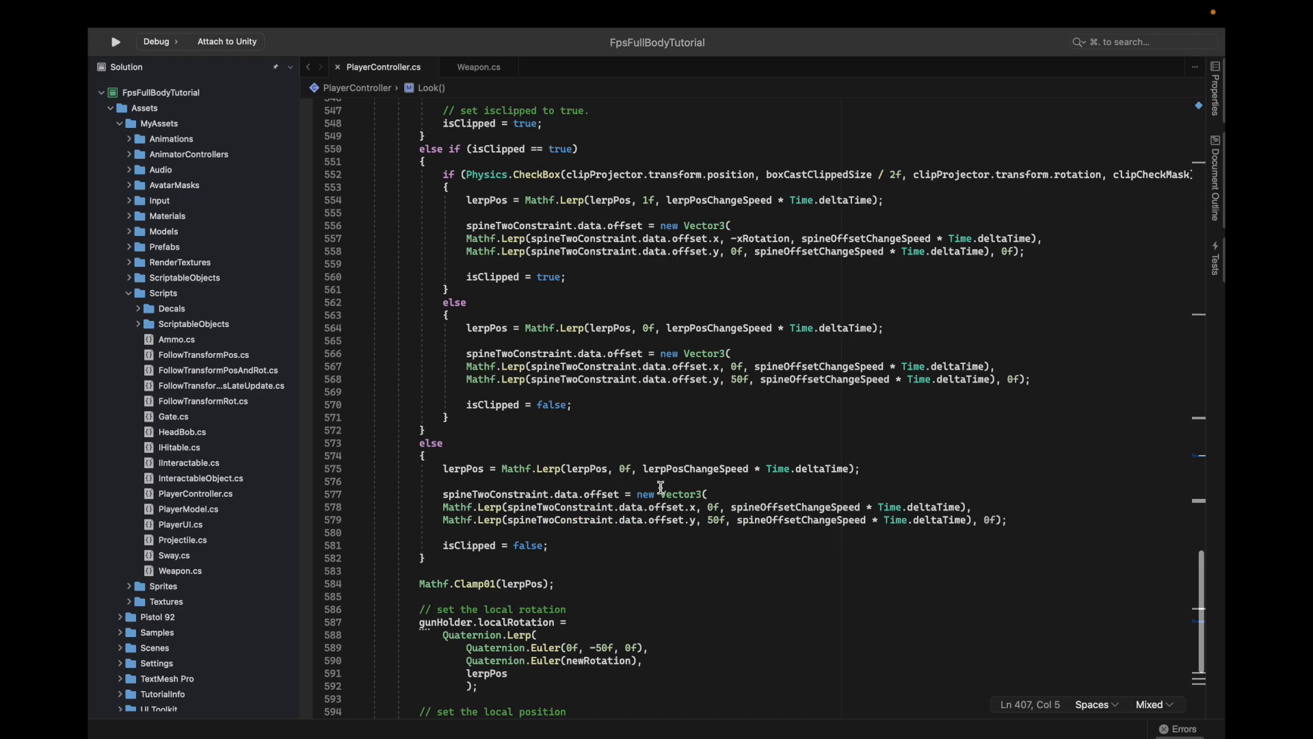
pyautogui.scroll(8, 650, 542)
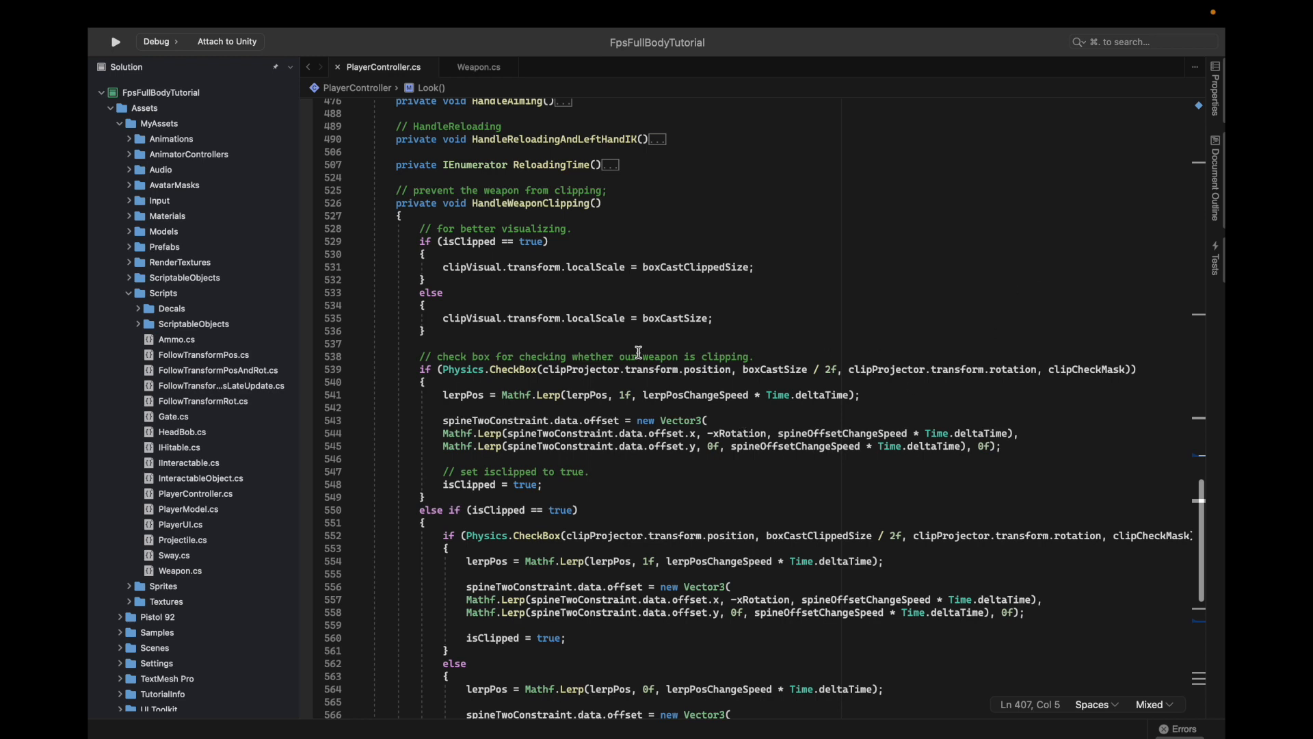
pyautogui.click(559, 450)
pyautogui.scroll(-2, 559, 449)
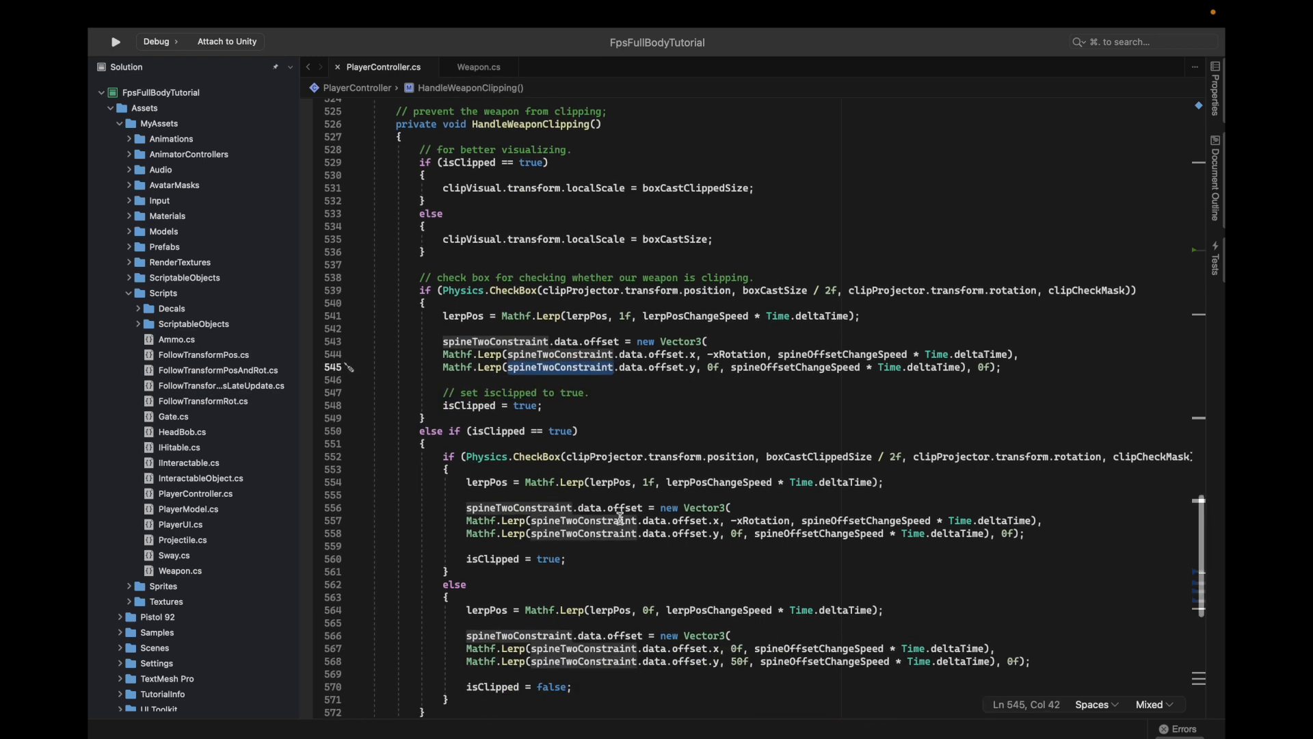
pyautogui.scroll(-1, 620, 518)
pyautogui.moveTo(442, 312); pyautogui.dragTo(1092, 340)
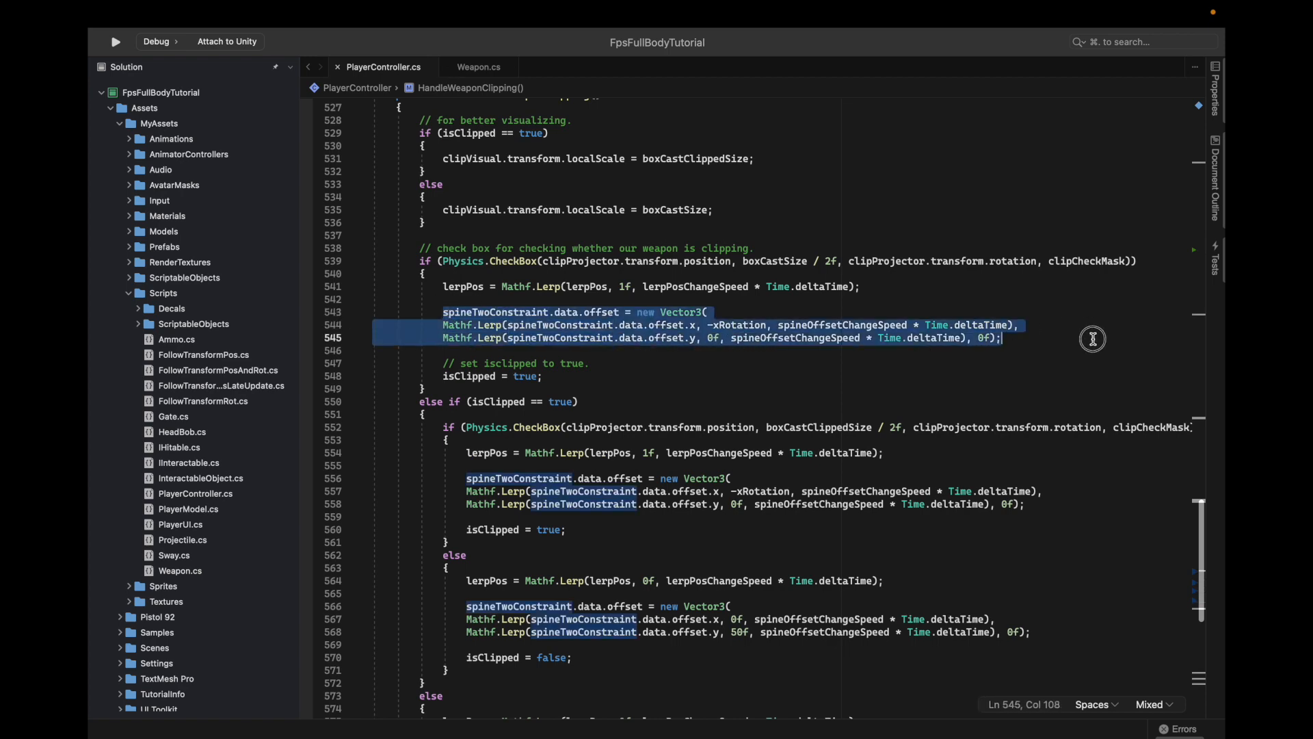
pyautogui.moveTo(462, 468); pyautogui.dragTo(448, 542)
pyautogui.scroll(-6, 529, 451)
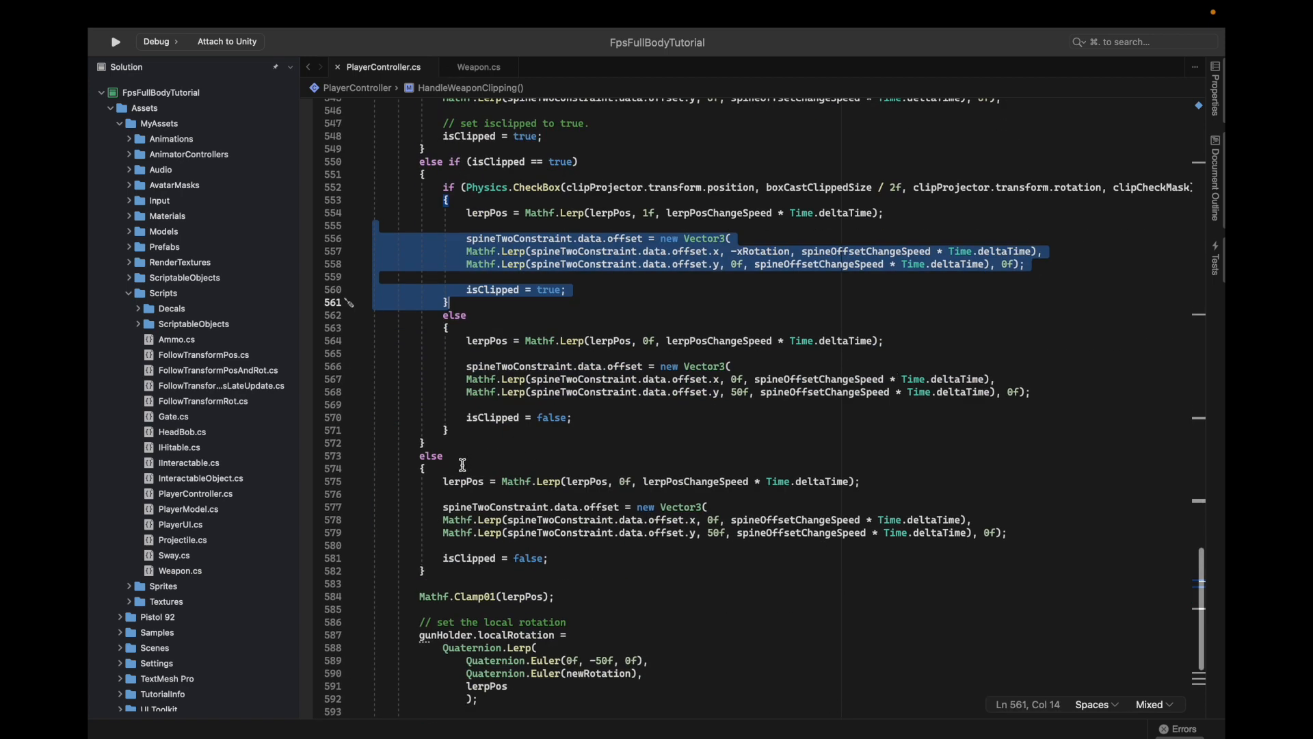
pyautogui.scroll(7, 712, 490)
pyautogui.moveTo(450, 367); pyautogui.dragTo(1035, 391)
pyautogui.click(1040, 397)
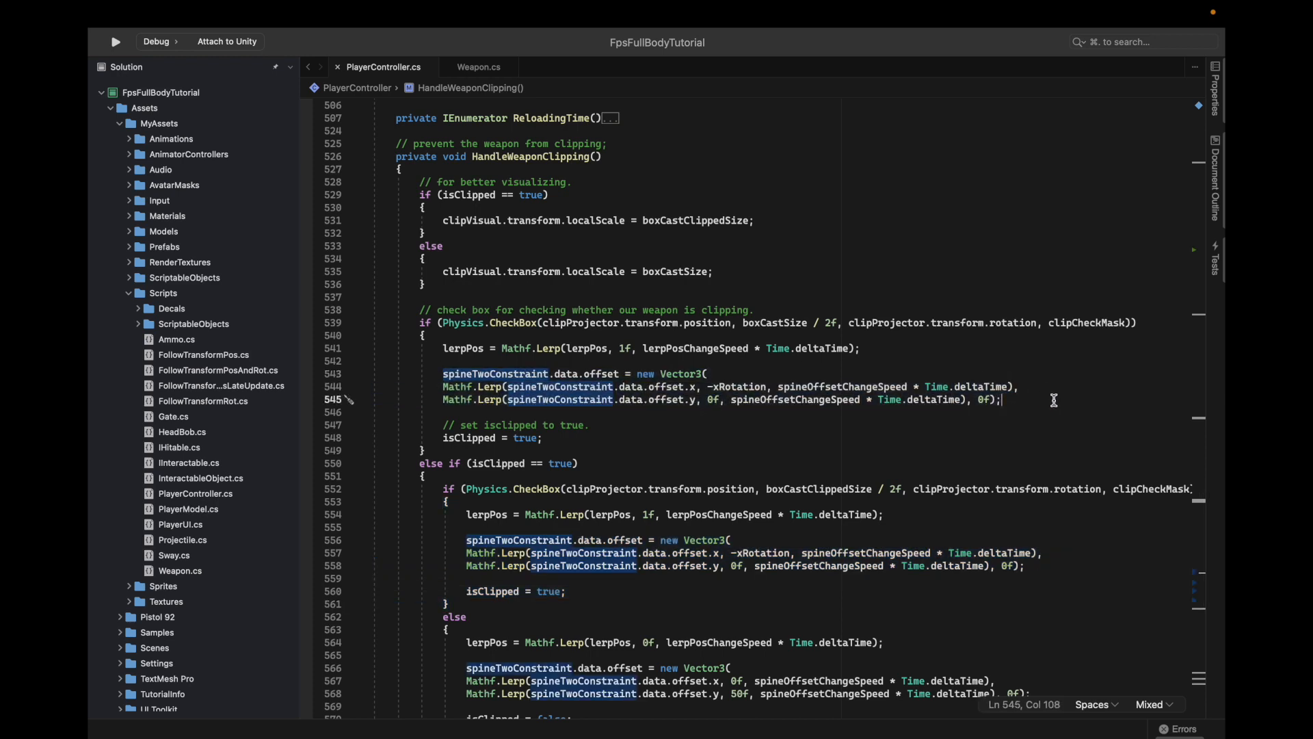
pyautogui.scroll(-1, 683, 380)
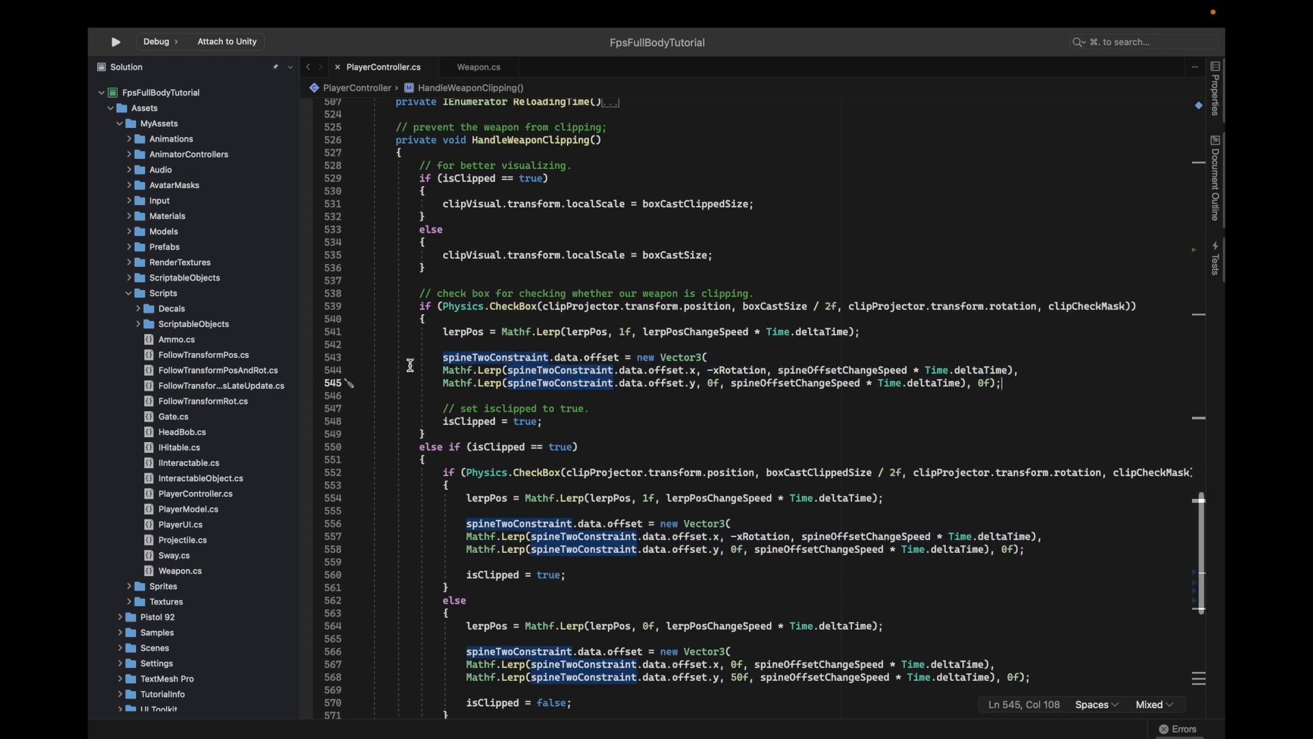
pyautogui.moveTo(445, 357); pyautogui.dragTo(1002, 384)
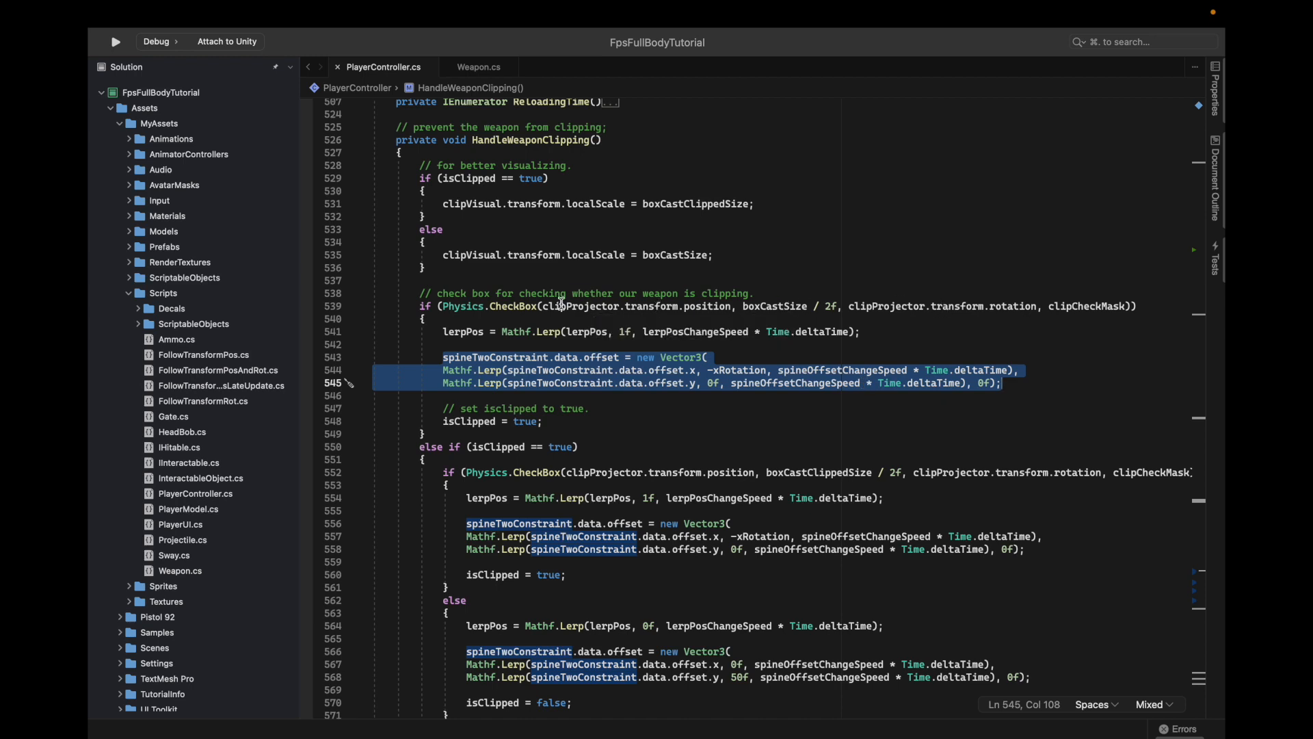
pyautogui.scroll(-5, 616, 287)
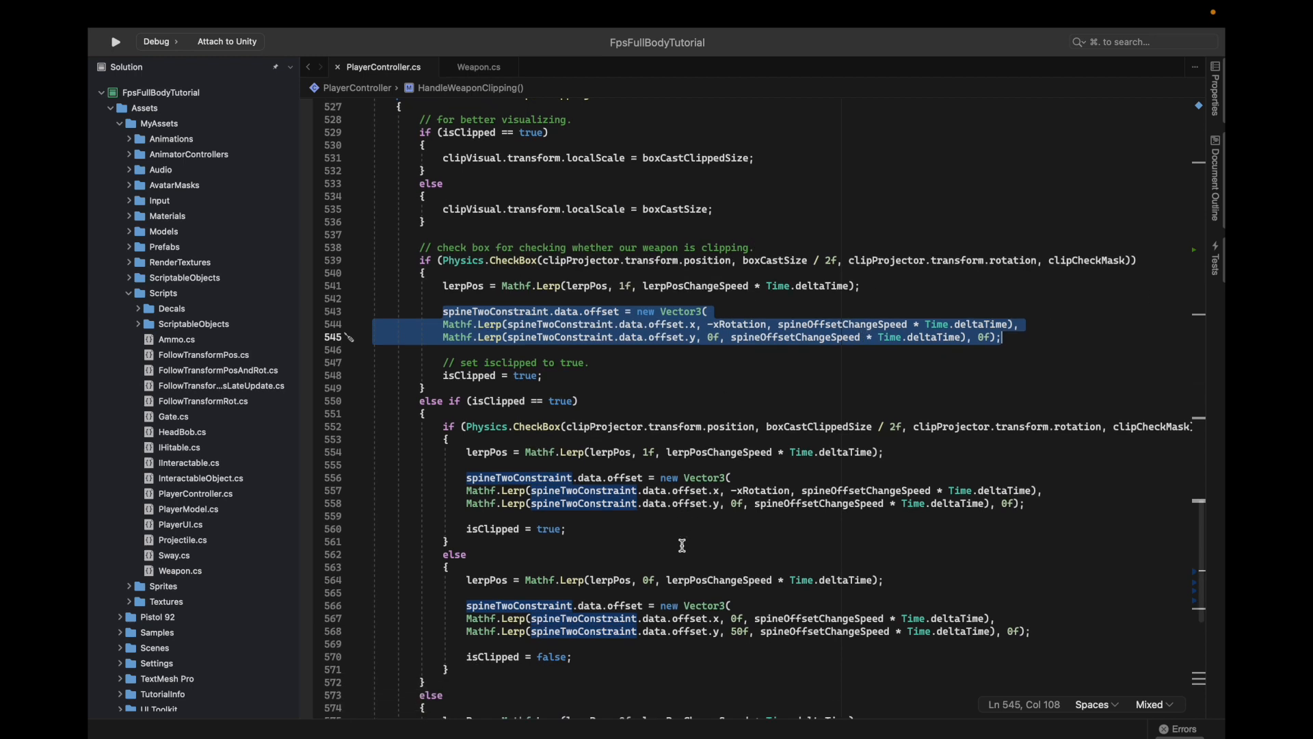
pyautogui.moveTo(472, 330); pyautogui.dragTo(1105, 372)
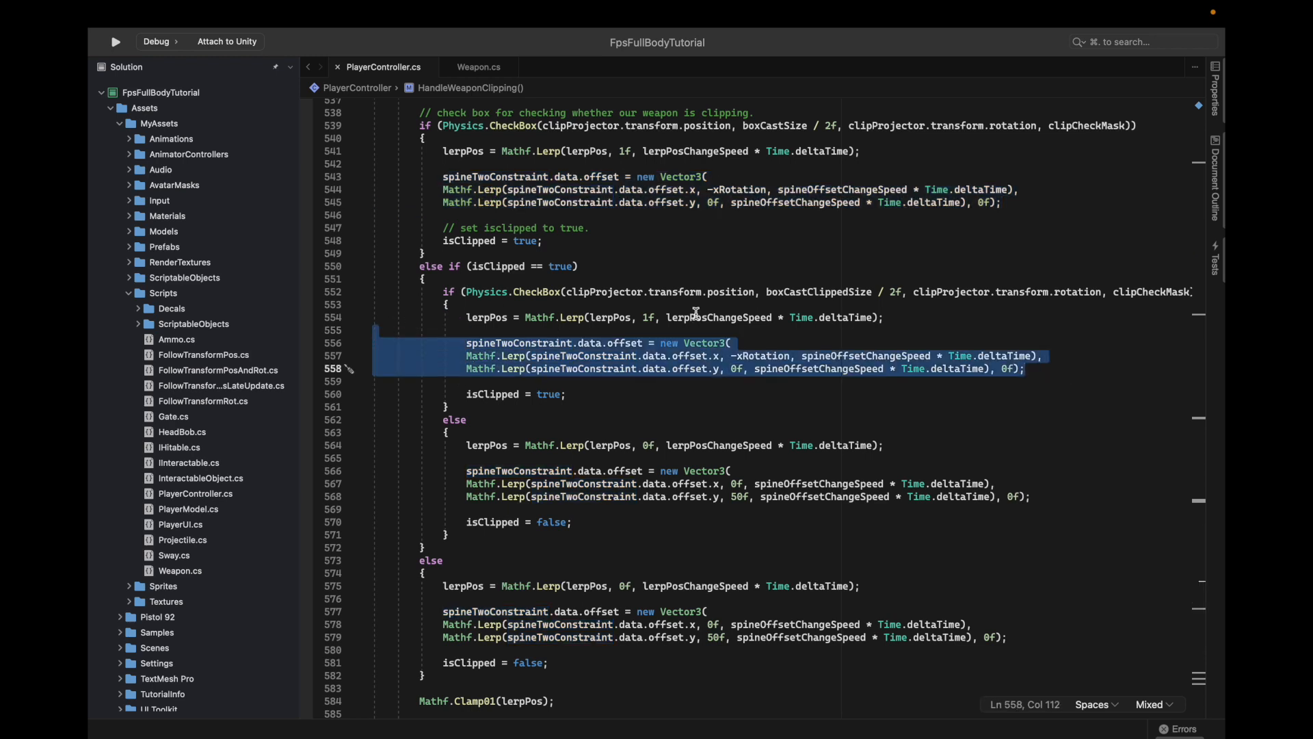
pyautogui.click(625, 388)
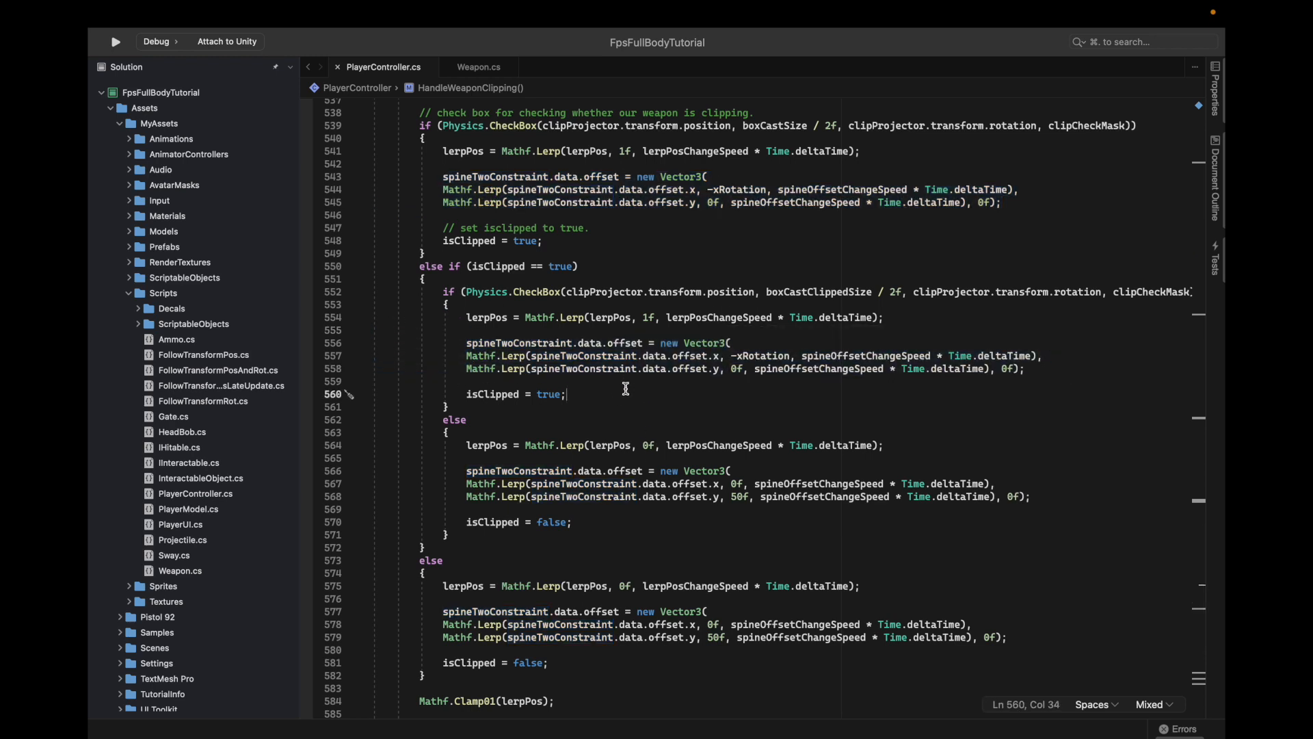
# Step: Try replacing the 50f Y offset in the inner else branch of HandleWeaponClipping with pistolHolder, and undo it
pyautogui.scroll(-1, 481, 471)
pyautogui.doubleClick(741, 487)
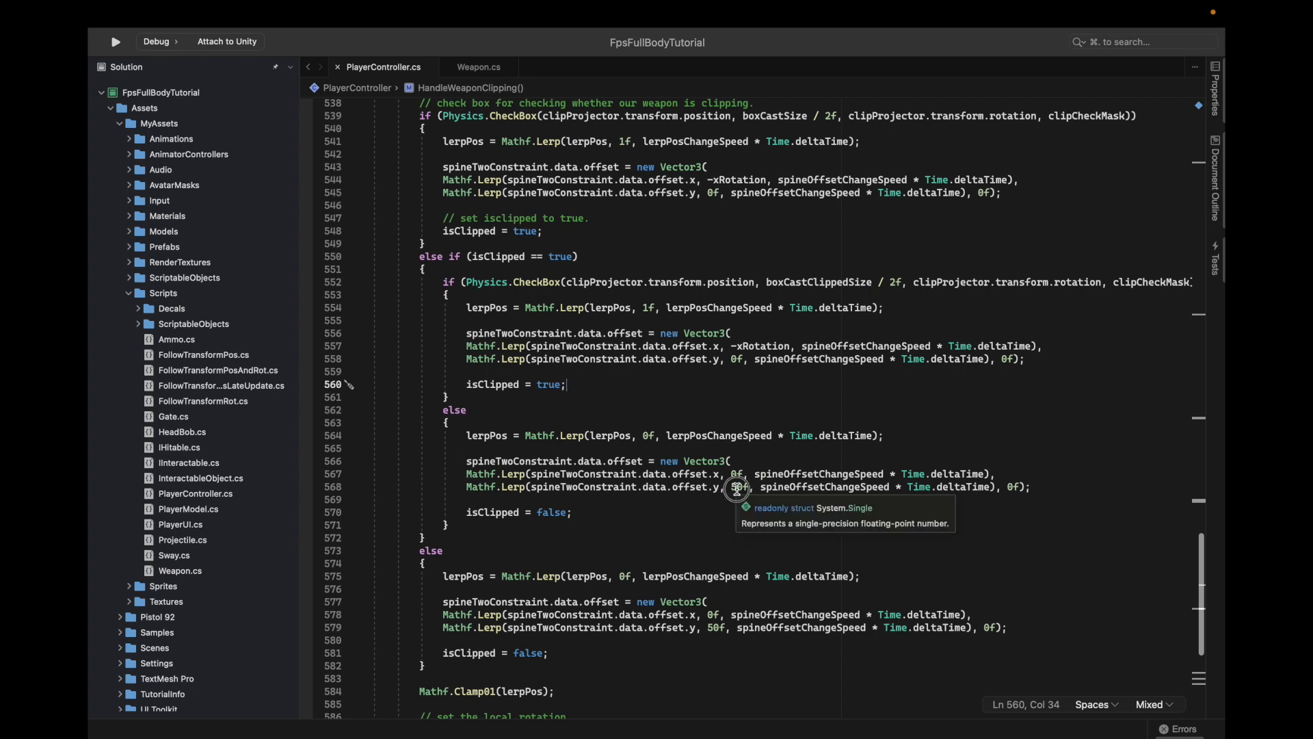
pyautogui.scroll(-3, 956, 456)
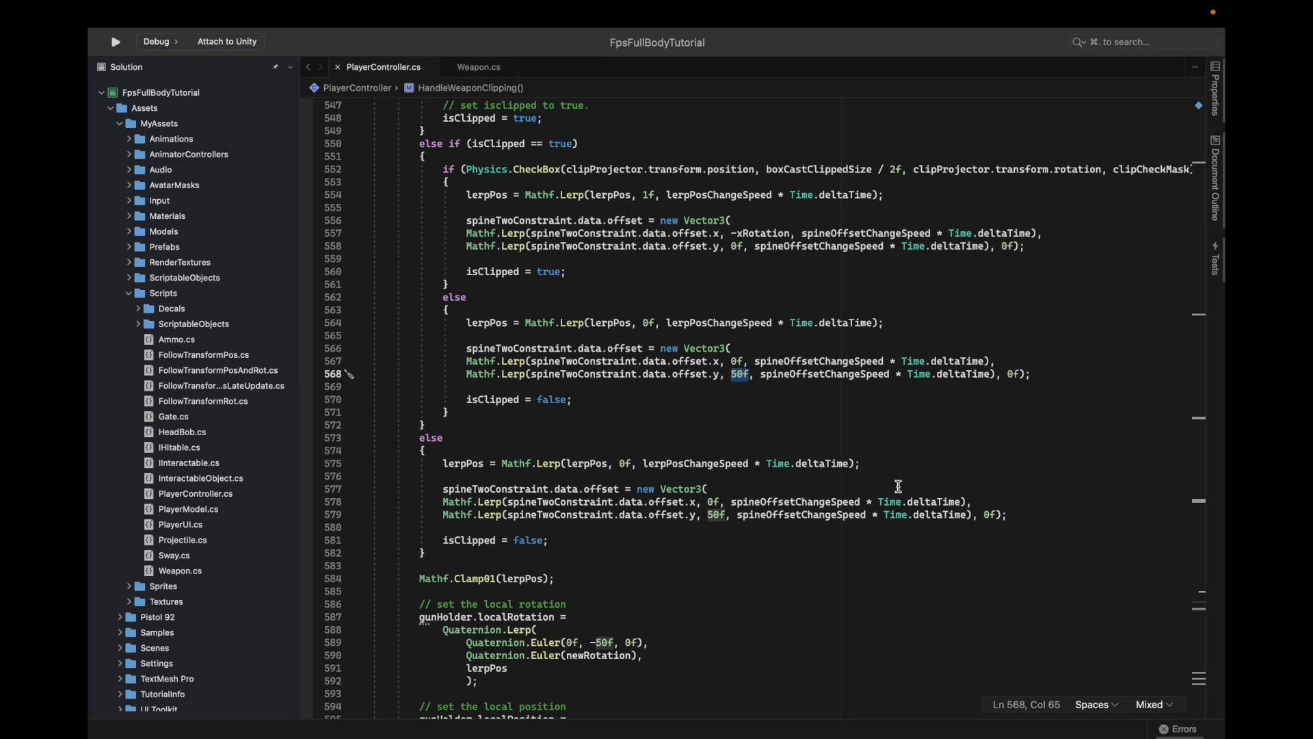
pyautogui.write('pistolHolder')
pyautogui.press('super+z')
# Step: Unfold the playerMovement region and its HandleAnim method, copy the WeaponType value expression that checks for a rifle, and fold HandleAnim again
pyautogui.scroll(15, 908, 405)
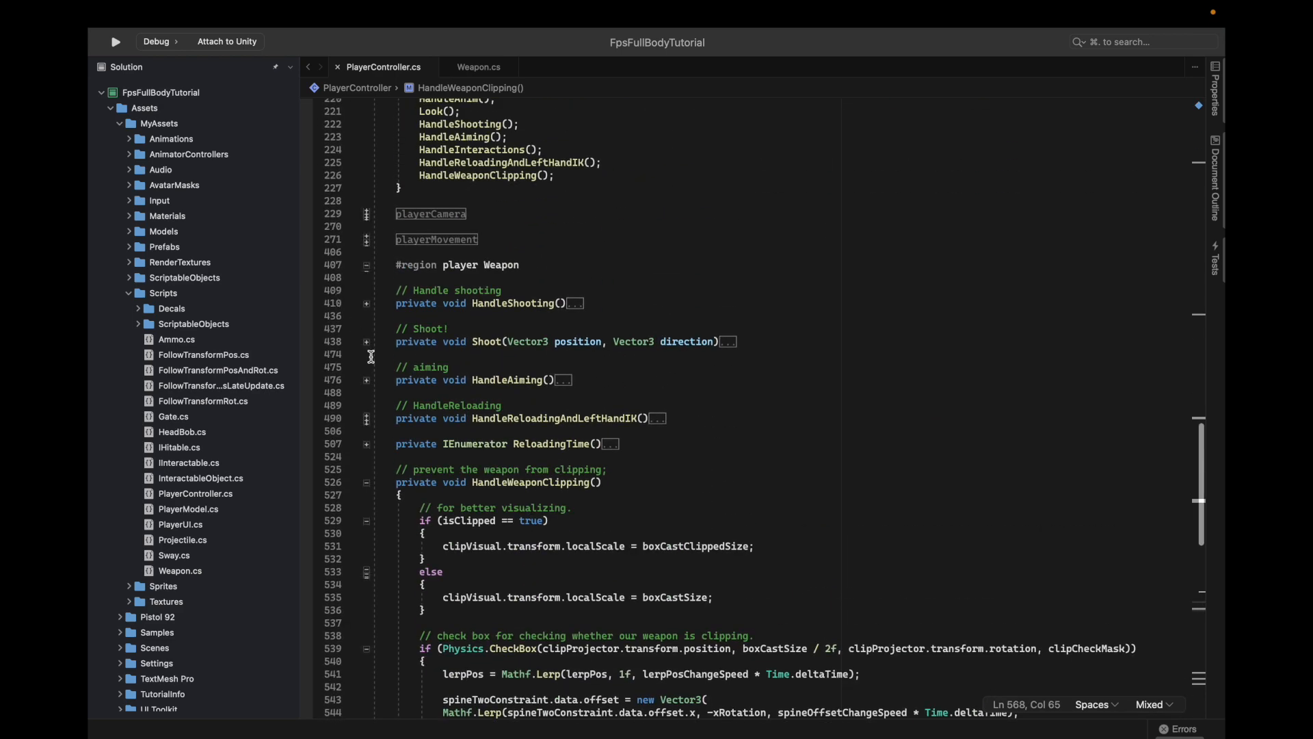
pyautogui.scroll(3, 371, 356)
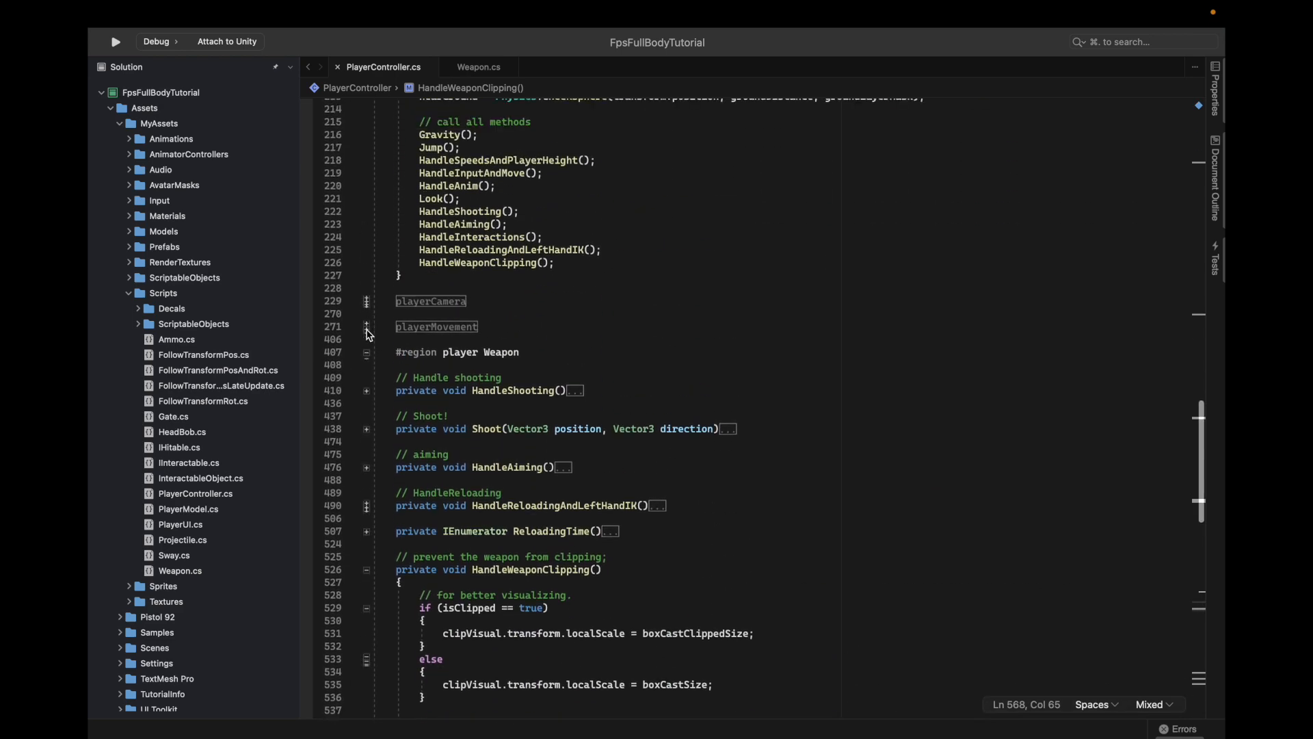
pyautogui.click(367, 327)
pyautogui.scroll(-3, 369, 338)
pyautogui.click(367, 345)
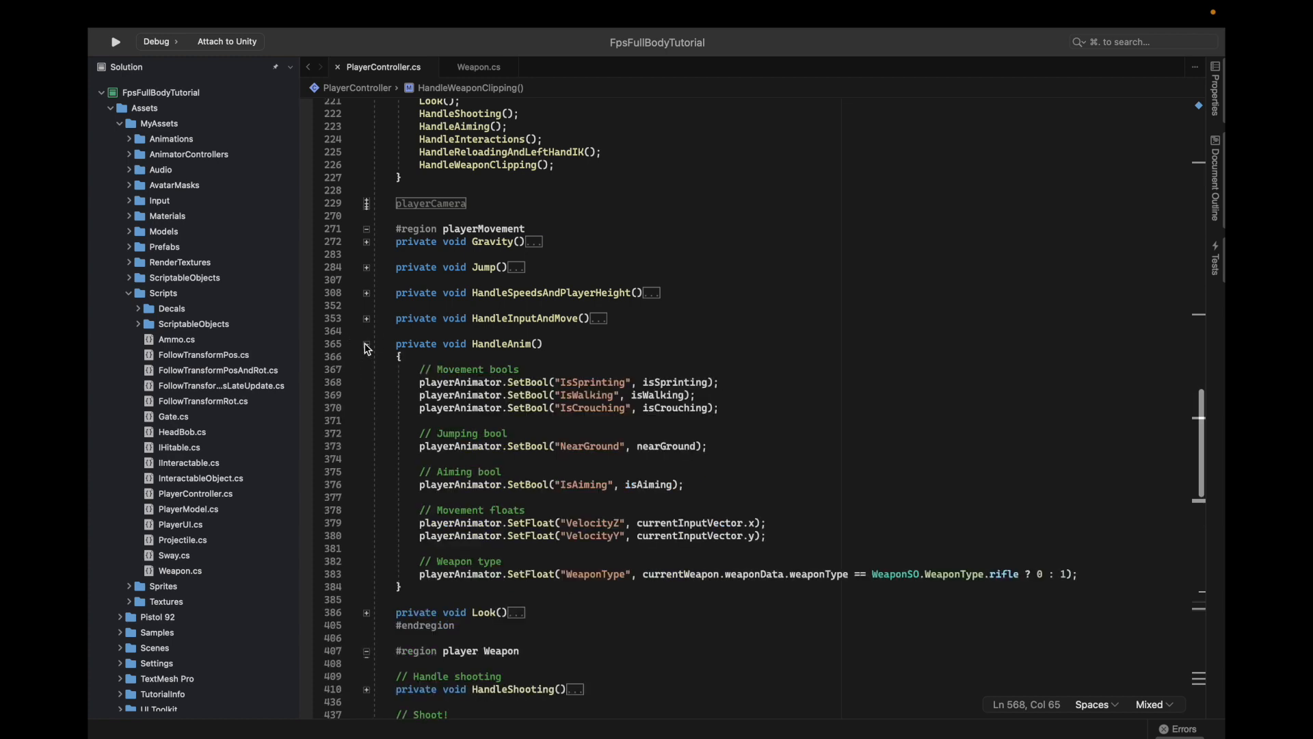
pyautogui.scroll(-3, 737, 443)
pyautogui.moveTo(645, 461); pyautogui.dragTo(1067, 454)
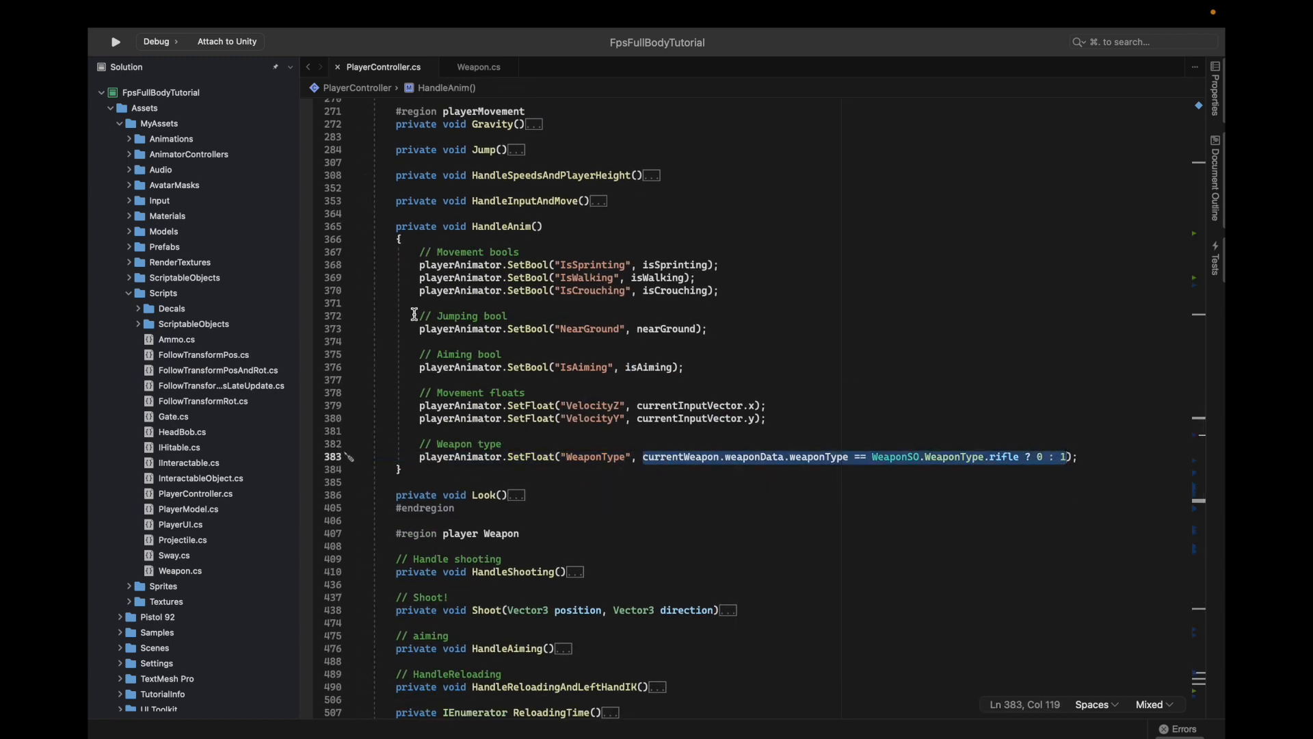
pyautogui.click(367, 227)
# Step: Replace the 50f Y offset in HandleWeaponClipping's inner else branch with currentWeapon.weaponData.weaponType == WeaponSO.WeaponType.rifle ? 0 : 1
pyautogui.scroll(-11, 551, 376)
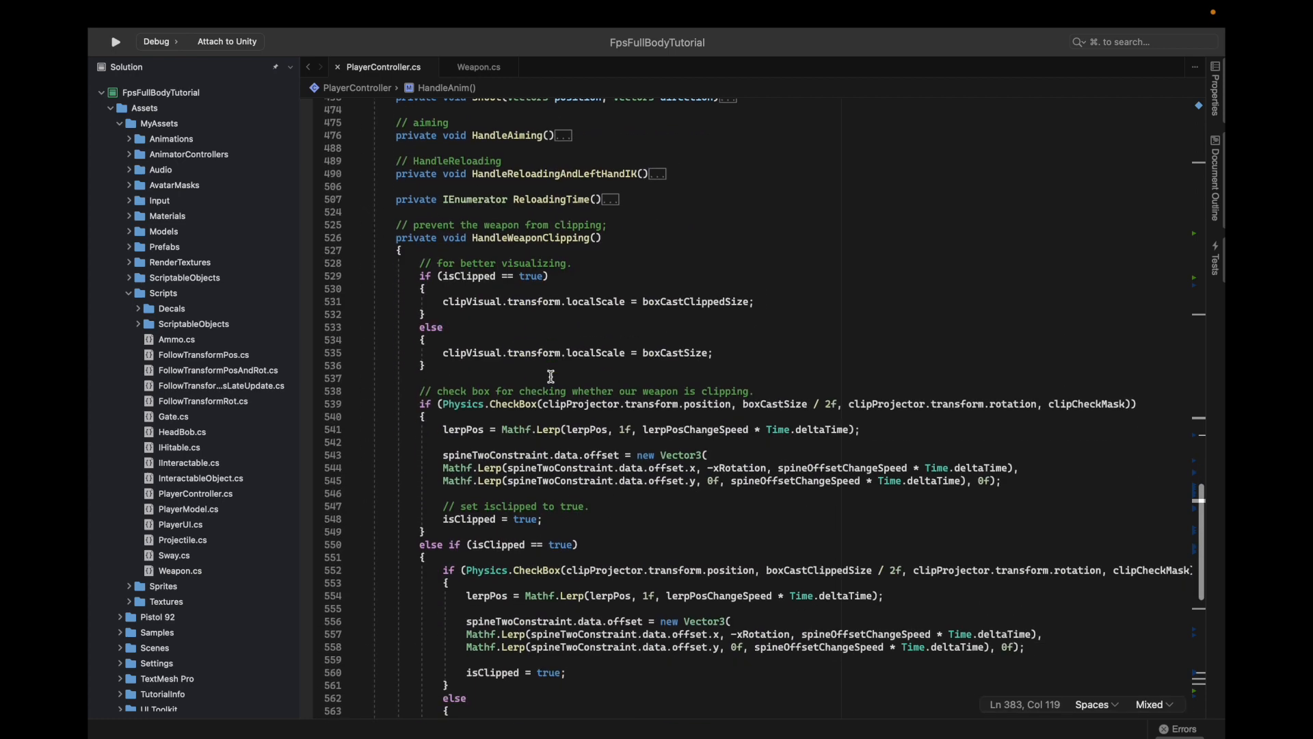
pyautogui.scroll(-4, 762, 375)
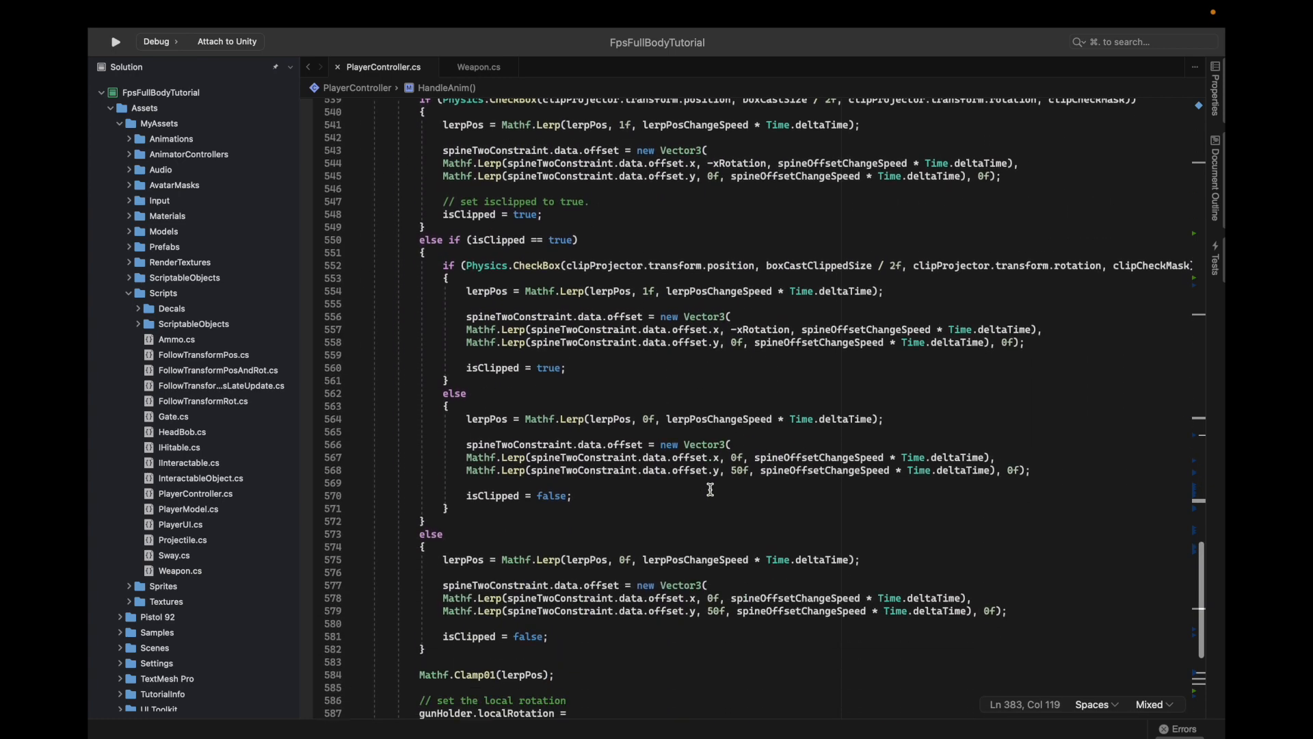
pyautogui.click(750, 471)
pyautogui.press('BackSpace')
pyautogui.press('BackSpace')
pyautogui.press('BackSpace')
pyautogui.write('currentWeapon.weaponData.weaponType == WeaponSO.WeaponType.rifle ? 0 : 1')
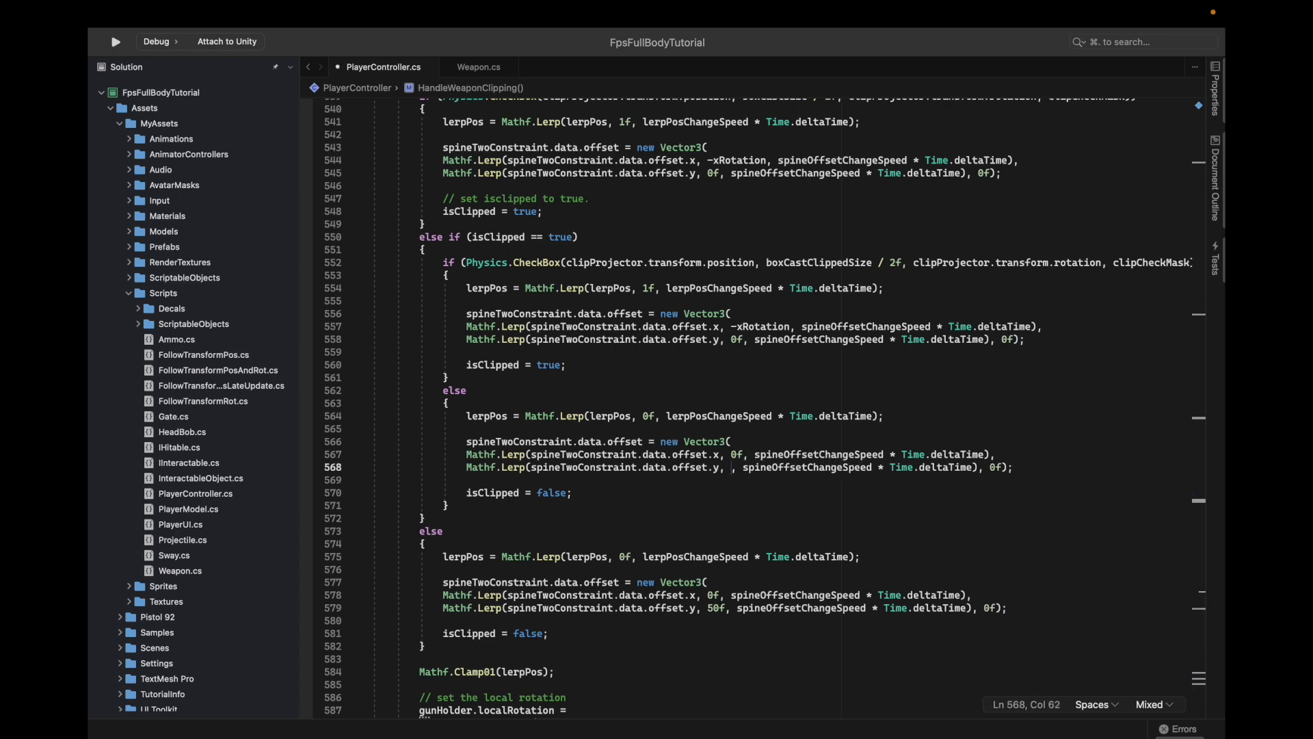
# Step: Set the inner else branch's weapon-type expression to return 50f for rifles and 0f for other weapons
pyautogui.hscroll(5, 865, 505)
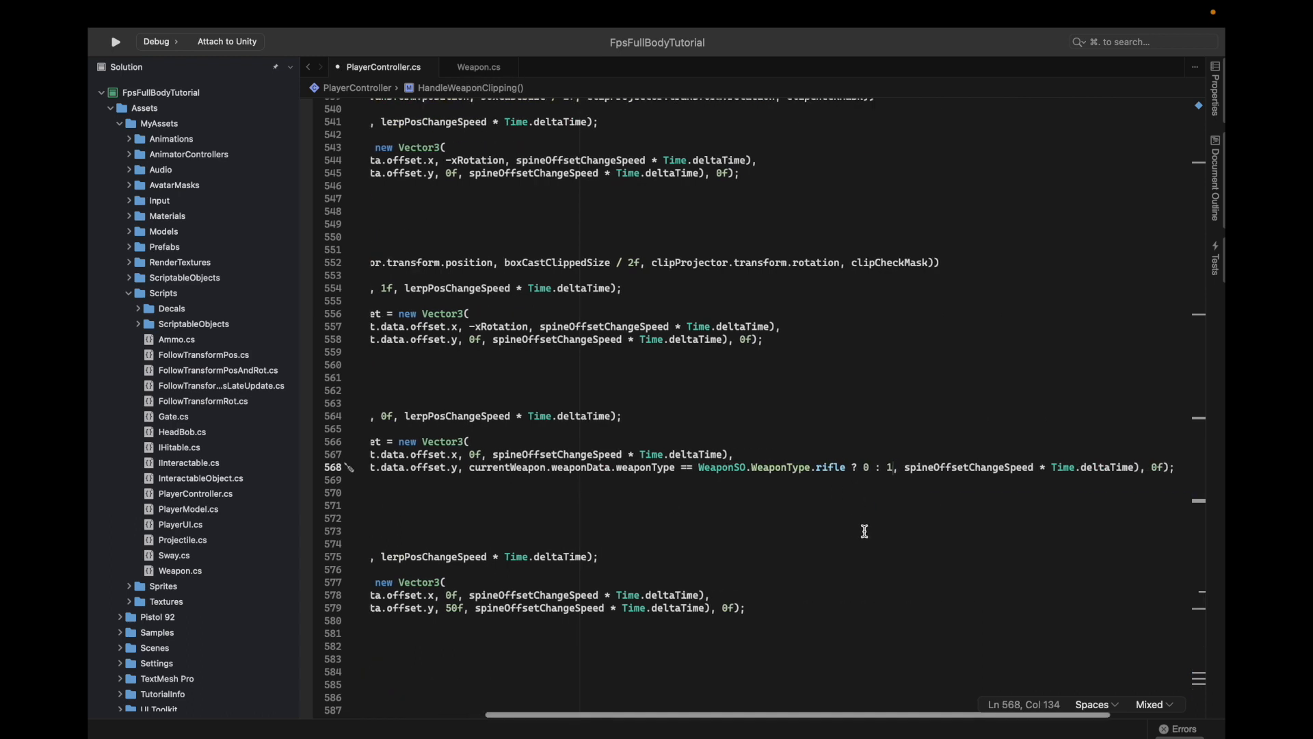
pyautogui.click(869, 465)
pyautogui.write('0')
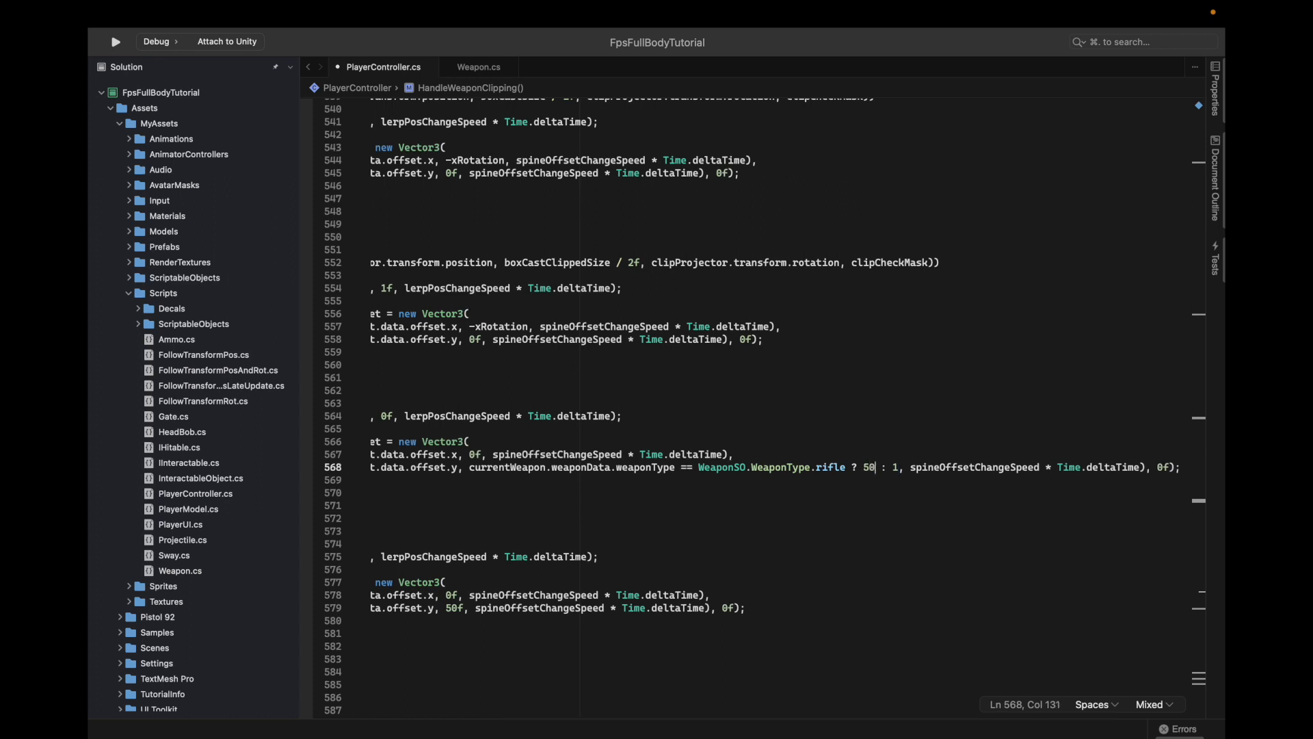
pyautogui.write('f')
pyautogui.press('Right')
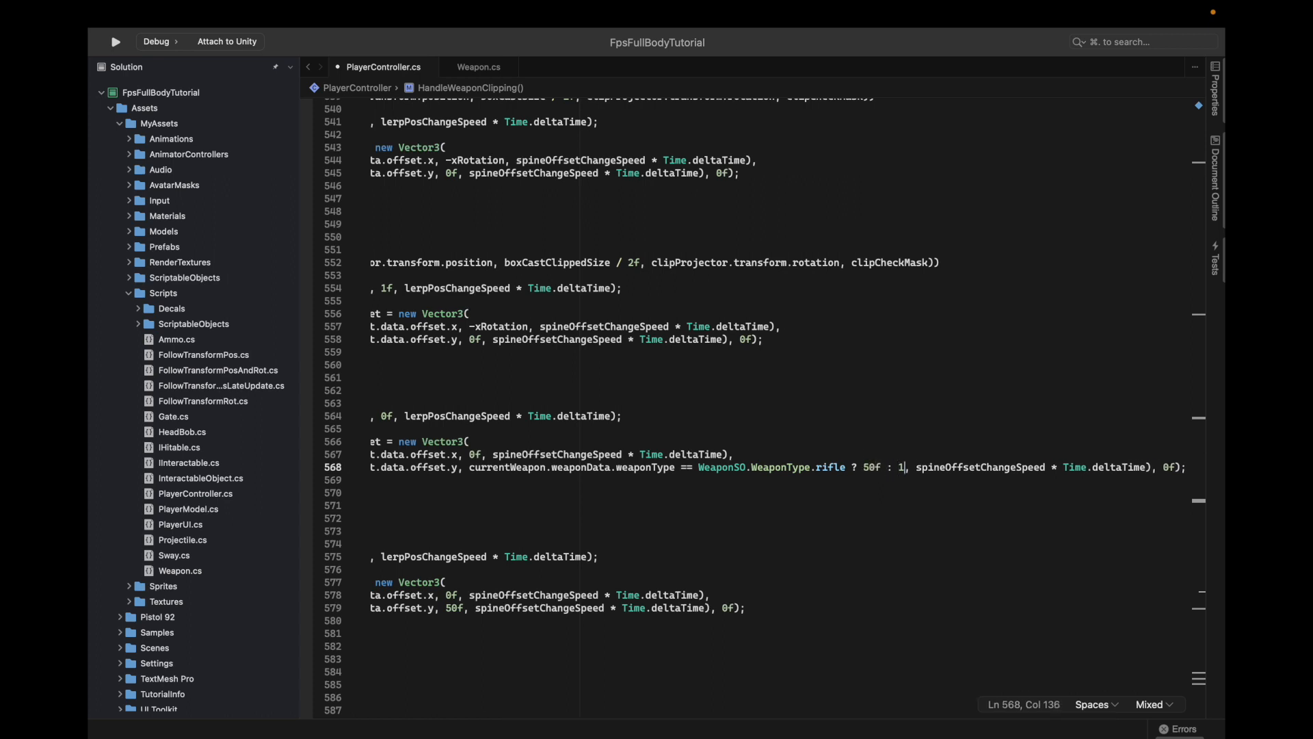
pyautogui.press('BackSpace')
pyautogui.write('0f')
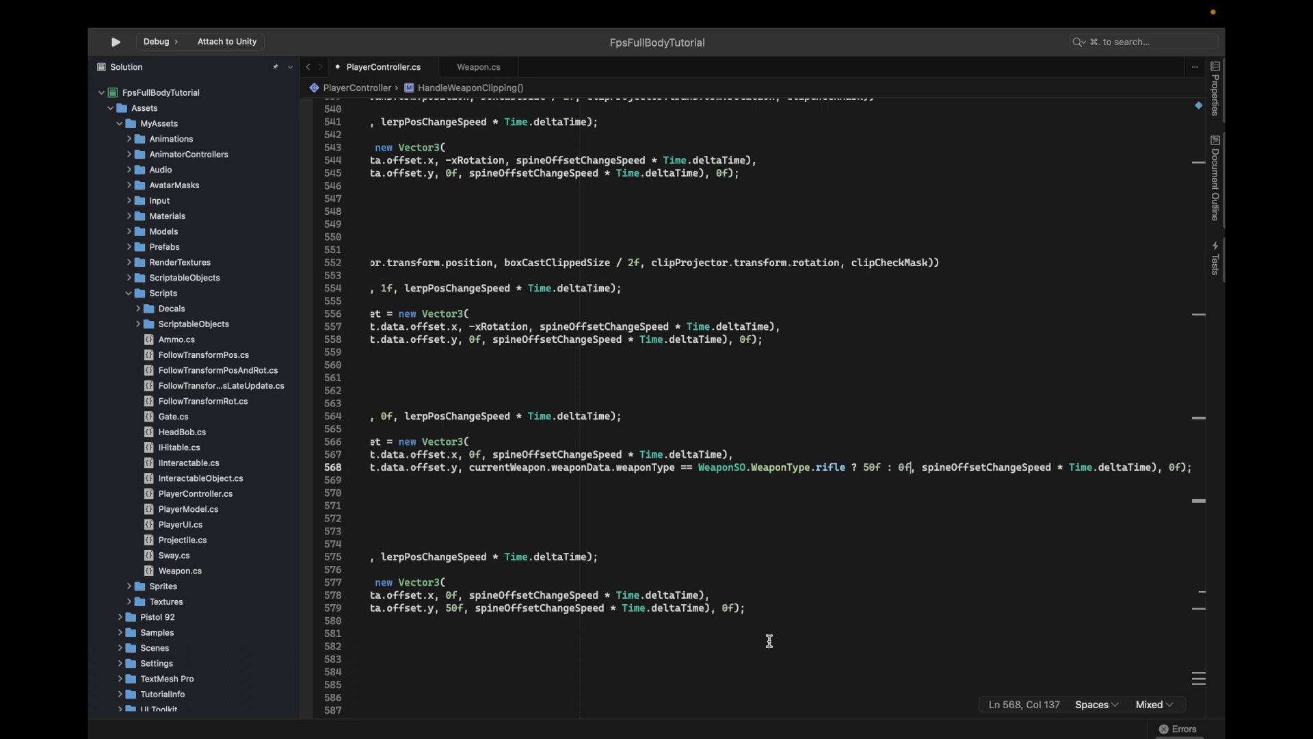
# Step: Replace the 50f Y offset in HandleWeaponClipping's outer else branch with a copy of the rifle ? 50f : 0f weapon-type expression, and save the script
pyautogui.hscroll(-5, 768, 639)
pyautogui.scroll(-1, 764, 457)
pyautogui.hscroll(3, 764, 457)
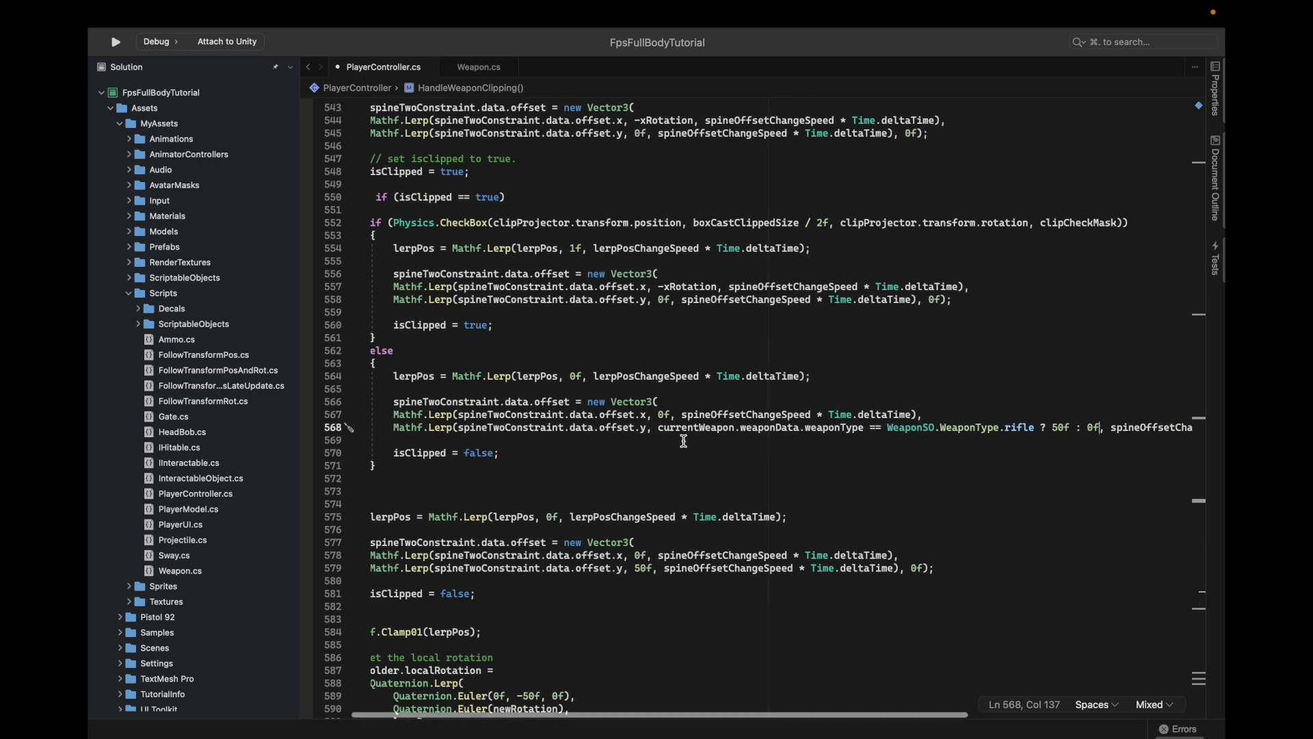
pyautogui.keyDown('shift'); pyautogui.click(658, 428); pyautogui.keyUp('shift')
pyautogui.scroll(-1, 656, 507)
pyautogui.scroll(-5, 656, 506)
pyautogui.click(639, 398)
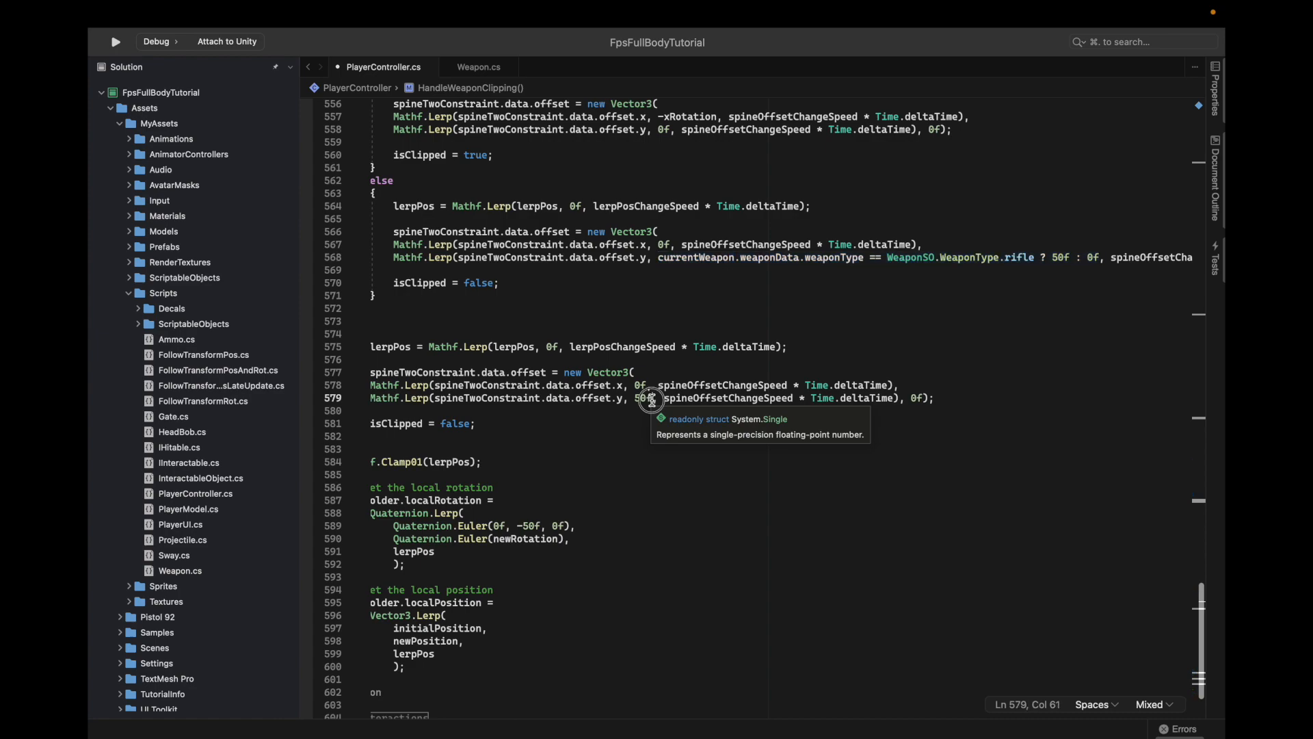
pyautogui.write('currentWeapon.weaponData.weaponType == WeaponSO.WeaponType.rifle ? 50f : 0f')
pyautogui.hscroll(10, 756, 487)
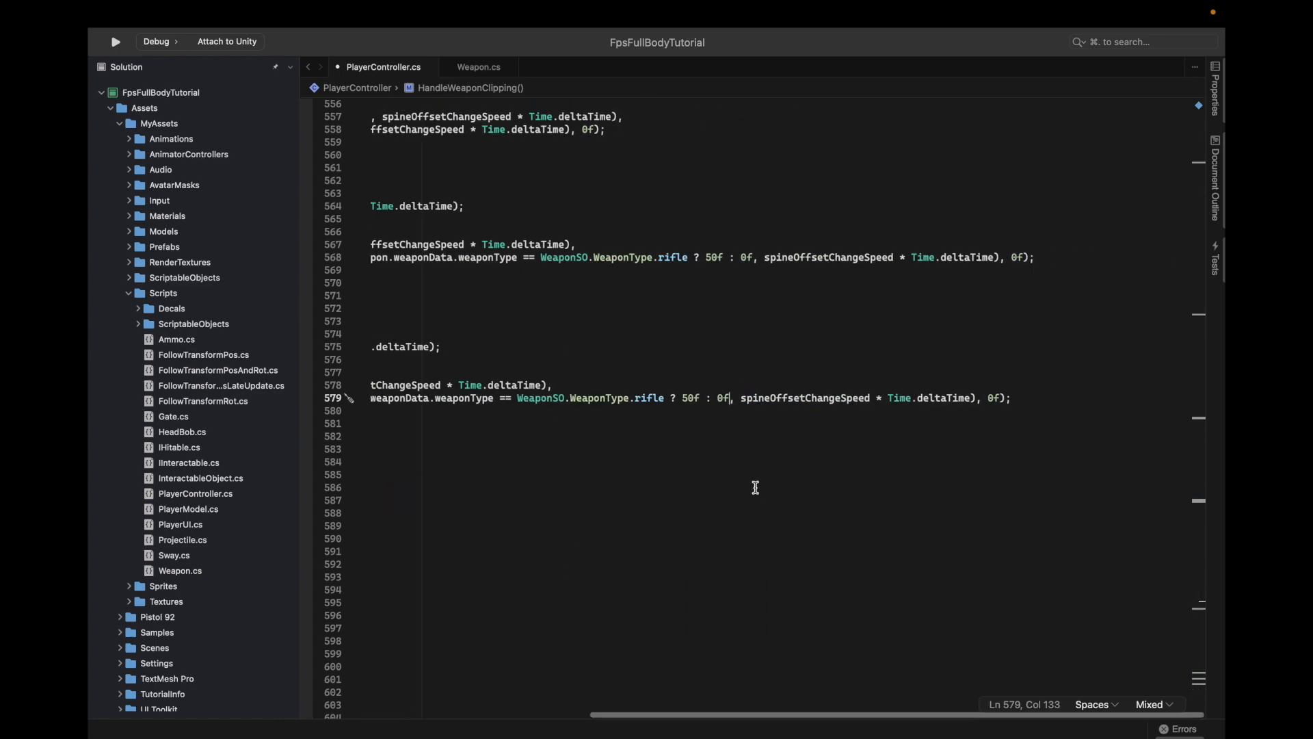
pyautogui.hscroll(-12, 756, 487)
pyautogui.scroll(5, 677, 502)
# Step: Switch to Unity, run the game, and check the offsets of Spine1RotRig and Spine2RotRig along with the player's pose
pyautogui.hotkey('ctrl', 'Left')
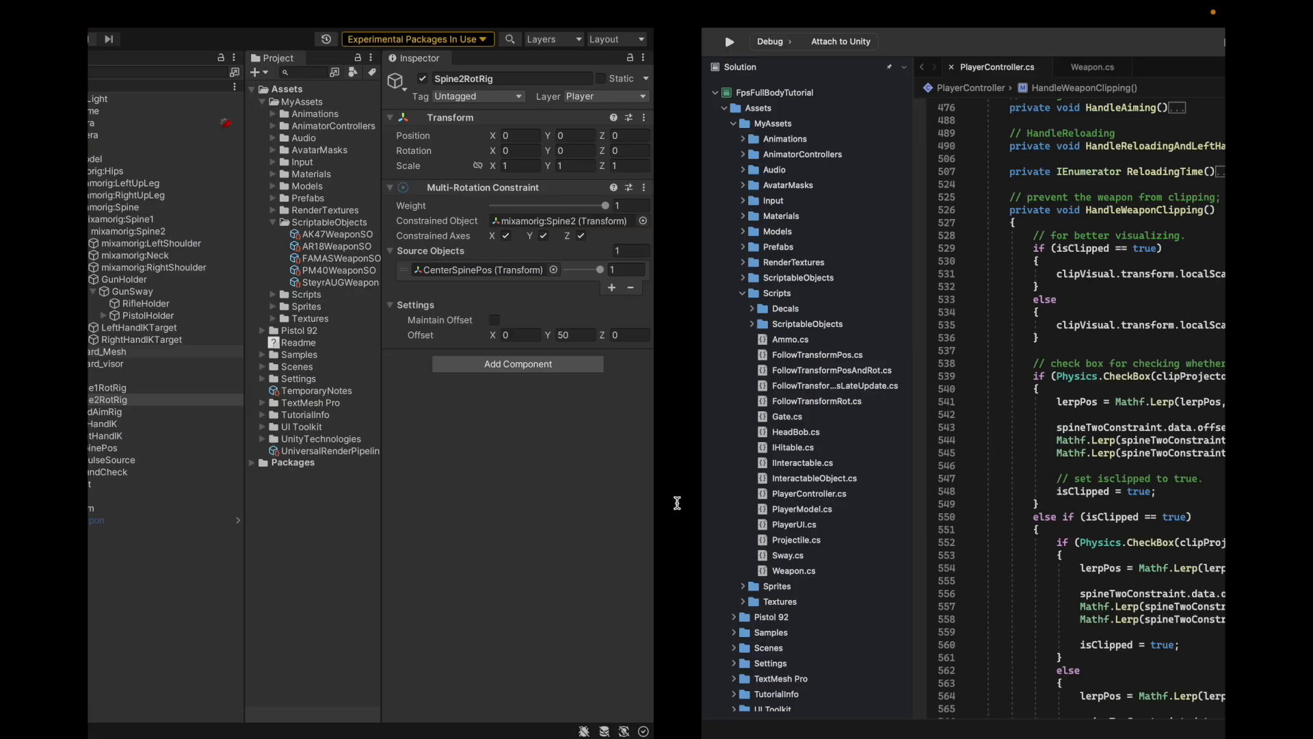
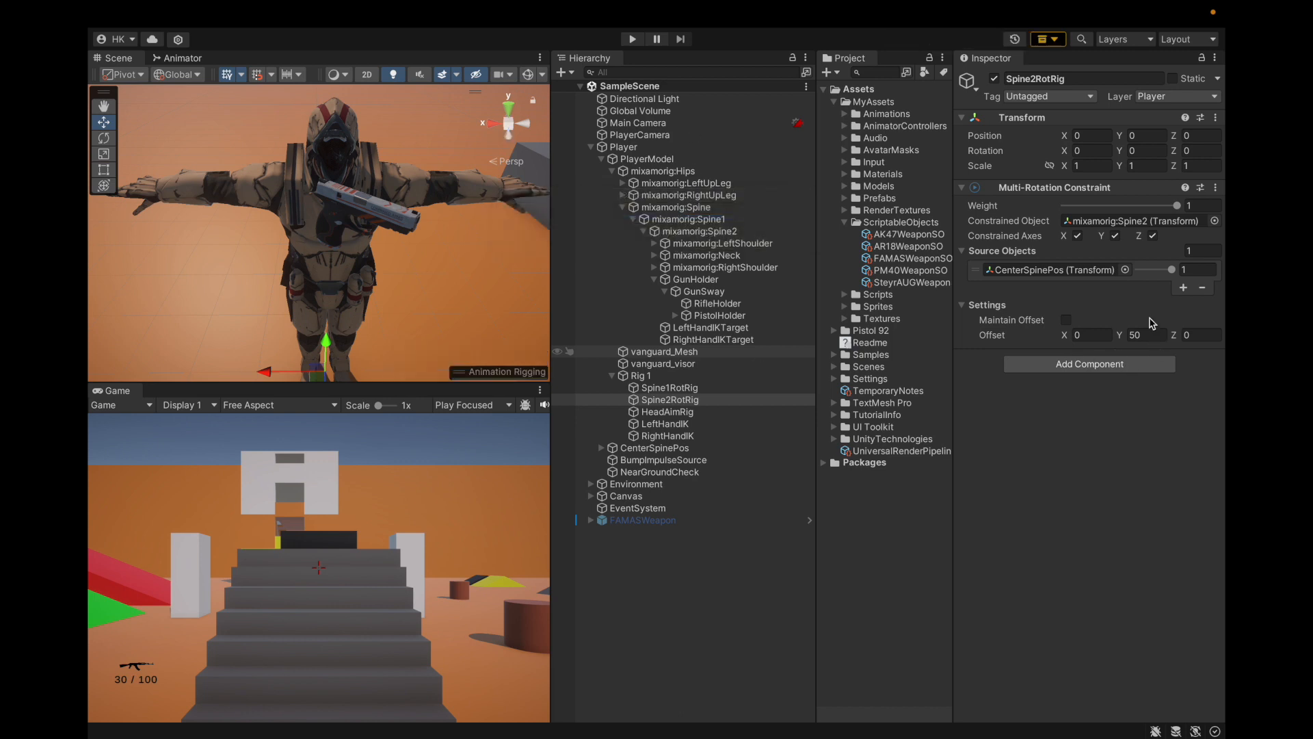
pyautogui.click(632, 39)
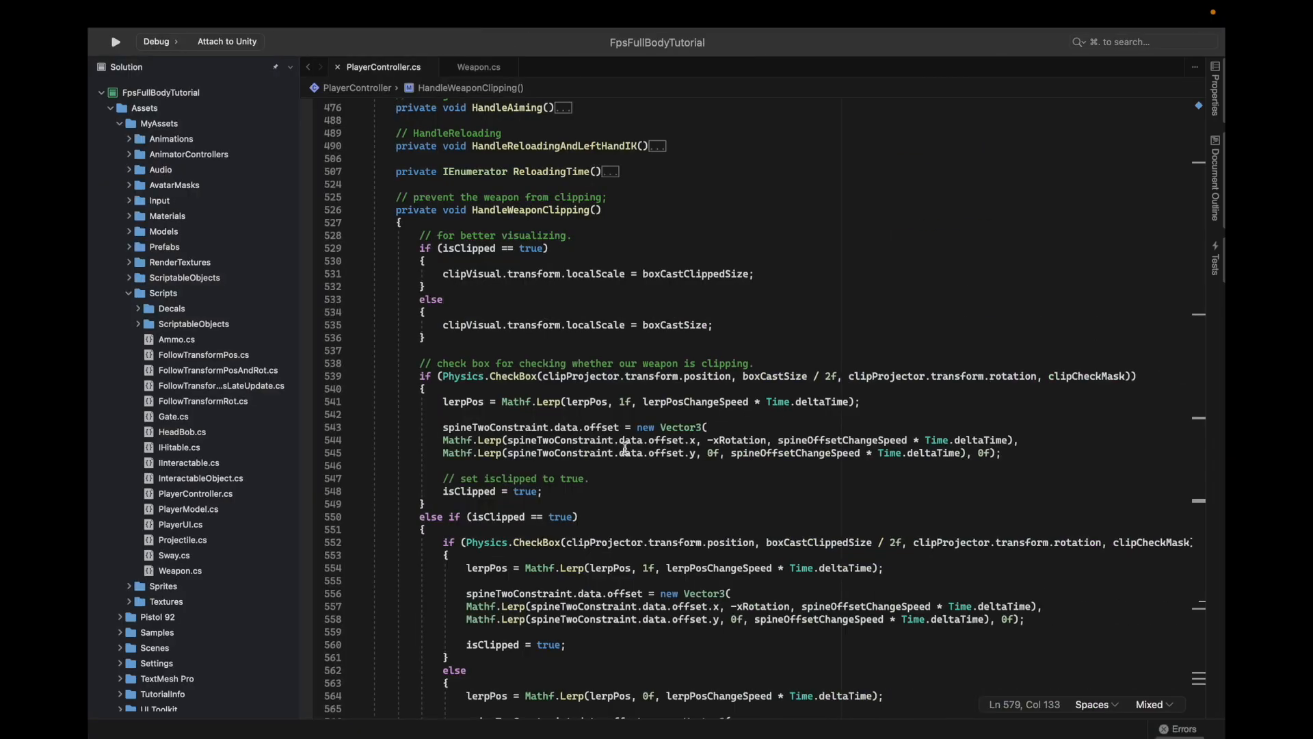
pyautogui.scroll(-3, 616, 451)
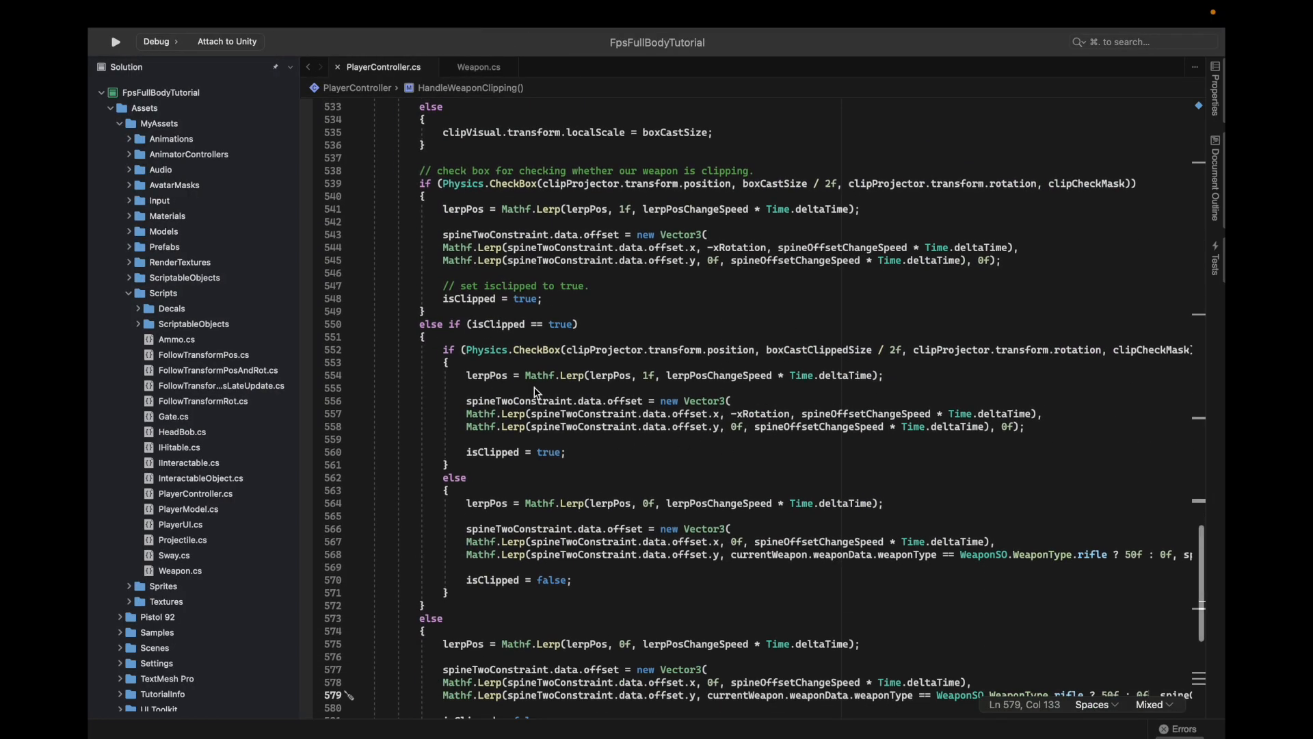
pyautogui.hotkey('ctrl', 'Left')
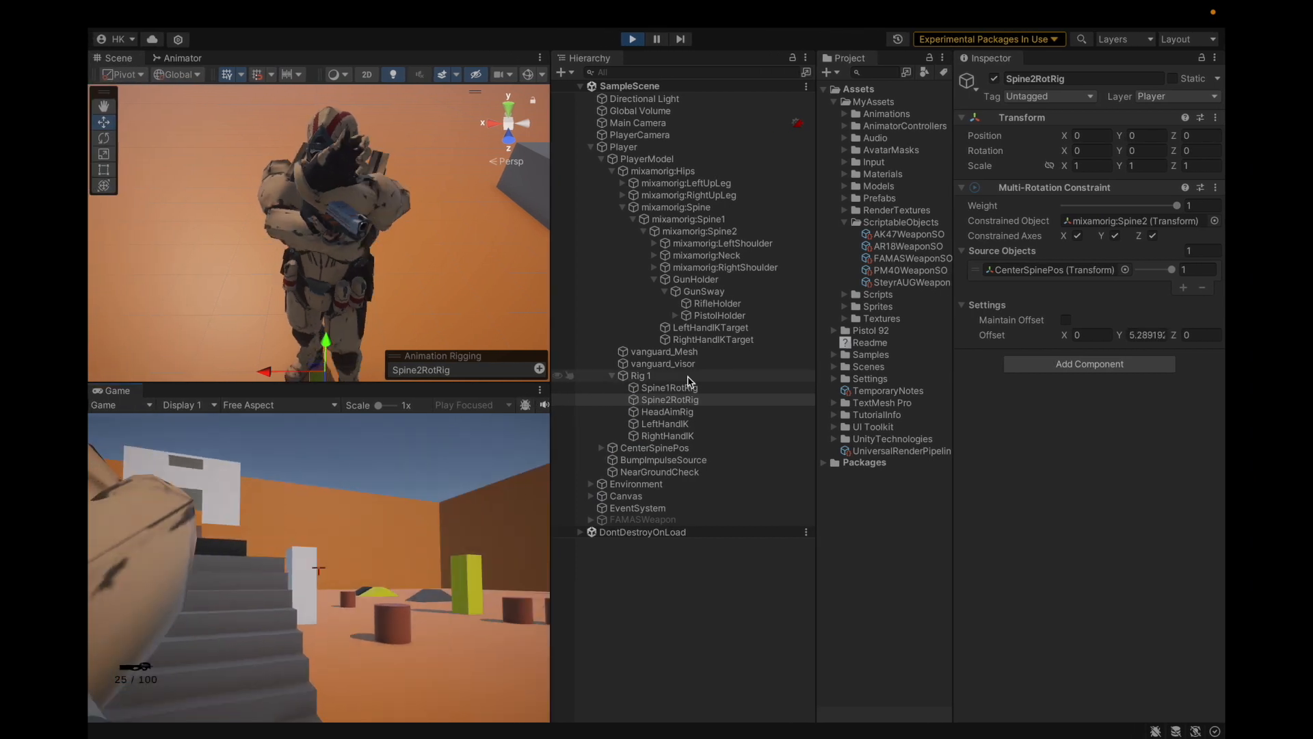
pyautogui.click(894, 522)
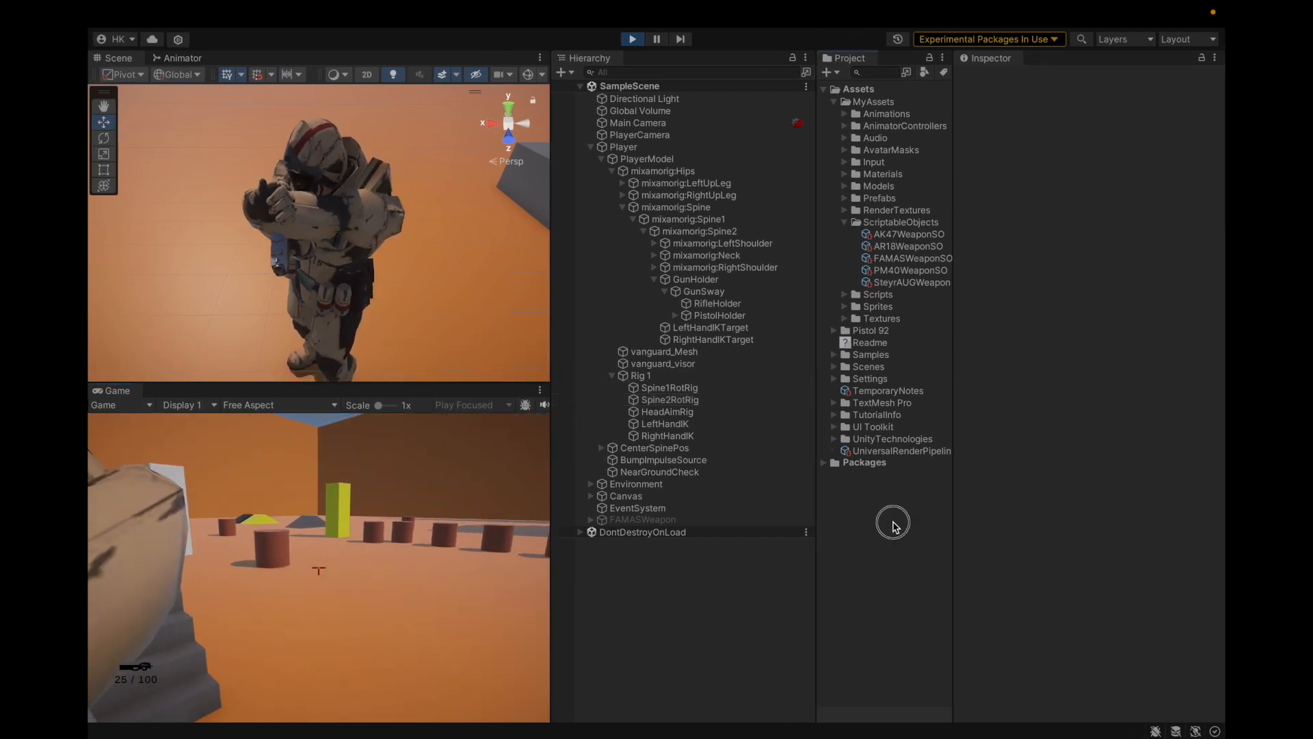
pyautogui.click(674, 399)
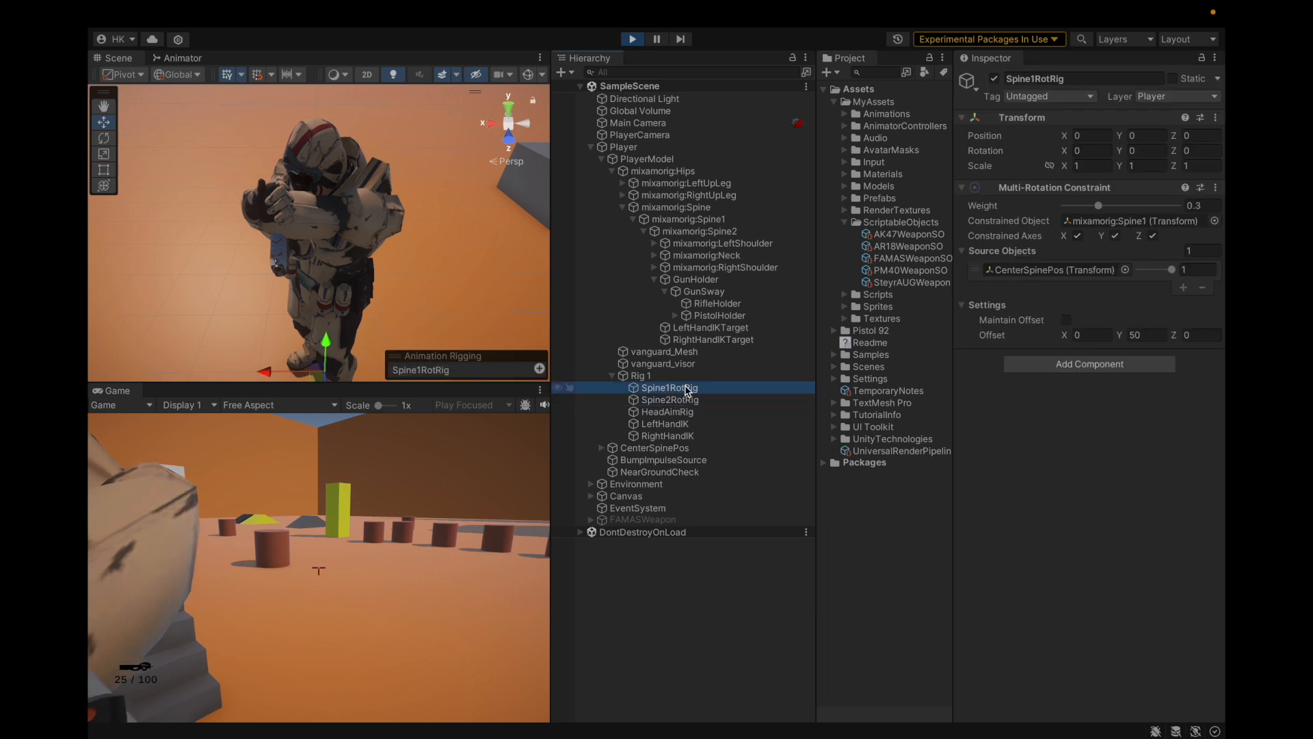
pyautogui.click(1135, 335)
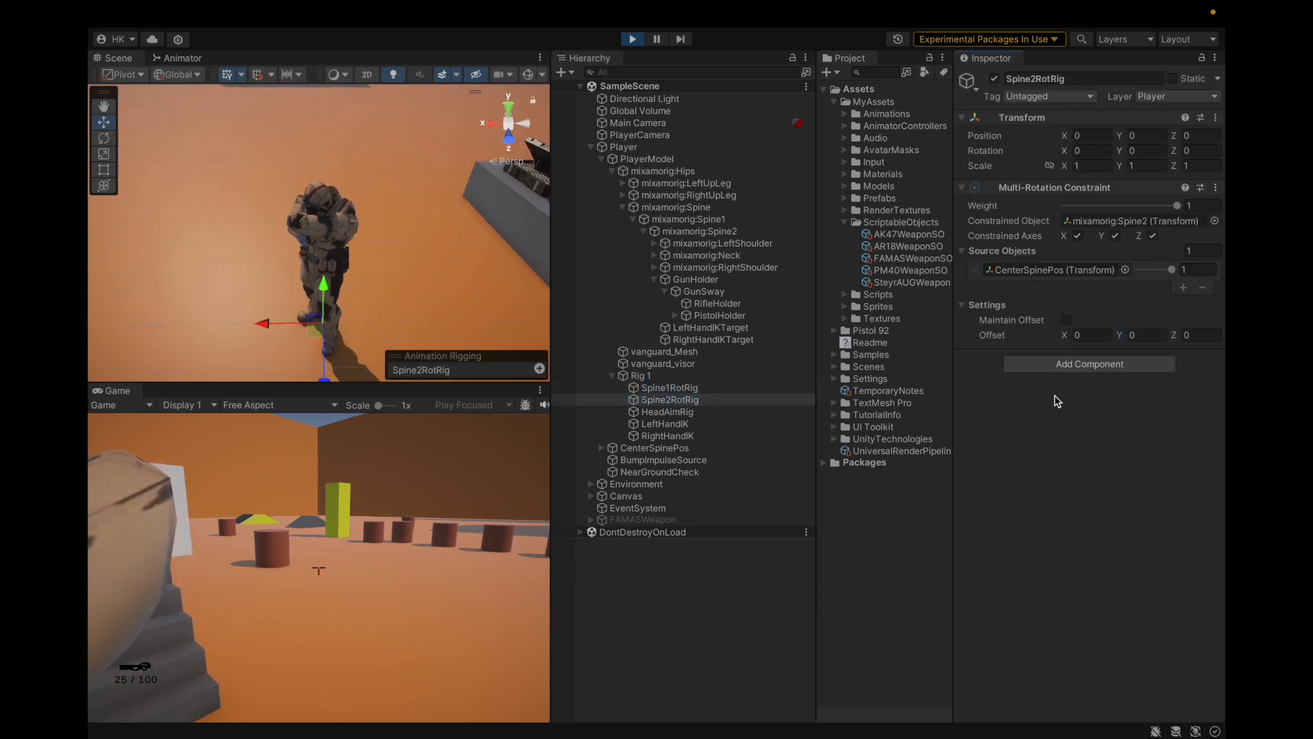
pyautogui.keyDown('alt'); pyautogui.moveTo(353, 333); pyautogui.dragTo(507, 225); pyautogui.keyUp('alt')
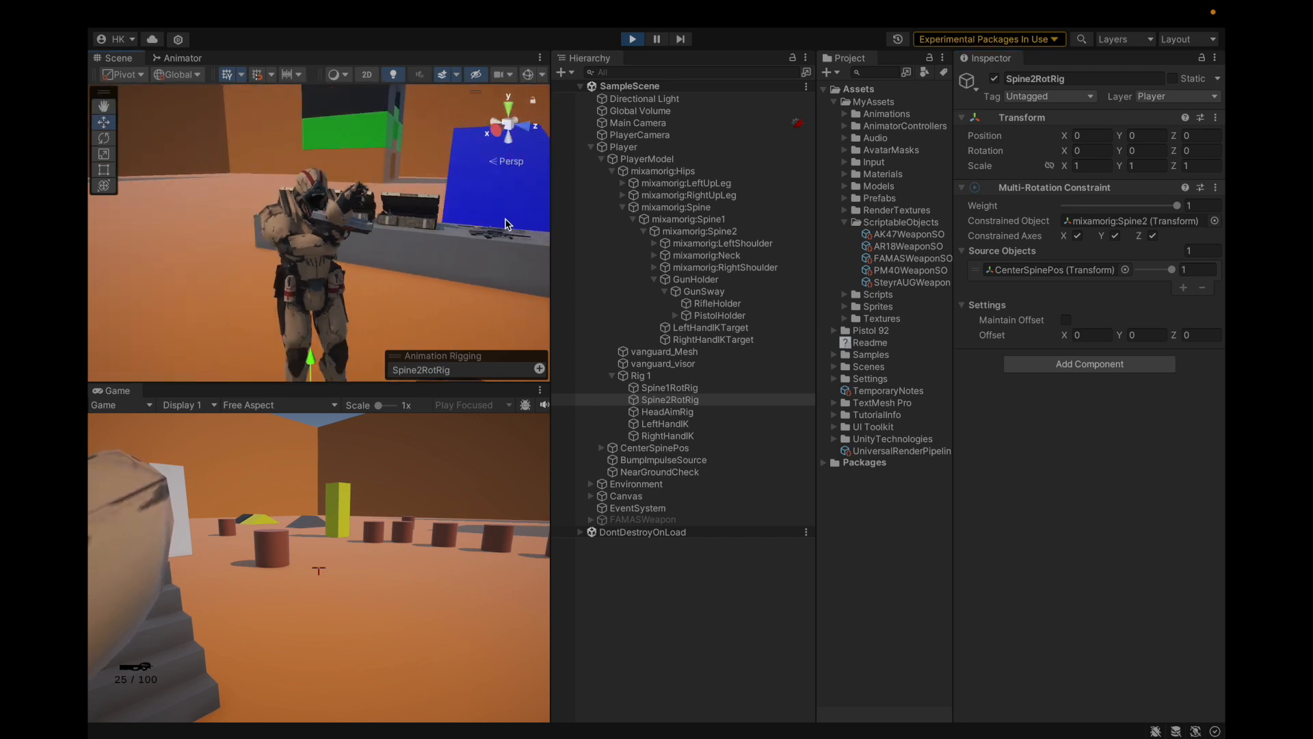
# Step: Try the Rifle weapon type on PM40WeaponSO in the running game and check Spine2RotRig's Y offset
pyautogui.click(889, 236)
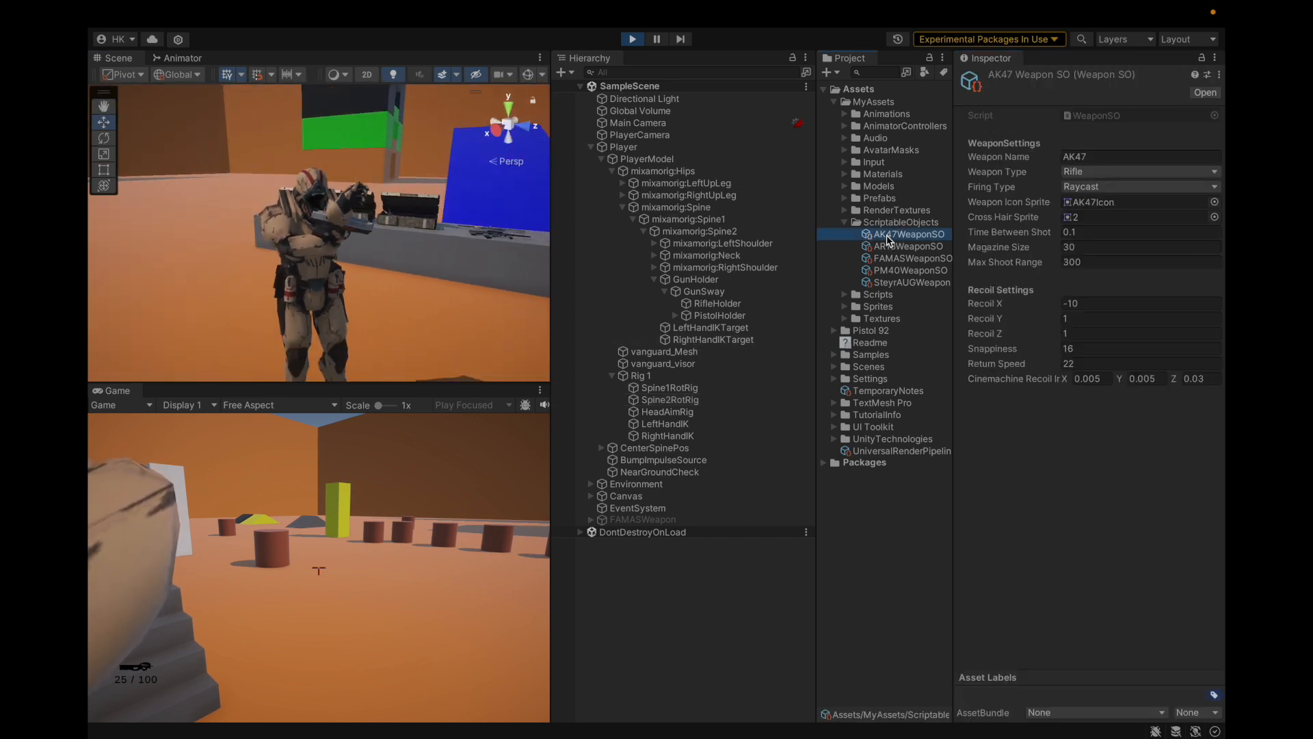
pyautogui.click(889, 275)
pyautogui.click(1108, 172)
pyautogui.click(1106, 168)
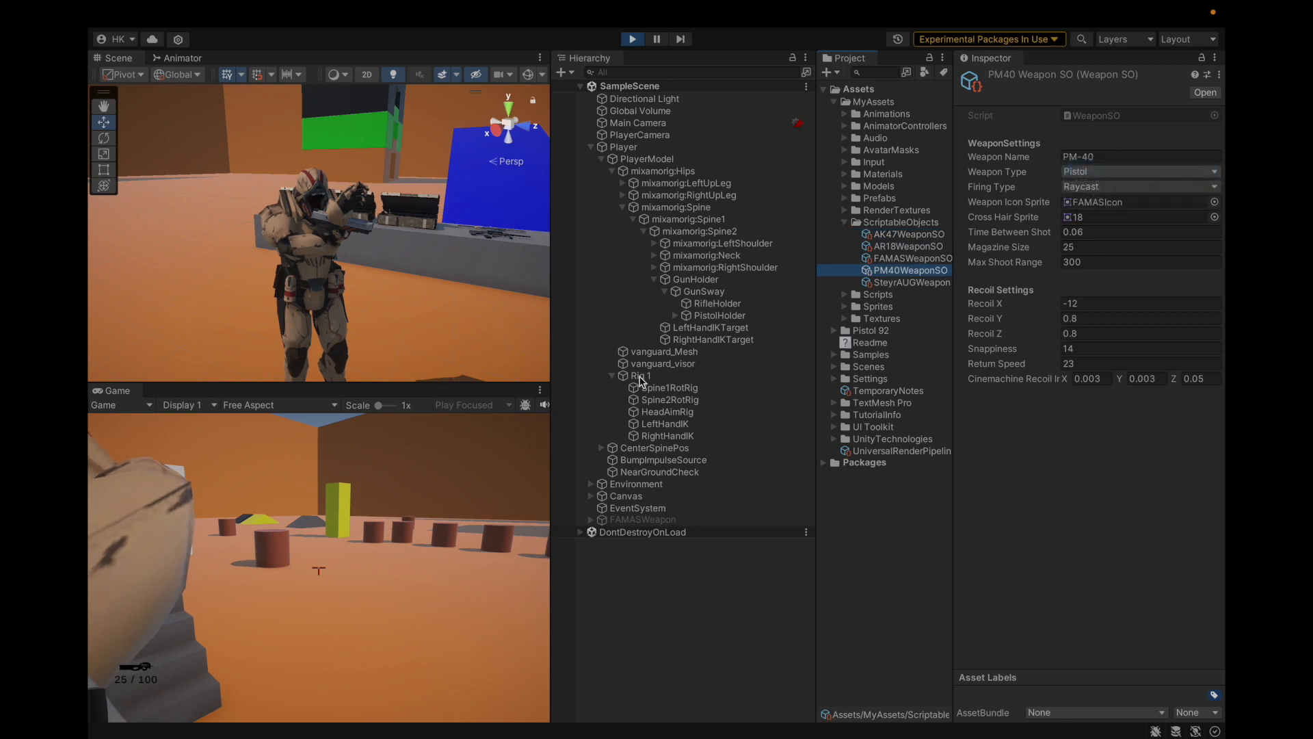
pyautogui.click(670, 400)
pyautogui.click(1161, 333)
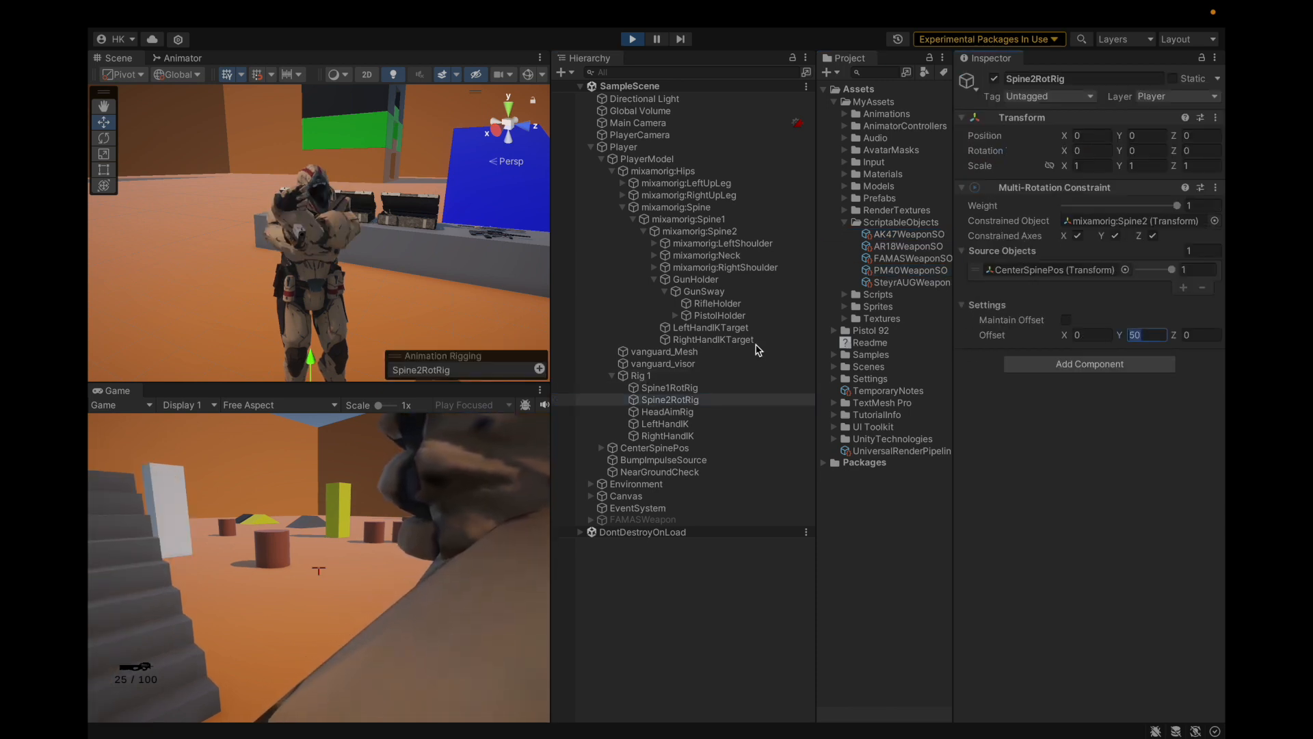
pyautogui.click(985, 490)
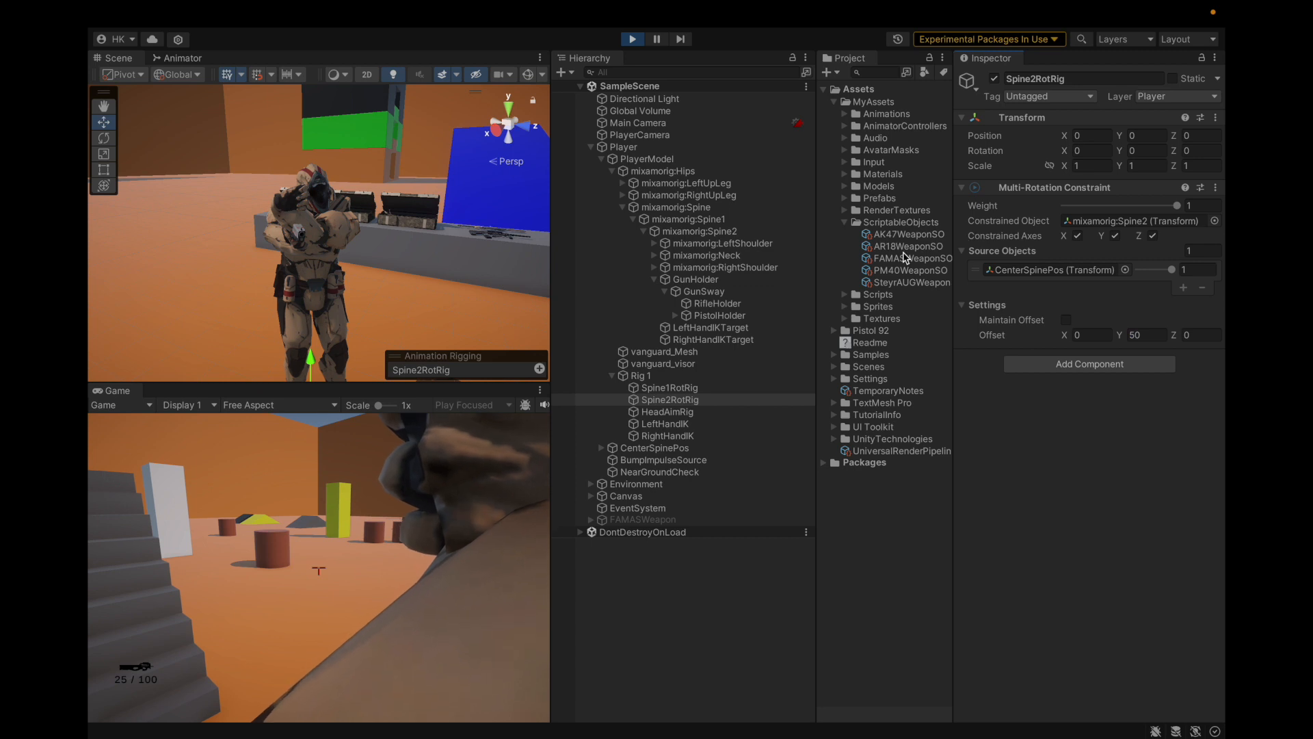
# Step: Set PM40WeaponSO's weapon type back to Pistol and inspect the player's pistol pose in the scene
pyautogui.click(910, 270)
pyautogui.click(1087, 172)
pyautogui.click(1085, 195)
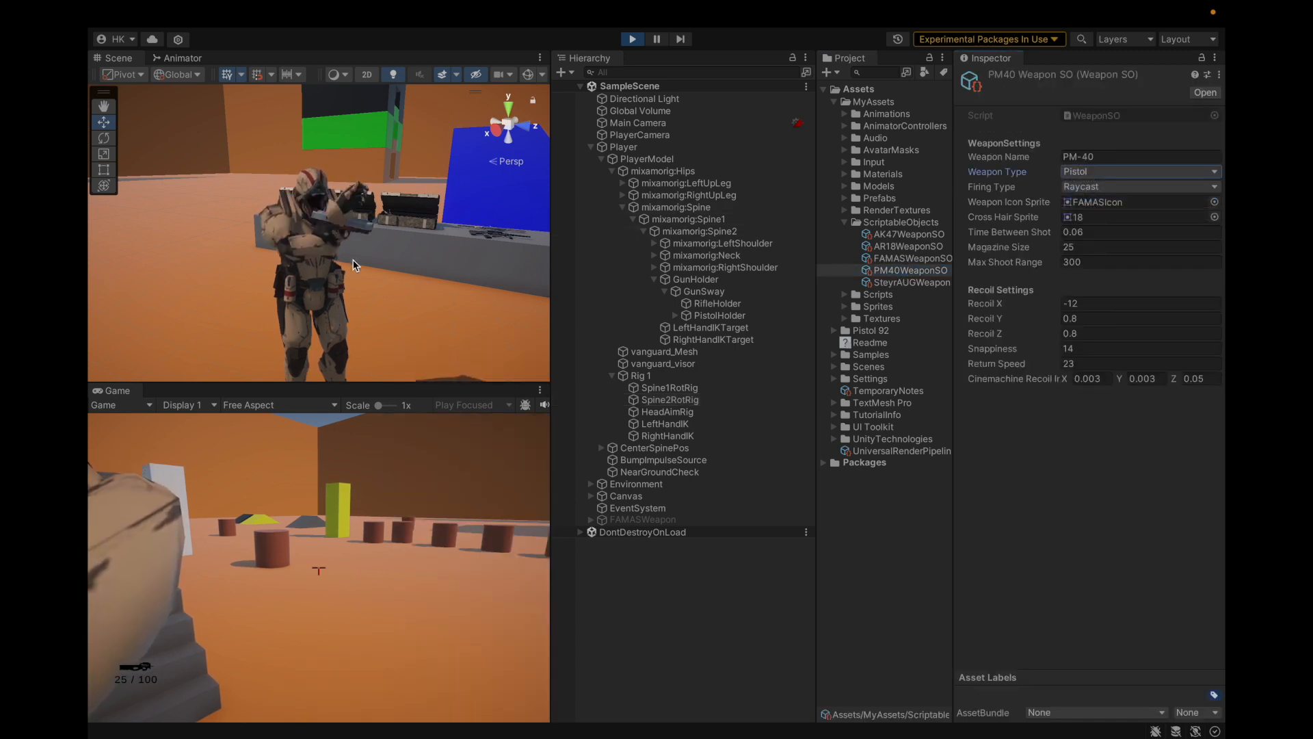
pyautogui.moveTo(353, 265); pyautogui.dragTo(446, 294, button='right')
pyautogui.moveTo(385, 297); pyautogui.dragTo(407, 285, button='right')
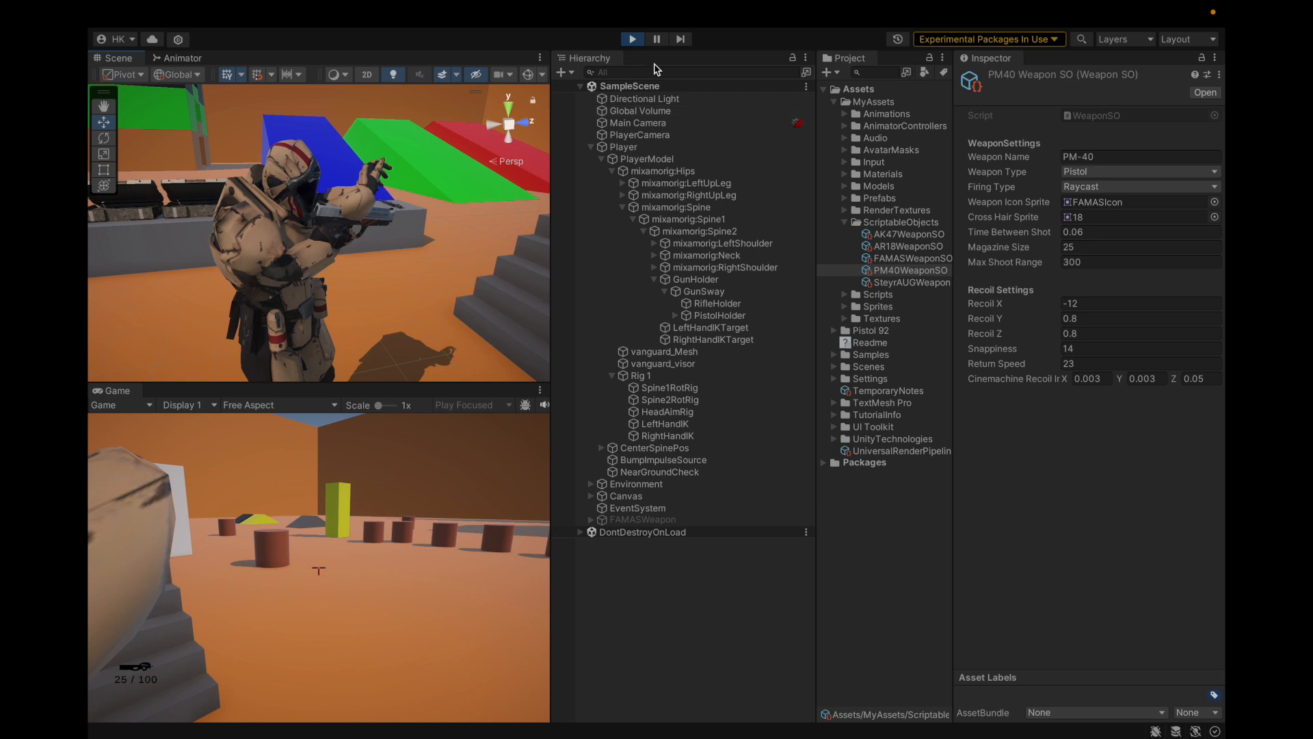
# Step: Stop the game and save the project
pyautogui.click(636, 40)
pyautogui.moveTo(216, 5)
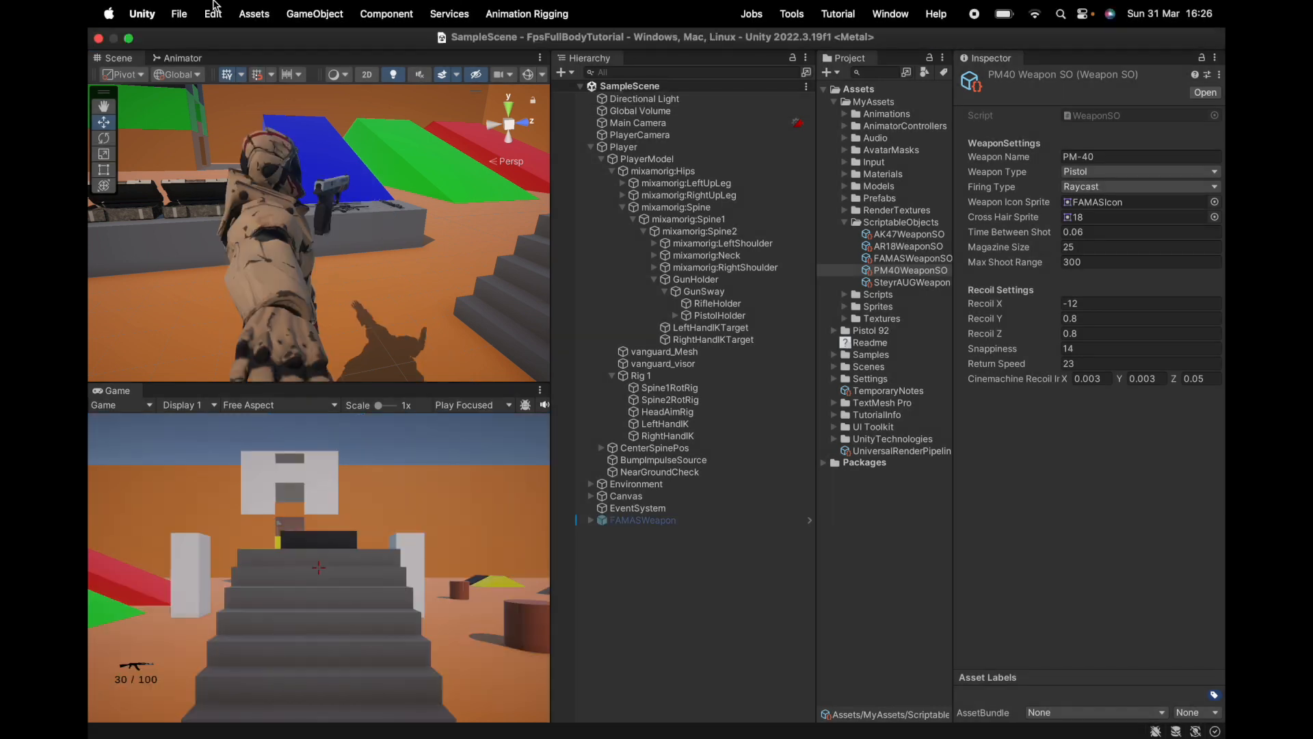
pyautogui.click(179, 14)
pyautogui.click(219, 203)
# Step: Run the game and inspect the LeftHandIKTarget object
pyautogui.click(631, 39)
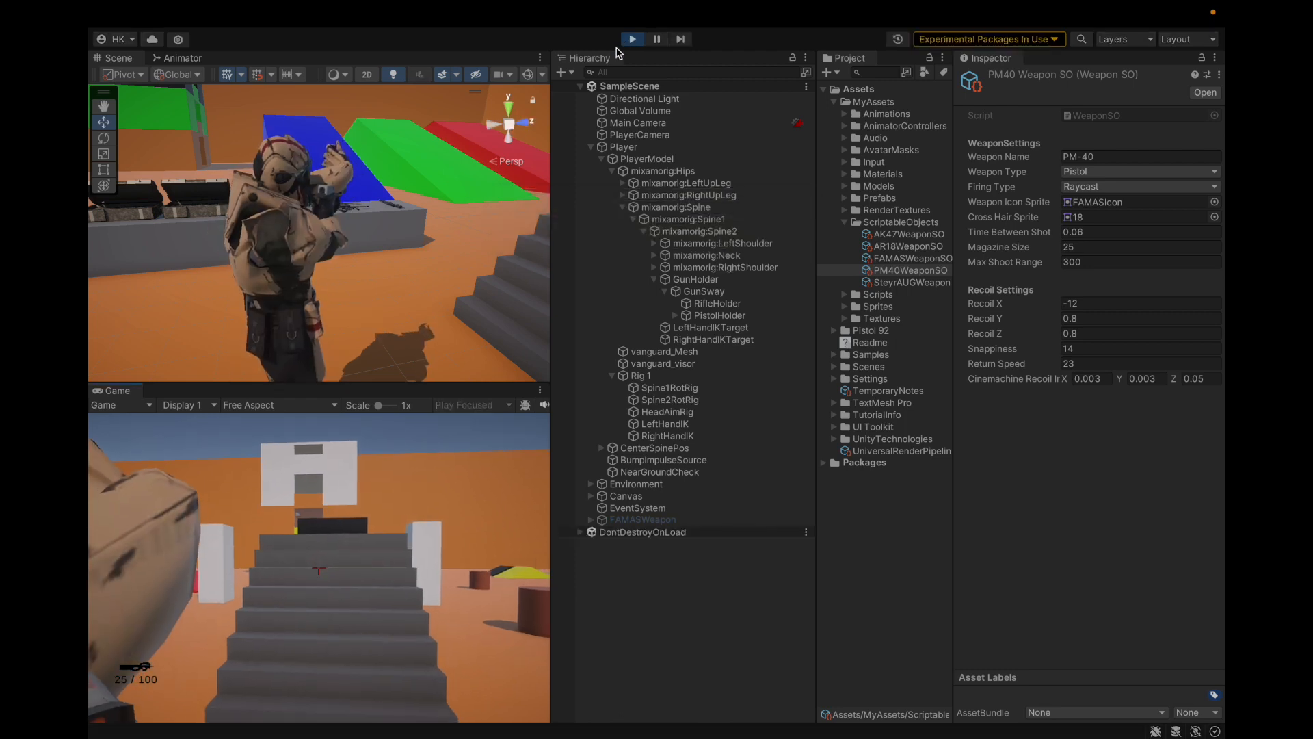
pyautogui.press('super+Tab')
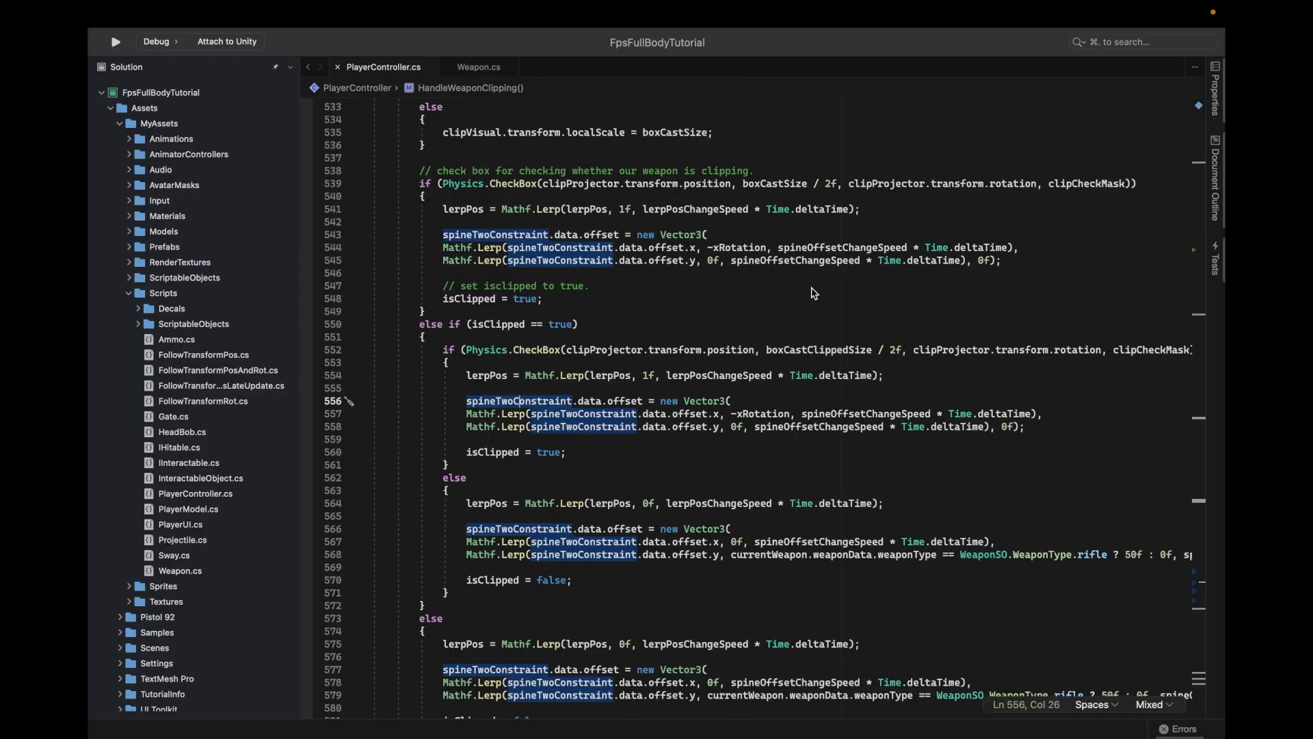
pyautogui.press('super+Tab')
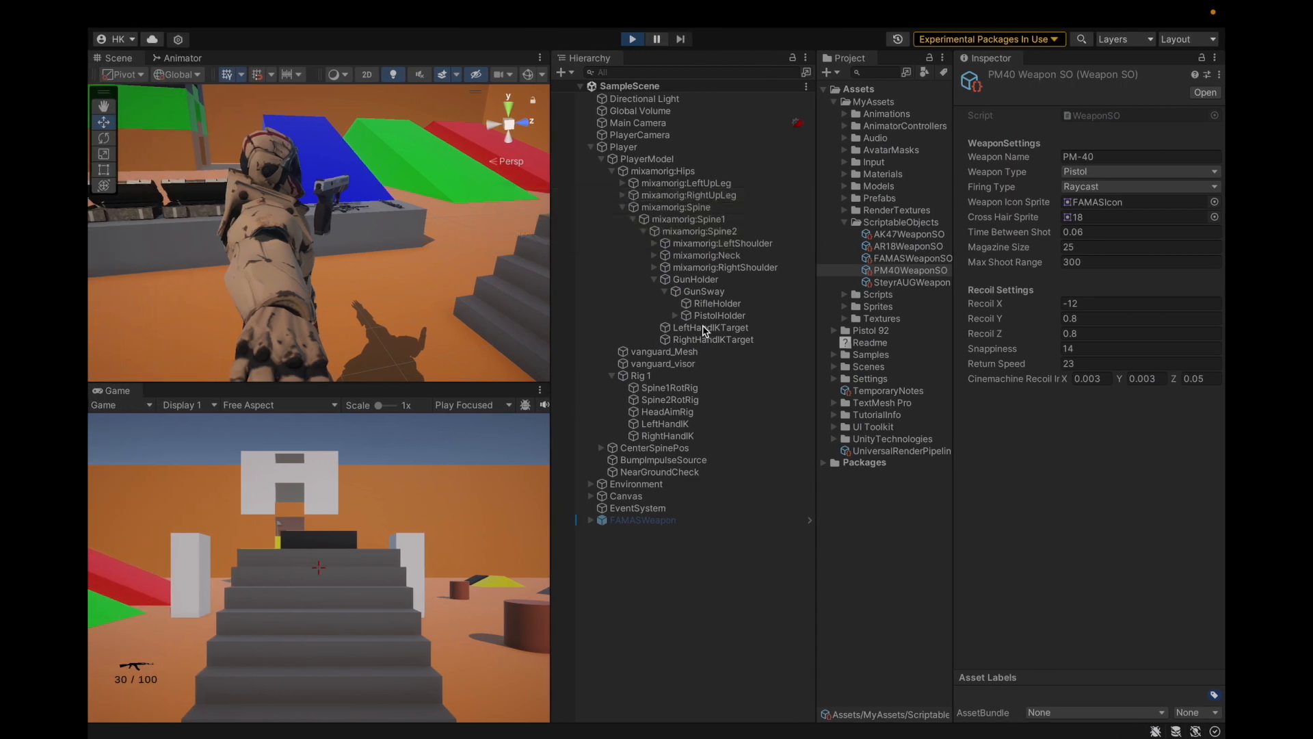
pyautogui.click(705, 329)
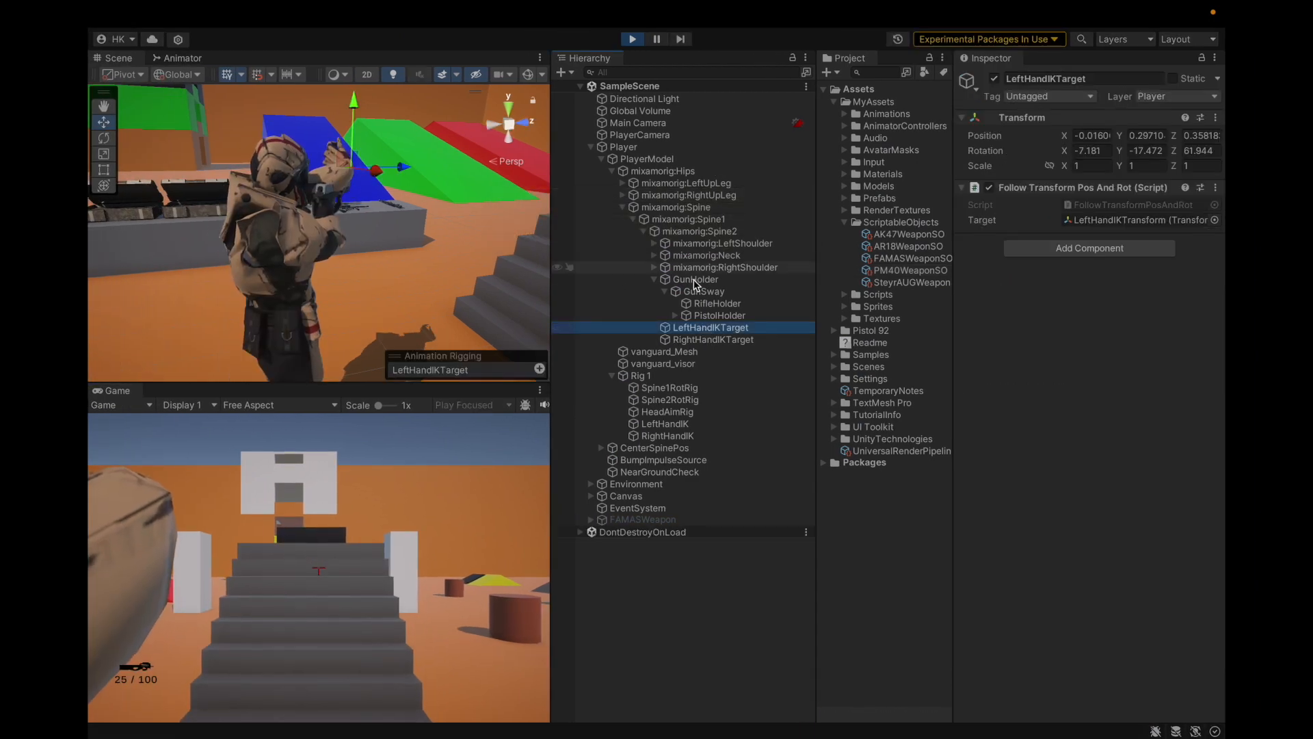
# Step: Rotate PistolHolder to a Y rotation of 50 so the pistol points forward
pyautogui.click(695, 316)
pyautogui.keyDown('alt'); pyautogui.moveTo(399, 261); pyautogui.dragTo(206, 253); pyautogui.keyUp('alt')
pyautogui.scroll(3, 450, 242)
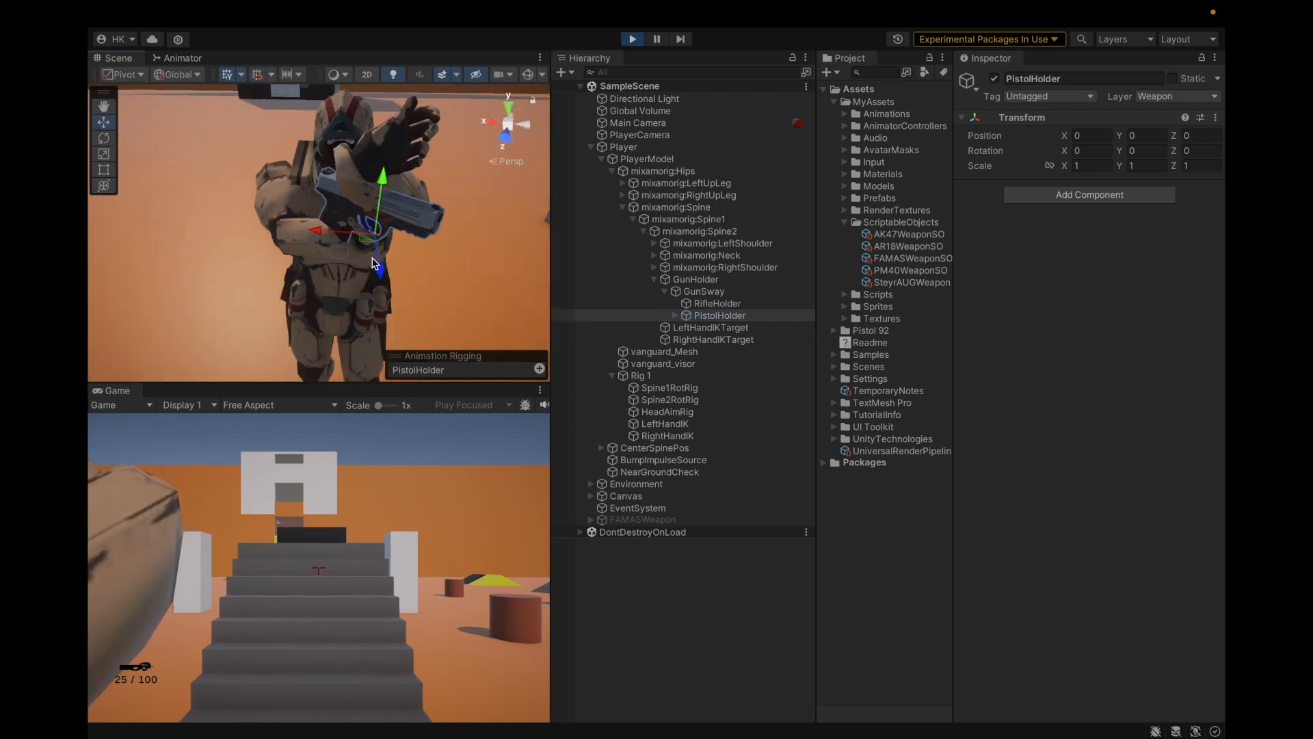
pyautogui.keyDown('alt'); pyautogui.moveTo(136, 180); pyautogui.dragTo(167, 194); pyautogui.keyUp('alt')
pyautogui.keyDown('ctrl'); pyautogui.moveTo(419, 286); pyautogui.dragTo(319, 282); pyautogui.keyUp('ctrl')
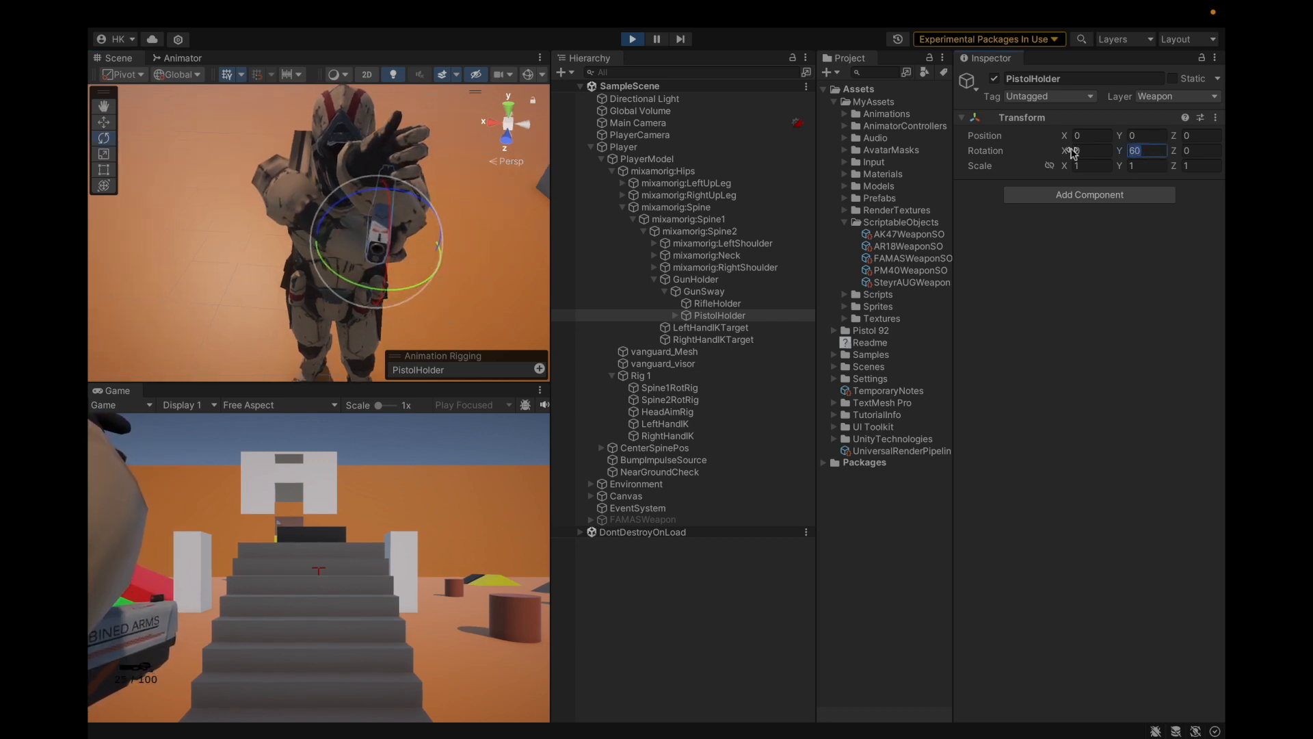
pyautogui.write('50')
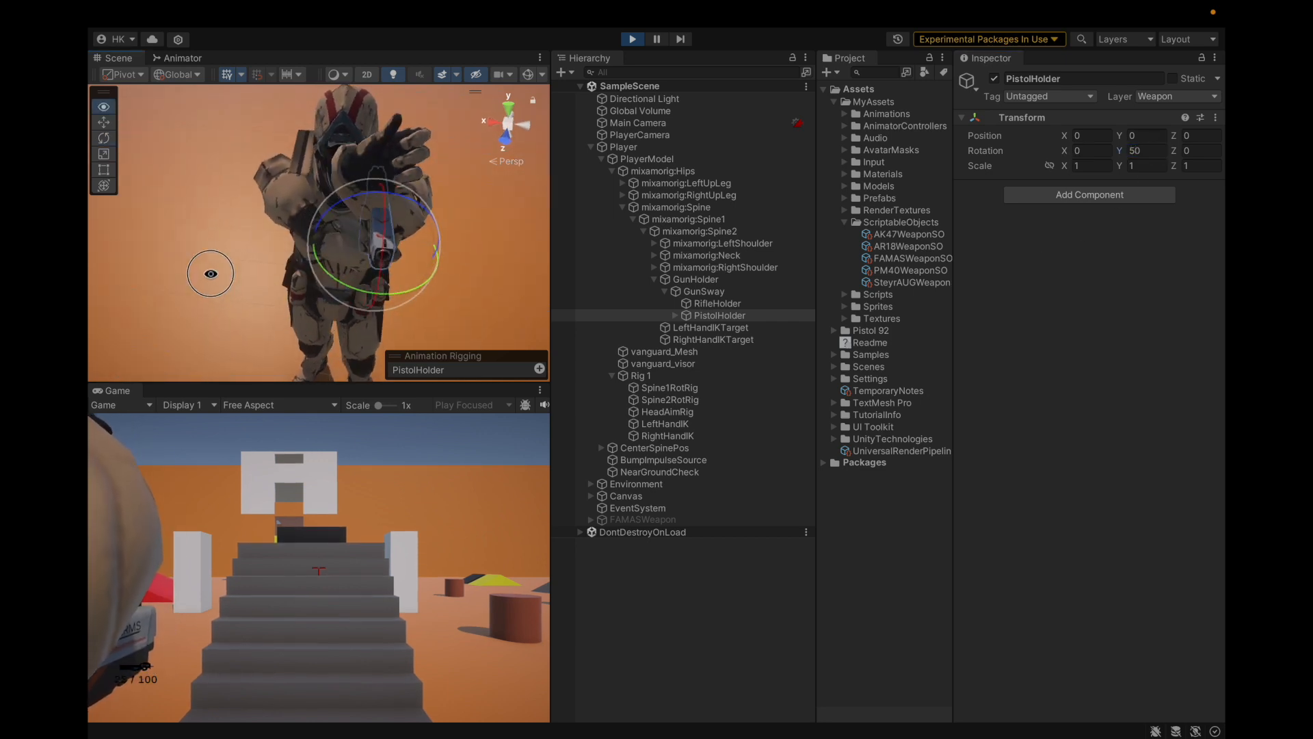
pyautogui.hotkey('ctrl', 's')
pyautogui.keyDown('alt'); pyautogui.moveTo(171, 296); pyautogui.dragTo(193, 287); pyautogui.keyUp('alt')
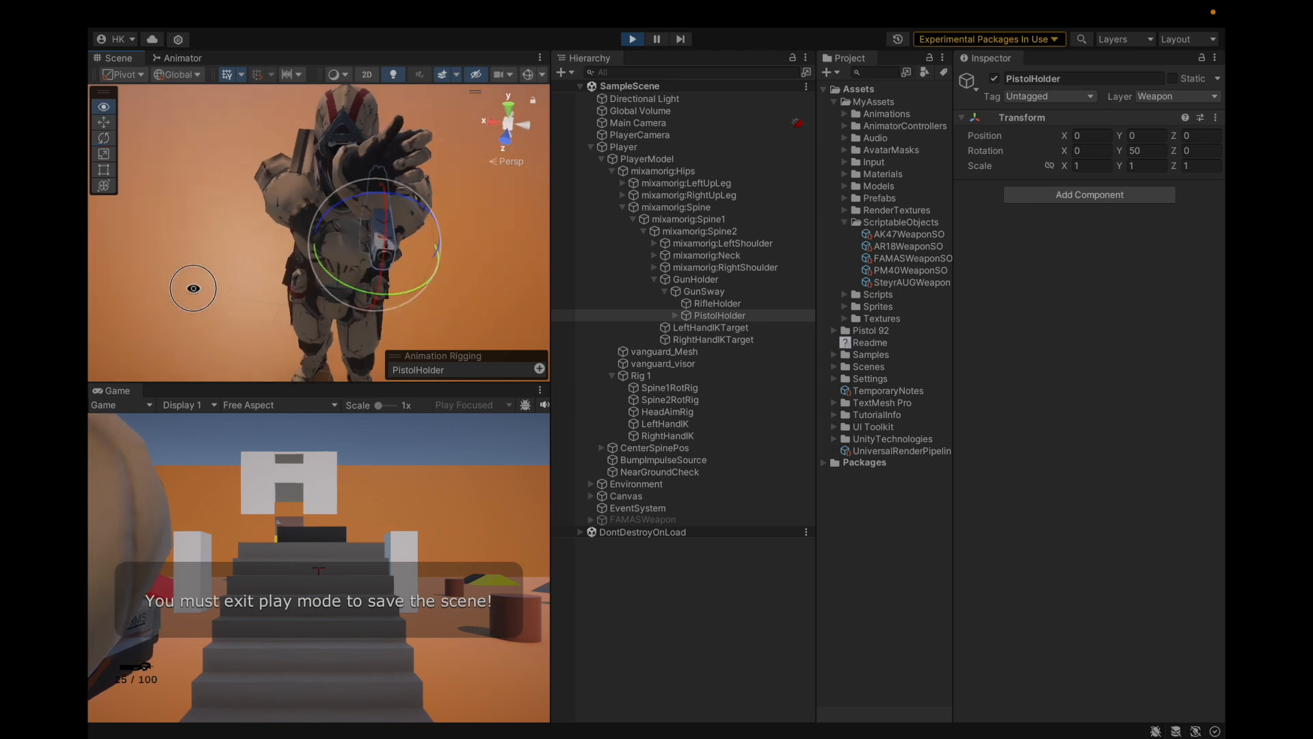
# Step: Move PistolHolder in the scene to about X 0.078, Z -0.093
pyautogui.scroll(-4, 214, 313)
pyautogui.keyDown('alt'); pyautogui.moveTo(538, 239); pyautogui.dragTo(540, 345); pyautogui.keyUp('alt')
pyautogui.click(103, 122)
pyautogui.scroll(4, 409, 301)
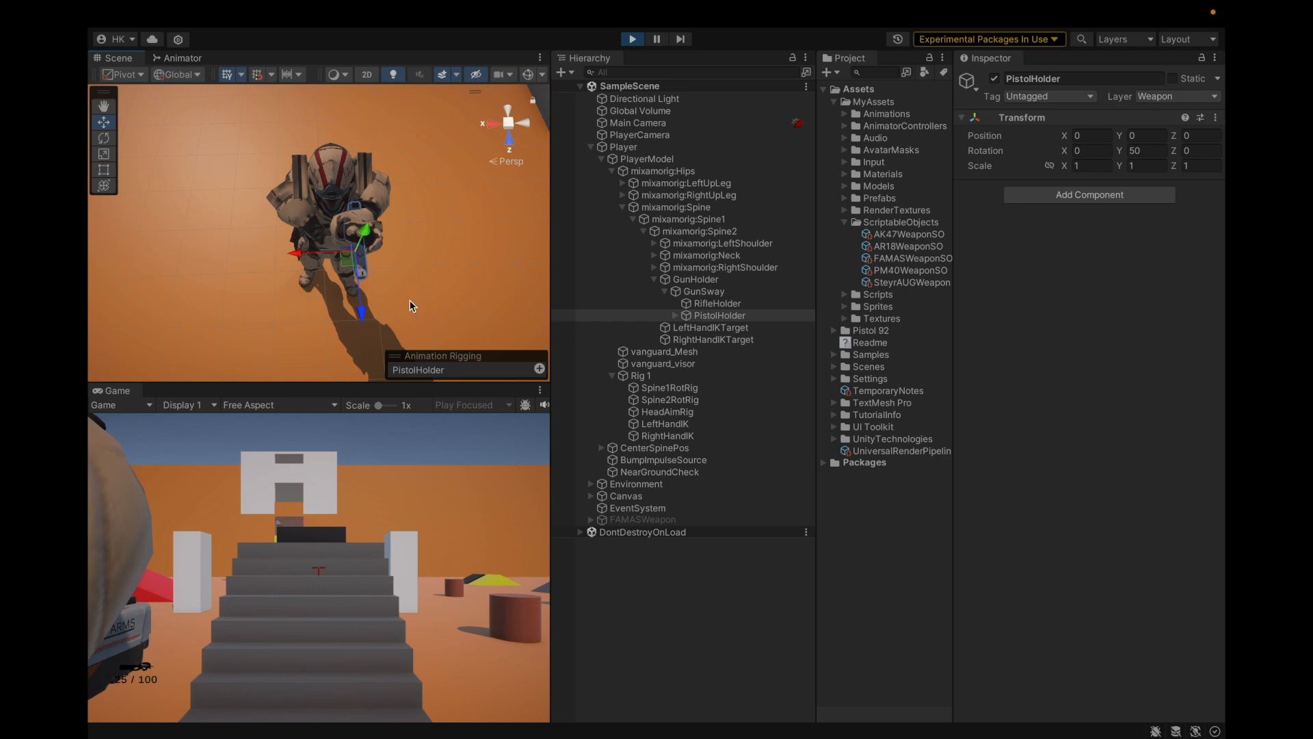
pyautogui.keyDown('alt'); pyautogui.moveTo(409, 301); pyautogui.dragTo(361, 281); pyautogui.keyUp('alt')
pyautogui.moveTo(288, 246); pyautogui.dragTo(415, 125)
pyautogui.scroll(3, 259, 254)
pyautogui.scroll(-5, 365, 285)
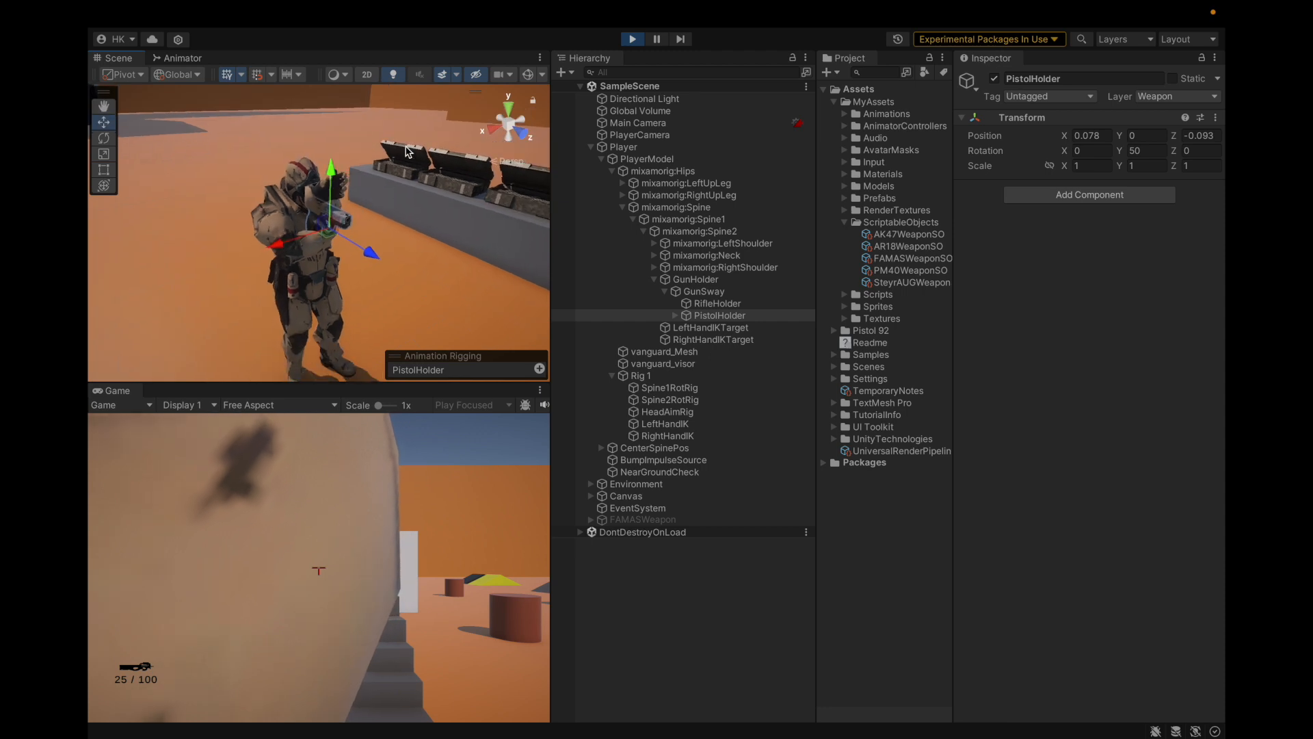
# Step: Copy the Player's world position and paste it onto PistolHolder
pyautogui.click(624, 147)
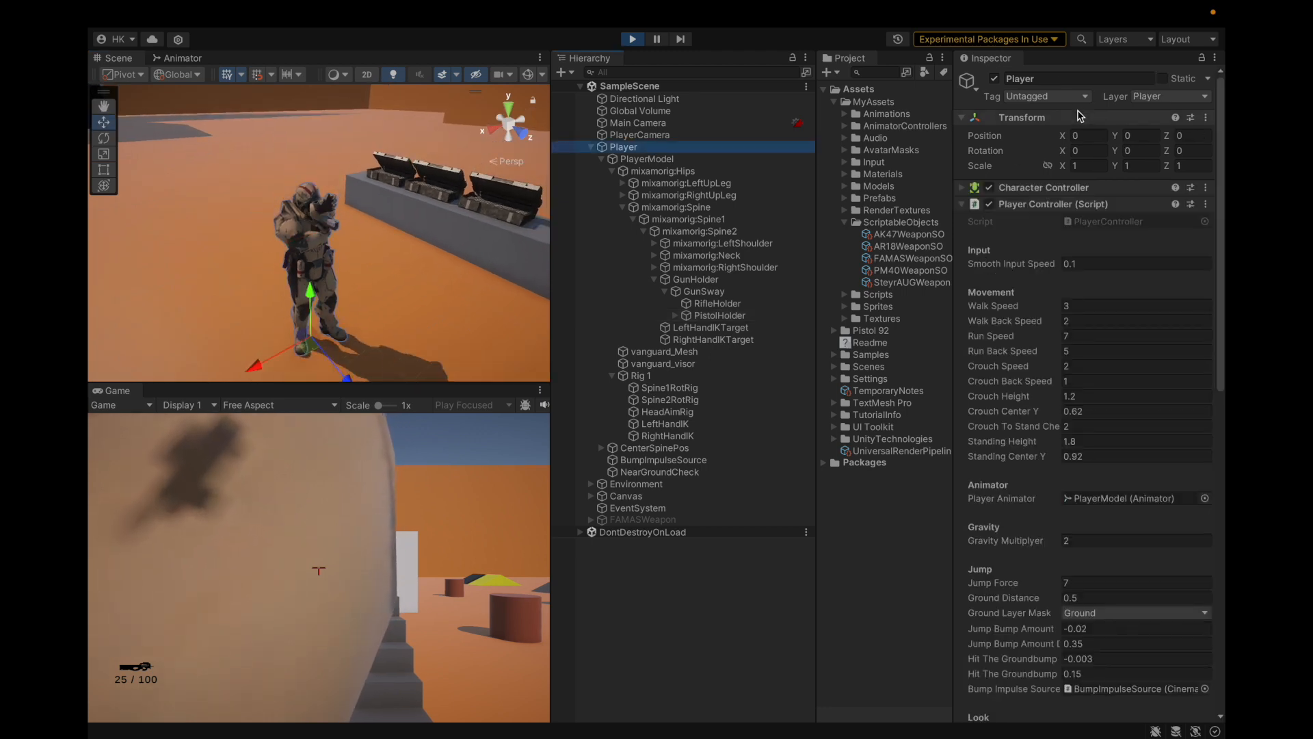
pyautogui.rightClick(1157, 121)
pyautogui.moveTo(1103, 244)
pyautogui.click(1055, 296)
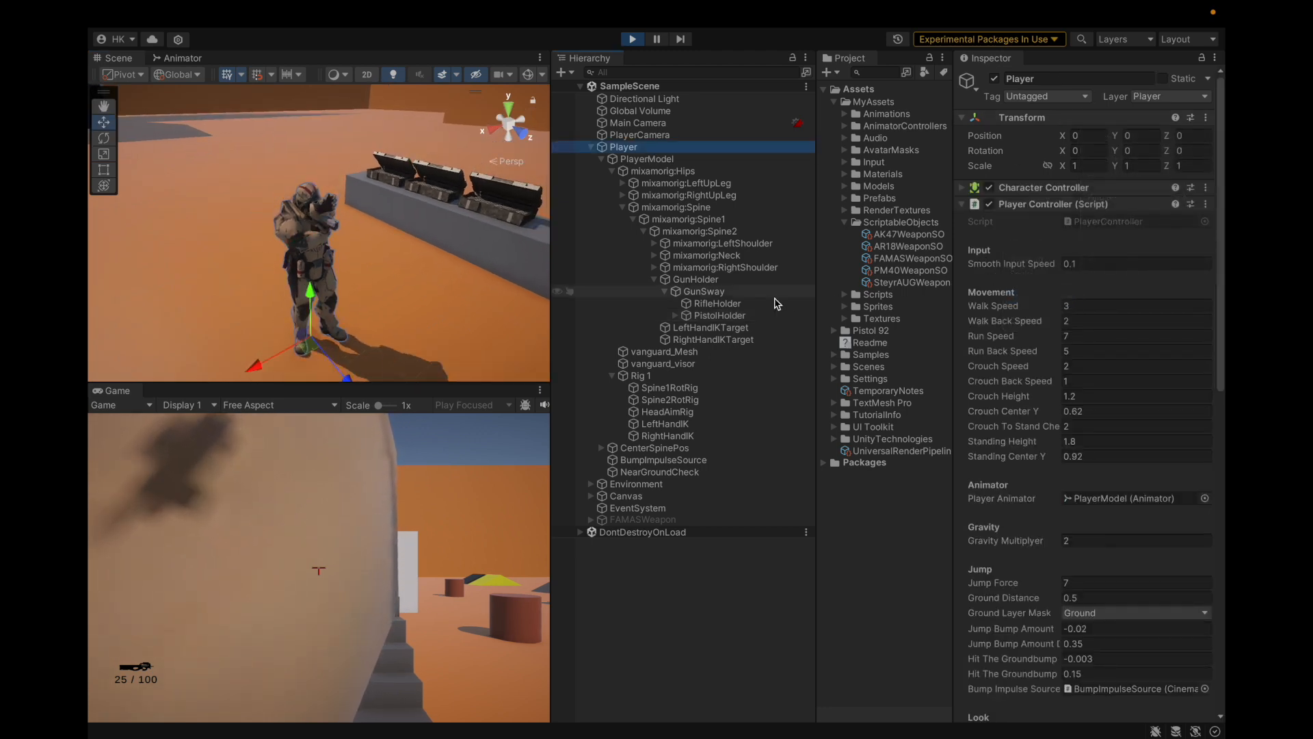
pyautogui.click(717, 303)
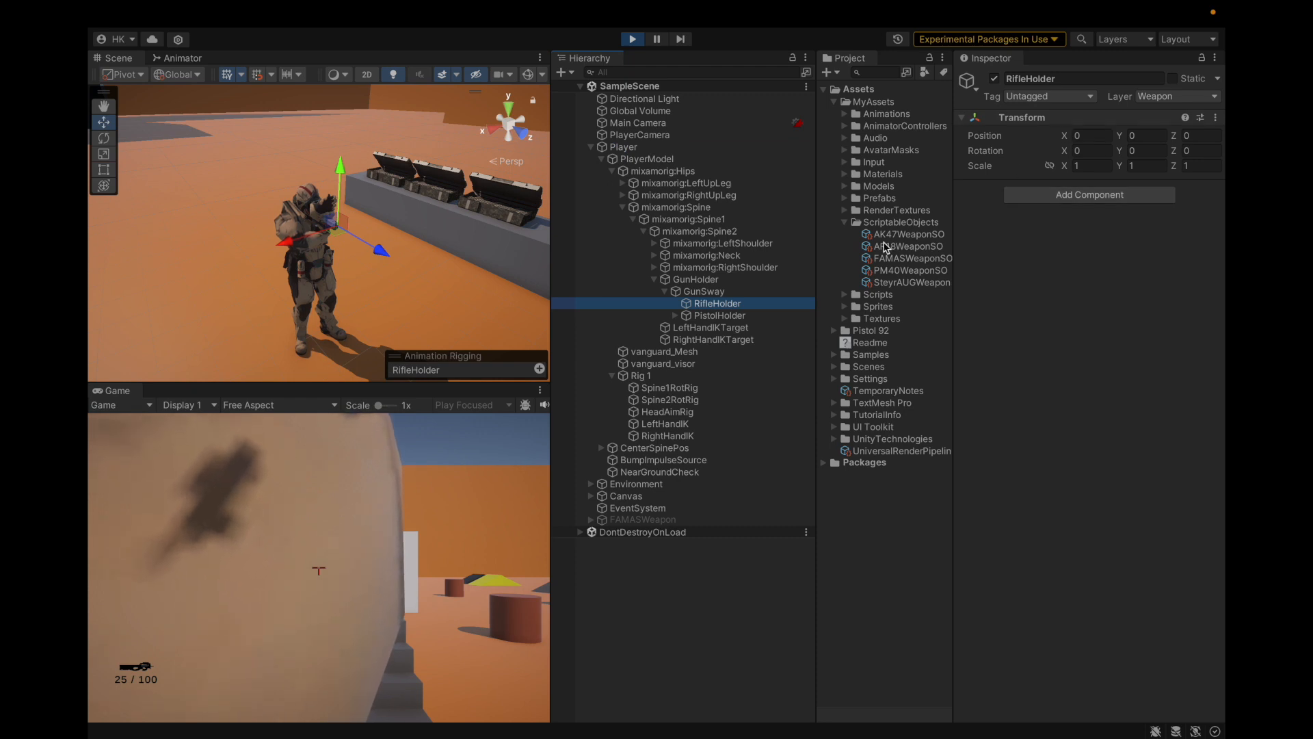
pyautogui.click(719, 315)
pyautogui.rightClick(1034, 119)
pyautogui.moveTo(1067, 264)
pyautogui.click(1007, 315)
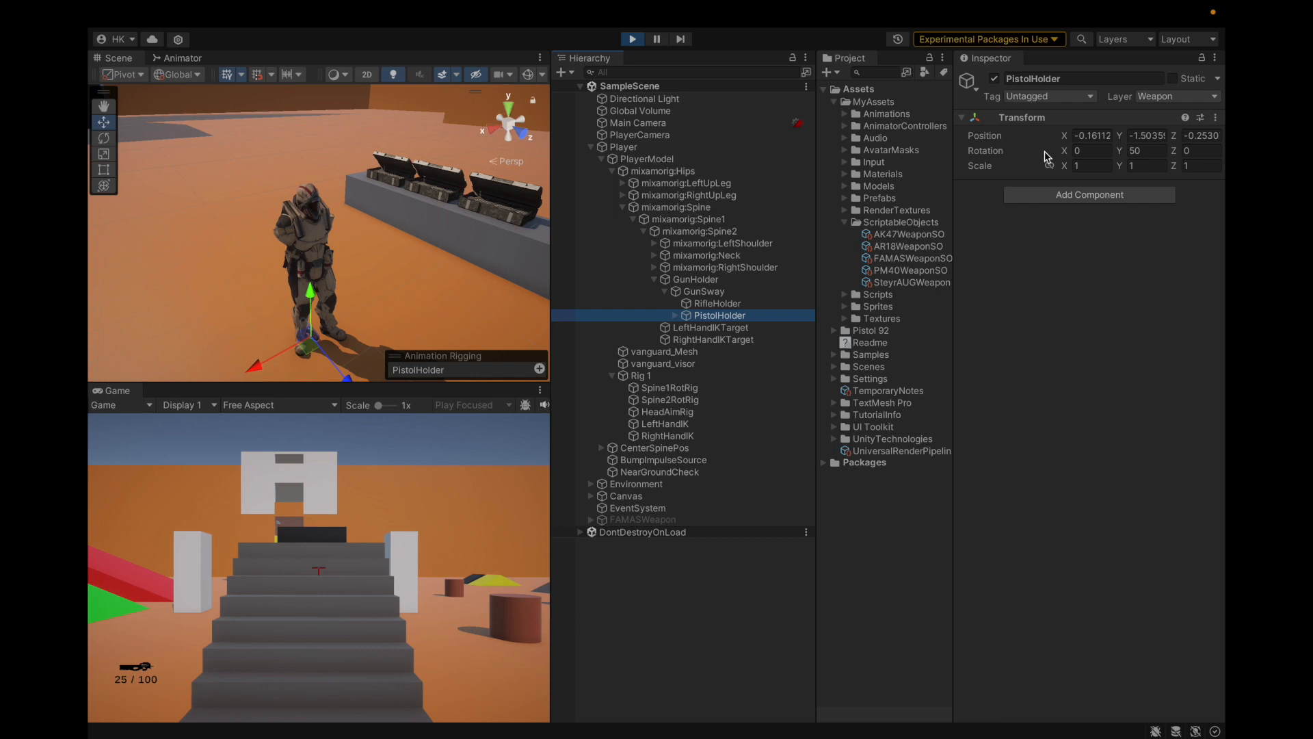
# Step: Set PistolHolder's Y position to 0 and move the holder in front of the player to about X 0.252, Y -0.024, Z 0.094
pyautogui.keyDown('alt'); pyautogui.moveTo(312, 321); pyautogui.dragTo(537, 260); pyautogui.keyUp('alt')
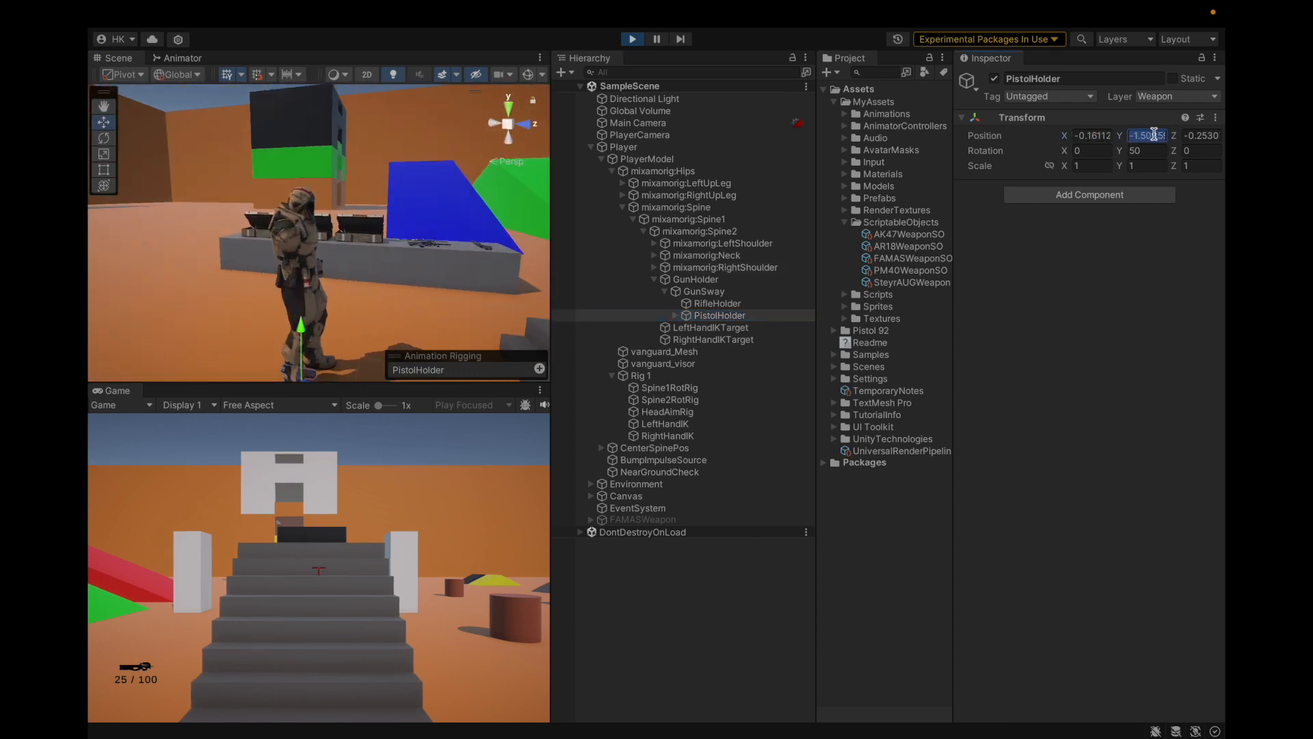
pyautogui.scroll(4, 308, 226)
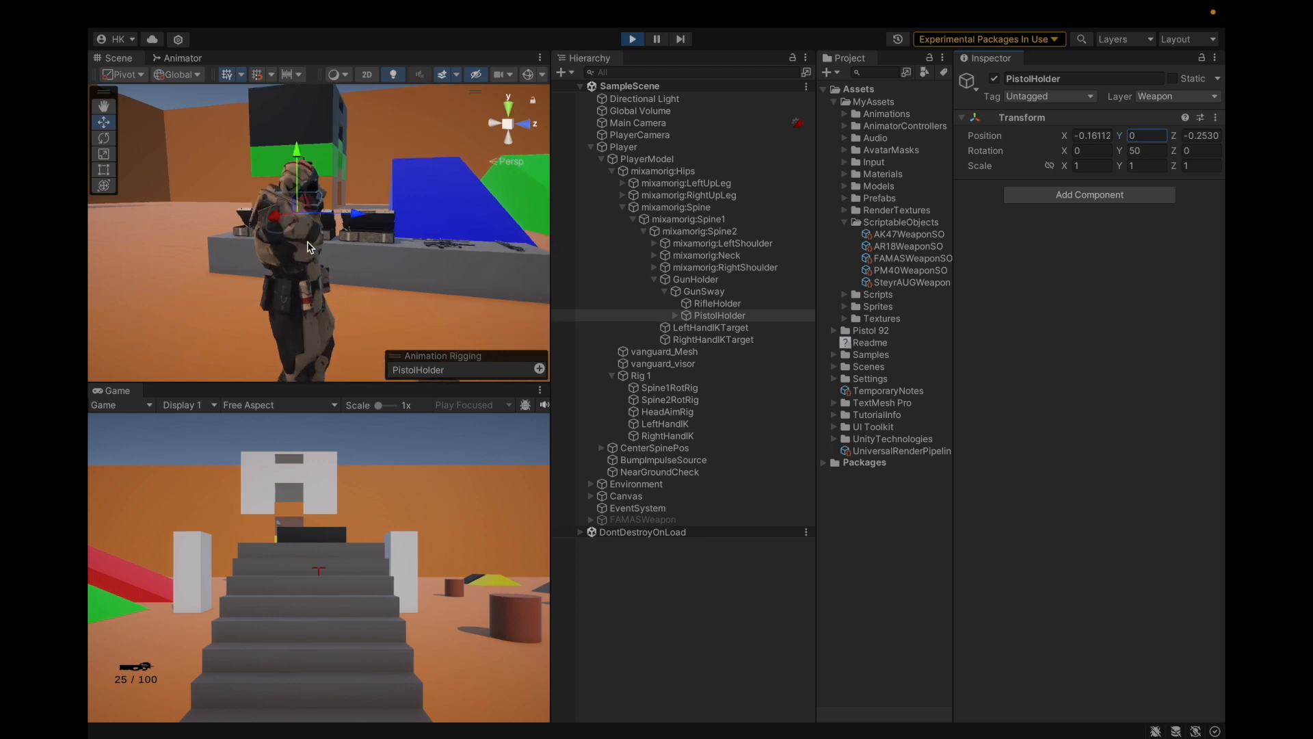
pyautogui.keyDown('alt'); pyautogui.moveTo(343, 229); pyautogui.dragTo(315, 298); pyautogui.keyUp('alt')
pyautogui.moveTo(376, 212); pyautogui.dragTo(173, 294)
pyautogui.keyDown('alt'); pyautogui.moveTo(339, 366); pyautogui.dragTo(419, 231); pyautogui.keyUp('alt')
pyautogui.moveTo(350, 196); pyautogui.dragTo(372, 324)
pyautogui.scroll(5, 249, 236)
pyautogui.moveTo(248, 236); pyautogui.dragTo(363, 275, button='middle')
pyautogui.scroll(-2, 374, 295)
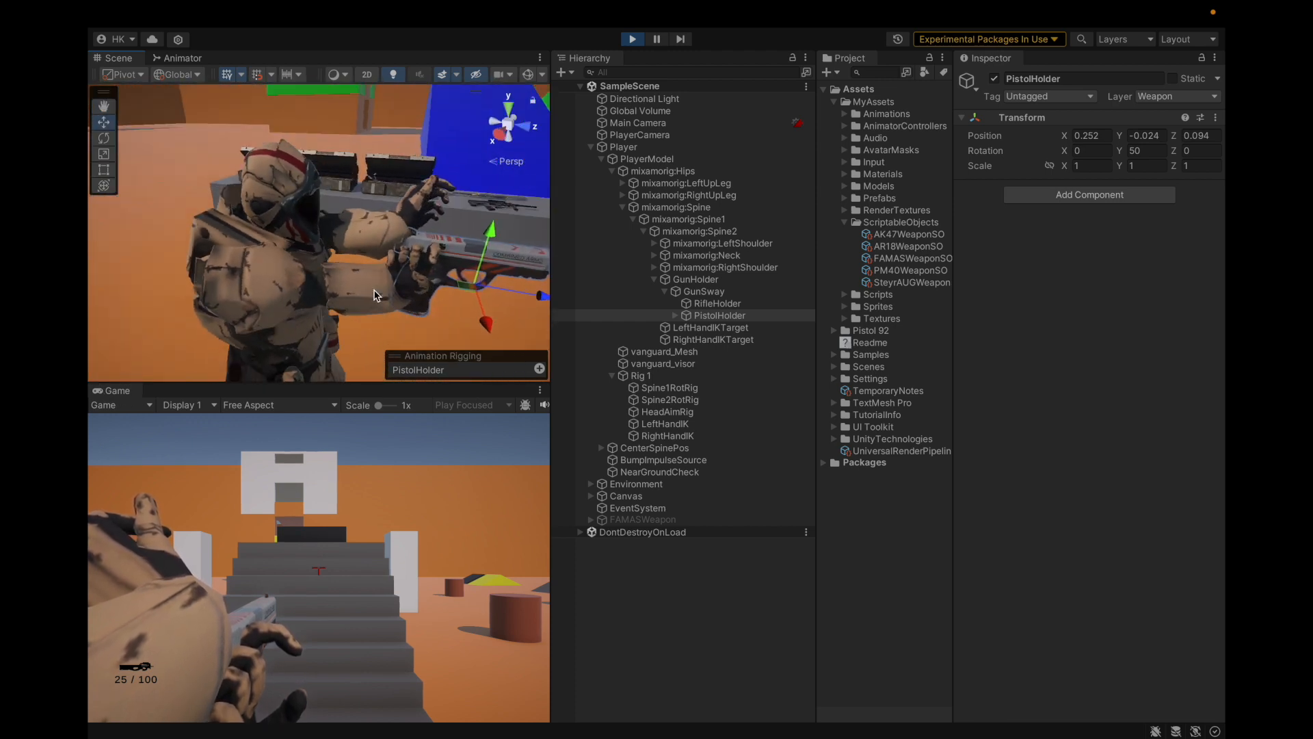
pyautogui.scroll(-3, 374, 295)
# Step: Expand PistolHolder down to the children of PM40Weapon's Mesh and select RightHandIKTransform
pyautogui.click(674, 316)
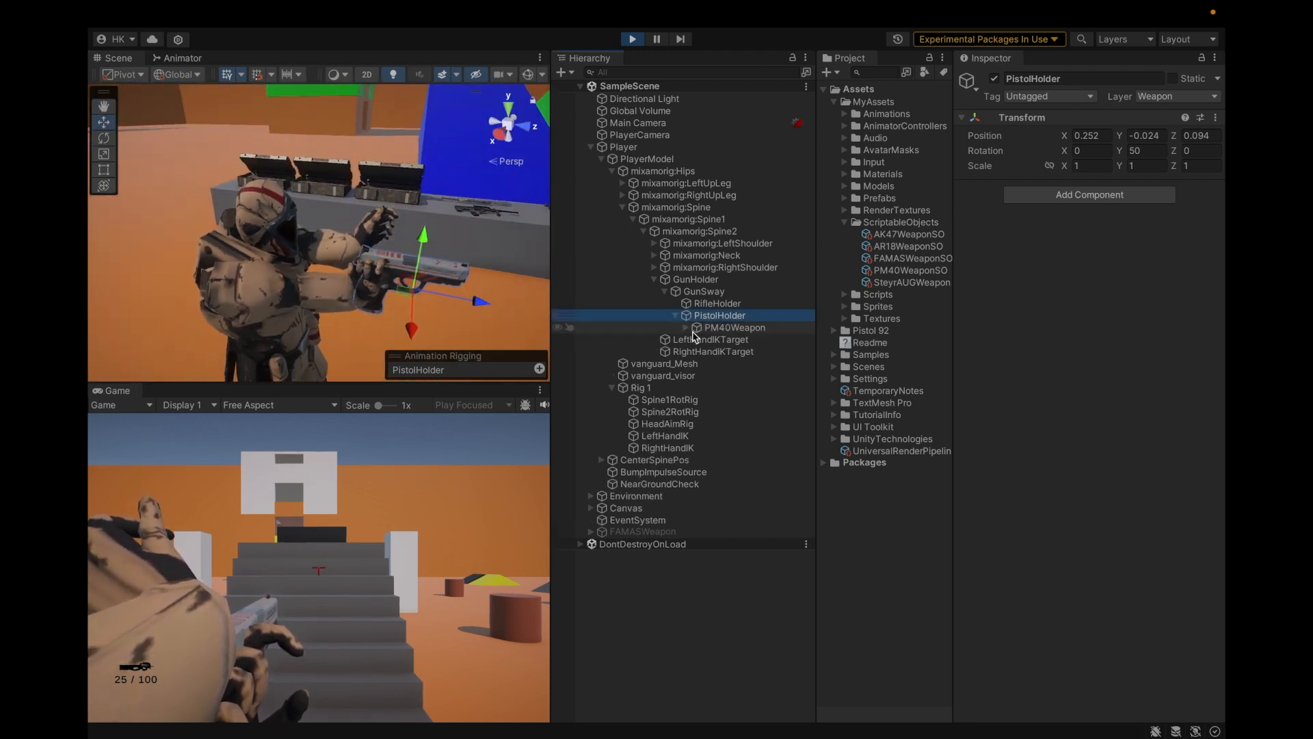
pyautogui.click(685, 327)
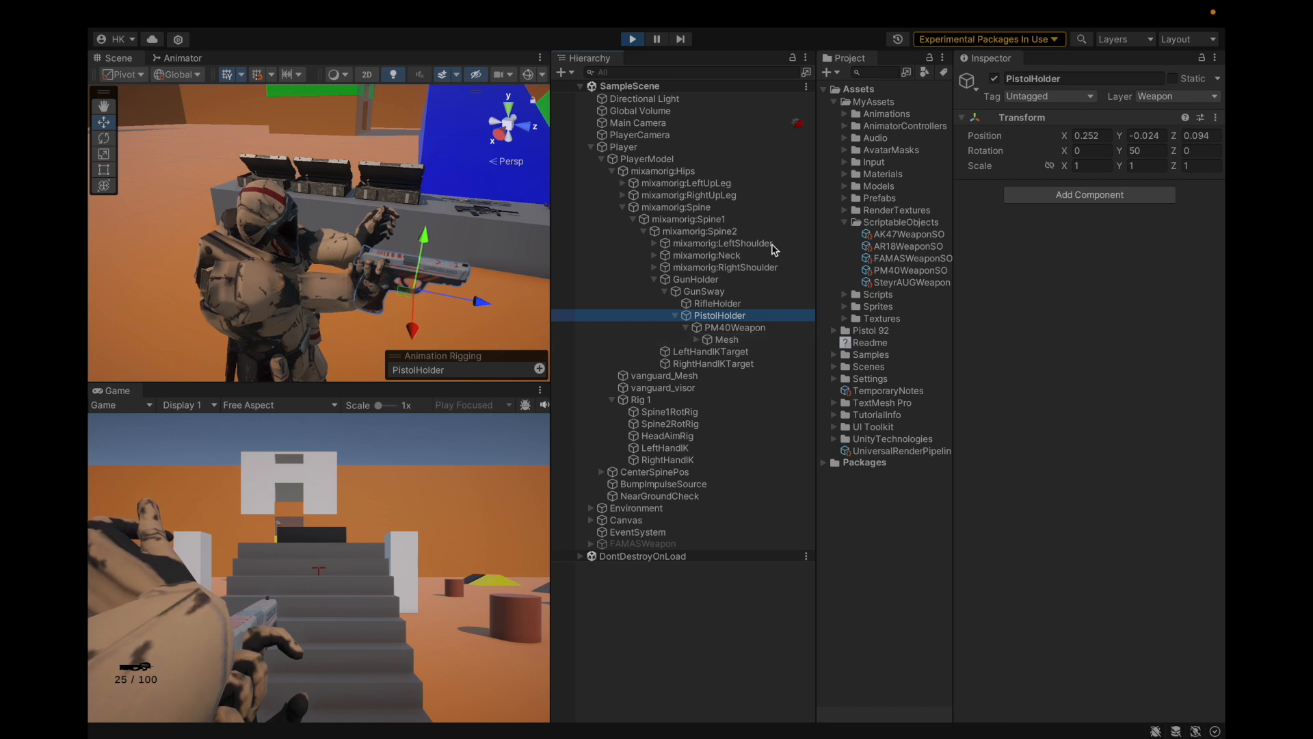
pyautogui.click(703, 340)
pyautogui.click(694, 340)
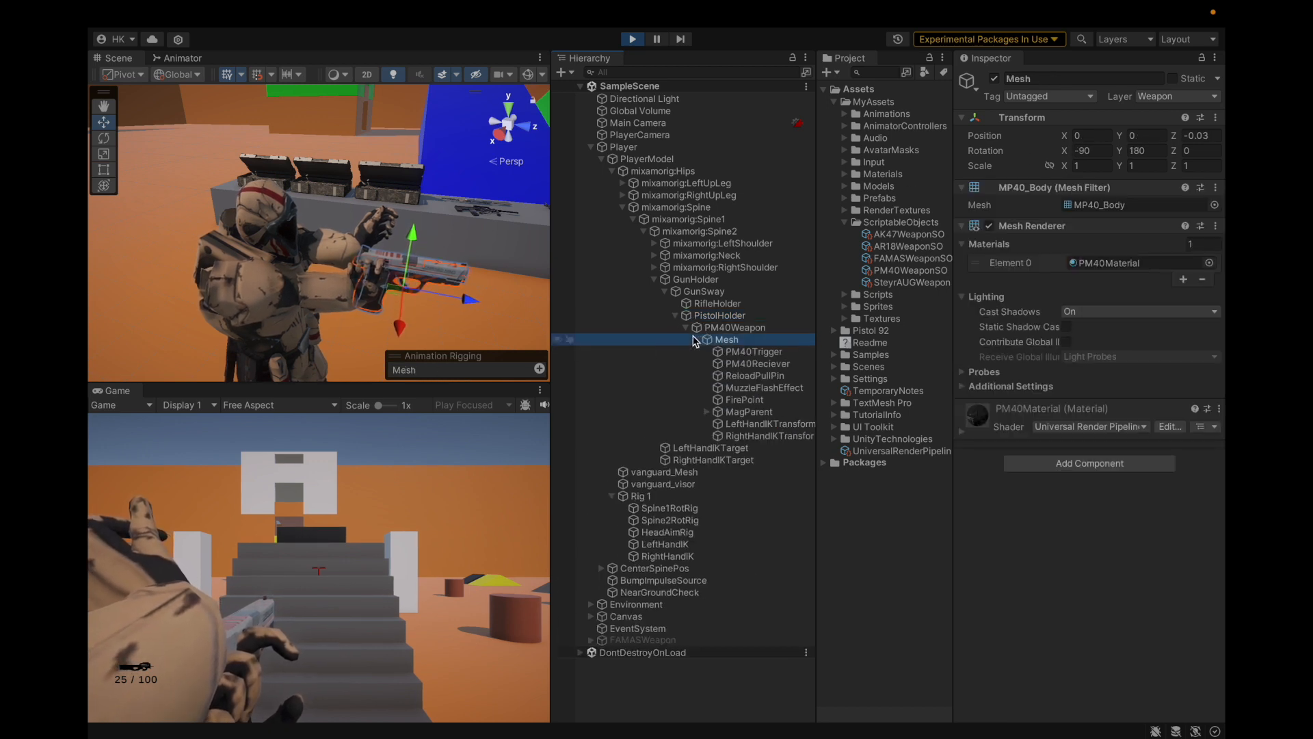
pyautogui.click(727, 424)
pyautogui.click(752, 436)
pyautogui.scroll(4, 277, 185)
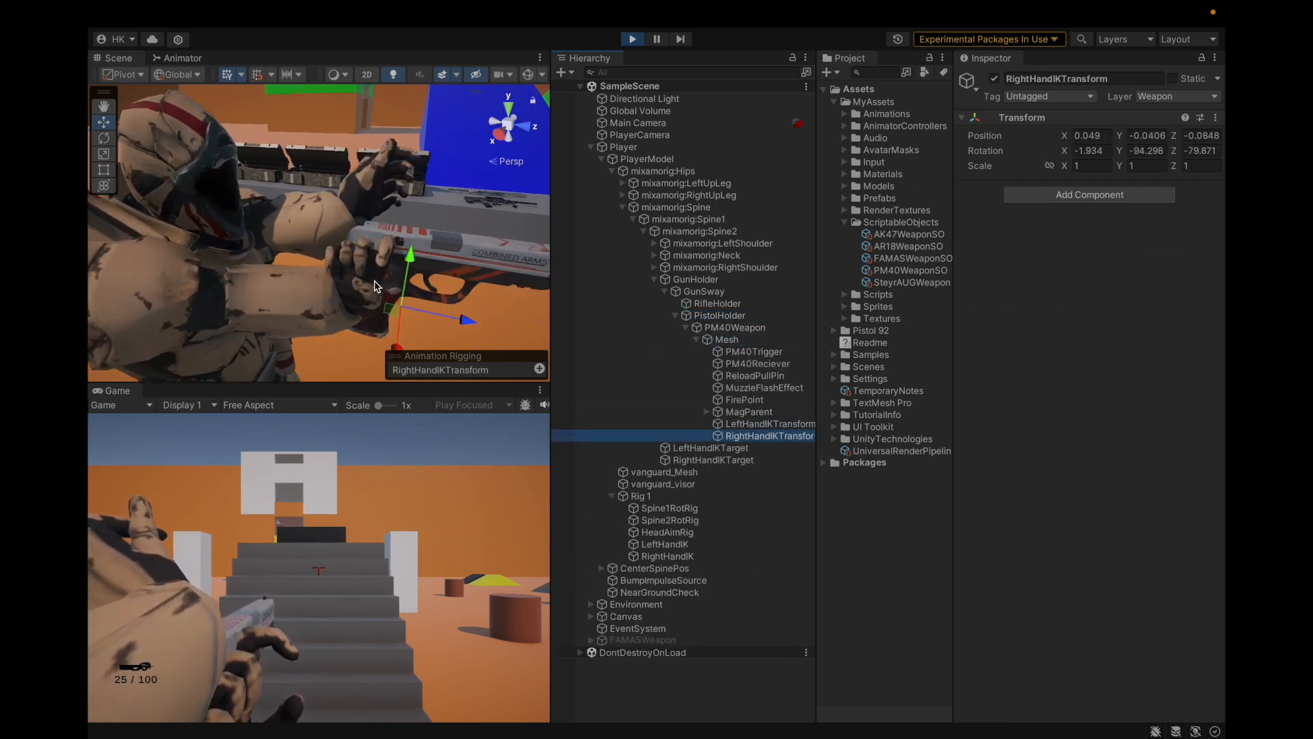
pyautogui.scroll(-2, 277, 185)
pyautogui.click(1215, 118)
pyautogui.press('Escape')
pyautogui.scroll(-2, 431, 244)
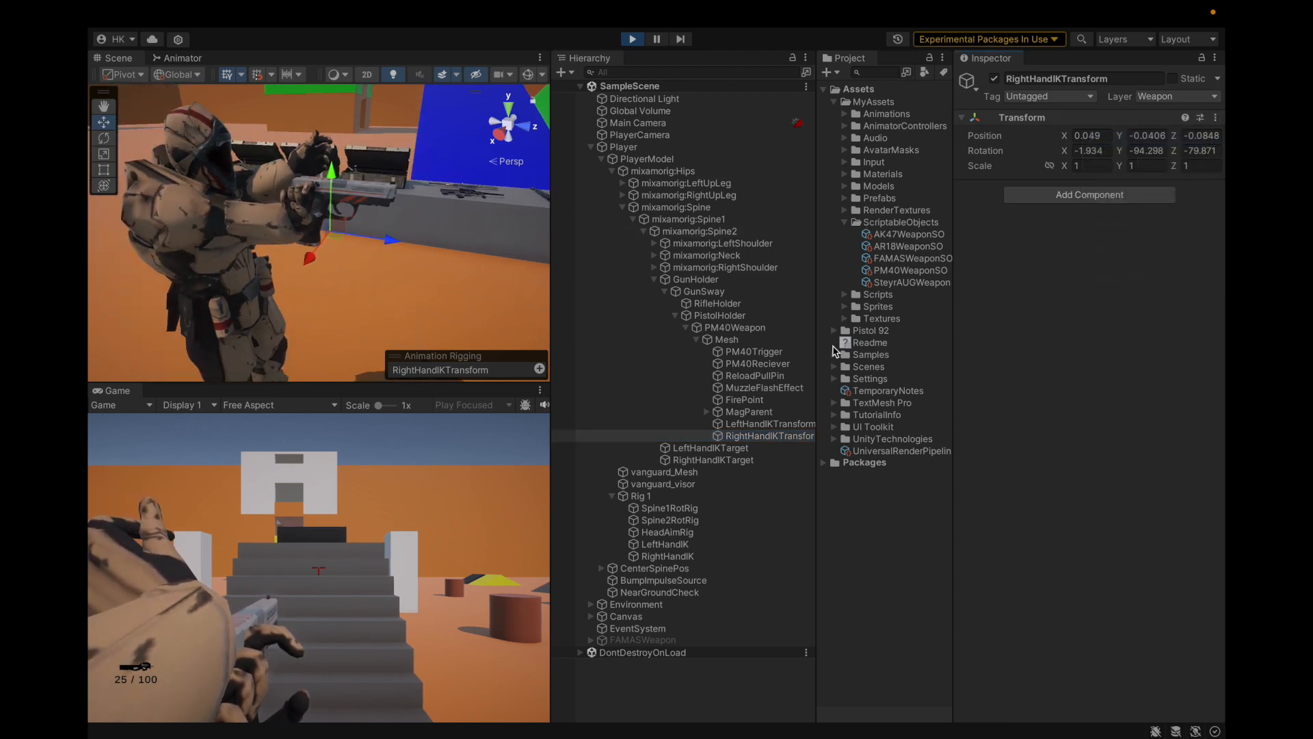
# Step: Reset the transform of RightHandIKTransform under PM40Weapon's Mesh
pyautogui.click(710, 328)
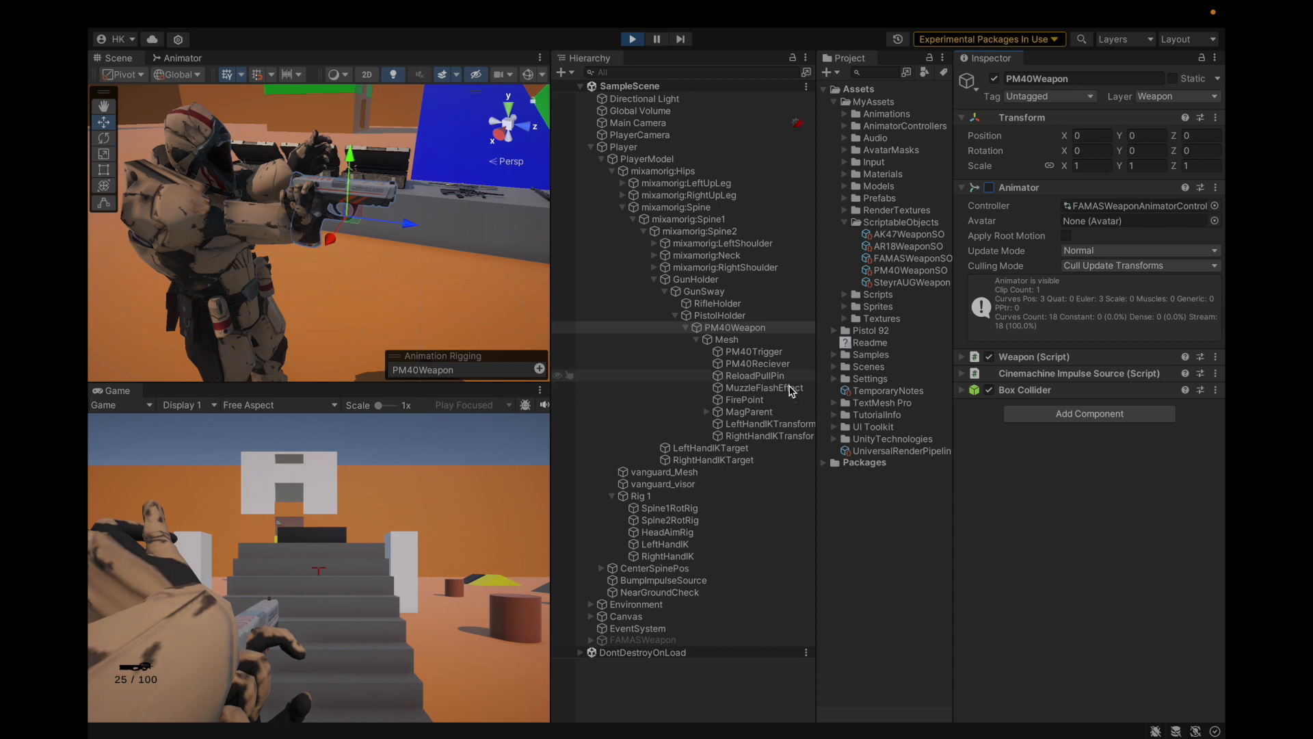
pyautogui.click(752, 424)
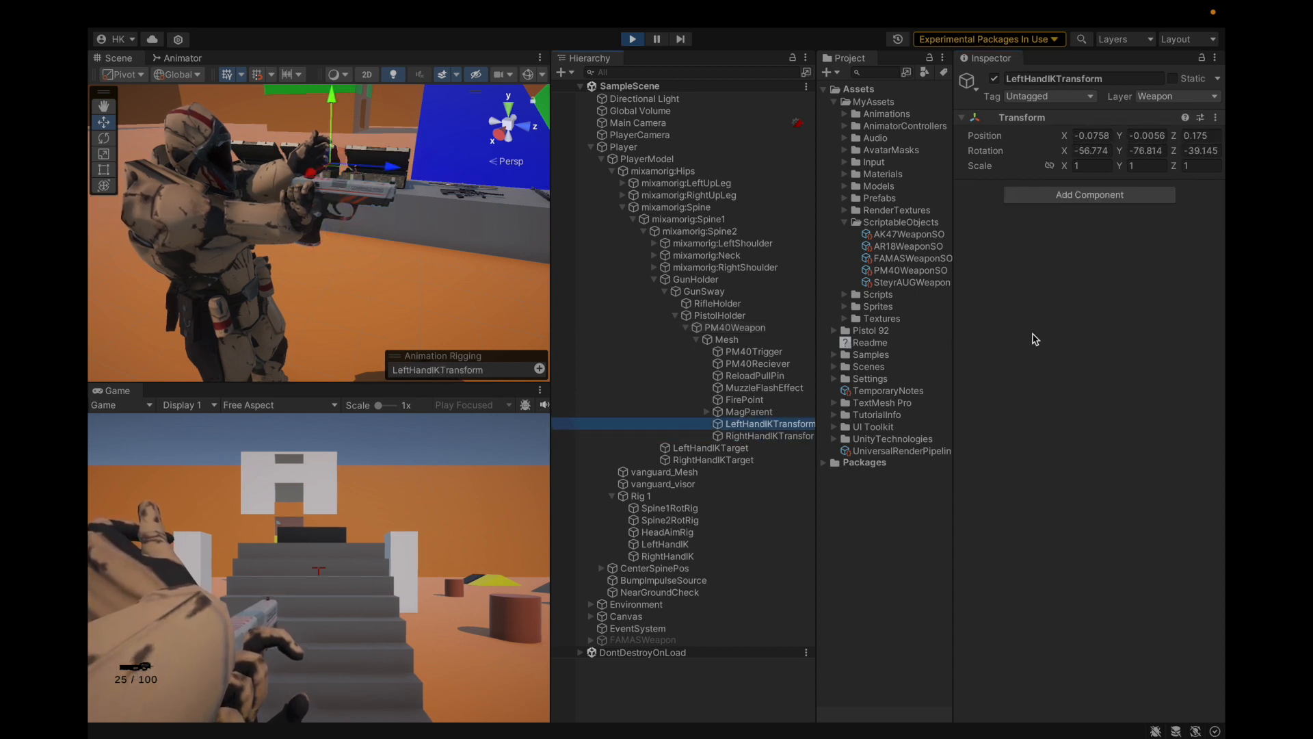
pyautogui.press('Down')
pyautogui.rightClick(1027, 116)
pyautogui.click(1041, 137)
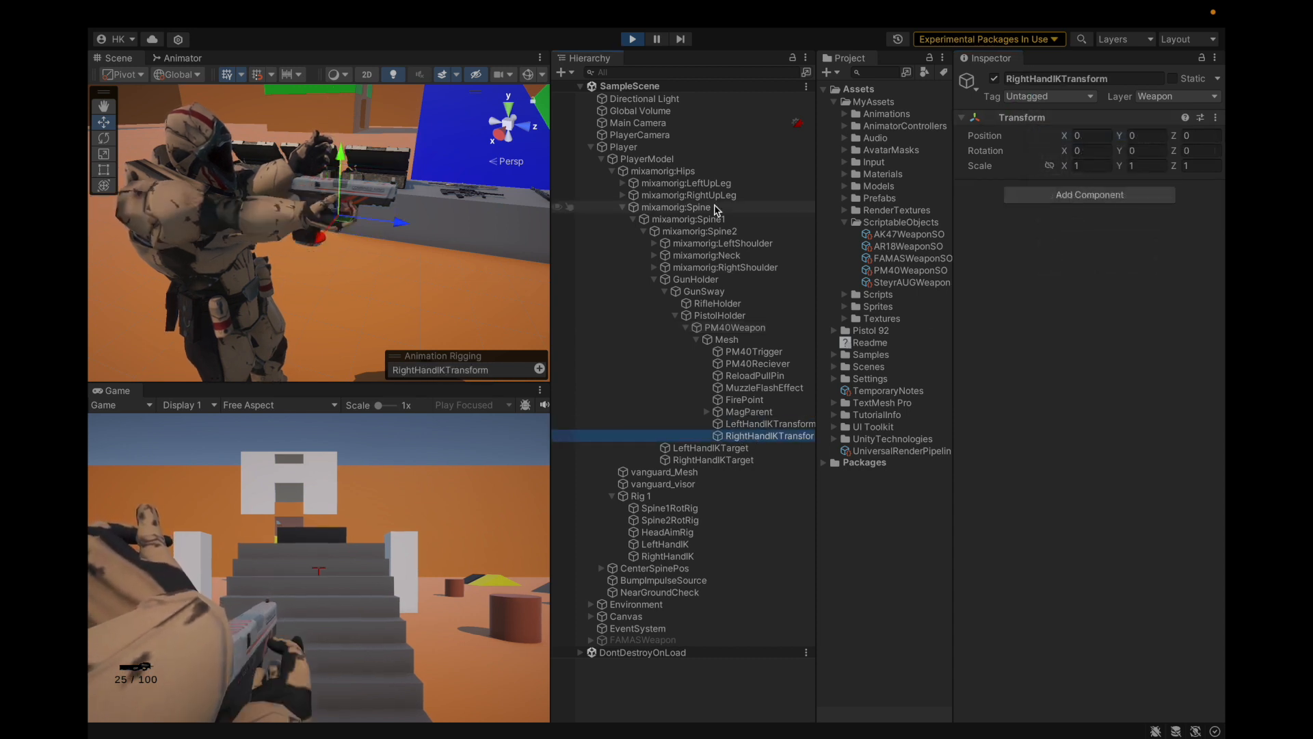
# Step: Lower RightHandIKTransform below the pistol to about Y -0.201
pyautogui.scroll(4, 285, 195)
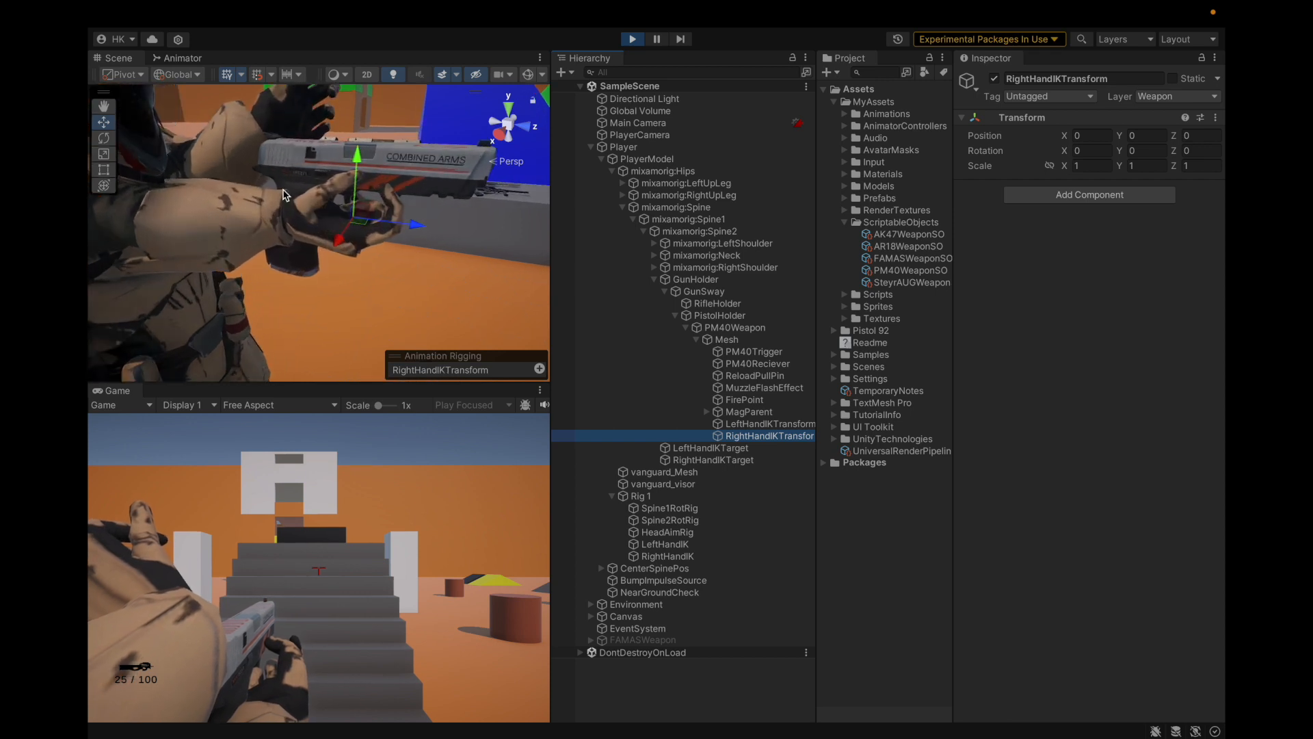
pyautogui.keyDown('alt'); pyautogui.moveTo(363, 222); pyautogui.dragTo(155, 274); pyautogui.keyUp('alt')
pyautogui.scroll(-6, 338, 224)
pyautogui.scroll(7, 439, 223)
pyautogui.scroll(2, 350, 246)
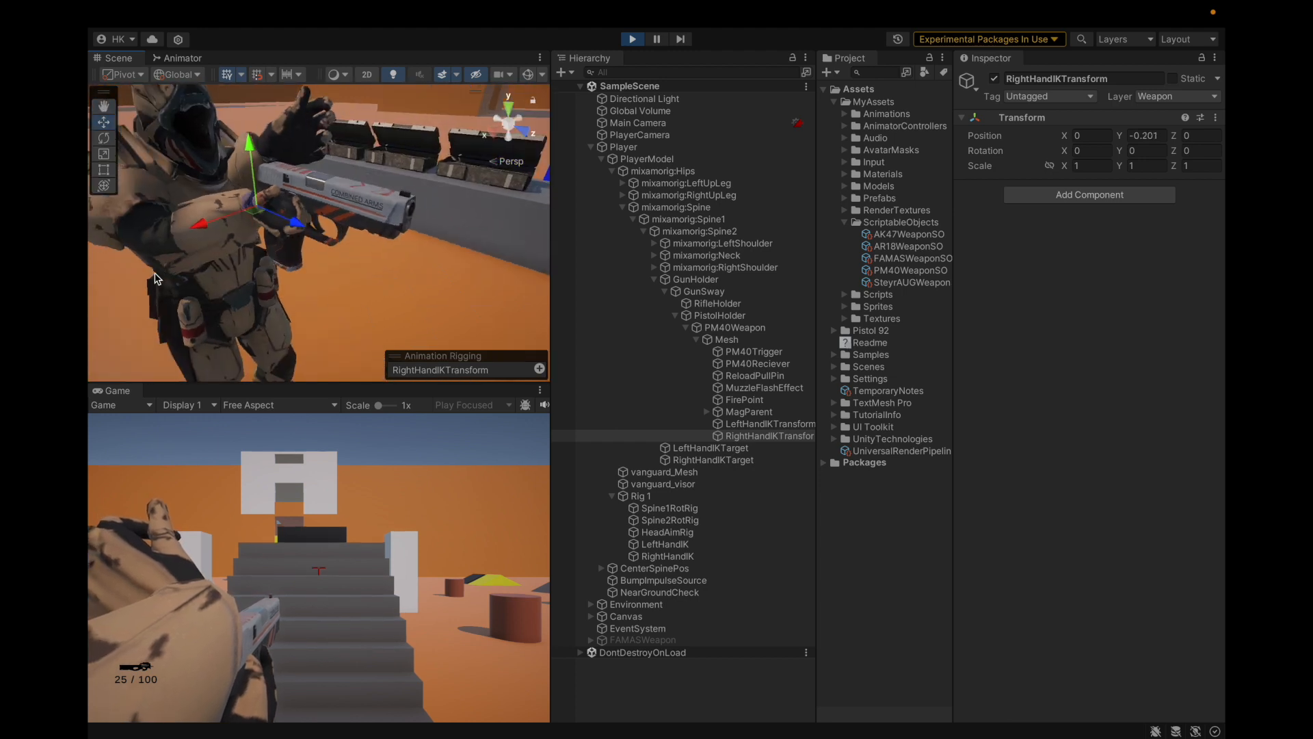
# Step: Rotate RightHandIKTransform to 90 degrees on Y and move it to about X -0.045, Y -0.221
pyautogui.moveTo(199, 227); pyautogui.dragTo(113, 236)
pyautogui.scroll(5, 164, 233)
pyautogui.keyDown('alt'); pyautogui.moveTo(342, 239); pyautogui.dragTo(232, 231); pyautogui.keyUp('alt')
pyautogui.press('e')
pyautogui.keyDown('ctrl'); pyautogui.moveTo(331, 186); pyautogui.dragTo(437, 280); pyautogui.keyUp('ctrl')
pyautogui.press('w')
pyautogui.moveTo(260, 249); pyautogui.dragTo(240, 211)
pyautogui.keyDown('alt'); pyautogui.moveTo(385, 228); pyautogui.dragTo(328, 41); pyautogui.keyUp('alt')
pyautogui.scroll(5, 389, 199)
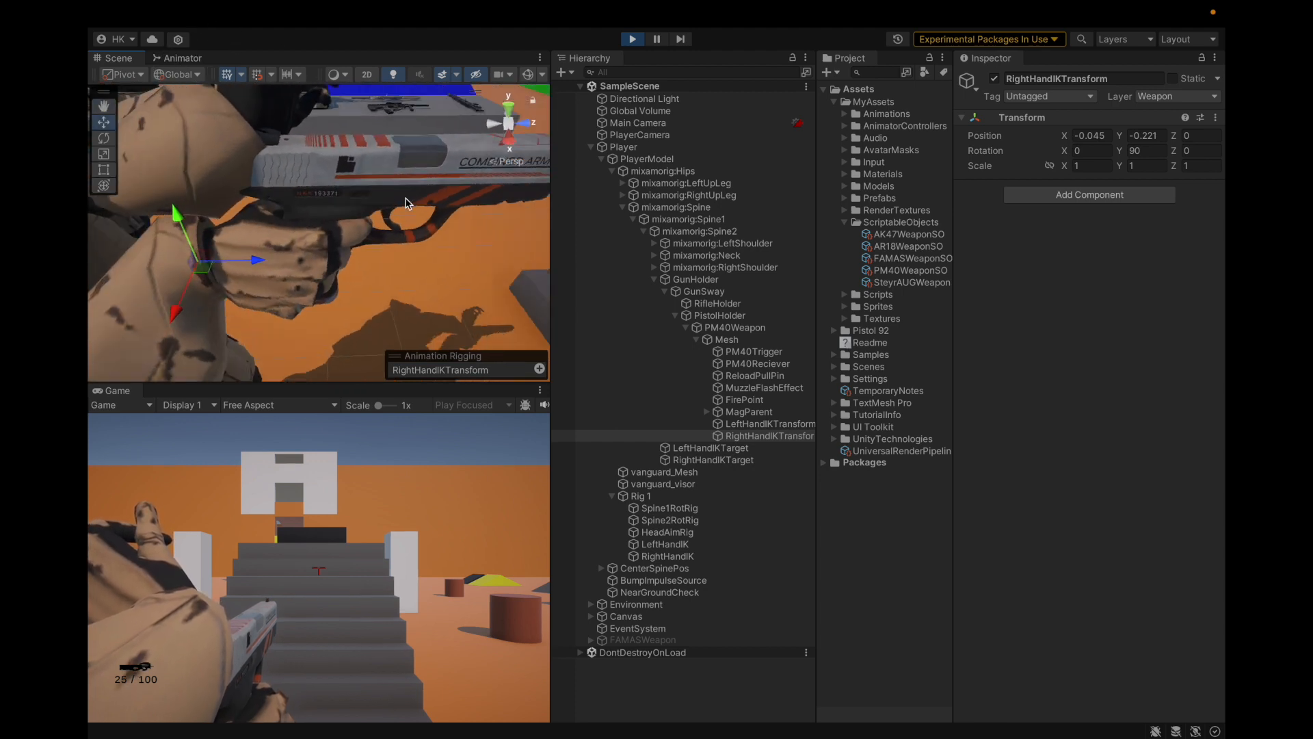
# Step: Rotate RightHandIKTransform to 15 degrees on X and shift it to about X -0.0828, Y -0.1778
pyautogui.keyDown('alt'); pyautogui.moveTo(246, 220); pyautogui.dragTo(402, 217); pyautogui.keyUp('alt')
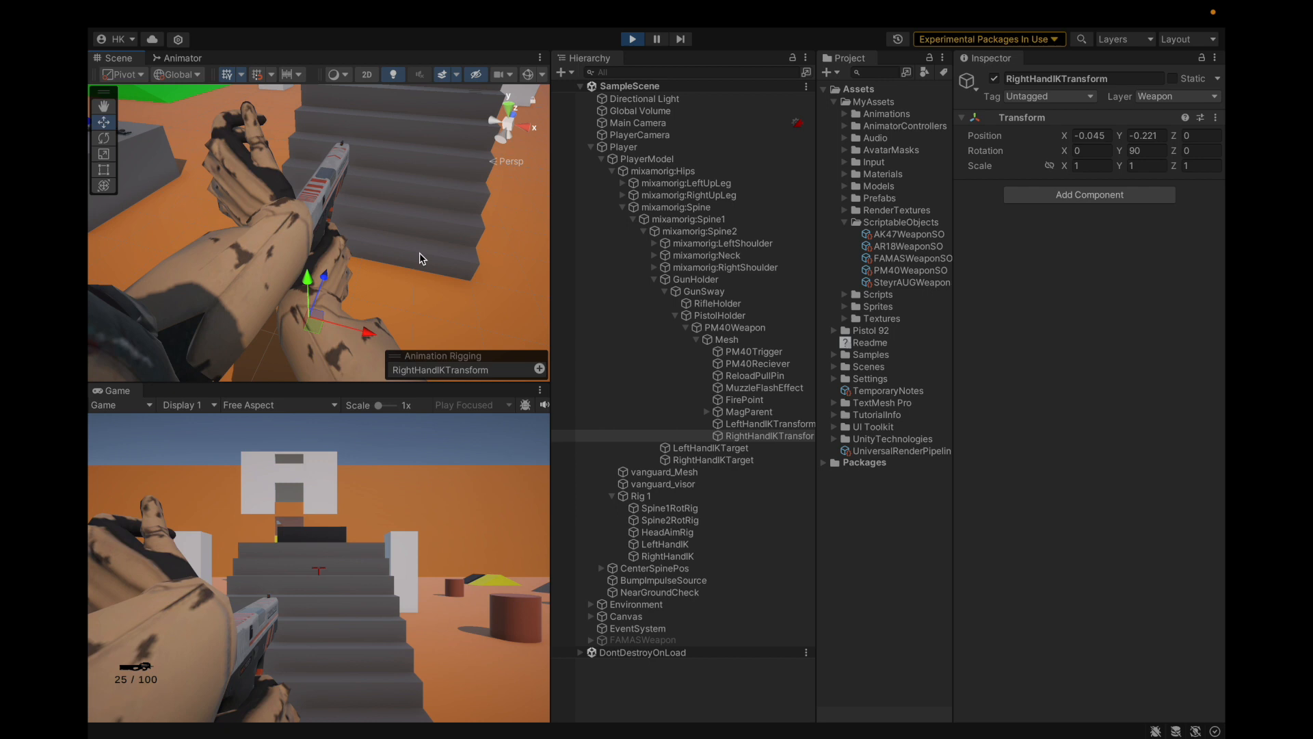
pyautogui.click(104, 138)
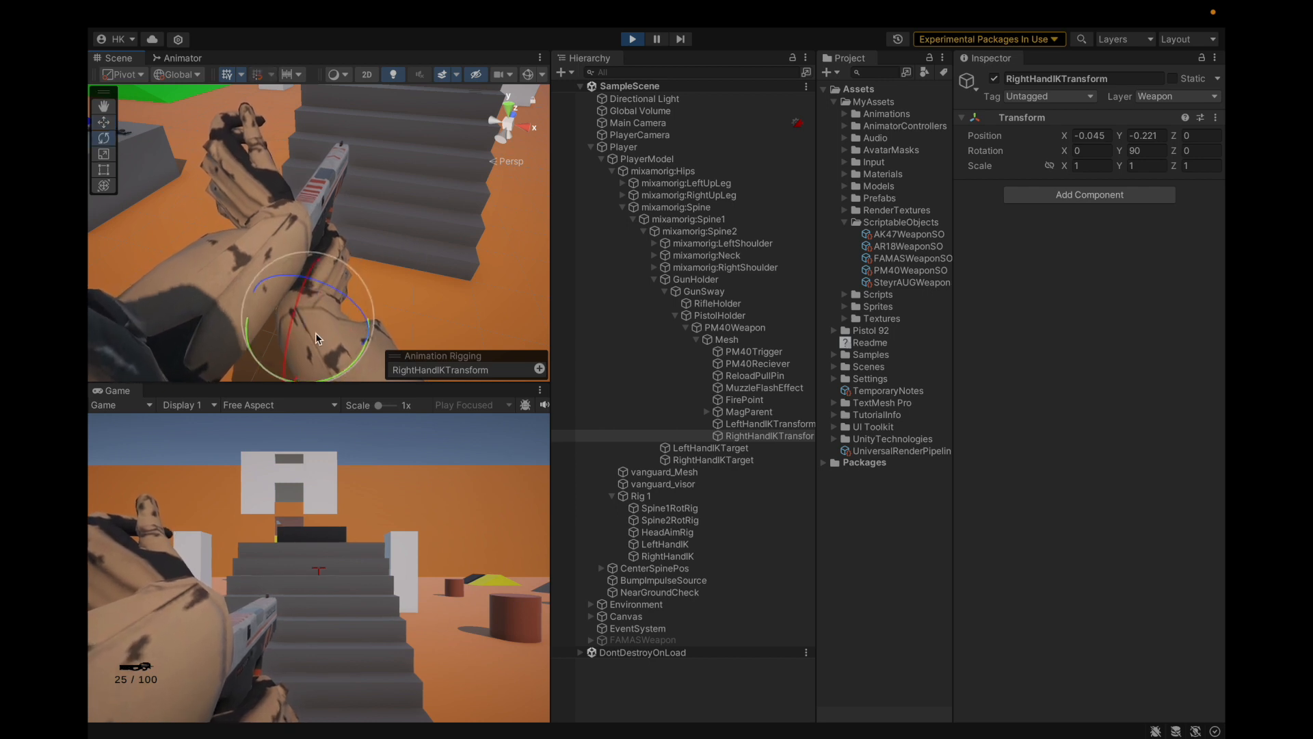
pyautogui.moveTo(354, 366); pyautogui.dragTo(345, 352)
pyautogui.keyDown('alt'); pyautogui.moveTo(360, 250); pyautogui.dragTo(473, 257); pyautogui.keyUp('alt')
pyautogui.scroll(-5, 472, 257)
# Step: Move LeftHandIKTransform away from the pistol to about X 0.586
pyautogui.click(770, 423)
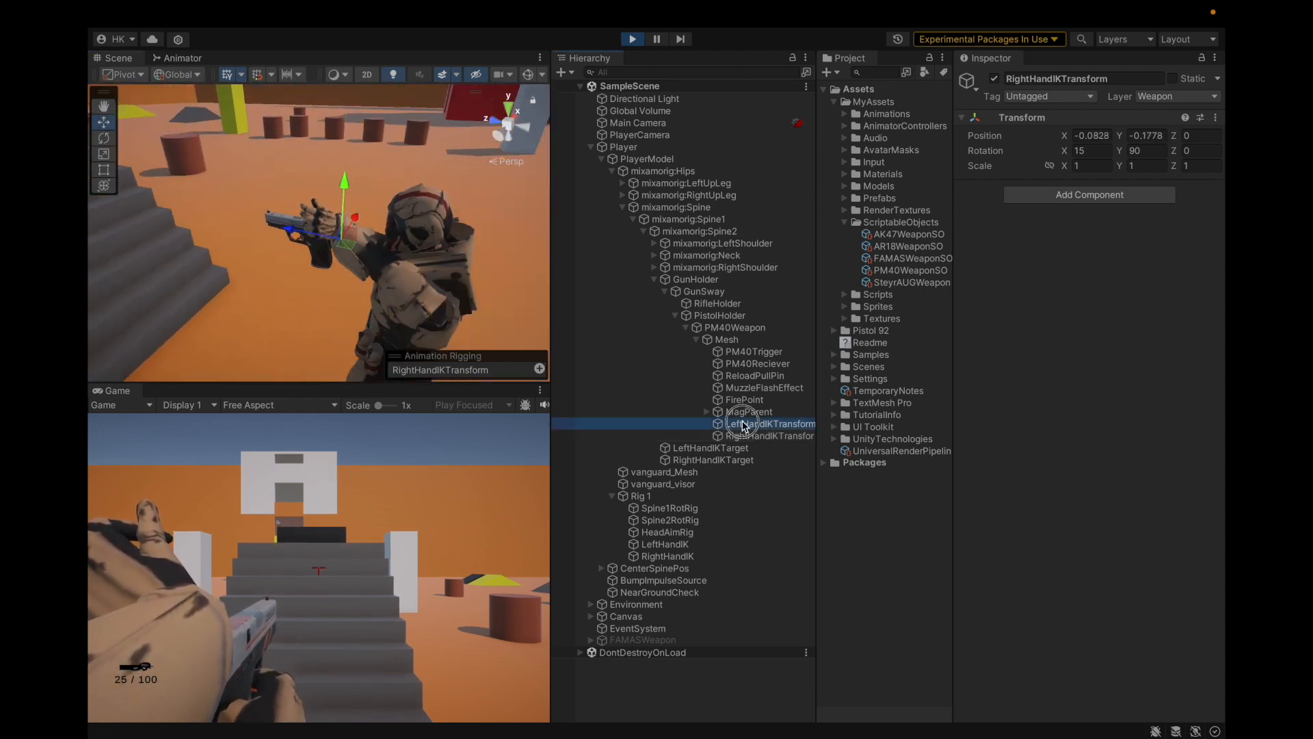
pyautogui.moveTo(331, 184); pyautogui.dragTo(480, 277)
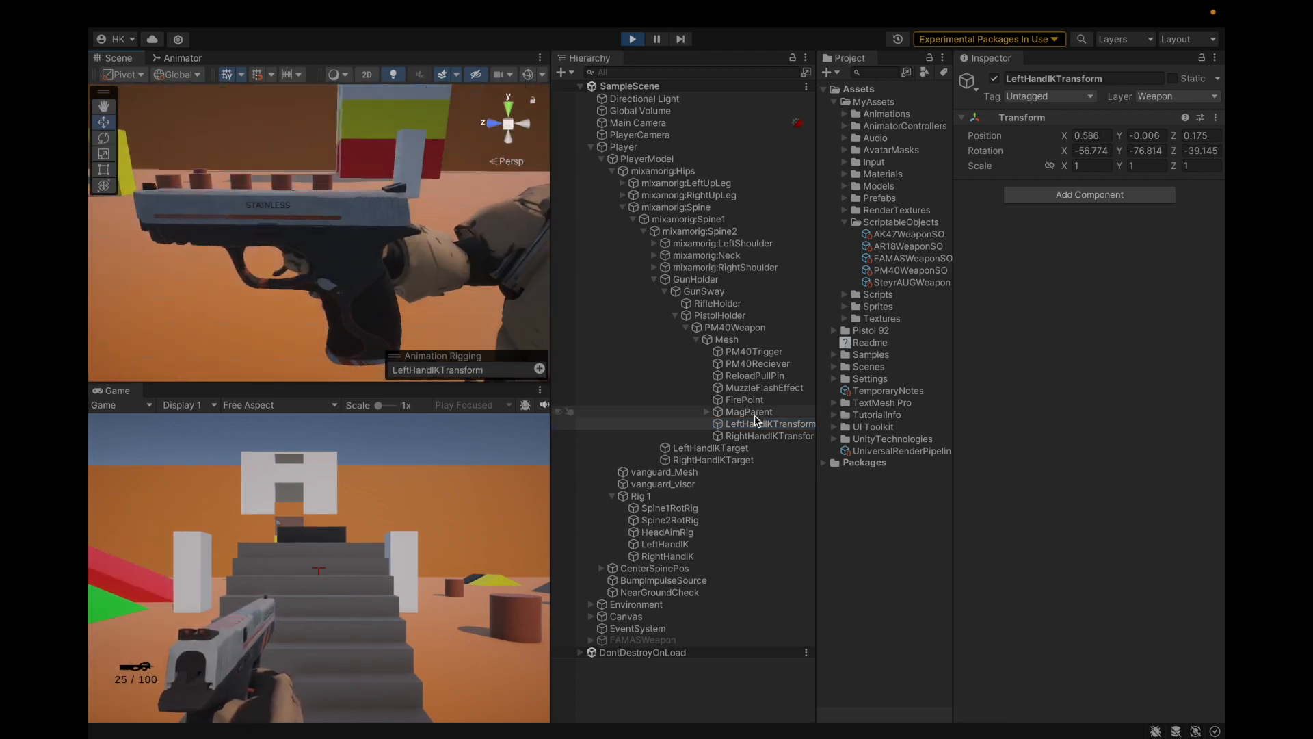
# Step: Set RightHandIKTransform's X rotation to -15 and reposition it so the right hand wraps around the pistol grip
pyautogui.click(741, 437)
pyautogui.keyDown('alt'); pyautogui.moveTo(410, 226); pyautogui.dragTo(151, 259); pyautogui.keyUp('alt')
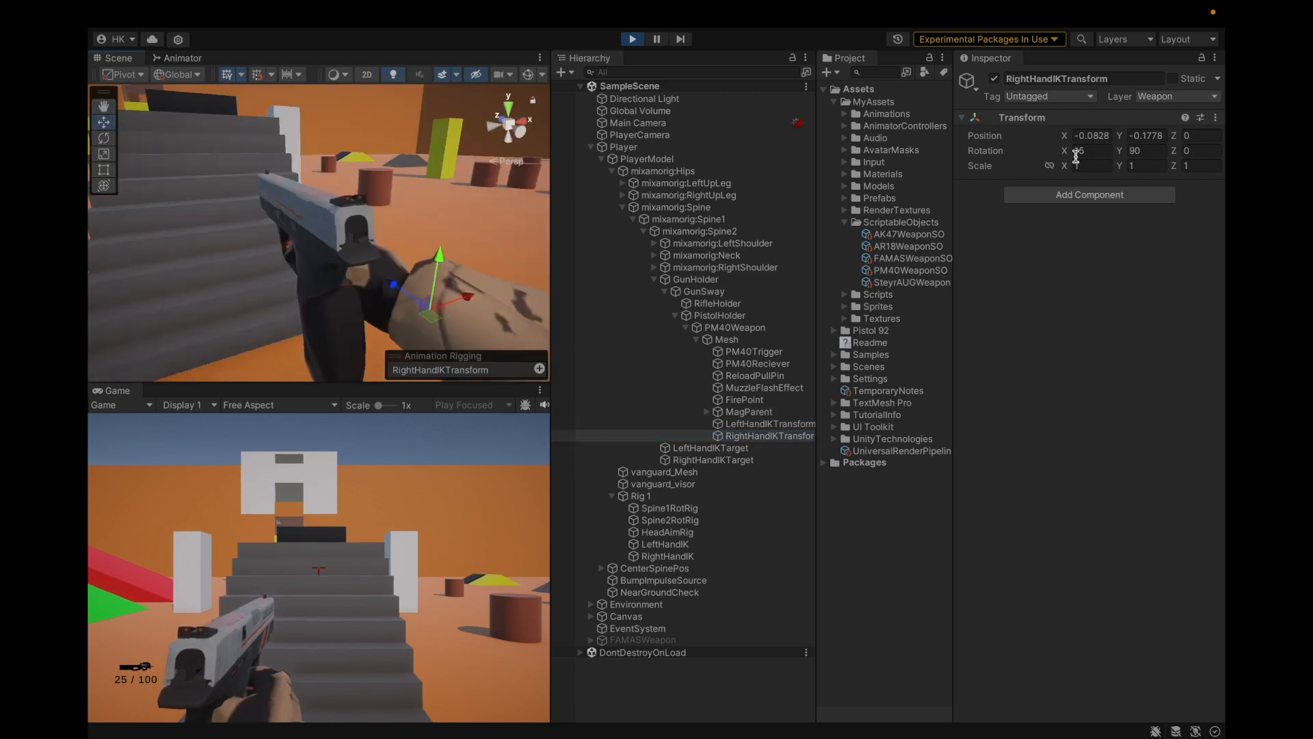
pyautogui.write('-15')
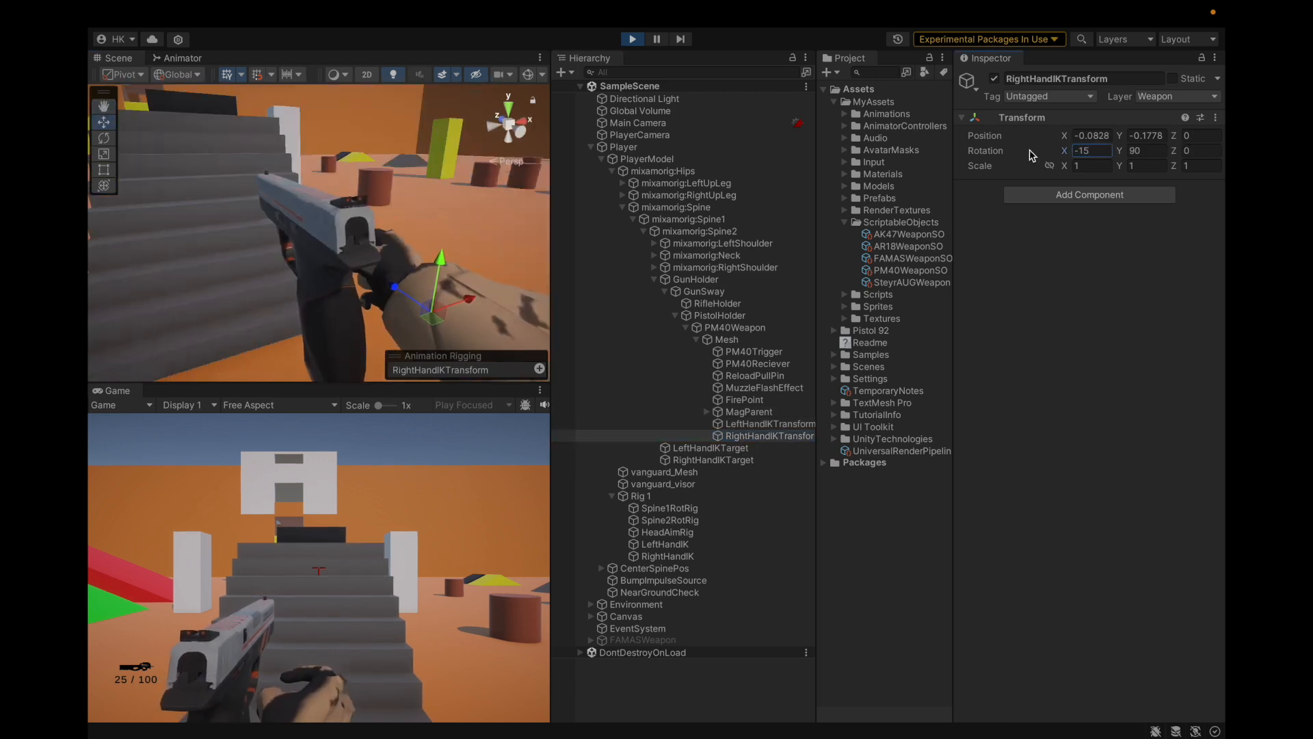
pyautogui.moveTo(463, 301); pyautogui.dragTo(397, 323)
pyautogui.keyDown('alt'); pyautogui.moveTo(270, 287); pyautogui.dragTo(413, 271); pyautogui.keyUp('alt')
pyautogui.moveTo(325, 275)
pyautogui.keyDown('alt'); pyautogui.mouseDown()
pyautogui.moveTo(381, 295)
pyautogui.moveTo(368, 300)
pyautogui.moveTo(418, 273)
pyautogui.moveTo(352, 296)
pyautogui.moveTo(382, 260)
pyautogui.moveTo(364, 287)
pyautogui.moveTo(428, 301)
pyautogui.moveTo(304, 316)
pyautogui.moveTo(215, 296)
pyautogui.moveTo(314, 285)
pyautogui.moveTo(314, 248)
pyautogui.moveTo(293, 269)
pyautogui.moveTo(308, 266)
pyautogui.mouseUp(); pyautogui.keyUp('alt')
# Step: Copy RightHandIKTransform's play-mode Transform values, exit play mode and paste them back onto RightHandIKTransform
pyautogui.rightClick(1037, 118)
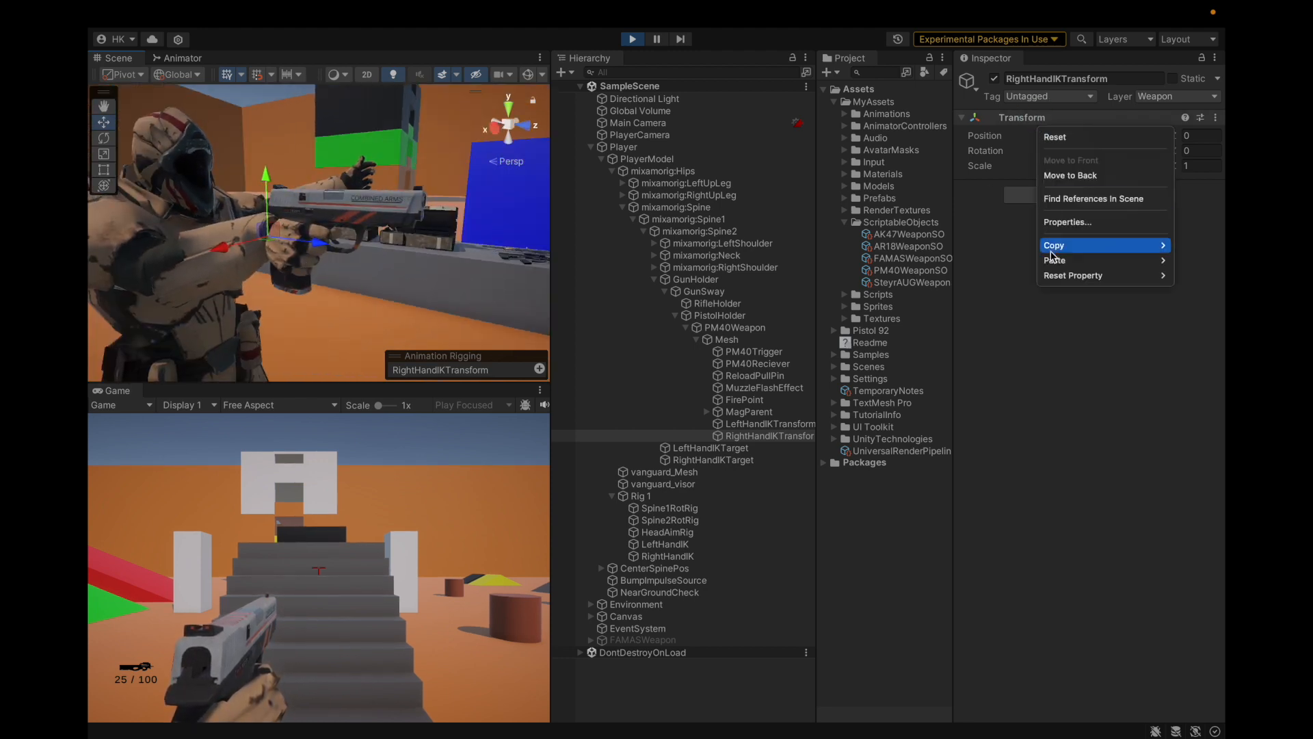
pyautogui.click(999, 322)
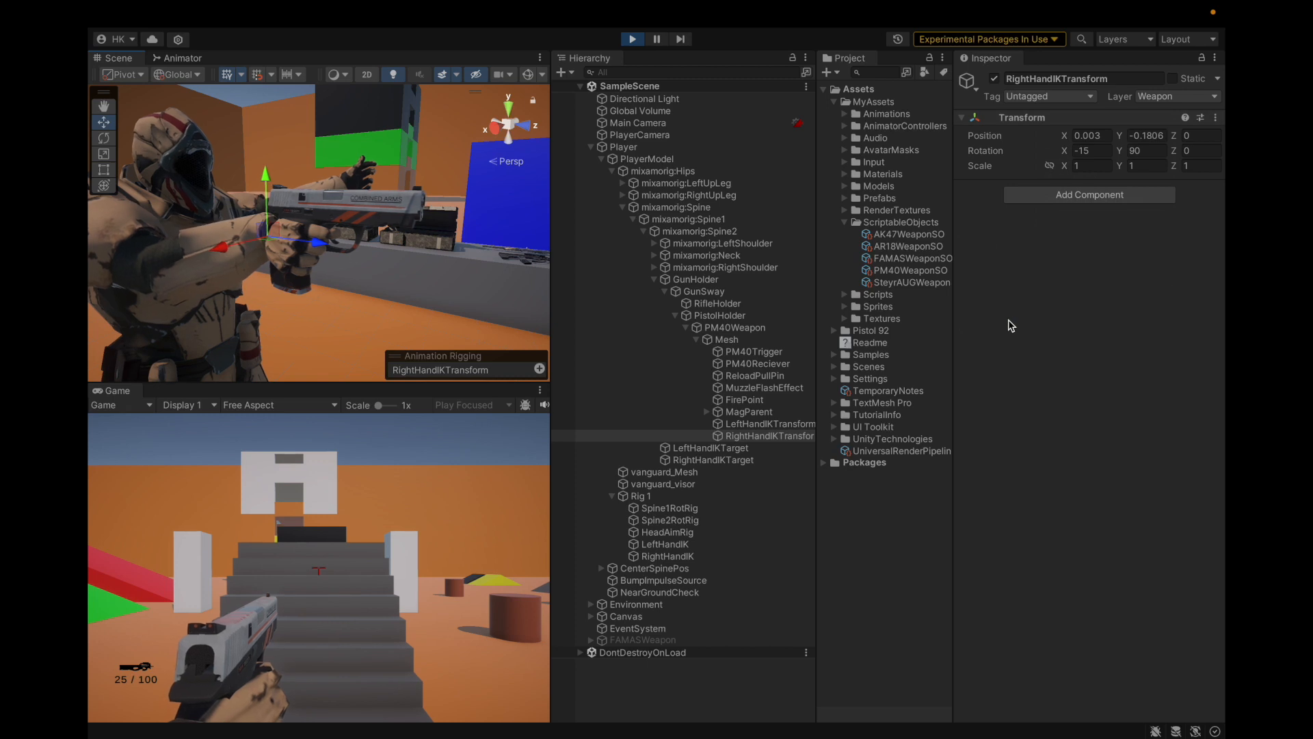
pyautogui.click(759, 316)
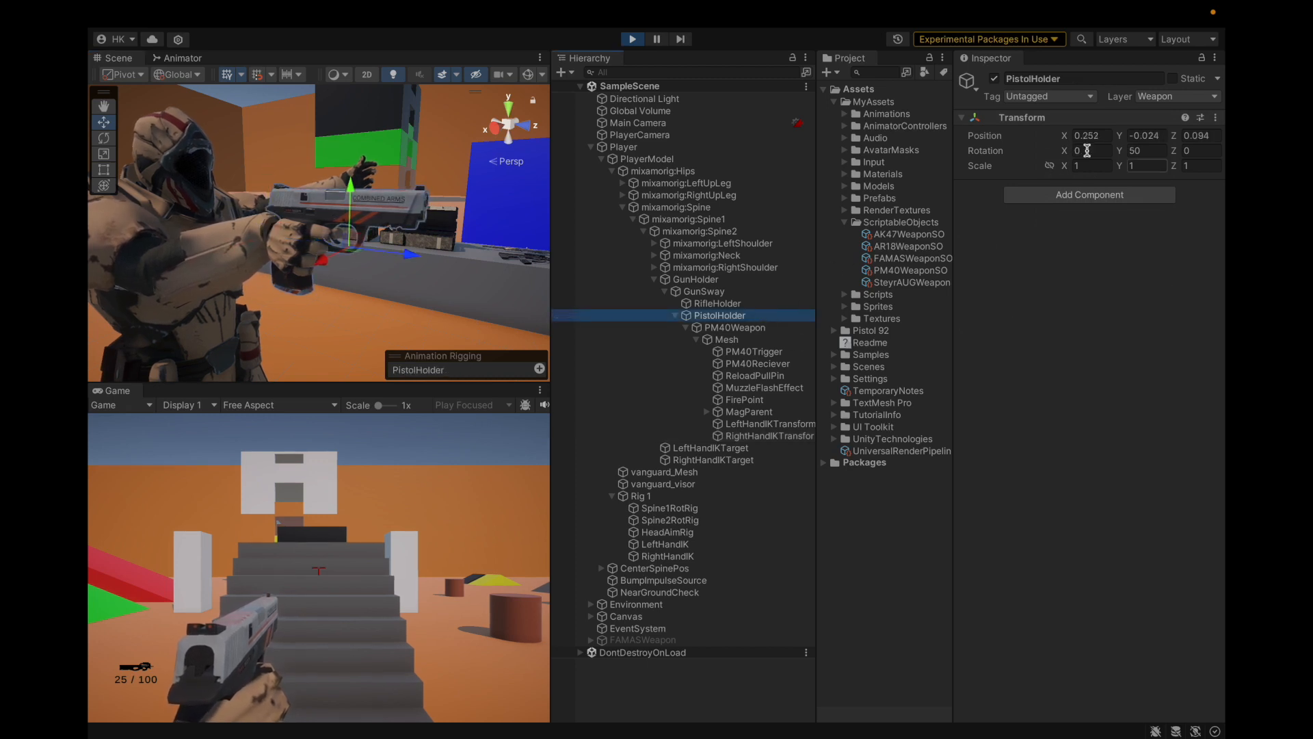
pyautogui.hotkey('ctrl', 'p')
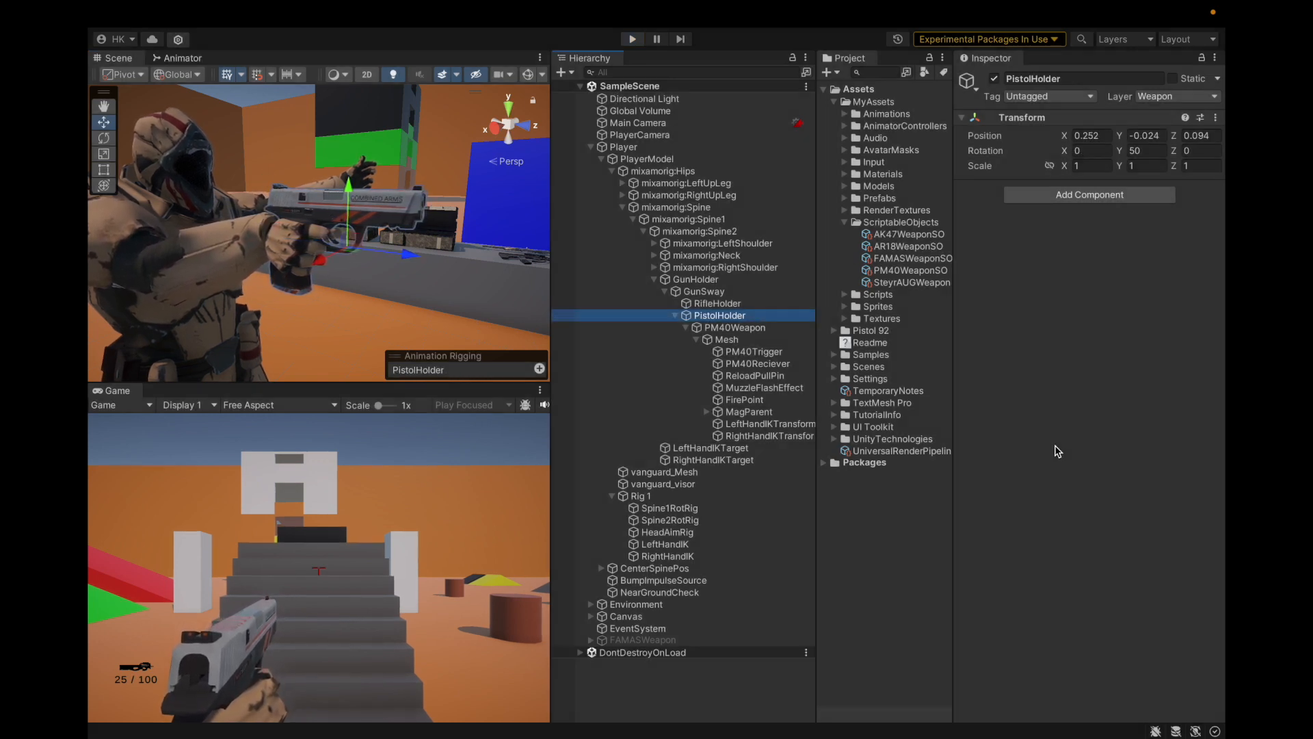
pyautogui.click(752, 435)
pyautogui.rightClick(1059, 120)
pyautogui.moveTo(1072, 268)
pyautogui.click(1015, 350)
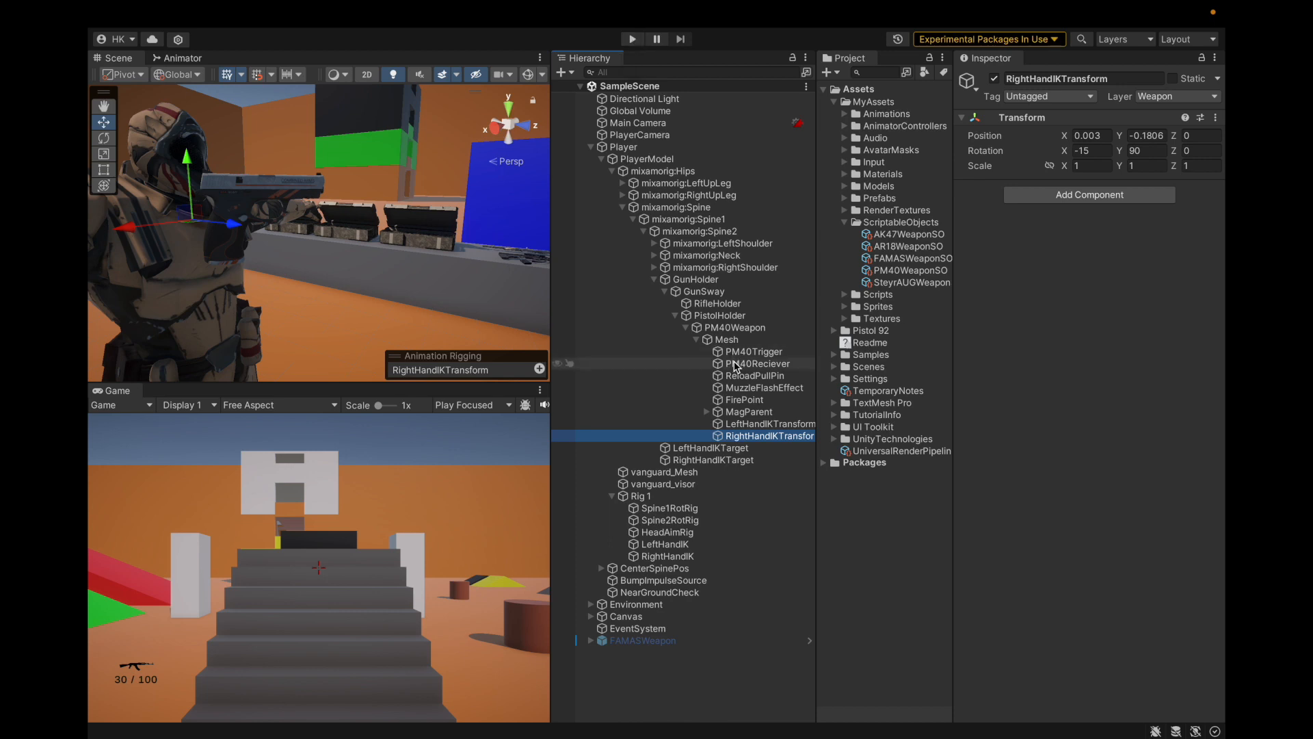
# Step: Enter play mode again, copy the Player's world transform and paste it onto PistolHolder
pyautogui.hotkey('ctrl', 'p')
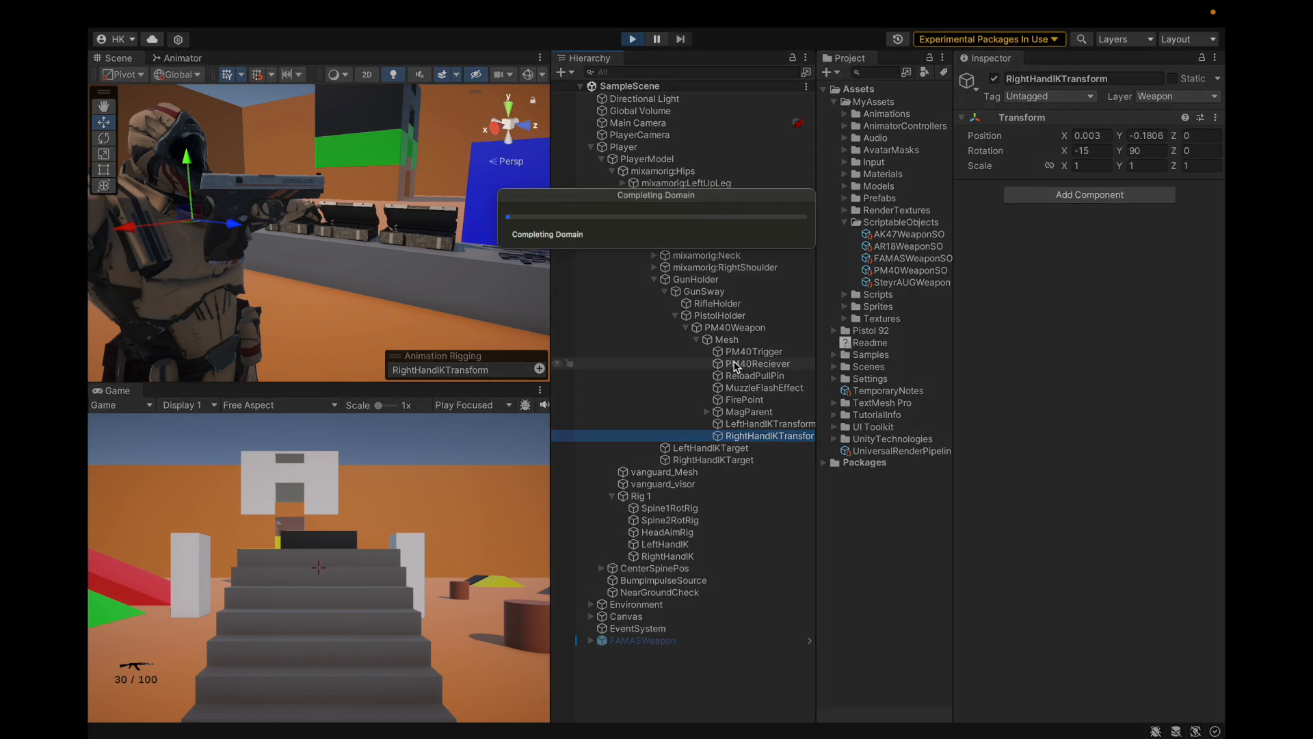
pyautogui.click(735, 366)
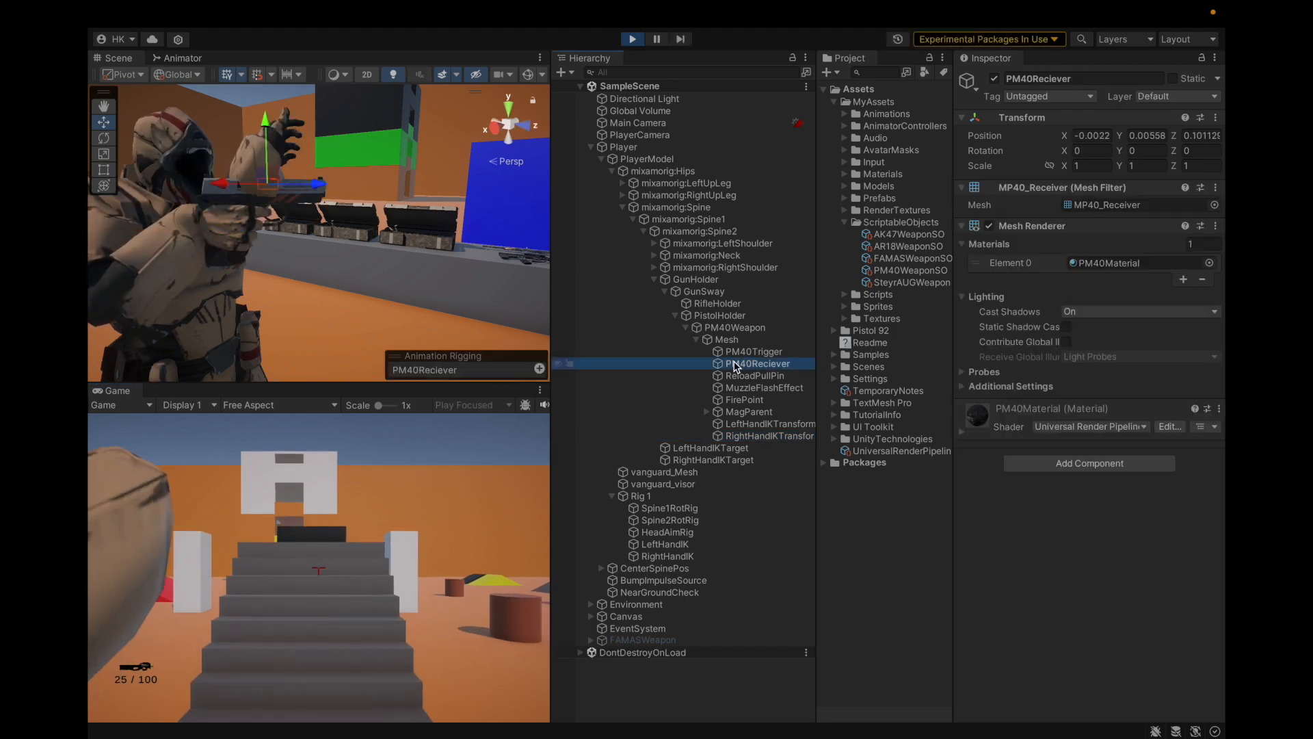
pyautogui.click(718, 147)
pyautogui.rightClick(1040, 121)
pyautogui.moveTo(1079, 245)
pyautogui.click(1010, 298)
pyautogui.click(736, 328)
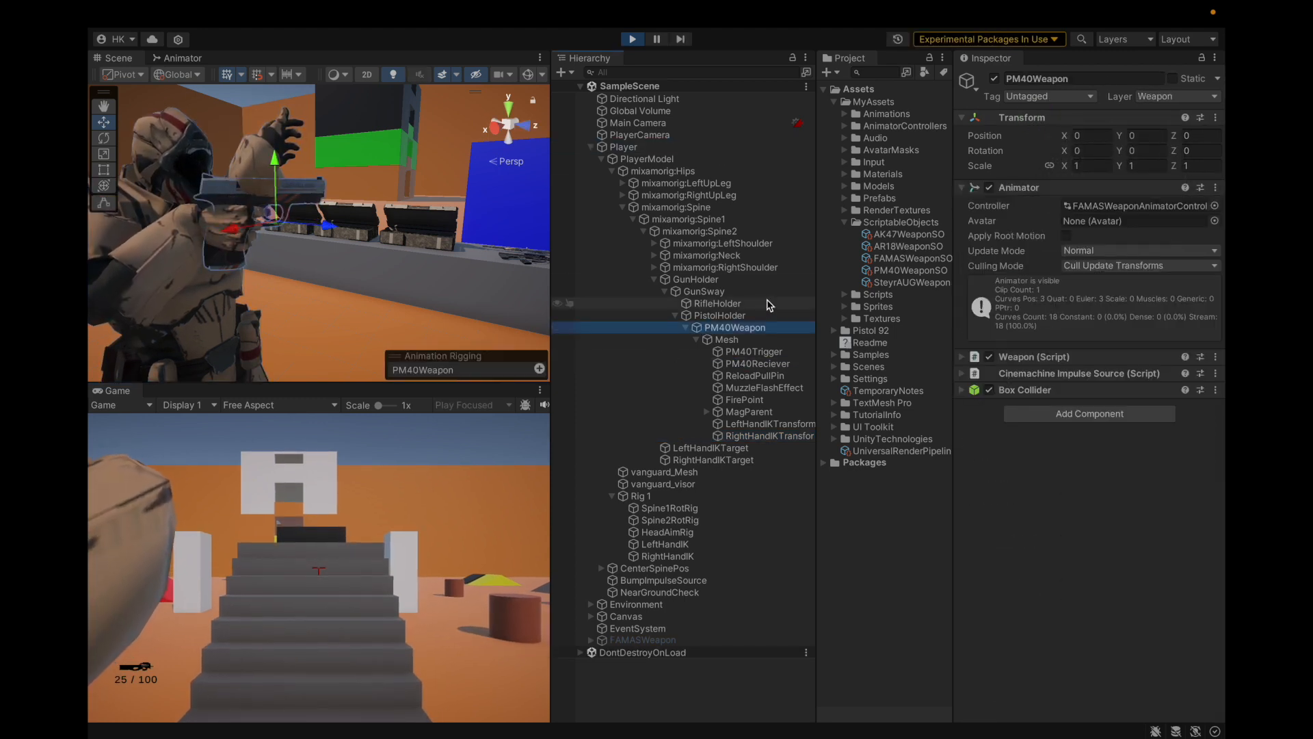
pyautogui.click(719, 315)
pyautogui.rightClick(1035, 123)
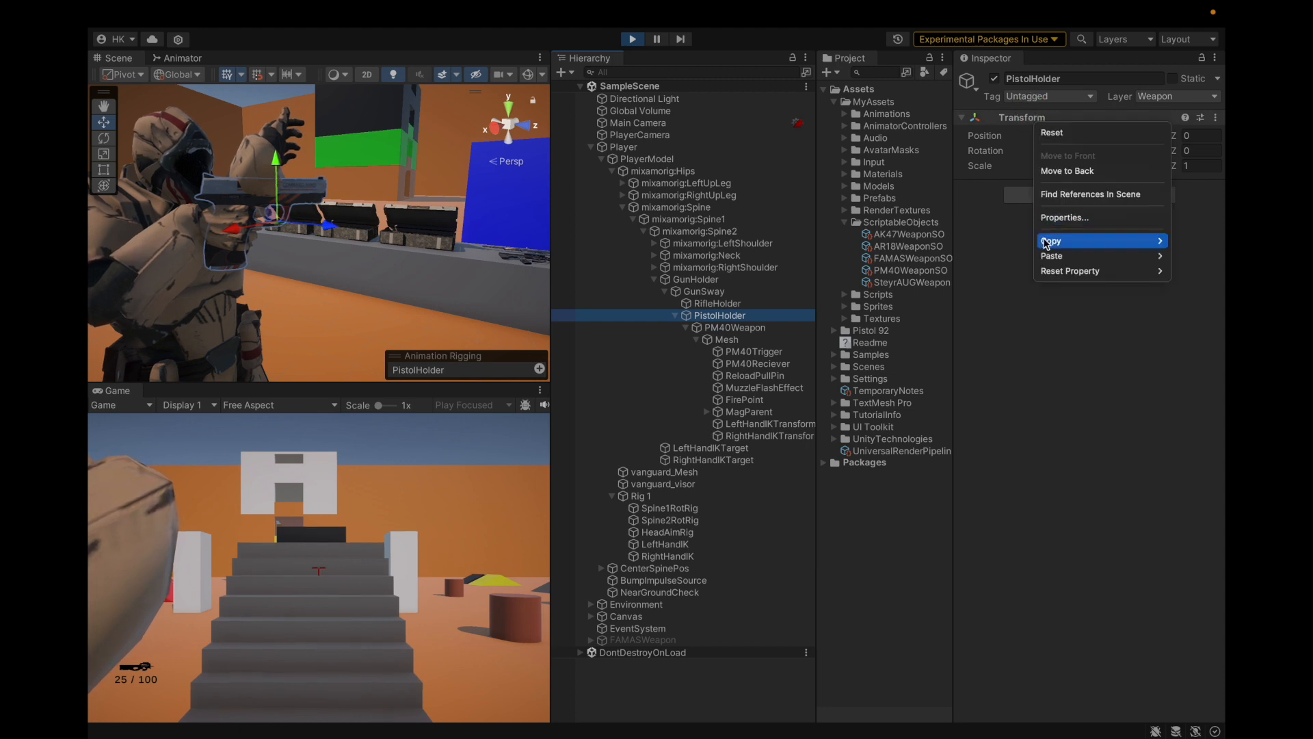
pyautogui.moveTo(1042, 256)
pyautogui.click(998, 305)
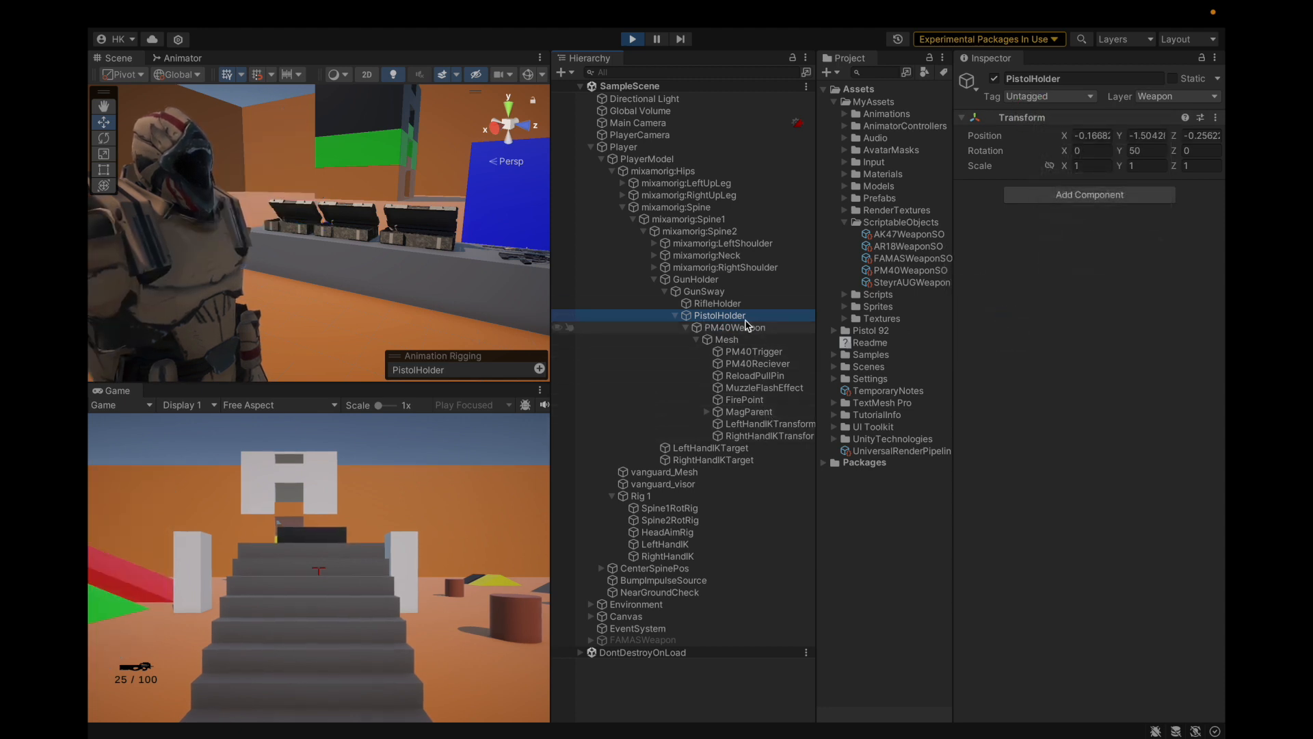
# Step: Set PistolHolder's Y and Z positions to 0
pyautogui.press('f')
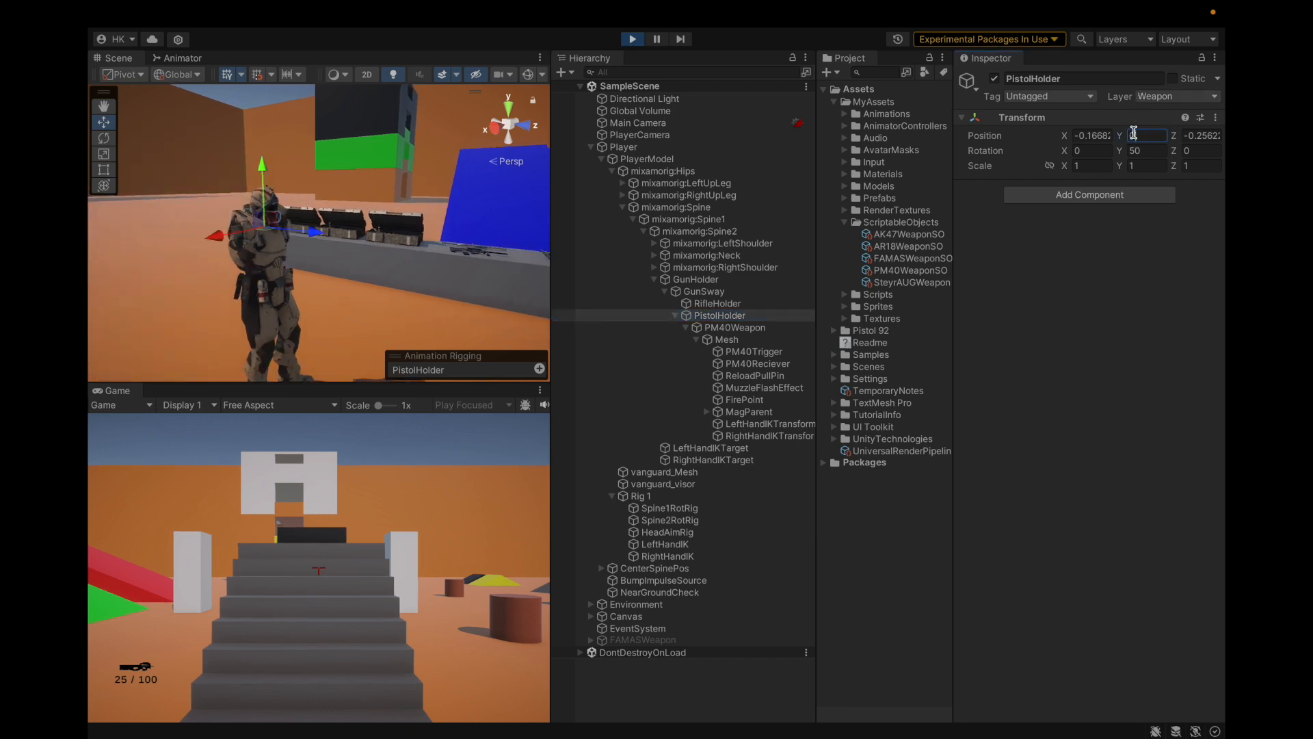
pyautogui.keyDown('alt'); pyautogui.moveTo(353, 168); pyautogui.dragTo(328, 198); pyautogui.keyUp('alt')
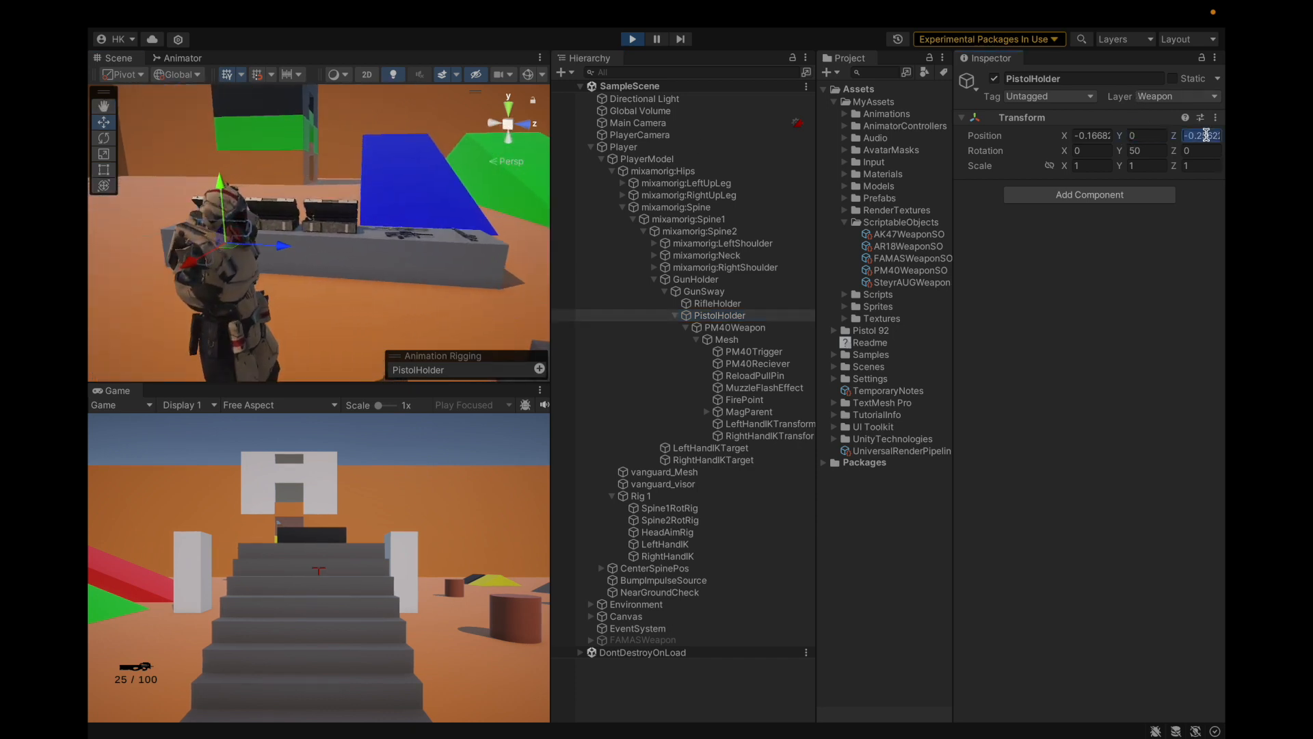
pyautogui.write('0')
# Step: Try moving PistolHolder forward to about X 0.009, Z 0.148, and undo the move and the last Z position change
pyautogui.keyDown('alt'); pyautogui.moveTo(185, 204); pyautogui.dragTo(263, 240, button='right'); pyautogui.keyUp('alt')
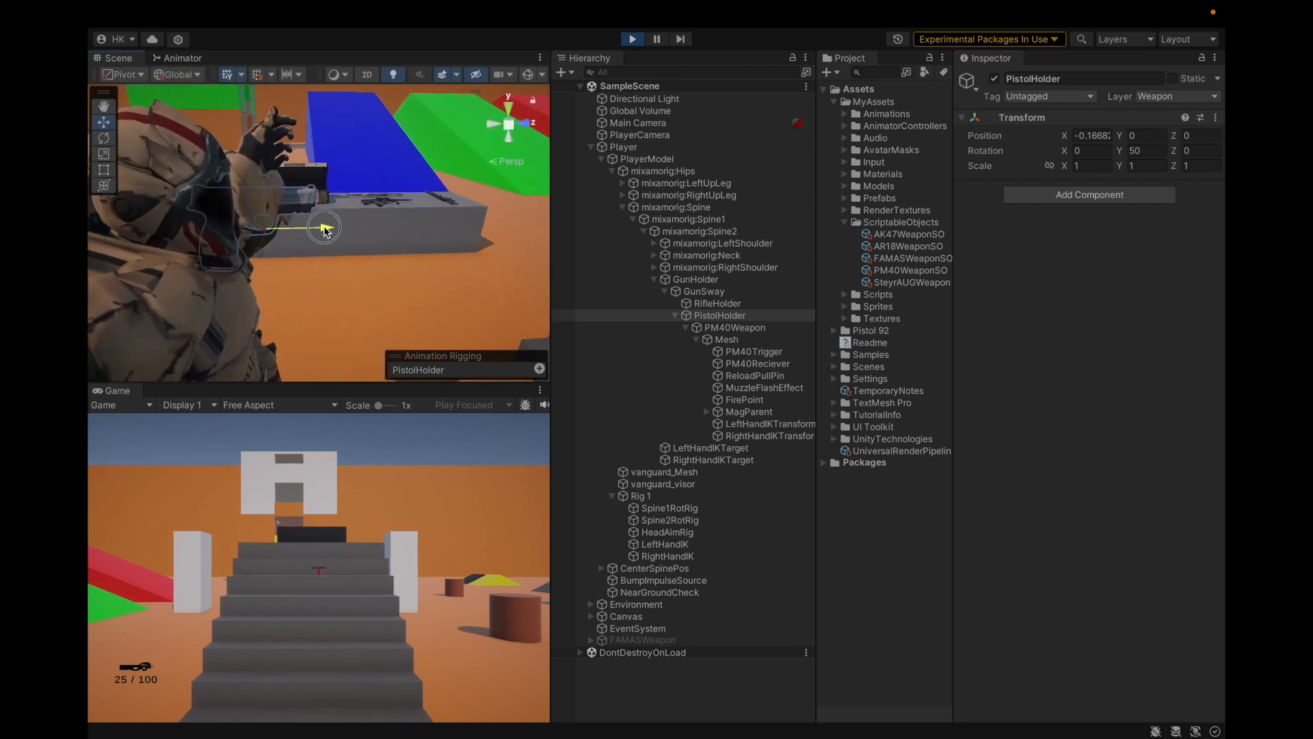
pyautogui.moveTo(324, 229); pyautogui.dragTo(294, 268)
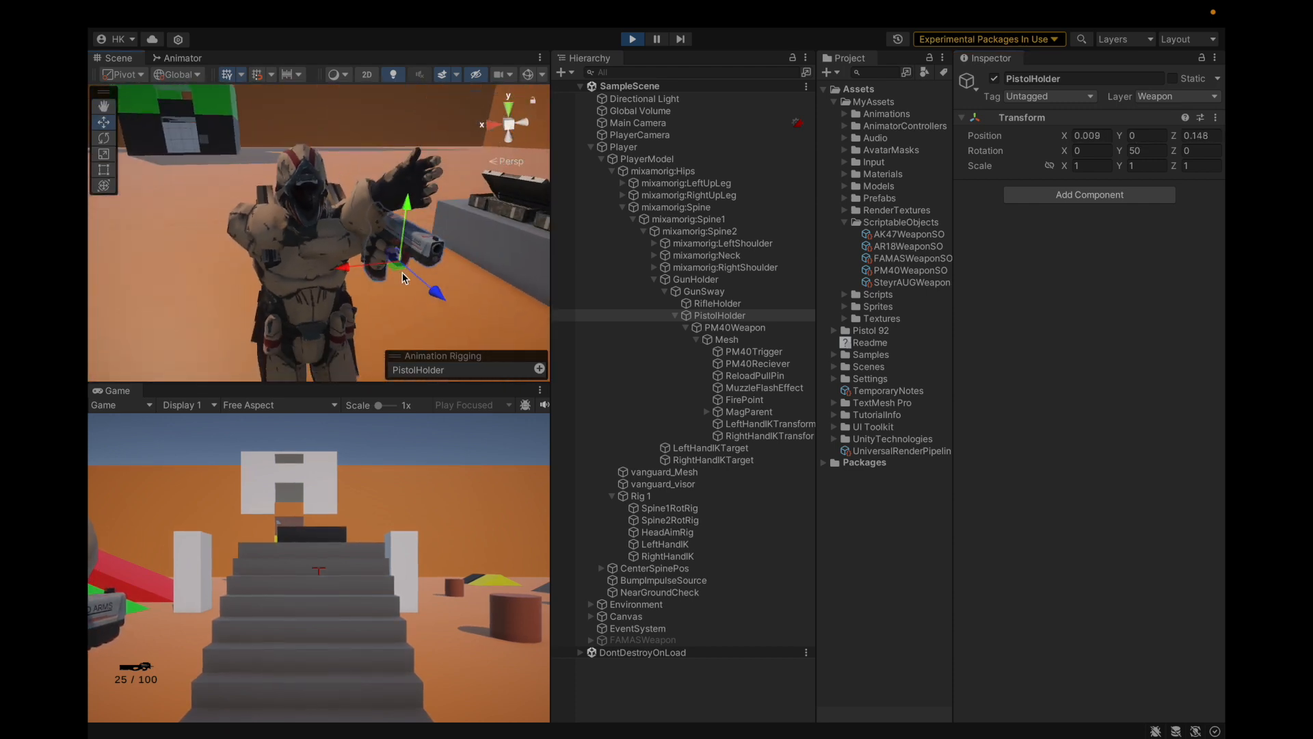
pyautogui.hotkey('ctrl', 'z')
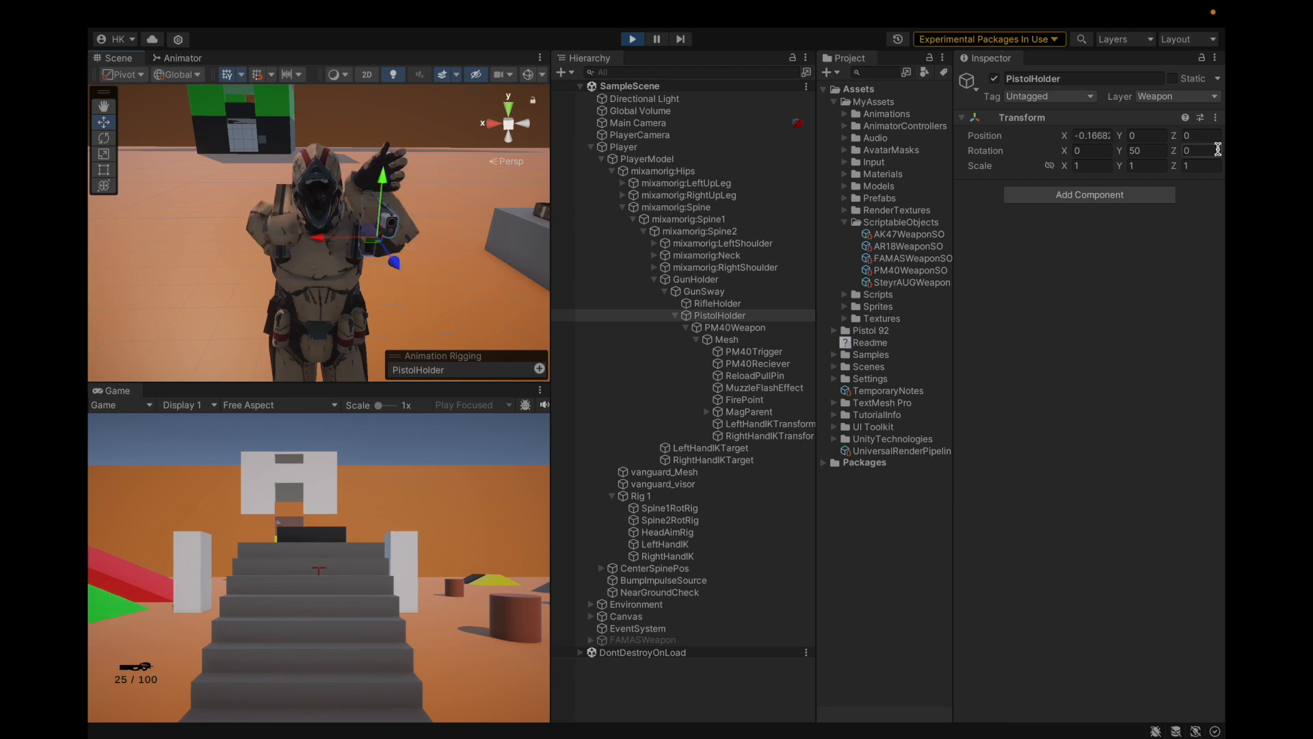
pyautogui.hotkey('ctrl', 'z')
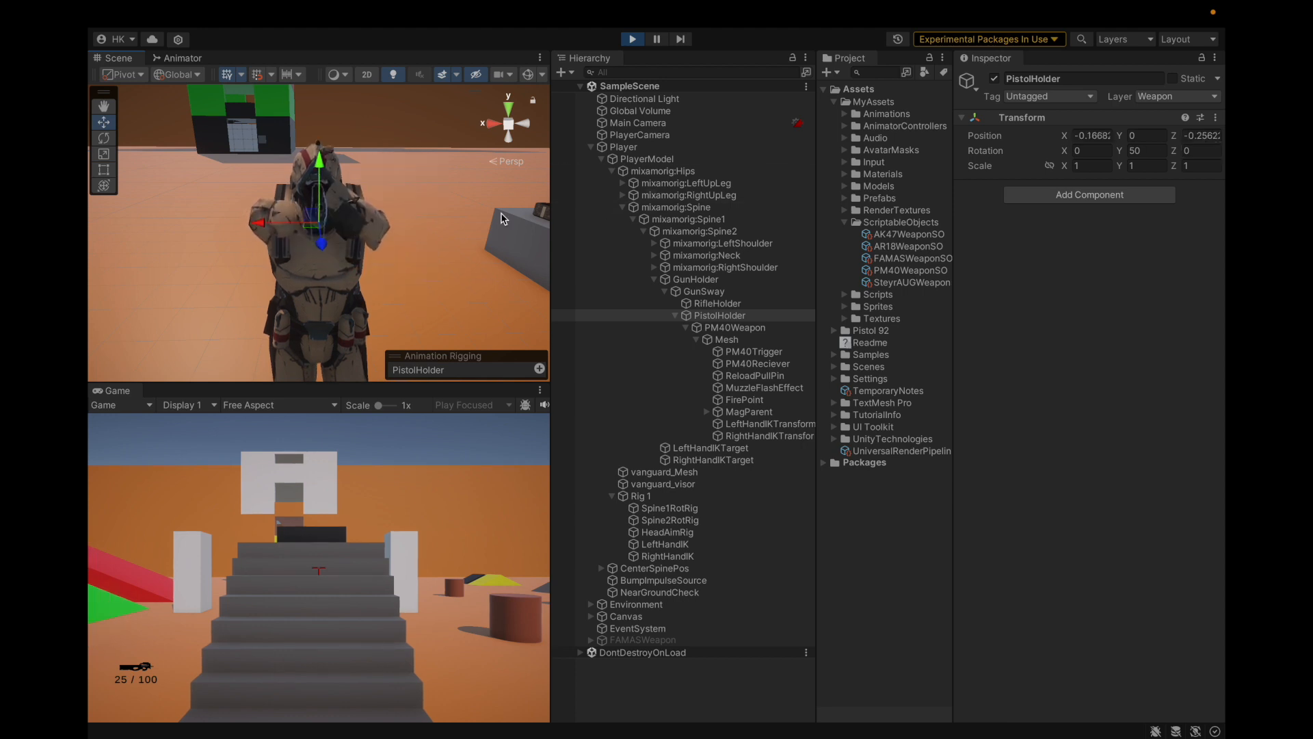
# Step: Move PistolHolder in front of the character to about X 0.264, Y -0.058, Z 0.106
pyautogui.keyDown('alt'); pyautogui.moveTo(416, 236); pyautogui.dragTo(372, 241); pyautogui.keyUp('alt')
pyautogui.moveTo(271, 254); pyautogui.dragTo(388, 294)
pyautogui.keyDown('alt'); pyautogui.moveTo(413, 321); pyautogui.dragTo(520, 322); pyautogui.keyUp('alt')
pyautogui.keyDown('alt'); pyautogui.moveTo(415, 279); pyautogui.dragTo(277, 274); pyautogui.keyUp('alt')
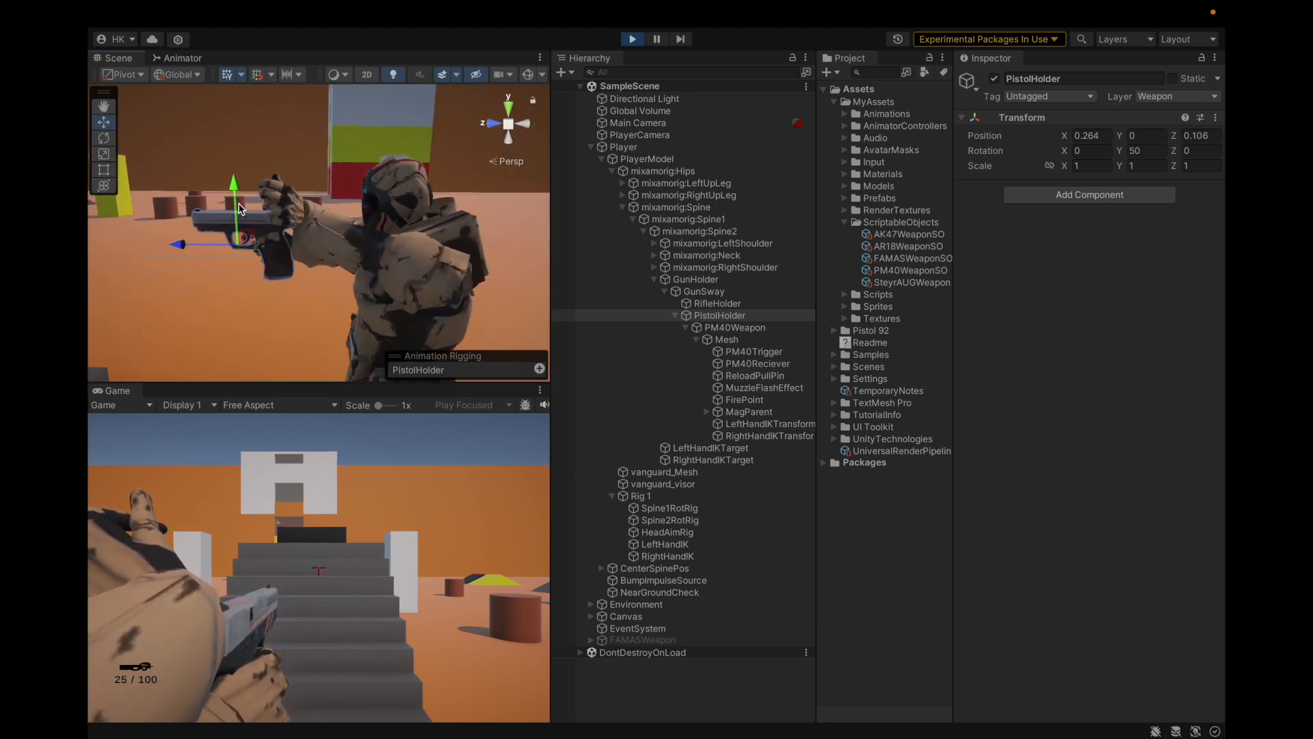
pyautogui.moveTo(233, 194); pyautogui.dragTo(235, 220)
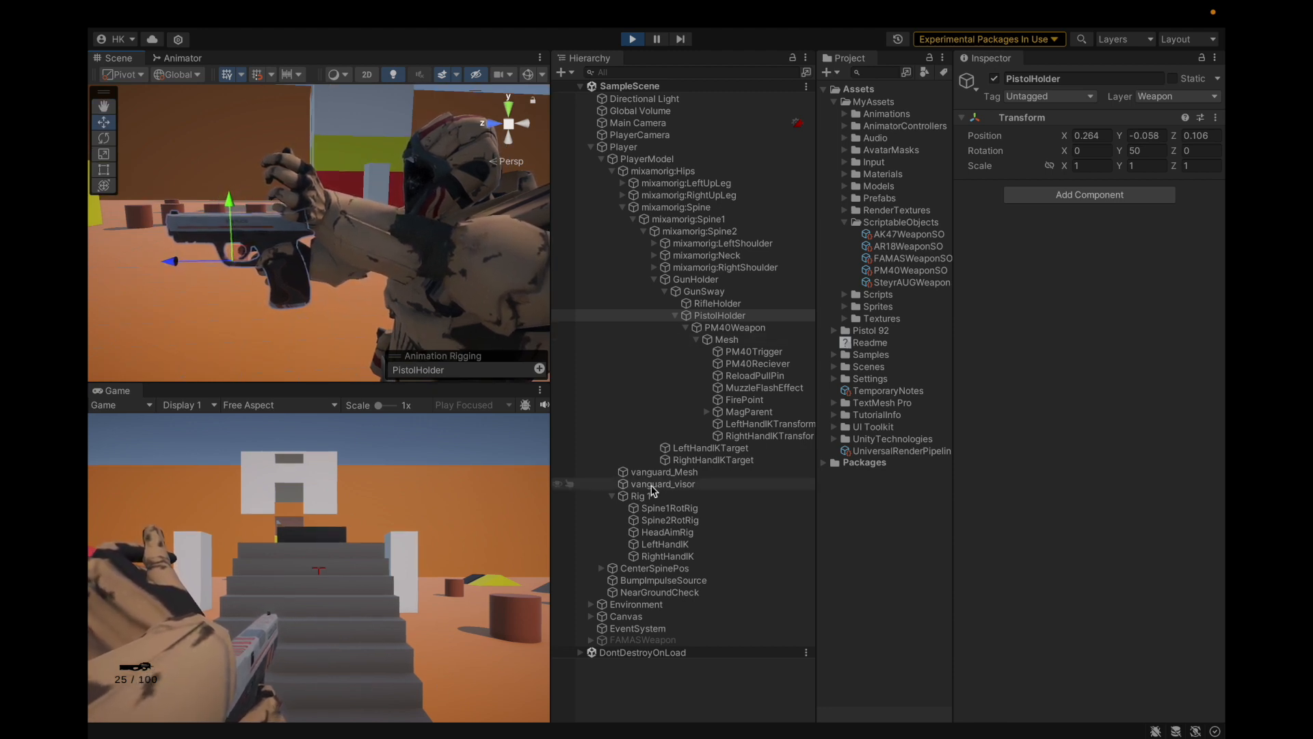
# Step: Select LeftHandIKTransform under the PM40Weapon mesh and try to lower it onto the pistol
pyautogui.click(750, 342)
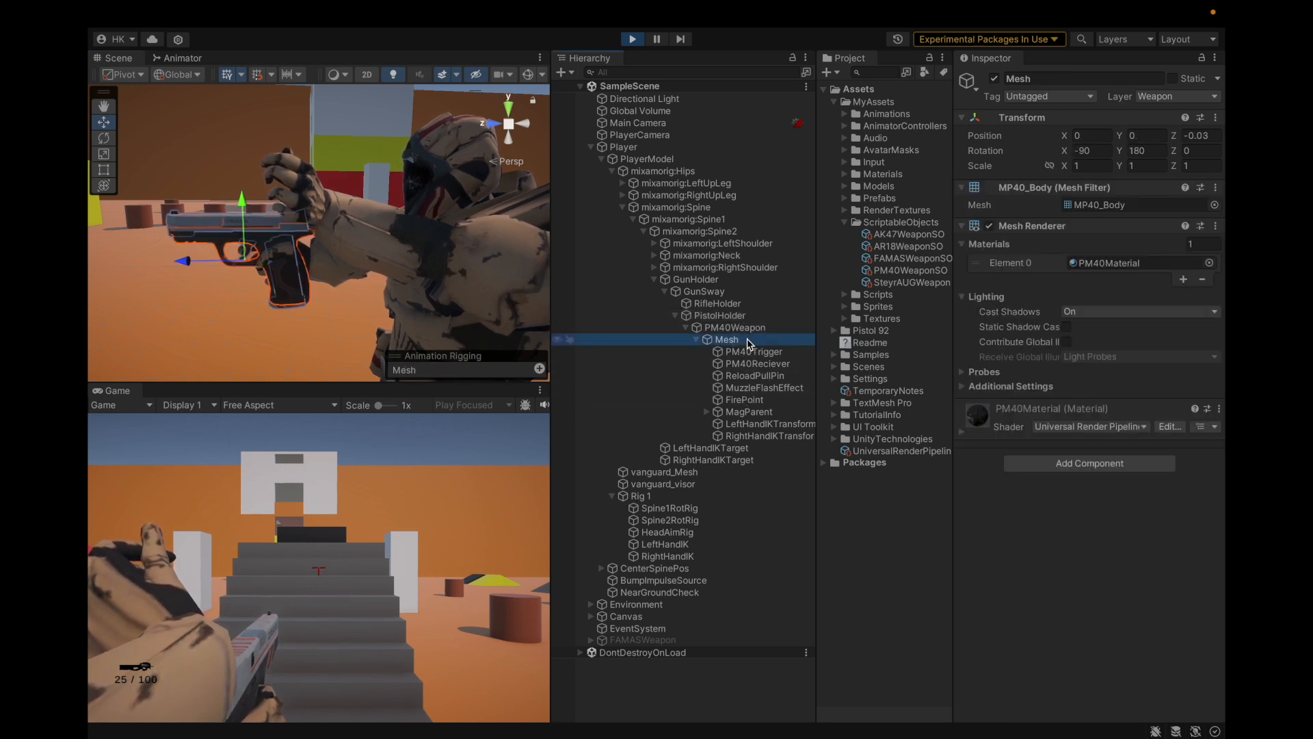
pyautogui.press('Down')
pyautogui.press('Down')
pyautogui.press('Down')
pyautogui.press('Down')
pyautogui.press('Down')
pyautogui.press('Down')
pyautogui.press('Down')
pyautogui.press('Down')
pyautogui.press('Up')
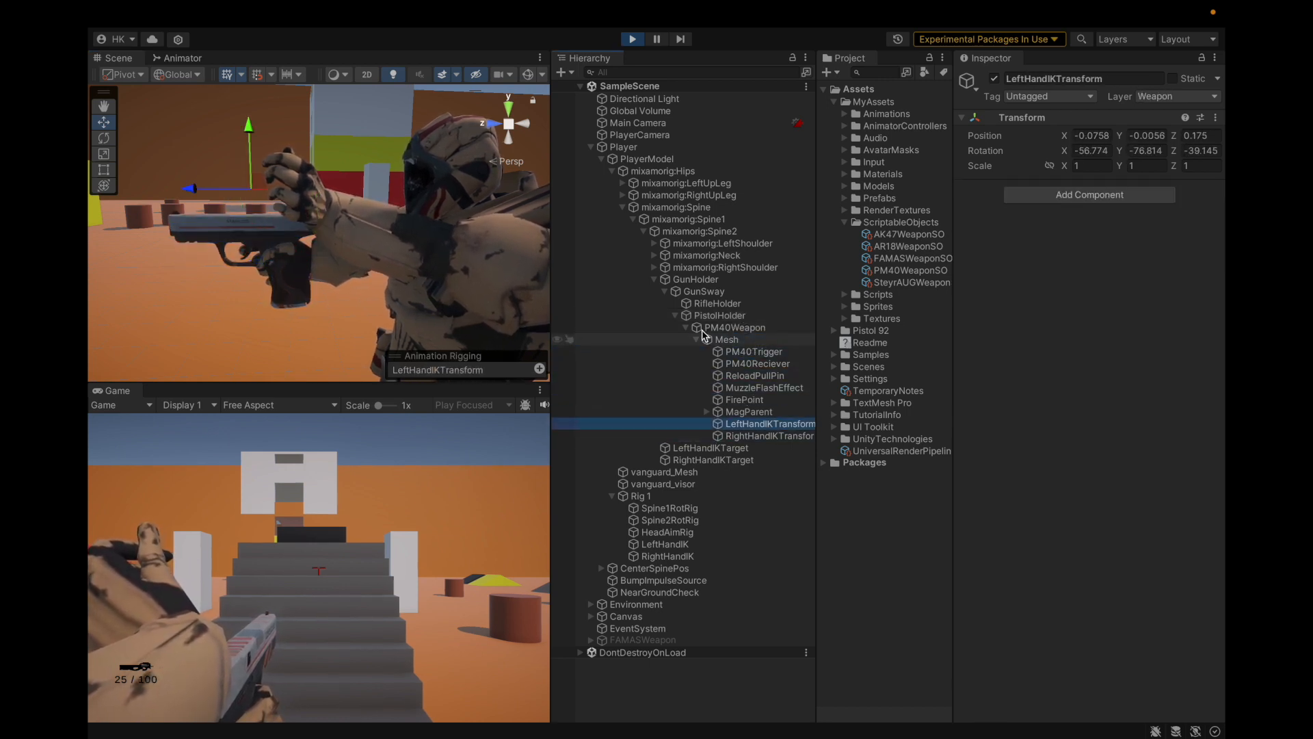
pyautogui.moveTo(241, 125); pyautogui.dragTo(255, 252)
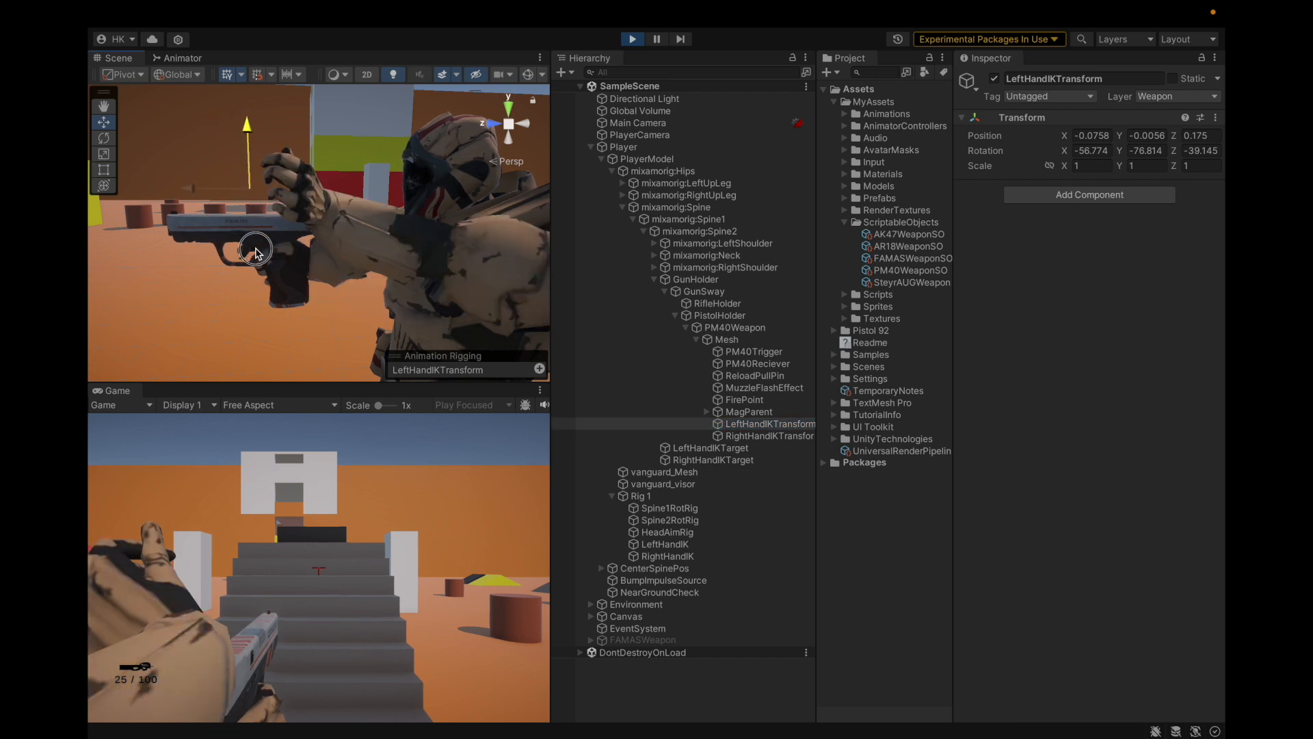
# Step: Disable PM40Weapon's Animator and move LeftHandIKTransform below the pistol to about X 0.113, Y -0.006, Z 0
pyautogui.click(734, 328)
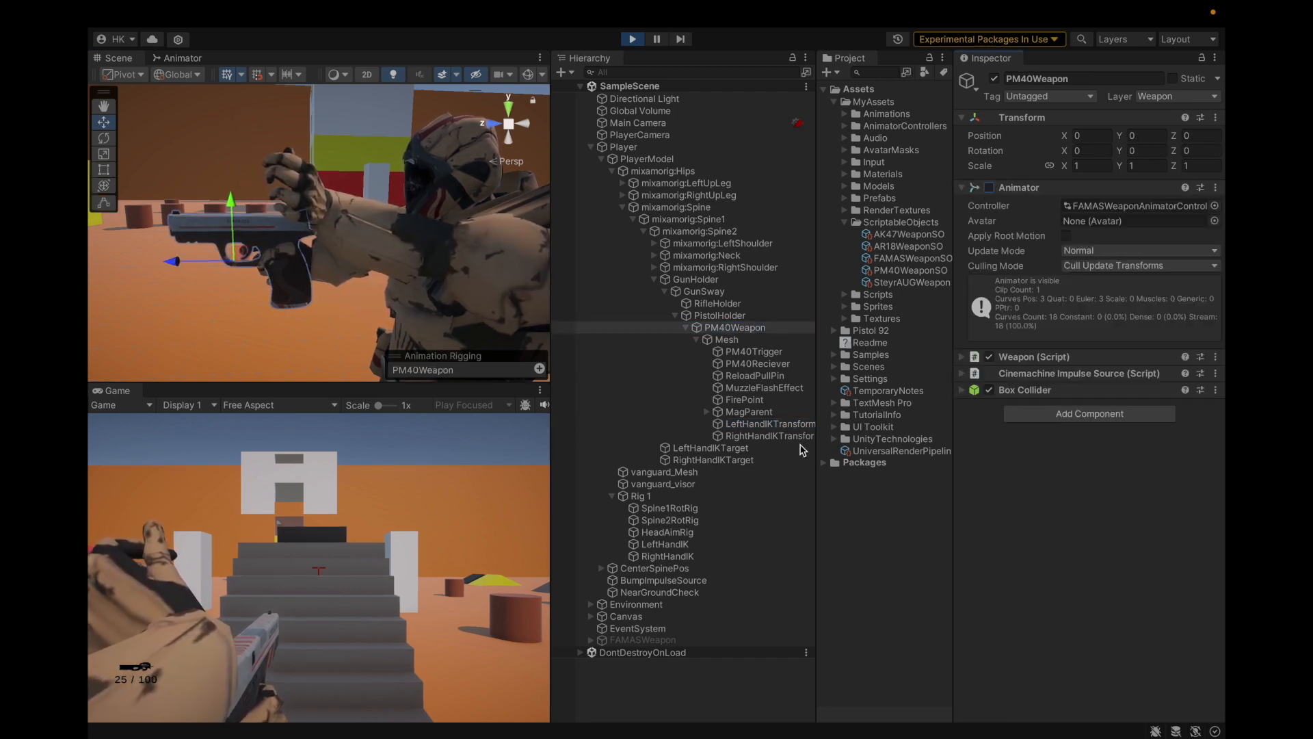
pyautogui.click(761, 425)
pyautogui.moveTo(248, 133); pyautogui.dragTo(400, 273)
pyautogui.moveTo(277, 343); pyautogui.dragTo(202, 339)
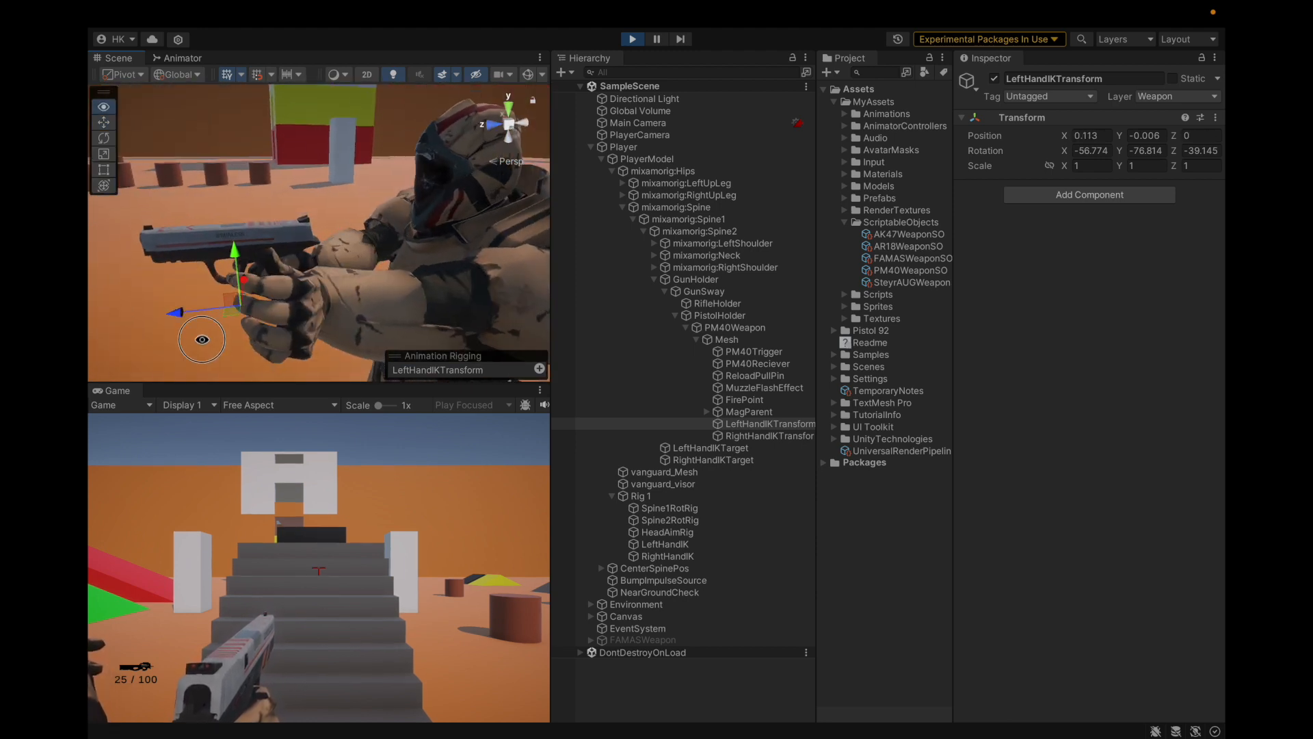
# Step: Reset LeftHandIKTransform's Transform and move it beside the pistol grip to about X 0.112, Y -0.2
pyautogui.click(1215, 117)
pyautogui.click(1162, 140)
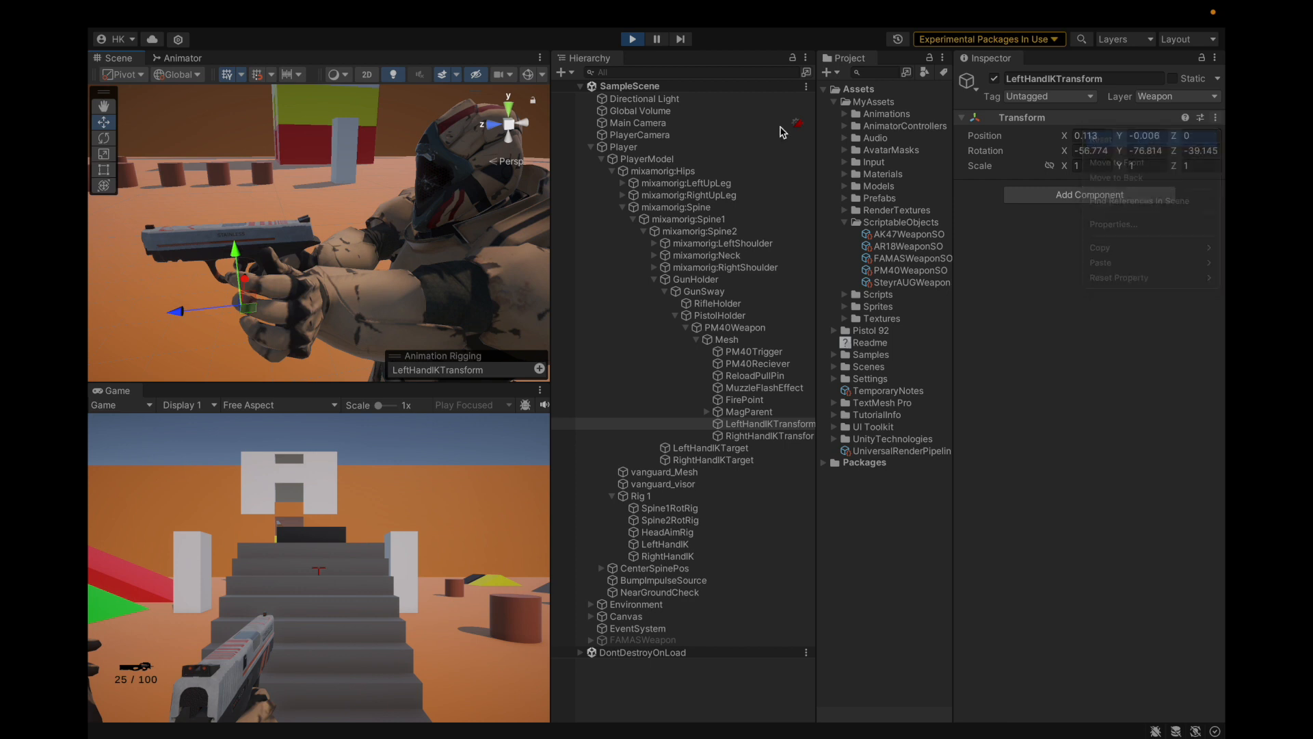
pyautogui.keyDown('alt'); pyautogui.scroll(4, 175, 263); pyautogui.keyUp('alt')
pyautogui.keyDown('alt'); pyautogui.moveTo(251, 311); pyautogui.dragTo(334, 309); pyautogui.keyUp('alt')
pyautogui.moveTo(212, 262); pyautogui.dragTo(459, 286)
pyautogui.moveTo(342, 238); pyautogui.dragTo(540, 246)
pyautogui.scroll(3, 477, 231)
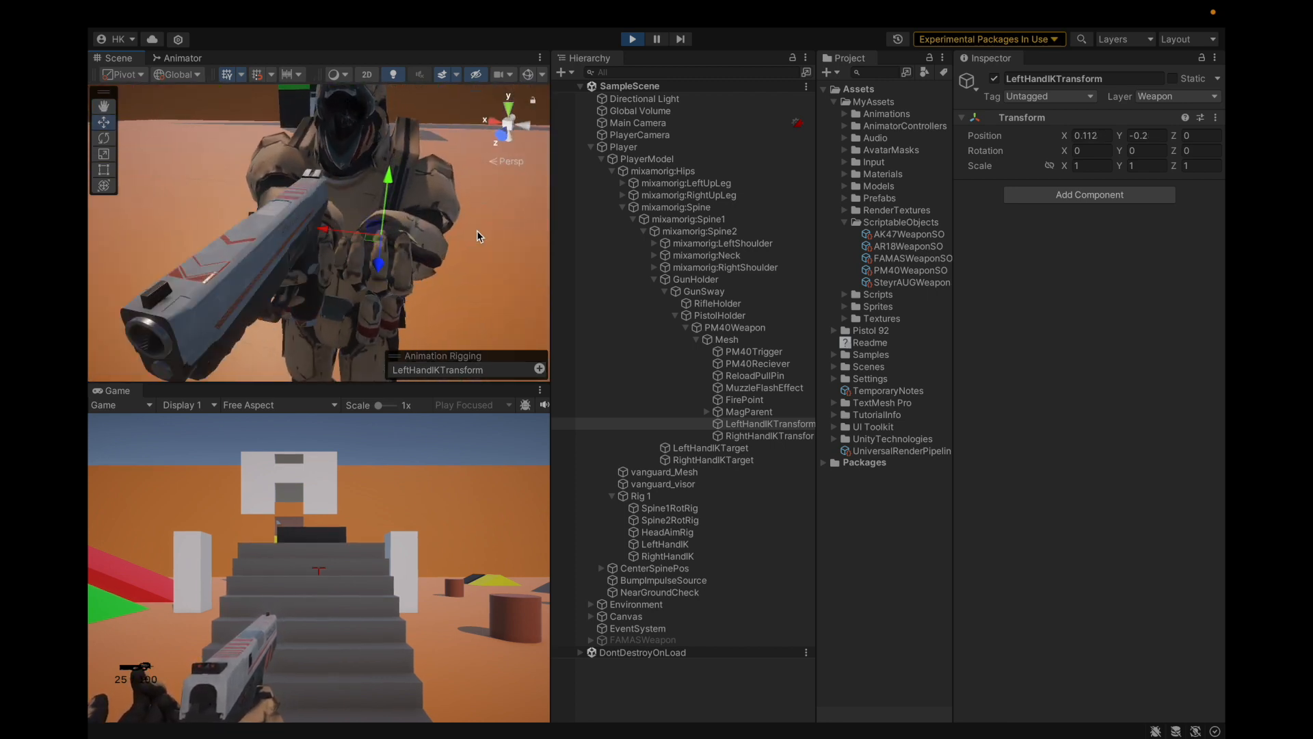
# Step: Copy RightHandIKTransform's Transform component and paste its values onto LeftHandIKTransform
pyautogui.click(767, 437)
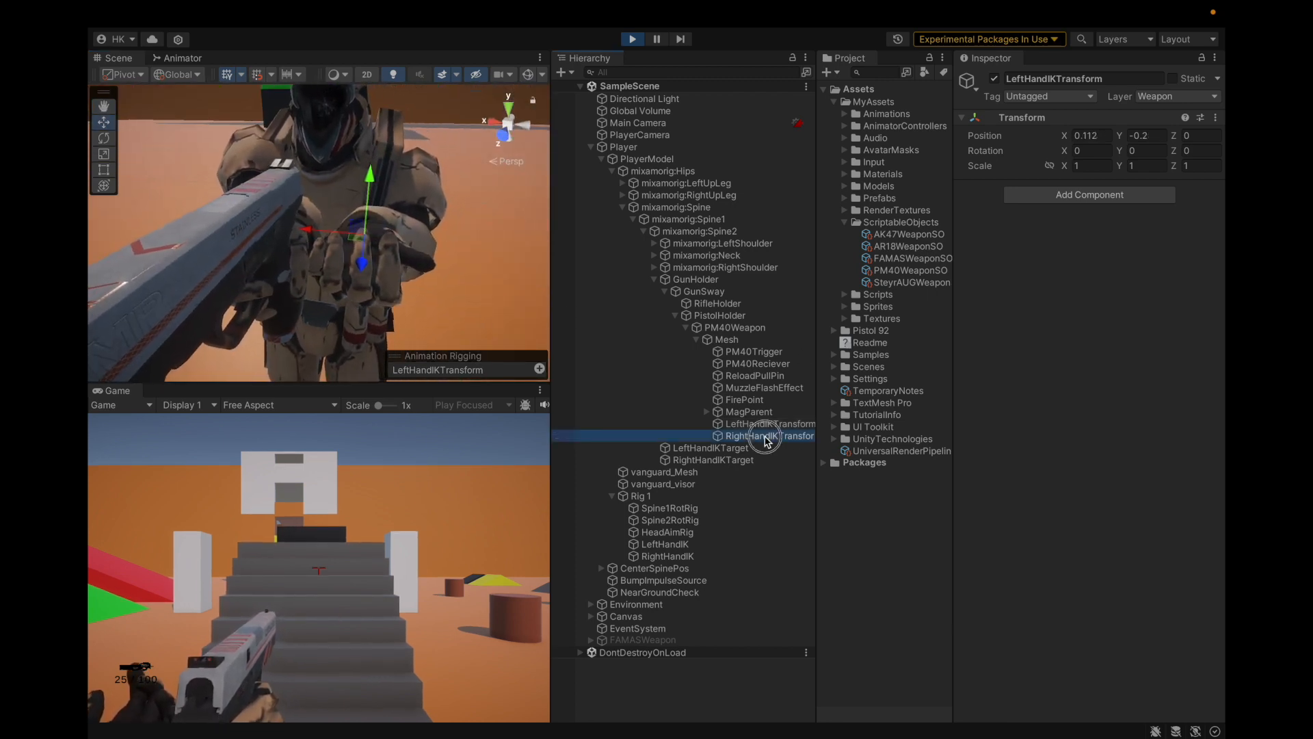
pyautogui.rightClick(1078, 119)
pyautogui.moveTo(1094, 233)
pyautogui.click(1032, 325)
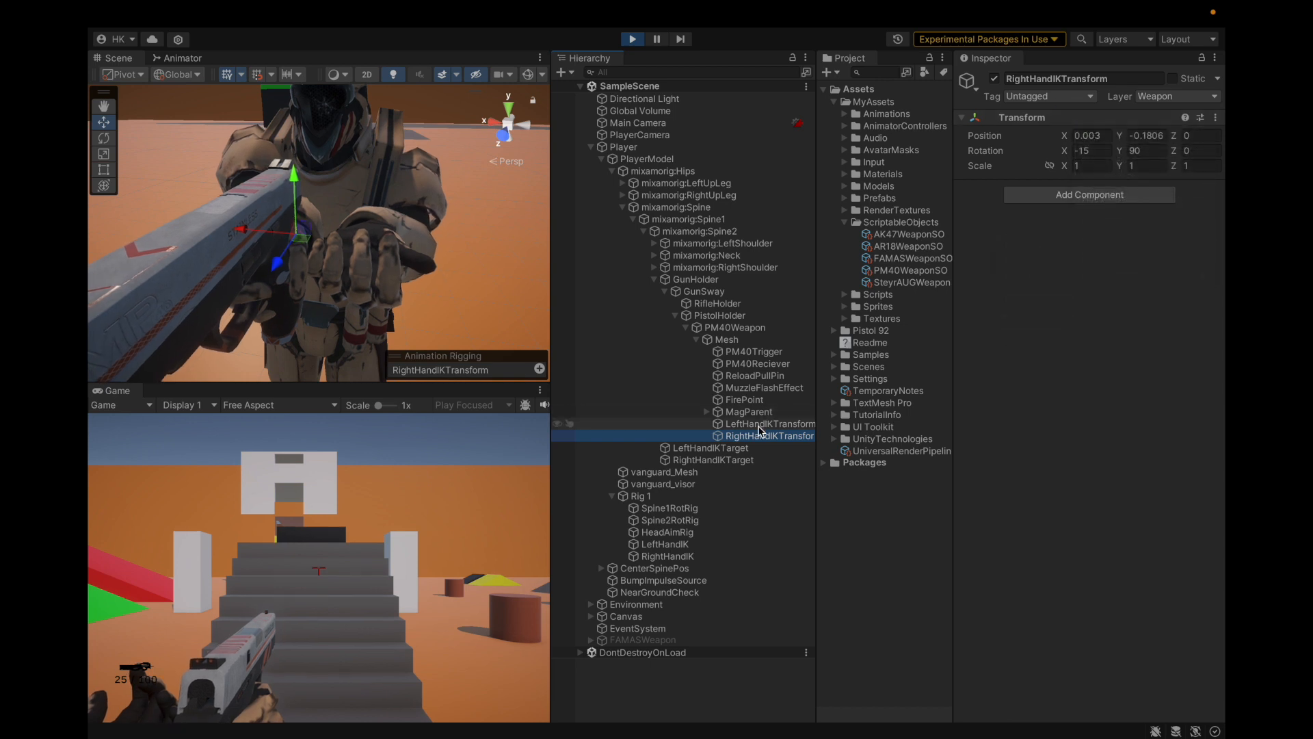
pyautogui.click(759, 425)
pyautogui.rightClick(1045, 118)
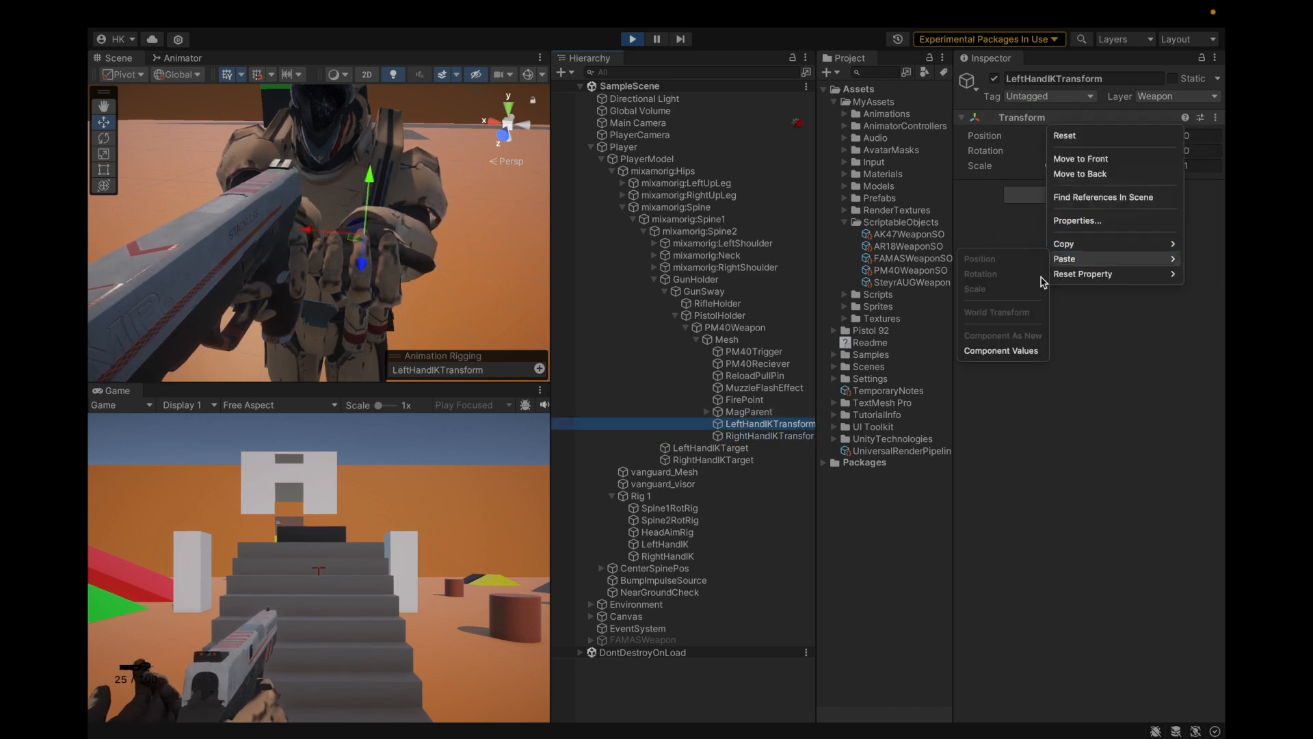
pyautogui.click(994, 351)
# Step: Set LeftHandIKTransform's rotation to X 15 and Y -90, and move it to about X 0.091, Z -0.043
pyautogui.keyDown('alt'); pyautogui.moveTo(388, 223); pyautogui.dragTo(745, 215); pyautogui.keyUp('alt')
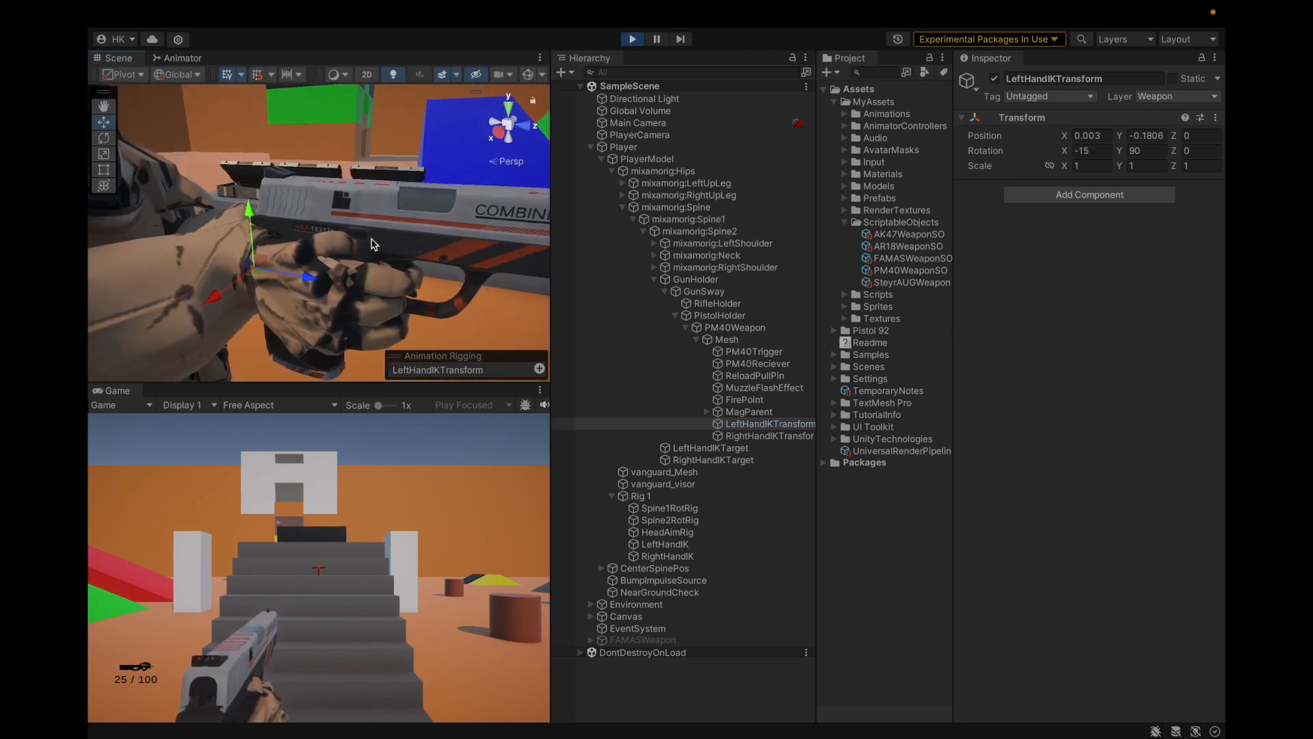
pyautogui.click(1106, 152)
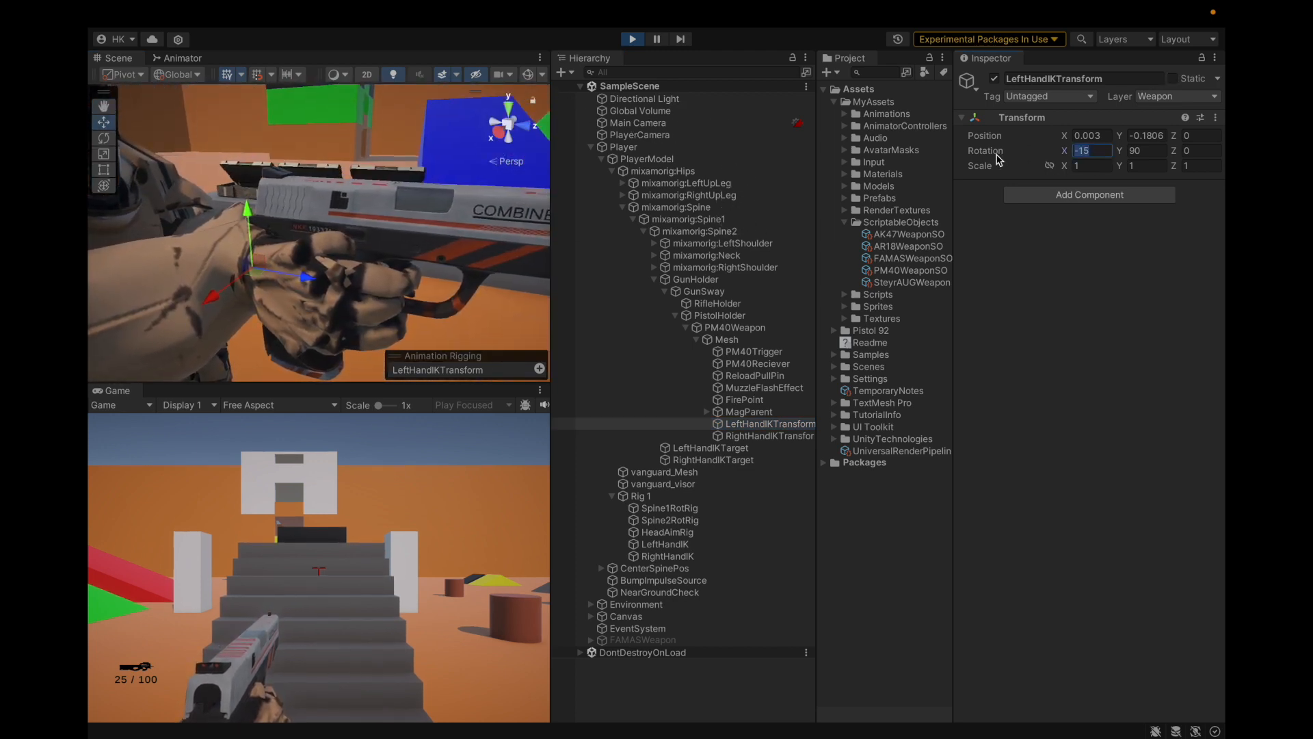
pyautogui.write('1')
pyautogui.press('Tab')
pyautogui.write('-90')
pyautogui.keyDown('alt'); pyautogui.moveTo(417, 209); pyautogui.dragTo(318, 235); pyautogui.keyUp('alt')
pyautogui.keyDown('alt'); pyautogui.moveTo(395, 274); pyautogui.dragTo(337, 258); pyautogui.keyUp('alt')
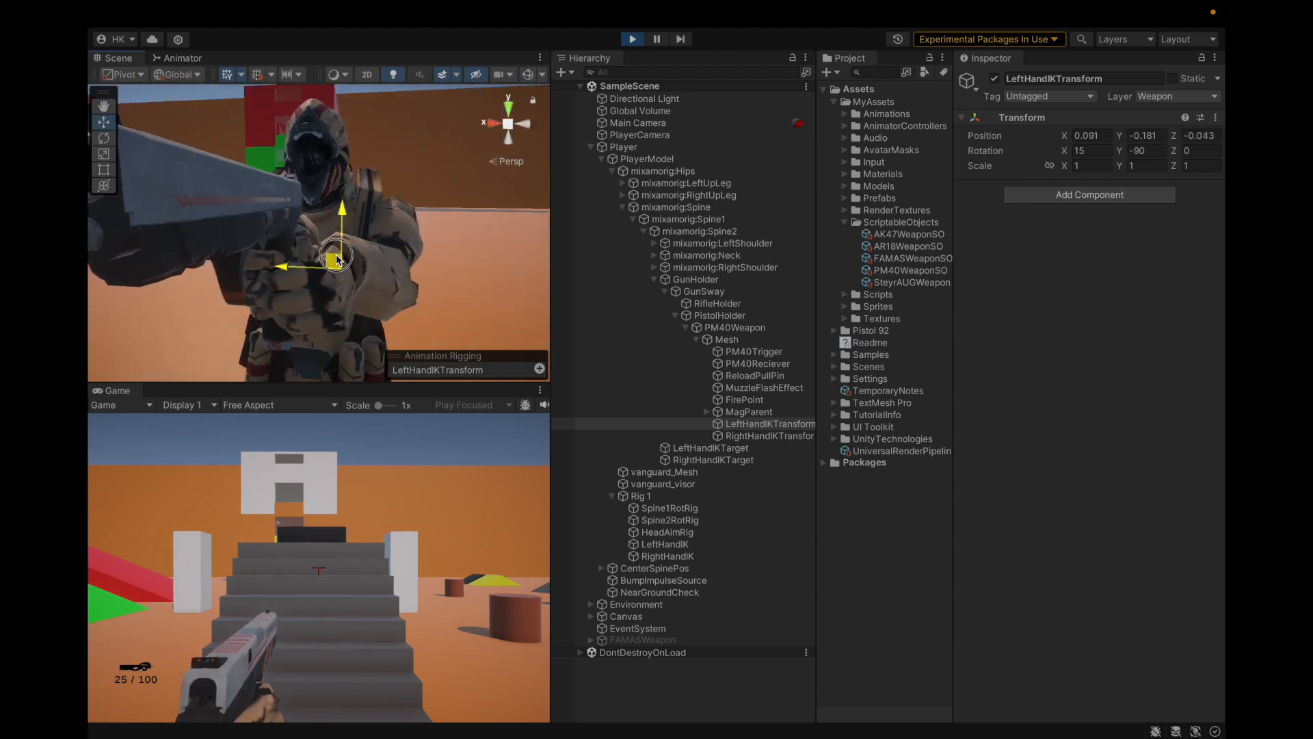
# Step: Fine-tune LeftHandIKTransform's position against the grip to about X 0.072, Z -0.056
pyautogui.keyDown('alt'); pyautogui.moveTo(403, 232); pyautogui.dragTo(687, 72); pyautogui.keyUp('alt')
pyautogui.keyDown('alt'); pyautogui.moveTo(290, 305); pyautogui.dragTo(235, 294); pyautogui.keyUp('alt')
pyautogui.keyDown('alt'); pyautogui.moveTo(256, 184); pyautogui.dragTo(190, 224); pyautogui.keyUp('alt')
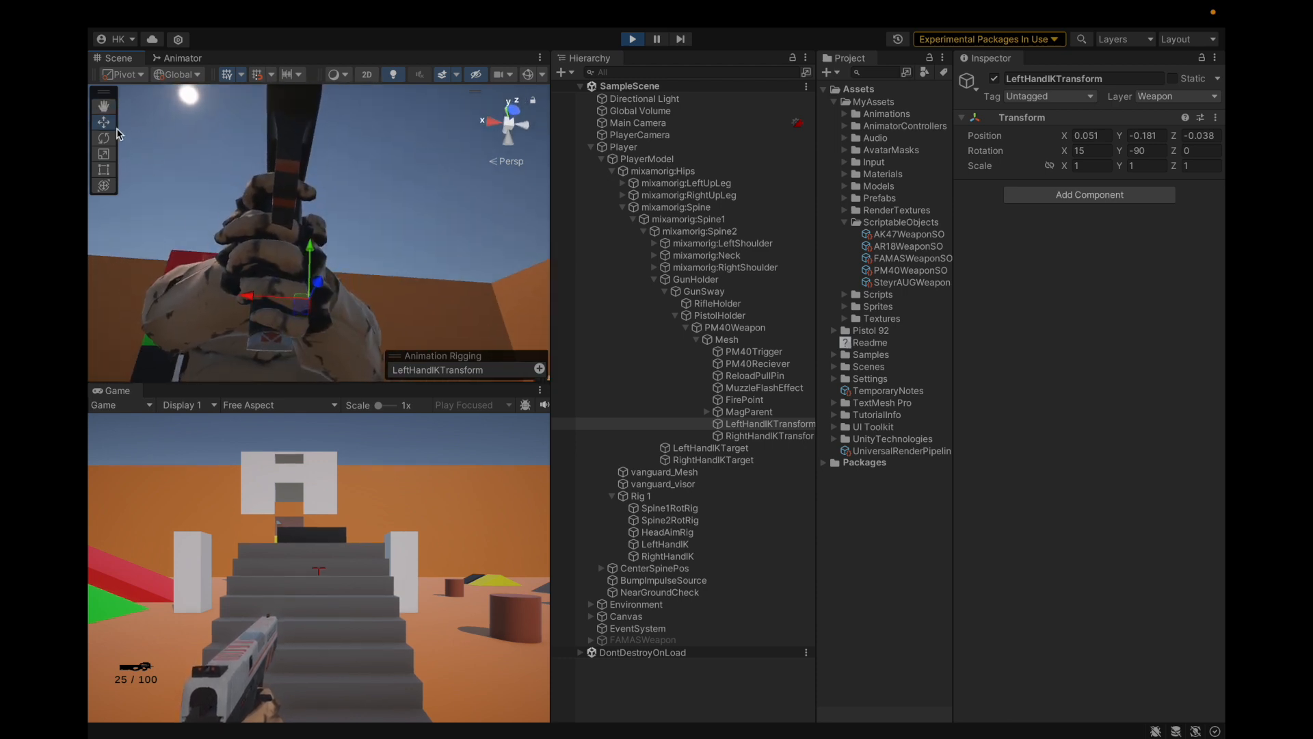
pyautogui.moveTo(313, 254); pyautogui.dragTo(312, 262)
pyautogui.moveTo(253, 313)
pyautogui.mouseDown()
pyautogui.moveTo(272, 307)
pyautogui.moveTo(265, 317)
pyautogui.mouseUp()
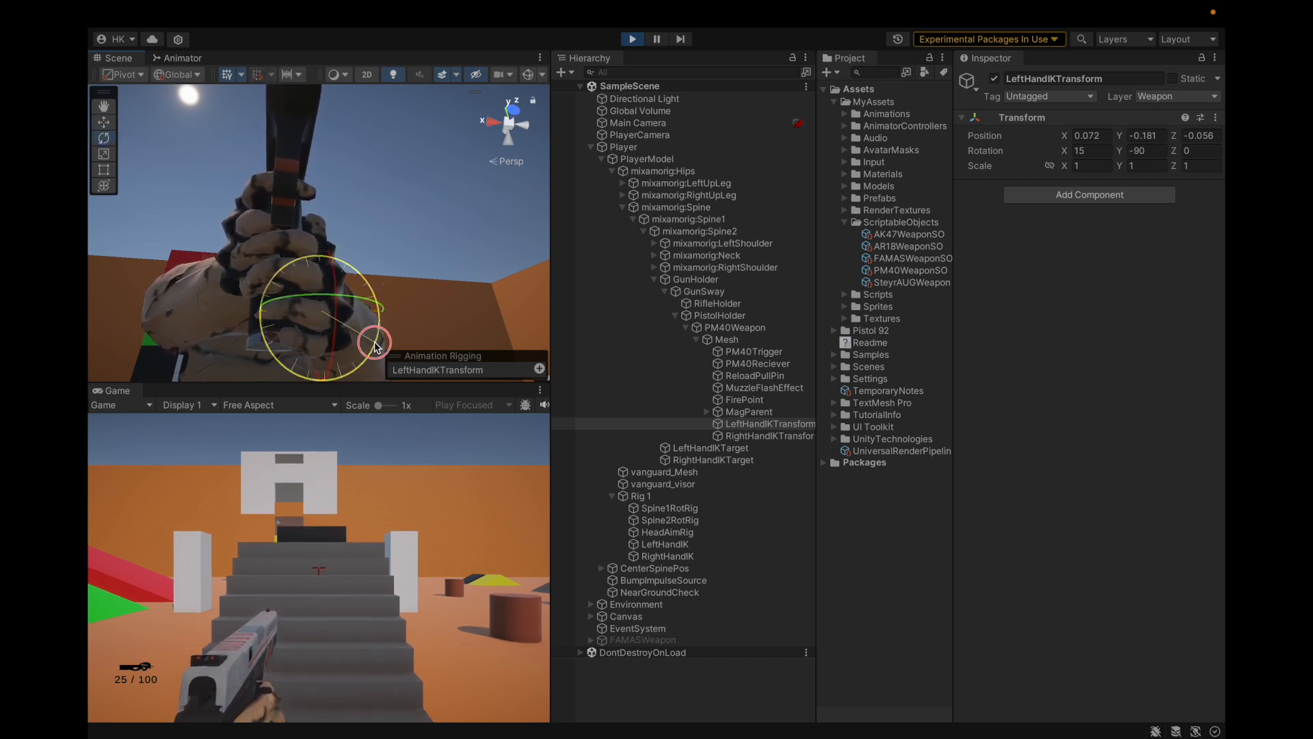
# Step: Rotate LeftHandIKTransform to a Y rotation of -75 and copy its Transform component
pyautogui.moveTo(377, 345); pyautogui.dragTo(367, 356)
pyautogui.keyDown('alt'); pyautogui.moveTo(427, 307); pyautogui.dragTo(547, 290); pyautogui.keyUp('alt')
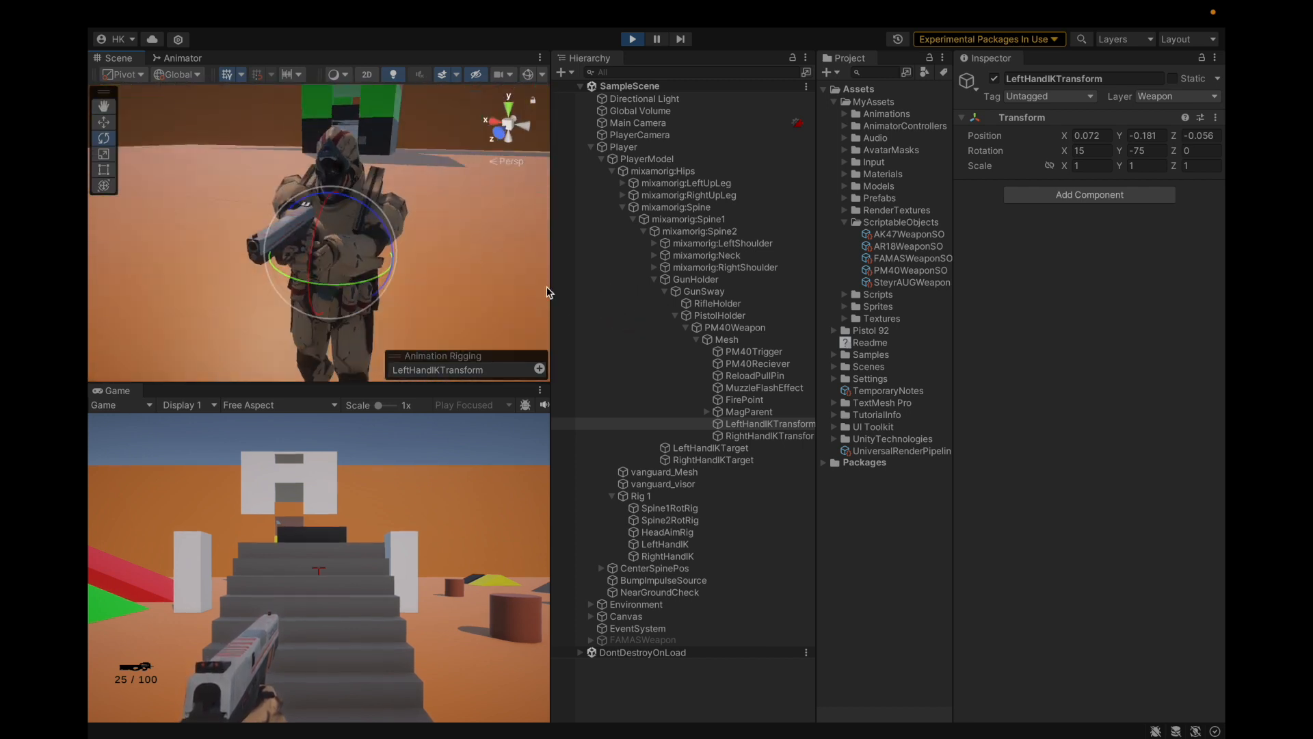
pyautogui.rightClick(1044, 120)
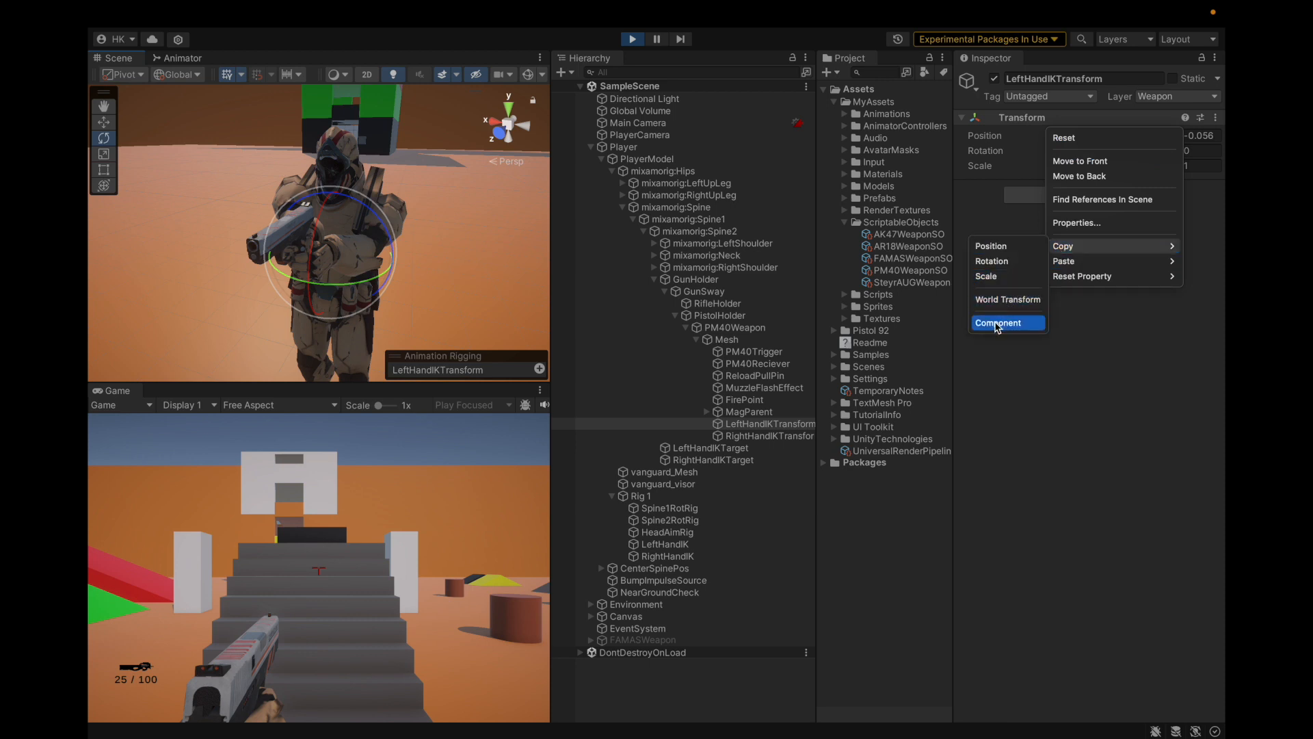
pyautogui.click(997, 323)
# Step: Exit Play mode, paste the copied Transform values onto LeftHandIKTransform, and save the project
pyautogui.hotkey('ctrl', 'p')
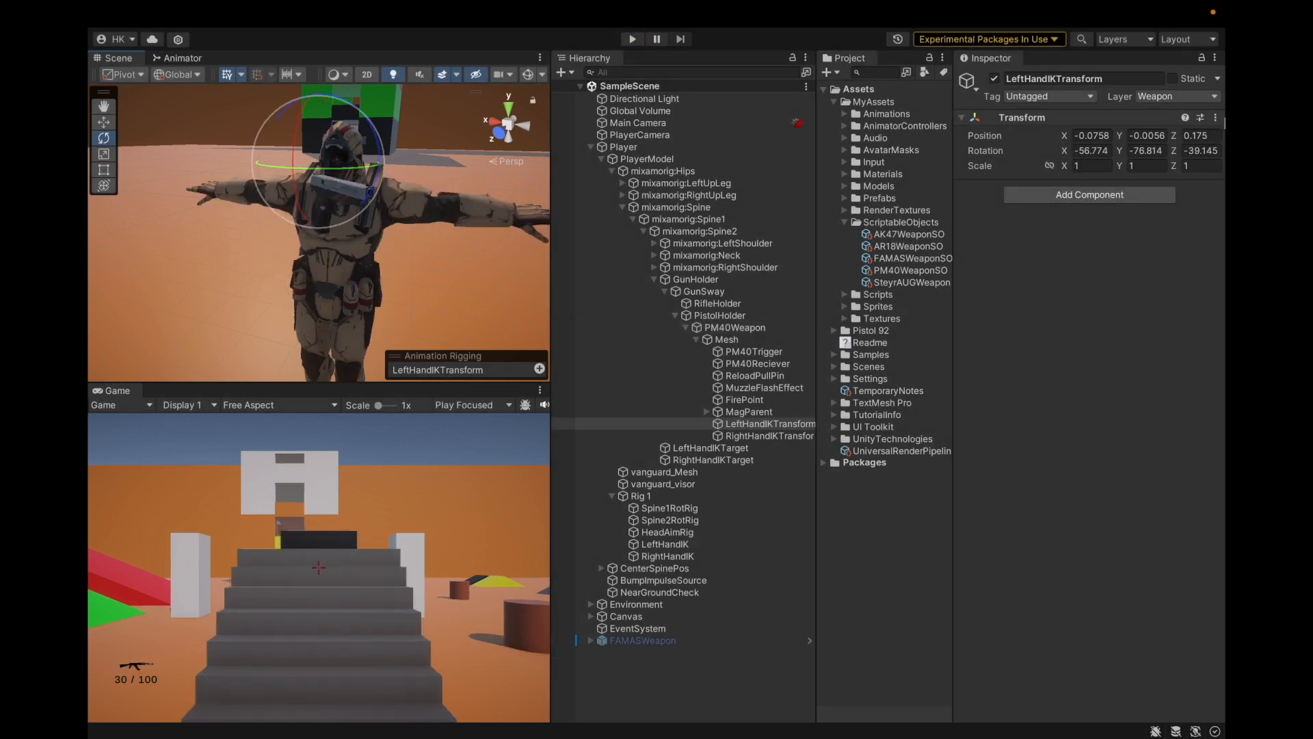
pyautogui.rightClick(1060, 121)
pyautogui.moveTo(1094, 262)
pyautogui.click(1017, 355)
pyautogui.click(179, 8)
pyautogui.click(188, 206)
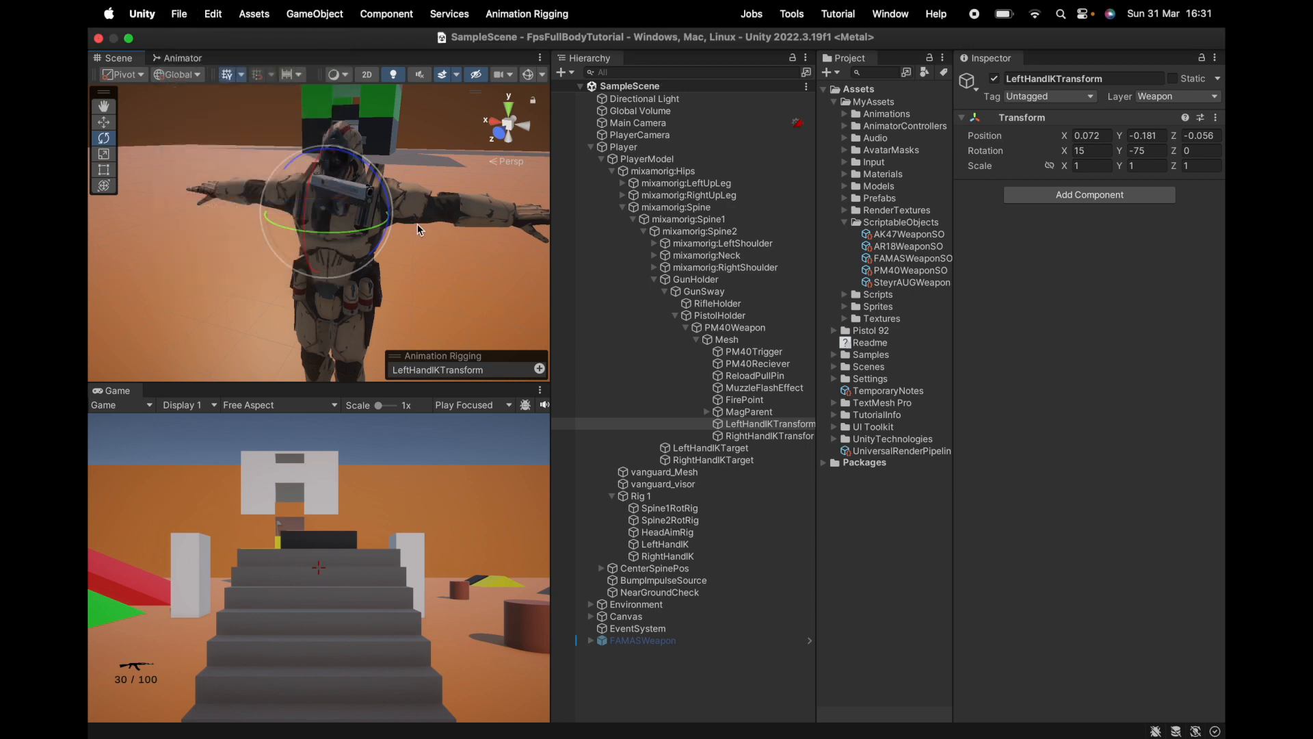
# Step: In Play mode, copy Player's world transform and paste it onto PistolHolder
pyautogui.click(633, 40)
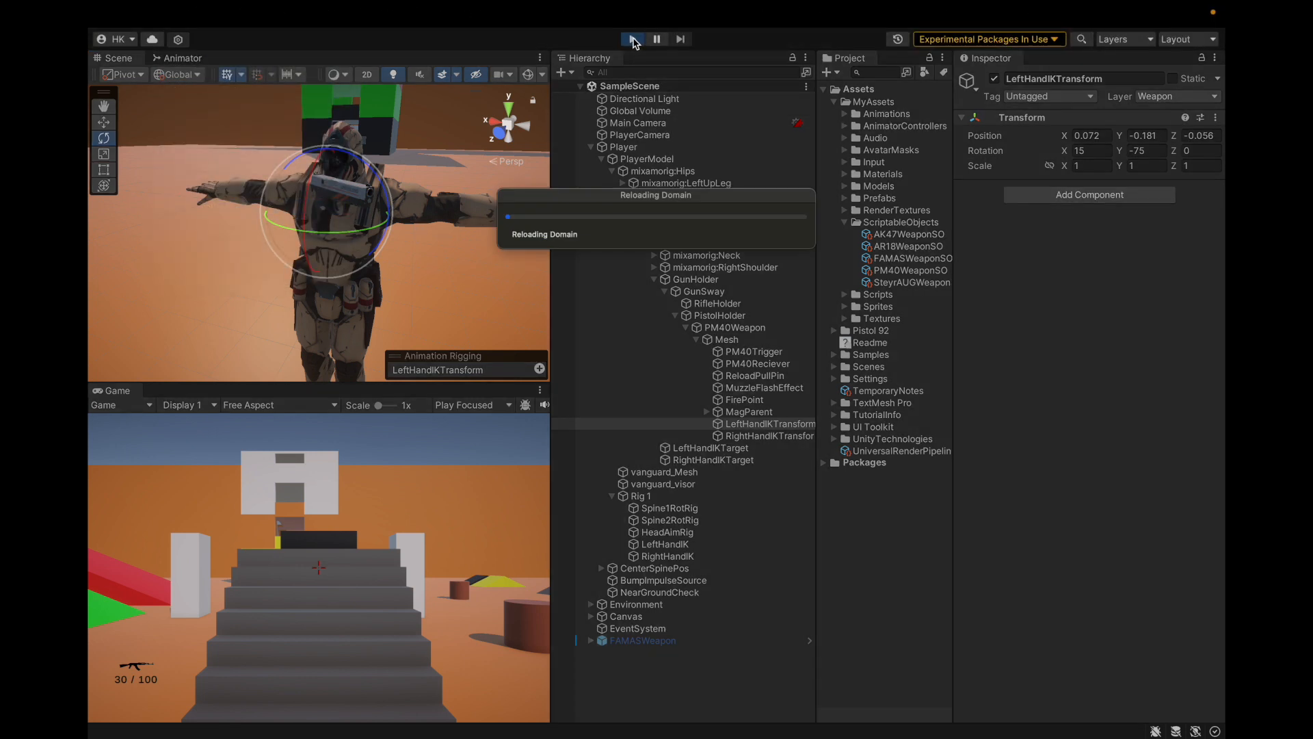
pyautogui.click(705, 292)
pyautogui.click(564, 146)
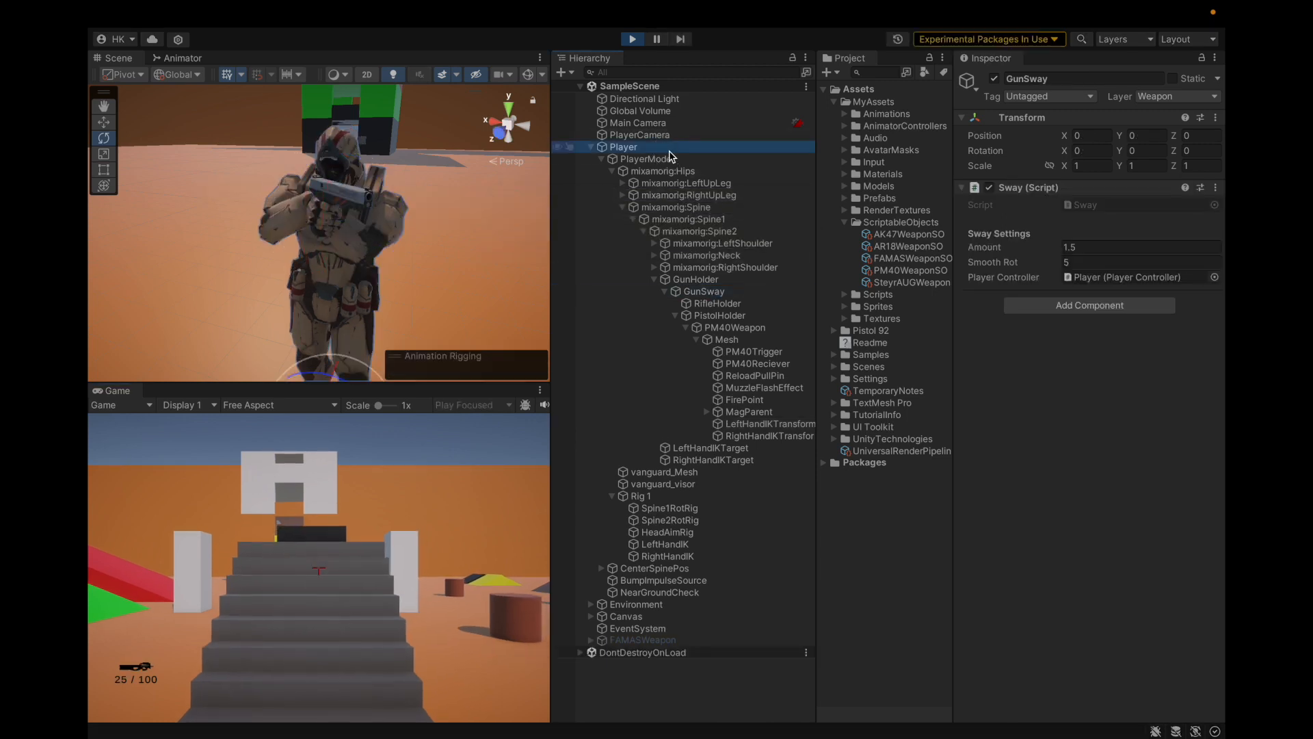
pyautogui.rightClick(1068, 117)
pyautogui.click(1042, 298)
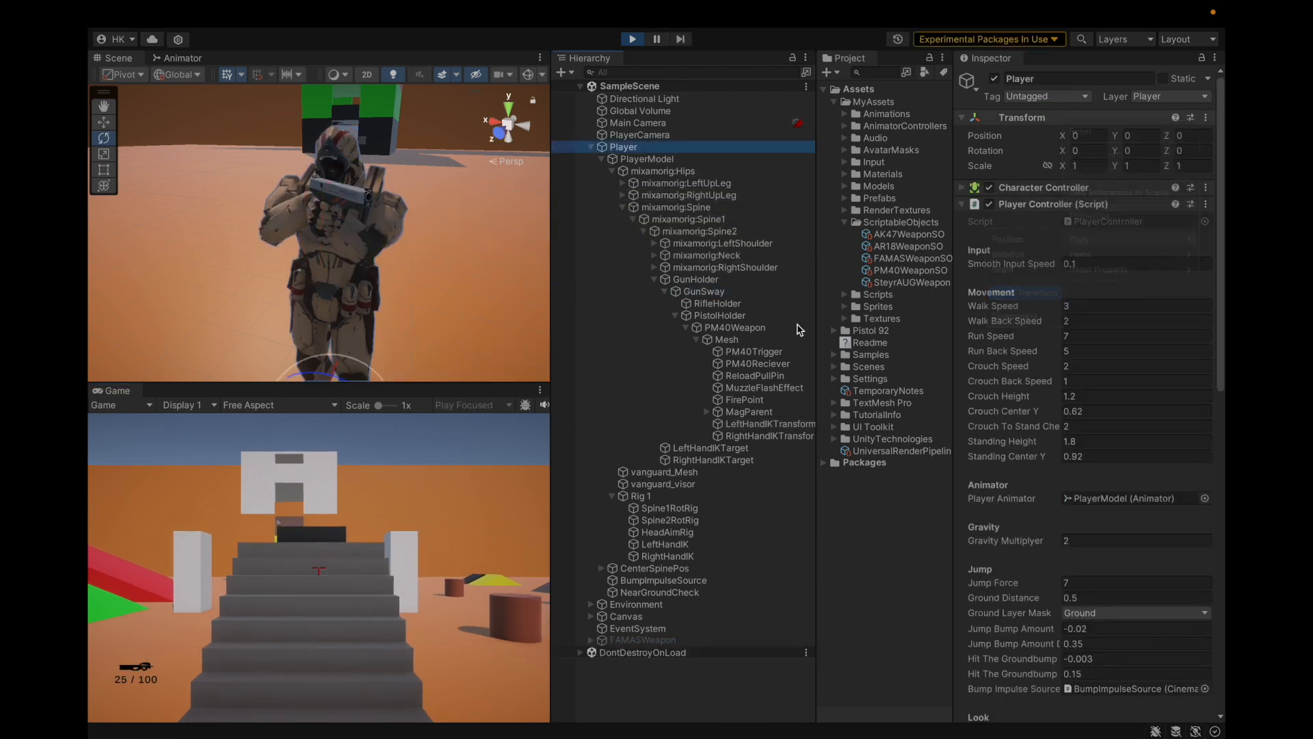
pyautogui.click(759, 316)
pyautogui.rightClick(1060, 123)
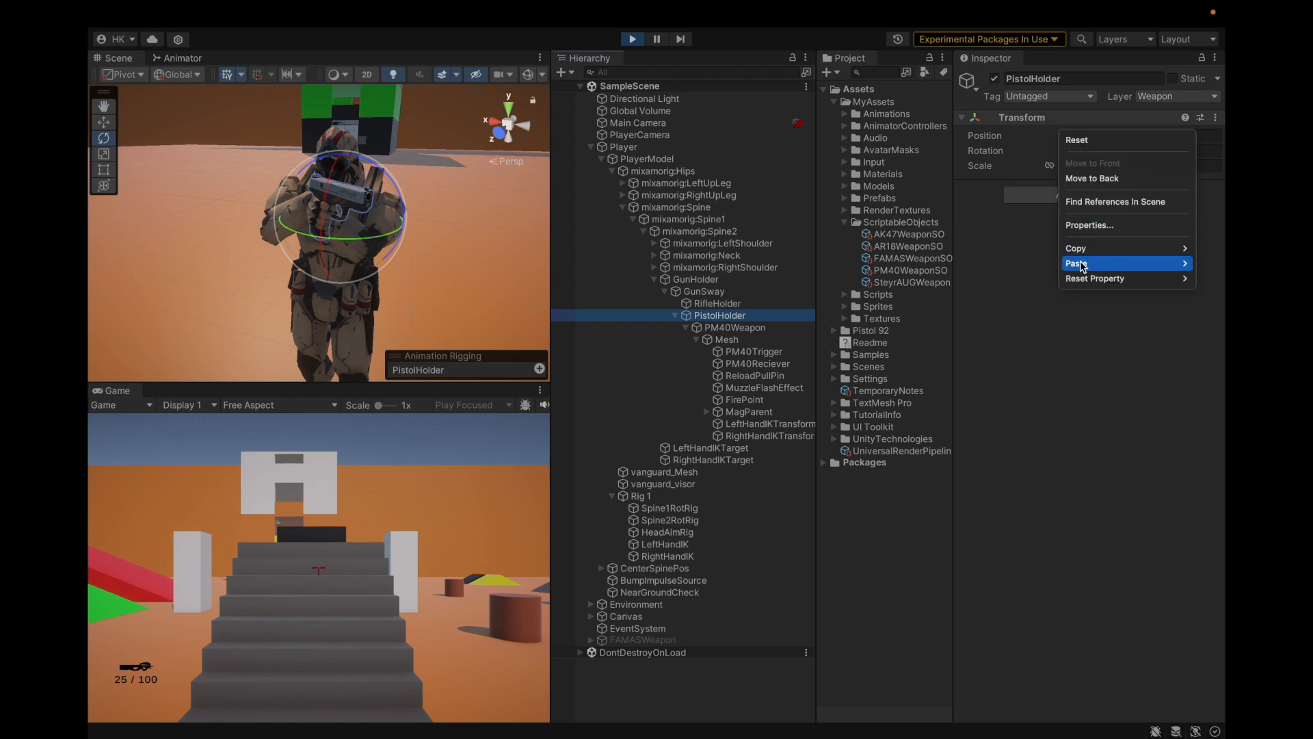
pyautogui.click(1019, 315)
pyautogui.scroll(-3, 411, 273)
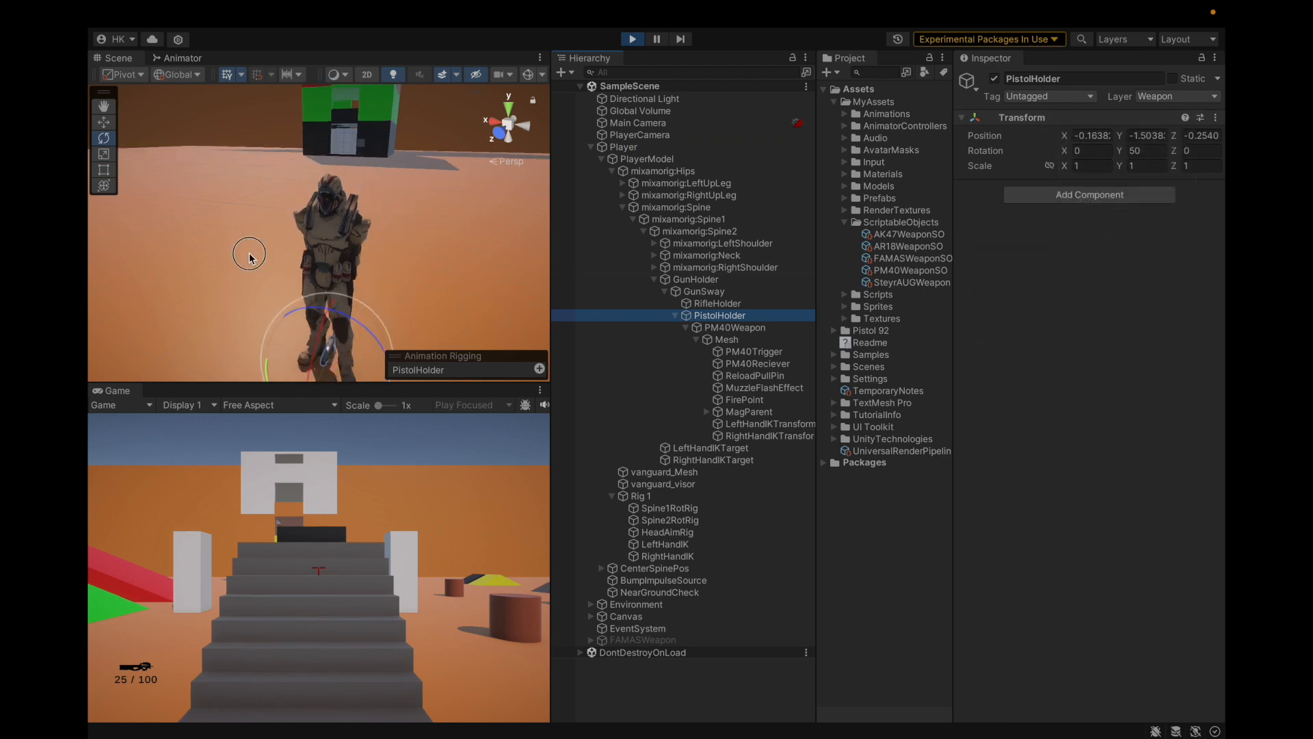
# Step: Set PistolHolder's Y position to 0 and move it in front of the player to about X 0.191, Z 0.044
pyautogui.keyDown('alt'); pyautogui.moveTo(248, 252); pyautogui.dragTo(374, 247); pyautogui.keyUp('alt')
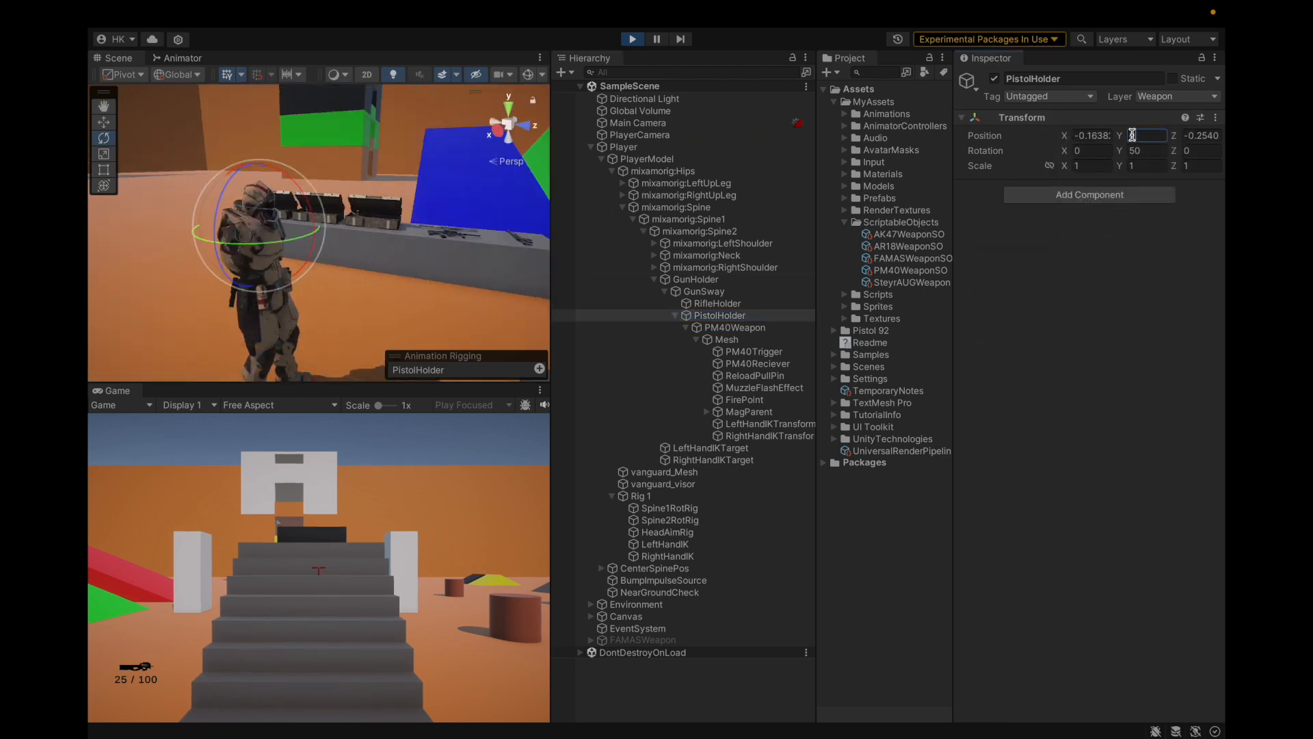
pyautogui.scroll(2, 314, 284)
pyautogui.keyDown('alt'); pyautogui.moveTo(273, 244); pyautogui.dragTo(356, 240); pyautogui.keyUp('alt')
pyautogui.scroll(3, 254, 206)
pyautogui.moveTo(276, 220); pyautogui.dragTo(386, 305)
pyautogui.keyDown('alt'); pyautogui.moveTo(479, 252); pyautogui.dragTo(359, 259); pyautogui.keyUp('alt')
pyautogui.moveTo(319, 352); pyautogui.dragTo(319, 330)
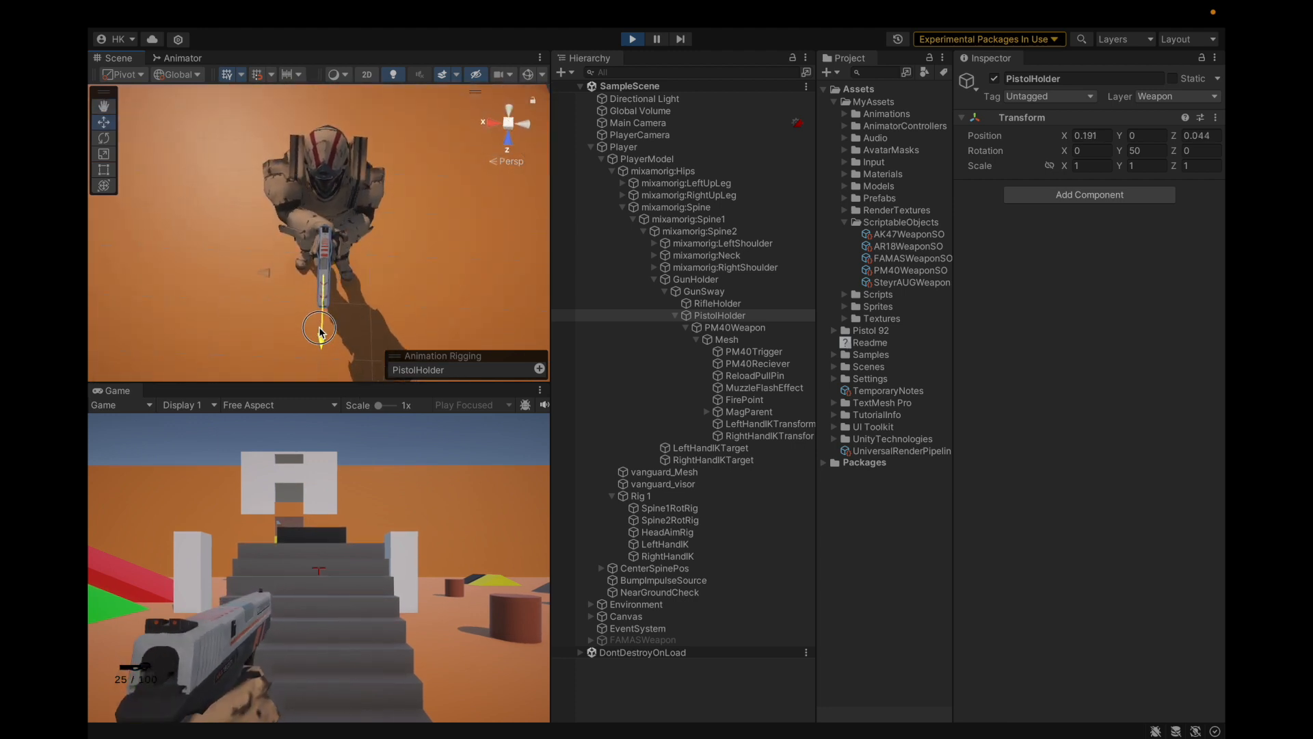
# Step: Fine-tune PistolHolder's position in front of the chest to about X 0.263, Z 0.074
pyautogui.keyDown('alt'); pyautogui.moveTo(173, 335); pyautogui.dragTo(326, 162); pyautogui.keyUp('alt')
pyautogui.scroll(3, 326, 163)
pyautogui.keyDown('alt'); pyautogui.moveTo(321, 261); pyautogui.dragTo(390, 270); pyautogui.keyUp('alt')
pyautogui.scroll(3, 293, 265)
pyautogui.scroll(3, 293, 265)
pyautogui.keyDown('alt'); pyautogui.moveTo(301, 266); pyautogui.dragTo(362, 200); pyautogui.keyUp('alt')
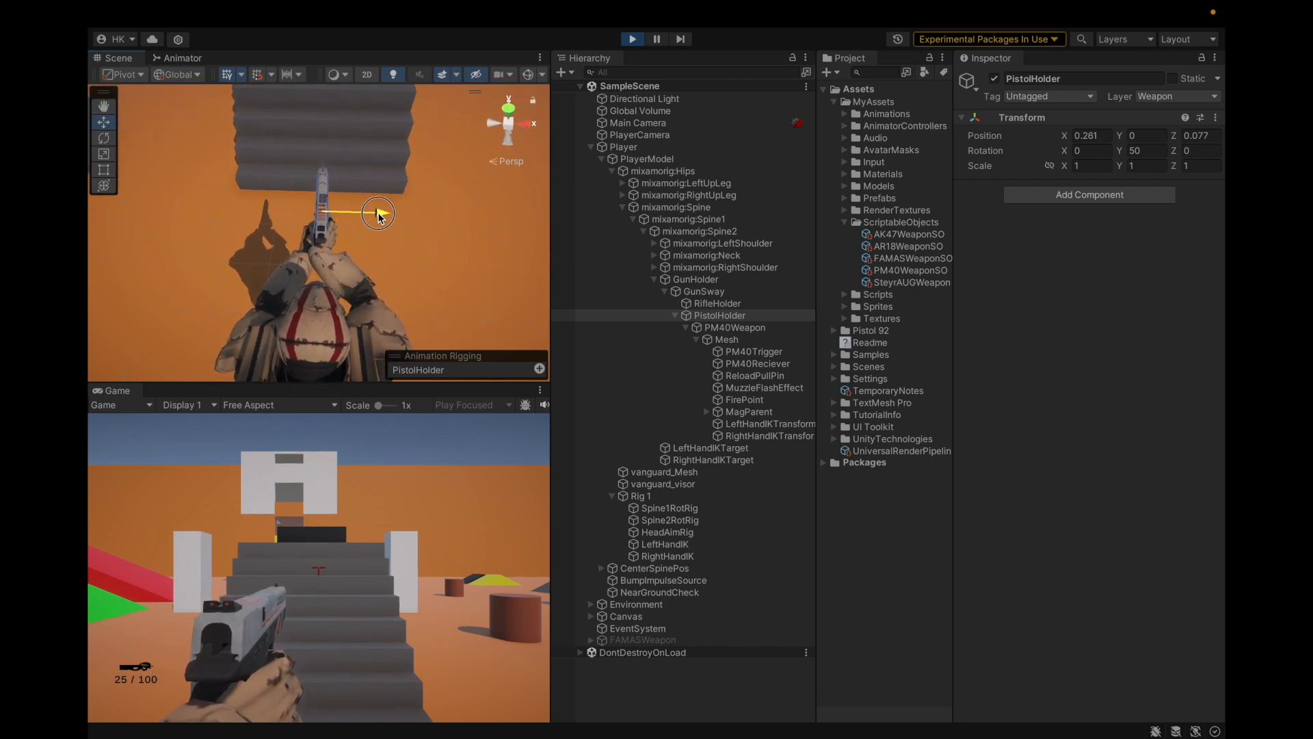
pyautogui.keyDown('alt'); pyautogui.moveTo(391, 261); pyautogui.dragTo(320, 234); pyautogui.keyUp('alt')
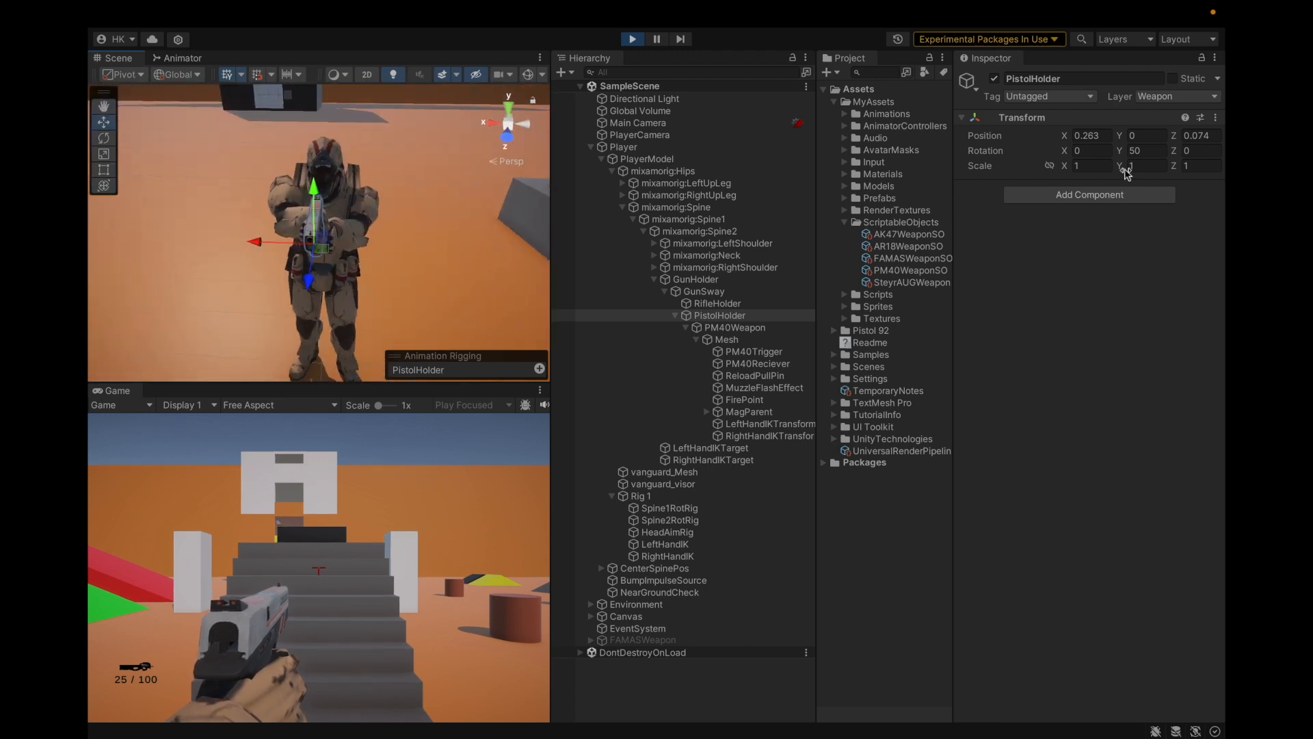
# Step: Copy PistolHolder's Transform component from Play mode, paste its values onto PistolHolder in Edit mode, and save the project
pyautogui.rightClick(1070, 123)
pyautogui.click(1053, 323)
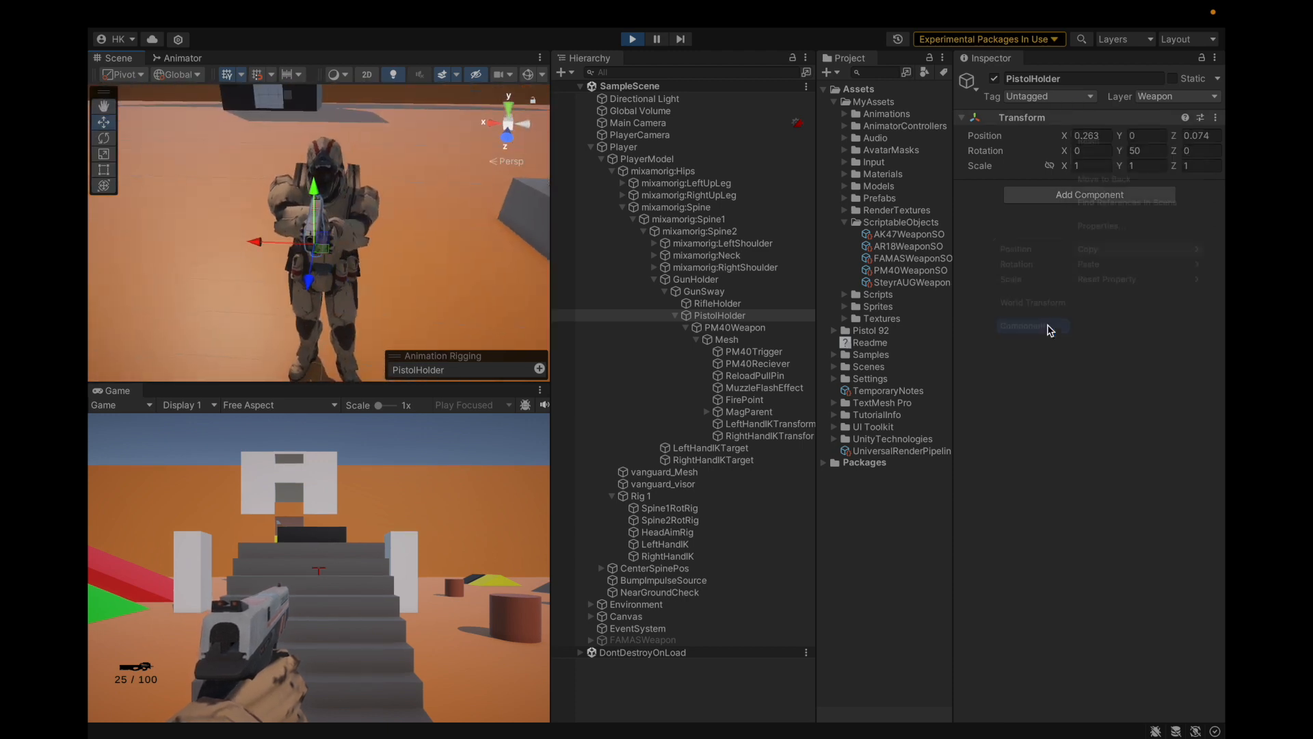
pyautogui.hotkey('ctrl', 'p')
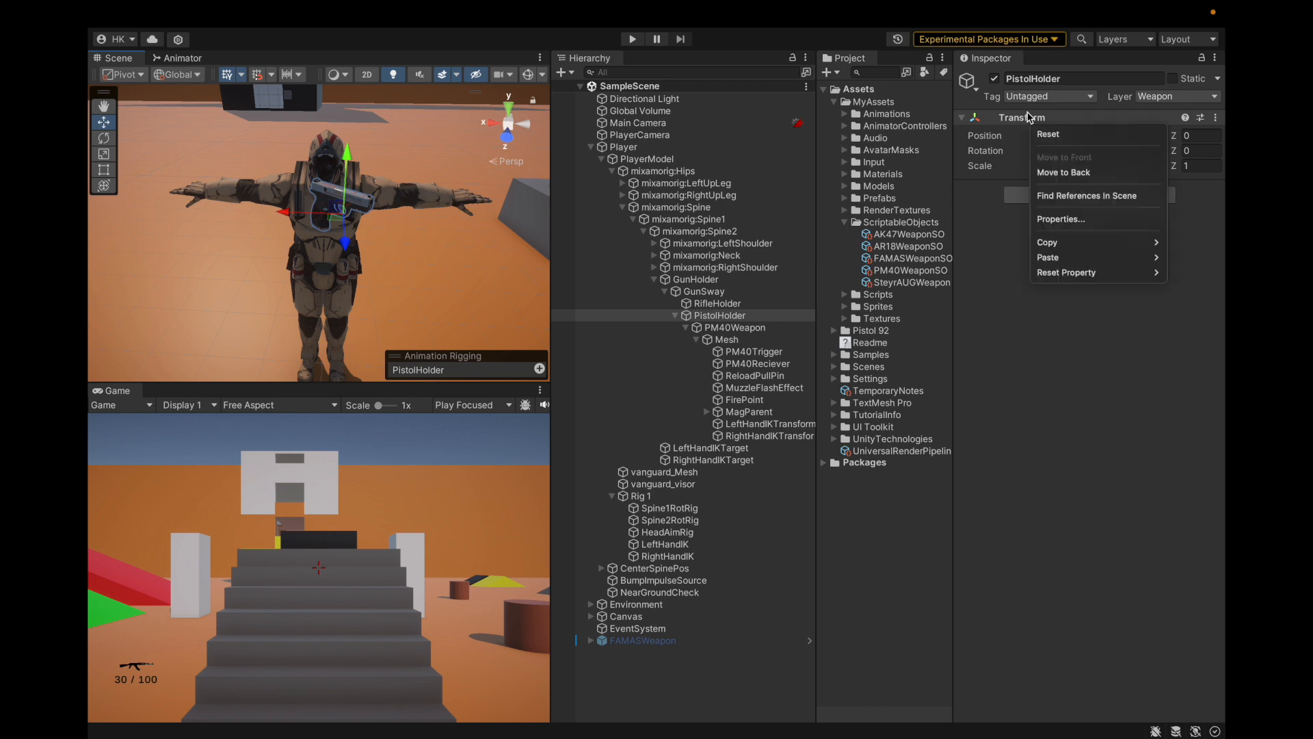
pyautogui.moveTo(1035, 257)
pyautogui.click(998, 346)
pyautogui.moveTo(366, 14)
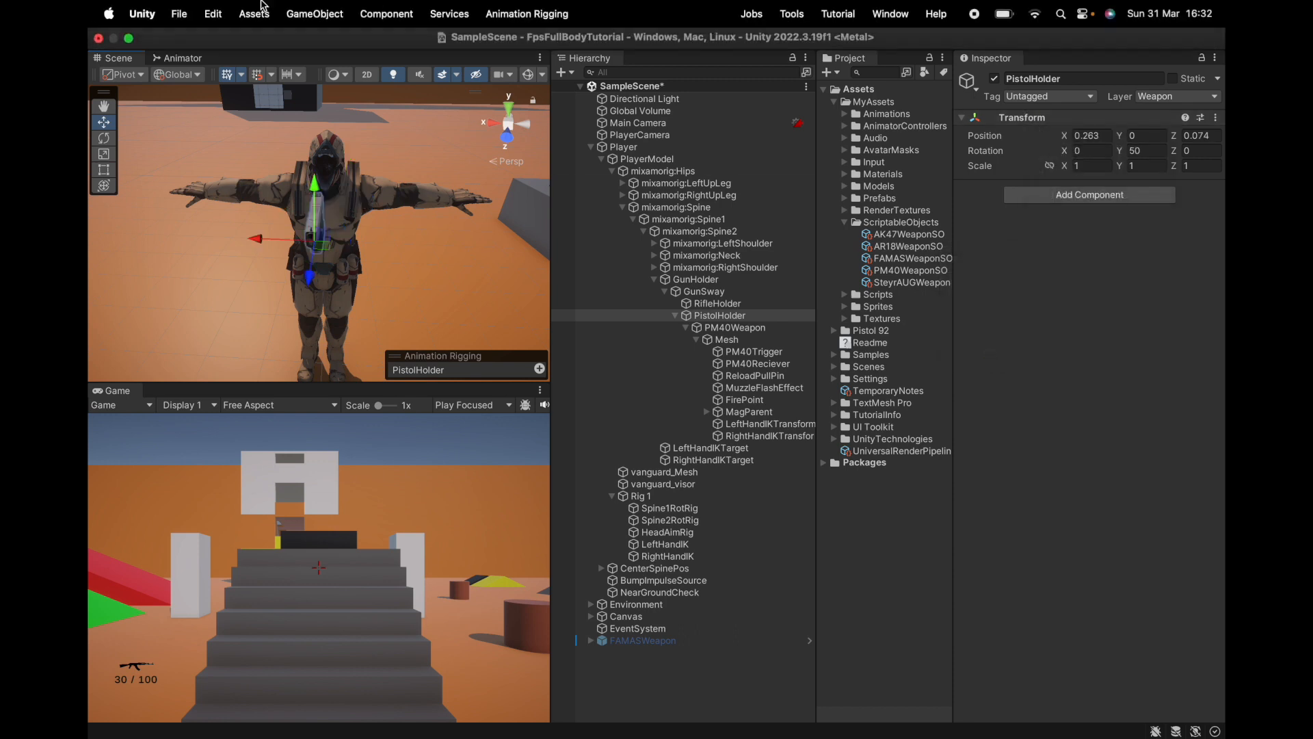
pyautogui.click(179, 14)
pyautogui.click(200, 205)
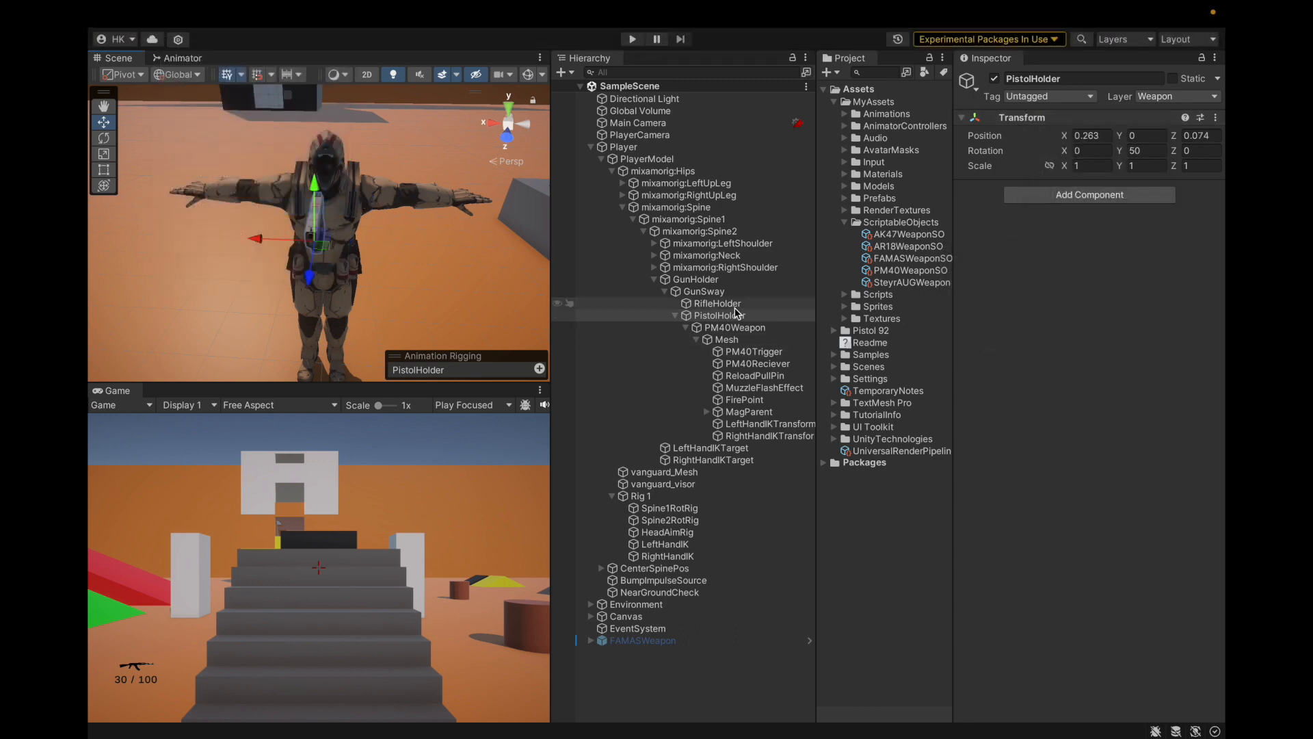
# Step: Collapse all the expanded child levels under Player in the scene hierarchy, including the spine bones and Rig 1
pyautogui.press('Left')
pyautogui.press('Left')
pyautogui.press('Left')
pyautogui.press('Left')
pyautogui.press('Left')
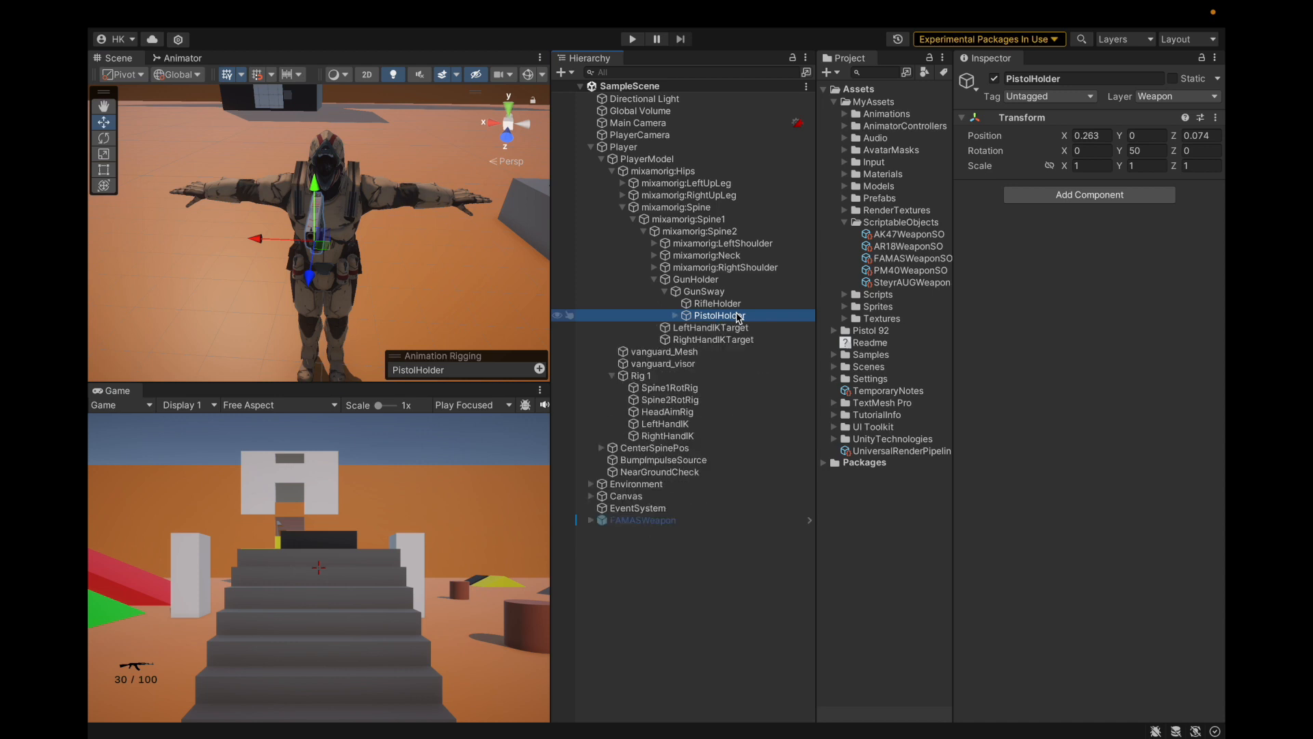
pyautogui.press('Up')
pyautogui.press('Up')
pyautogui.press('Up')
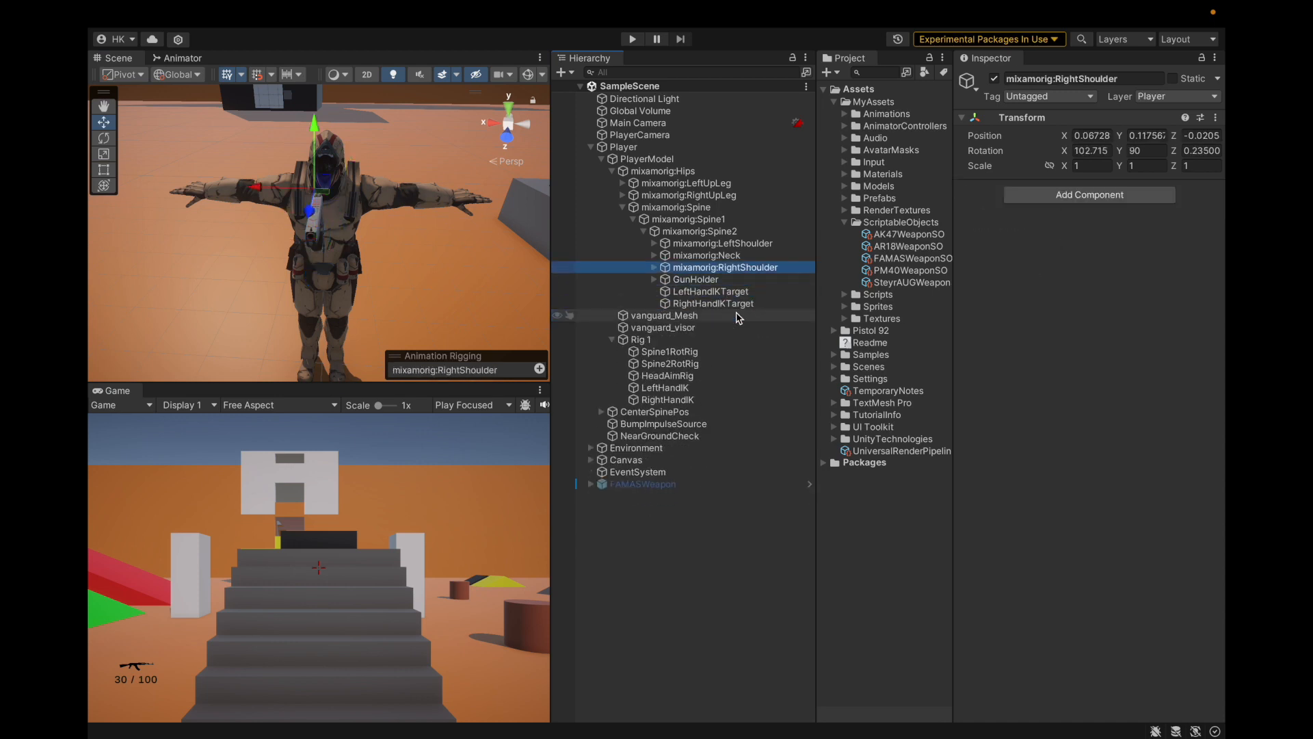
pyautogui.press('Left')
pyautogui.press('Left')
pyautogui.press('Left')
pyautogui.press('Left')
pyautogui.press('Left')
pyautogui.press('Down')
pyautogui.press('Down')
pyautogui.press('Down')
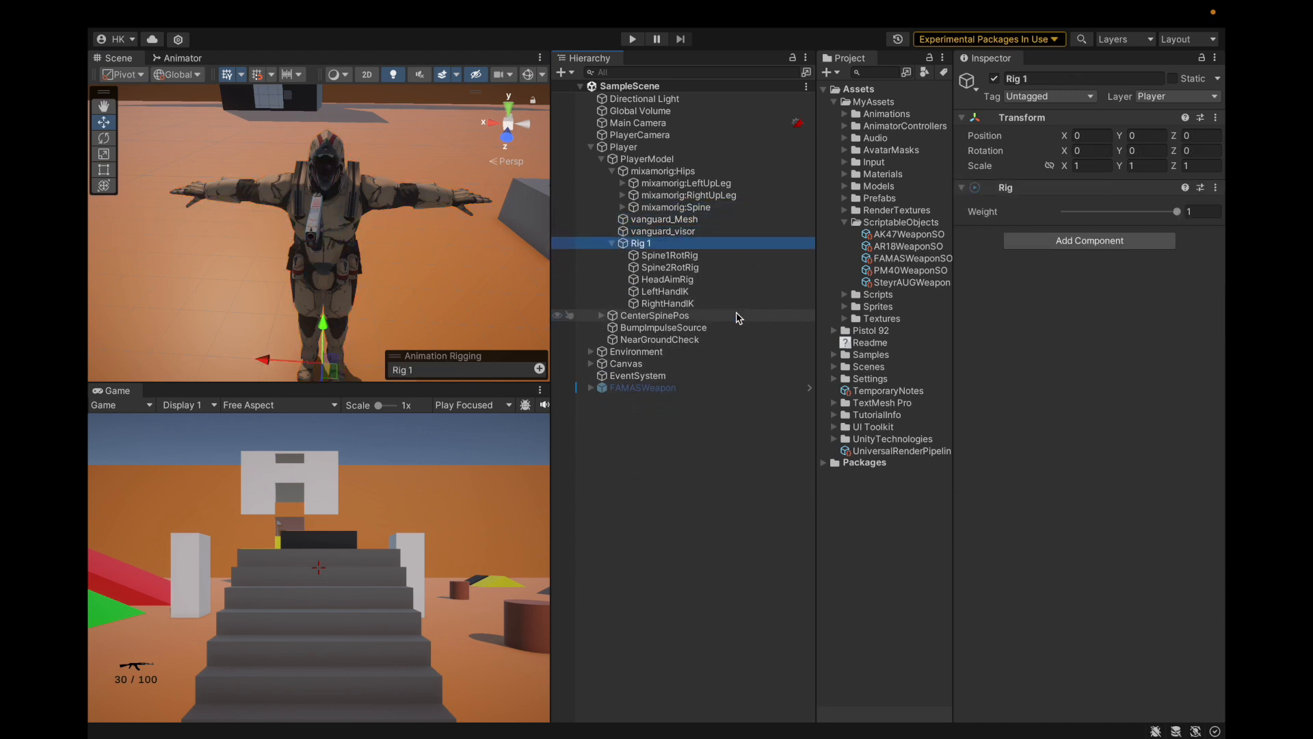
pyautogui.press('Left')
pyautogui.press('Up')
pyautogui.press('Left')
pyautogui.press('Left')
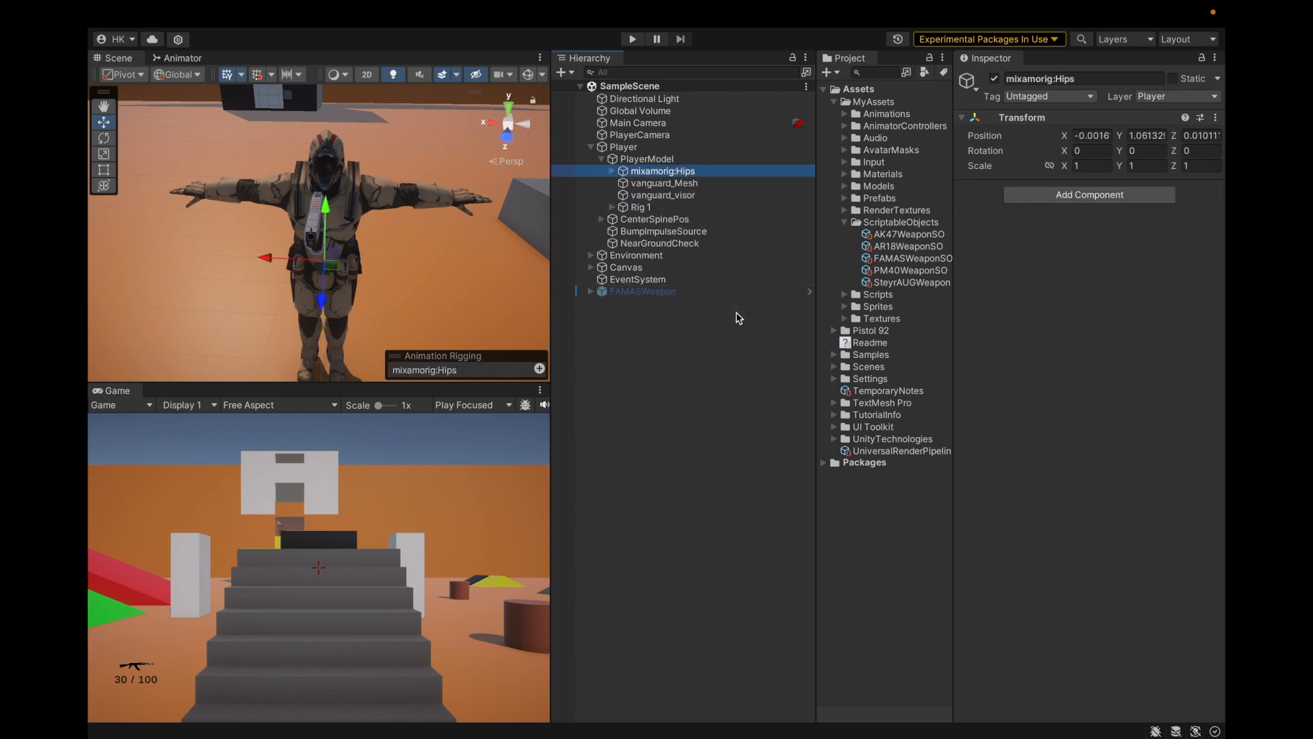
pyautogui.press('Left')
pyautogui.press('Left')
pyautogui.press('Left')
pyautogui.press('Left')
# Step: Save the project, and widen the project asset list with nothing selected
pyautogui.click(179, 14)
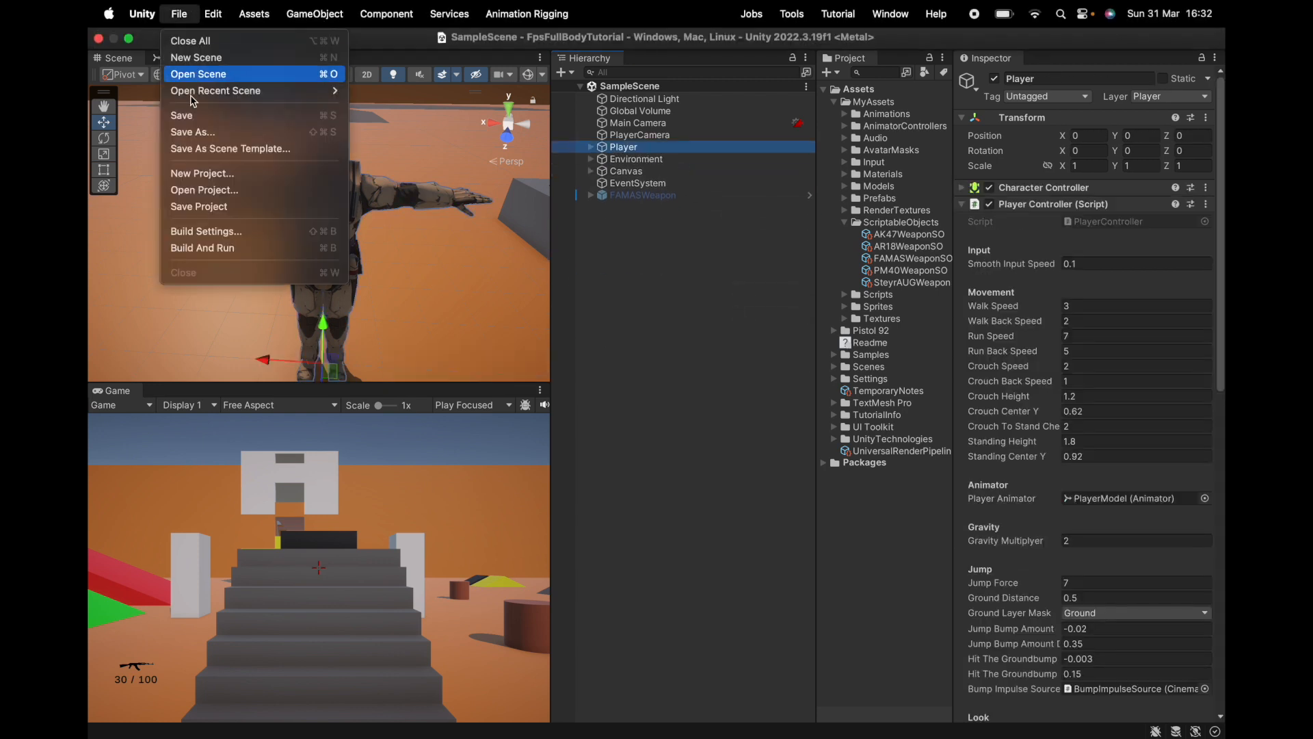
pyautogui.click(199, 205)
pyautogui.moveTo(817, 251); pyautogui.dragTo(791, 256)
pyautogui.click(745, 280)
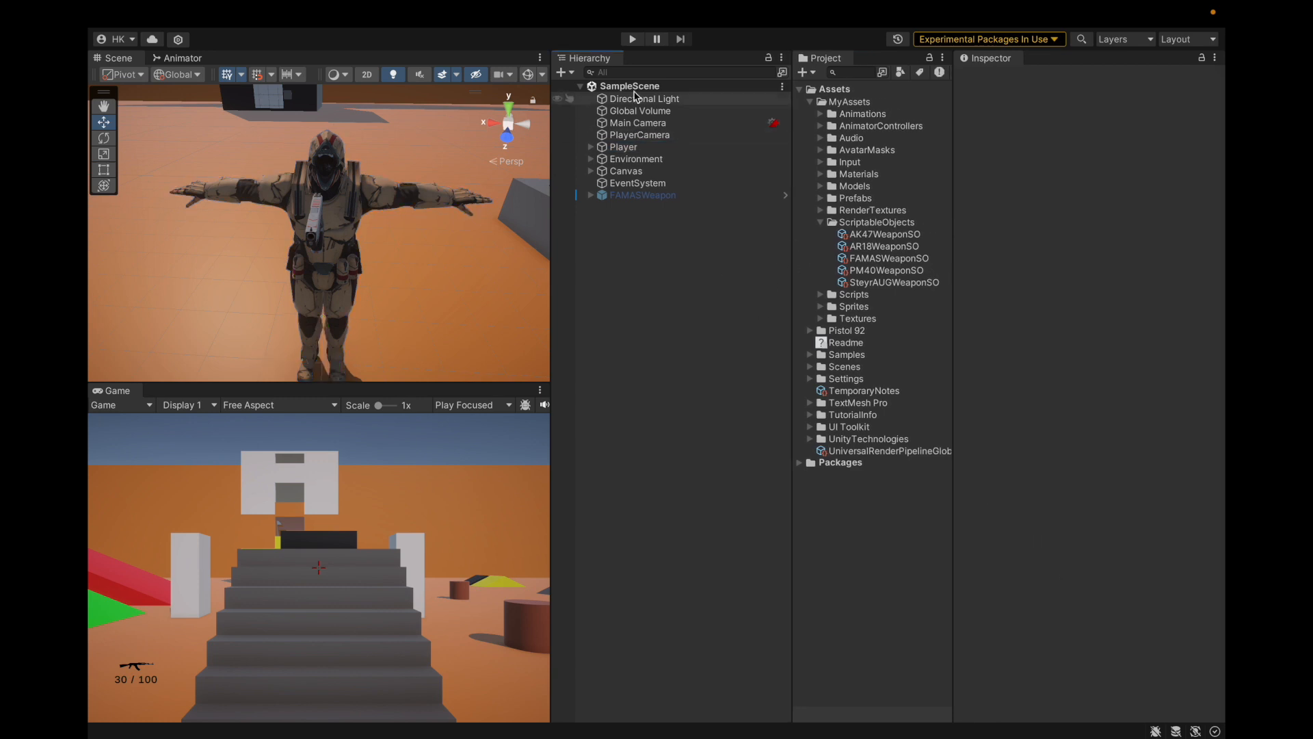
# Step: Run the game and fire the PM40 pistol repeatedly to test its pose and shooting
pyautogui.click(633, 40)
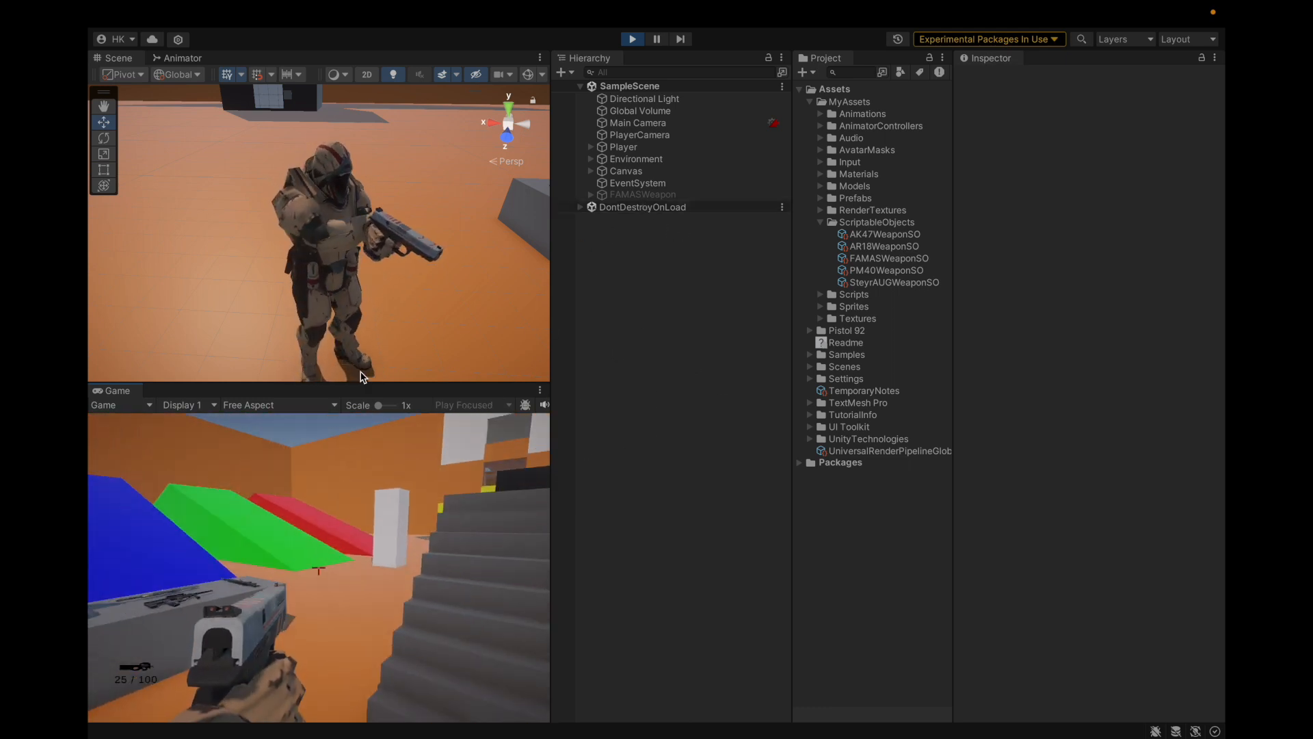
pyautogui.click(326, 453)
pyautogui.click(328, 458)
pyautogui.click(342, 452)
pyautogui.click(363, 450)
pyautogui.click(362, 450)
pyautogui.click(362, 451)
pyautogui.click(362, 453)
pyautogui.click(362, 453)
pyautogui.click(362, 453)
pyautogui.click(363, 453)
# Step: Walk the player back and forth around the staircase to examine how the pistol is held while moving
pyautogui.press('w')
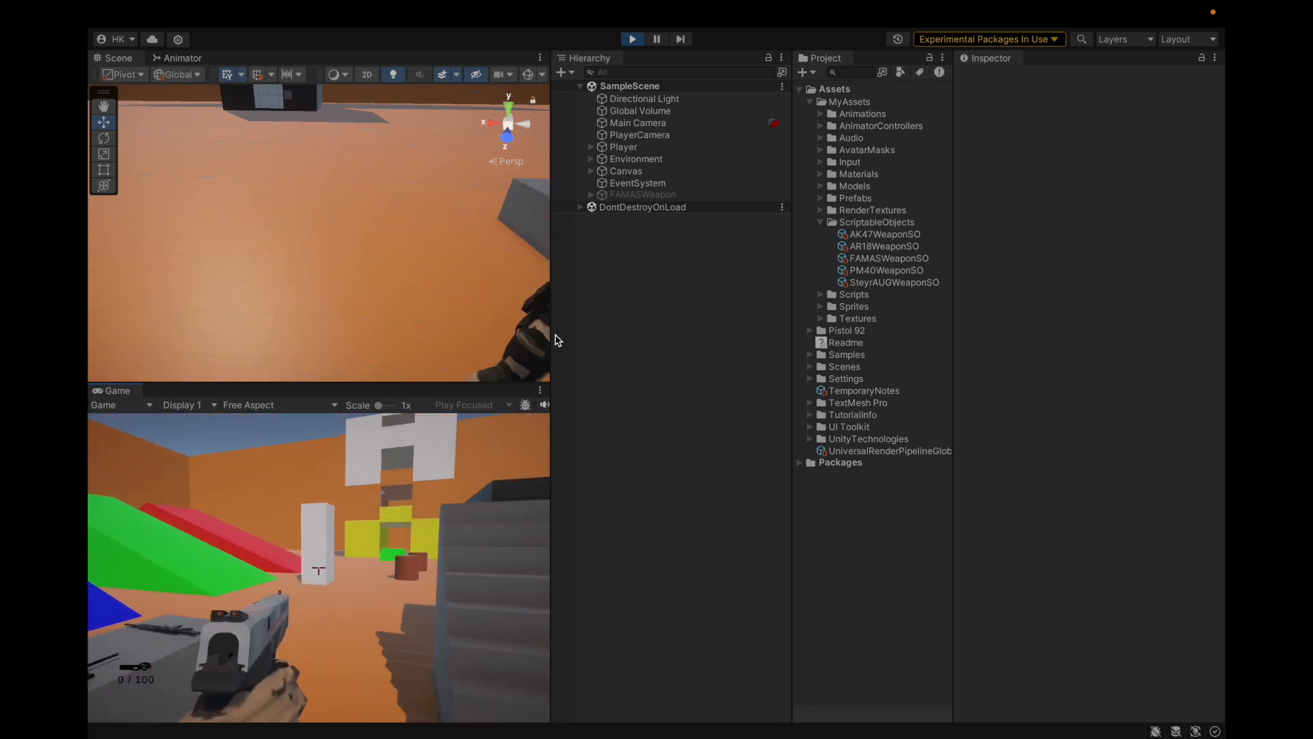
pyautogui.press('w')
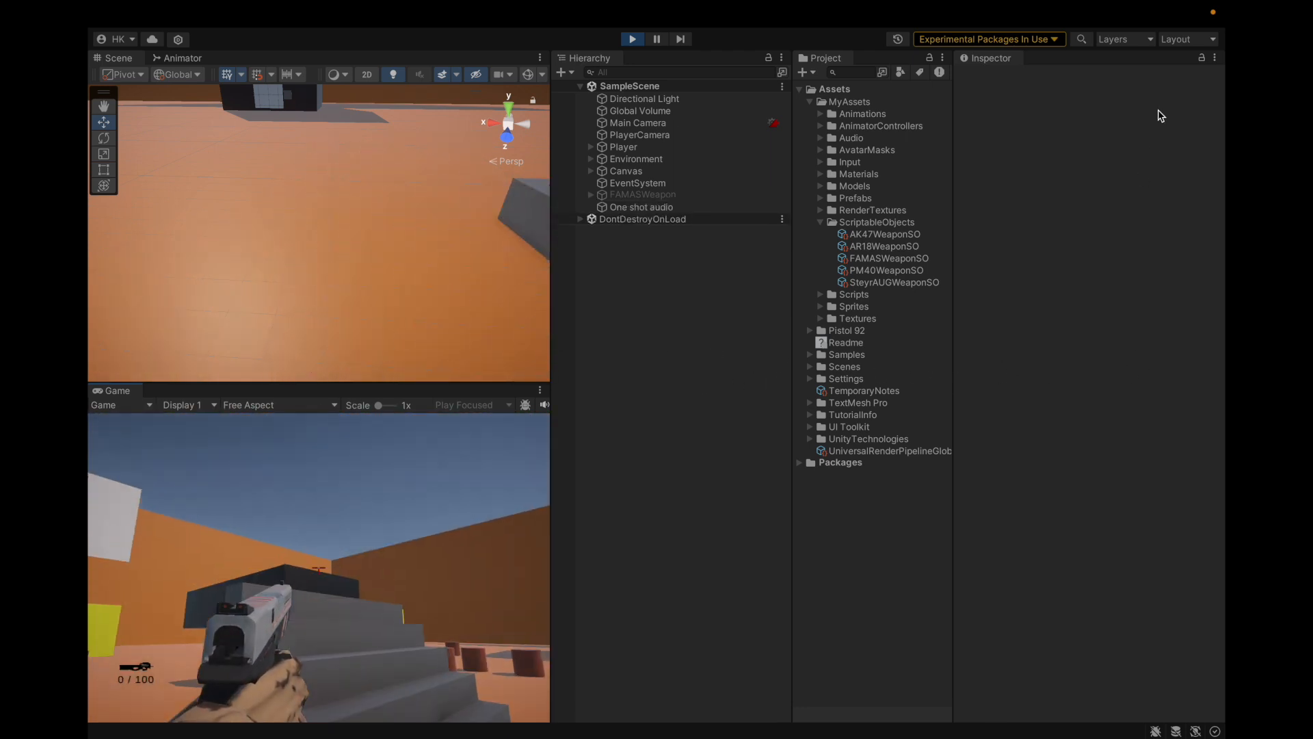
pyautogui.press('w')
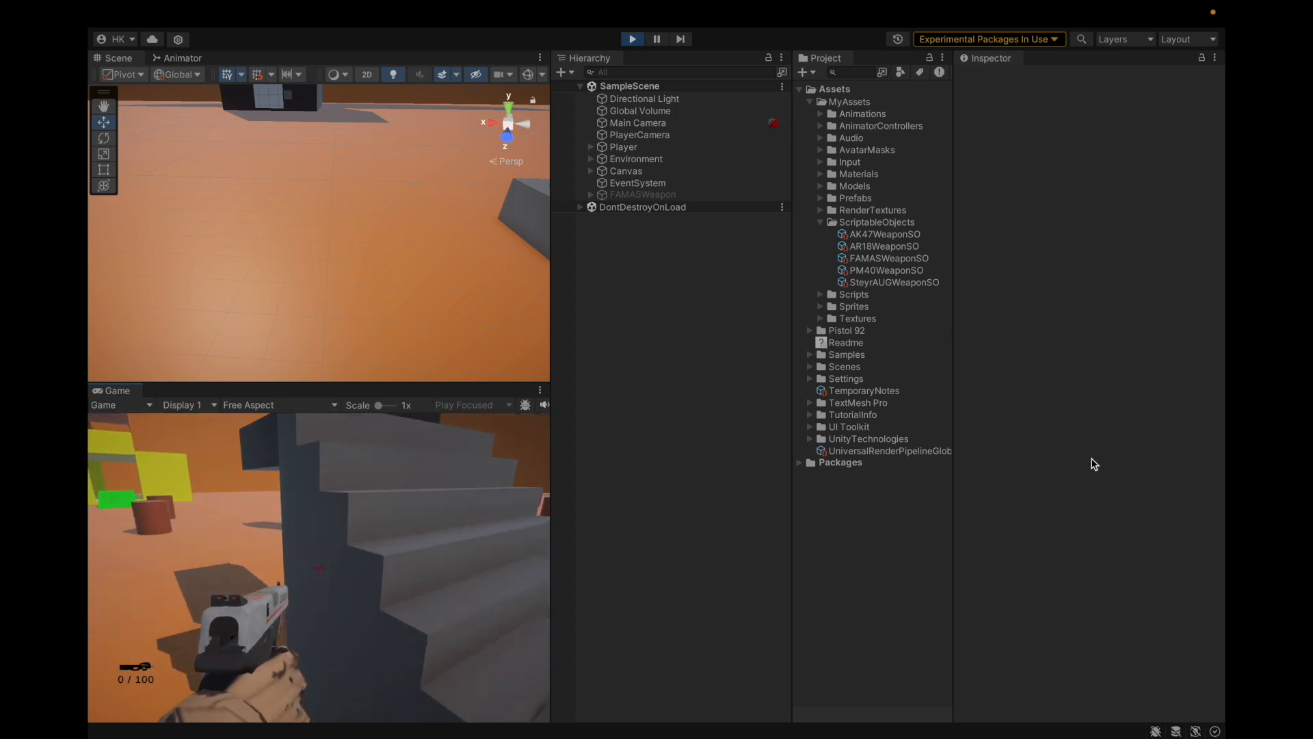
pyautogui.press('s')
pyautogui.press('w')
pyautogui.press('s')
pyautogui.press('w')
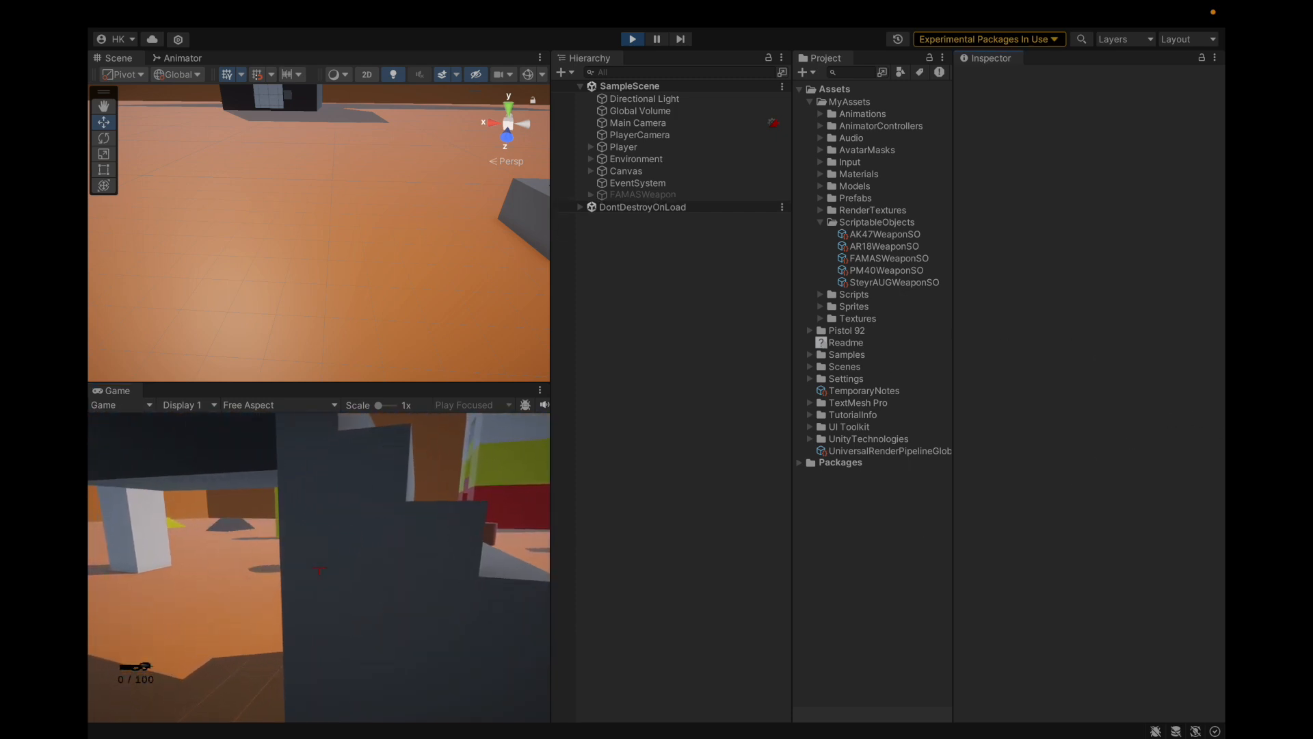
# Step: Frame Player in the Scene view, then exit Play mode and save the project
pyautogui.doubleClick(687, 149)
pyautogui.keyDown('alt'); pyautogui.moveTo(211, 241); pyautogui.dragTo(424, 216); pyautogui.keyUp('alt')
pyautogui.click(629, 43)
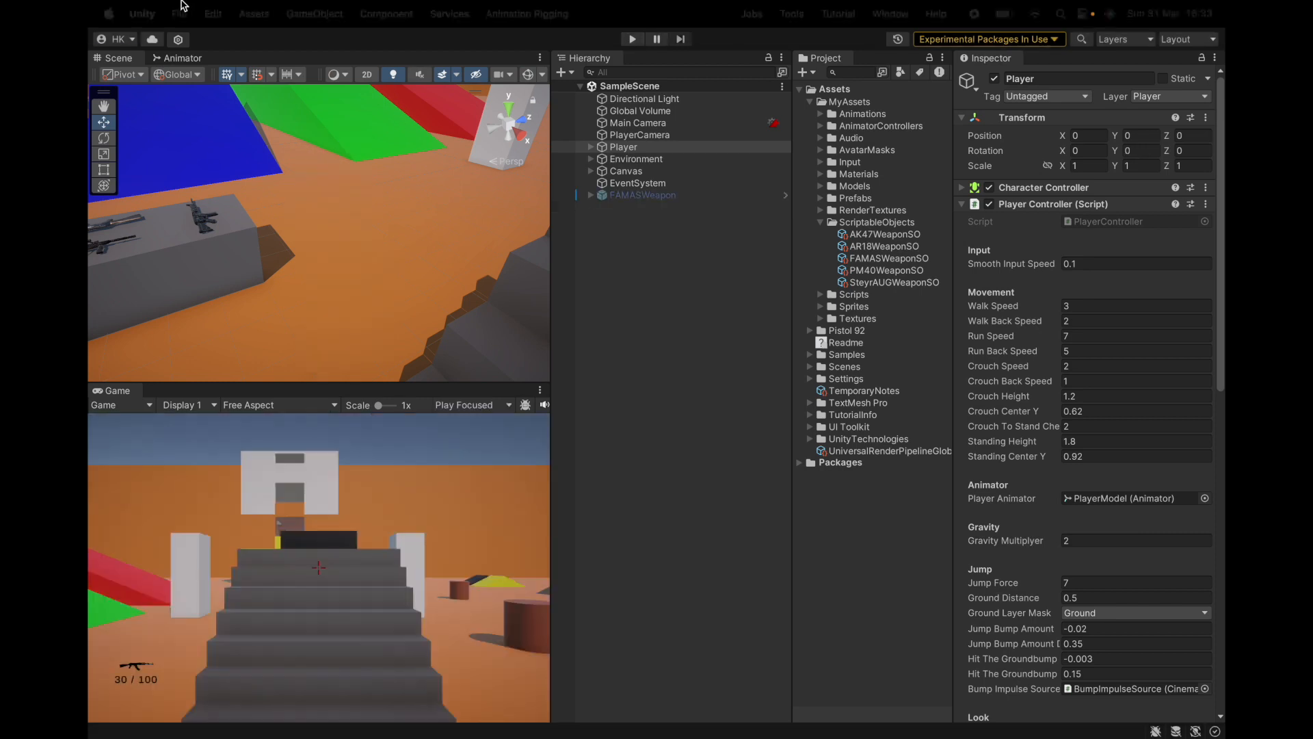
pyautogui.click(213, 14)
pyautogui.click(203, 207)
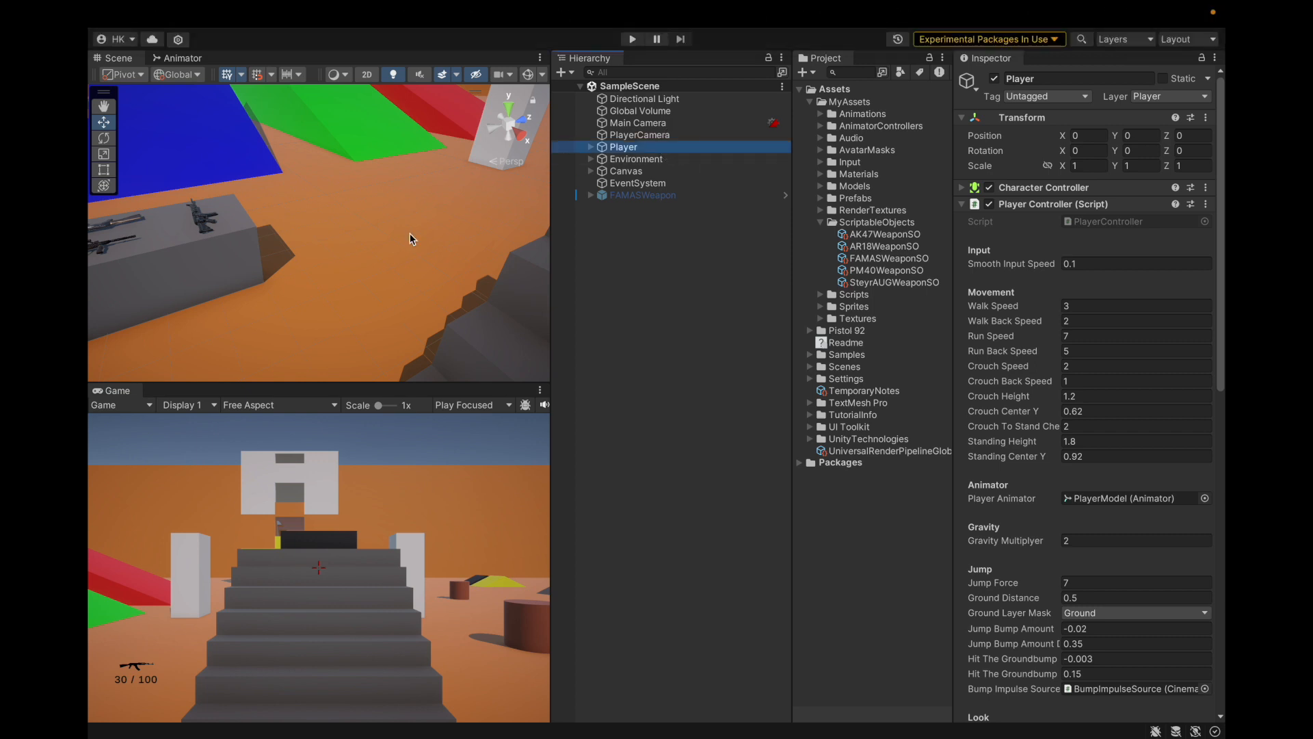
# Step: Run the game and walk the player to the weapon table and back to check the PM40 pose
pyautogui.scroll(-10, 409, 239)
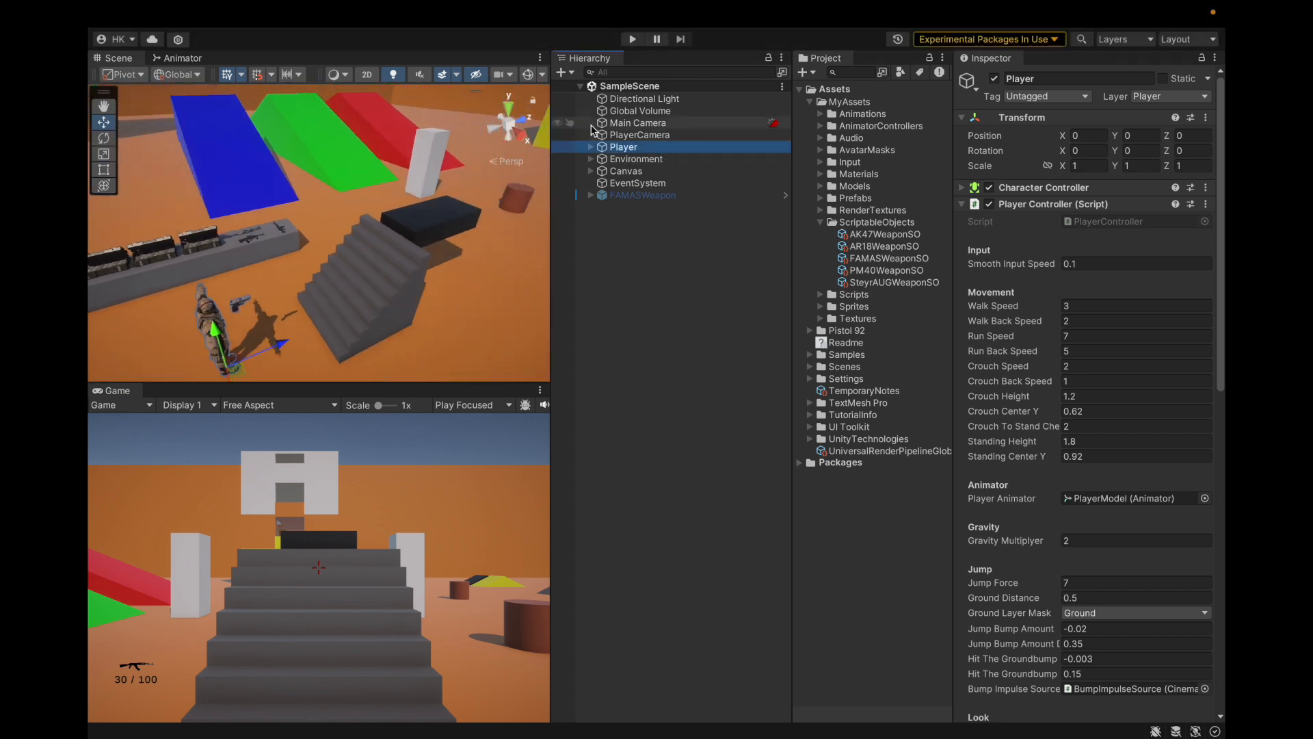
pyautogui.click(630, 38)
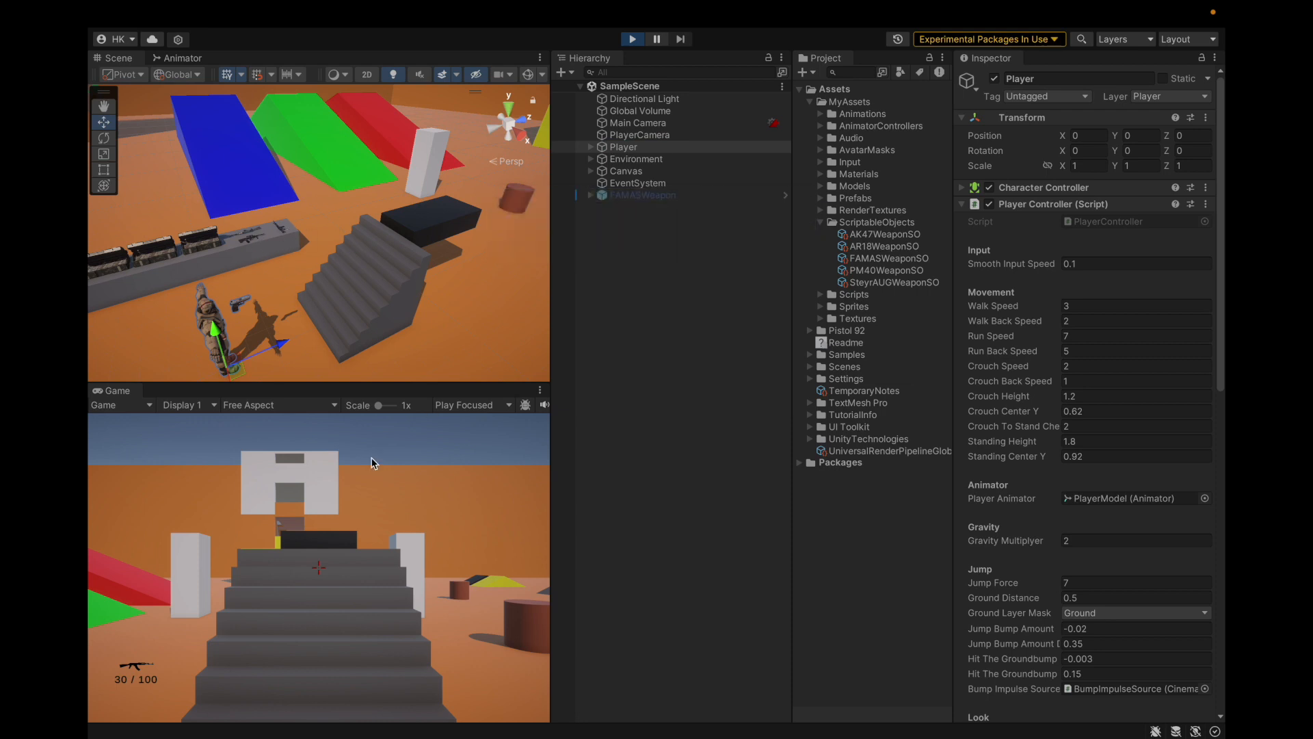
pyautogui.press('w')
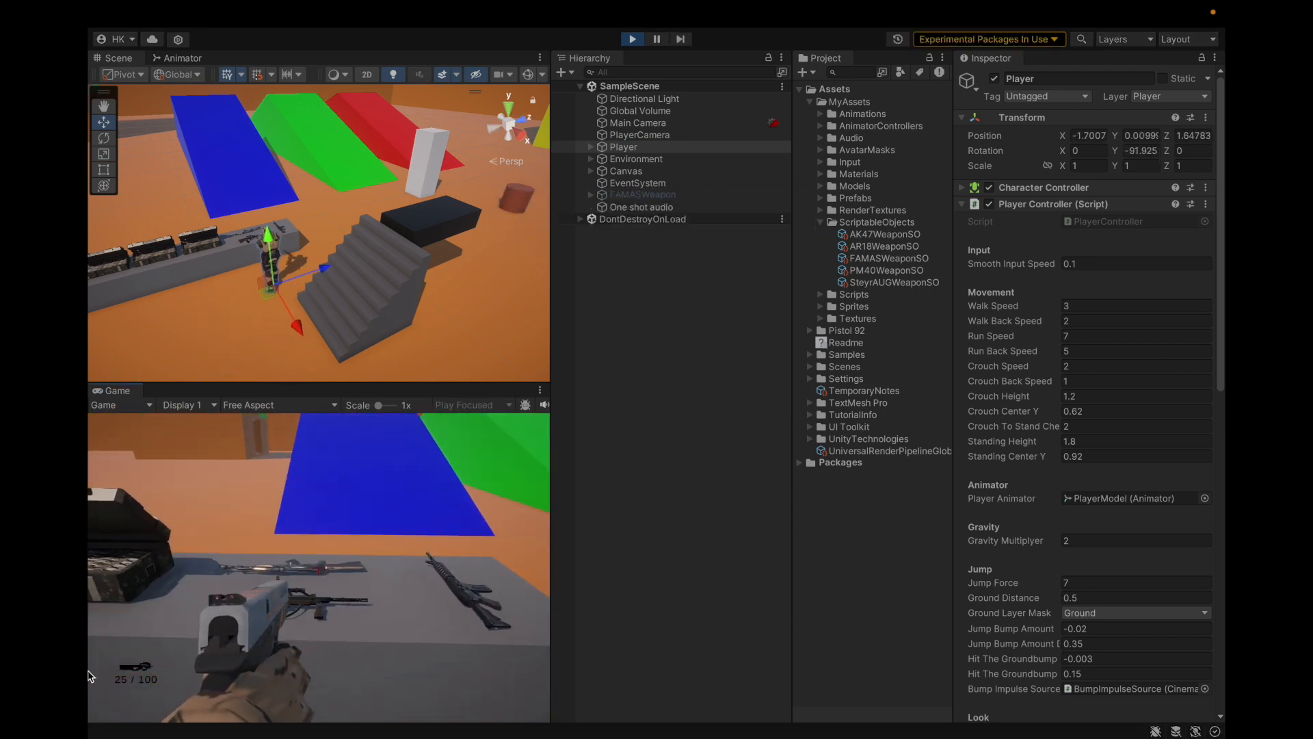
pyautogui.press('w')
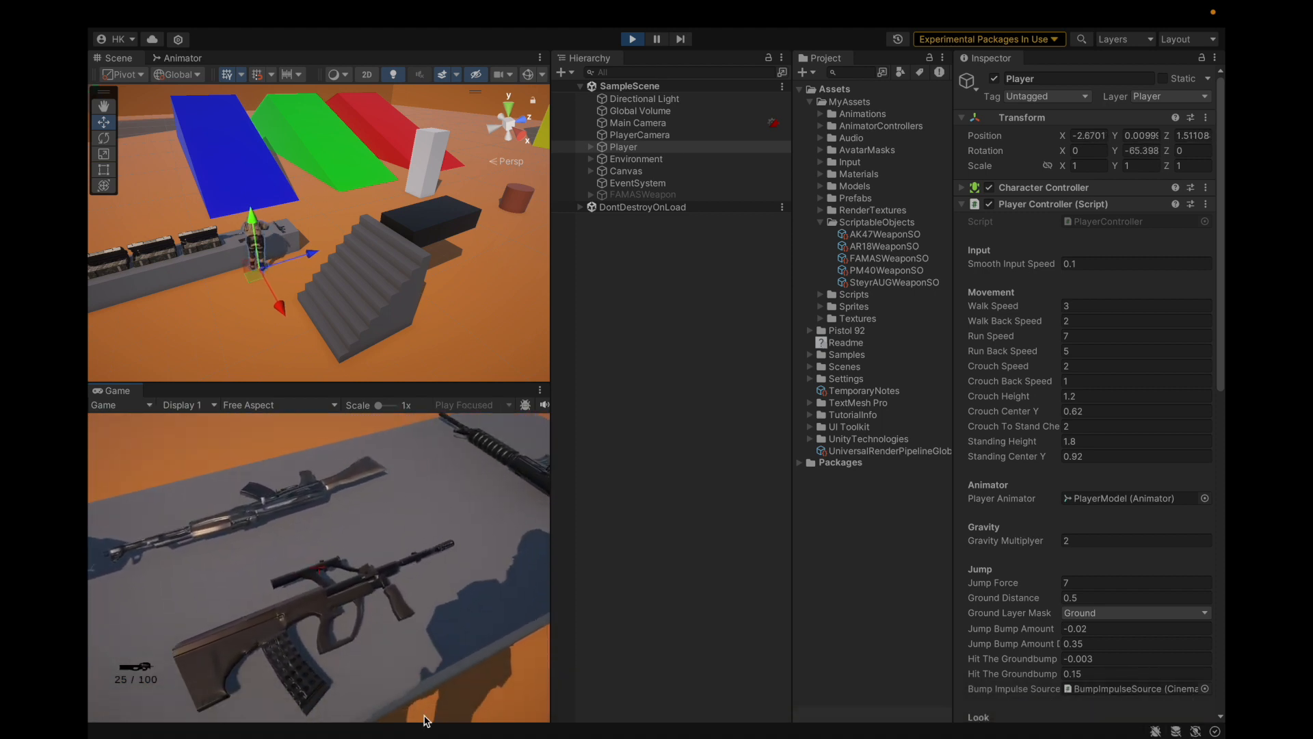
pyautogui.press('s')
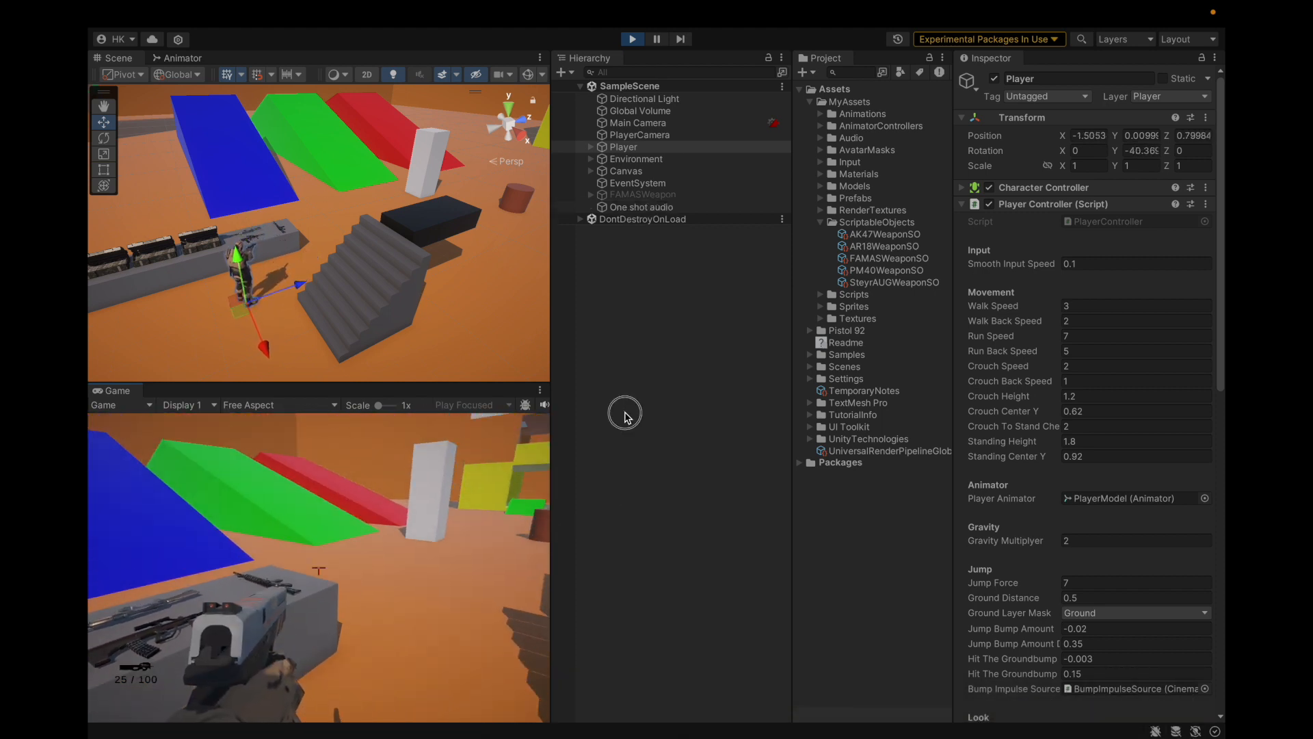
# Step: Frame Player in the Scene view and copy the held PM40Weapon from under PistolHolder
pyautogui.click(642, 342)
pyautogui.click(636, 148)
pyautogui.press('f')
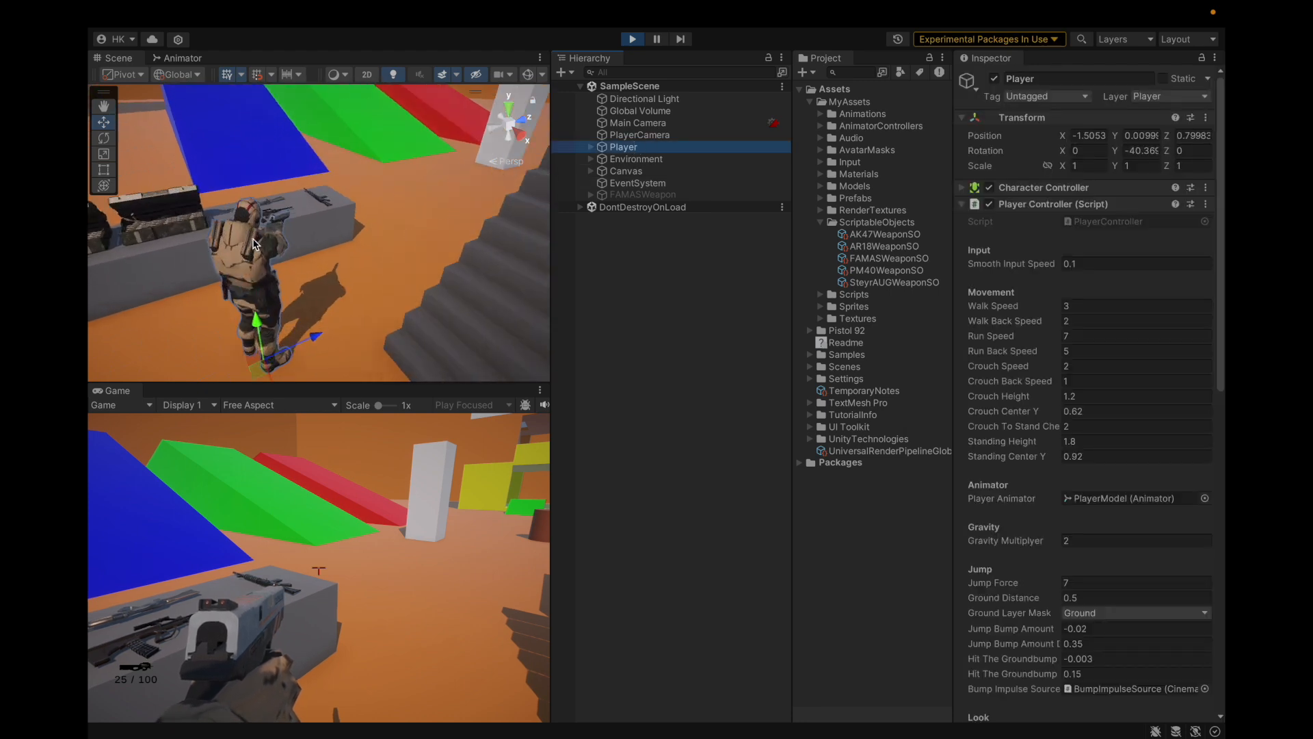
pyautogui.scroll(3, 308, 229)
pyautogui.click(263, 208)
pyautogui.keyDown('alt'); pyautogui.moveTo(520, 266); pyautogui.dragTo(461, 259); pyautogui.keyUp('alt')
pyautogui.click(719, 350)
pyautogui.press('Left')
pyautogui.press('Left')
pyautogui.press('Left')
pyautogui.press('Left')
pyautogui.rightClick(721, 333)
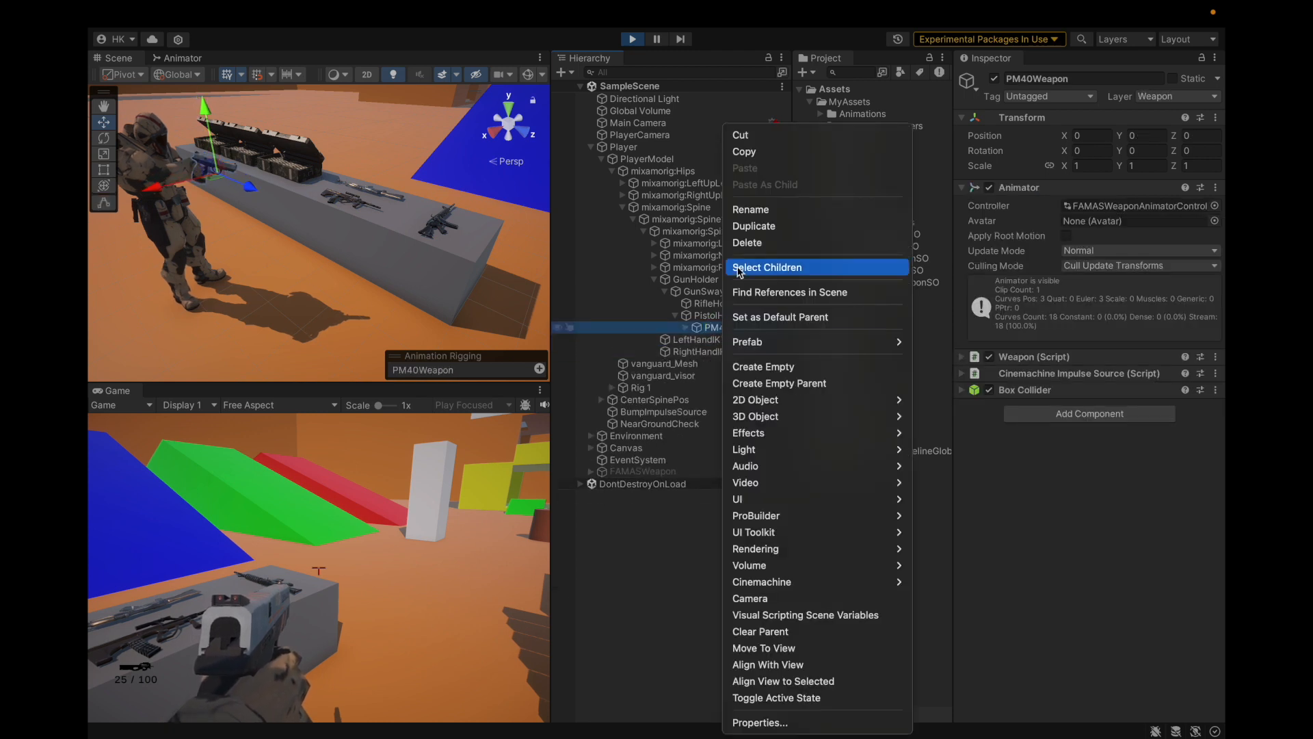
pyautogui.click(744, 151)
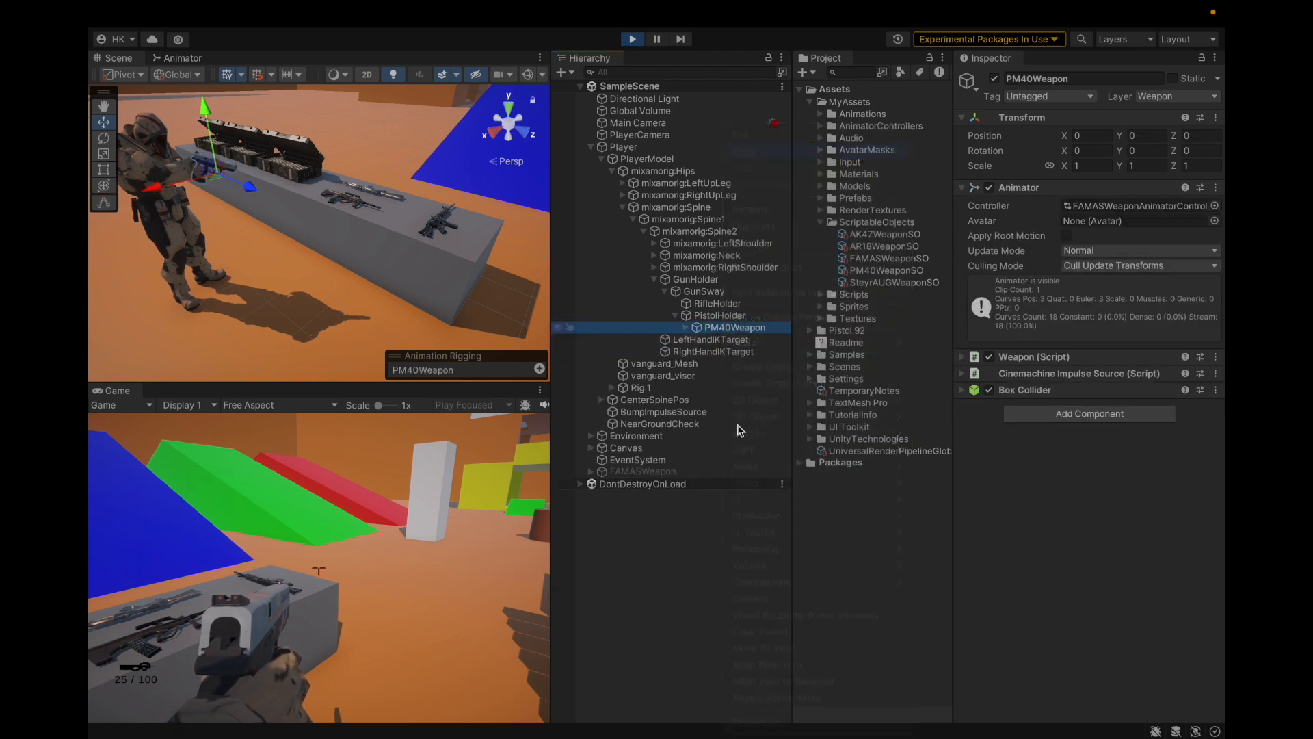
# Step: Locate the Pickups group through the AR18 on the table and paste the PM40Weapon copy as its child
pyautogui.click(425, 237)
pyautogui.scroll(3, 505, 259)
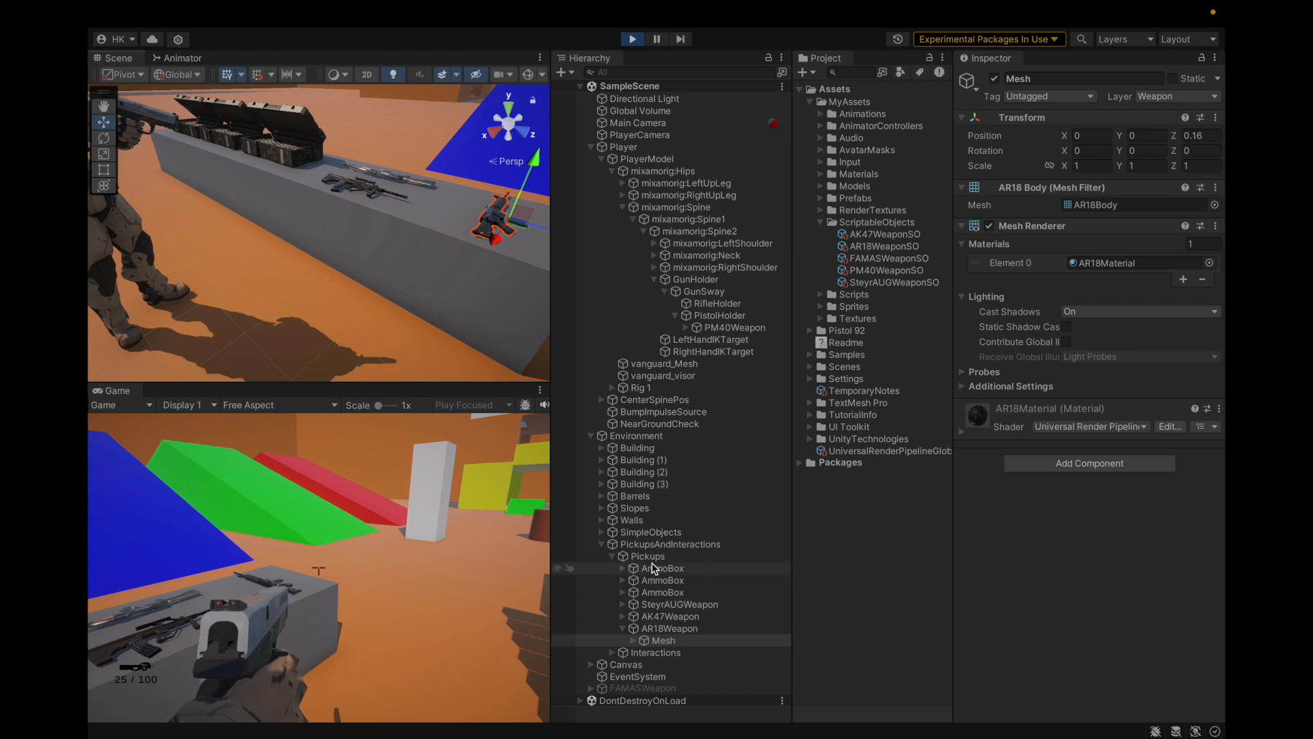
pyautogui.rightClick(651, 558)
pyautogui.click(723, 169)
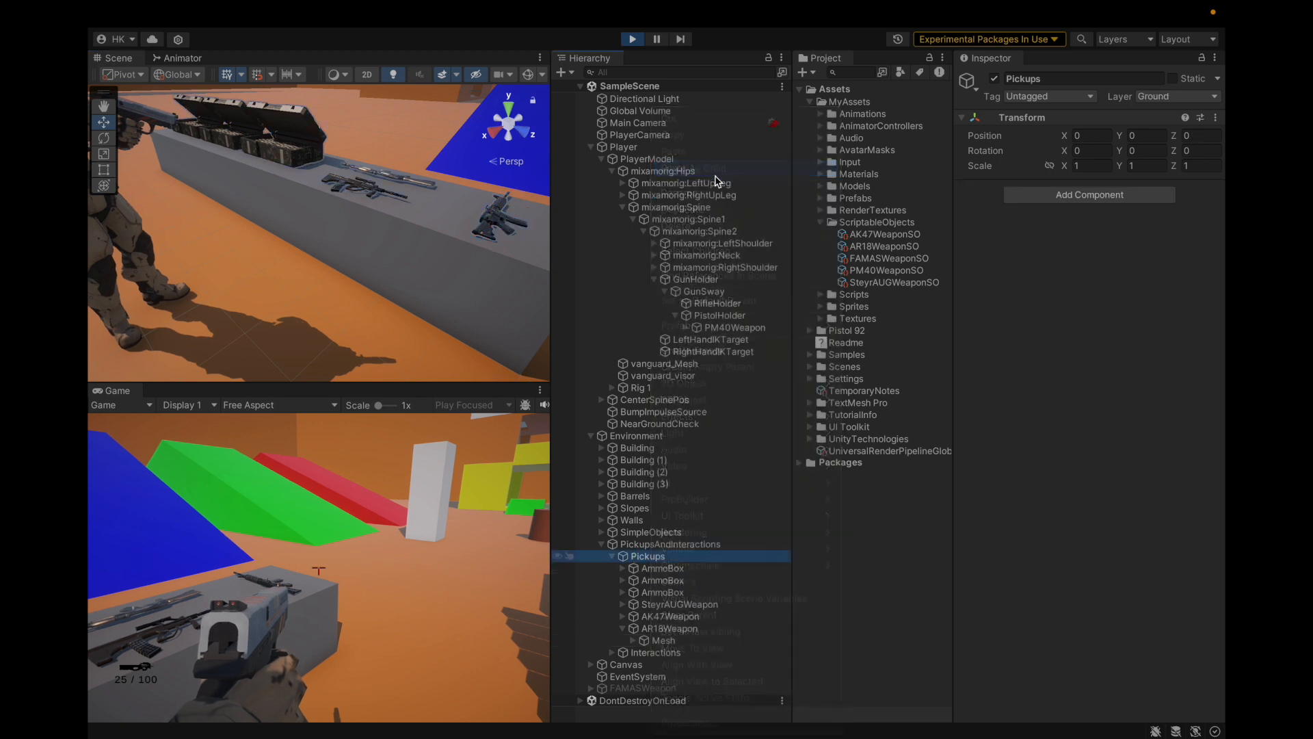
pyautogui.scroll(-3, 428, 274)
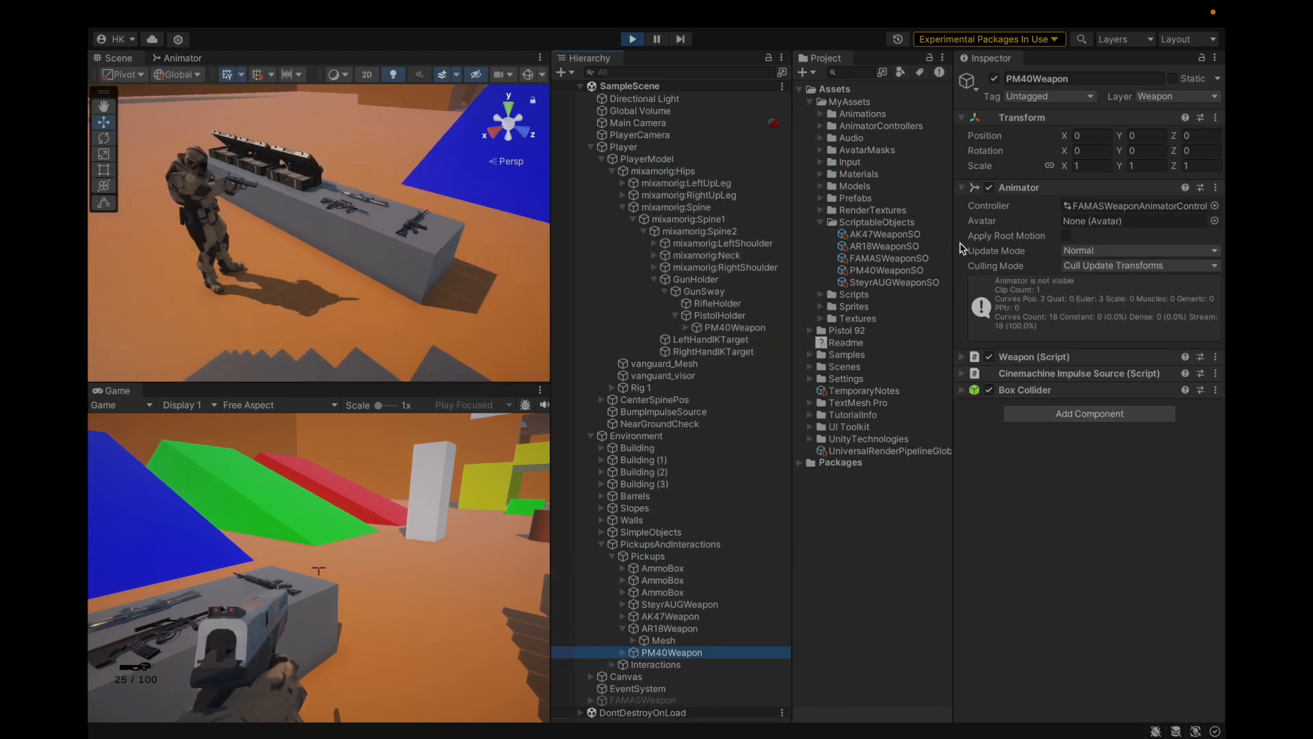
# Step: Give the pasted PM40Weapon the AR18Weapon's position and move it along the table to Z 2.892
pyautogui.click(680, 629)
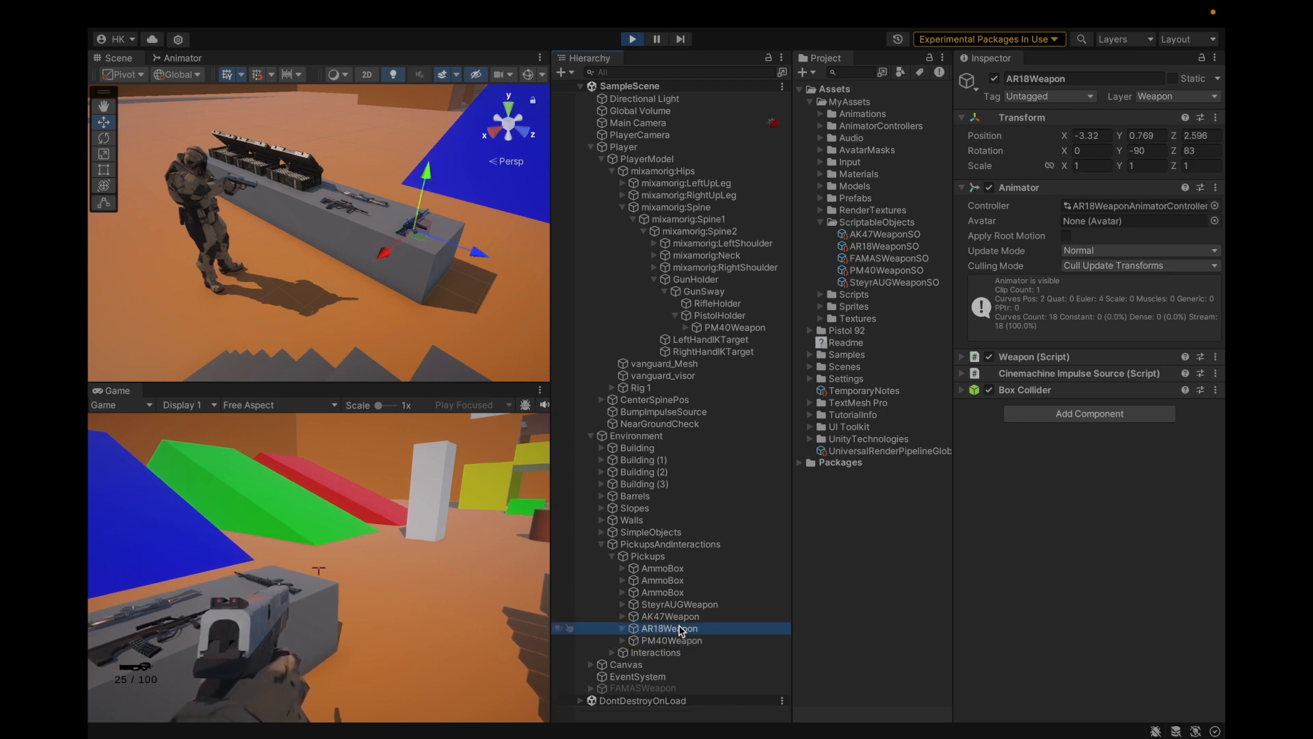
pyautogui.rightClick(1023, 119)
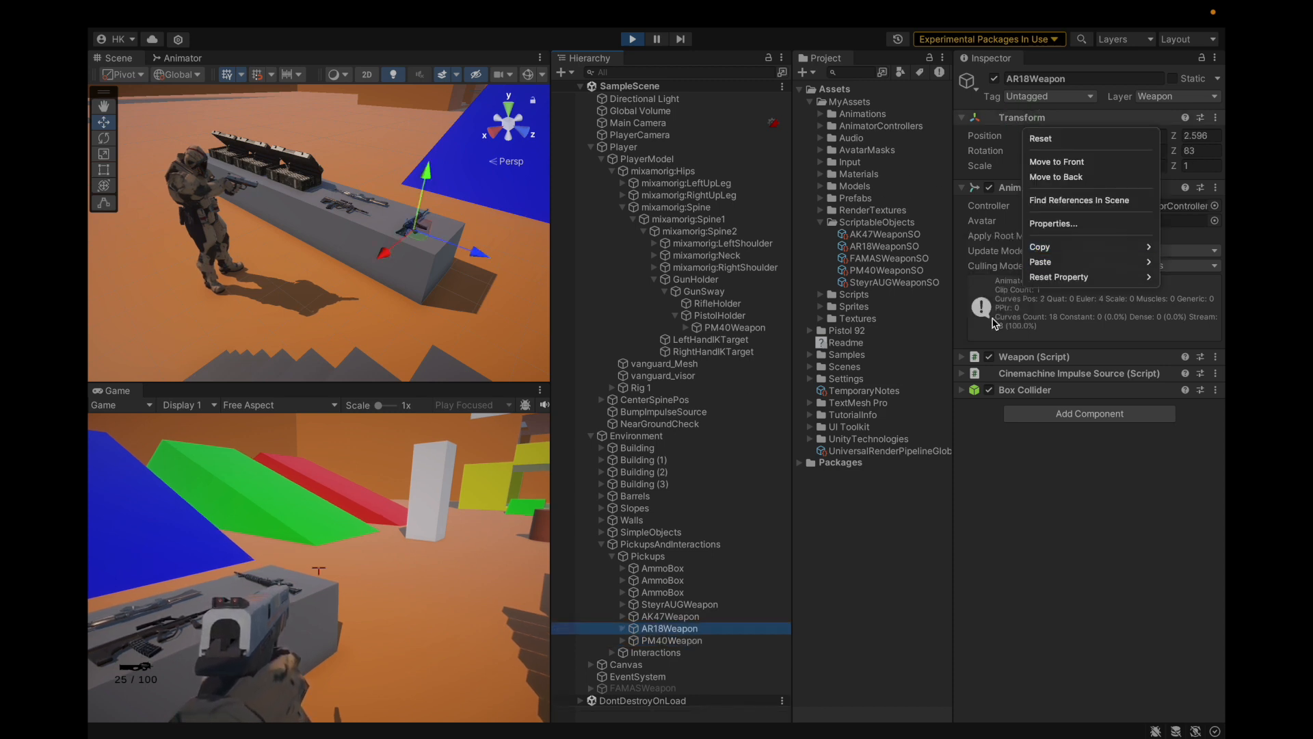
pyautogui.moveTo(1051, 246)
pyautogui.click(985, 295)
pyautogui.click(697, 640)
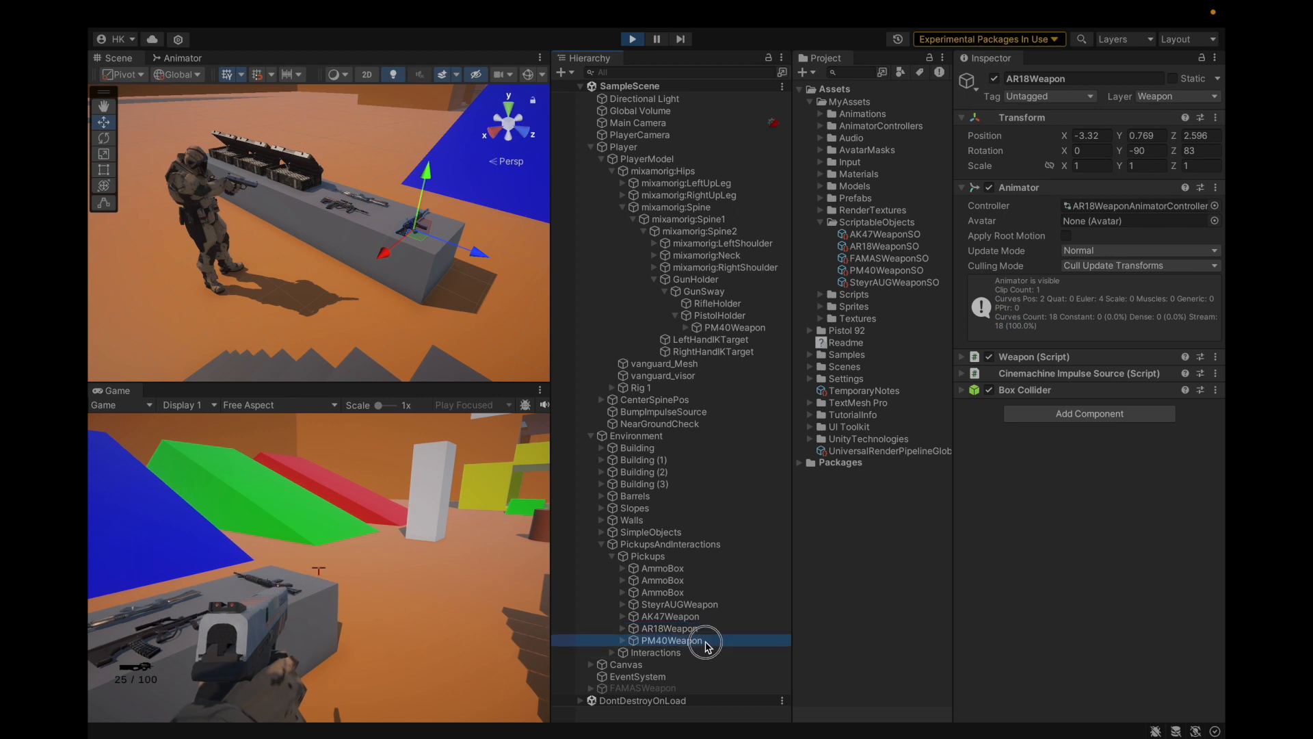
pyautogui.rightClick(1042, 115)
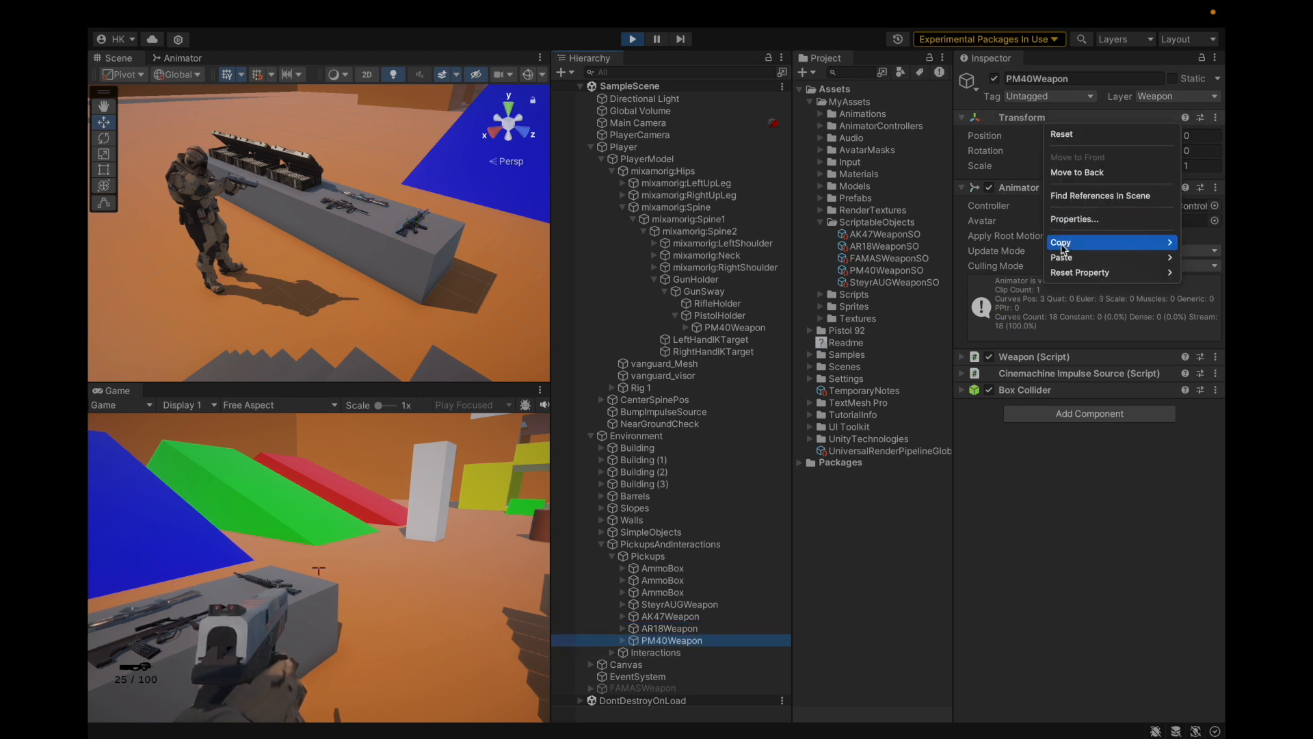
pyautogui.moveTo(1064, 257)
pyautogui.click(992, 350)
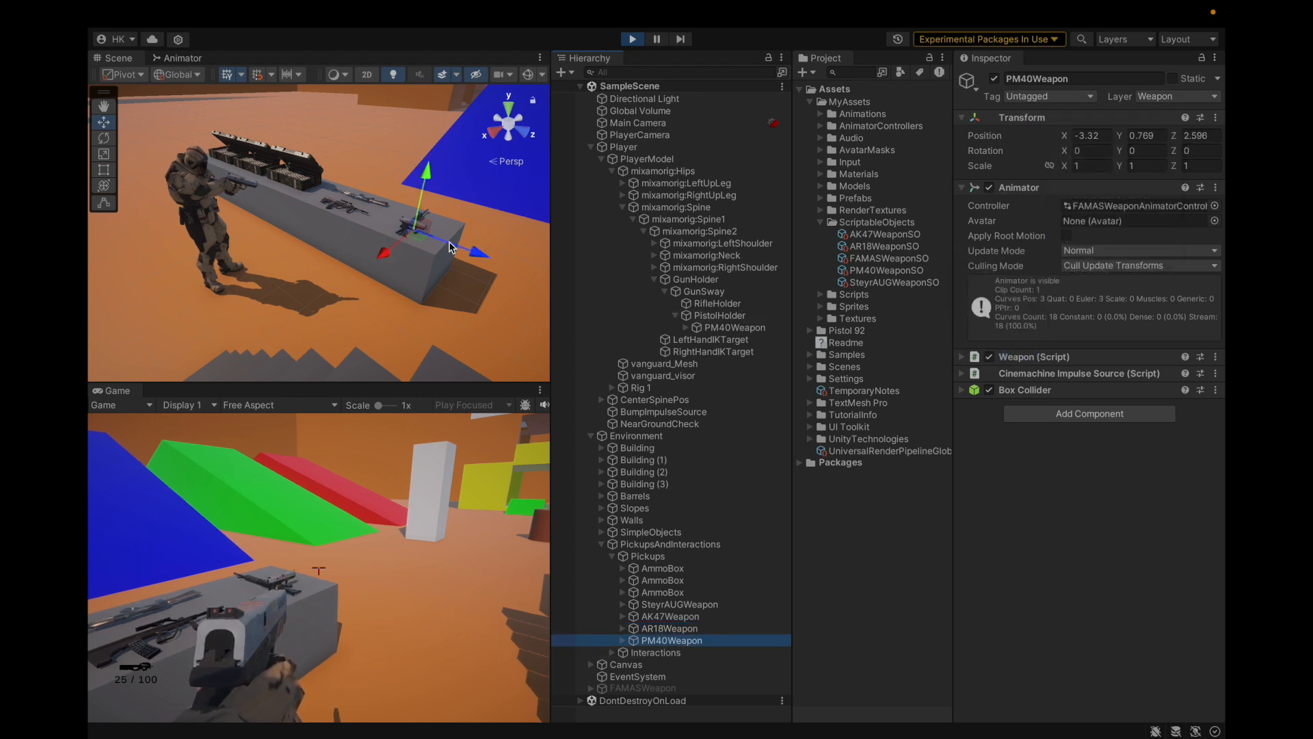
pyautogui.scroll(5, 449, 247)
pyautogui.moveTo(441, 212); pyautogui.dragTo(496, 209)
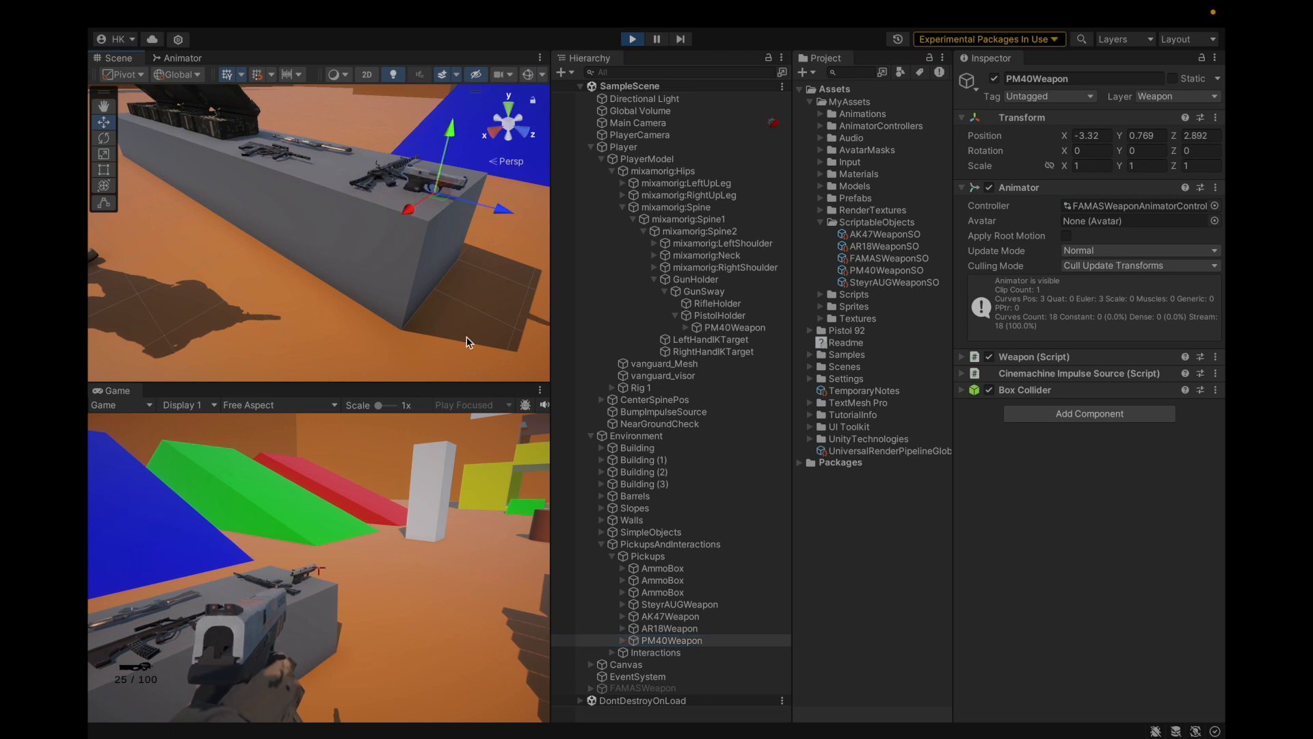
# Step: Test swapping the held pistol with the PM40 on the table, firing between swaps
pyautogui.click(435, 539)
pyautogui.click(314, 548)
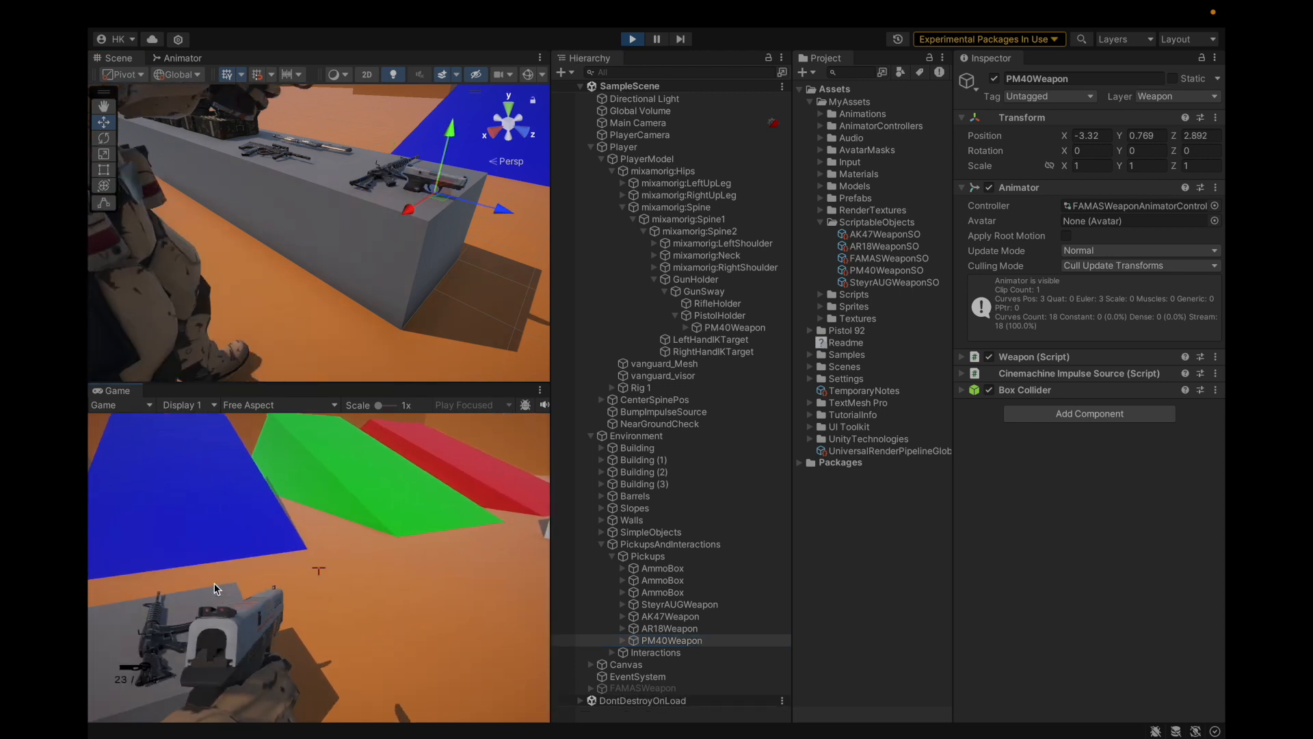
pyautogui.press('w')
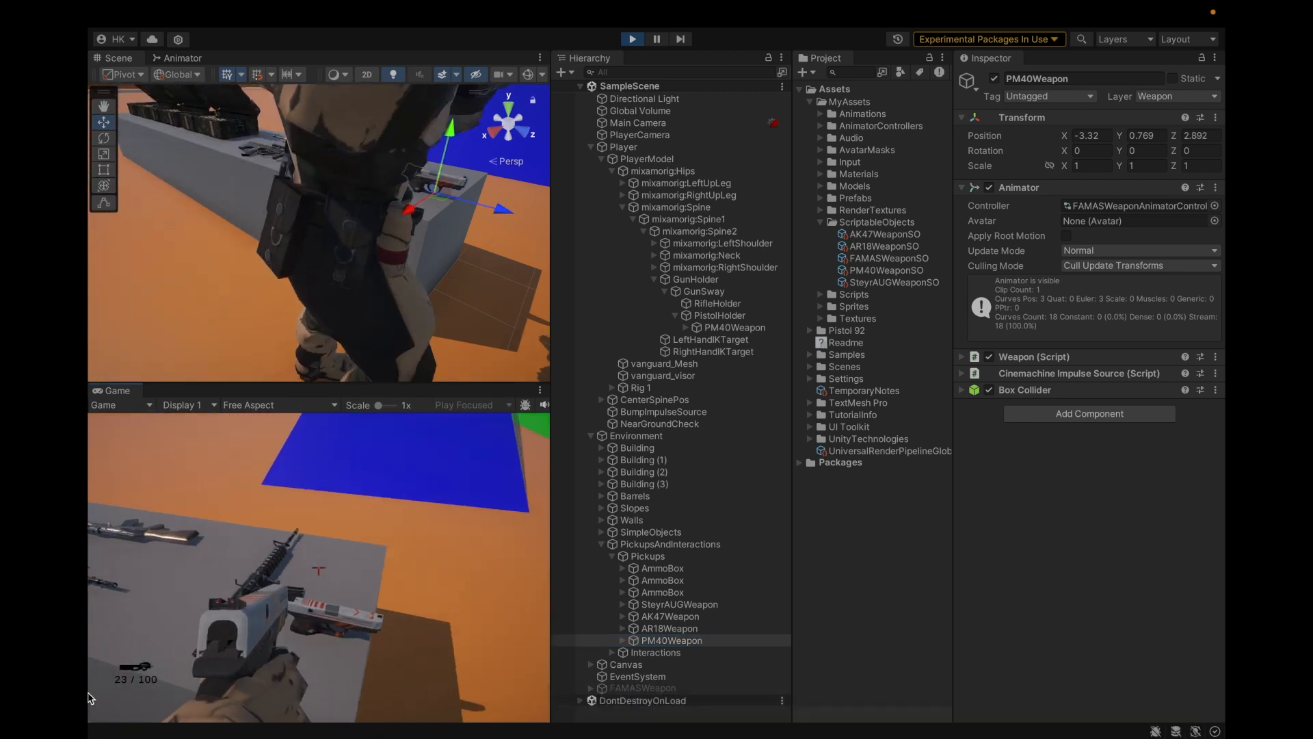
pyautogui.press('w')
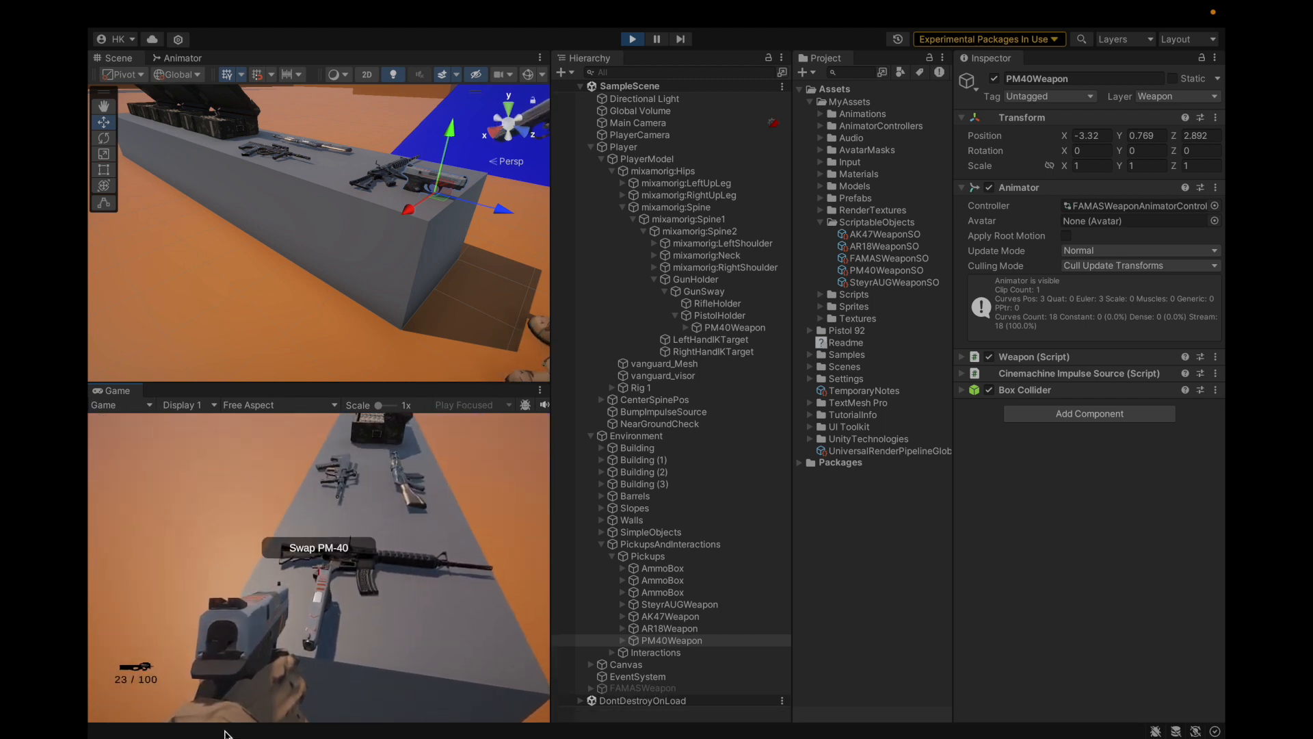
pyautogui.press('e')
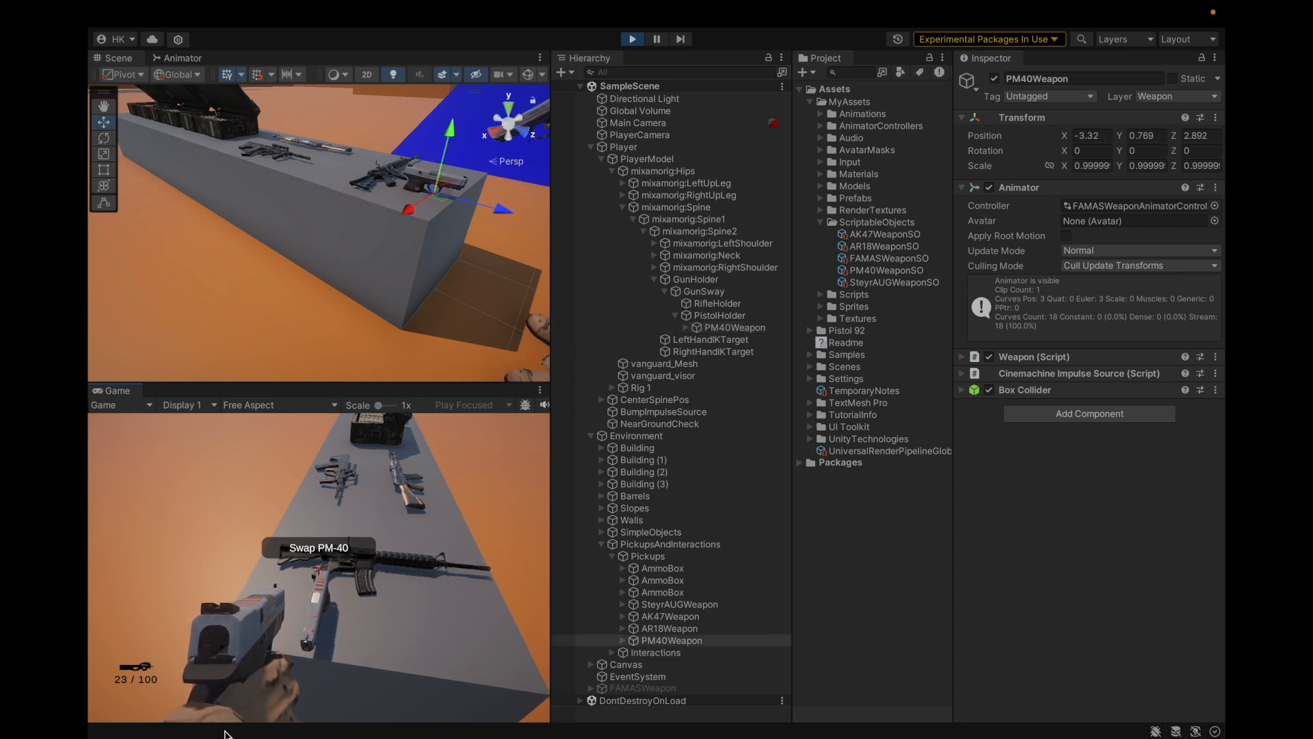
pyautogui.click(267, 646)
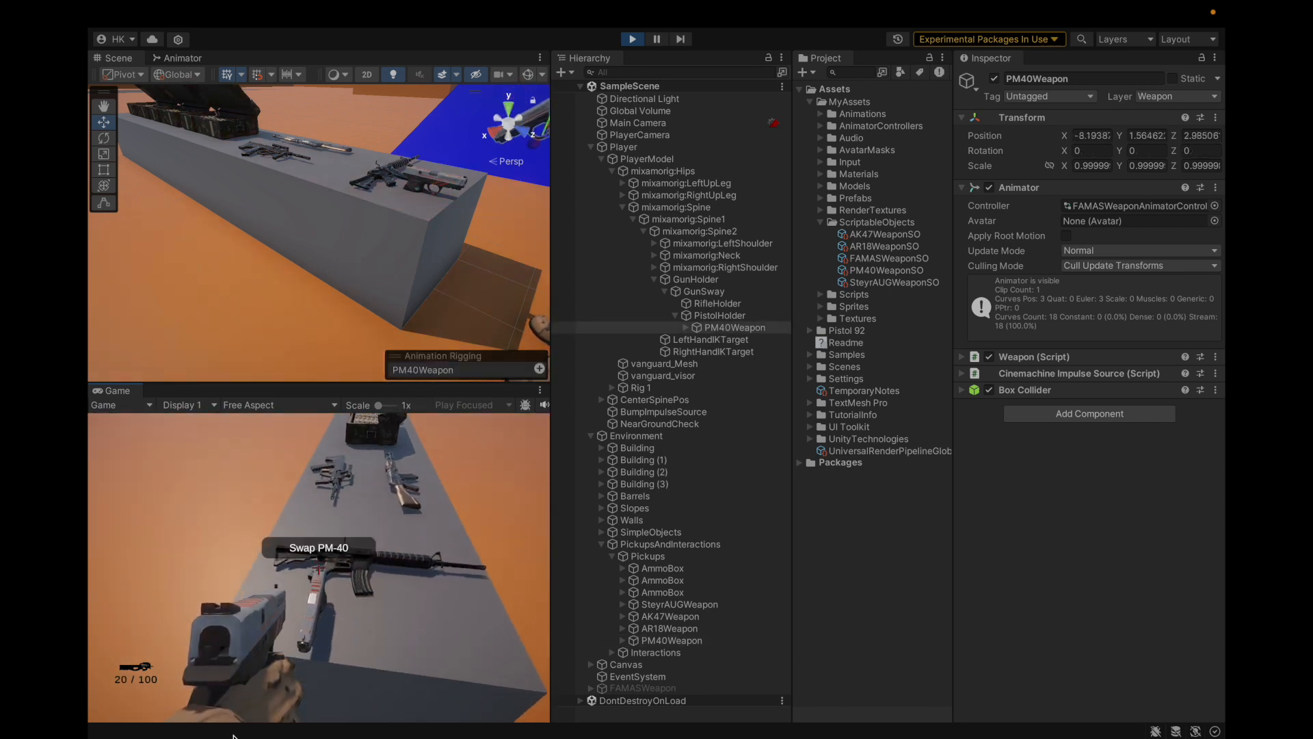
pyautogui.press('e')
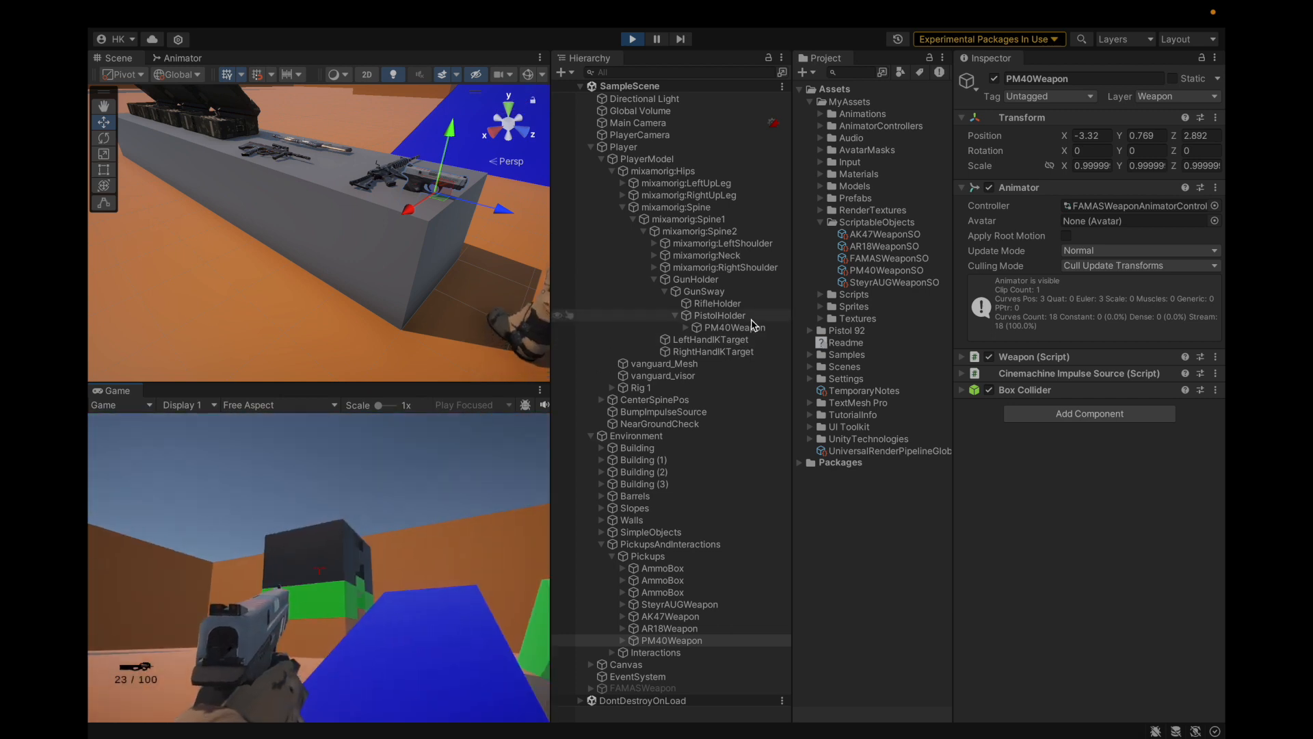
# Step: Exit Play mode and save the project
pyautogui.press('super+p')
pyautogui.click(178, 13)
pyautogui.click(249, 207)
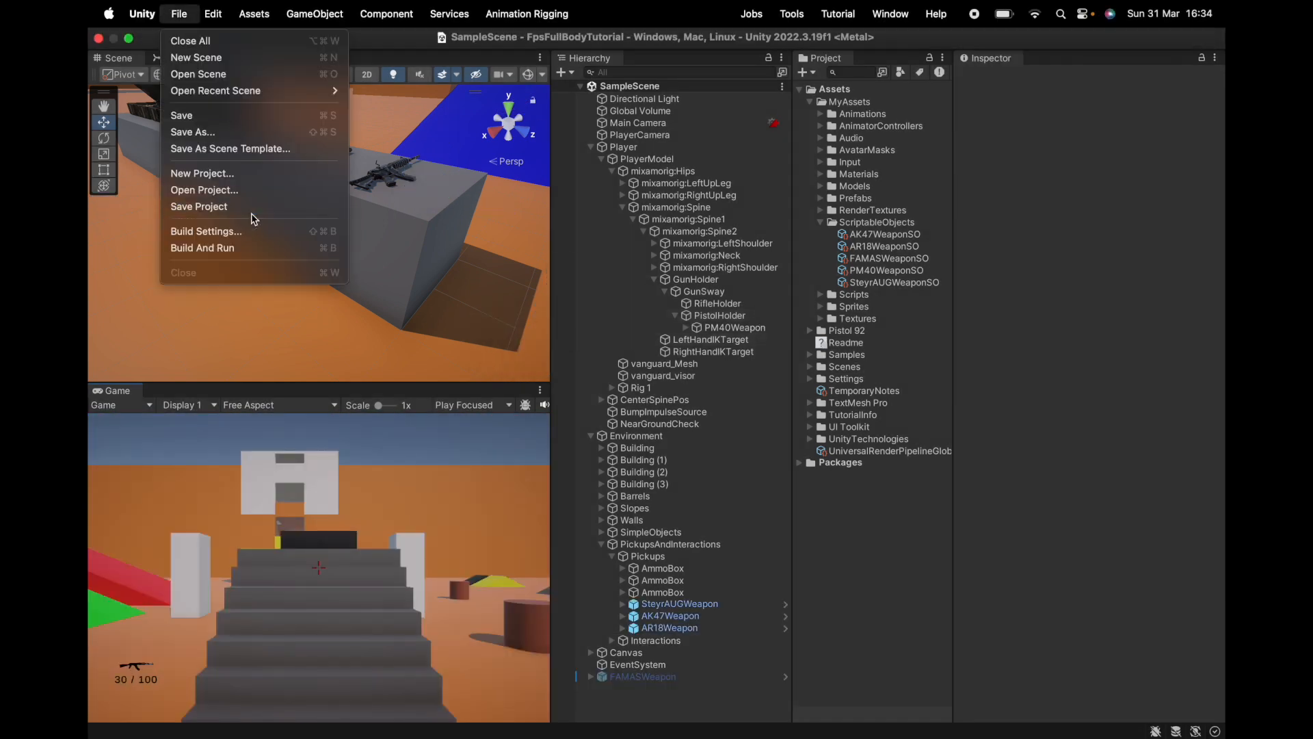
# Step: Collapse all nested objects under SampleScene in the hierarchy and save the project again
pyautogui.hotkey('alt', 'Left')
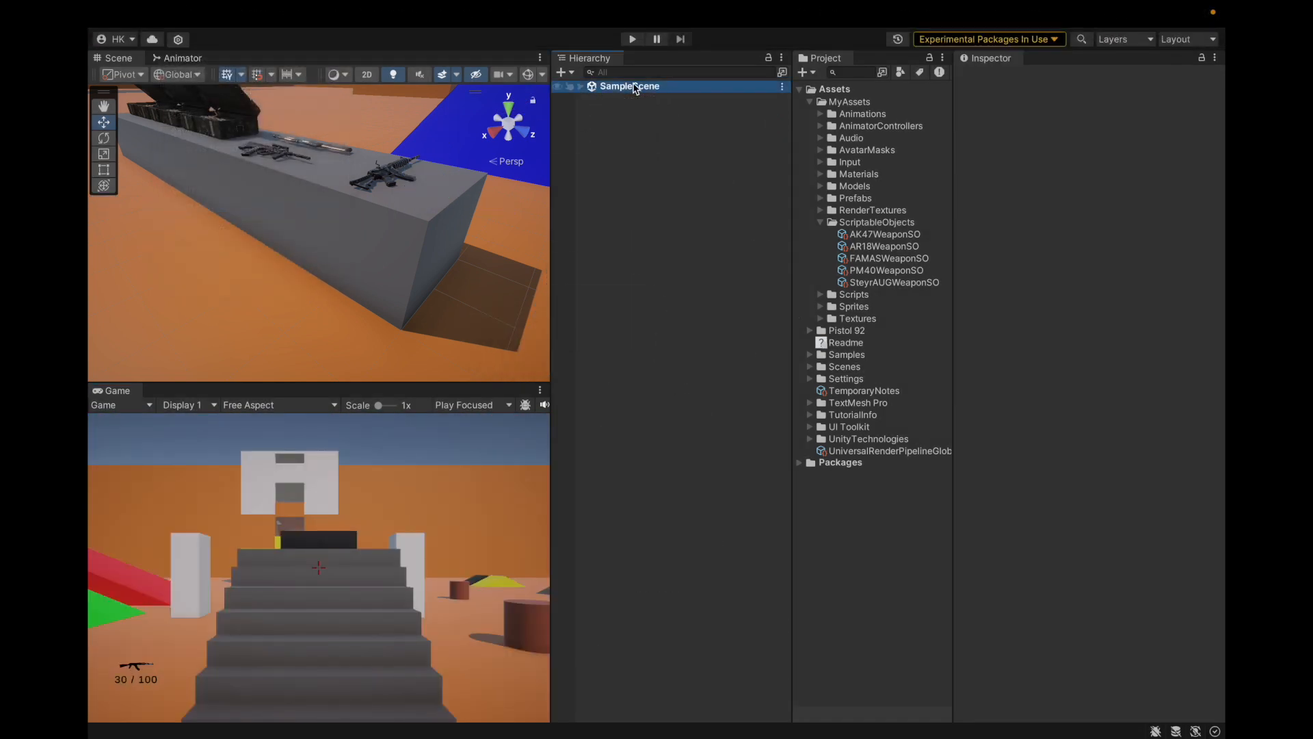
pyautogui.press('Right')
pyautogui.click(179, 14)
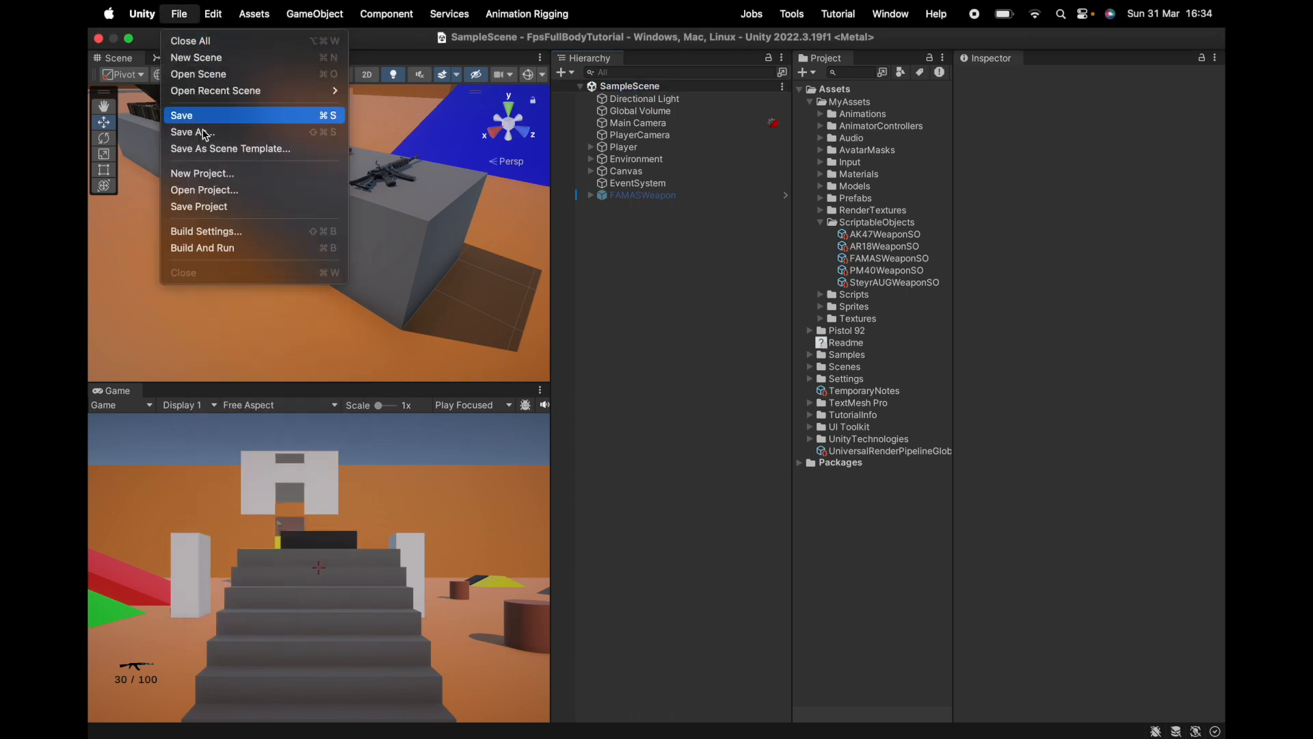
pyautogui.click(205, 207)
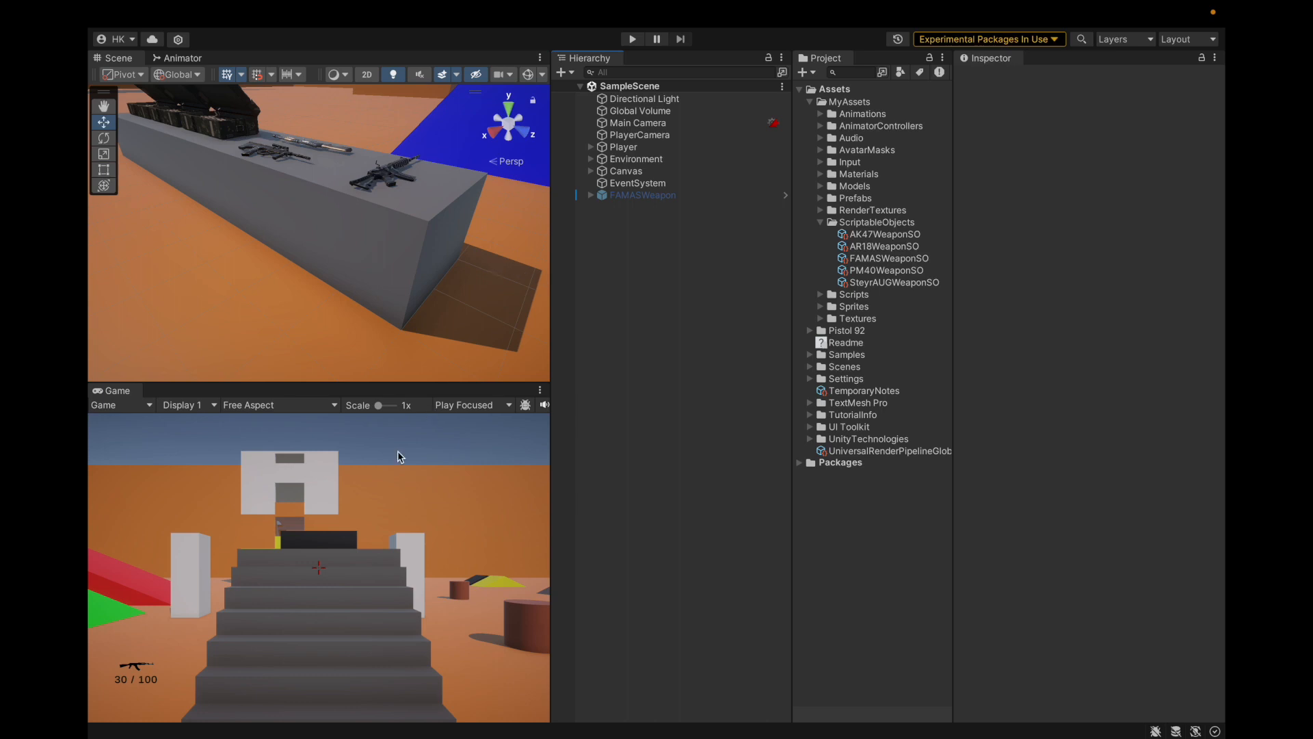
# Step: Inspect the PM40WeaponSO weapon and recoil settings, then clear the selection and begin saving the project
pyautogui.click(920, 270)
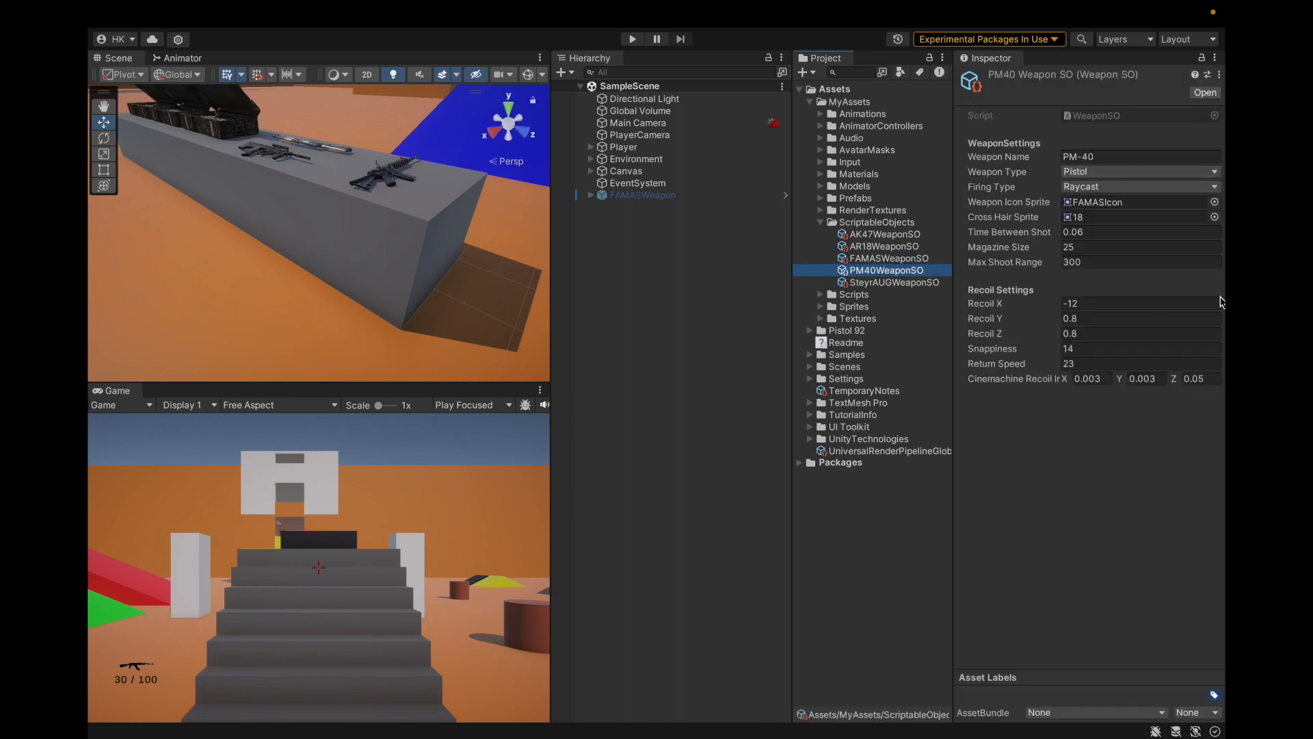
pyautogui.click(779, 326)
pyautogui.click(179, 14)
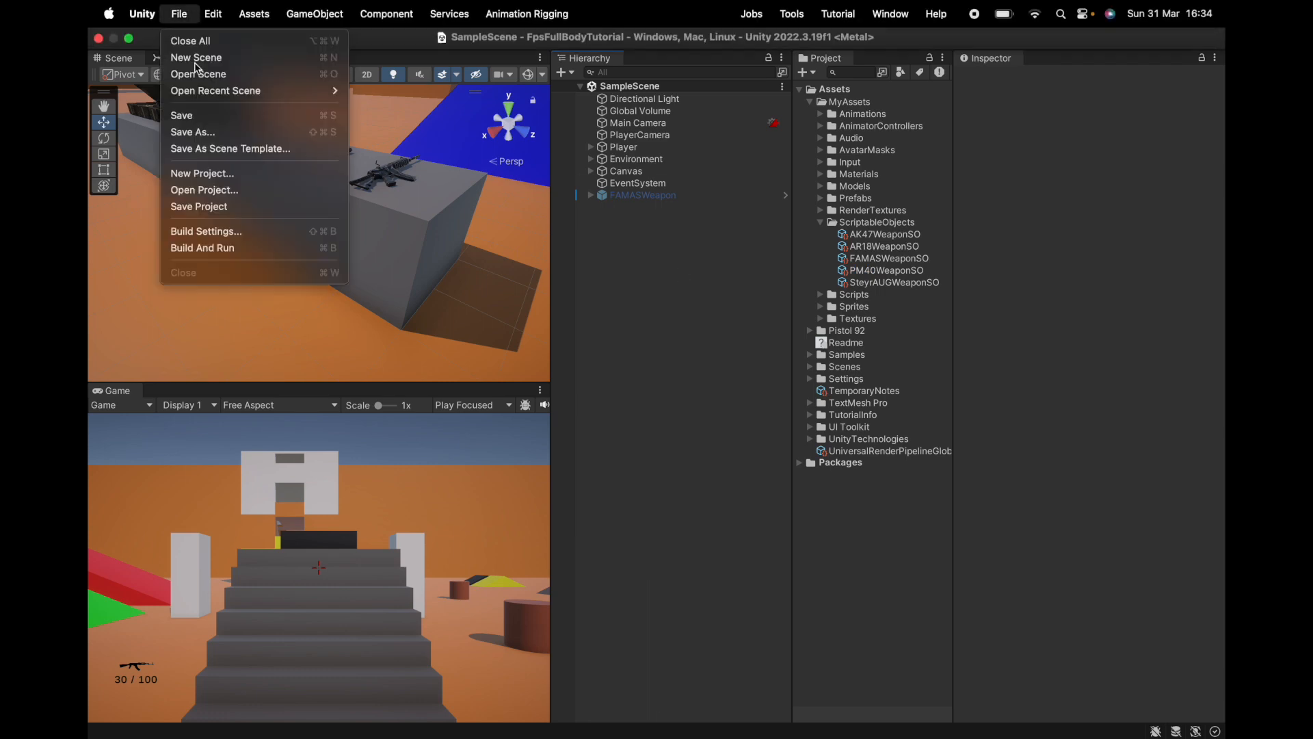